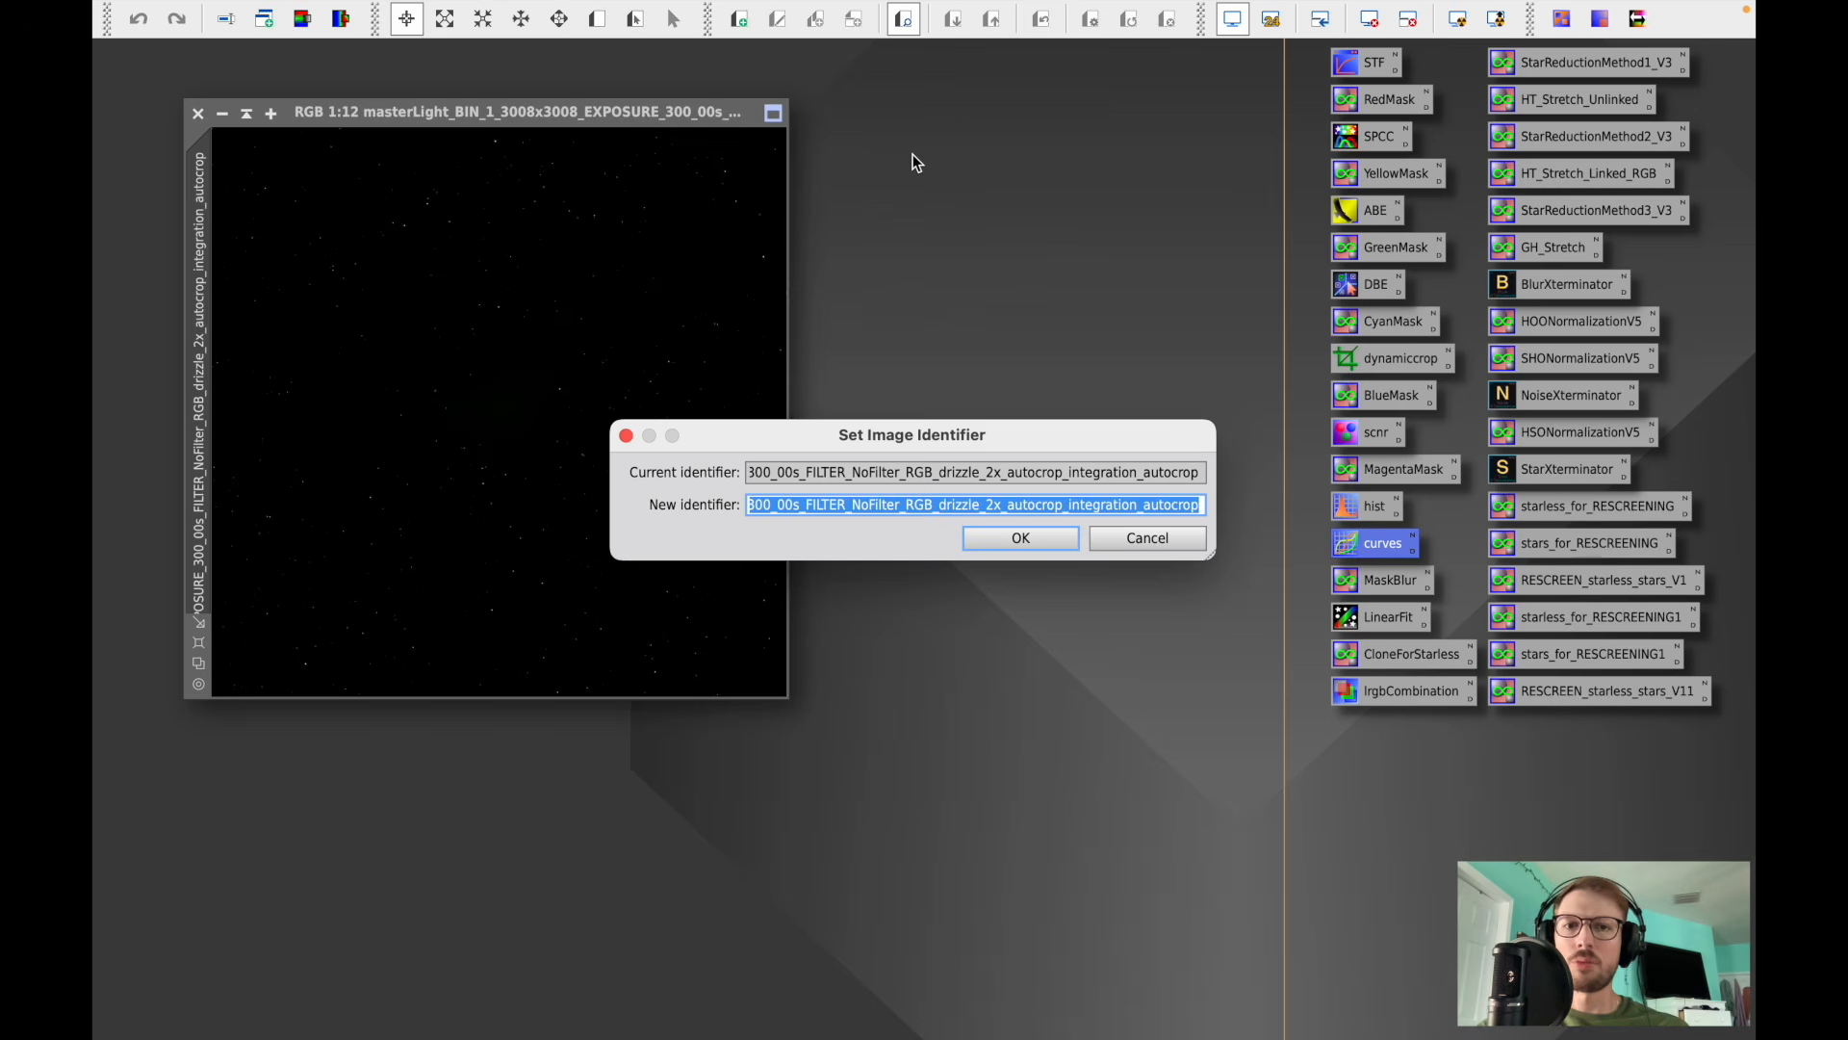
- Rename the image identifier to RGB
type("RGB")
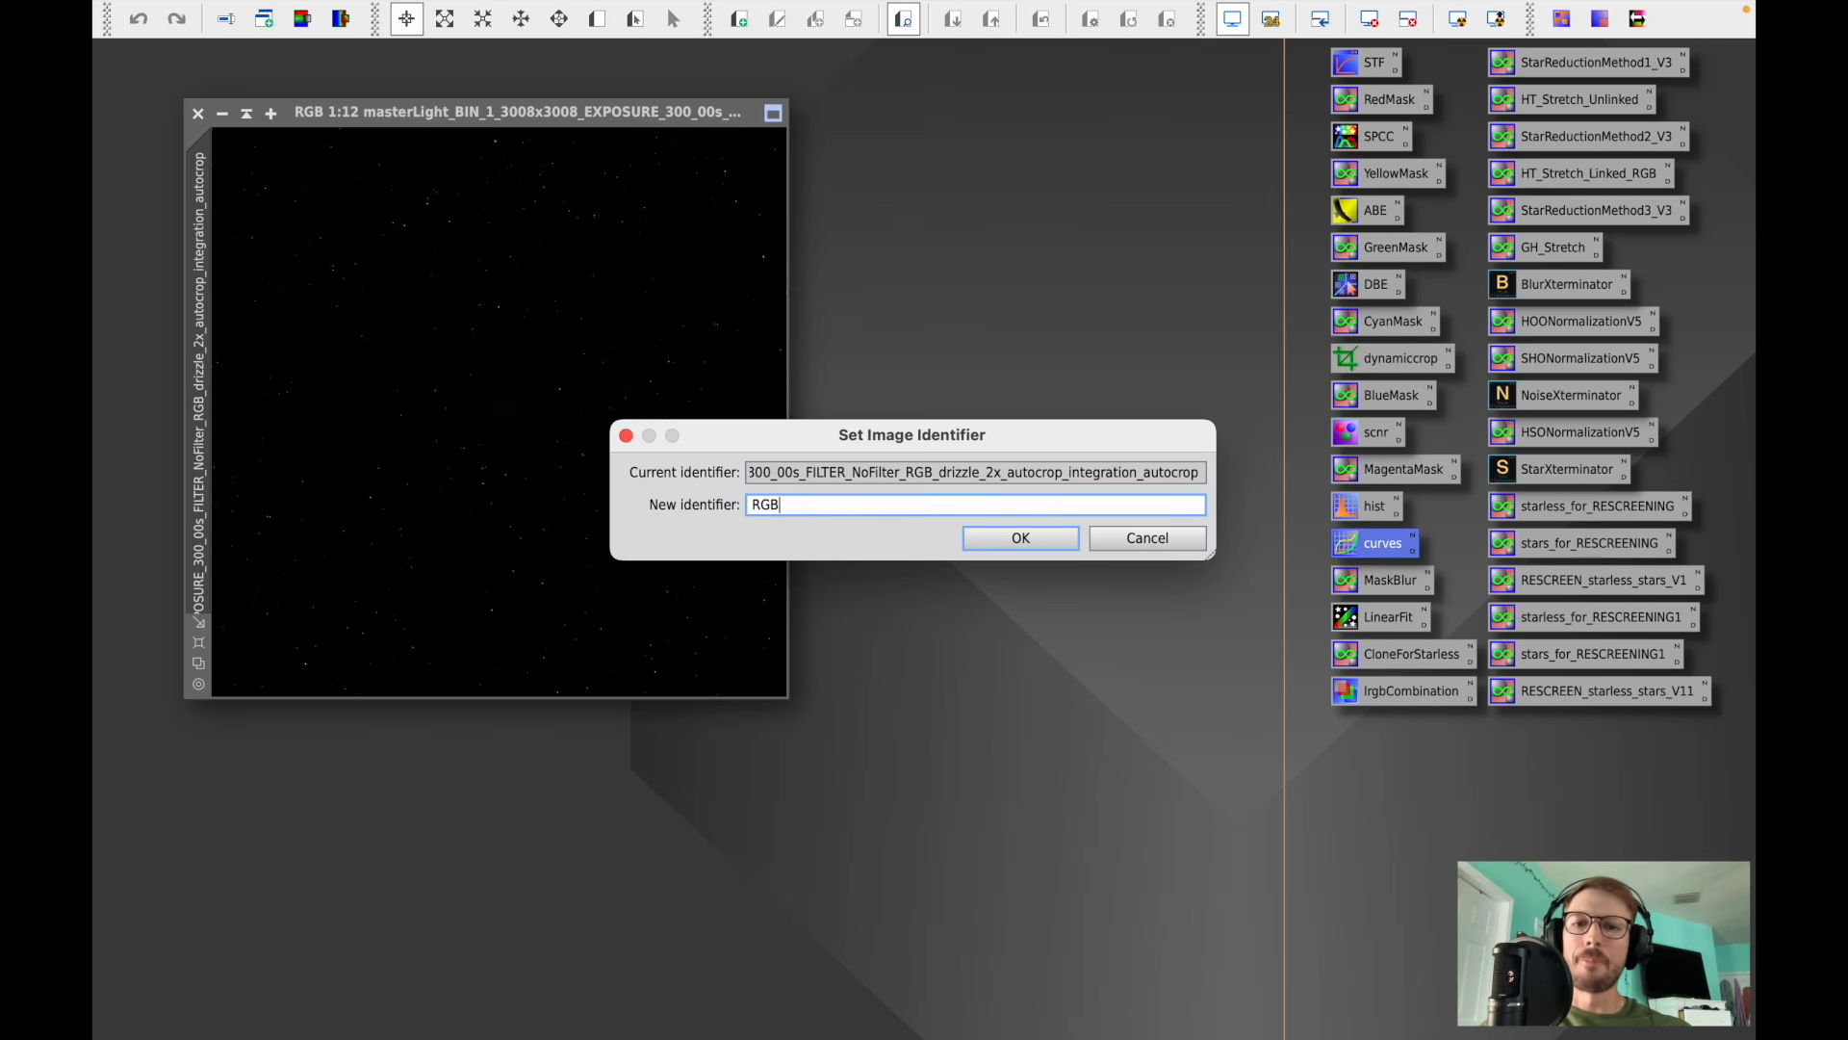
key("Return")
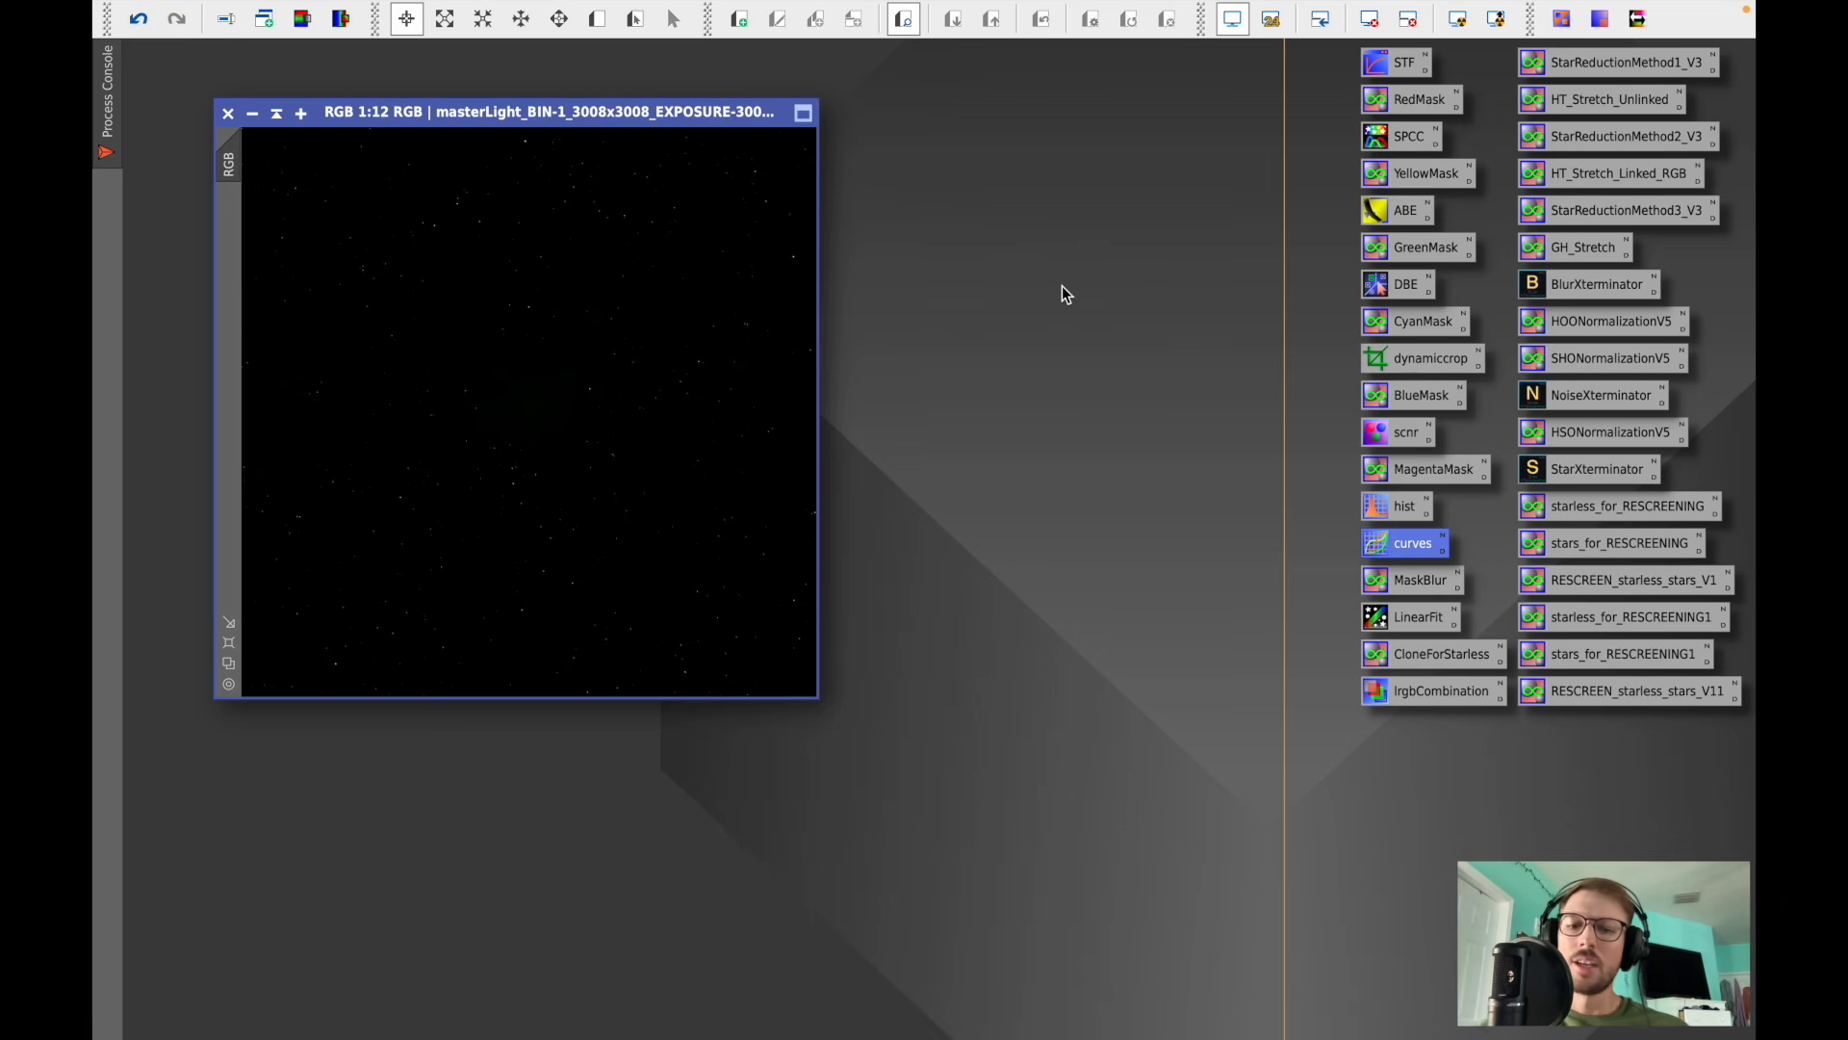
- Enlarge the RGB image window and apply an automatic screen stretch to it
double_click(621, 112)
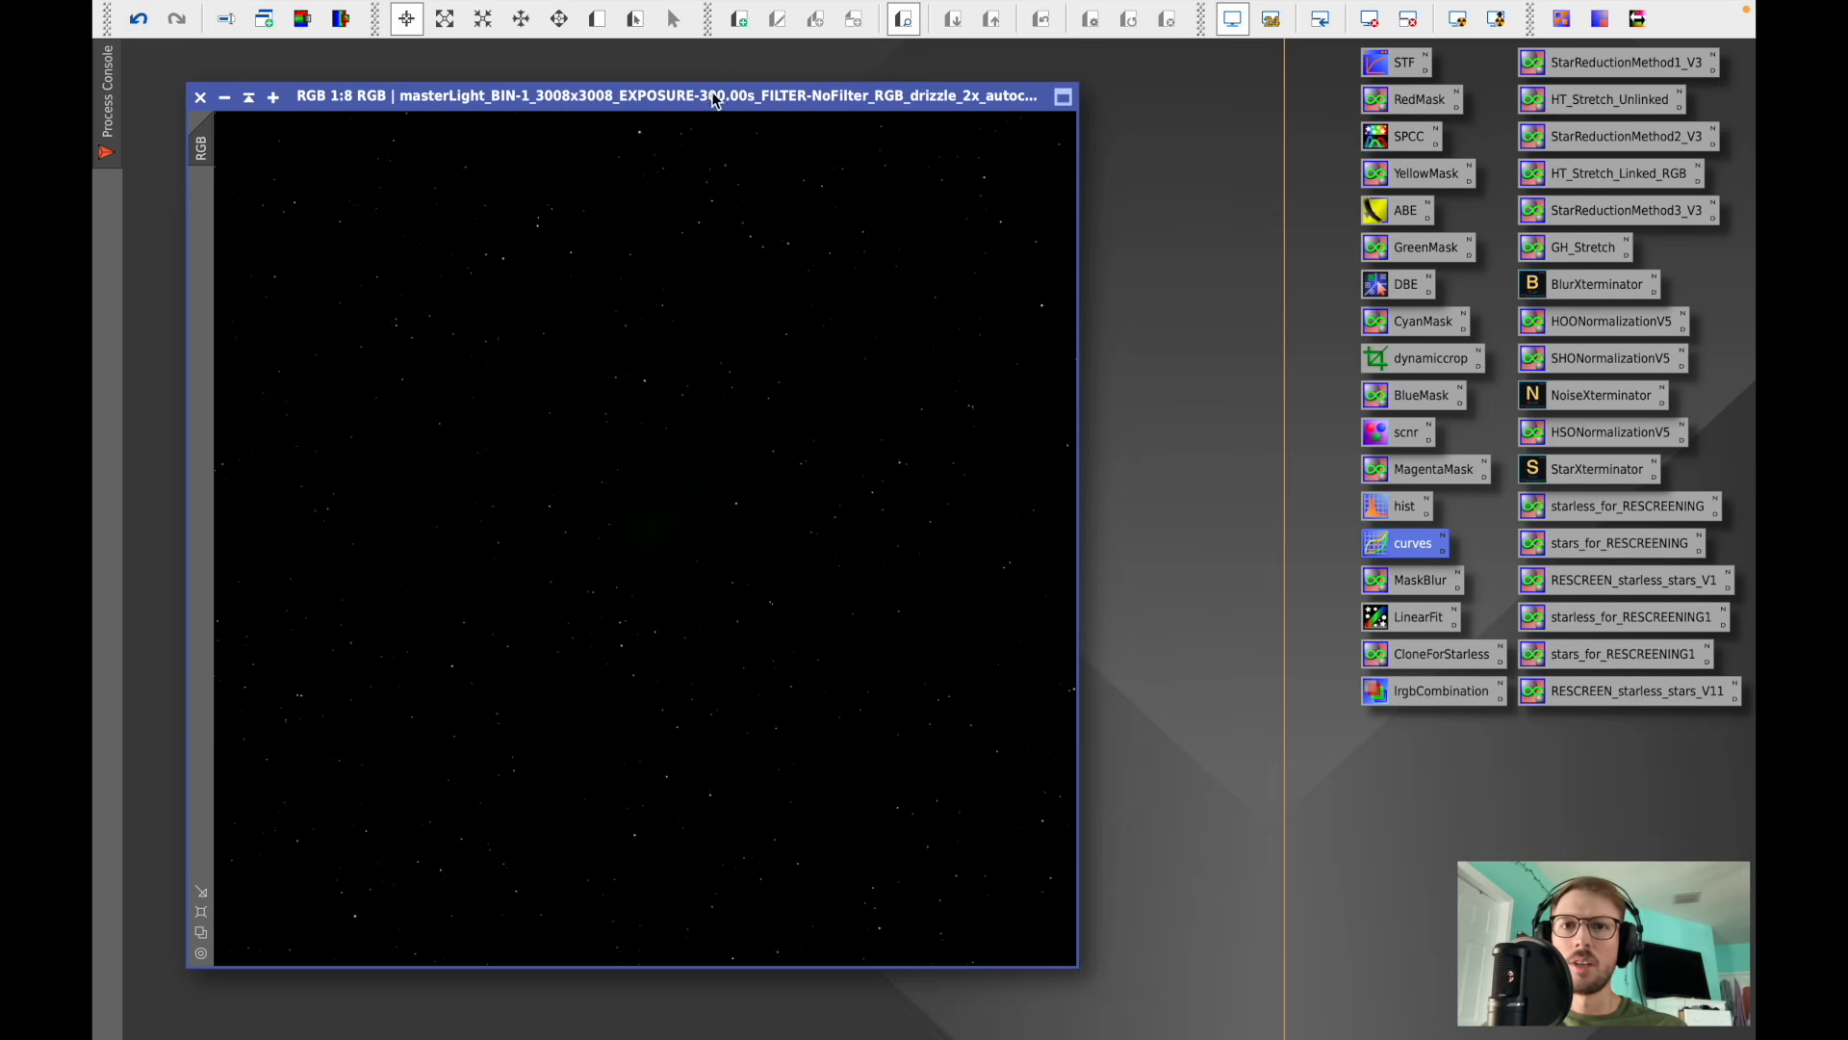
left_click_drag(711, 99, 708, 89)
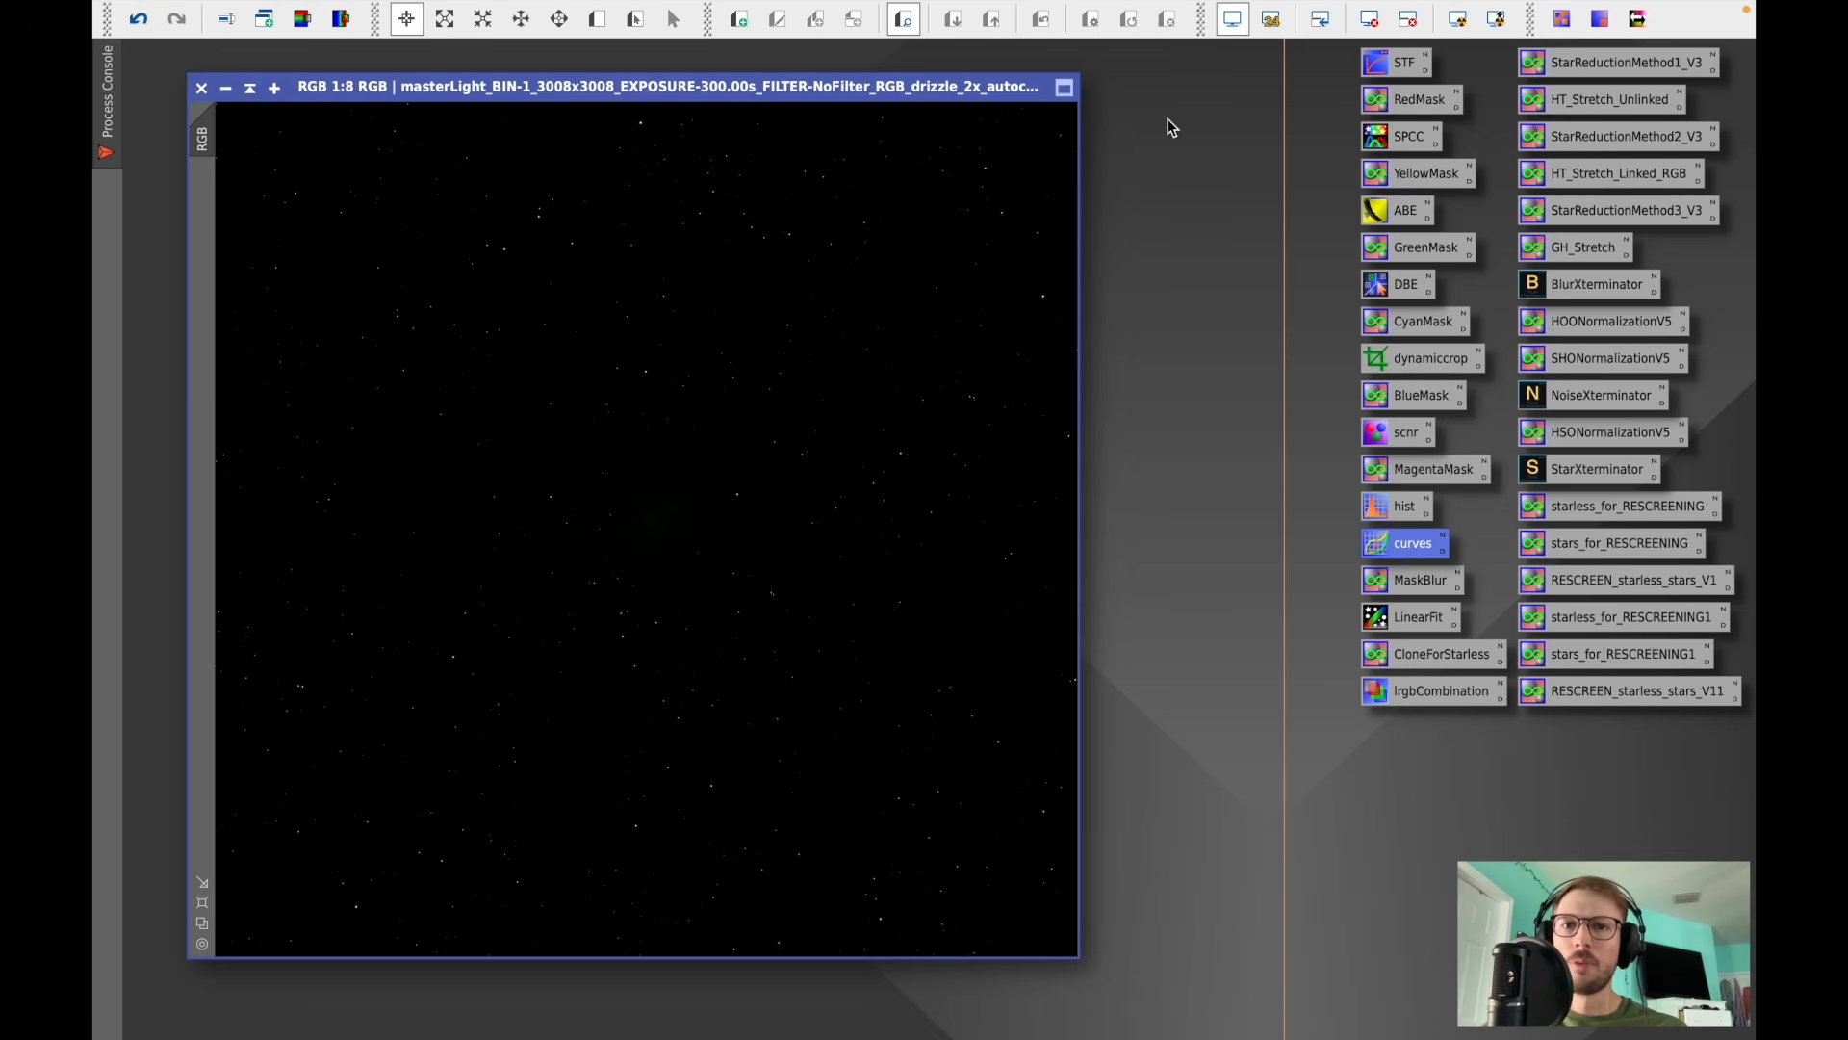
left_click(1454, 26)
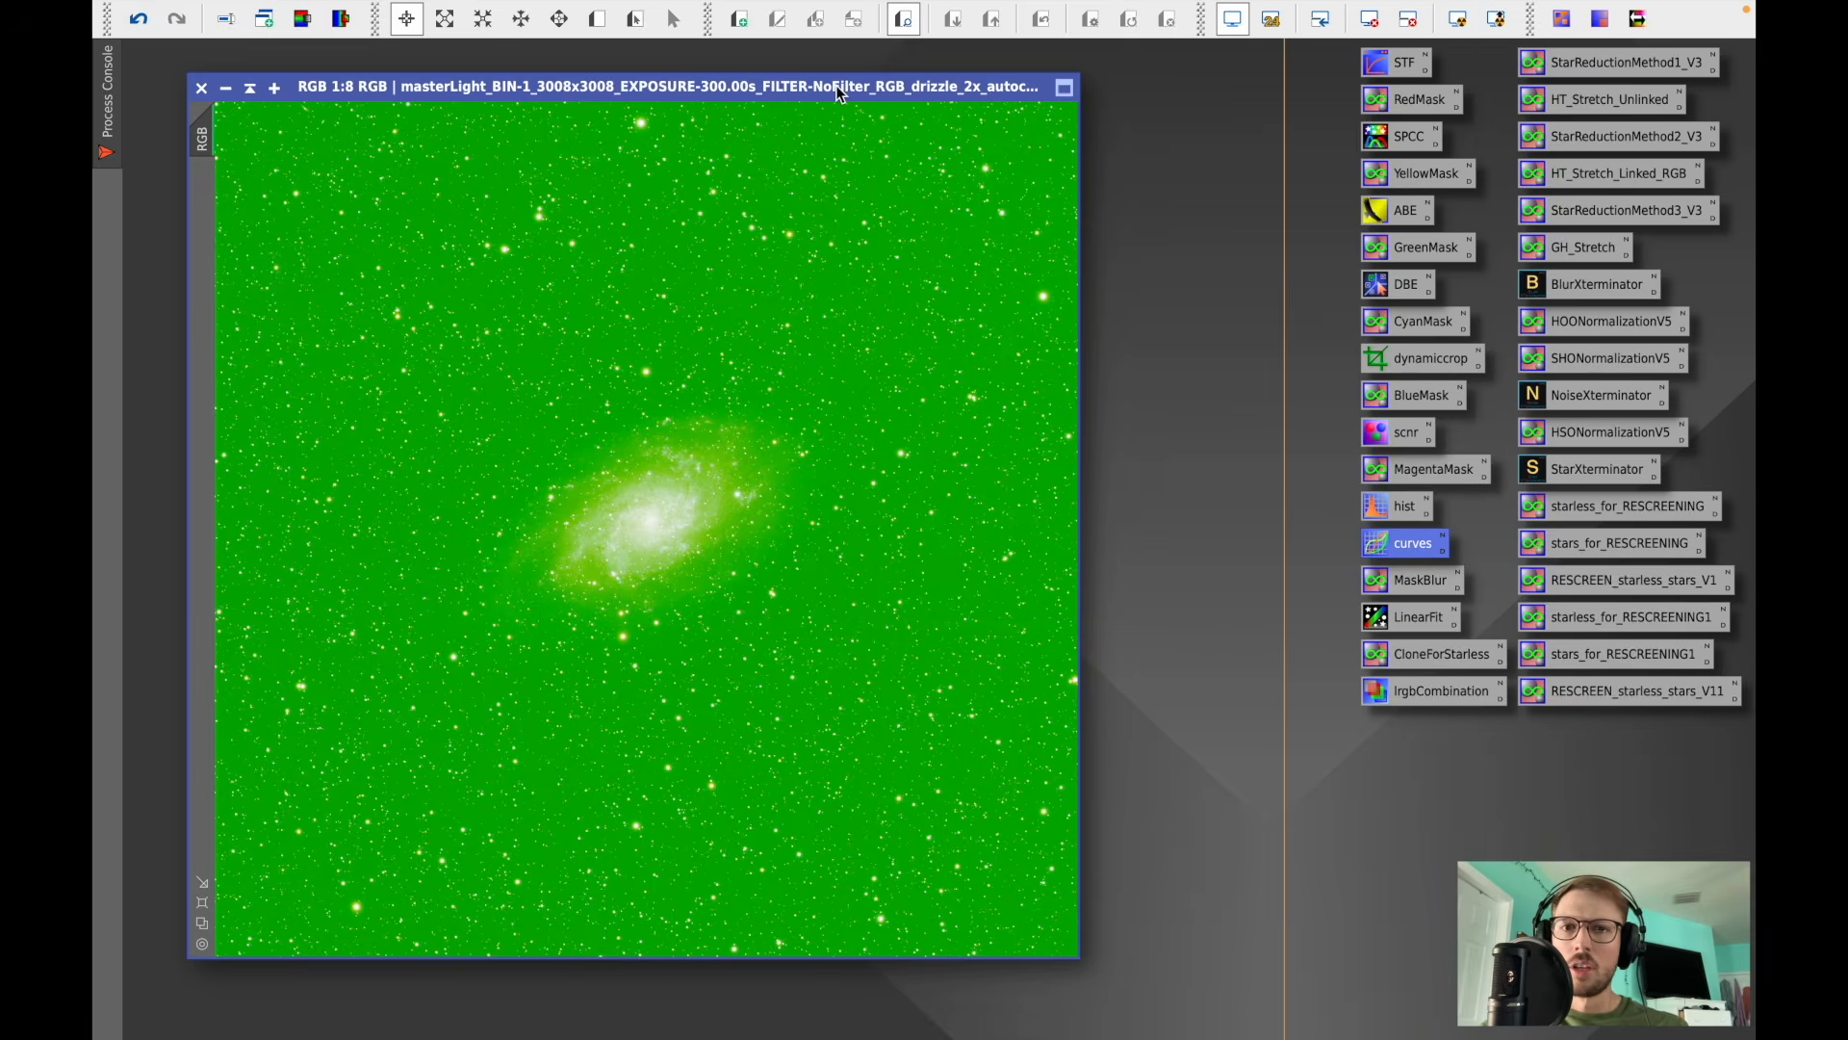
left_click_drag(835, 85, 815, 77)
mouse_move(758, 7)
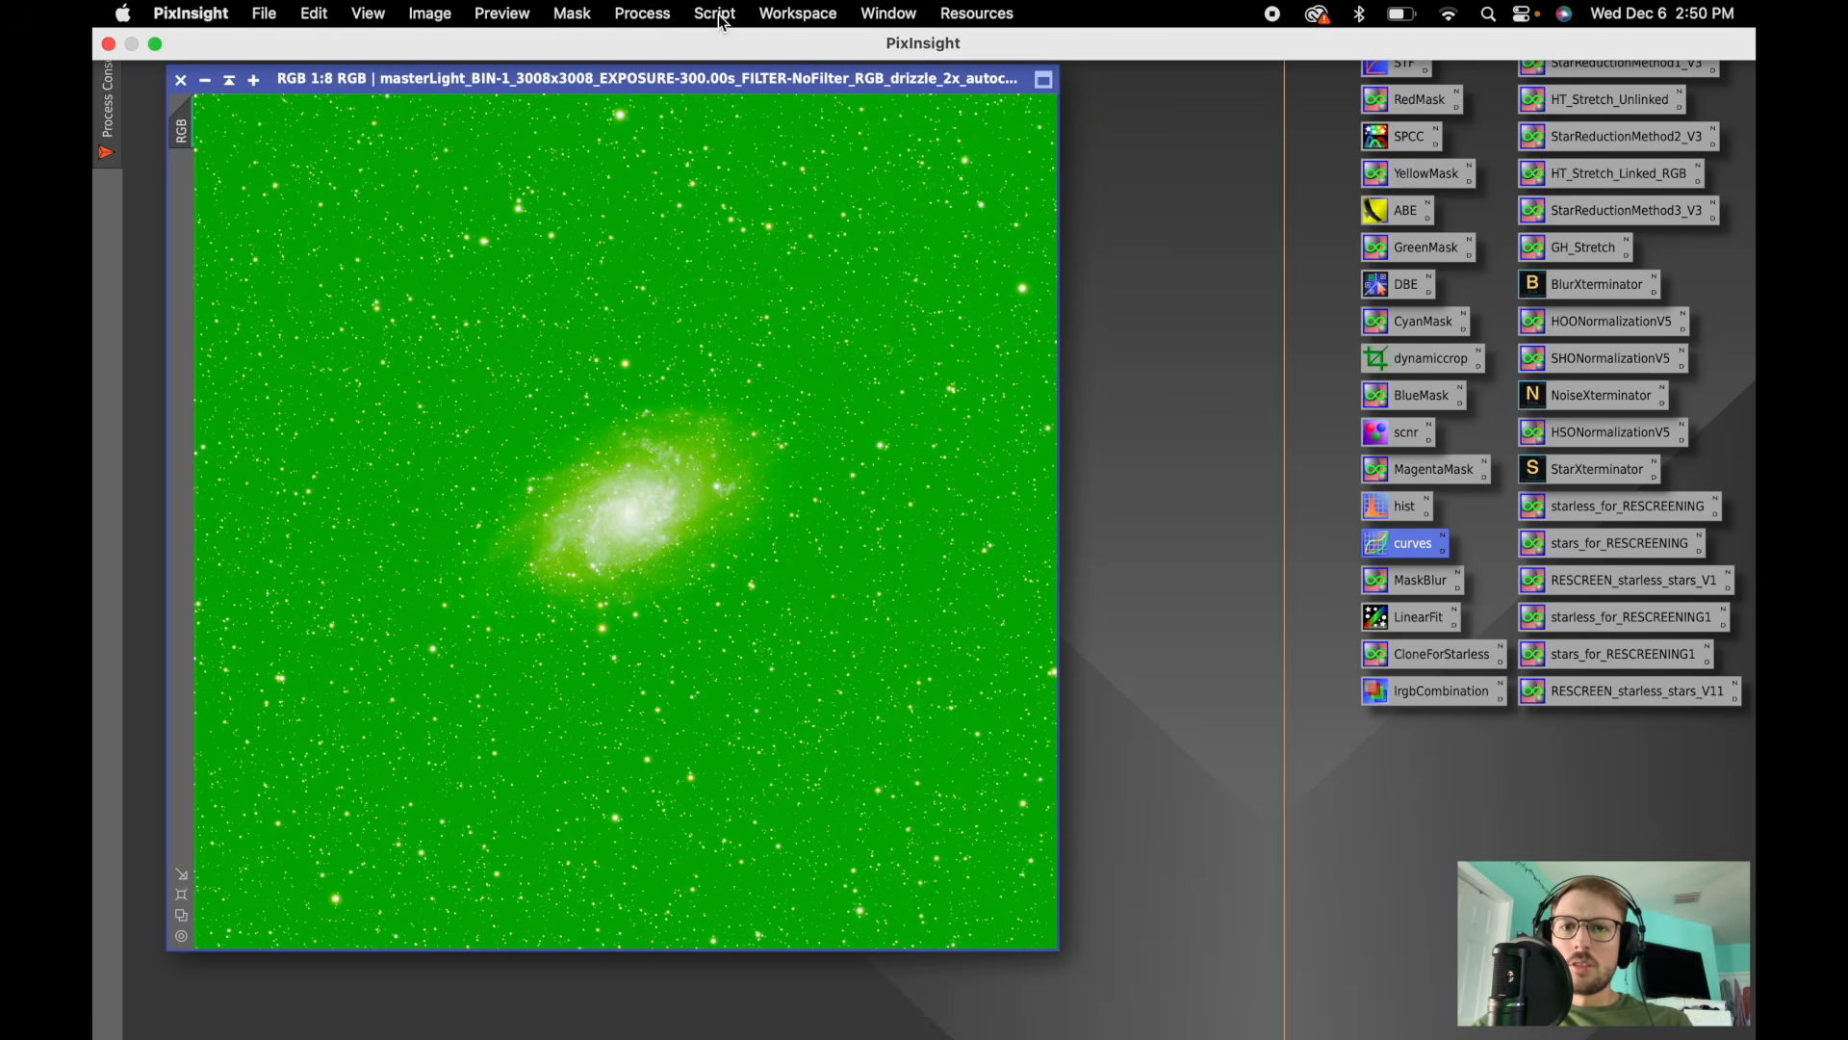
- Open ScreenTransferFunction and apply an unlinked auto stretch to show natural colours
left_click(662, 15)
mouse_move(665, 46)
scroll(959, 171, "down", 10)
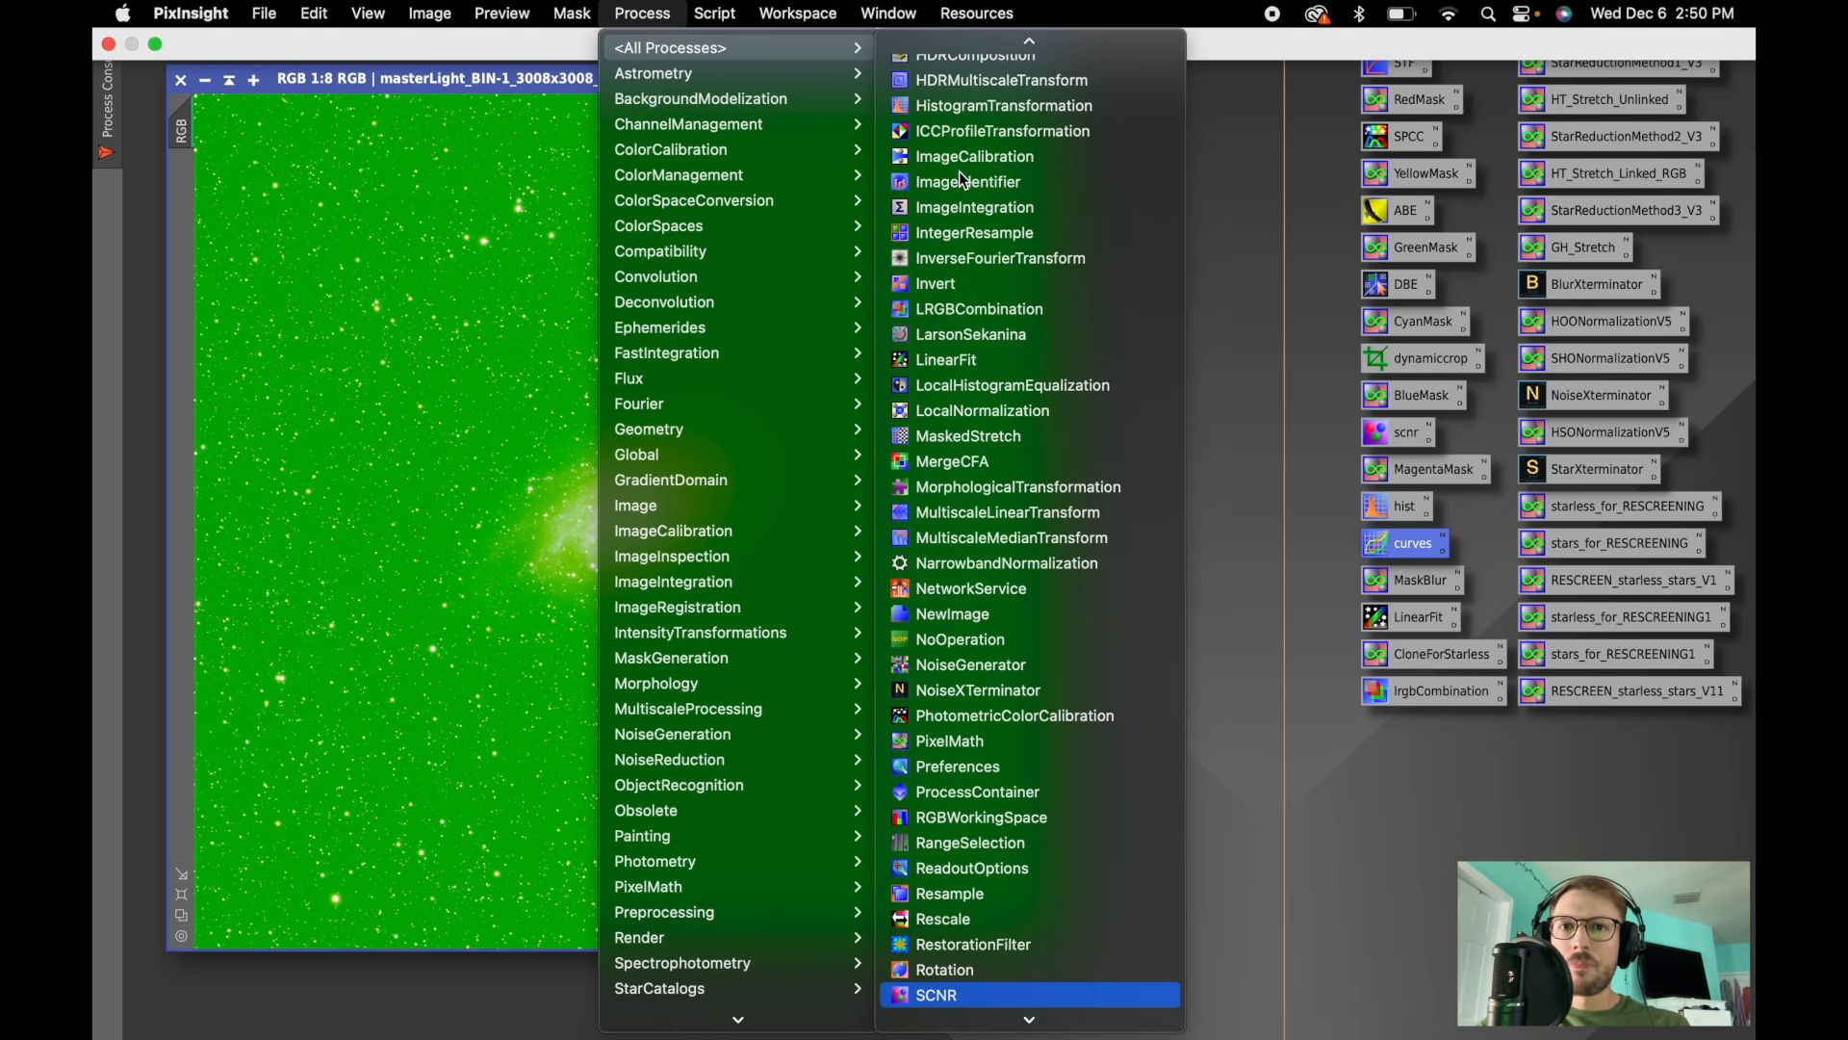
left_click(974, 943)
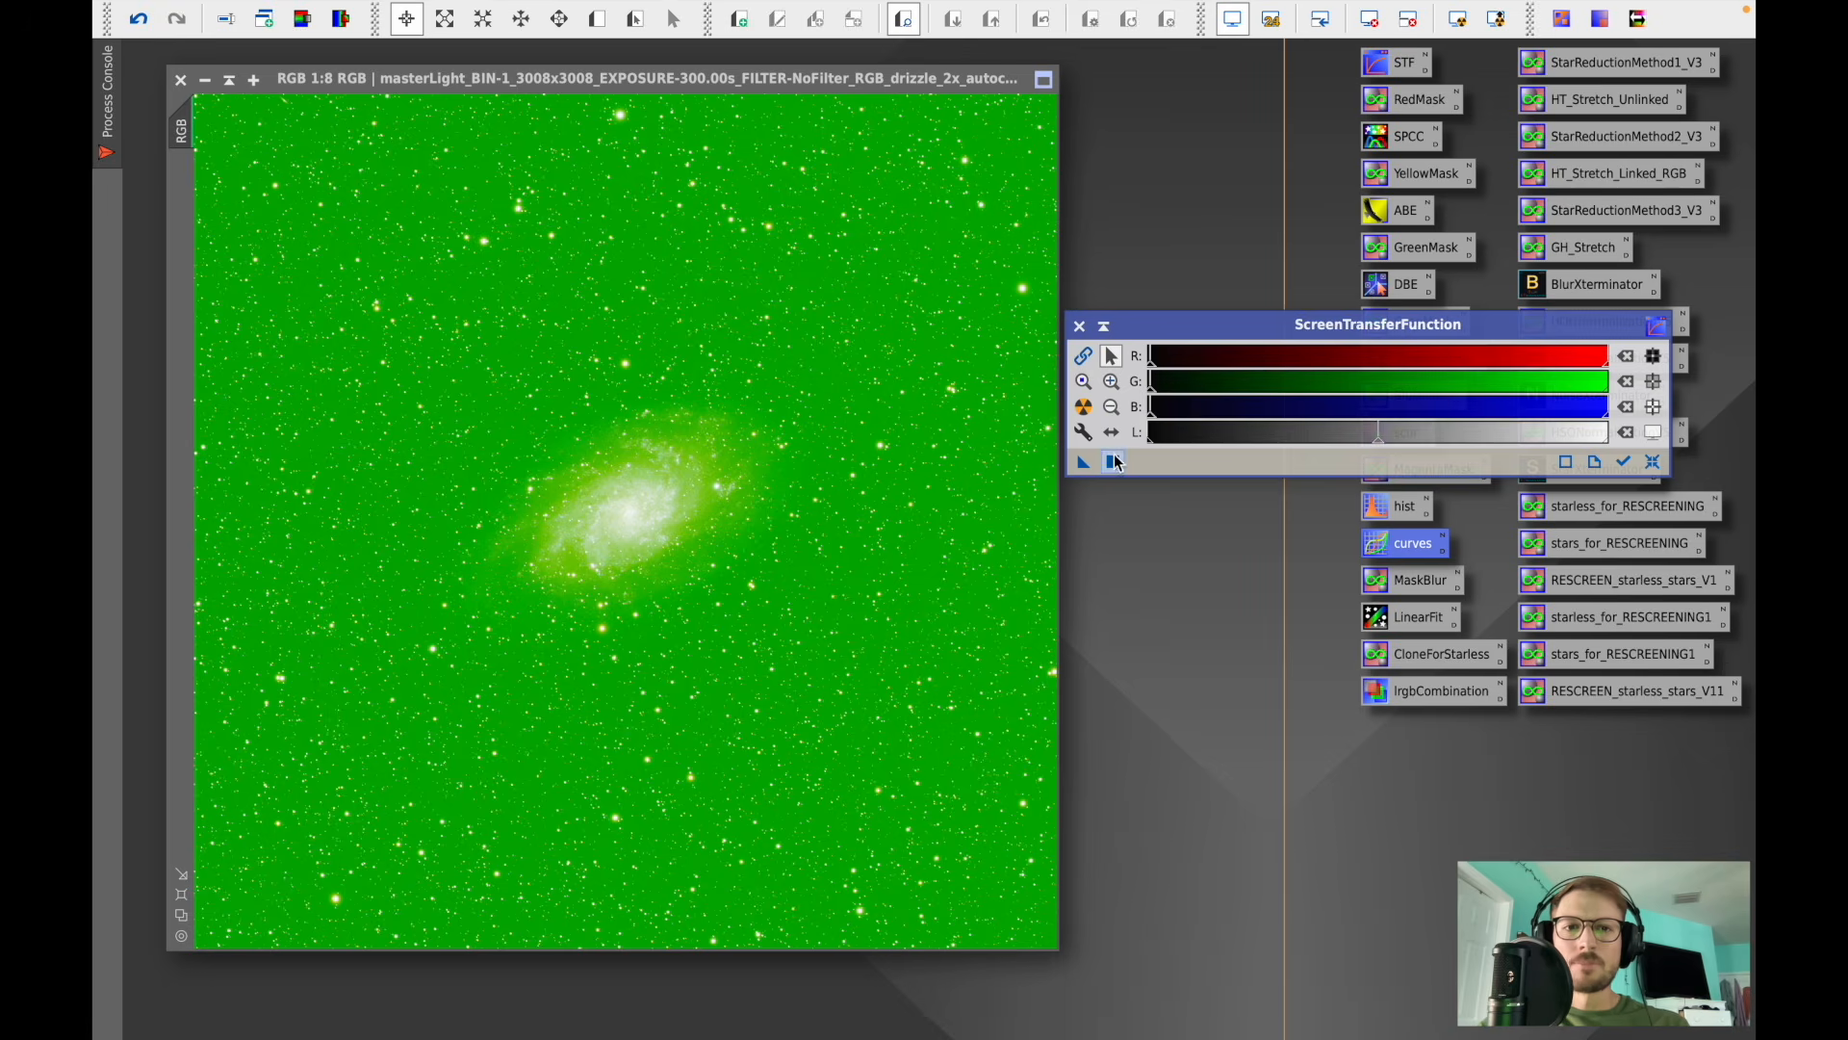
left_click(1084, 405)
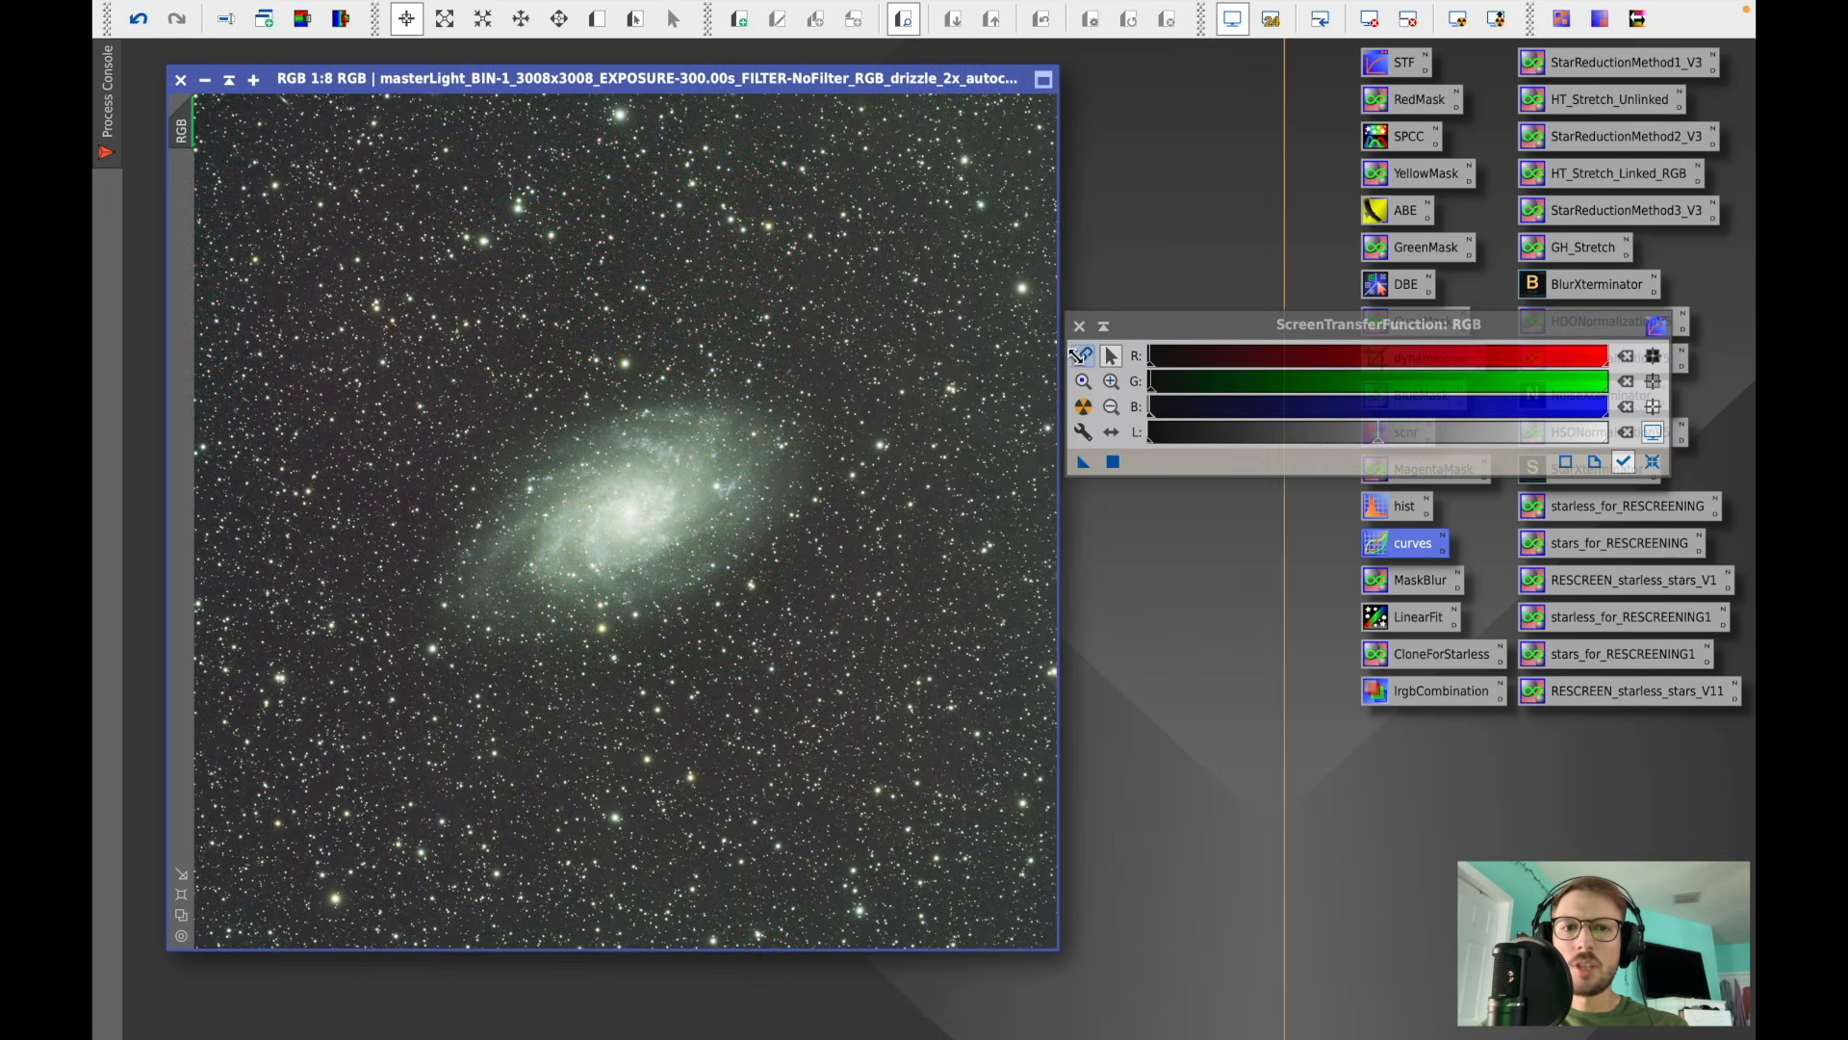
left_click_drag(1221, 331, 1244, 867)
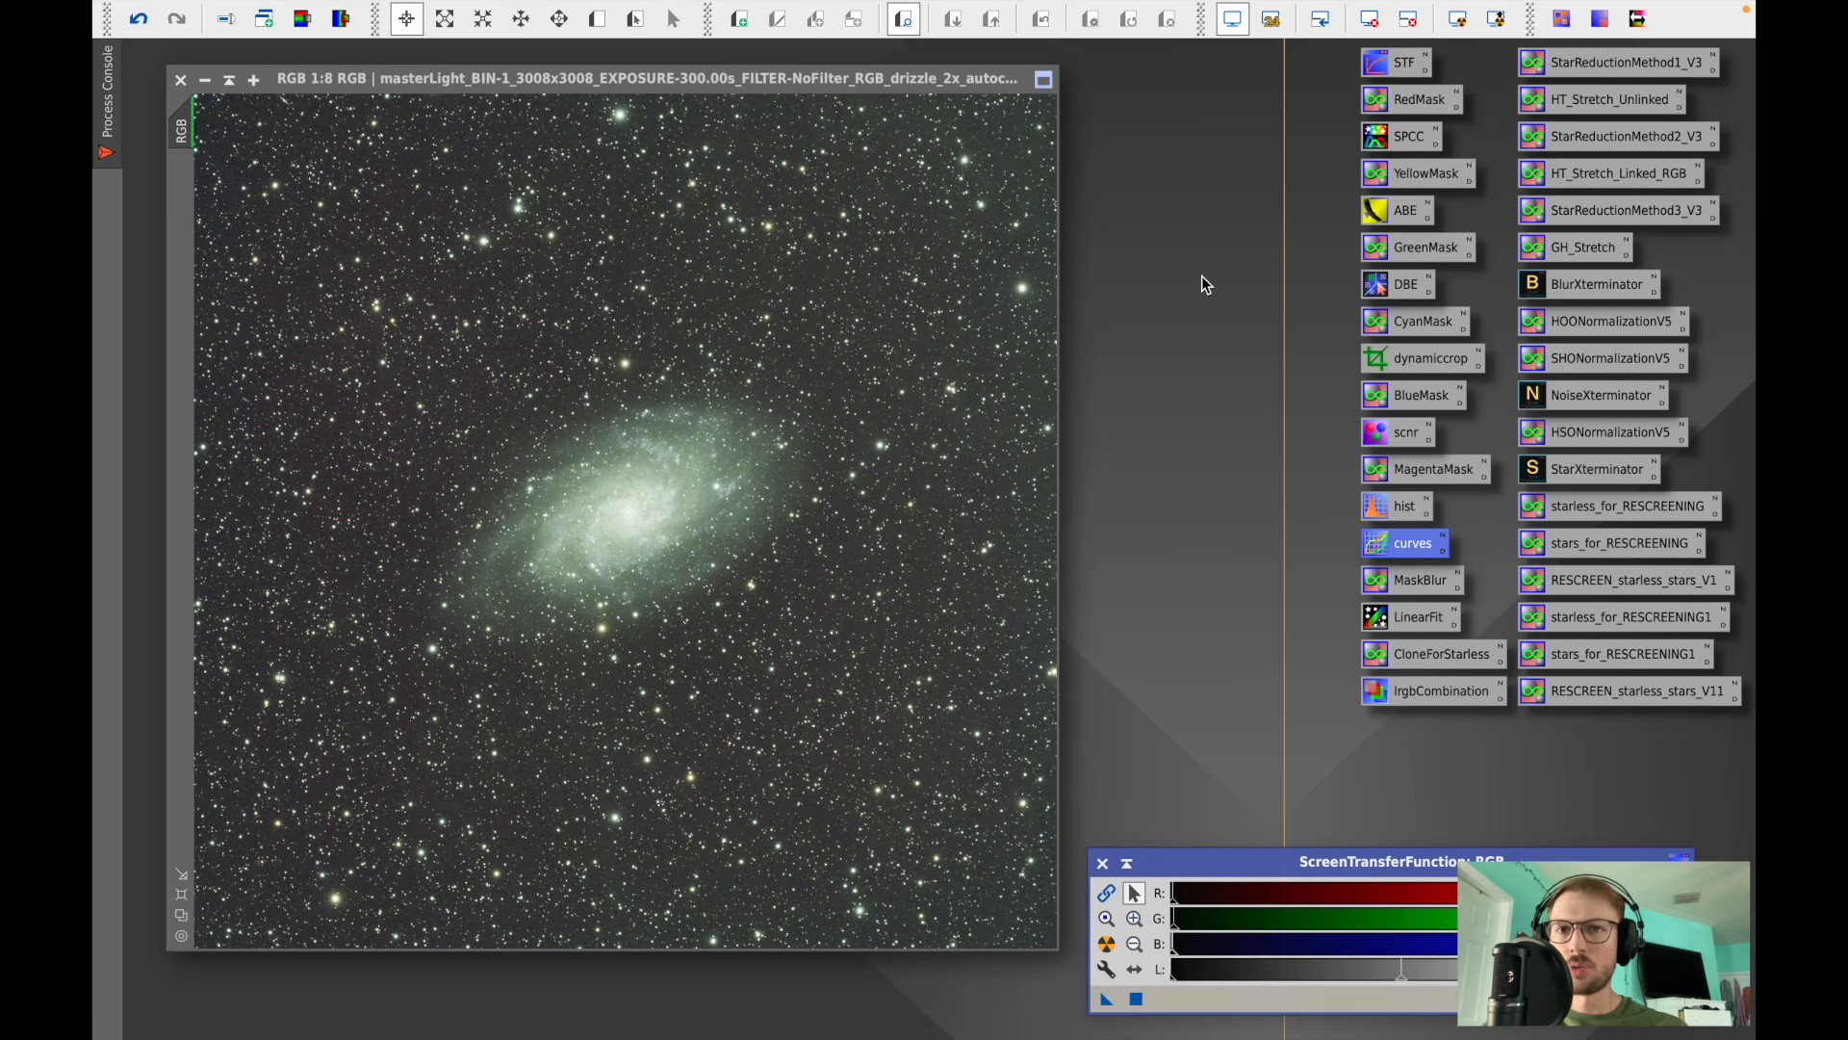
- Open DynamicBackgroundExtraction and set Tolerance to 2 and Shadows relaxation to 6
double_click(1400, 285)
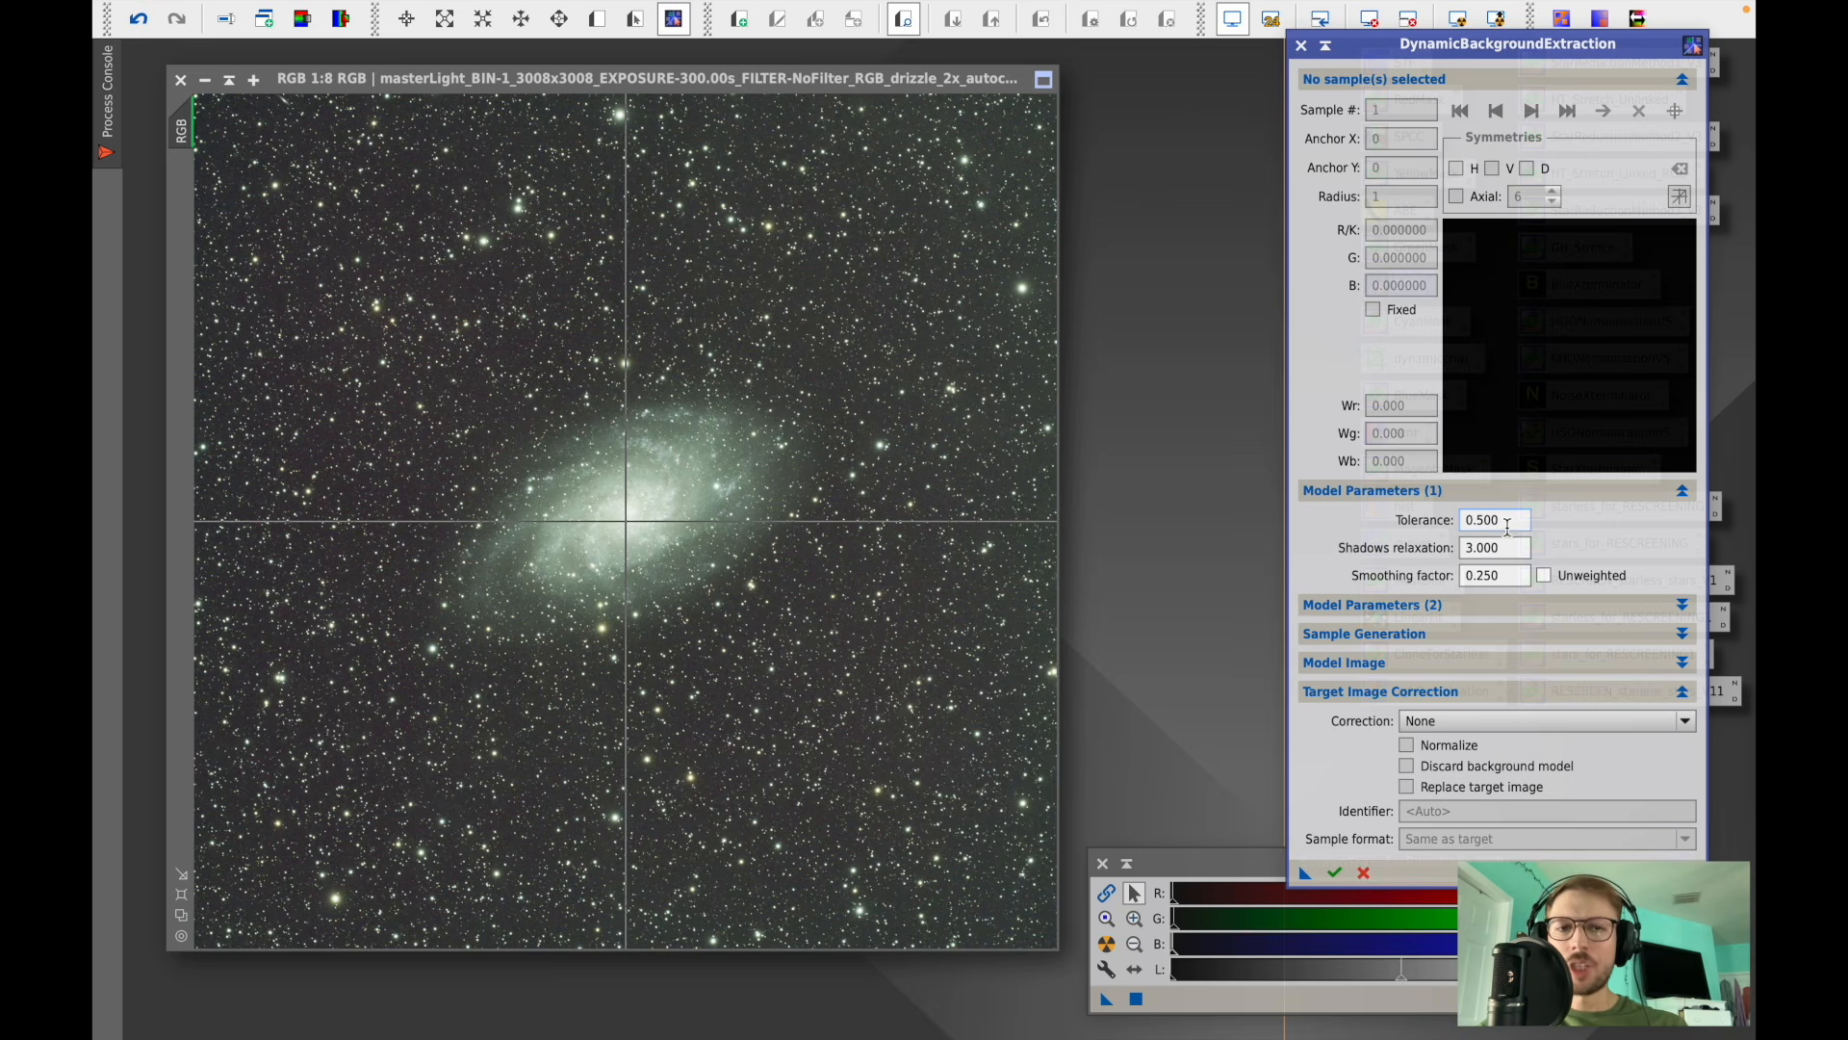
mouse_move(1507, 523)
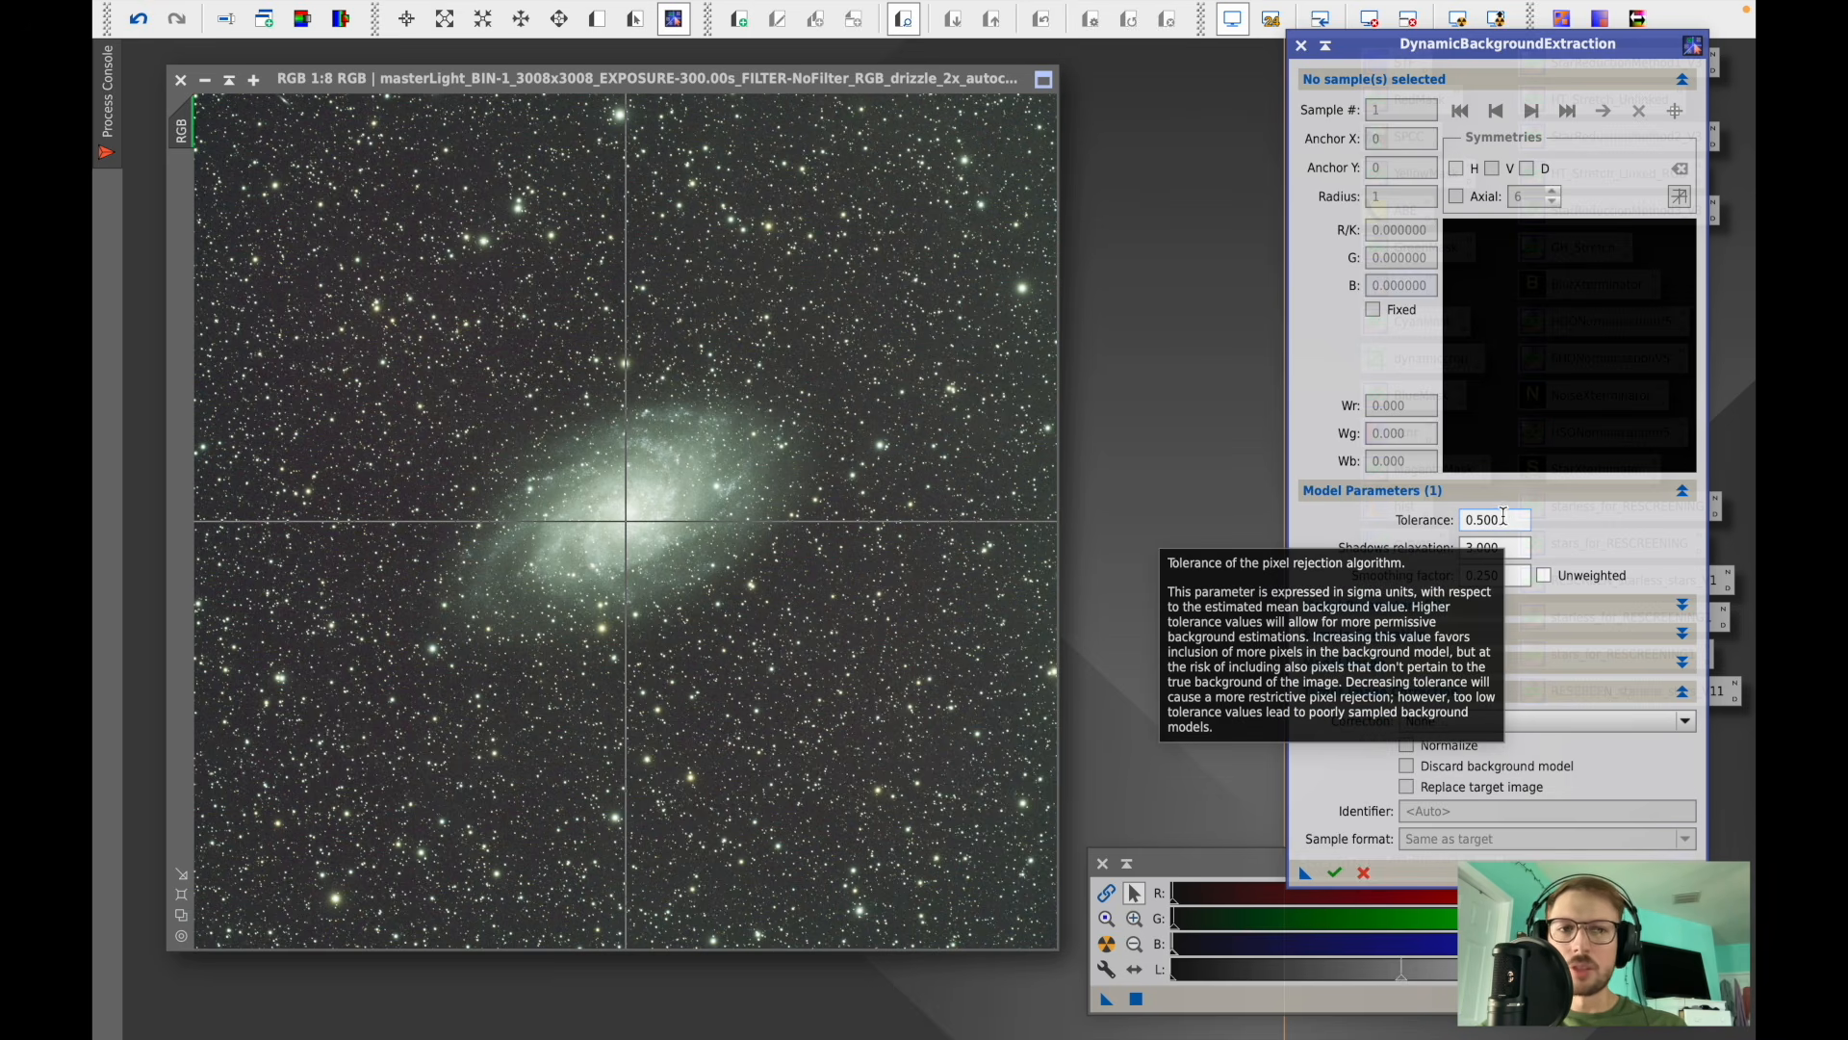
double_click(1508, 520)
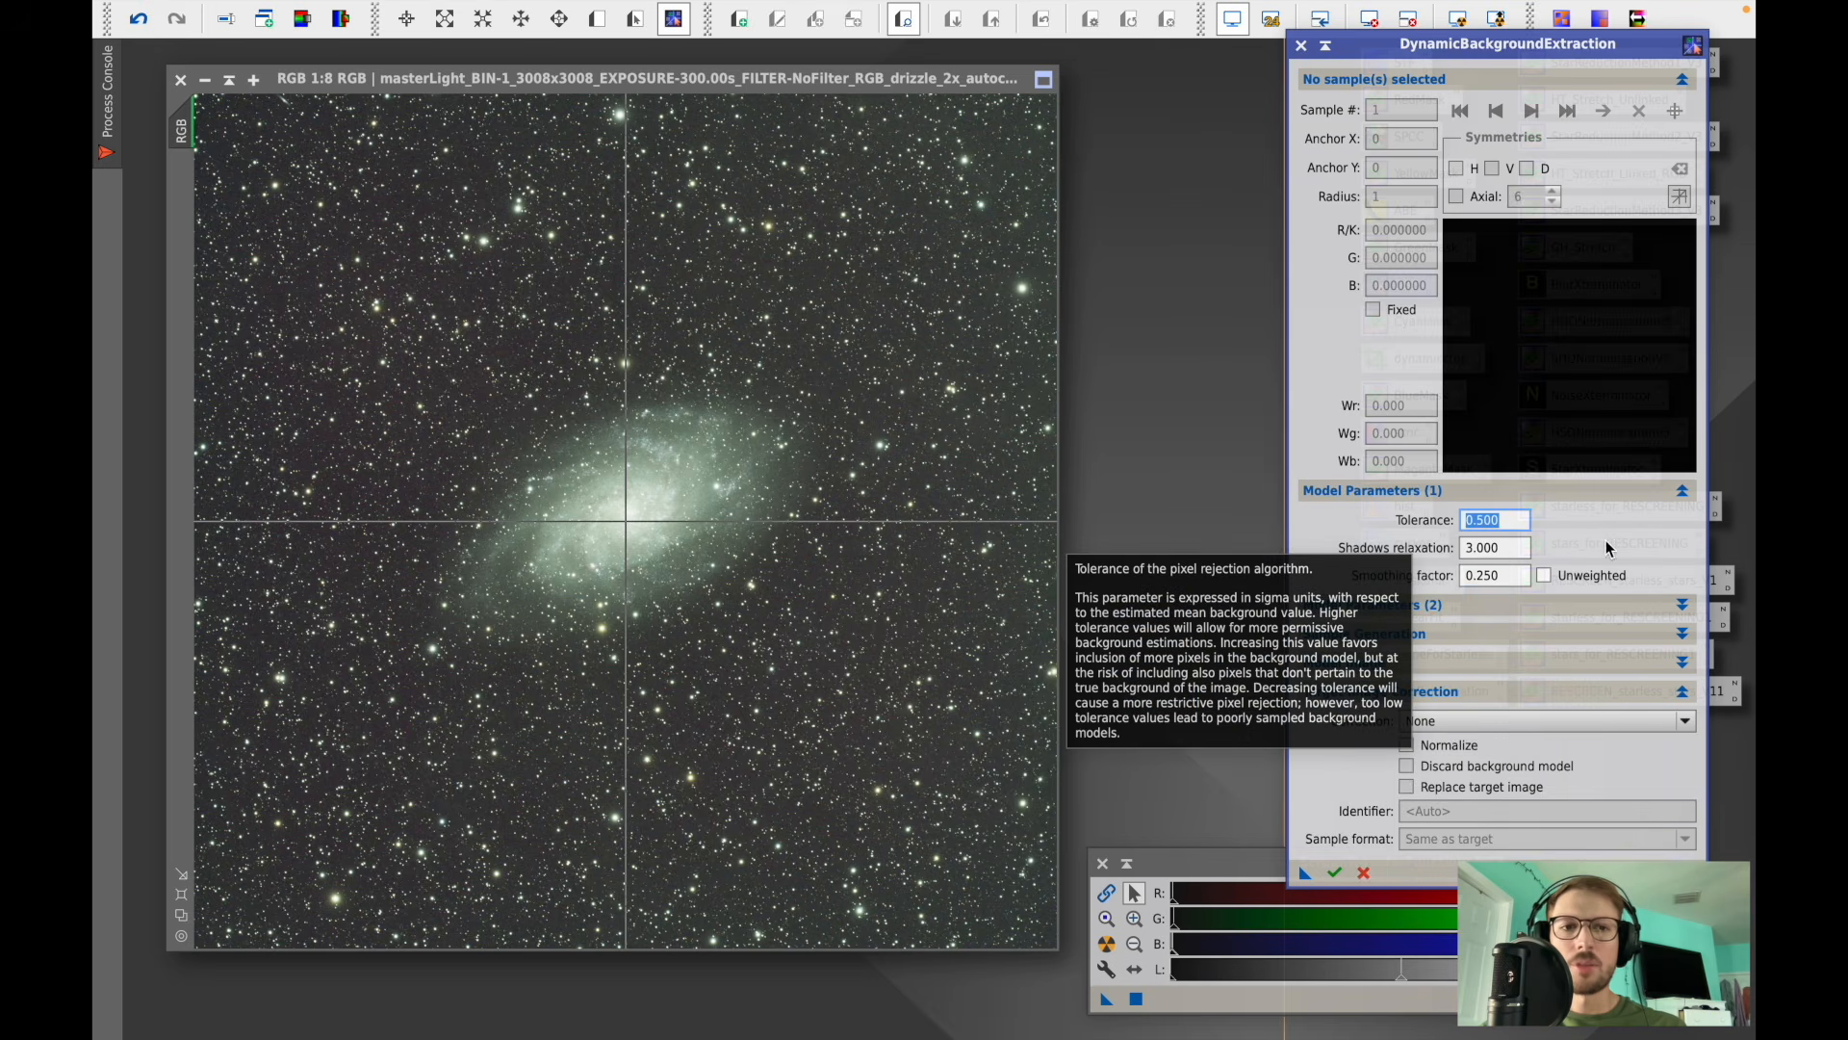
type("2")
left_click(1519, 548)
double_click(1519, 549)
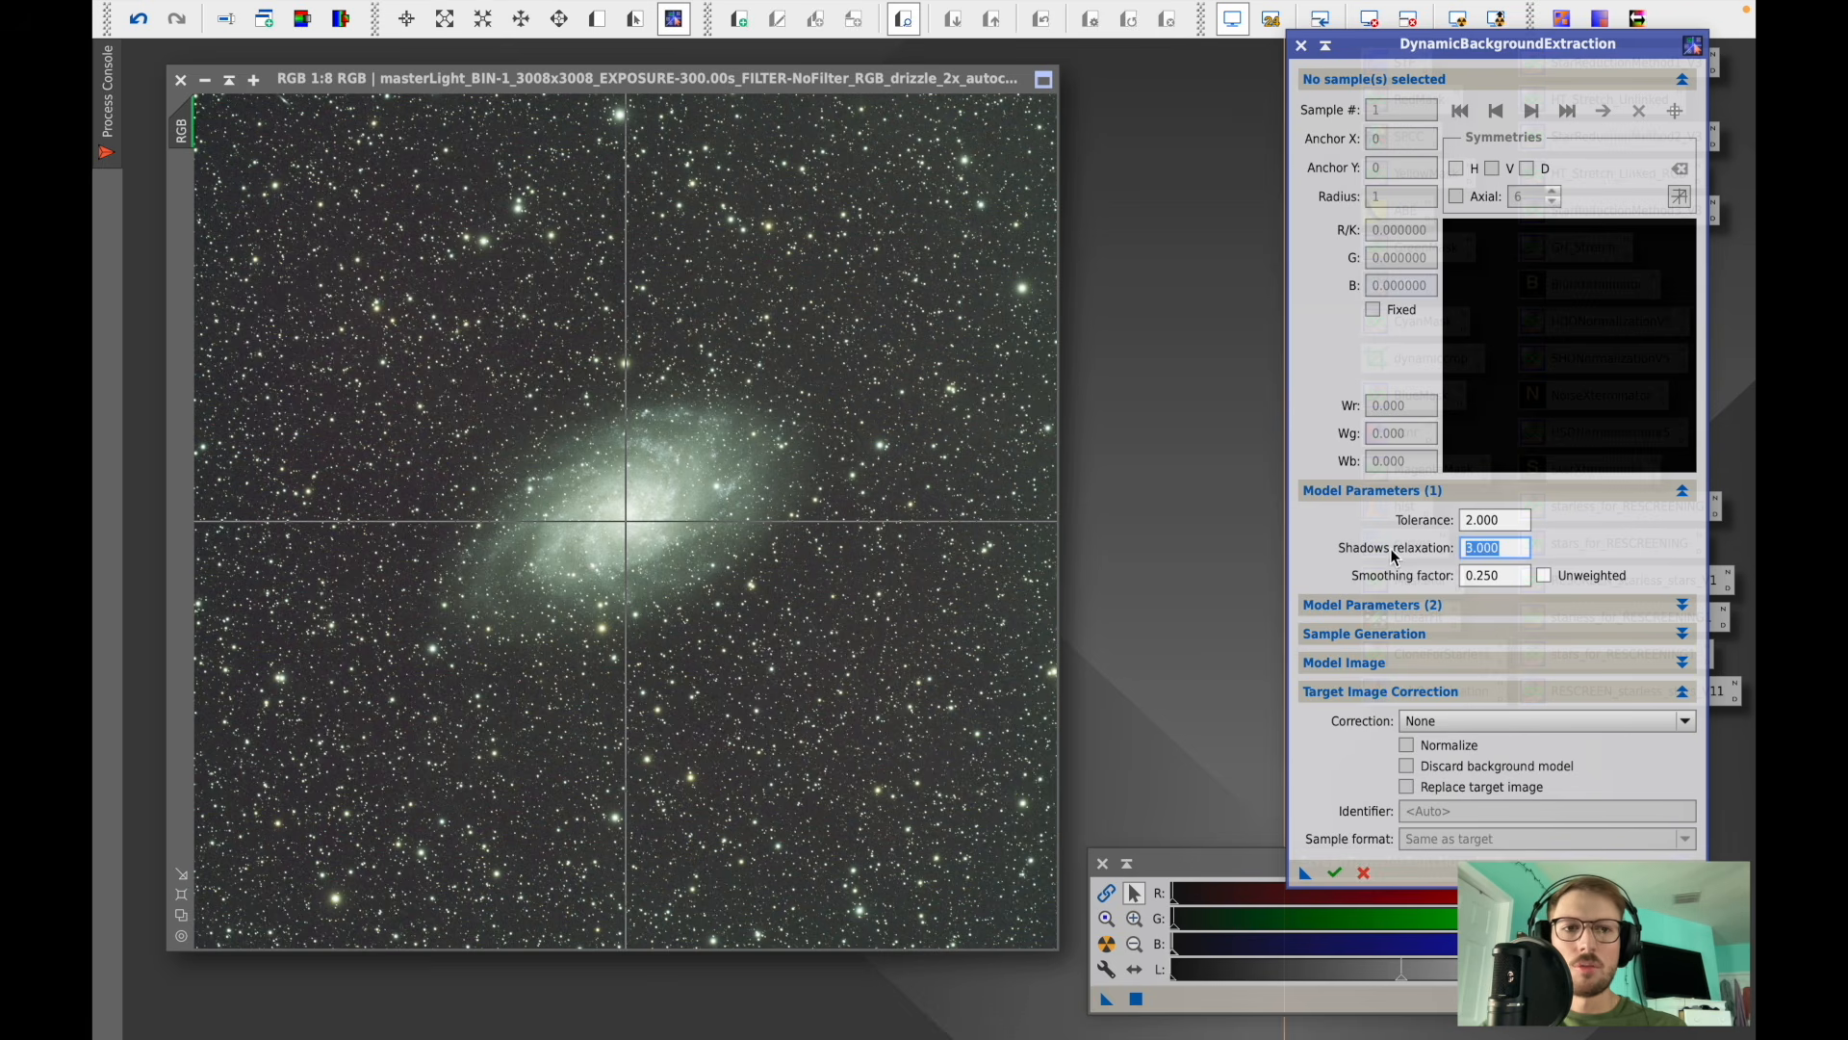
type("6")
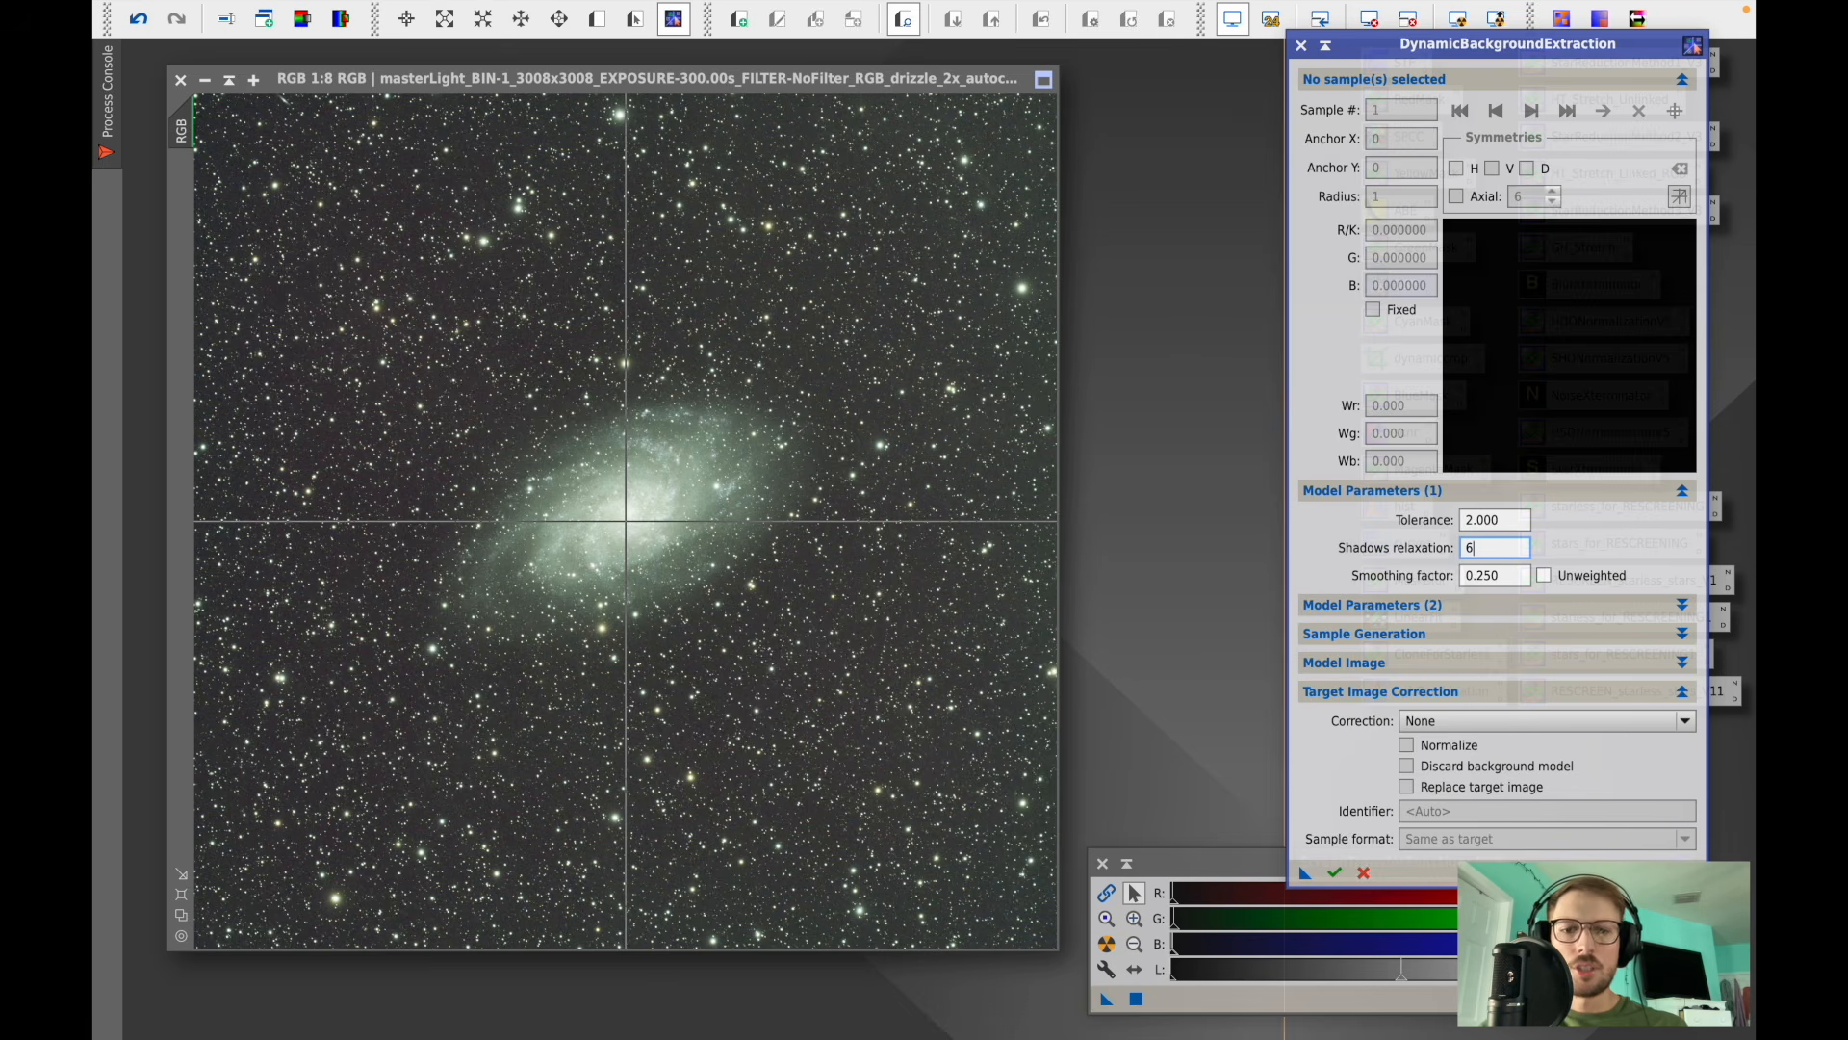
- Set the default sample radius to 150 and generate the sample grid
left_click(1493, 636)
double_click(1488, 664)
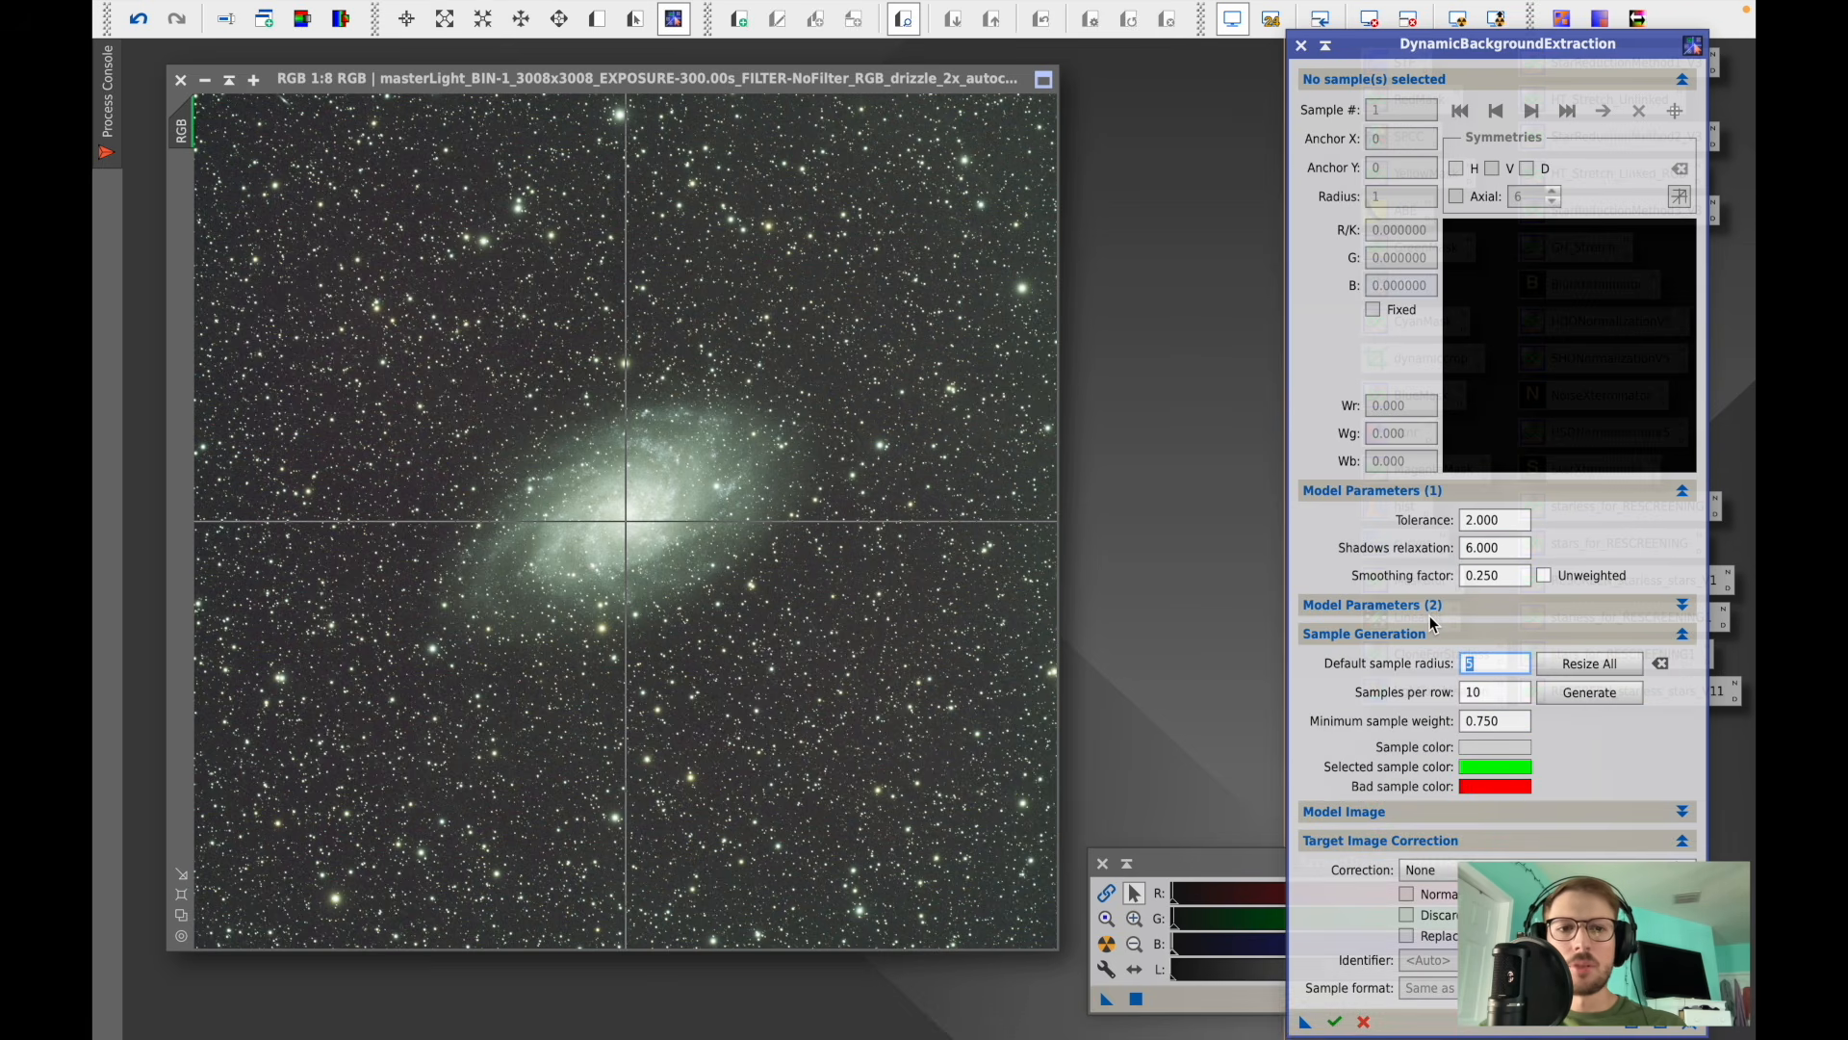
type("150")
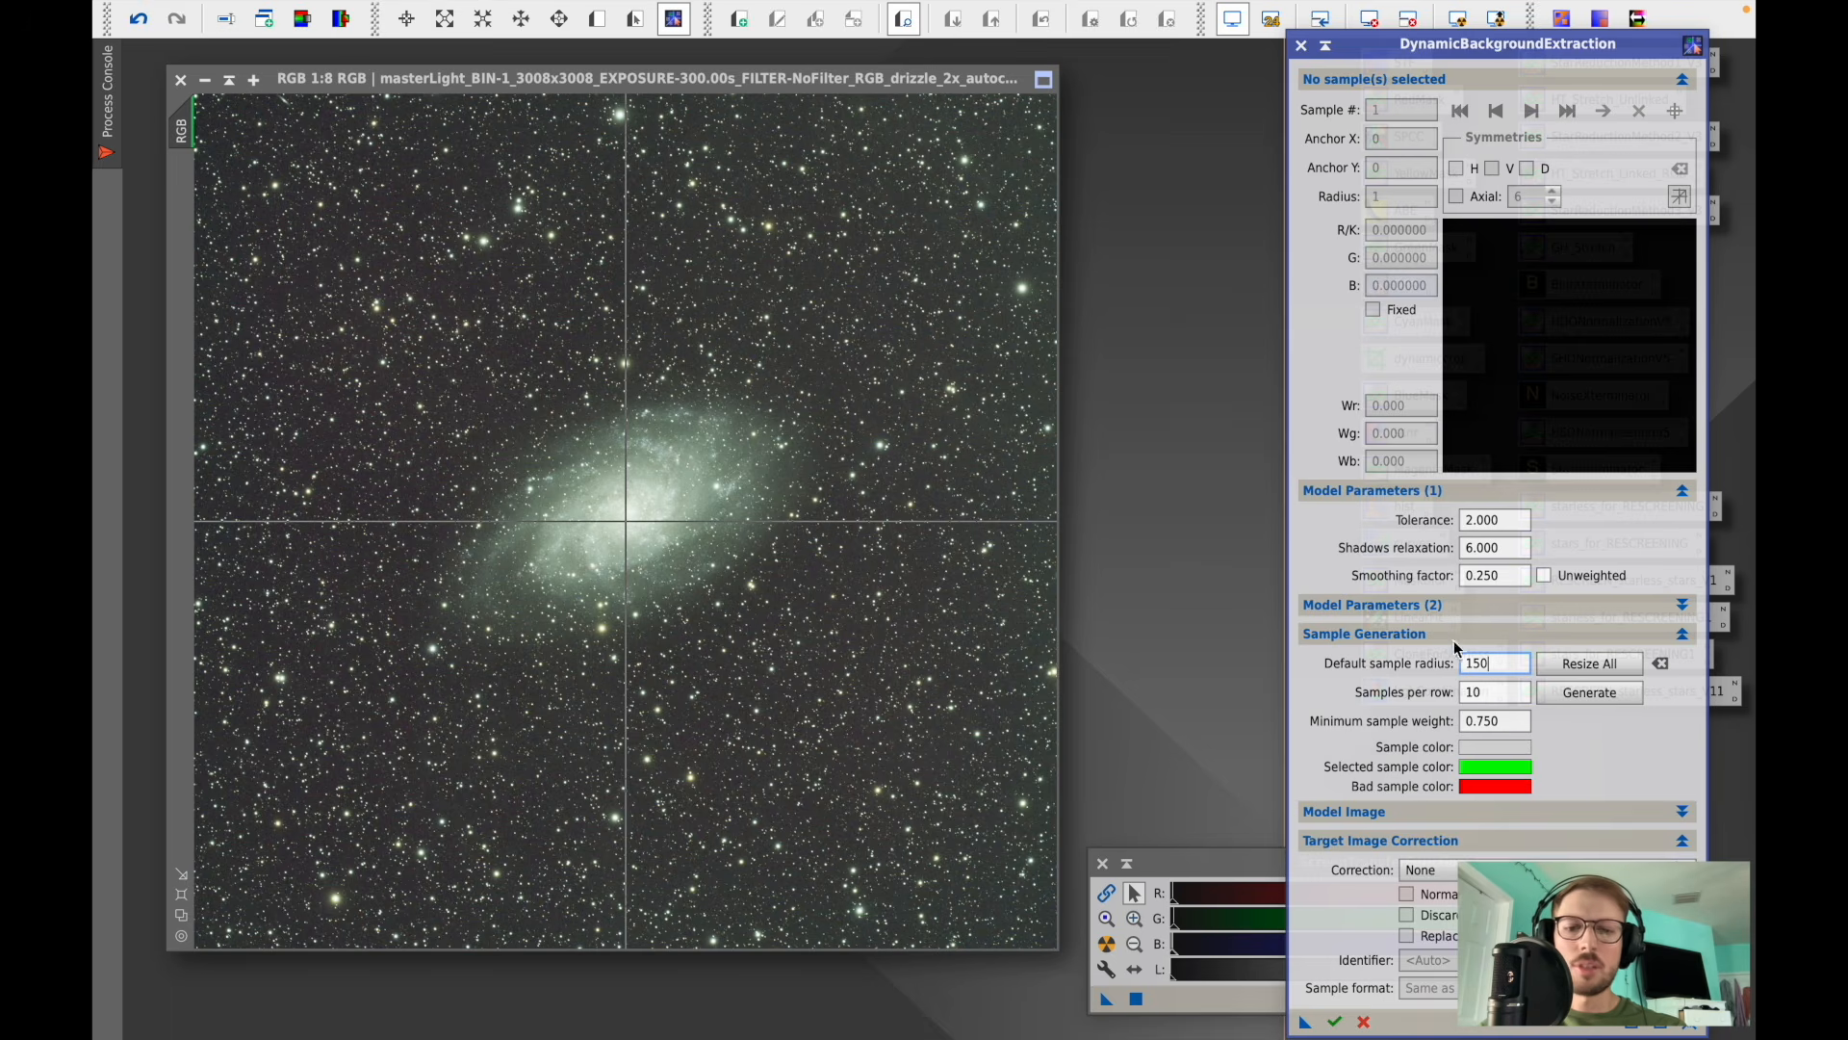
left_click(1562, 693)
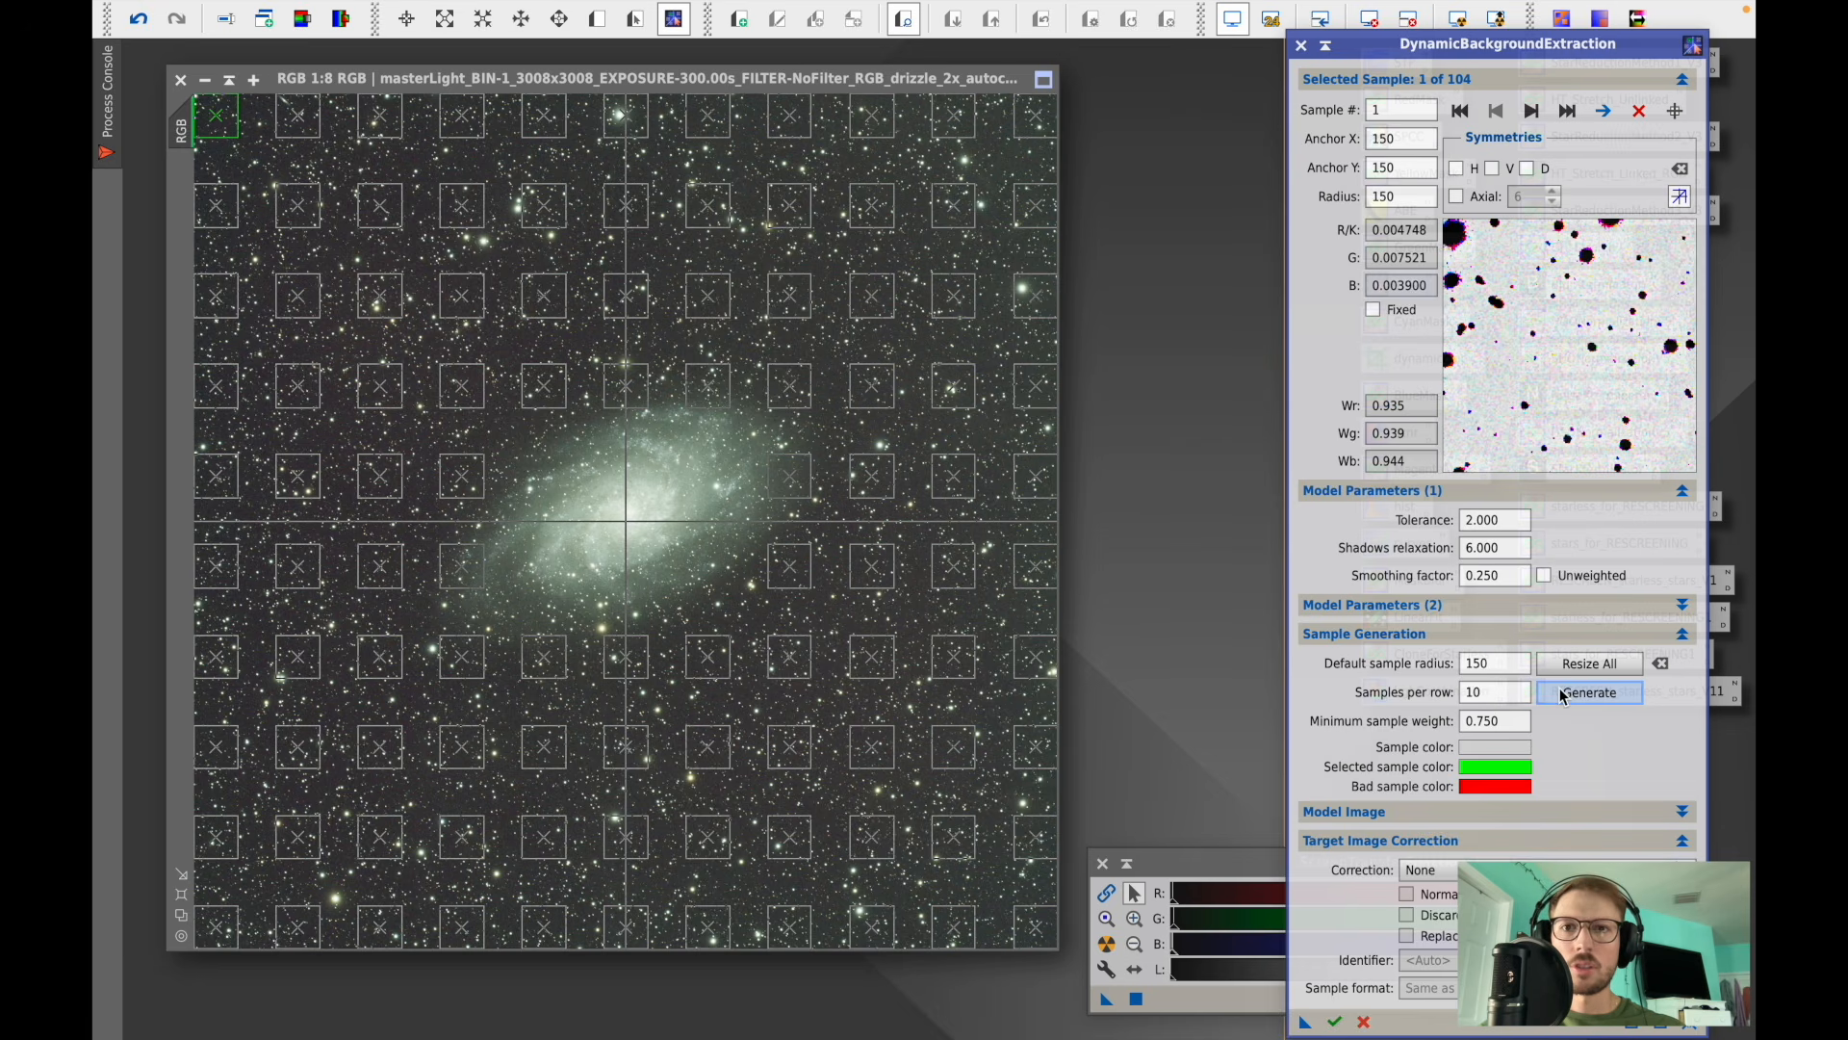
- Set the default sample radius to 175 and regenerate the sample grid
double_click(1483, 663)
type("17")
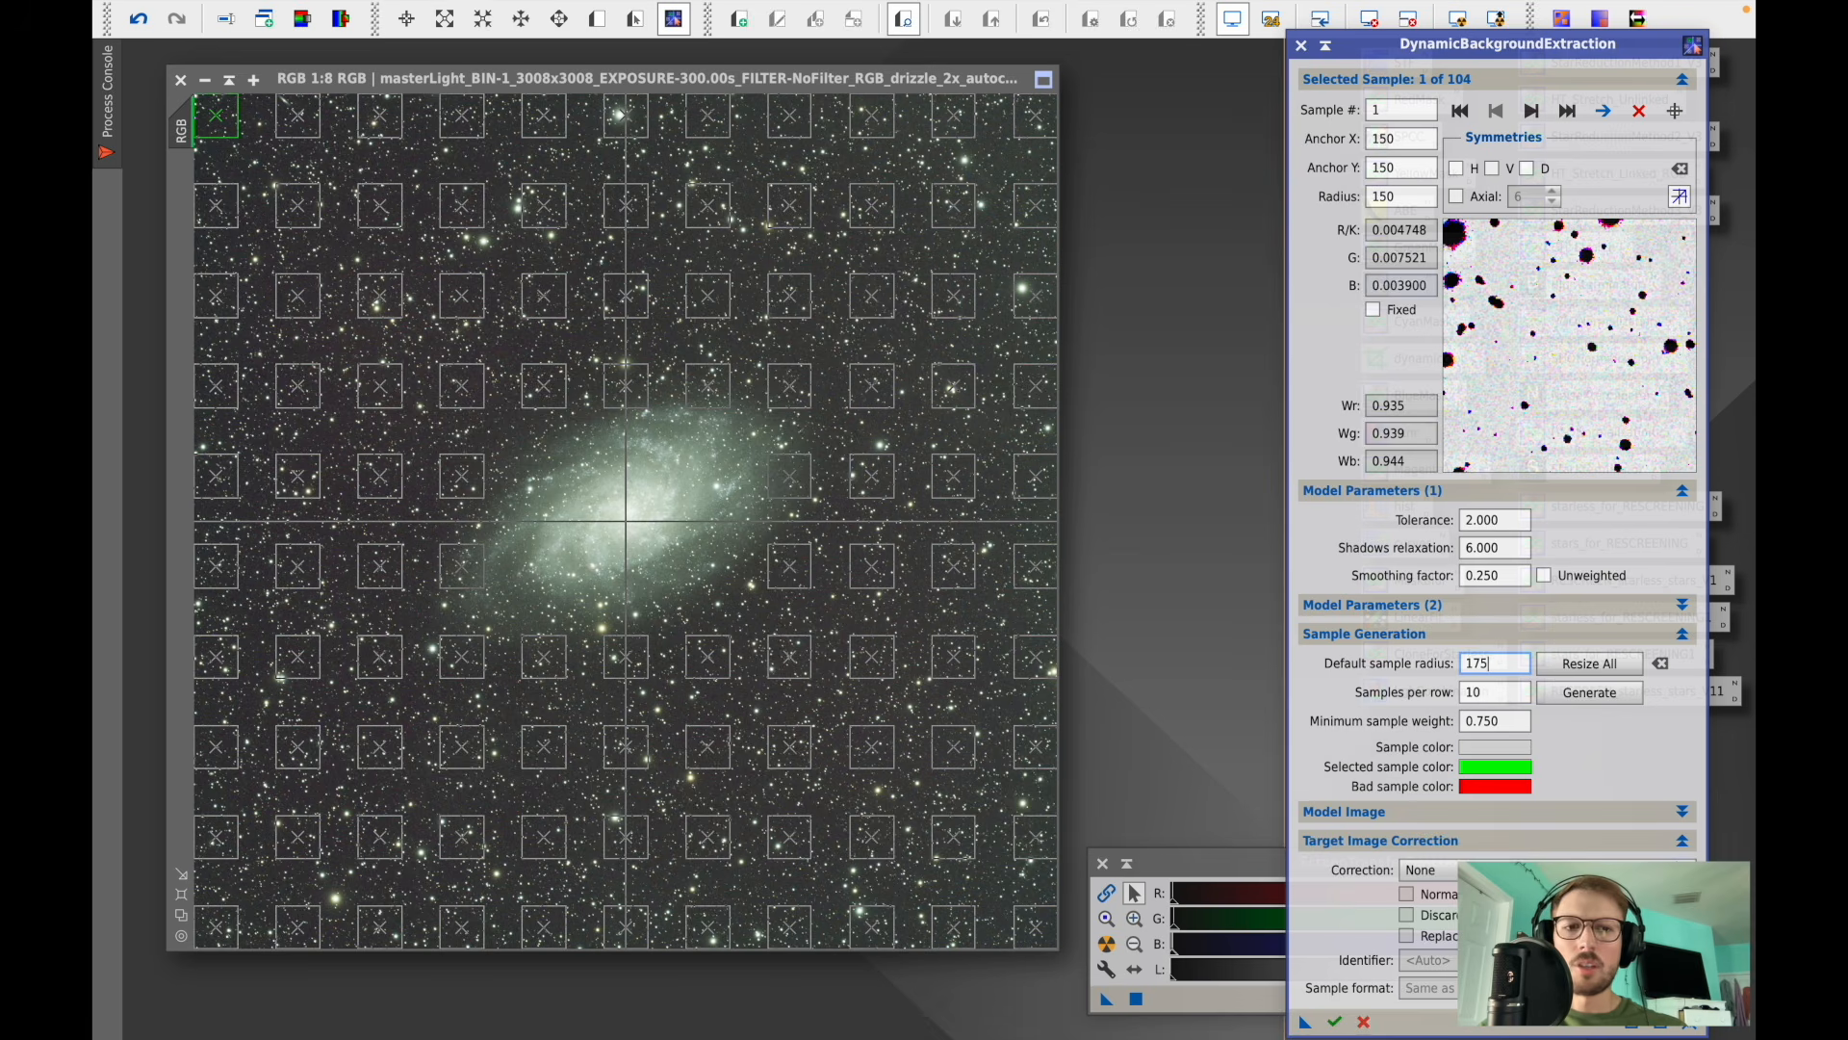
type("5")
left_click(1590, 692)
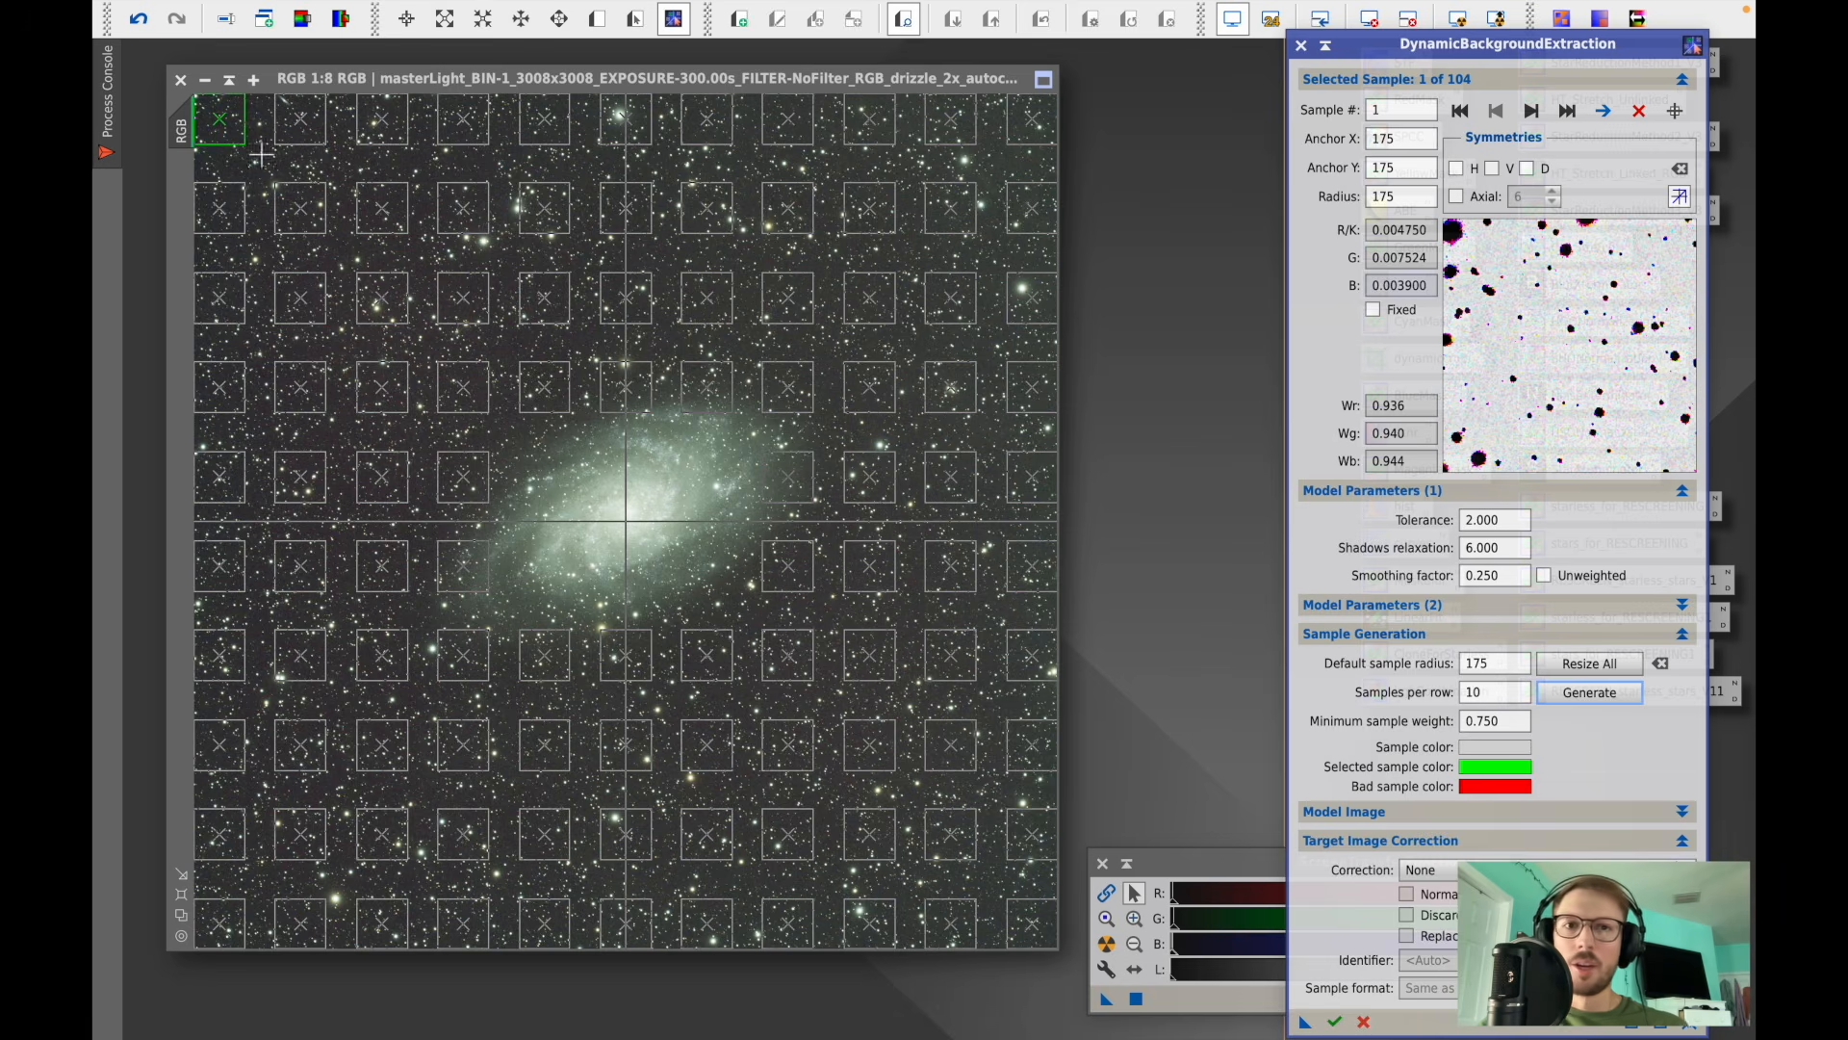
- Delete the interior samples in the left columns of the grid, keeping the border samples
left_click(309, 218)
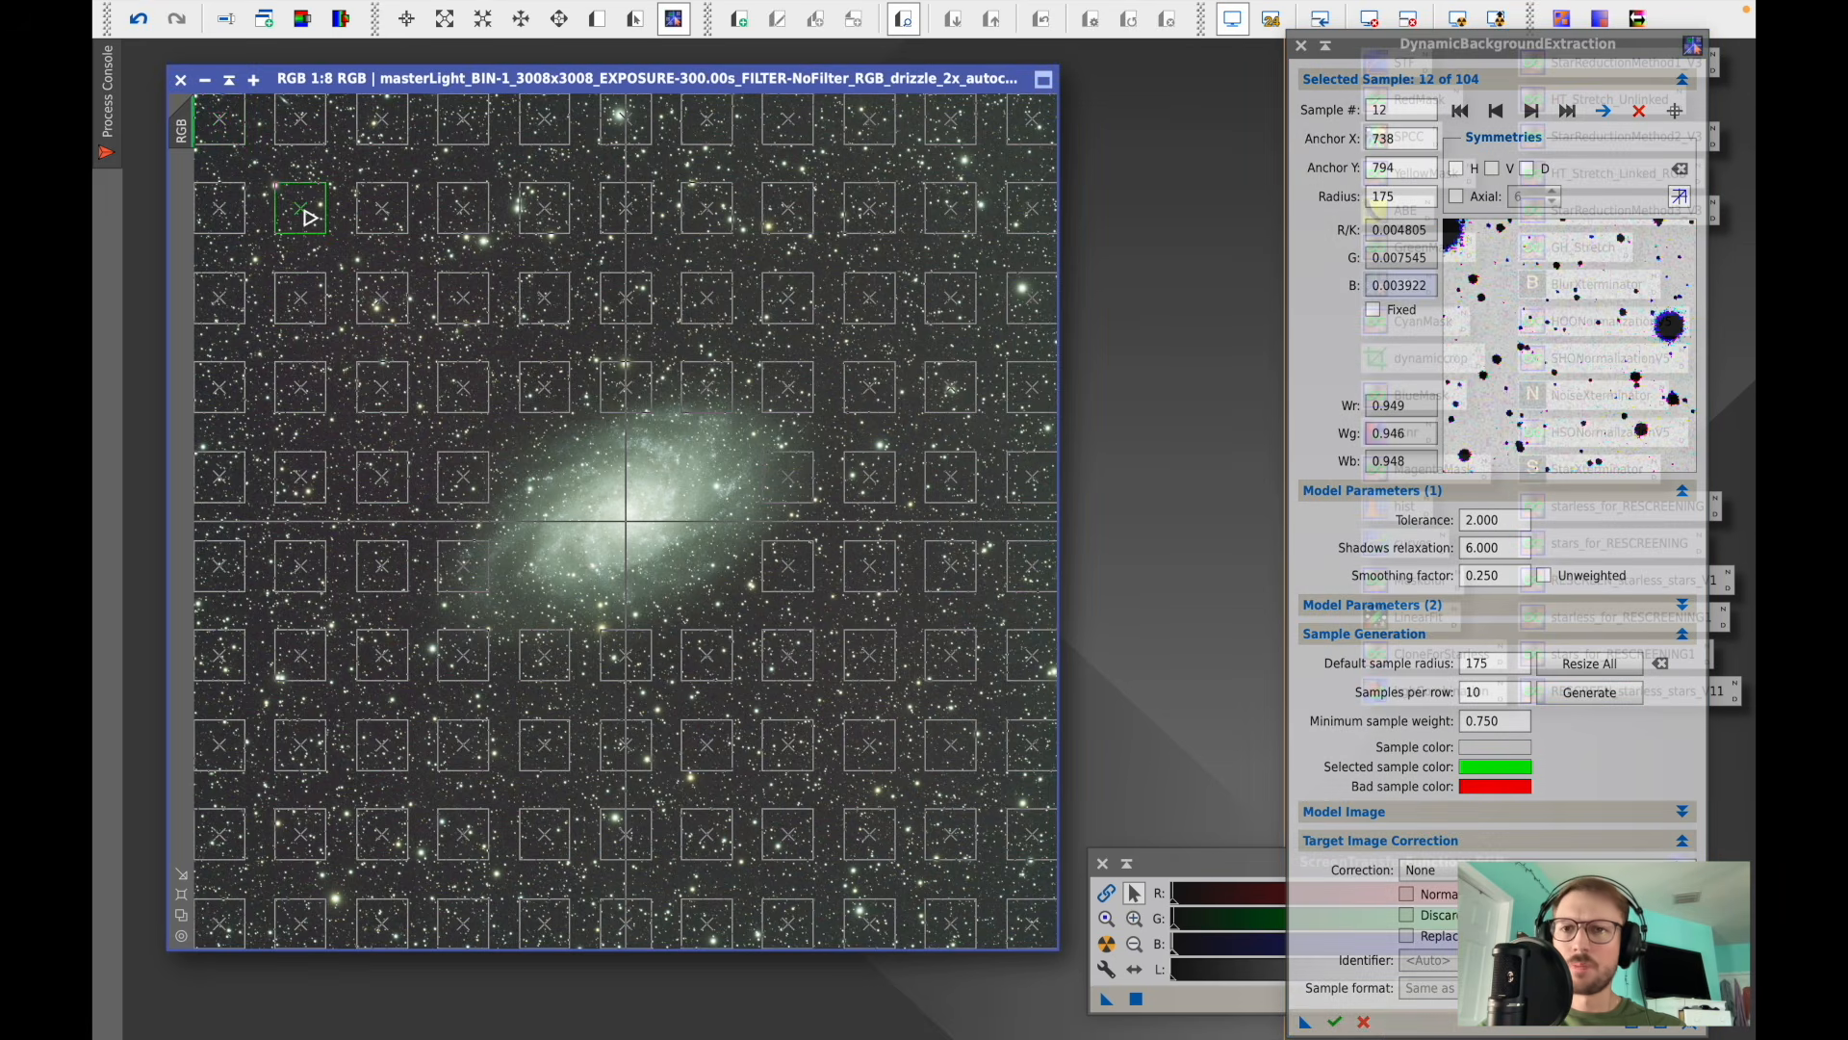
key("Delete")
key("Delete")
key("Delete")
key("Delete")
key("Delete")
key("Delete")
key("Delete")
key("Delete")
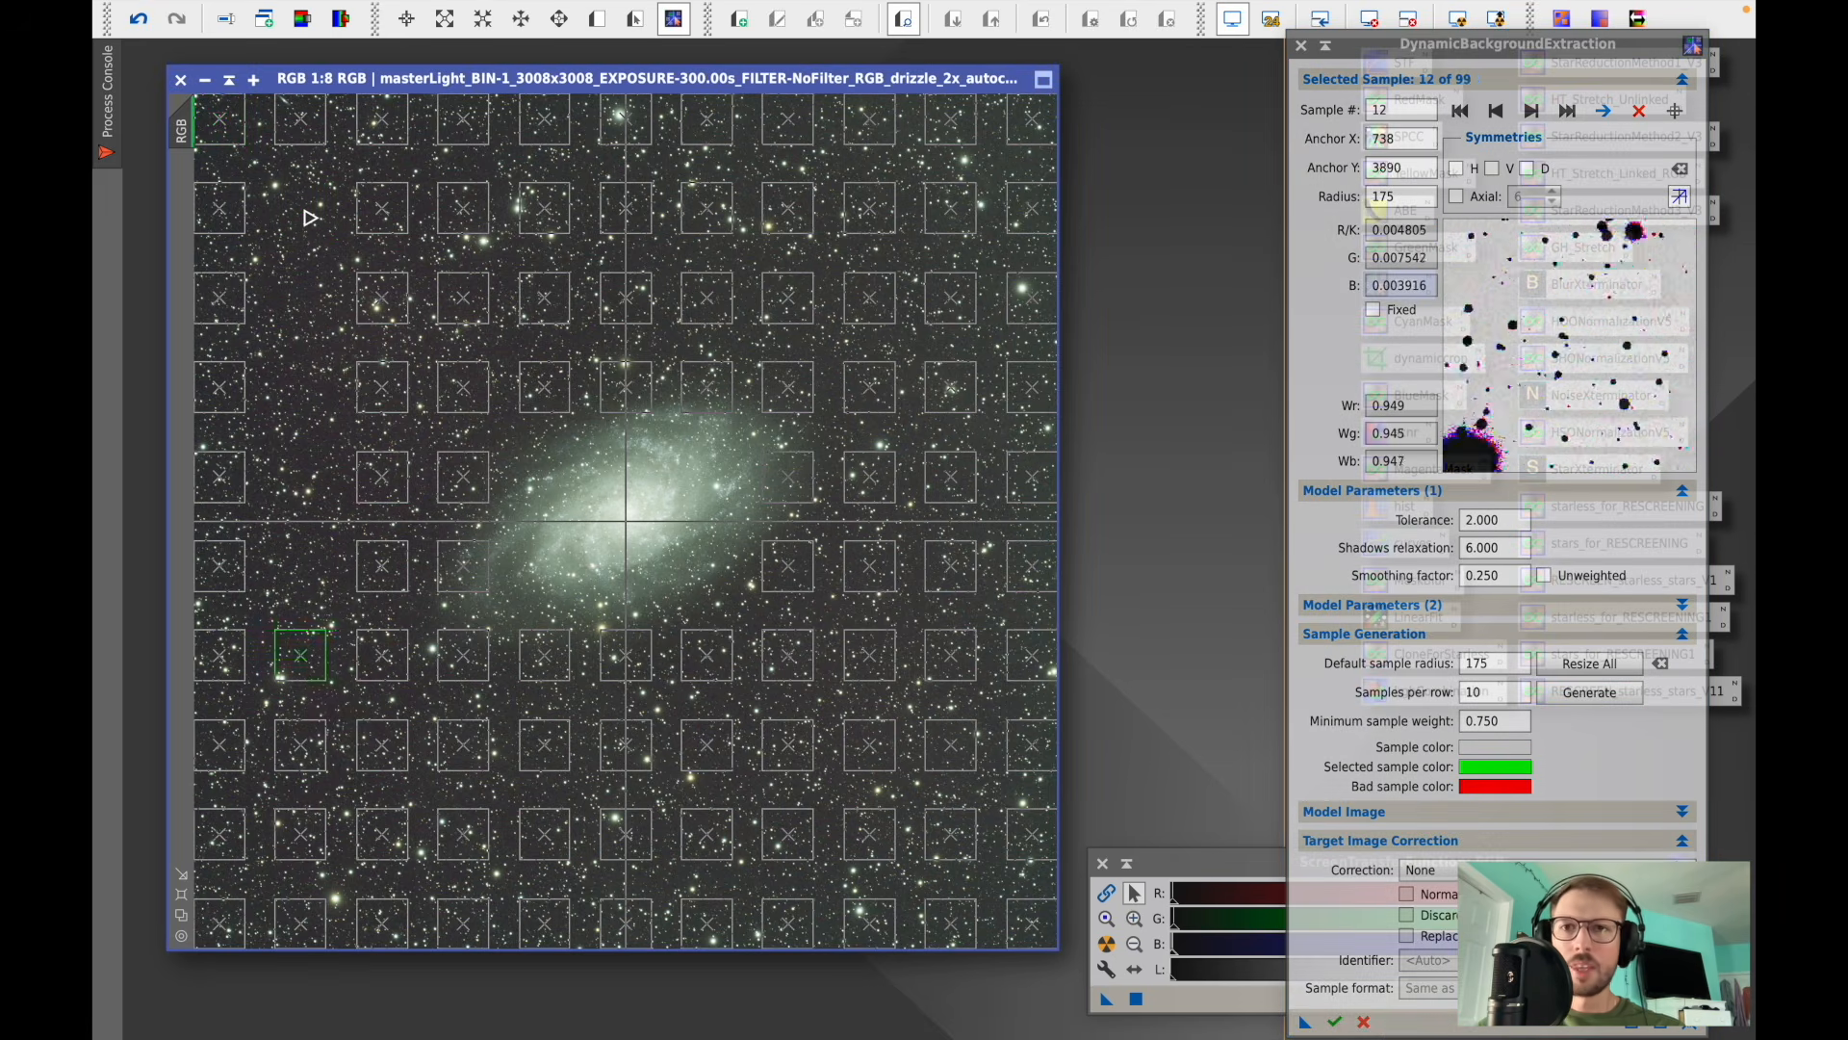
left_click(370, 214)
key("Delete")
key("Delete")
key("Delete")
key("Delete")
key("Delete")
key("Delete")
key("Delete")
key("Delete")
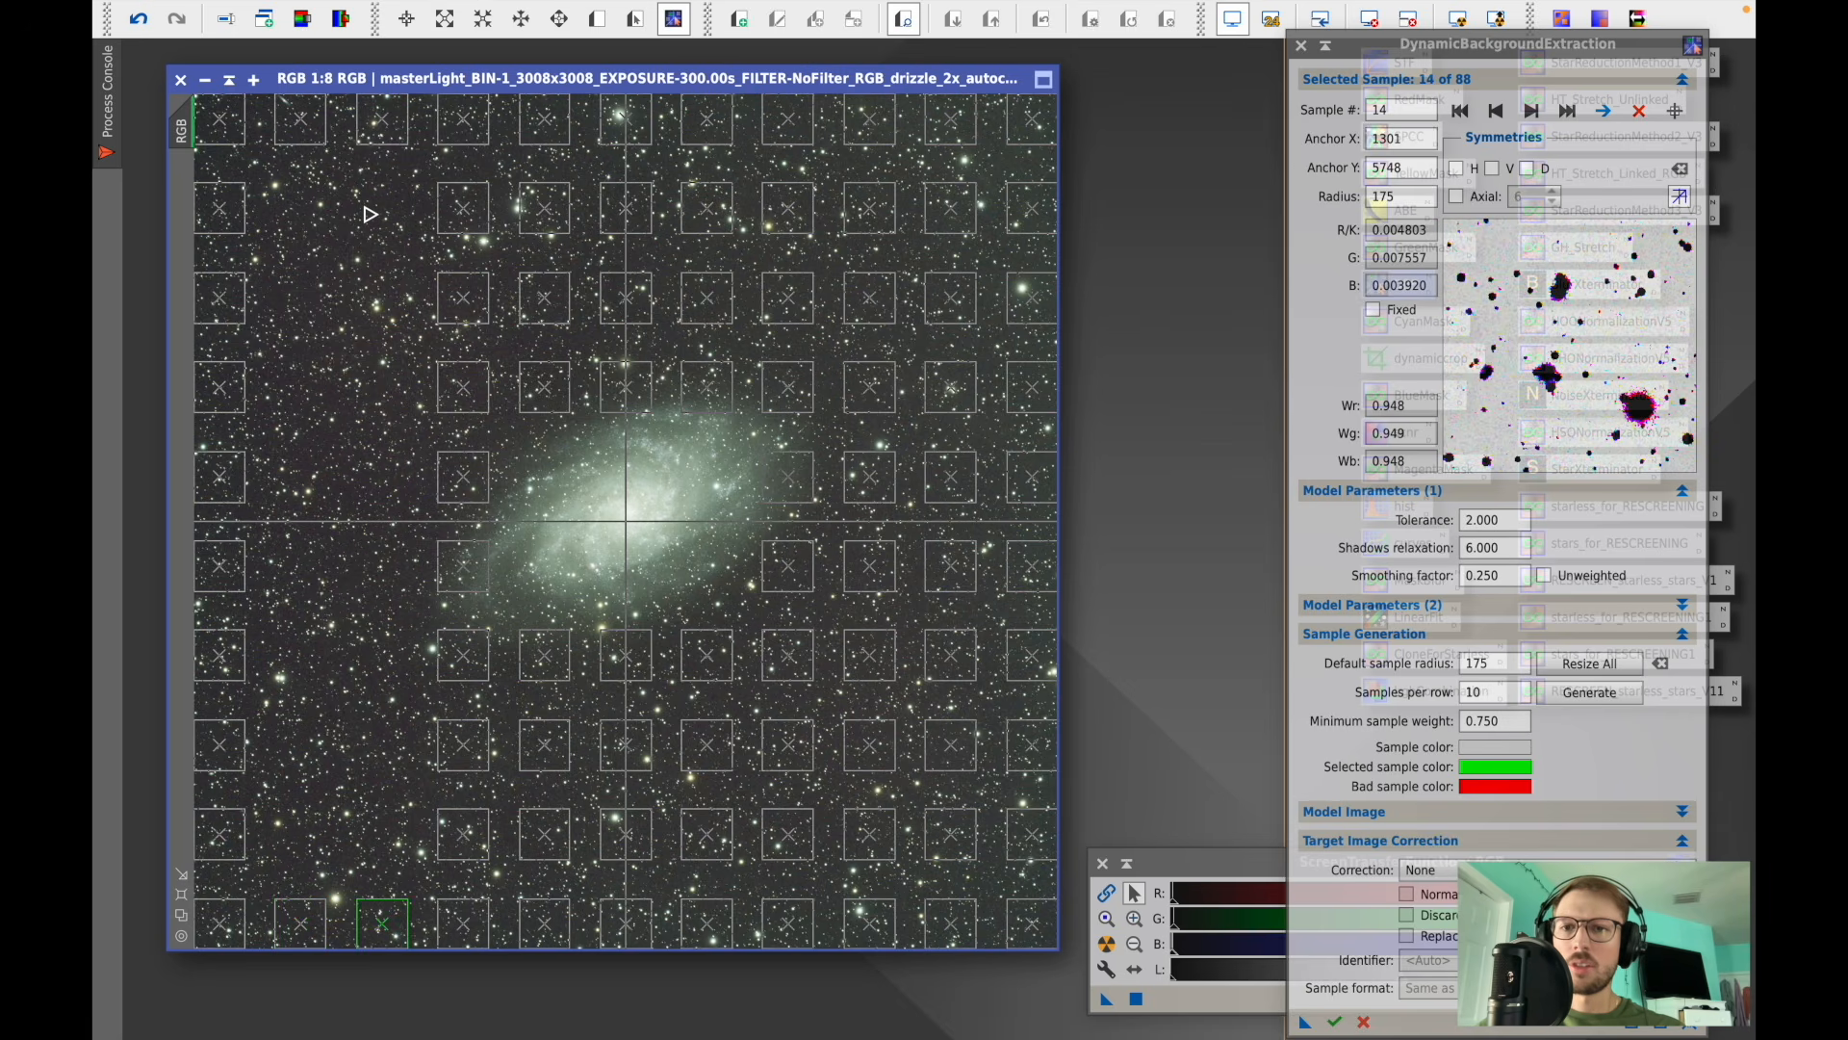
left_click(458, 225)
key("Delete")
key("Delete")
key("Delete")
- Delete the interior samples in the central columns covering the galaxy, keeping the border samples
key("Delete")
key("Delete")
key("Delete")
key("Delete")
key("Delete")
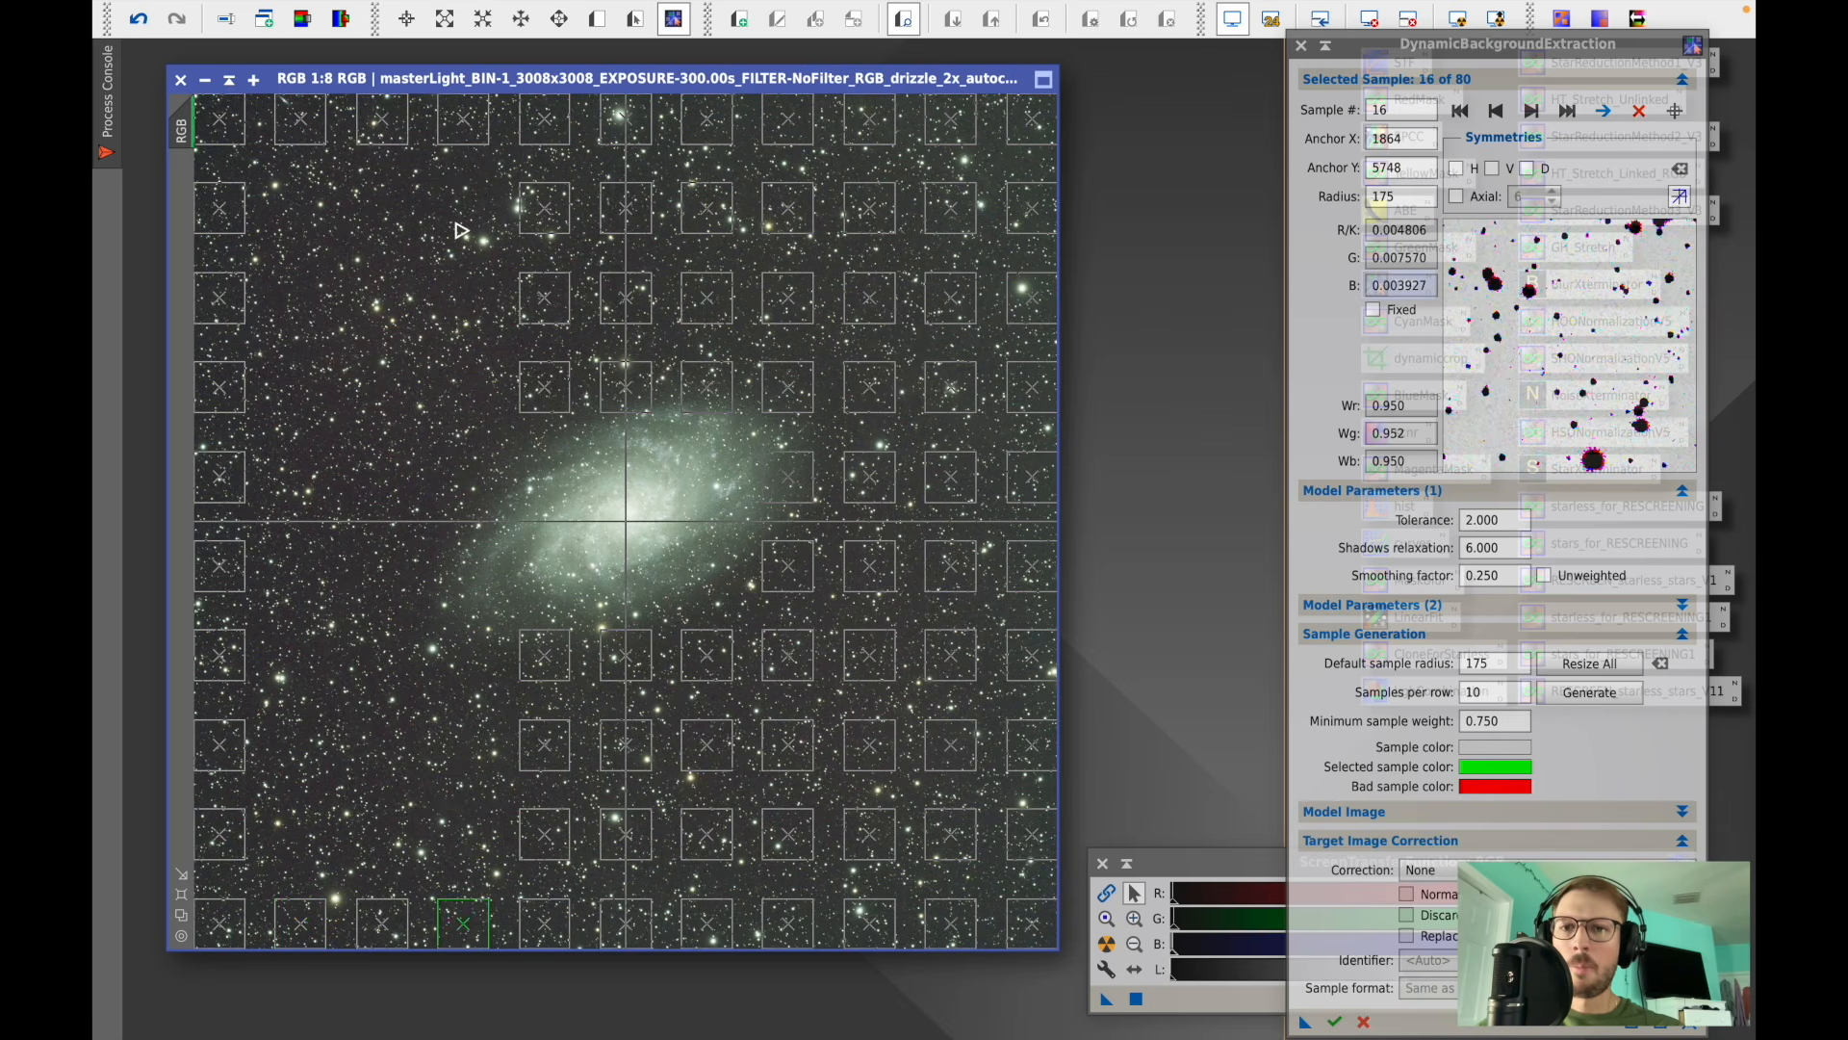
left_click(544, 214)
key("Delete")
key("Delete")
key("Delete")
key("Delete")
key("Delete")
key("Delete")
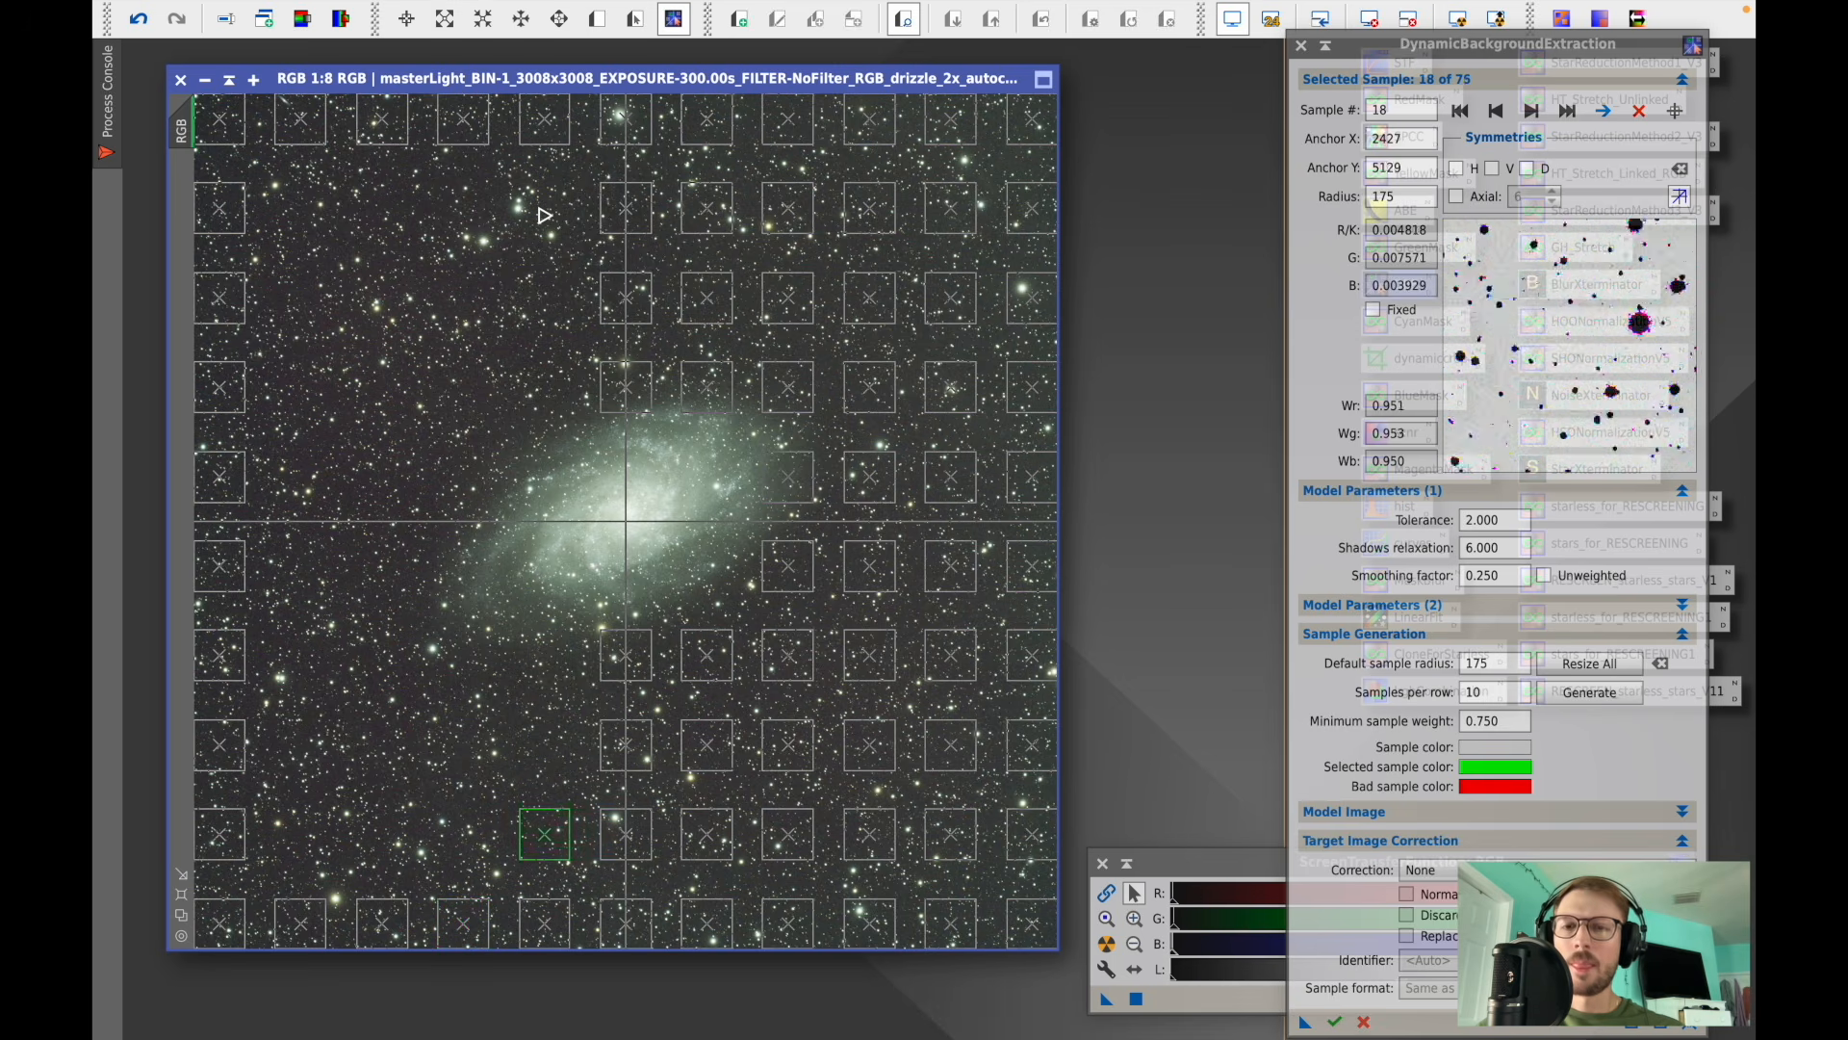
left_click(633, 228)
key("Delete")
key("Delete")
key("Delete")
key("Delete")
key("Delete")
key("Delete")
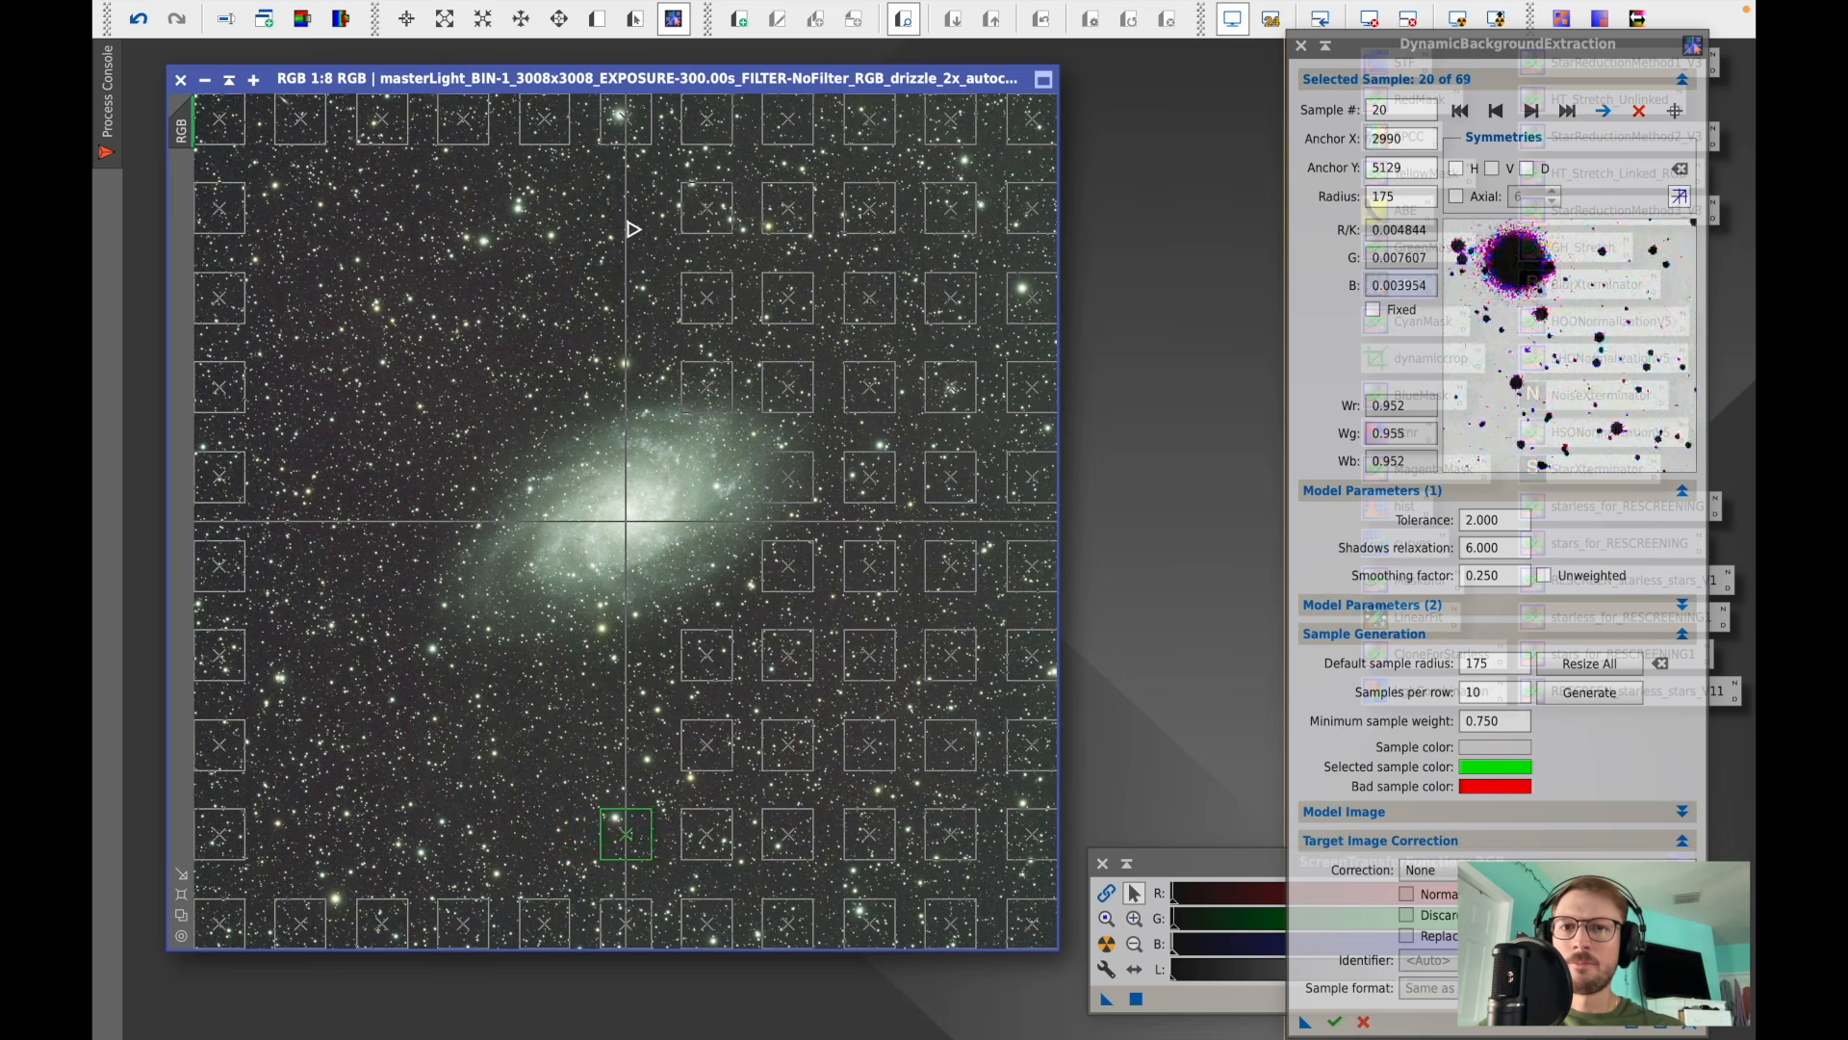
left_click(704, 220)
key("Delete")
key("Delete")
key("Delete")
key("Delete")
key("Delete")
key("Delete")
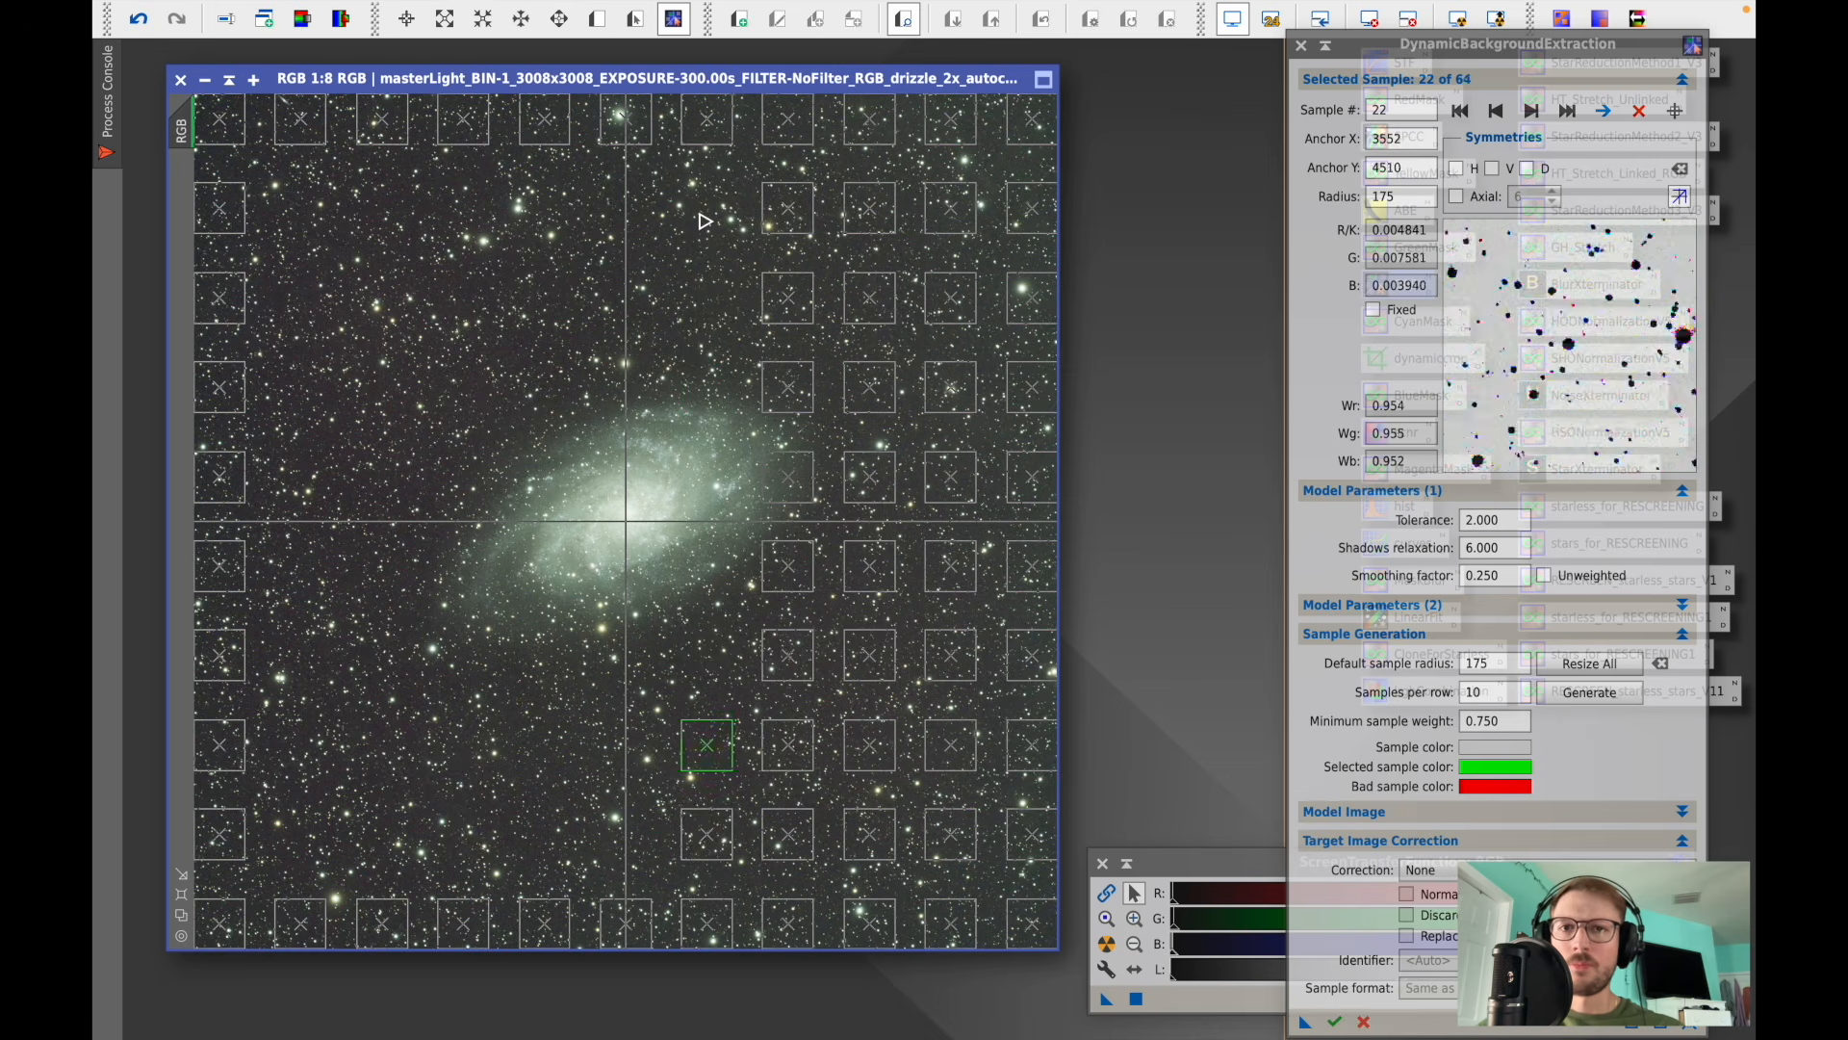
left_click(810, 203)
- Delete the interior samples in the right columns so only the border samples remain
key("Delete")
key("Delete")
key("Delete")
key("Delete")
key("Delete")
key("Delete")
key("Delete")
key("Delete")
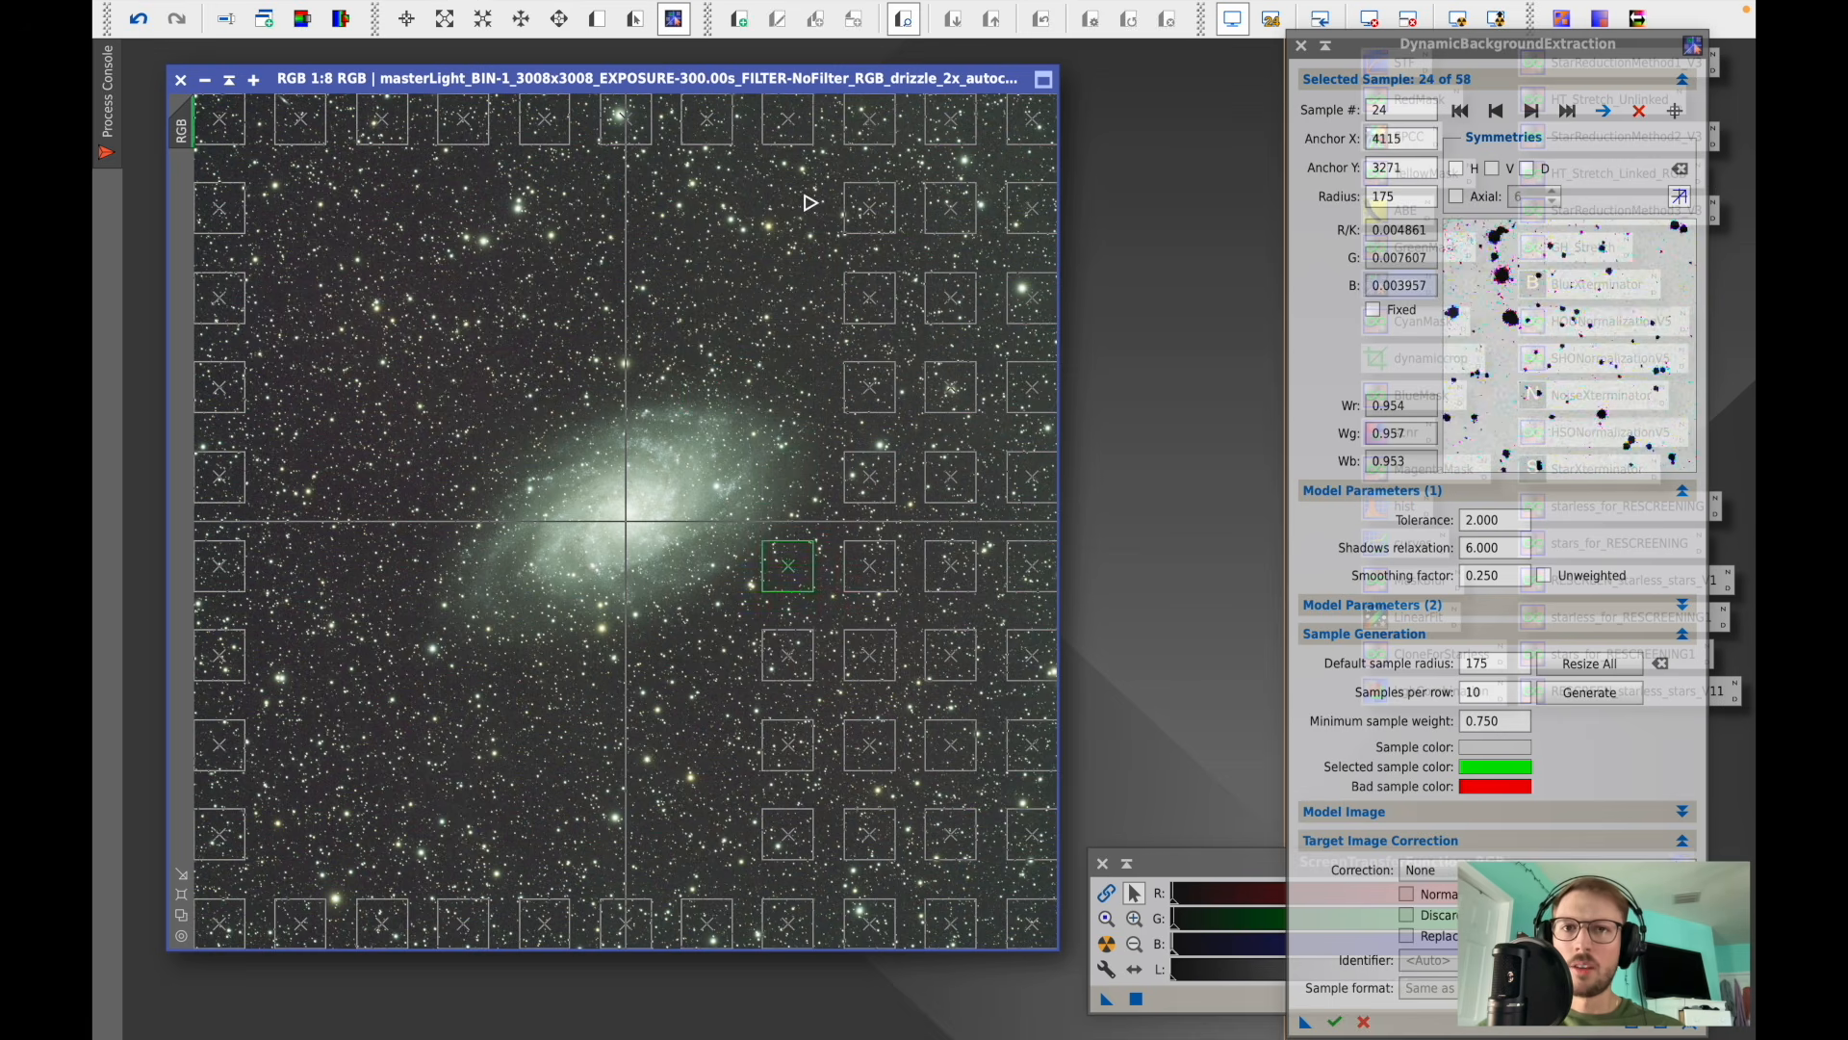
left_click(870, 208)
key("Delete")
key("Delete")
key("Delete")
key("Delete")
key("Delete")
key("Delete")
key("Delete")
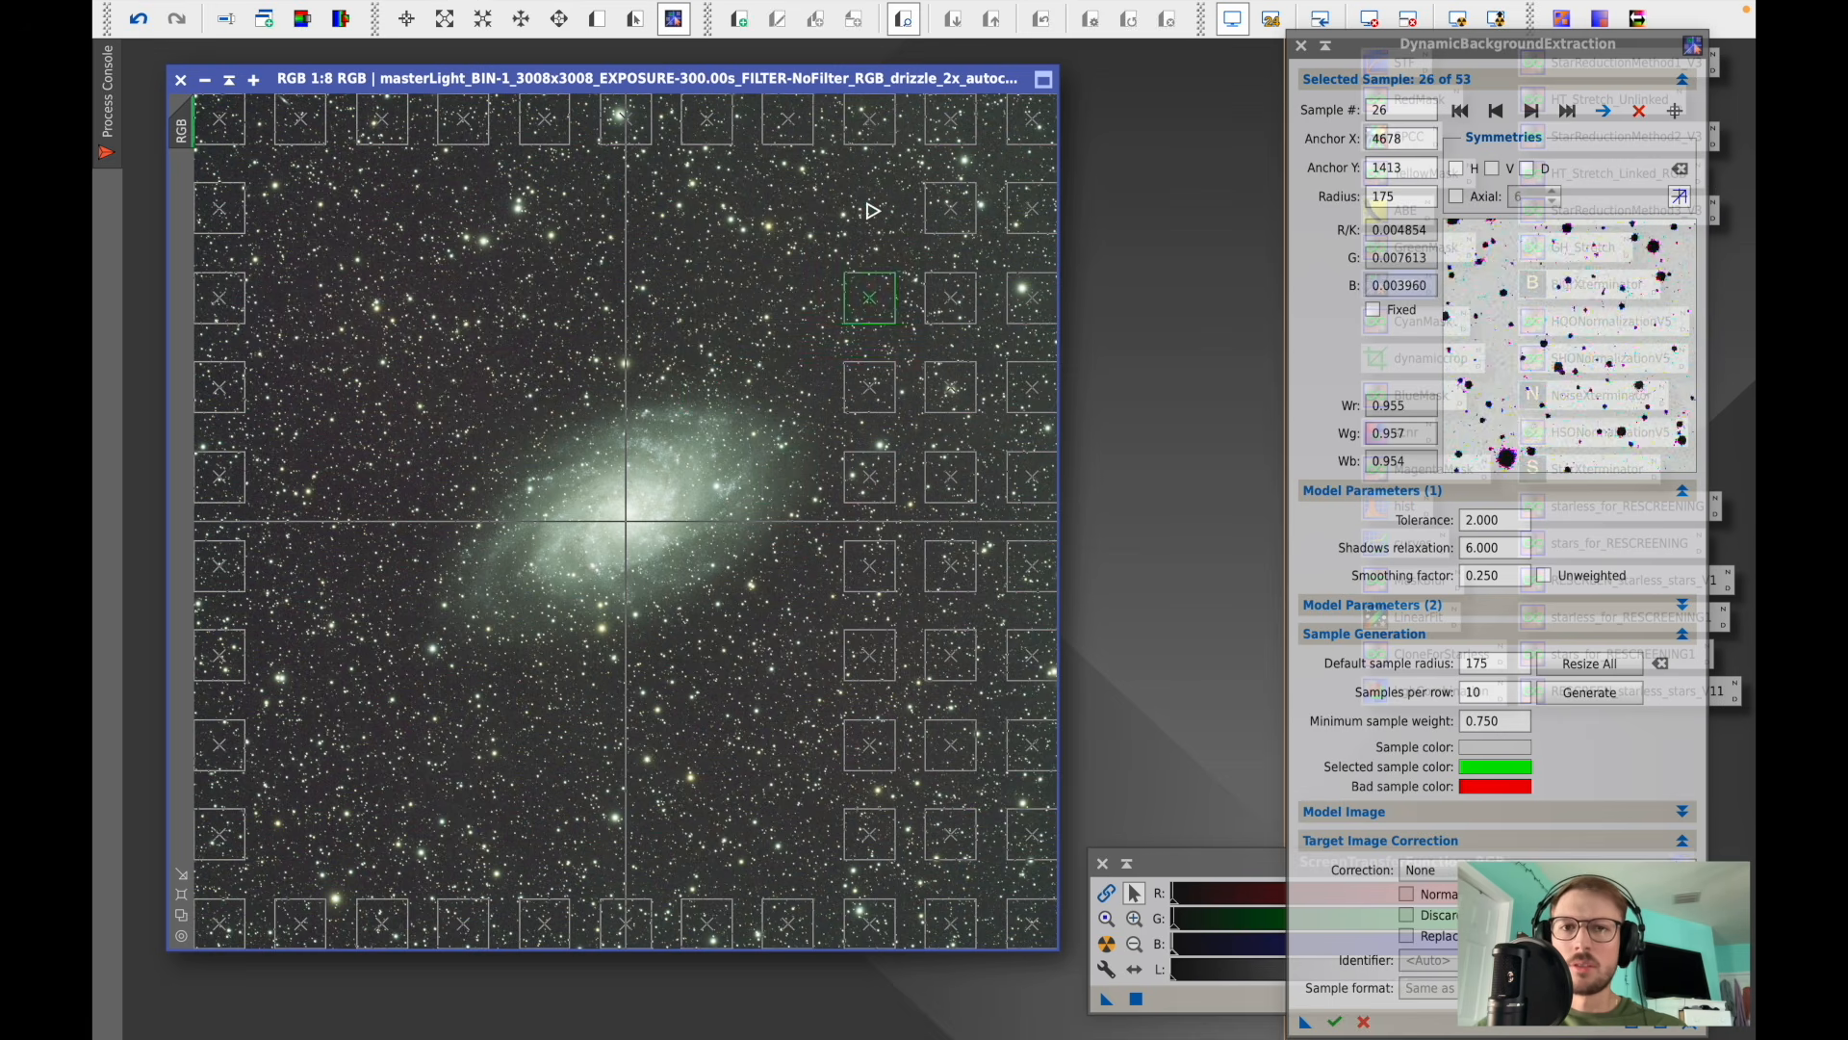
key("Delete")
left_click(951, 210)
key("Delete")
key("Delete")
key("Delete")
key("Delete")
key("Delete")
key("Delete")
key("Delete")
key("Delete")
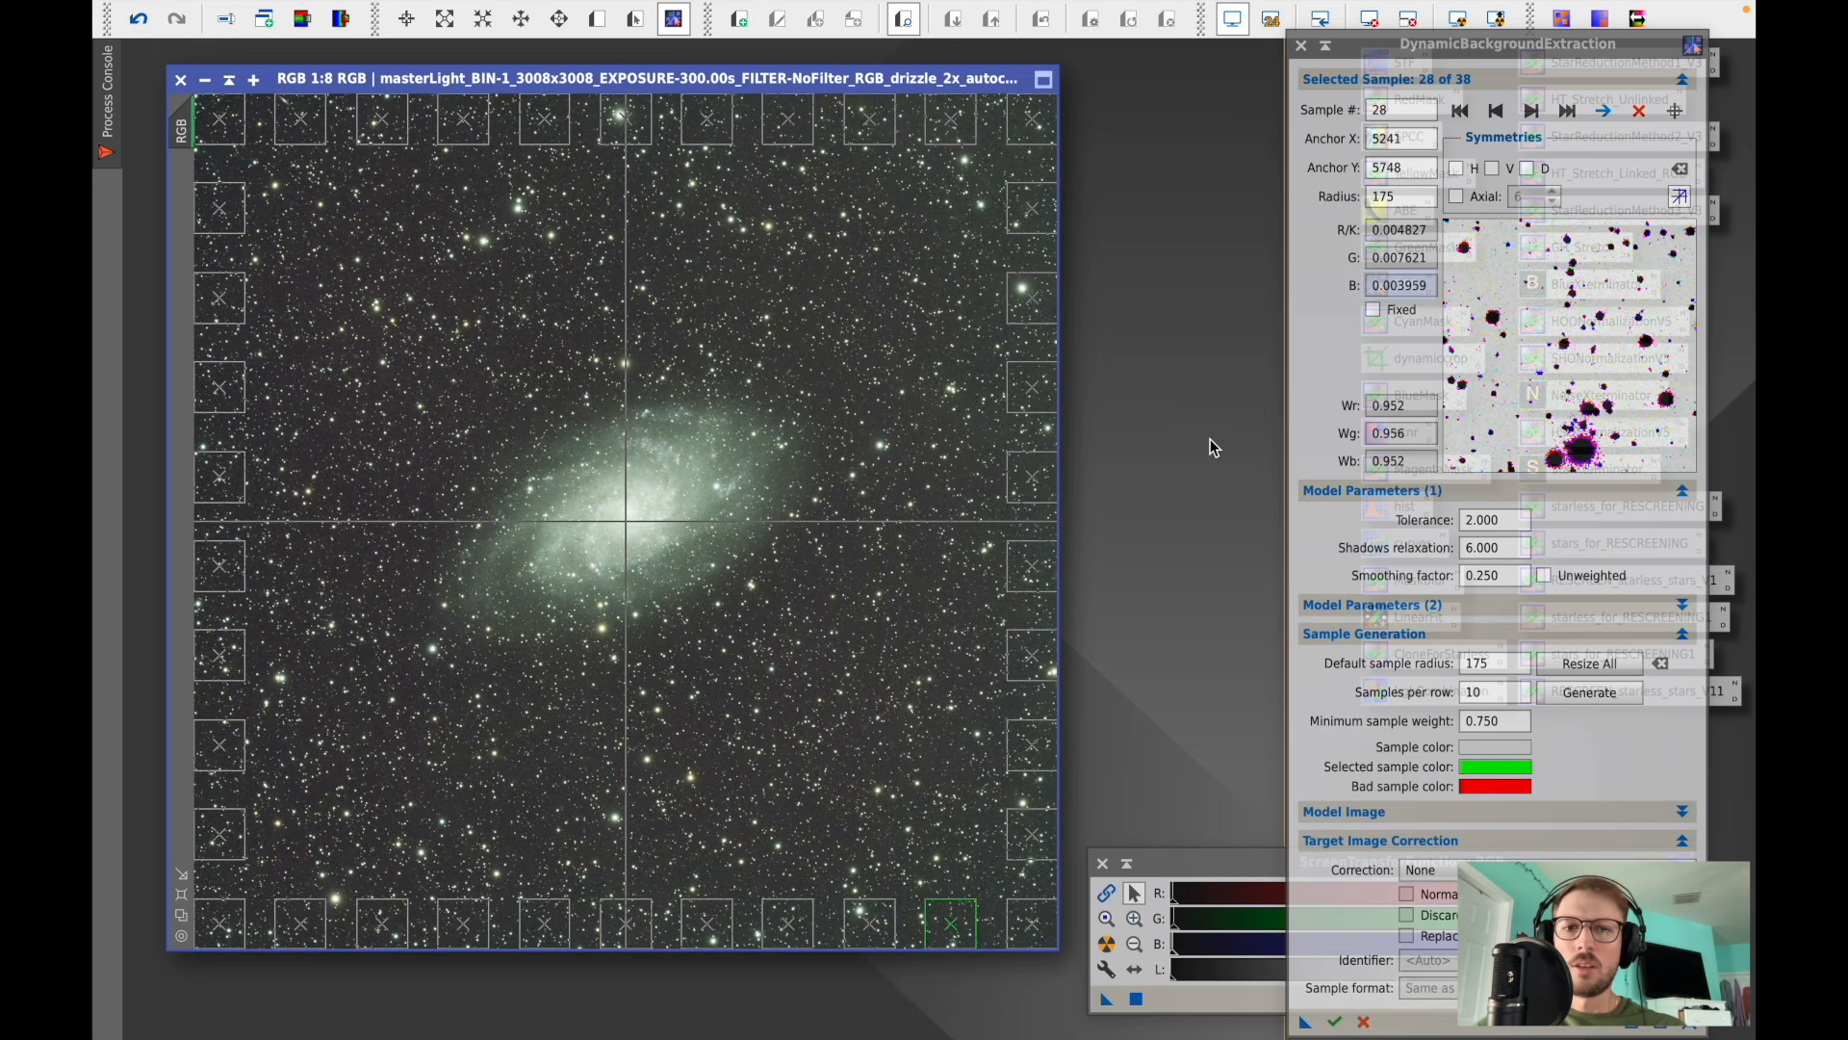
- Apply DBE with Subtraction correction, discarding the background model and replacing the target image
left_click(1473, 636)
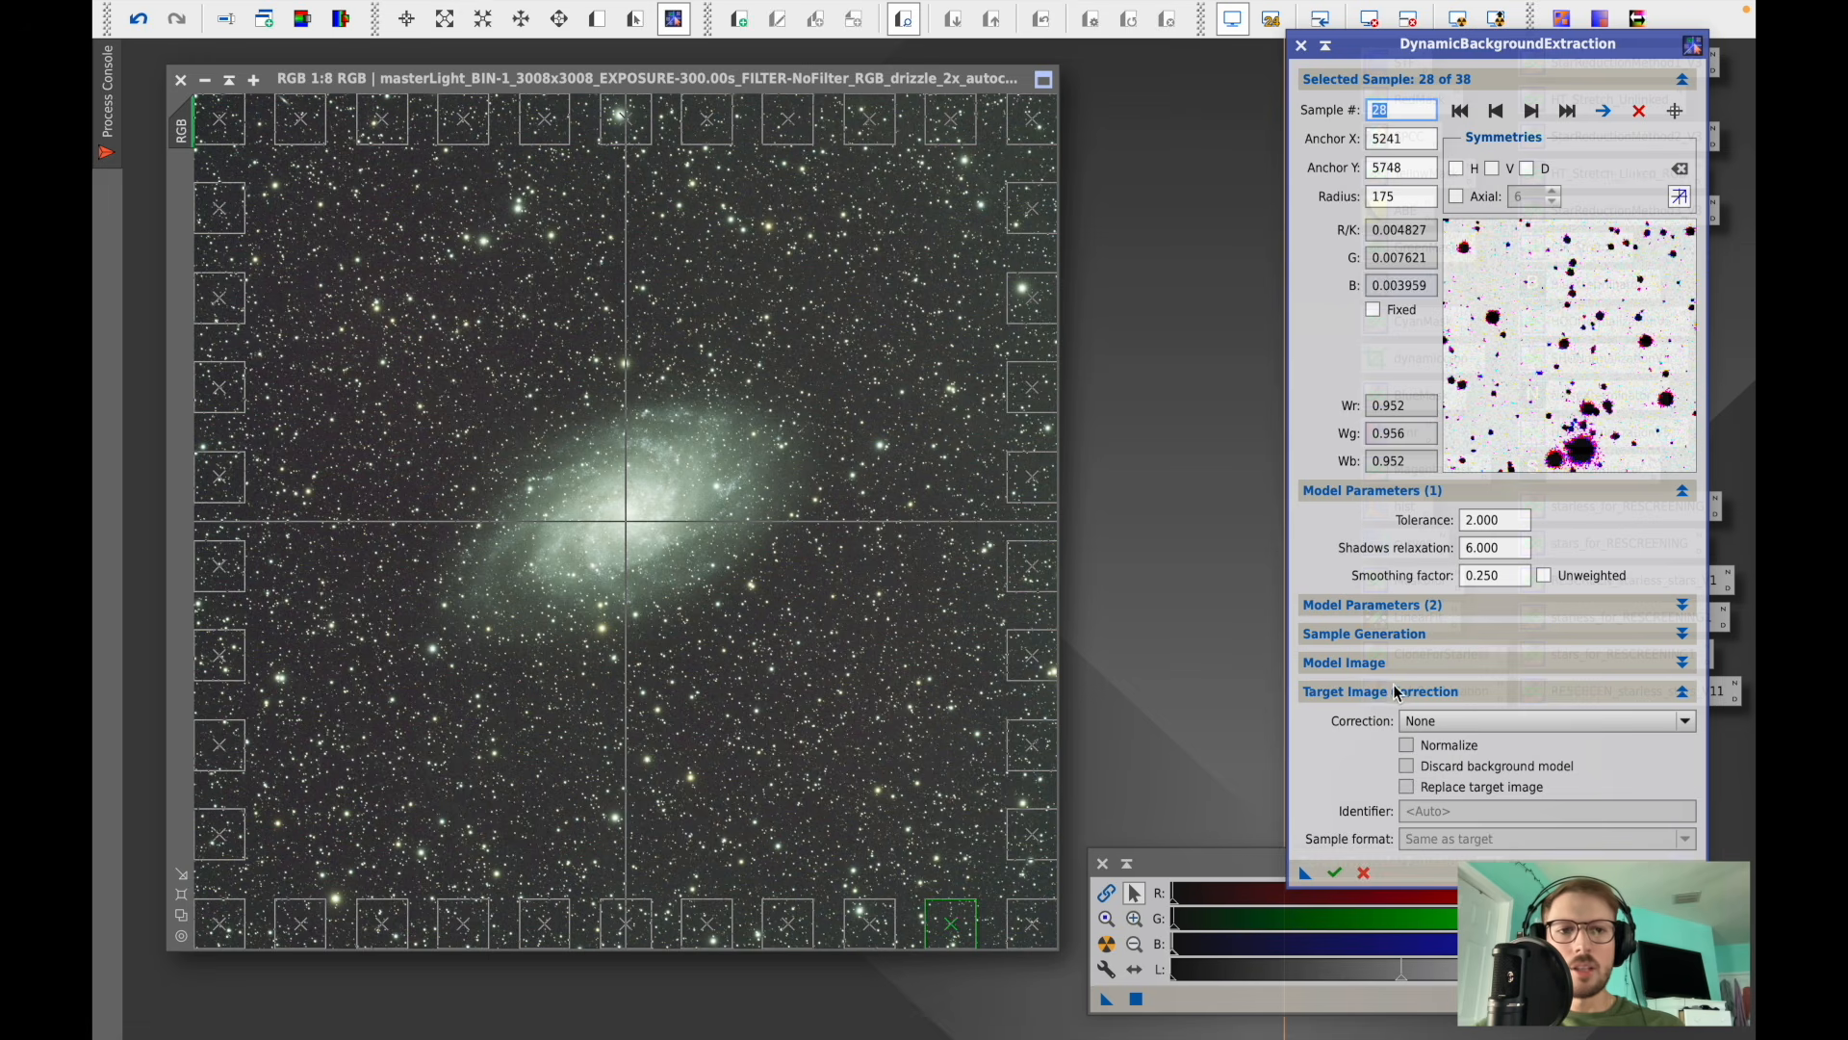
left_click(1441, 722)
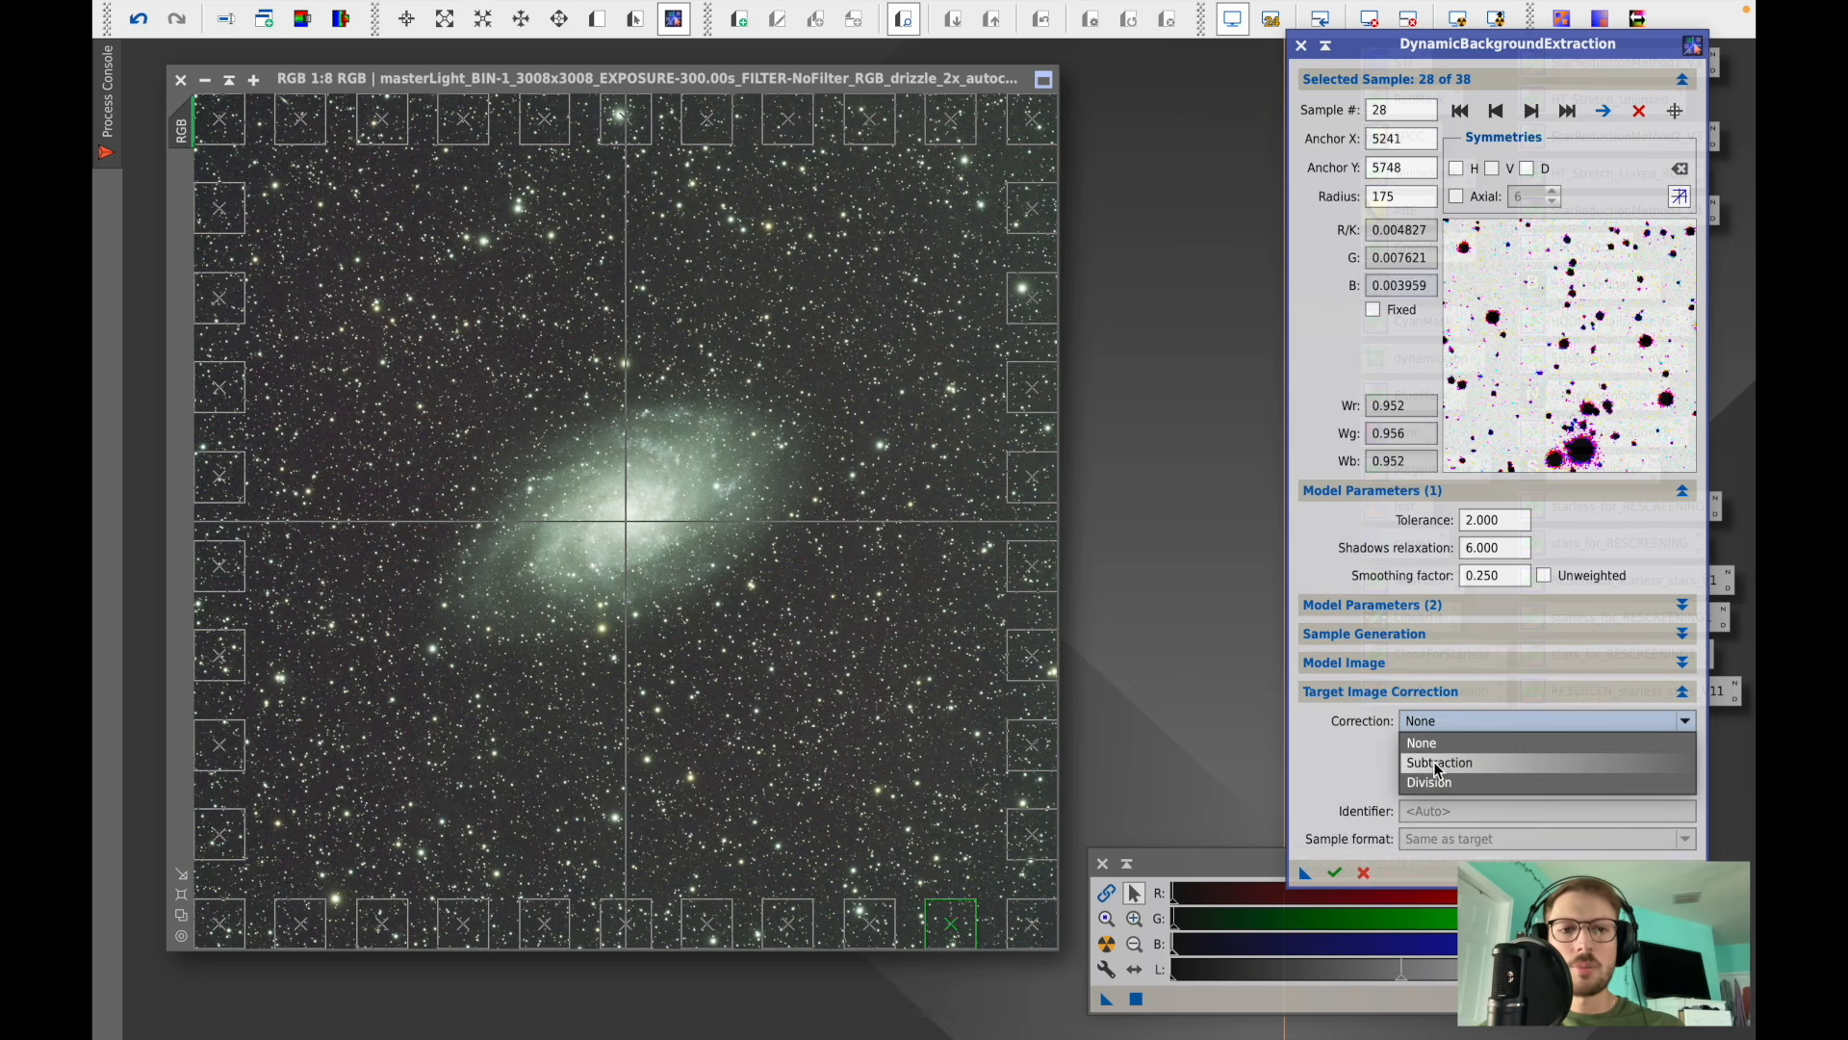
left_click(1434, 762)
left_click(1430, 768)
left_click(1432, 787)
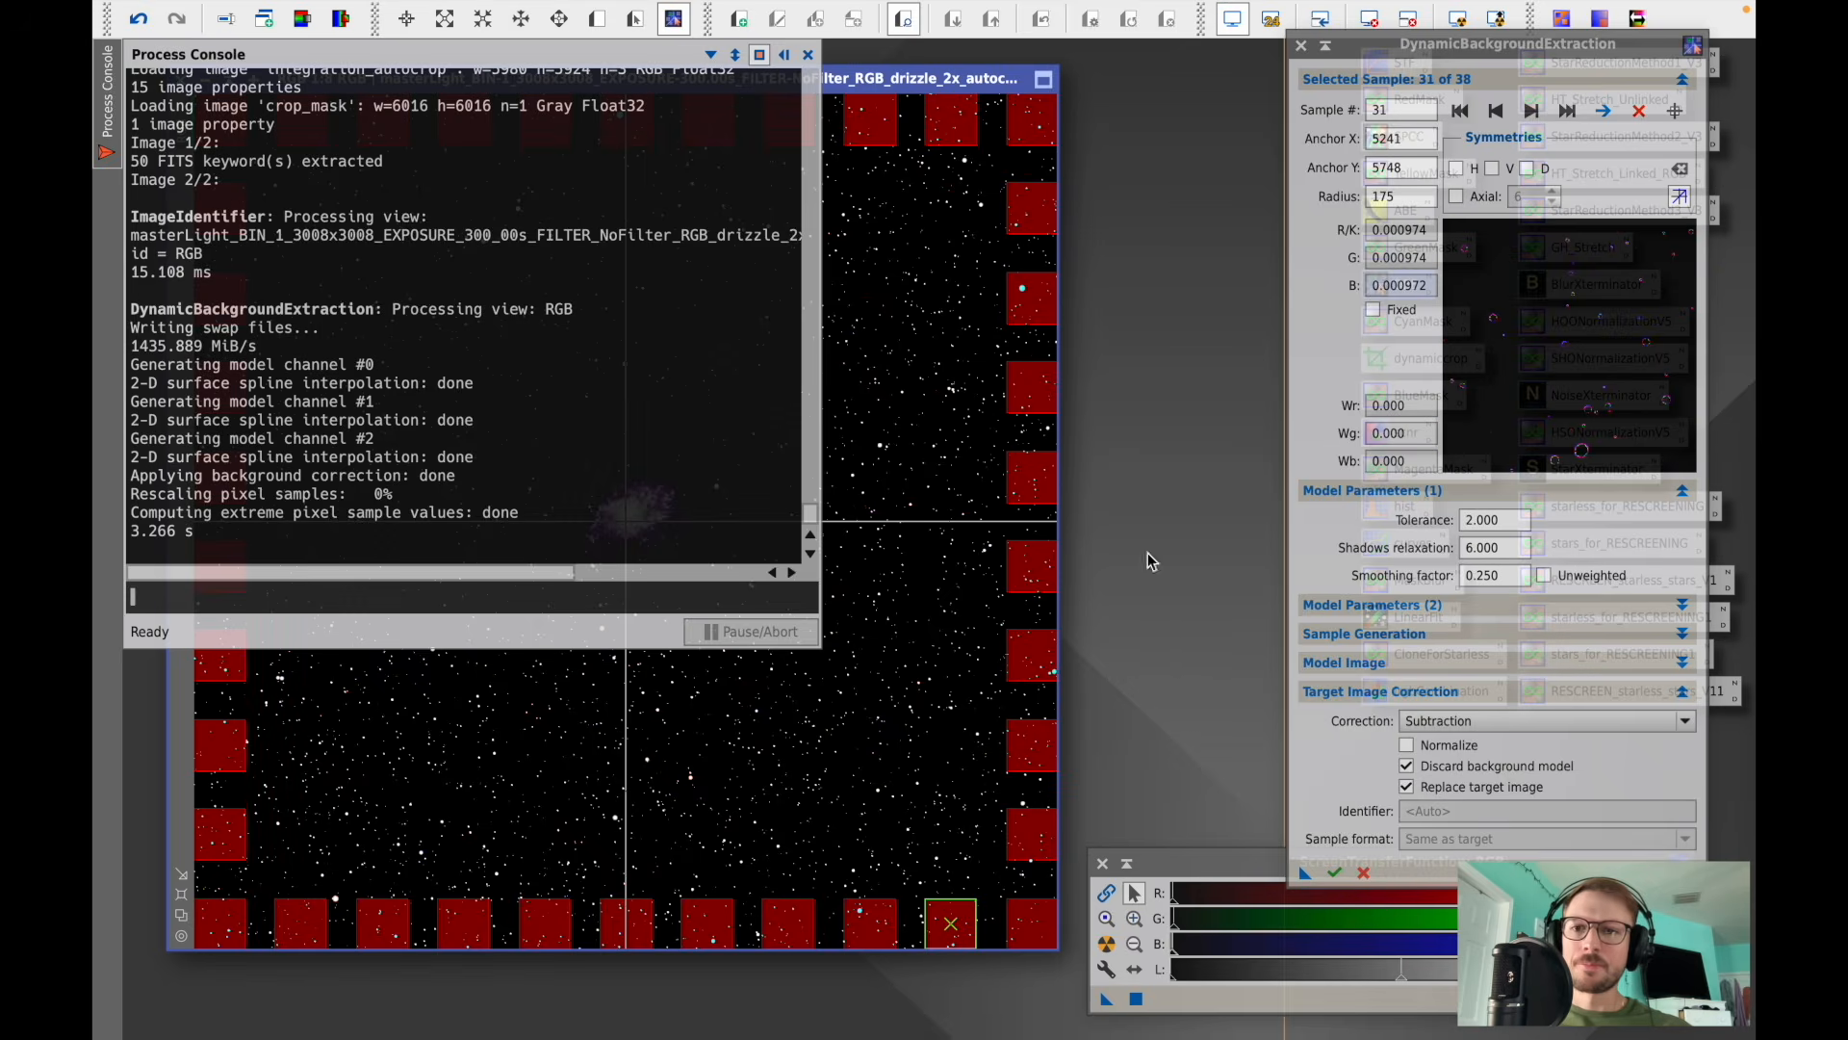
- Close the process console and DBE window, then re-apply the auto screen stretch to the corrected image
left_click(808, 55)
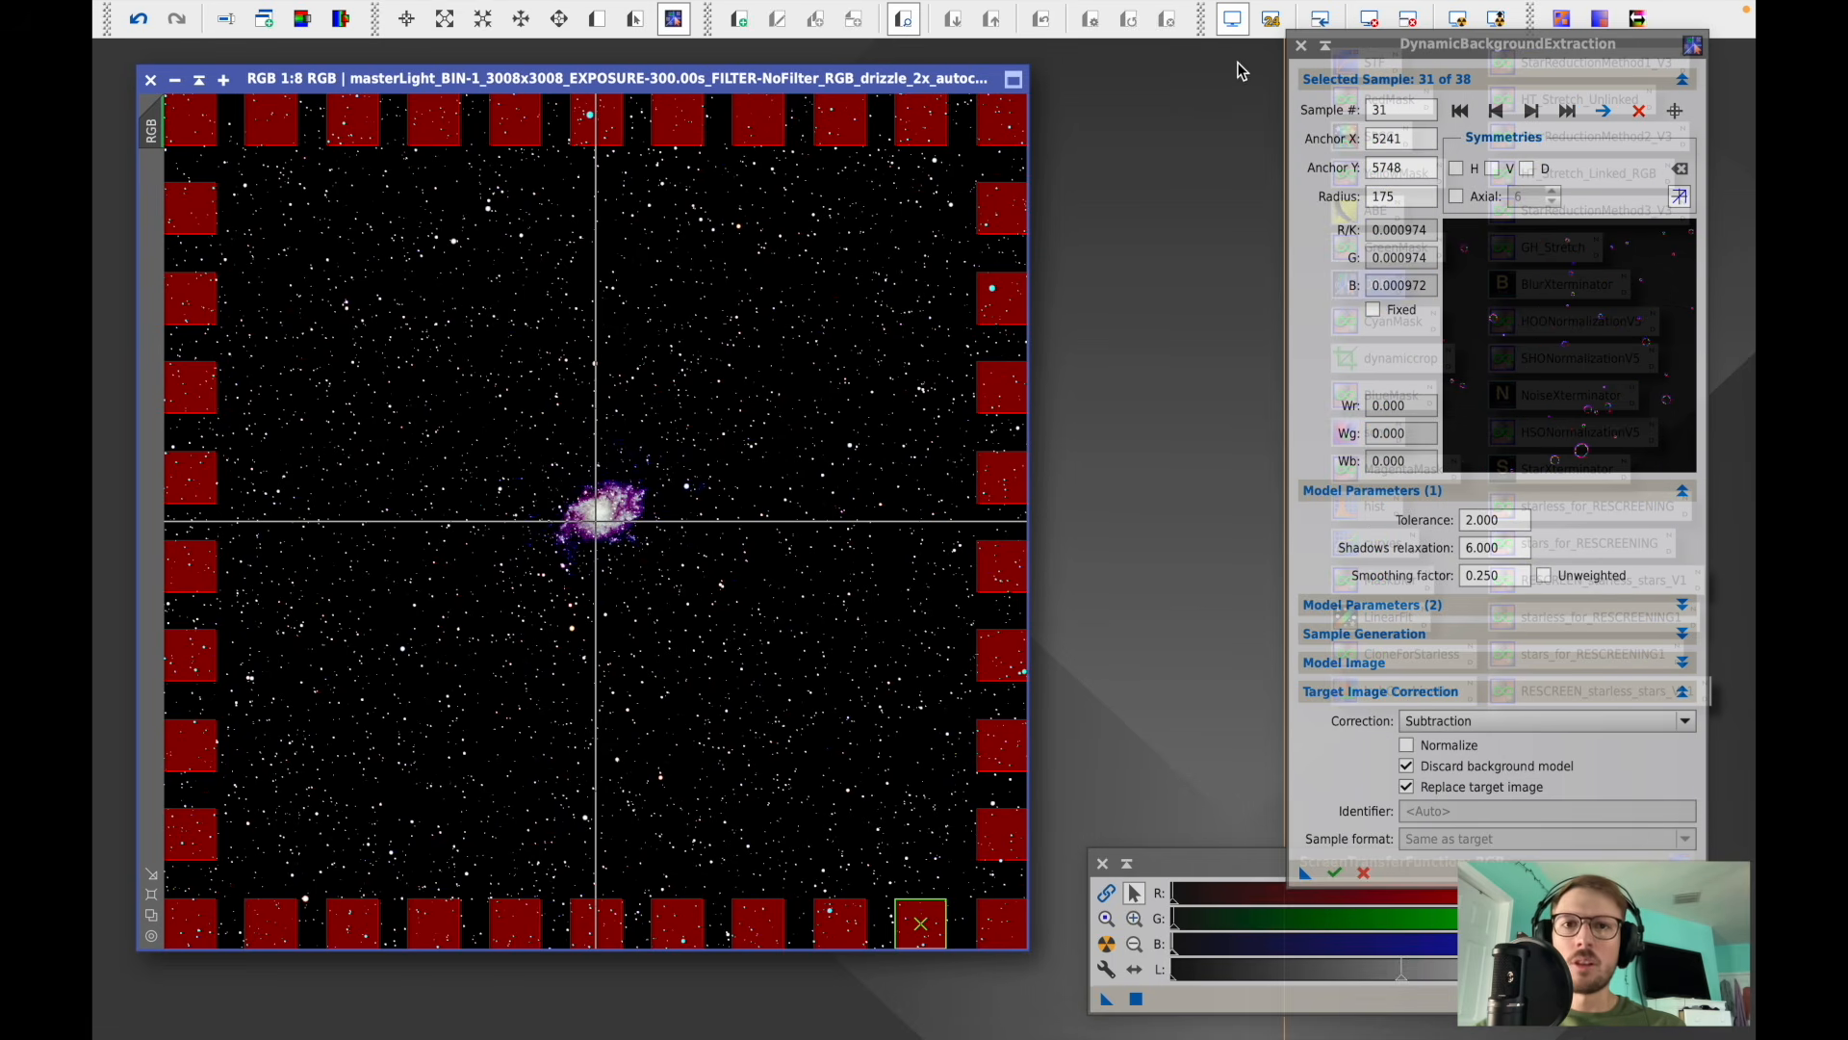
left_click(1300, 44)
key("Return")
left_click(1376, 19)
left_click(1453, 23)
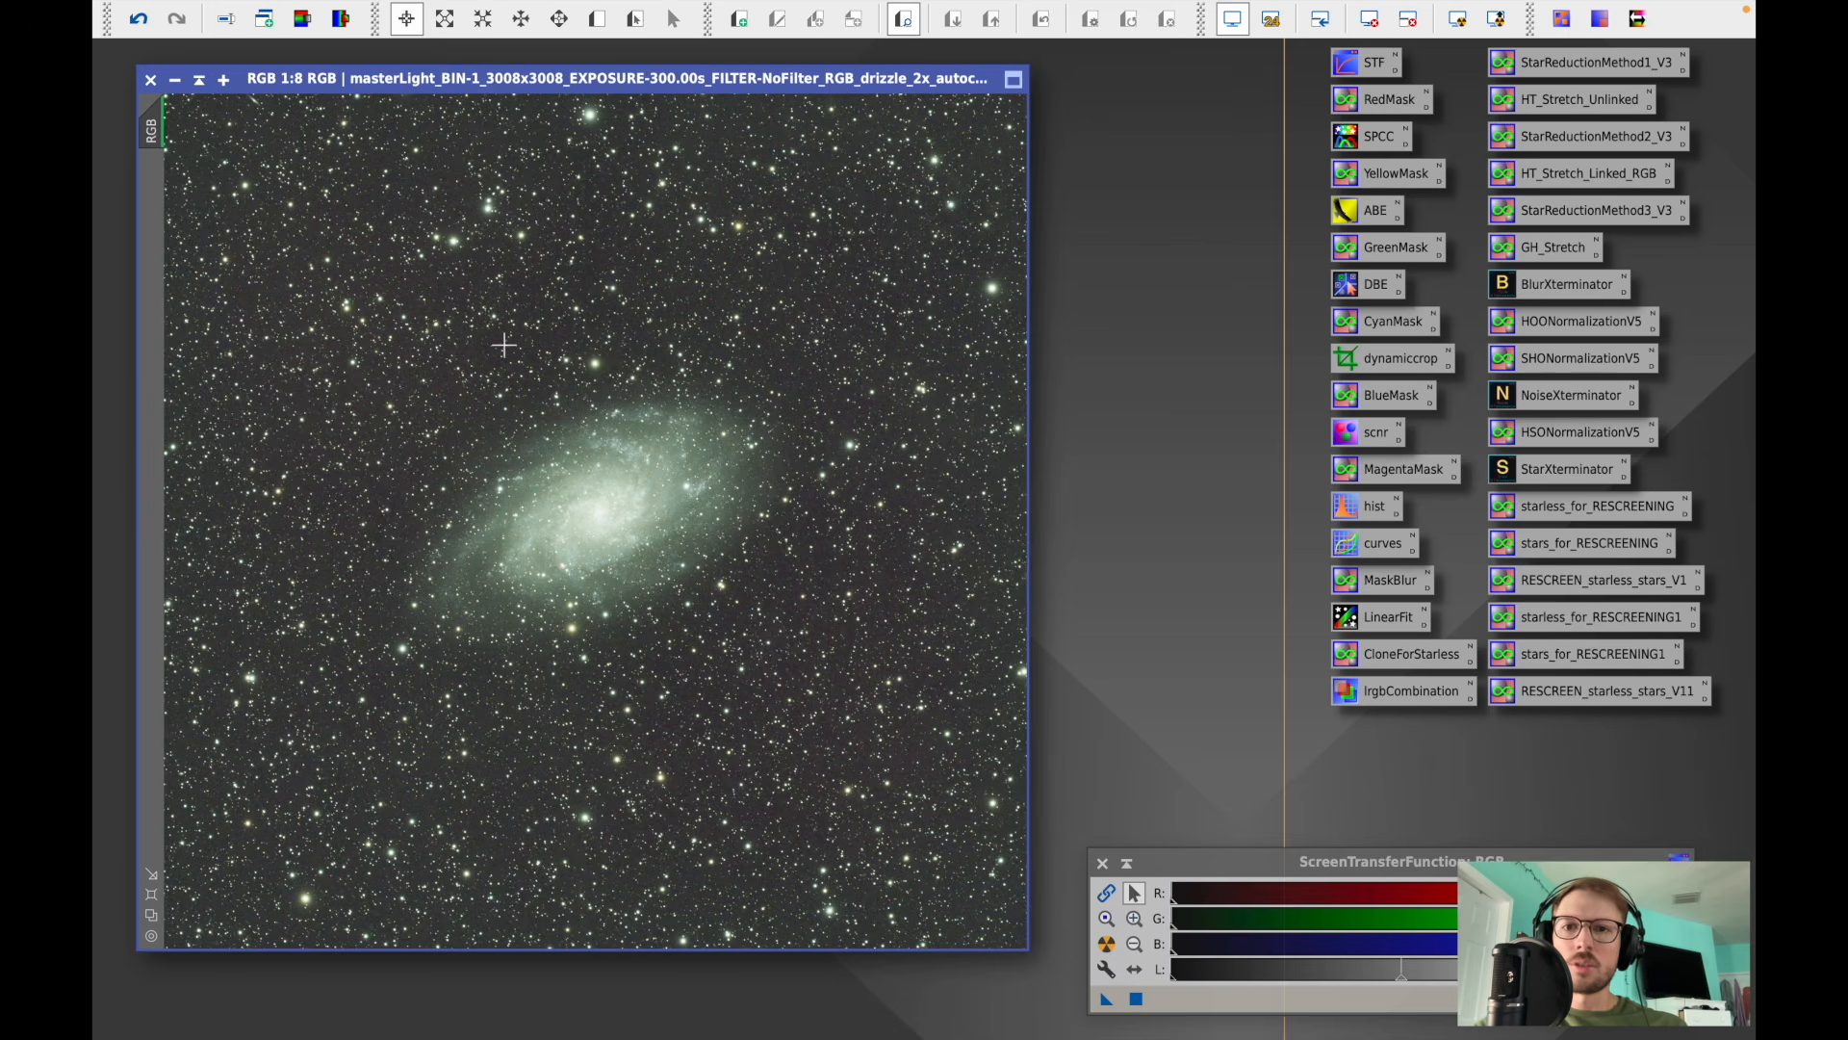
- Zoom into starless sky above the galaxy and draw a small preview on an empty background patch
scroll(349, 213, "up", 1)
scroll(349, 213, "up", 1)
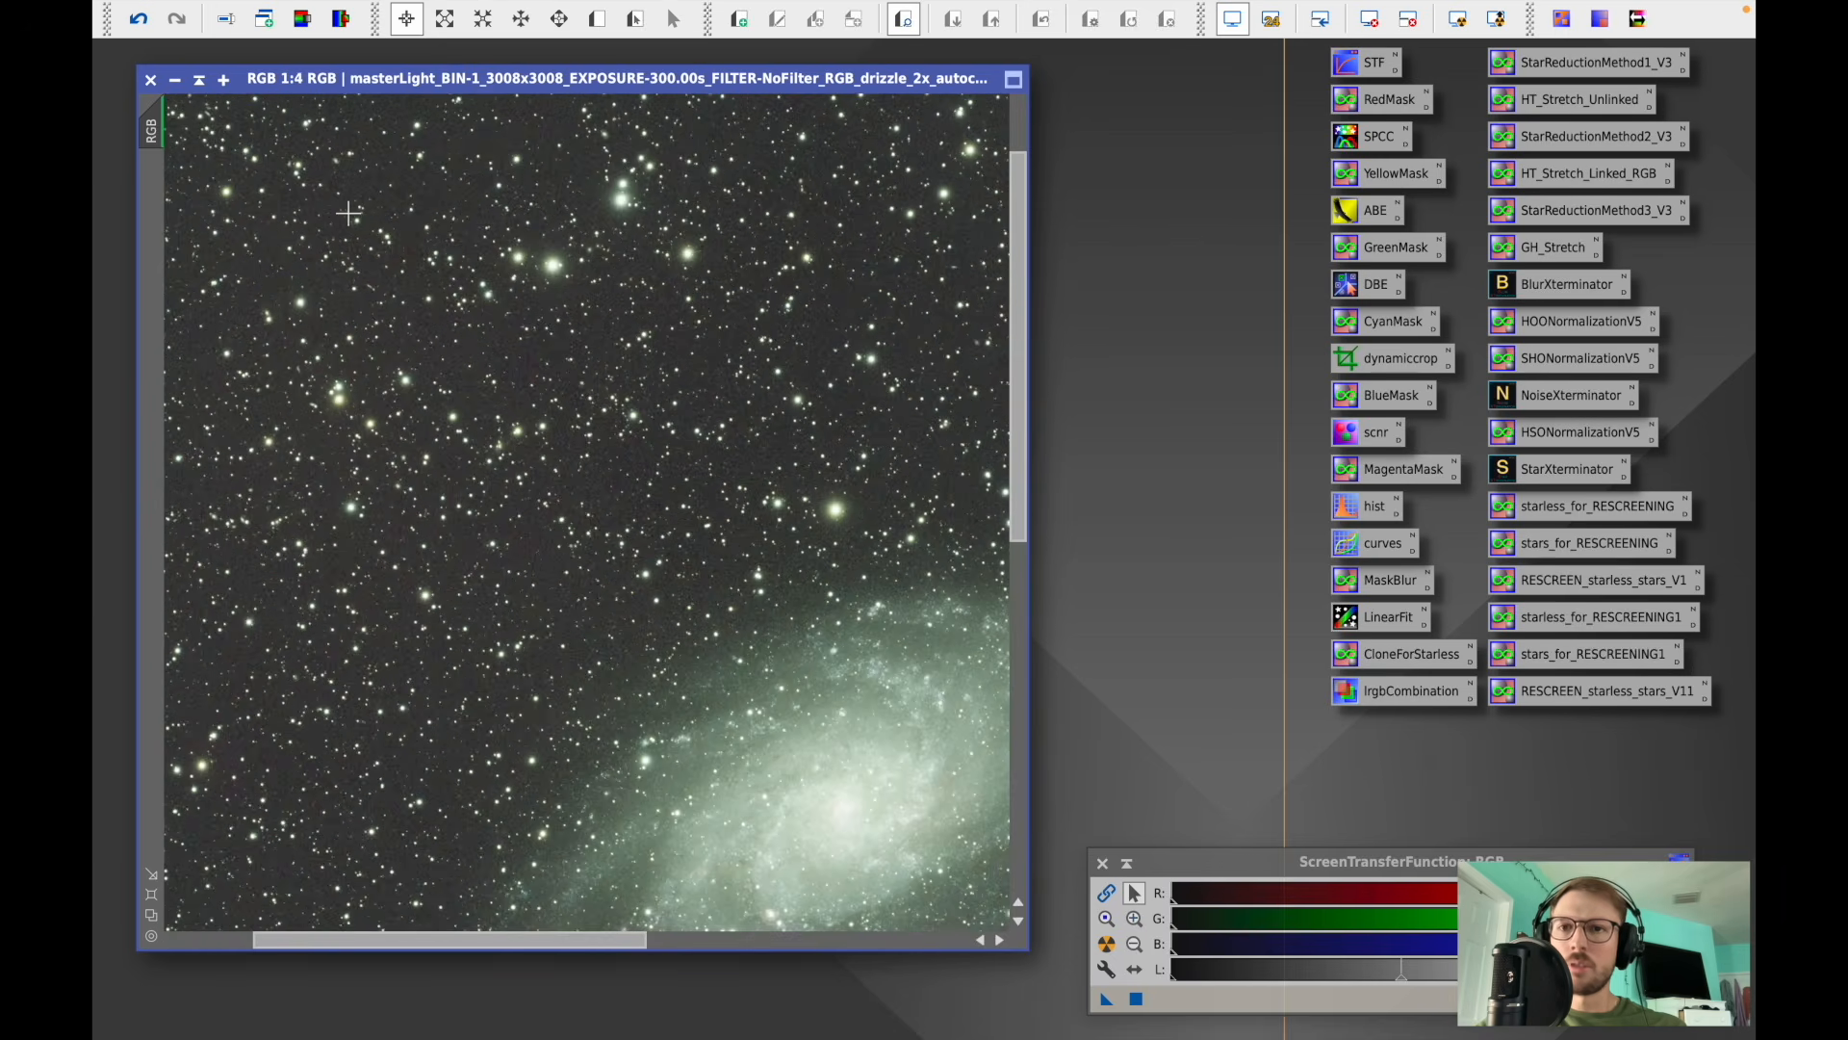
scroll(349, 212, "up", 1)
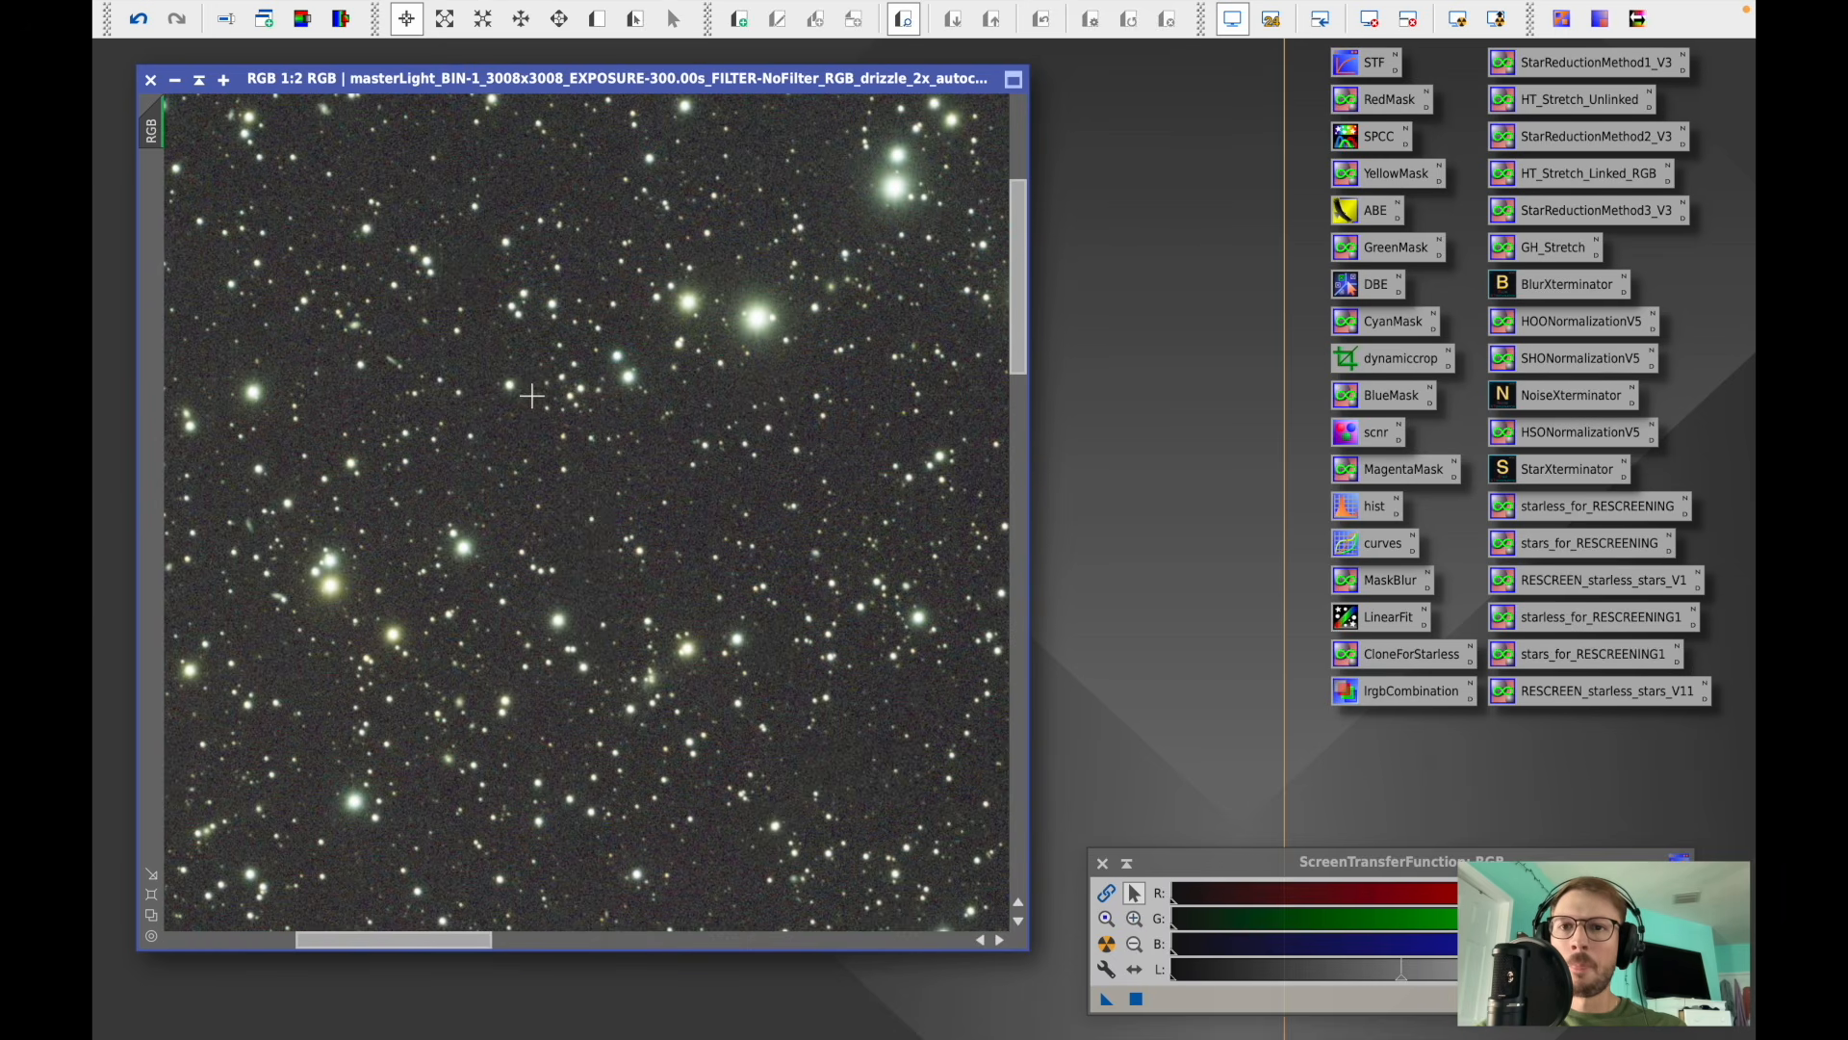
left_click_drag(1019, 315, 1018, 279)
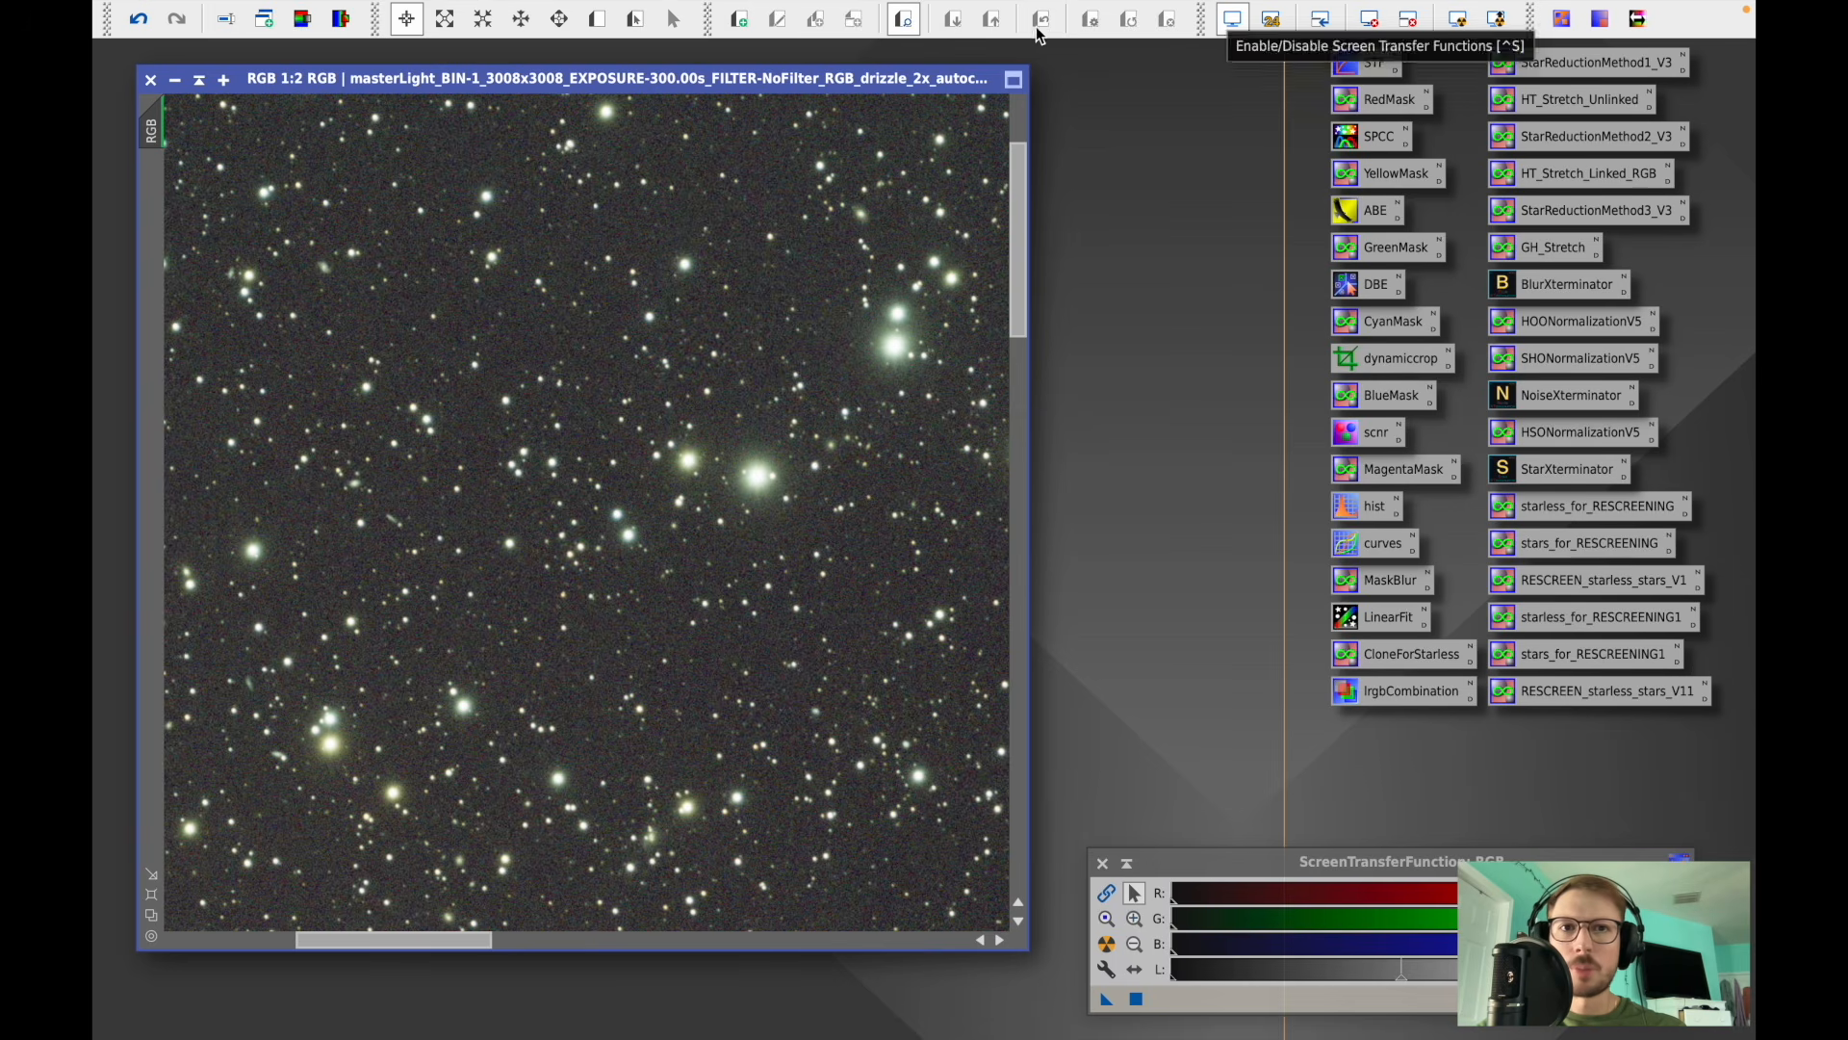
left_click(738, 19)
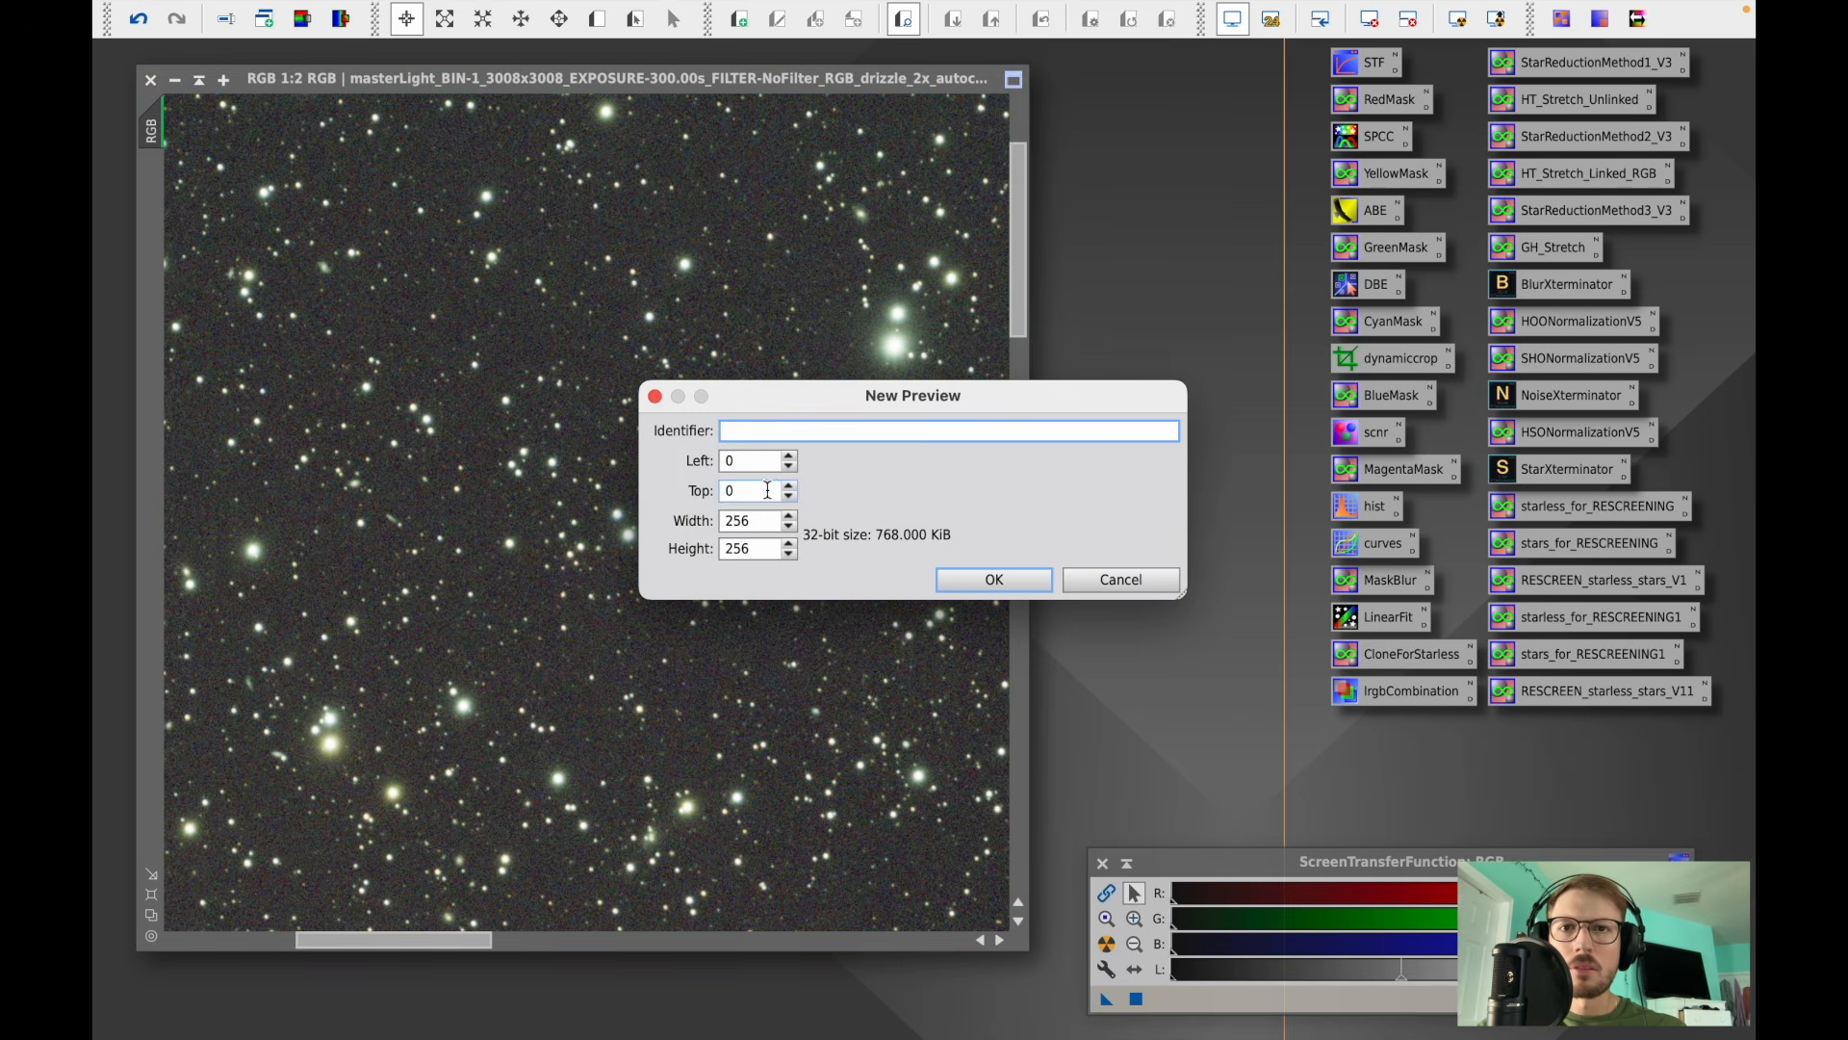
left_click(1089, 576)
mouse_move(626, 19)
left_click(429, 15)
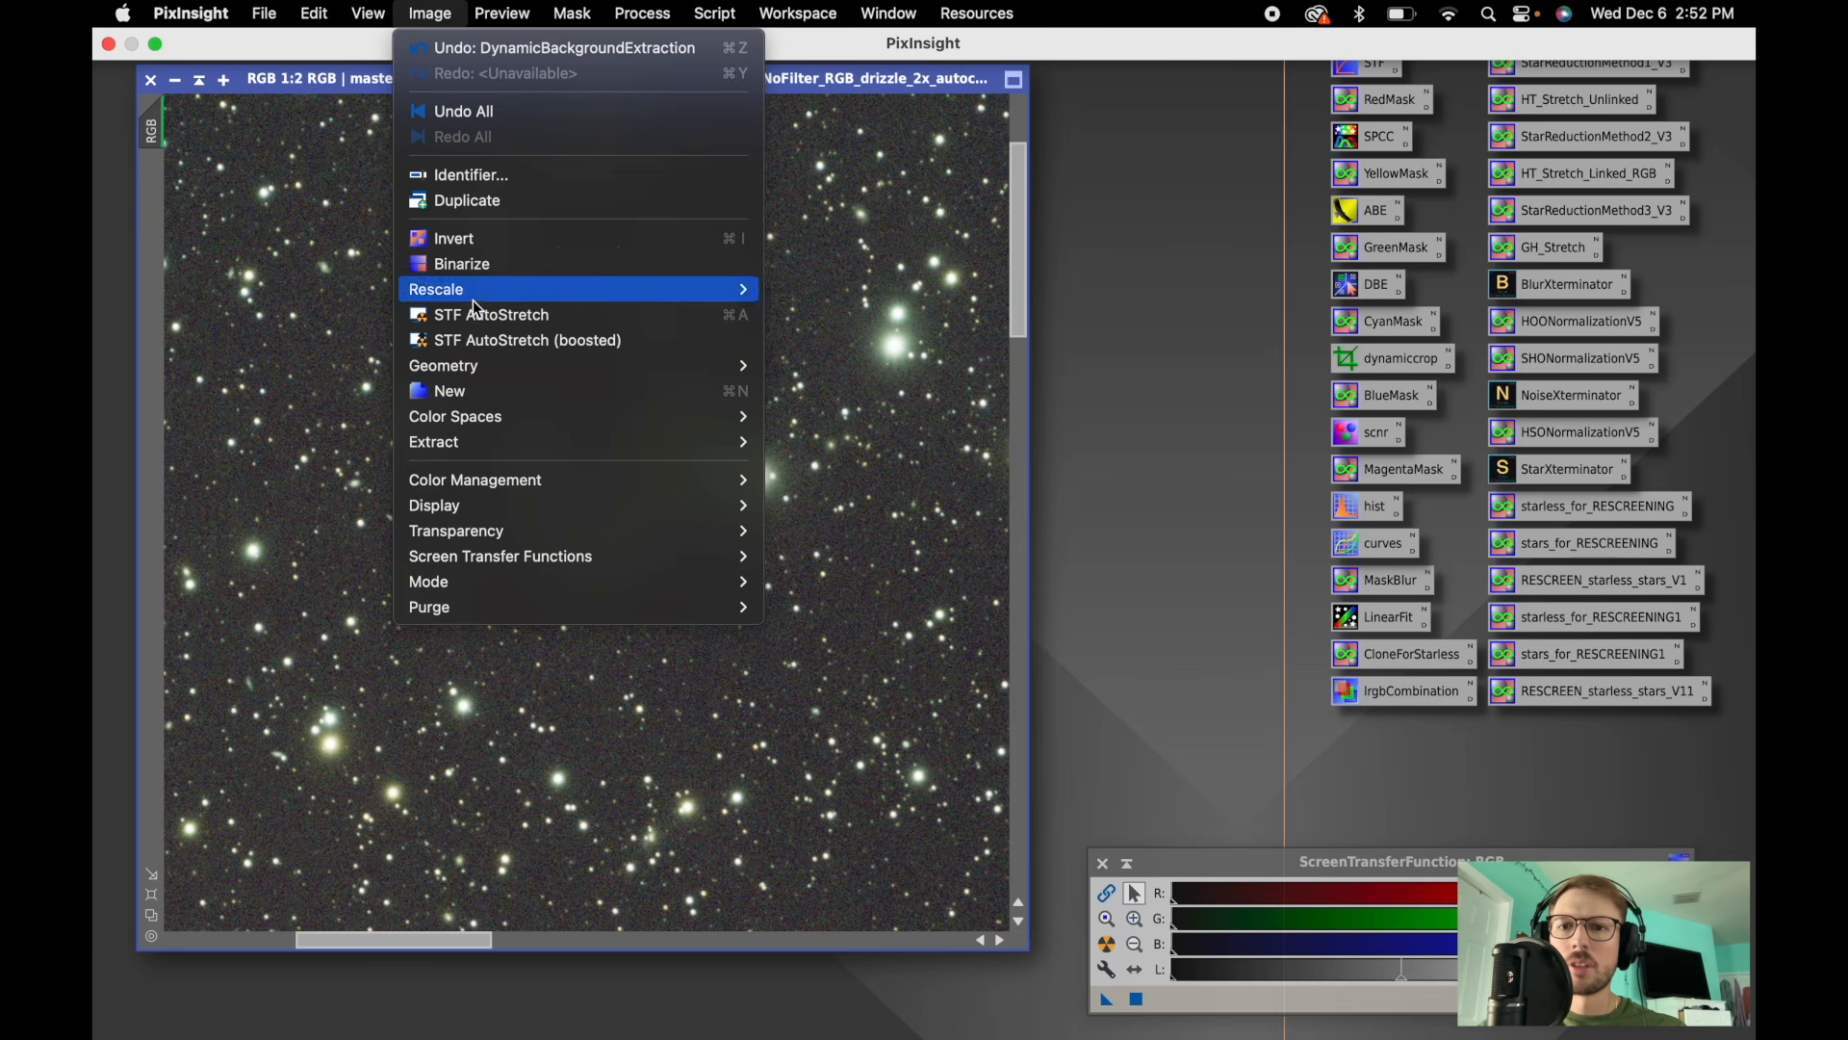
mouse_move(505, 578)
left_click(835, 685)
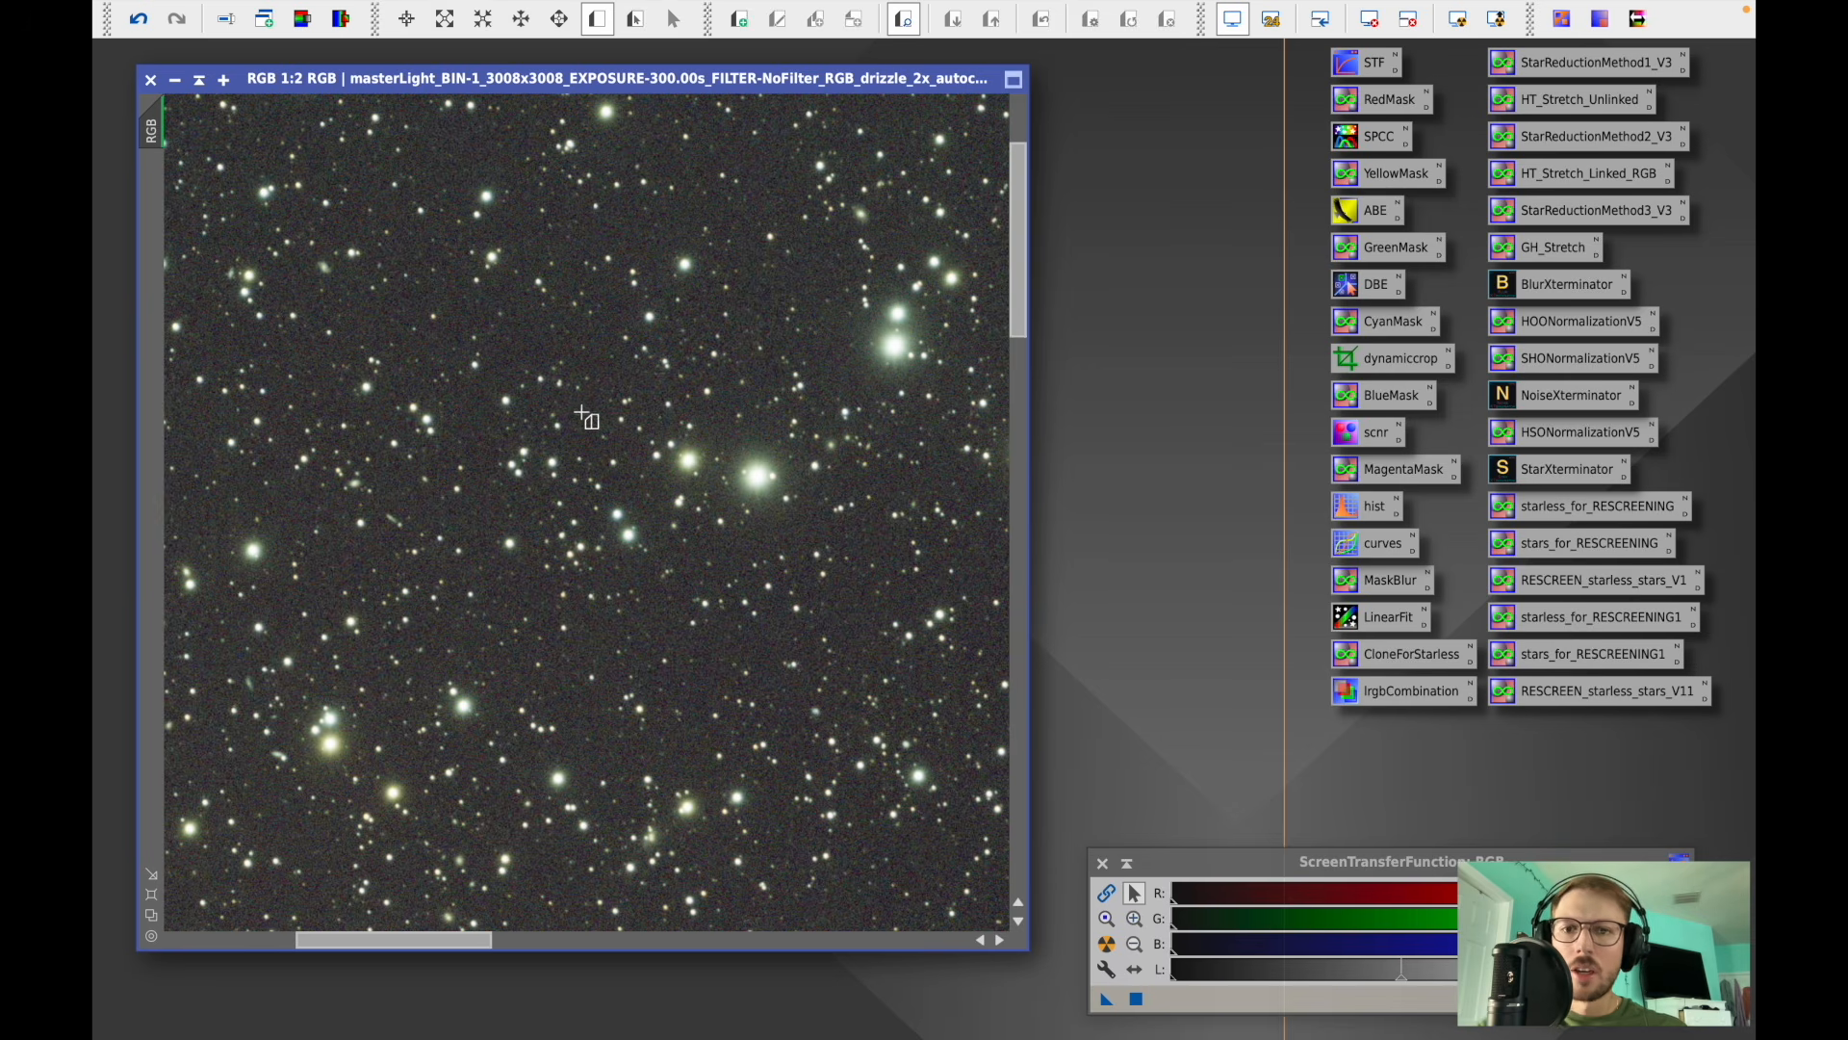
left_click_drag(495, 364, 555, 317)
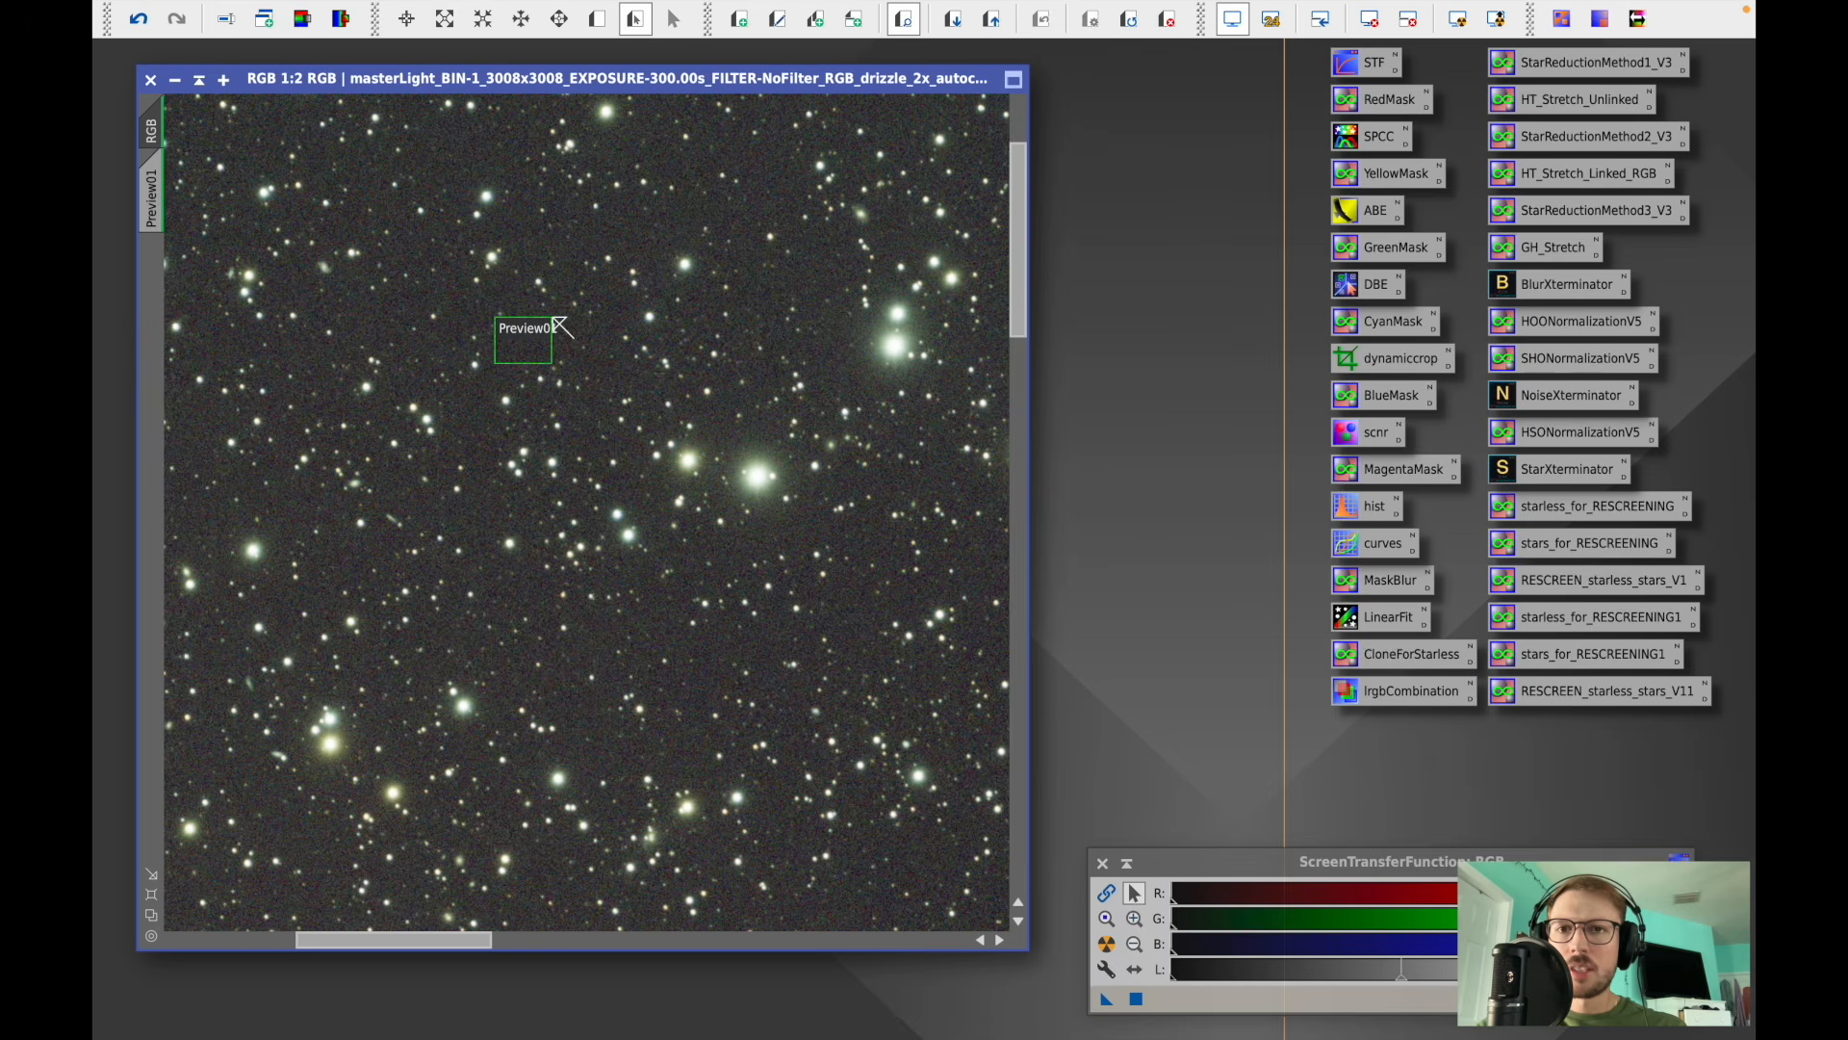
- Apply BackgroundNeutralization using the background preview as the reference image, then close the tool
scroll(416, 255, "down", 6)
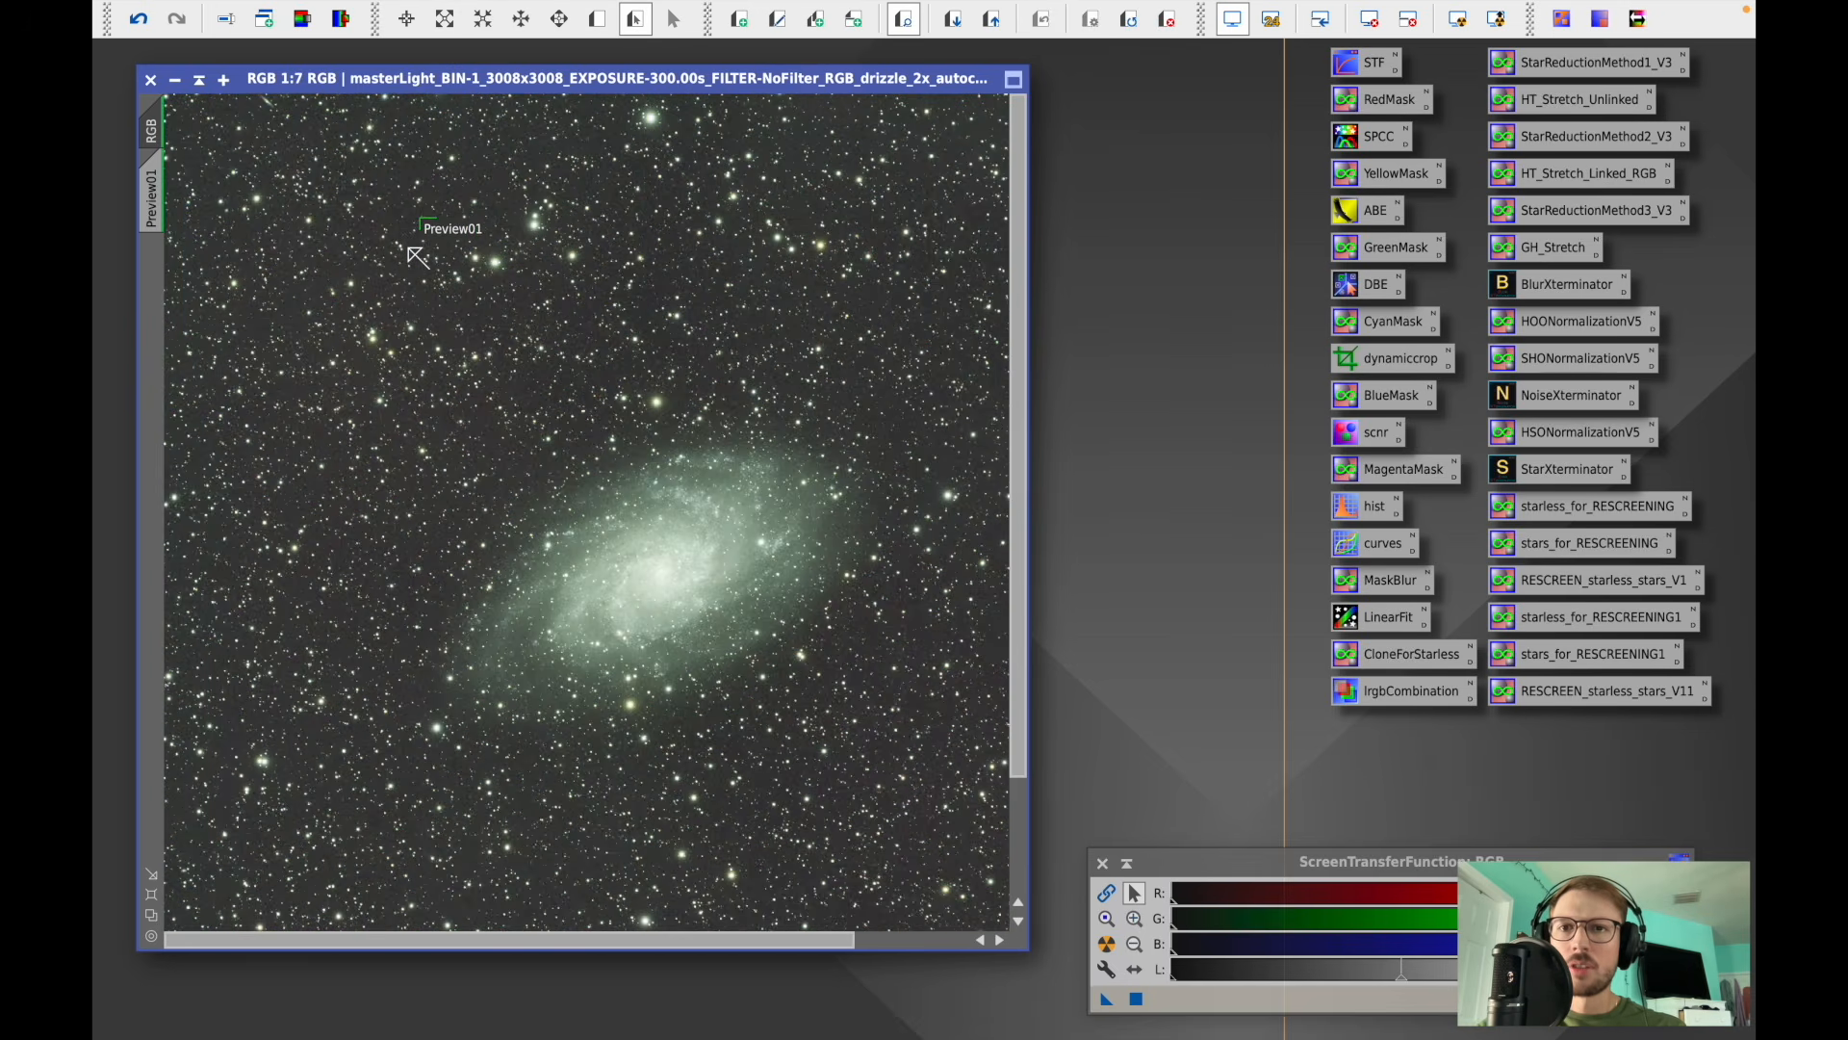
left_click(643, 13)
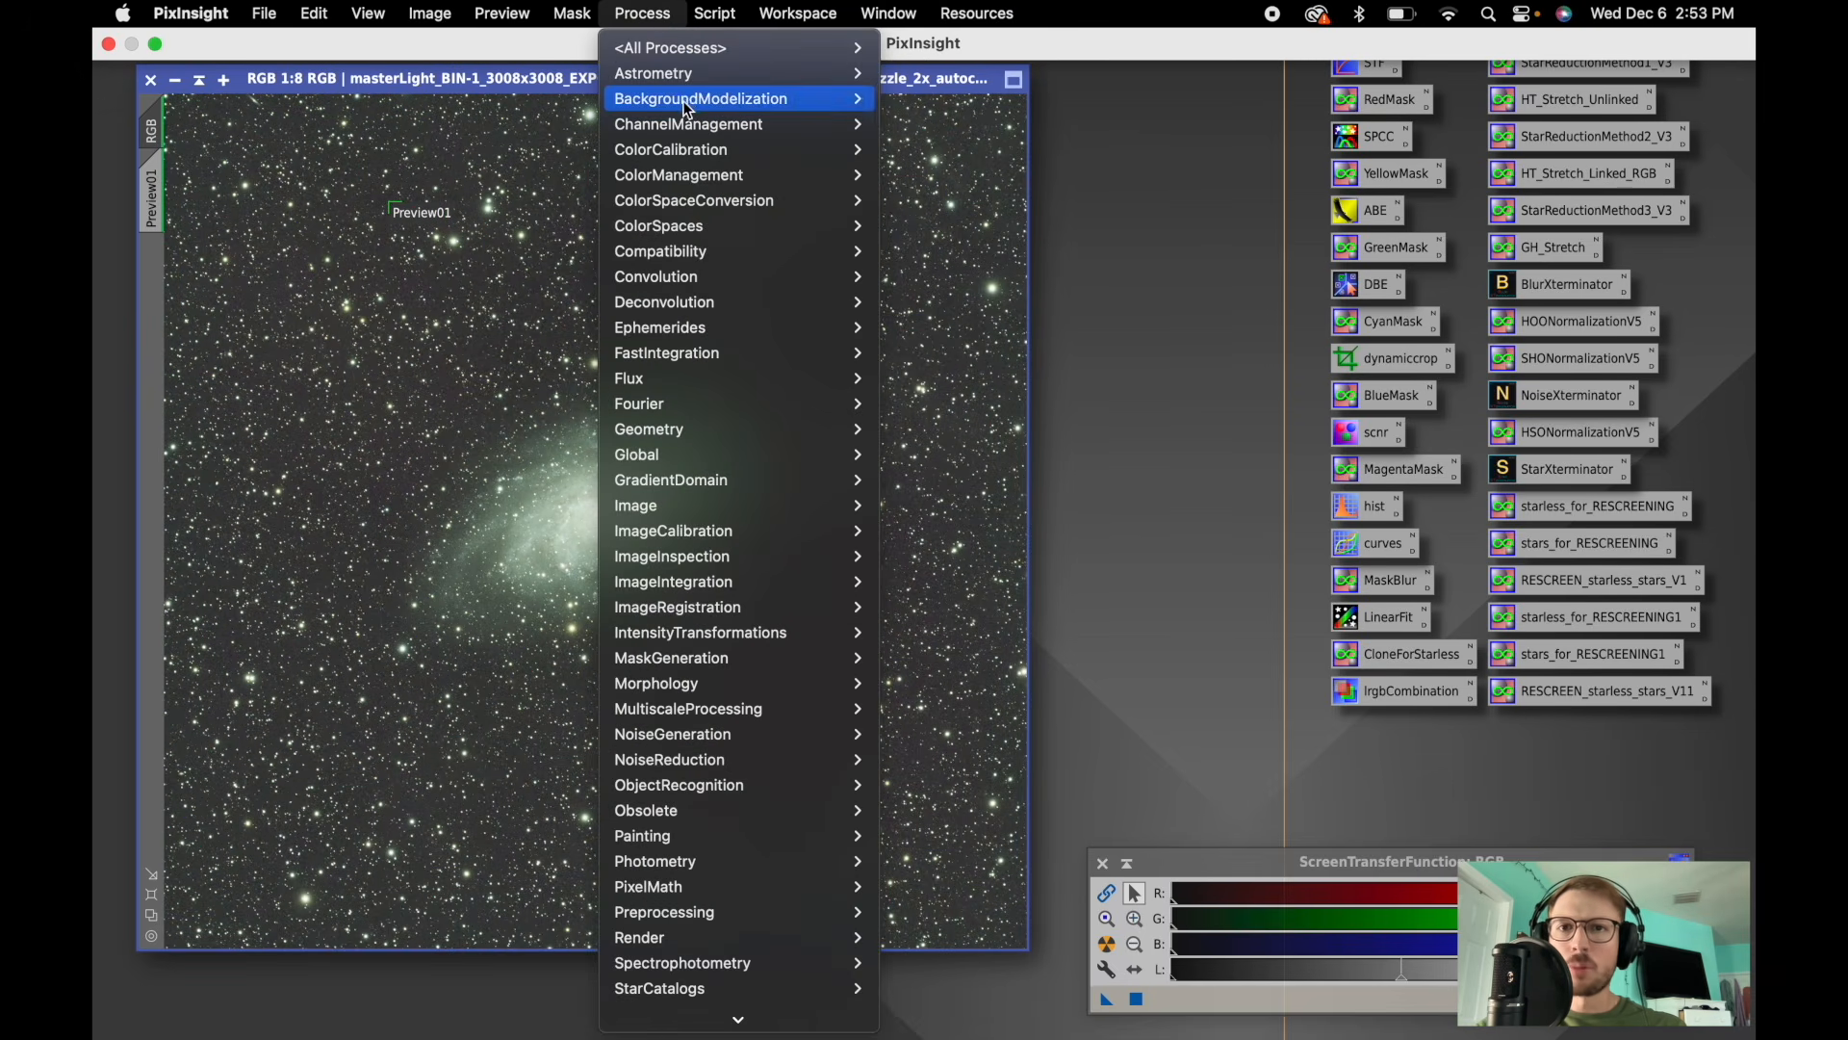
mouse_move(686, 98)
mouse_move(697, 152)
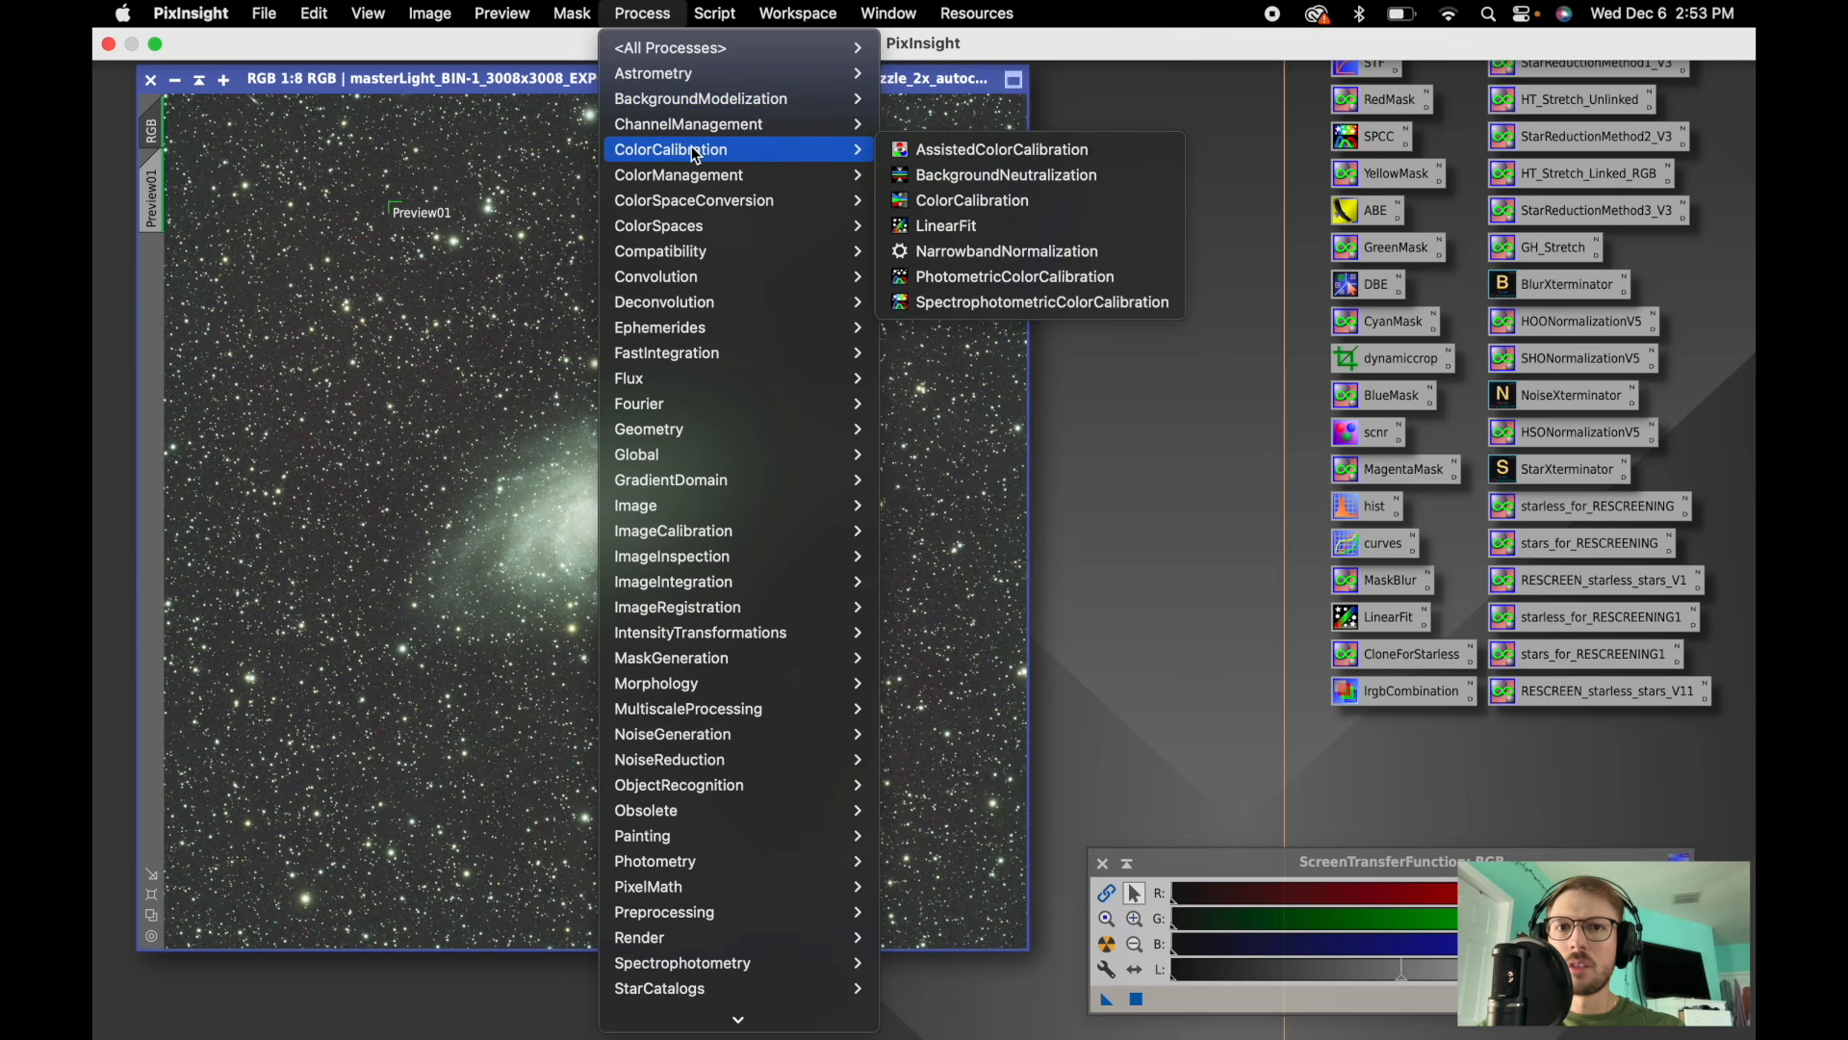
left_click(996, 177)
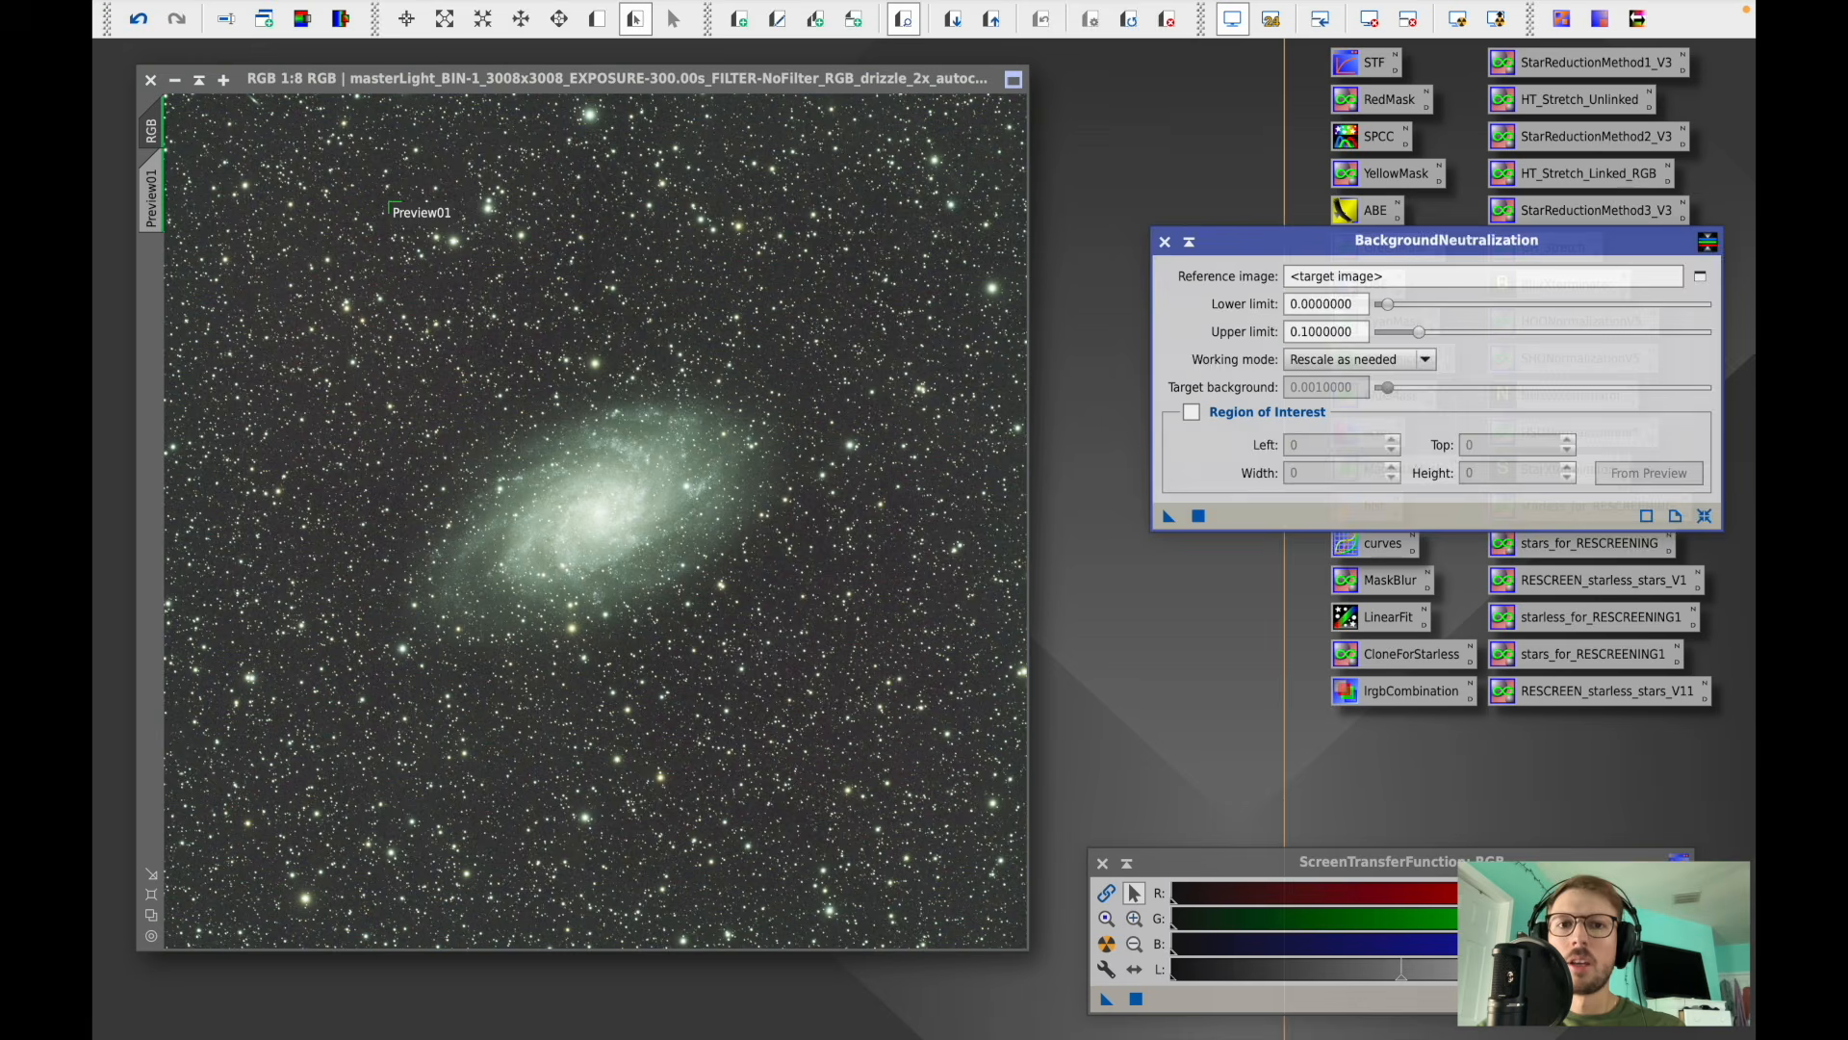
left_click(1700, 276)
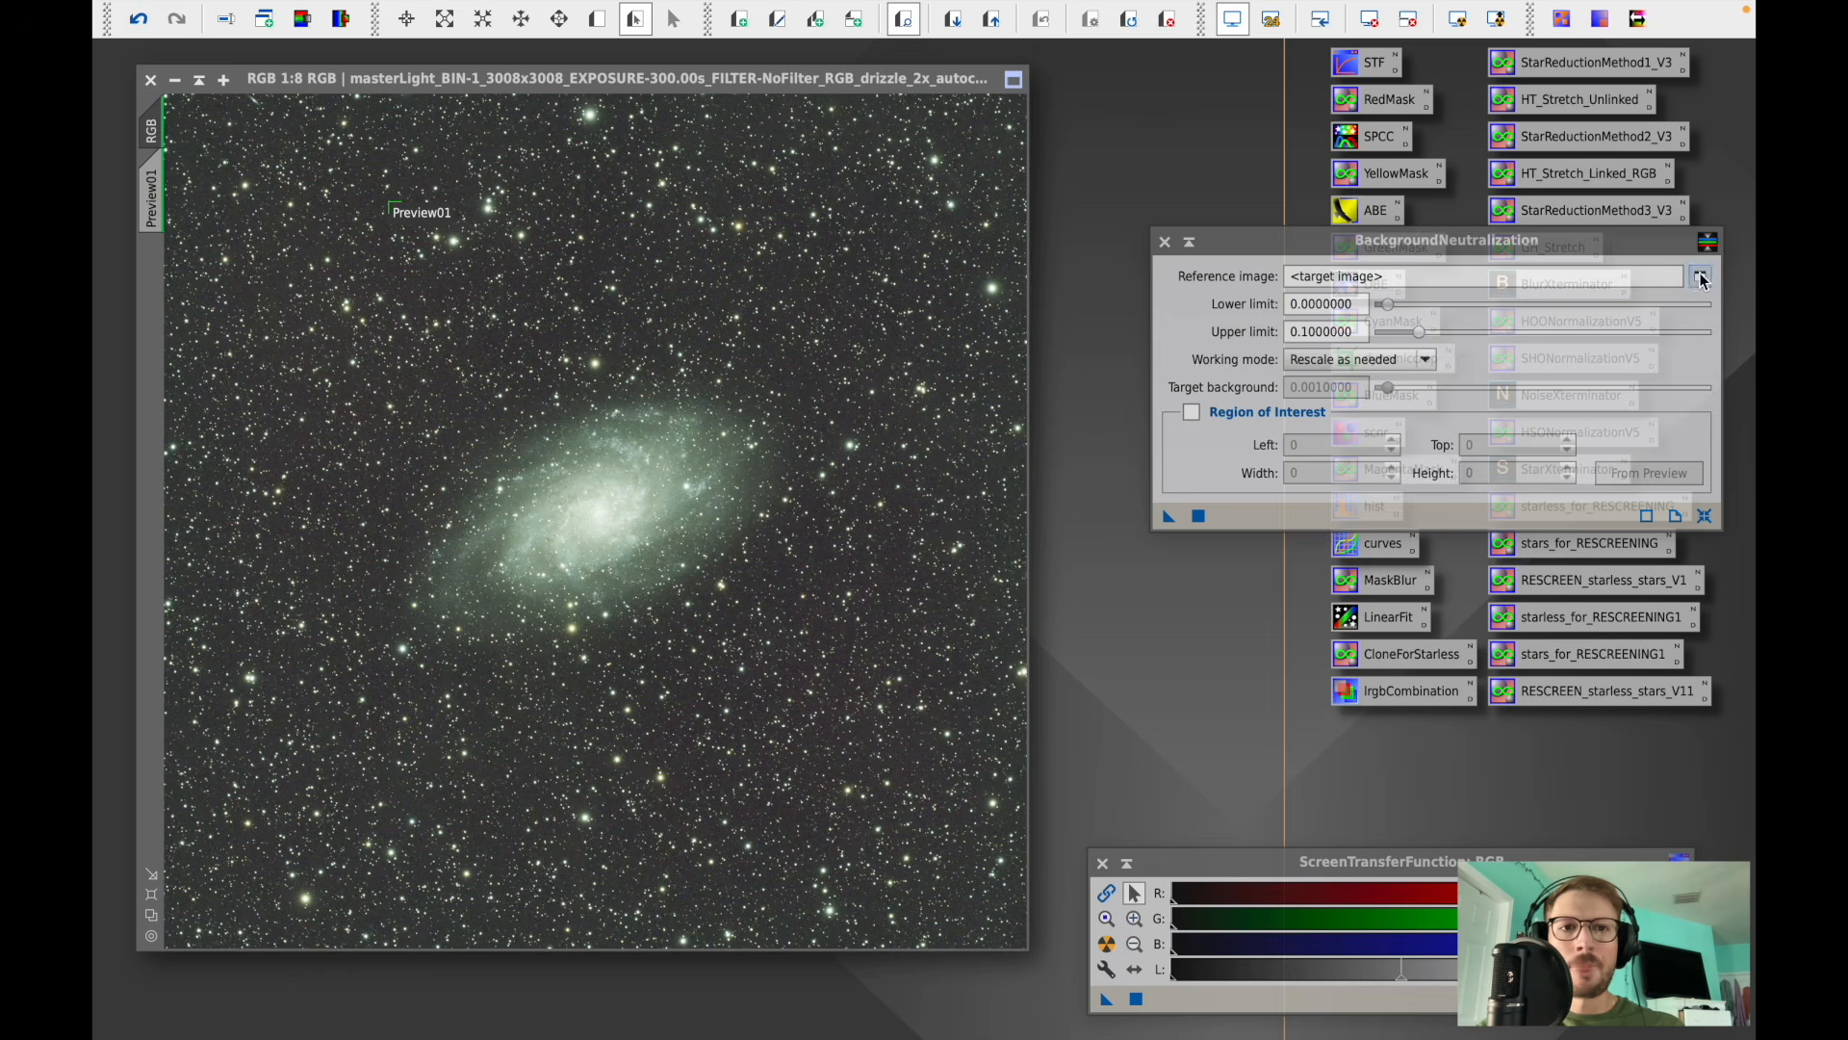
left_click(975, 460)
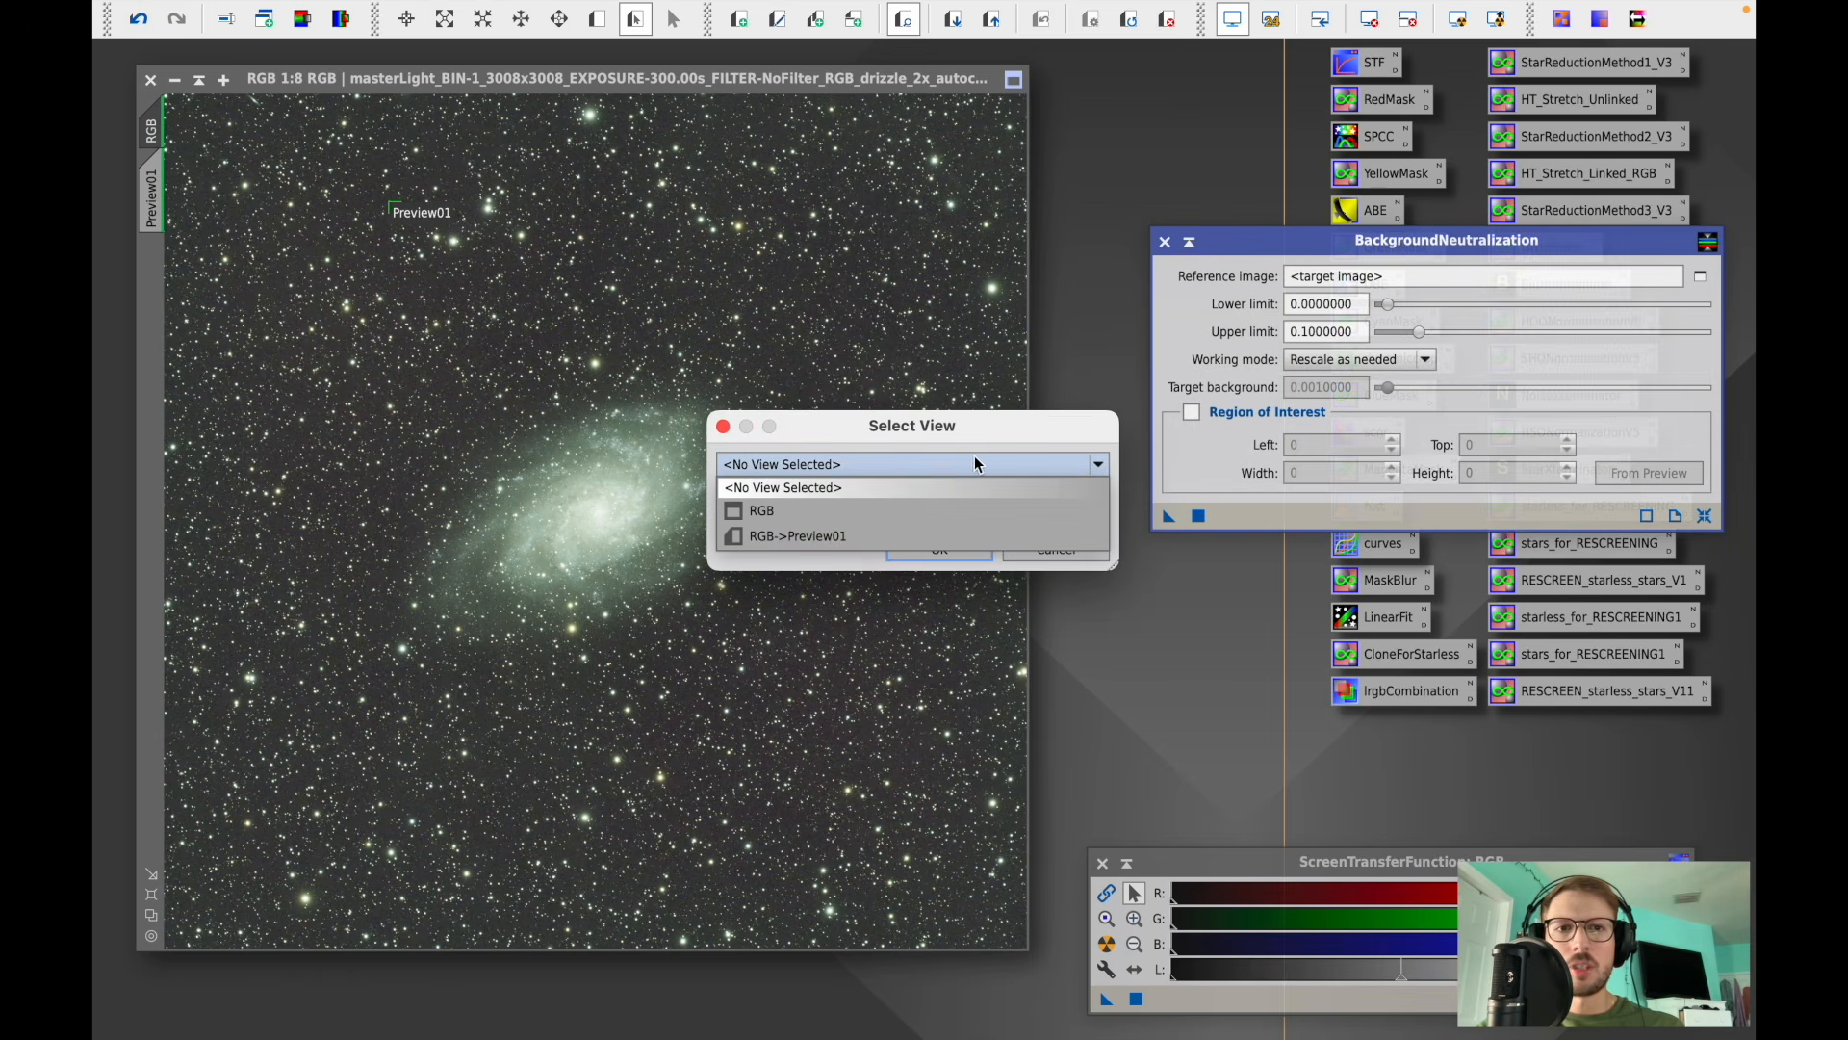
left_click(808, 540)
left_click(929, 549)
left_click(1198, 516)
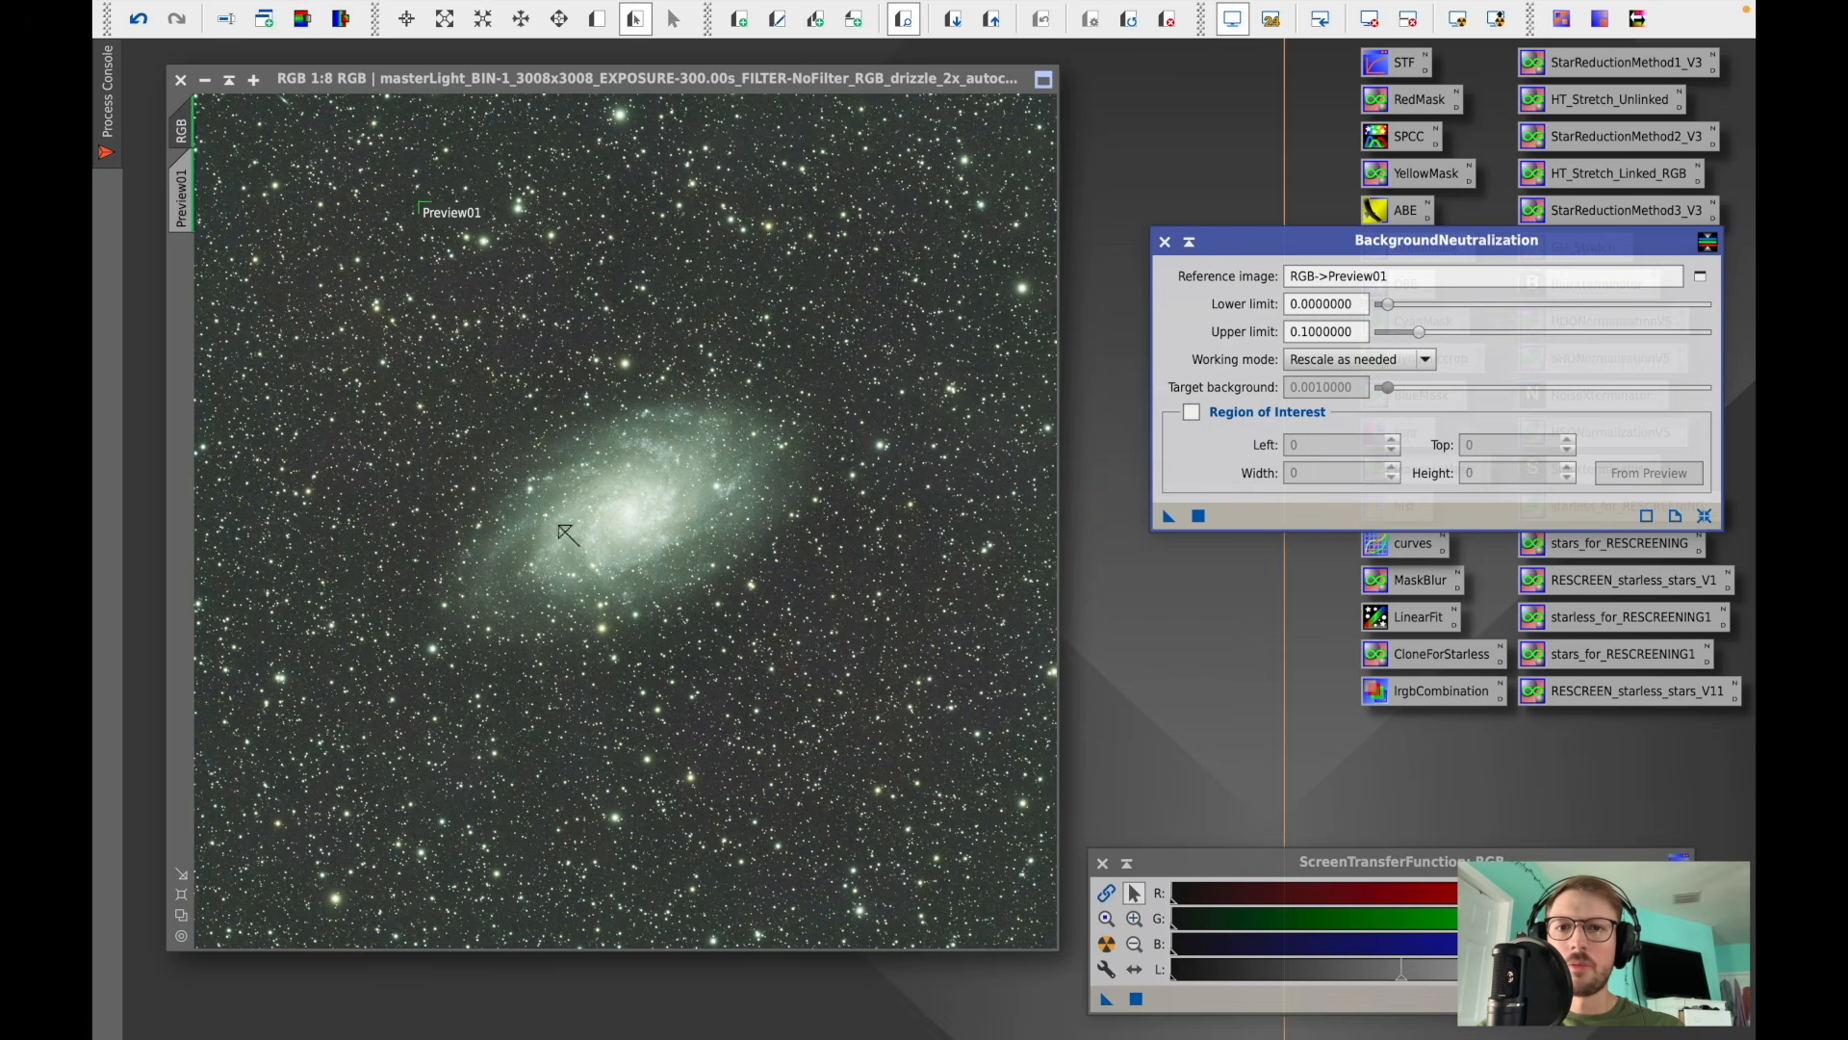
left_click(1164, 243)
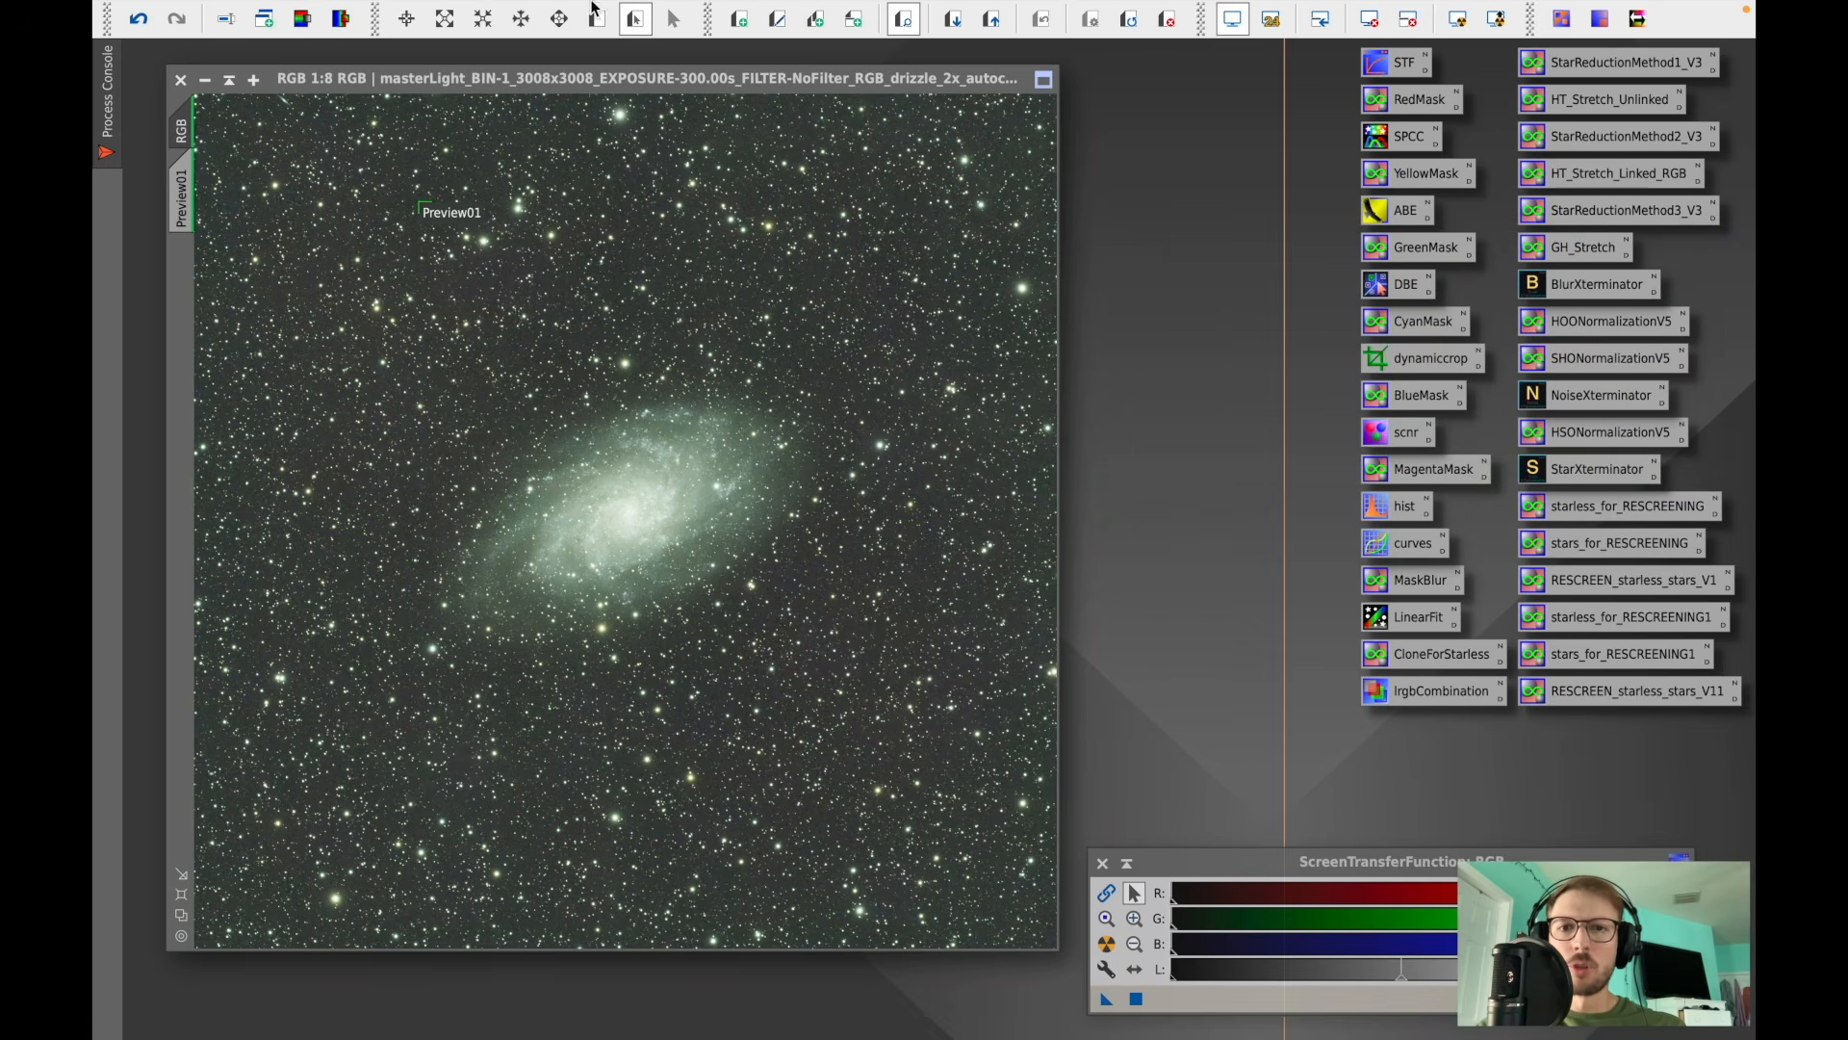
- Draw a second, larger preview enclosing the whole galaxy
mouse_move(593, 12)
left_click(429, 13)
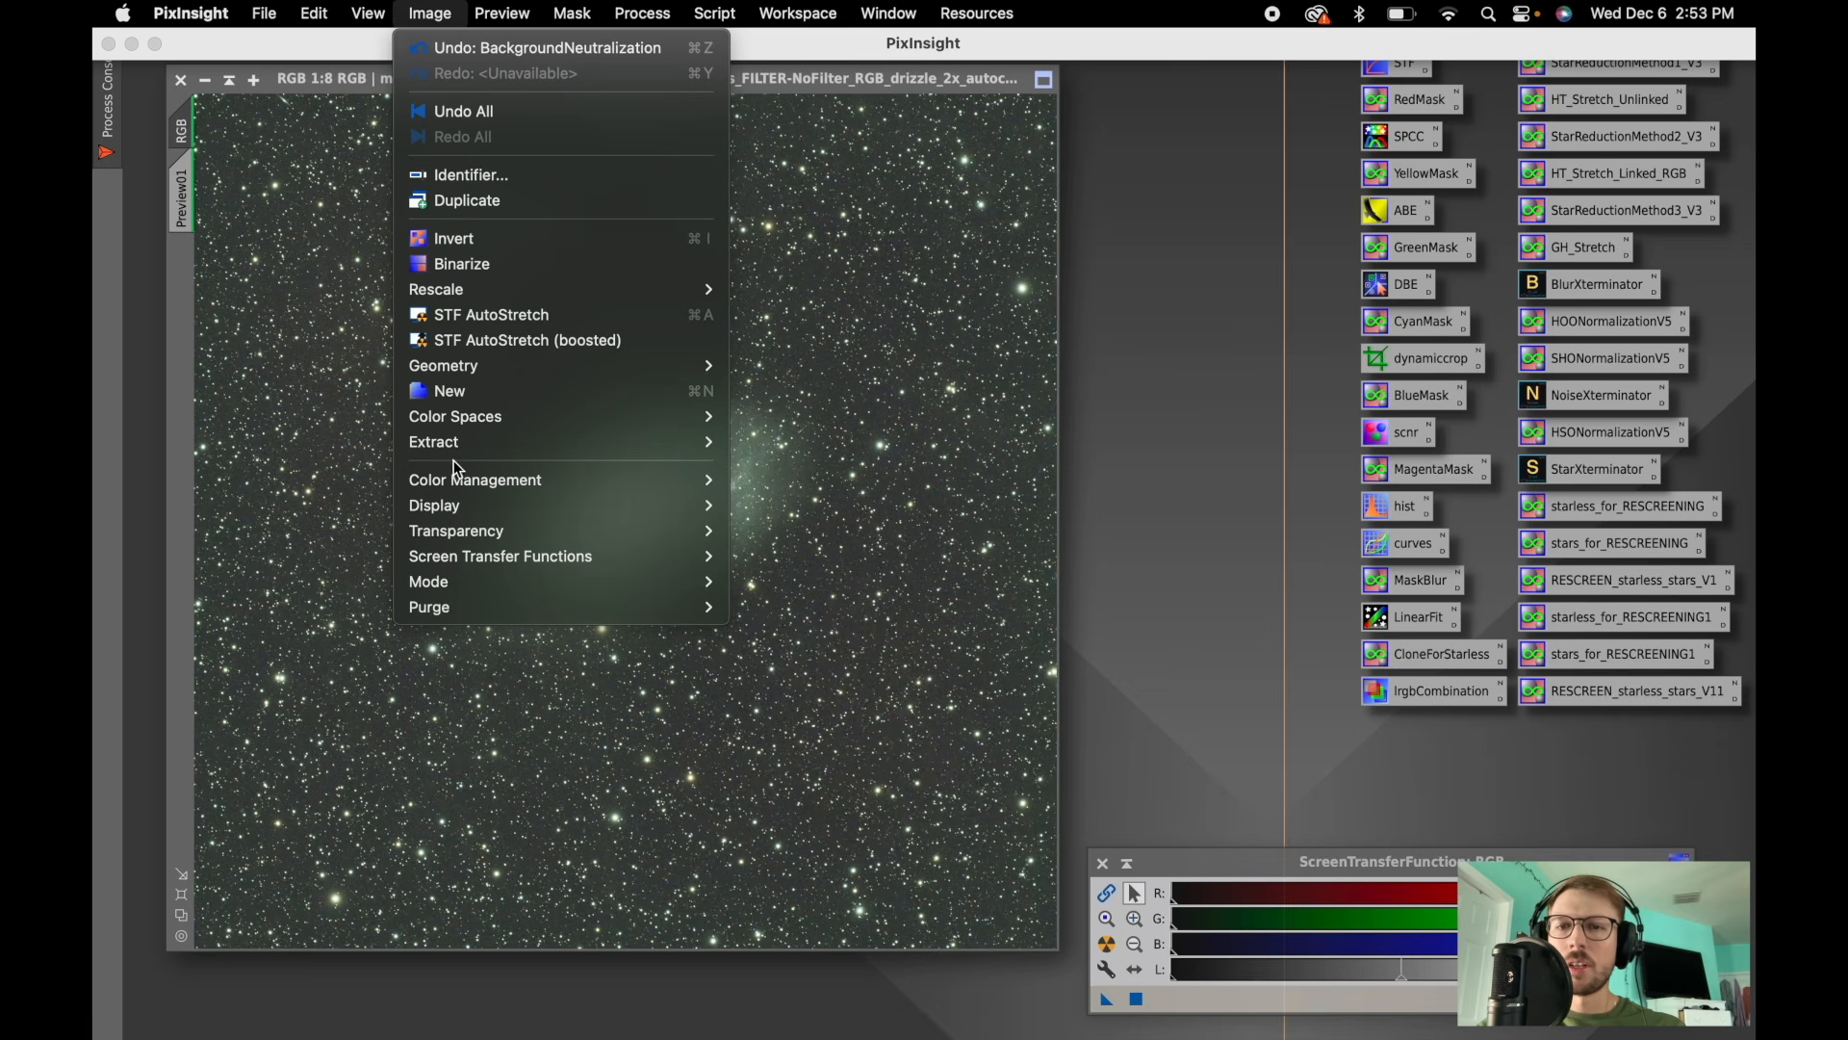
mouse_move(435, 583)
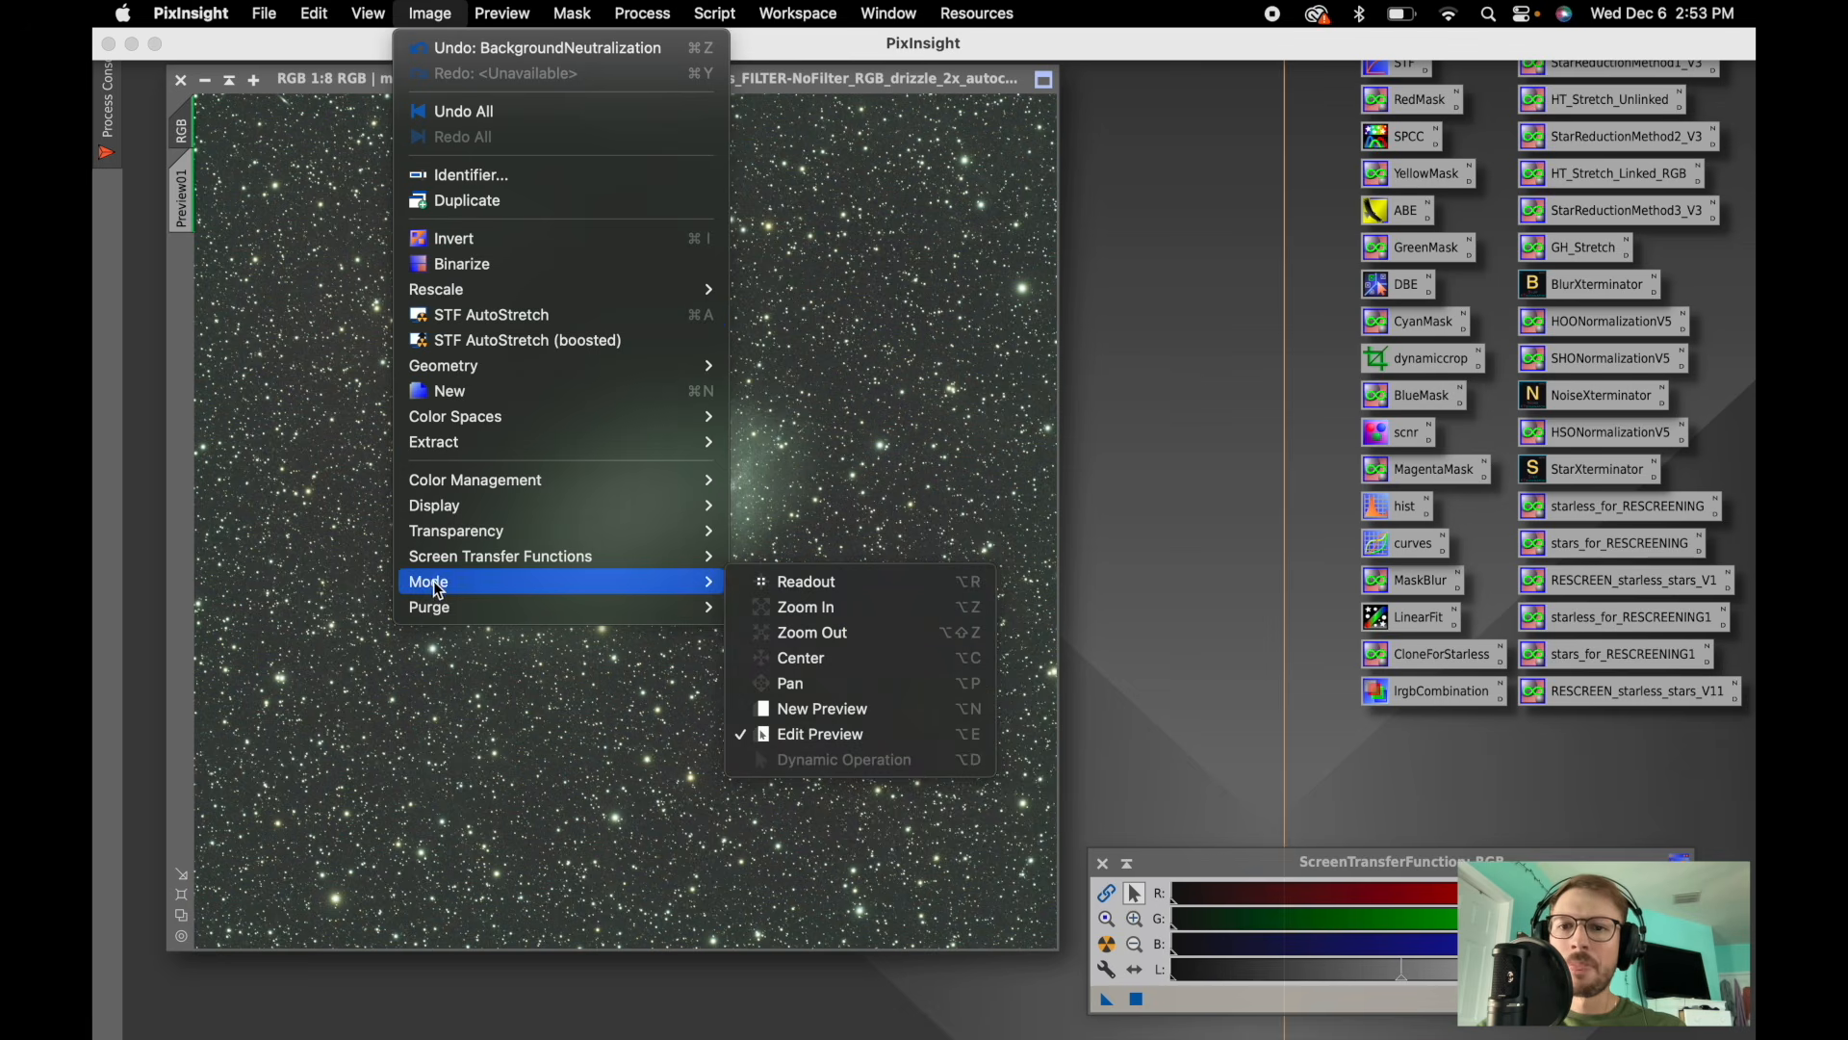
left_click(823, 707)
left_click_drag(420, 680, 847, 363)
mouse_move(566, 12)
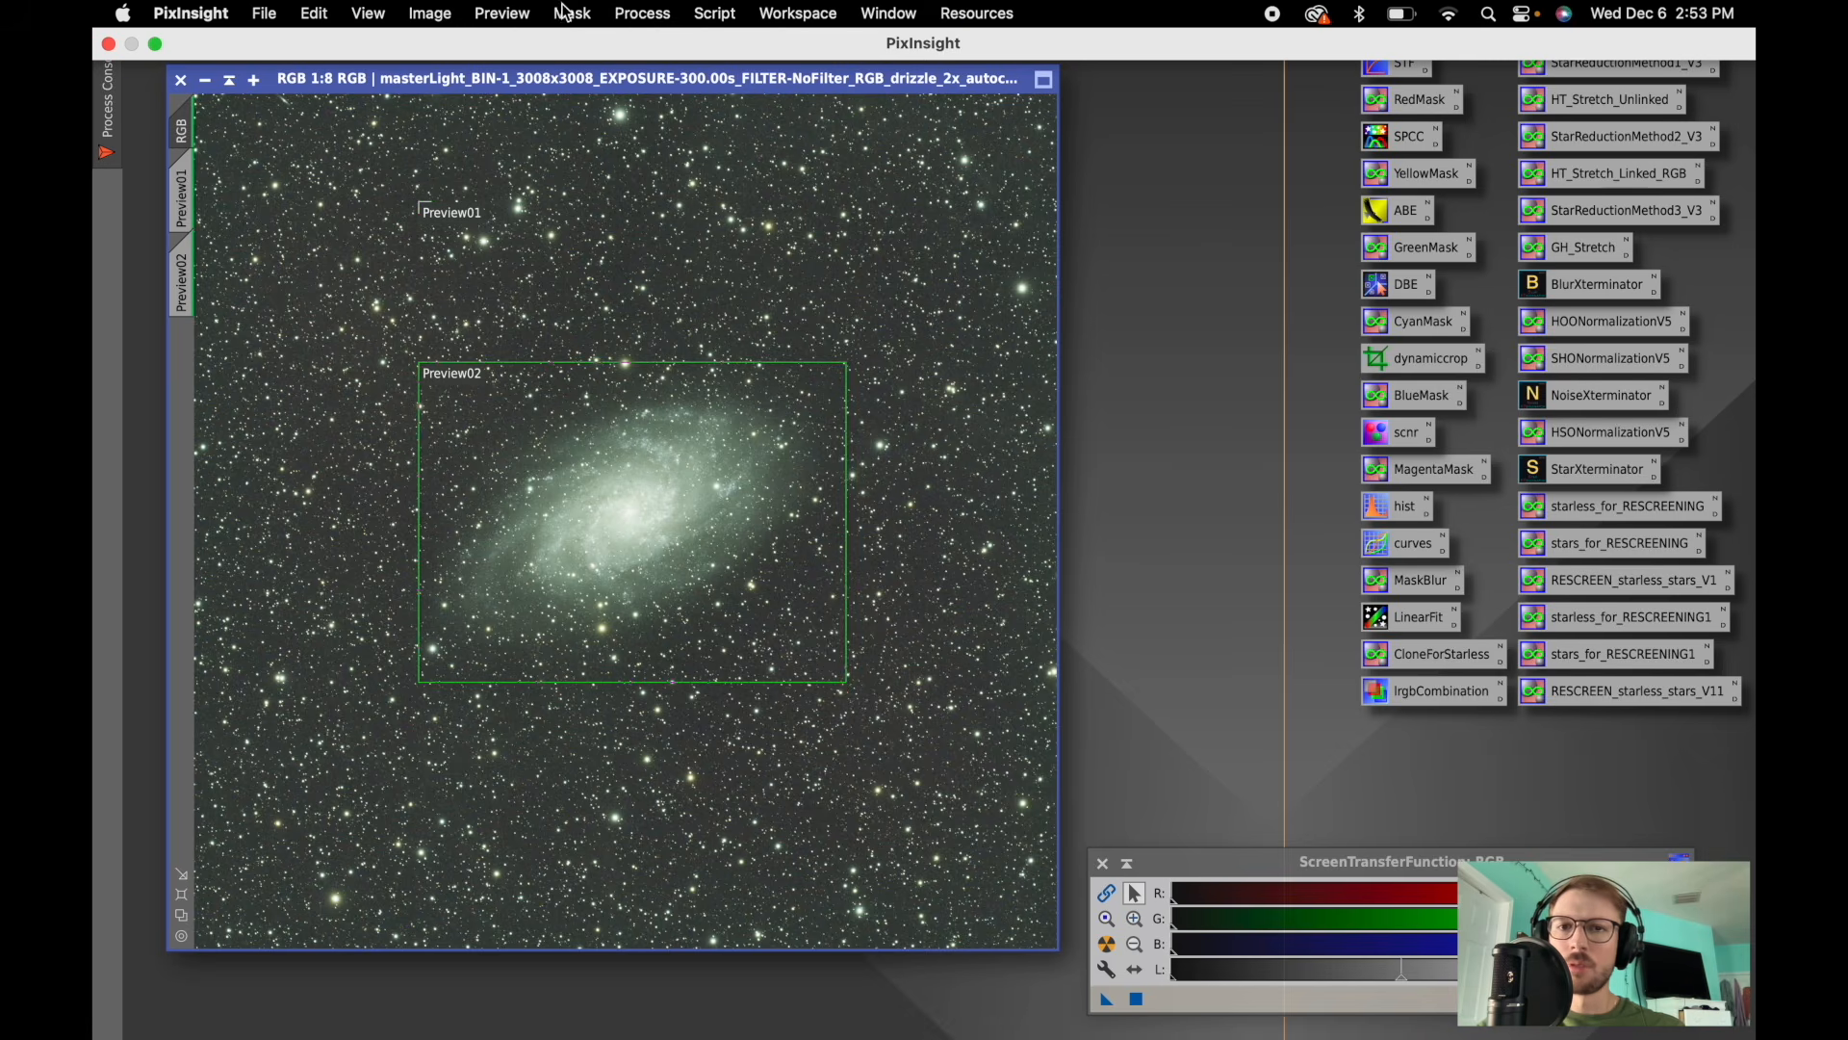
- Open ColorCalibration and set its white reference image to the galaxy preview
left_click(624, 13)
mouse_move(673, 149)
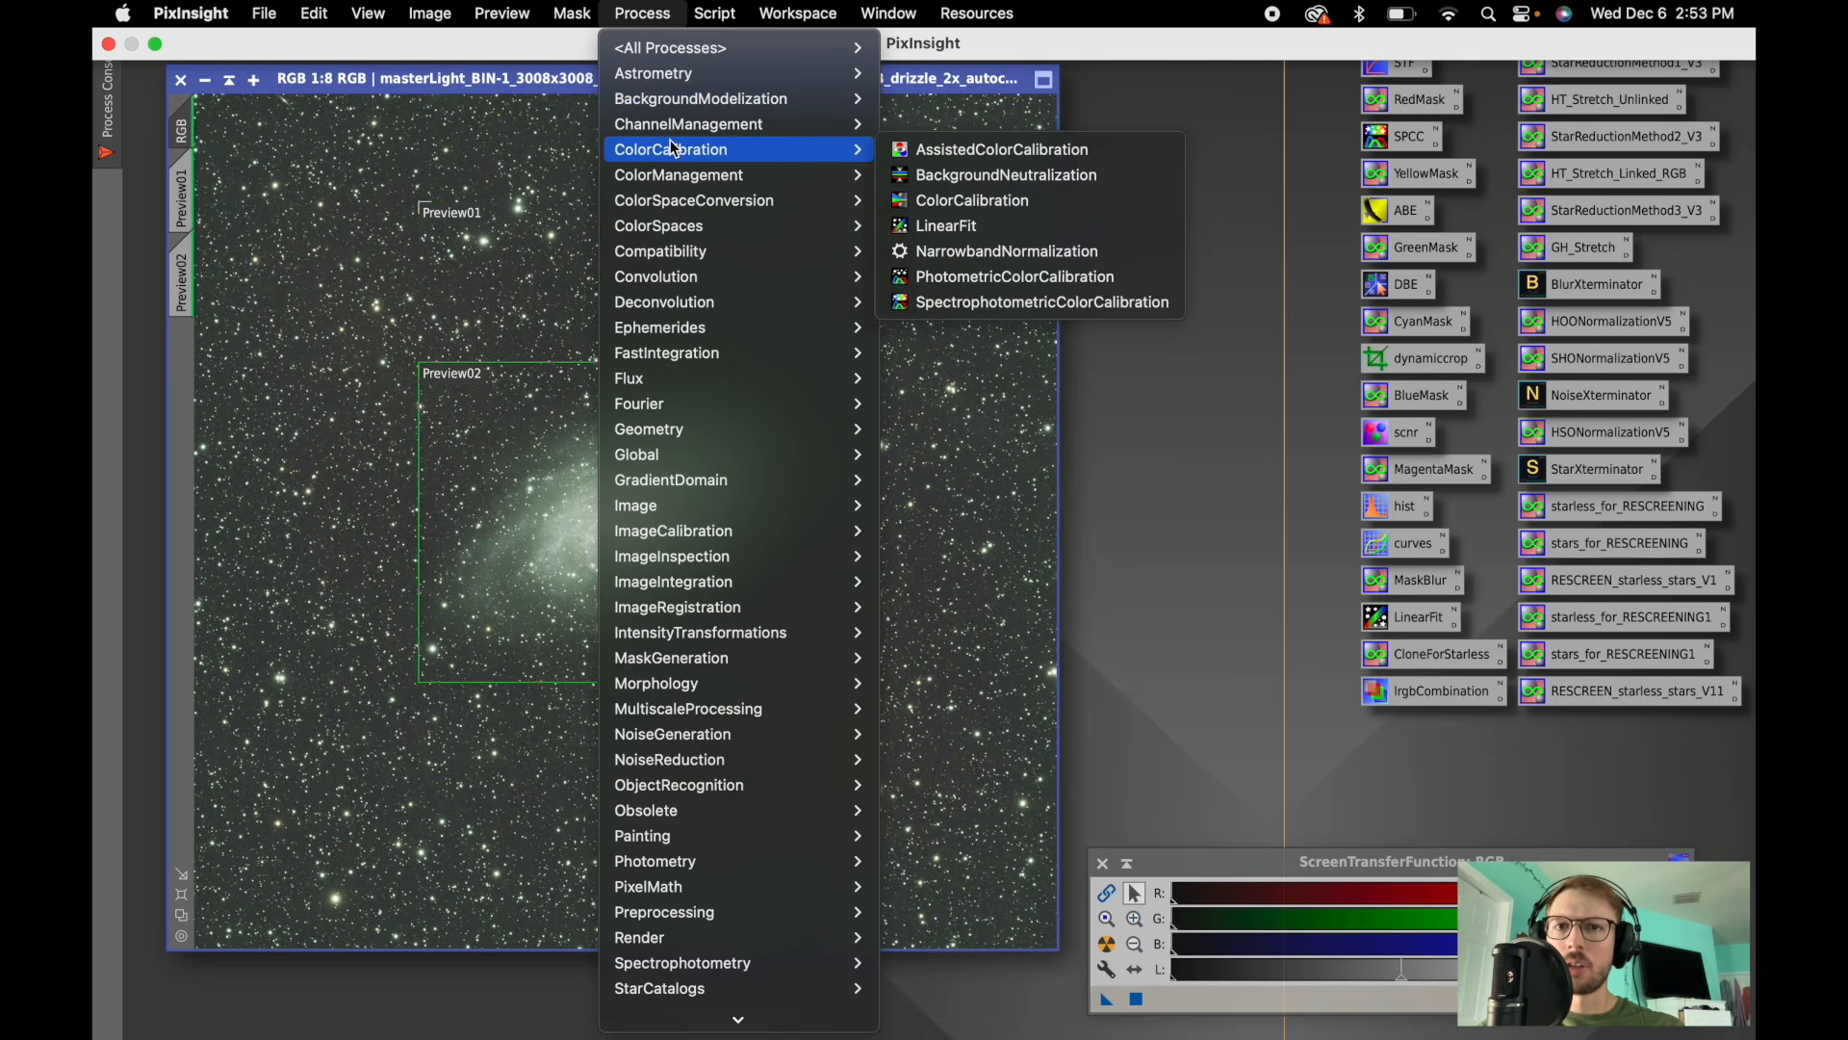
left_click(969, 202)
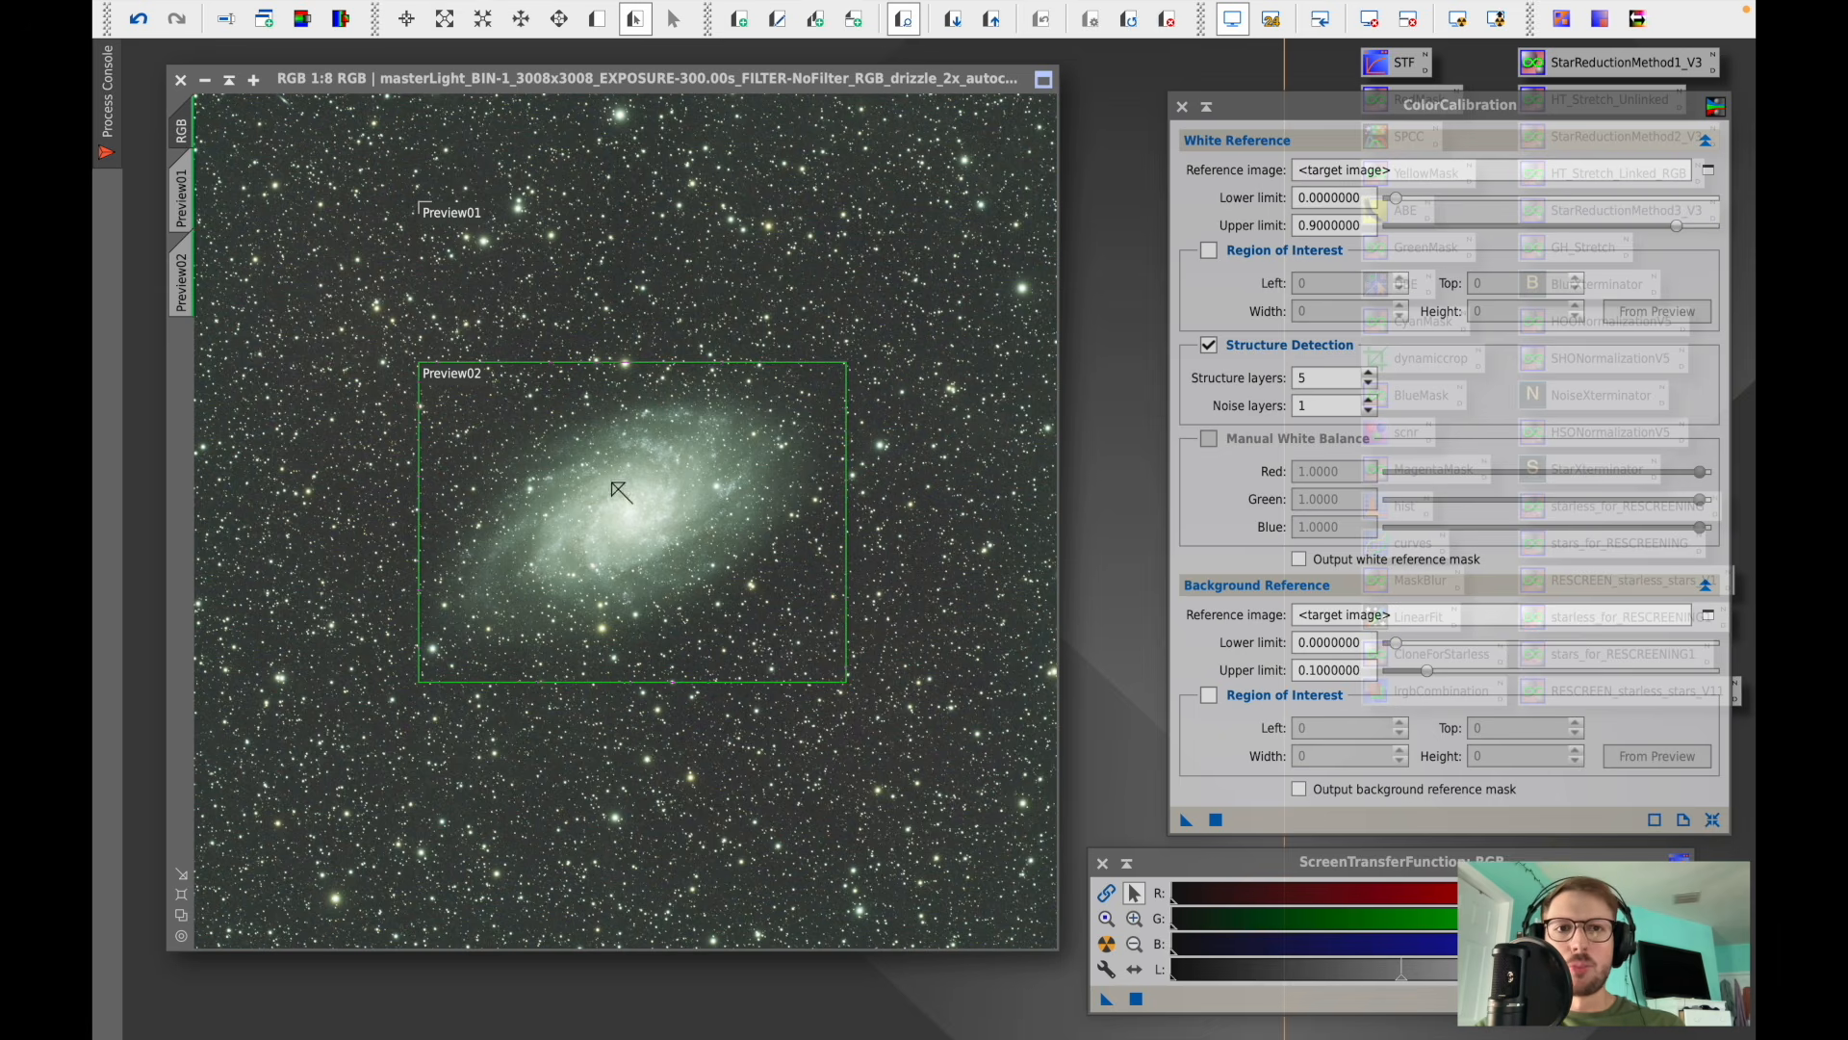
left_click(1709, 170)
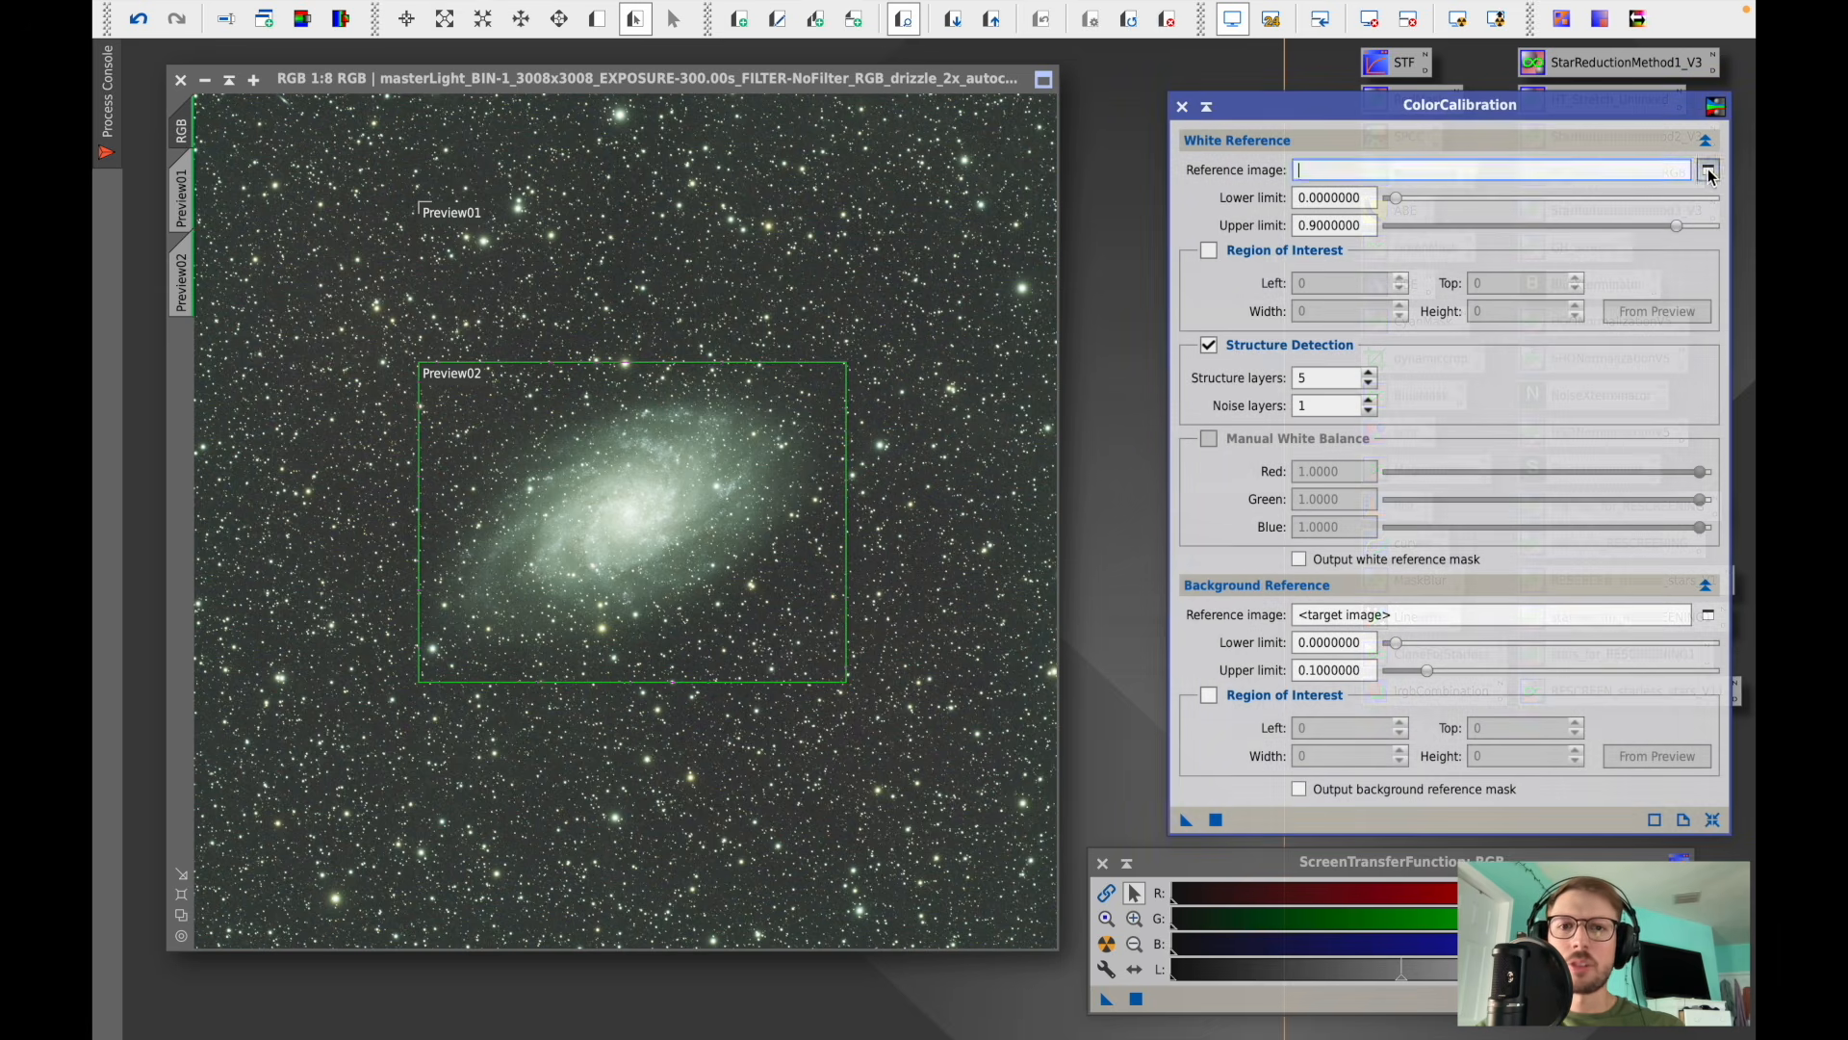
left_click(932, 464)
left_click(830, 561)
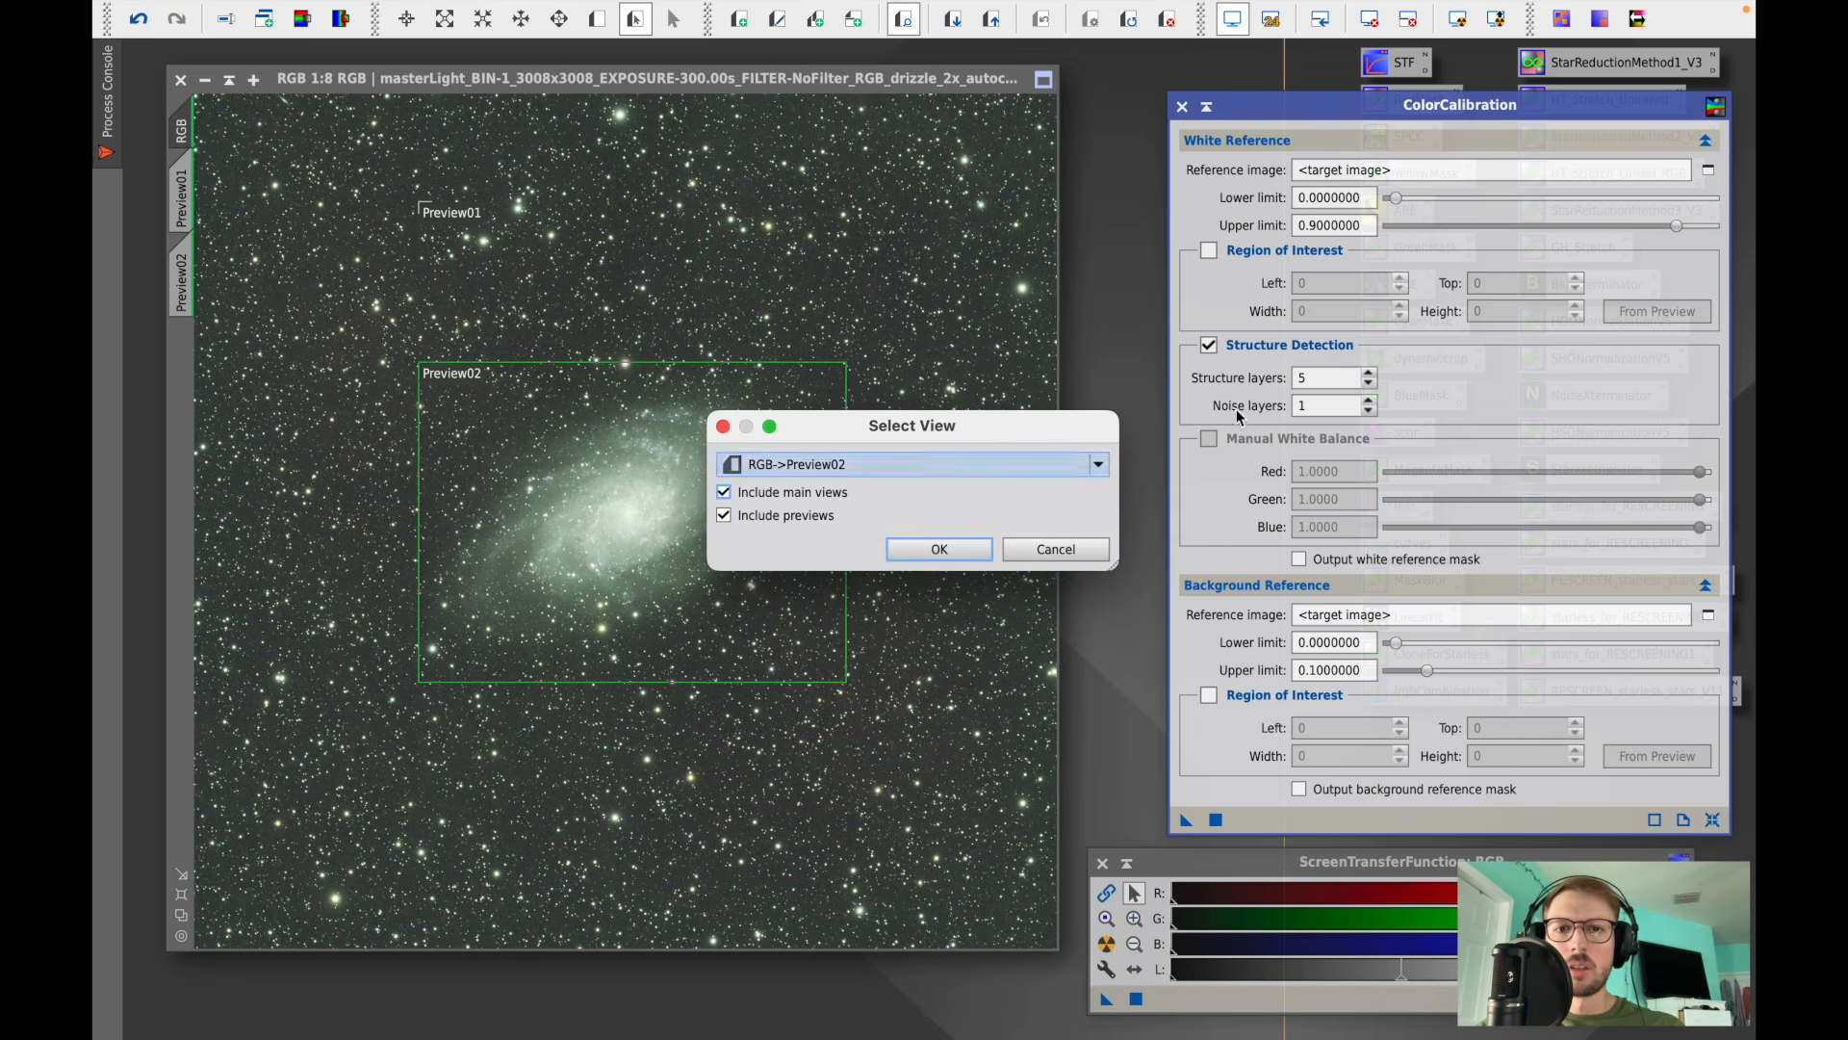
left_click(944, 542)
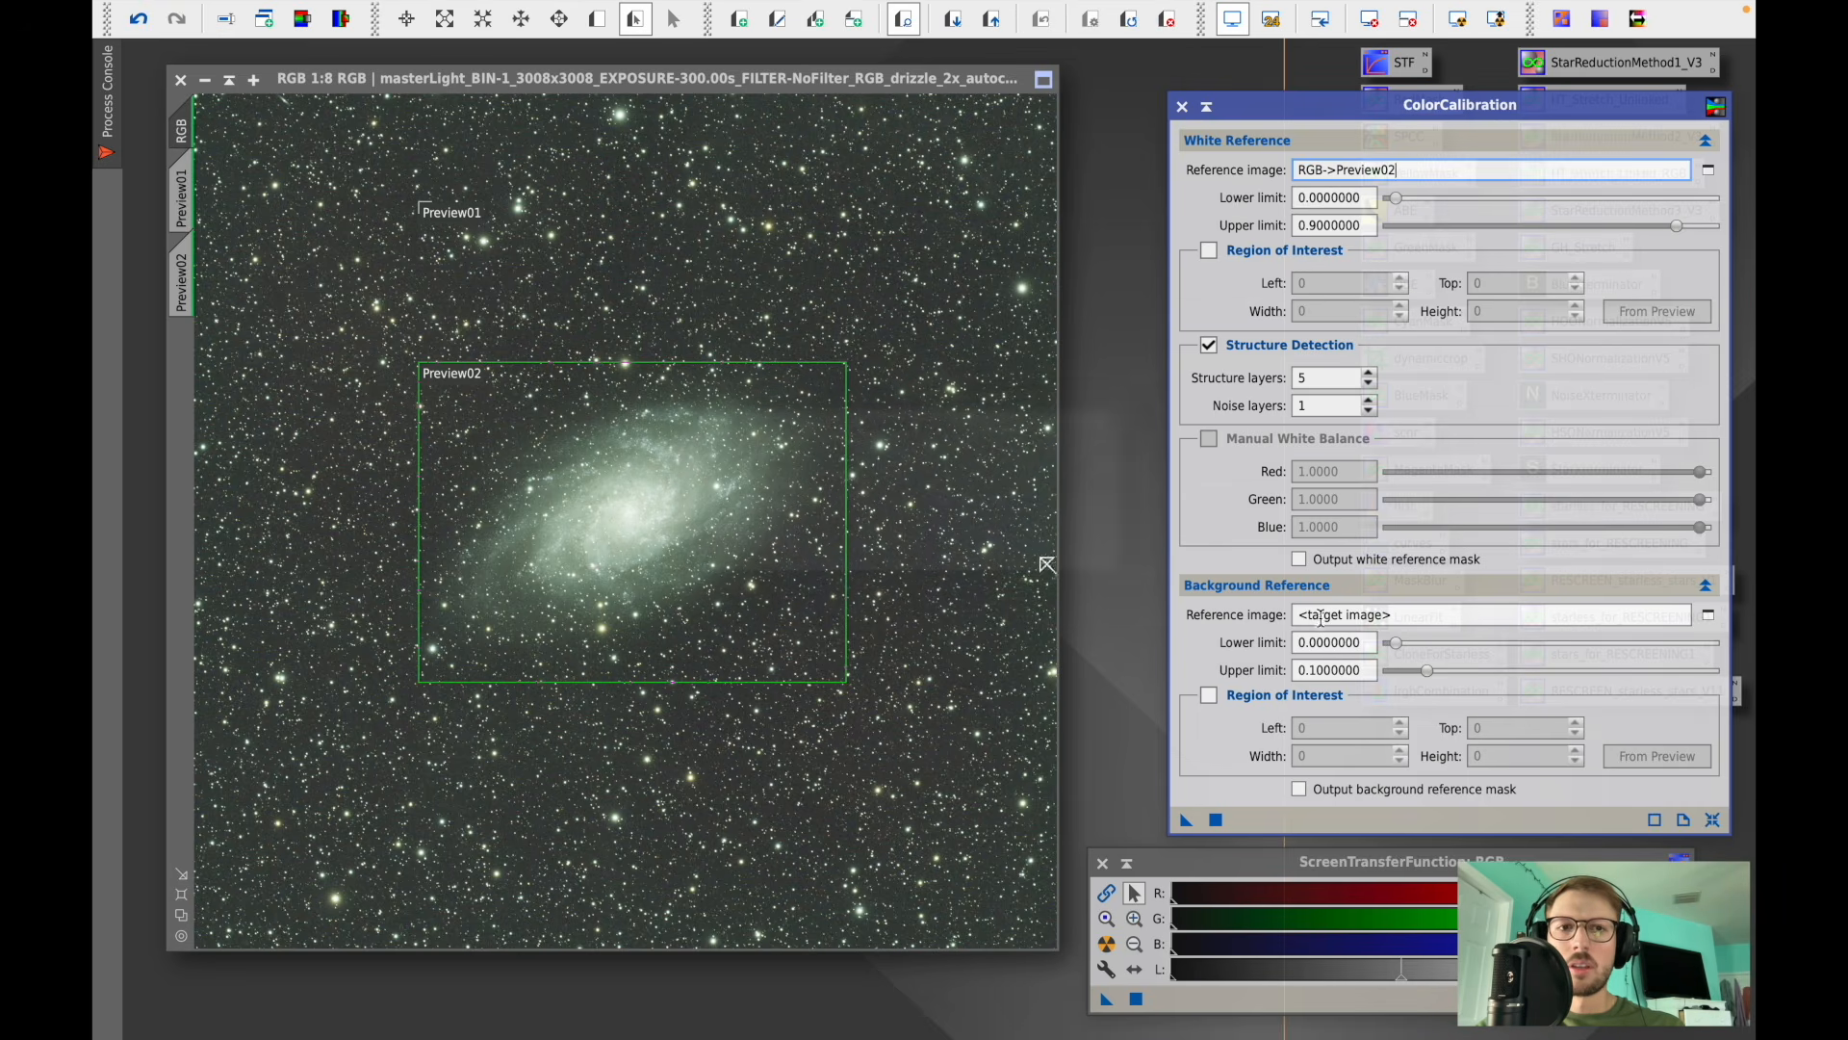
- Set the background reference image to the background preview, apply ColorCalibration to the image and close it
left_click(1709, 614)
left_click(990, 465)
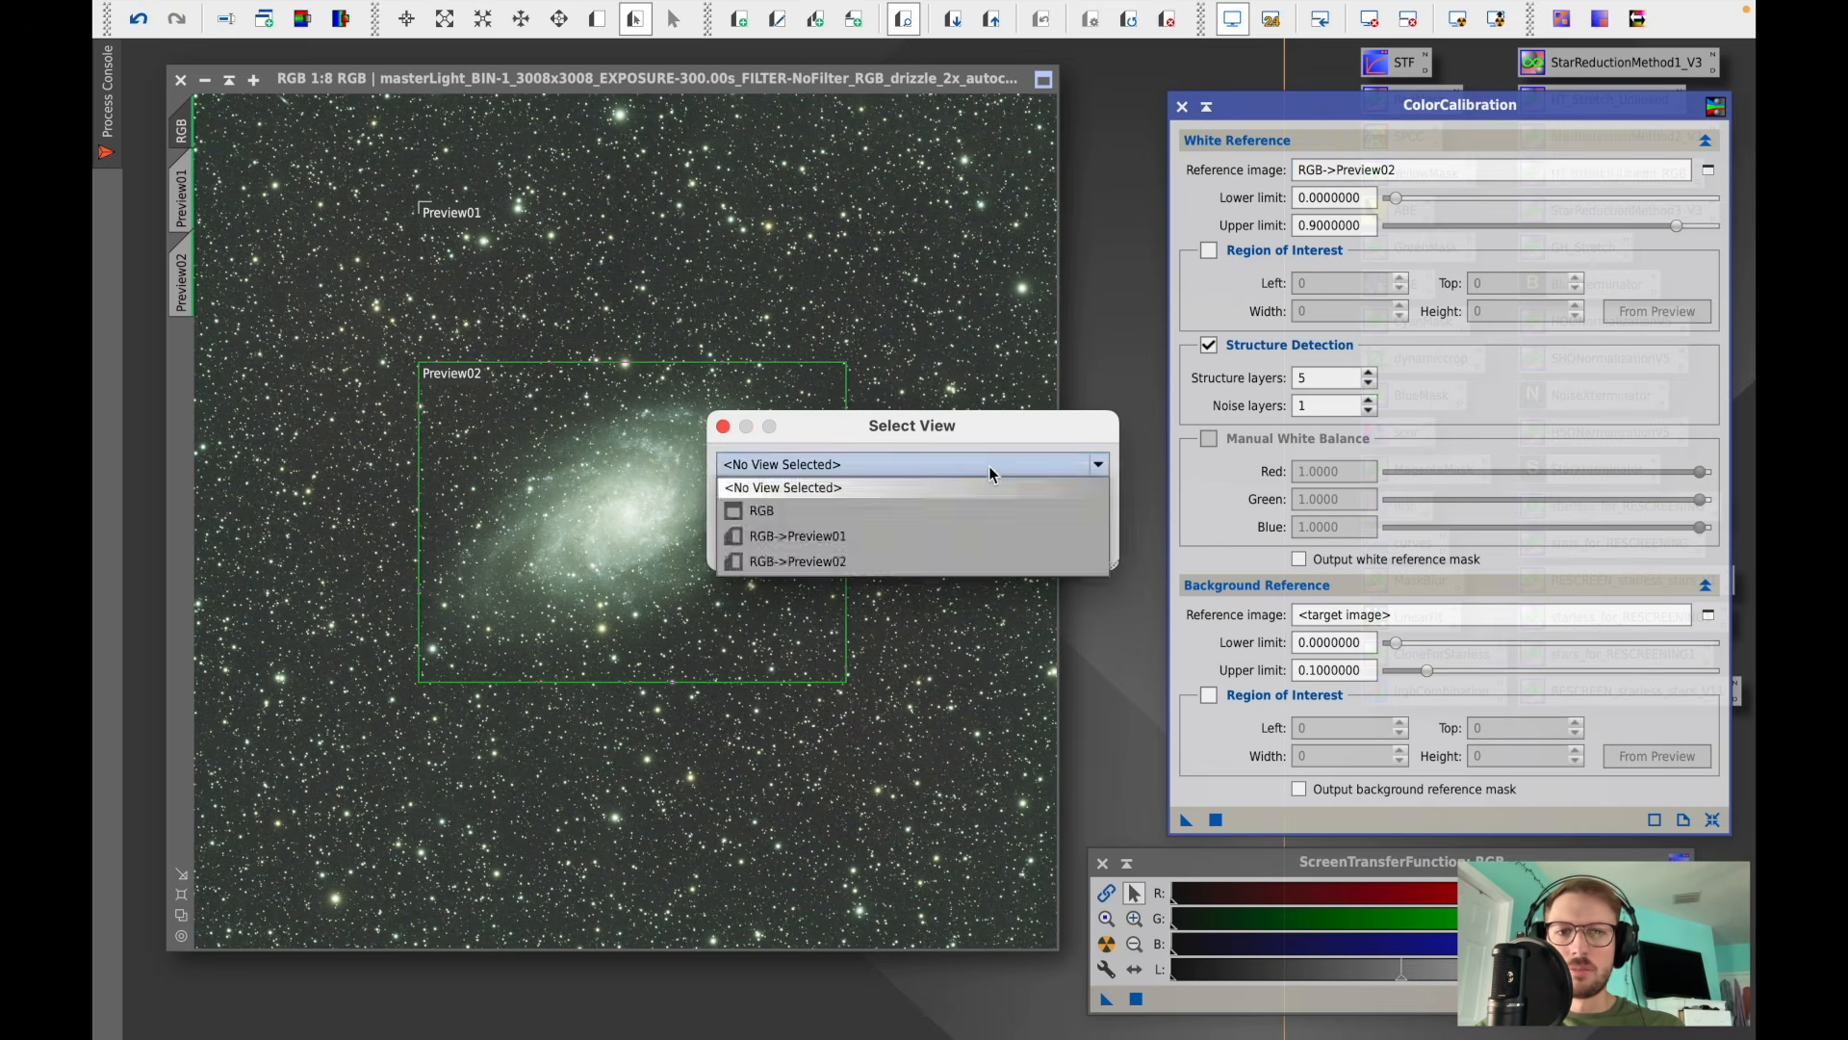
left_click(849, 538)
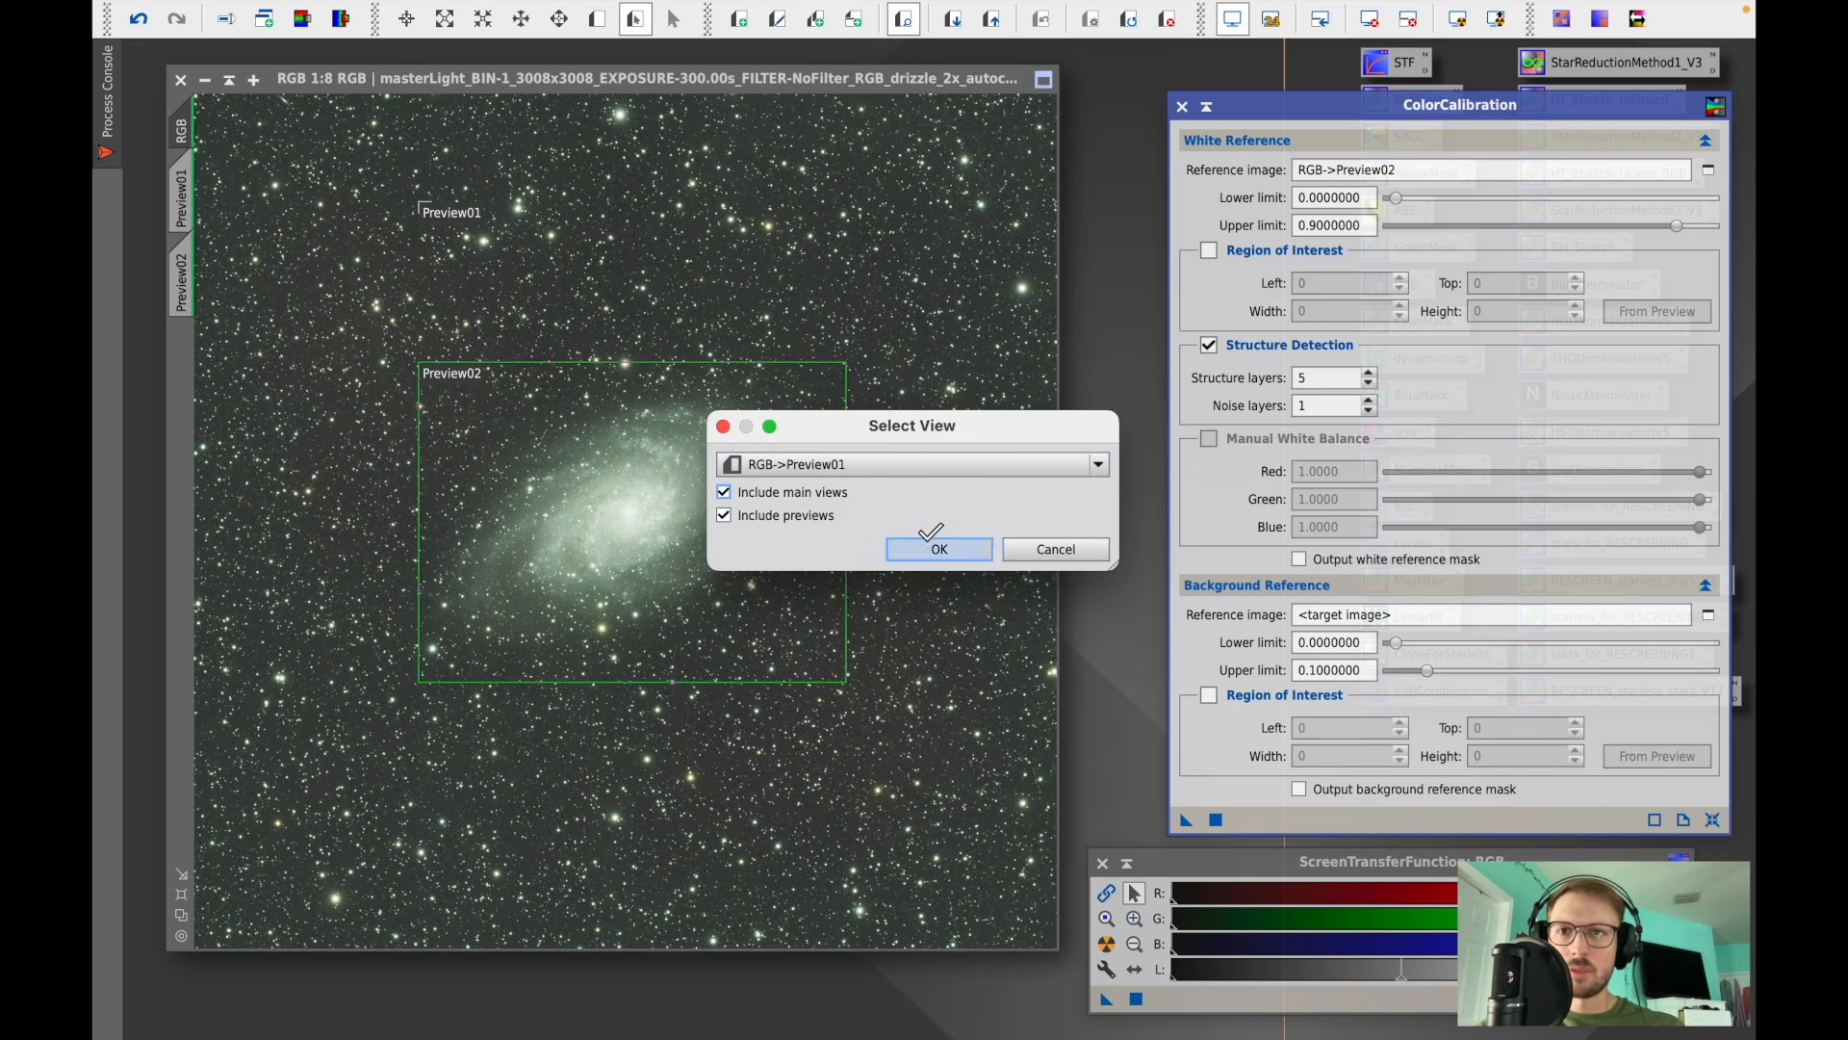
left_click(932, 547)
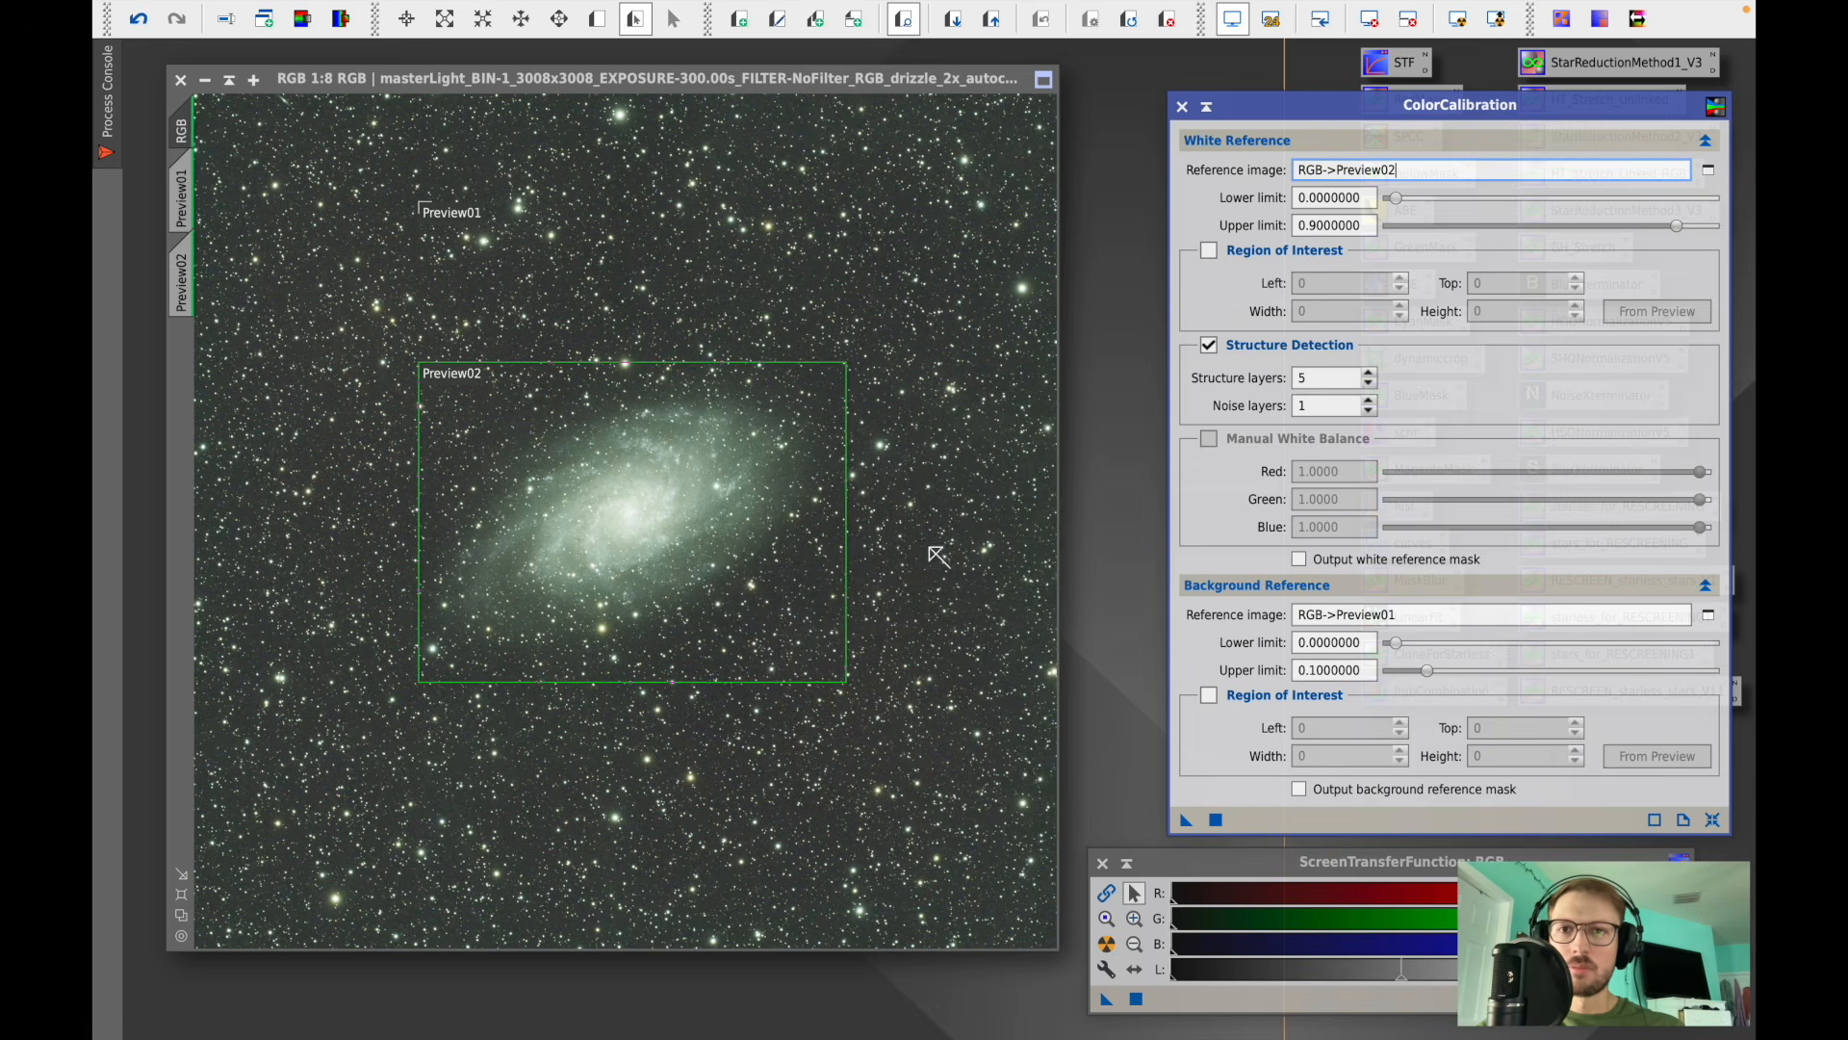
left_click(1216, 820)
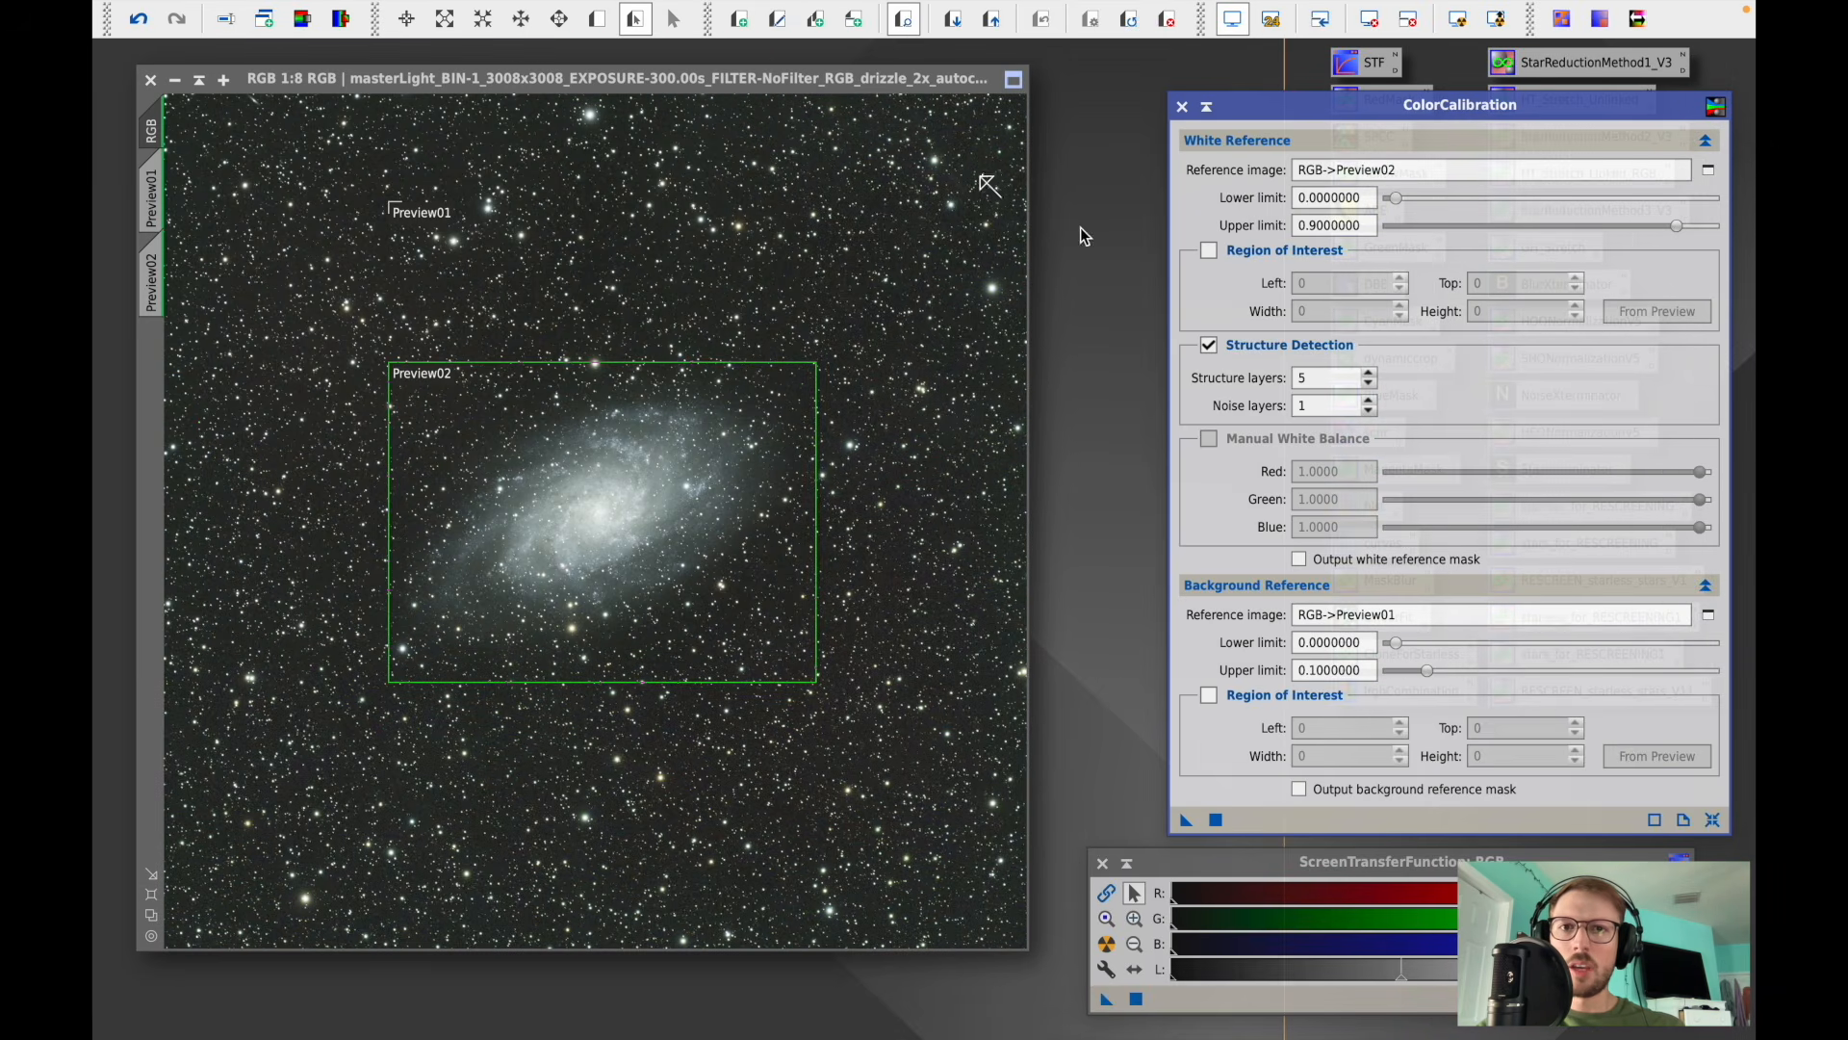
left_click(1182, 106)
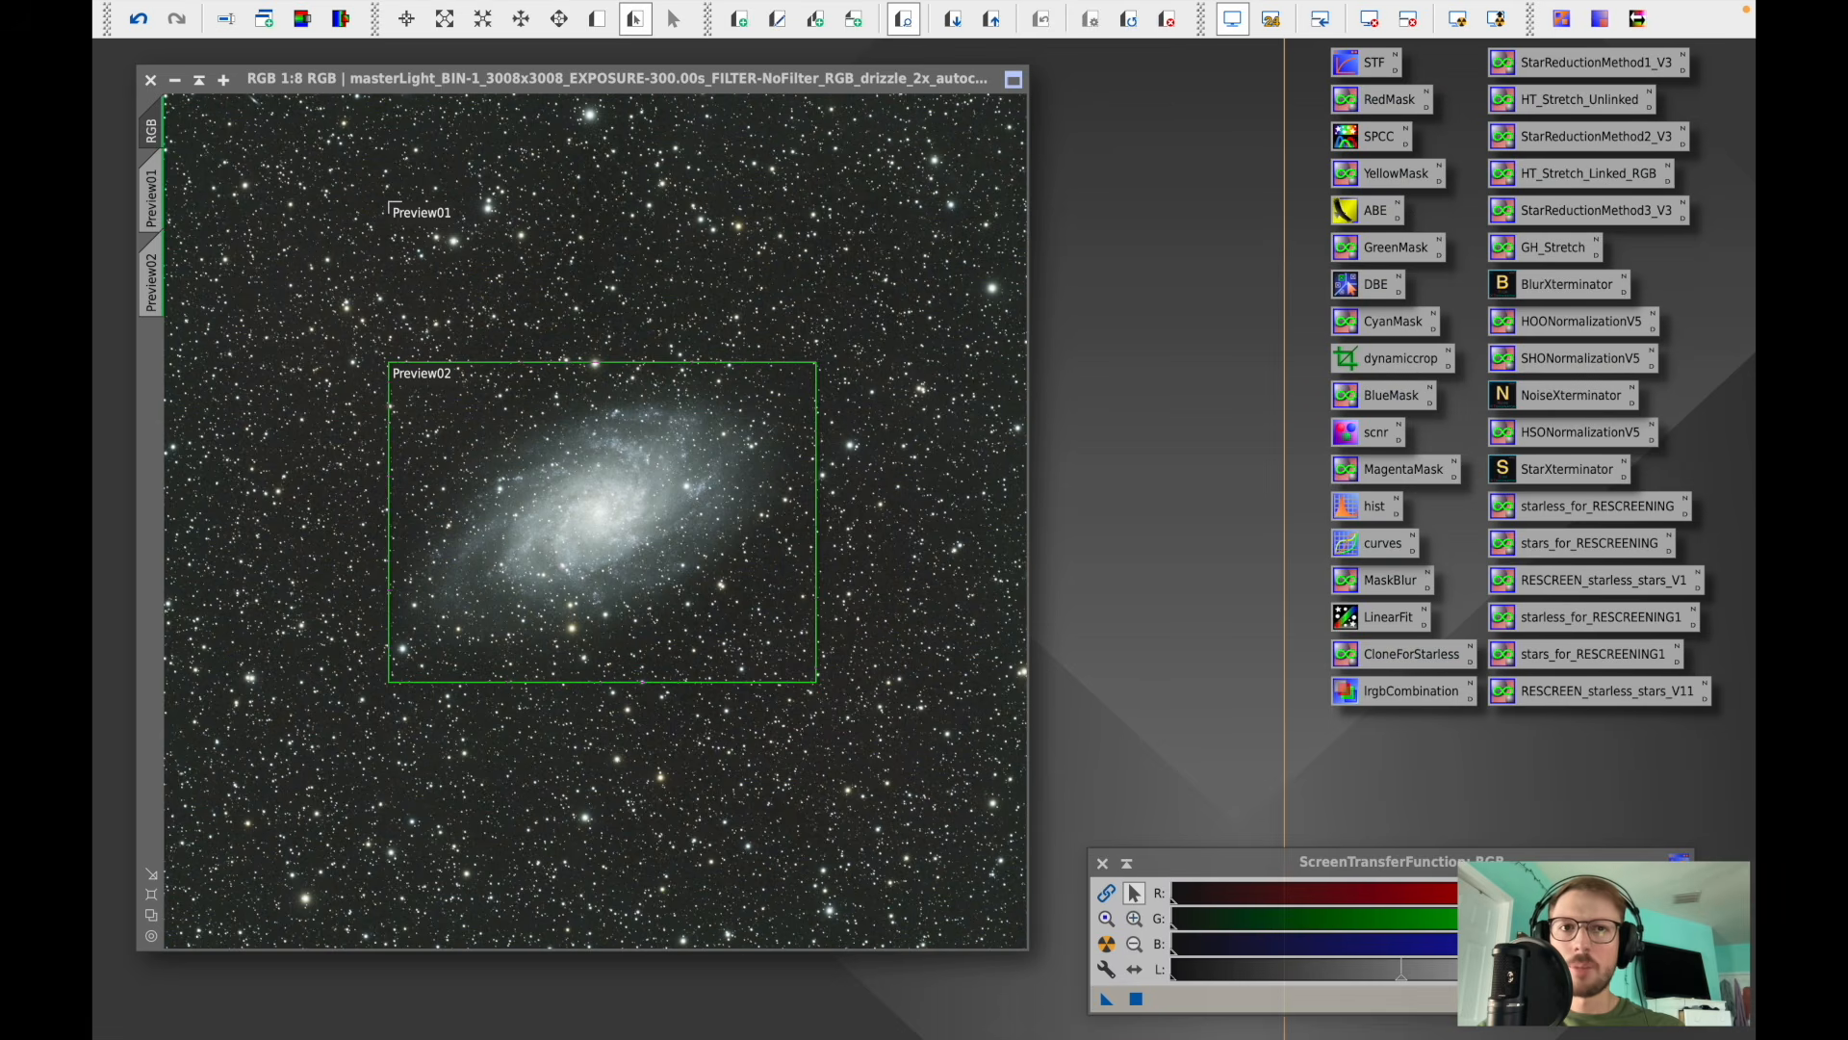
- Delete both previews from the image
right_click(156, 200)
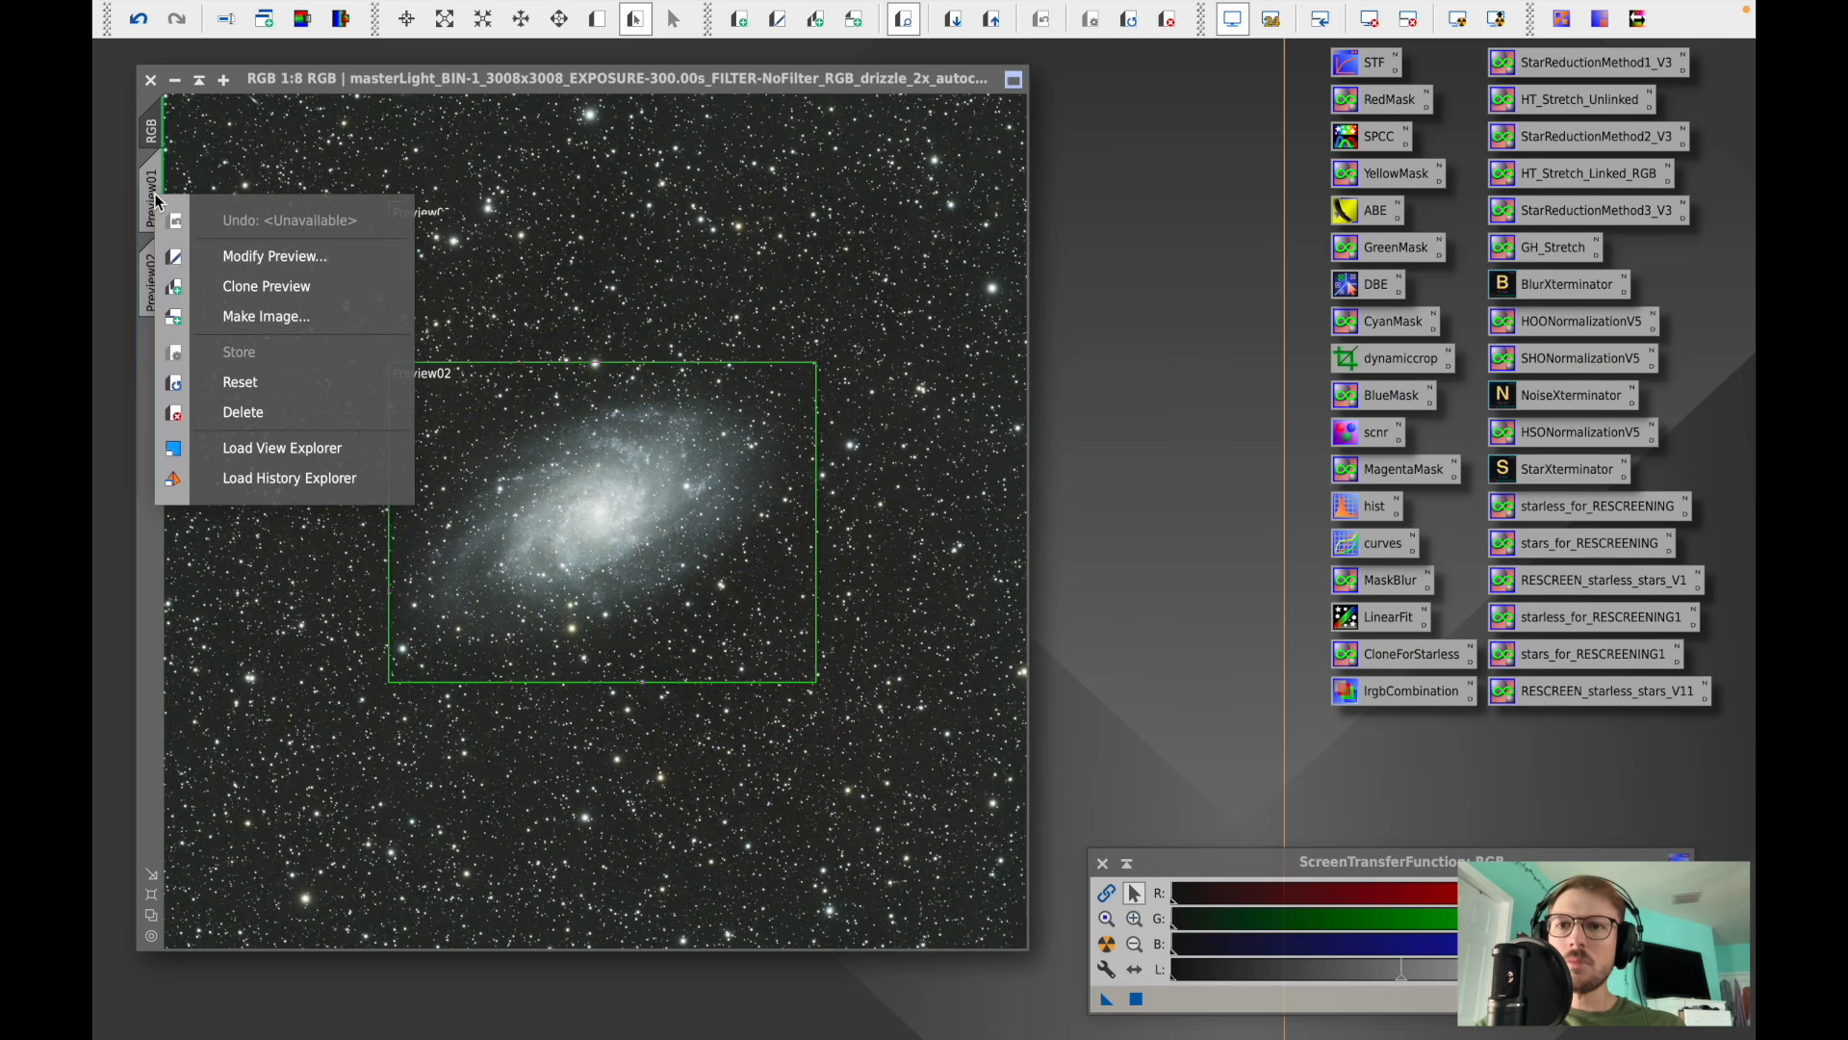
left_click(242, 411)
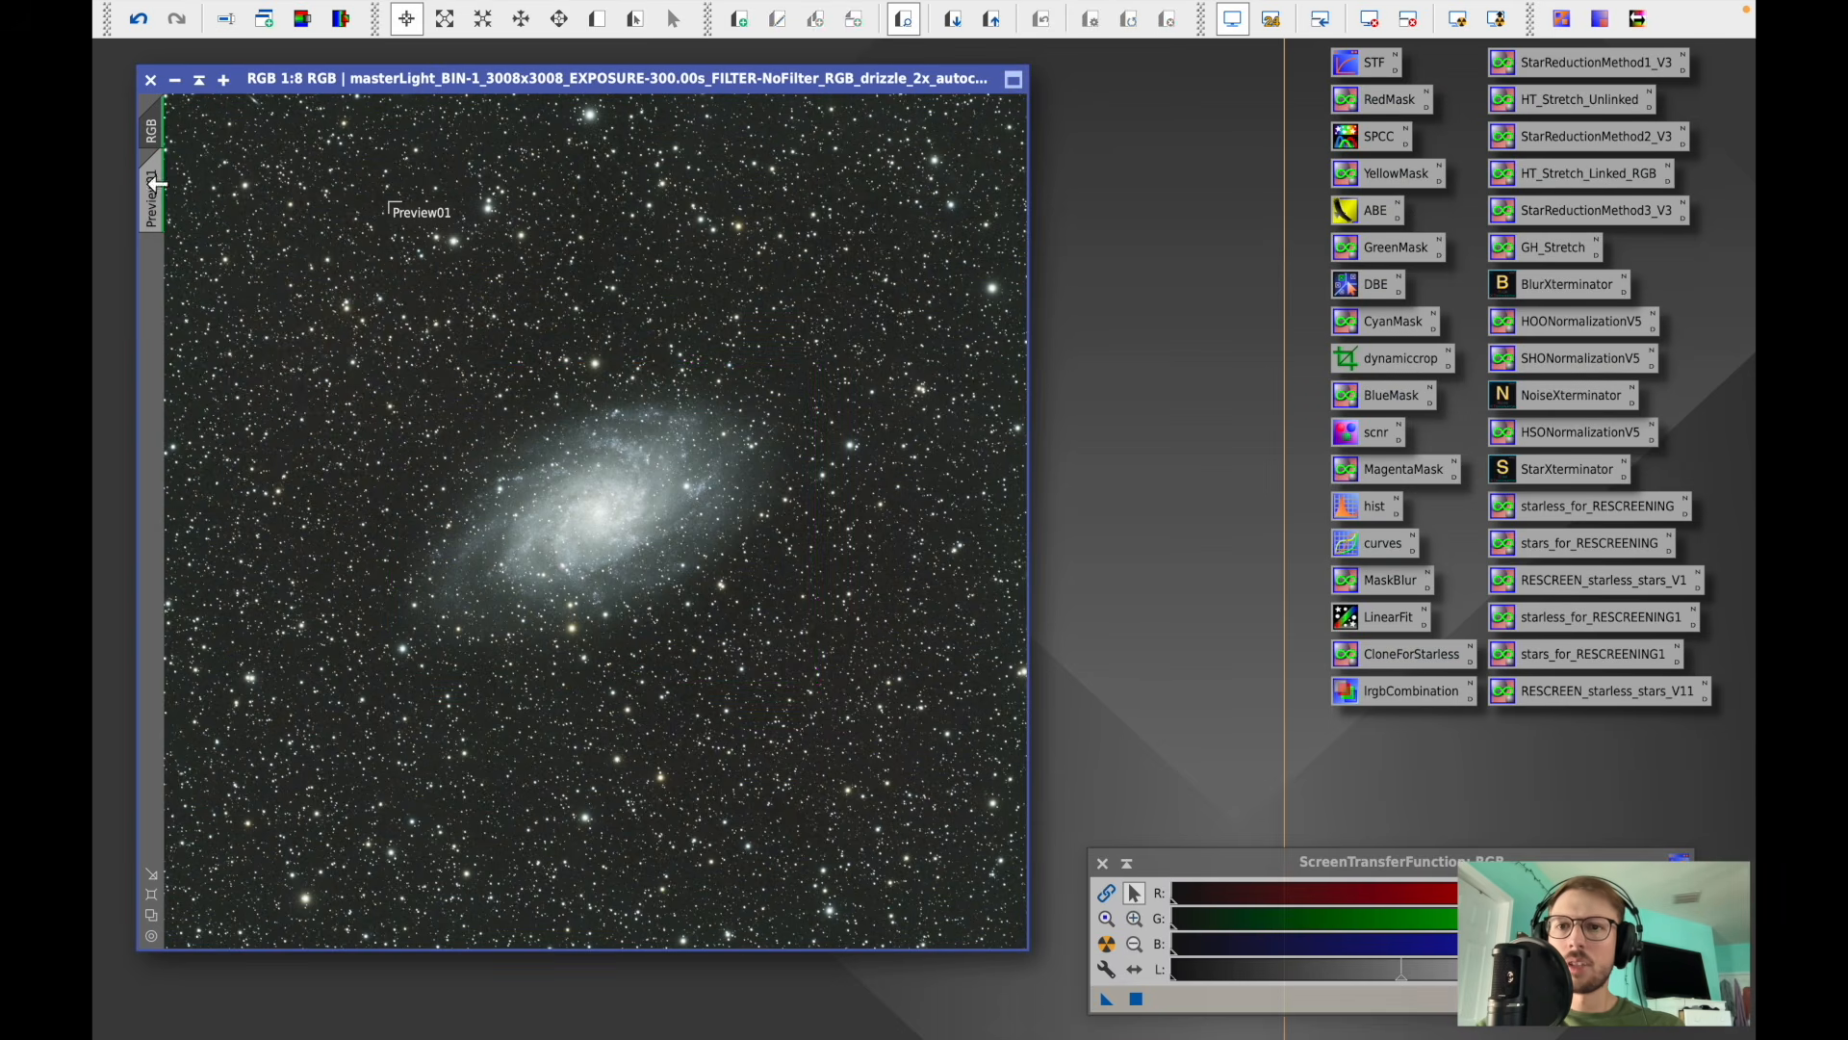
left_click(154, 183)
right_click(154, 185)
left_click(253, 408)
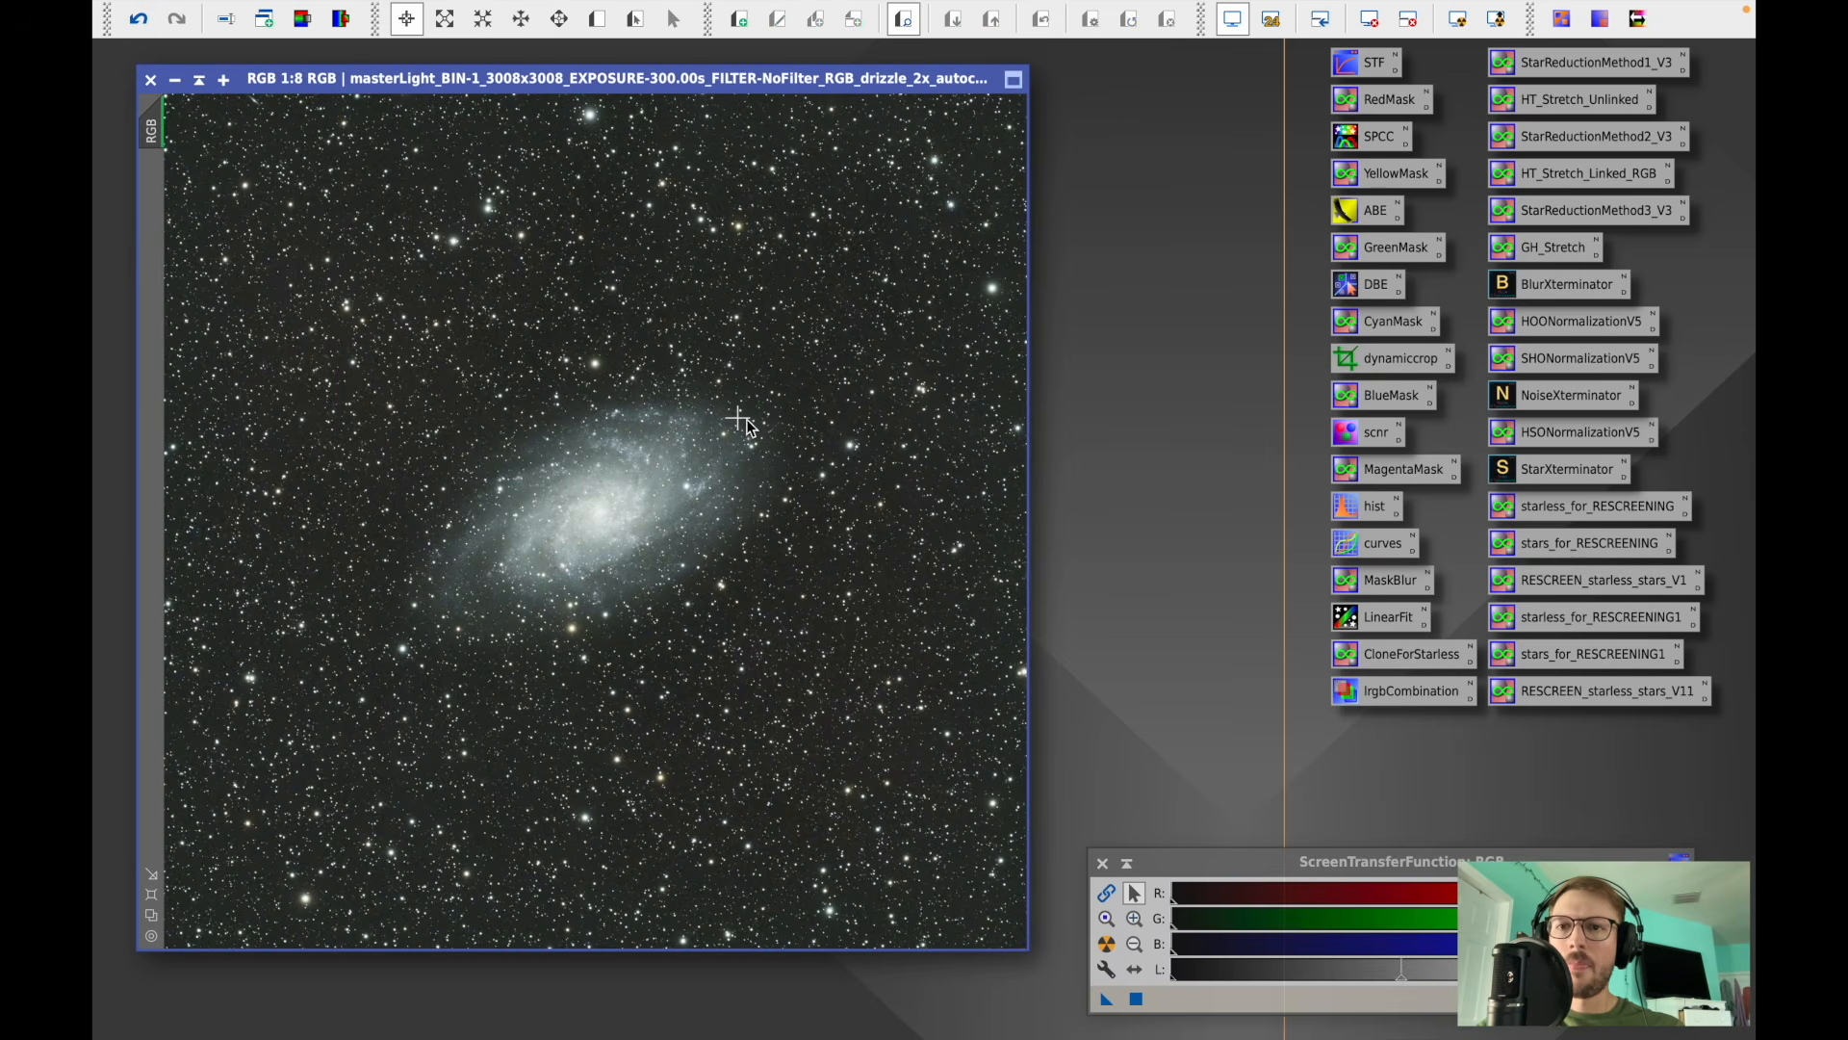
- Apply SCNR removing Green with Average Neutral protection at amount 0.50, then close the tool
scroll(847, 425, "up", 5)
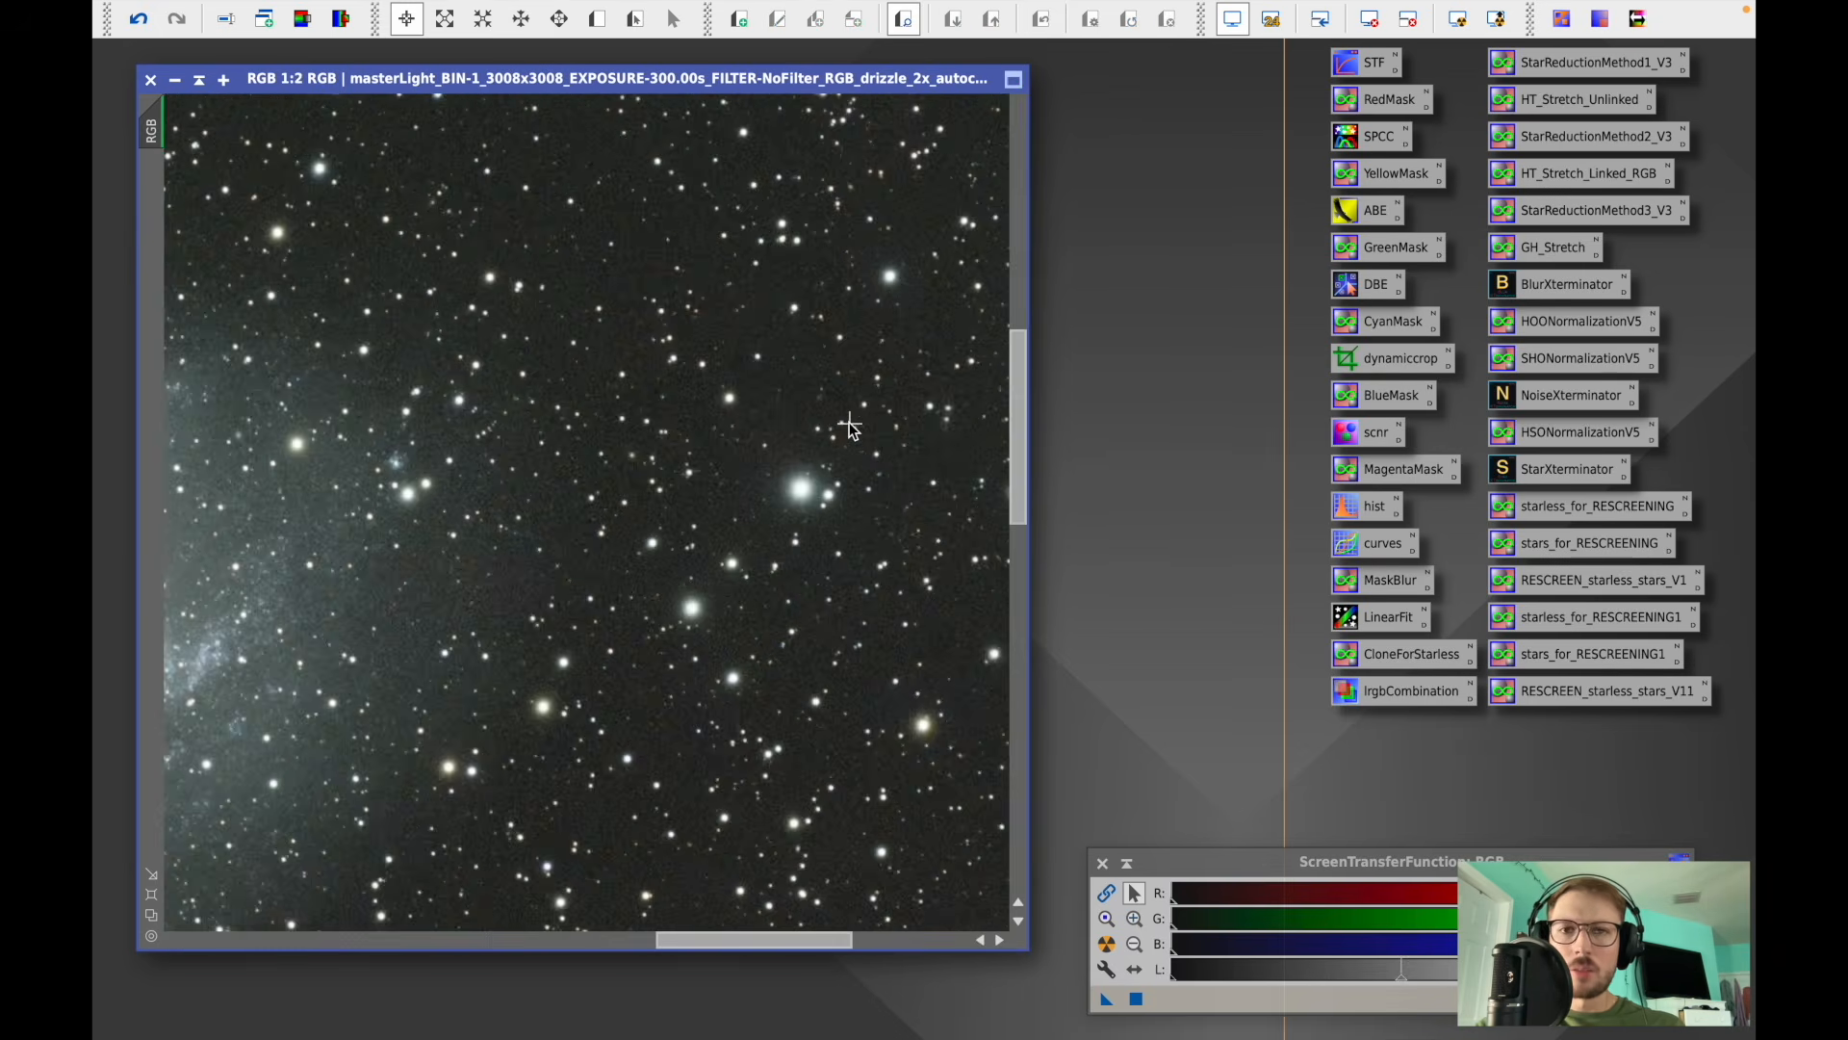
scroll(849, 426, "down", 5)
scroll(849, 426, "down", 1)
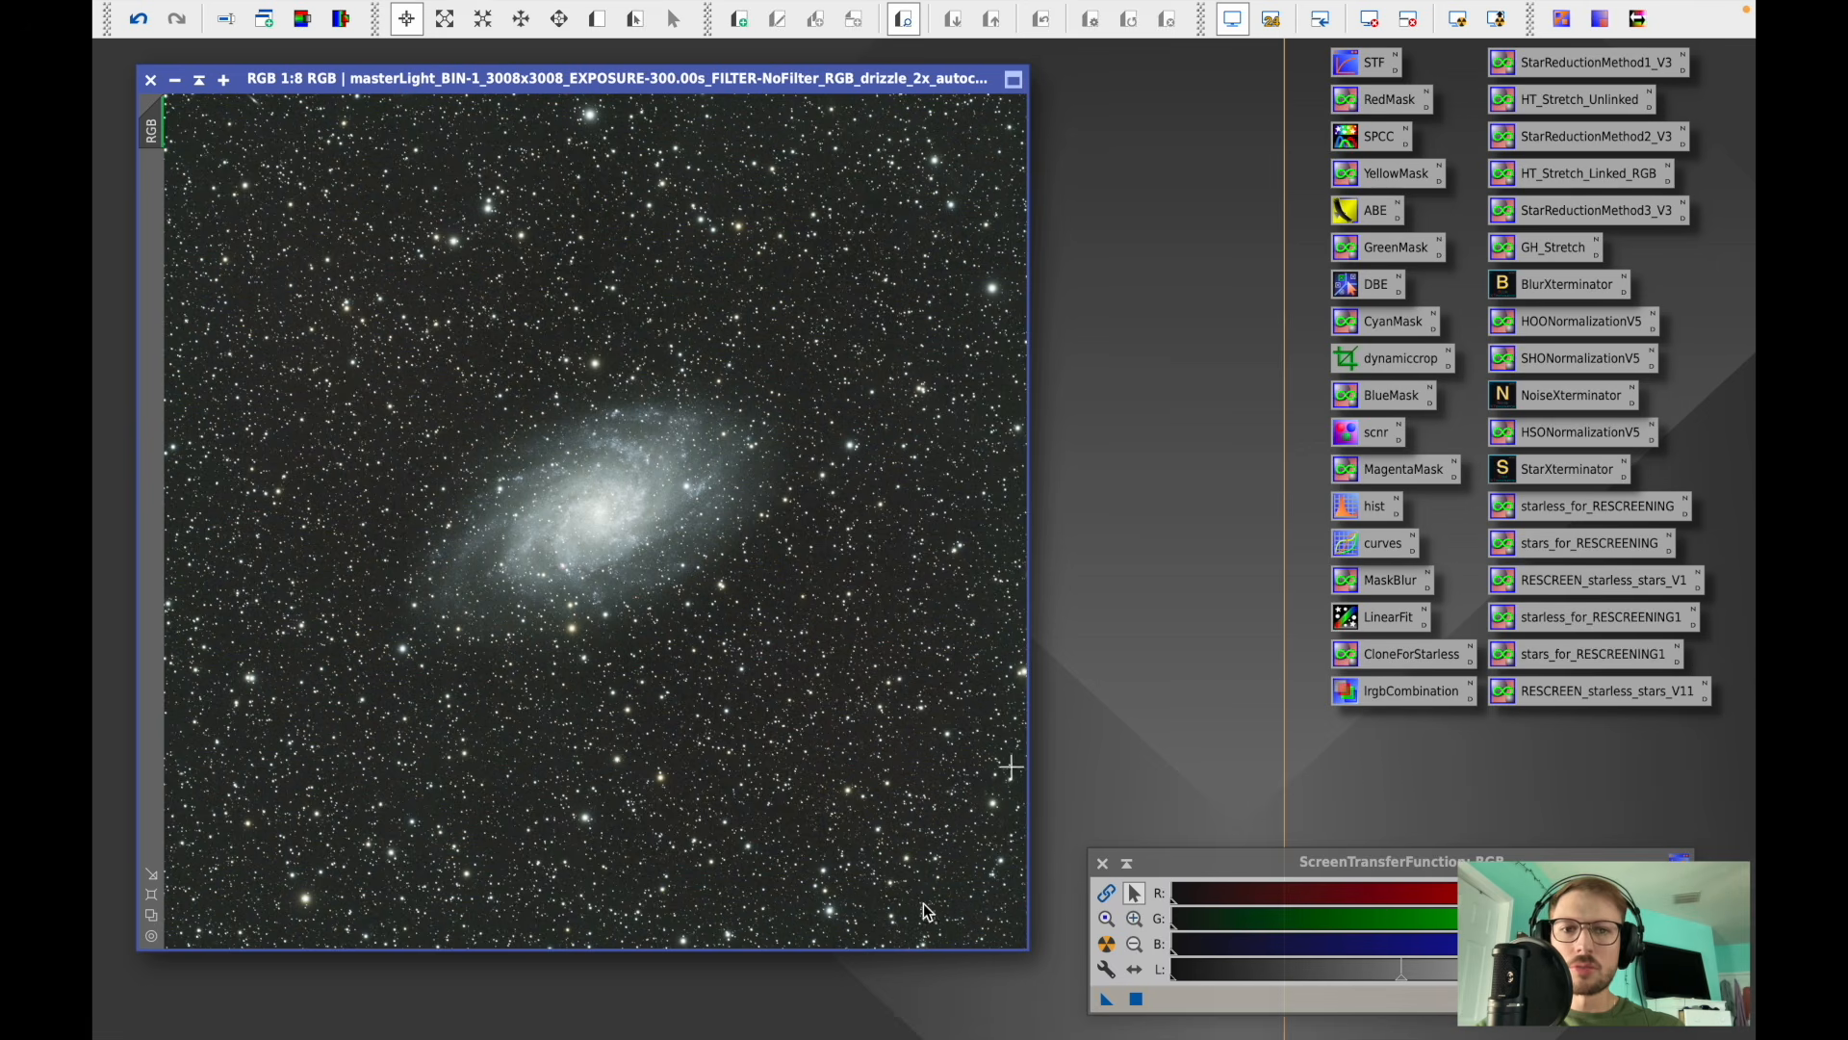
double_click(1377, 436)
left_click_drag(1543, 383, 1466, 383)
left_click(1243, 439)
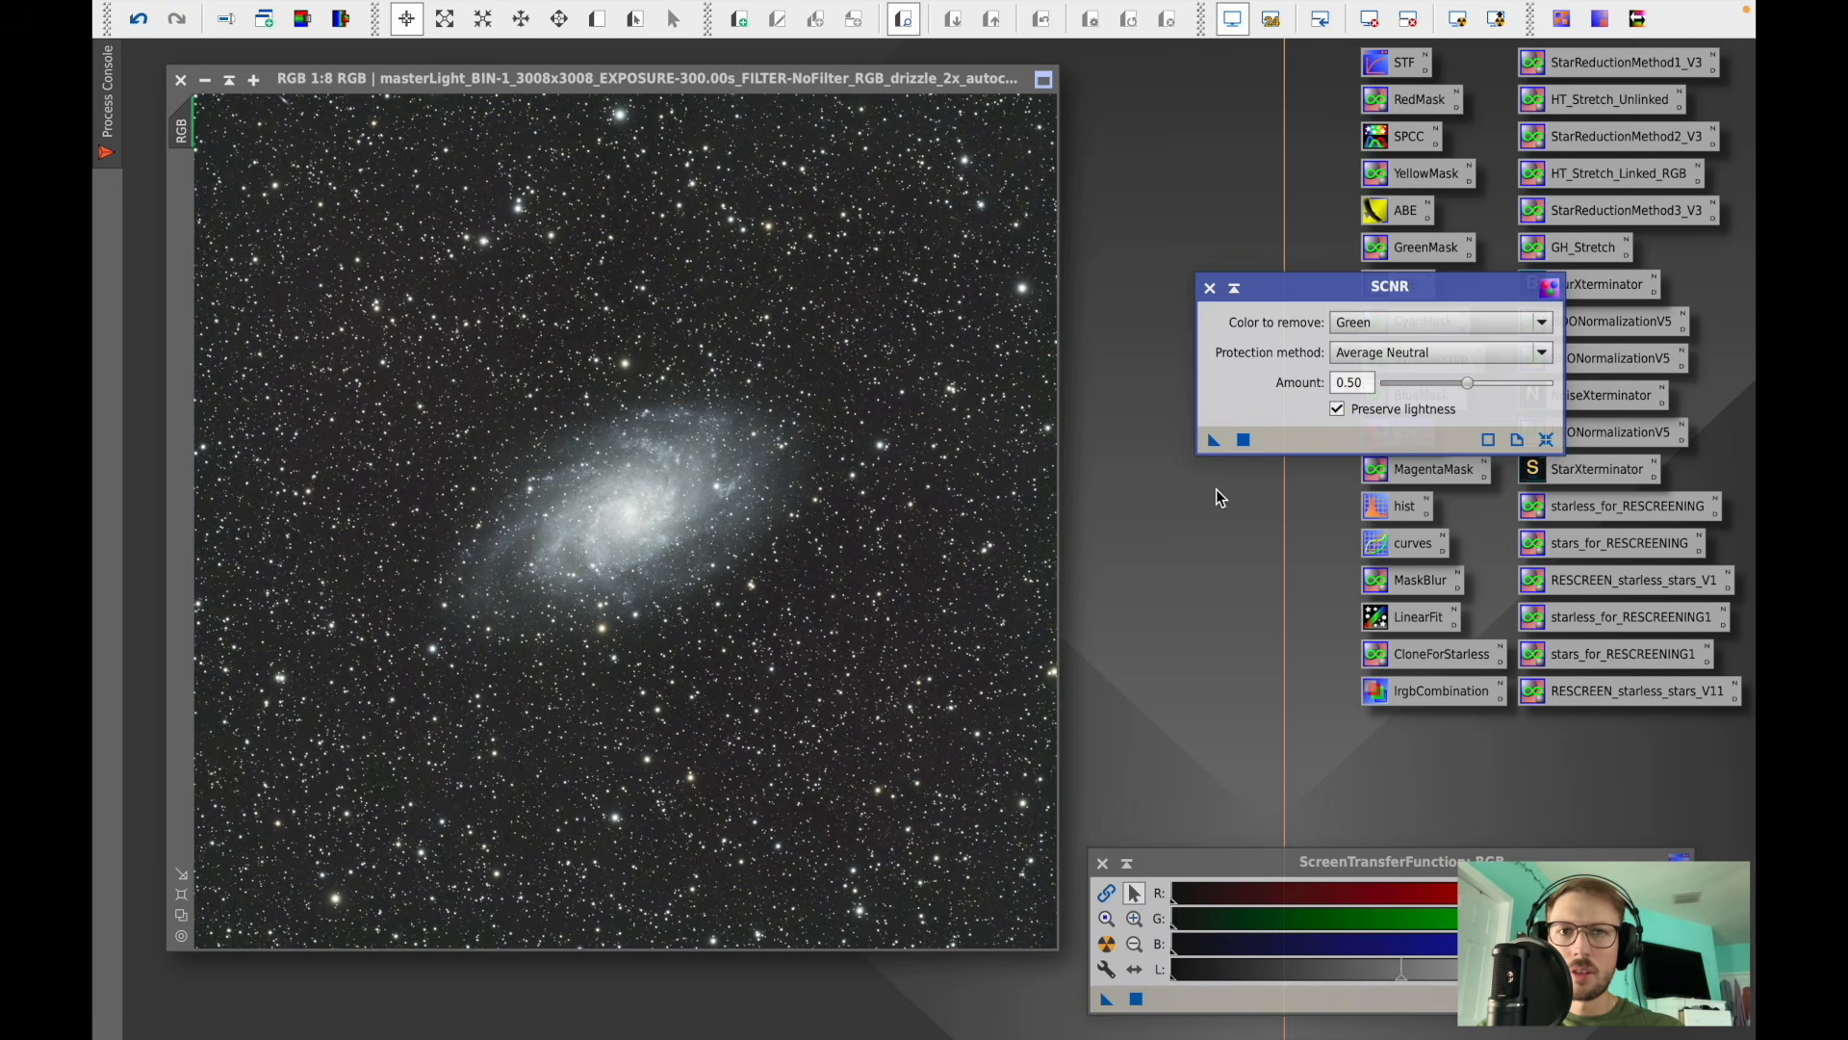
left_click(1212, 292)
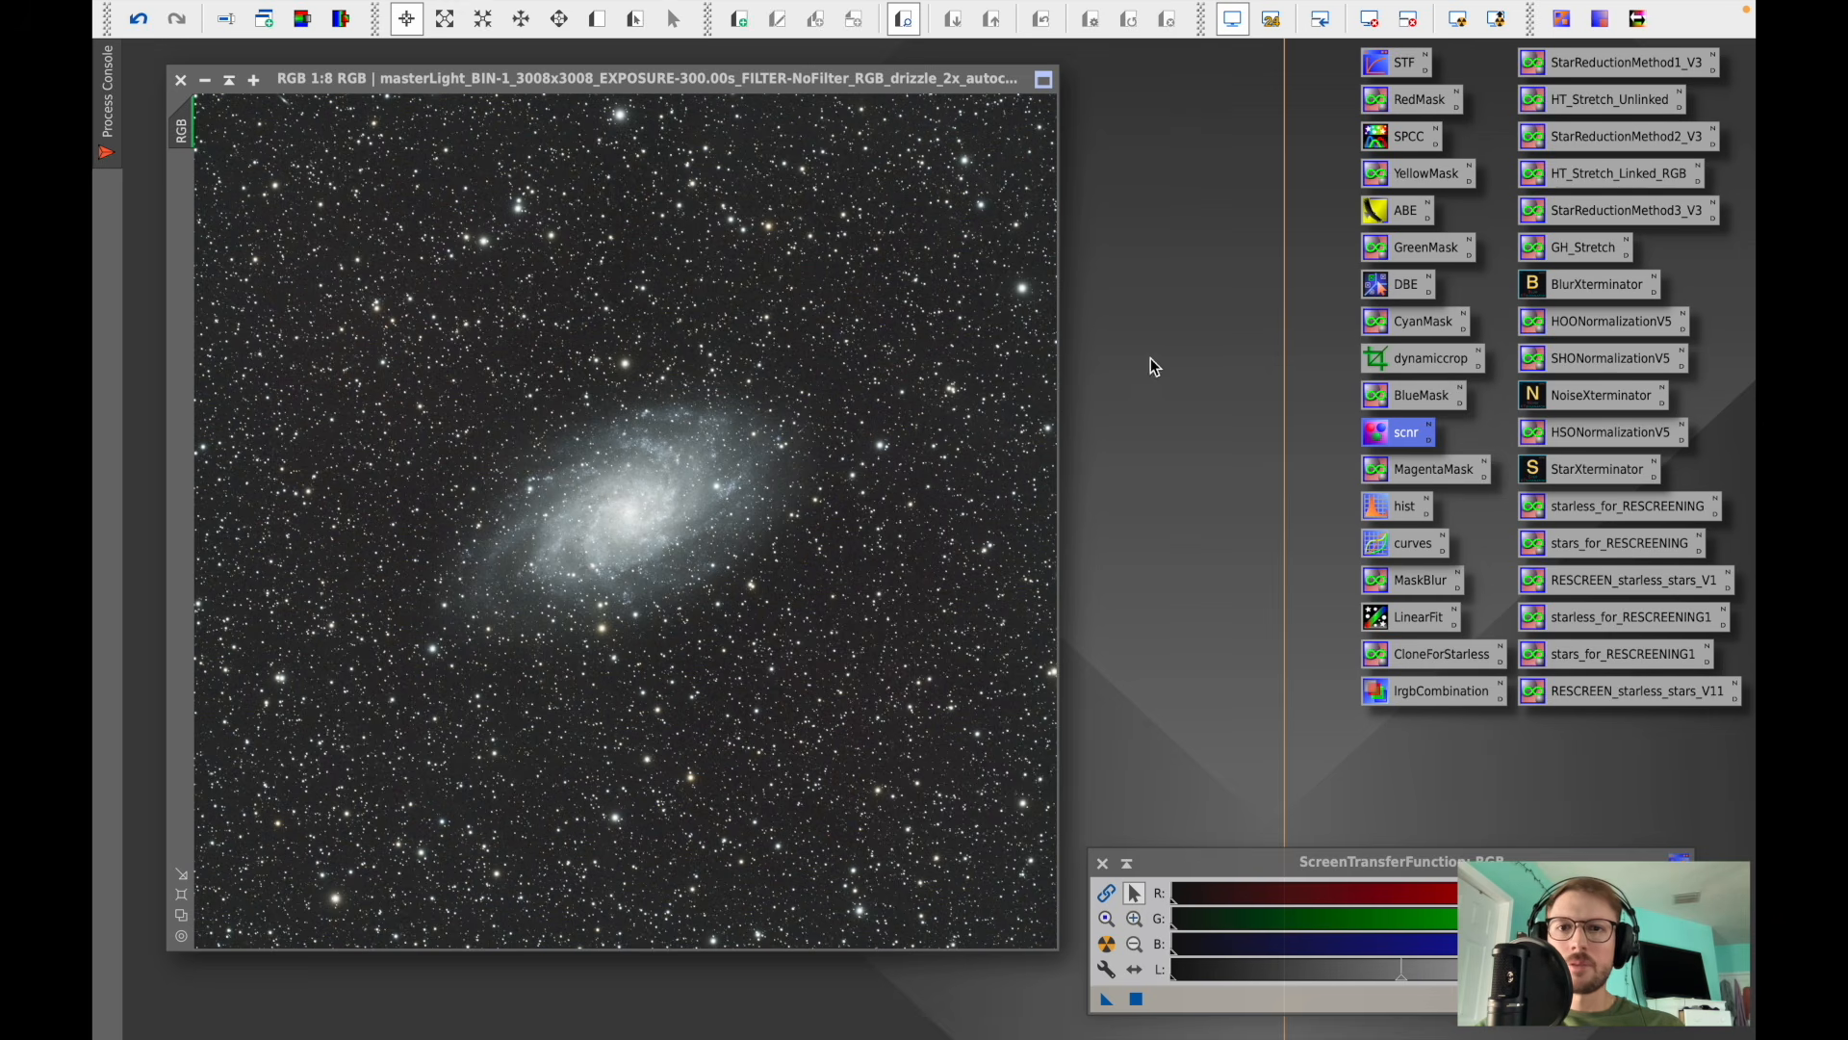
- Apply BlurXTerminator with Sharpen Stars 0.25, Adjust Star Halos 0.00 and Sharpen Nonstellar 0.90 with automatic PSF, then close it
double_click(1582, 284)
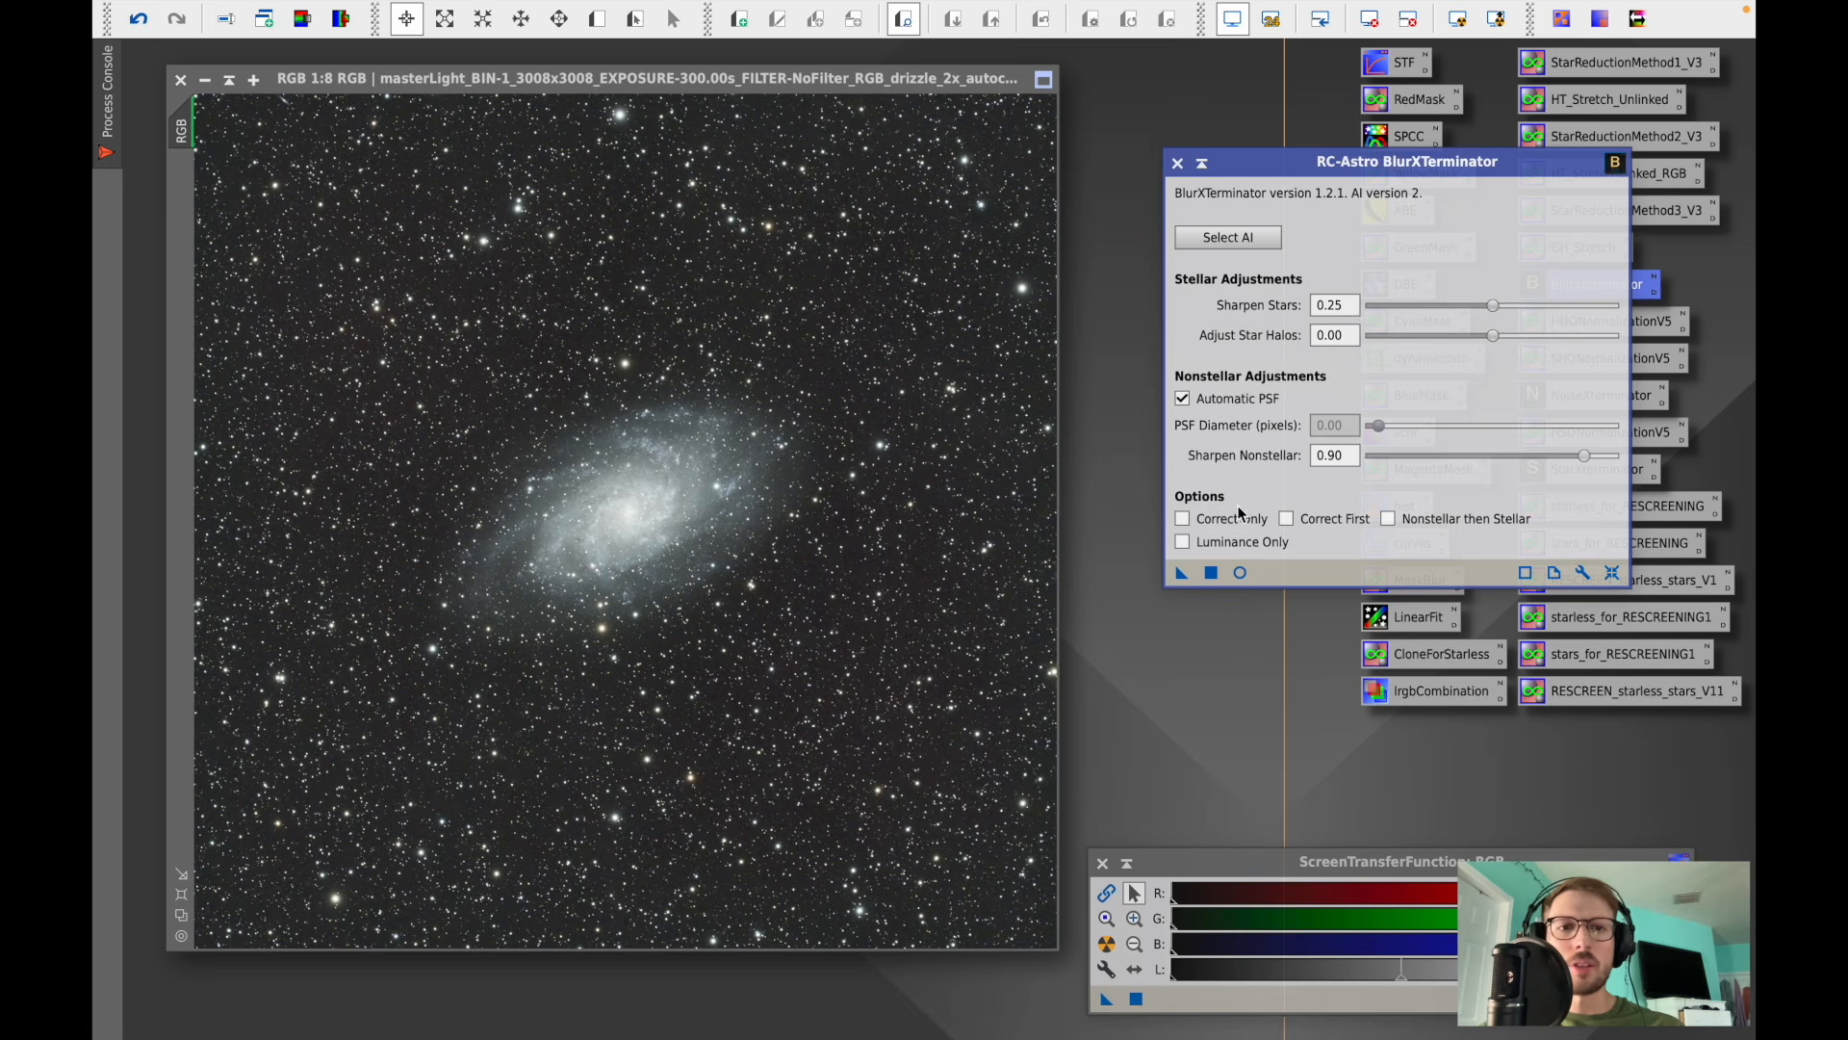
left_click(1210, 574)
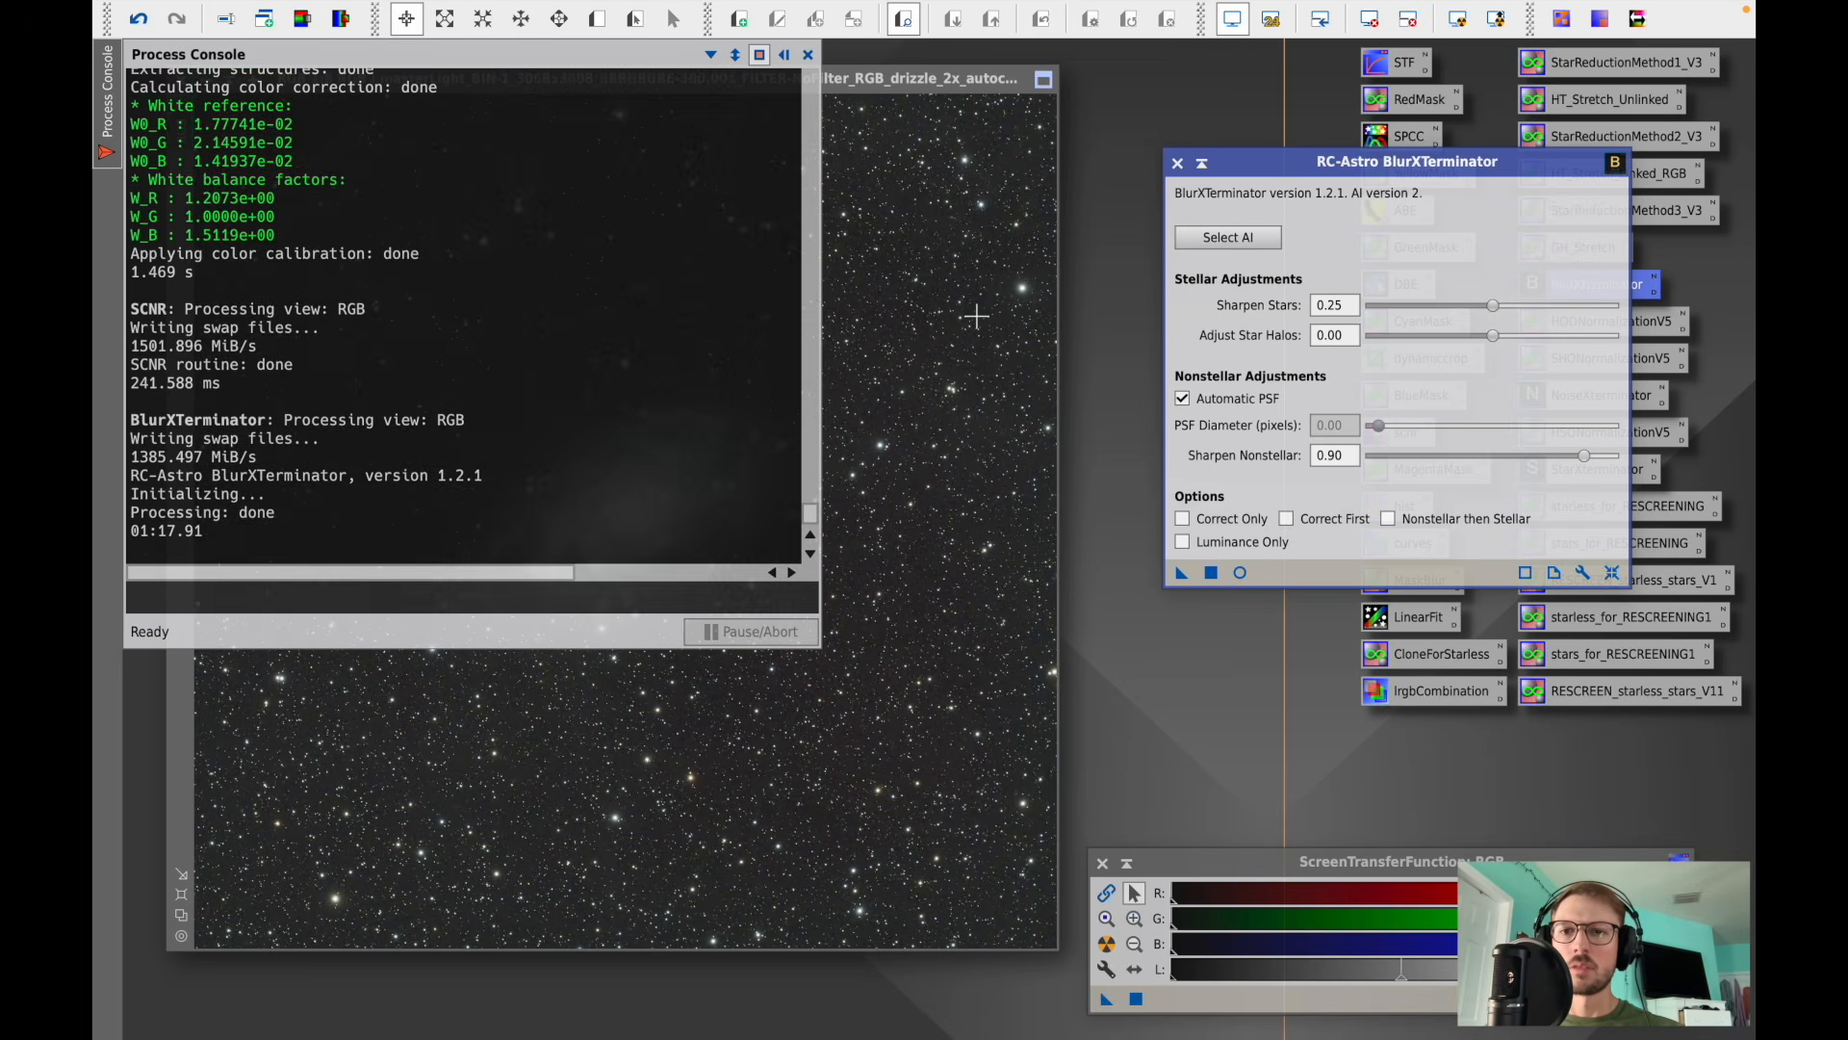
left_click(1176, 162)
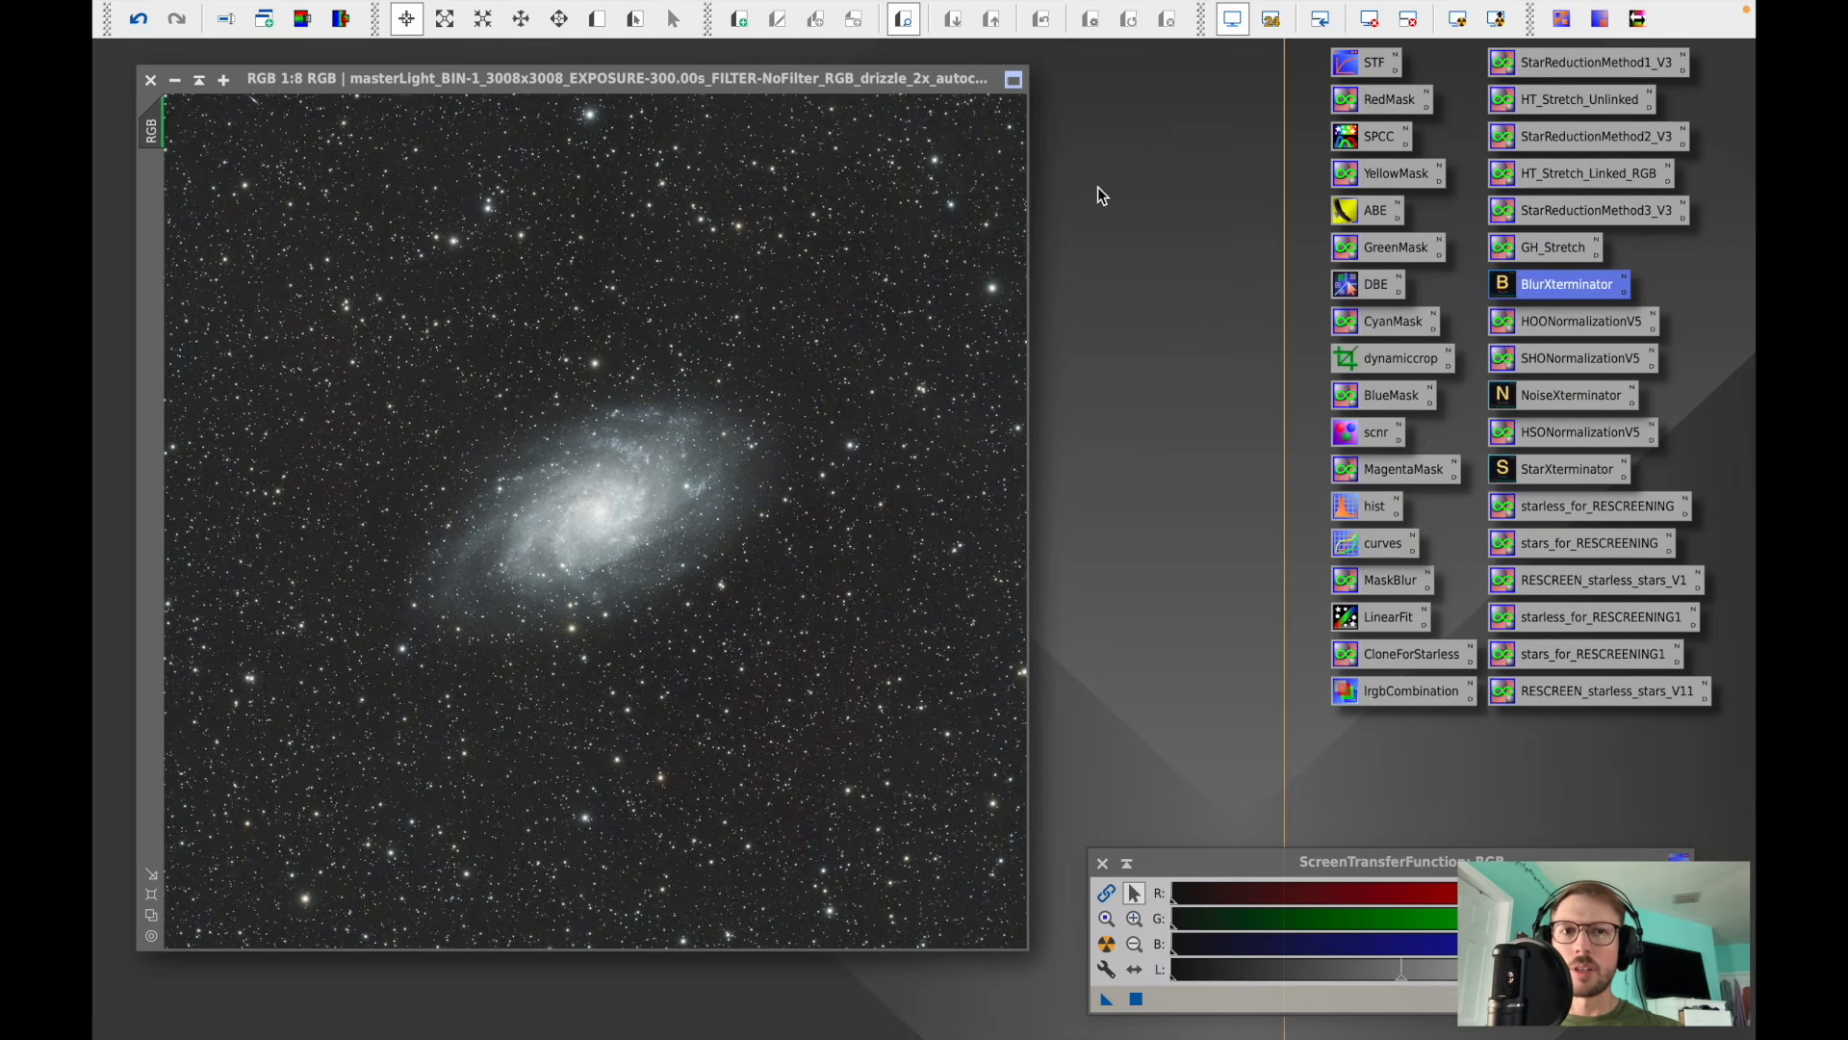
- Compare the image before and after deconvolution by toggling undo and redo on zoomed-in star fields
left_click(139, 19)
left_click(176, 19)
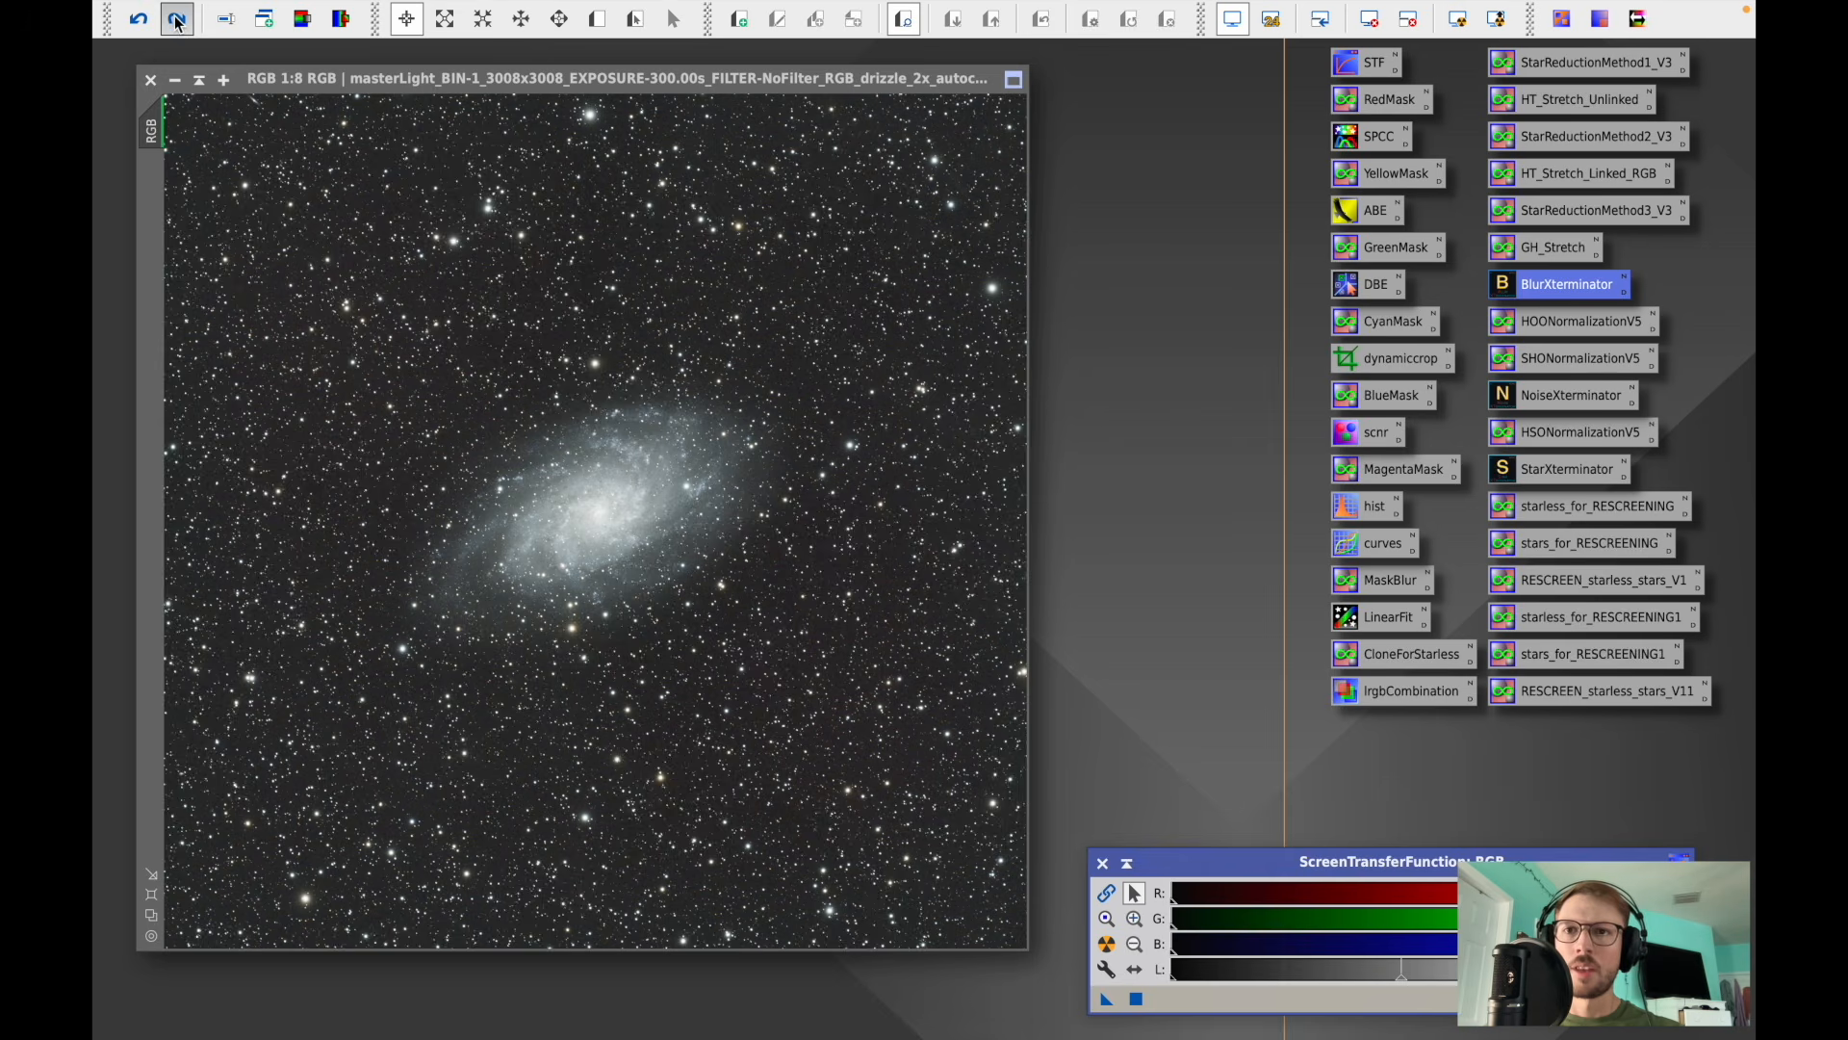
scroll(785, 402, "up", 4)
scroll(785, 401, "up", 2)
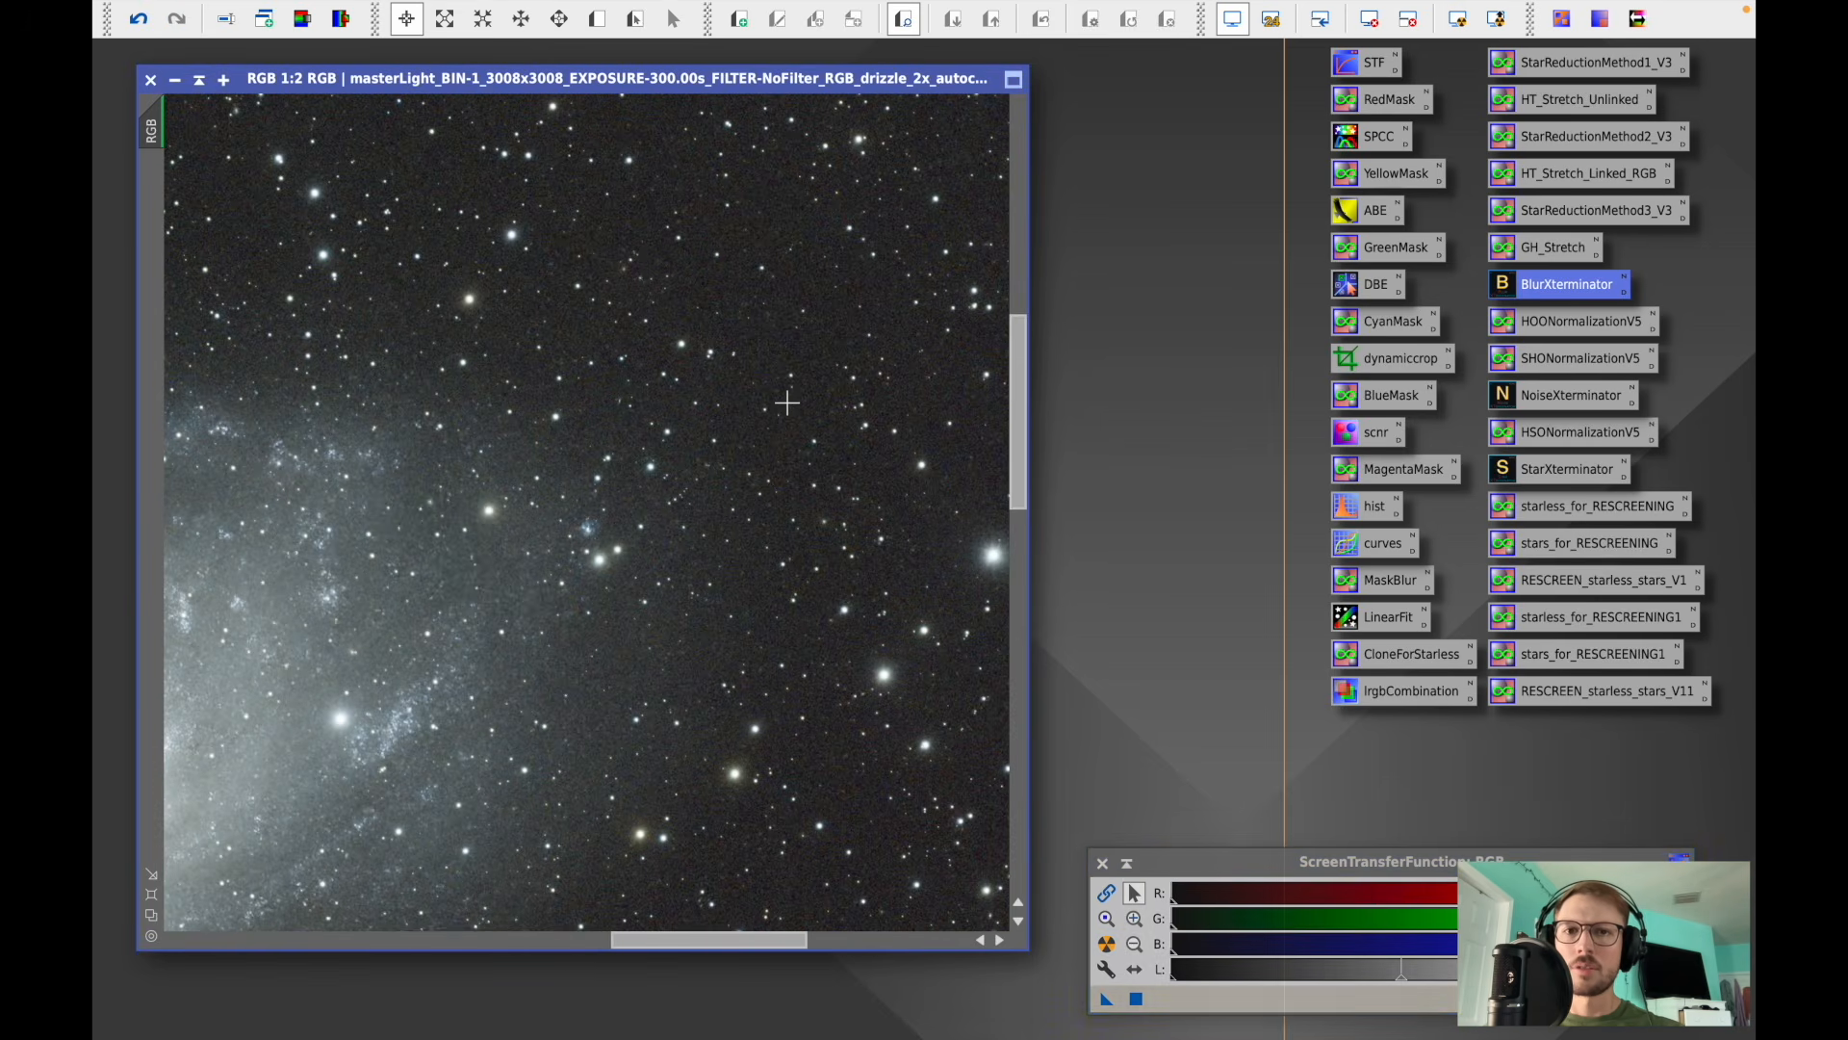
left_click_drag(1018, 438, 1017, 378)
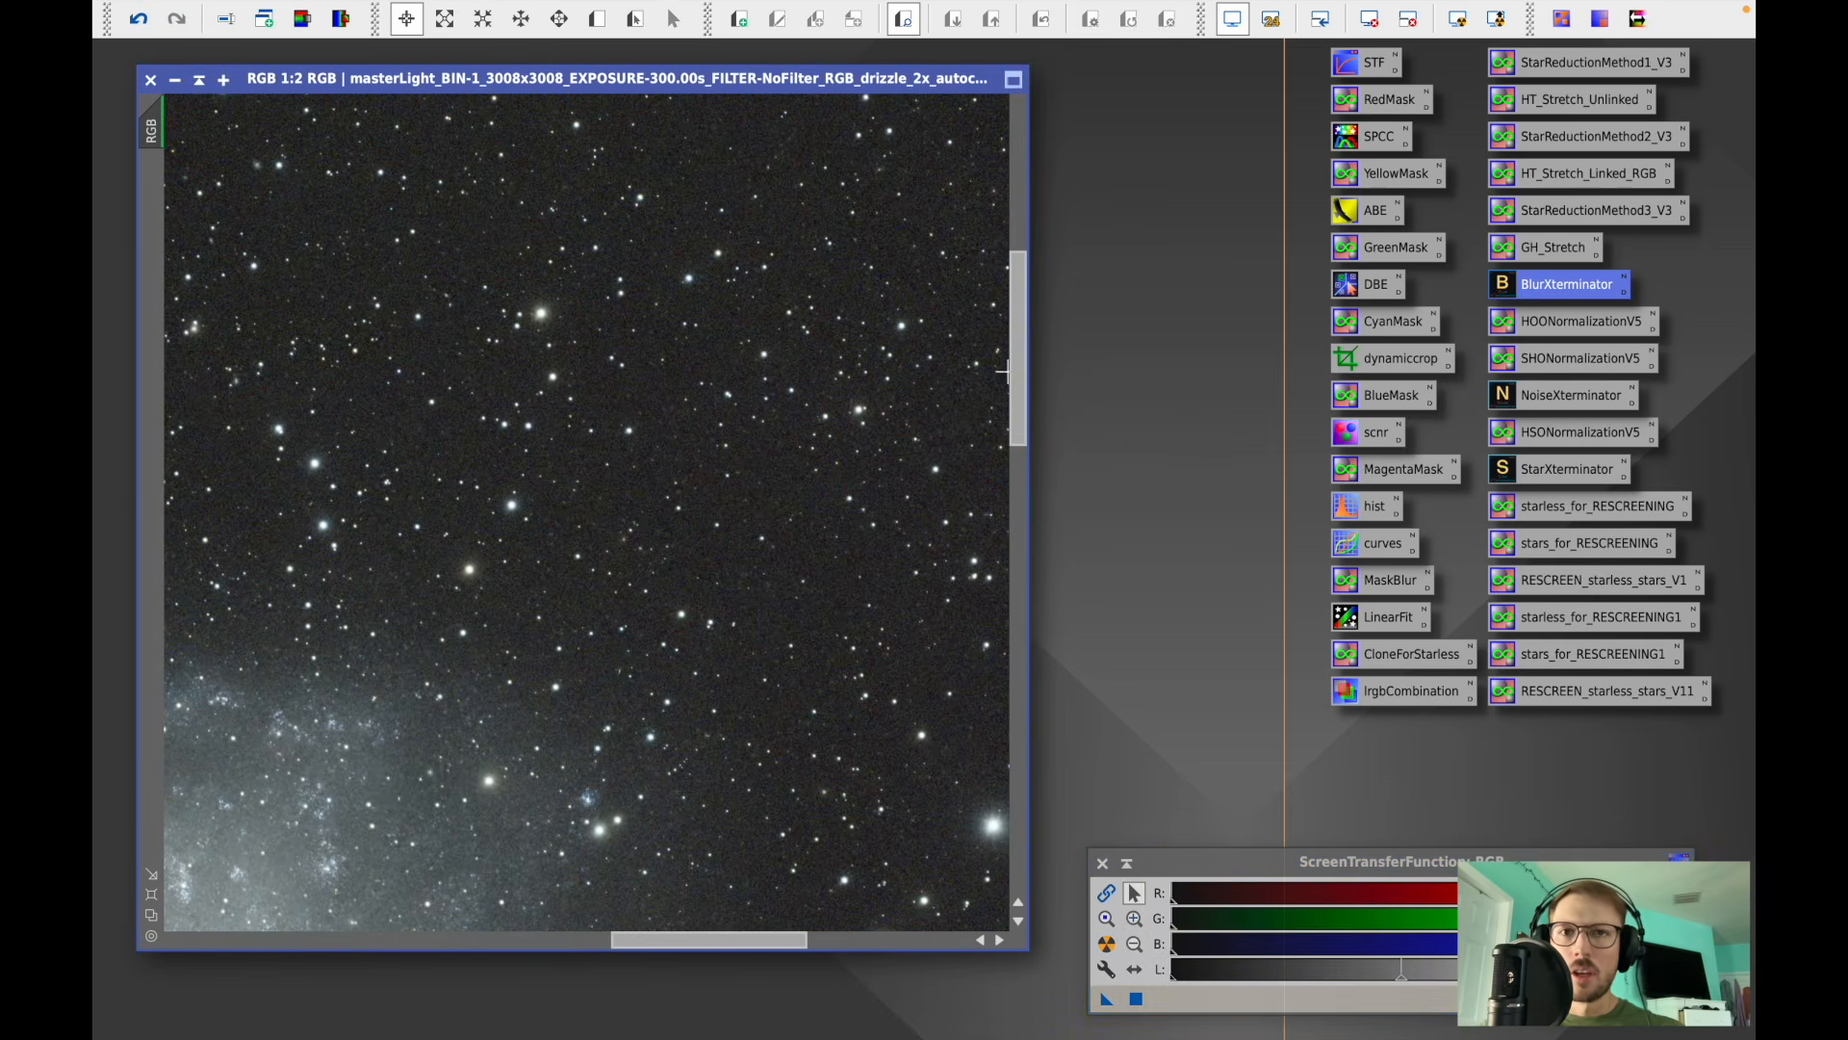
left_click(140, 21)
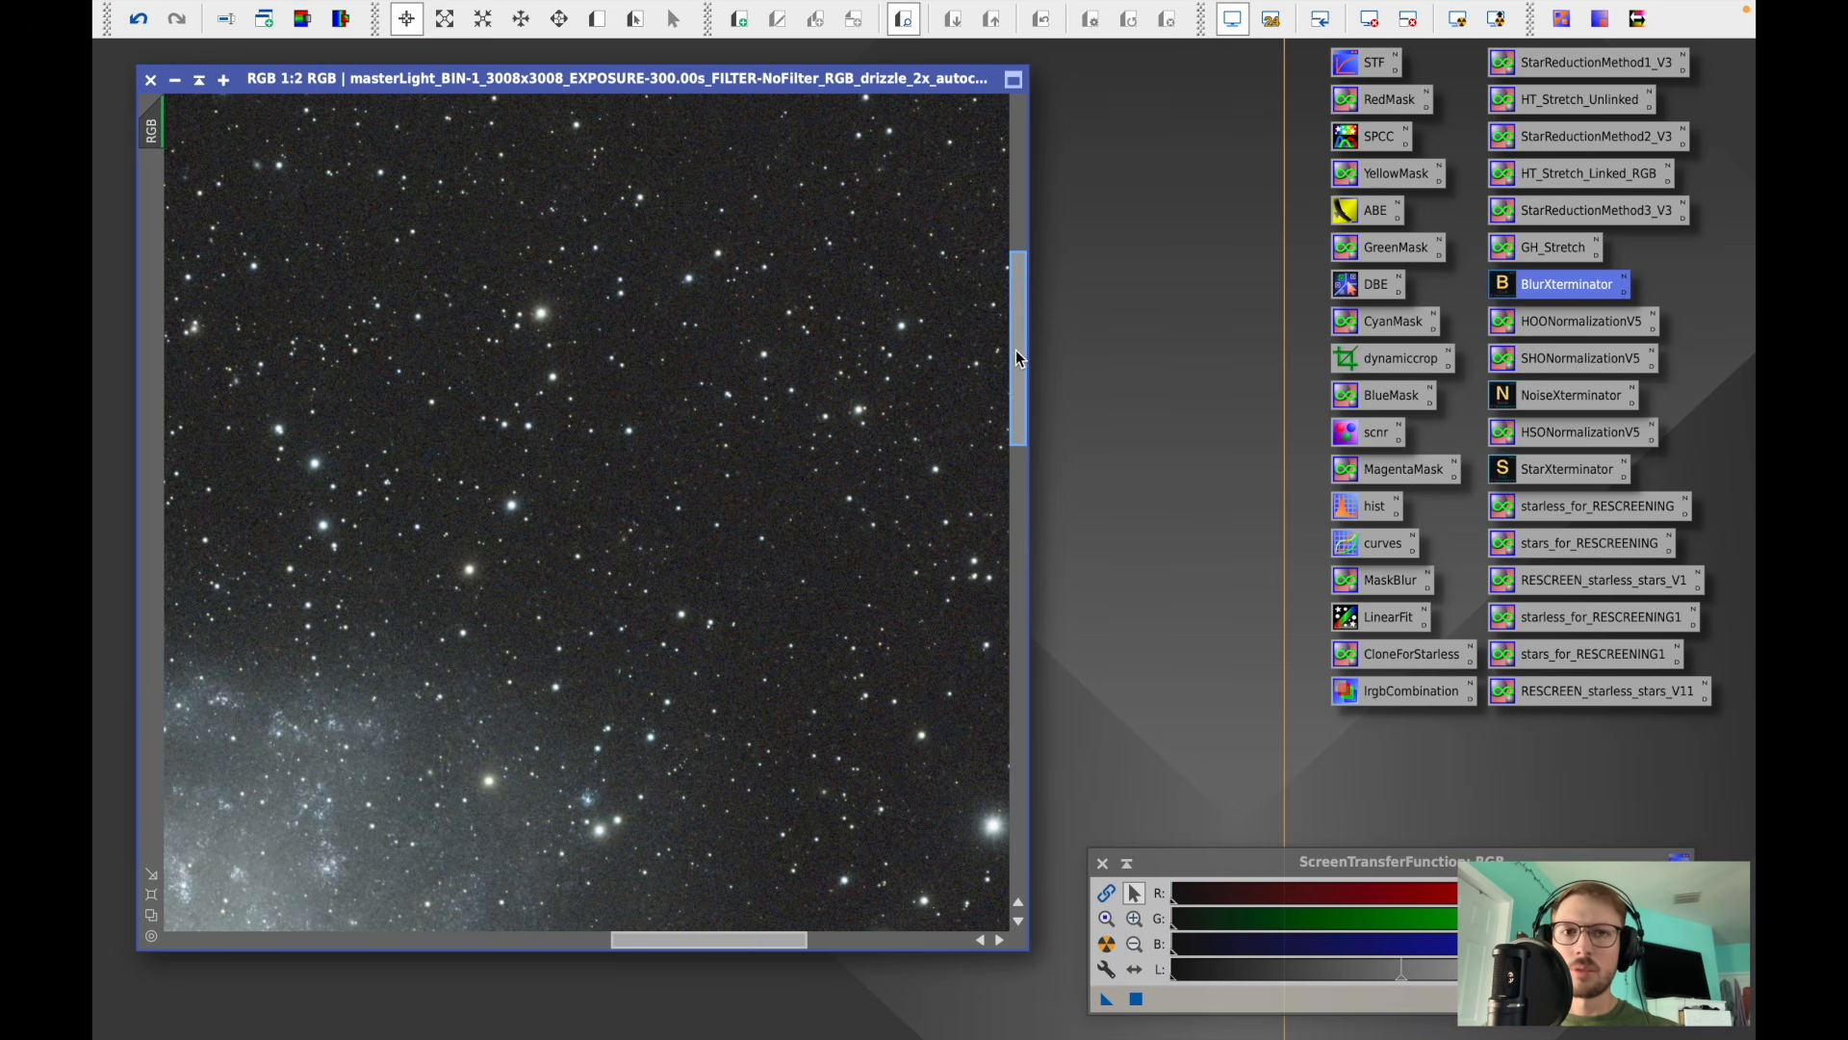
left_click_drag(1018, 360, 1021, 158)
left_click_drag(664, 942, 826, 937)
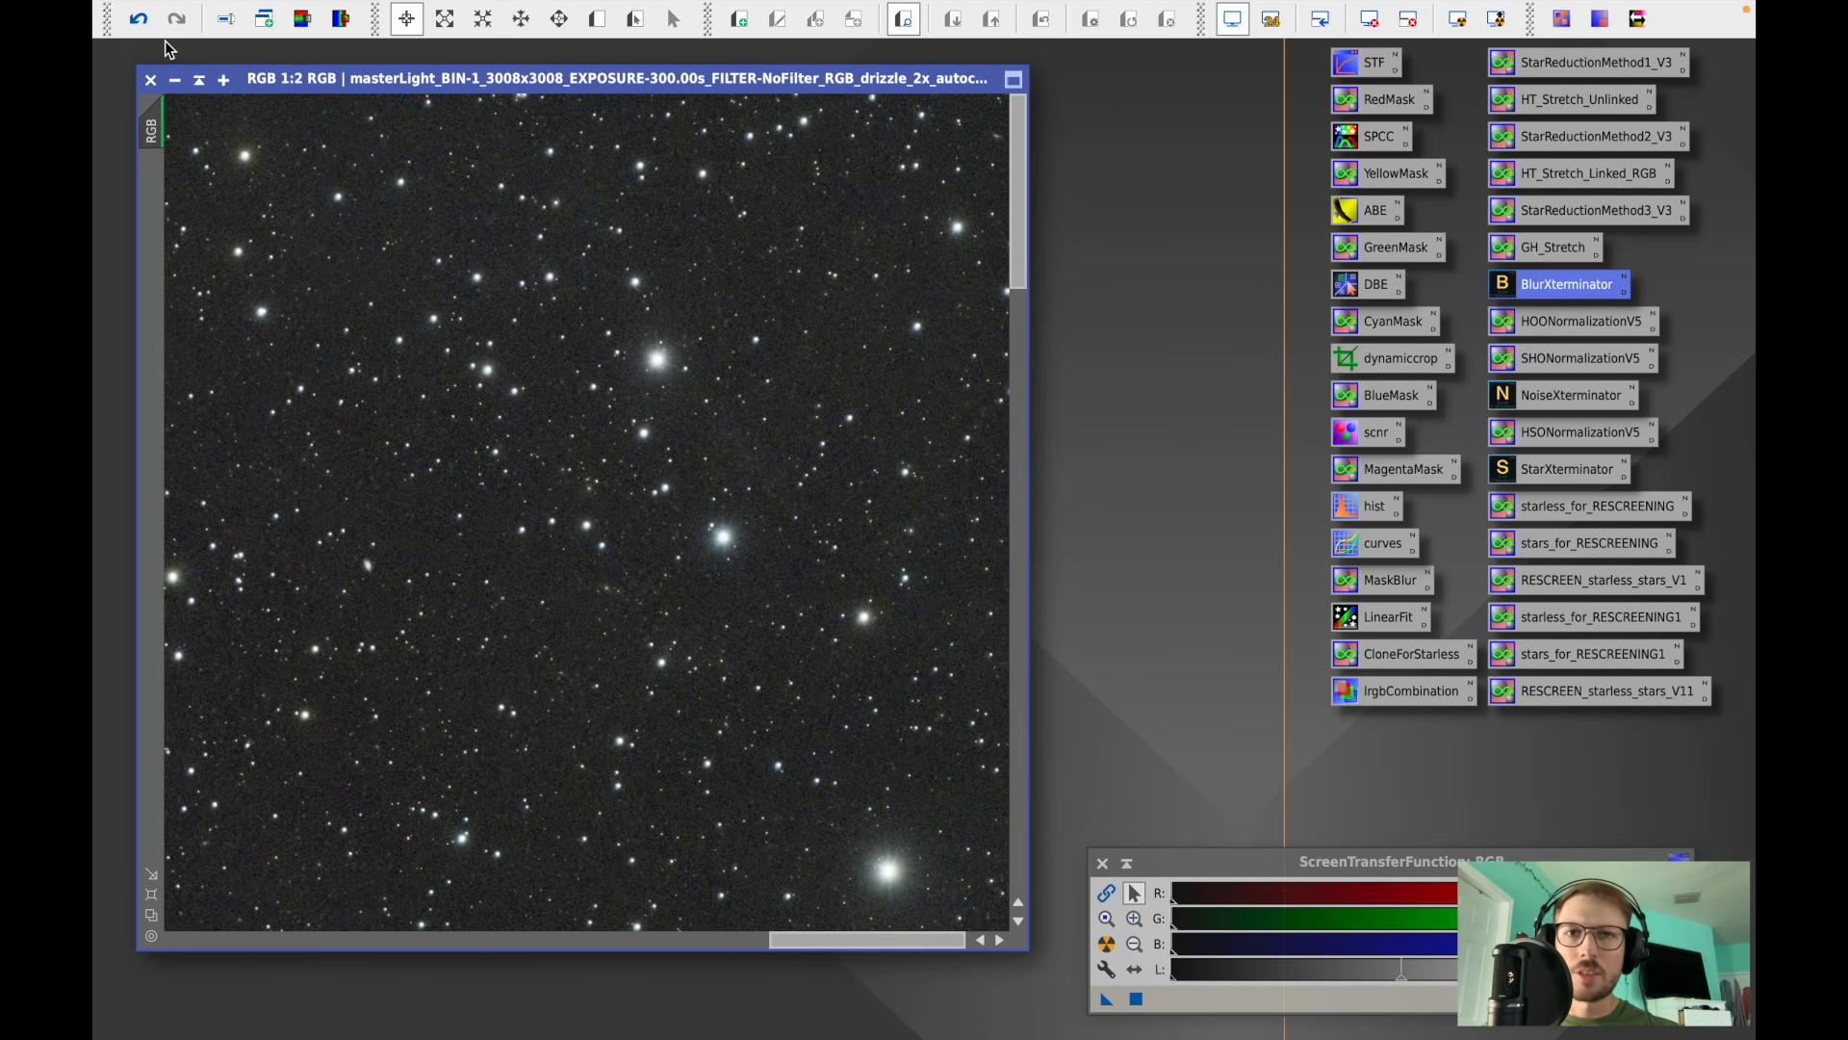
left_click(139, 19)
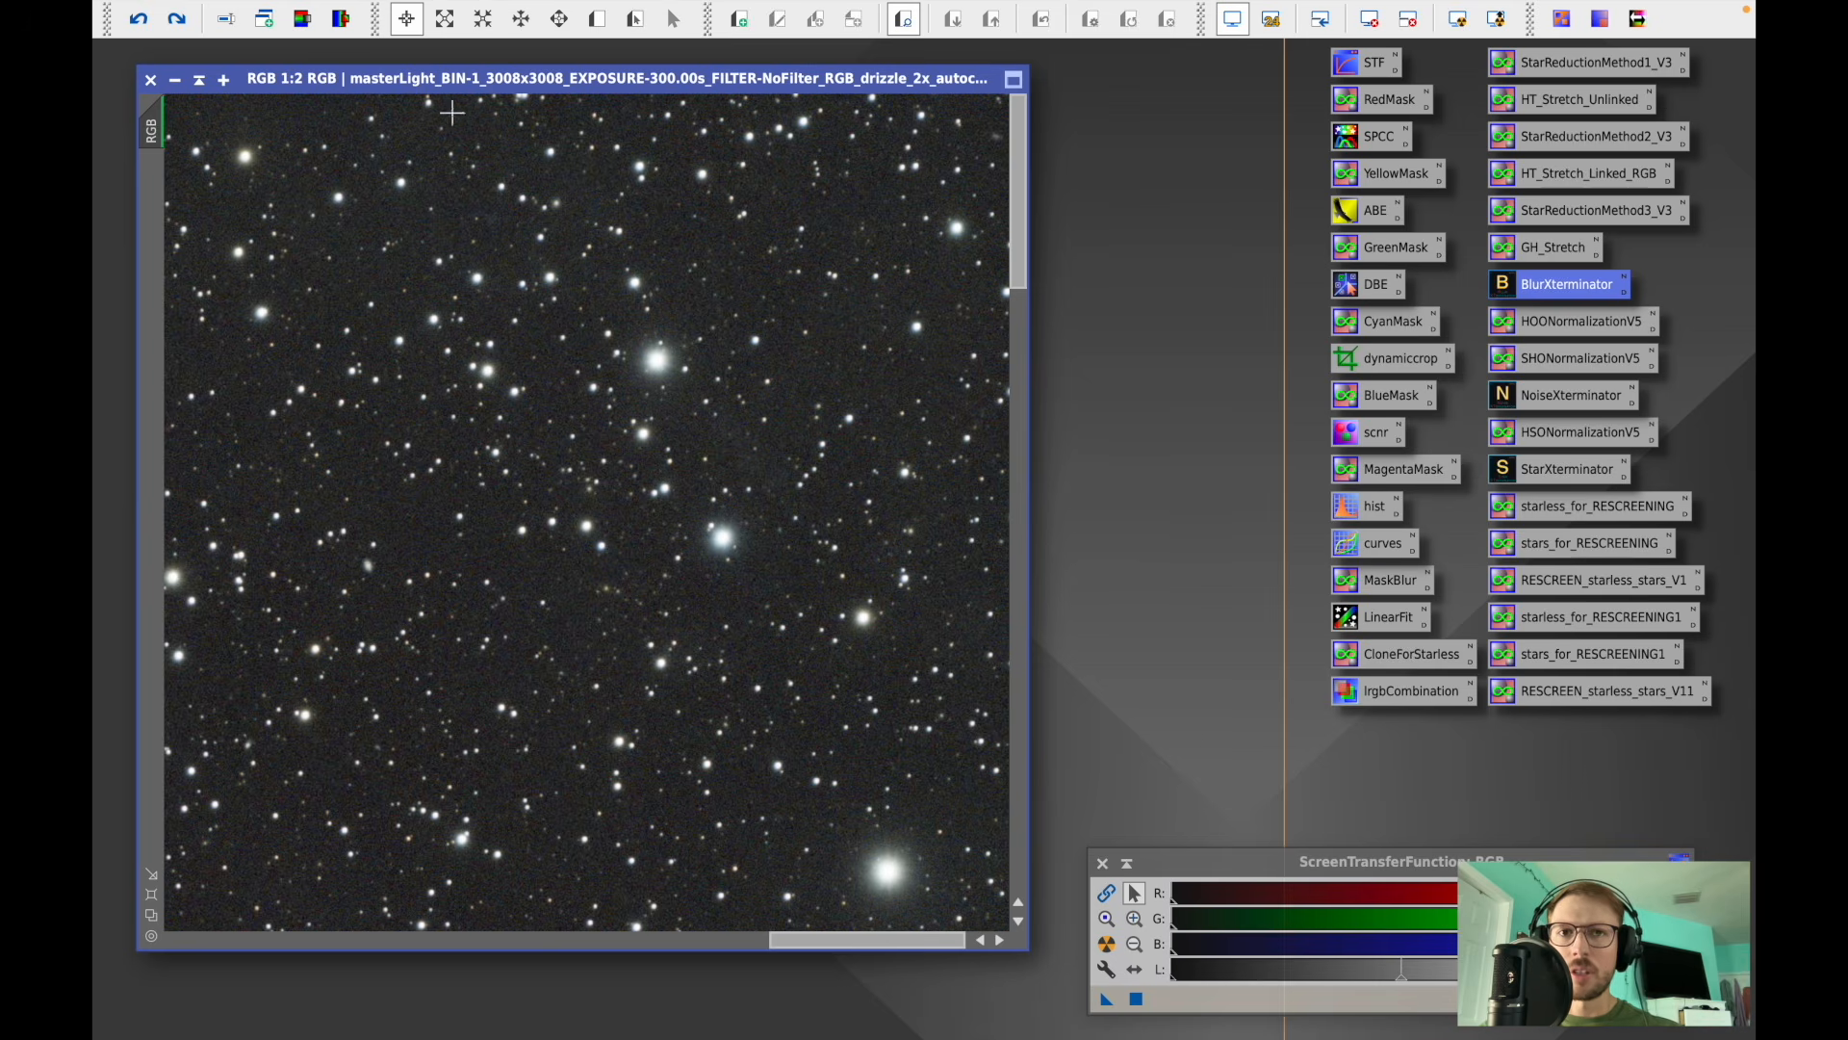
left_click(176, 19)
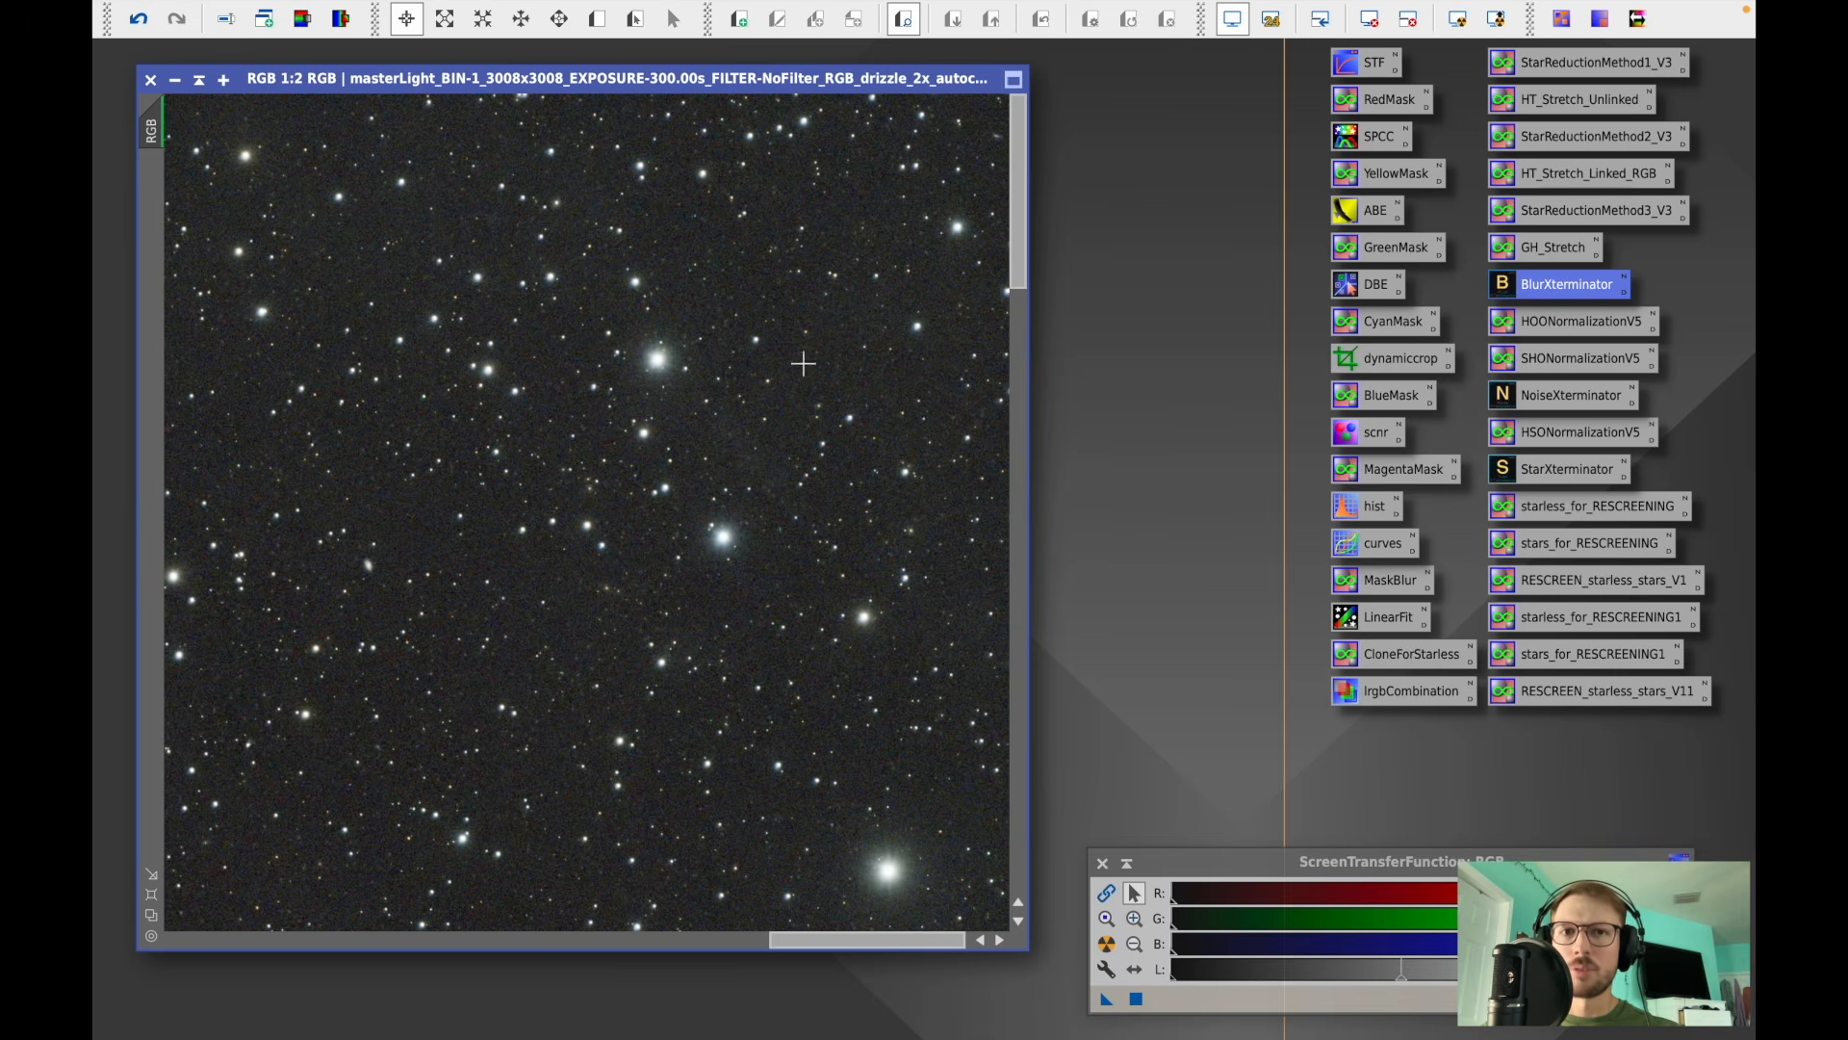
left_click_drag(1017, 249, 1016, 296)
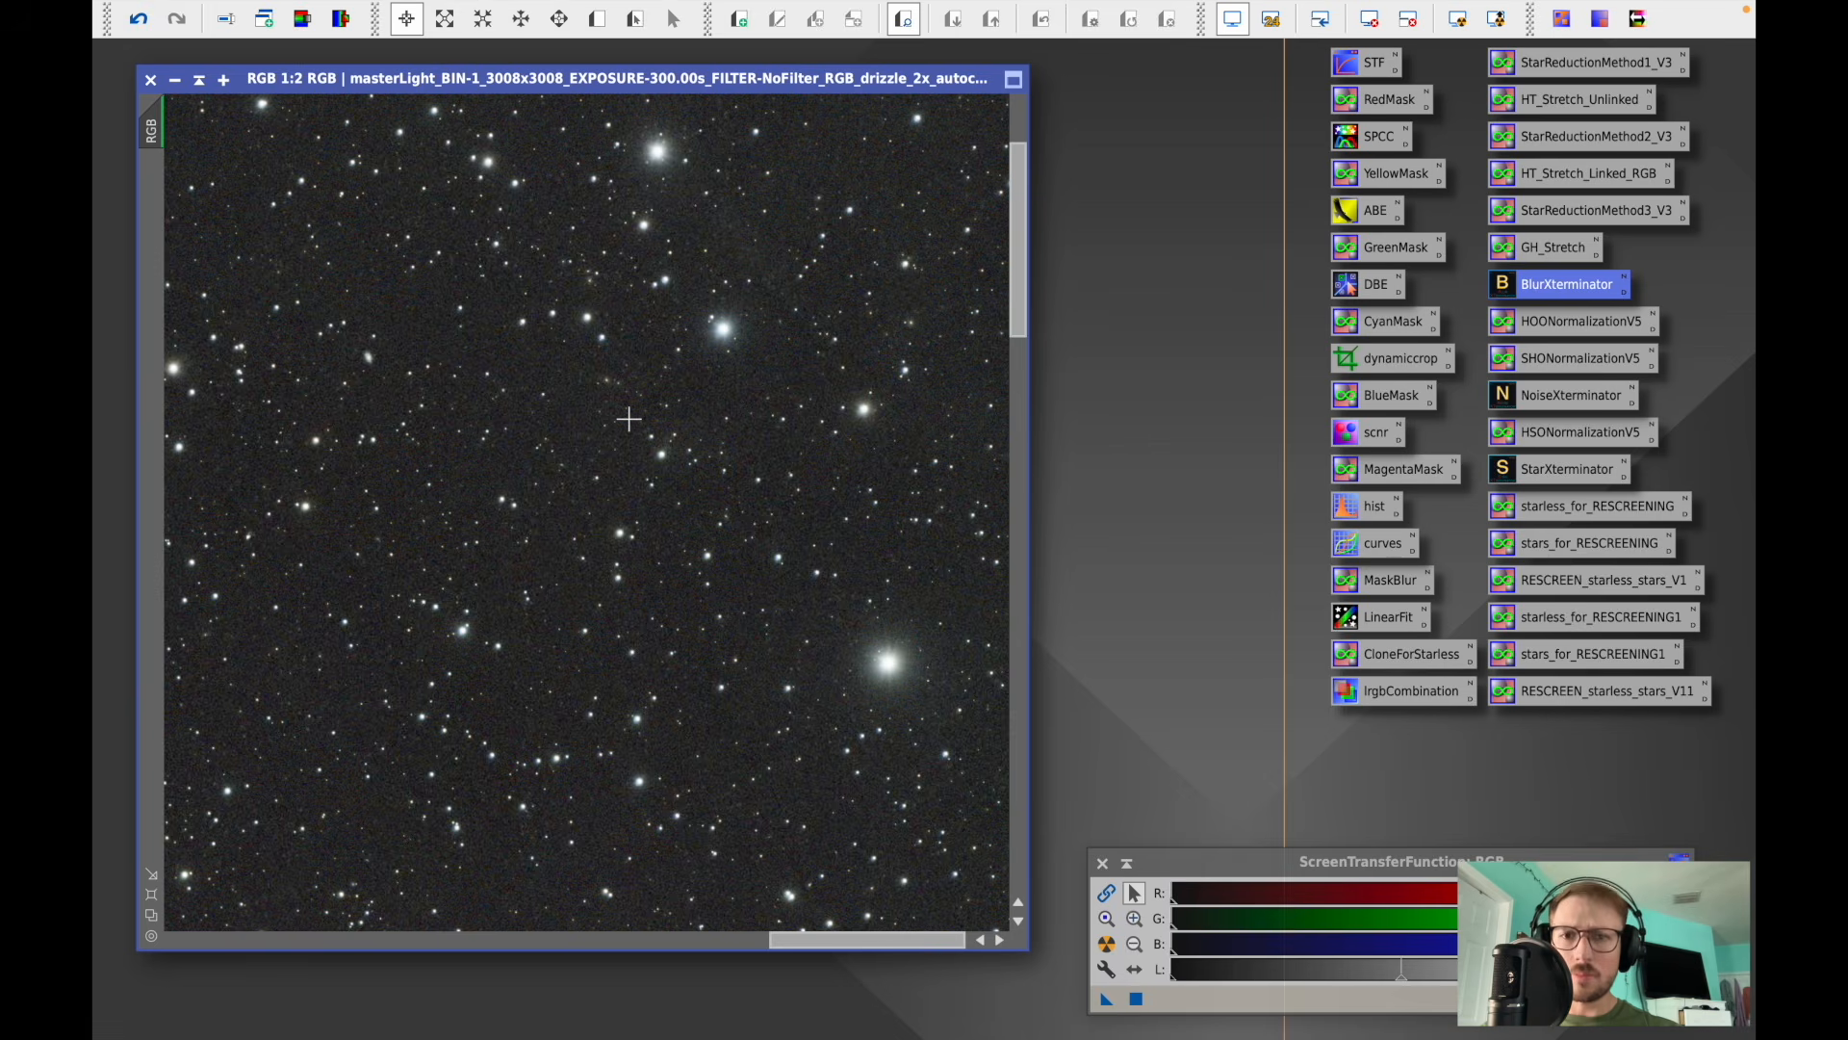
scroll(628, 419, "down", 6)
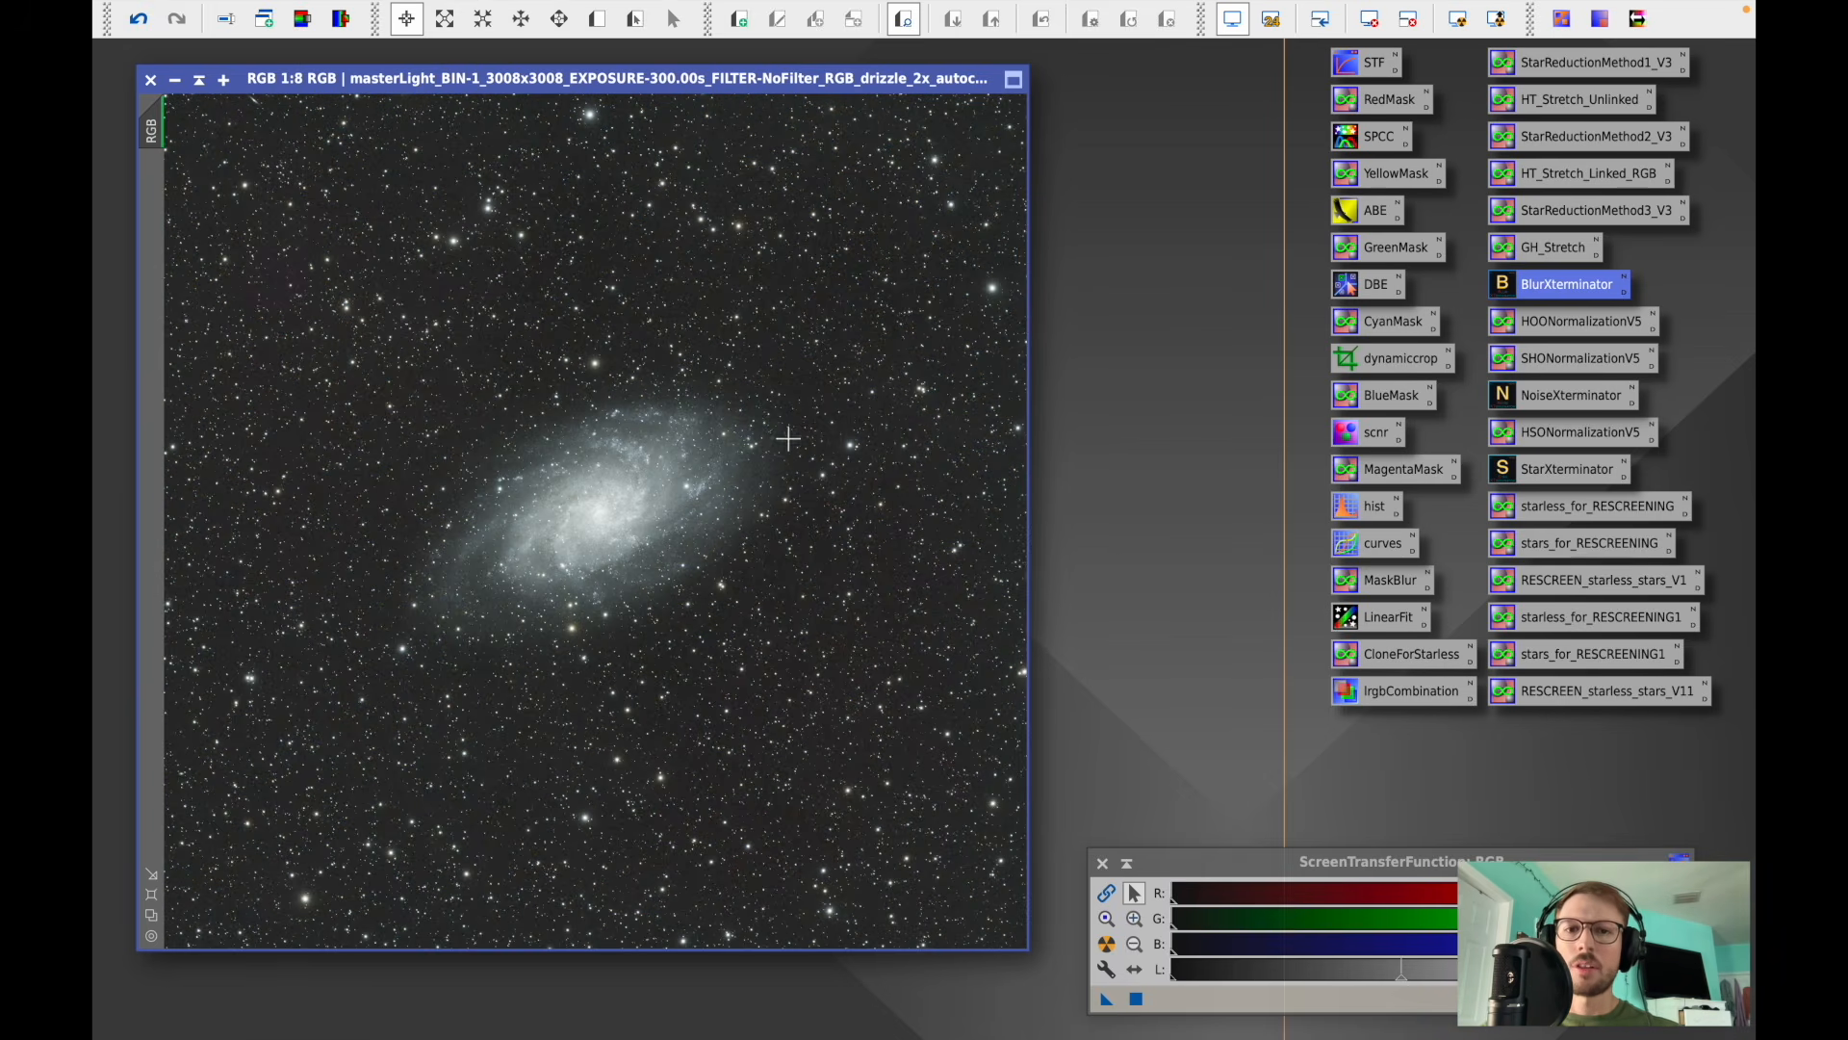
scroll(859, 359, "up", 4)
scroll(859, 359, "up", 2)
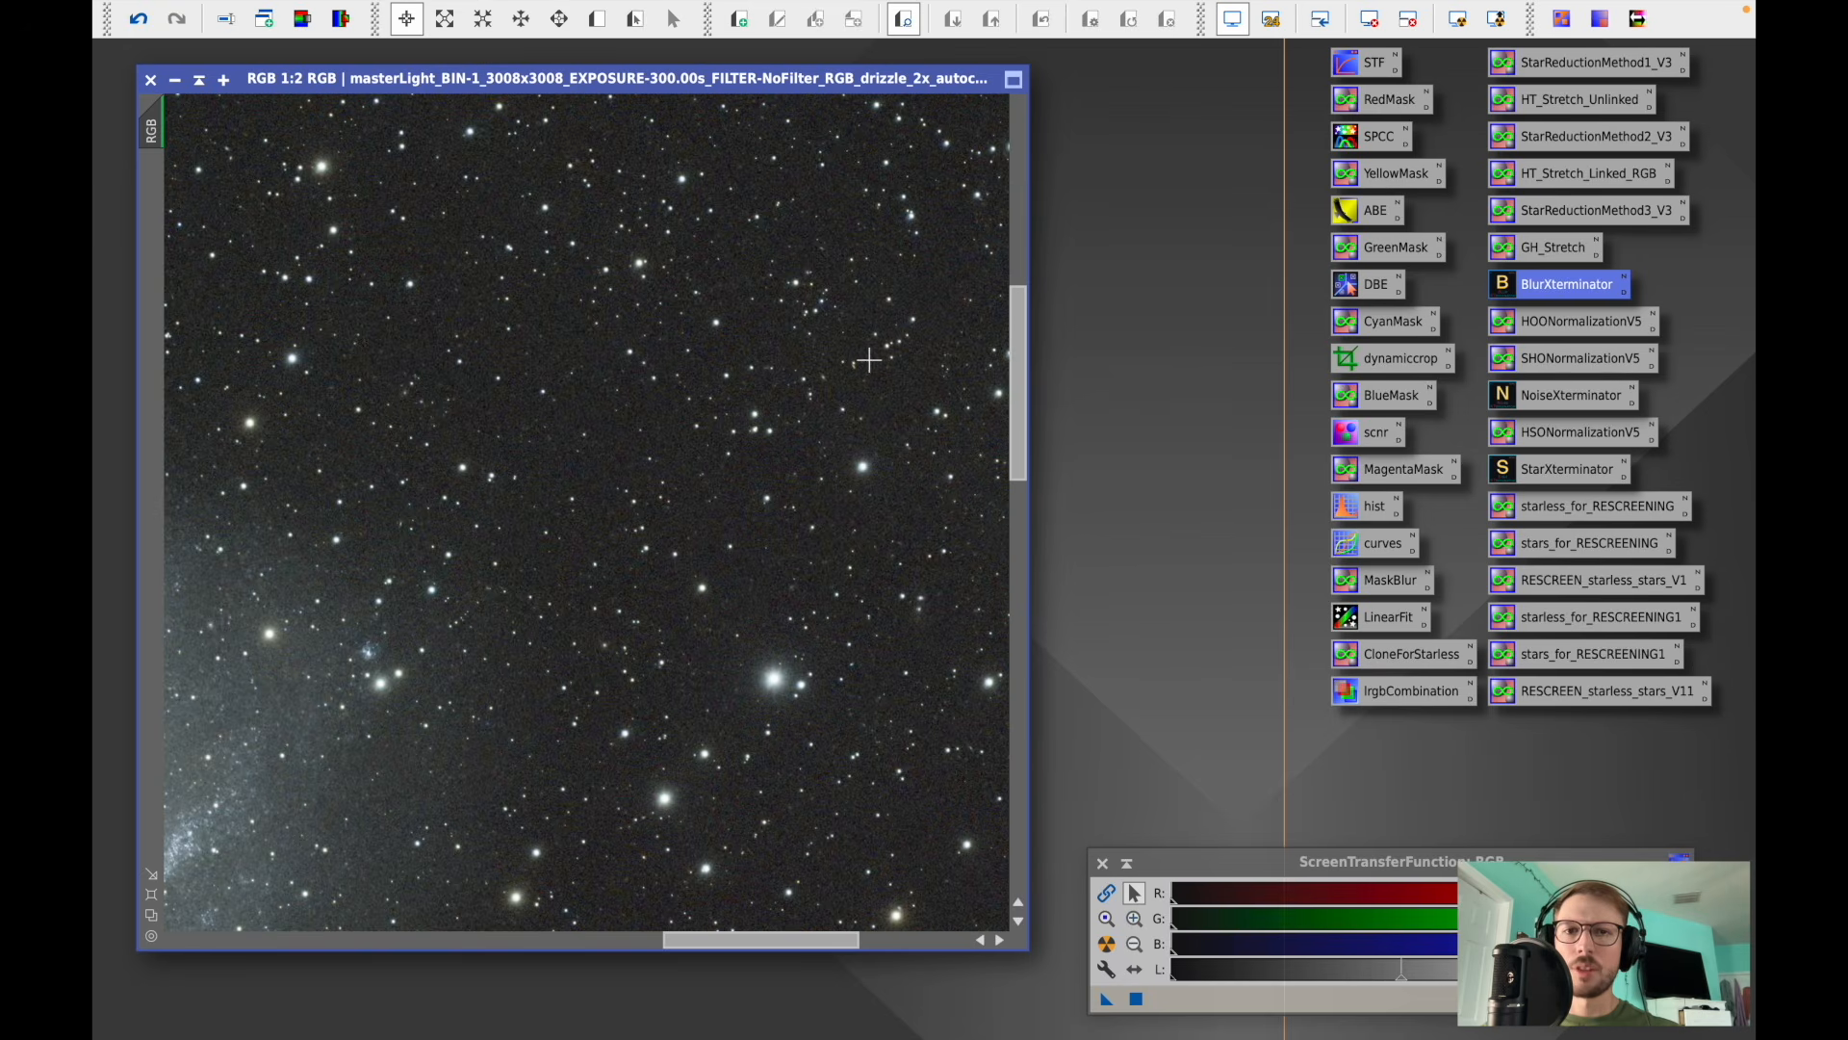
- Apply NoiseXTerminator with Denoise set to 0.70 and Detail 0.15, then close the console and the tool
double_click(1545, 394)
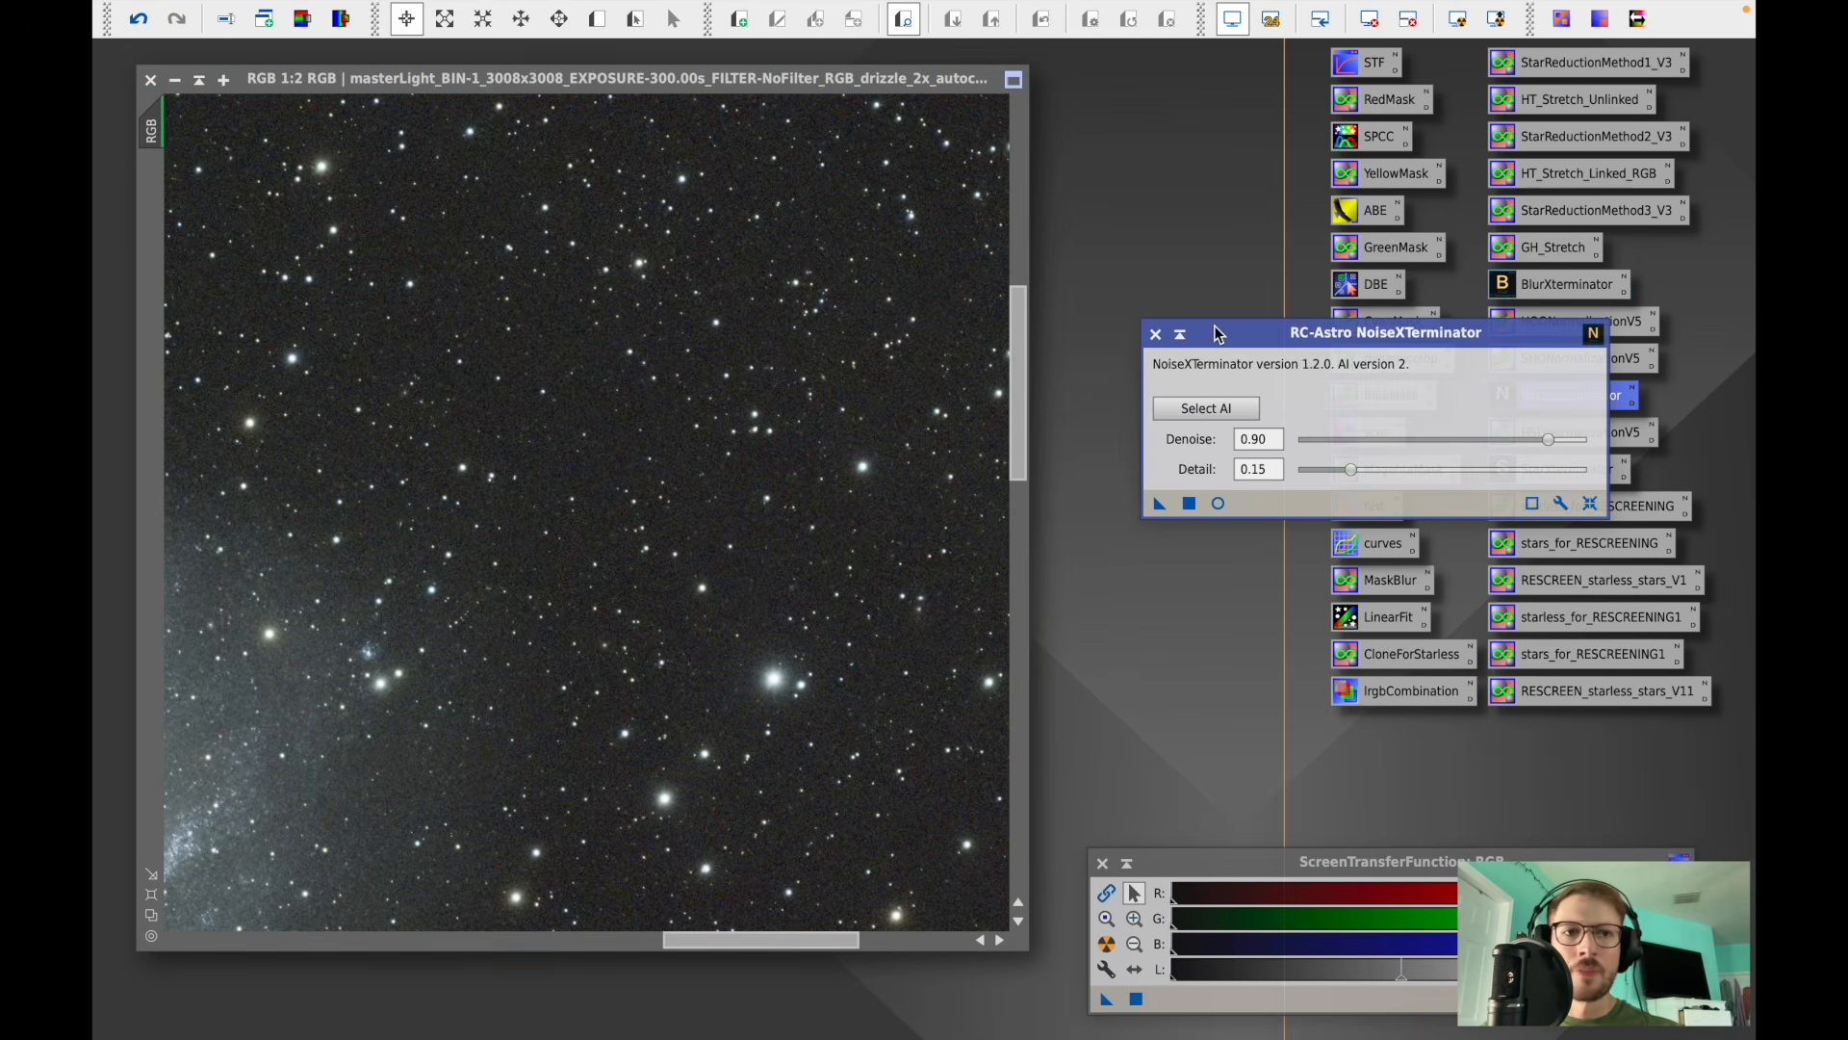
left_click_drag(1300, 339, 1289, 320)
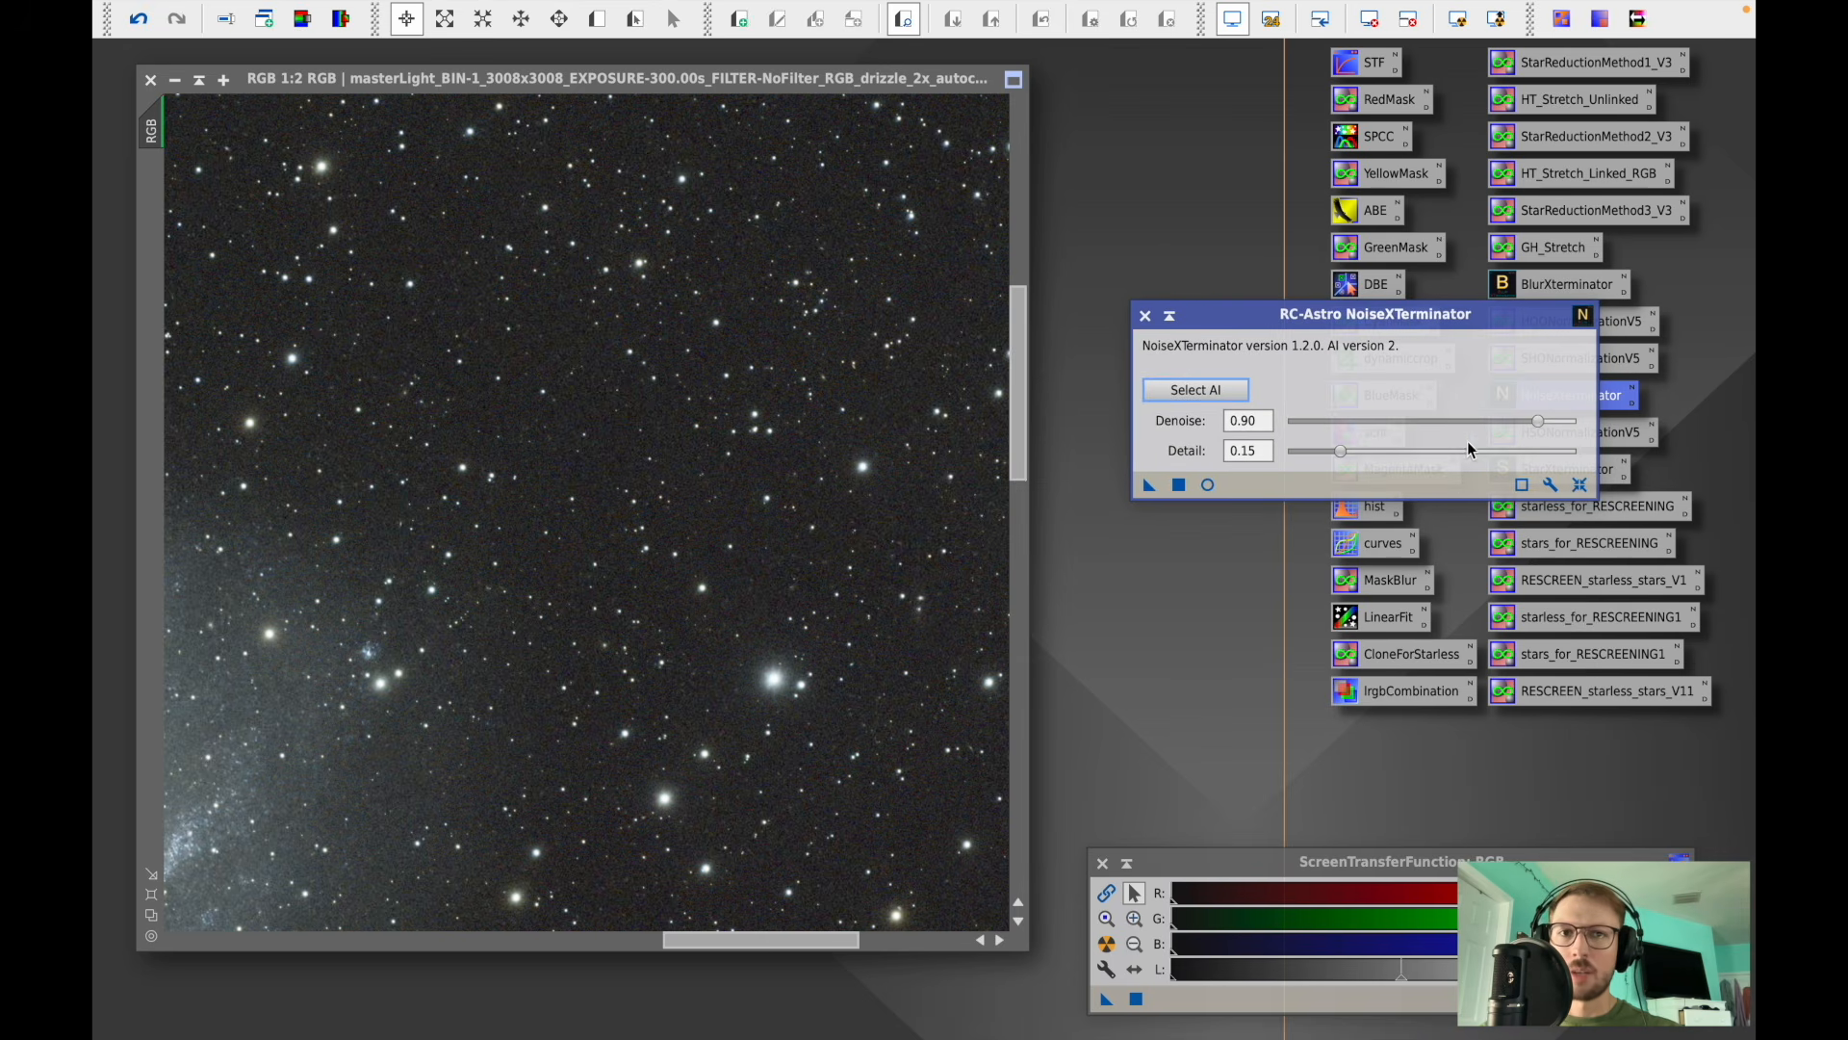
left_click_drag(1537, 424, 1484, 417)
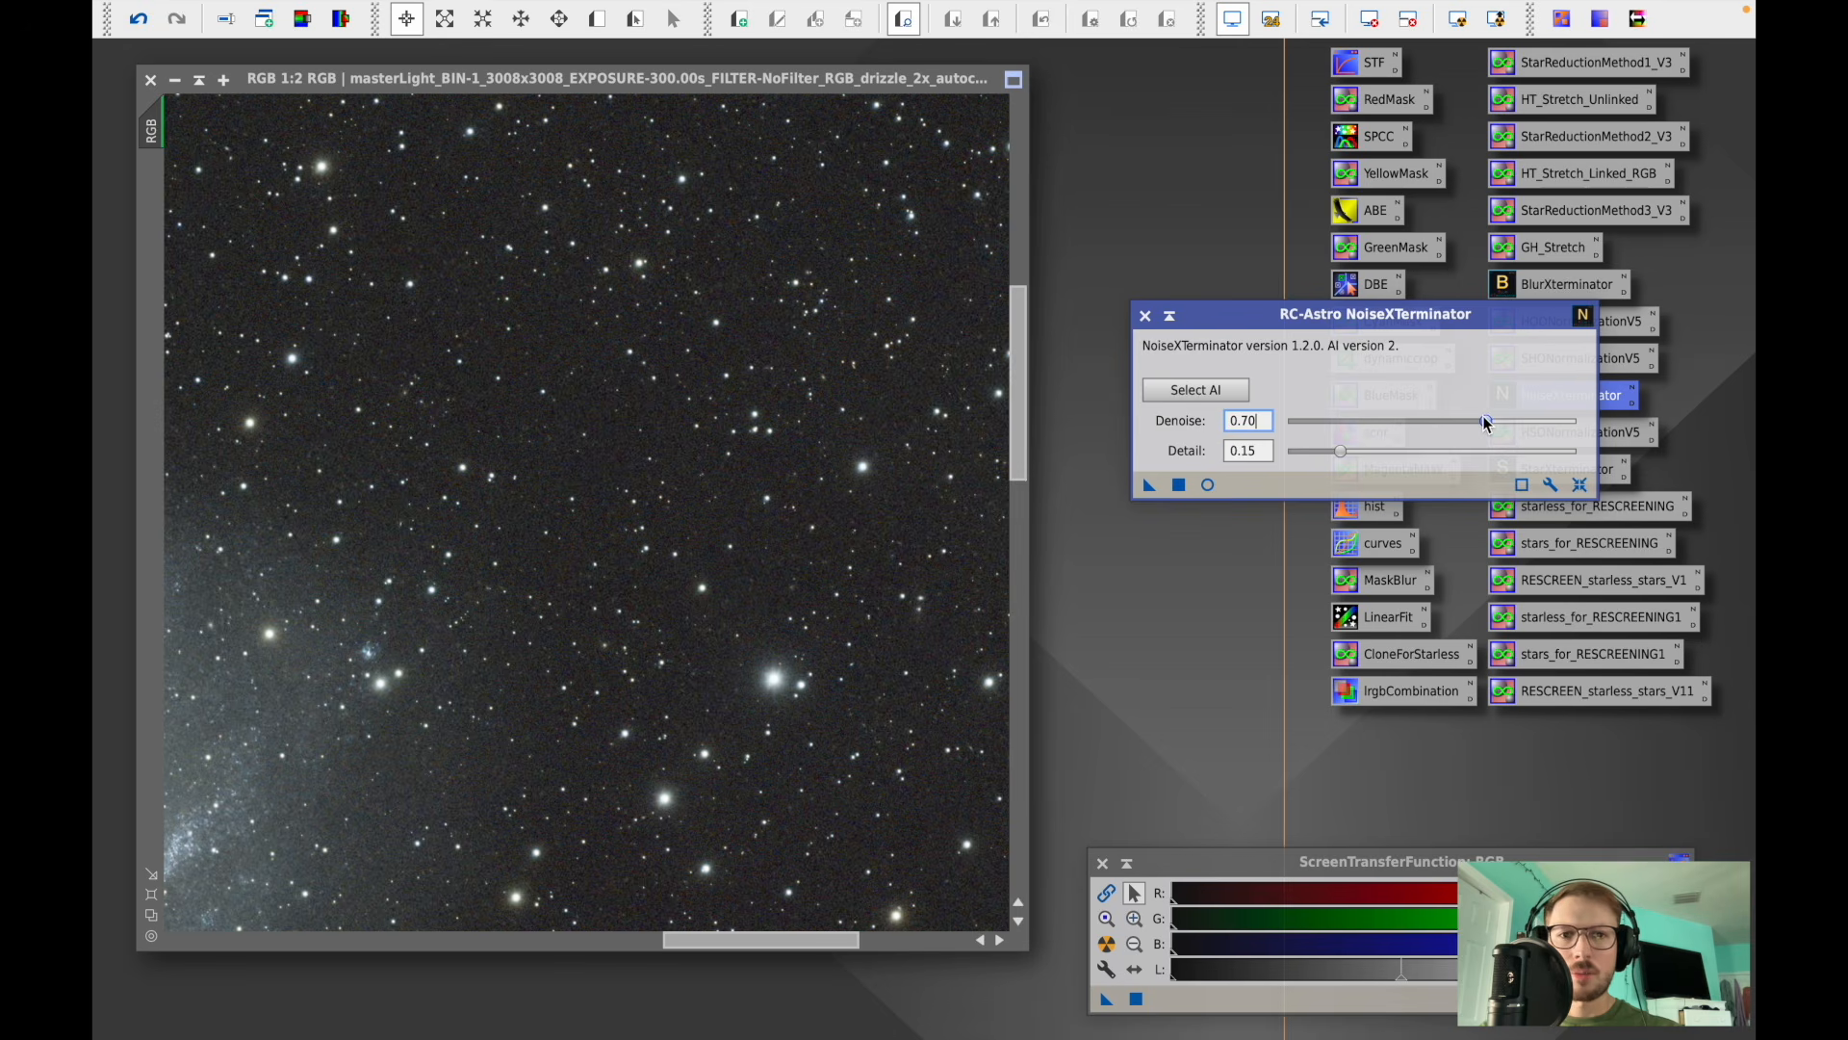
left_click(1177, 486)
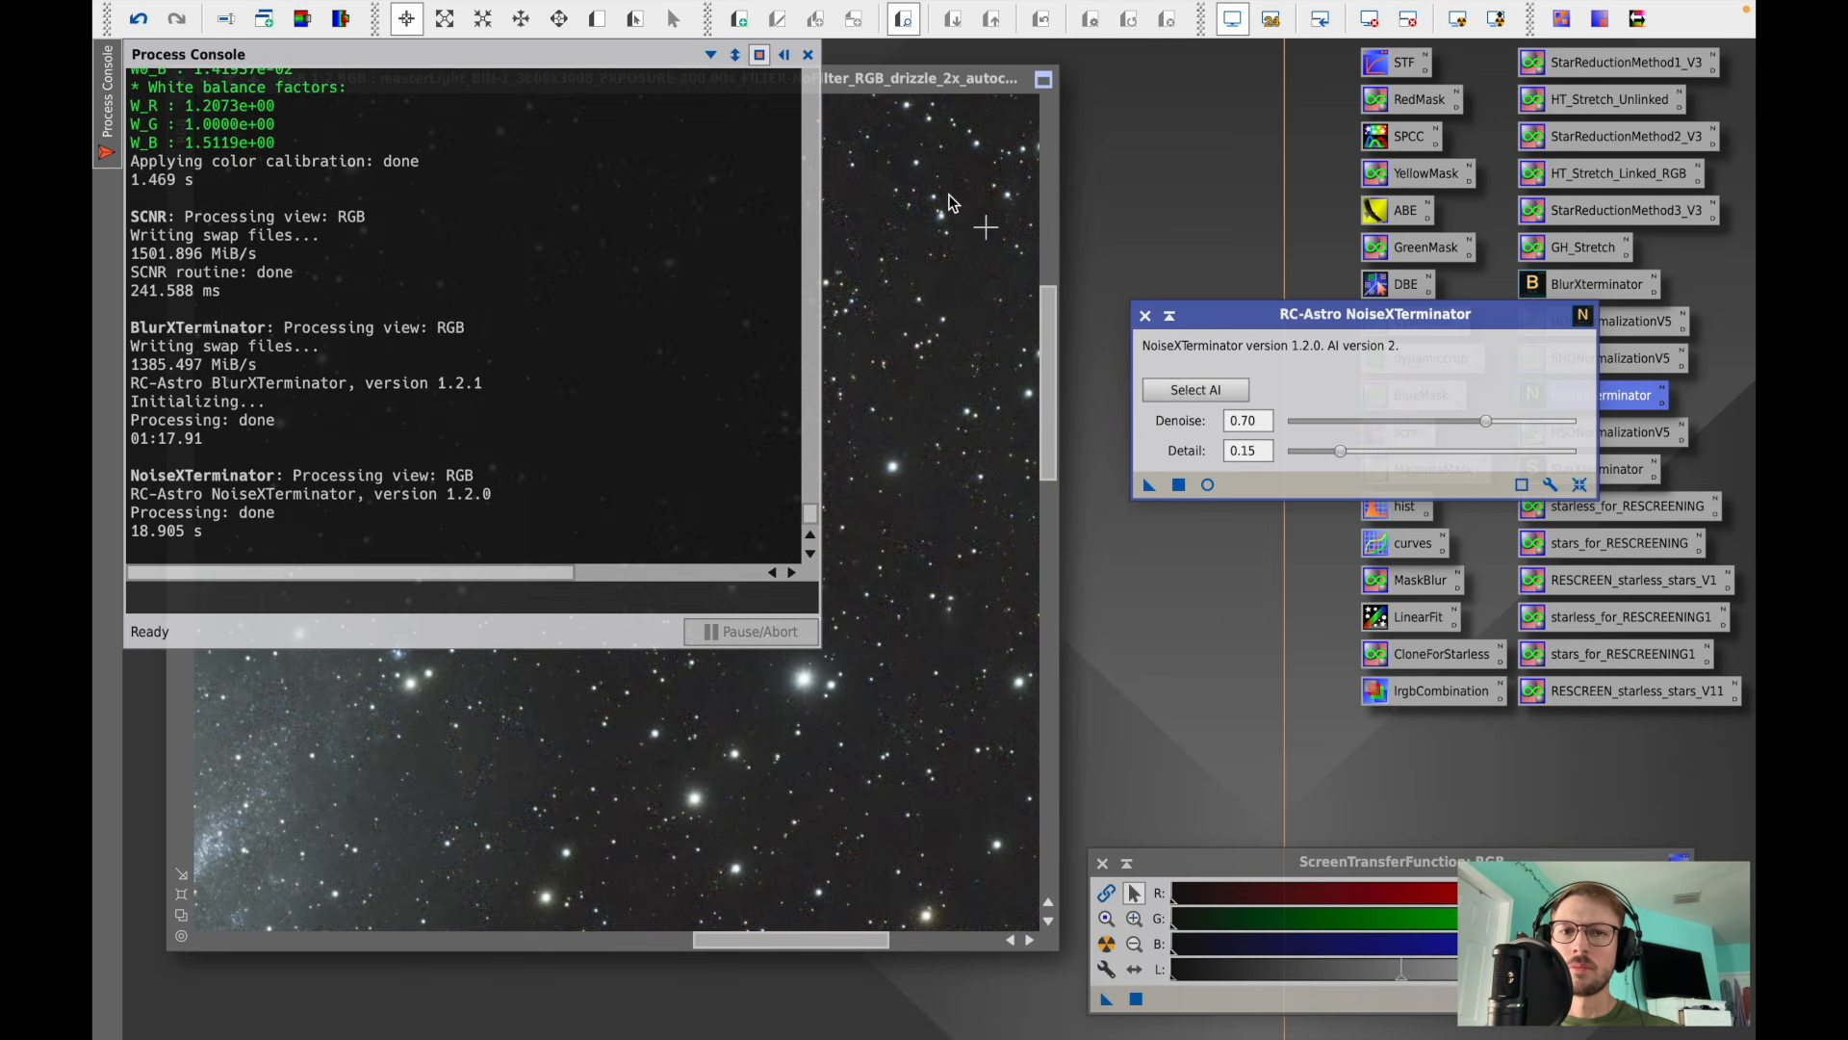
left_click(807, 55)
left_click(1146, 316)
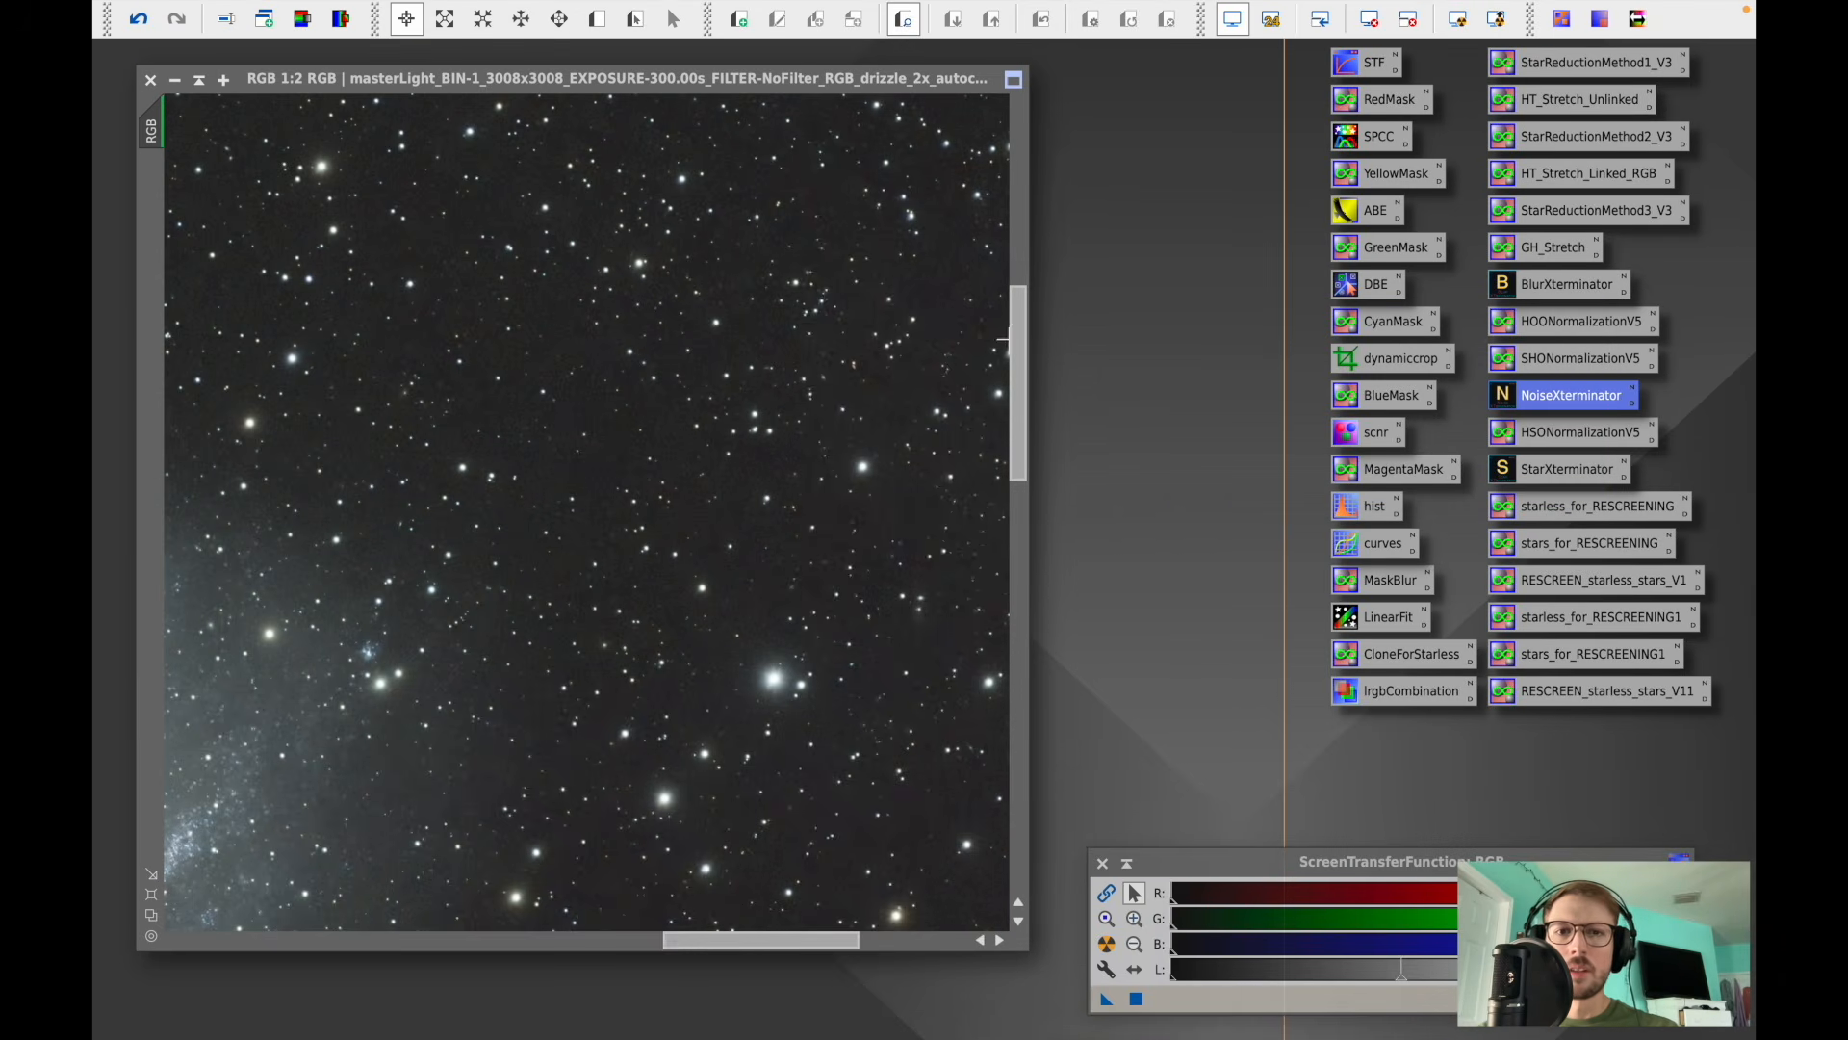
- Compare the noise reduction result by toggling undo and redo across background and galaxy areas
left_click_drag(1016, 345, 1019, 471)
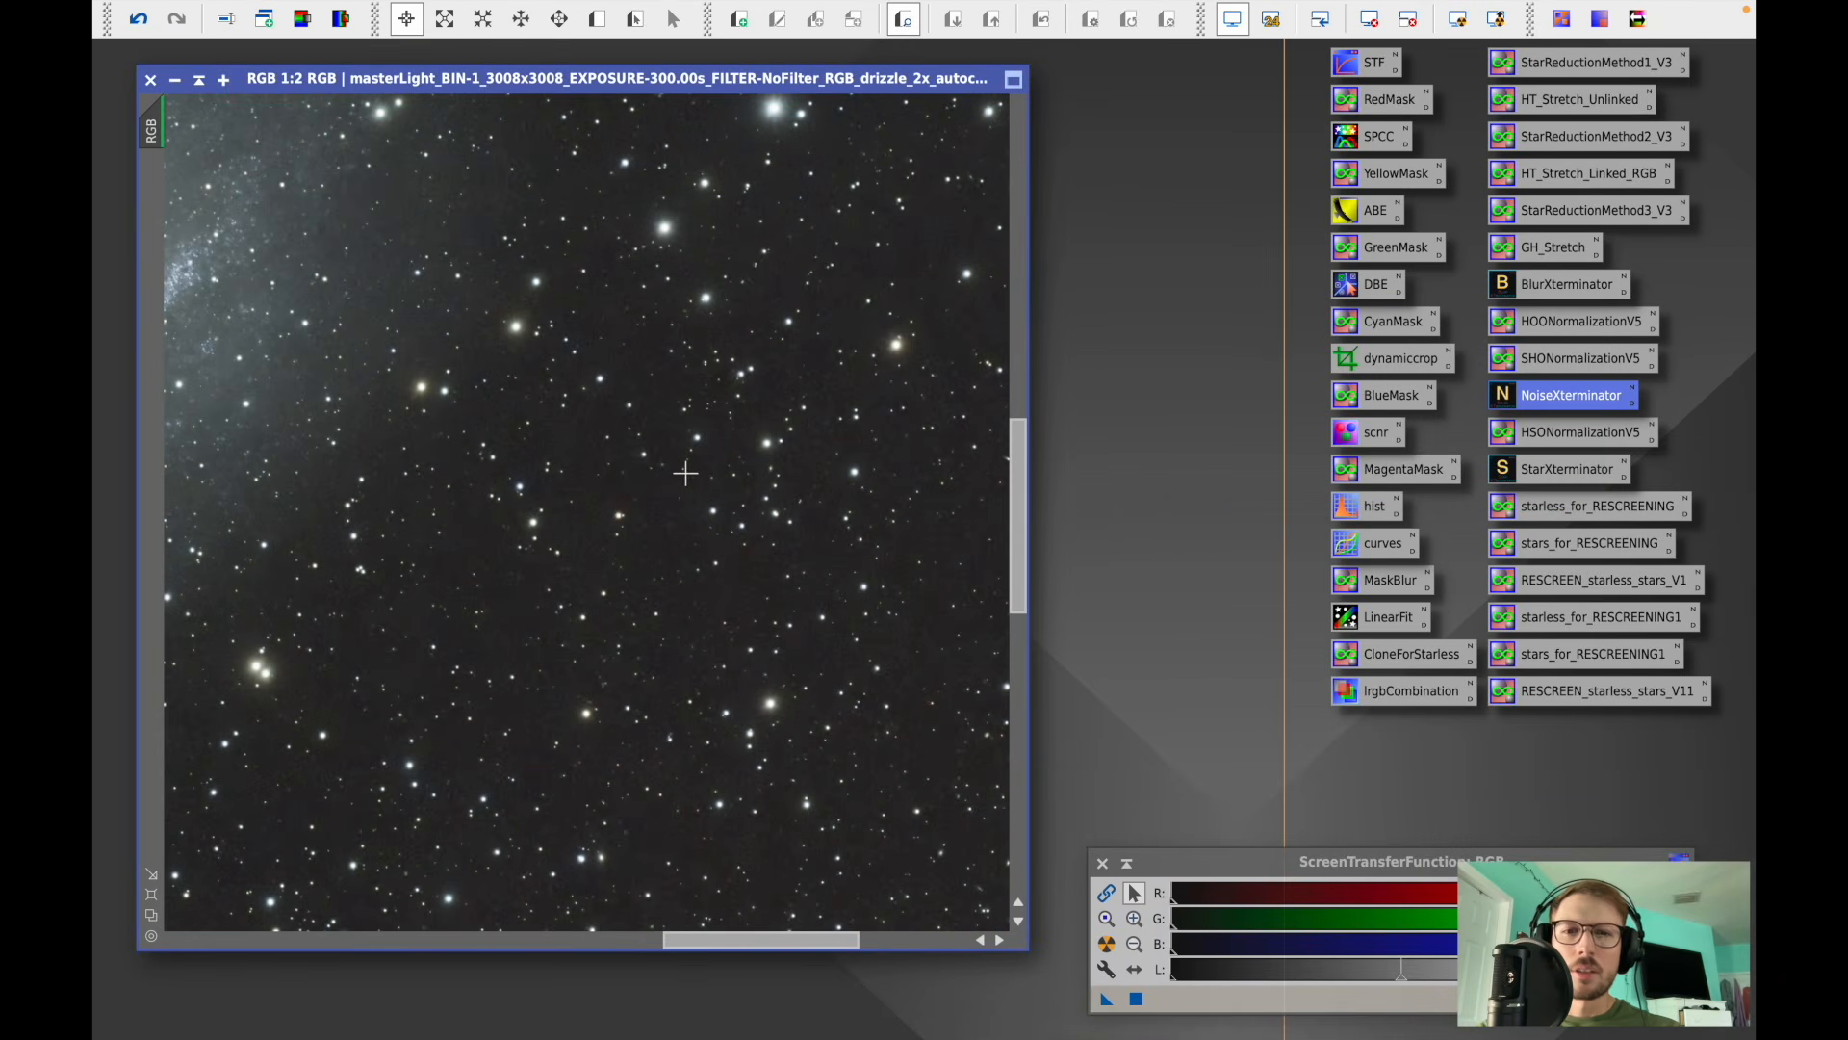
left_click(152, 19)
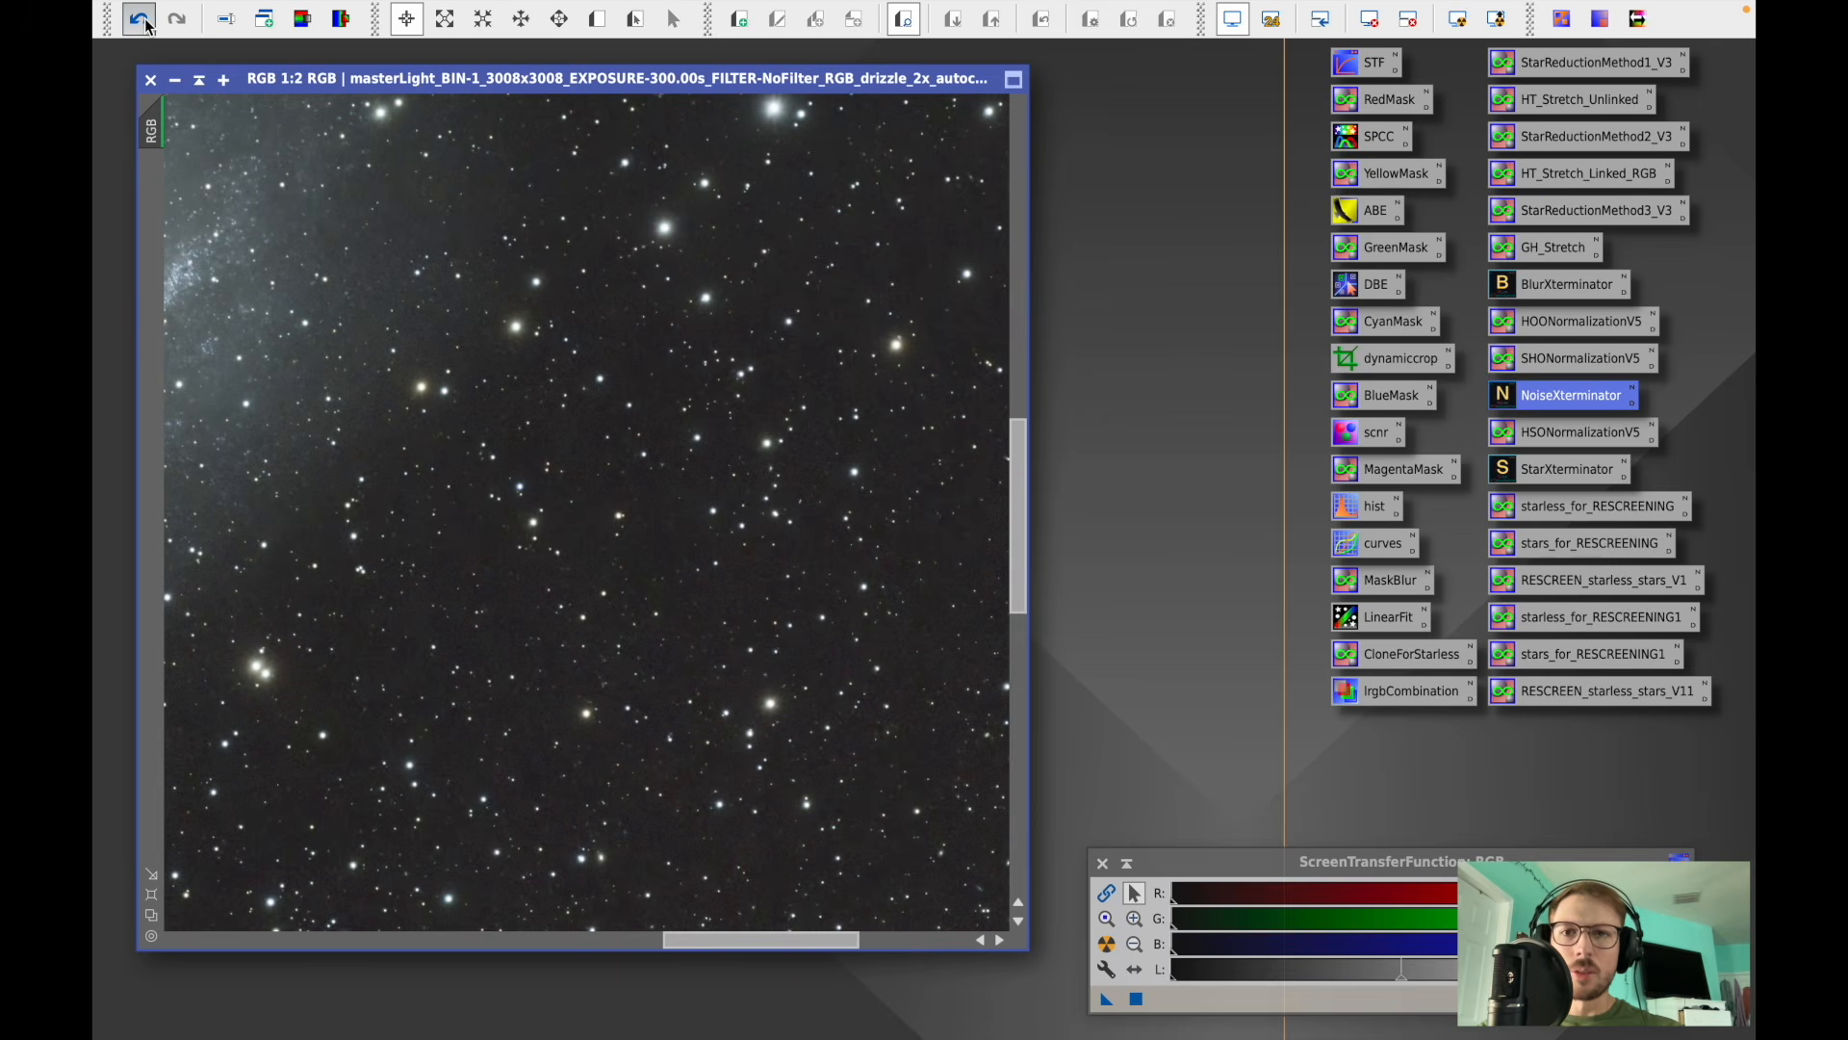
left_click(176, 19)
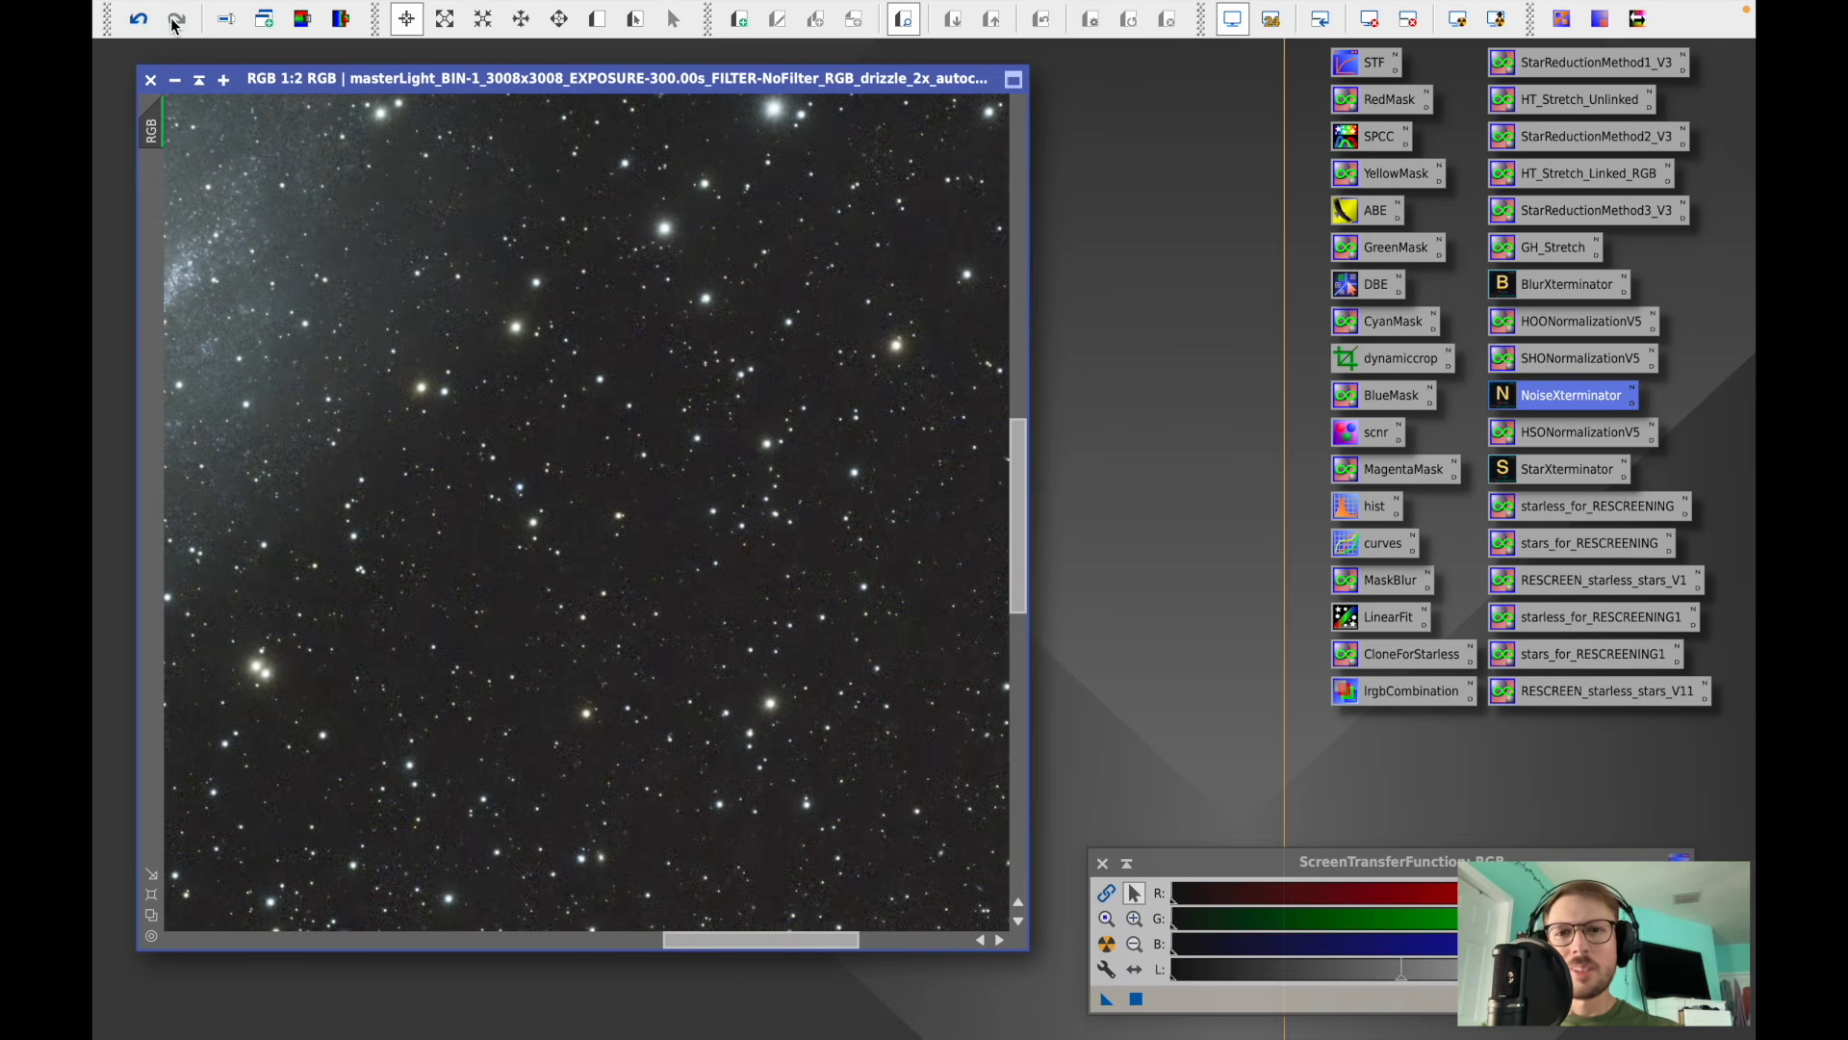
left_click(143, 23)
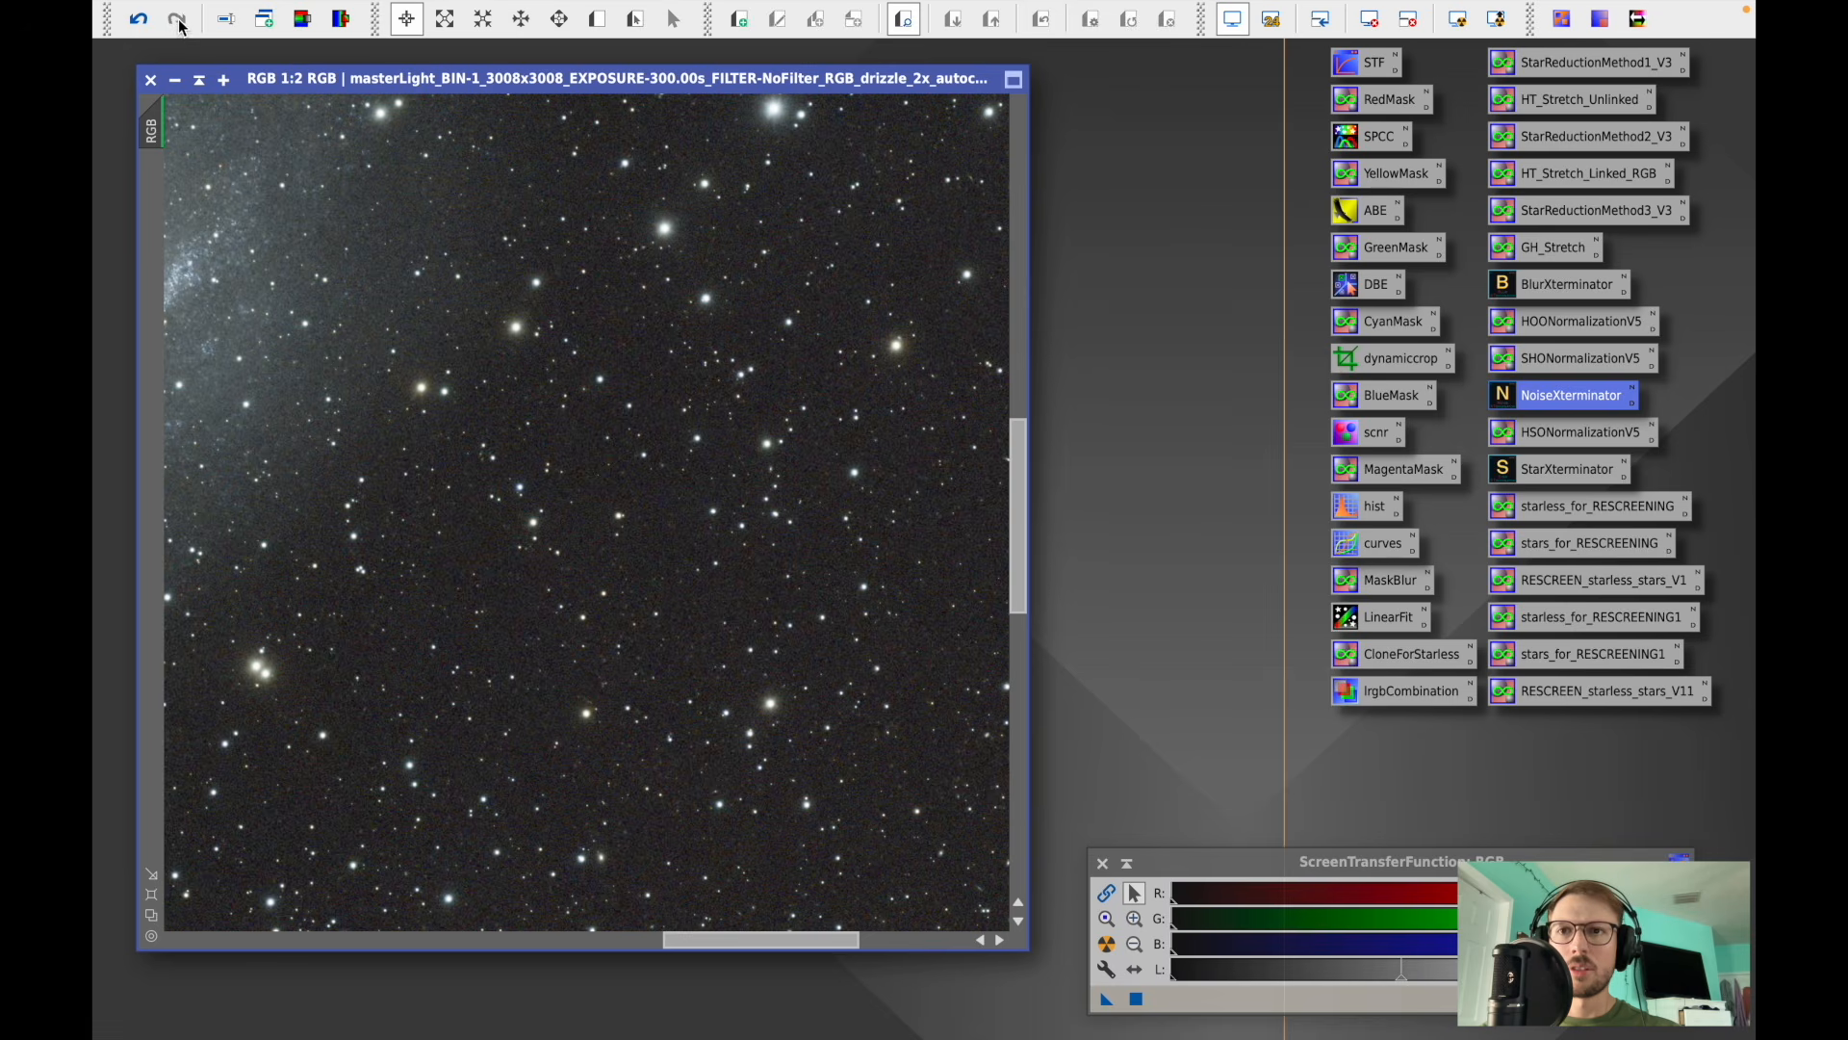
left_click(177, 20)
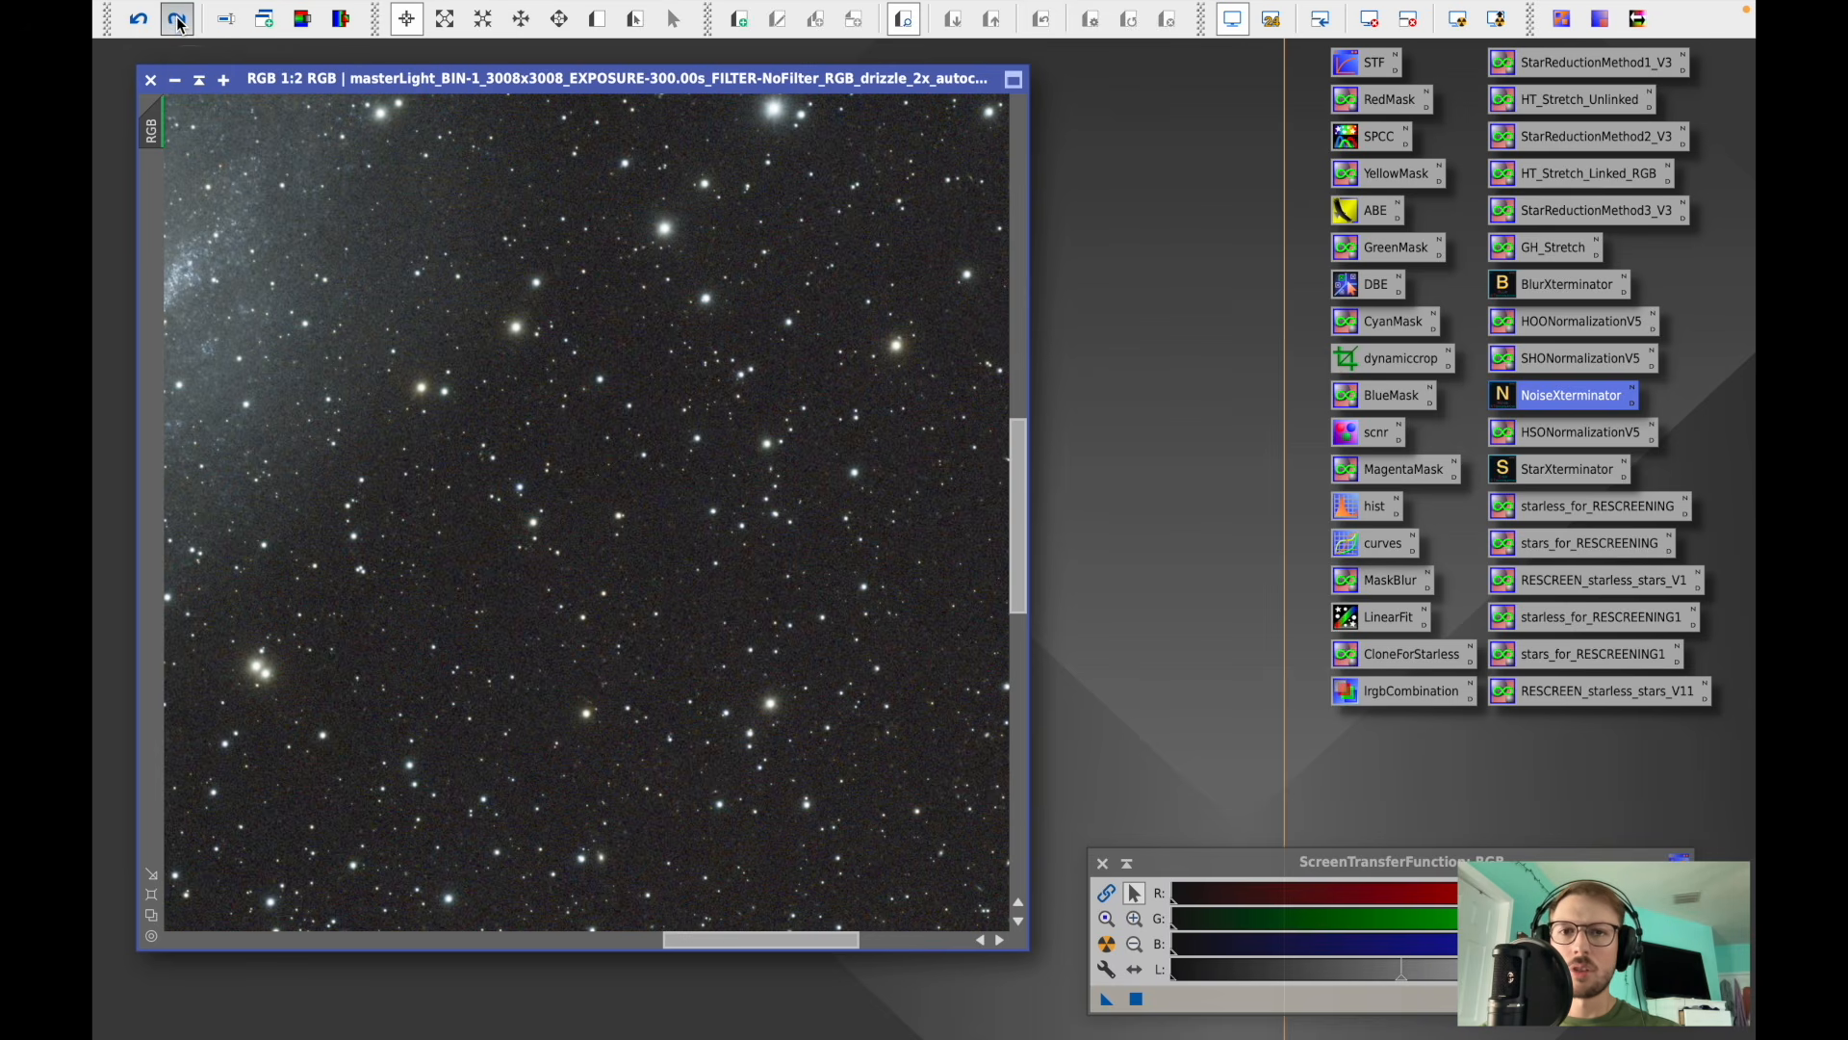
left_click_drag(780, 944, 612, 941)
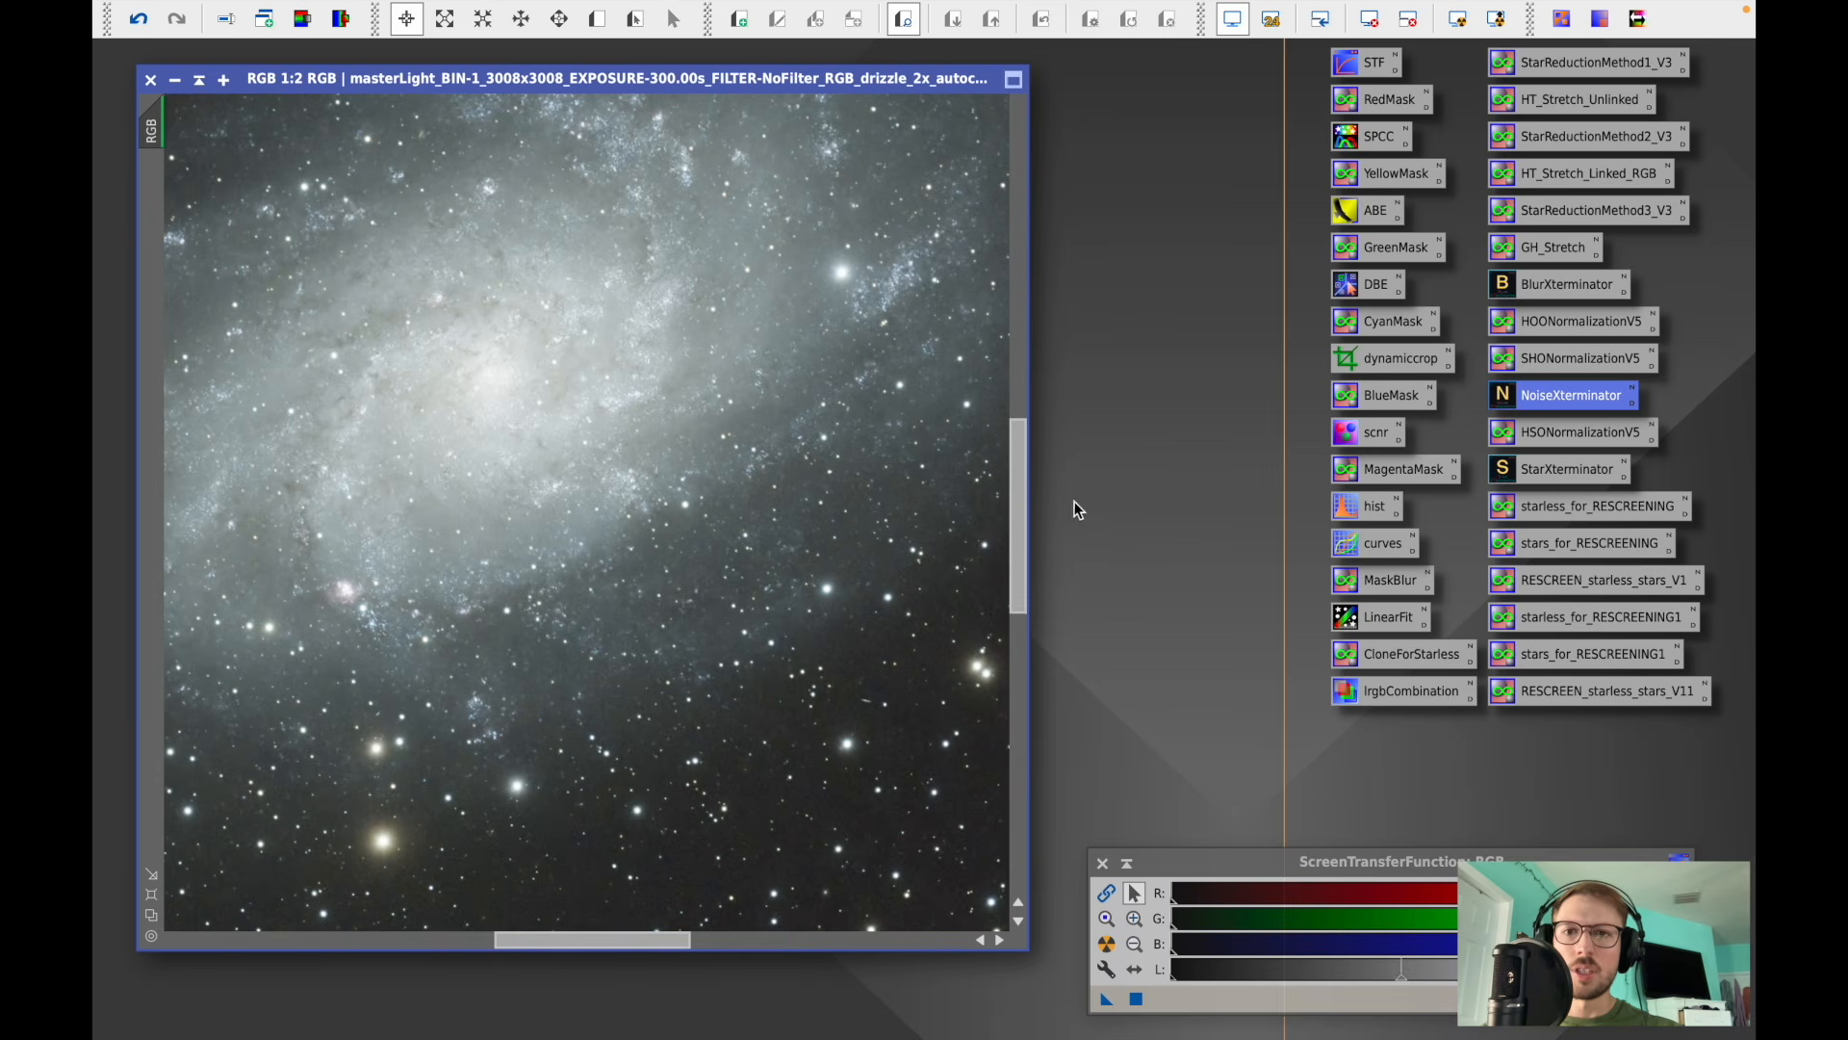
left_click_drag(1015, 493, 1016, 450)
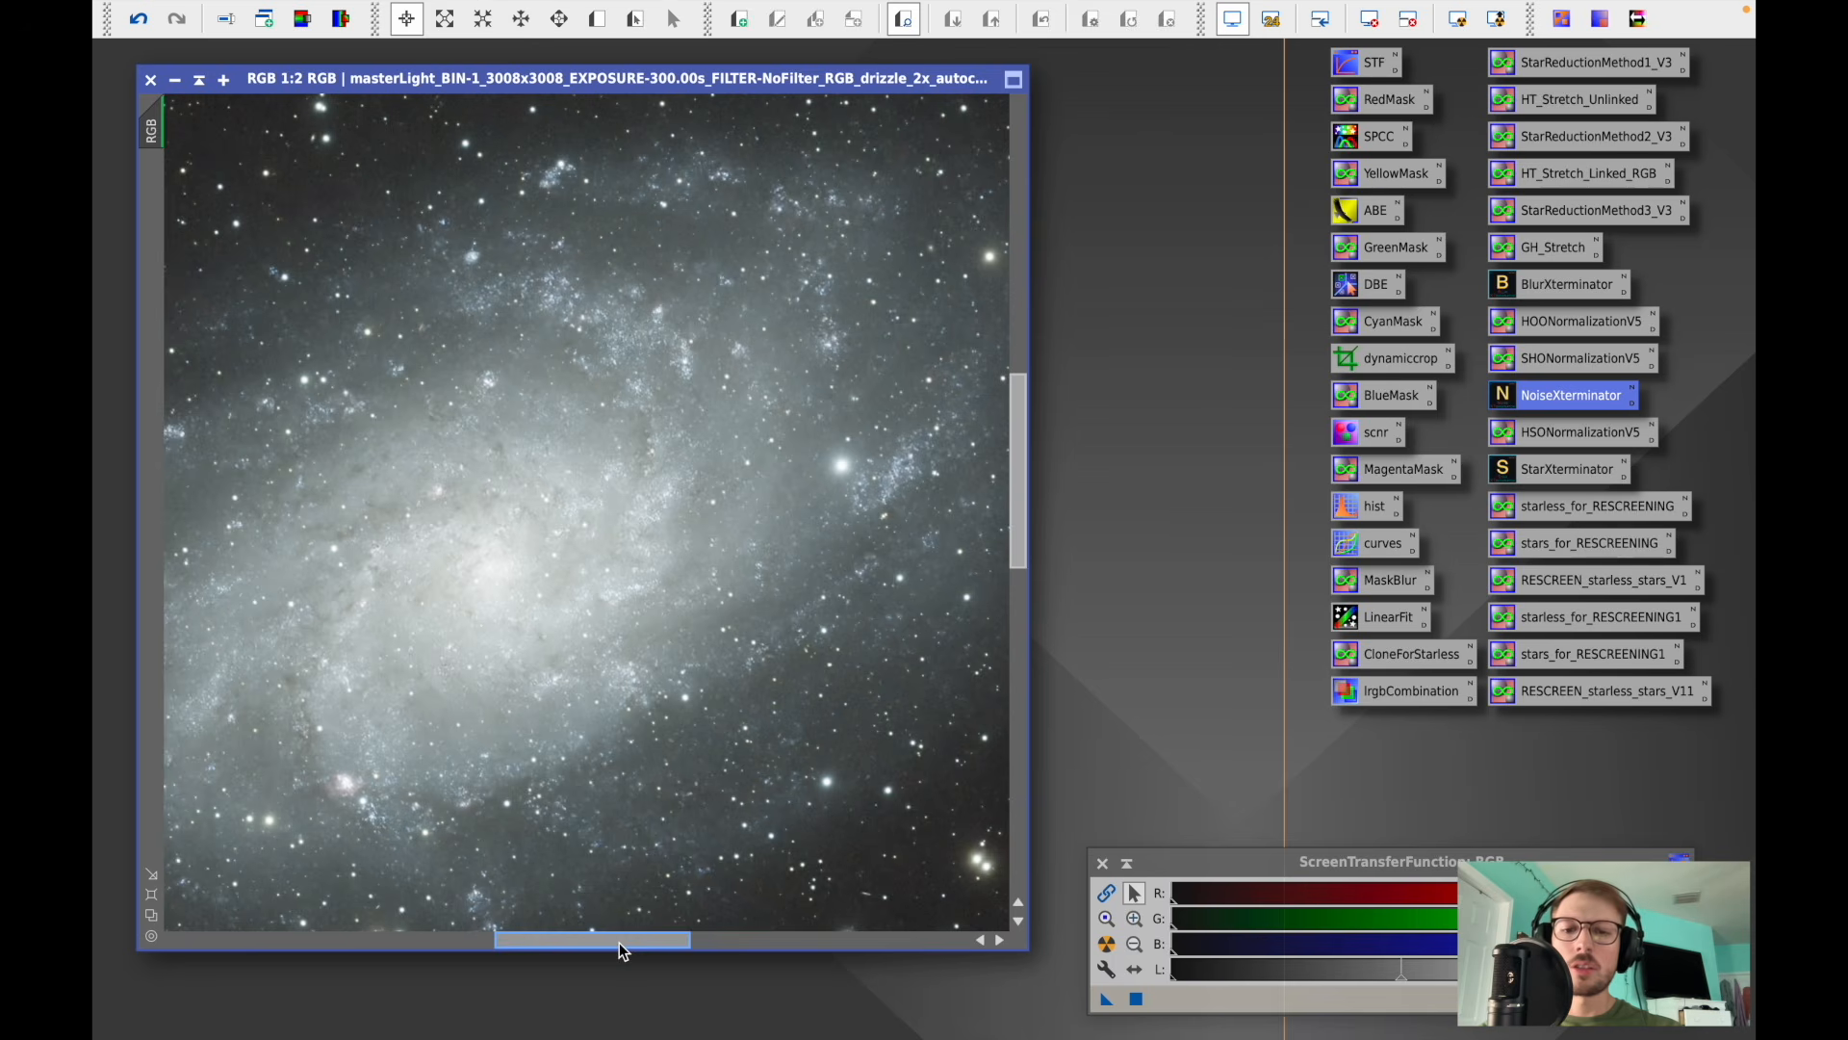
left_click_drag(621, 953, 641, 949)
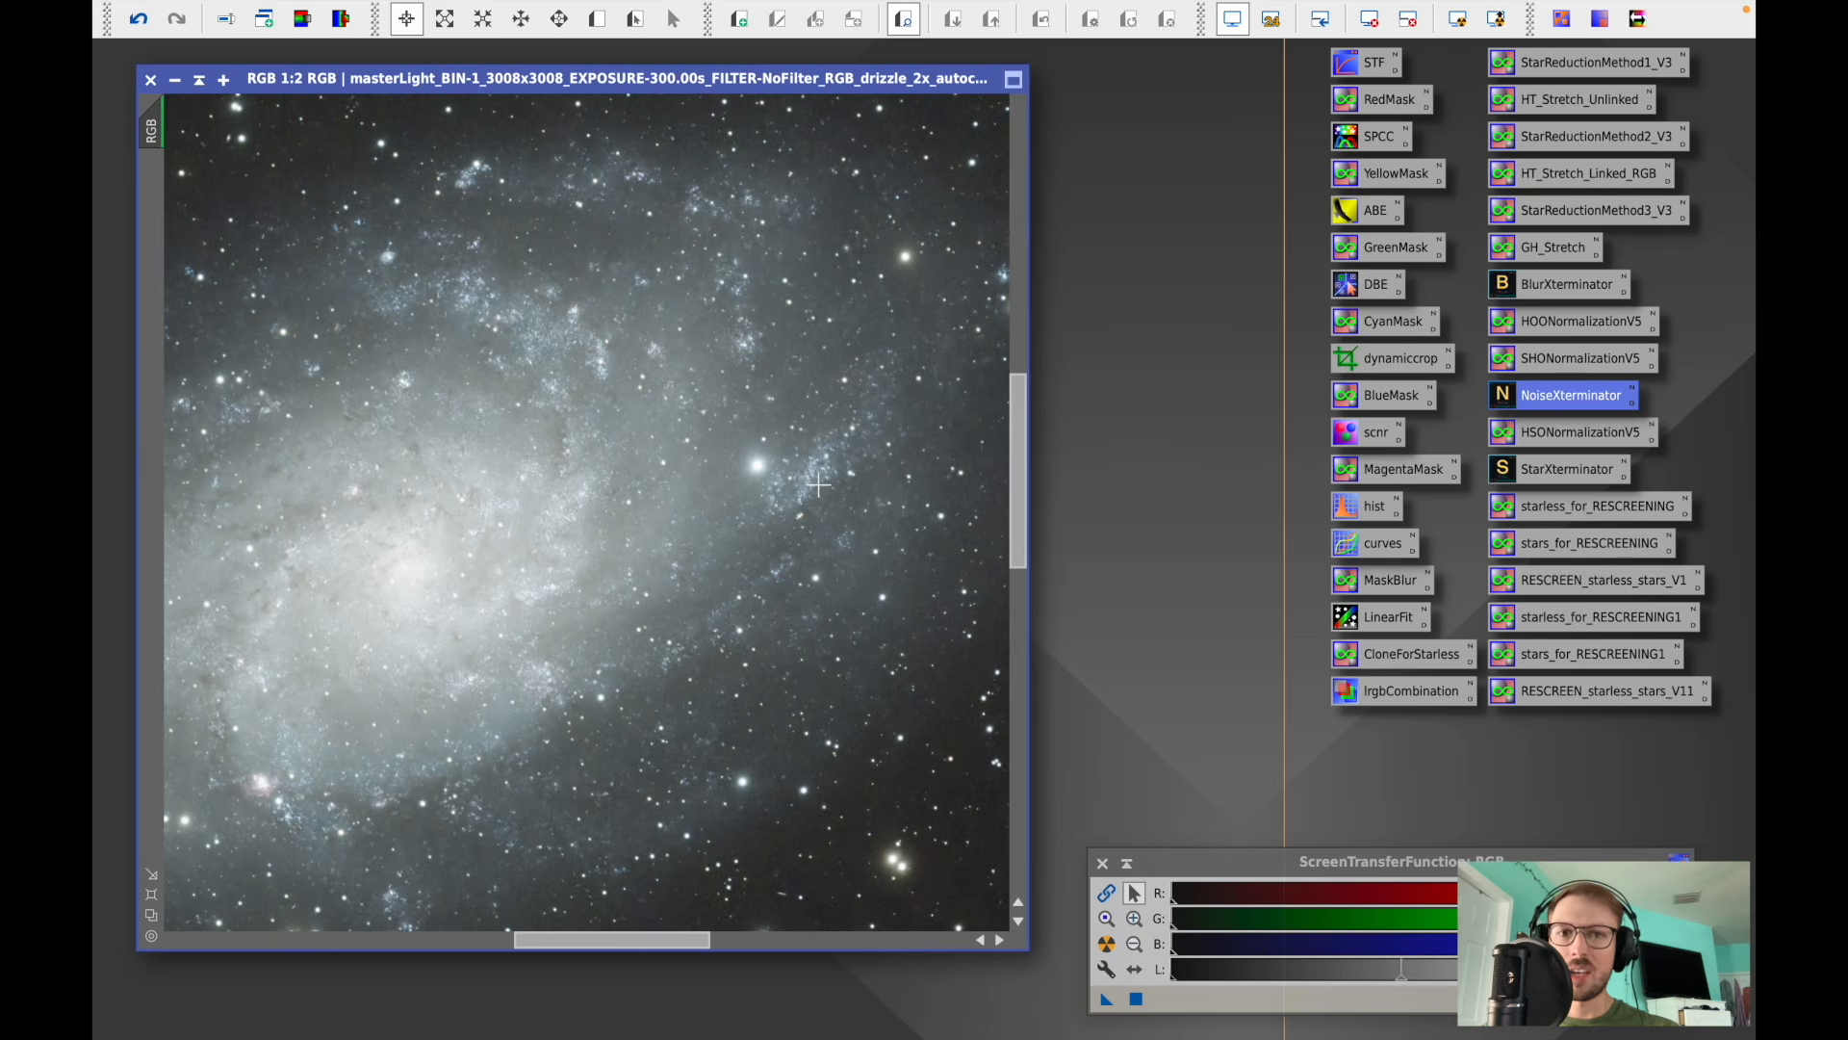
scroll(818, 486, "up", 2)
scroll(818, 486, "down", 2)
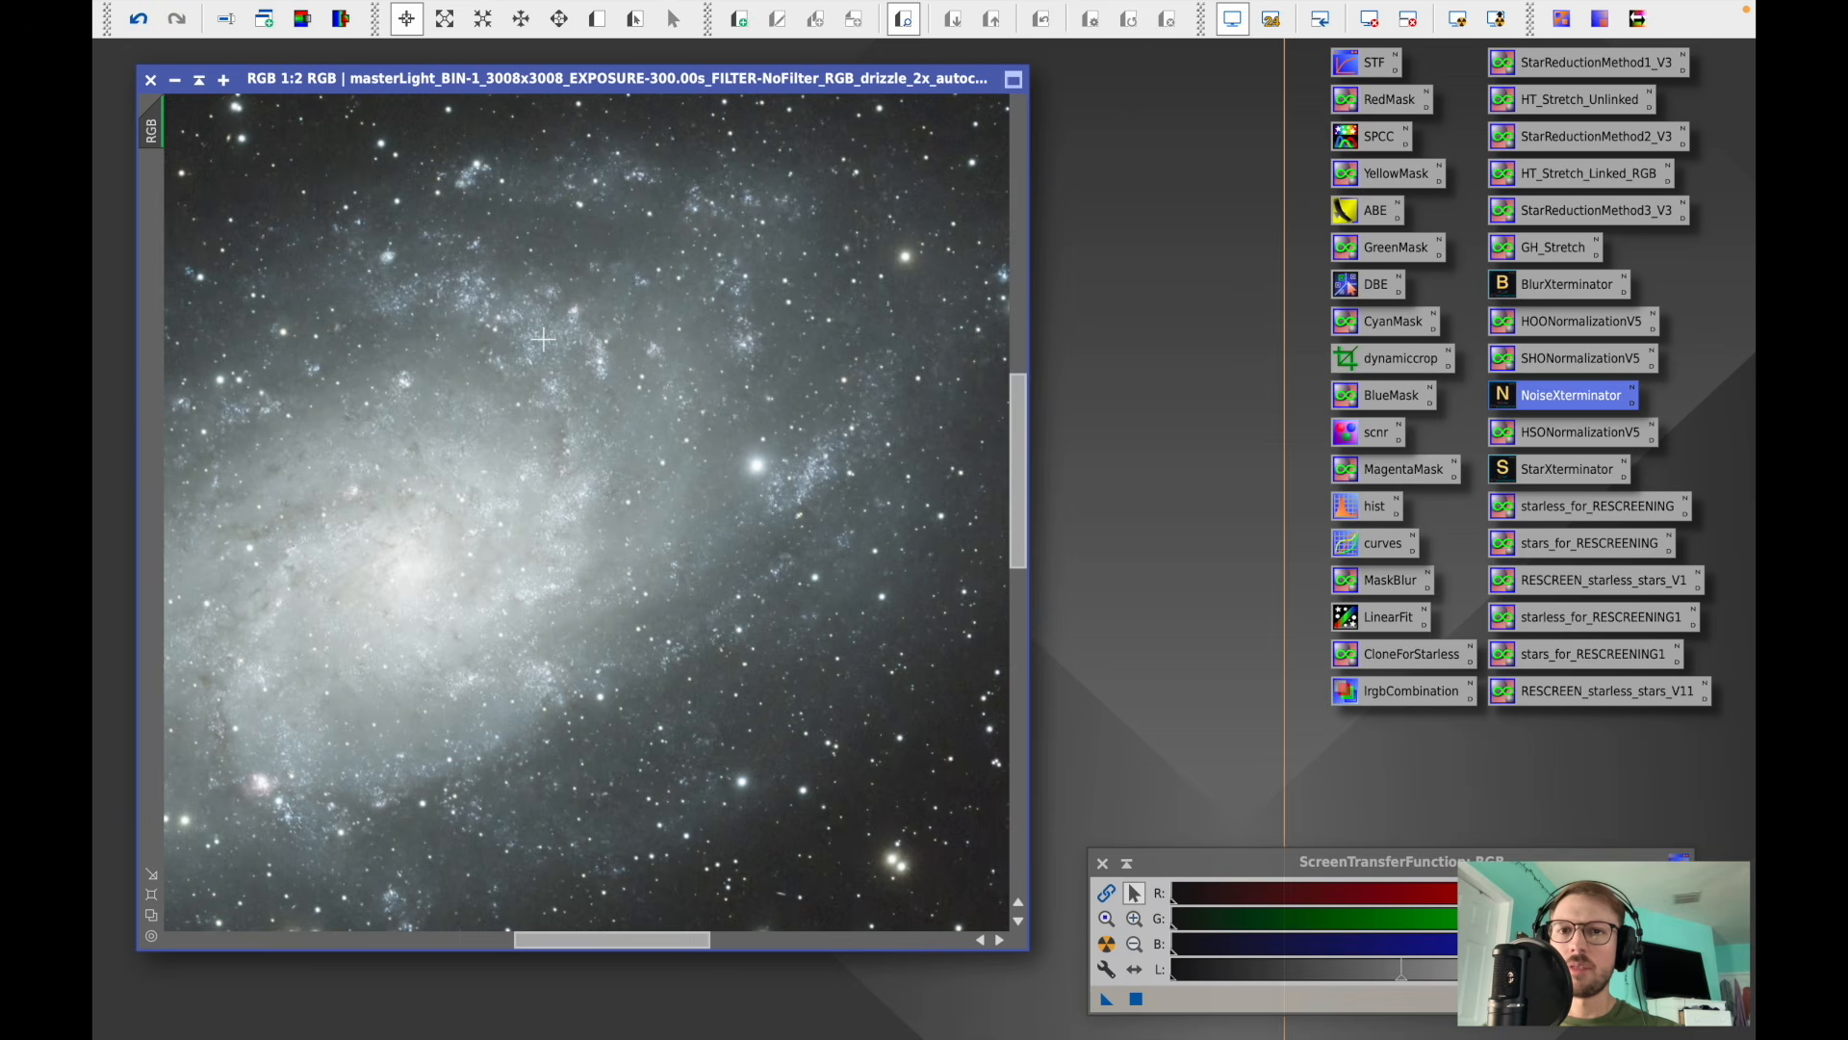
scroll(897, 454, "down", 2)
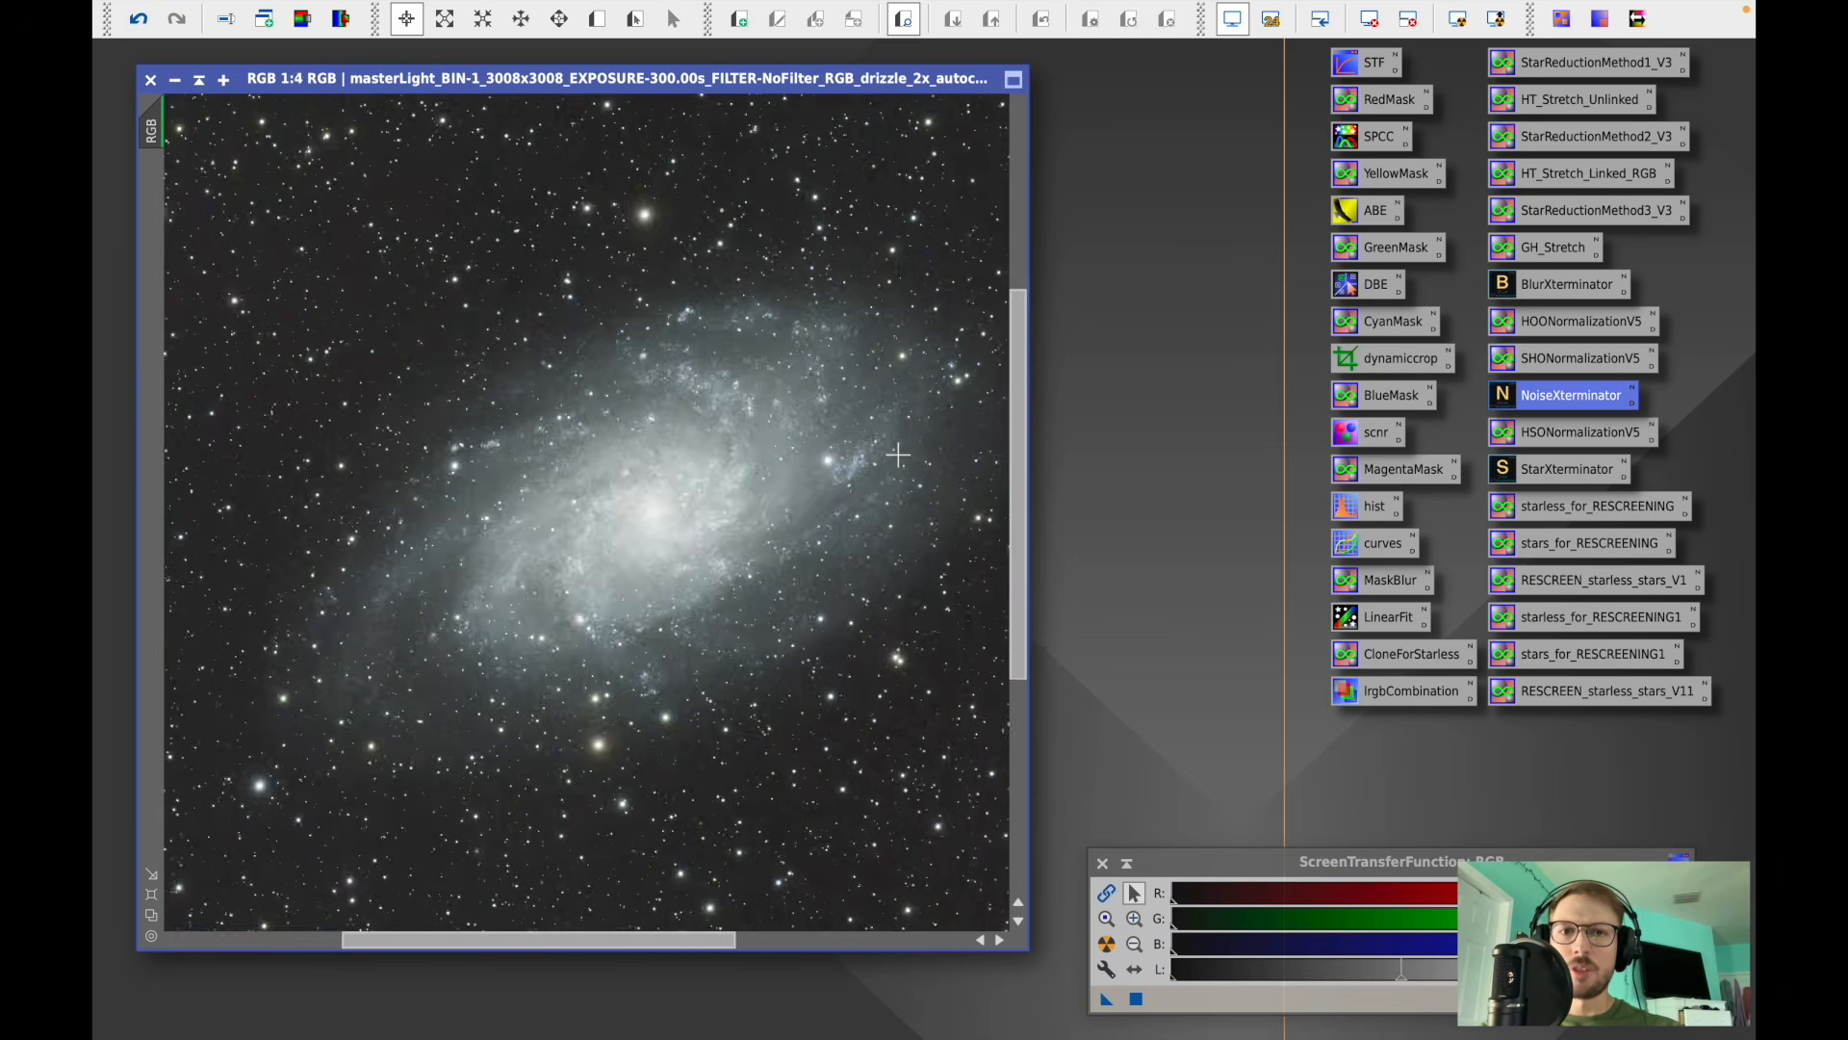
scroll(897, 455, "down", 2)
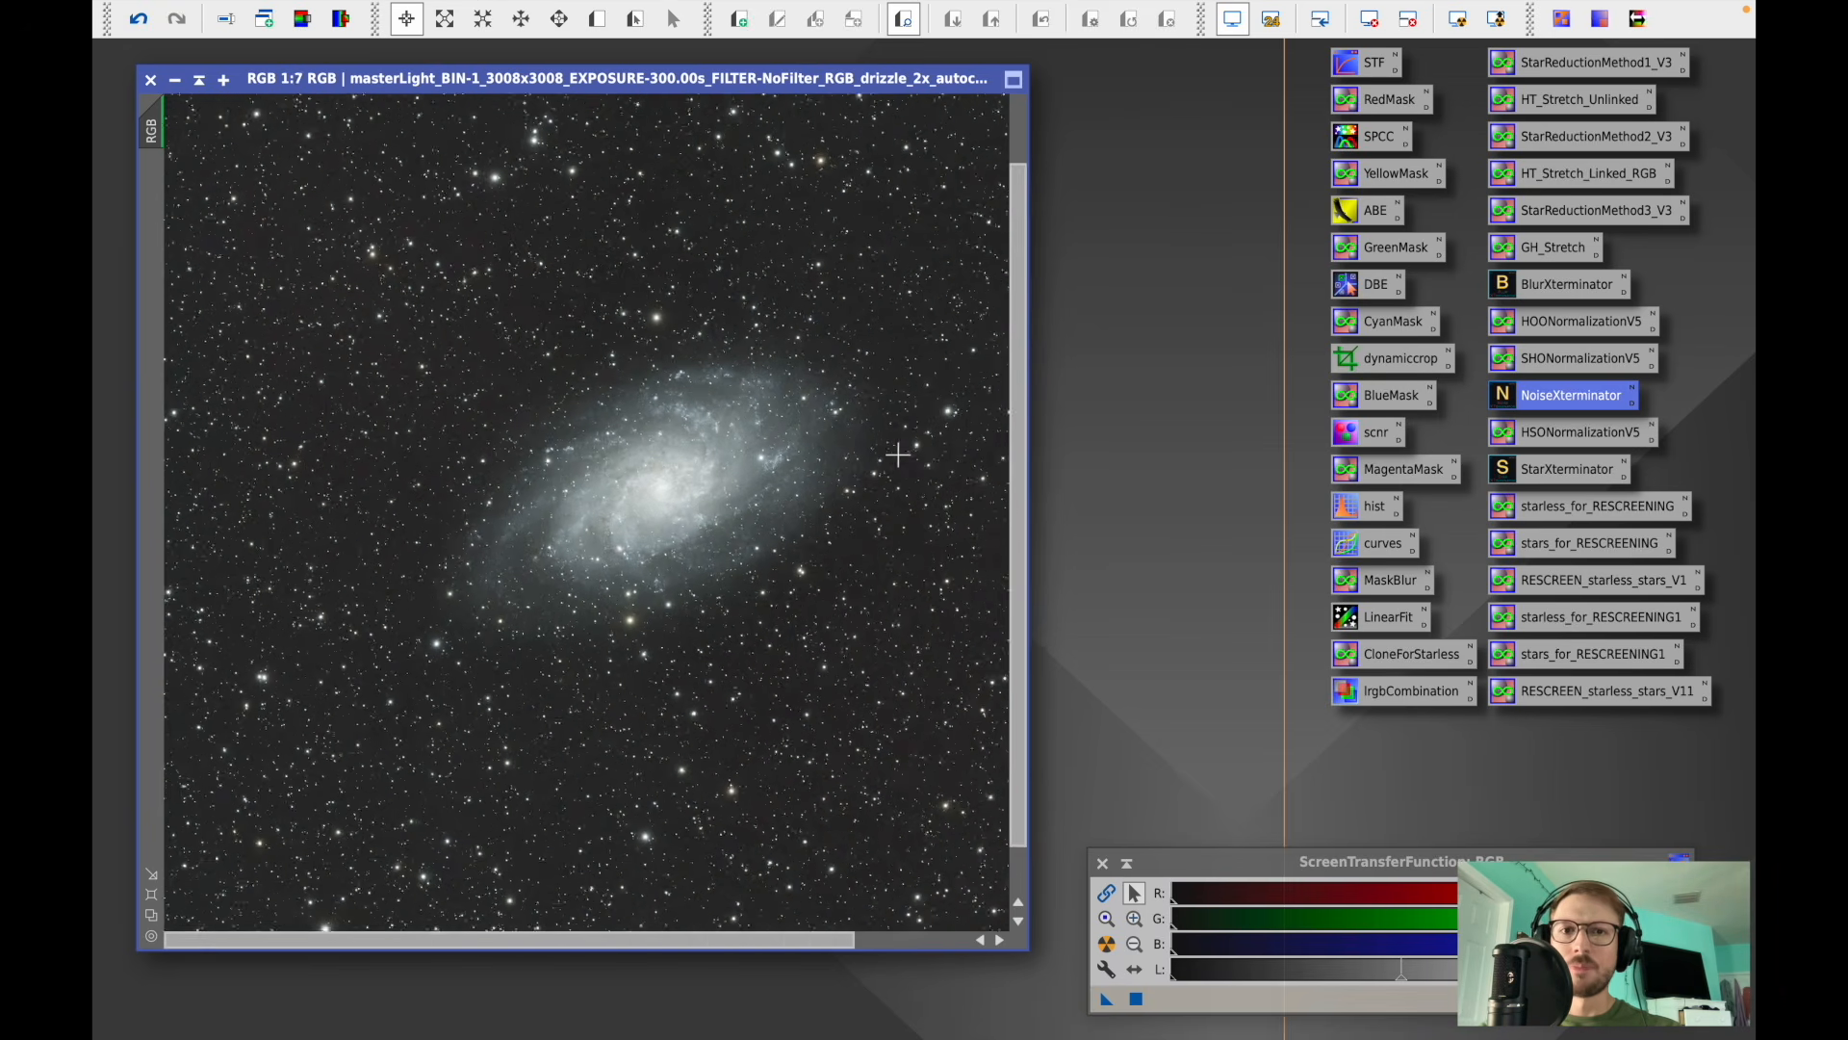
- Reset the screen stretch and open HistogramTransformation with the RGB image selected as its view
left_click(1343, 21)
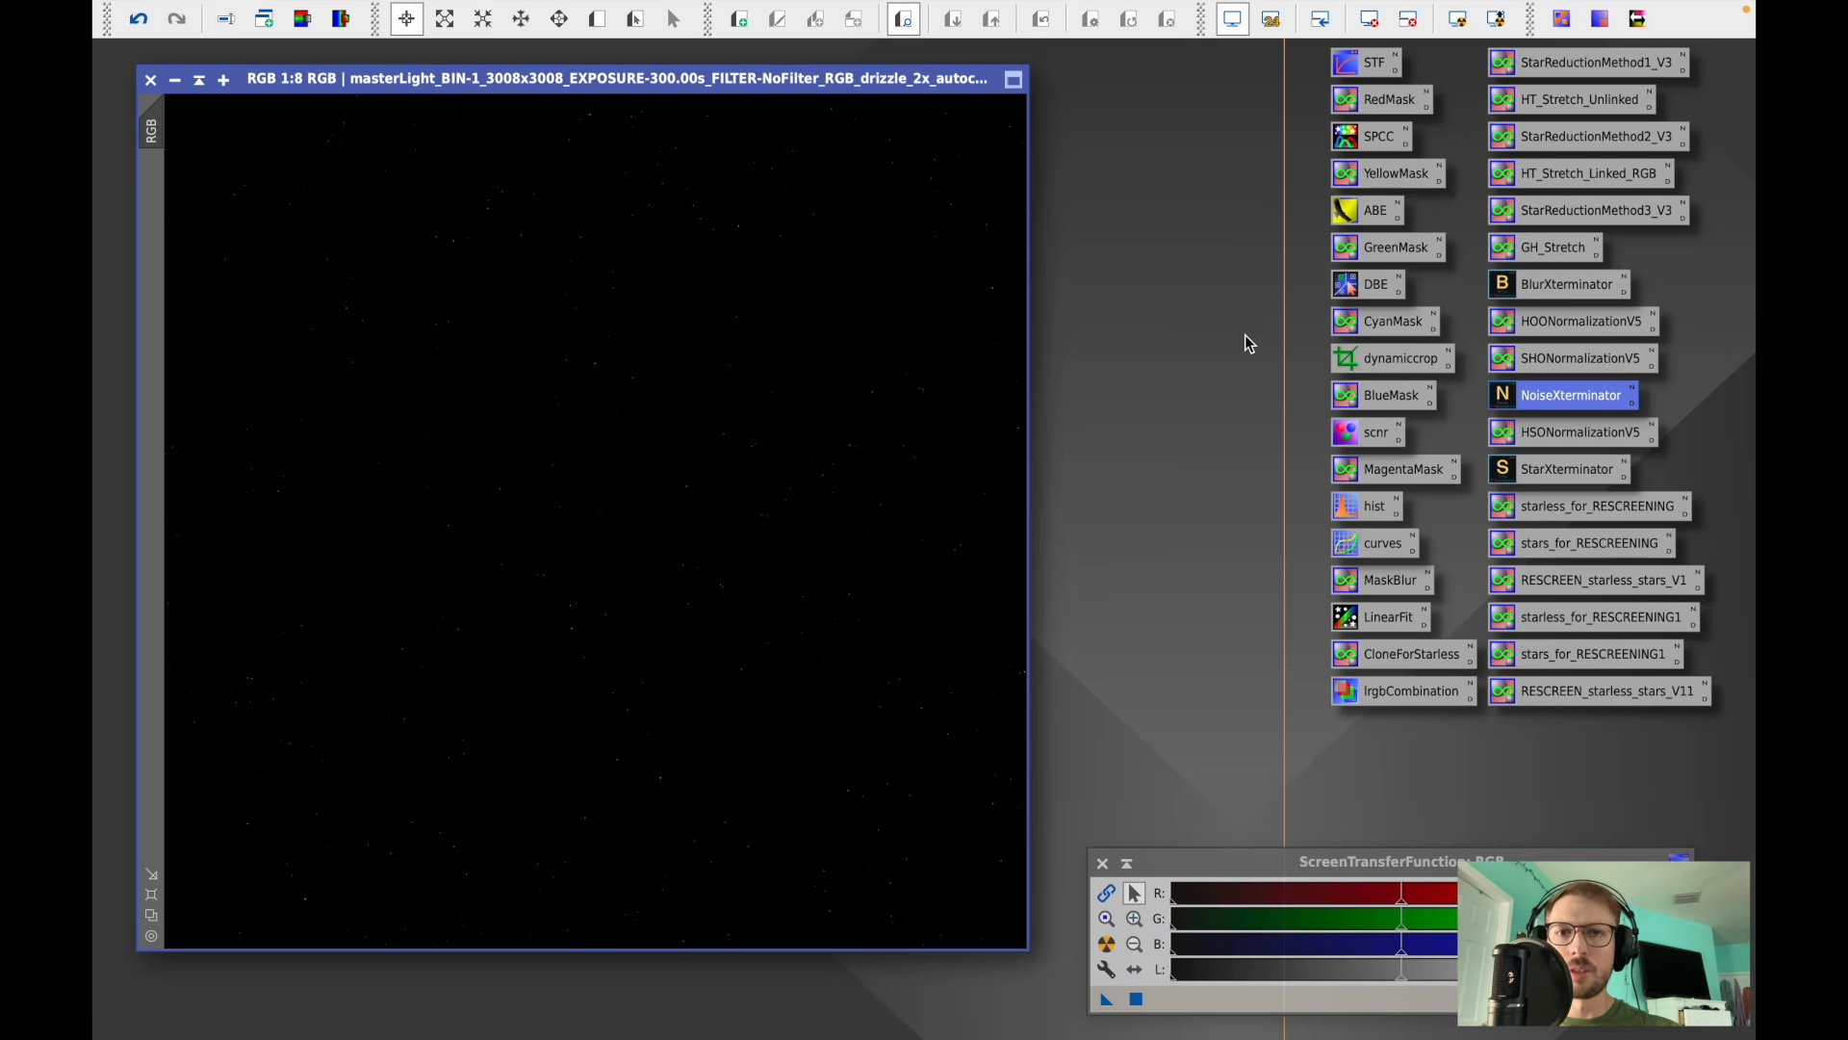
double_click(1367, 510)
left_click(1371, 713)
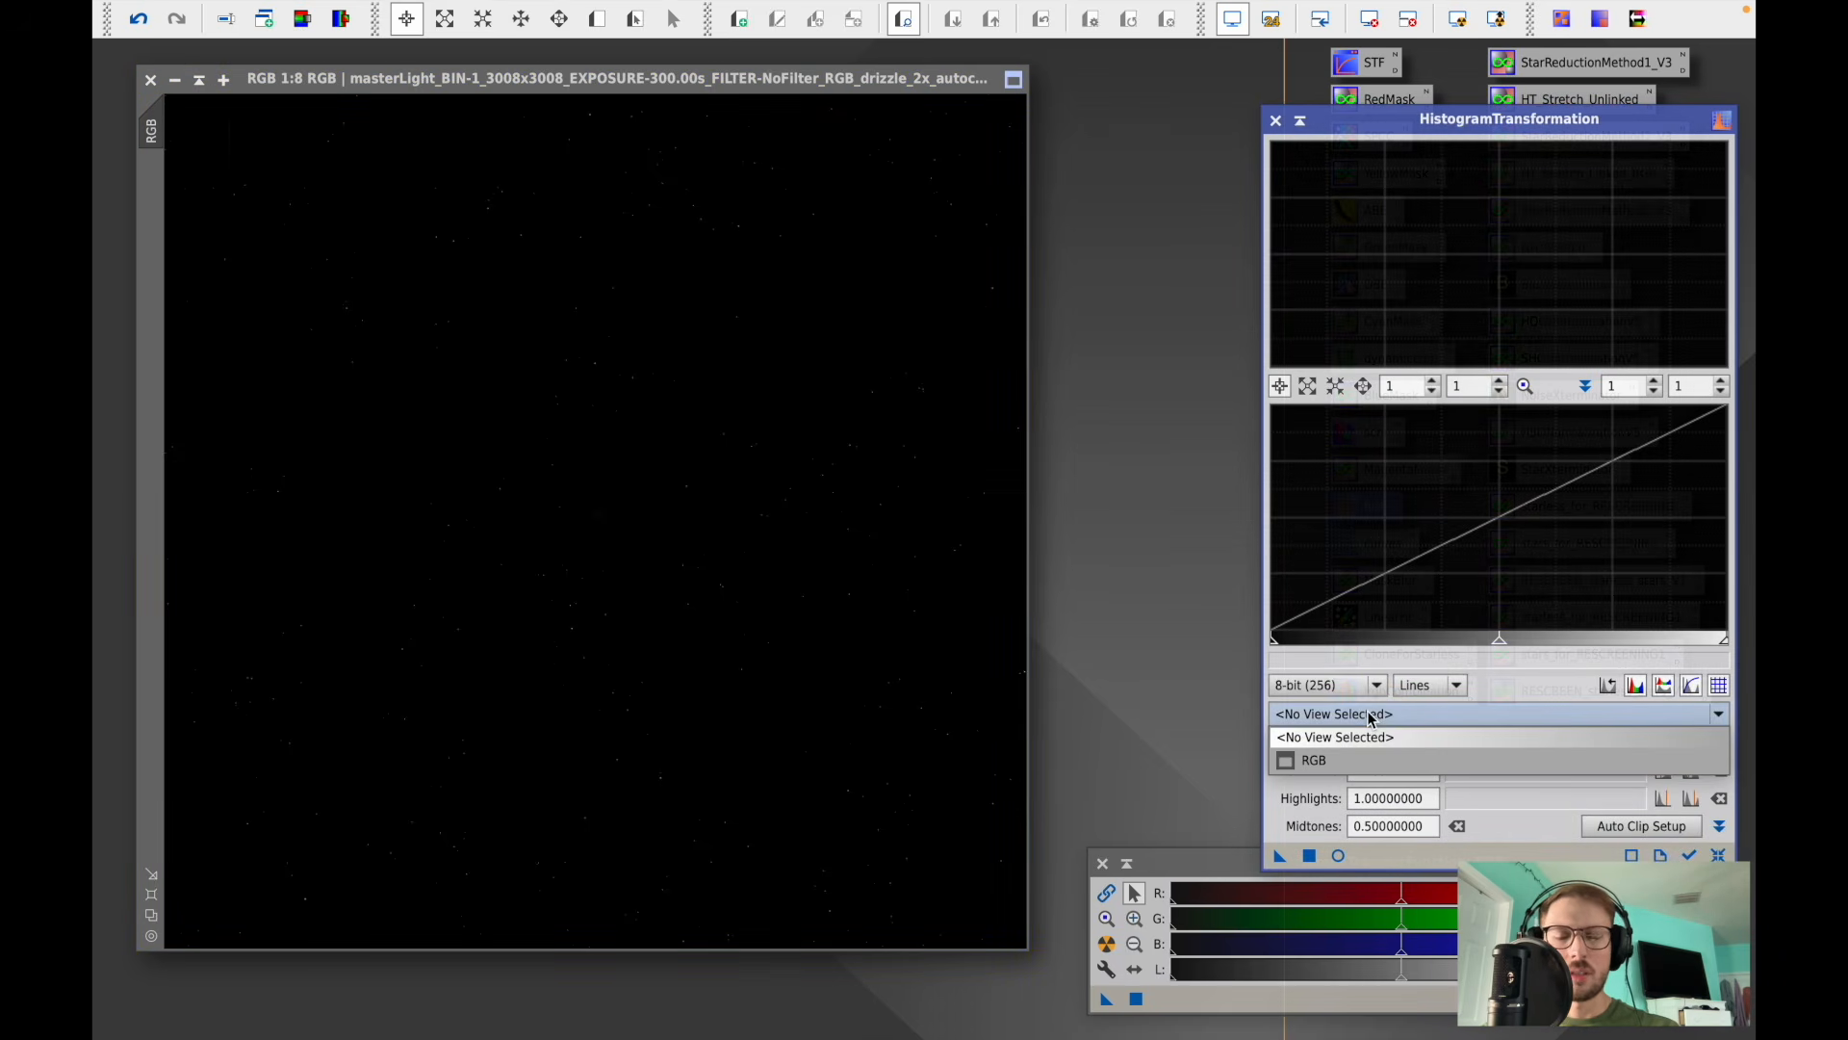
left_click(1325, 758)
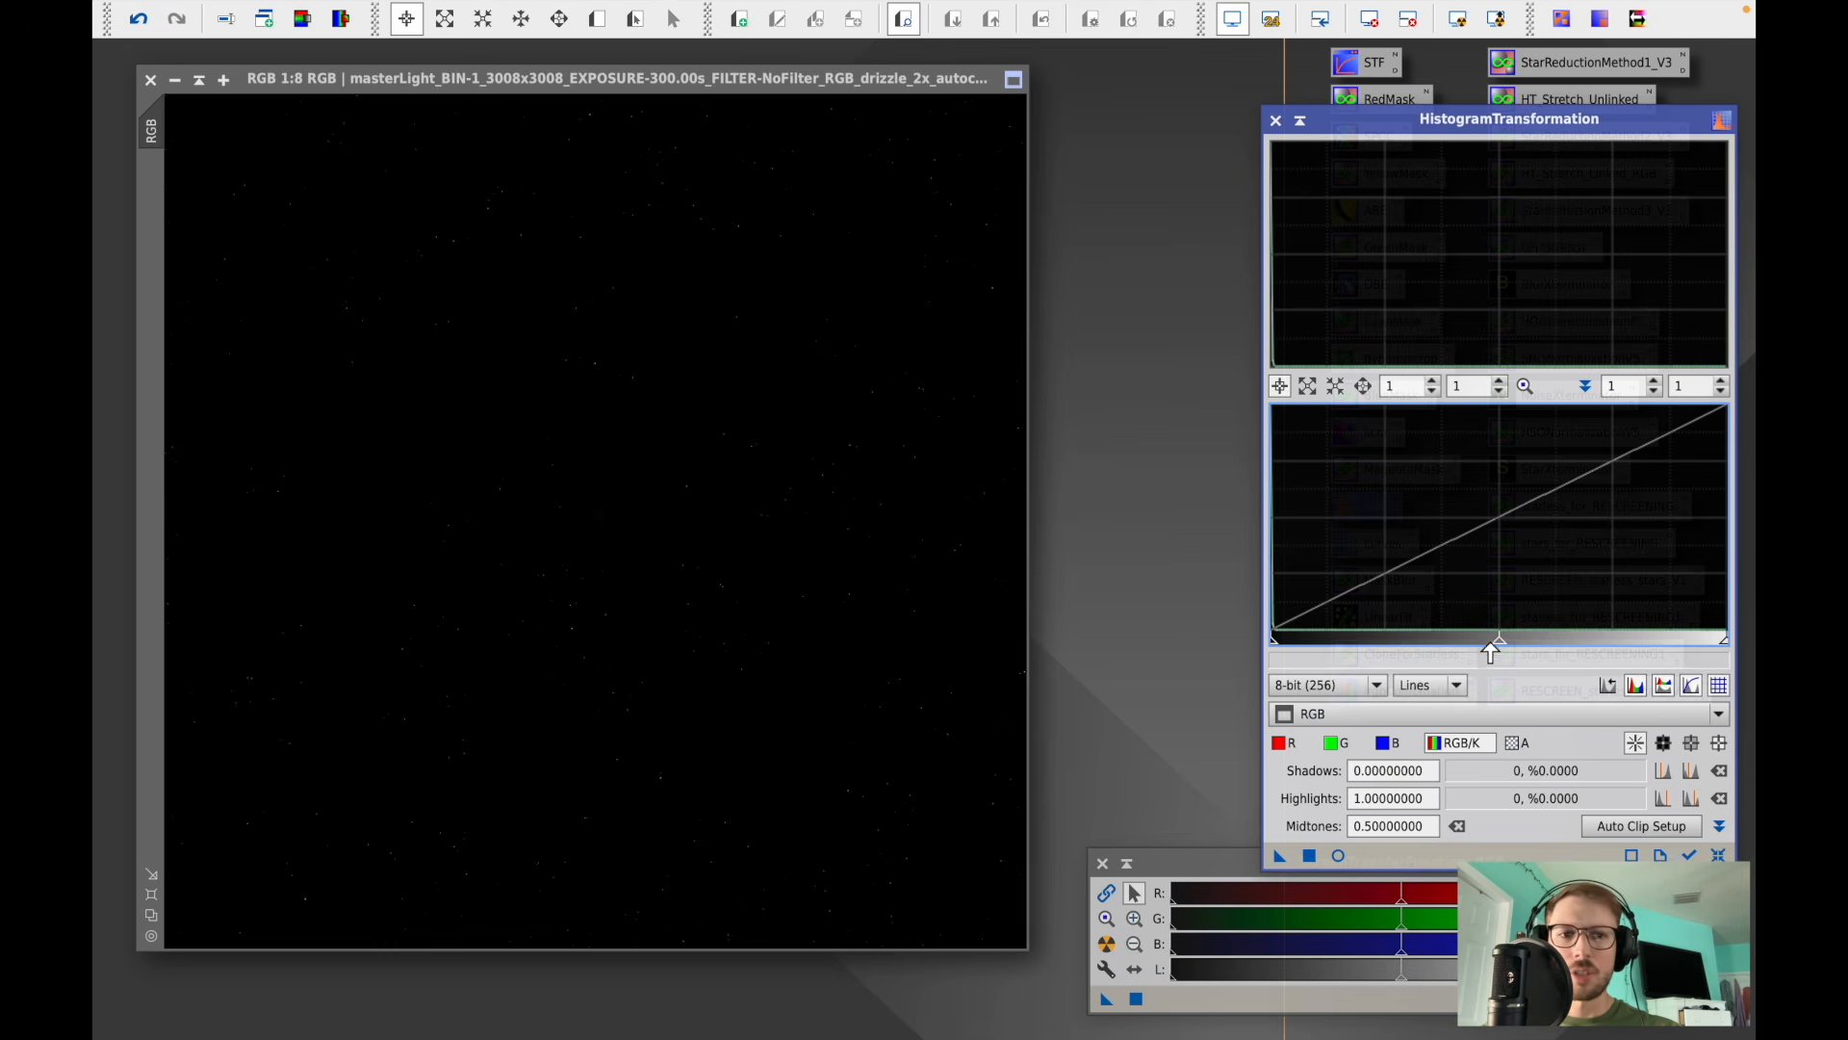
- Lower the midtones to about 0.0329 using the real-time preview, apply the stretch to the image, and reset the histogram
left_click_drag(1496, 643, 1311, 643)
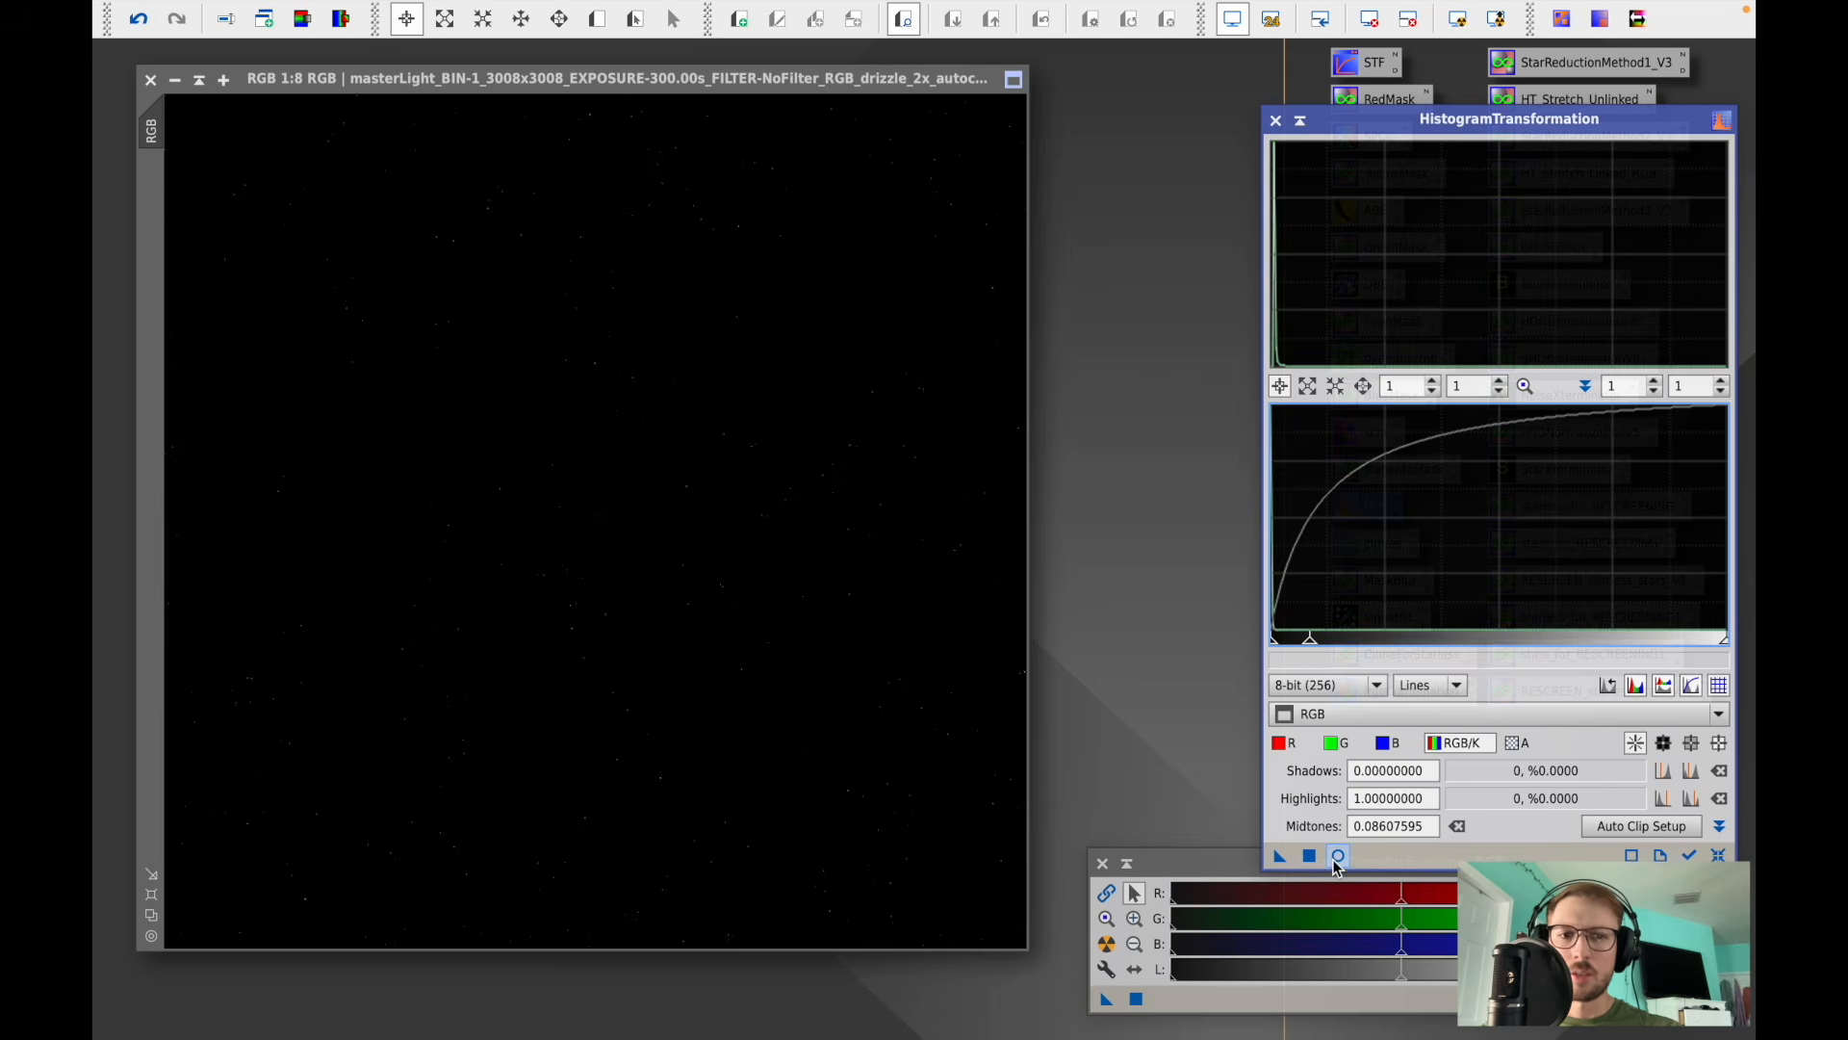
left_click(1338, 855)
left_click_drag(1310, 641, 1286, 641)
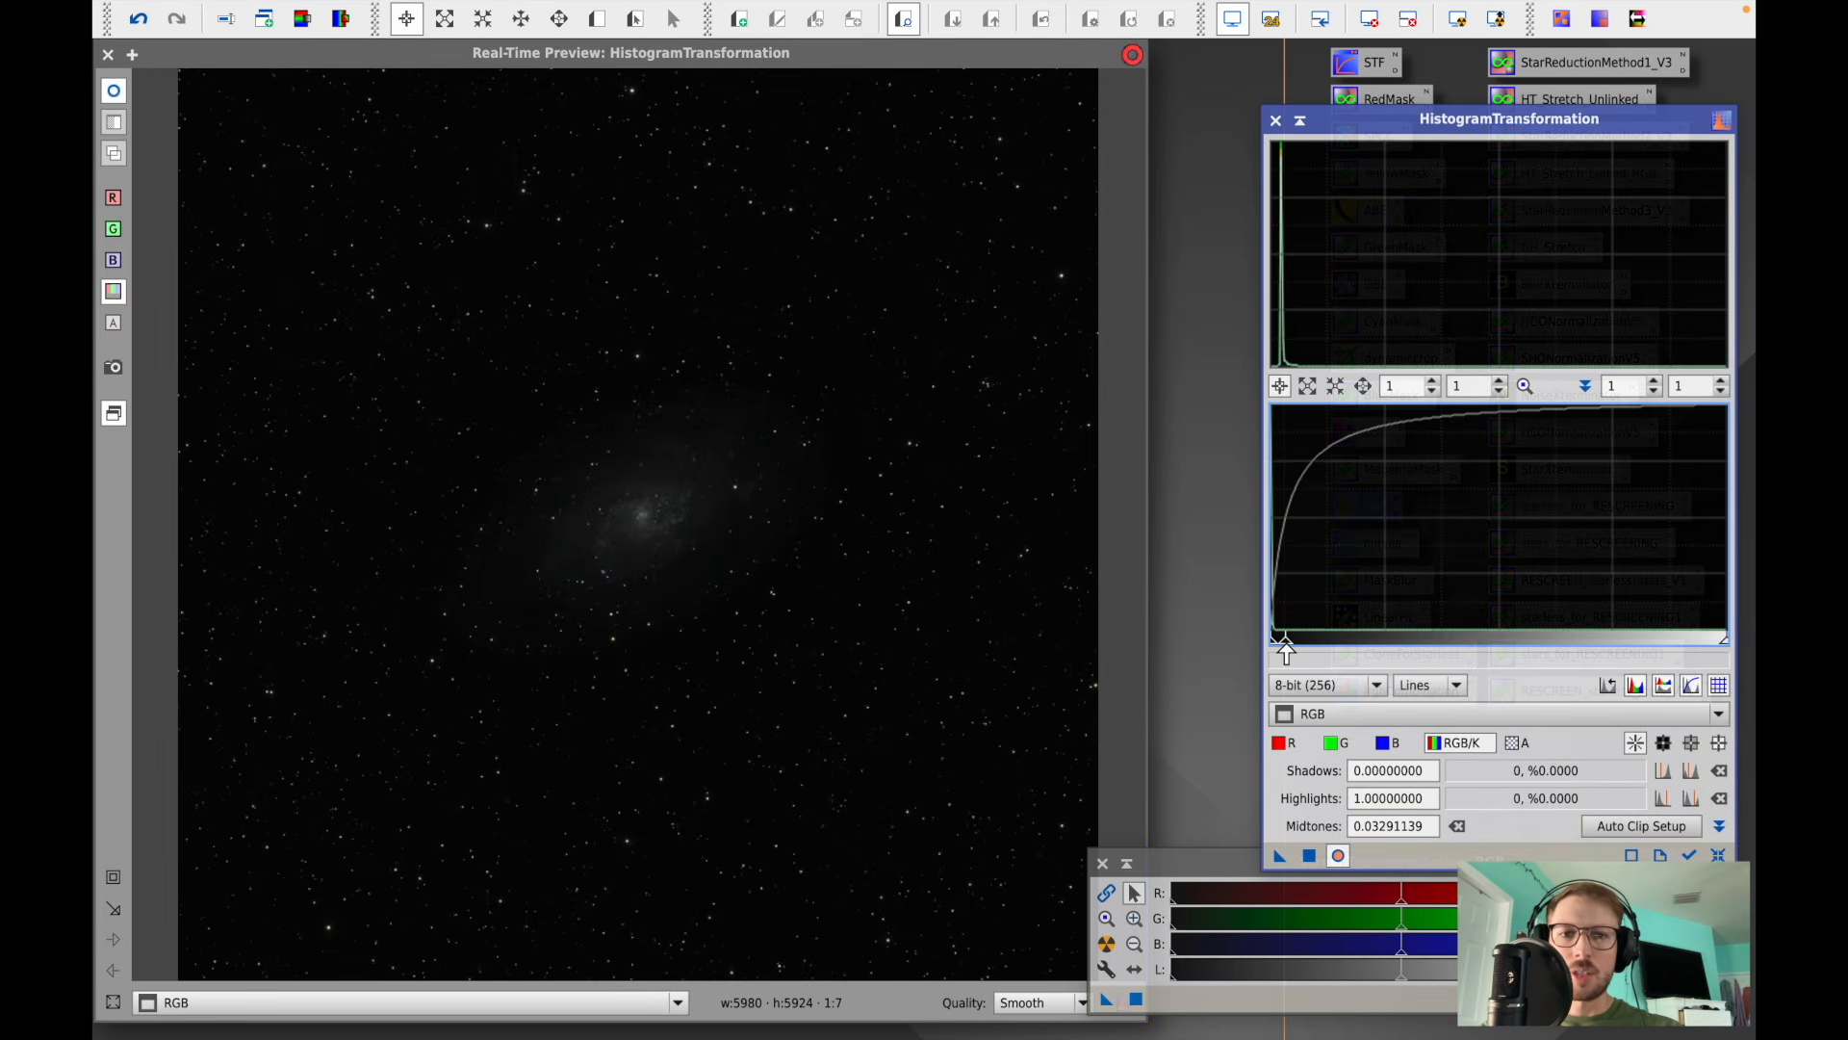
left_click(1309, 855)
left_click(1718, 854)
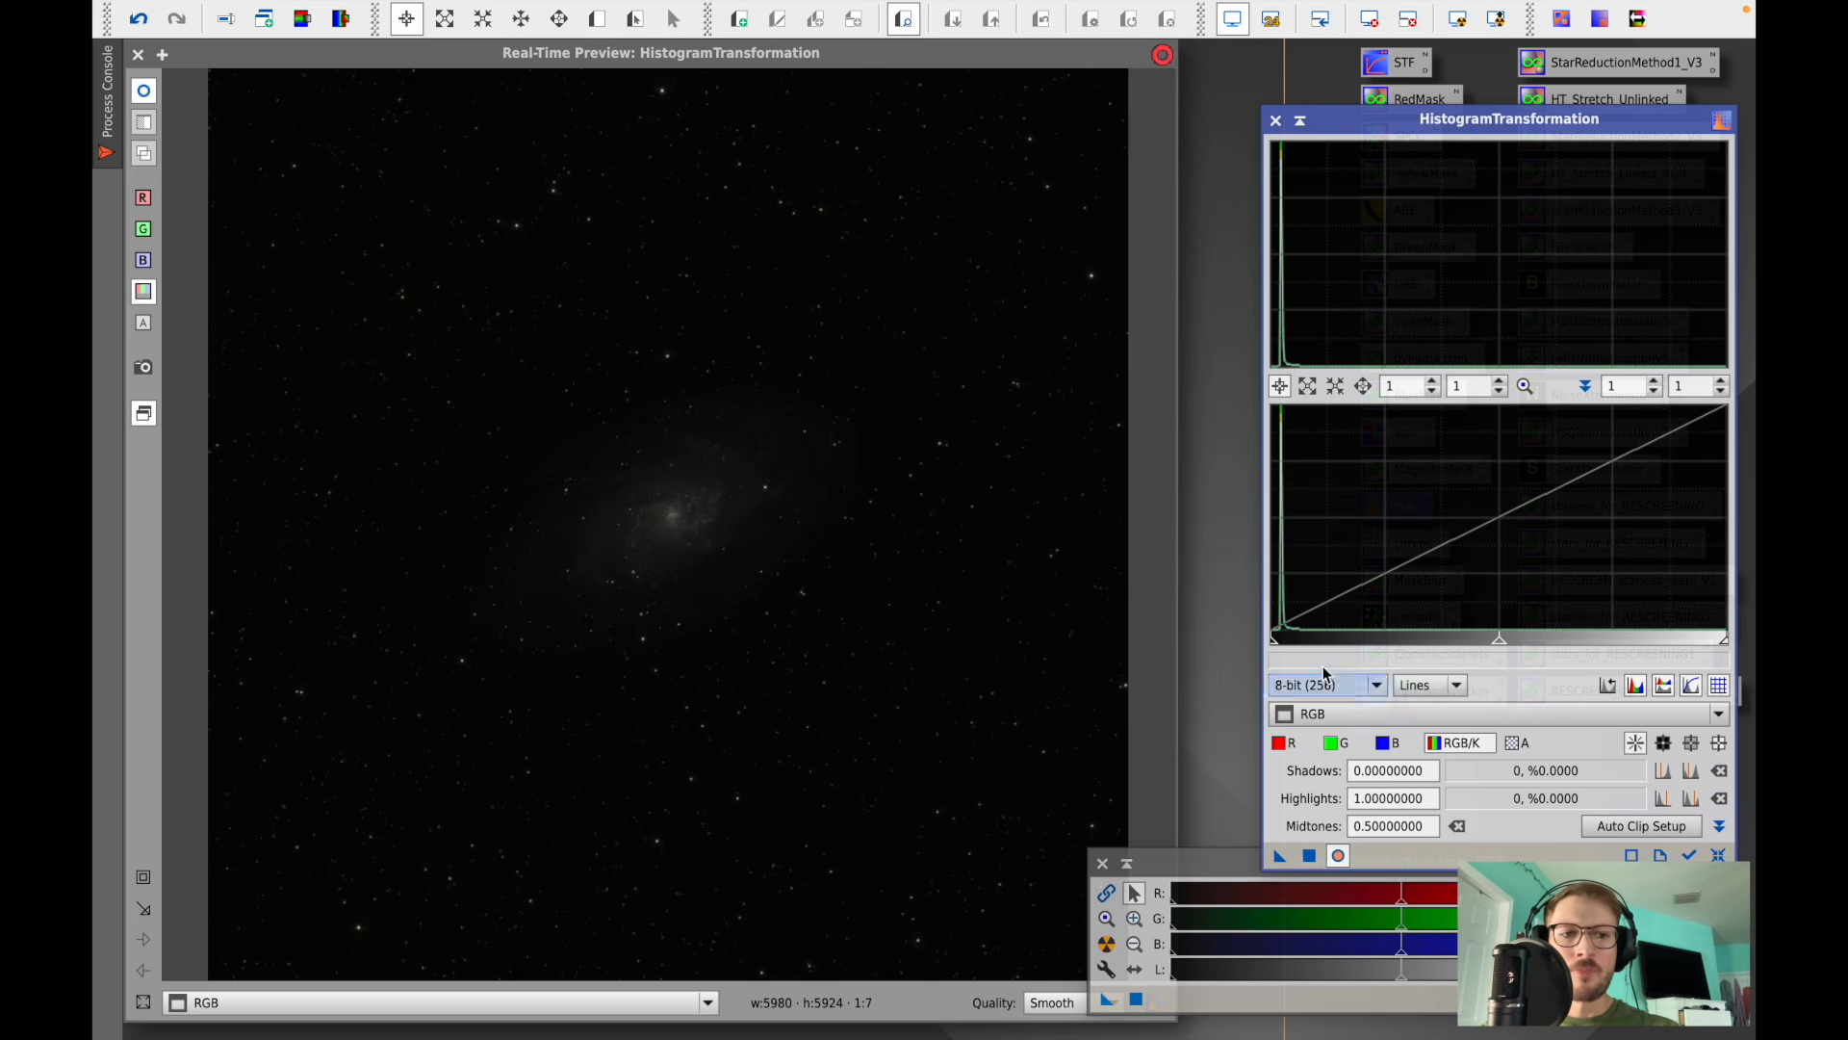
- Apply a second stretch with the midtones lowered to about 0.1418, then reset the histogram
left_click_drag(1498, 642, 1336, 651)
left_click(1310, 858)
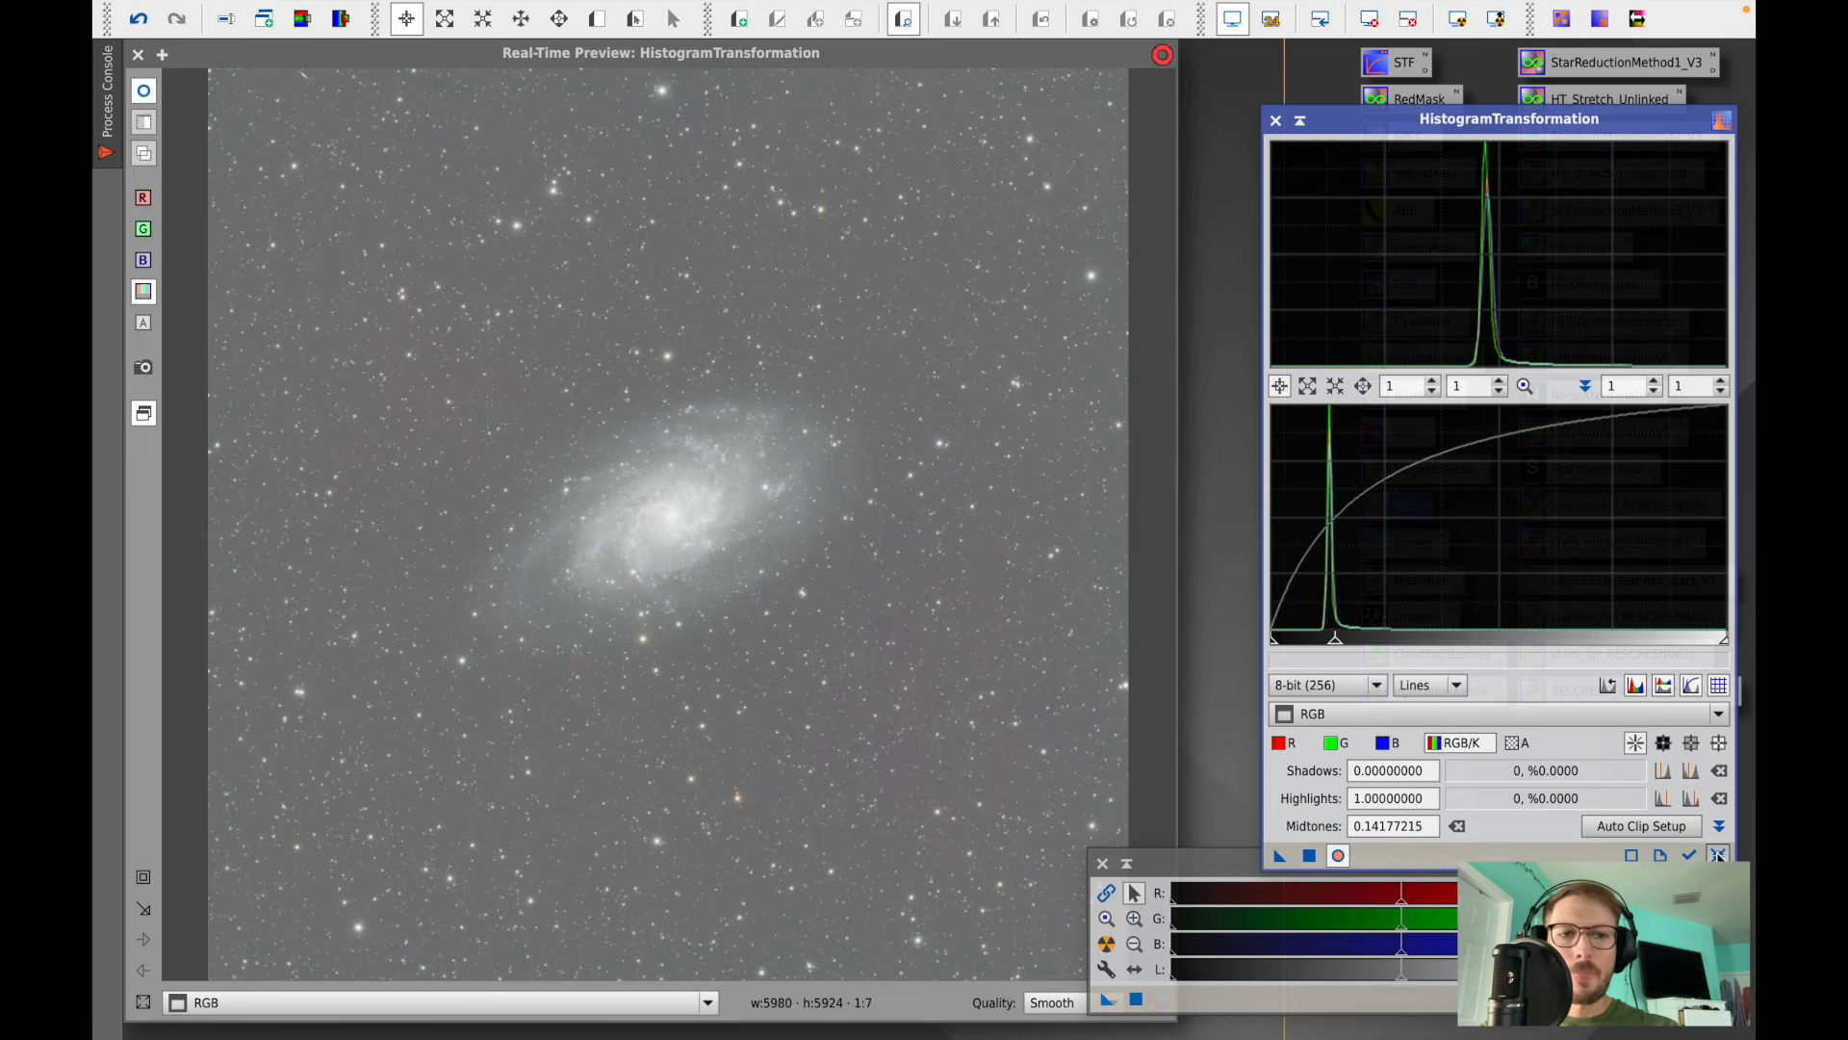
left_click(1718, 855)
- Clip the shadows to about 0.073, set midtones to about 0.404, apply the stretch and close HistogramTransformation
left_click_drag(1274, 639, 1304, 650)
left_click_drag(1515, 640, 1475, 645)
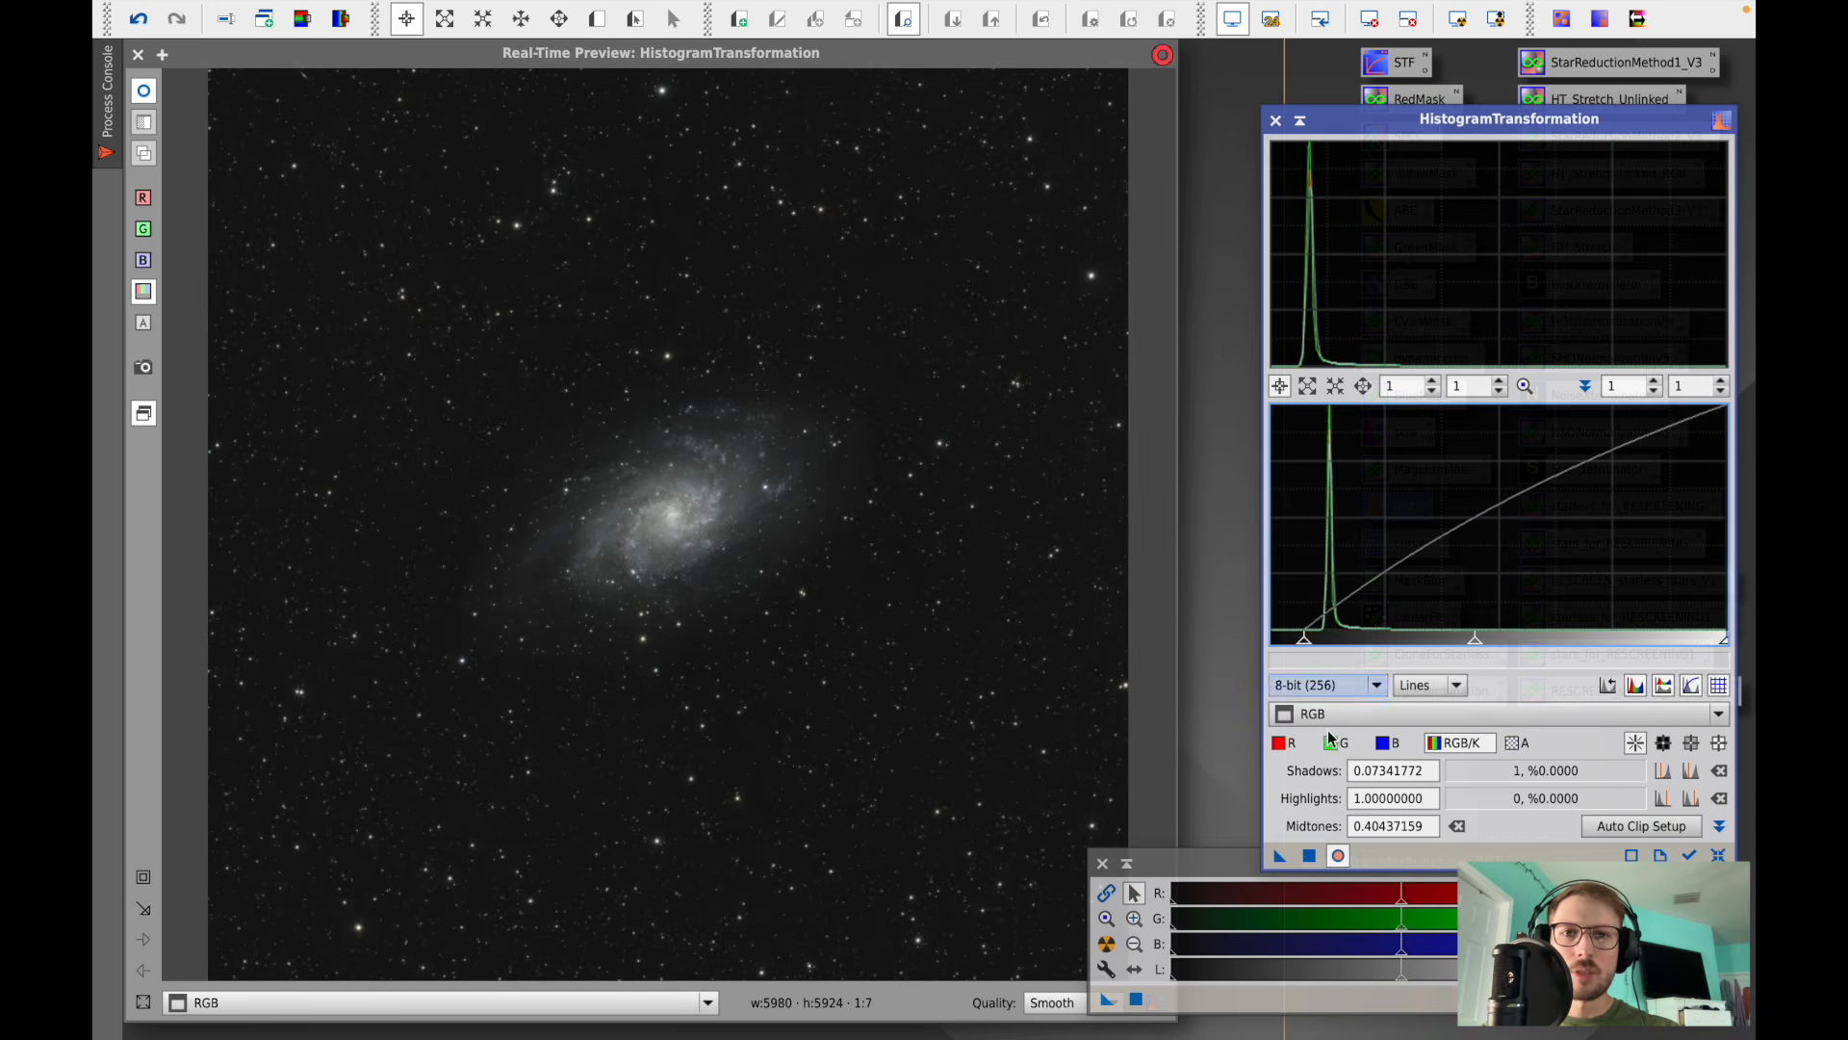
left_click_drag(1304, 639, 1308, 652)
left_click(1309, 855)
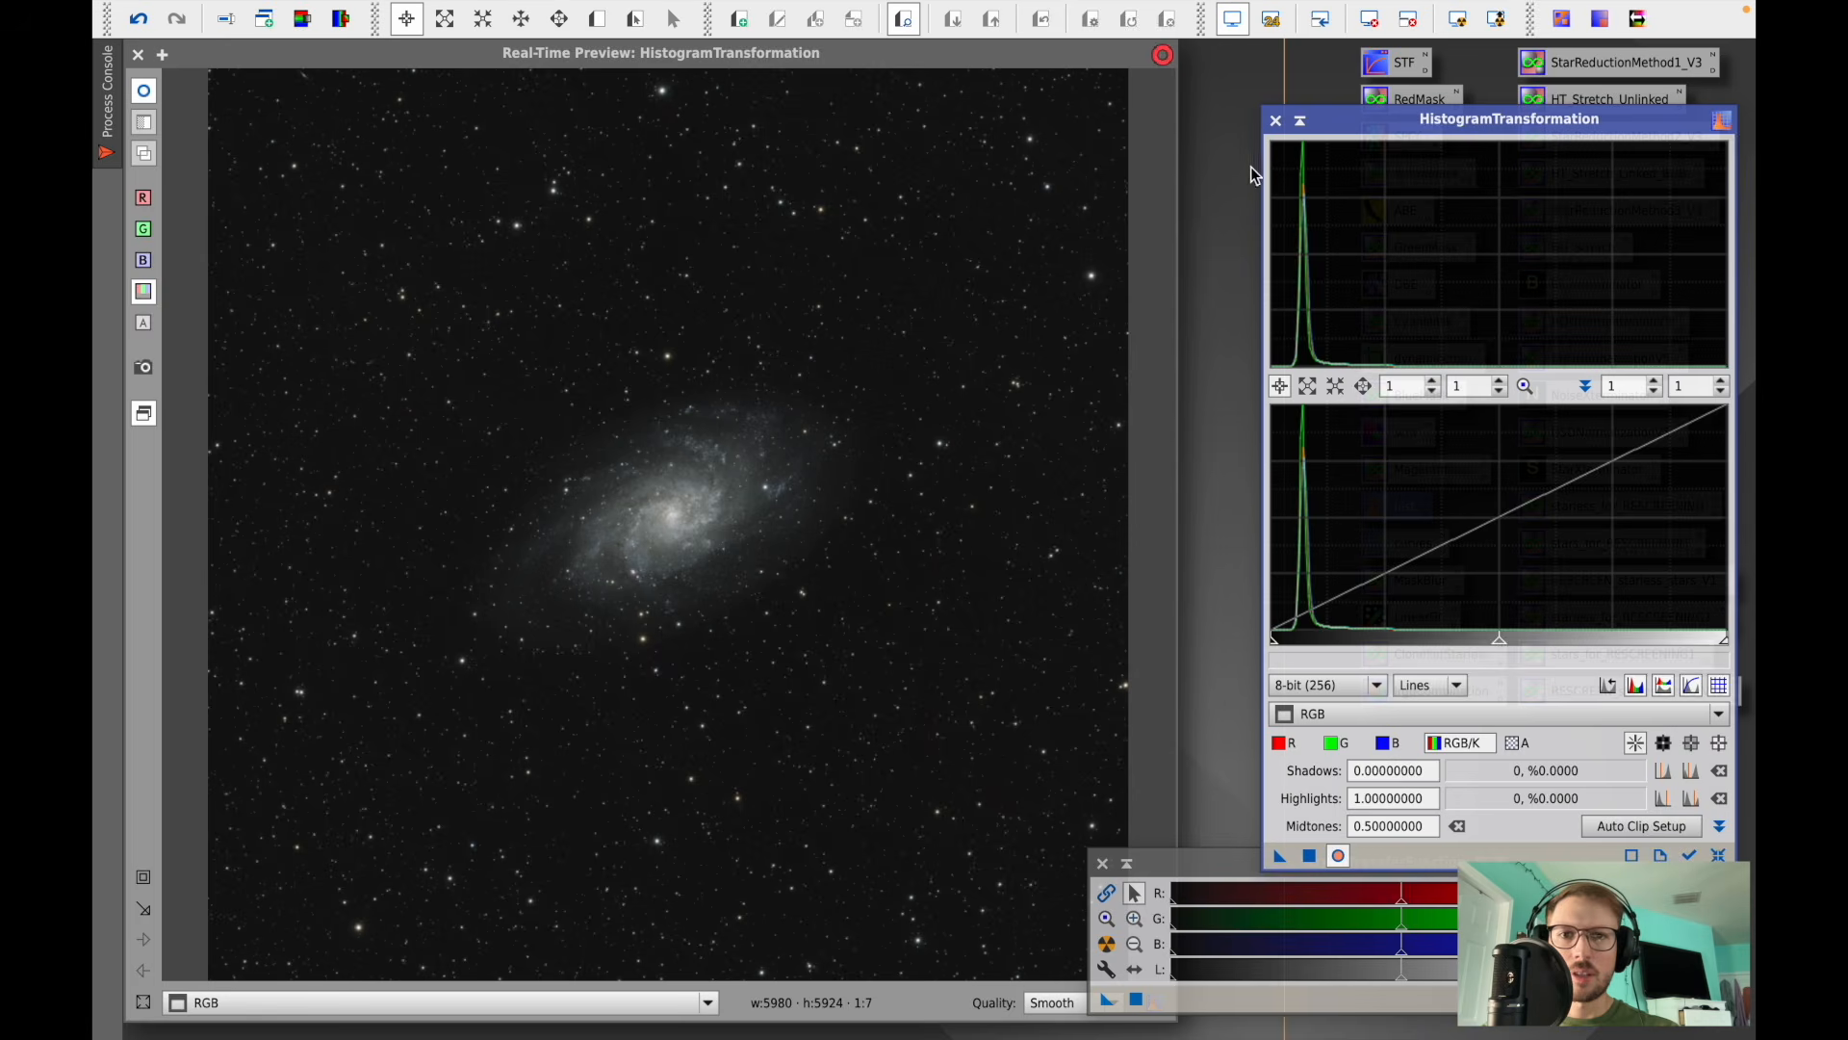
left_click(1275, 122)
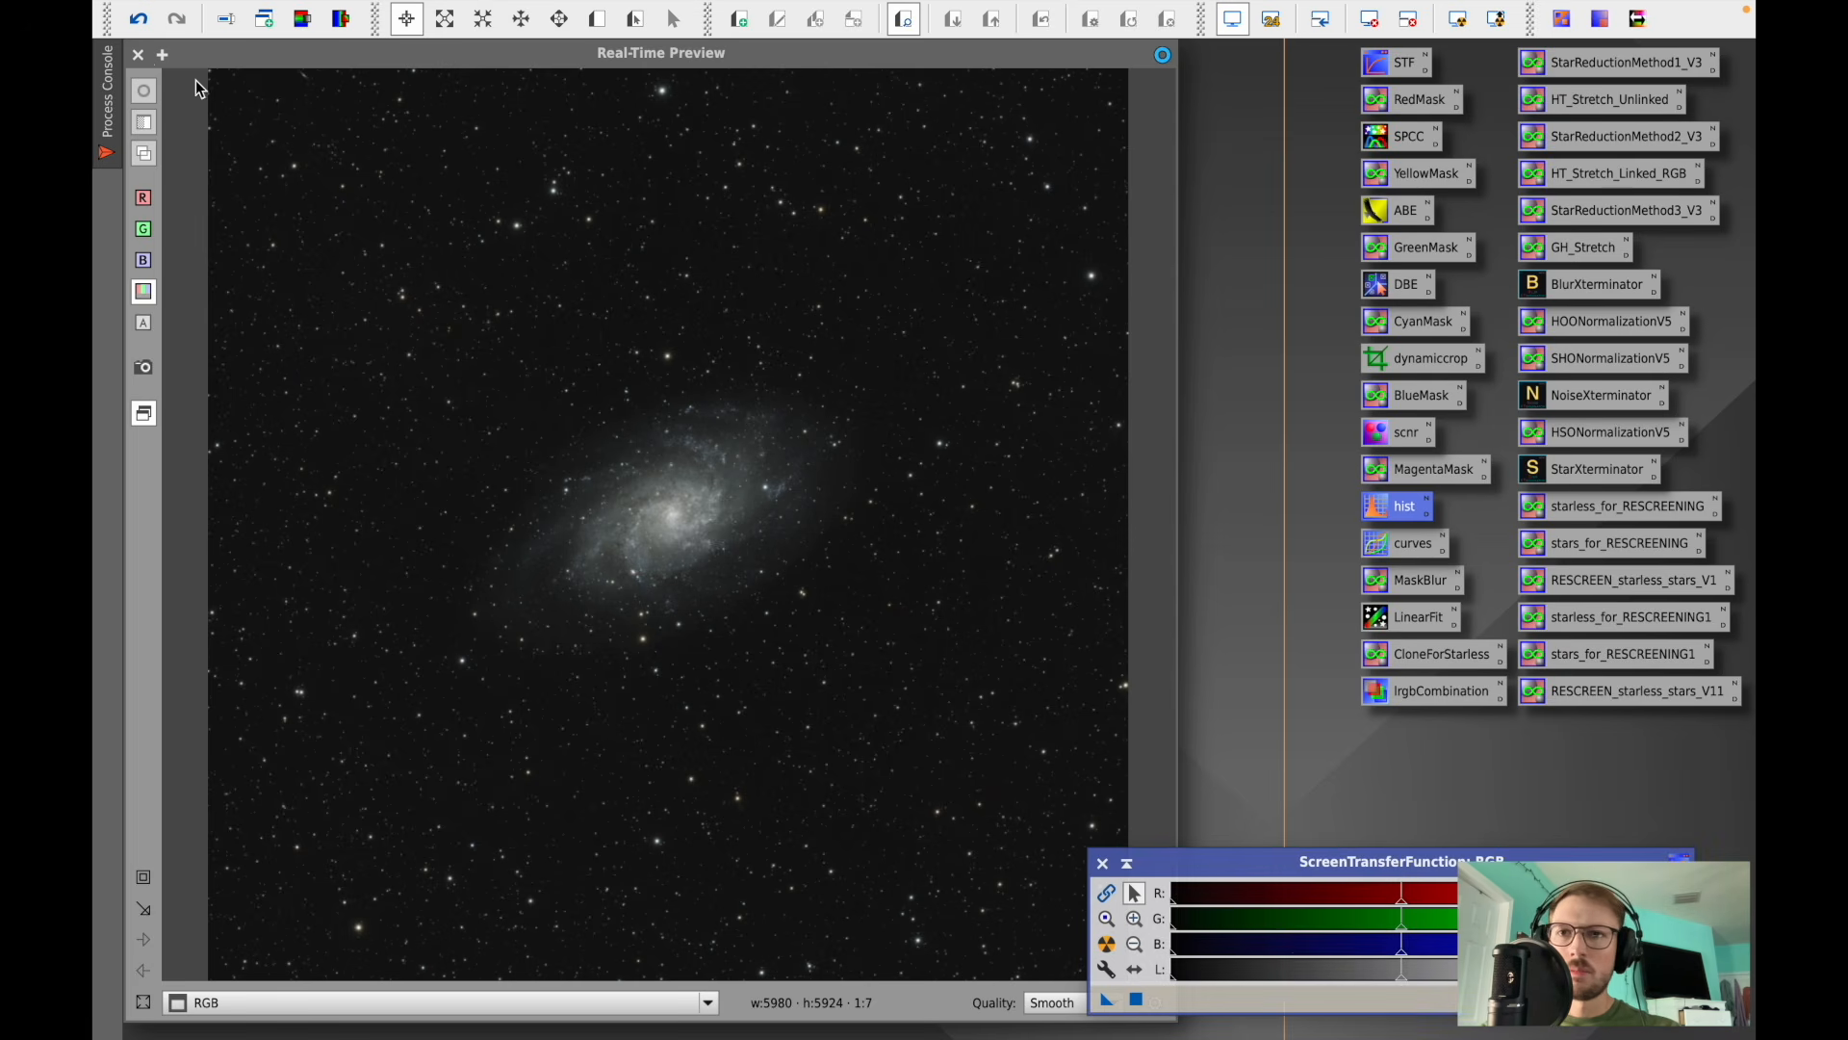
- Close the preview and zoom in and out to inspect the stretched galaxy and background
left_click(143, 60)
scroll(687, 496, "up", 3)
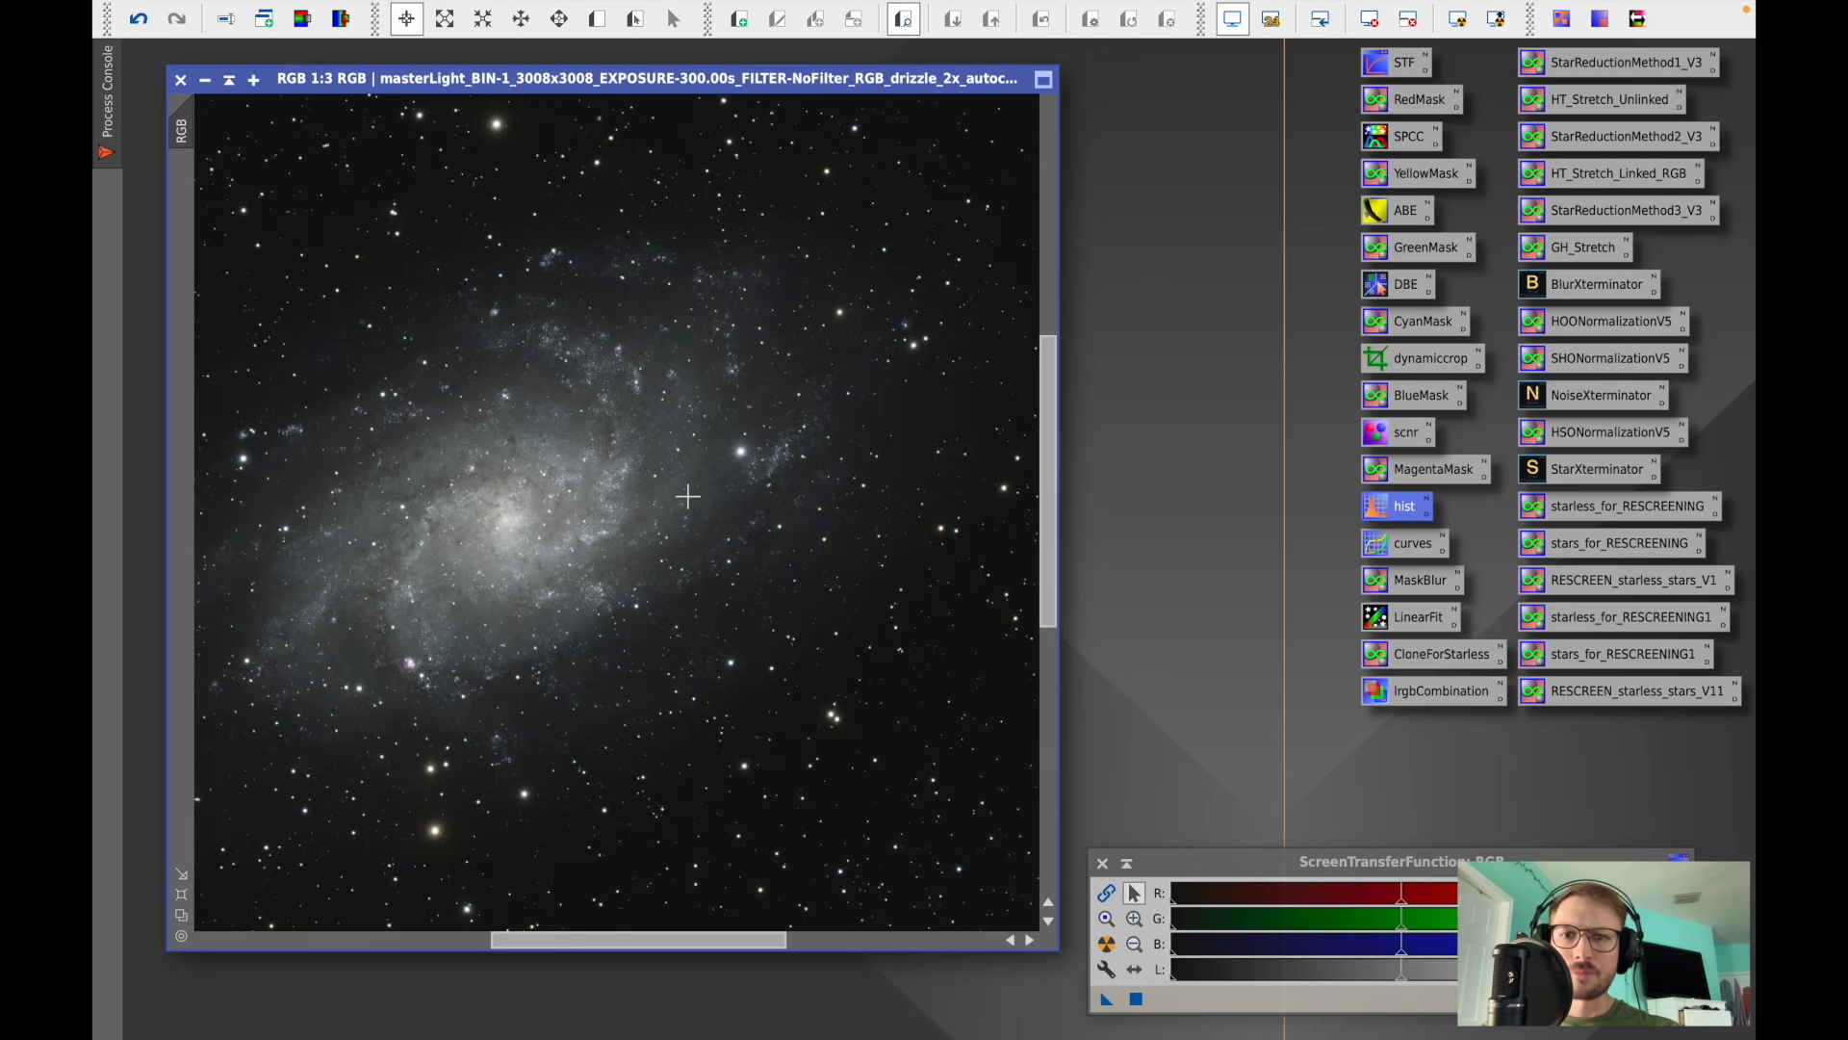
scroll(687, 496, "up", 1)
scroll(688, 496, "up", 1)
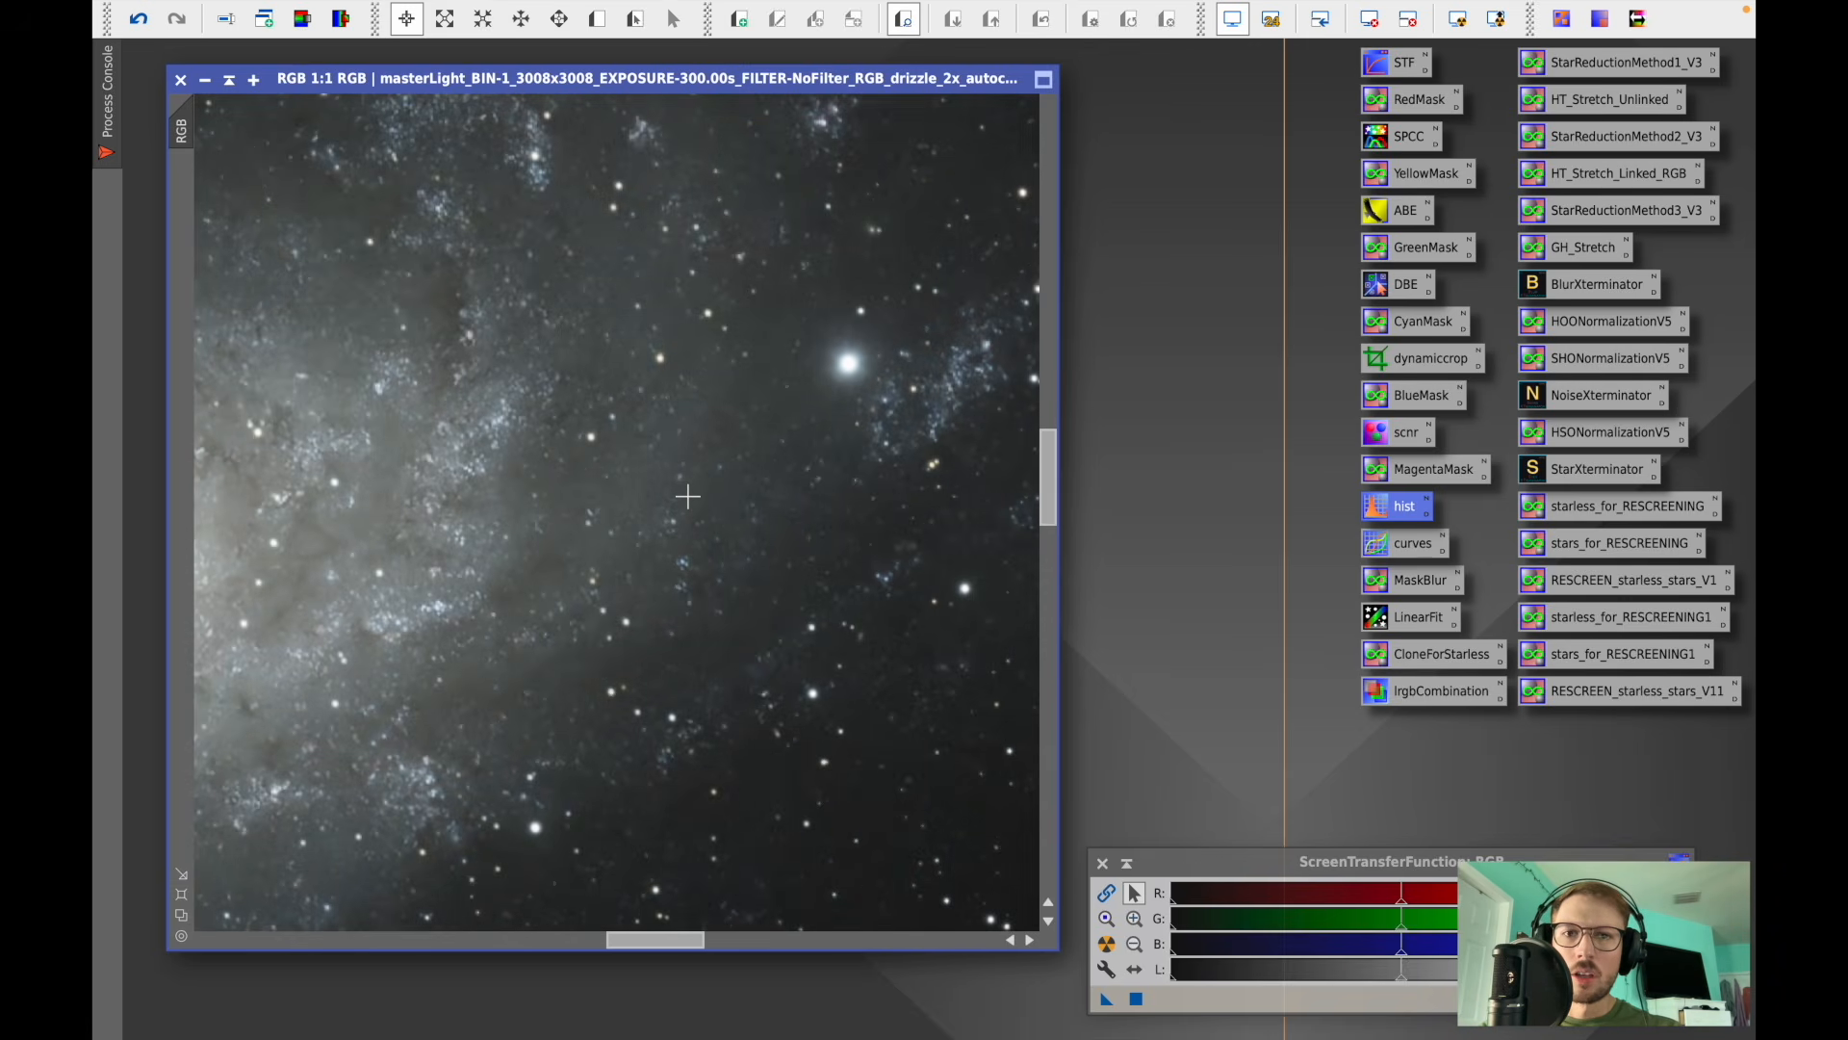
scroll(687, 496, "down", 1)
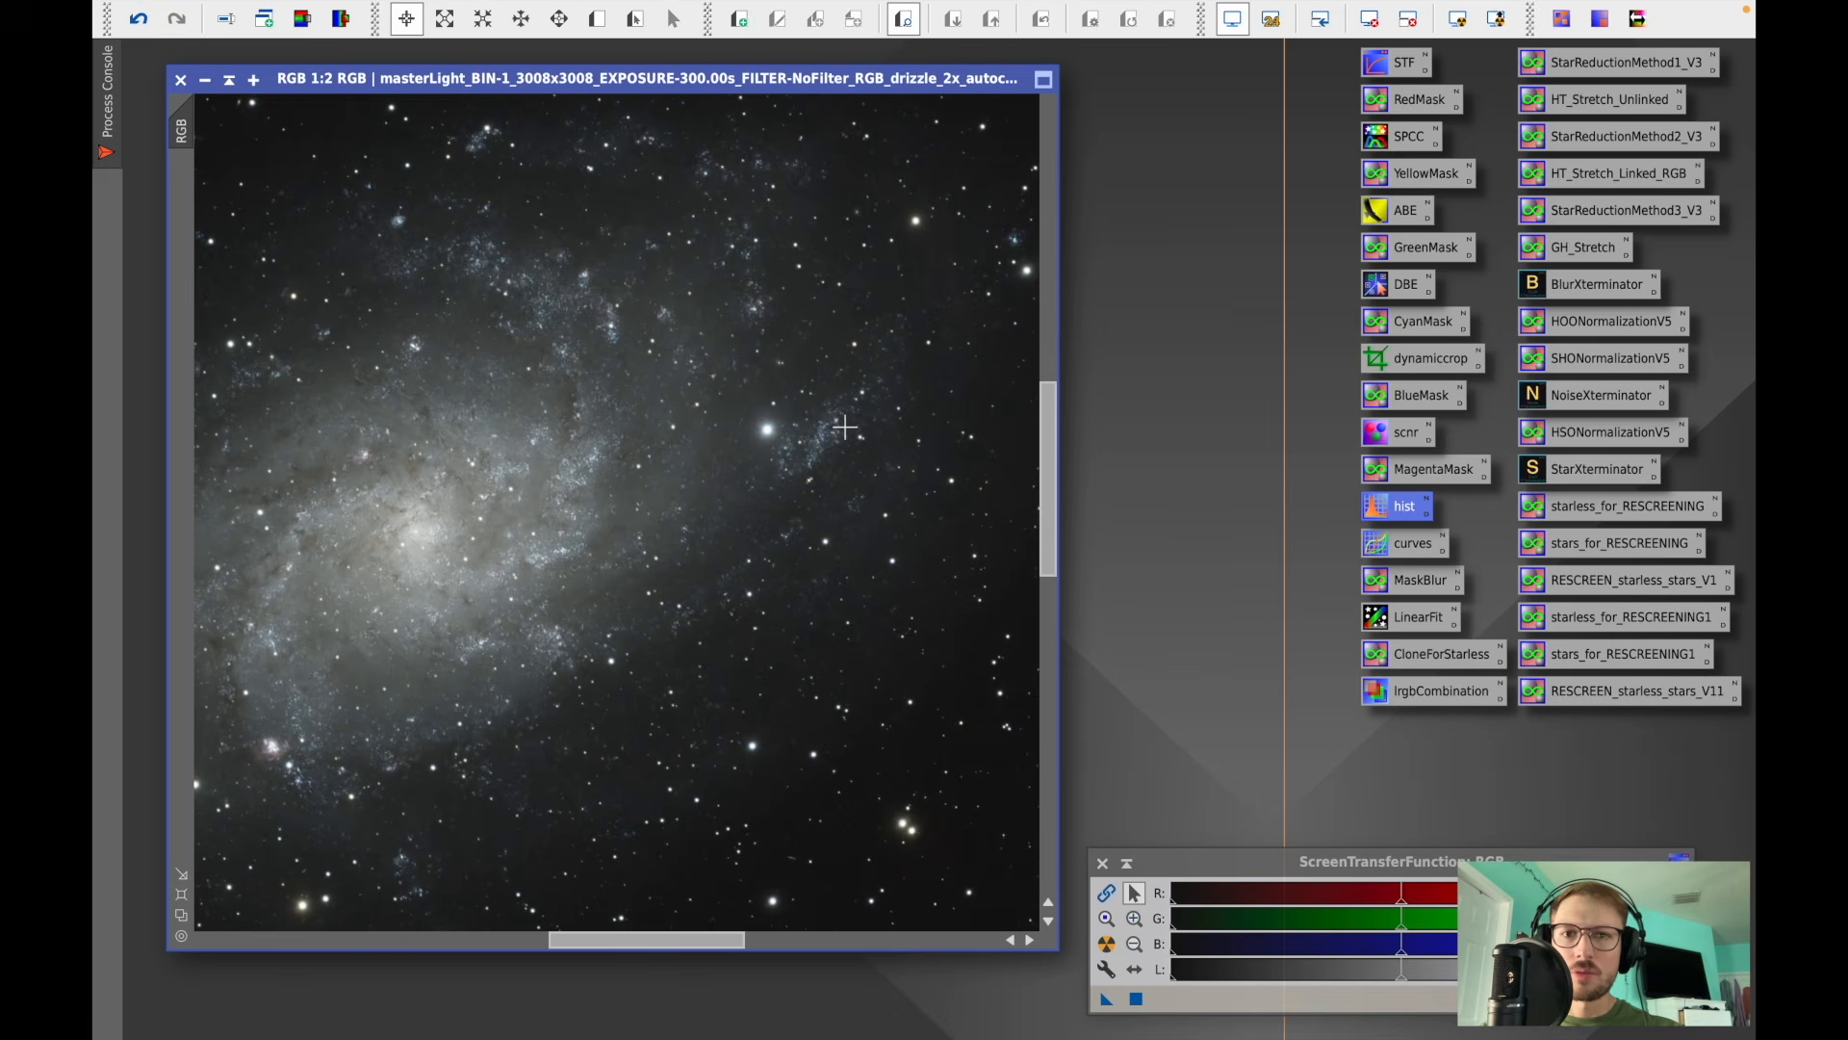
scroll(802, 364, "down", 6)
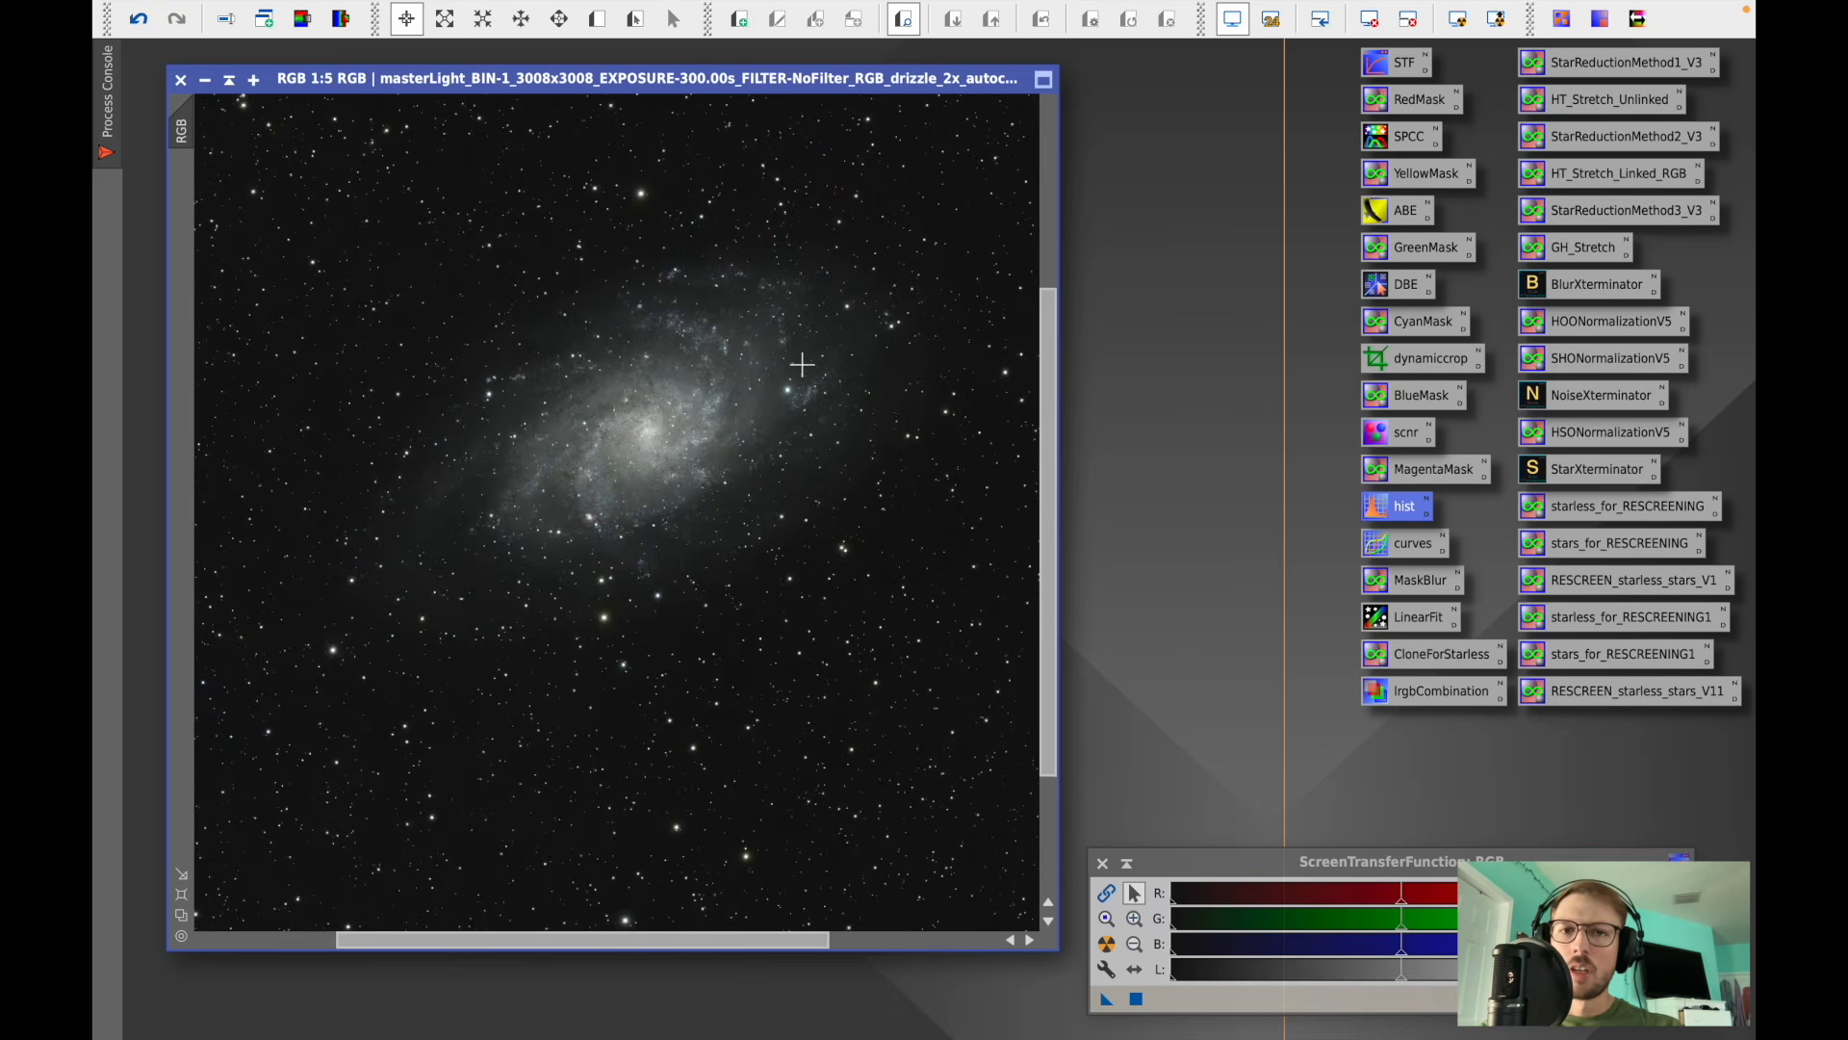
- Open RangeSelection with its real-time preview and reset its parameters
mouse_move(742, 8)
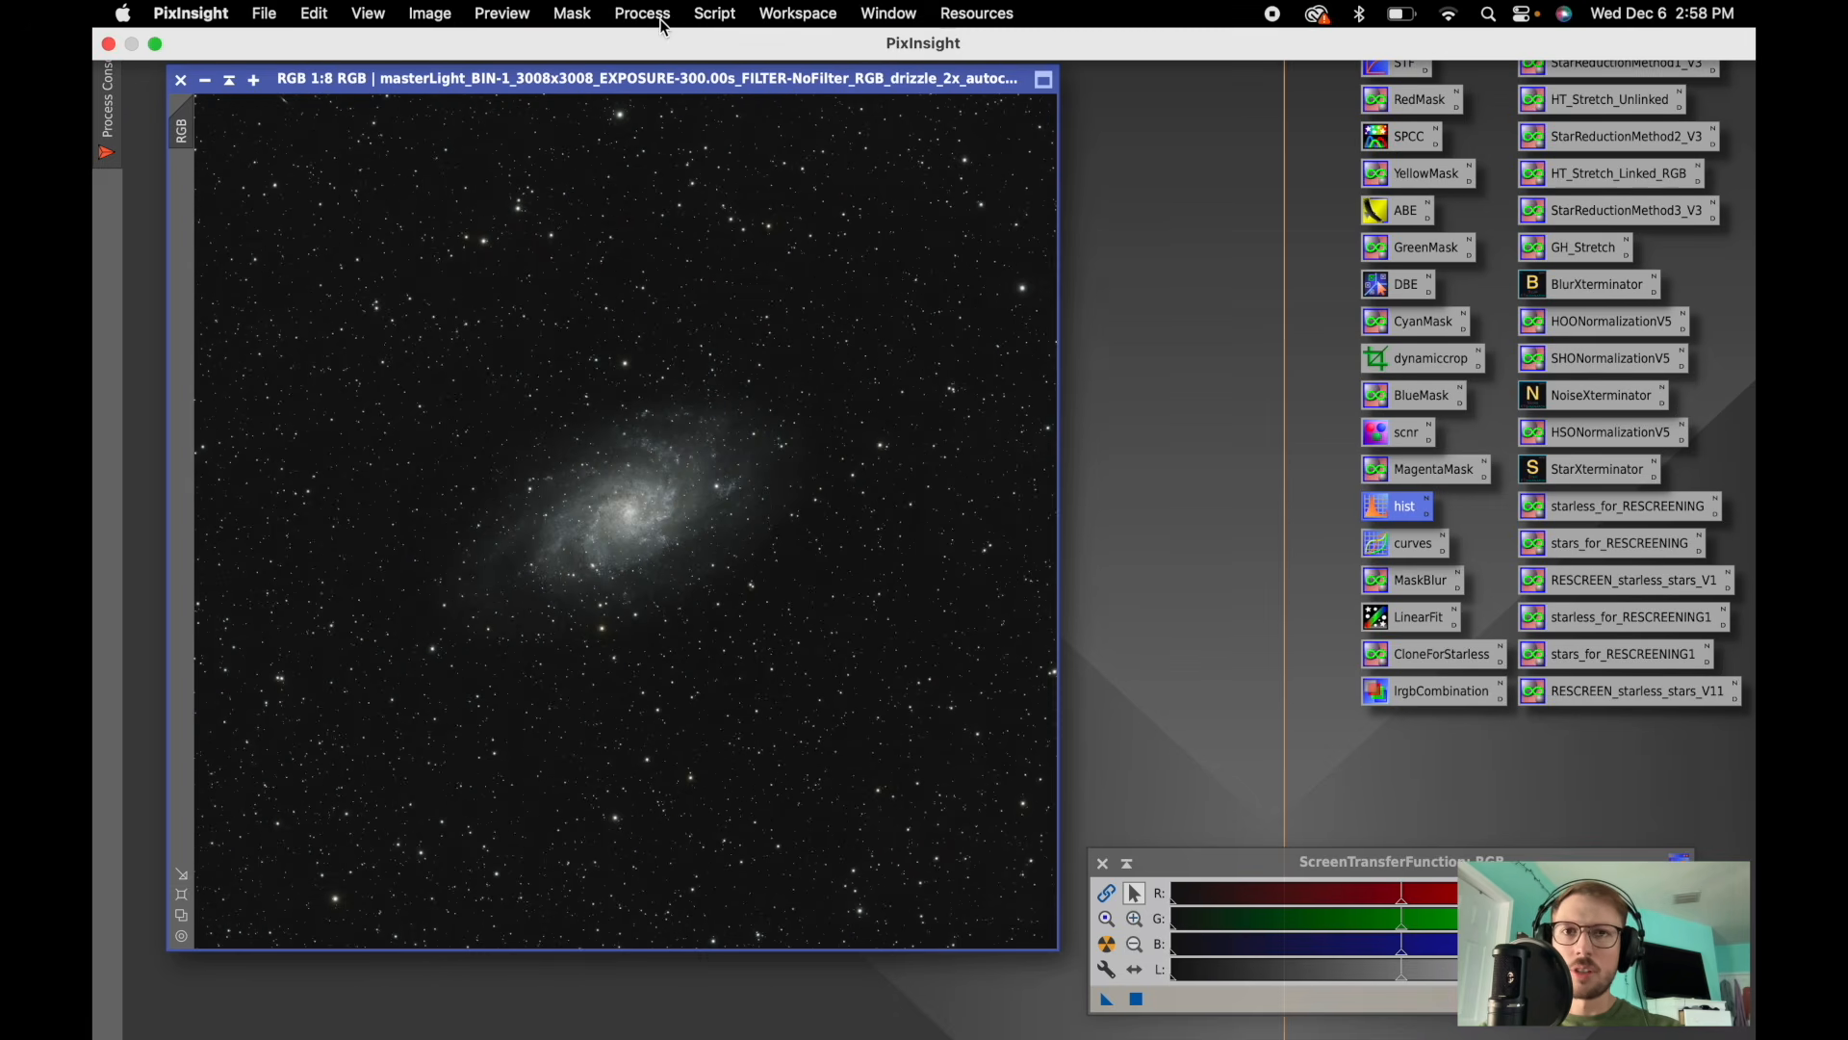
left_click(643, 14)
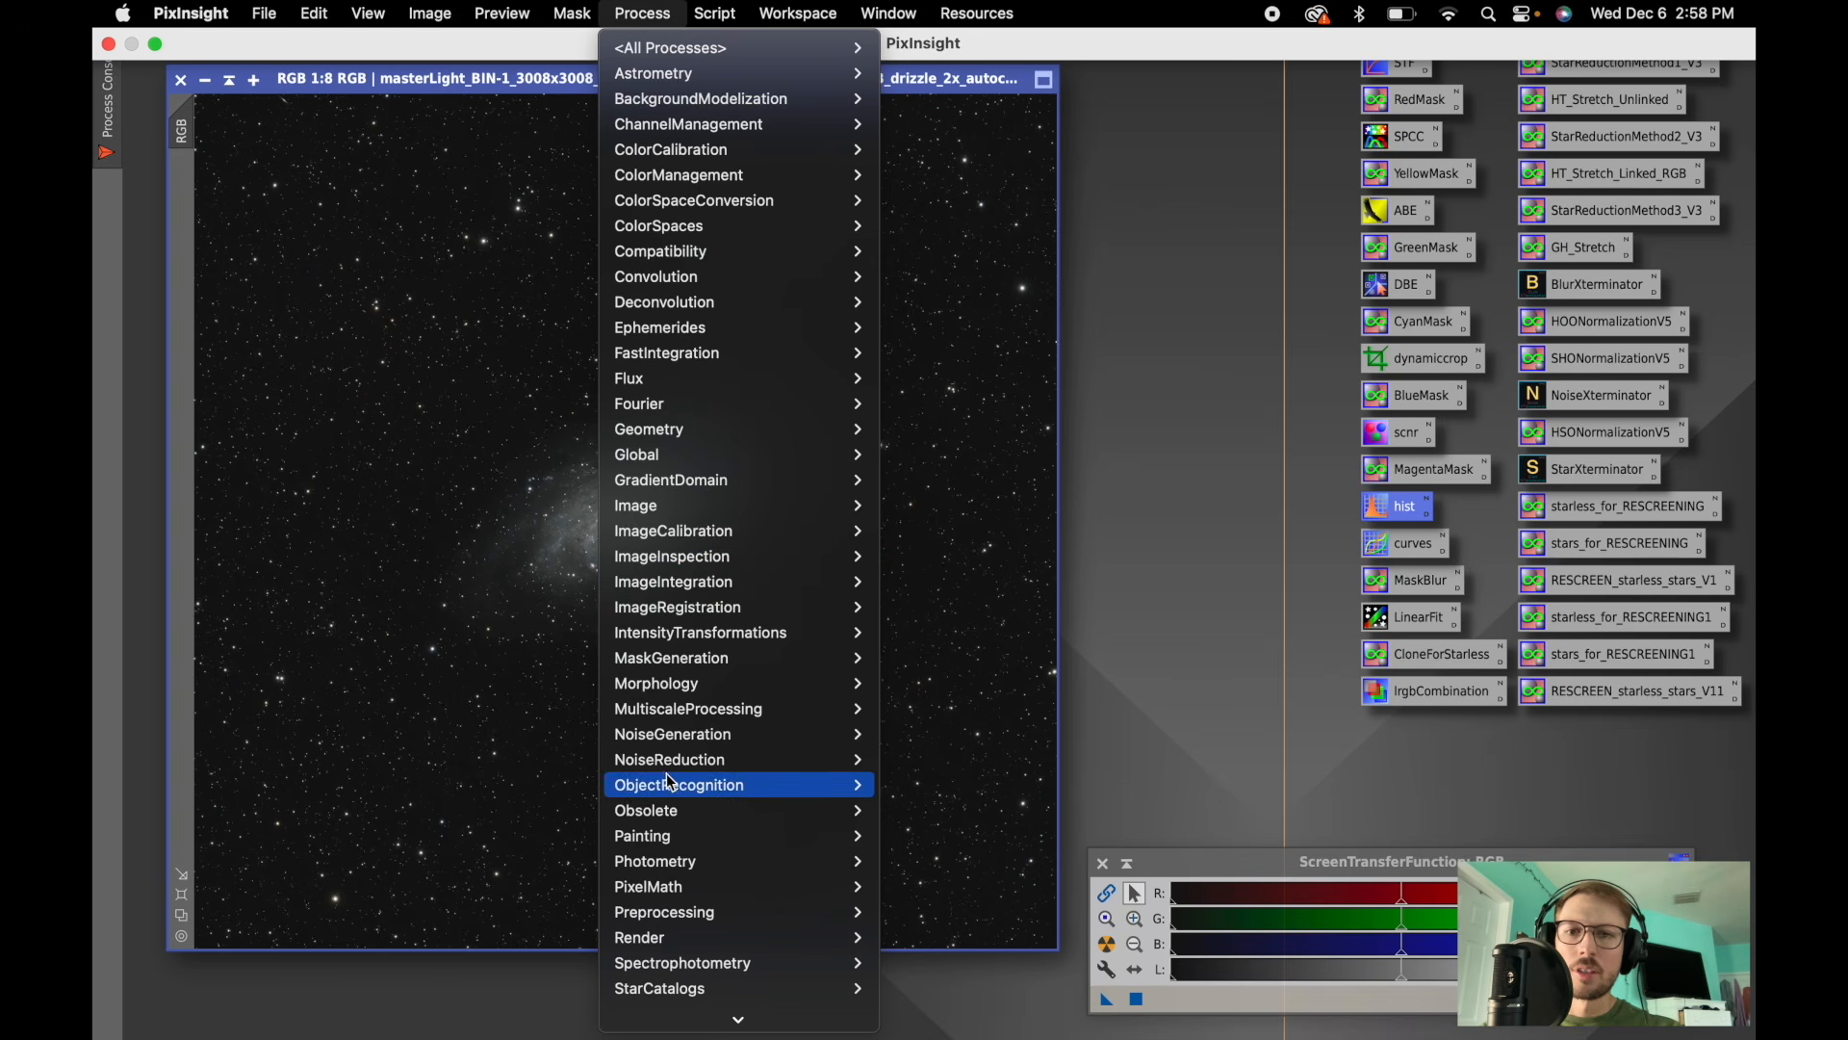
mouse_move(668, 667)
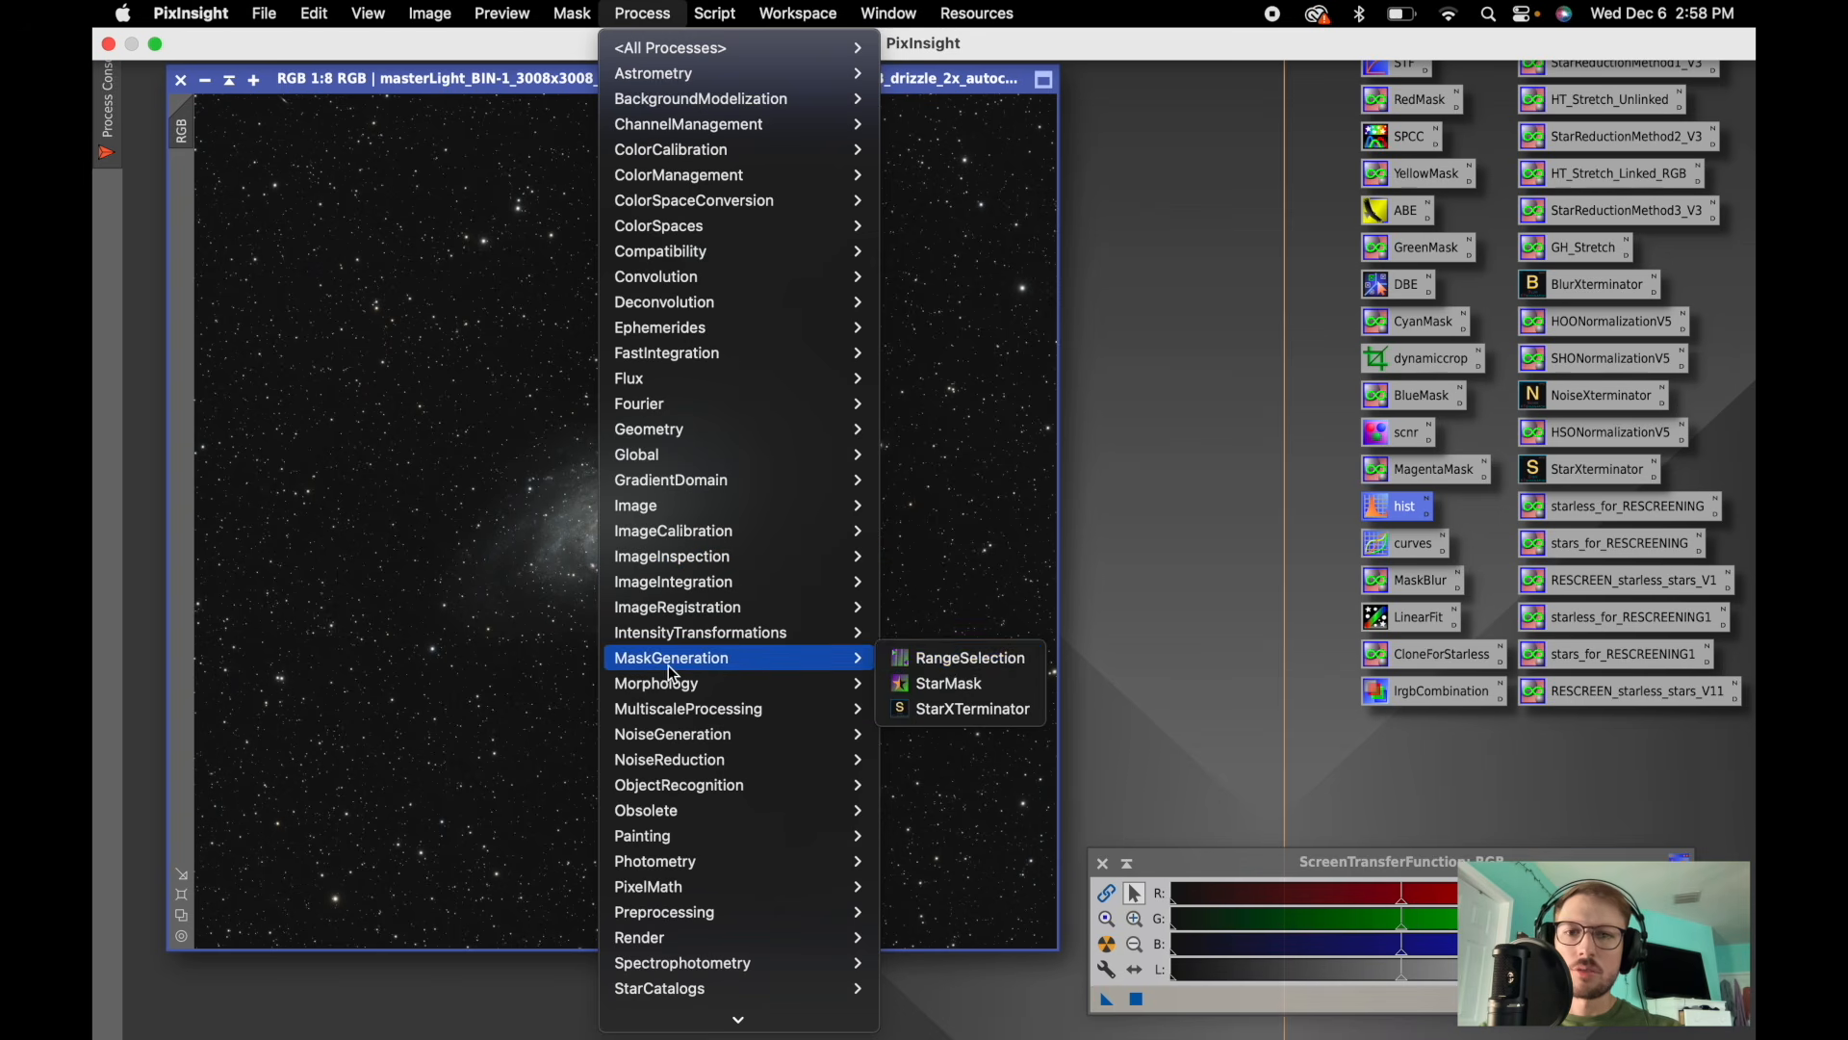
left_click(967, 658)
left_click(1216, 601)
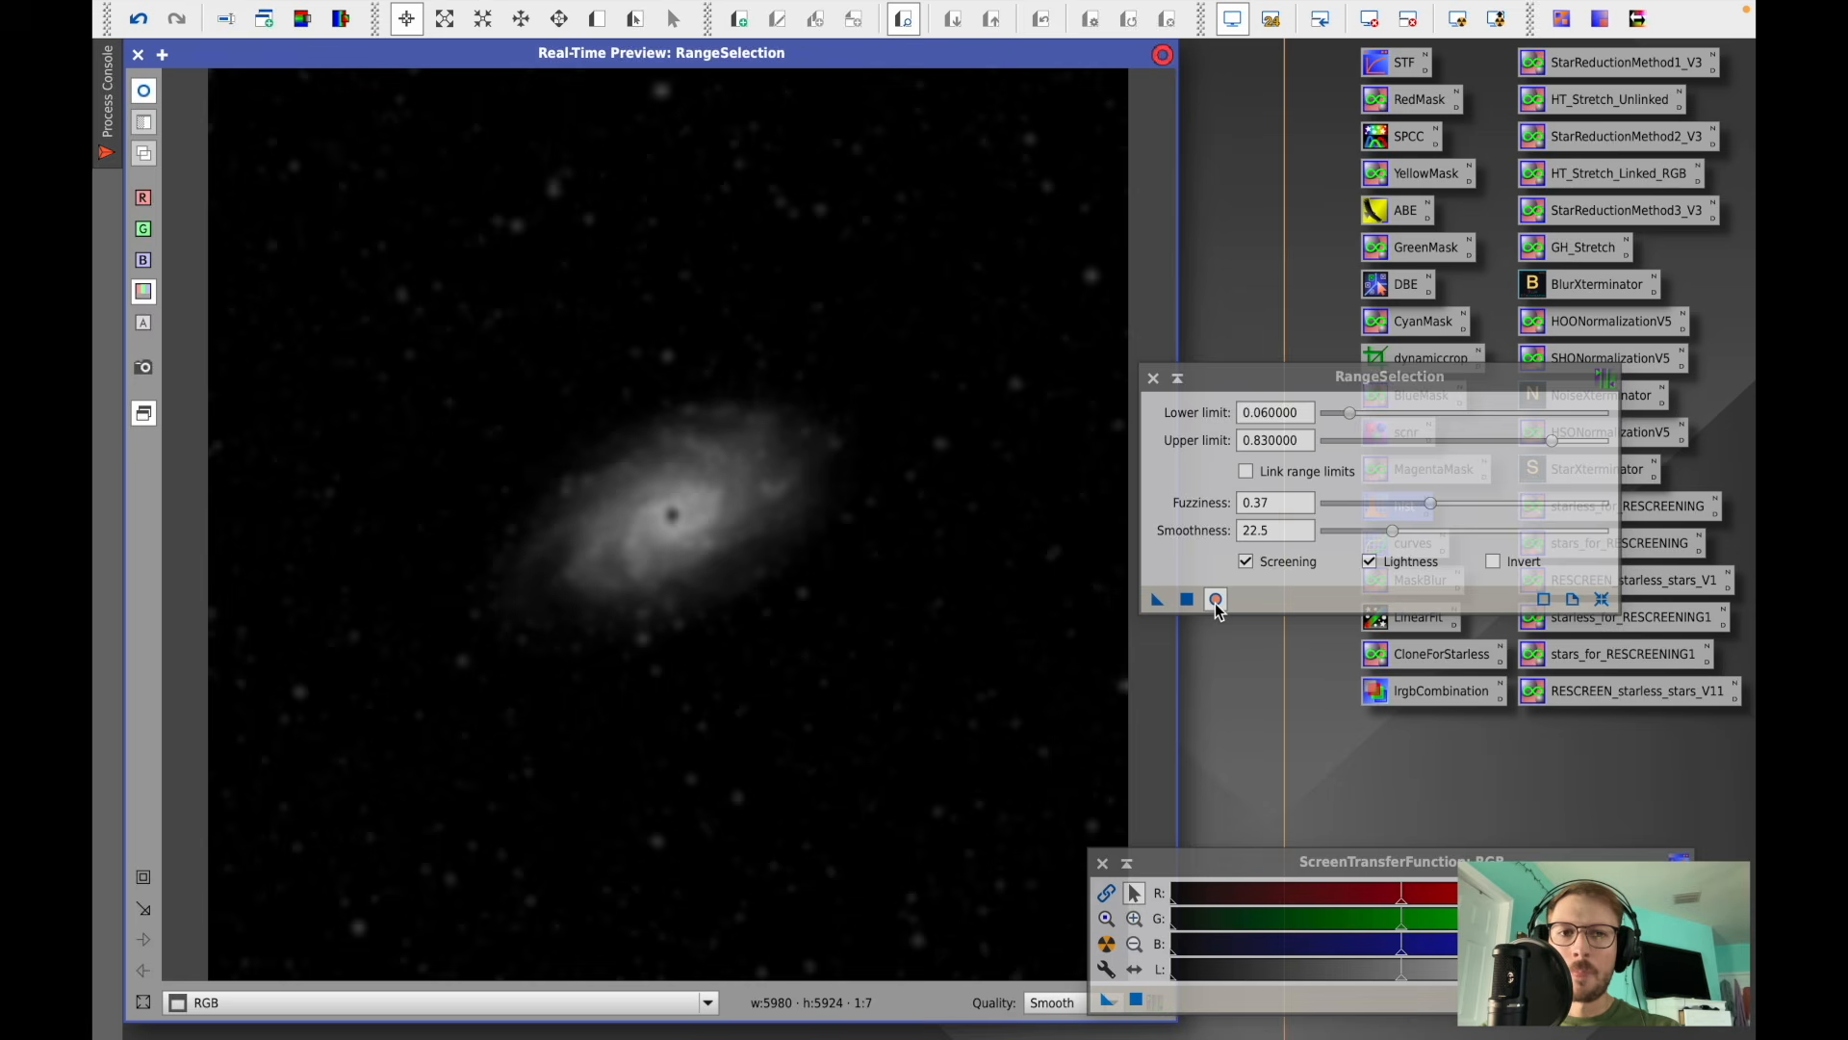
left_click(1603, 599)
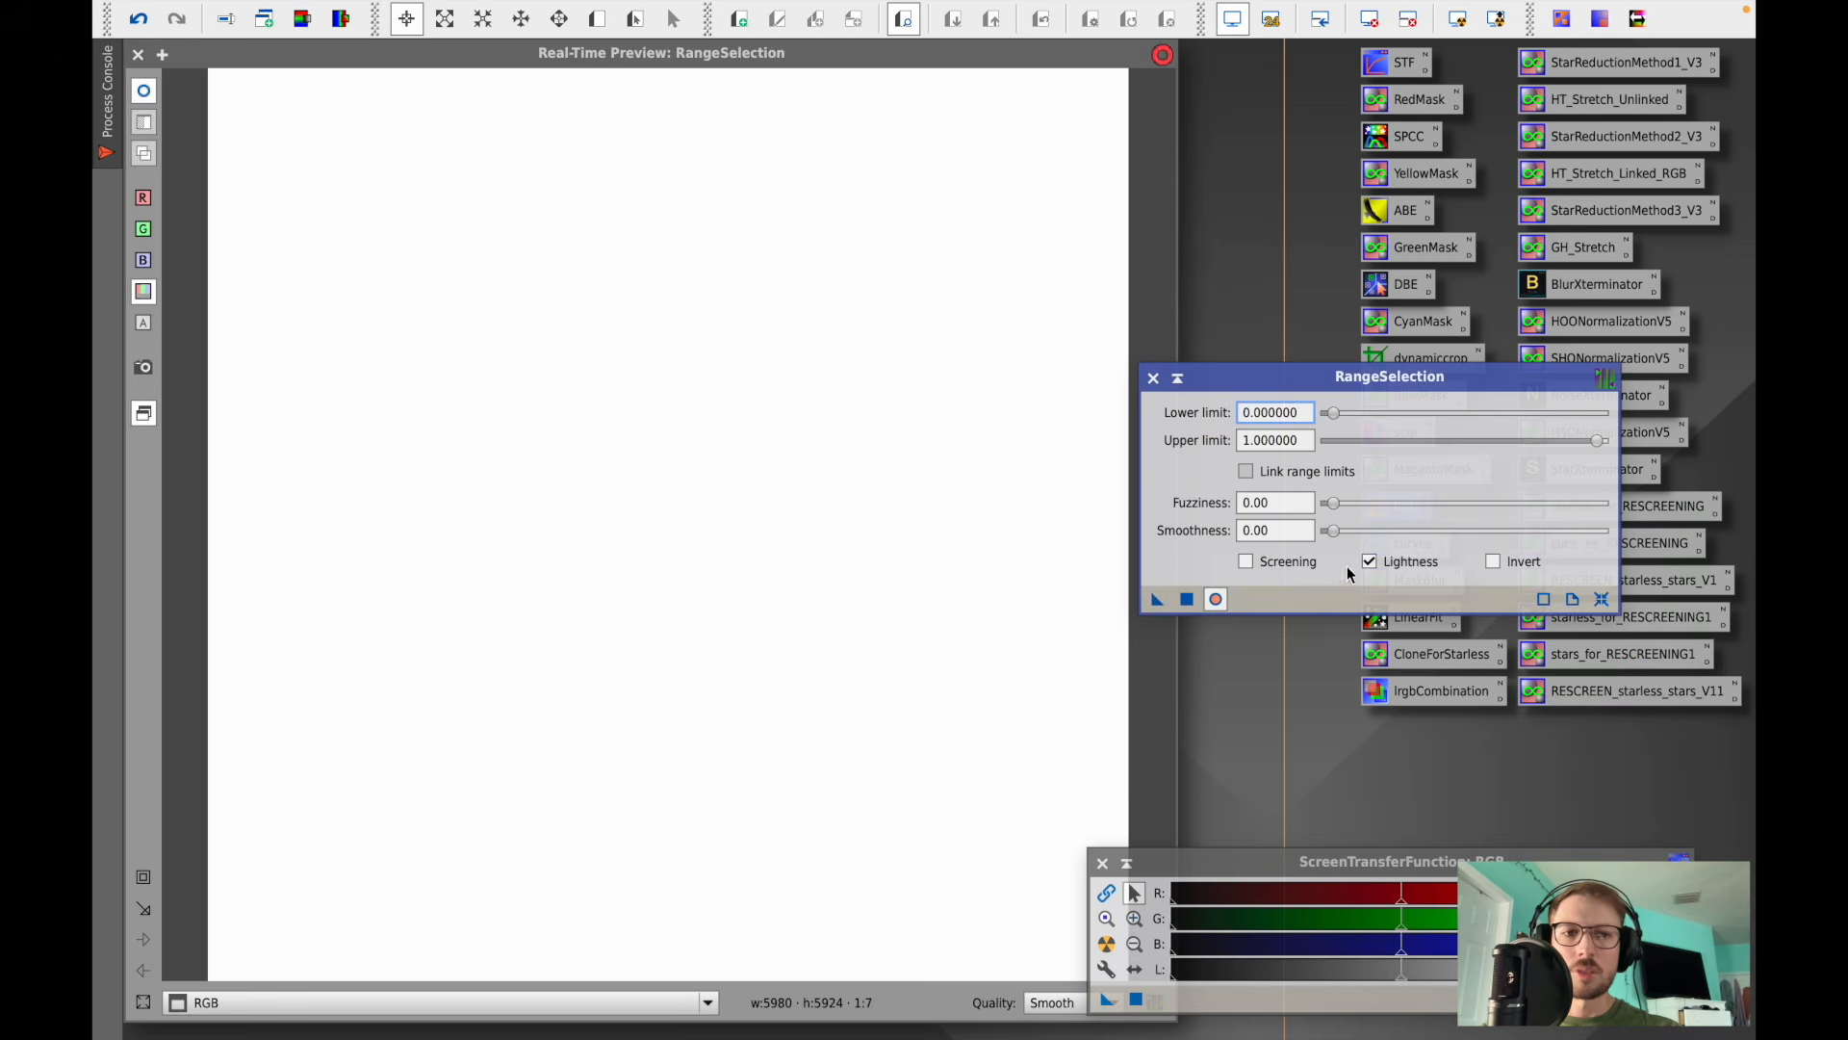
- Create a range mask with Screening on, lower limit 0.09, fuzziness 0.14 and smoothness 100, then close RangeSelection
left_click(1247, 561)
left_click(1334, 414)
left_click_drag(1336, 421, 1360, 424)
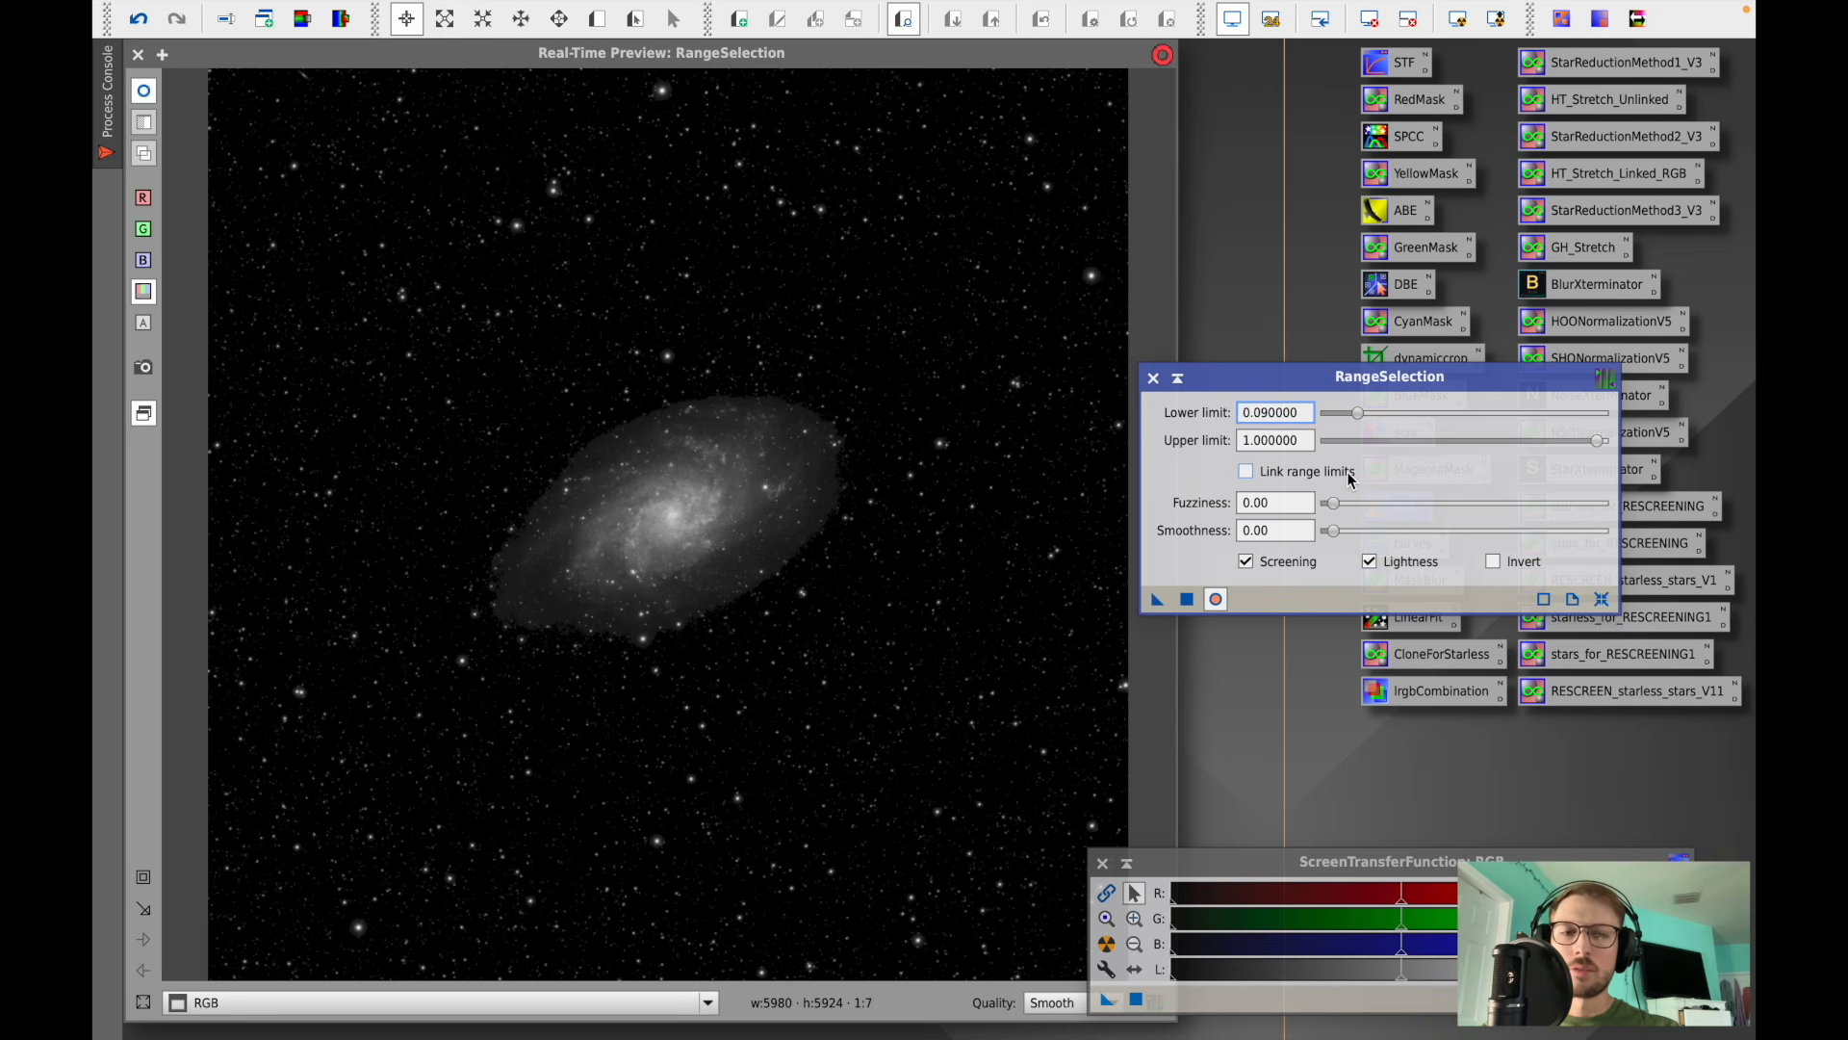
left_click_drag(1332, 504, 1370, 521)
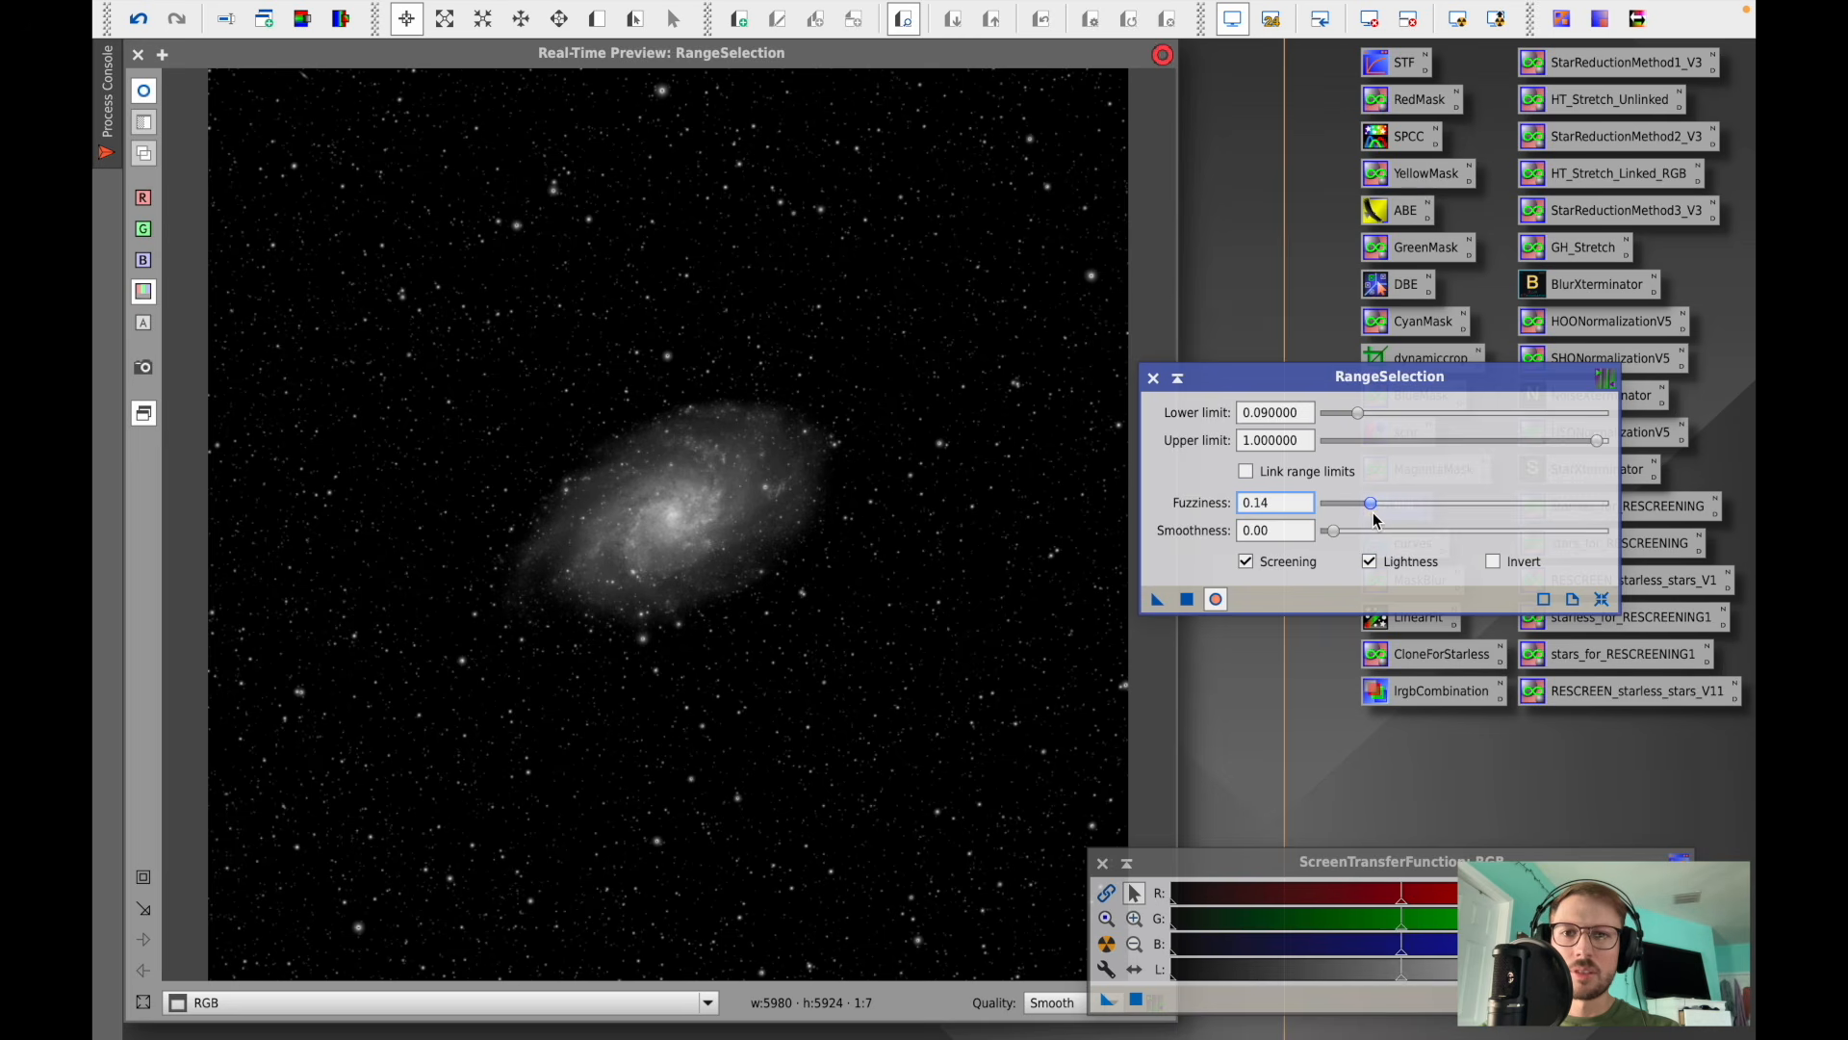
left_click_drag(1333, 531, 1428, 531)
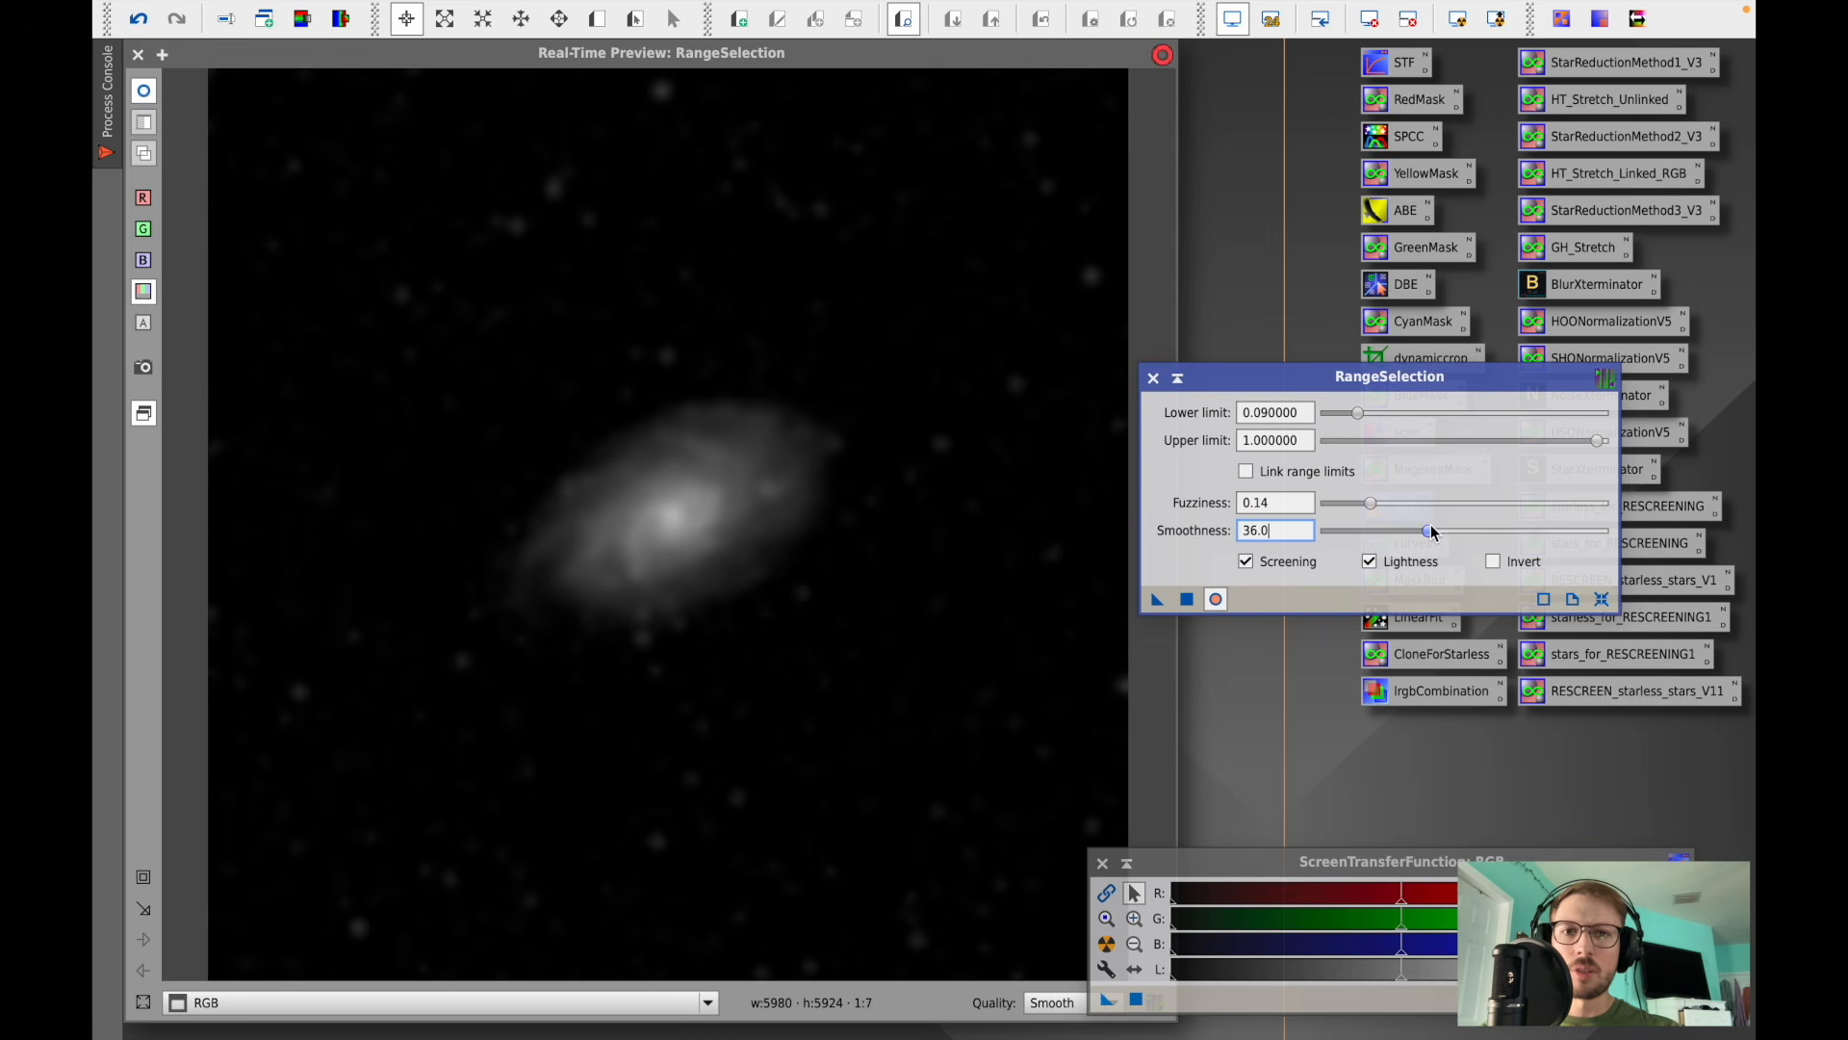
left_click_drag(1430, 528, 1603, 532)
left_click(1187, 600)
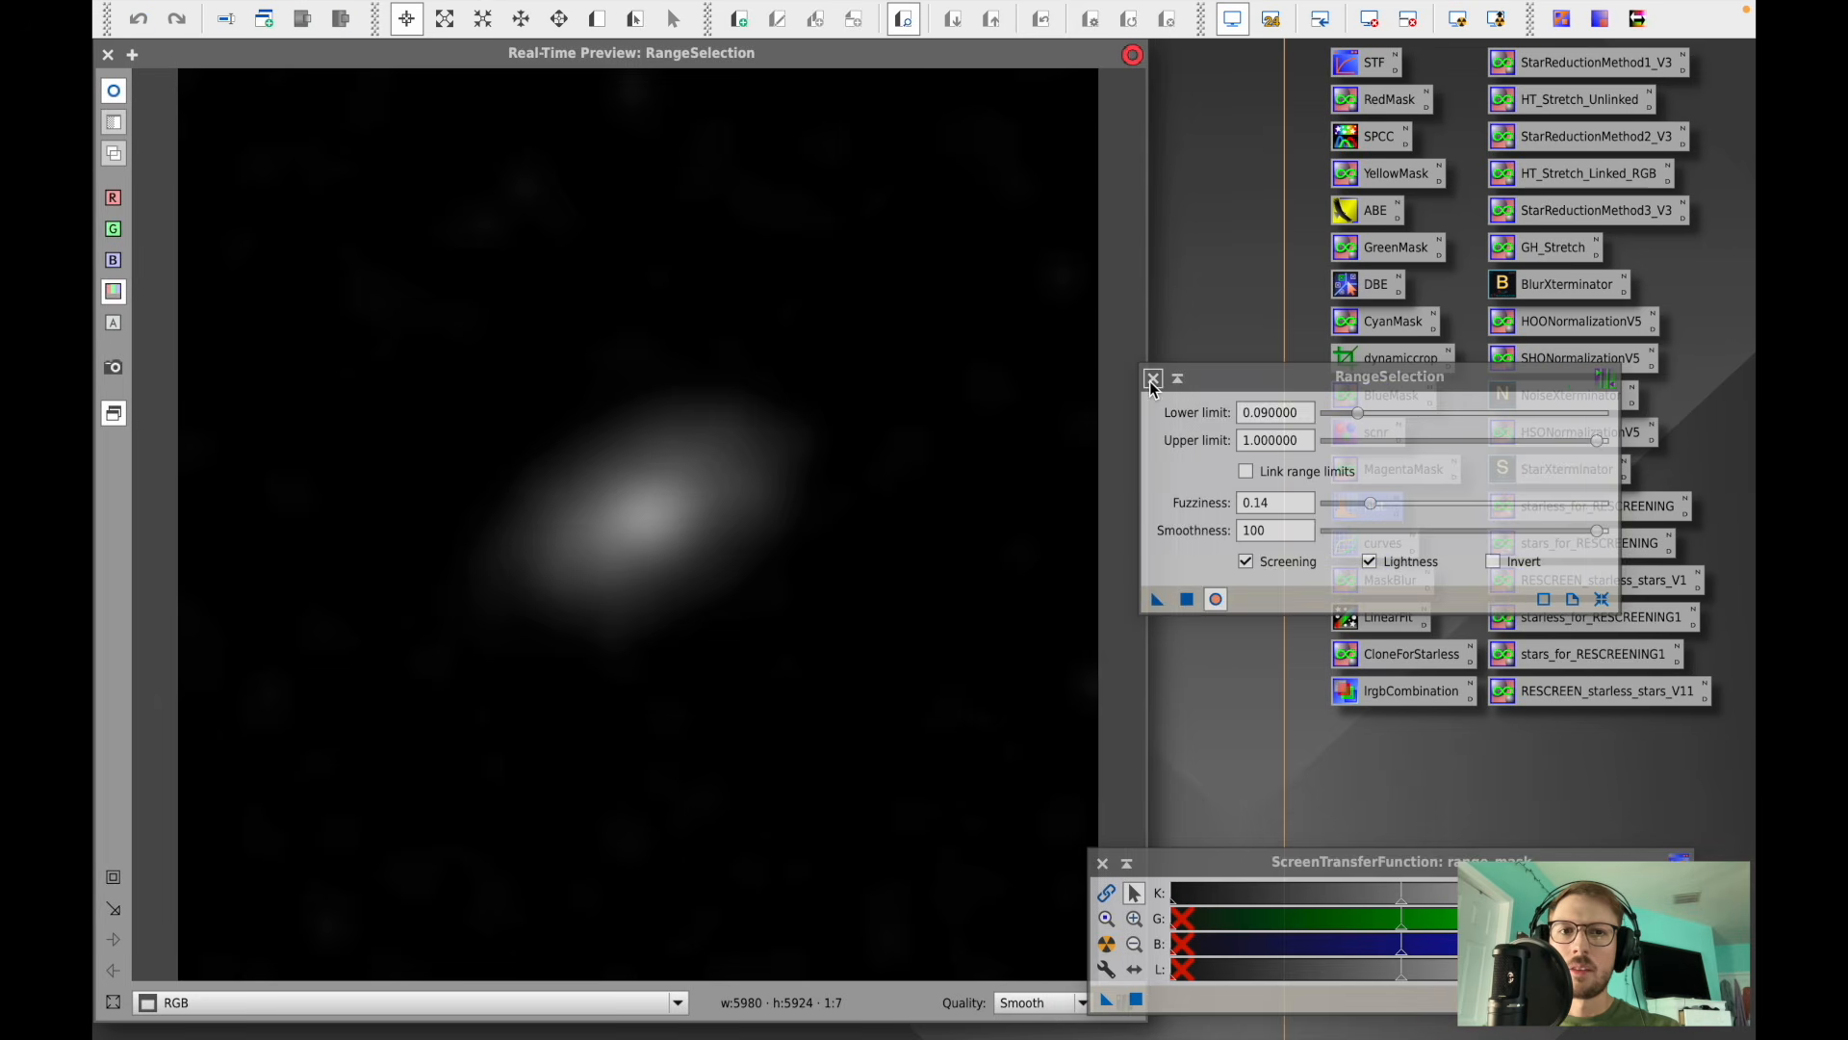
left_click(1152, 379)
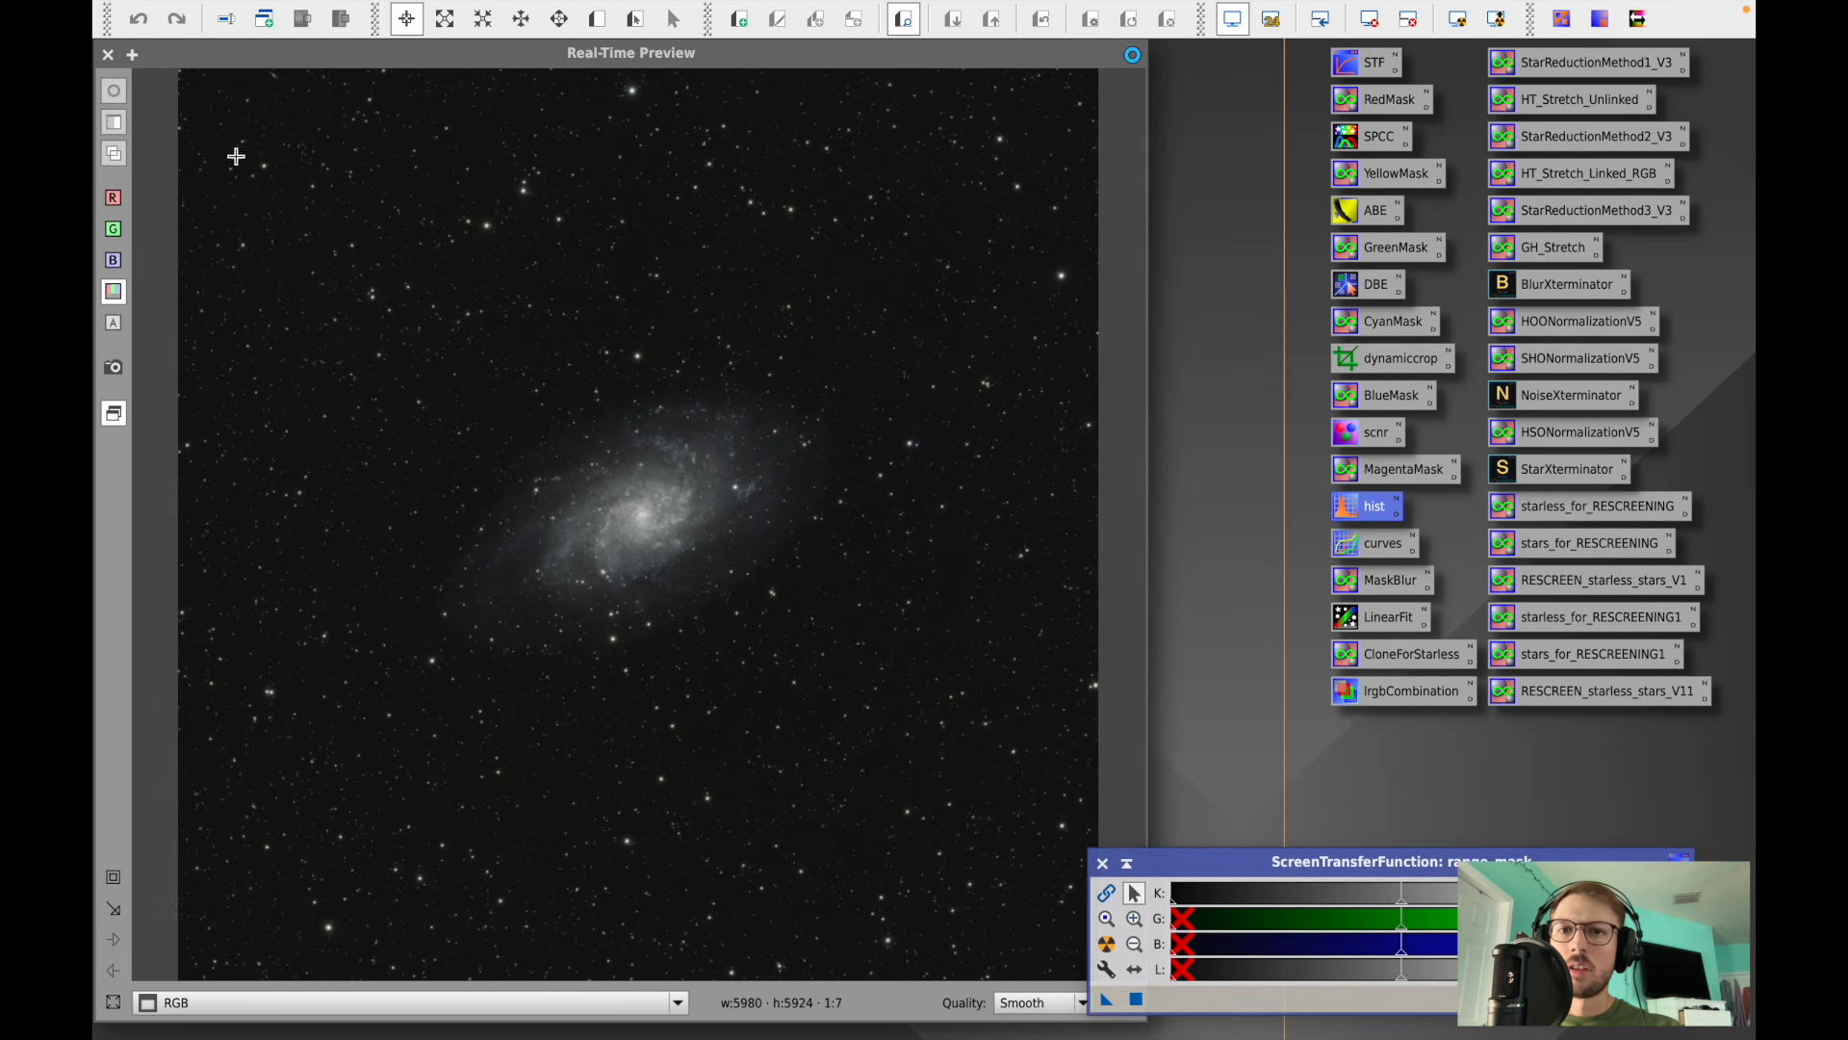
- Close the real-time preview and ScreenTransferFunction, and shrink the range_mask window out of the way
left_click(108, 54)
left_click_drag(239, 241, 152, 231)
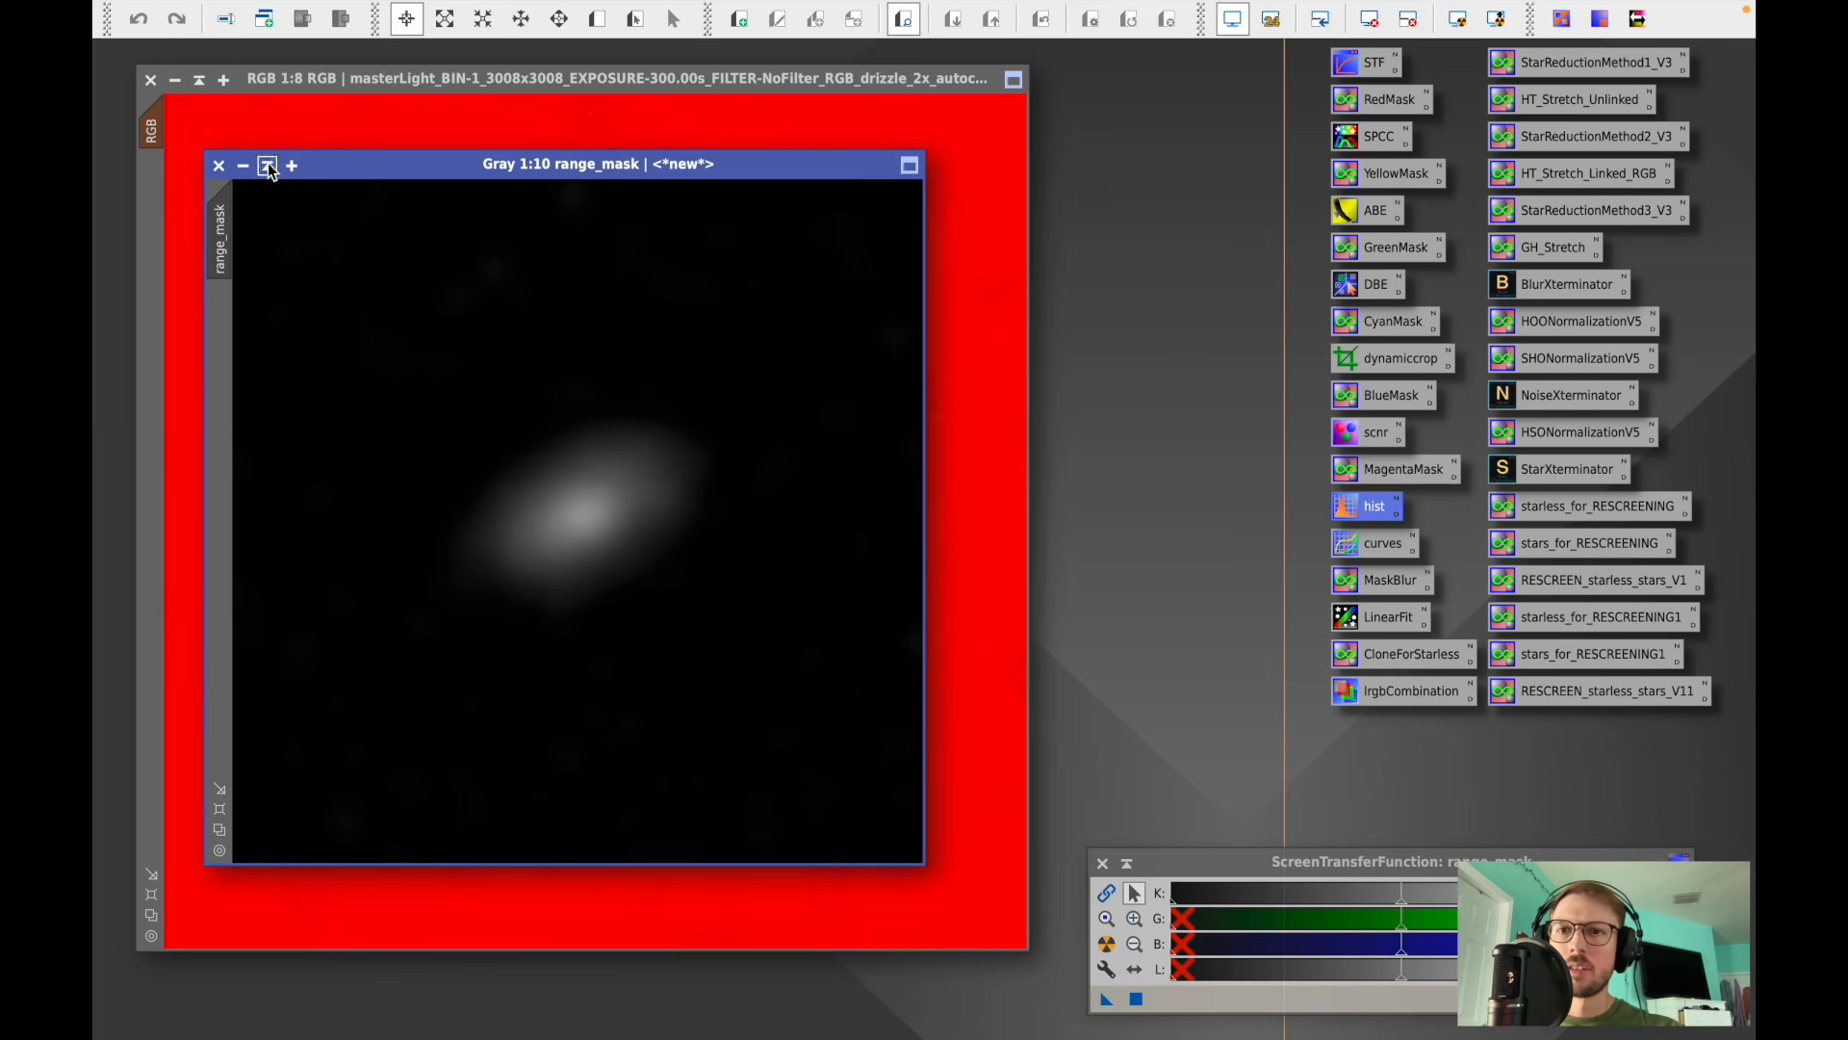
left_click(268, 164)
left_click_drag(626, 508, 375, 1022)
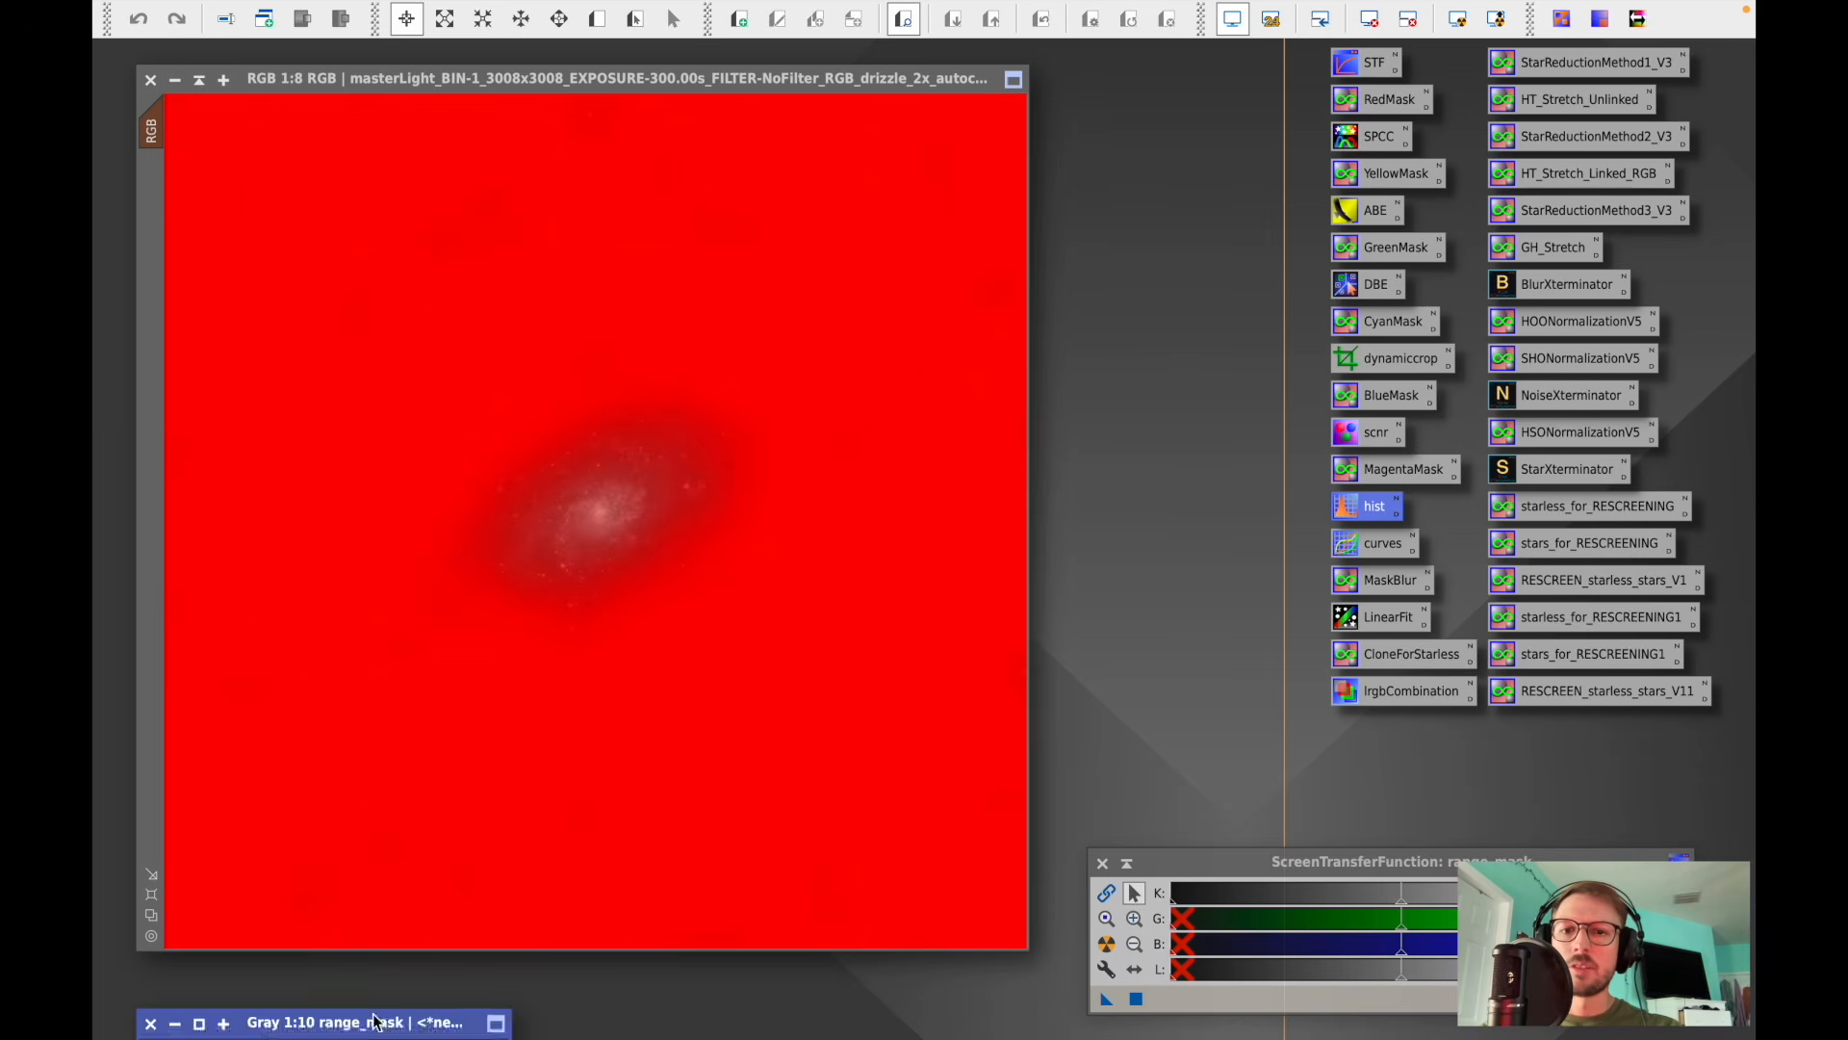
left_click(1102, 863)
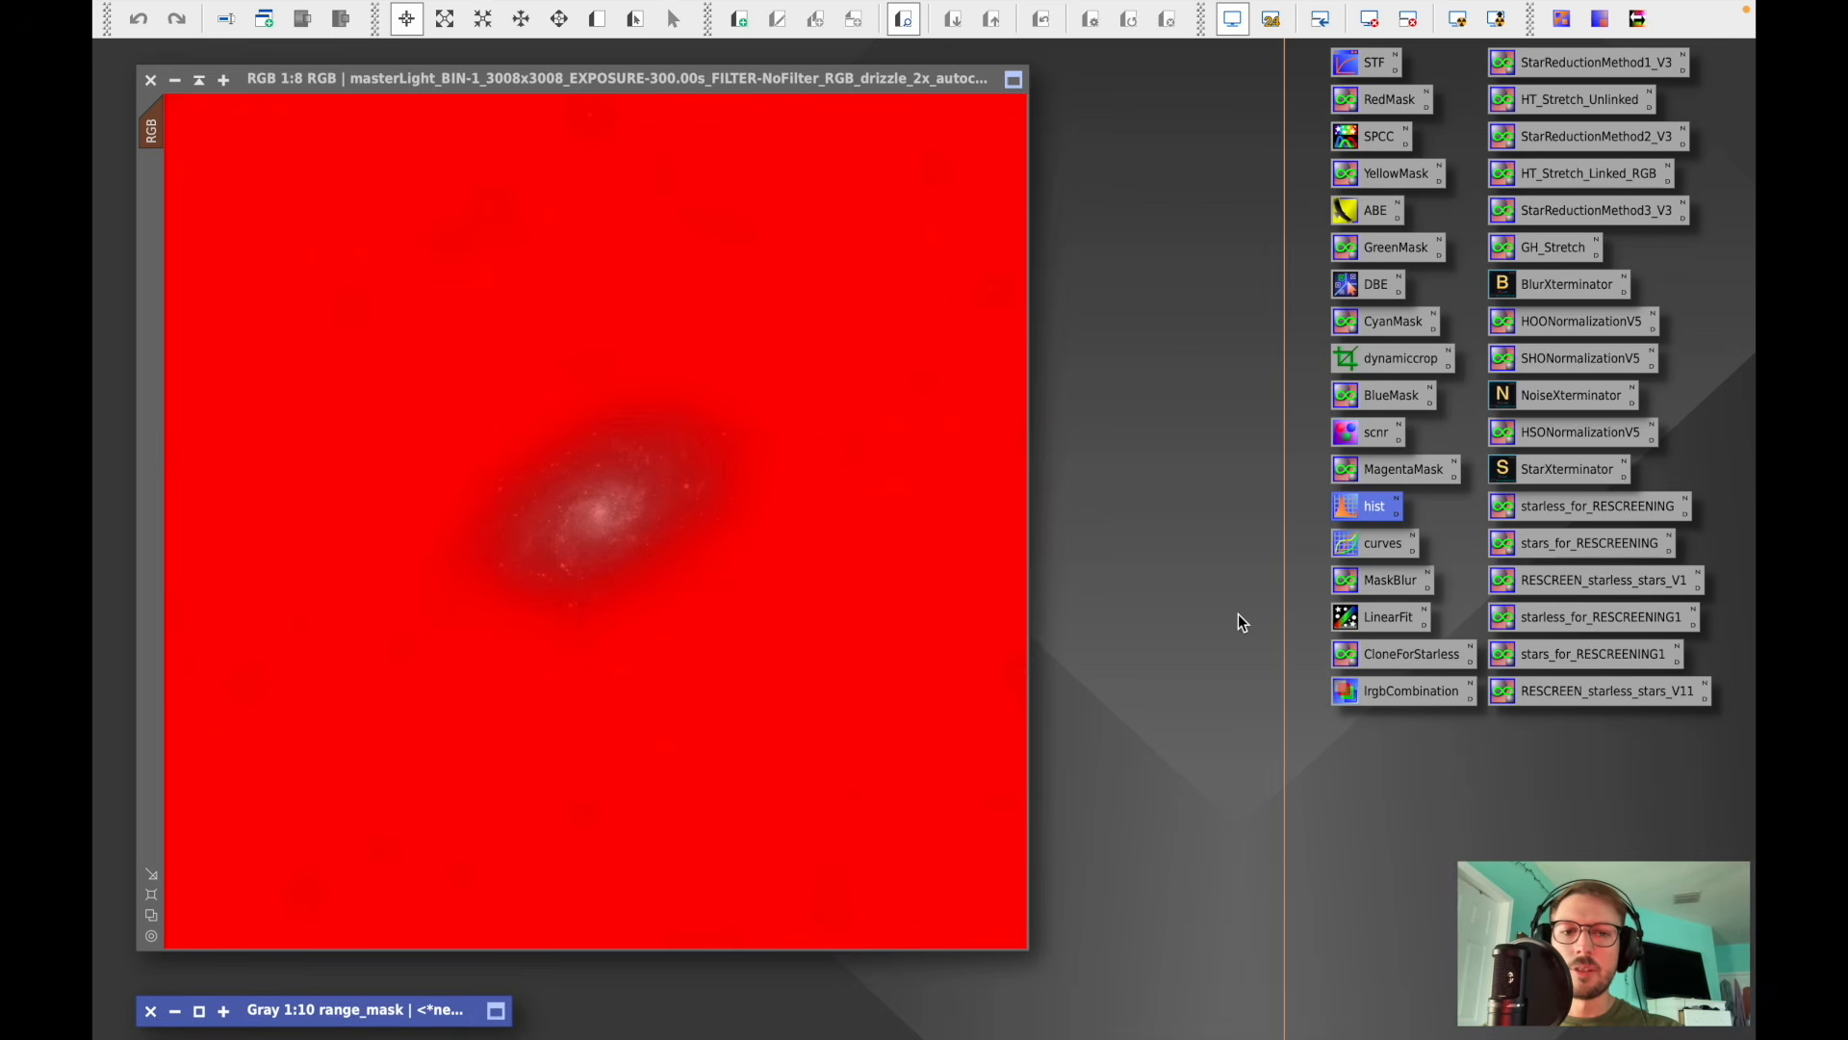
- Run StarXTerminator on the range mask and close the stars image it generates
double_click(1547, 471)
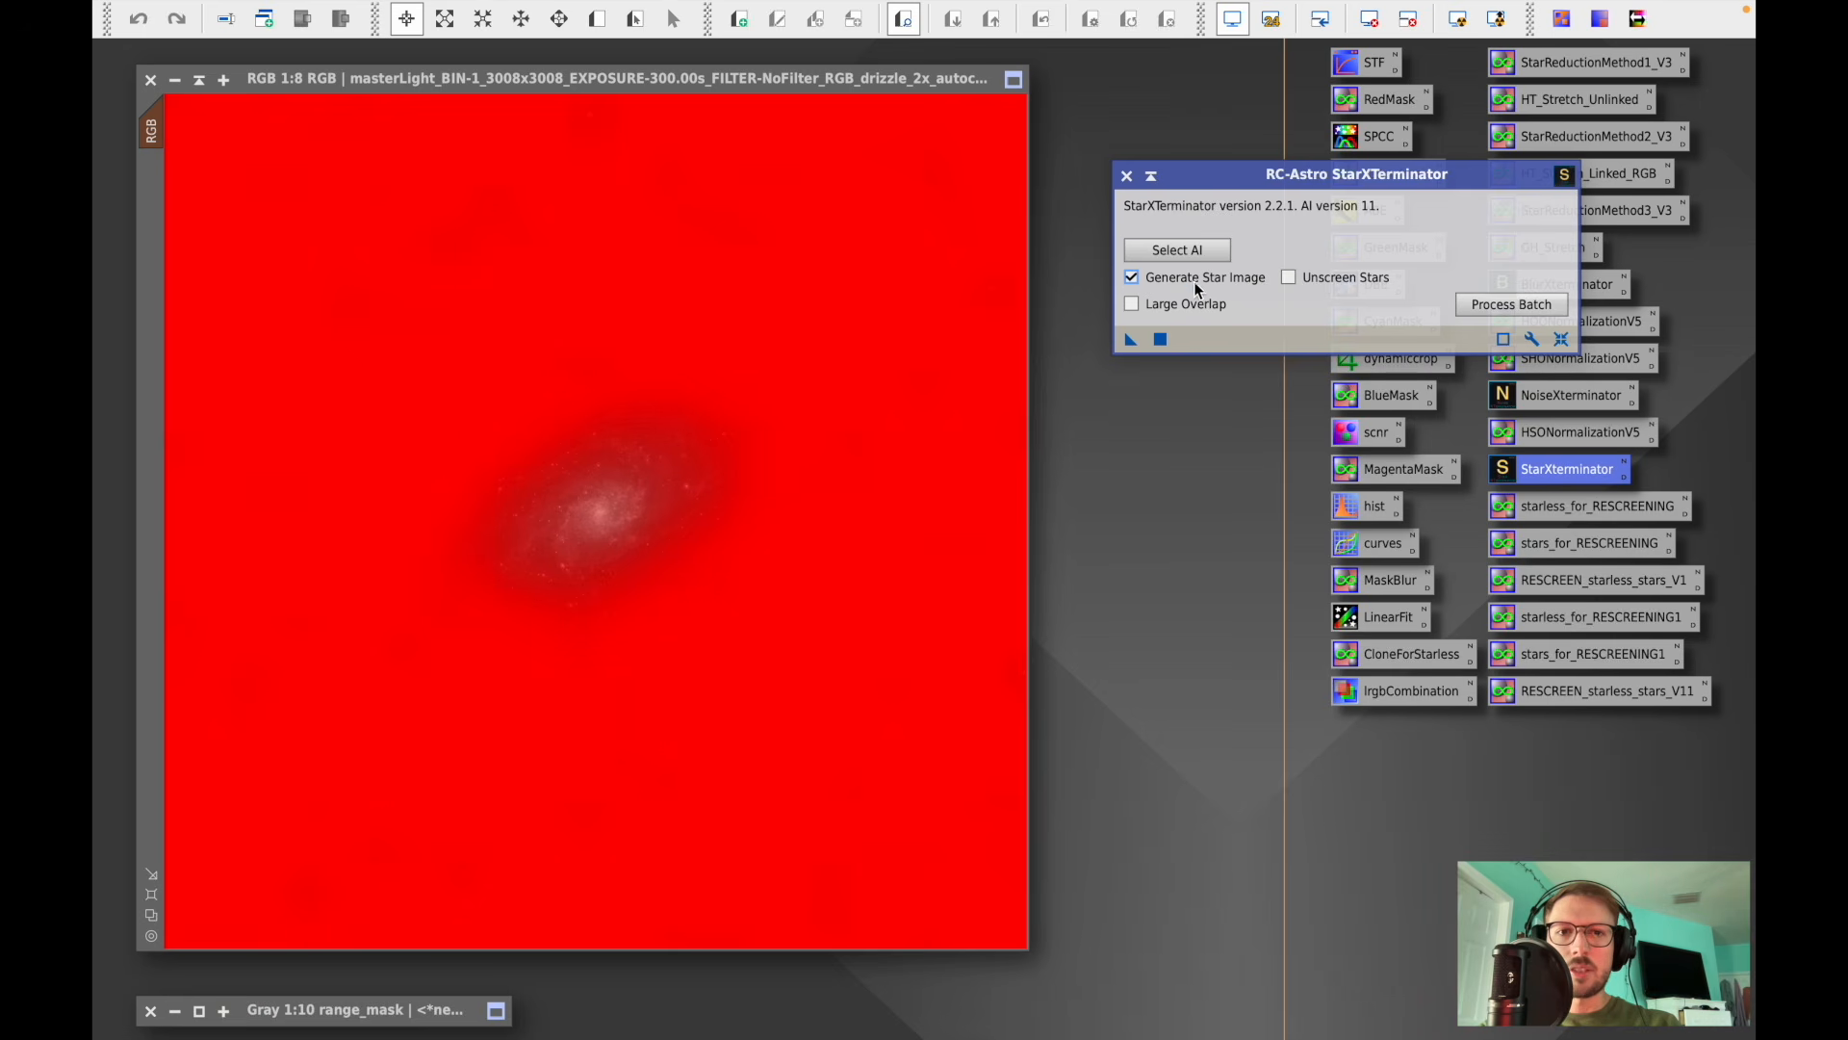
left_click(1160, 340)
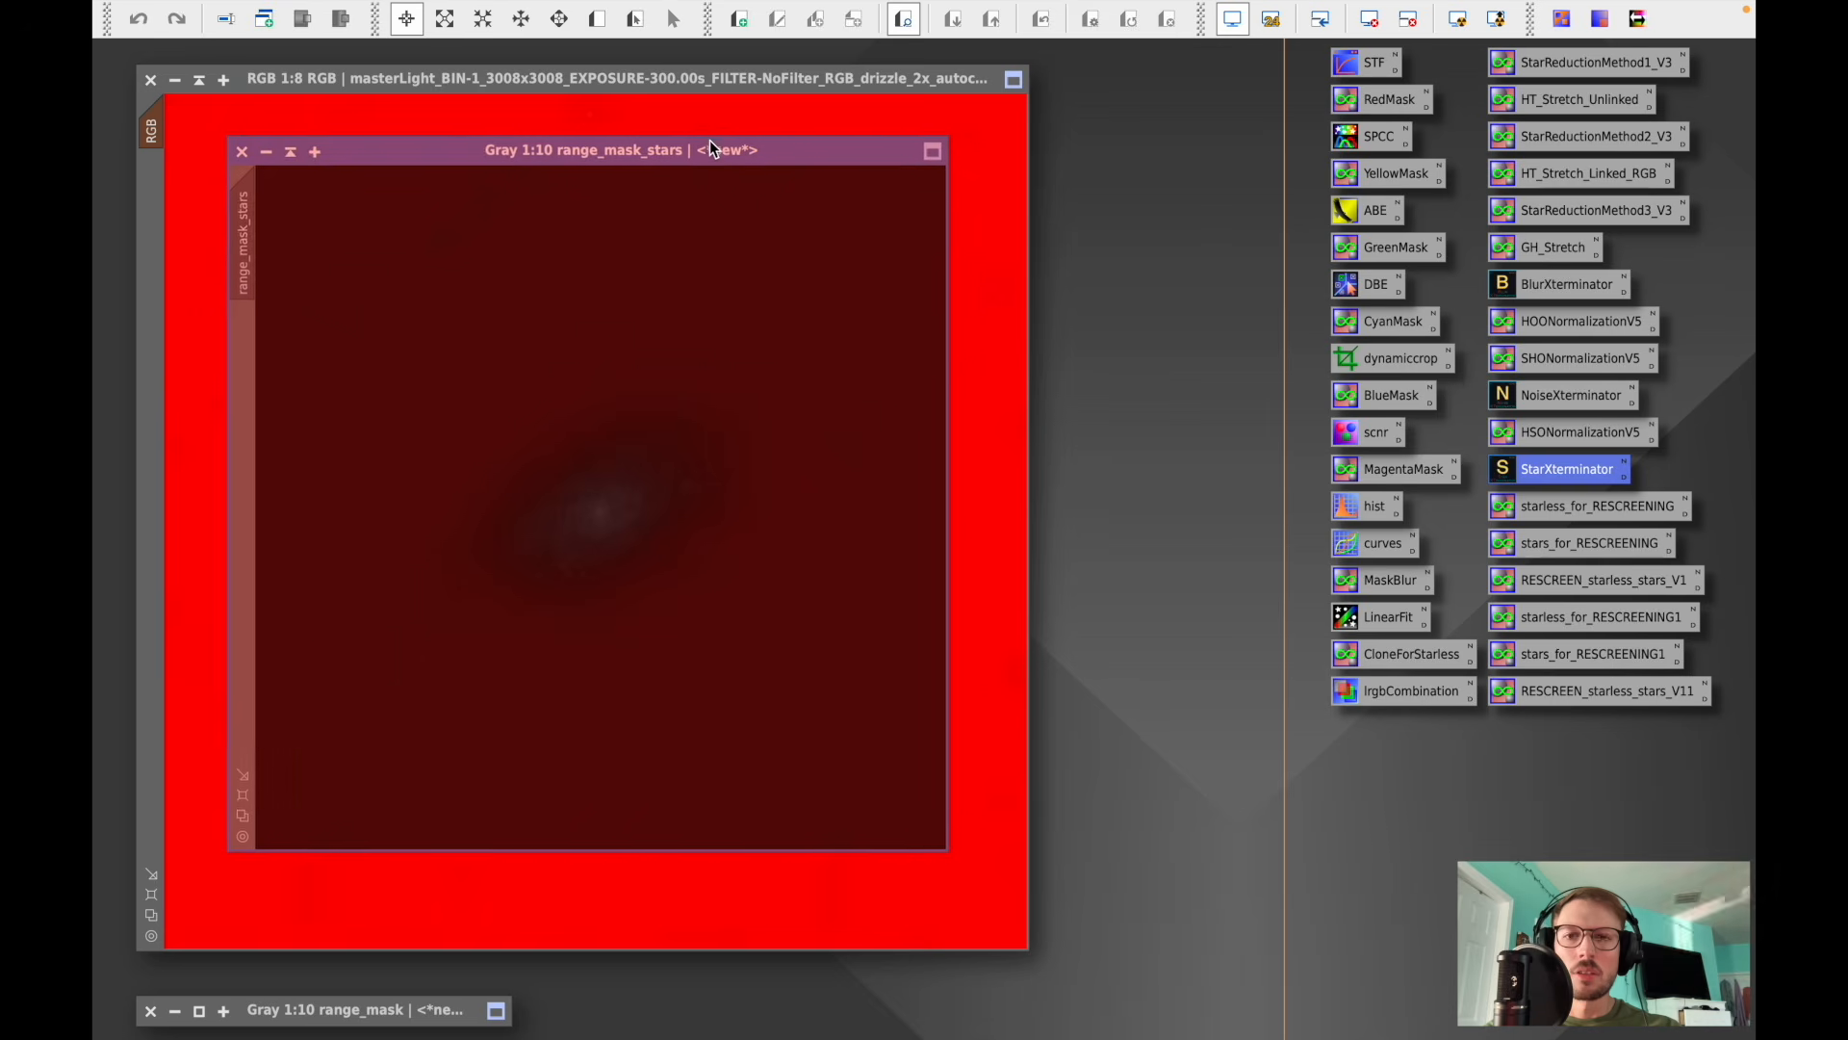
left_click(246, 143)
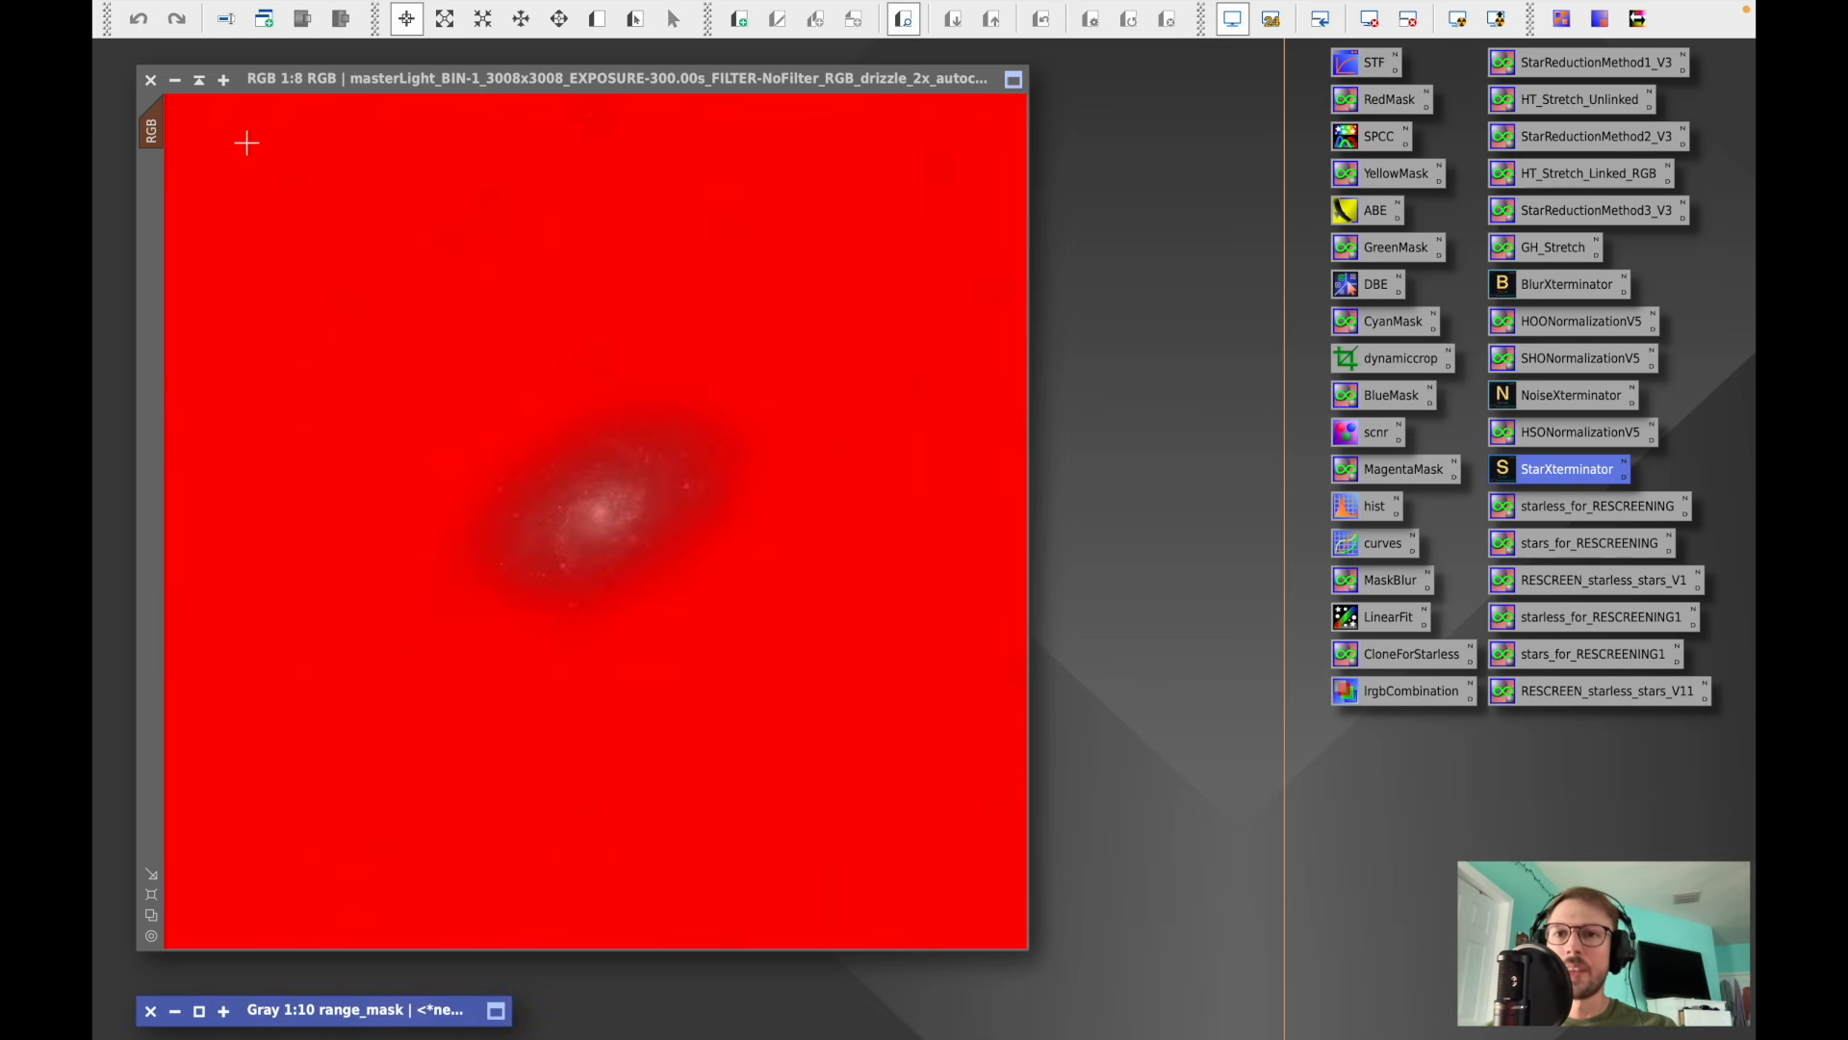
- Invert the mask applied to the RGB image
right_click(481, 232)
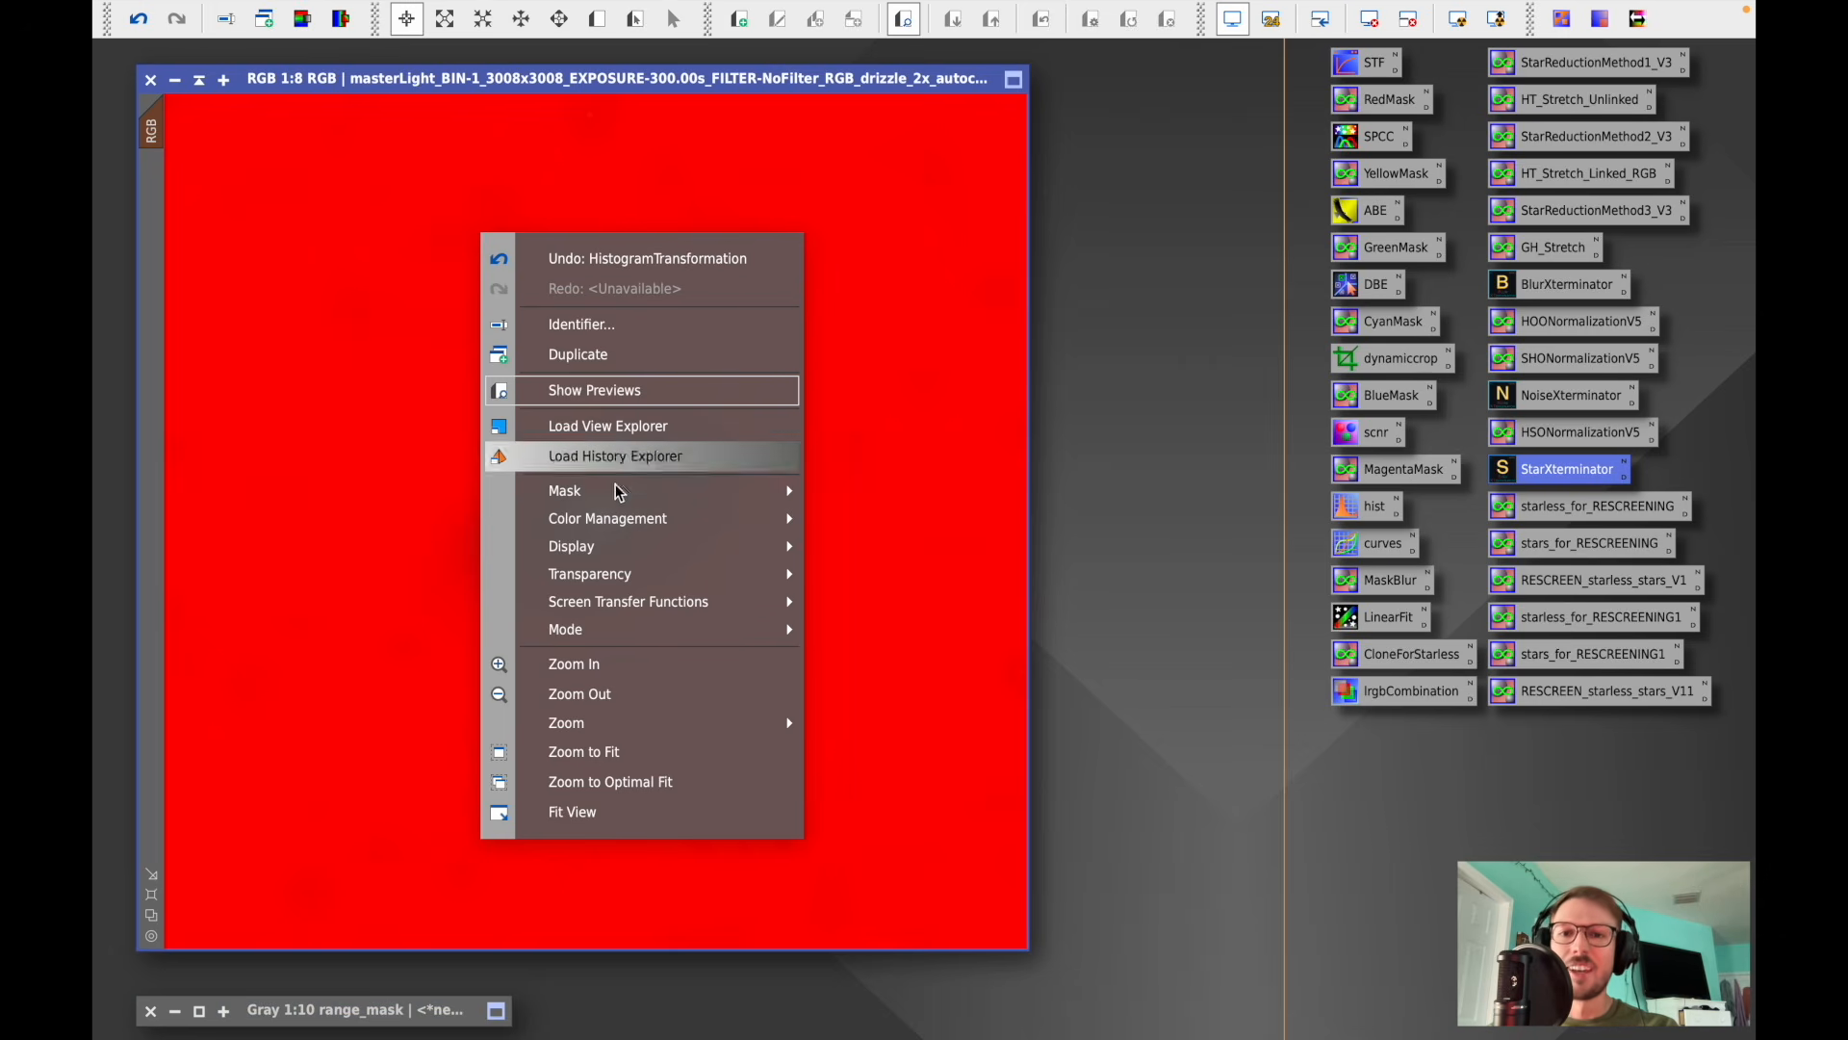
mouse_move(770, 491)
left_click(957, 530)
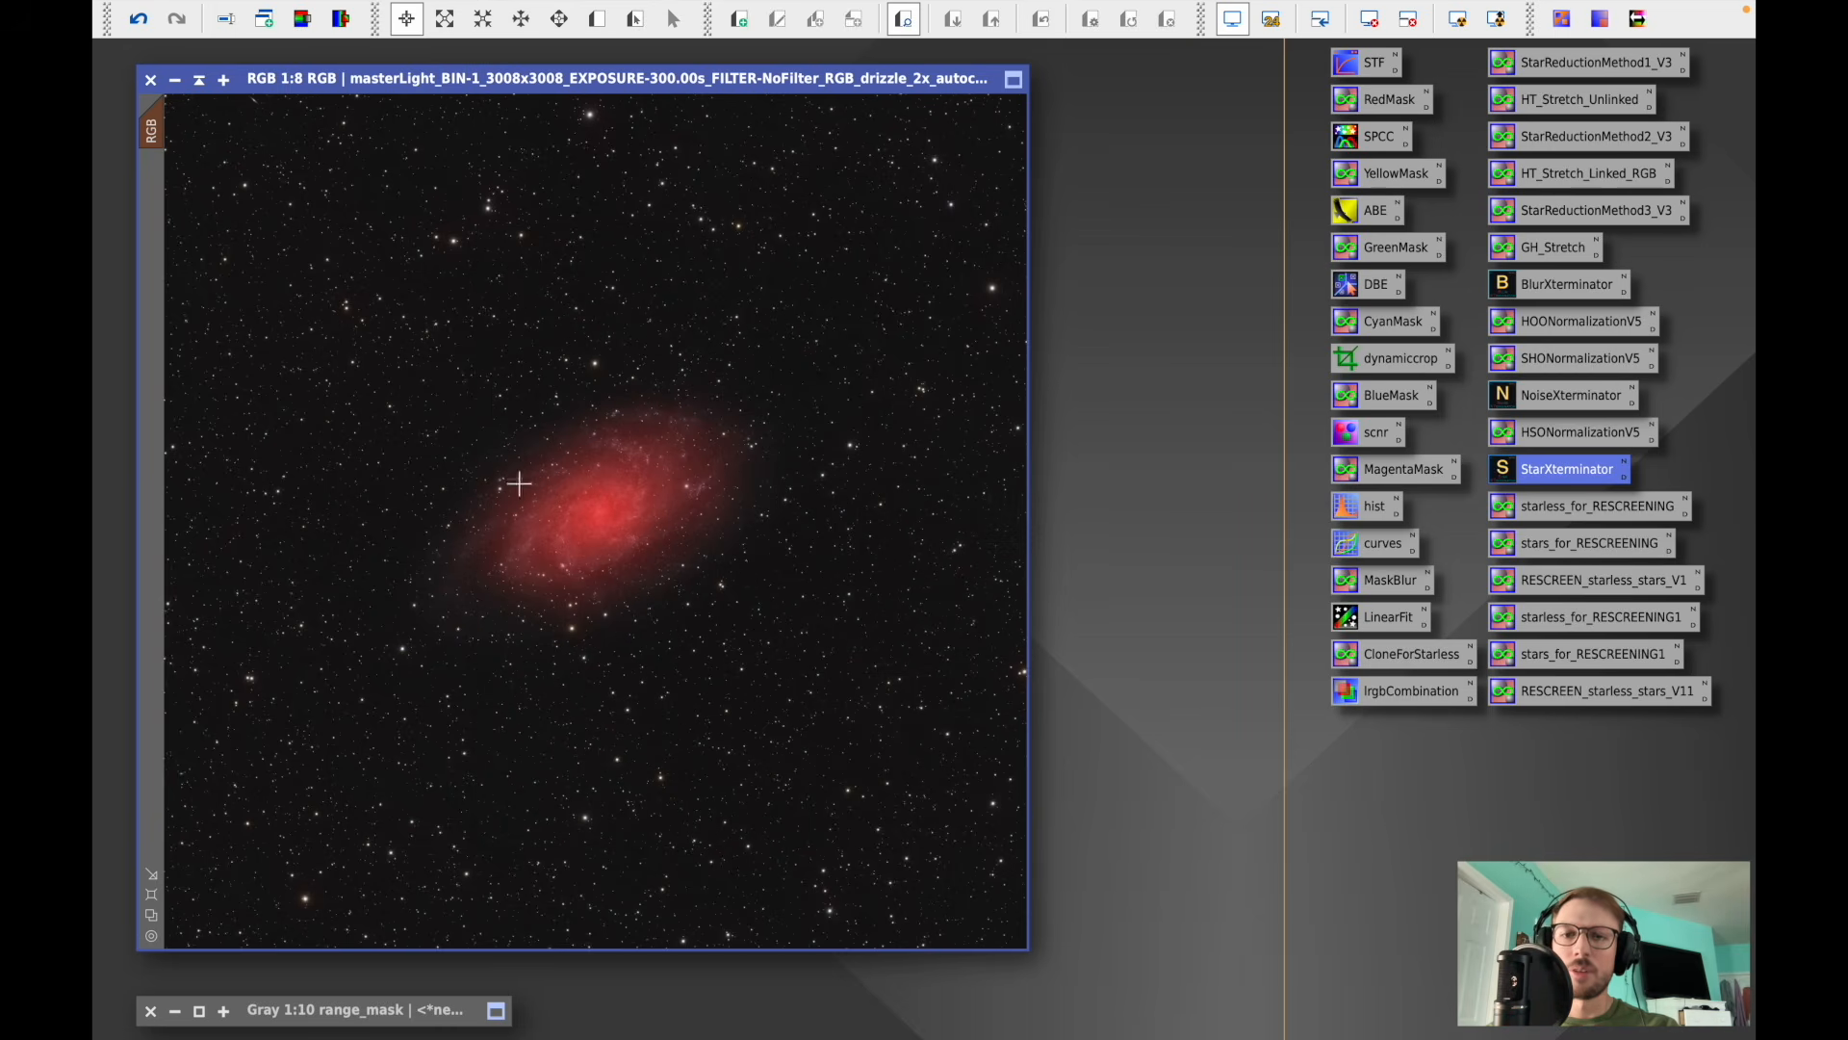
- Run StarXTerminator on the RGB image with Generate Star Image enabled, then close the tool
double_click(1552, 471)
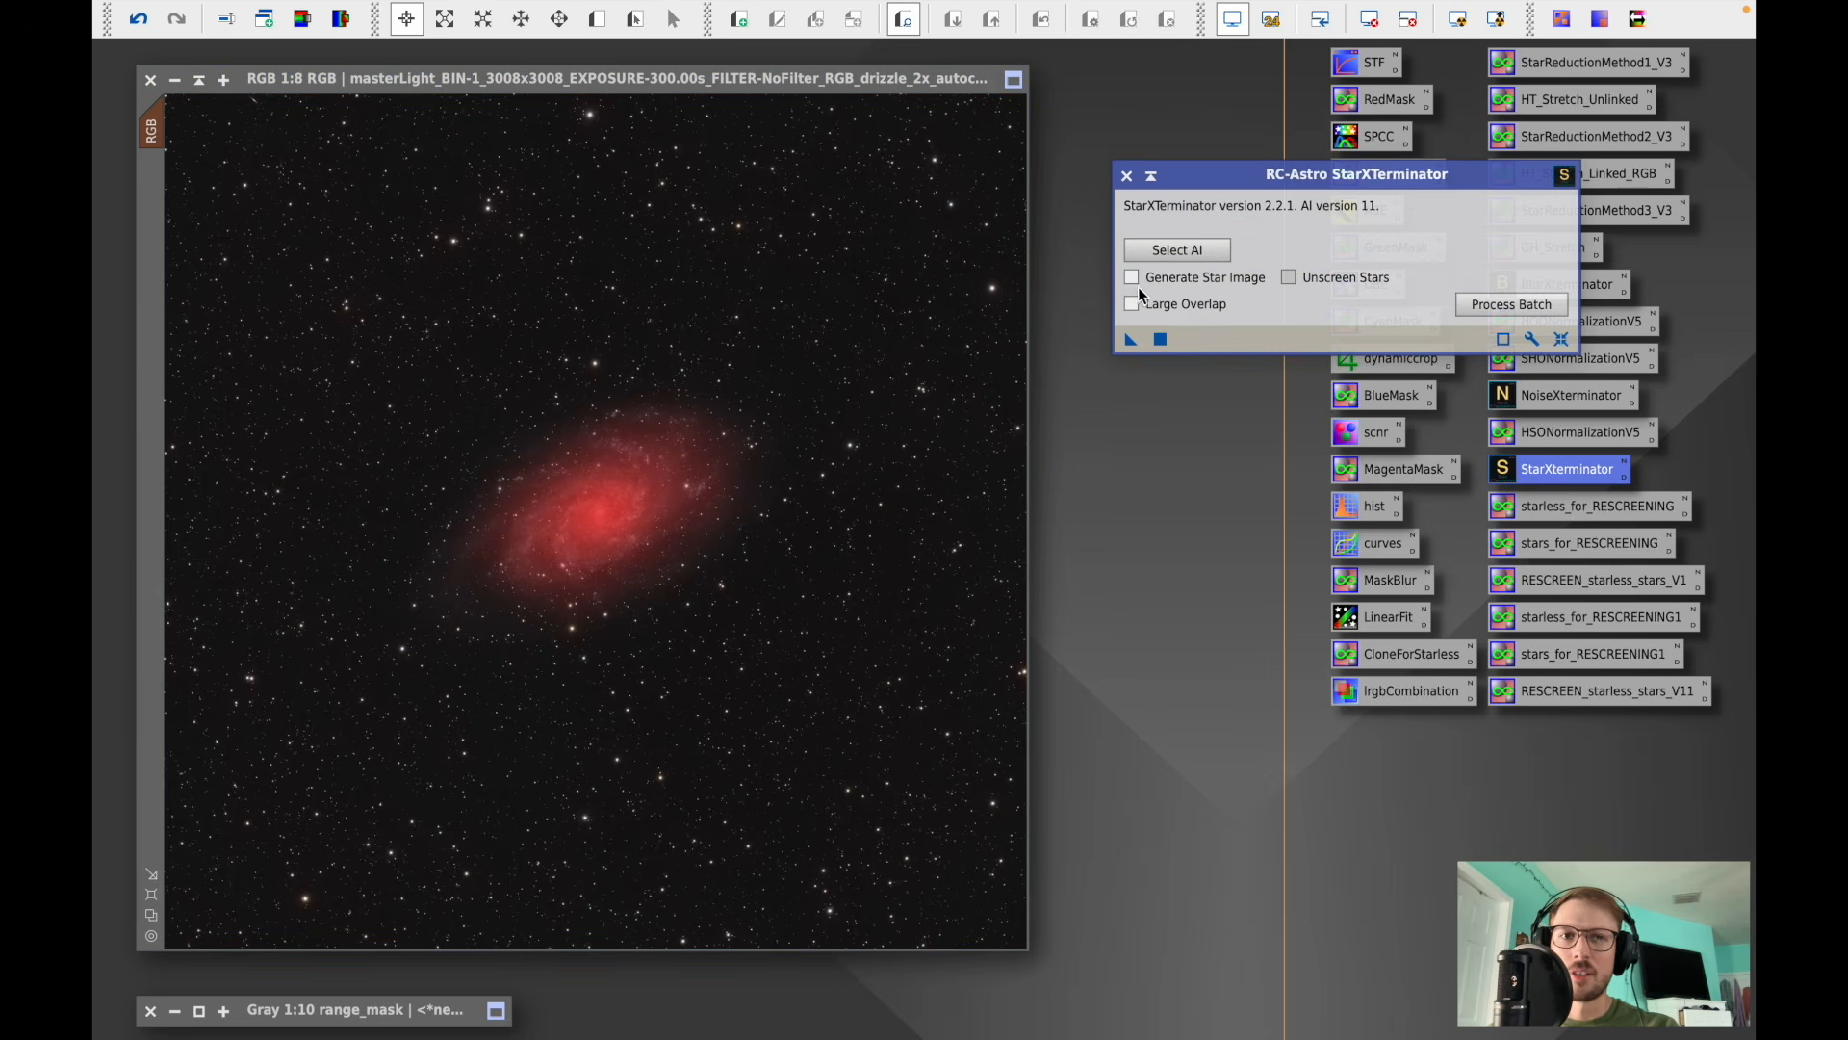
left_click(1132, 277)
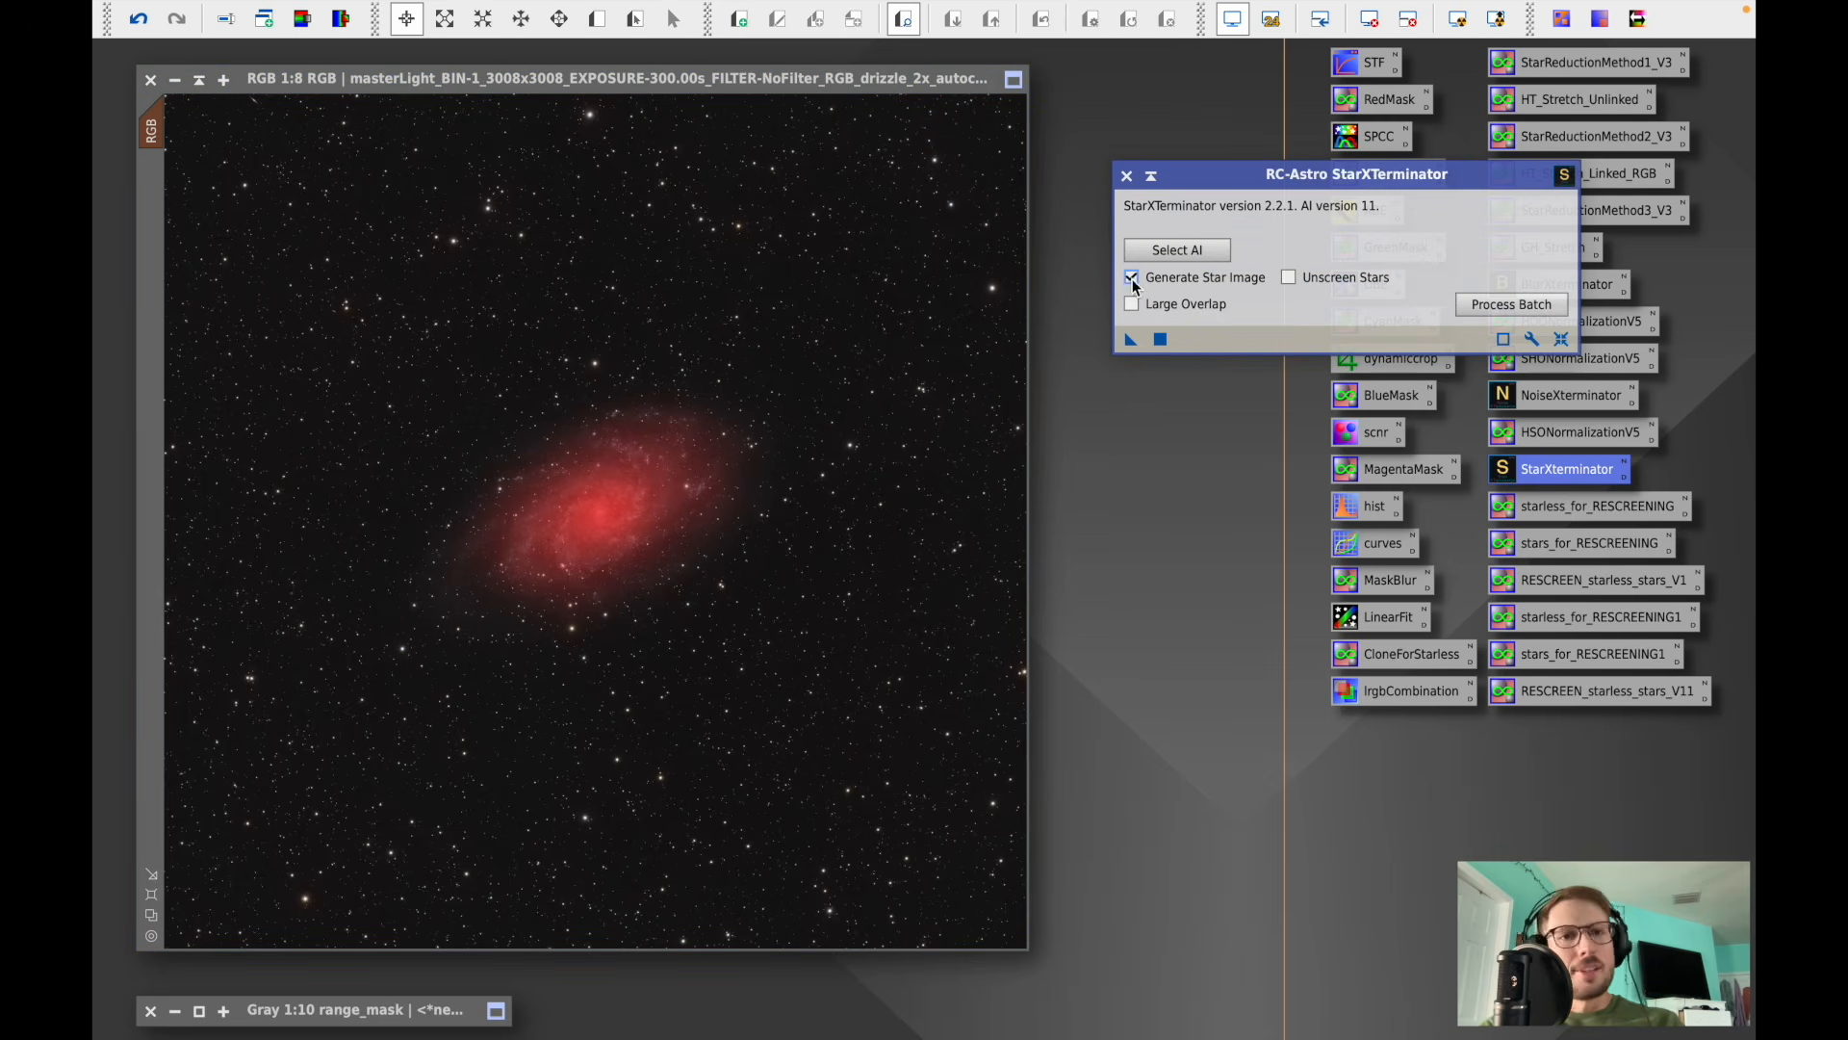
left_click(1161, 339)
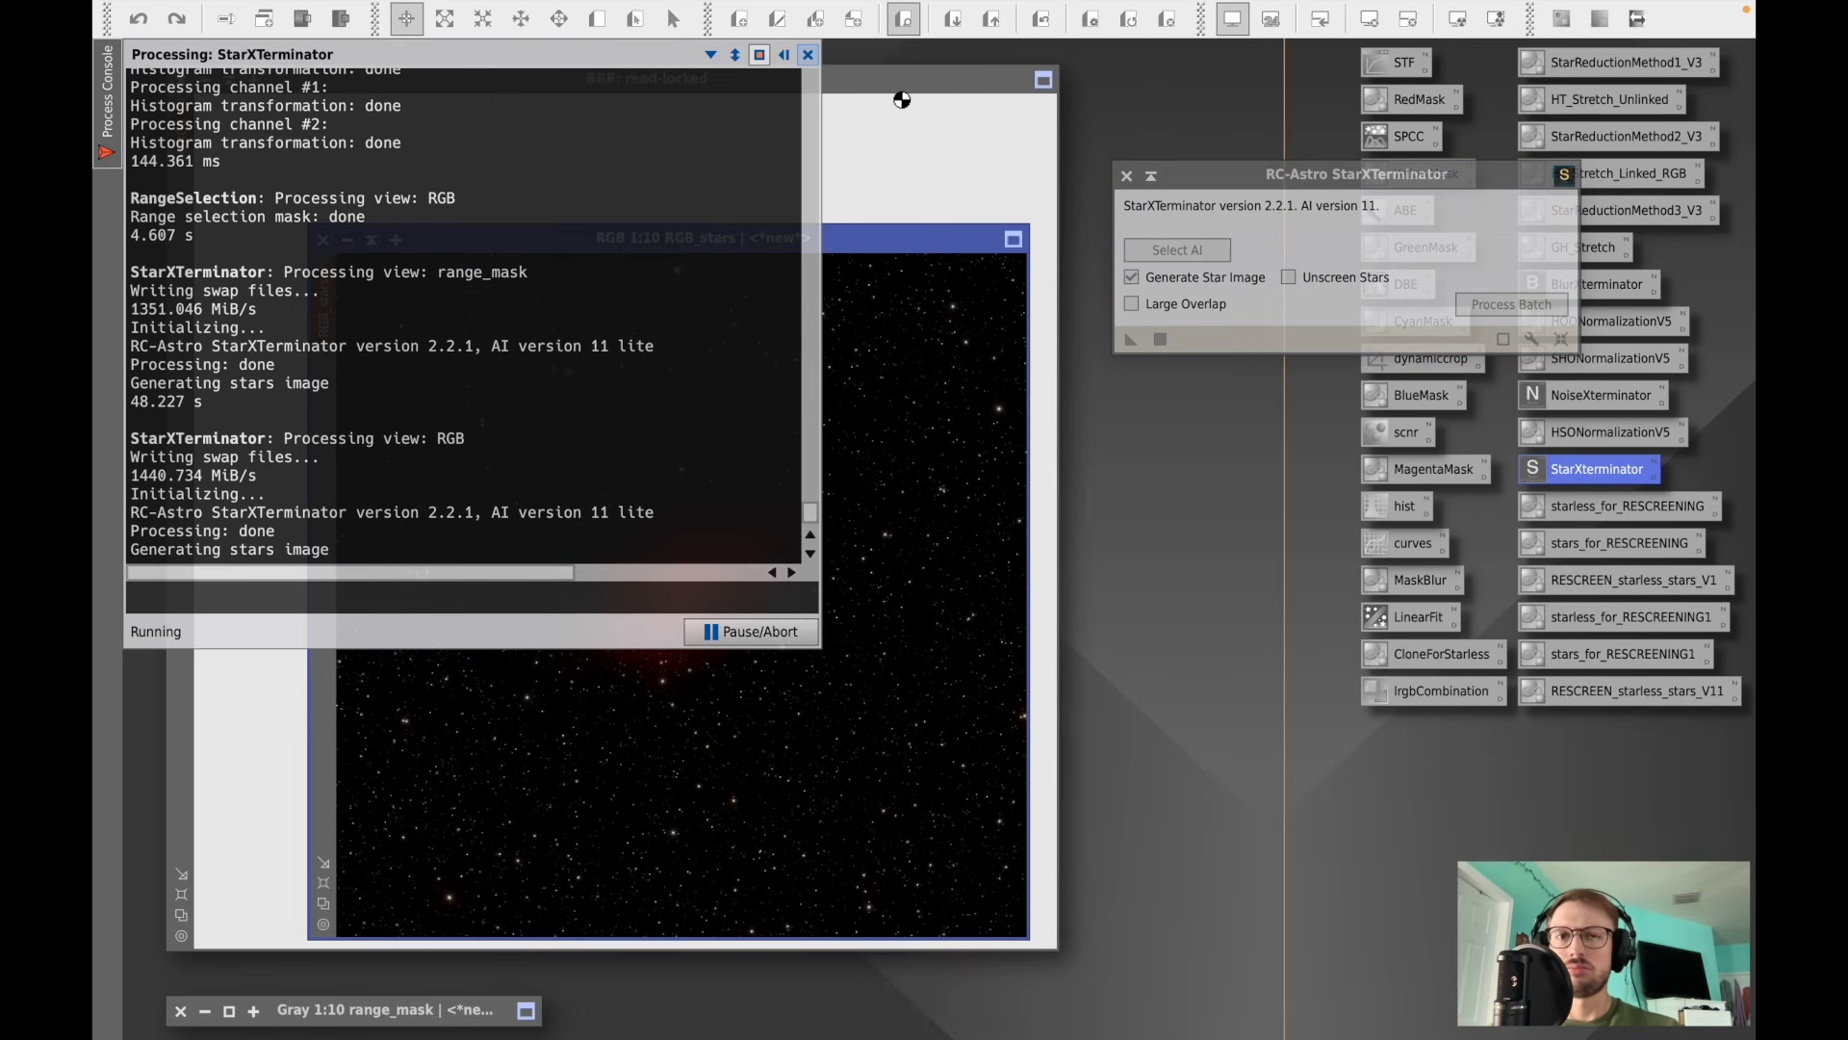
left_click(1127, 176)
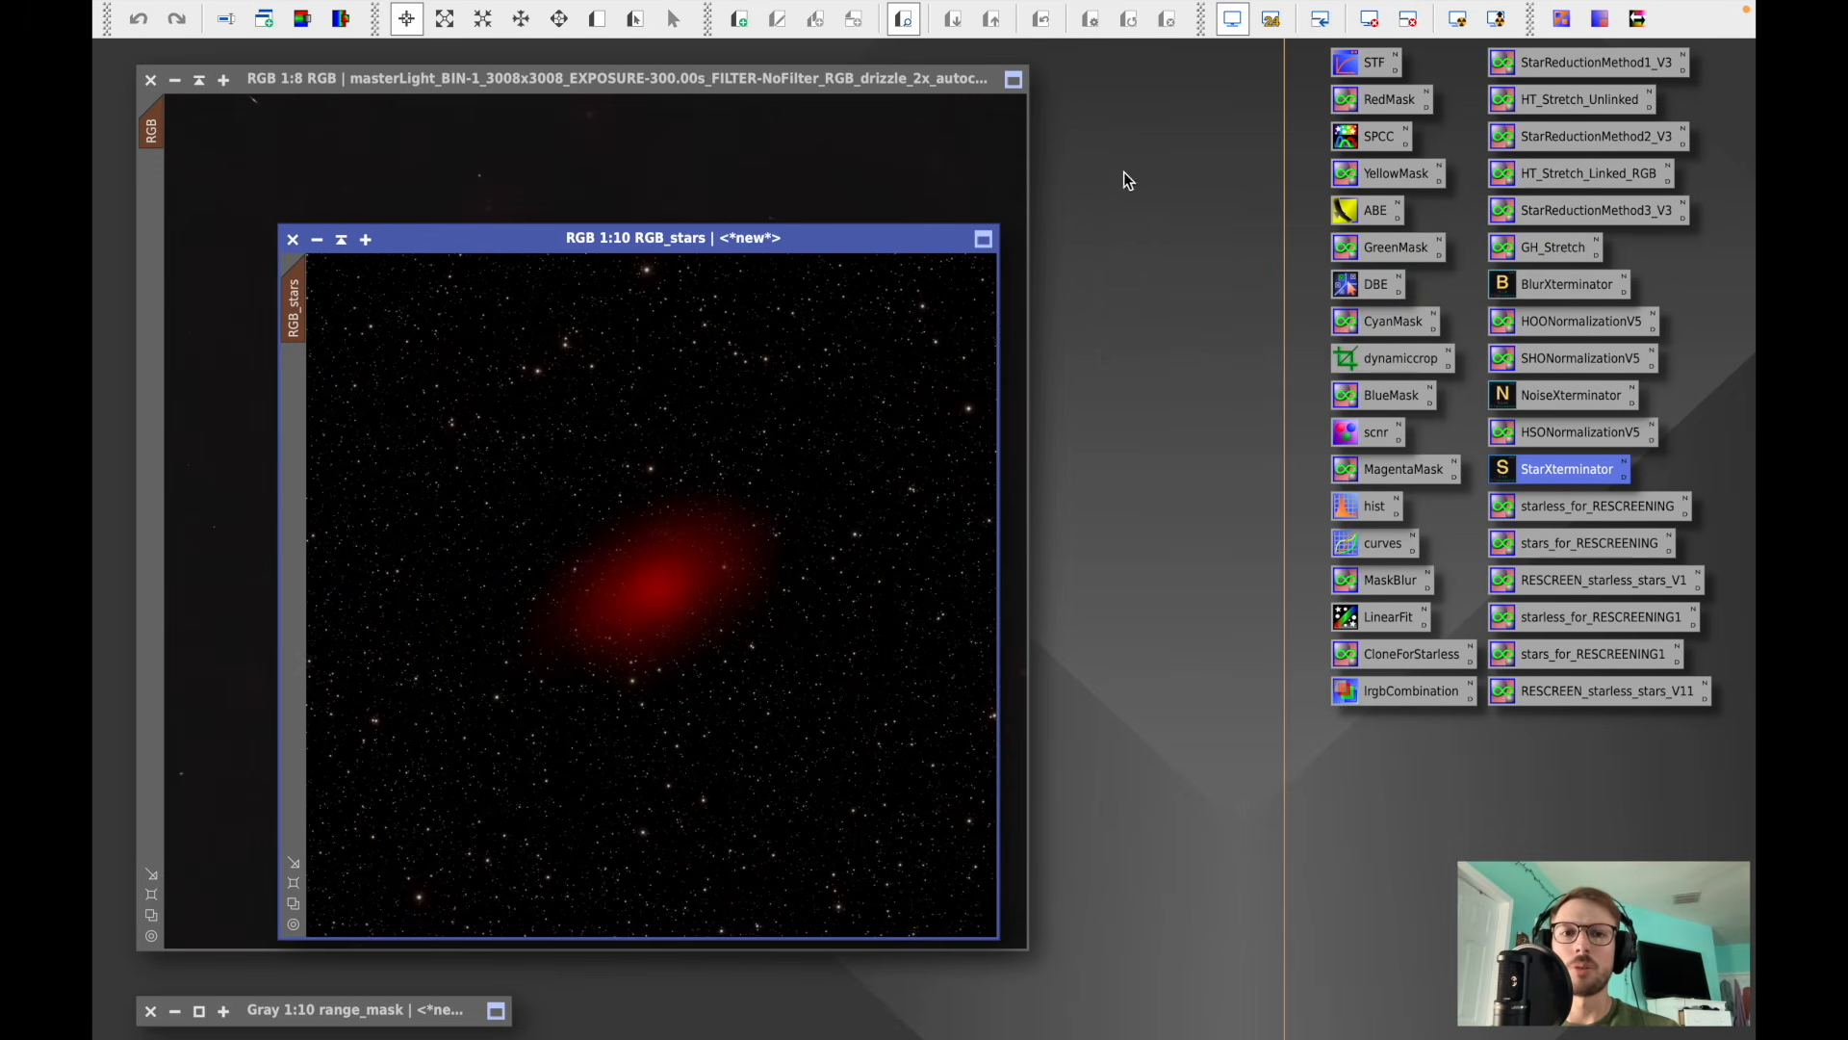
- Remove the mask from the RGB_stars image
mouse_move(647, 5)
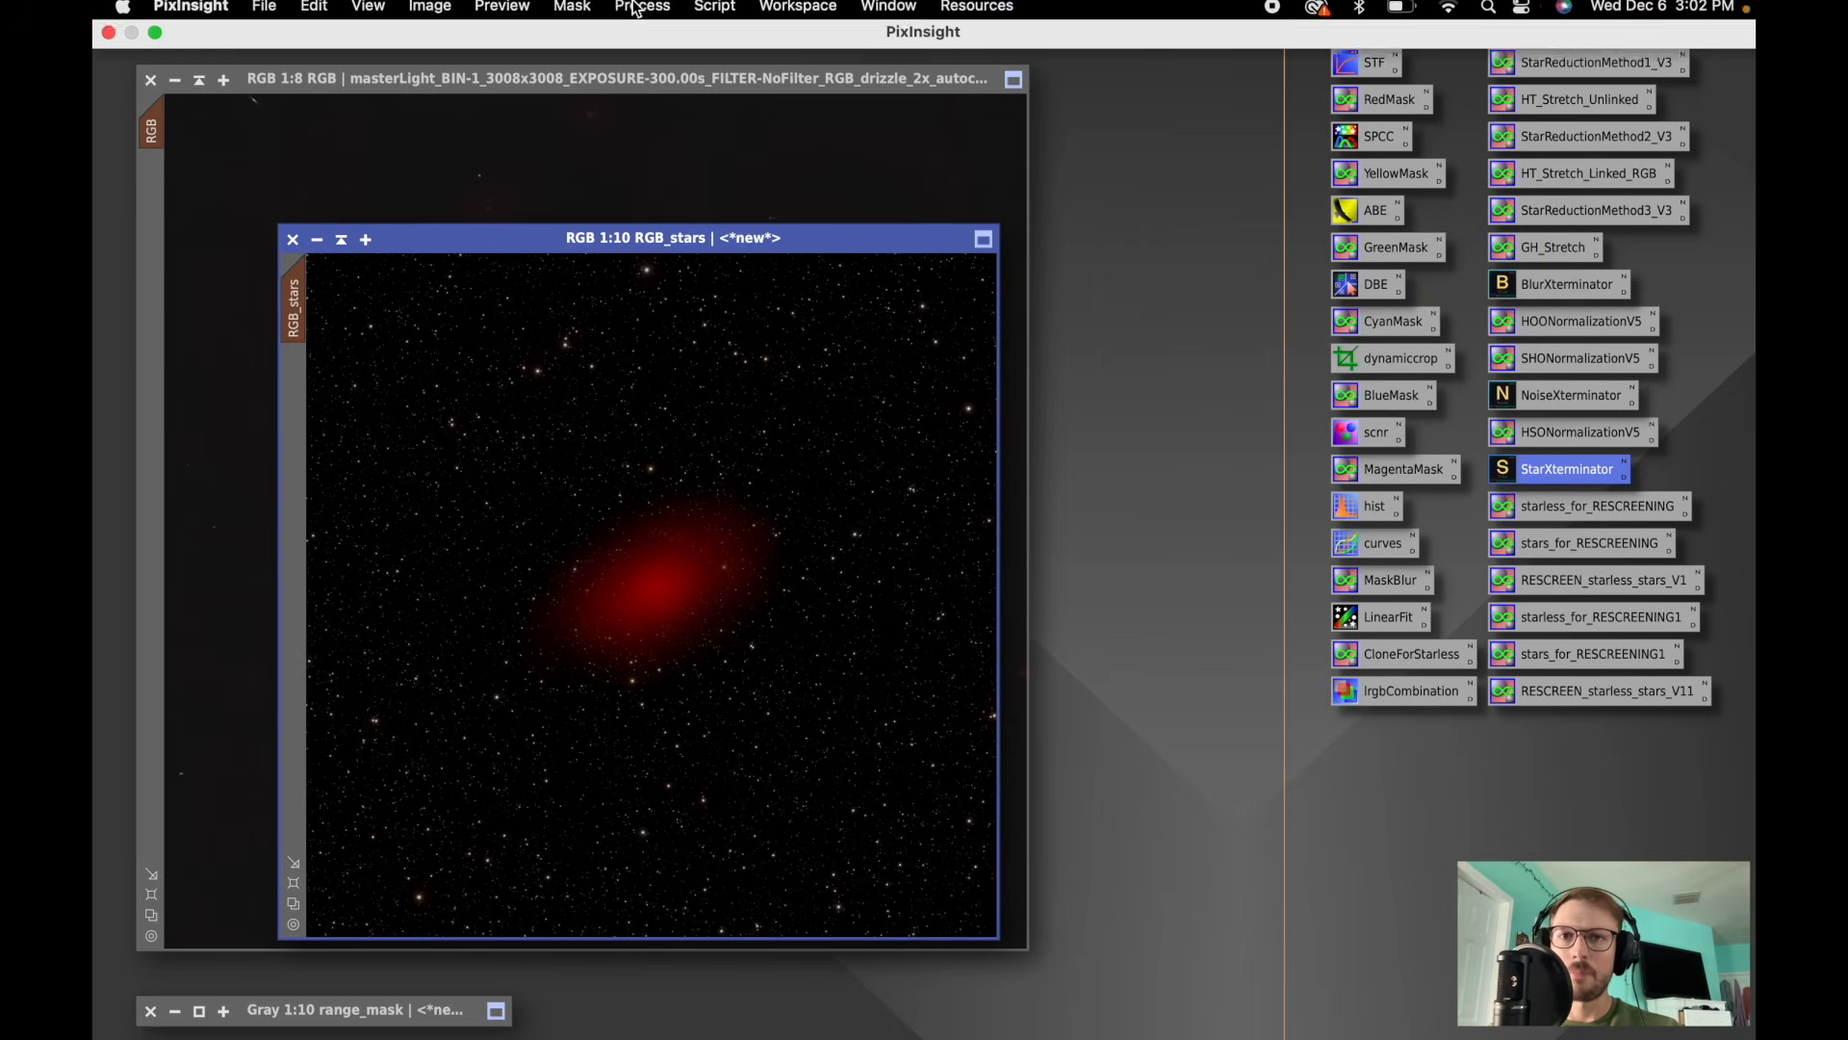
left_click(577, 13)
left_click(627, 73)
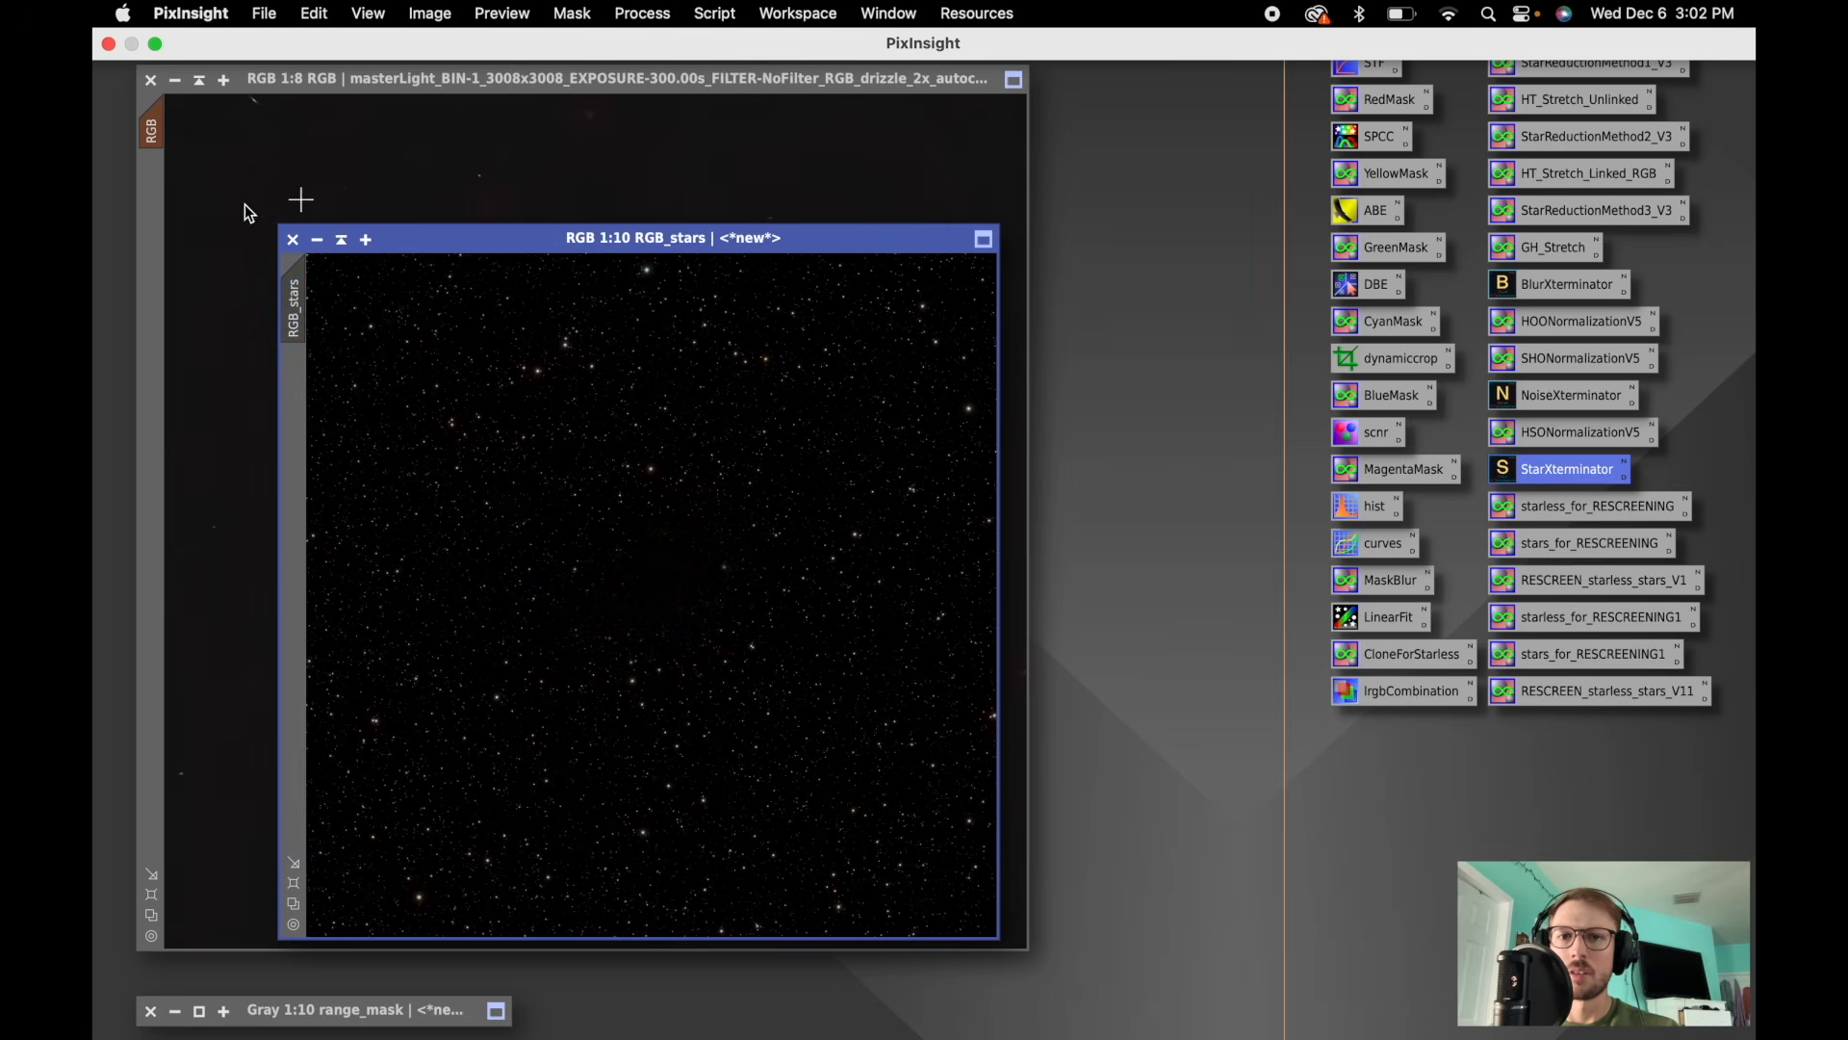
- Remove the mask from the starless RGB image and zoom in on the galaxy
left_click(514, 84)
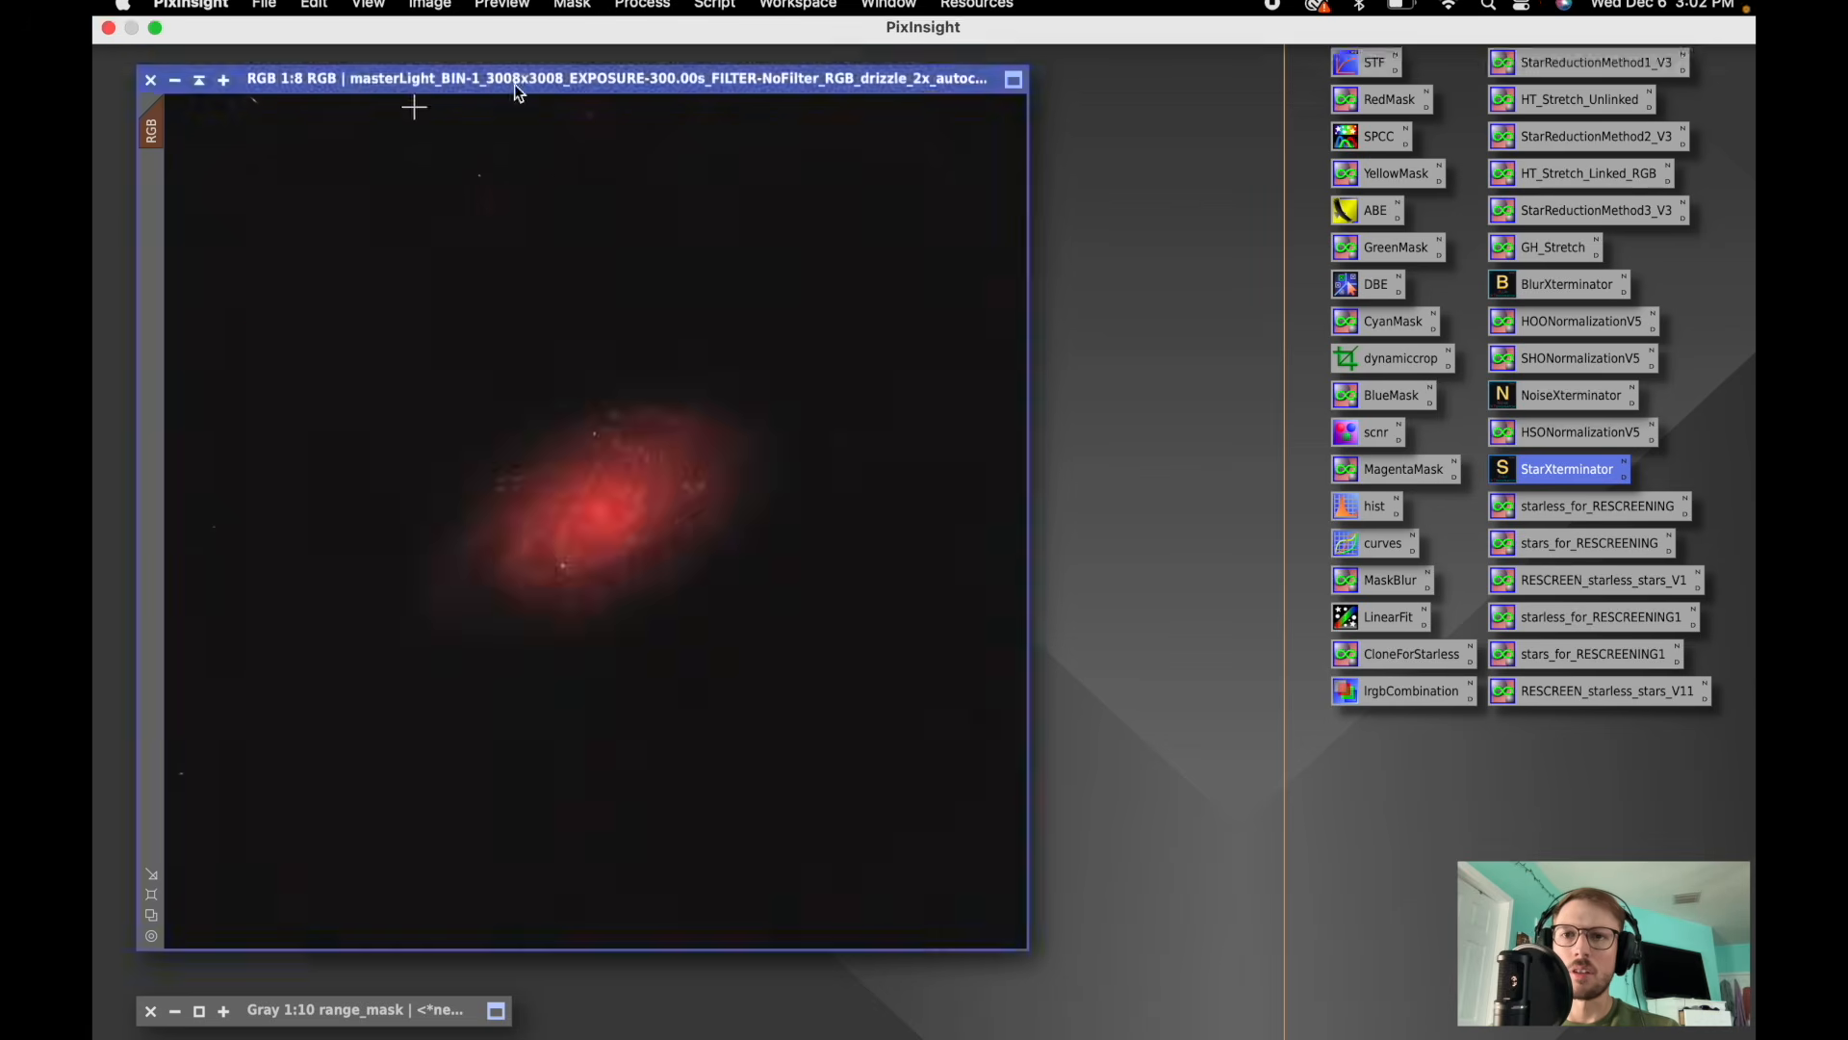
left_click(572, 14)
left_click(599, 77)
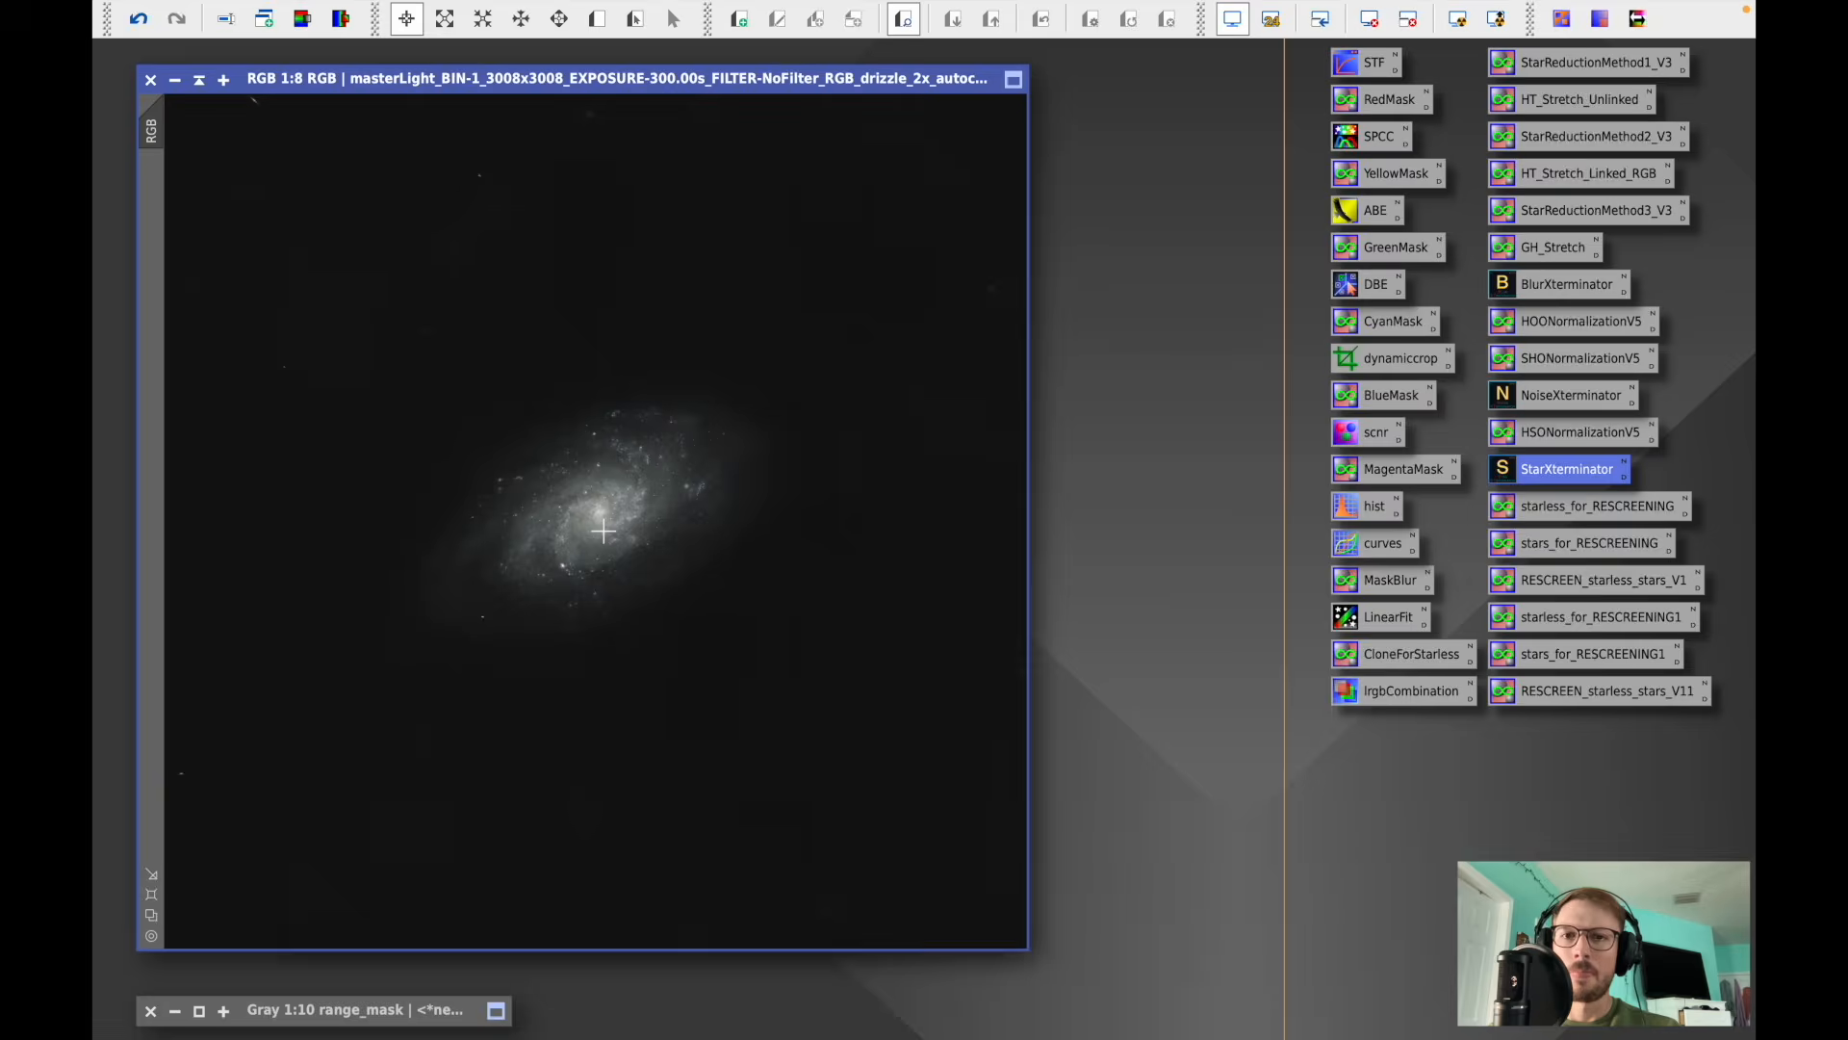
scroll(603, 531, "up", 3)
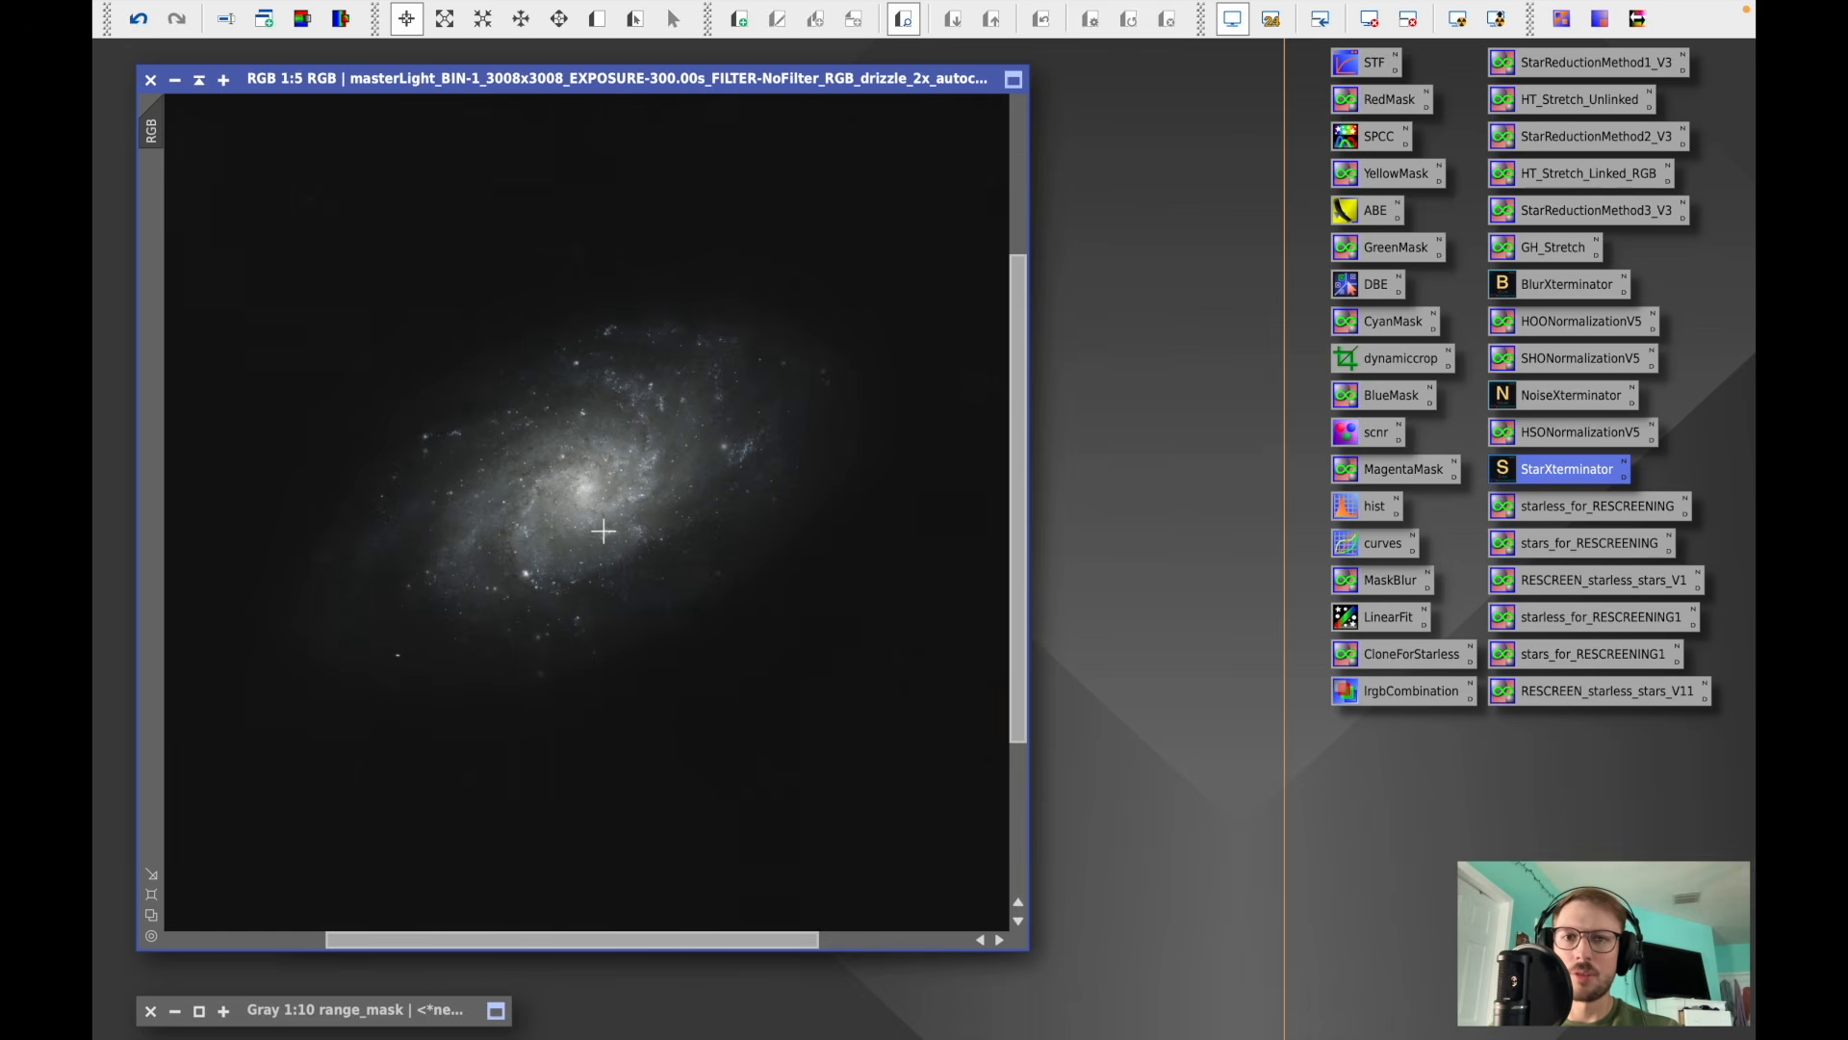
- Inspect the starless RGB image and the RGB_stars star image at several zoom levels
scroll(604, 531, "up", 3)
left_click_drag(1018, 502, 1019, 470)
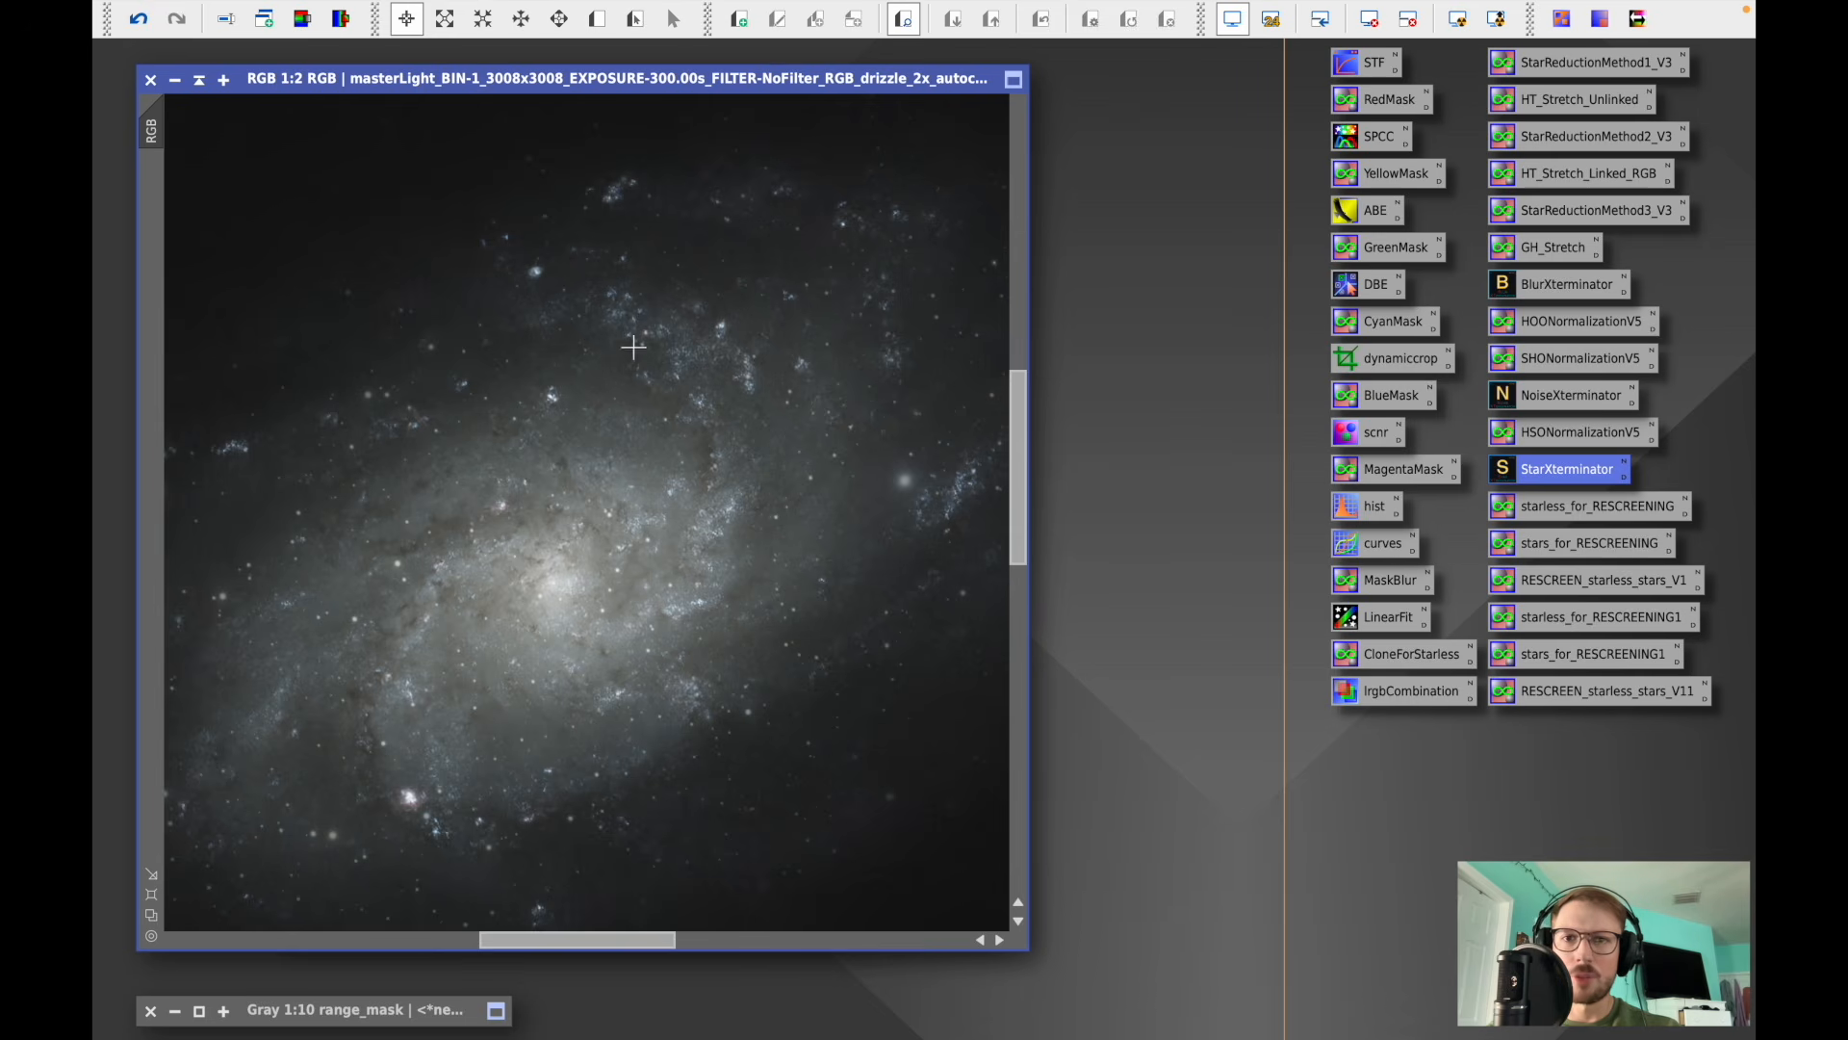
left_click_drag(605, 950, 624, 949)
scroll(648, 502, "down", 6)
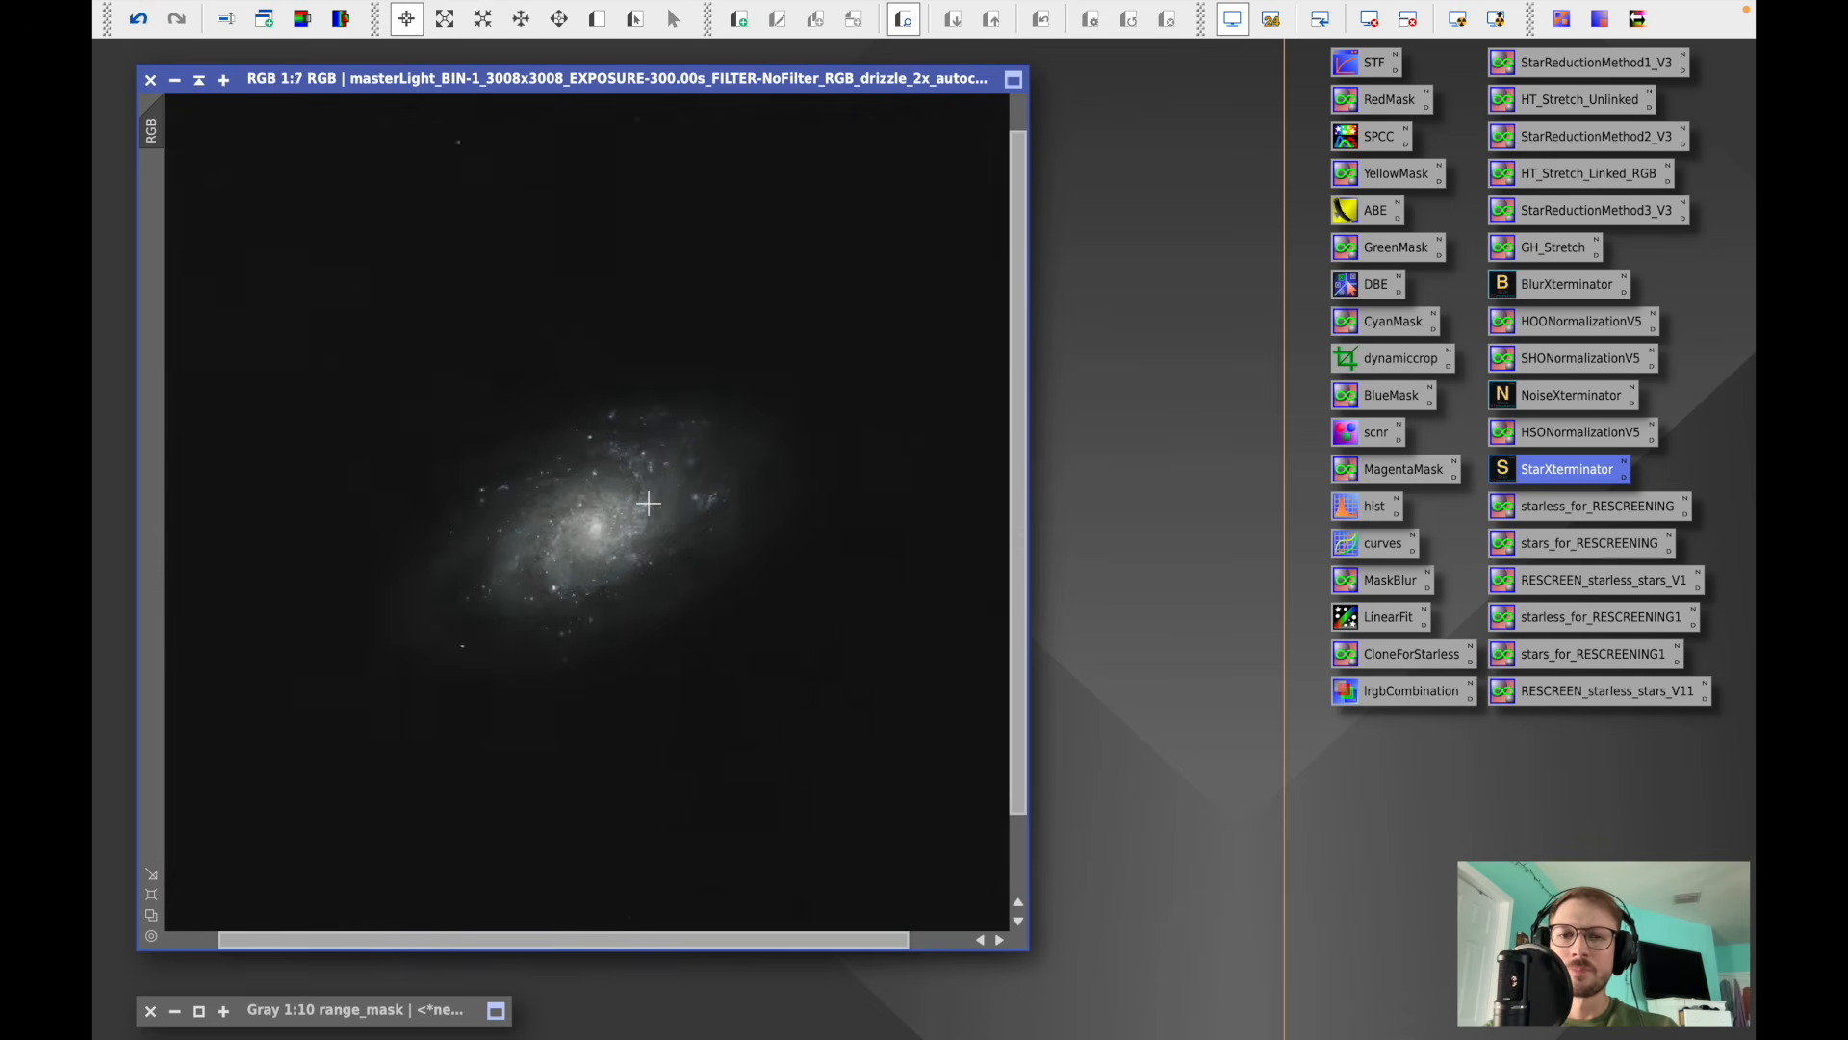
left_click_drag(486, 87, 778, 94)
left_click(398, 258)
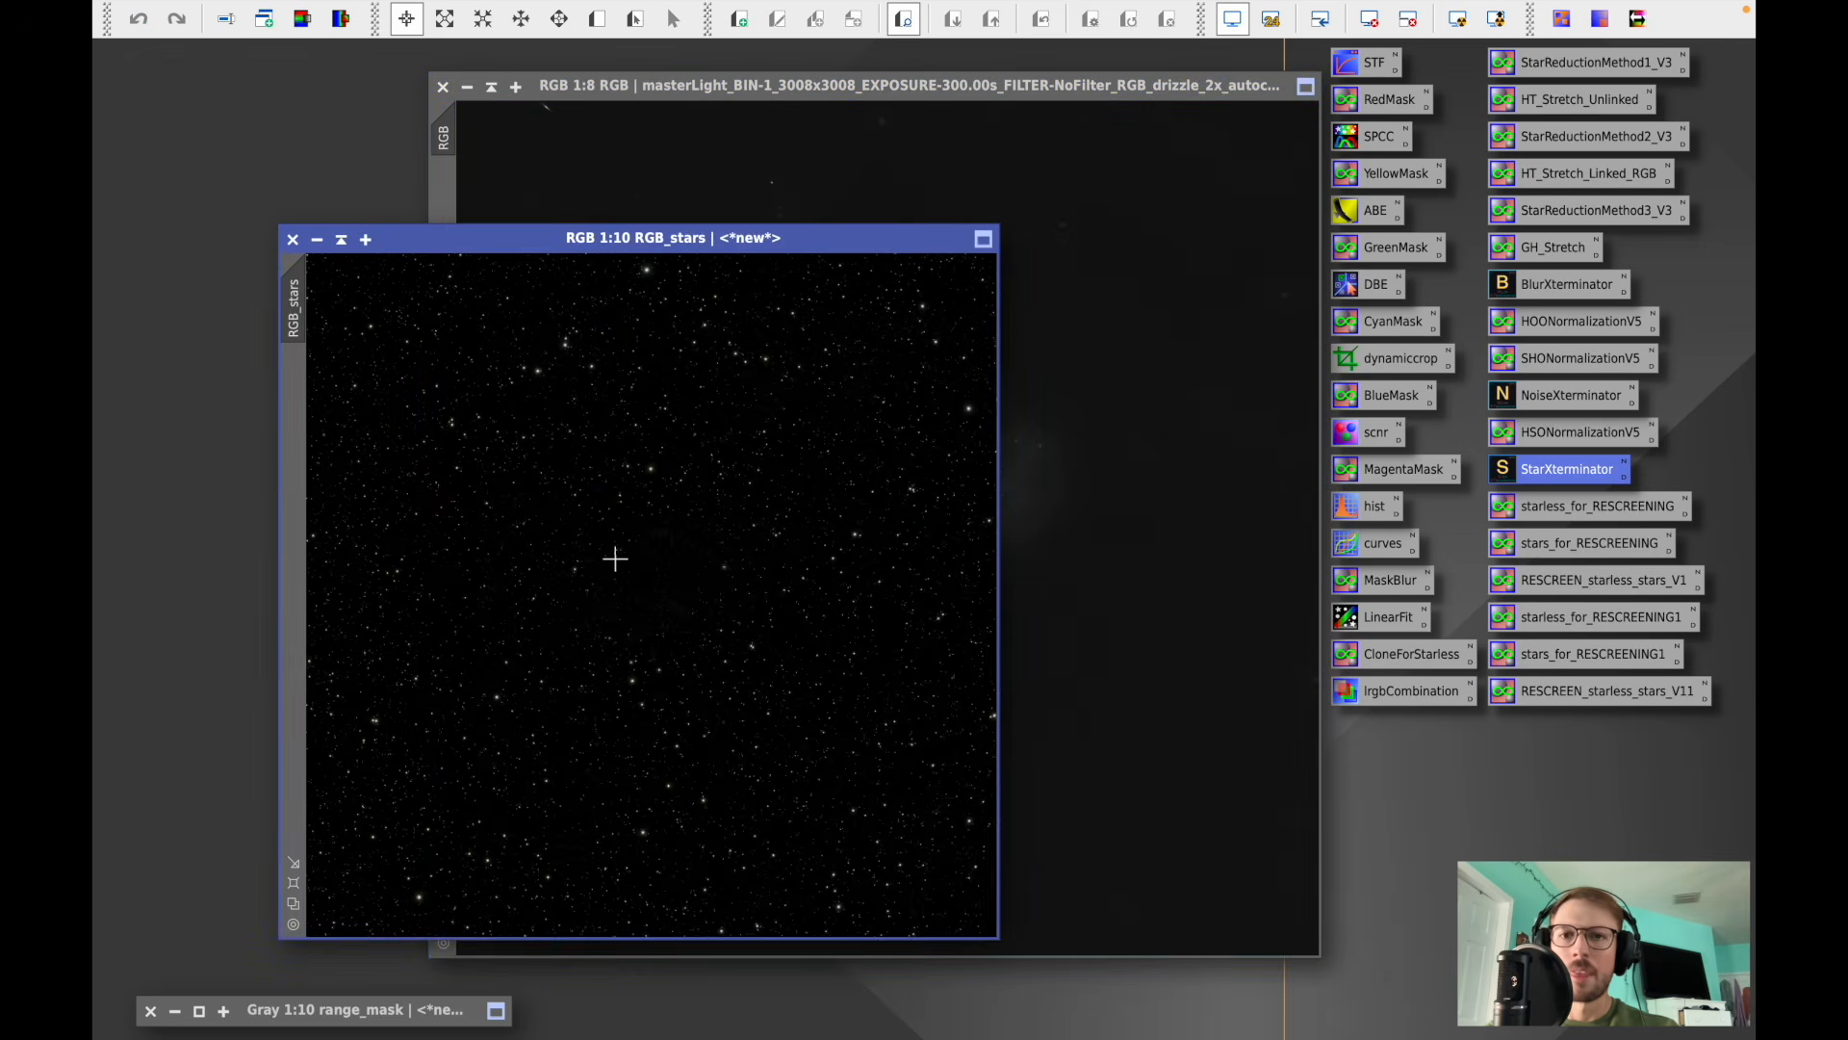
scroll(621, 556, "up", 2)
scroll(623, 563, "up", 1)
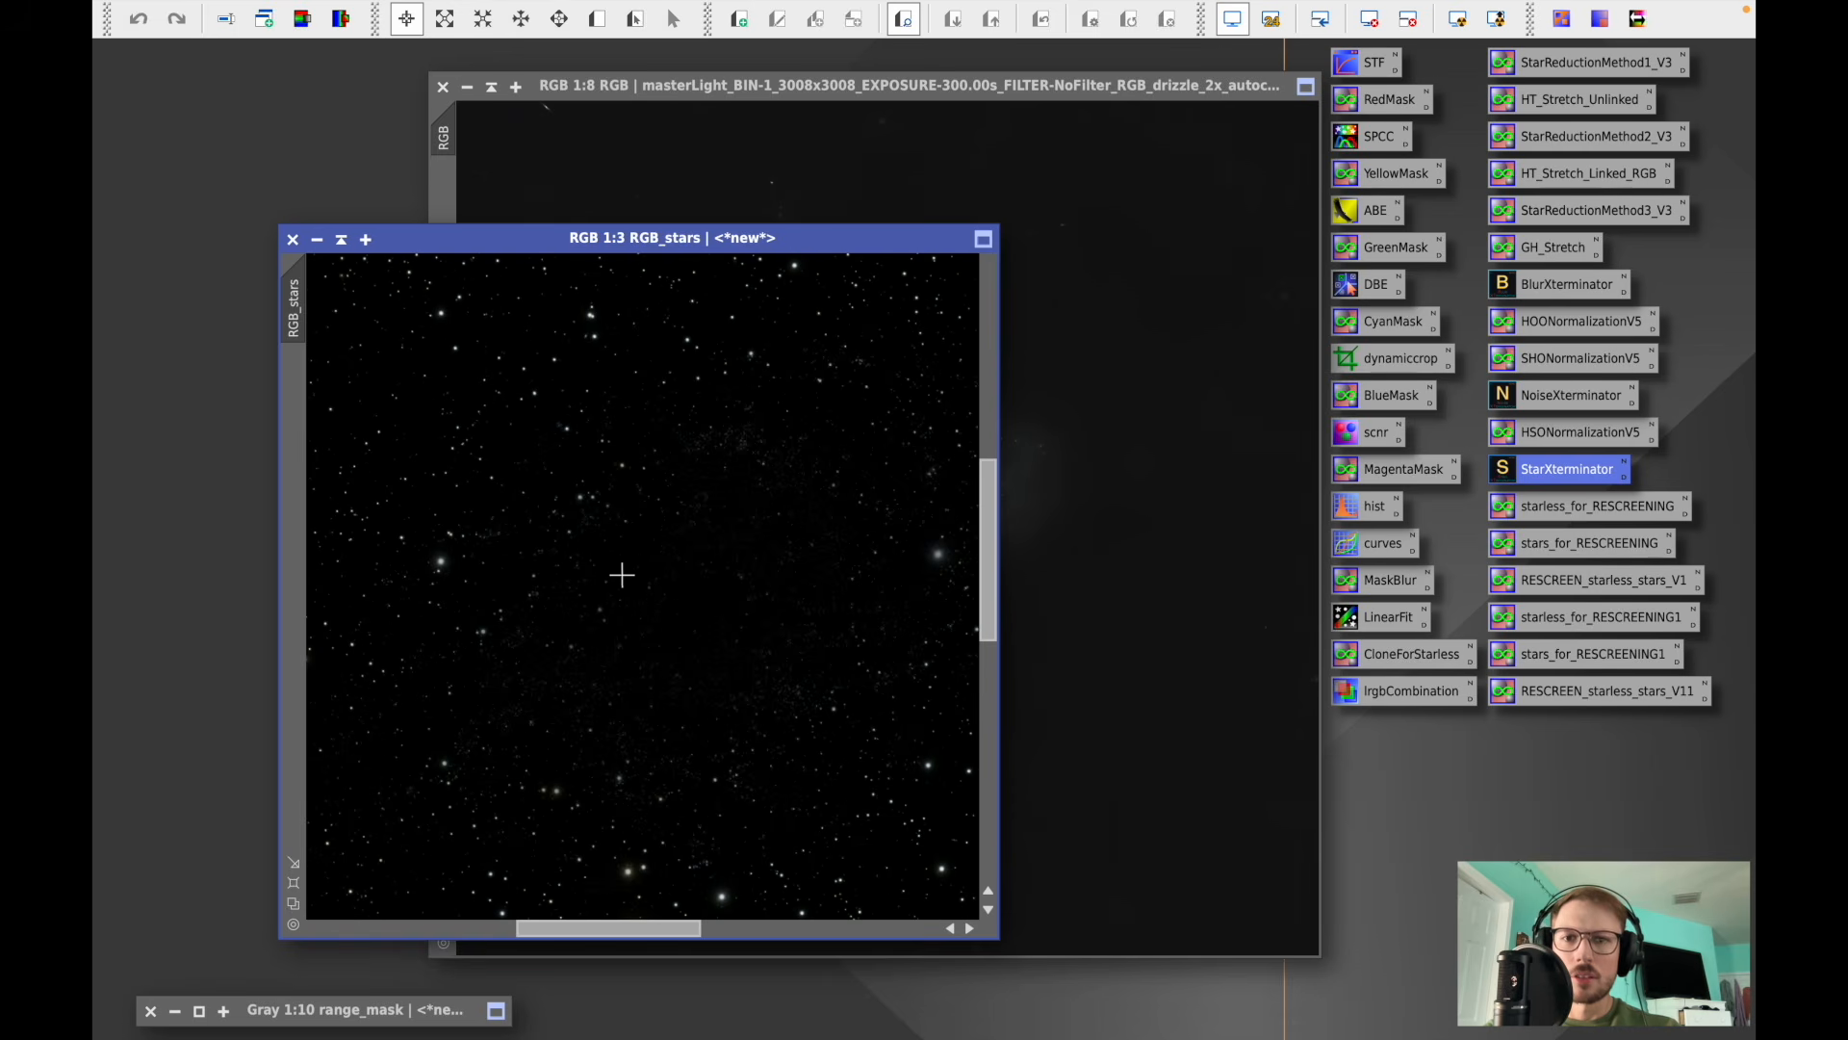
left_click_drag(600, 930, 629, 930)
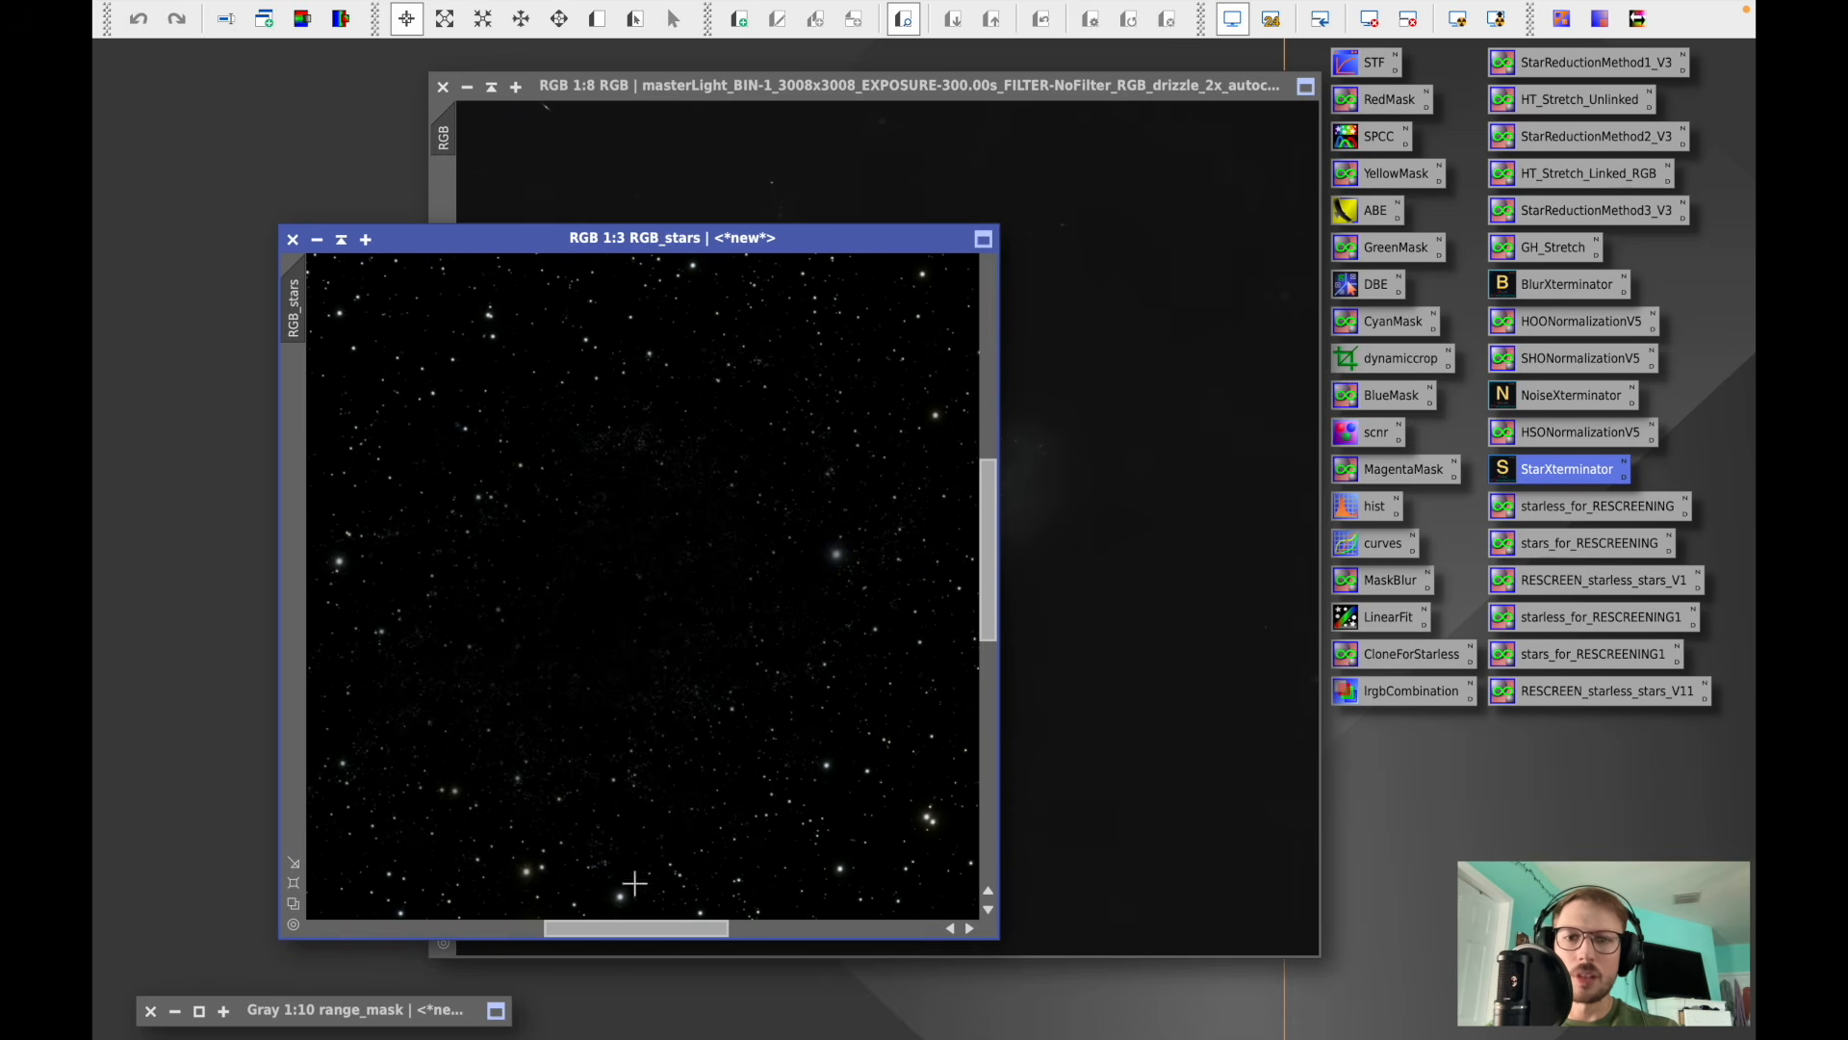
scroll(630, 440, "up", 2)
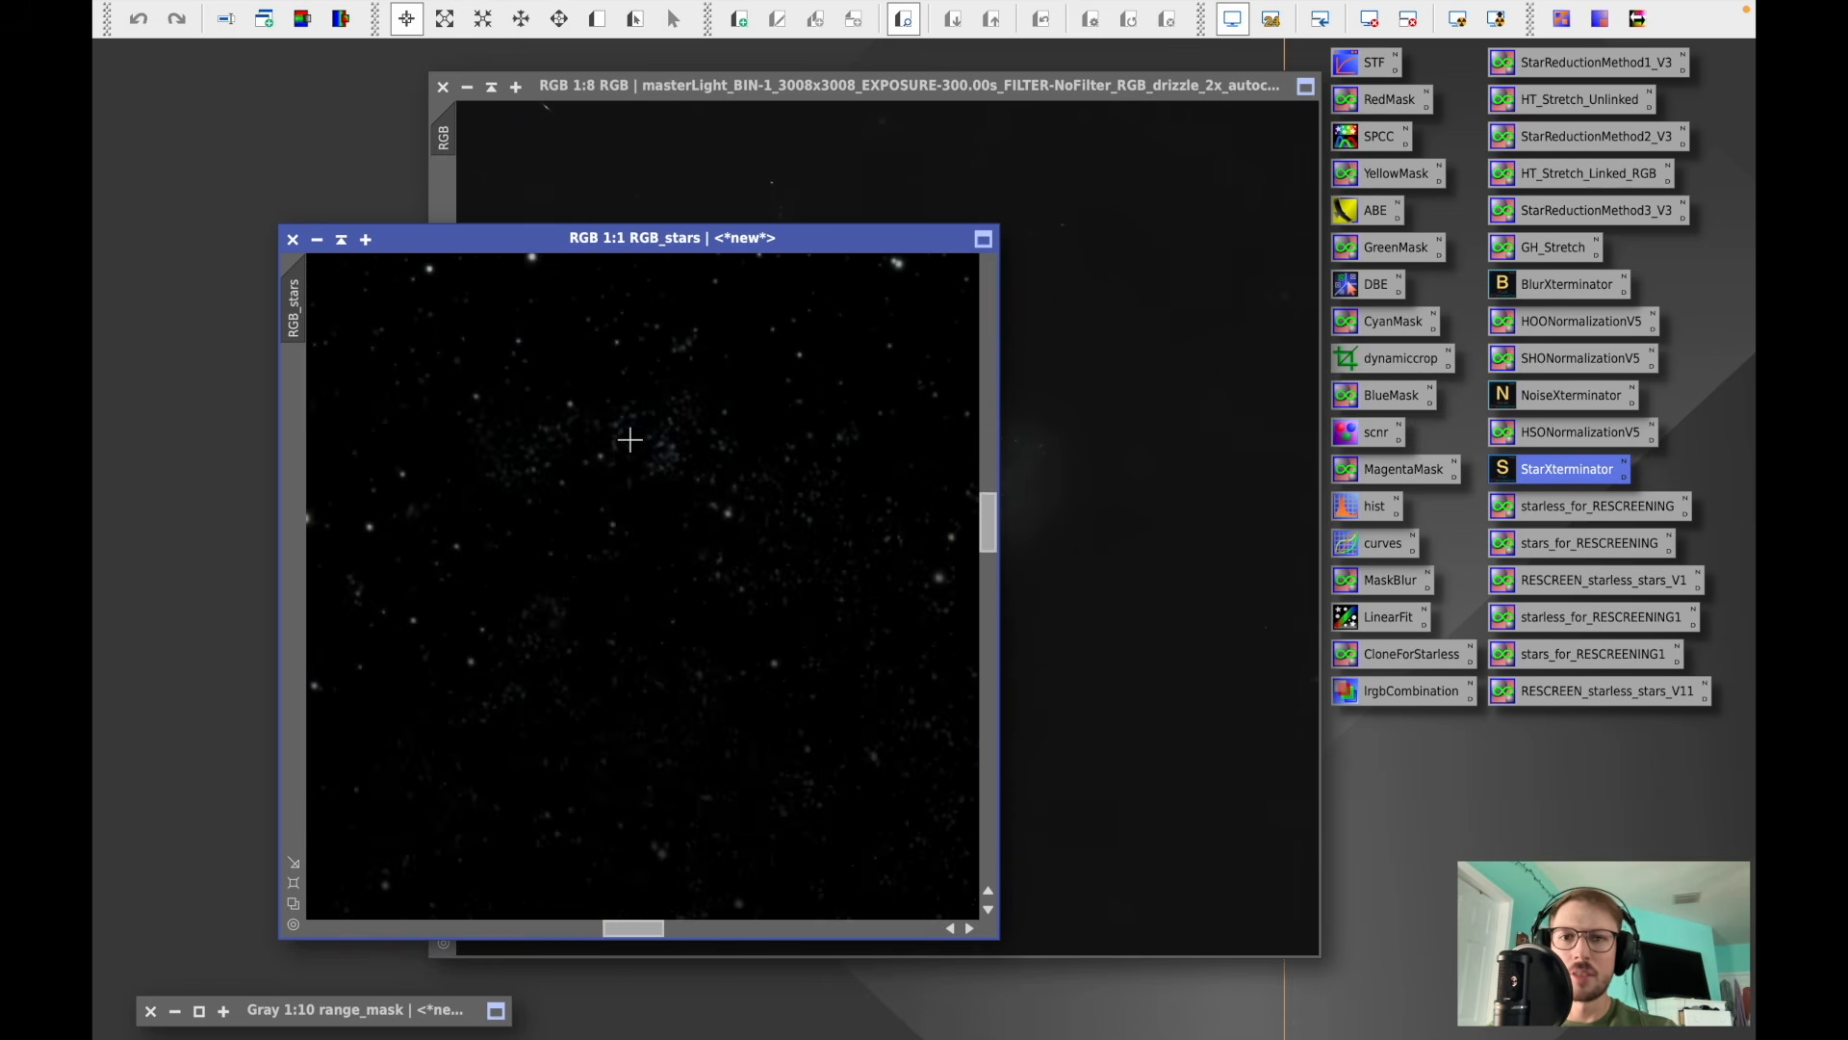
scroll(630, 440, "down", 8)
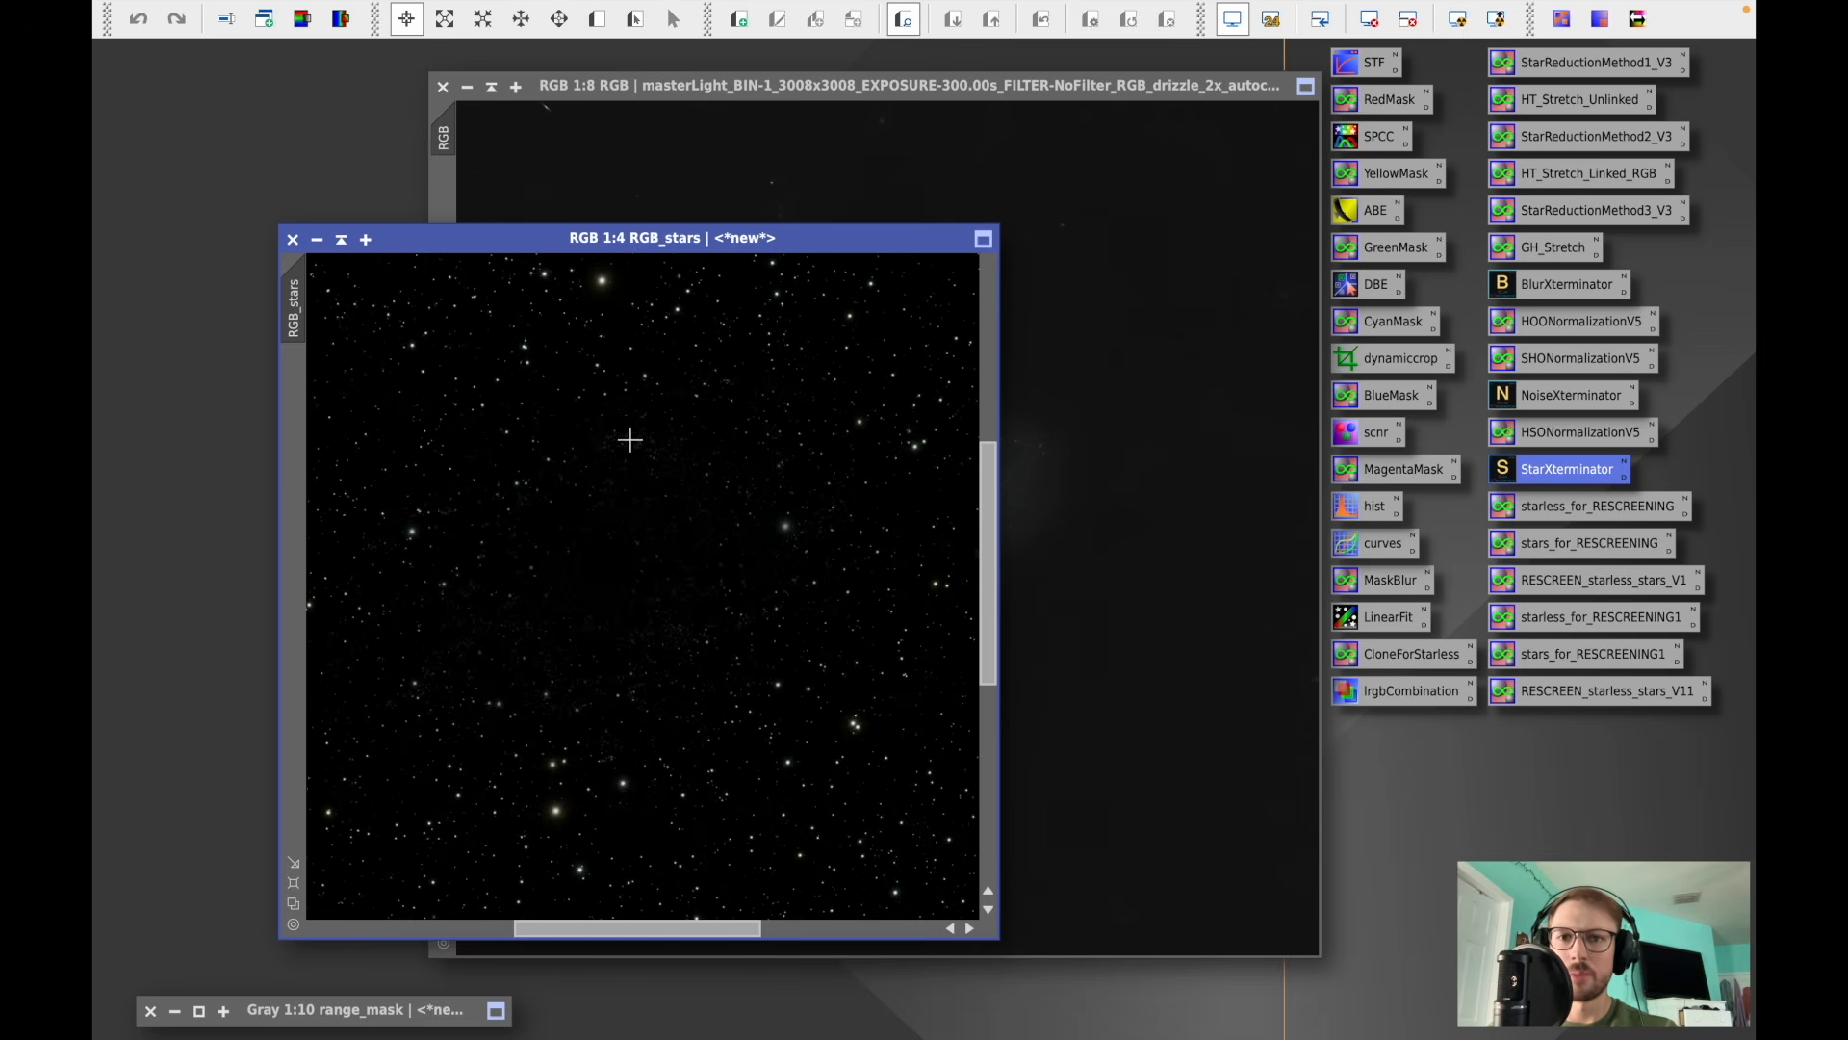
scroll(629, 440, "down", 1)
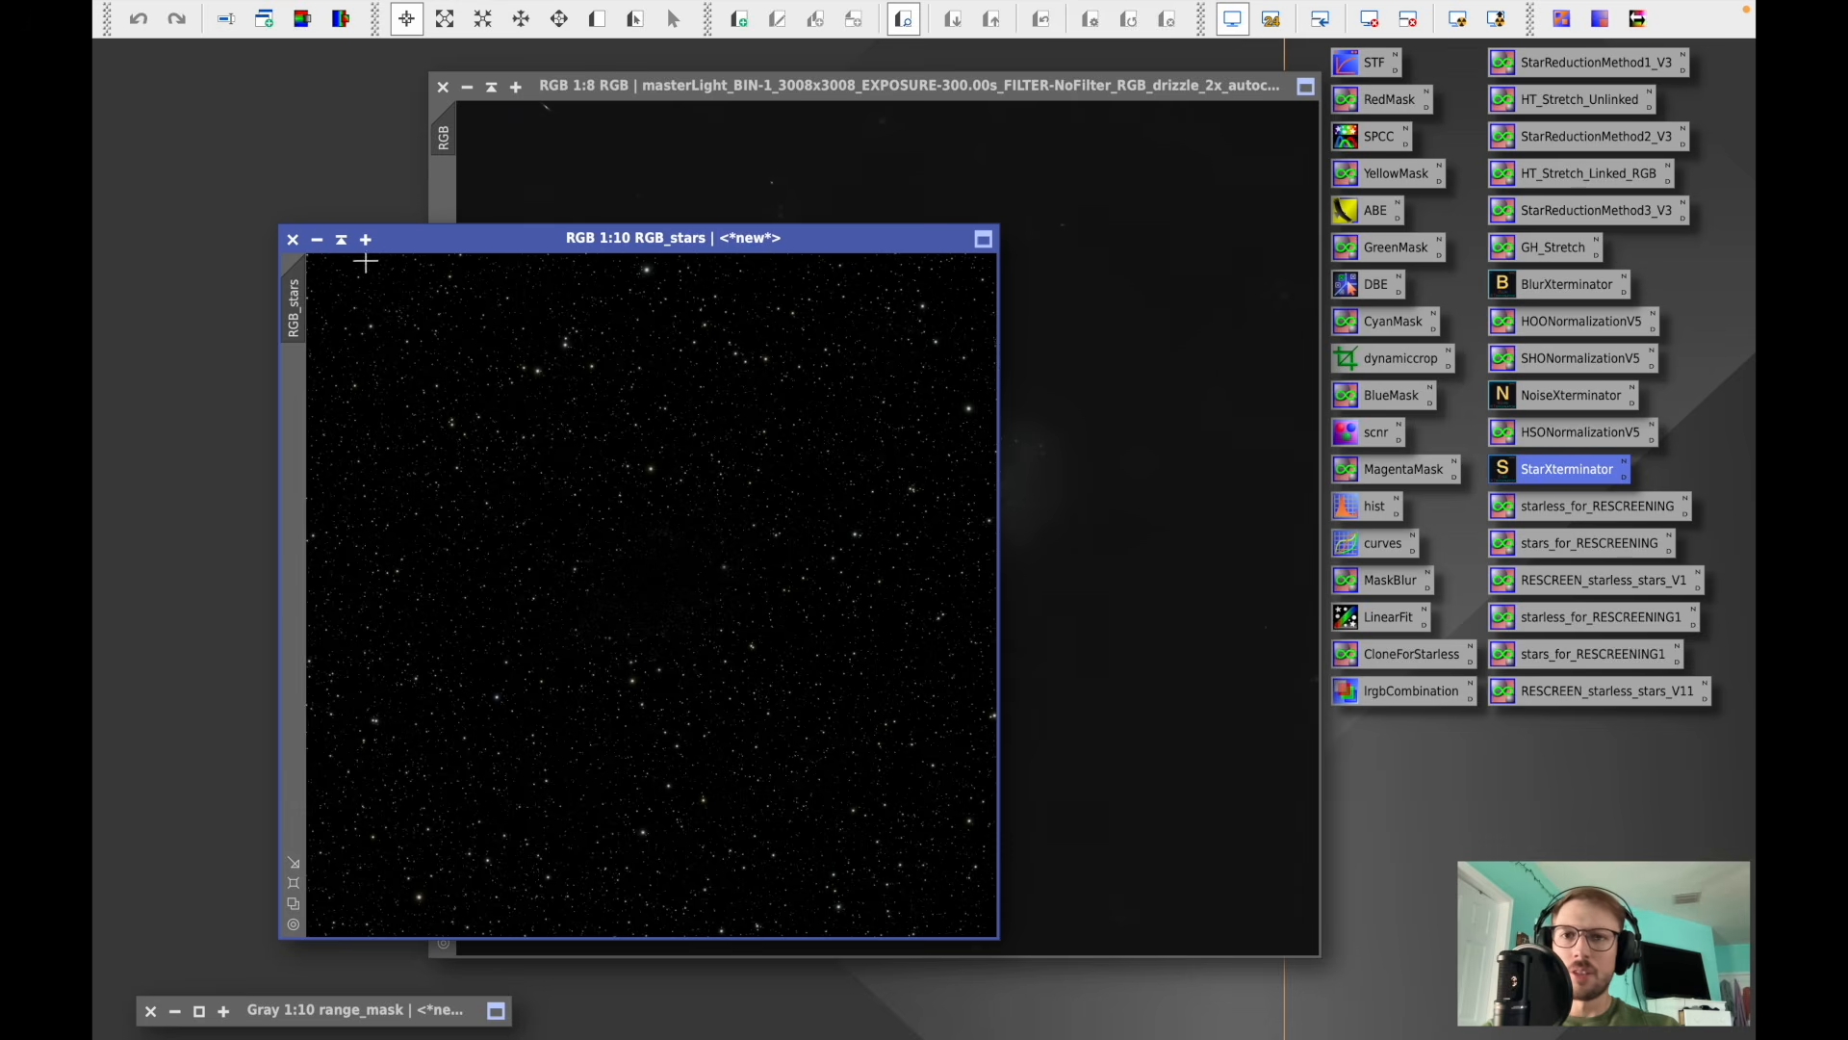
- Minimize the RGB_stars image and place its icon in the workspace
left_click(341, 241)
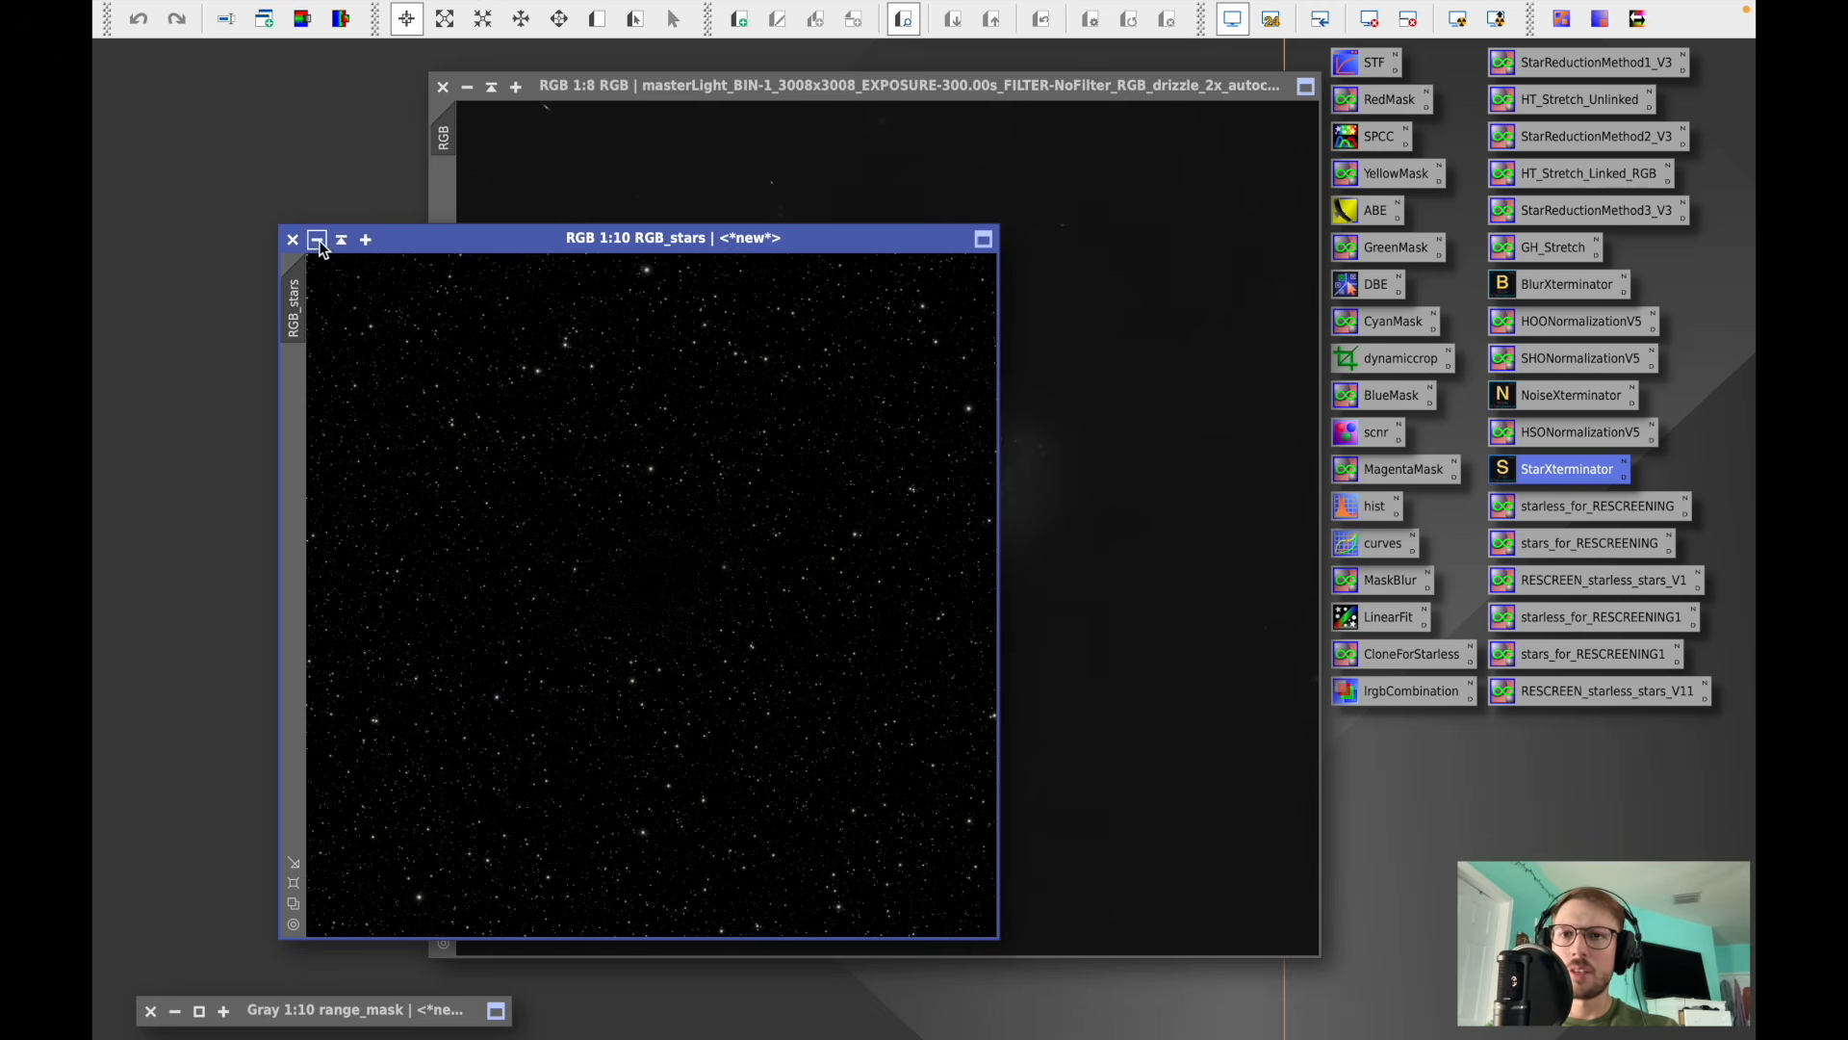
left_click(672, 599)
left_click_drag(674, 597, 1583, 757)
- Close the old range_mask image, leaving the starless RGB image in view
left_click_drag(968, 89, 730, 79)
left_click(151, 1009)
left_click(992, 584)
left_click(991, 583)
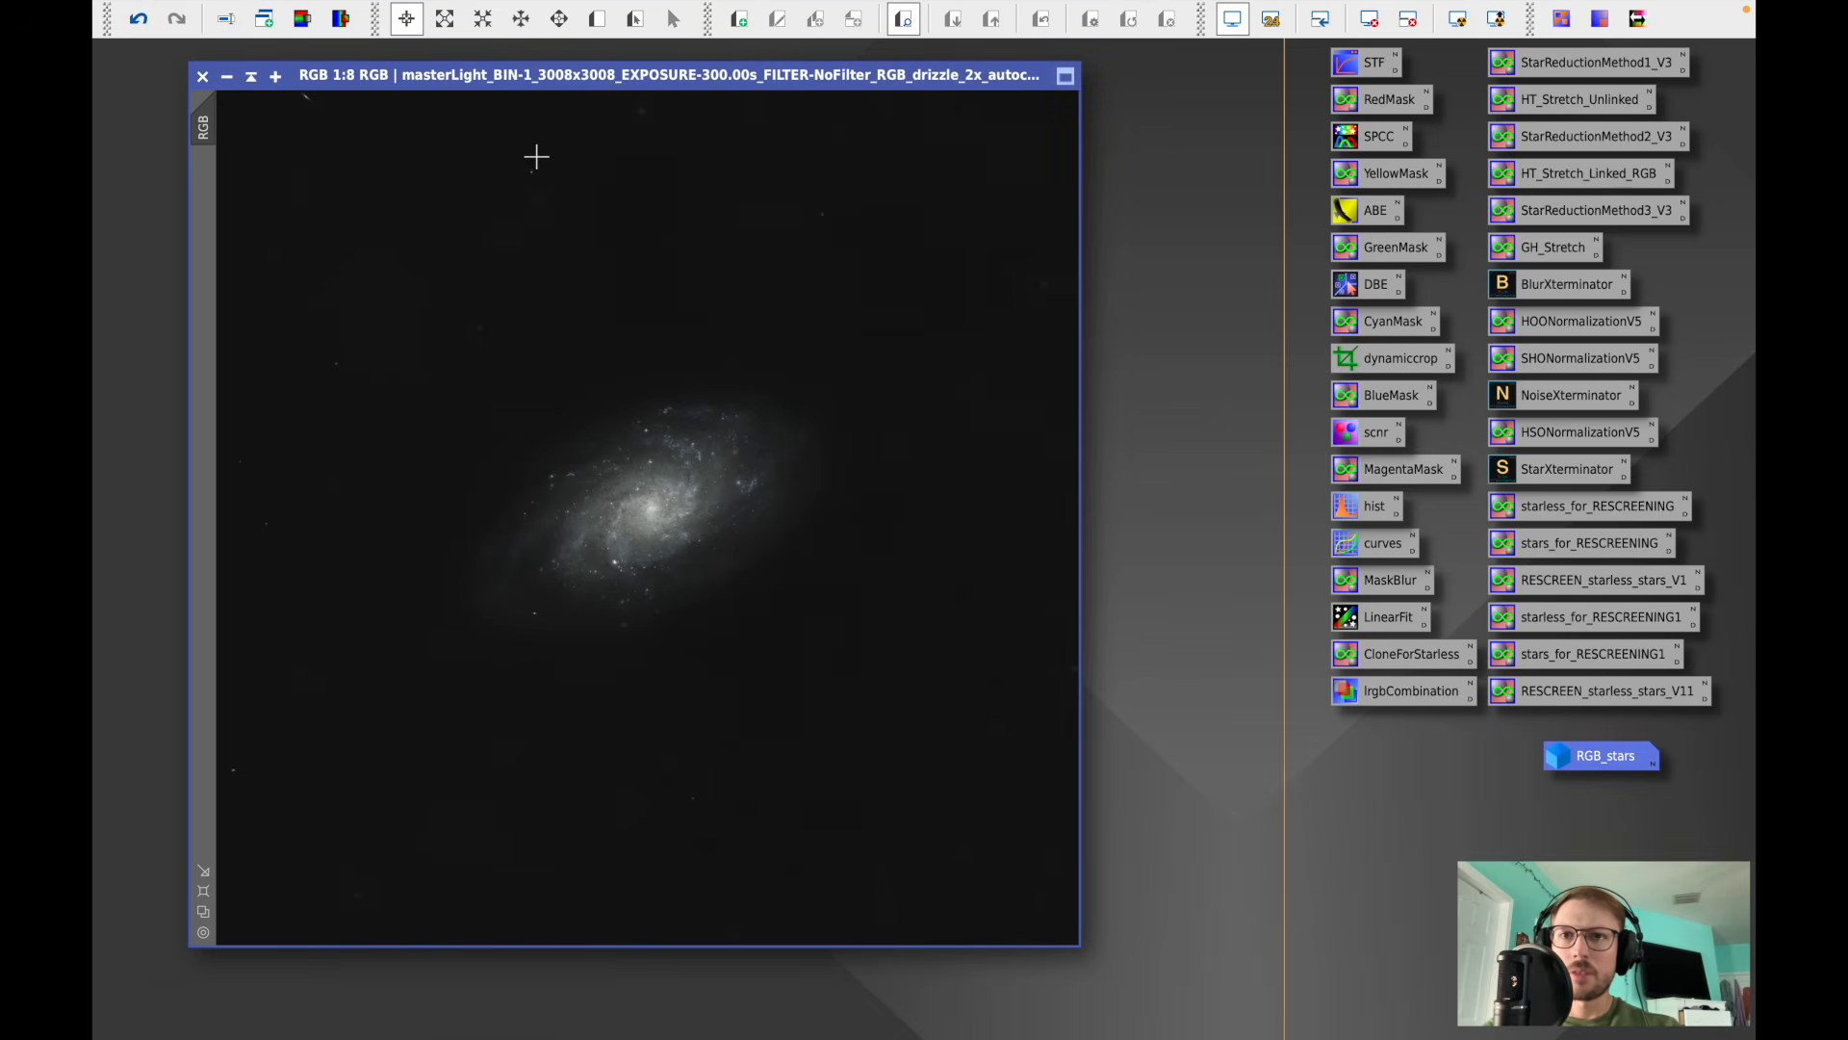
- Examine the starless galaxy image at different zoom levels
scroll(536, 156, "up", 3)
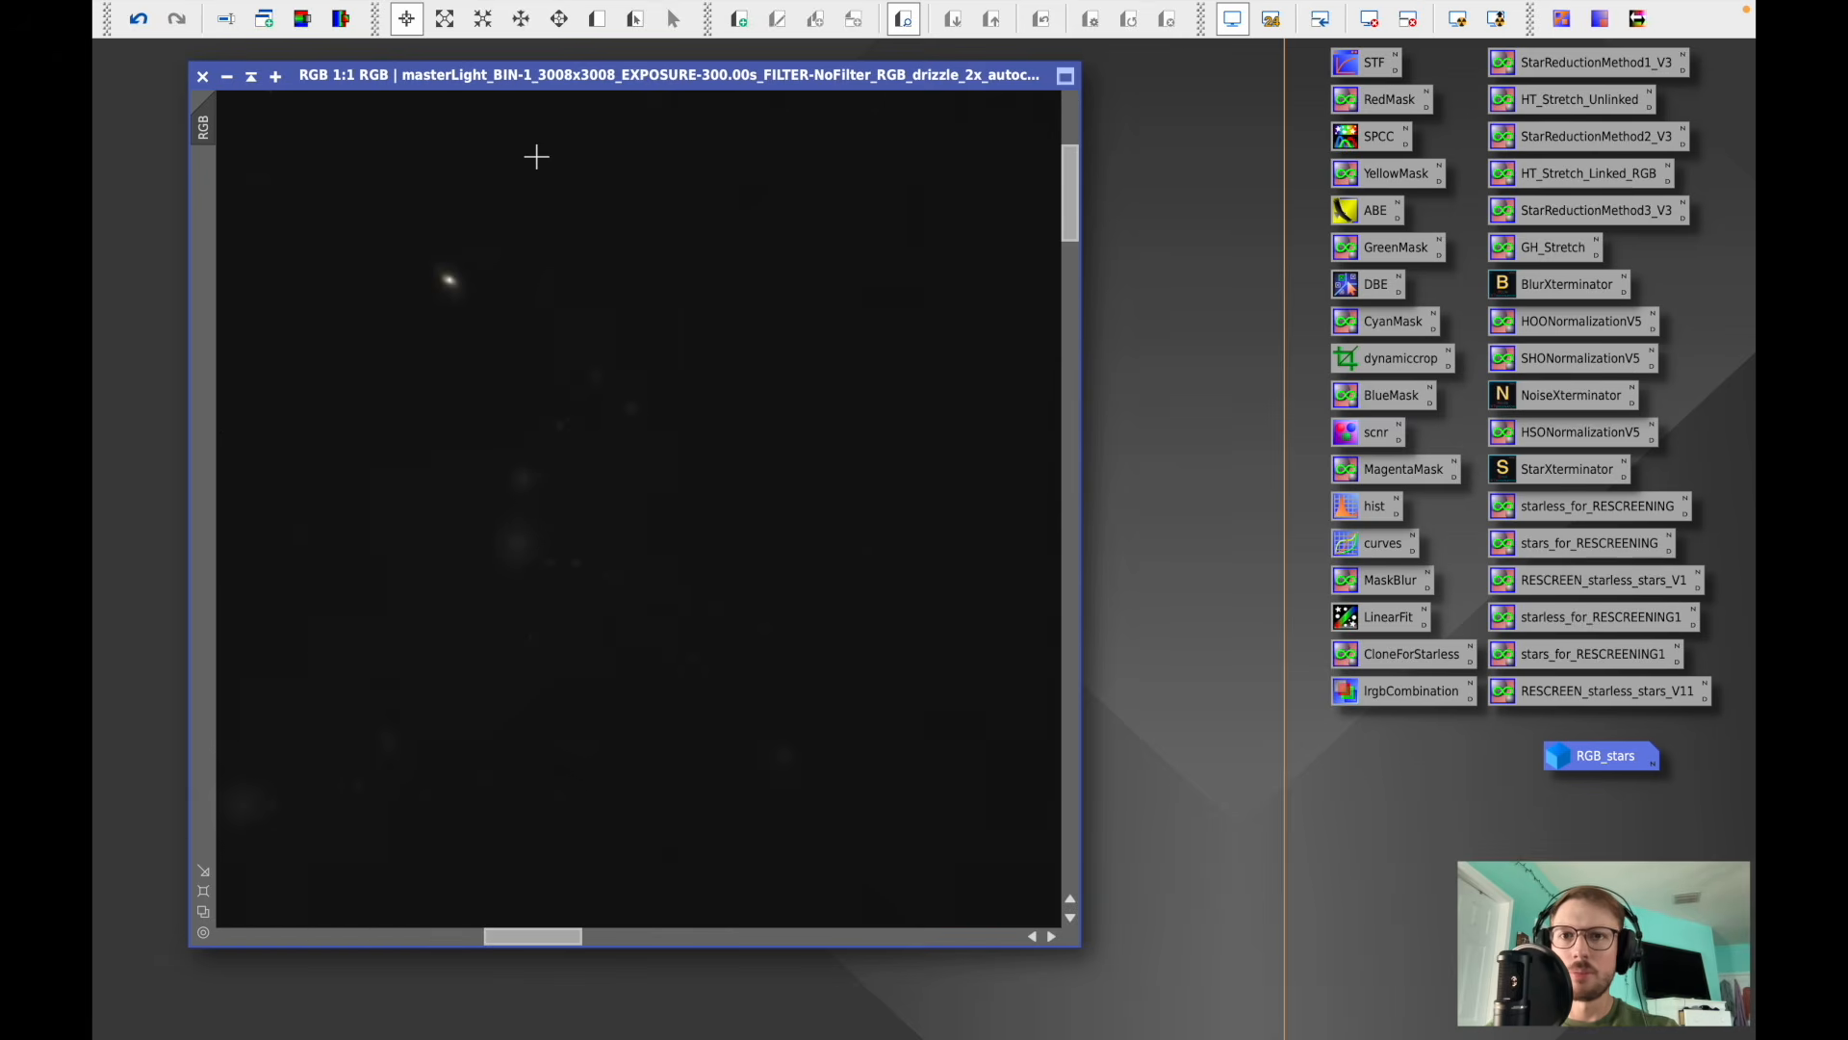
scroll(536, 156, "down", 1)
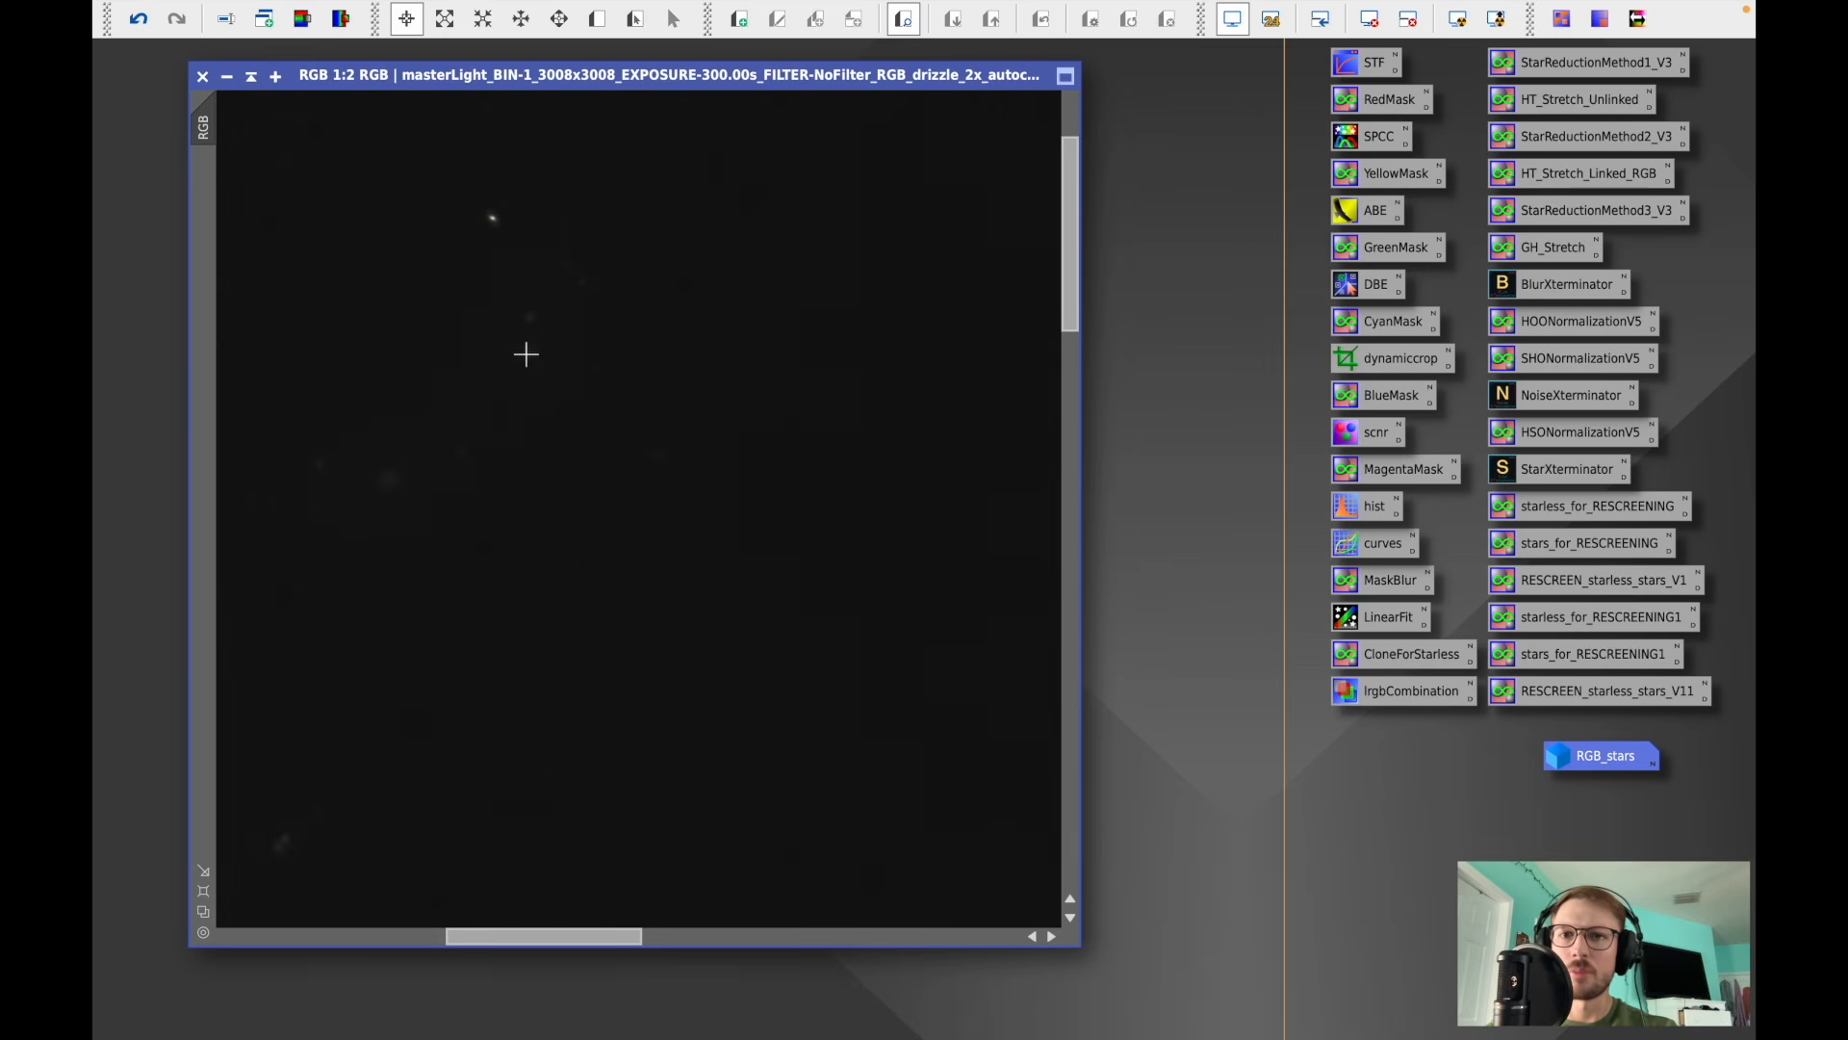
scroll(560, 358, "down", 7)
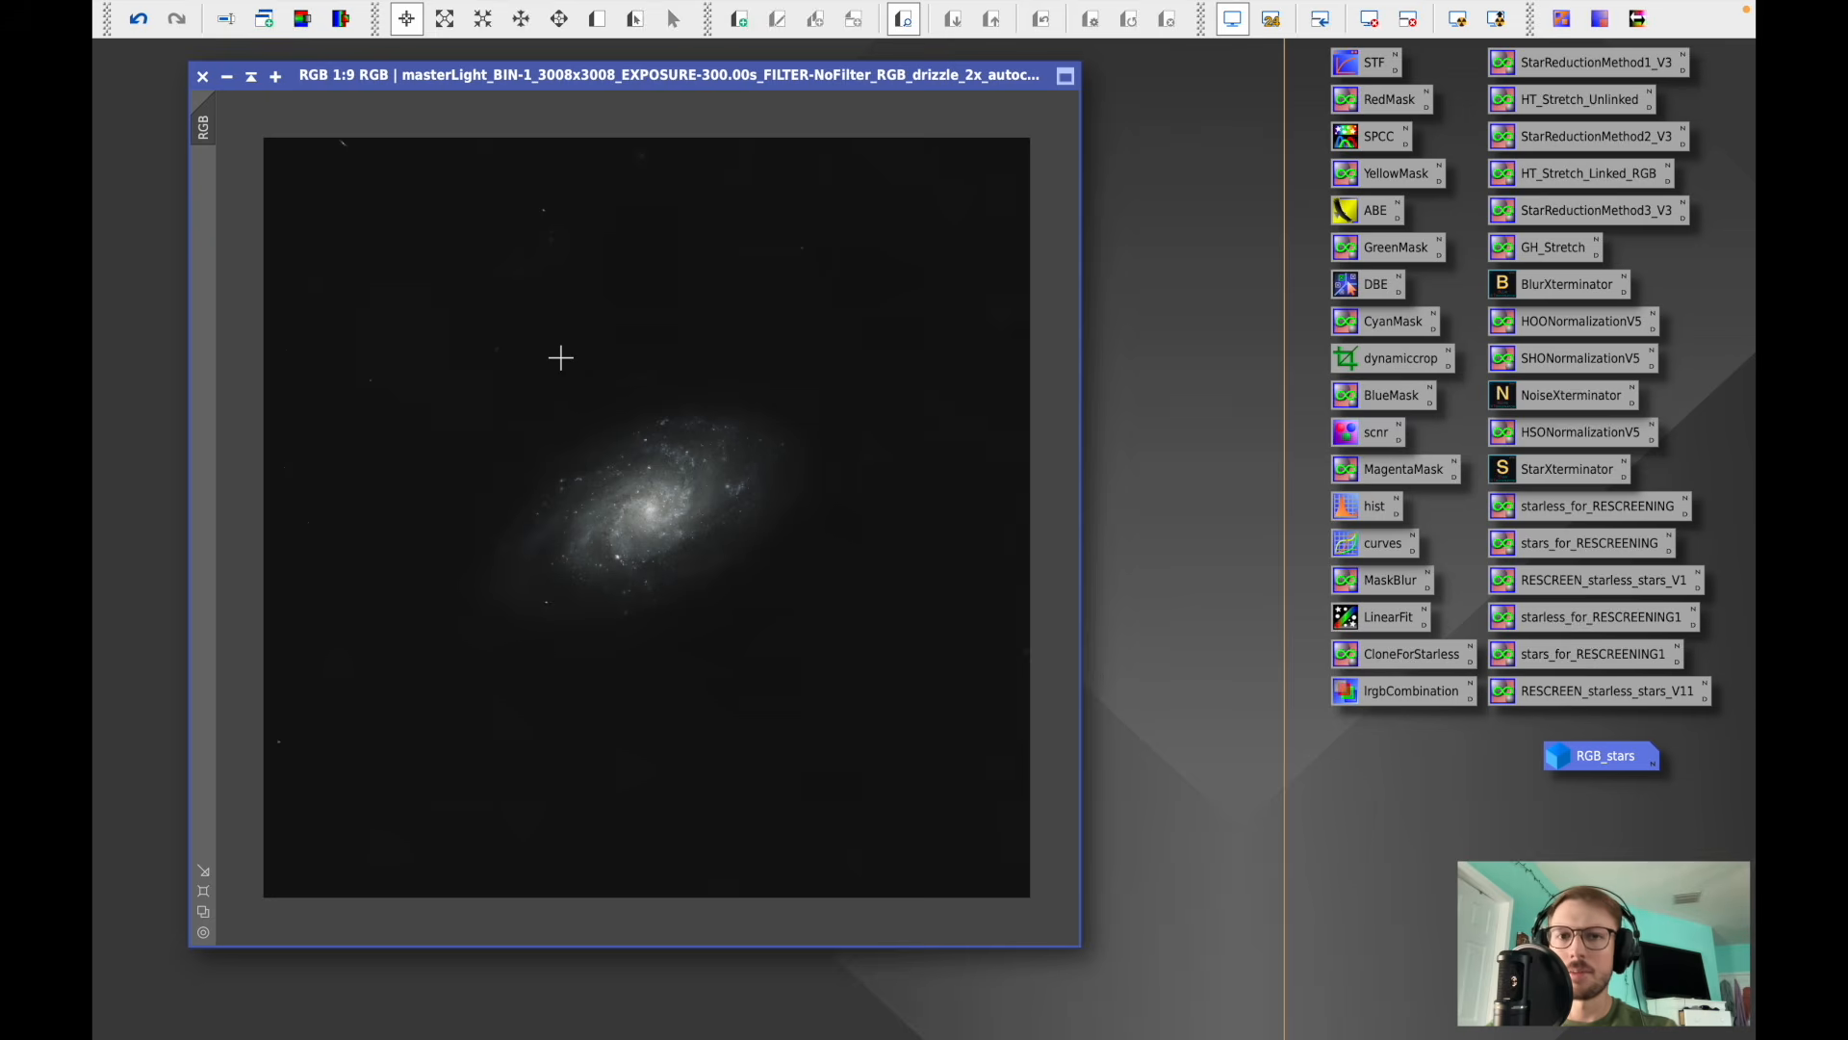
scroll(560, 357, "up", 1)
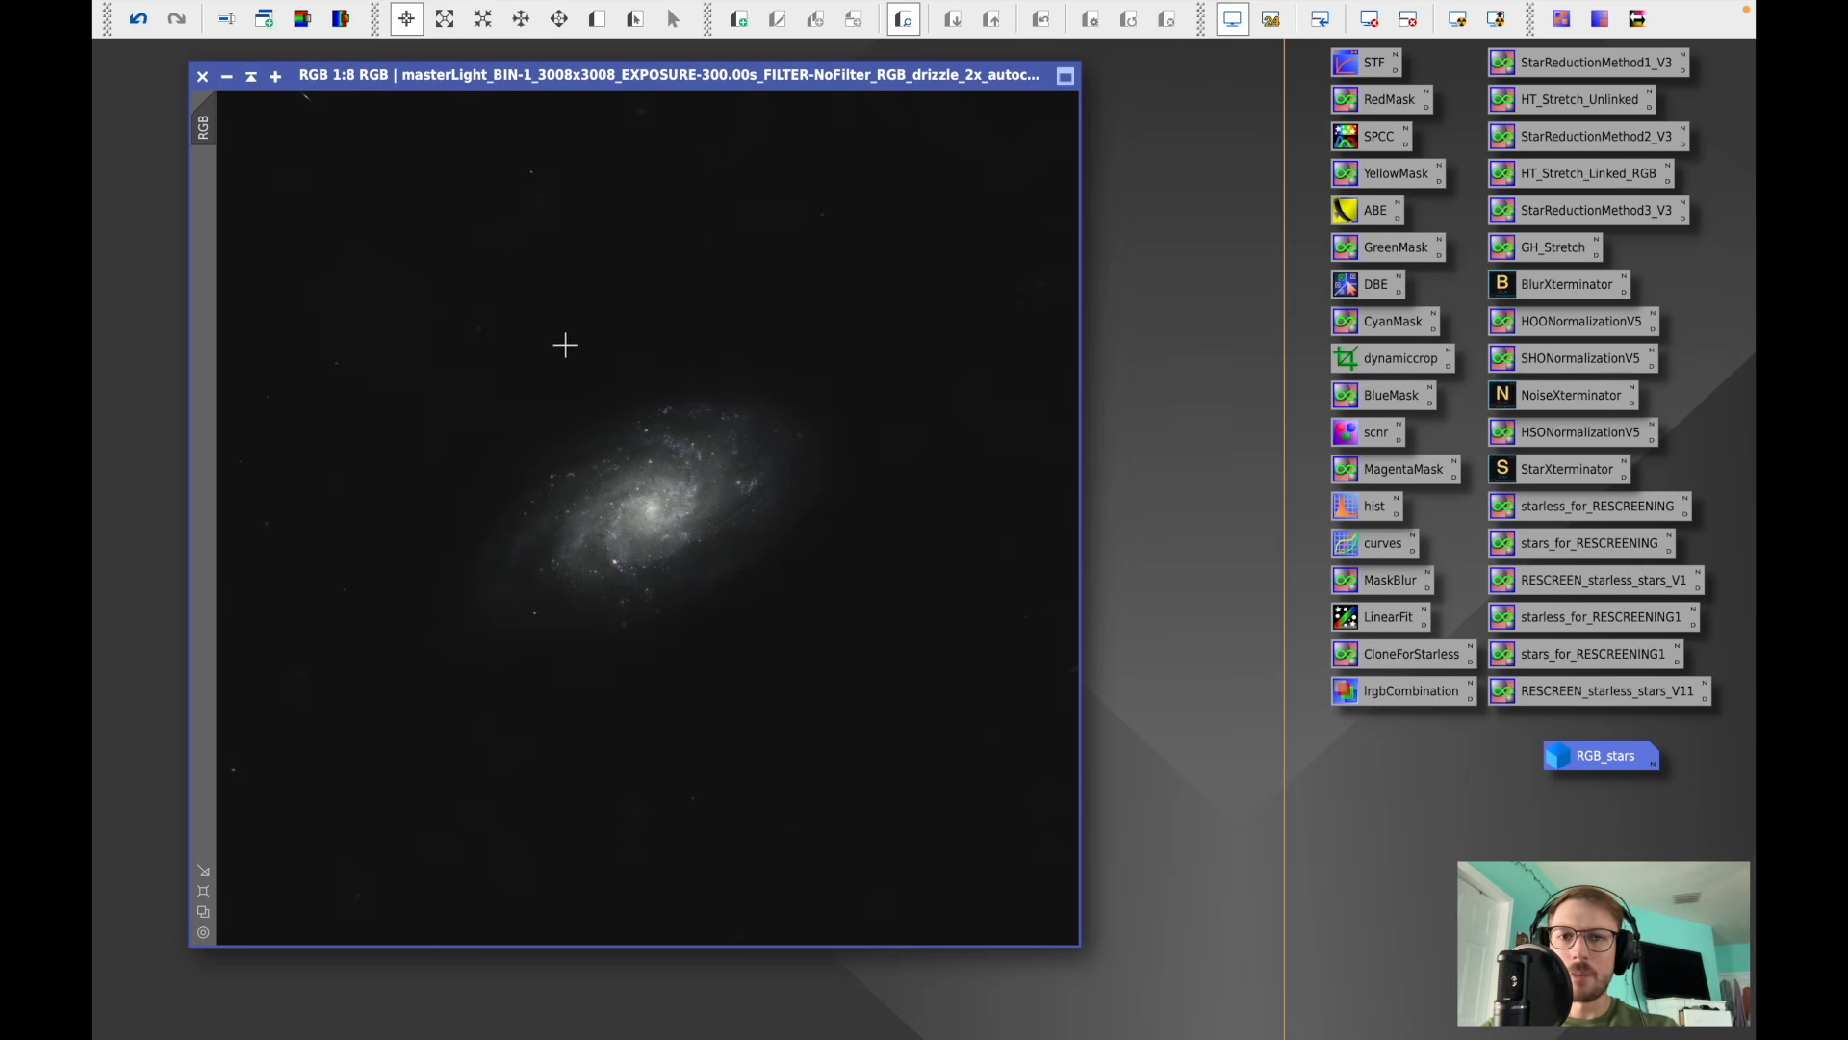
left_click_drag(683, 75, 668, 75)
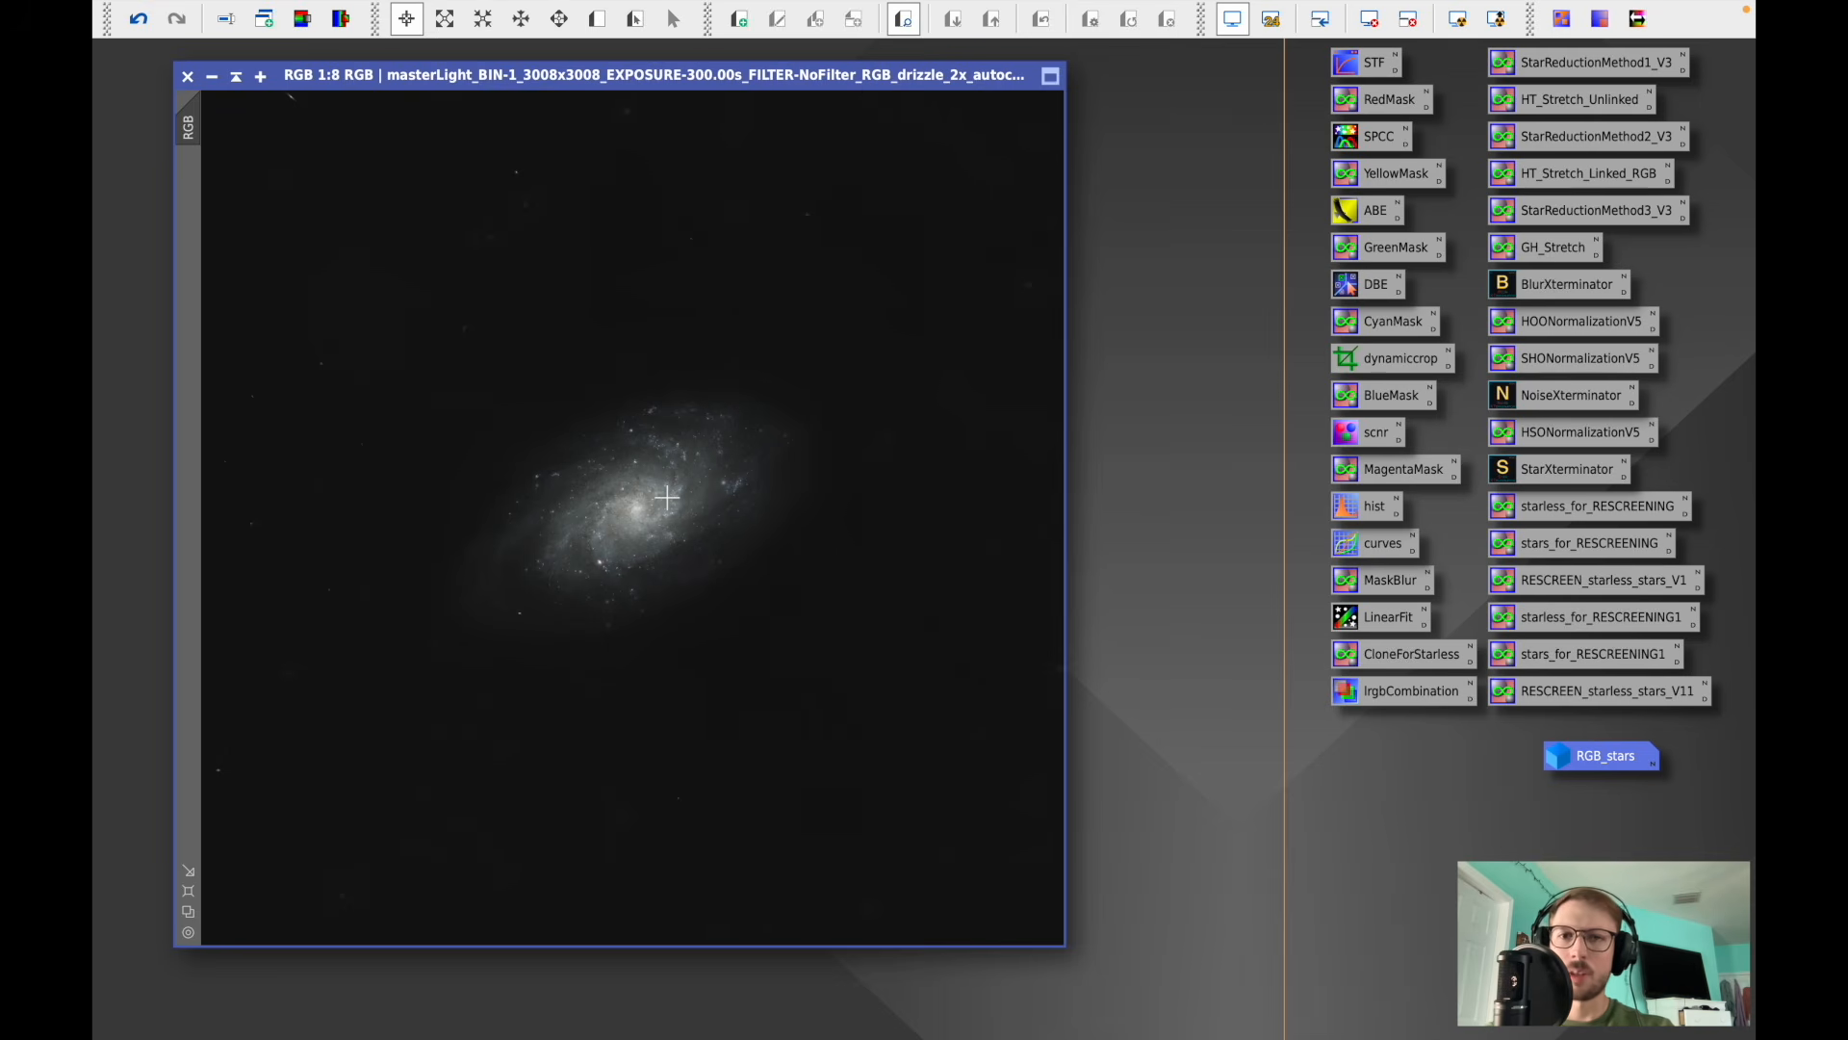
scroll(667, 497, "up", 5)
scroll(667, 497, "down", 5)
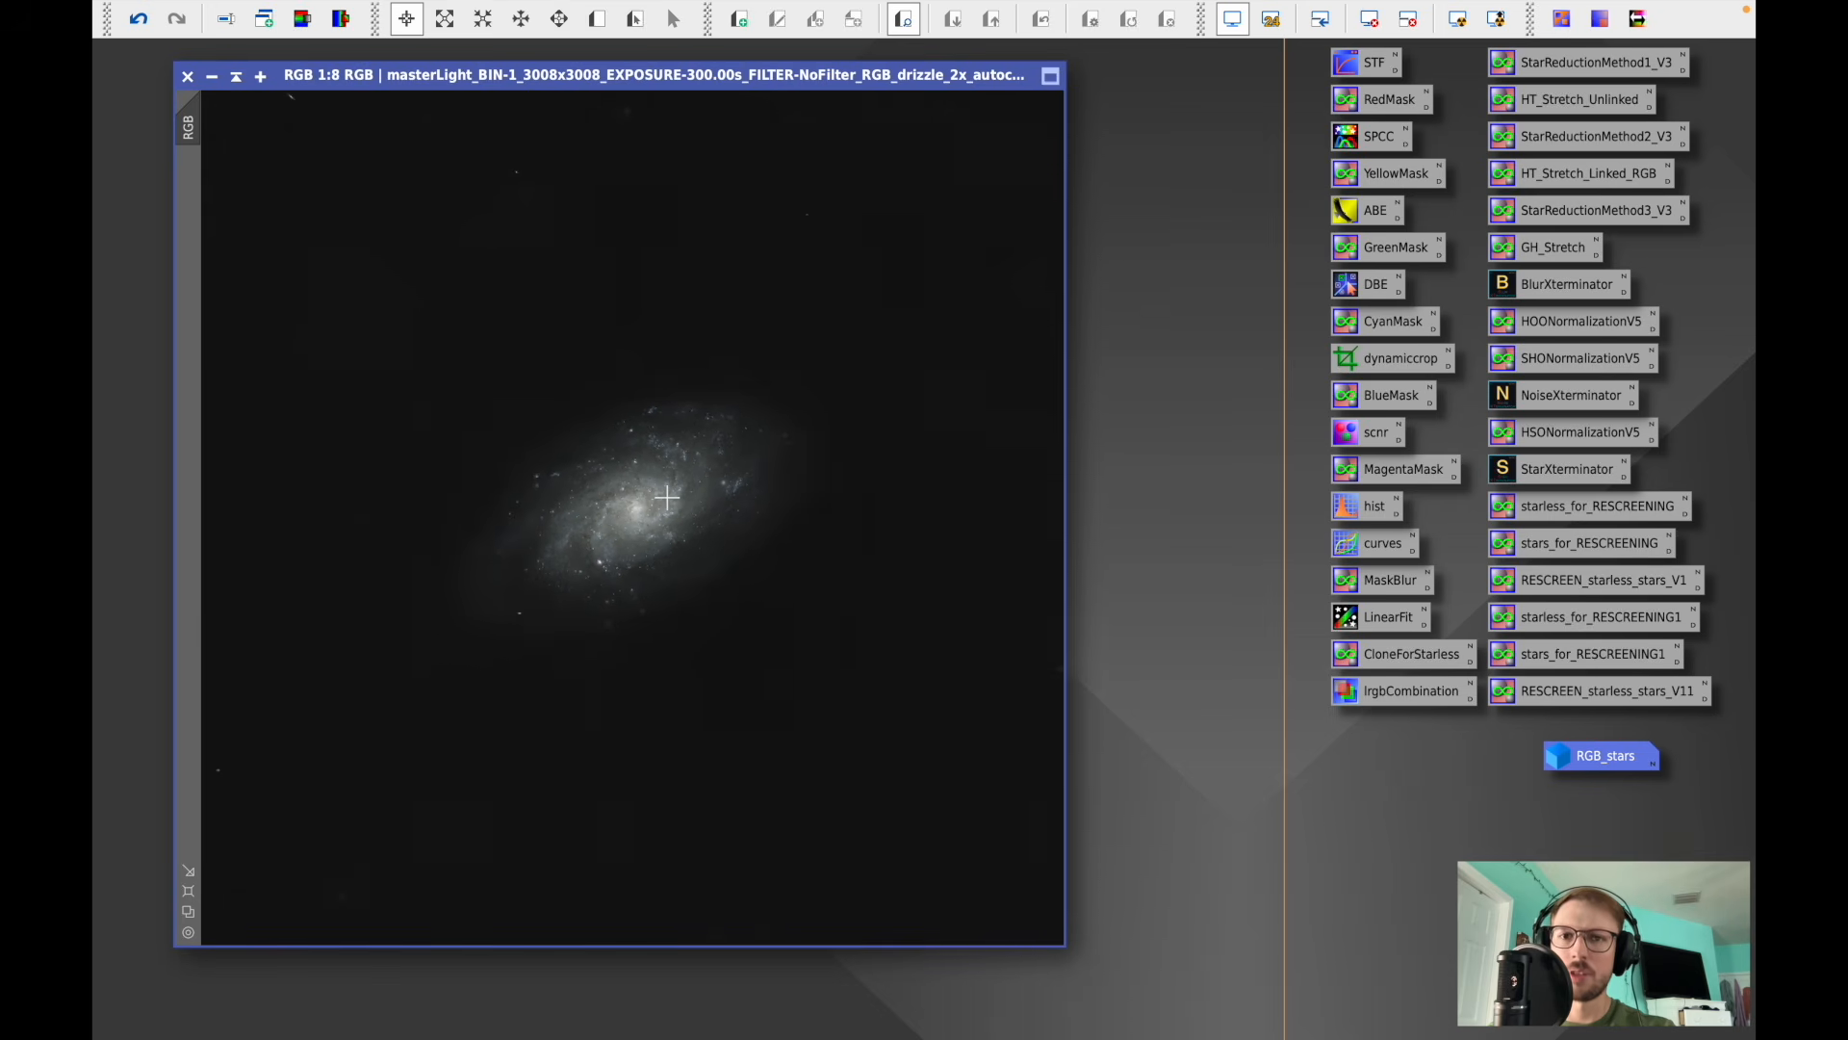
- Open RangeSelection with real-time preview, reset it, and set lower limit 0.07, fuzziness 0.02, smoothness 70 with Screening enabled
mouse_move(807, 8)
left_click(655, 14)
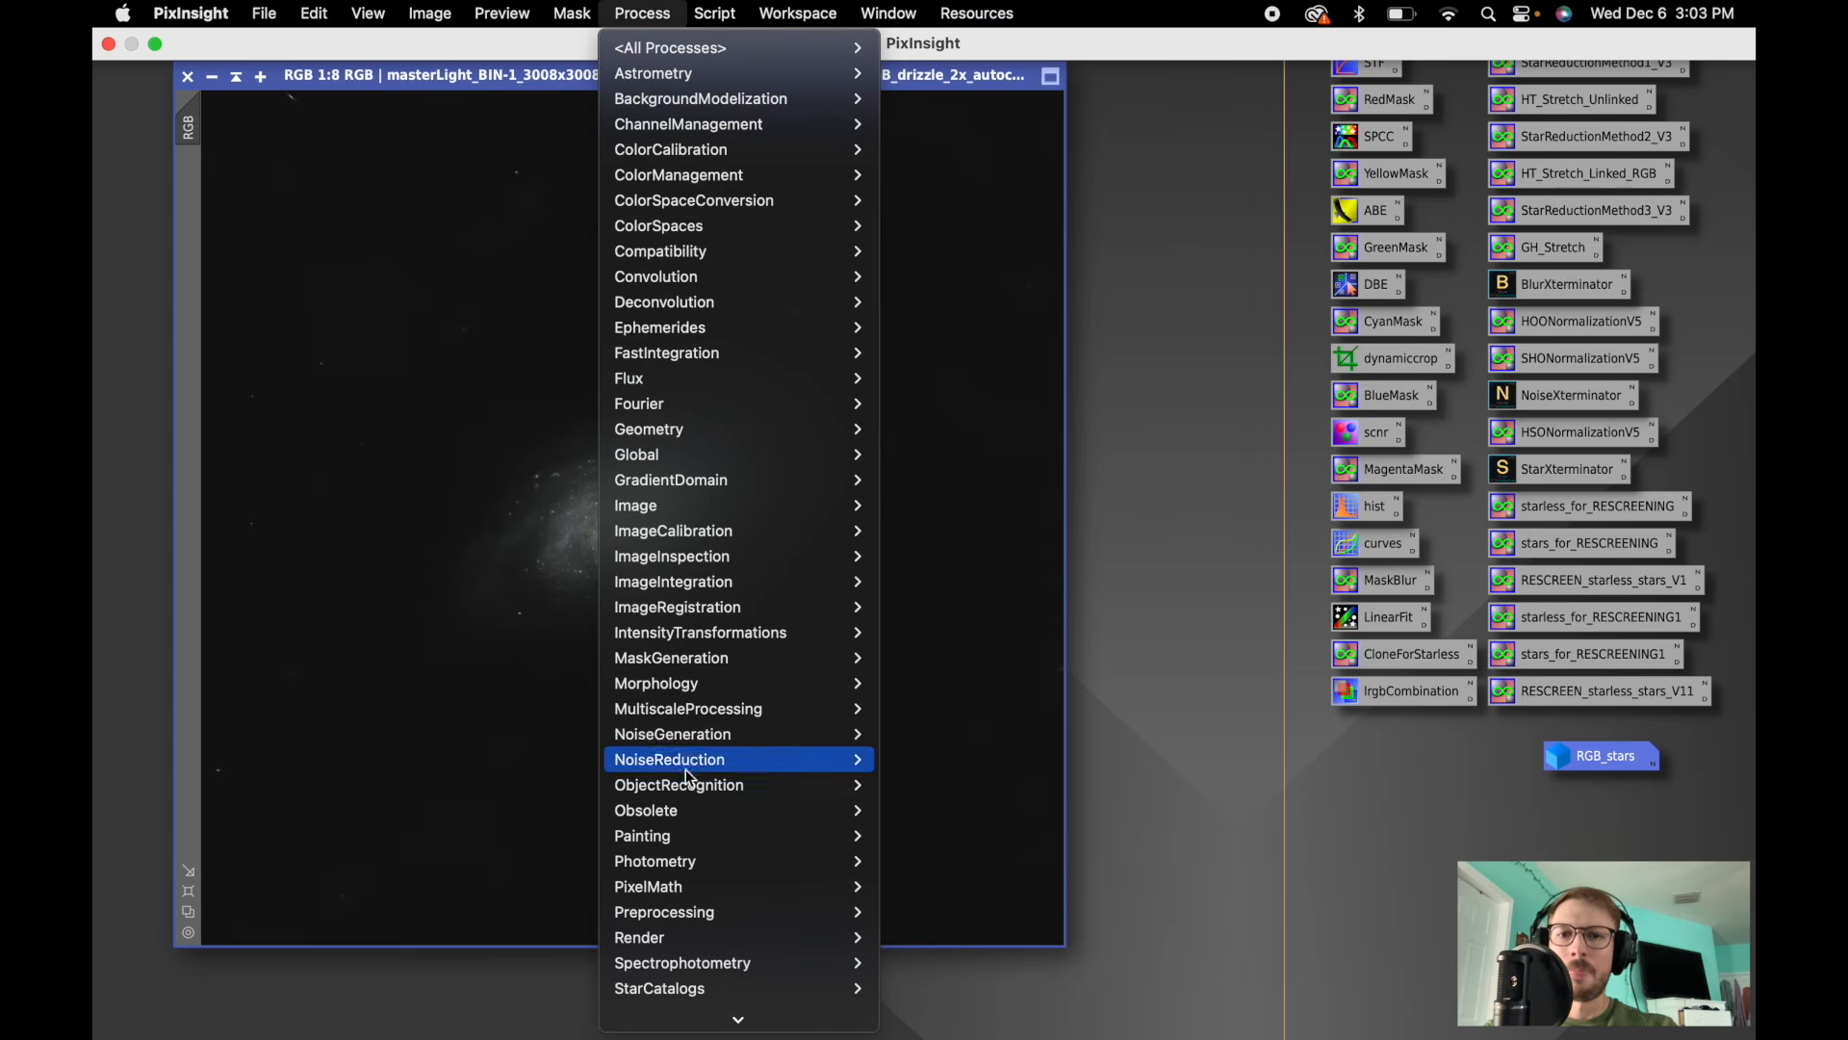
mouse_move(699, 664)
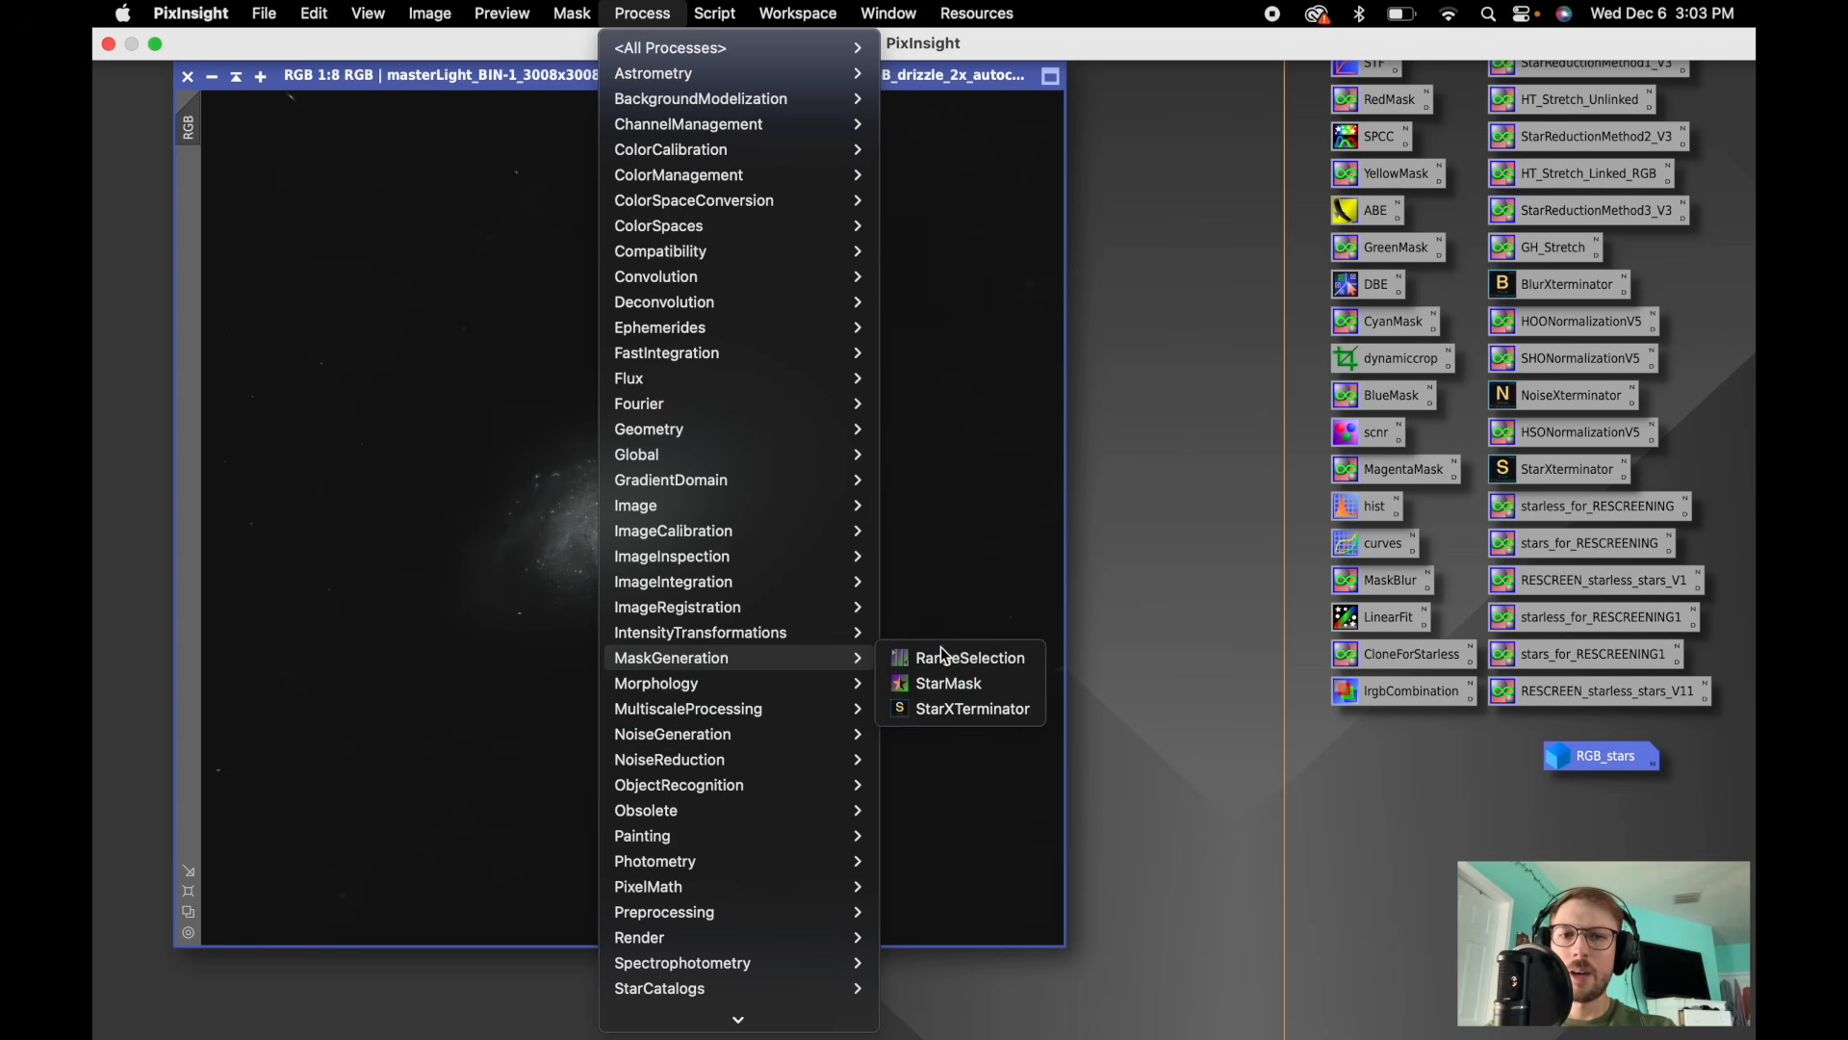
left_click(941, 651)
left_click(1217, 599)
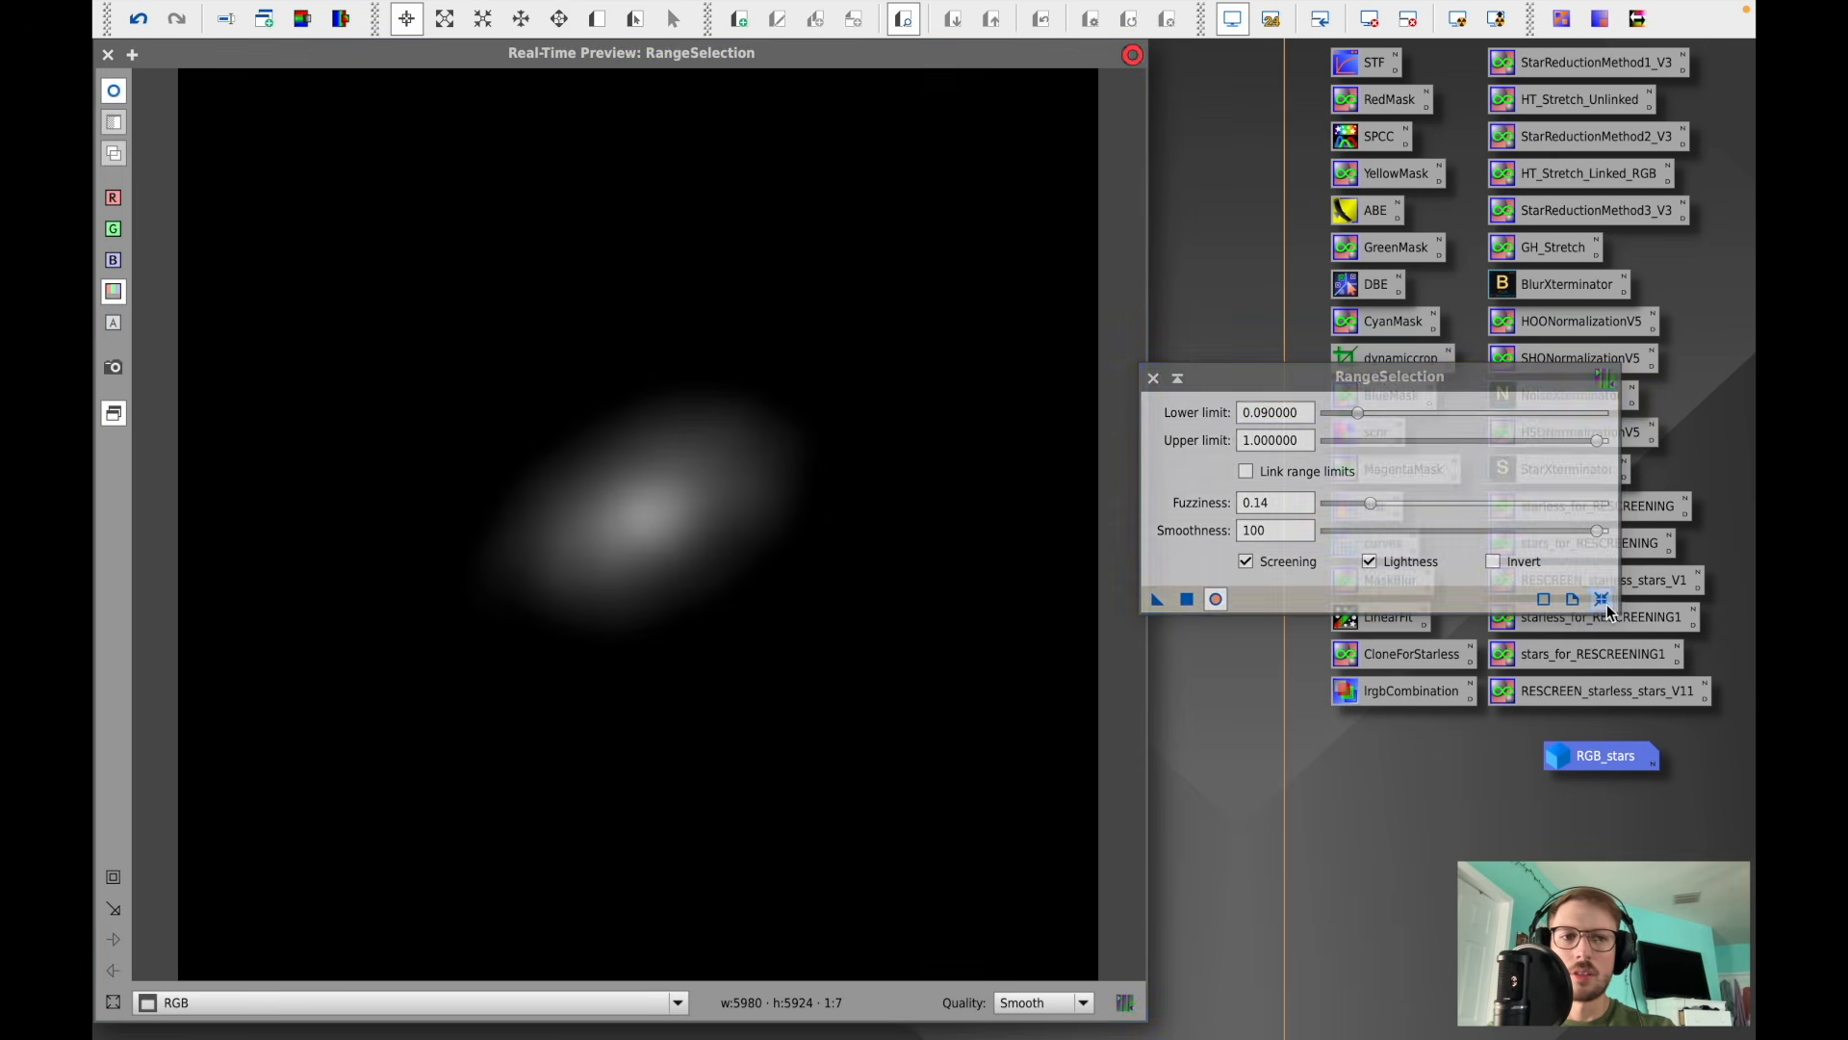
left_click(1603, 599)
left_click_drag(1336, 424, 1353, 420)
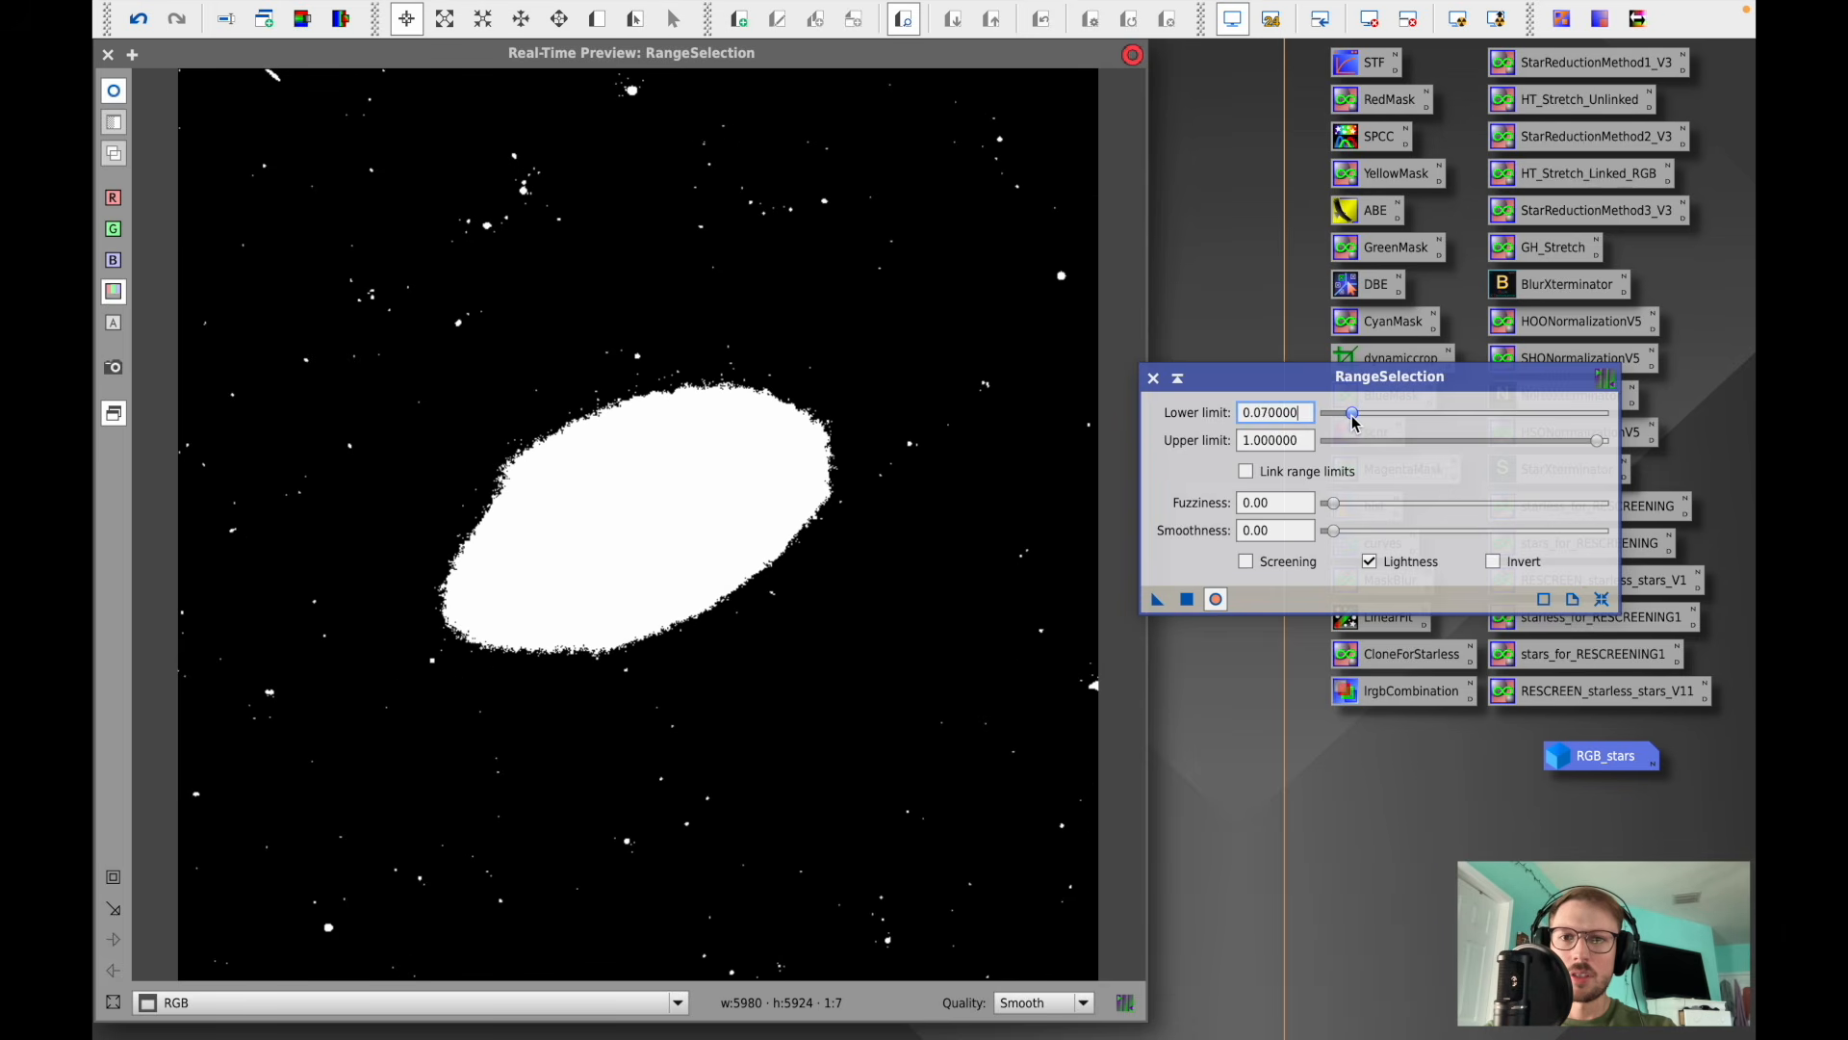
left_click(1247, 561)
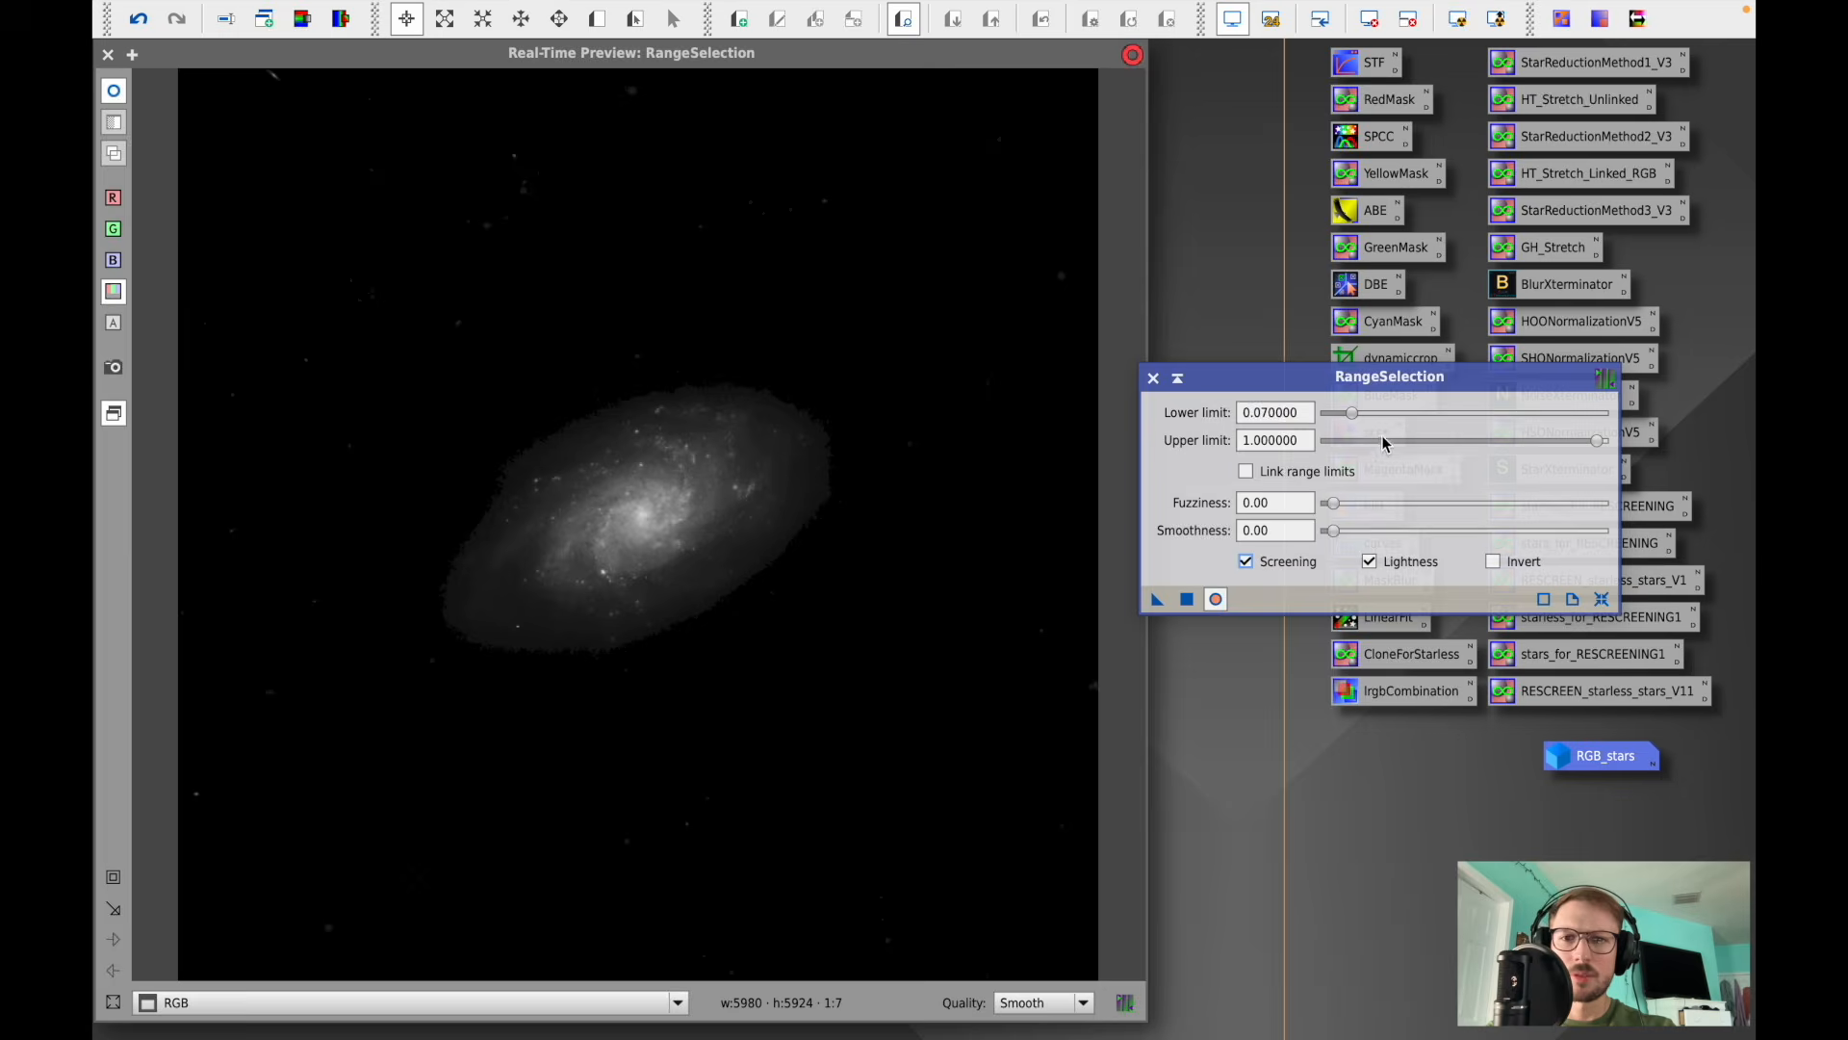
left_click_drag(1332, 503, 1521, 545)
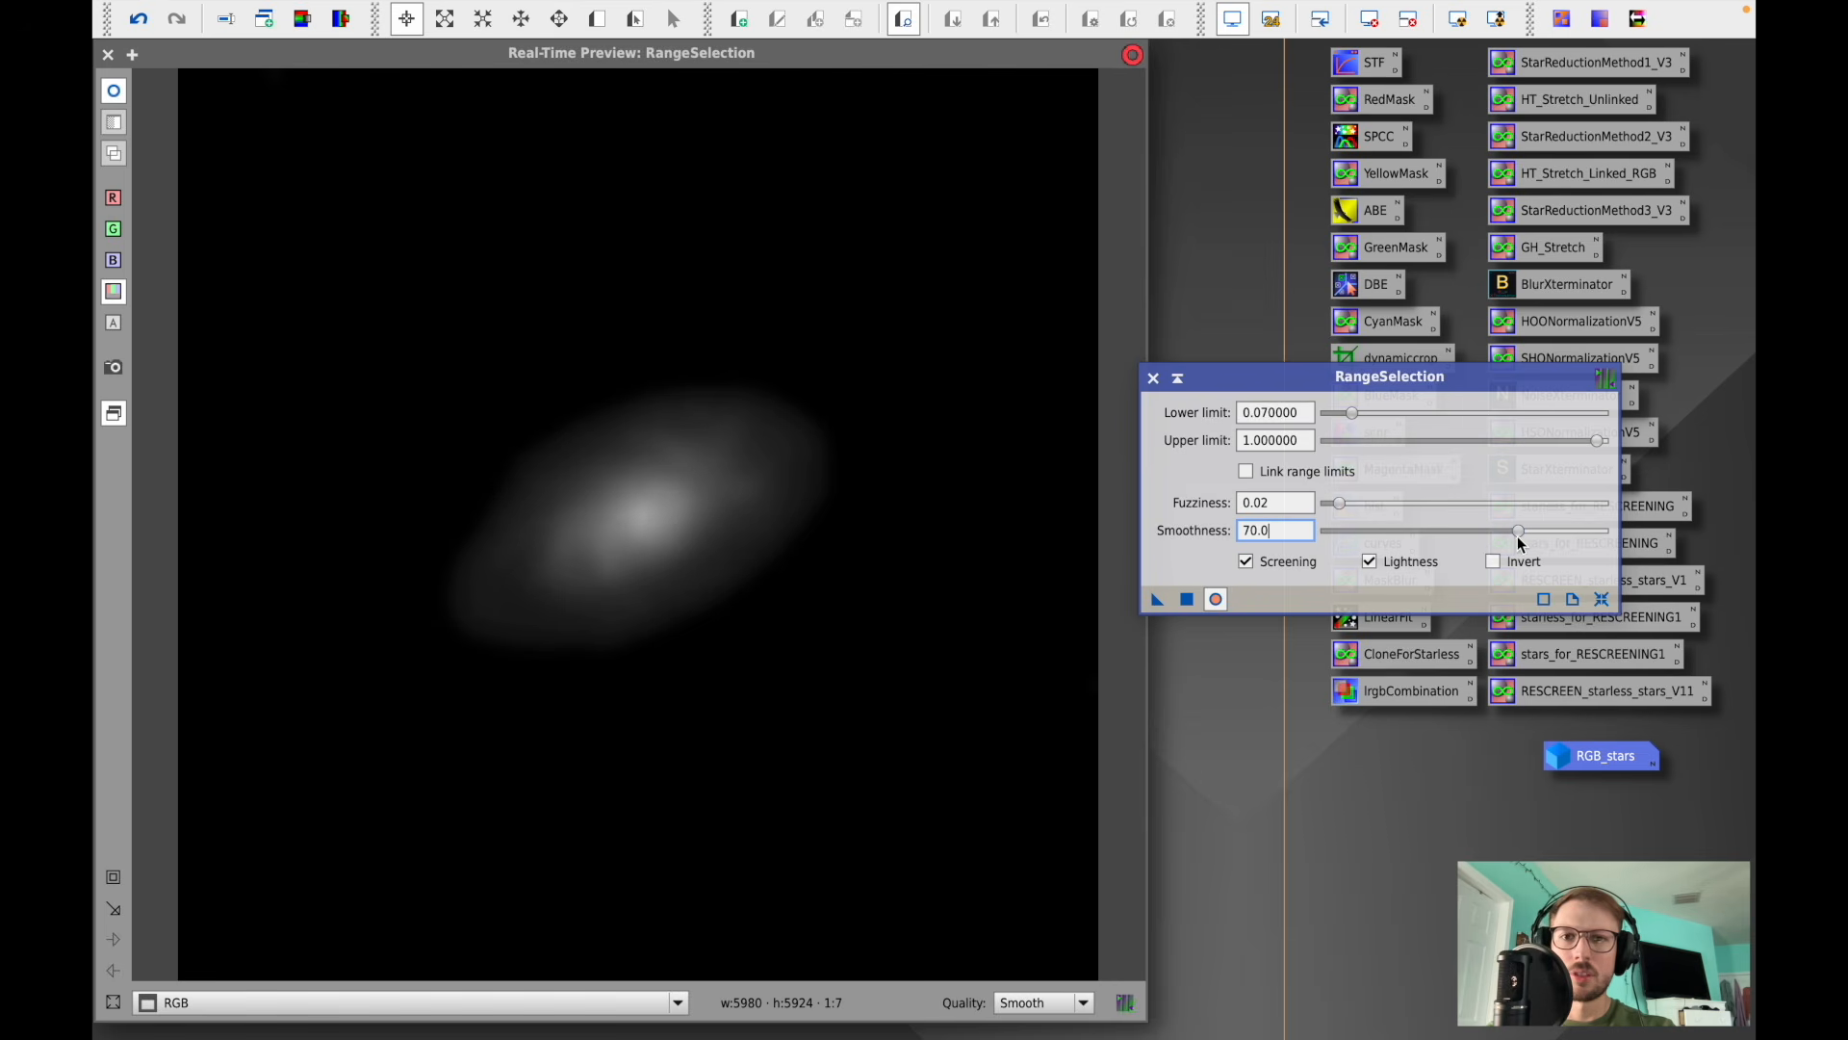
- Generate the range mask from the RGB image, then close RangeSelection and its preview
left_click(1187, 599)
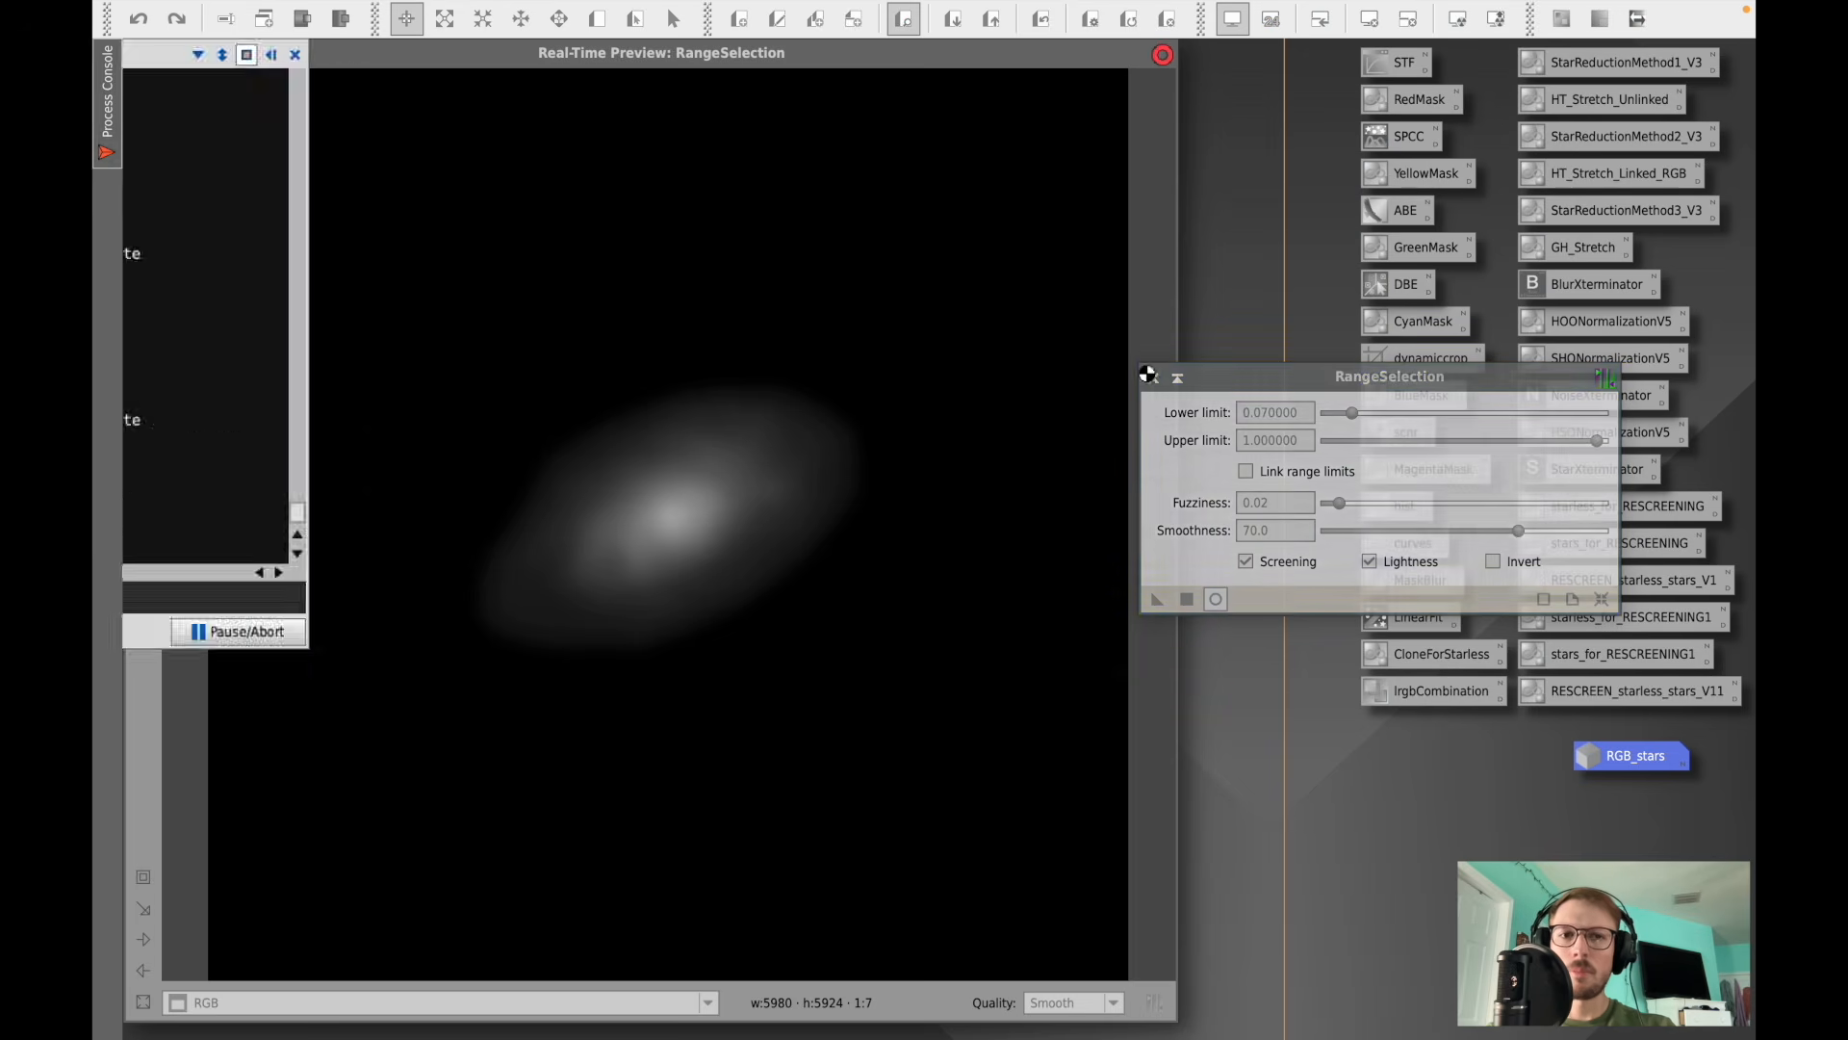
left_click(806, 56)
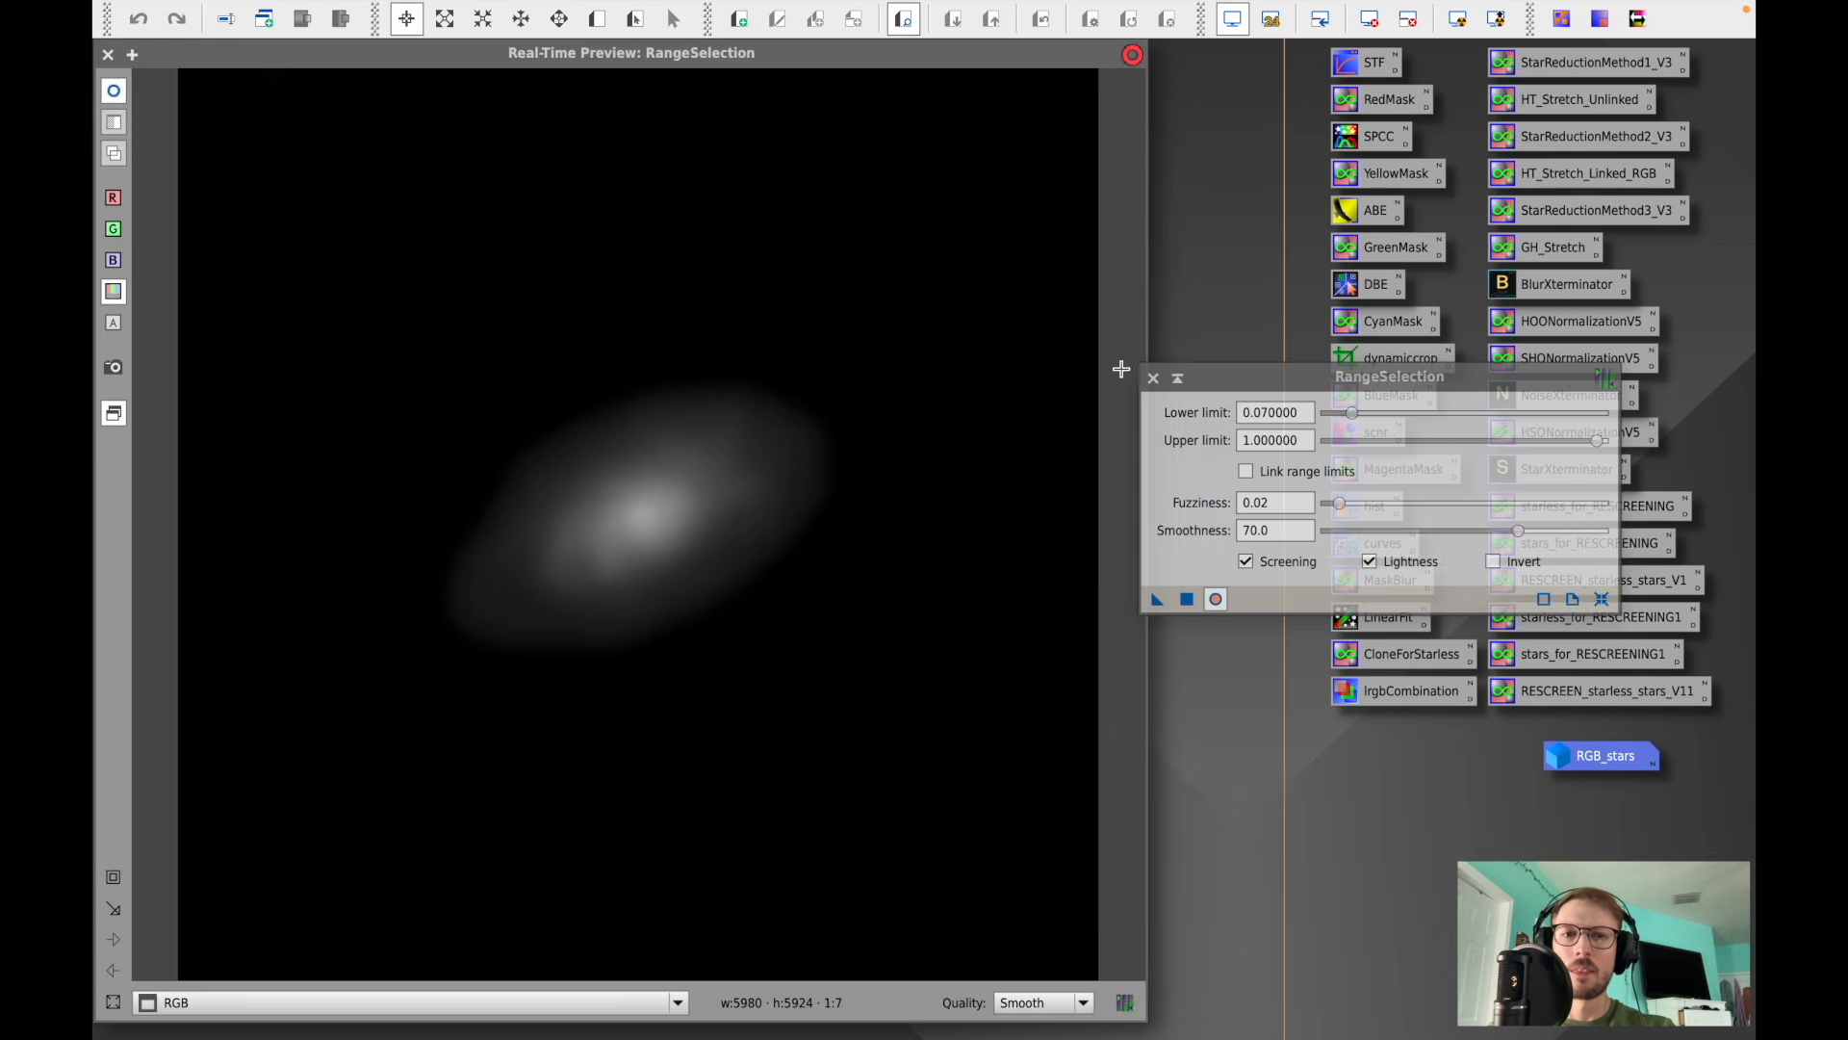
left_click(1152, 377)
left_click(108, 57)
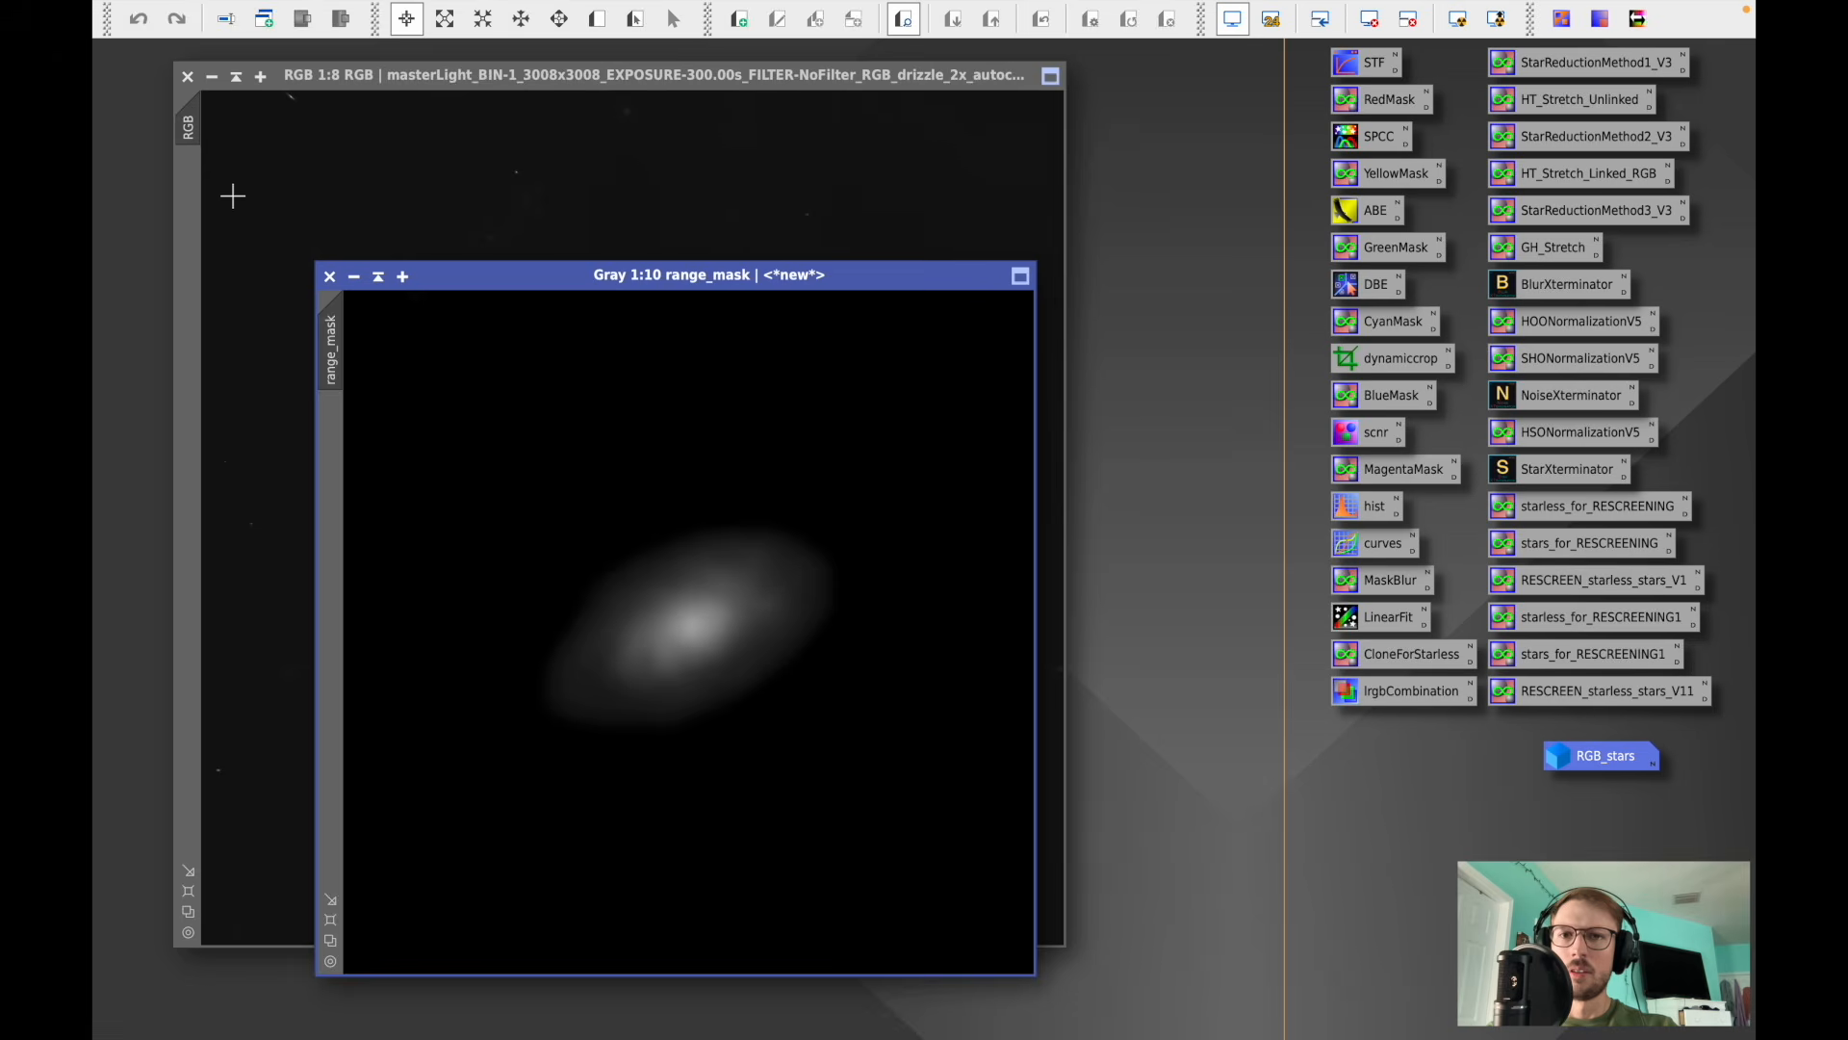
- Apply the range_mask to the starless RGB image and minimize the mask window
left_click_drag(334, 364, 188, 234)
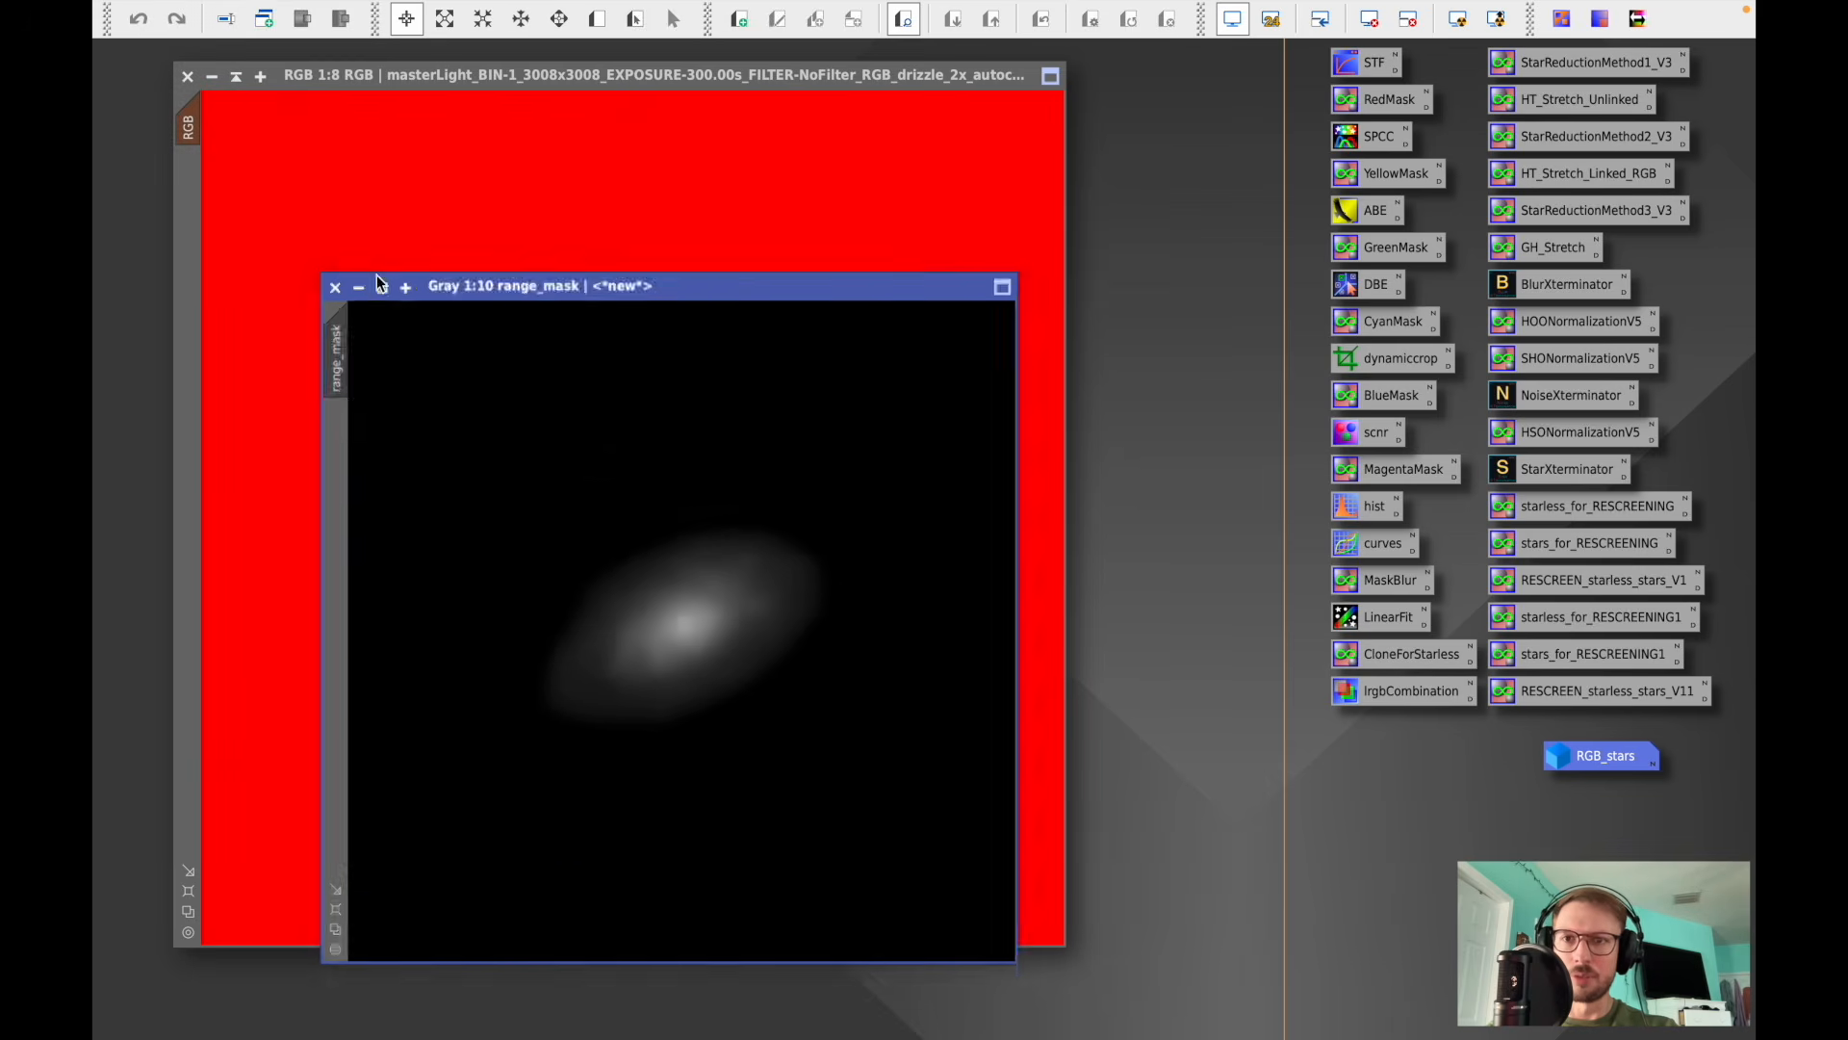
left_click(377, 277)
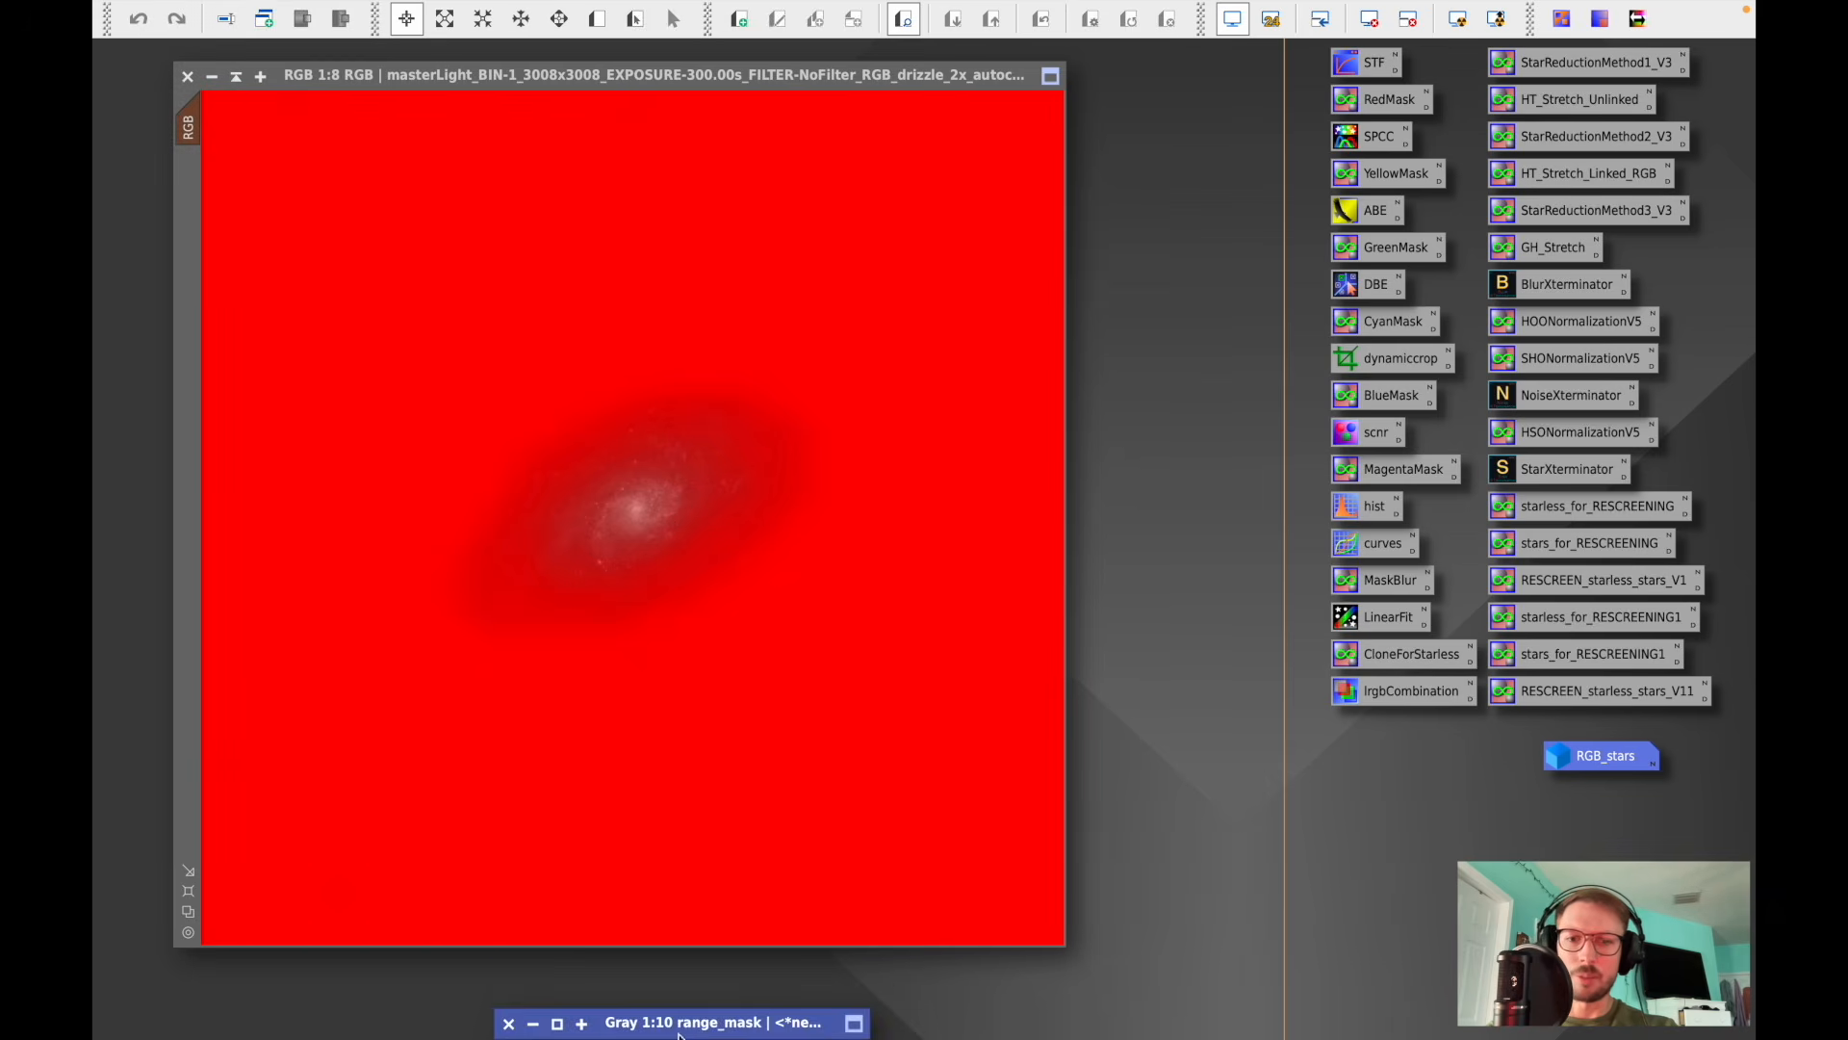
left_click(768, 77)
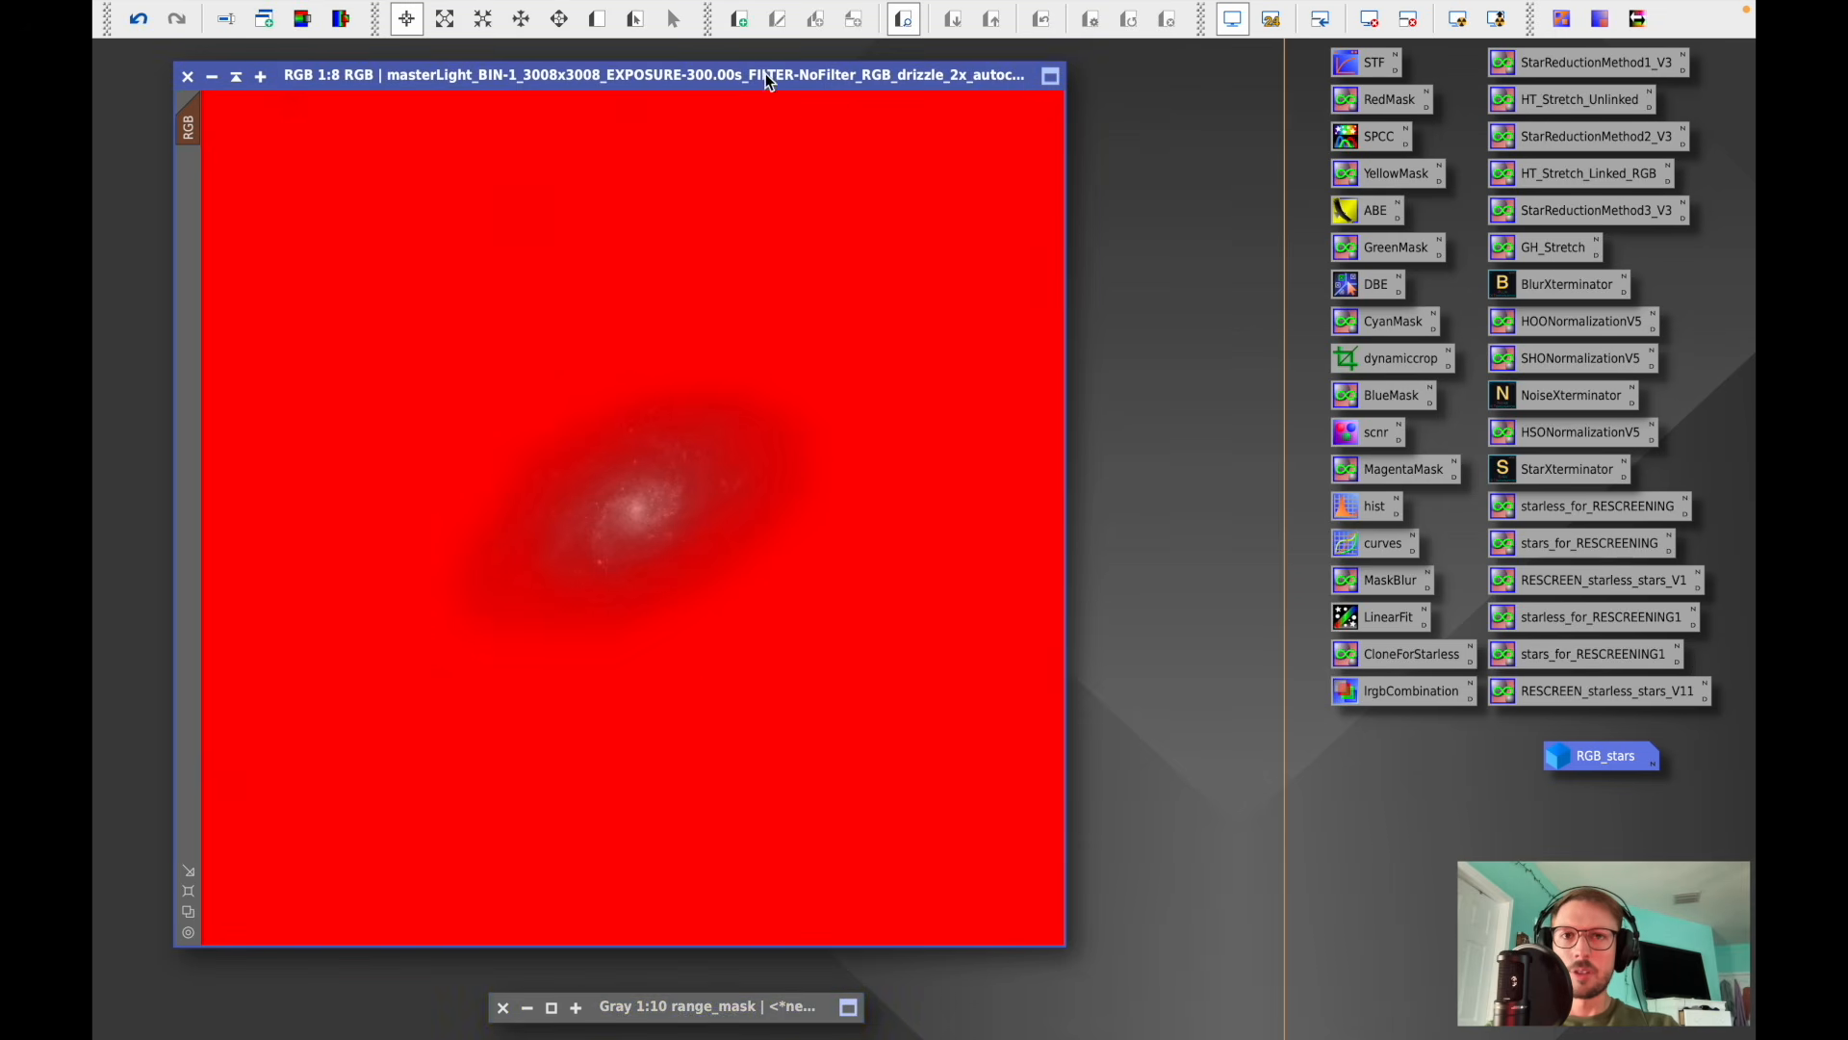
- Raise the saturation curve in CurvesTransformation to input 0.41316, output 0.85 and apply it to the masked RGB image
double_click(1383, 539)
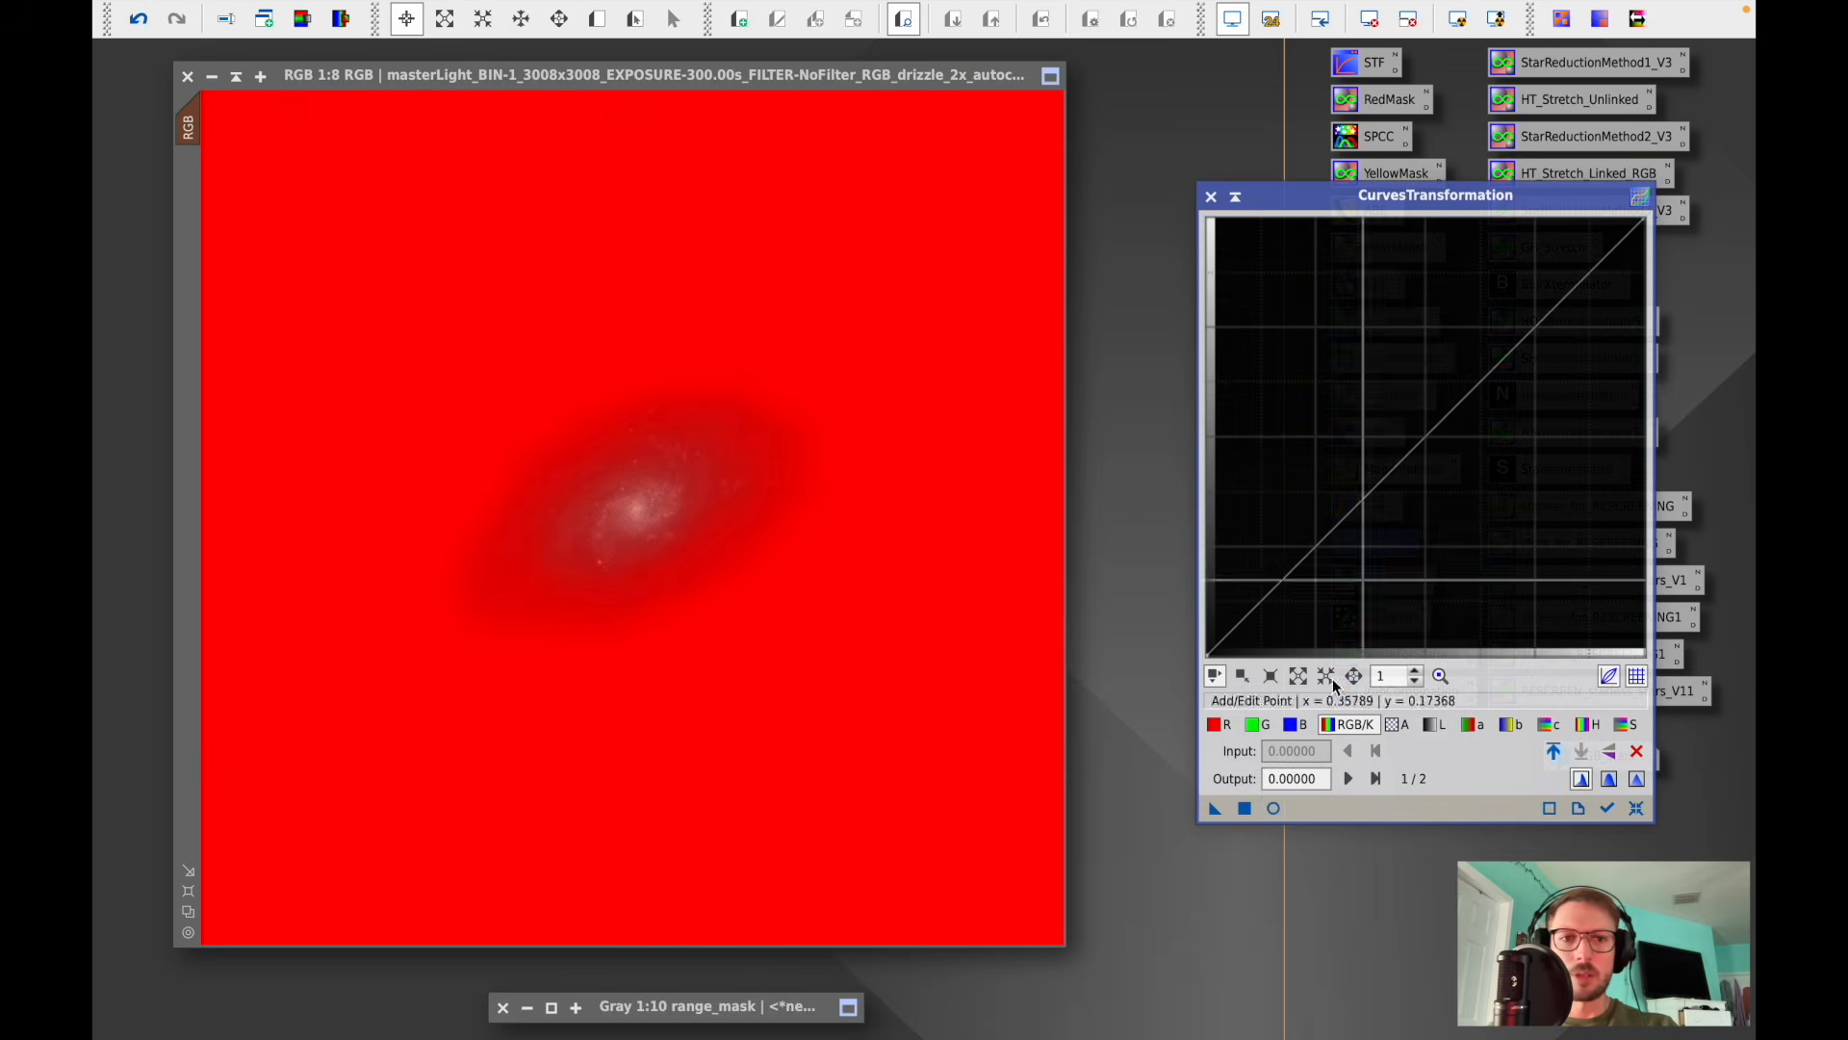
left_click(1274, 808)
left_click(1623, 724)
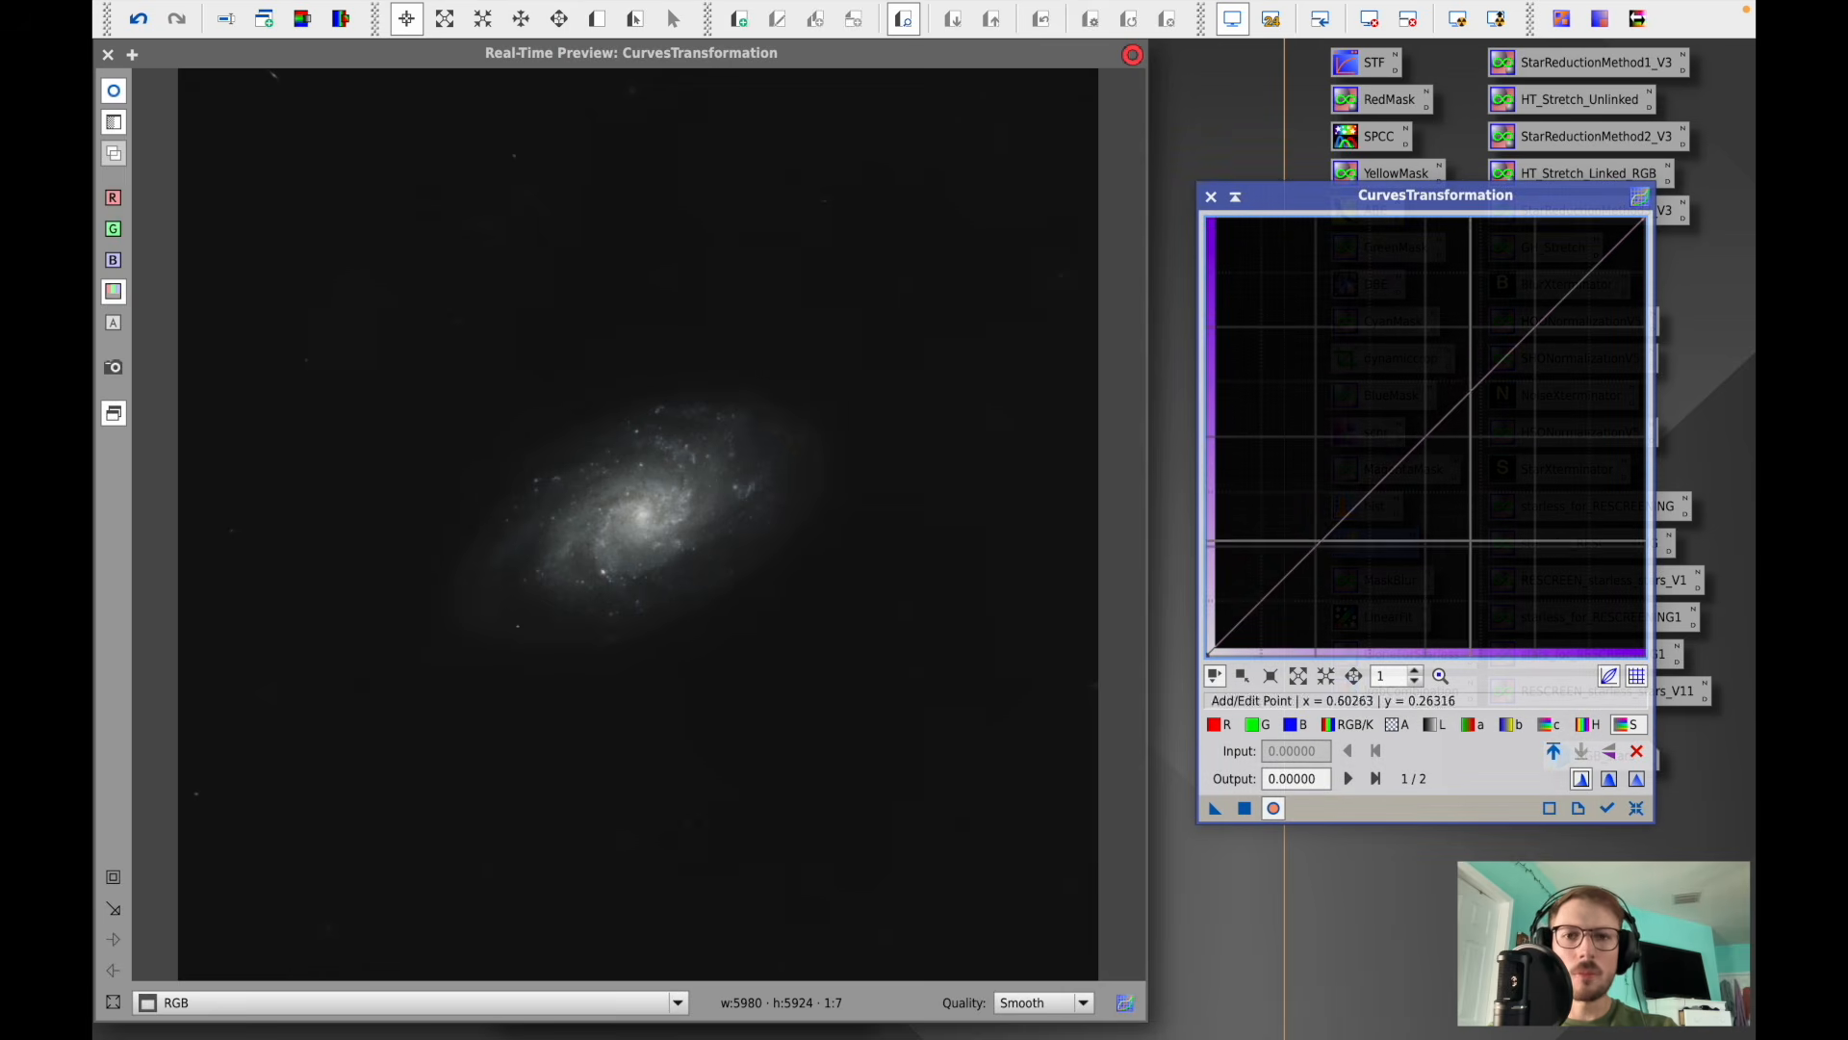
left_click(110, 875)
left_click_drag(359, 734, 929, 306)
left_click_drag(1426, 440, 1390, 283)
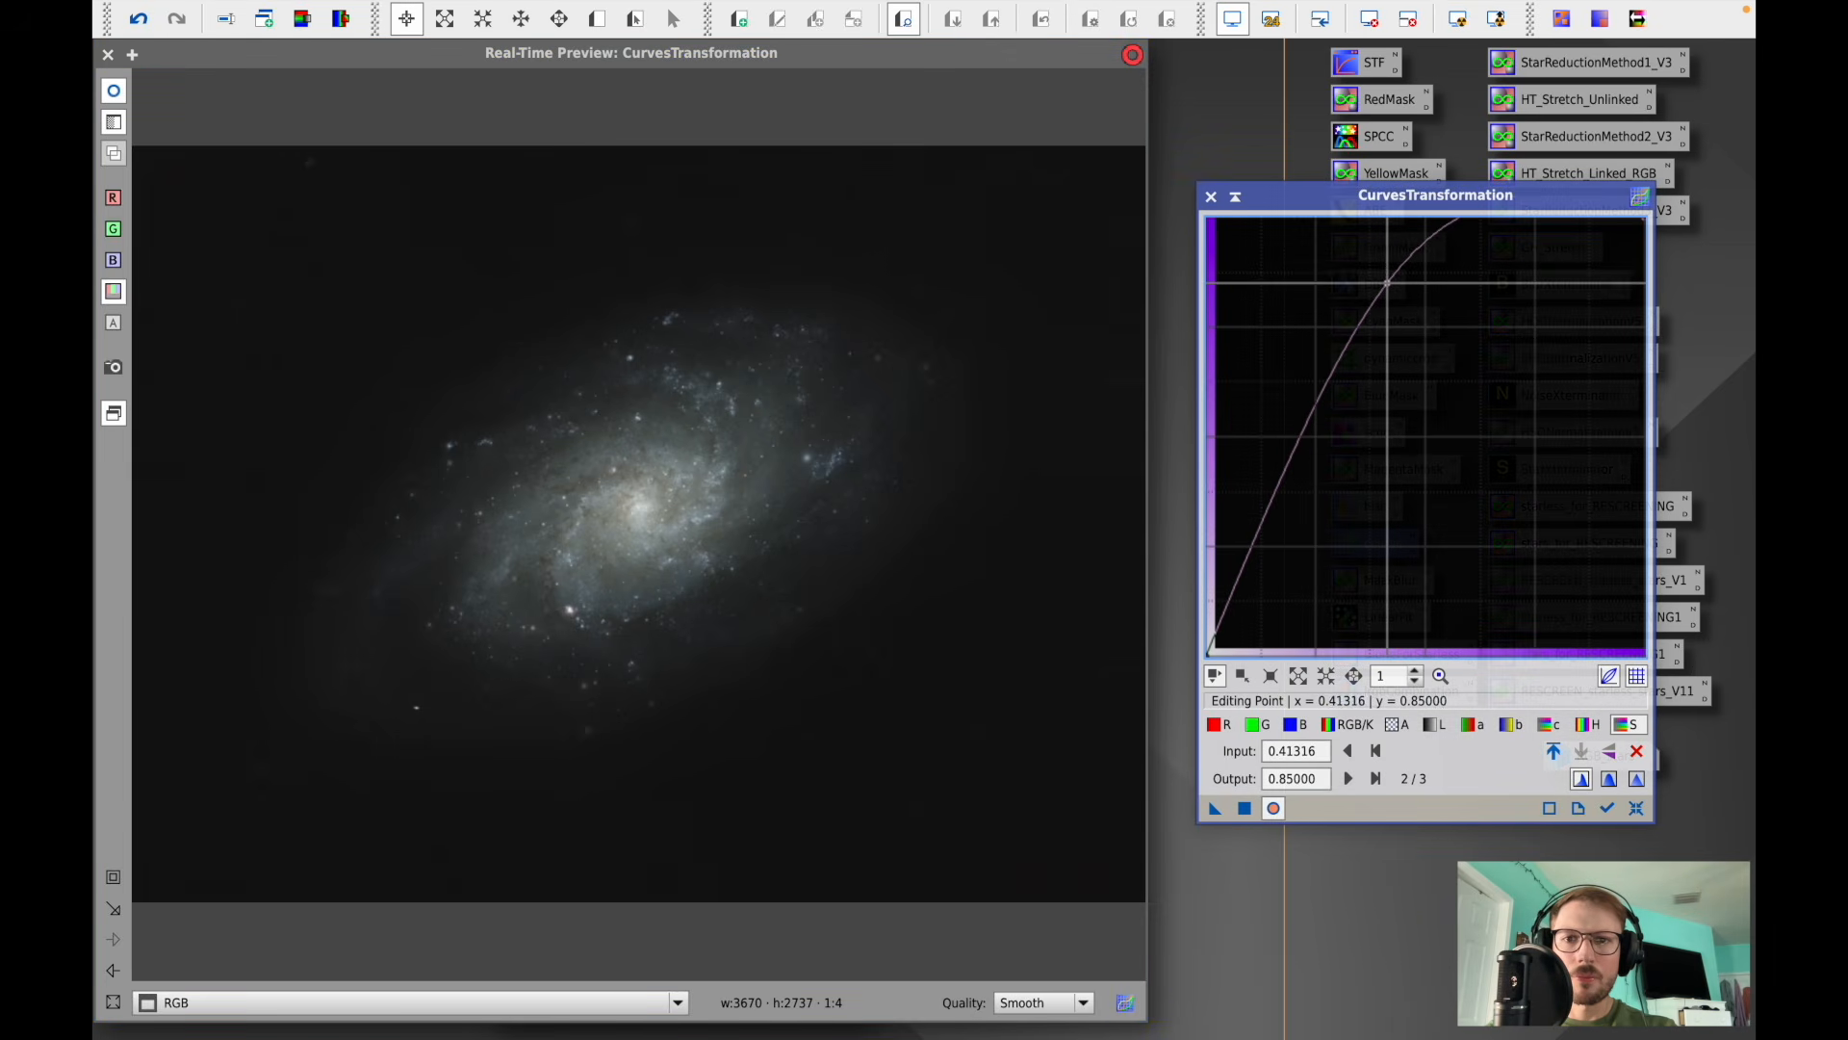
left_click(1244, 809)
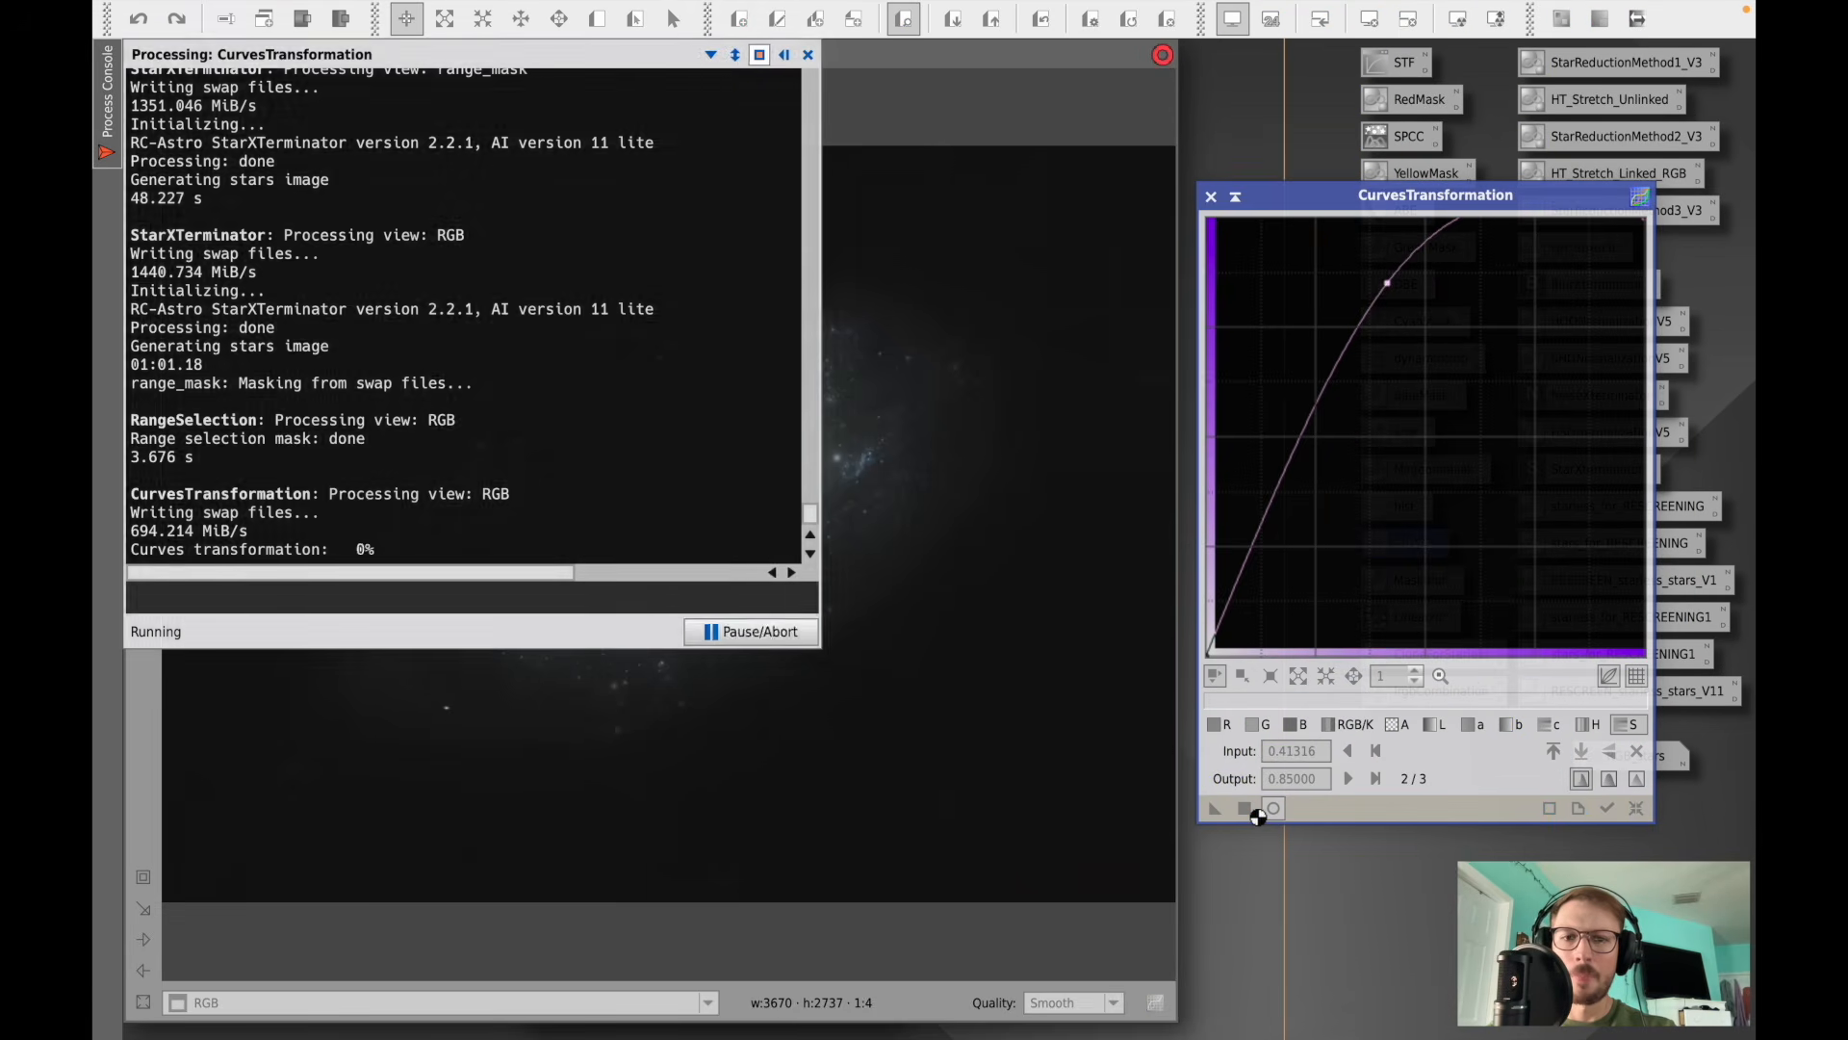
- Apply the same saturation curve to the RGB image a second time
left_click(807, 54)
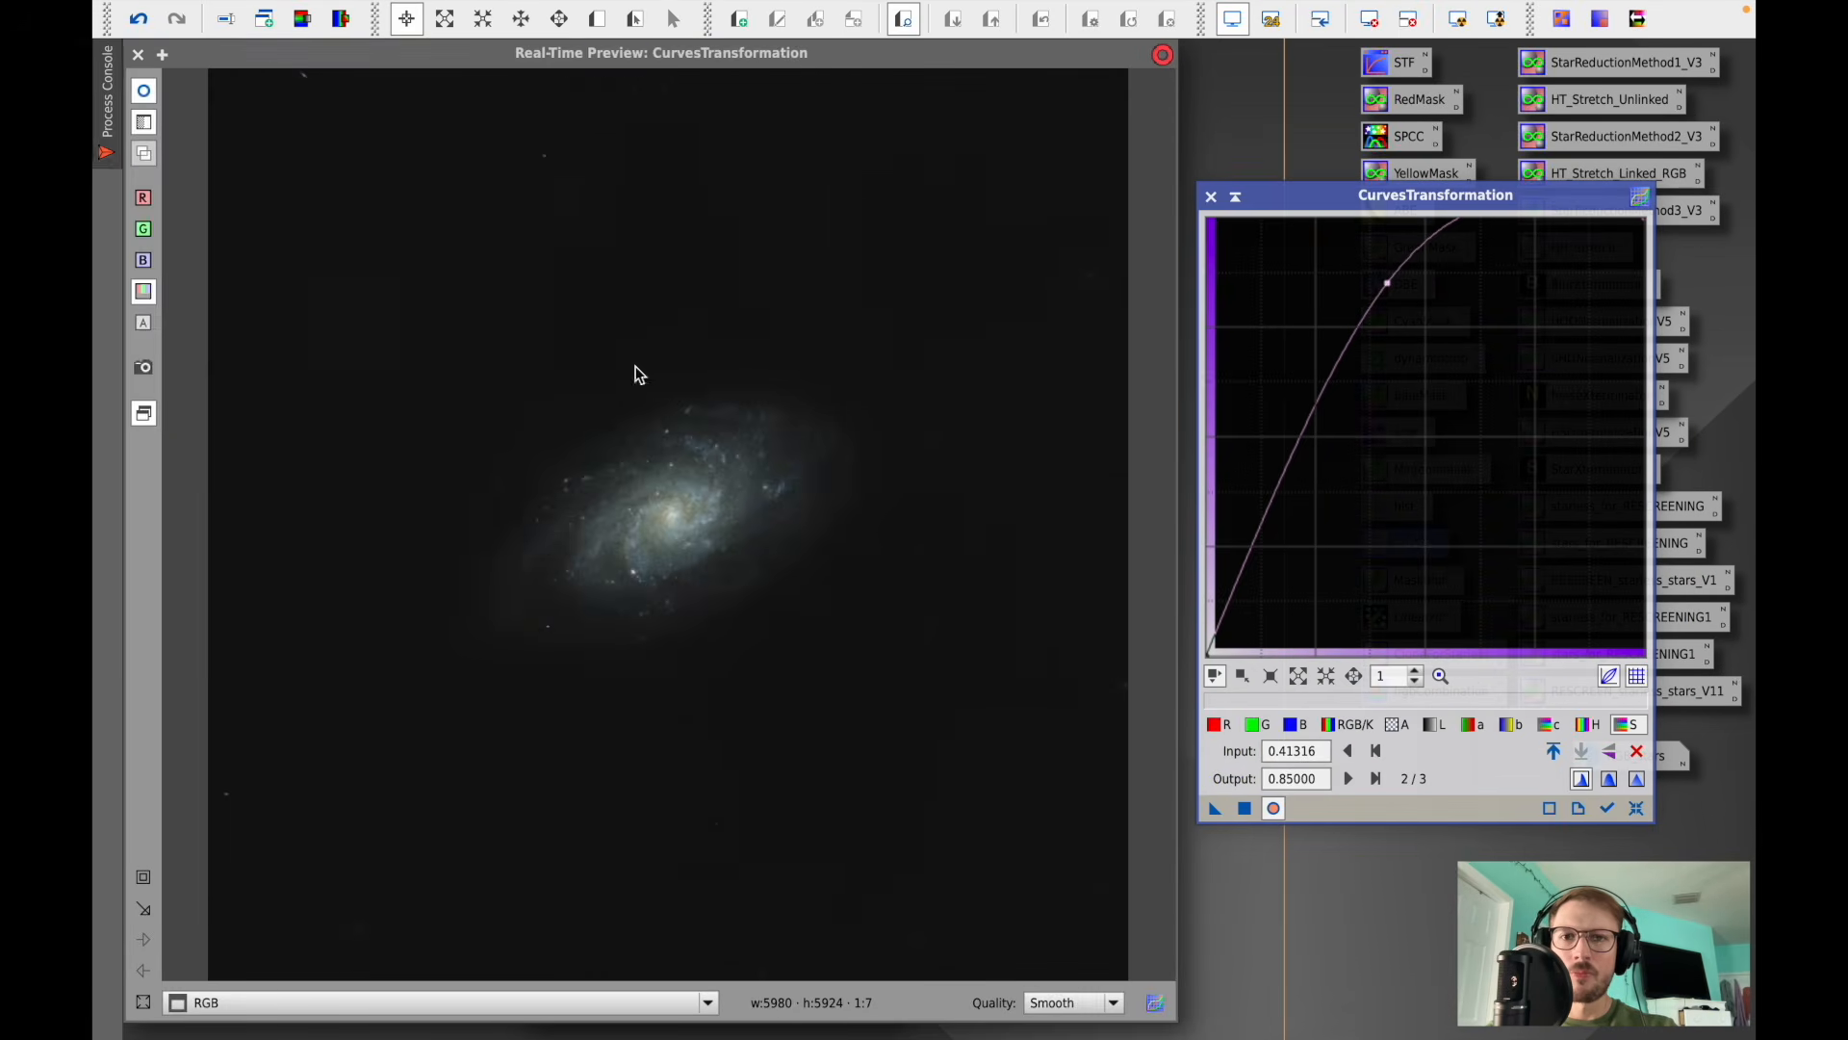
left_click_drag(408, 693, 940, 346)
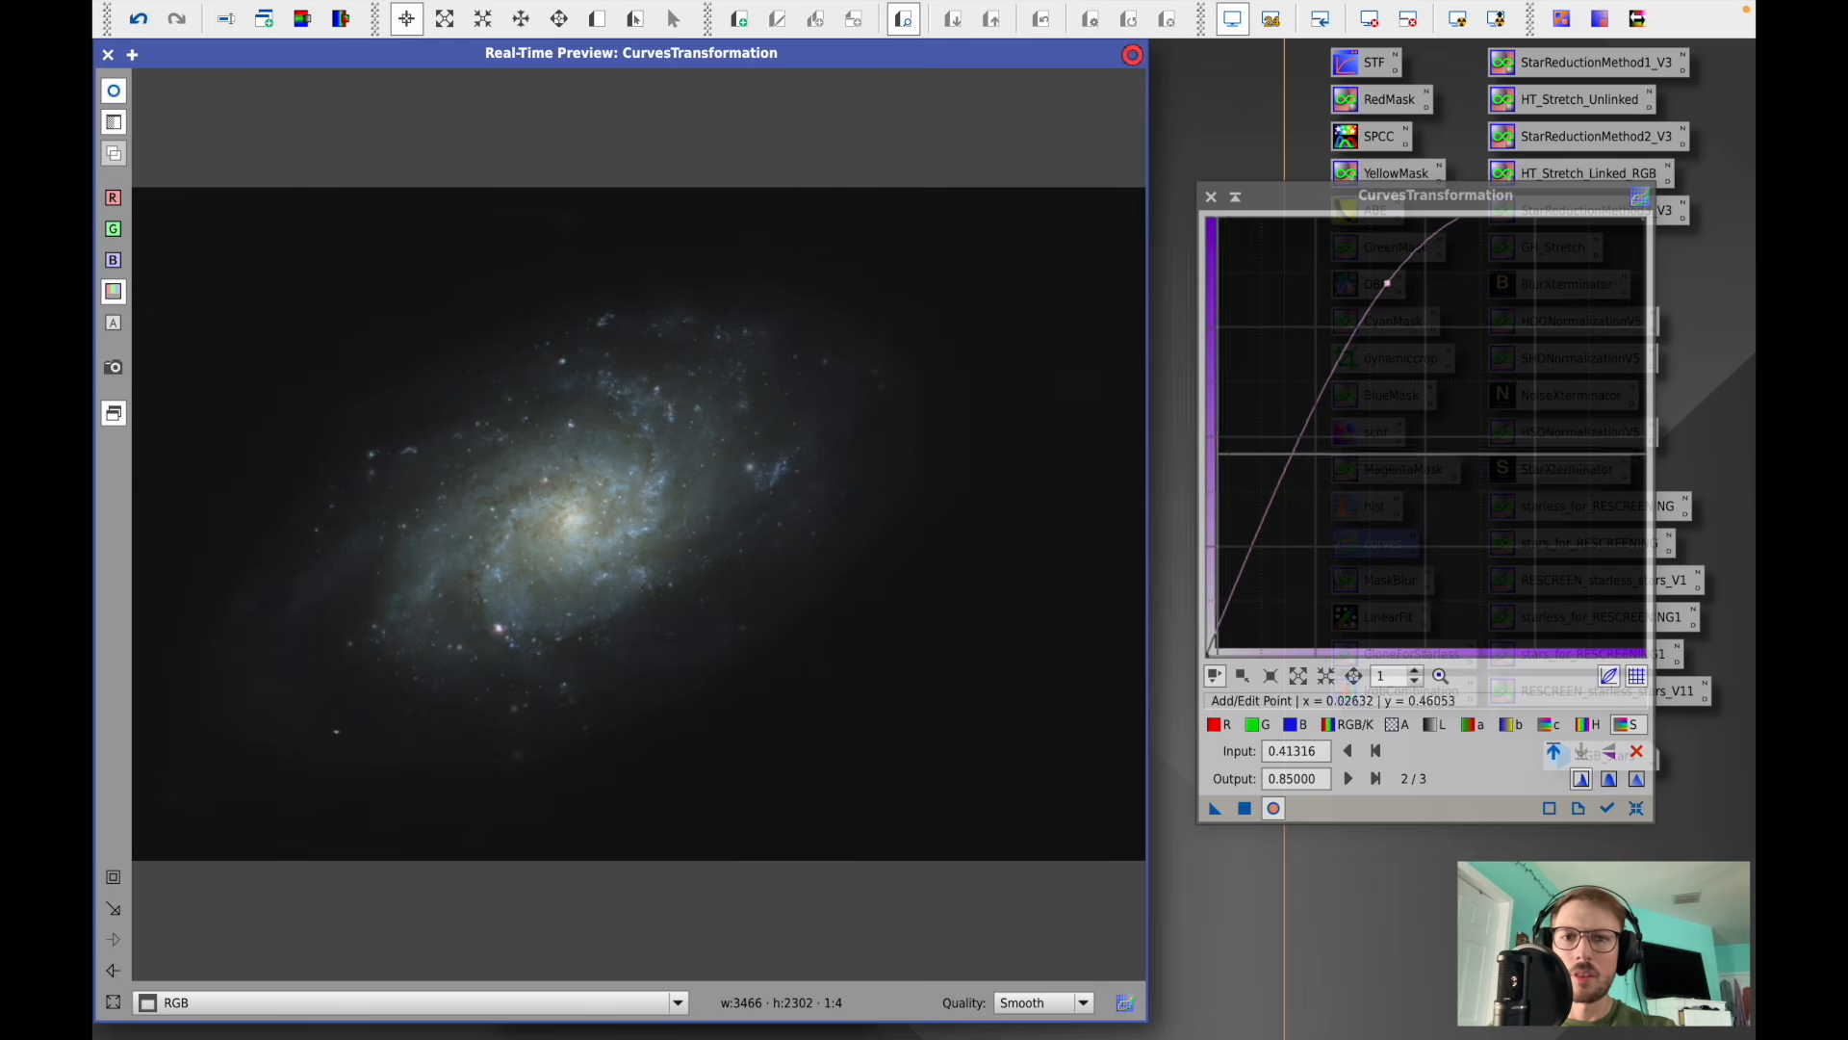
left_click(1244, 808)
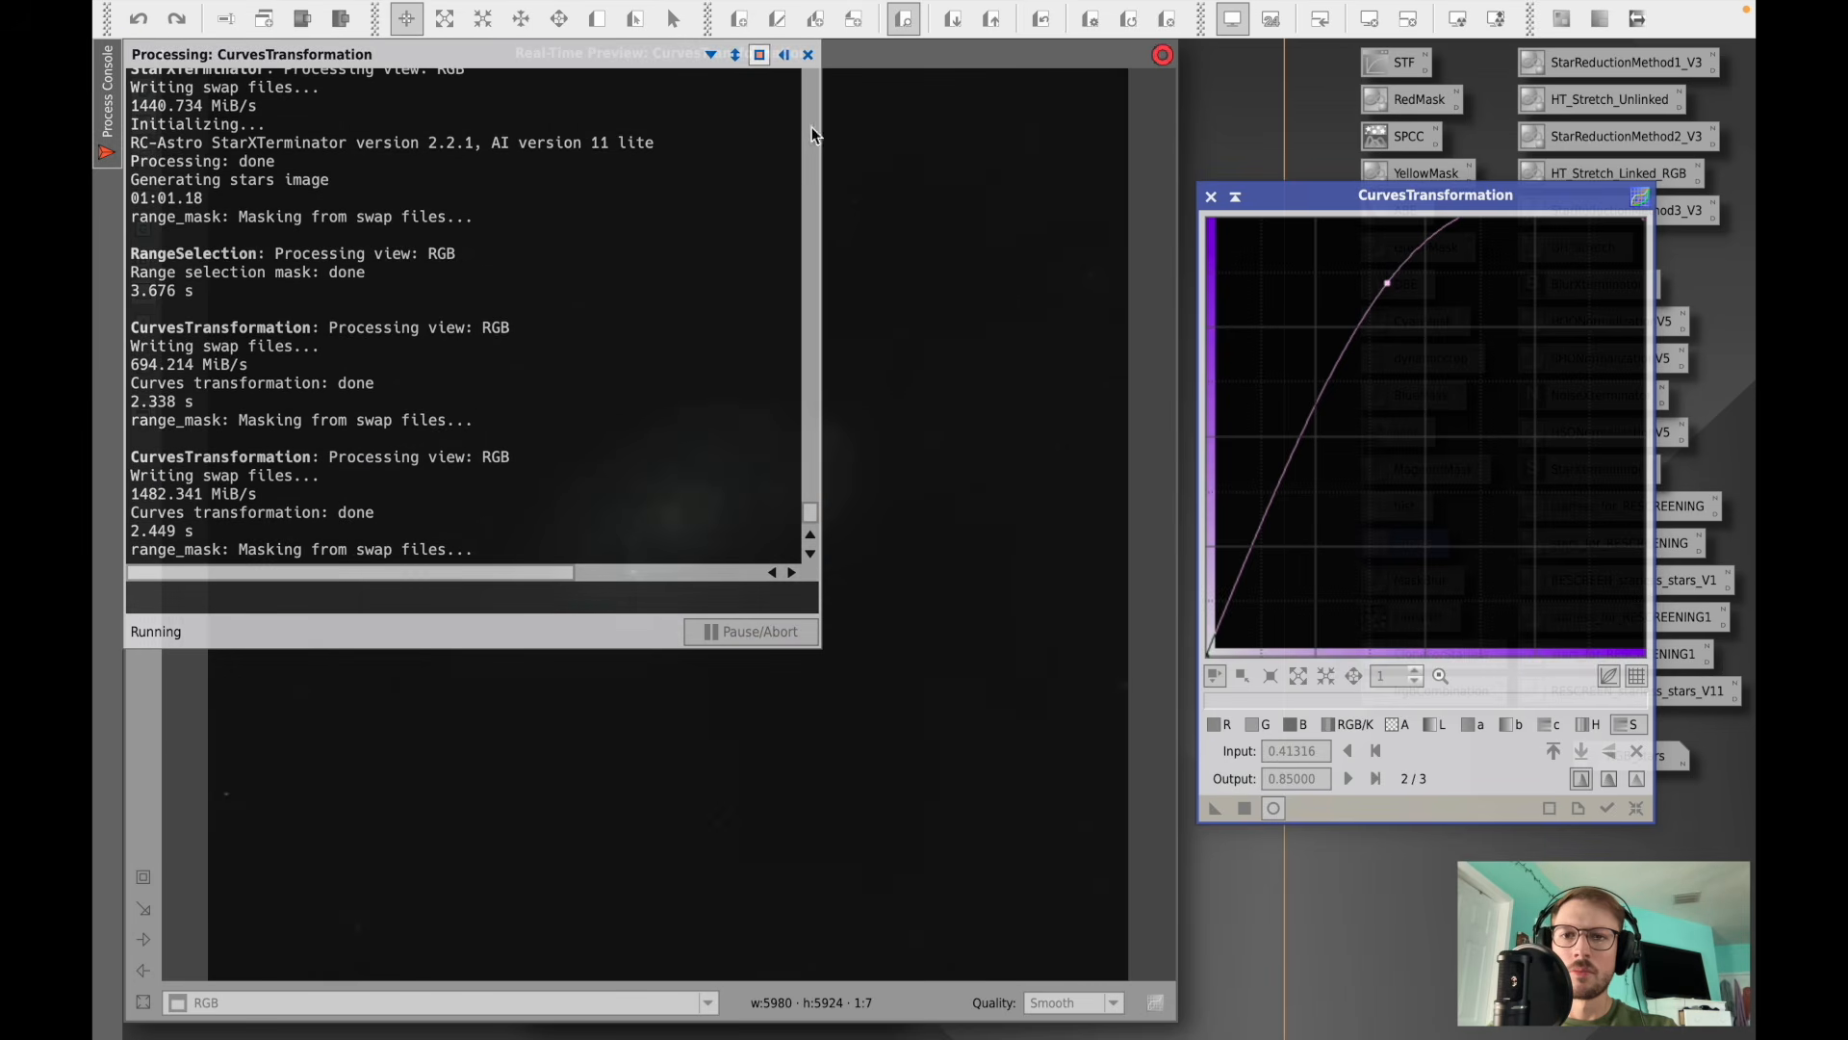
- Reset CurvesTransformation and add a green curve point at input 0.48684, output 0.45526
left_click(806, 58)
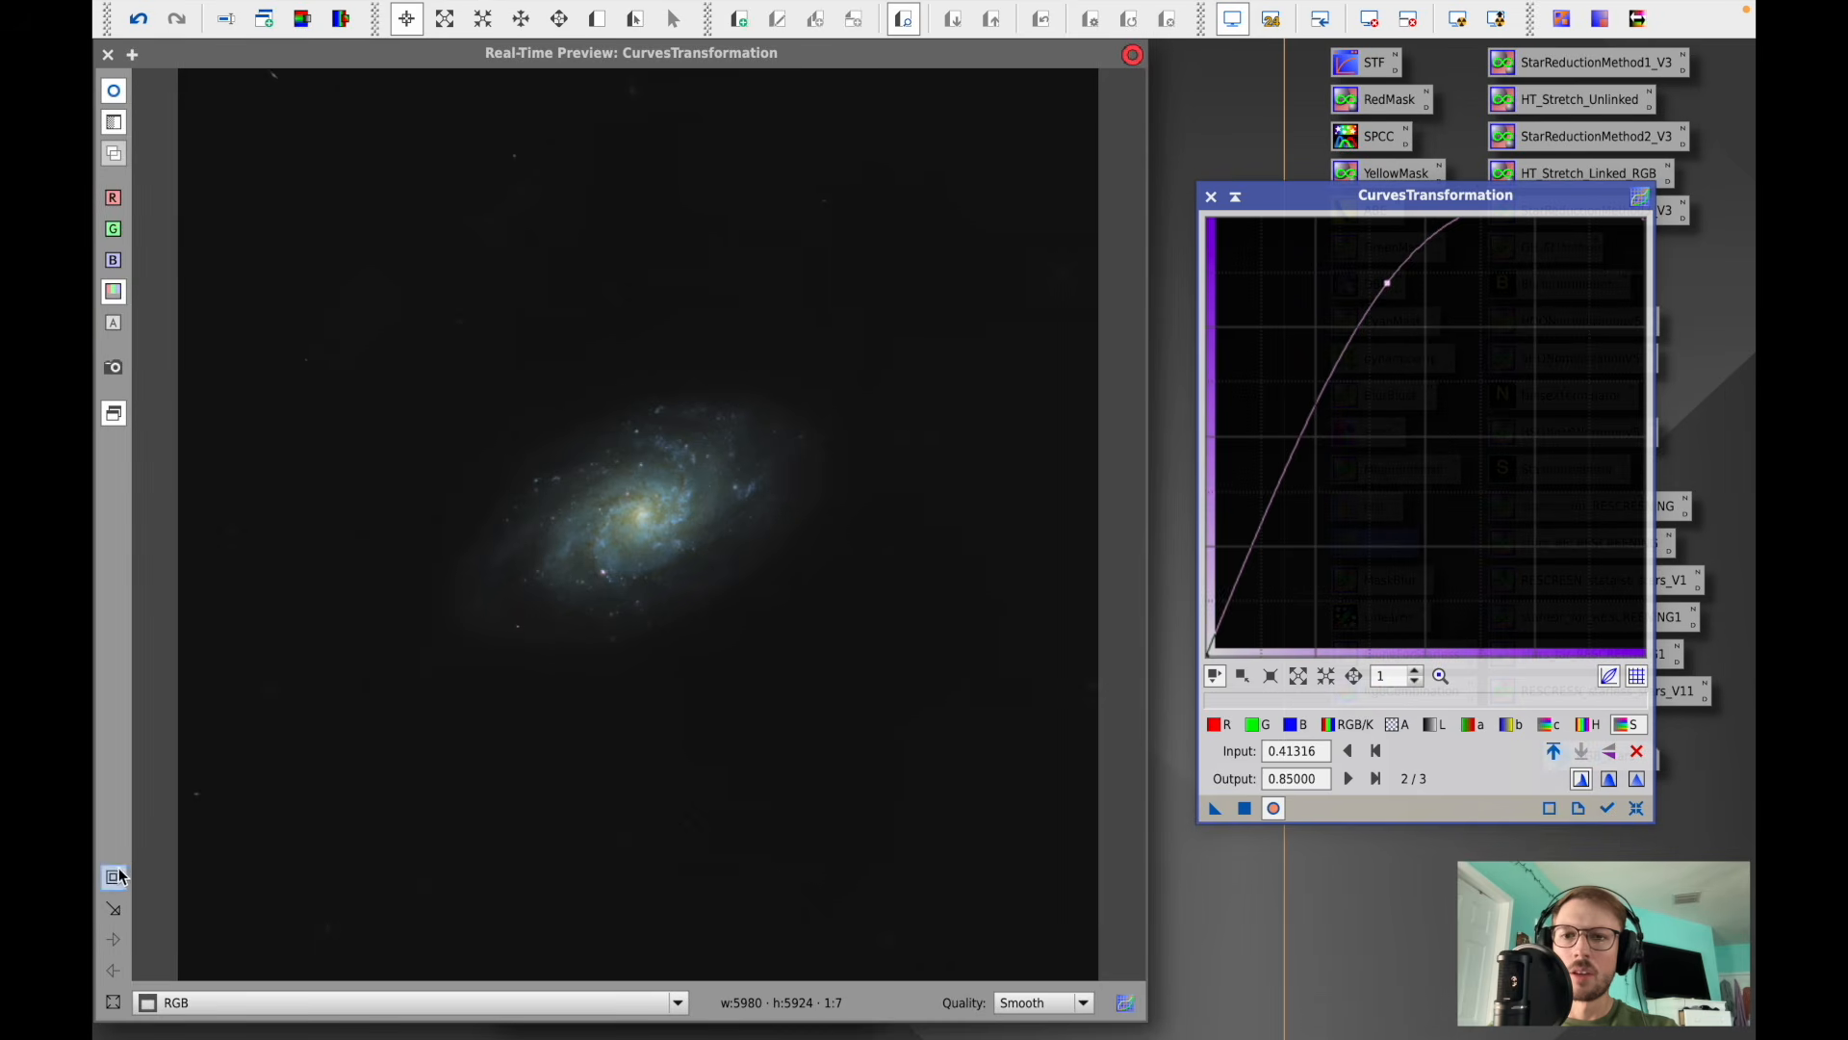
left_click(116, 876)
left_click_drag(379, 722, 915, 317)
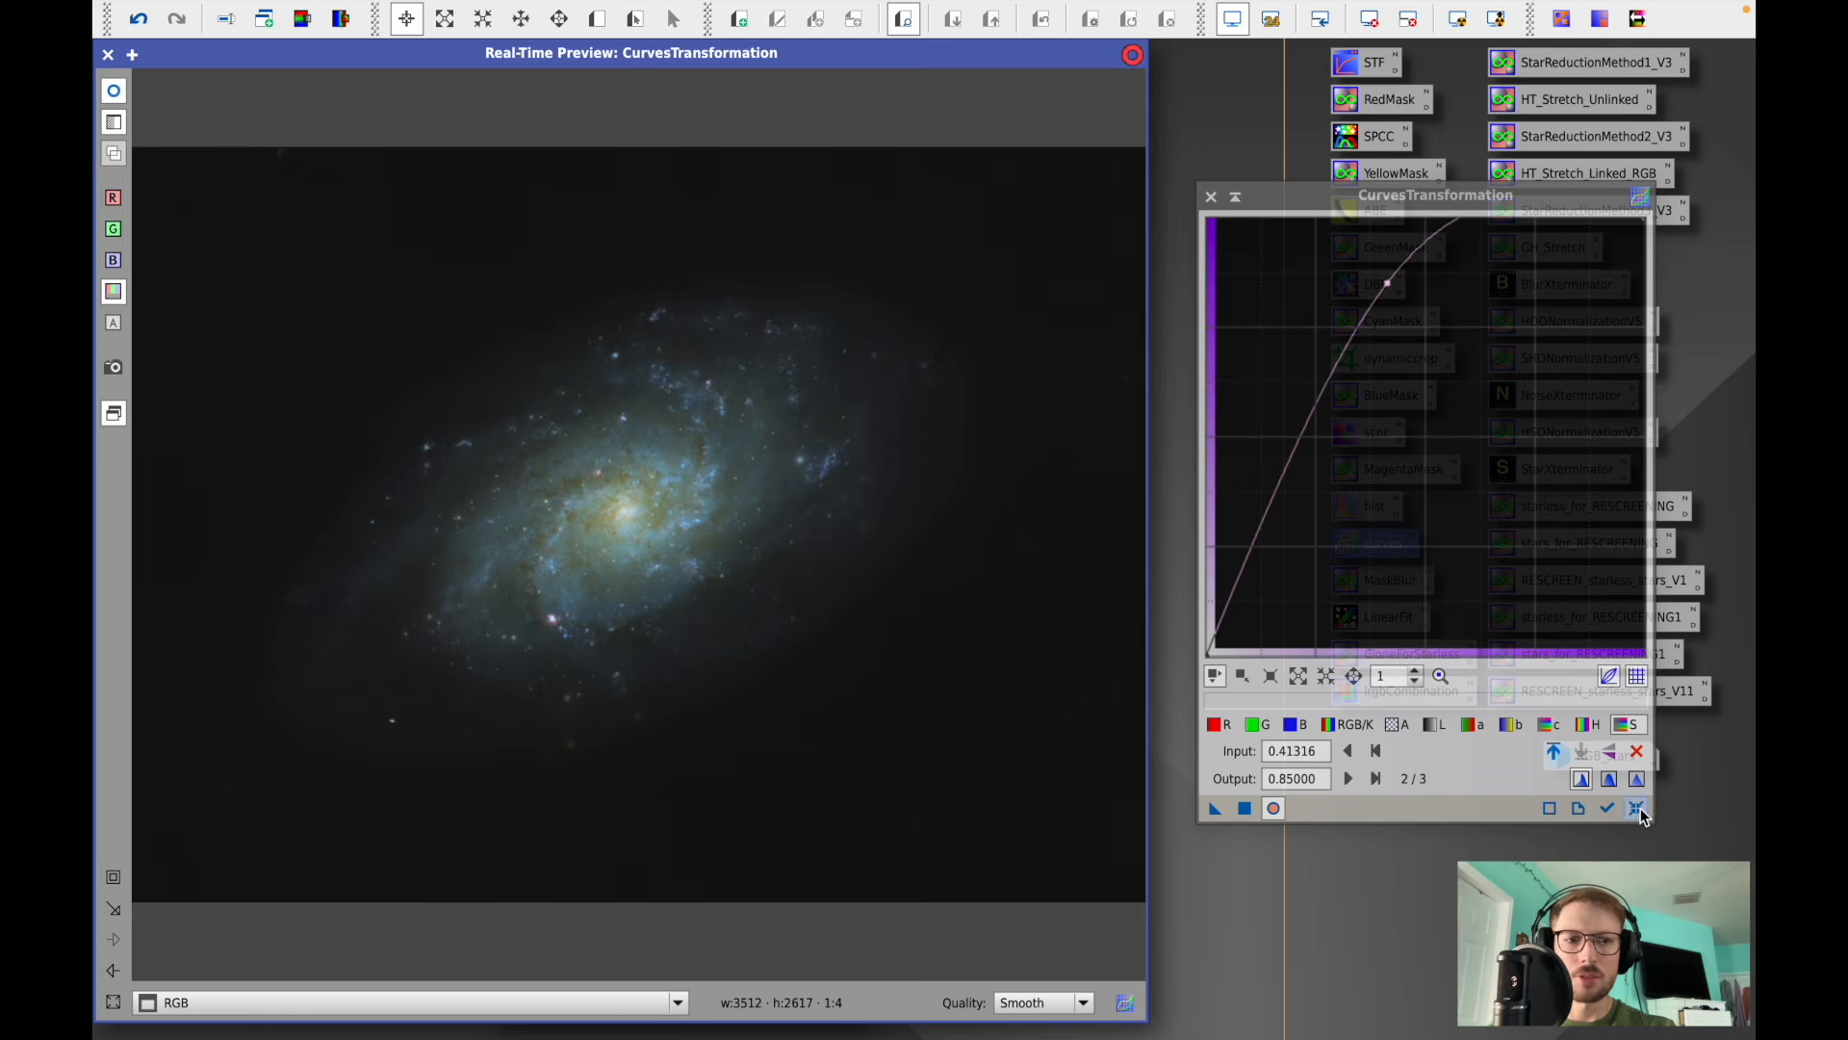
left_click(1638, 809)
left_click(1257, 724)
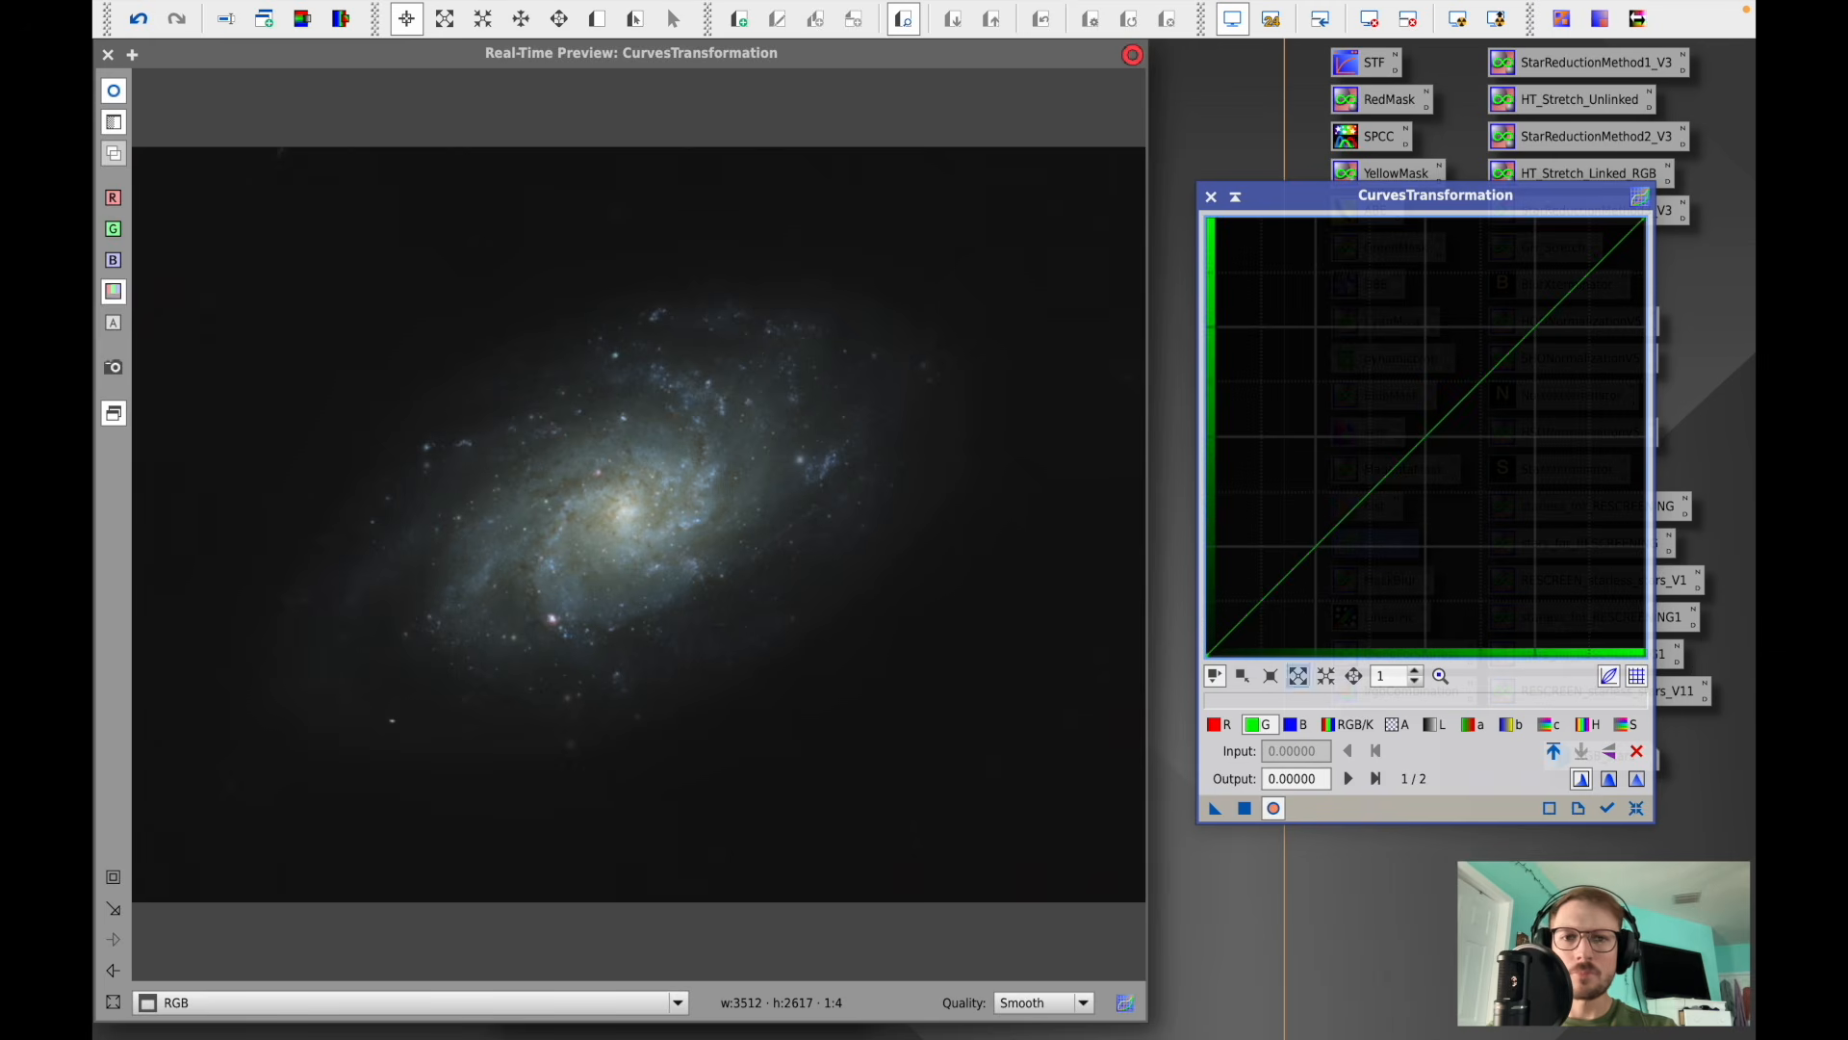
left_click(1420, 455)
left_click_drag(1420, 454, 1420, 455)
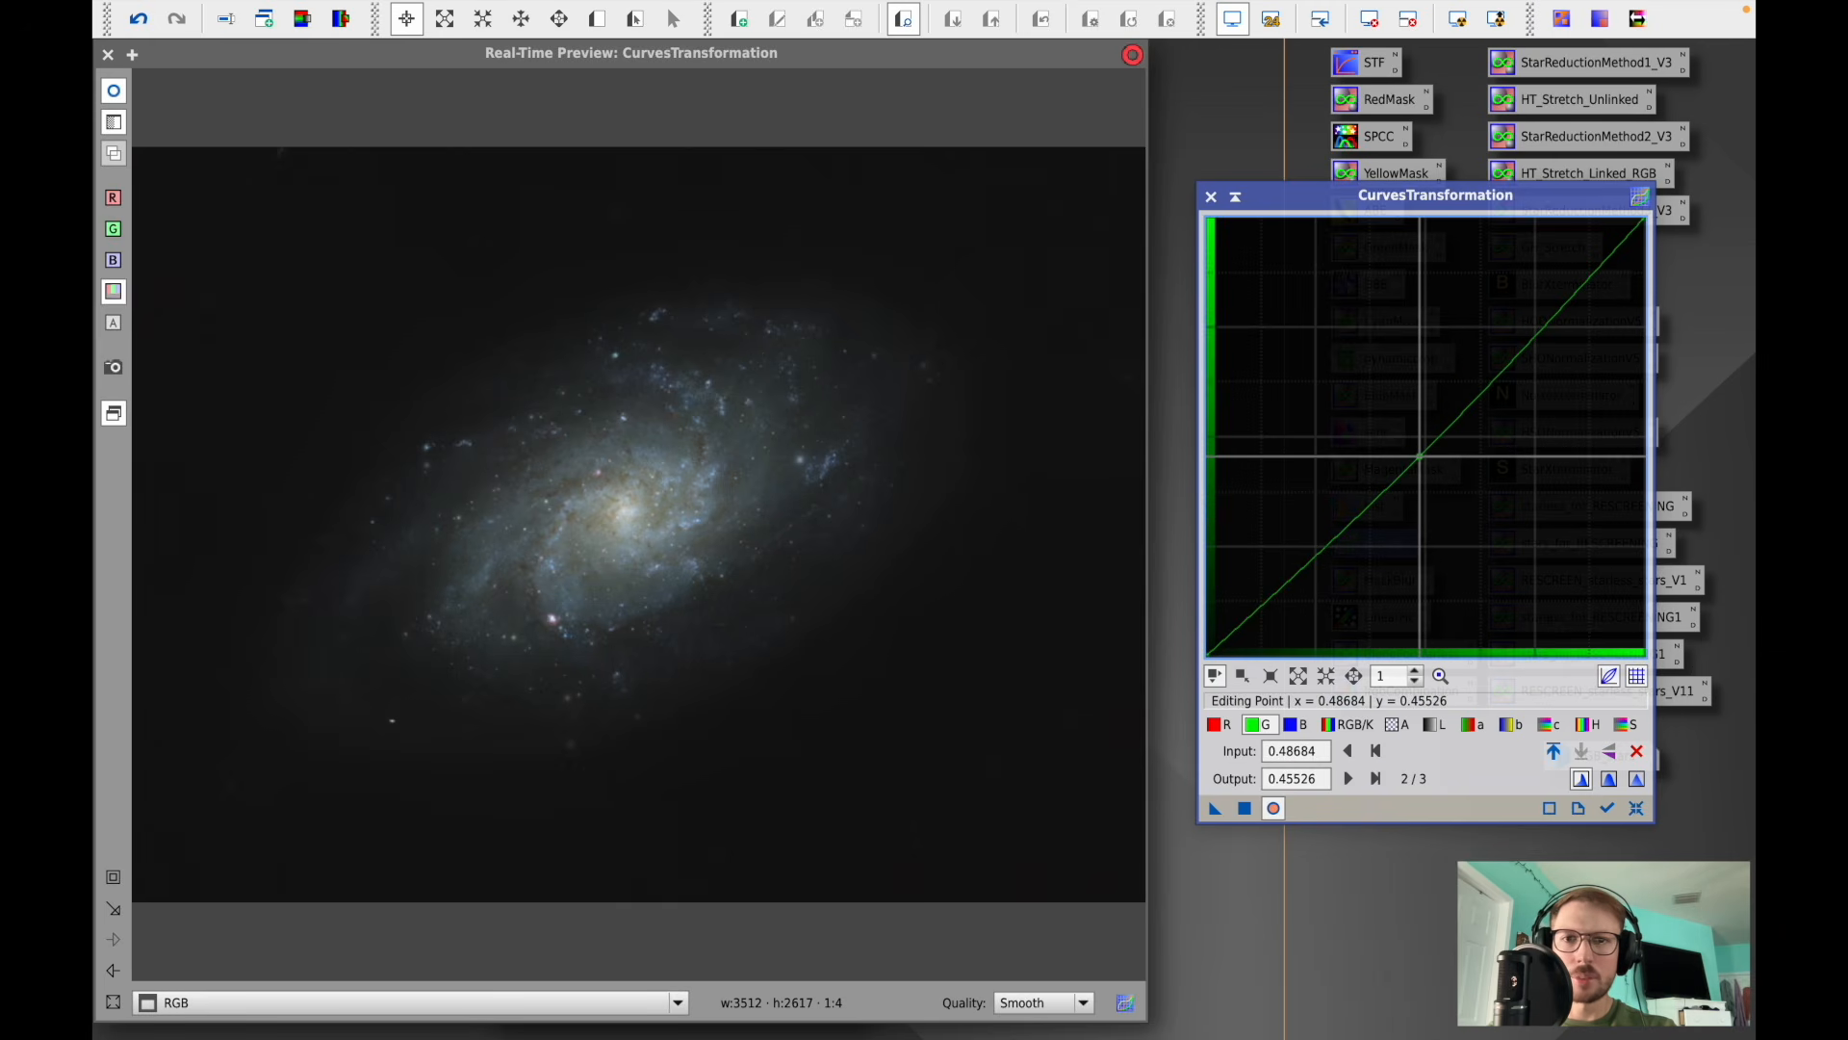
- Raise the saturation curve point to input 0.47368, output 0.76316
left_click(1626, 724)
left_click_drag(1415, 452, 1414, 322)
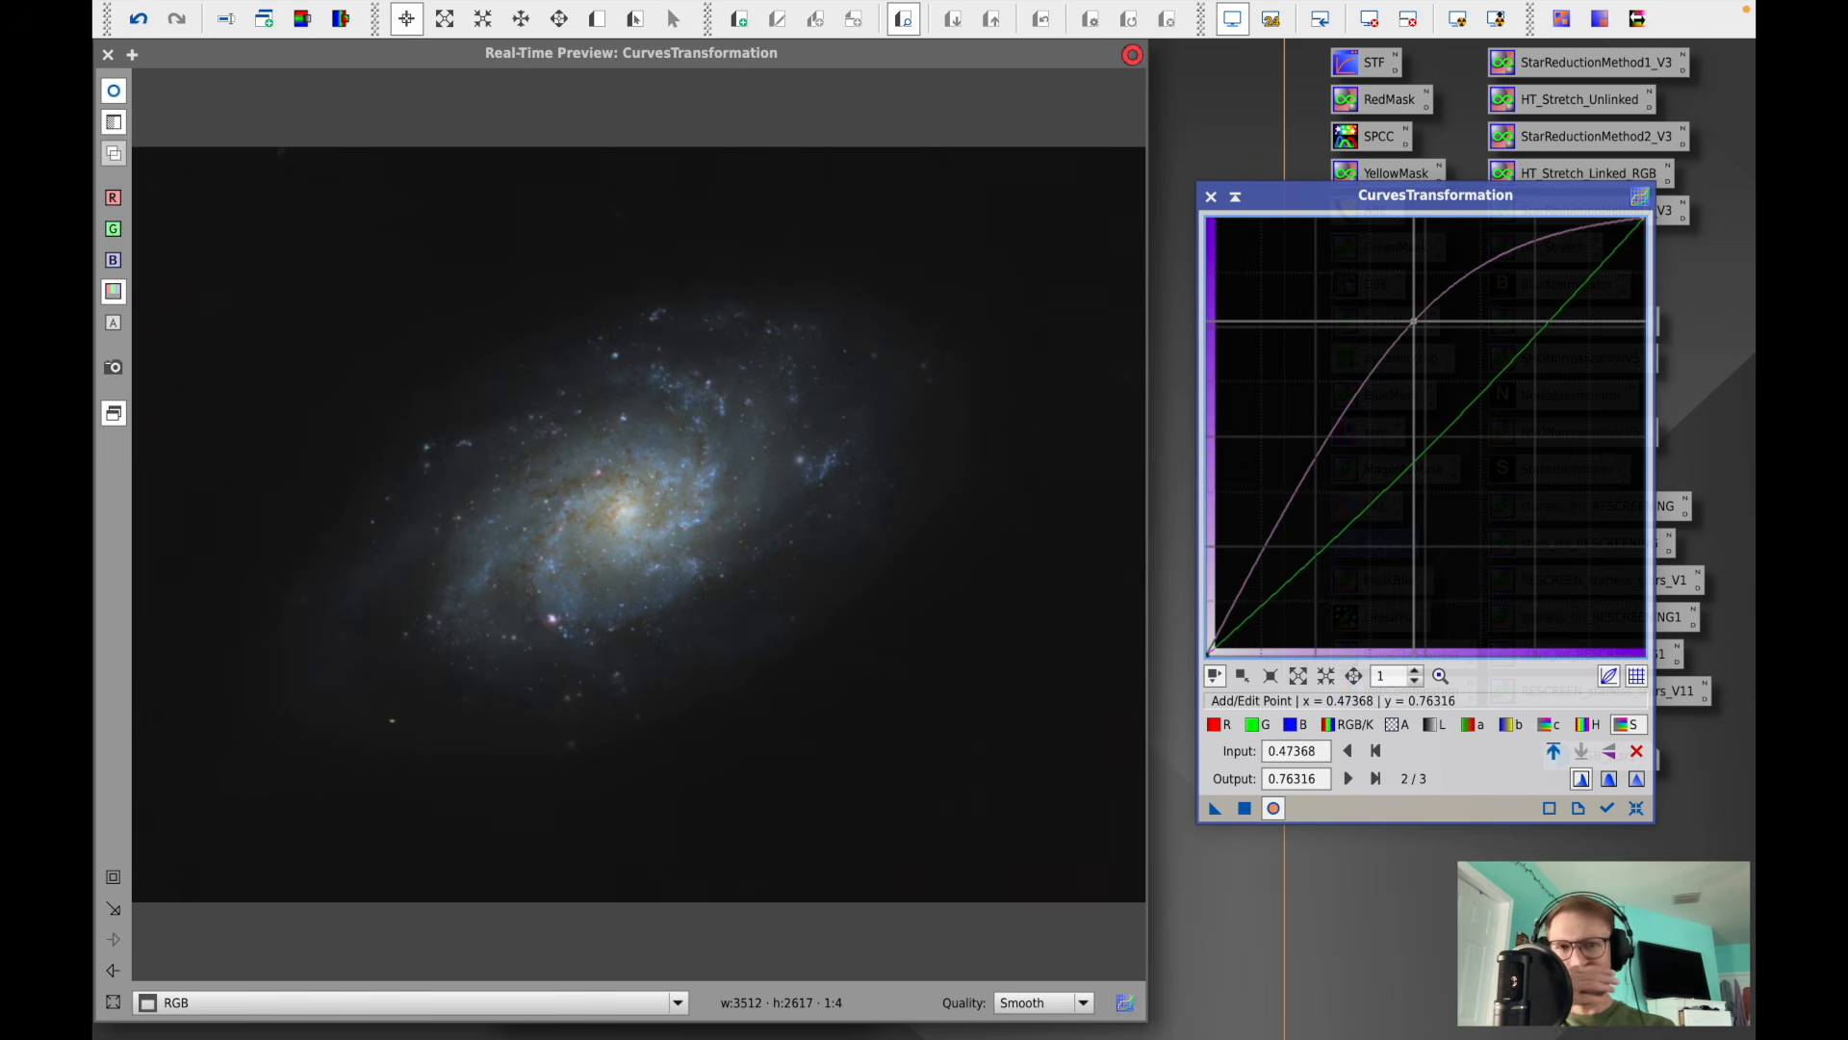
- Set a red curve point at input 0.5, output 0.52105 and apply the curves to the masked RGB image
left_click(1214, 724)
left_click_drag(1427, 434, 1426, 428)
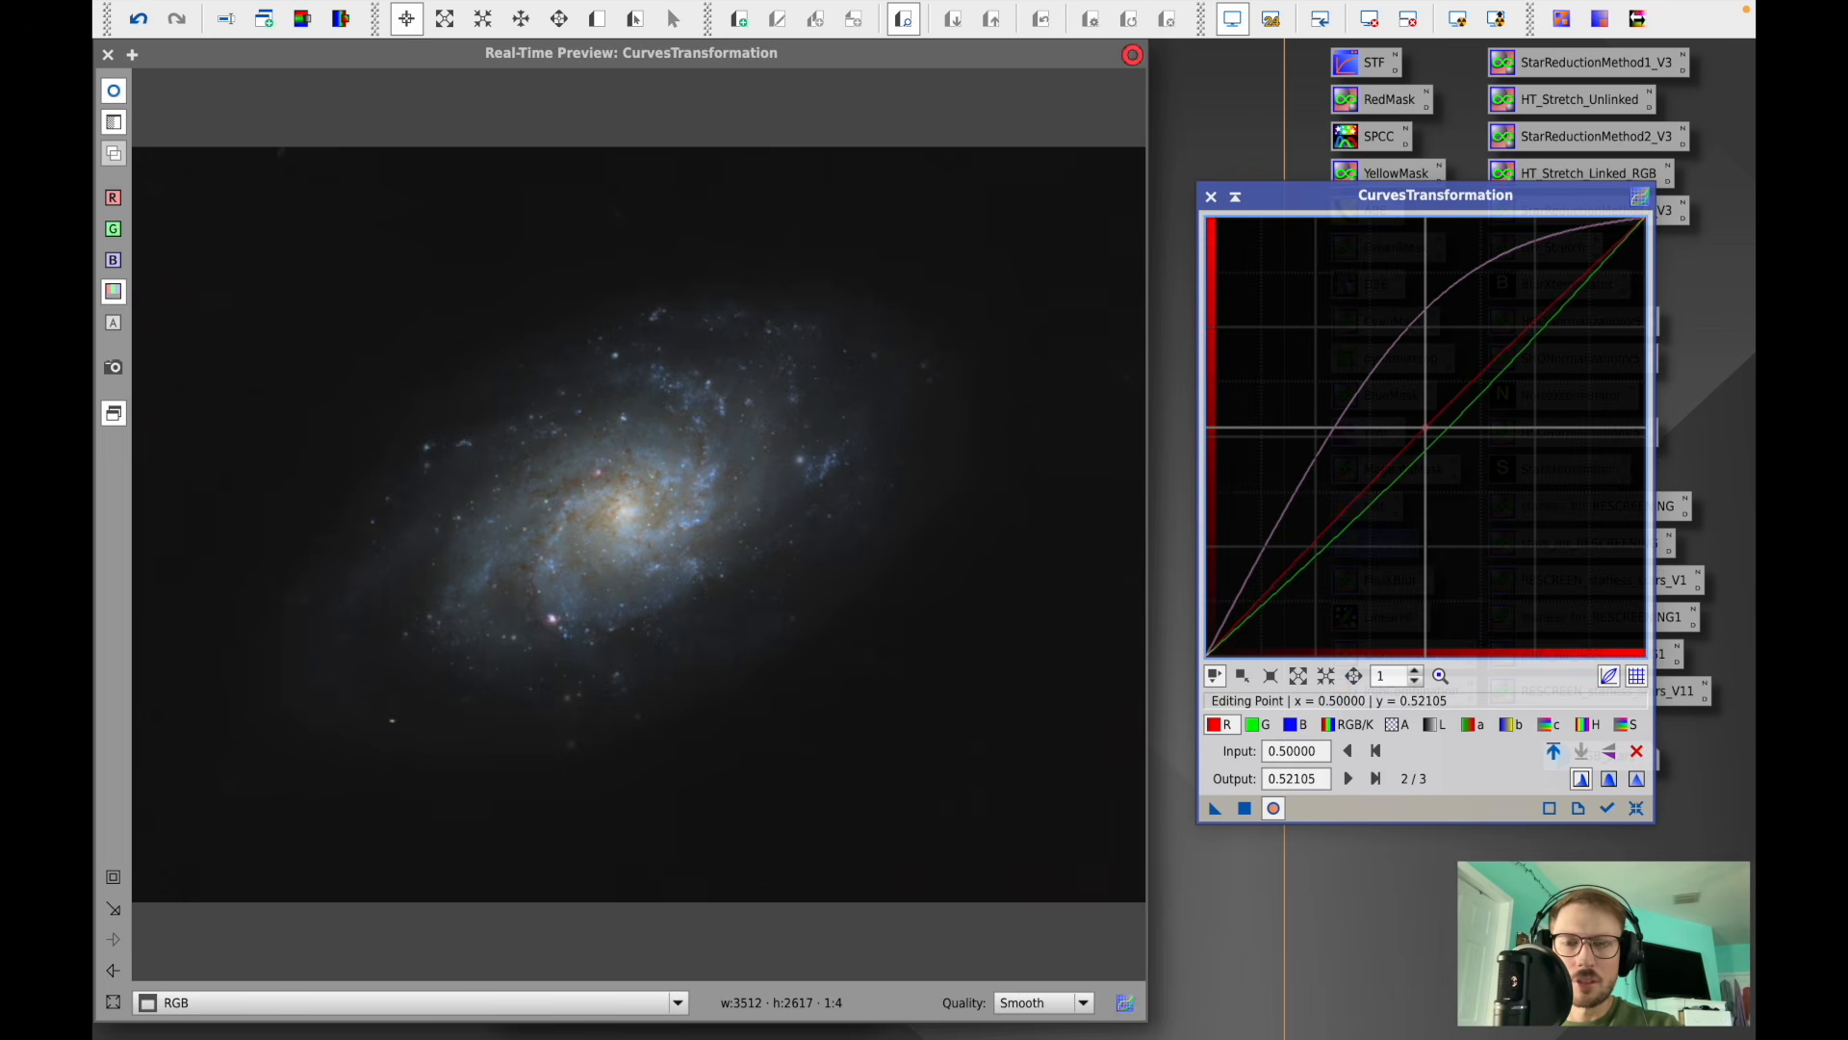
left_click(1245, 807)
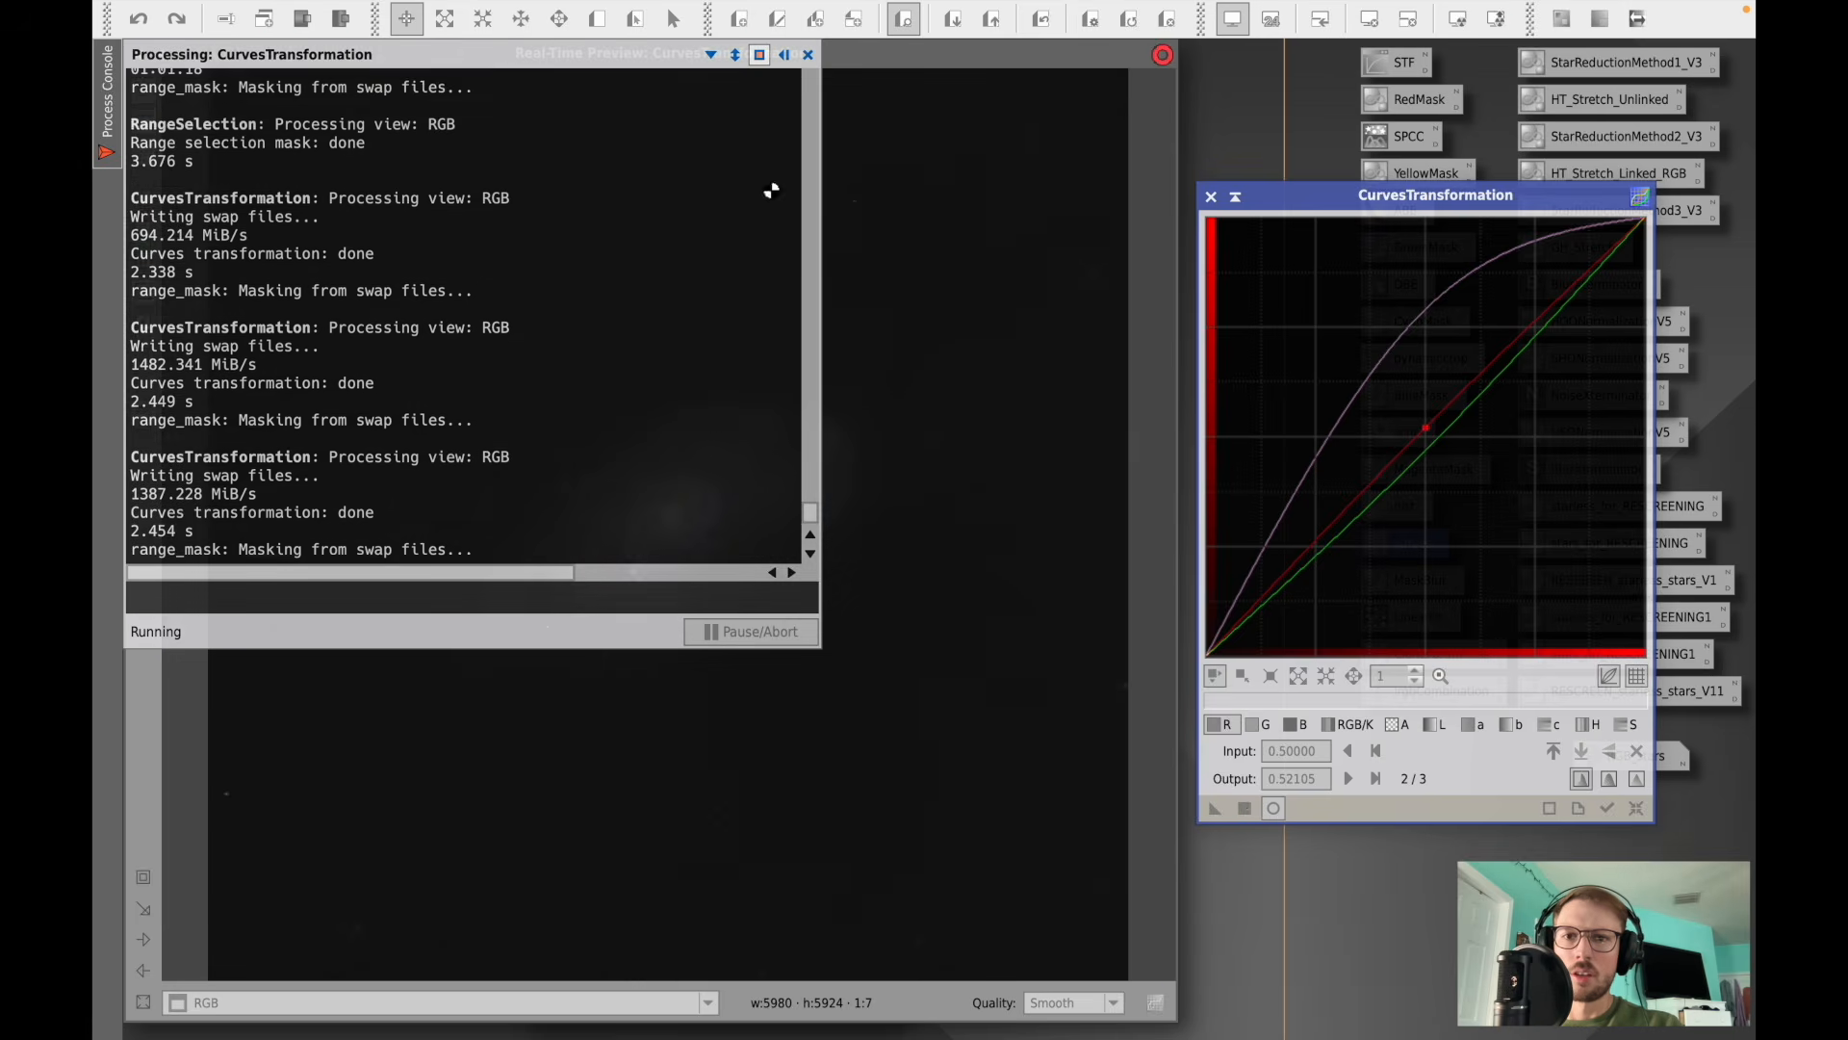
- Reset the curves and raise the chrominance curve point to input 0.48684, output 0.53158
left_click(807, 55)
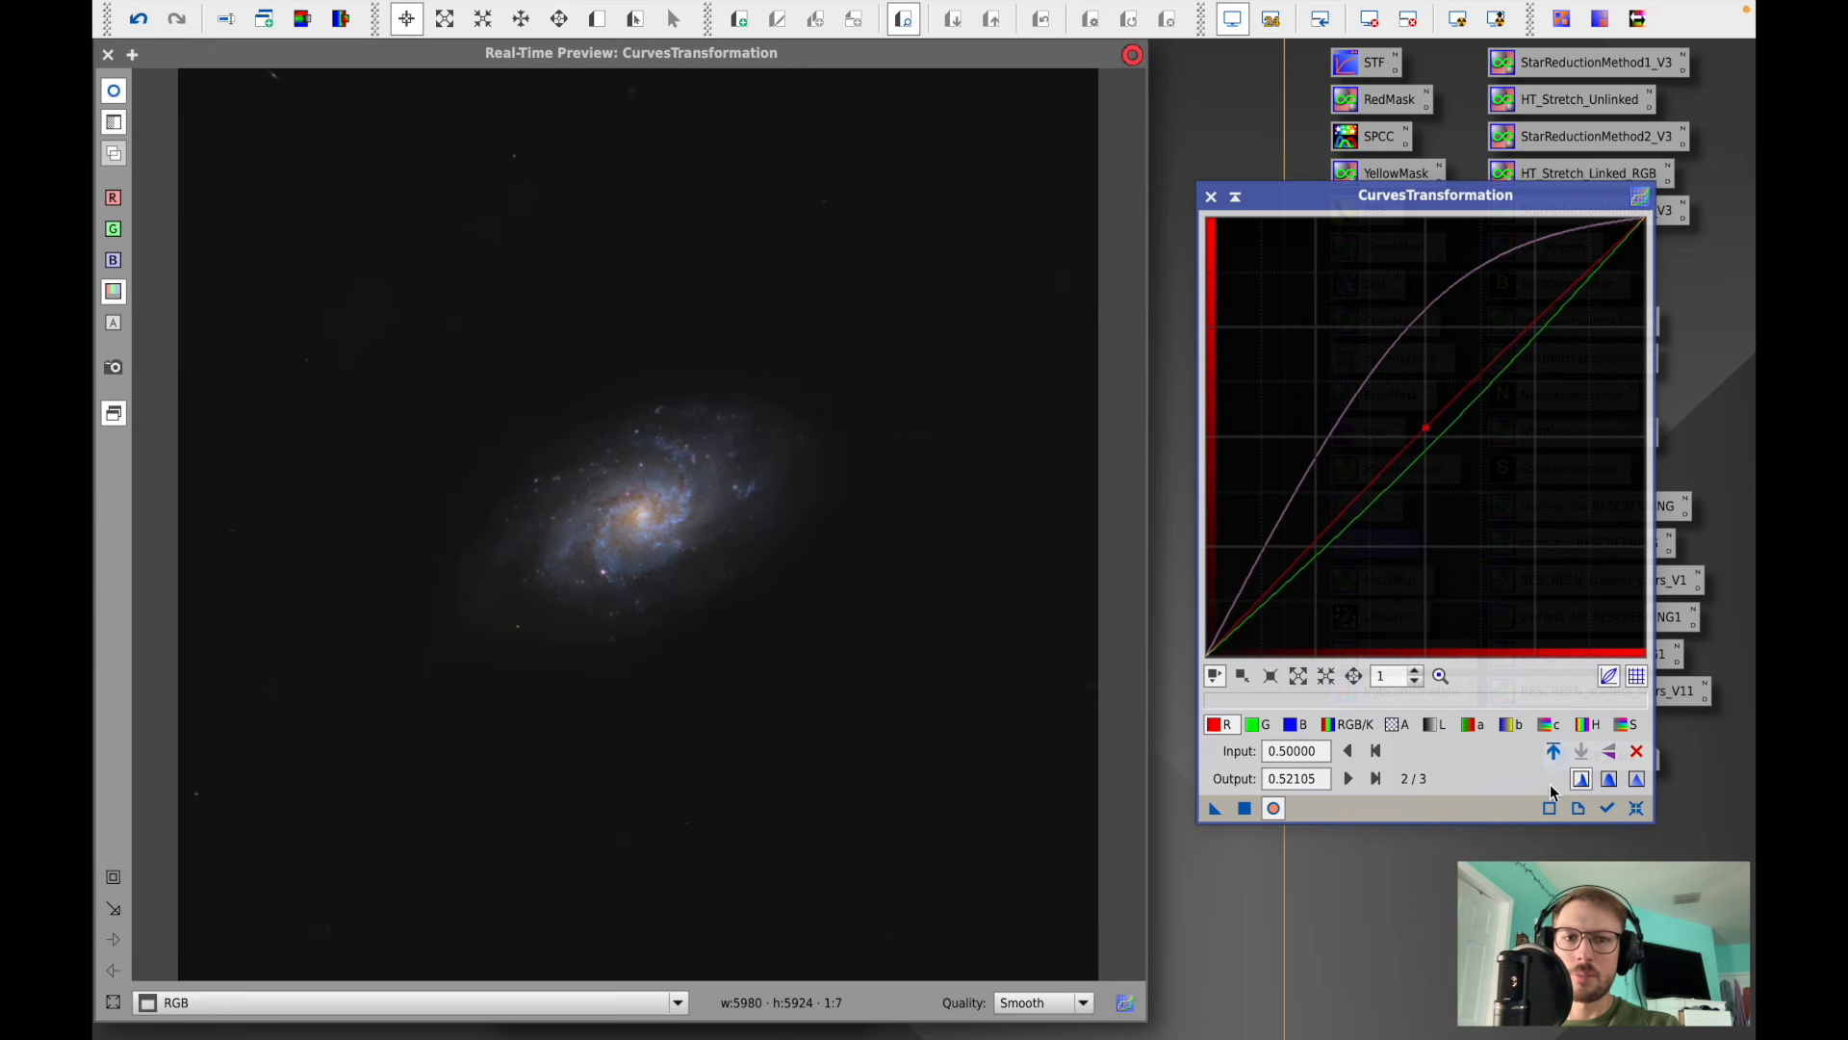
left_click(1636, 809)
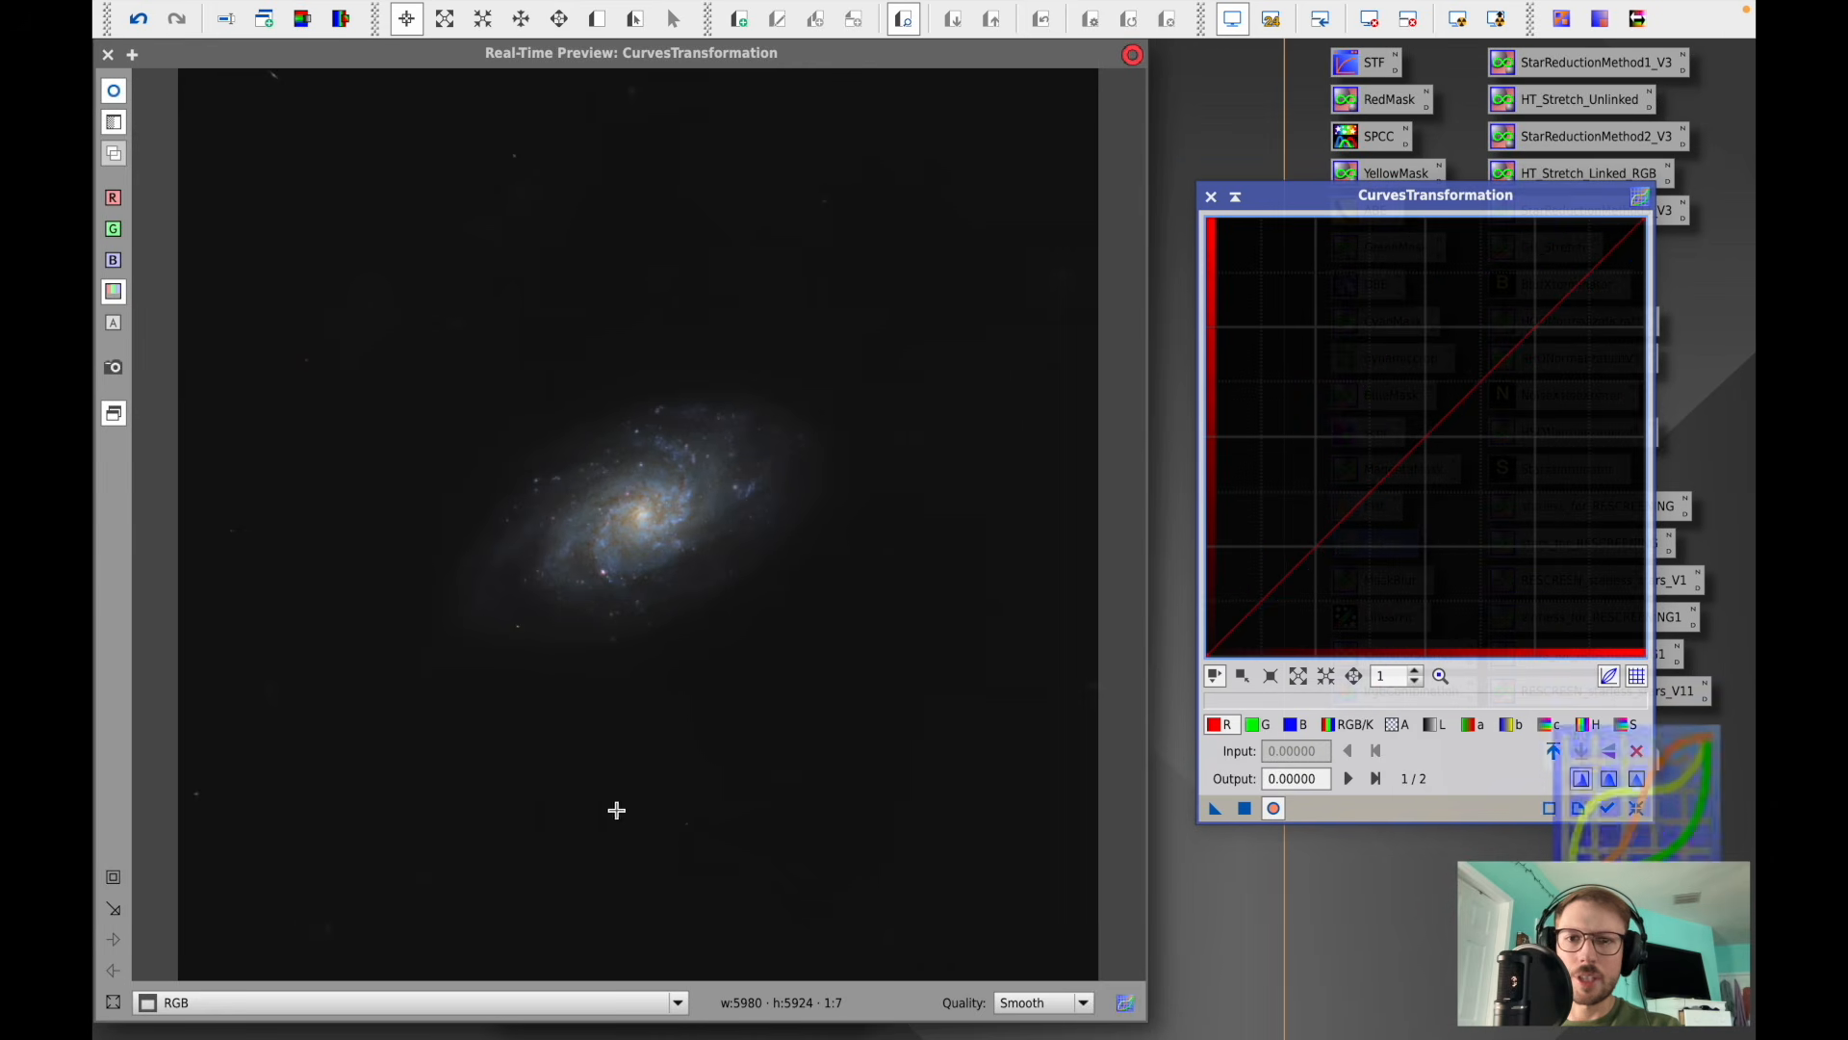
left_click(114, 877)
left_click_drag(364, 741, 893, 333)
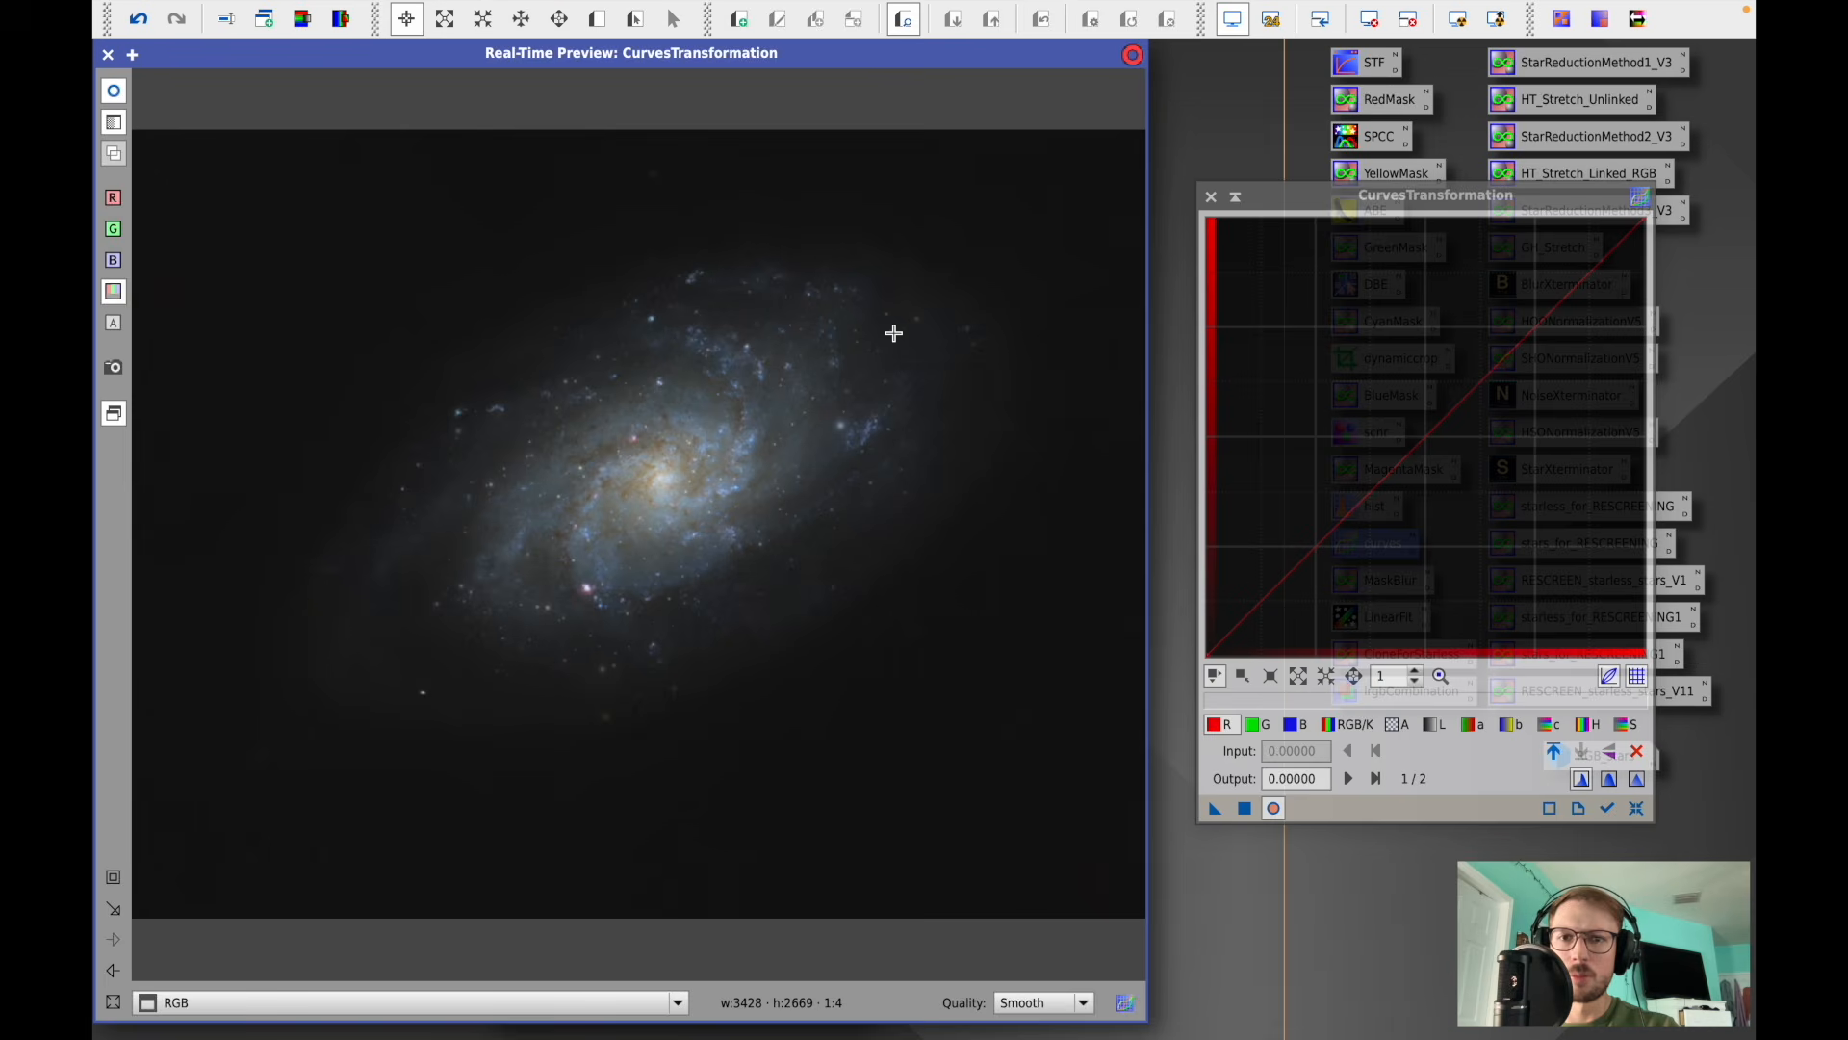
left_click(1548, 724)
mouse_move(1414, 443)
left_mouse_down()
mouse_move(1415, 405)
mouse_move(1458, 477)
mouse_move(1420, 332)
mouse_move(1393, 369)
mouse_move(1420, 423)
left_mouse_up()
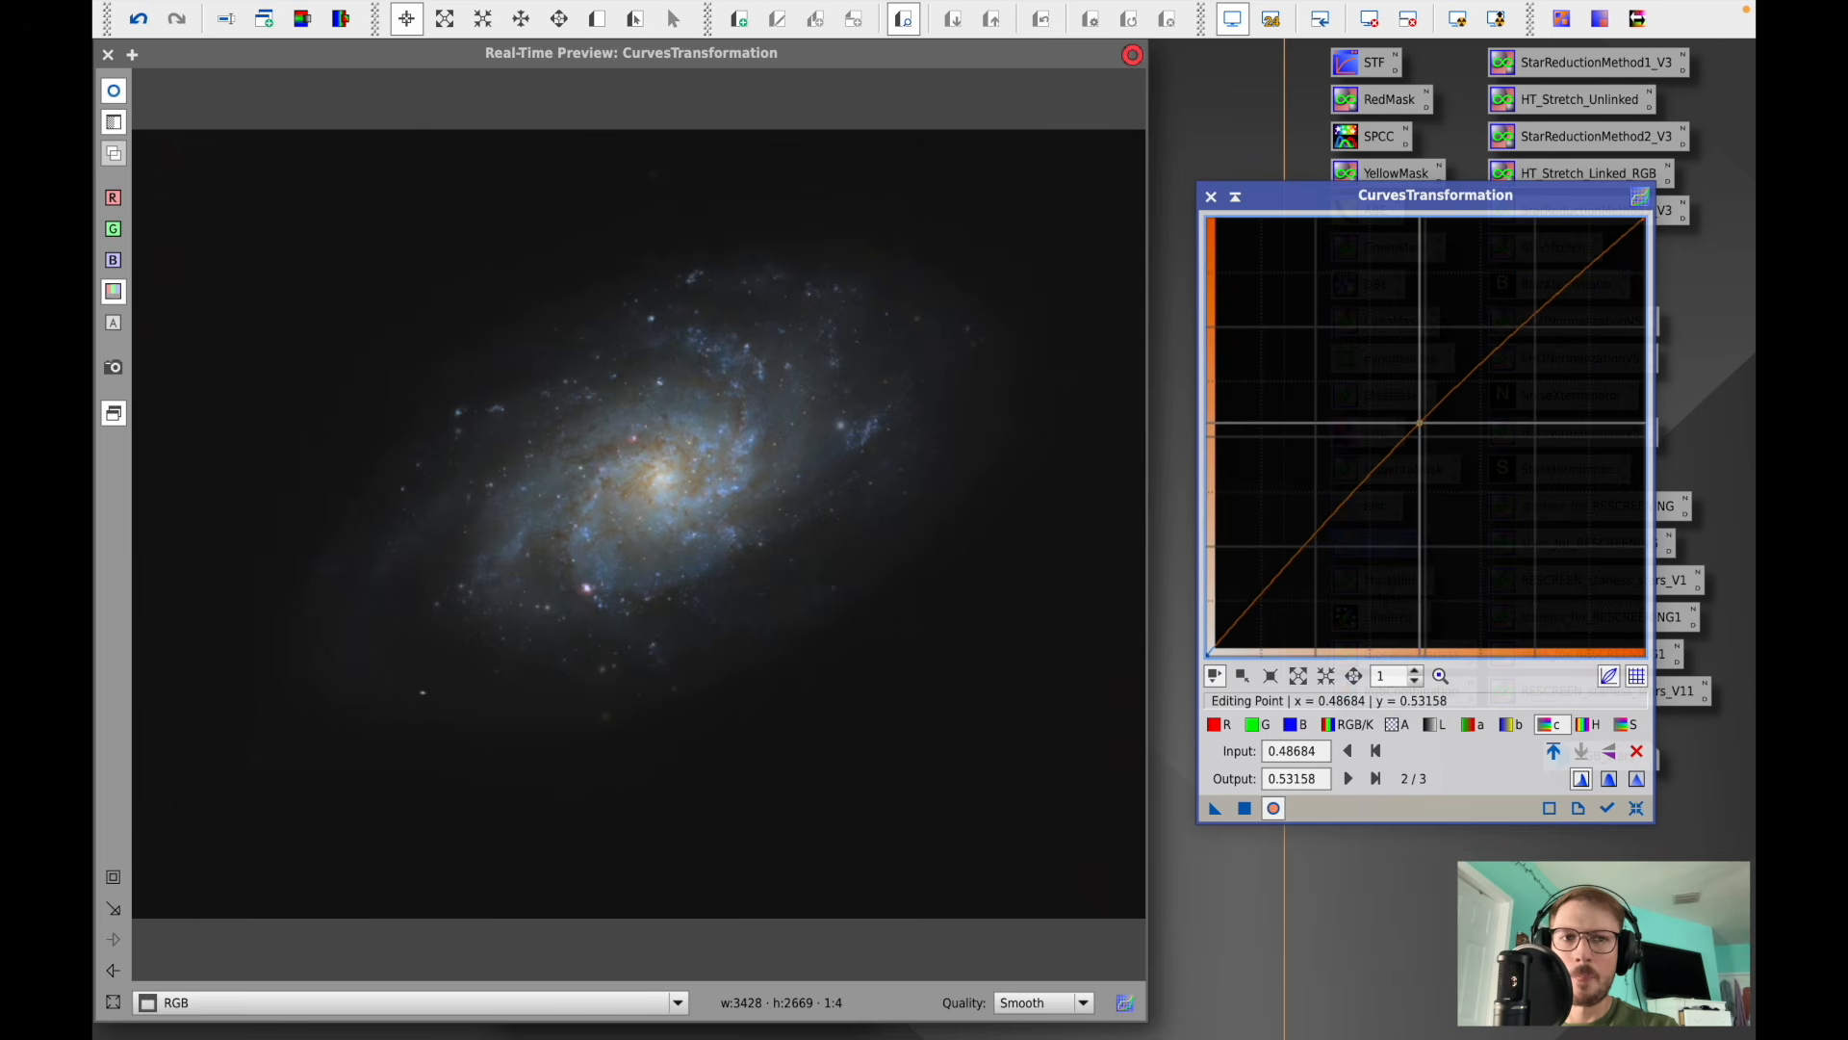
- Set the saturation curve point to input 0.50263, output 0.63684 and the green point to 0.52105, 0.50526
left_click(1625, 723)
left_click_drag(1409, 454, 1427, 376)
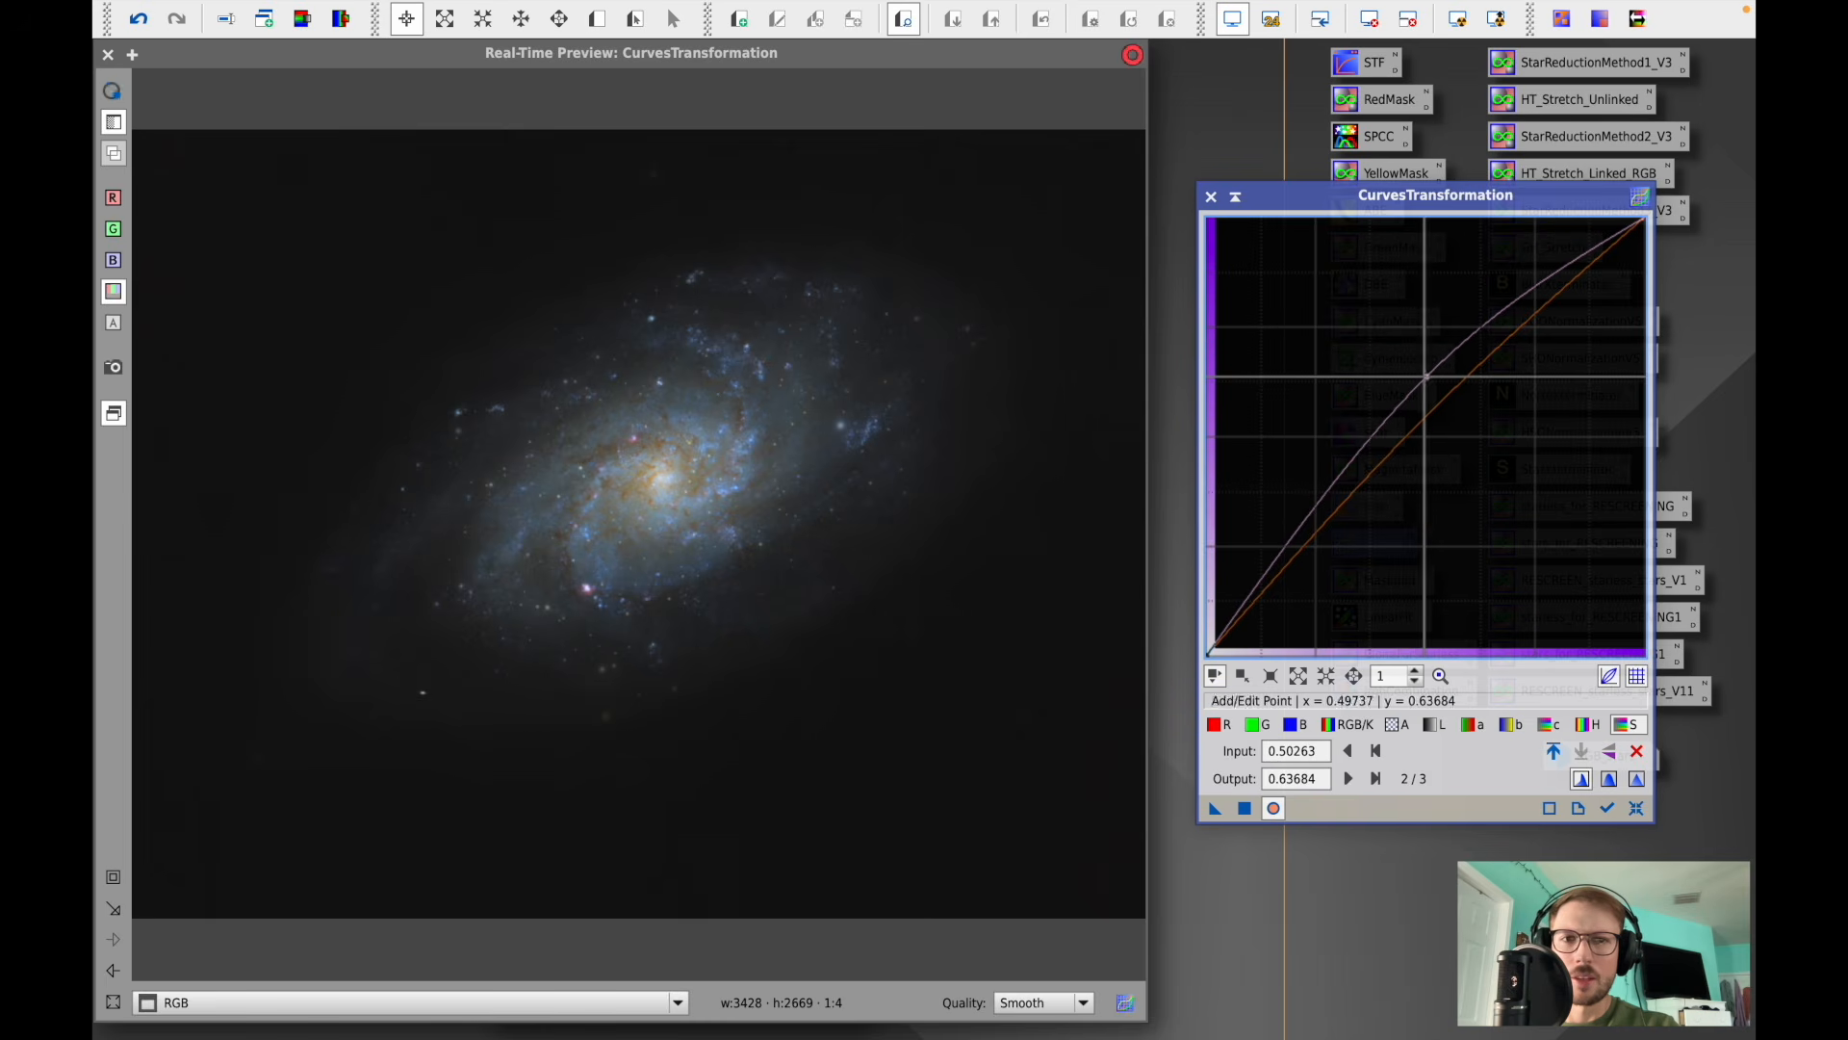
left_click(1251, 729)
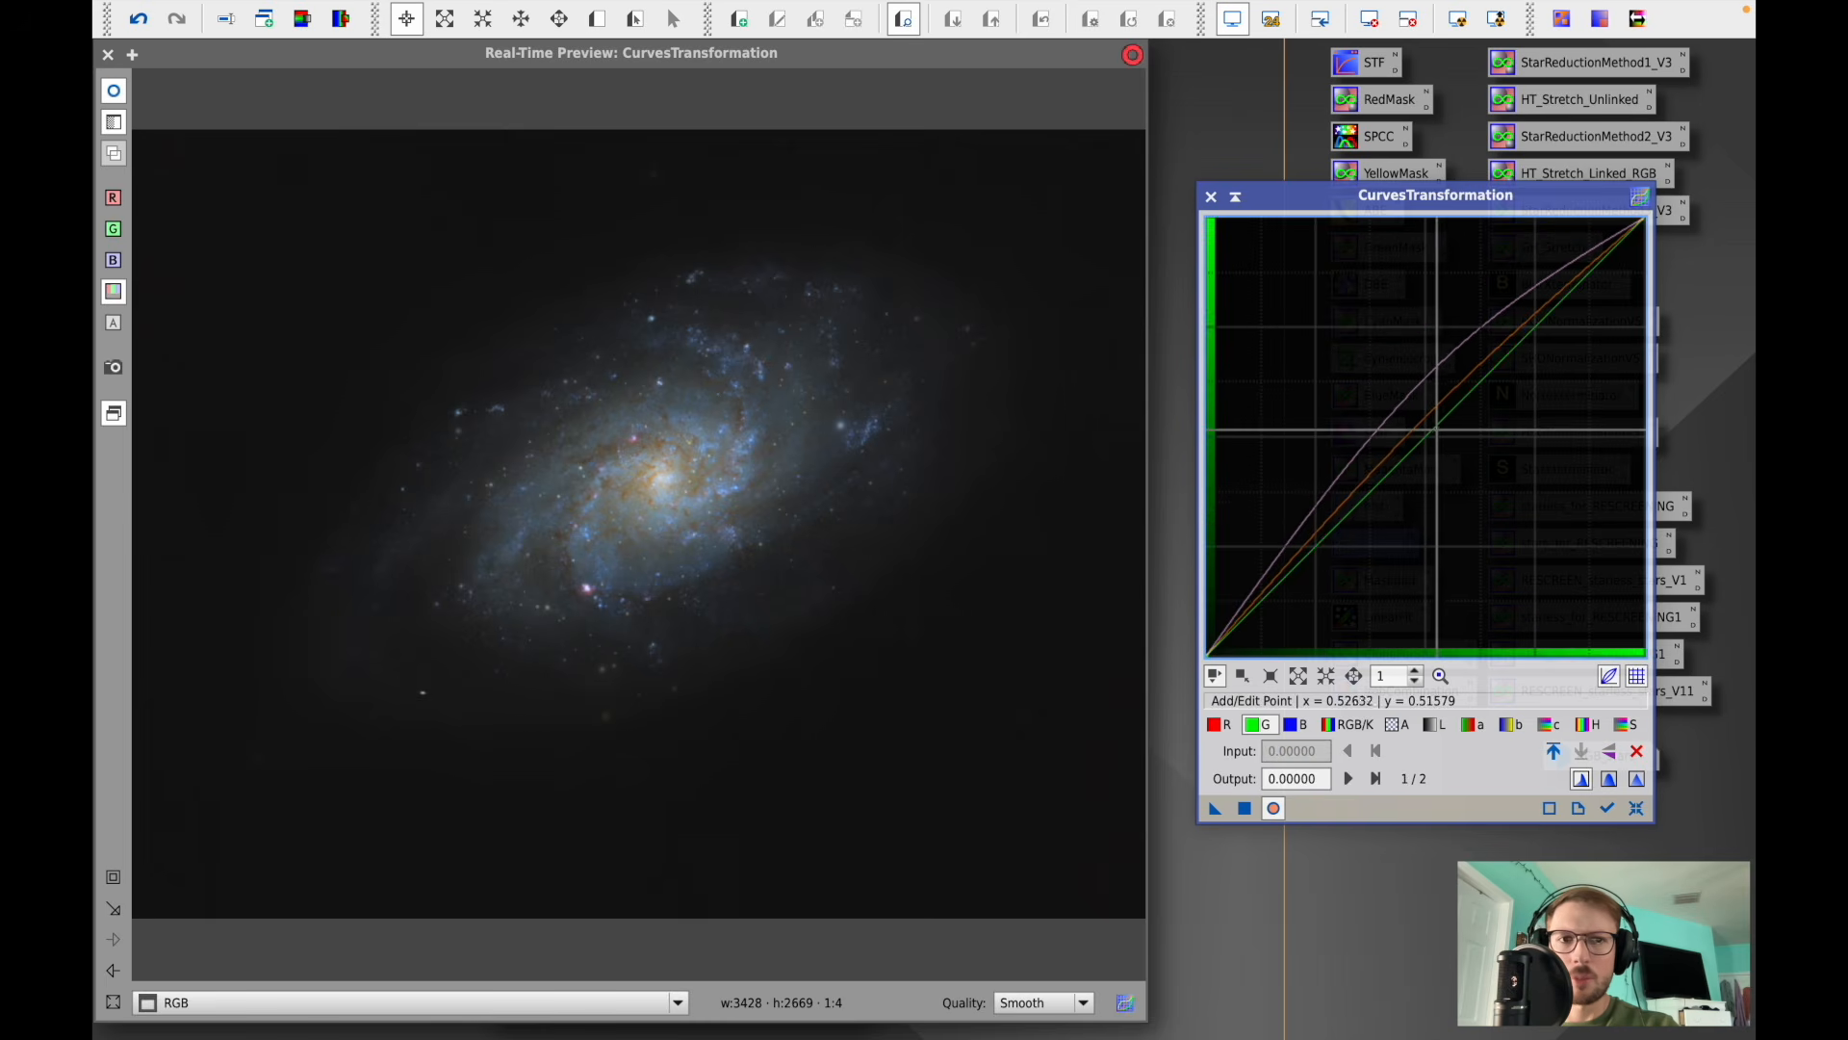
left_click(1435, 435)
left_click_drag(1435, 435, 1434, 434)
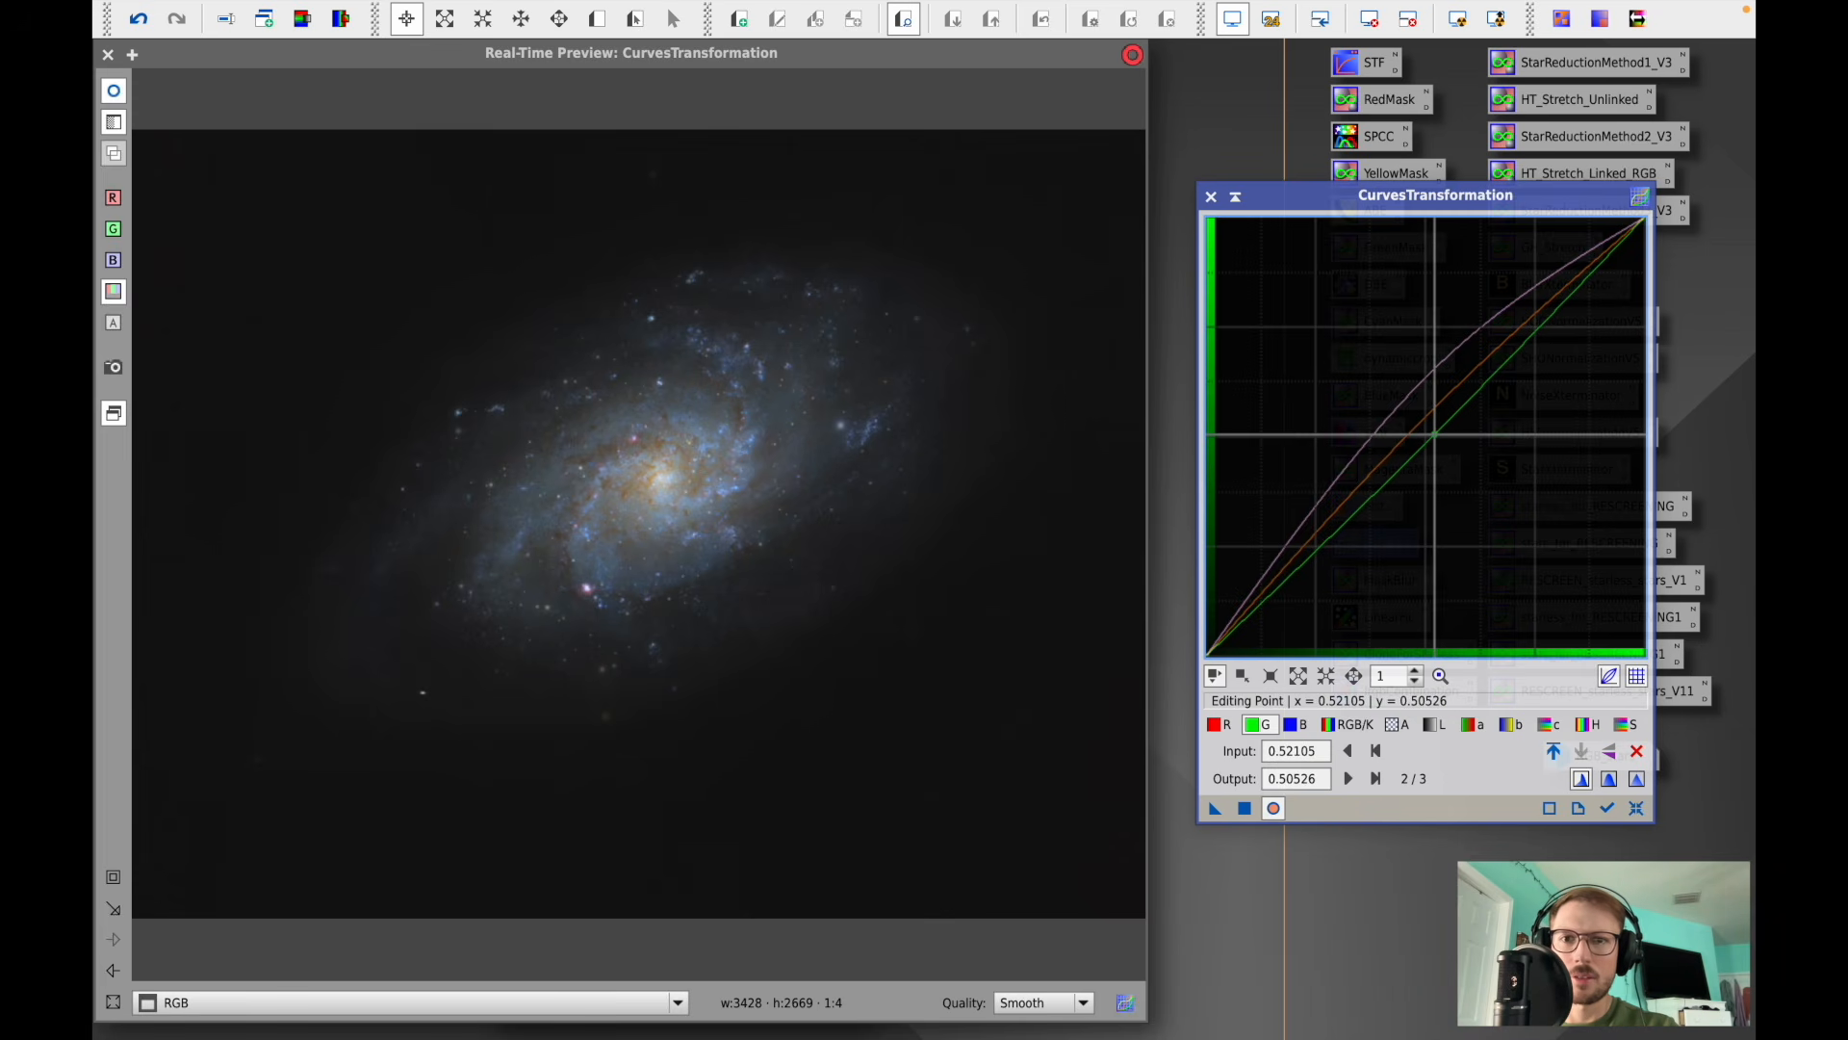
- Set a red curve point at input 0.50789, output 0.51842 and apply the curves to the RGB image
left_click(1216, 725)
left_click_drag(1432, 436, 1431, 430)
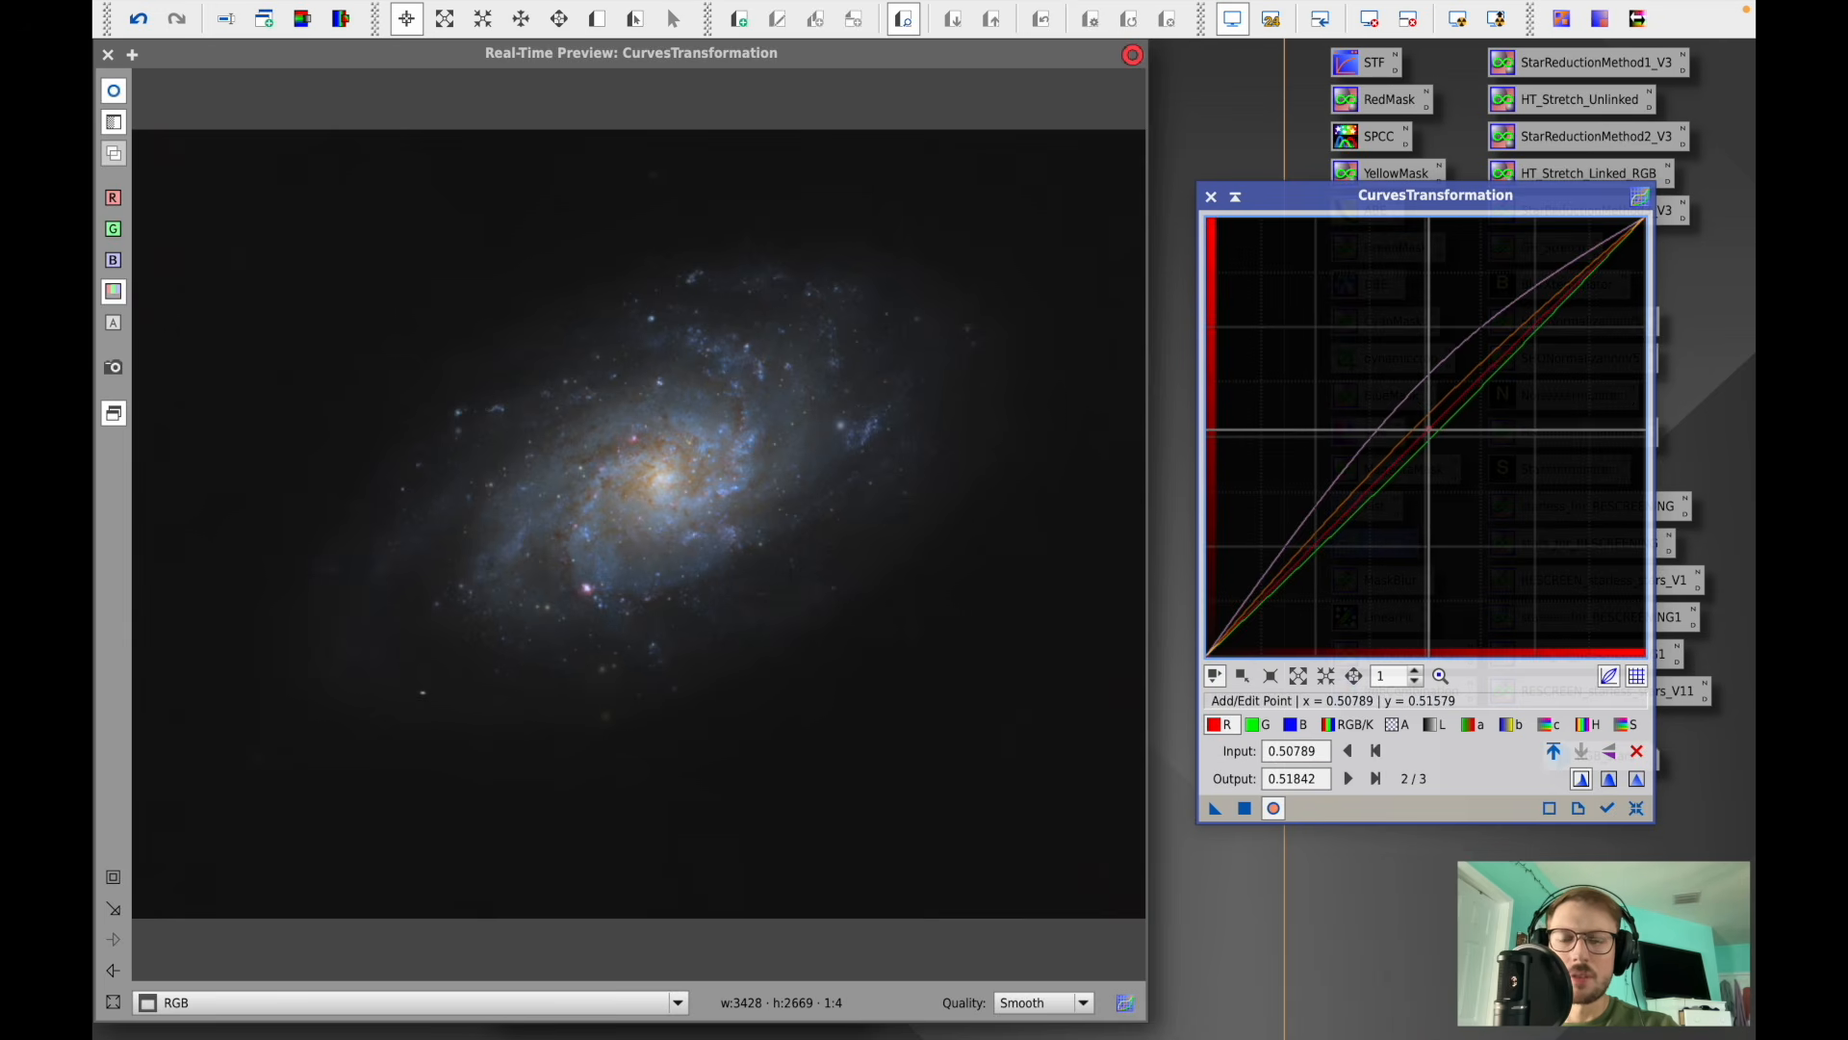
left_click(1244, 808)
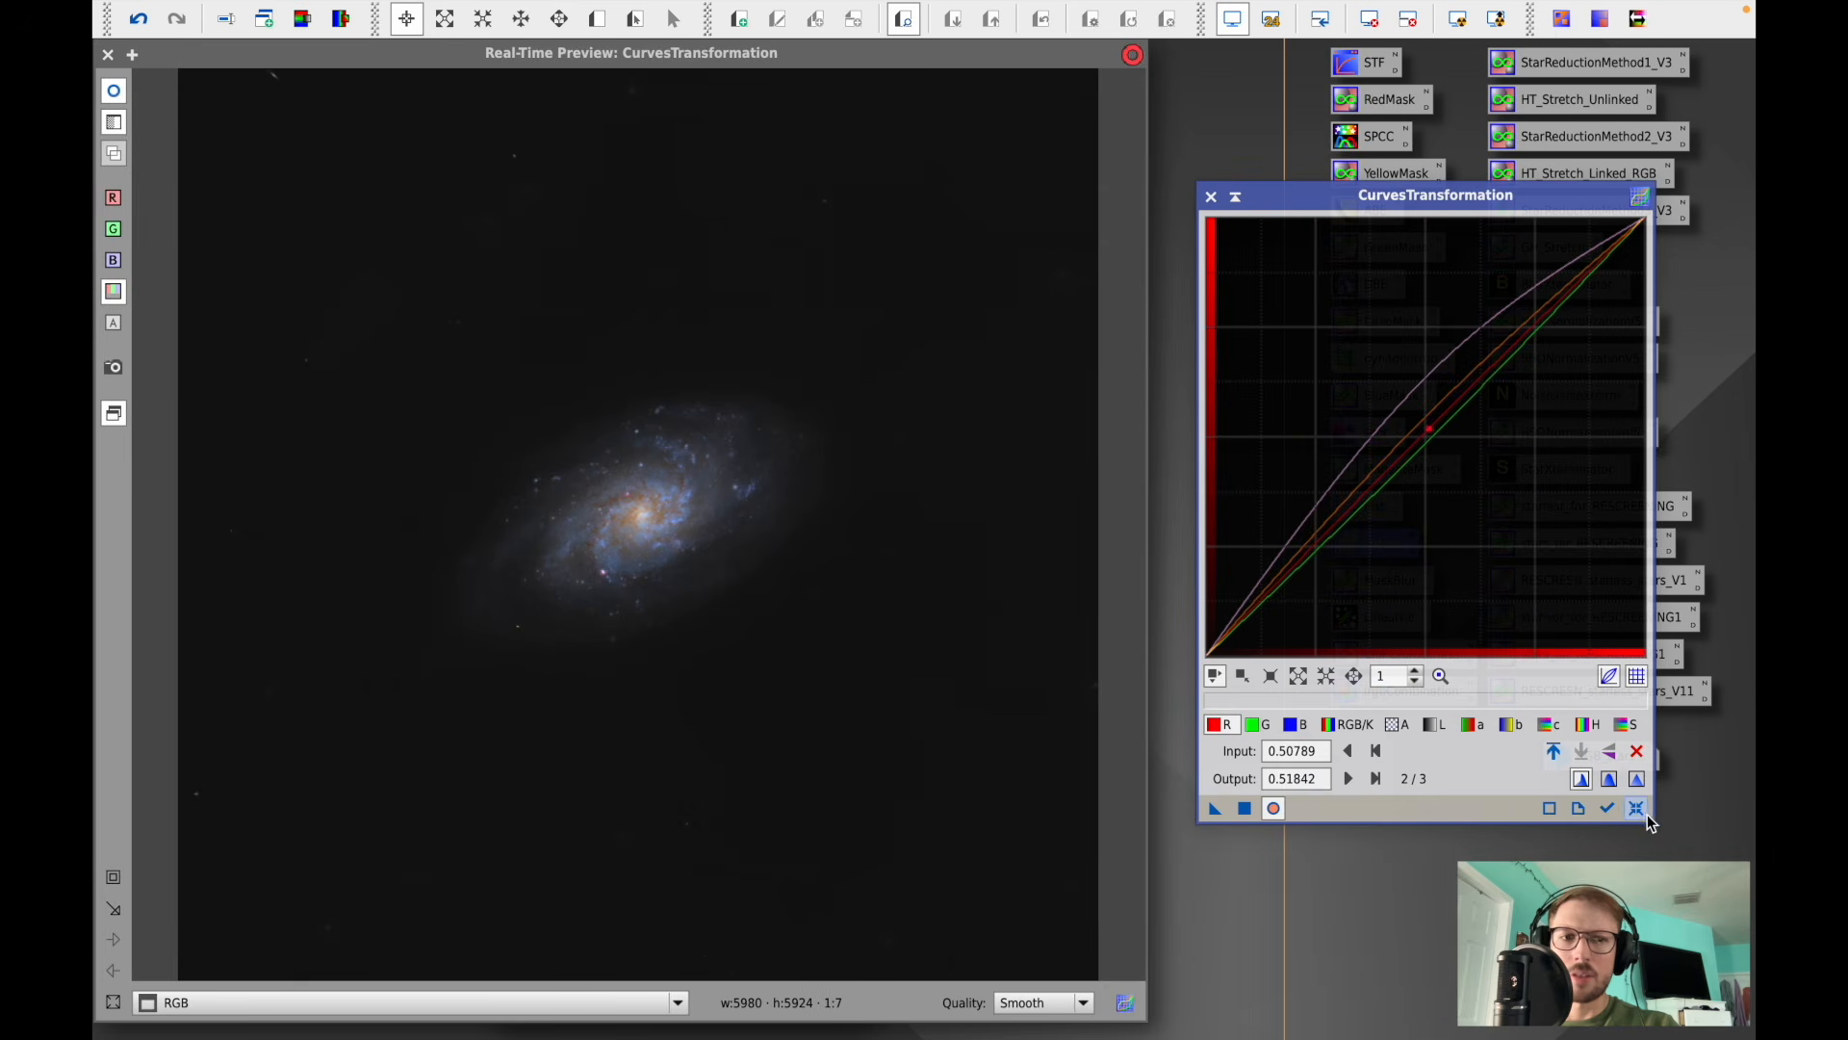
- Reset and close CurvesTransformation along with its real-time preview
left_click(1637, 809)
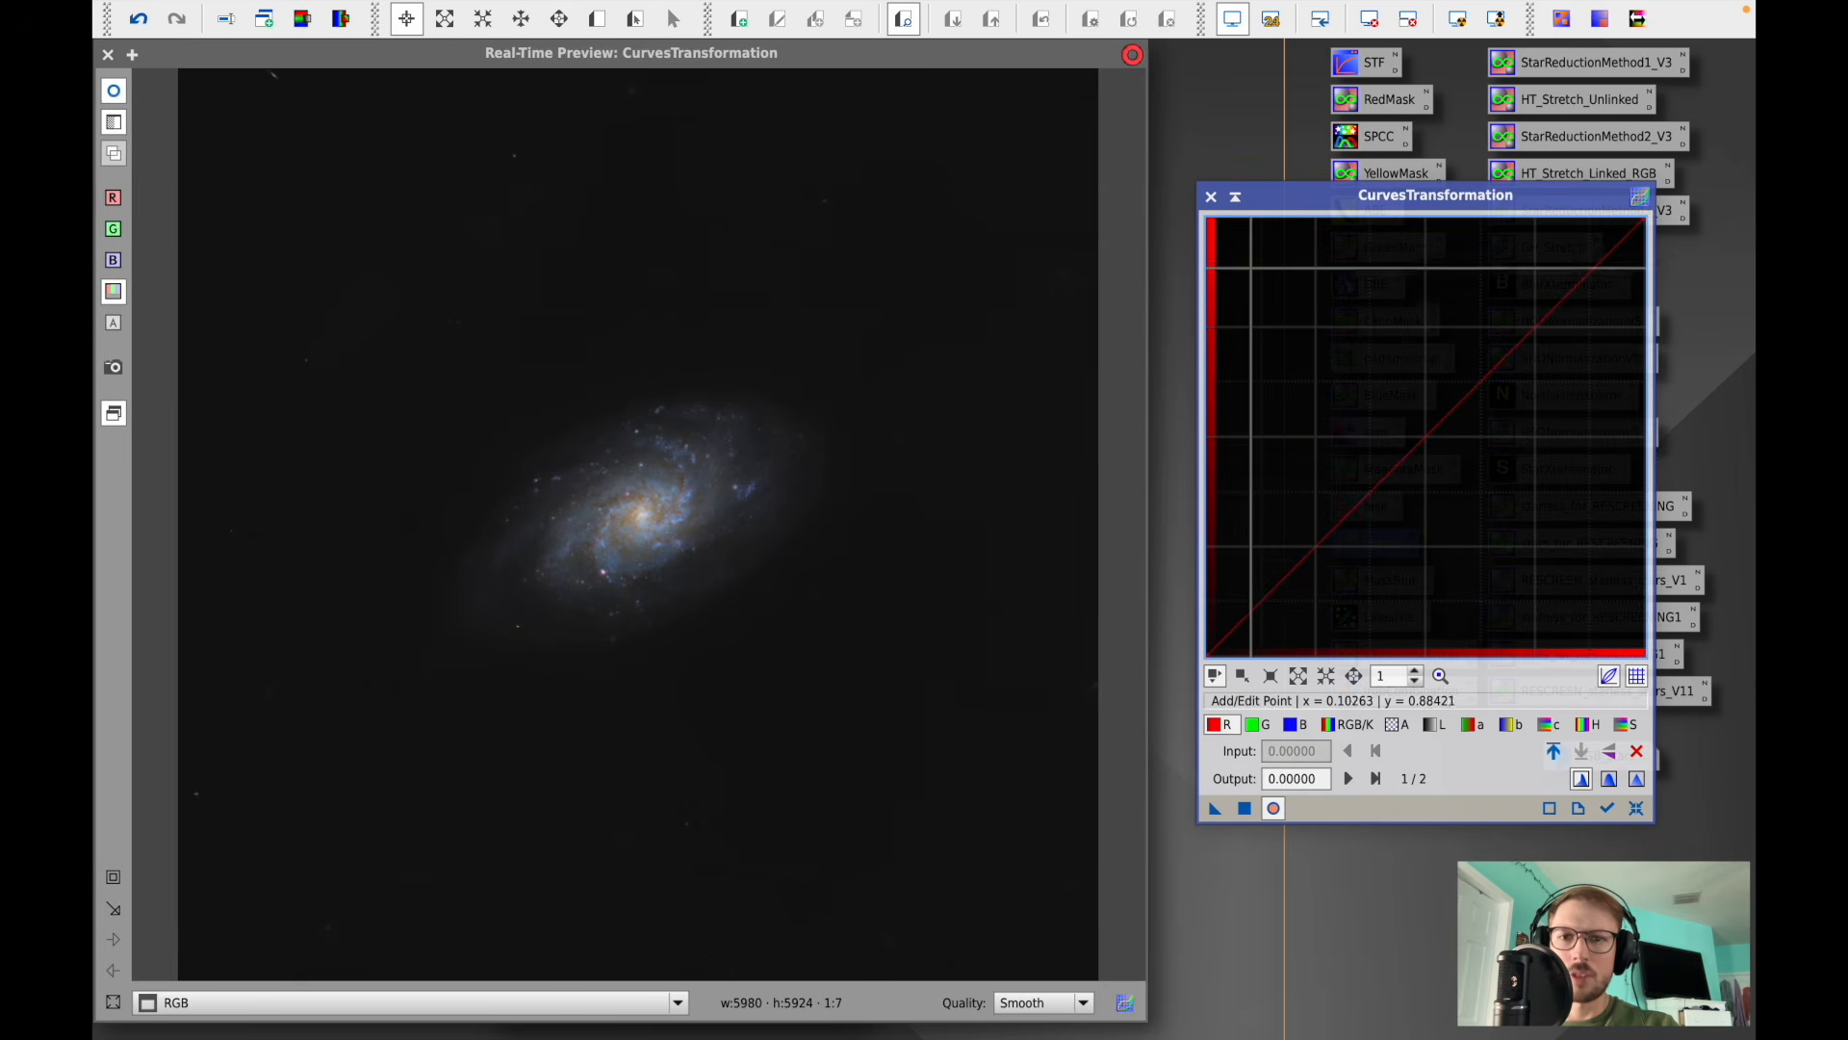
left_click(1211, 197)
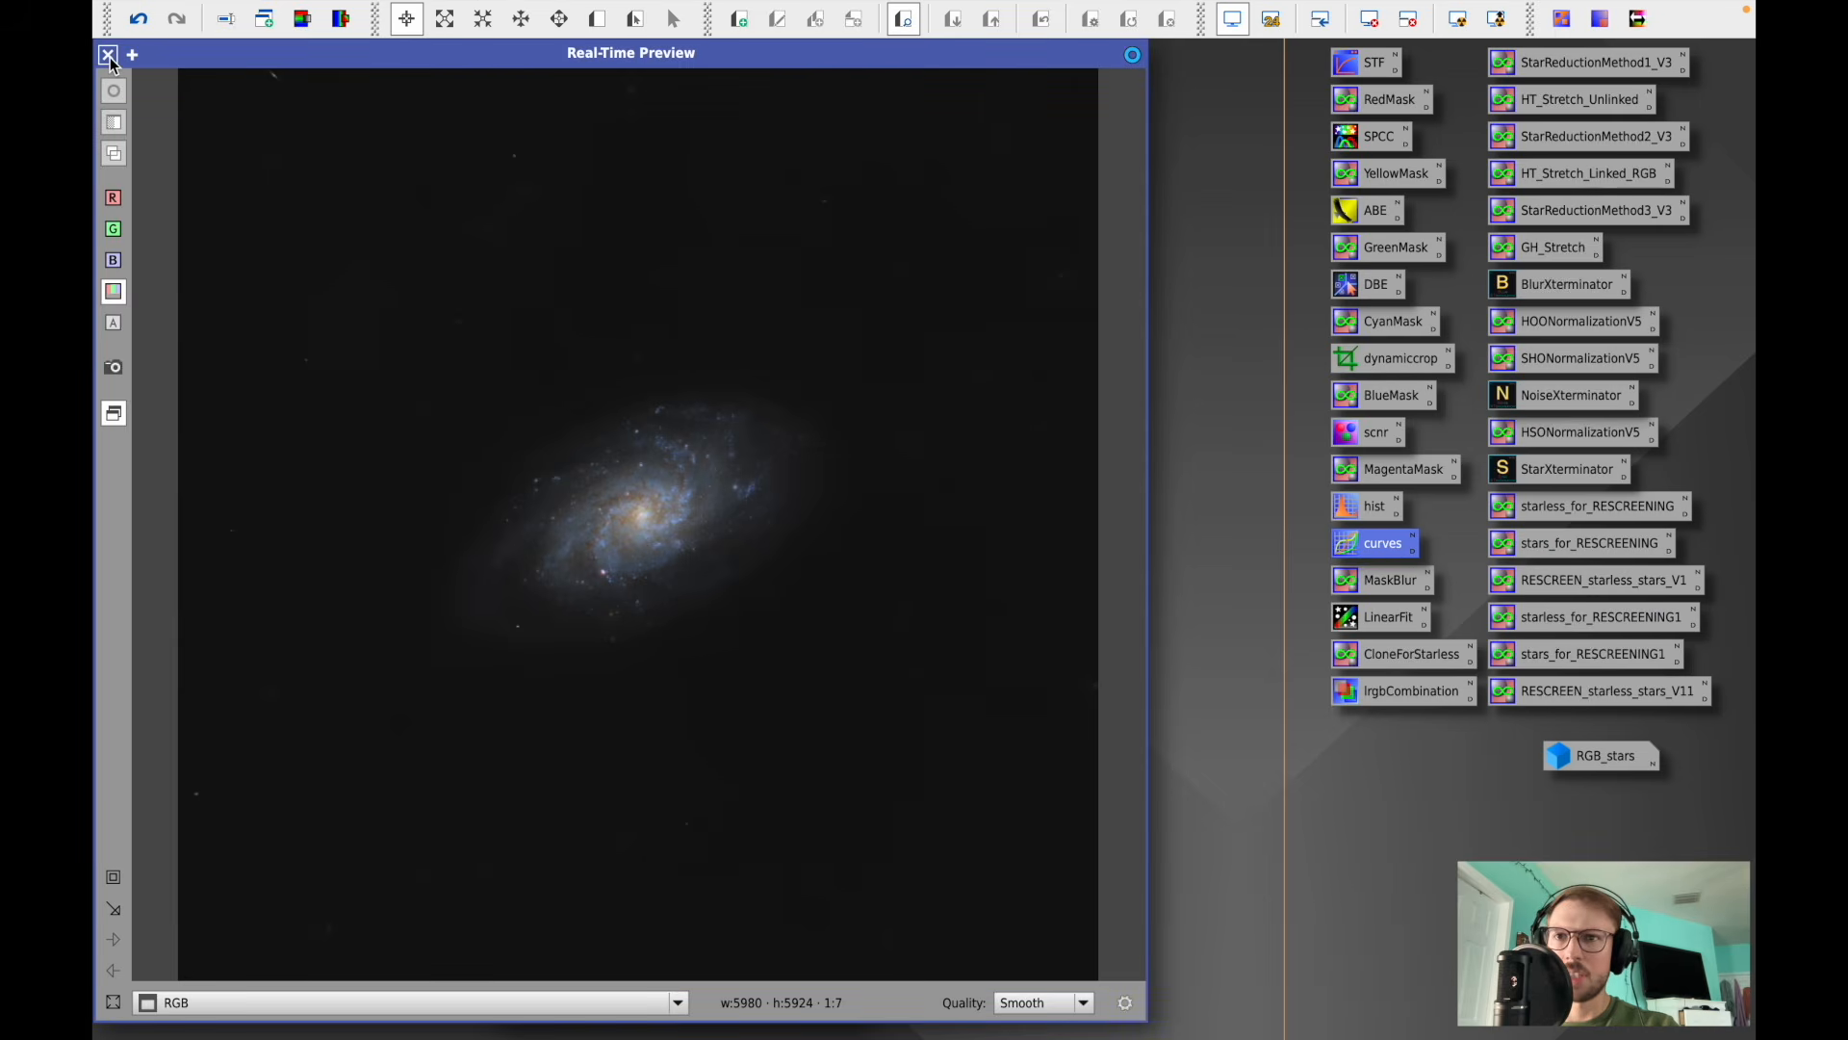
left_click(108, 54)
- Remove the range mask from the RGB image
left_click(582, 13)
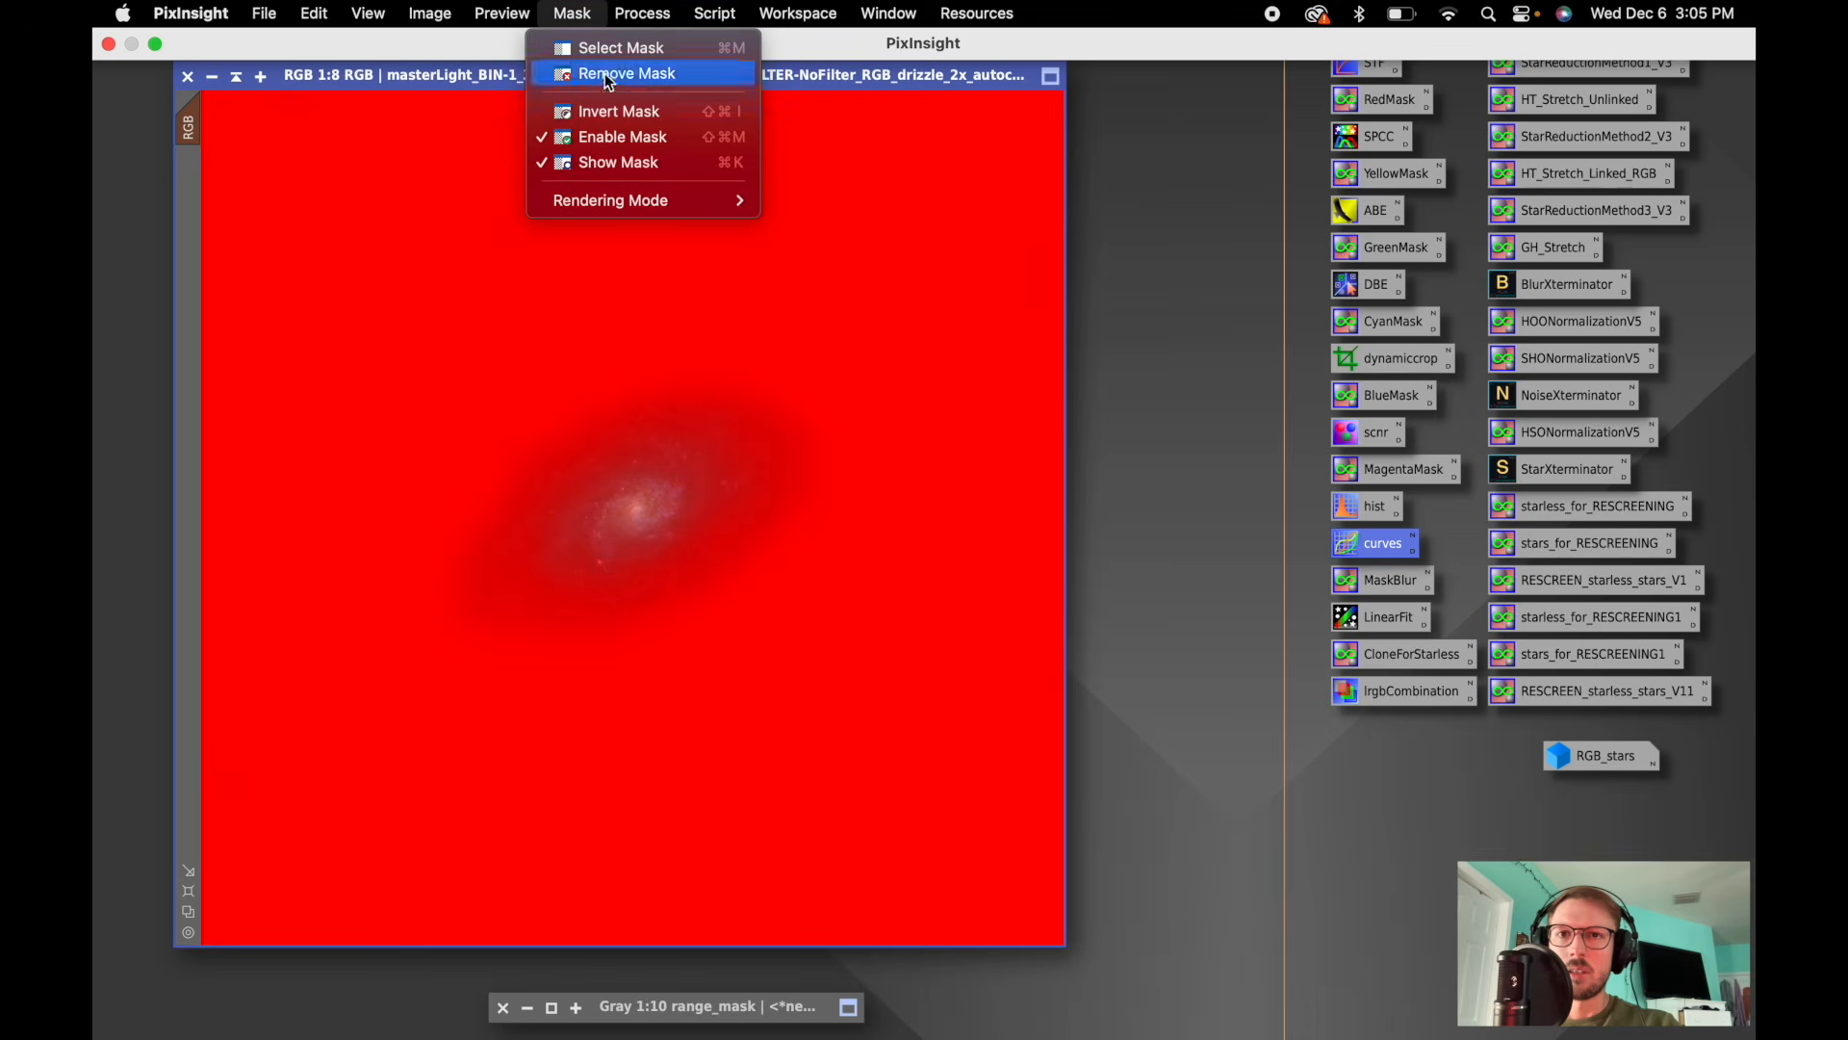
left_click(610, 74)
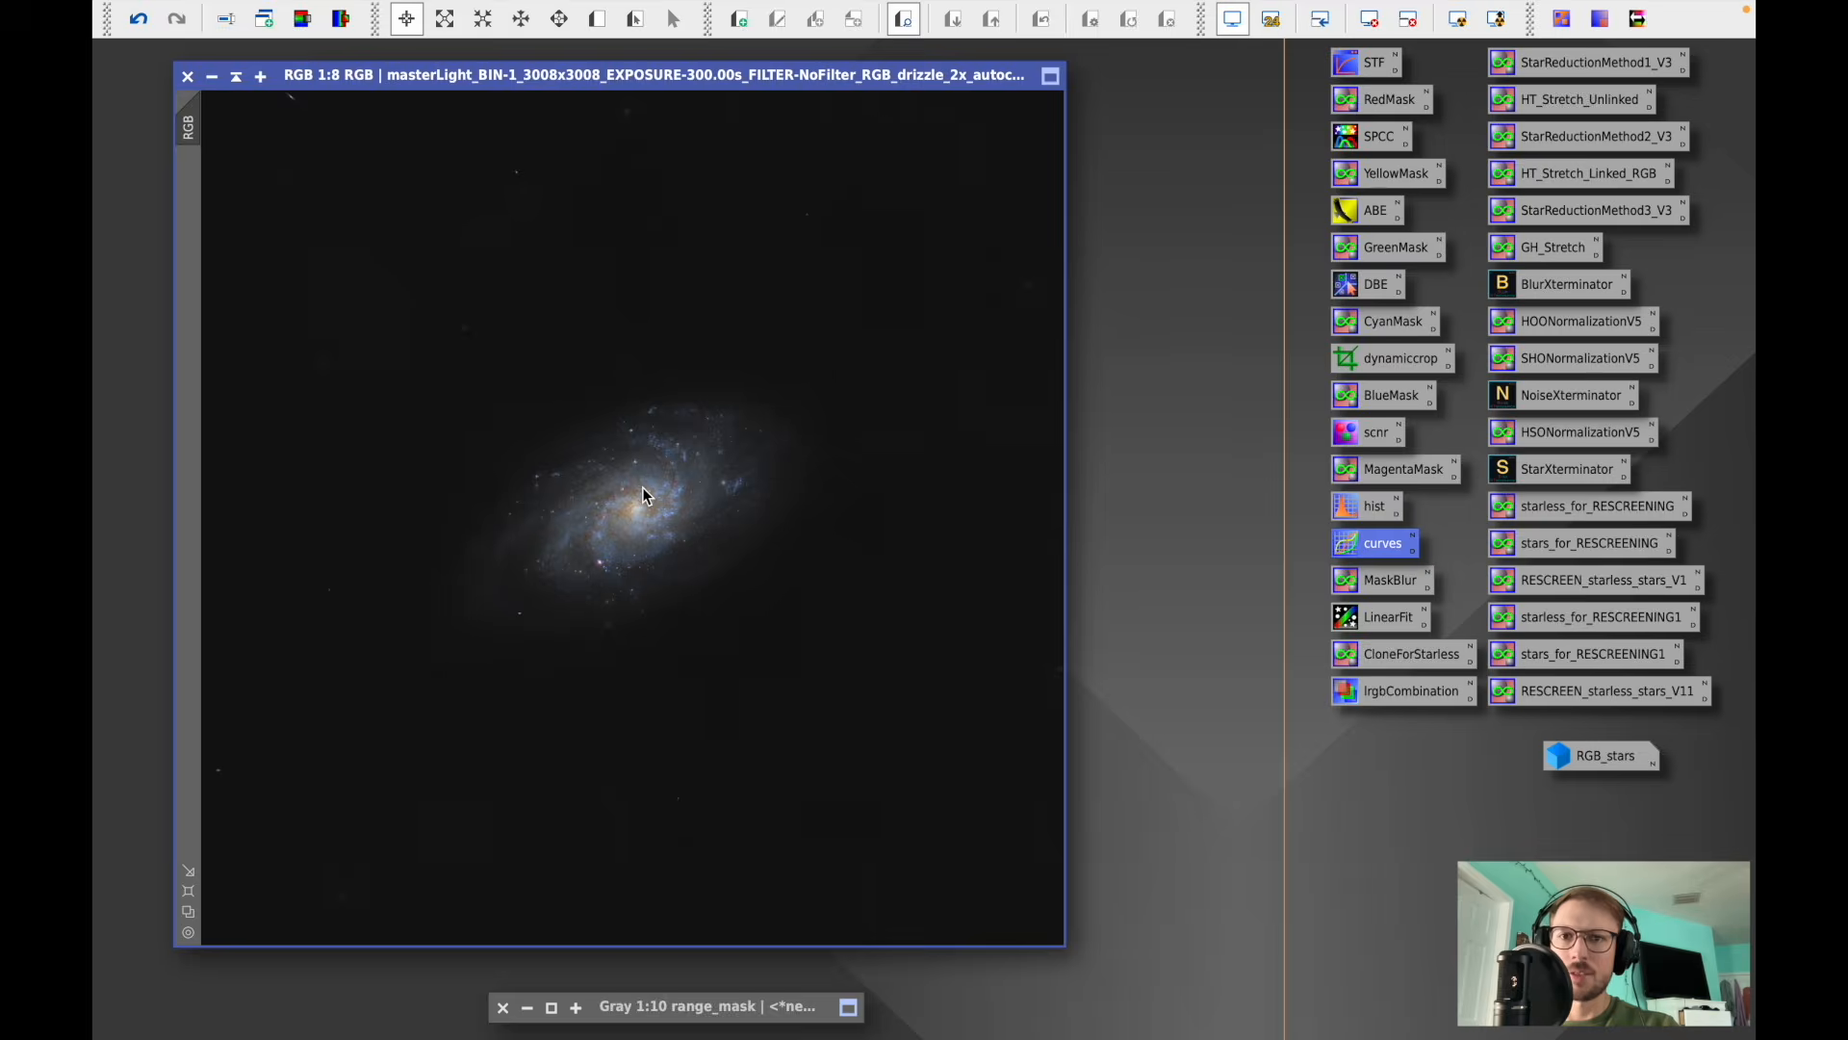
scroll(643, 487, "up", 6)
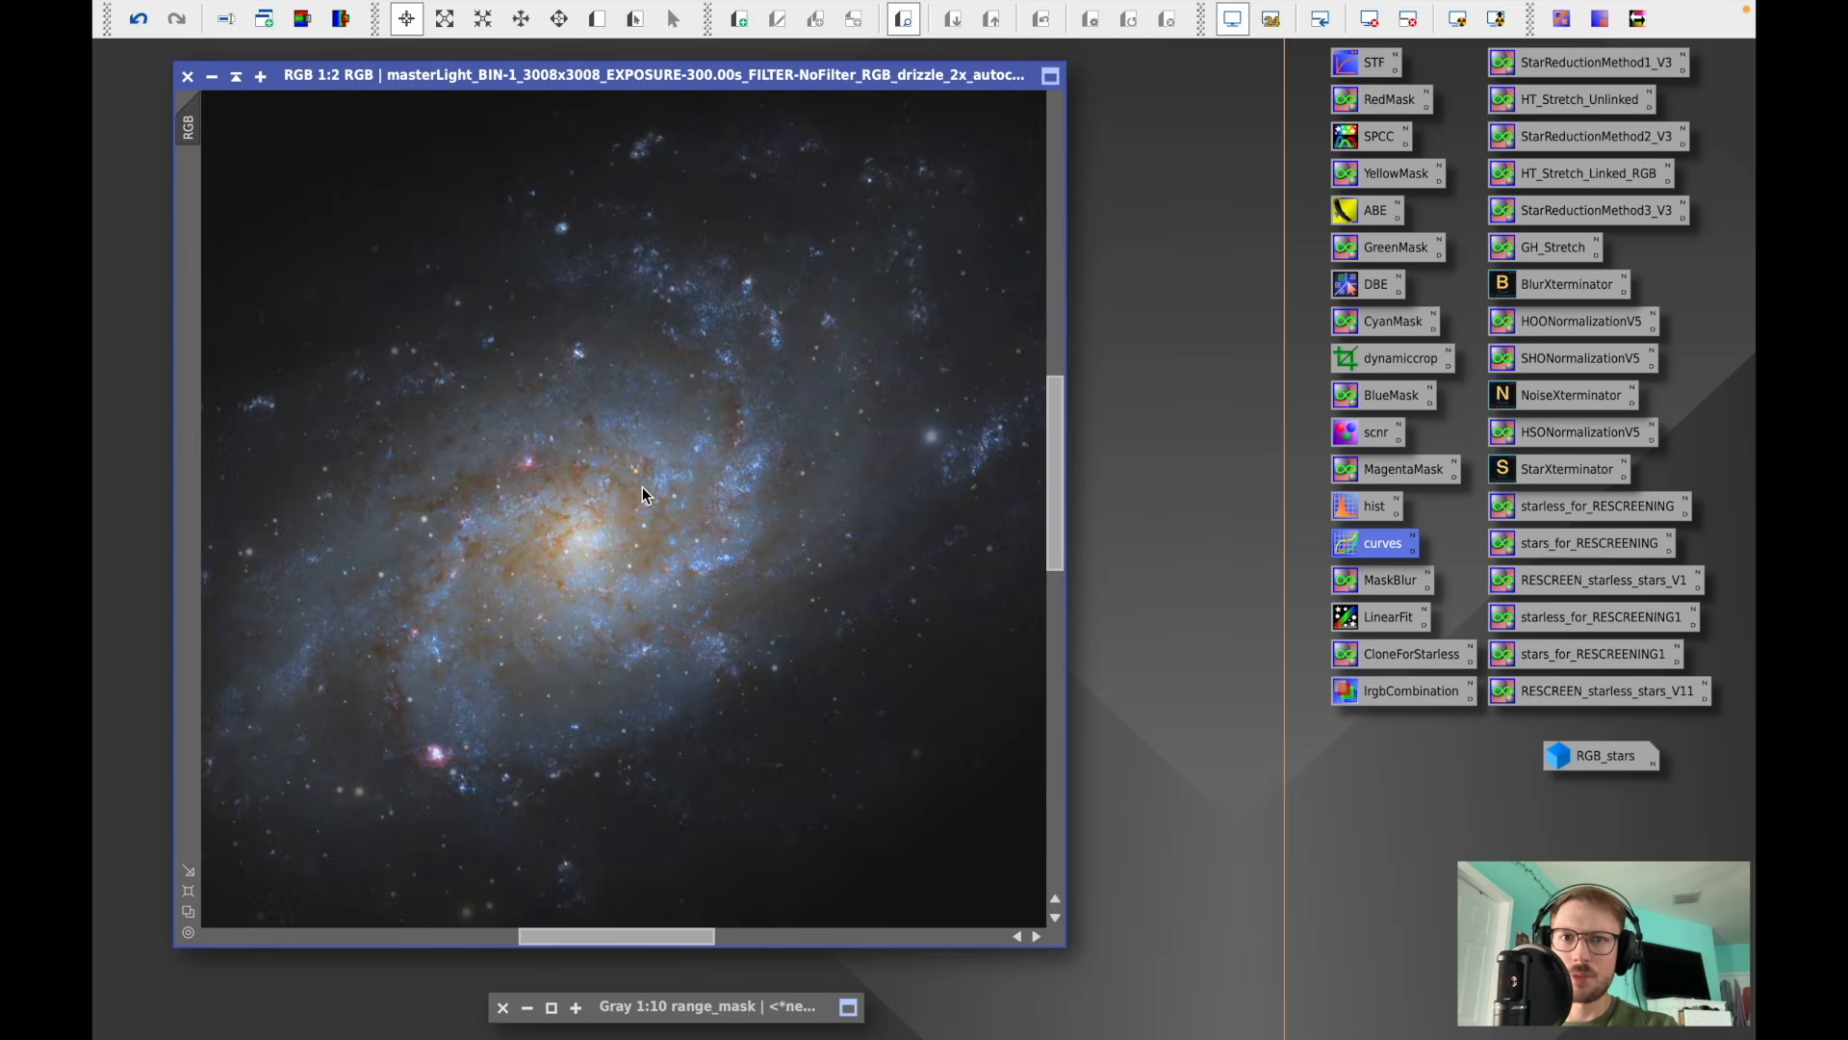
scroll(643, 487, "down", 1)
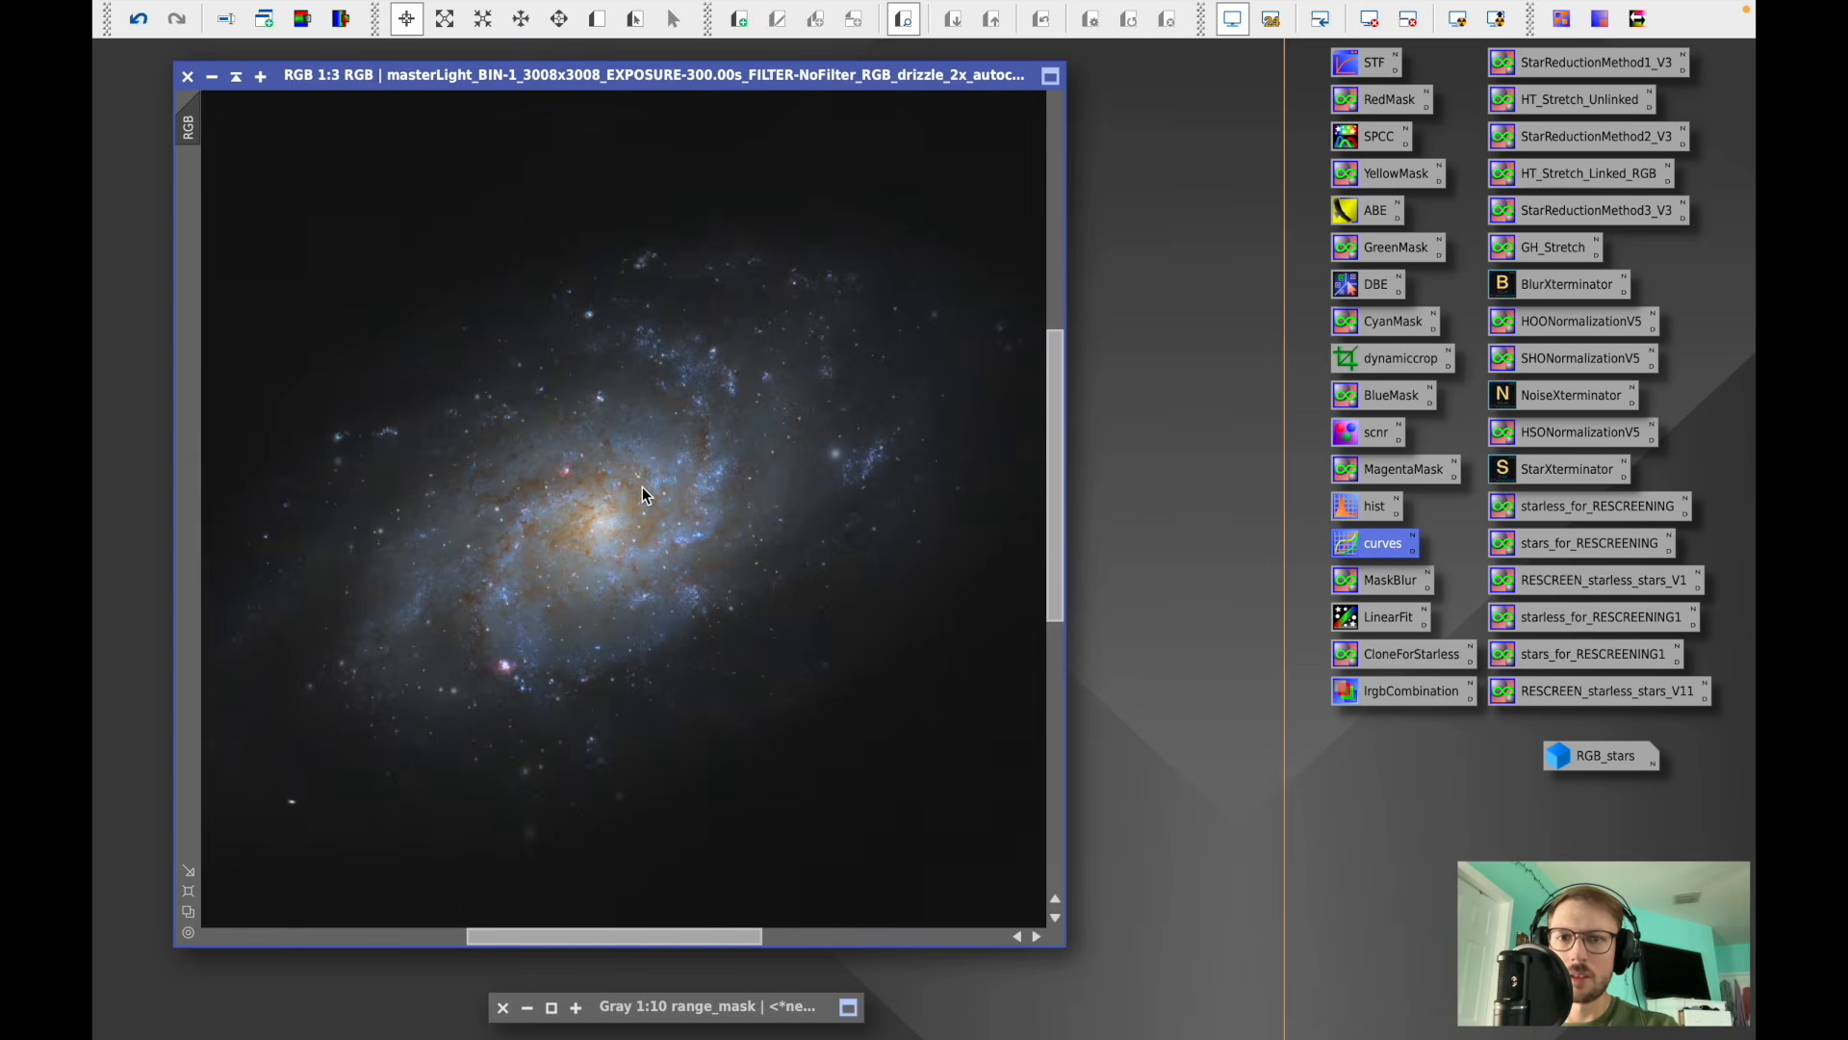
scroll(643, 487, "down", 4)
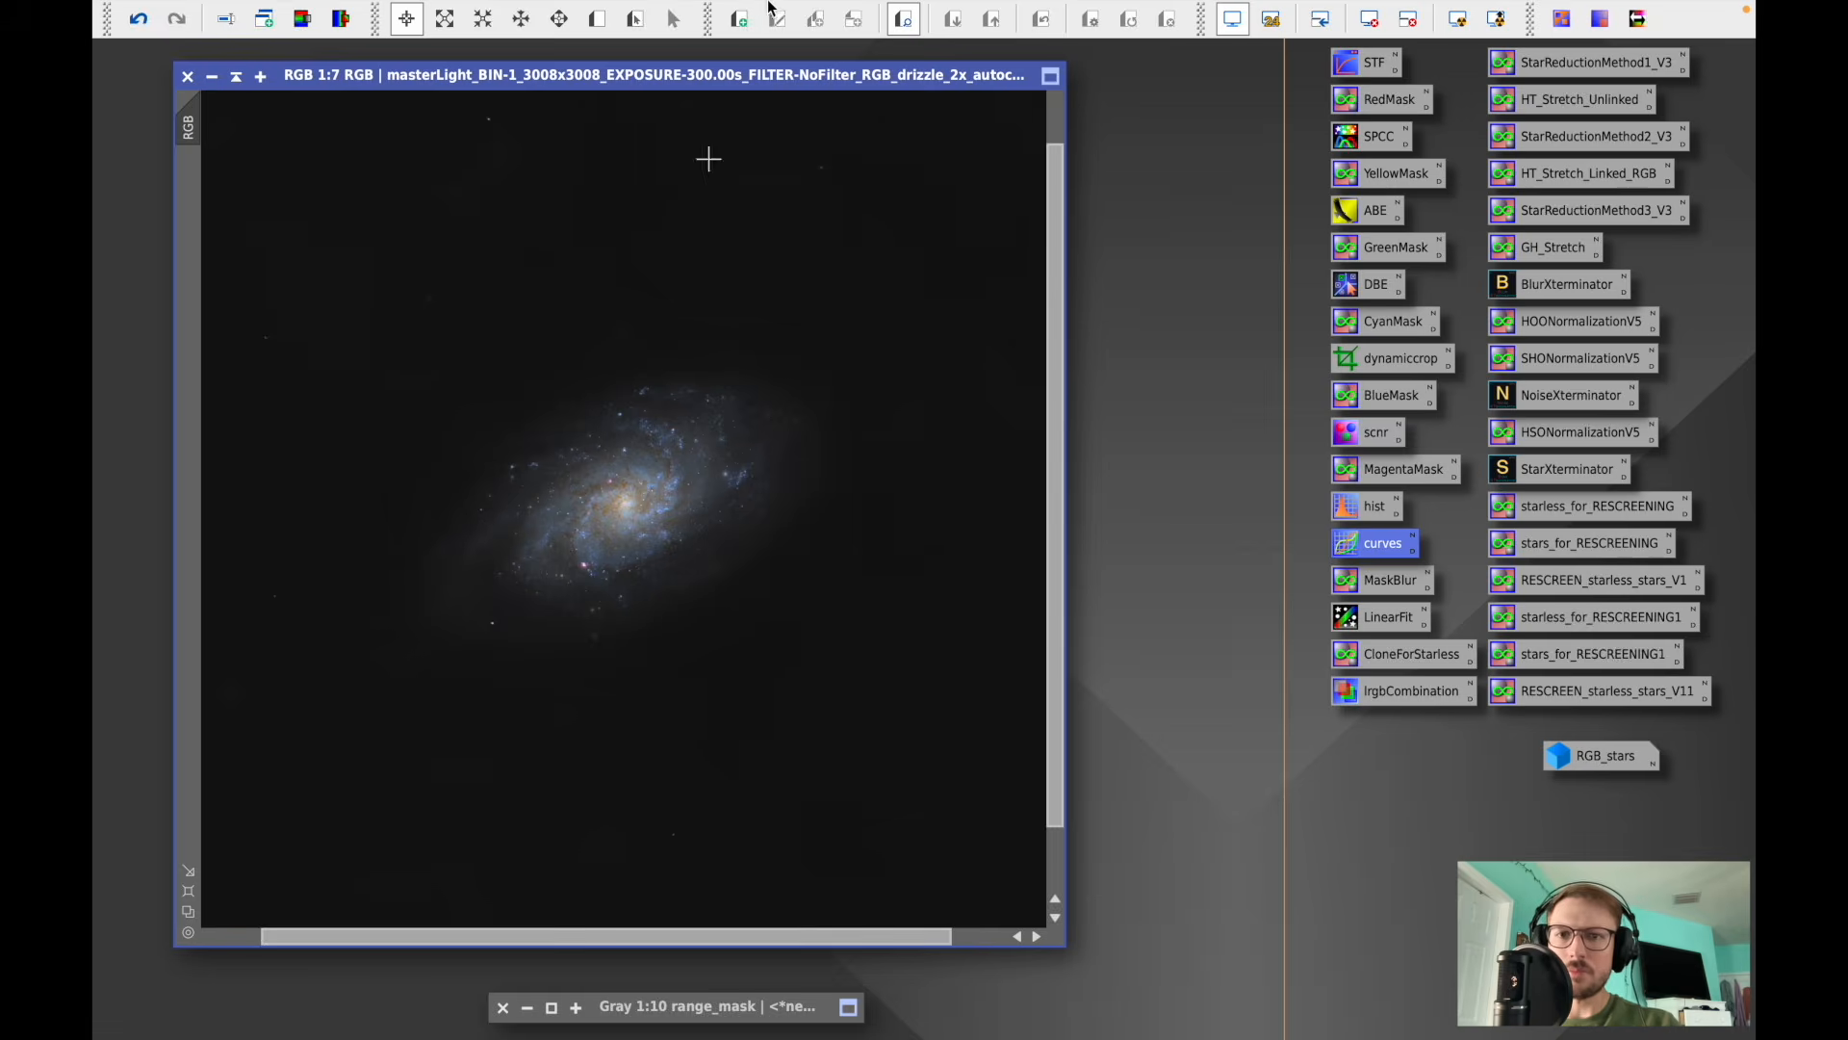
- Open GeneralizedHyperbolicStretch and apply a Linear stretch with blackpoint 0.019190 to the RGB image
left_click(654, 14)
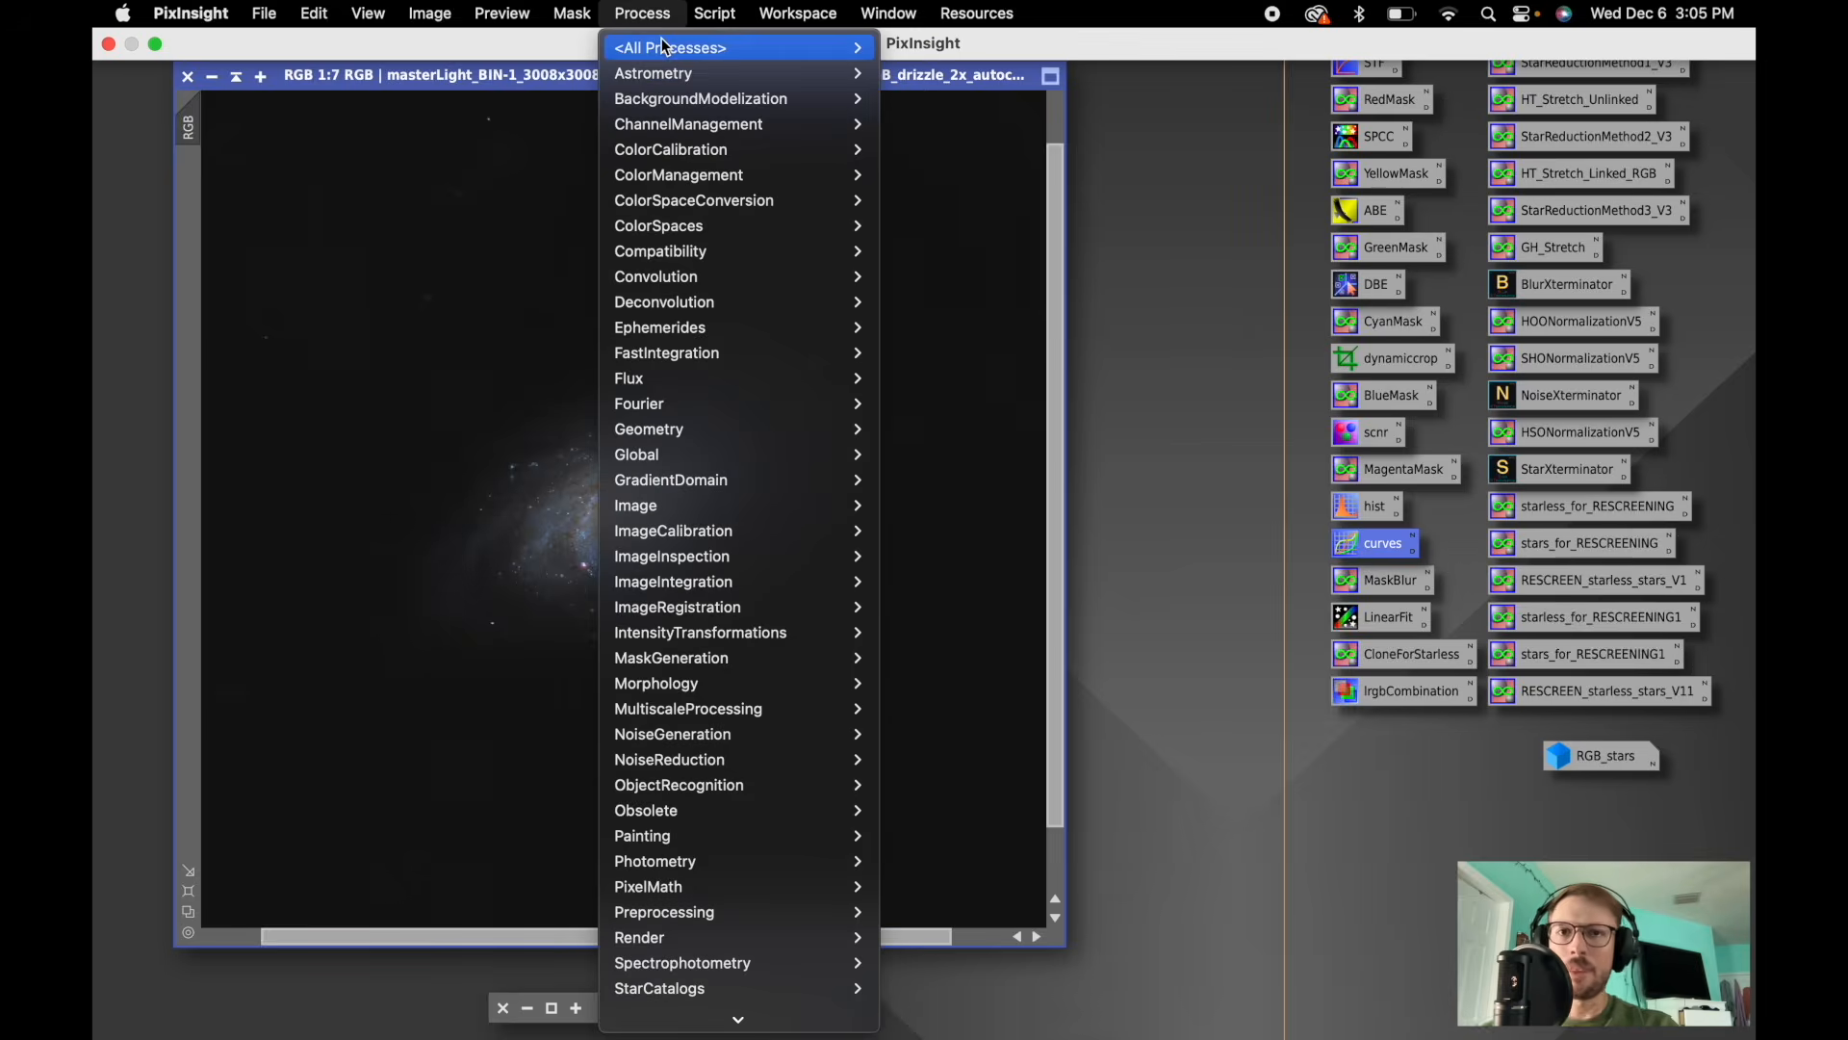
mouse_move(674, 47)
scroll(1047, 334, "down", 10)
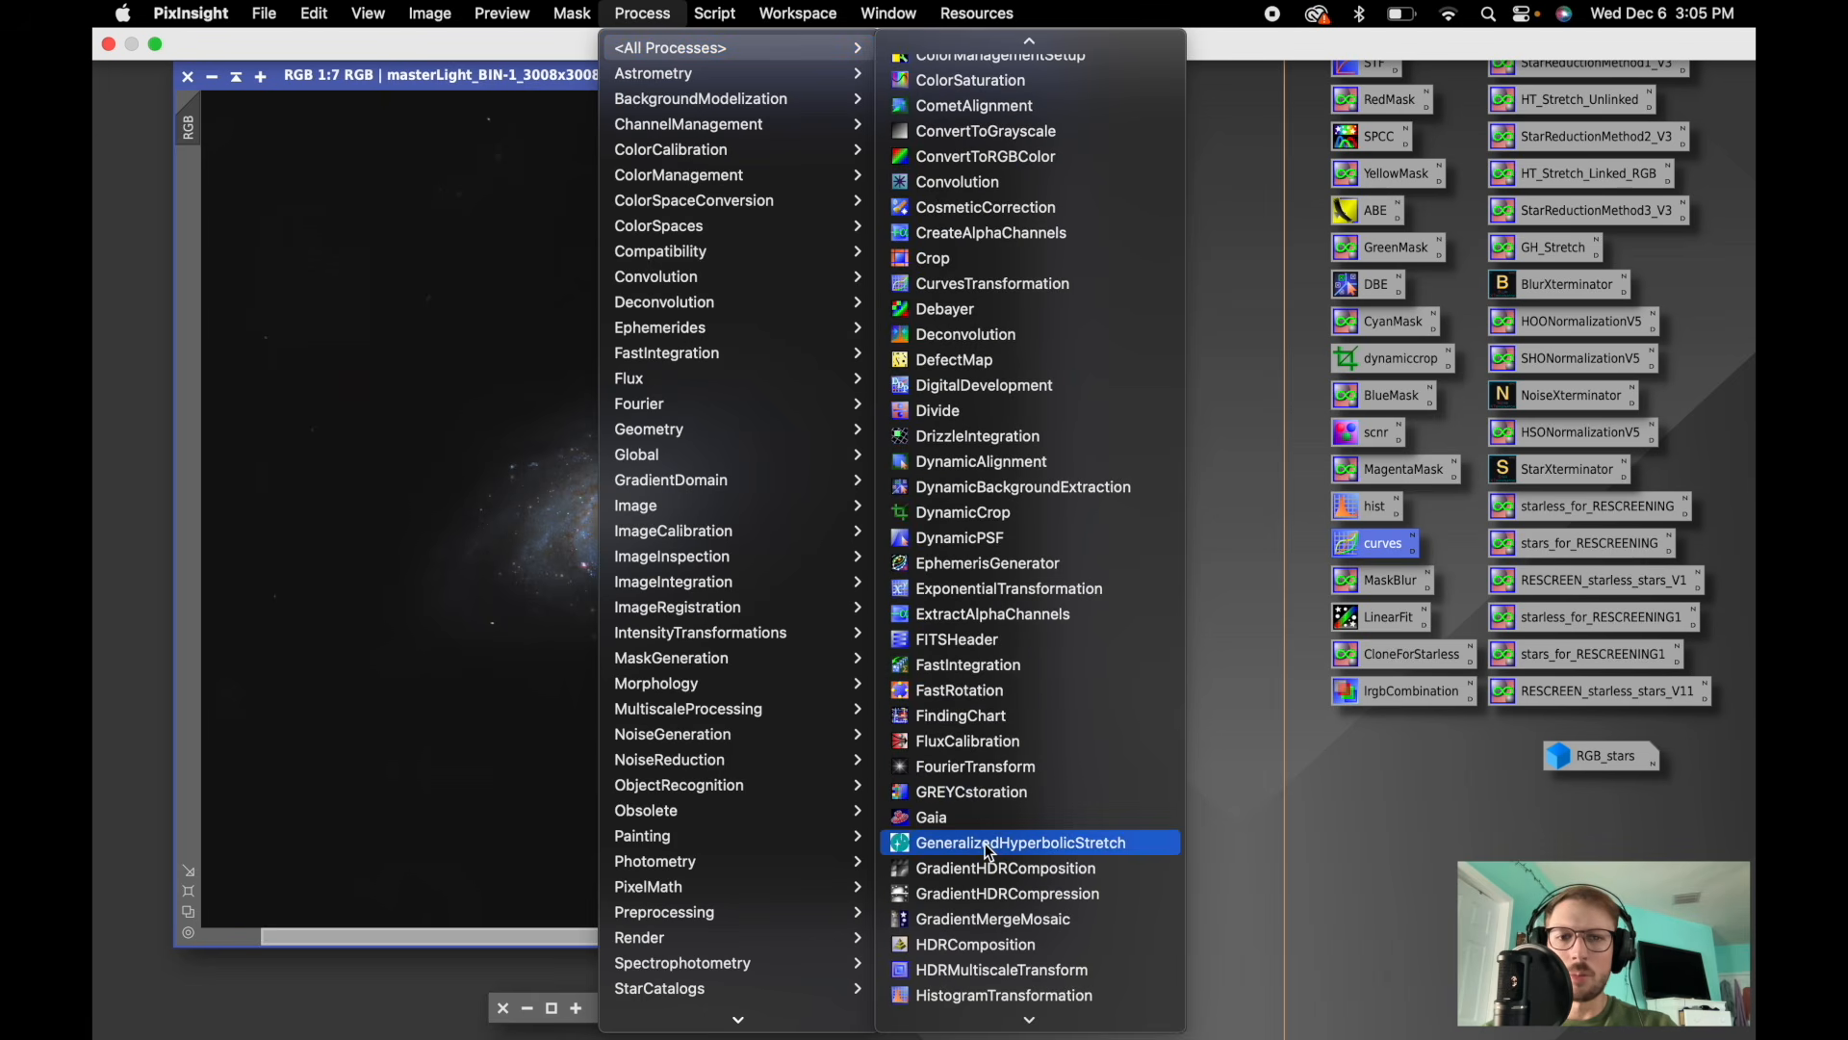
left_click(1020, 843)
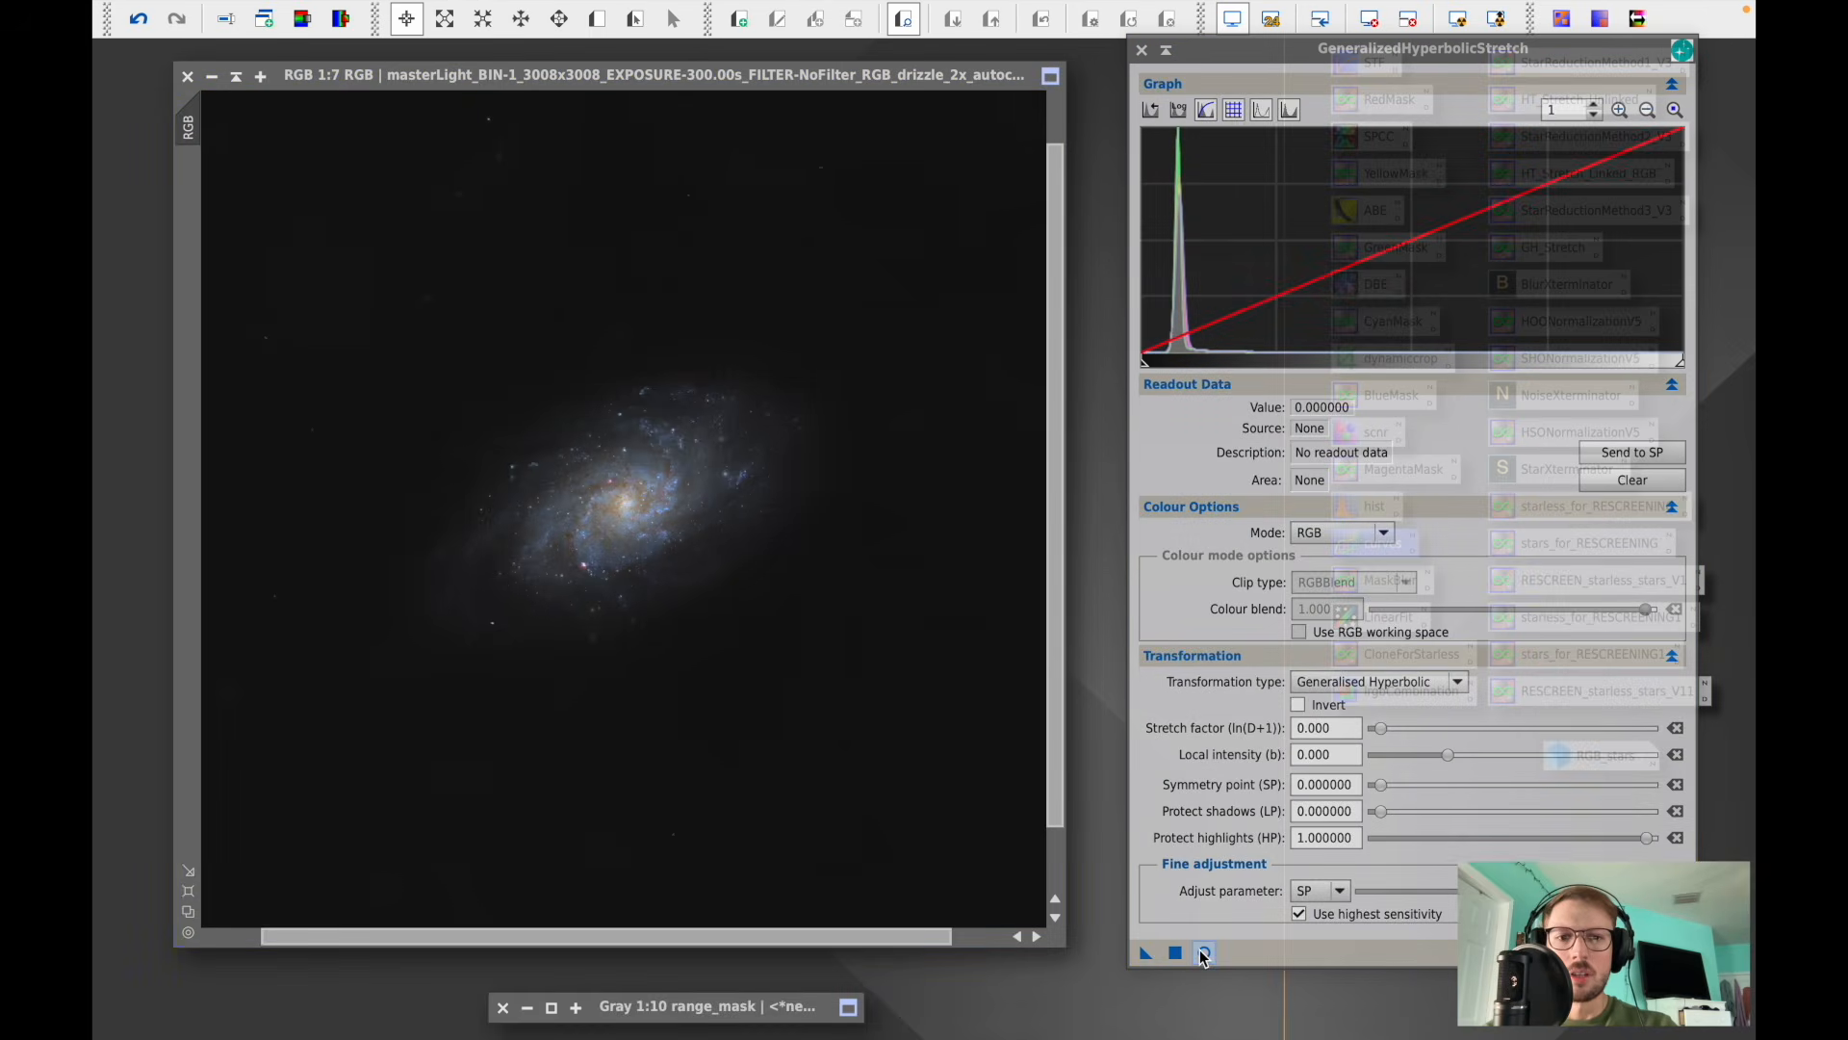
left_click(1203, 951)
left_click(1357, 681)
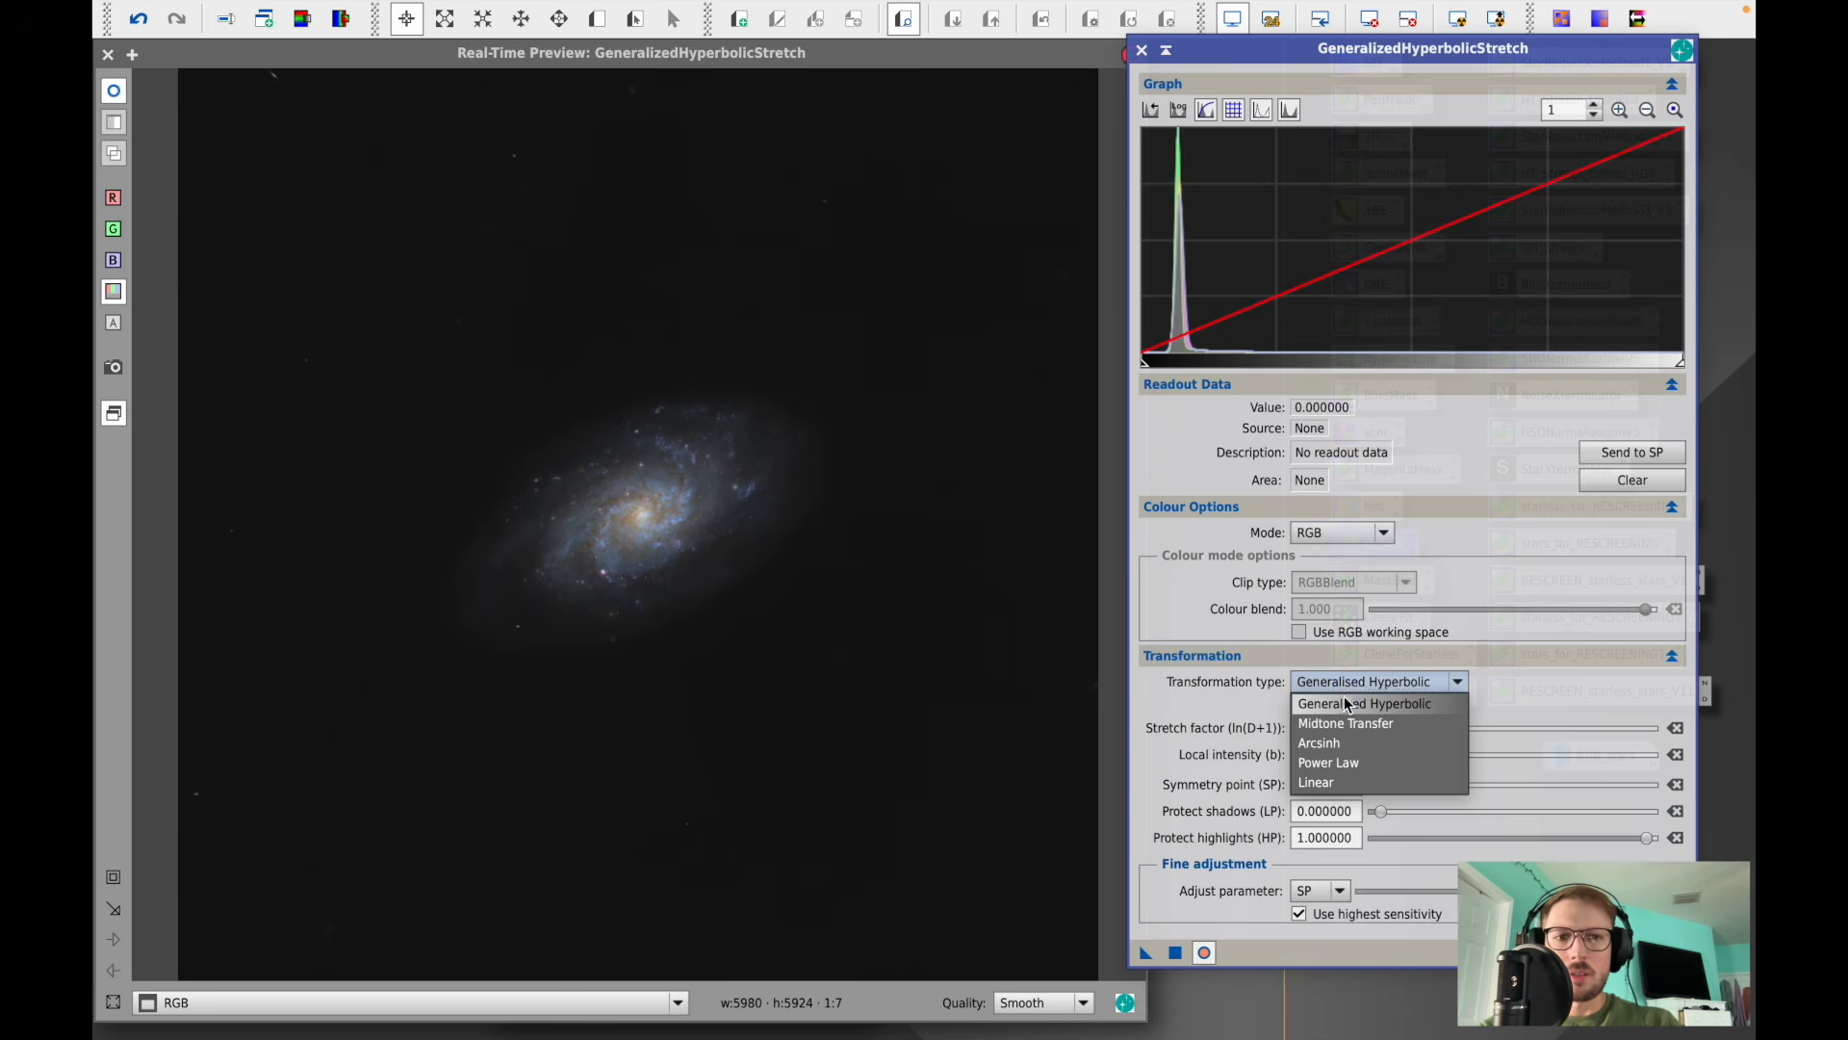
left_click(1329, 783)
left_click_drag(1146, 371, 1152, 370)
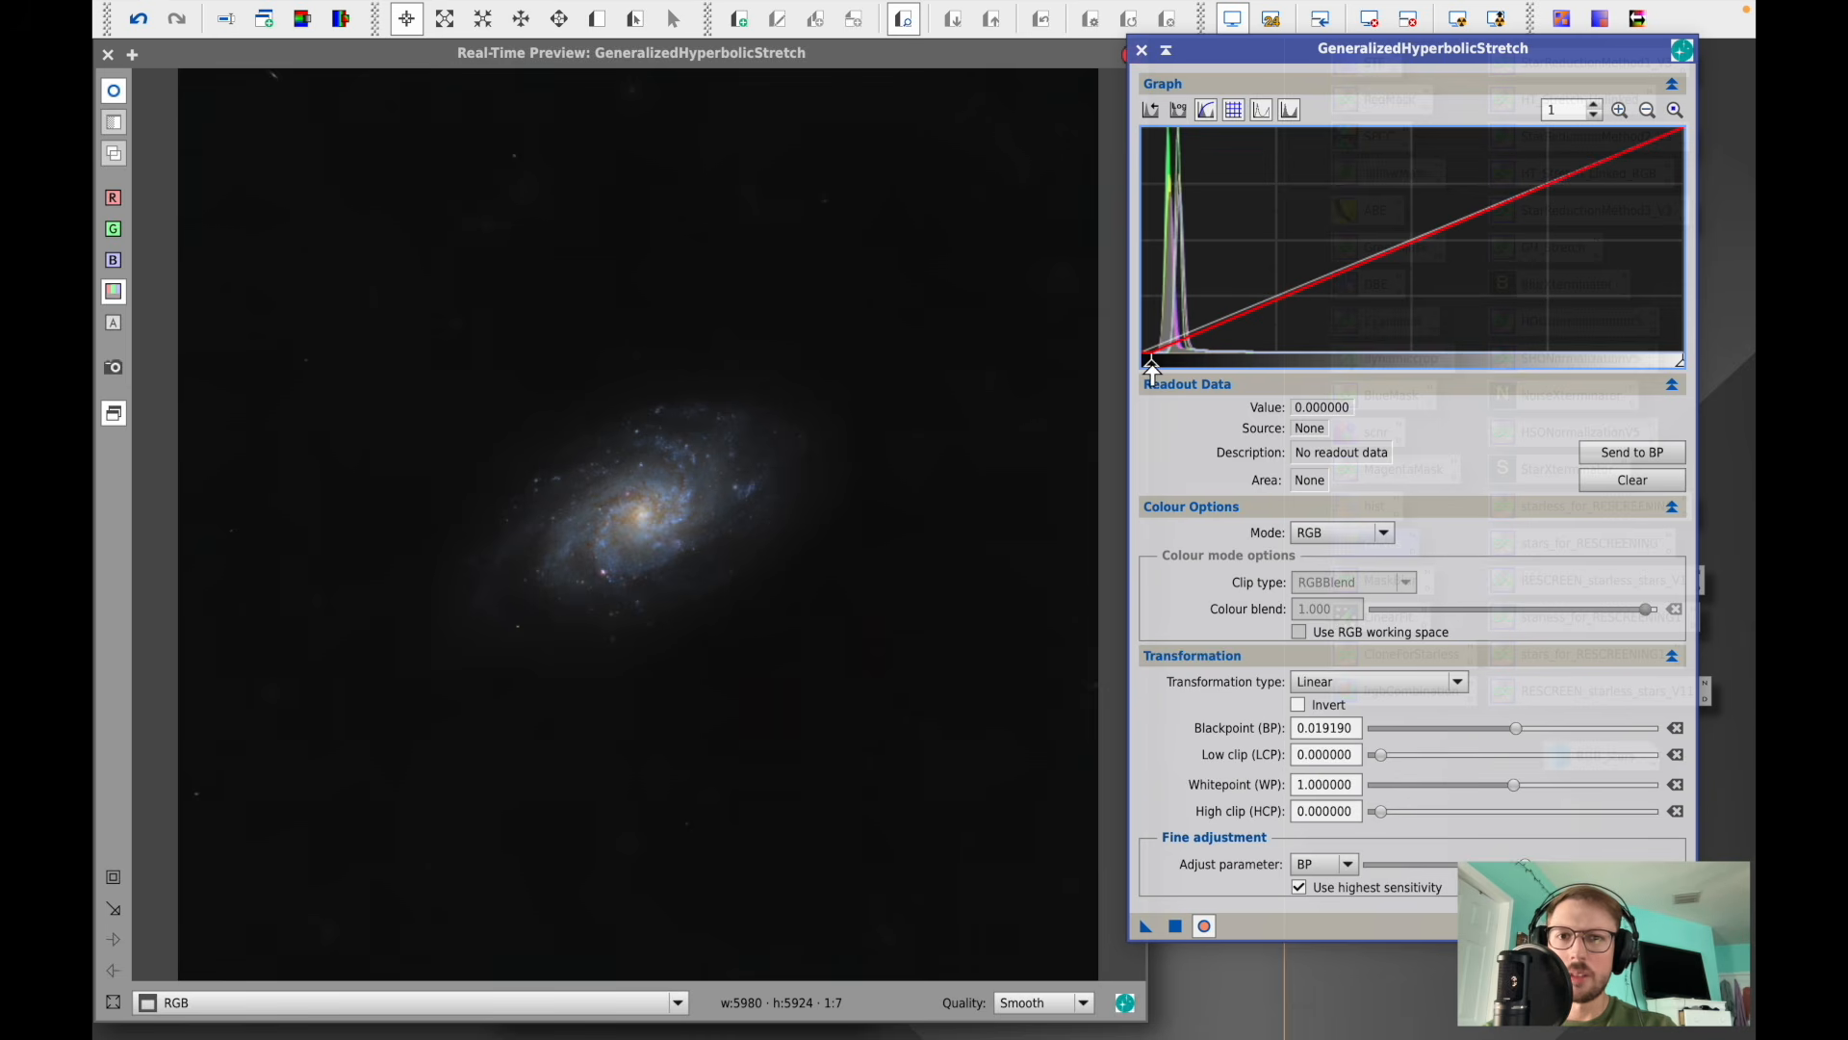
left_click(1176, 927)
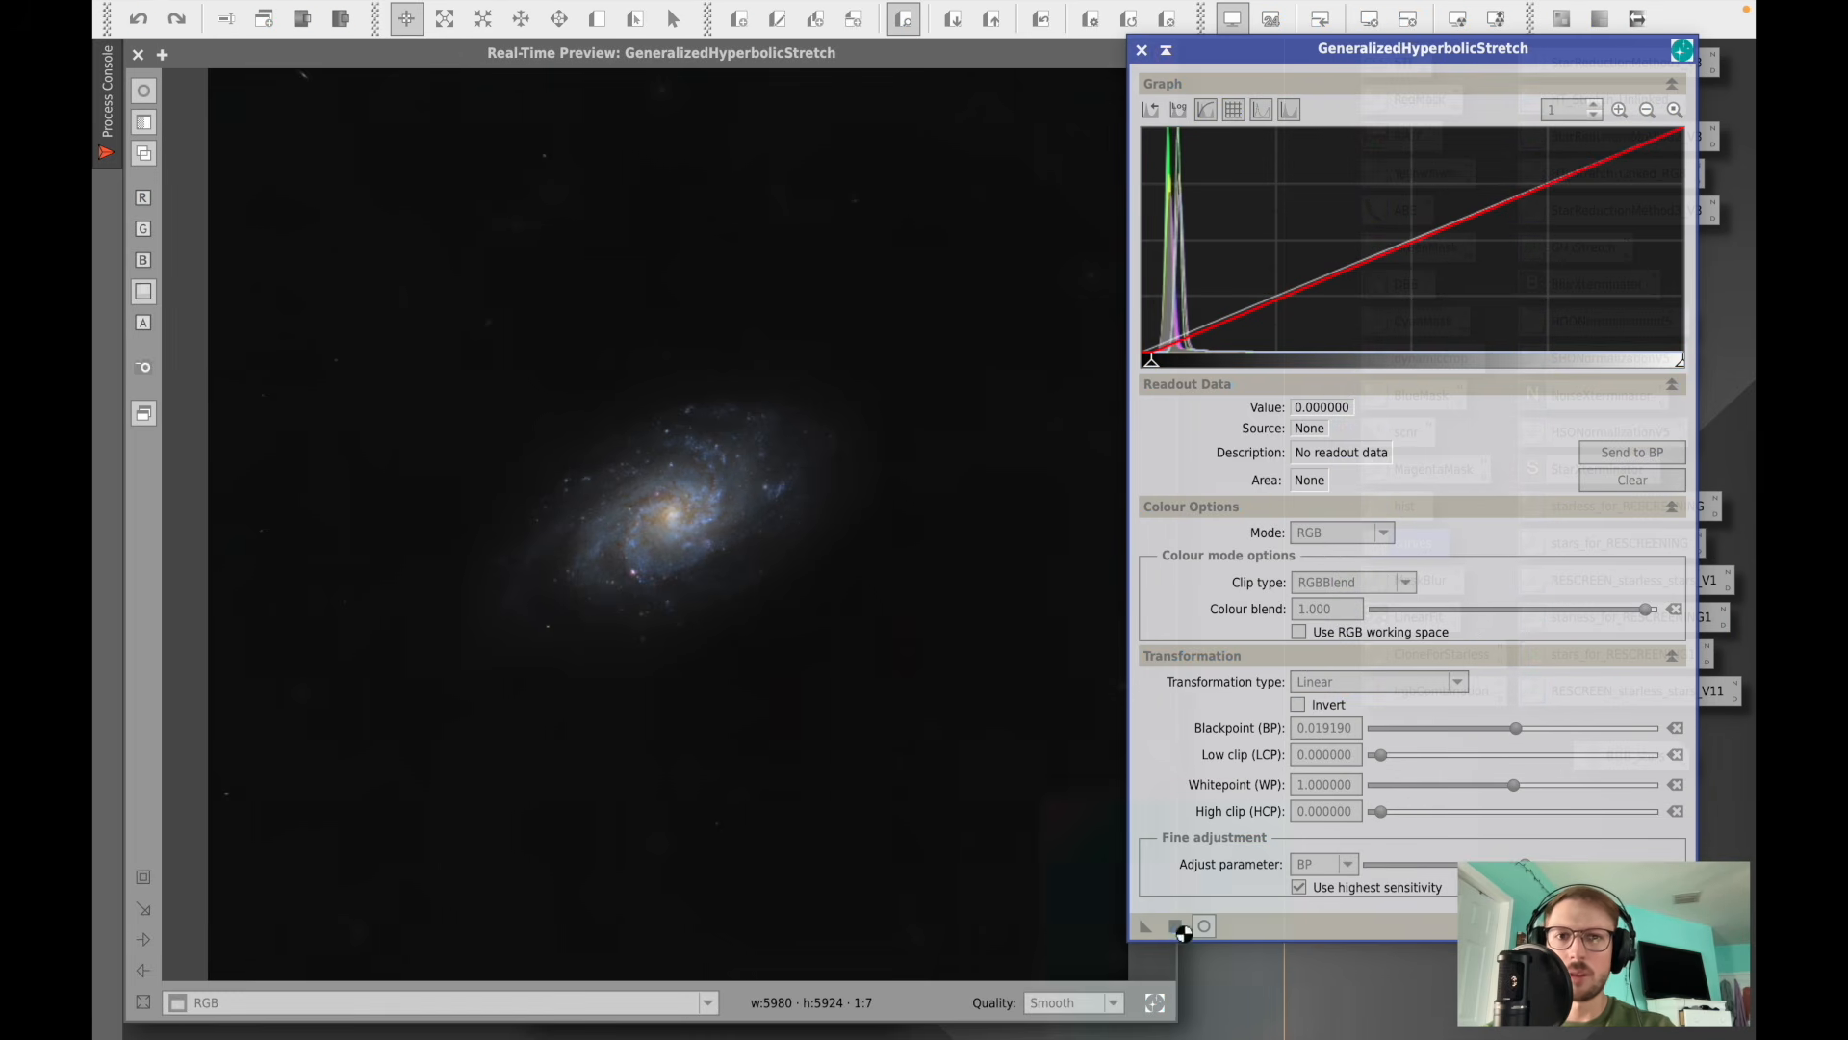
- Apply a Generalised Hyperbolic stretch with symmetry point 0.084375 sampled from the galaxy, stretch factor 0.260 and local intensity 0.390
left_click(1682, 926)
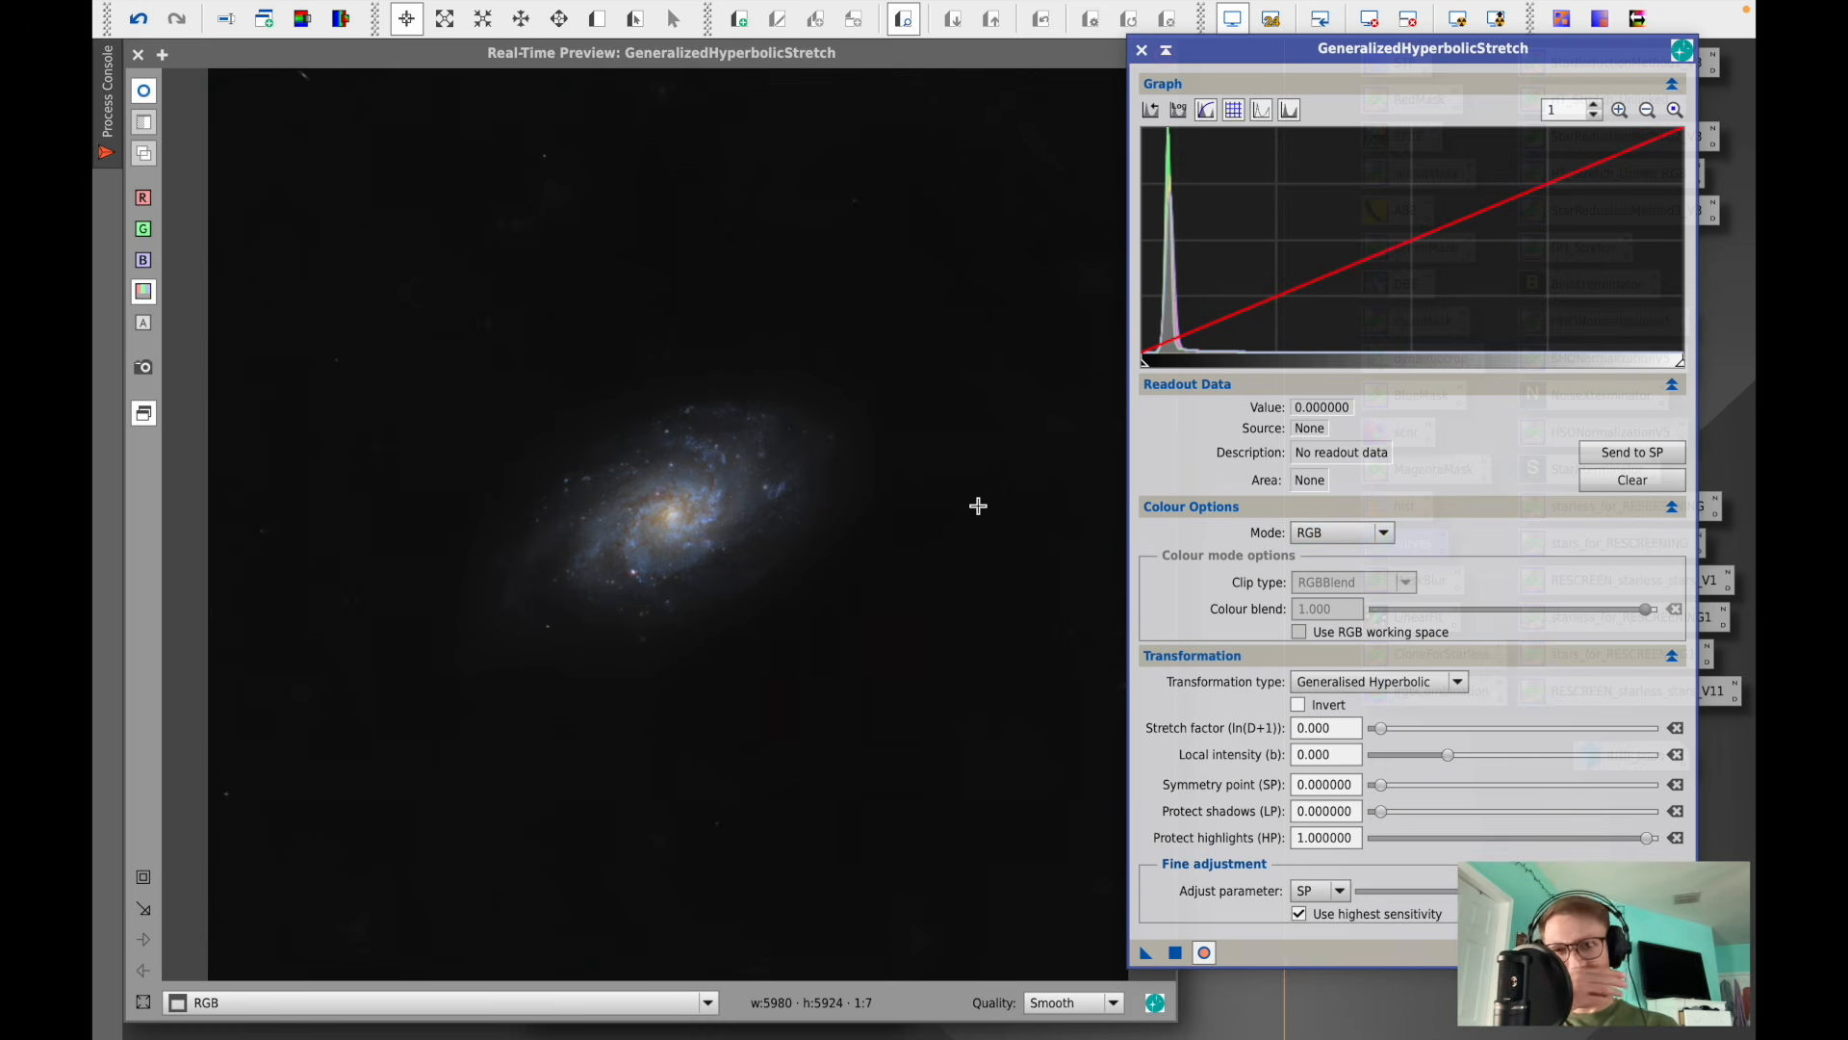
left_click_drag(800, 440, 499, 607)
left_click(500, 596)
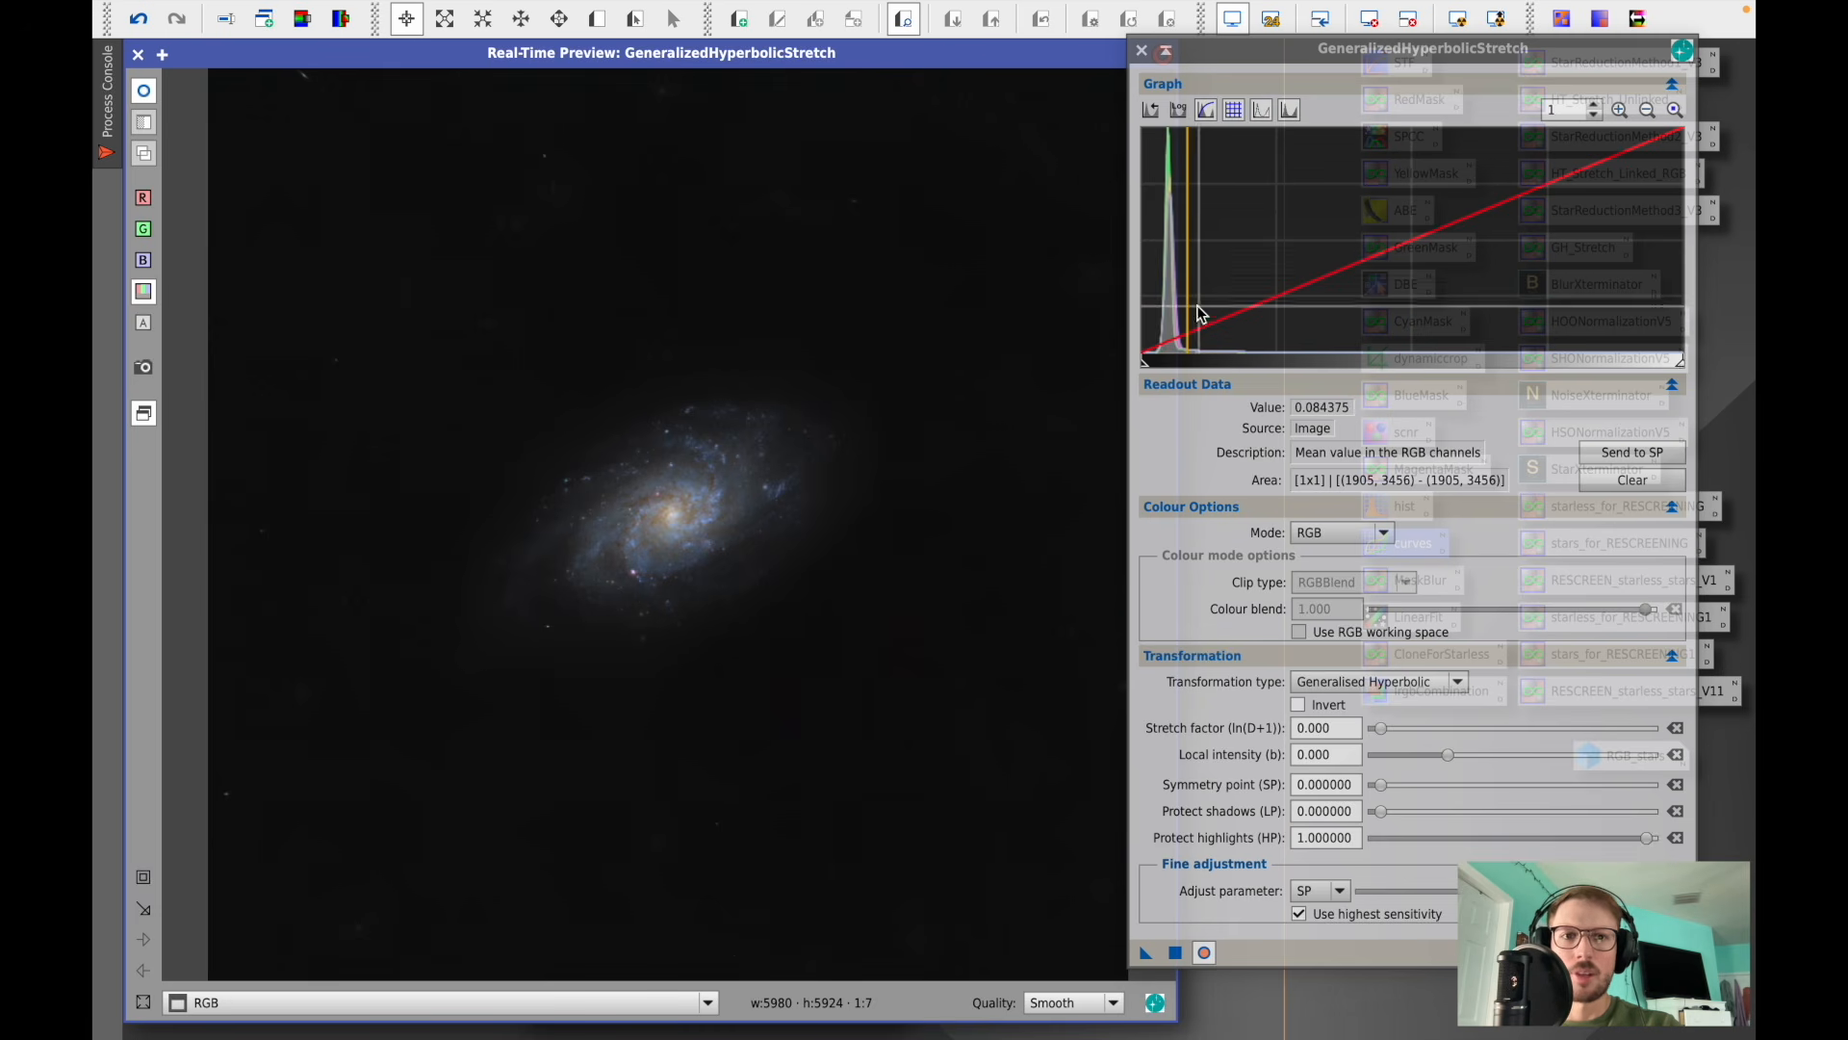
left_click(1642, 453)
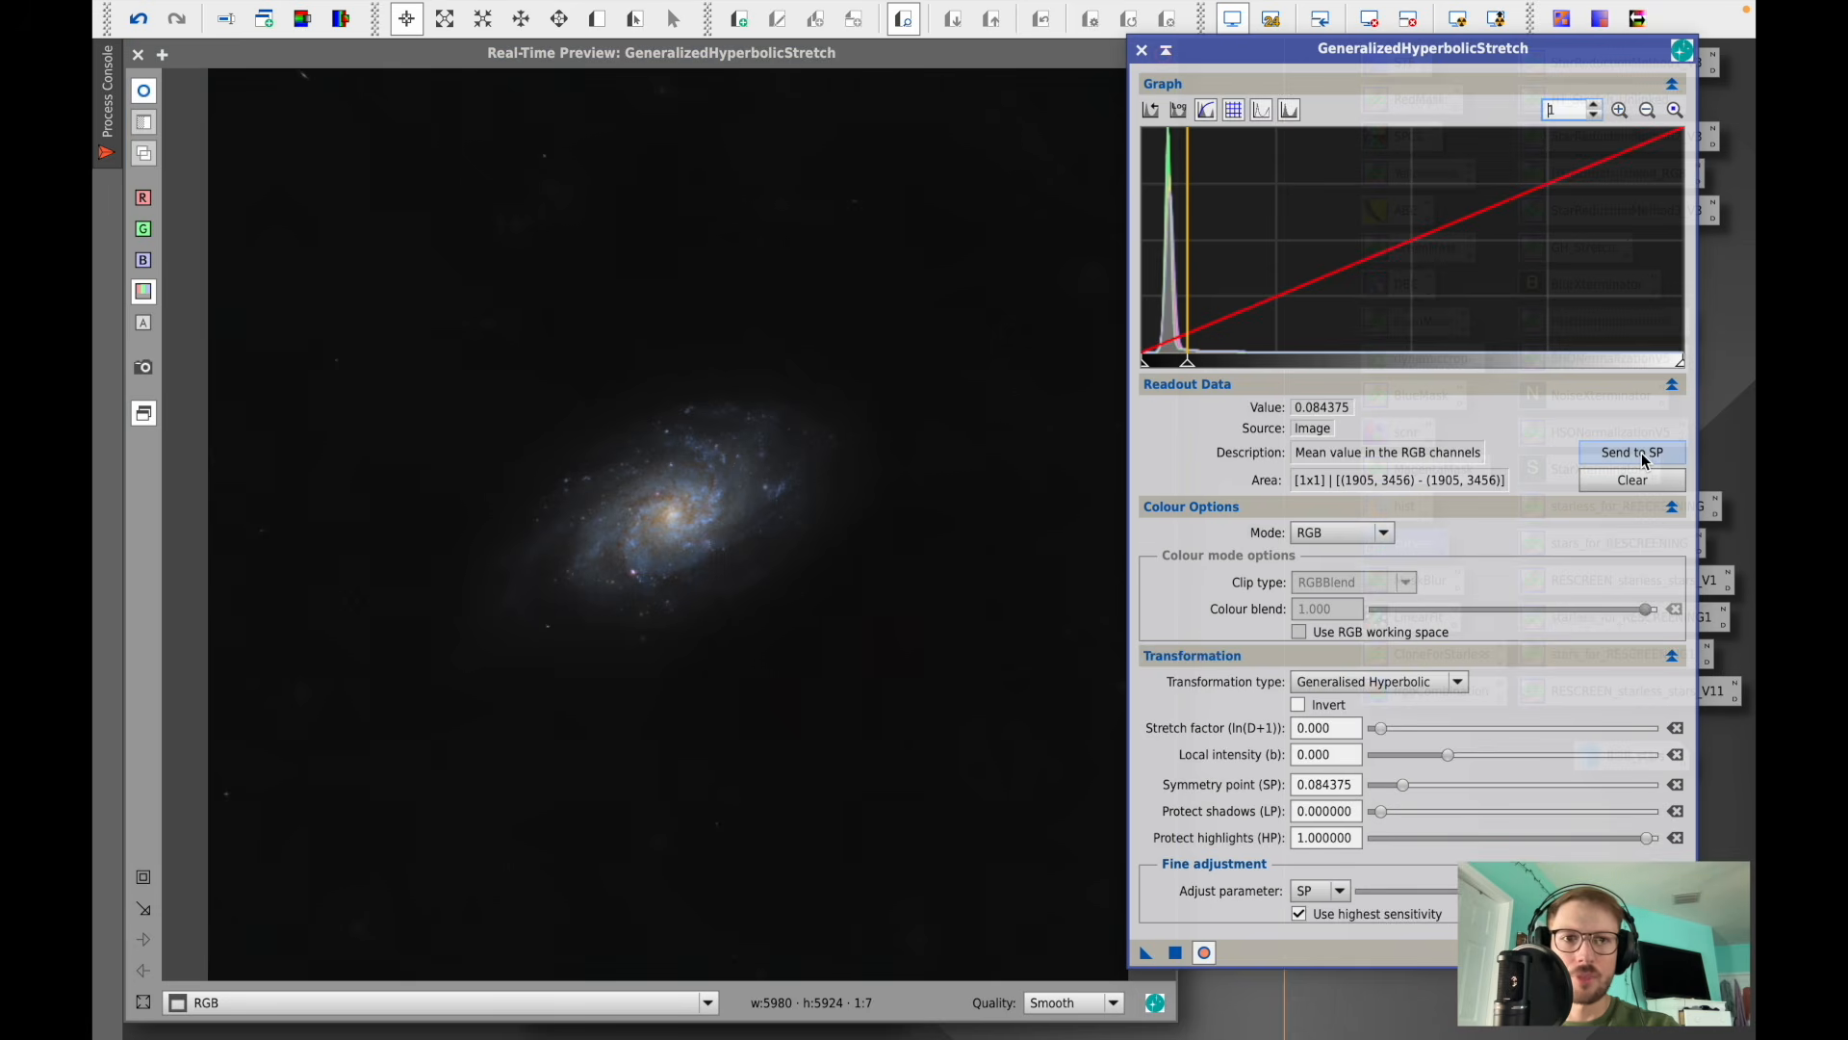
left_click_drag(1382, 729, 1454, 761)
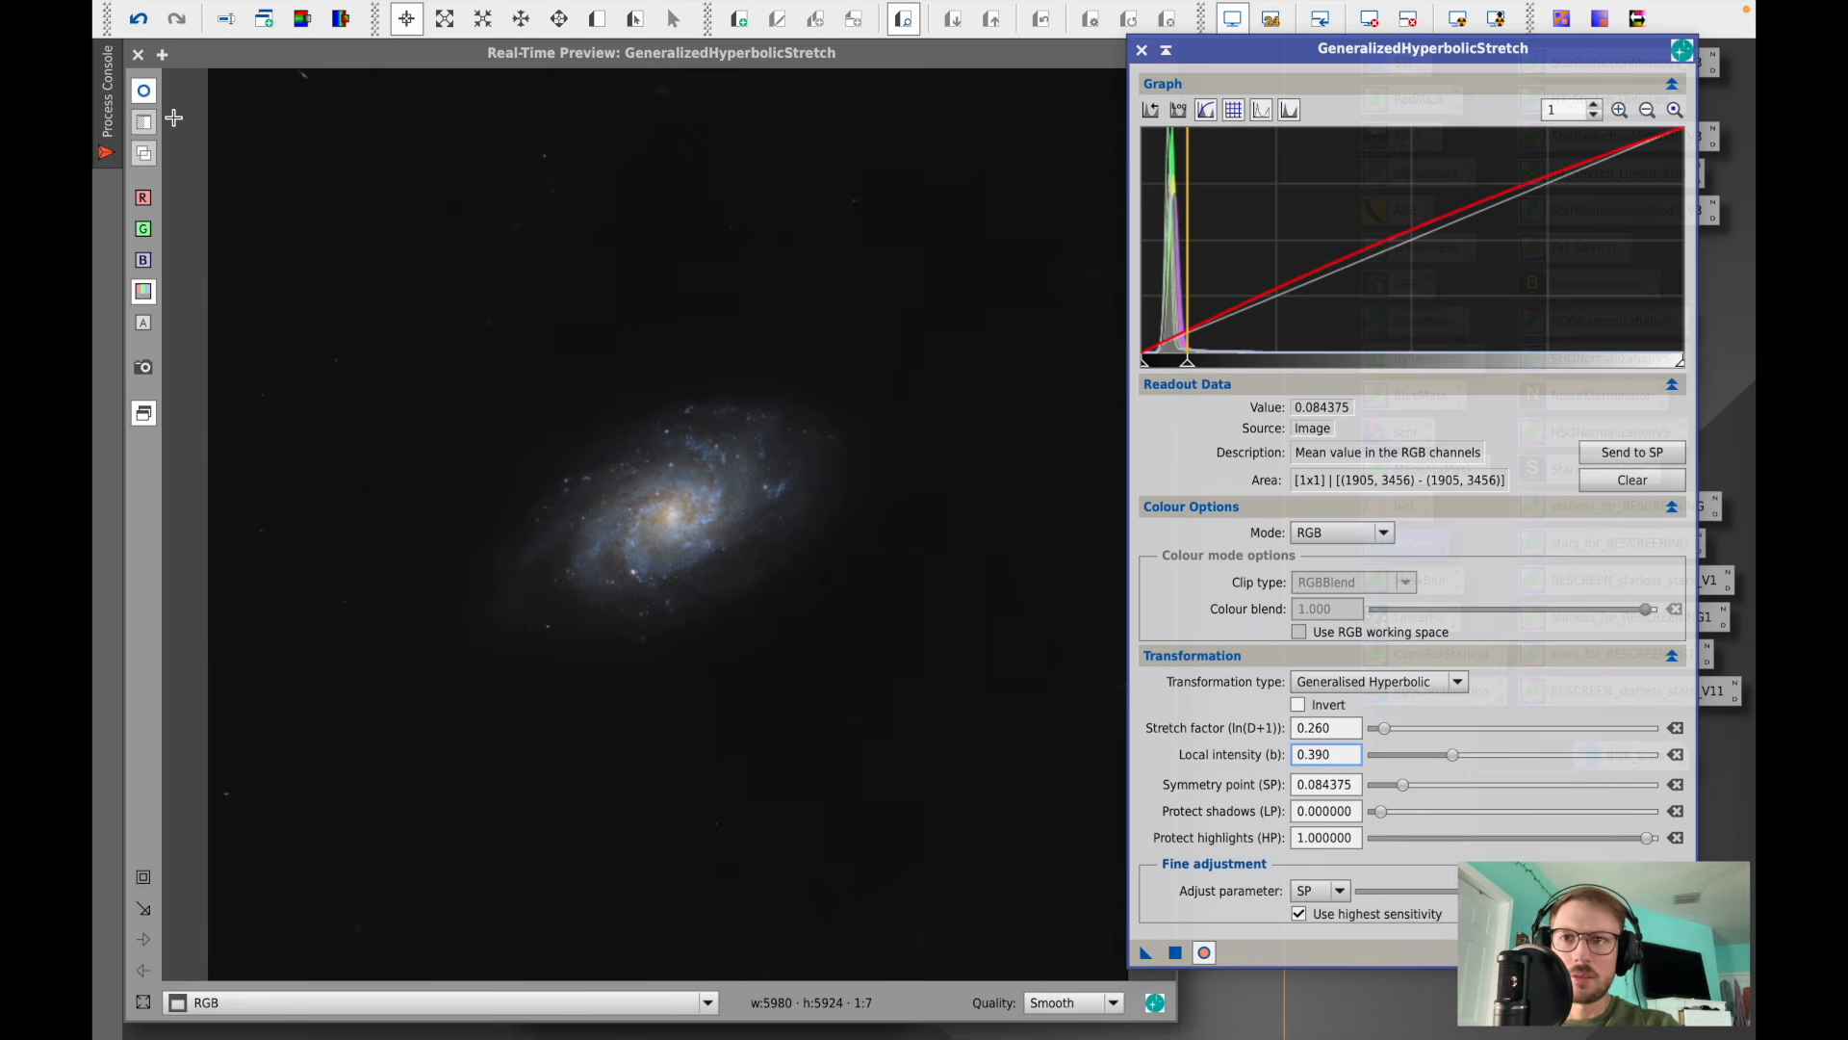
left_click(144, 96)
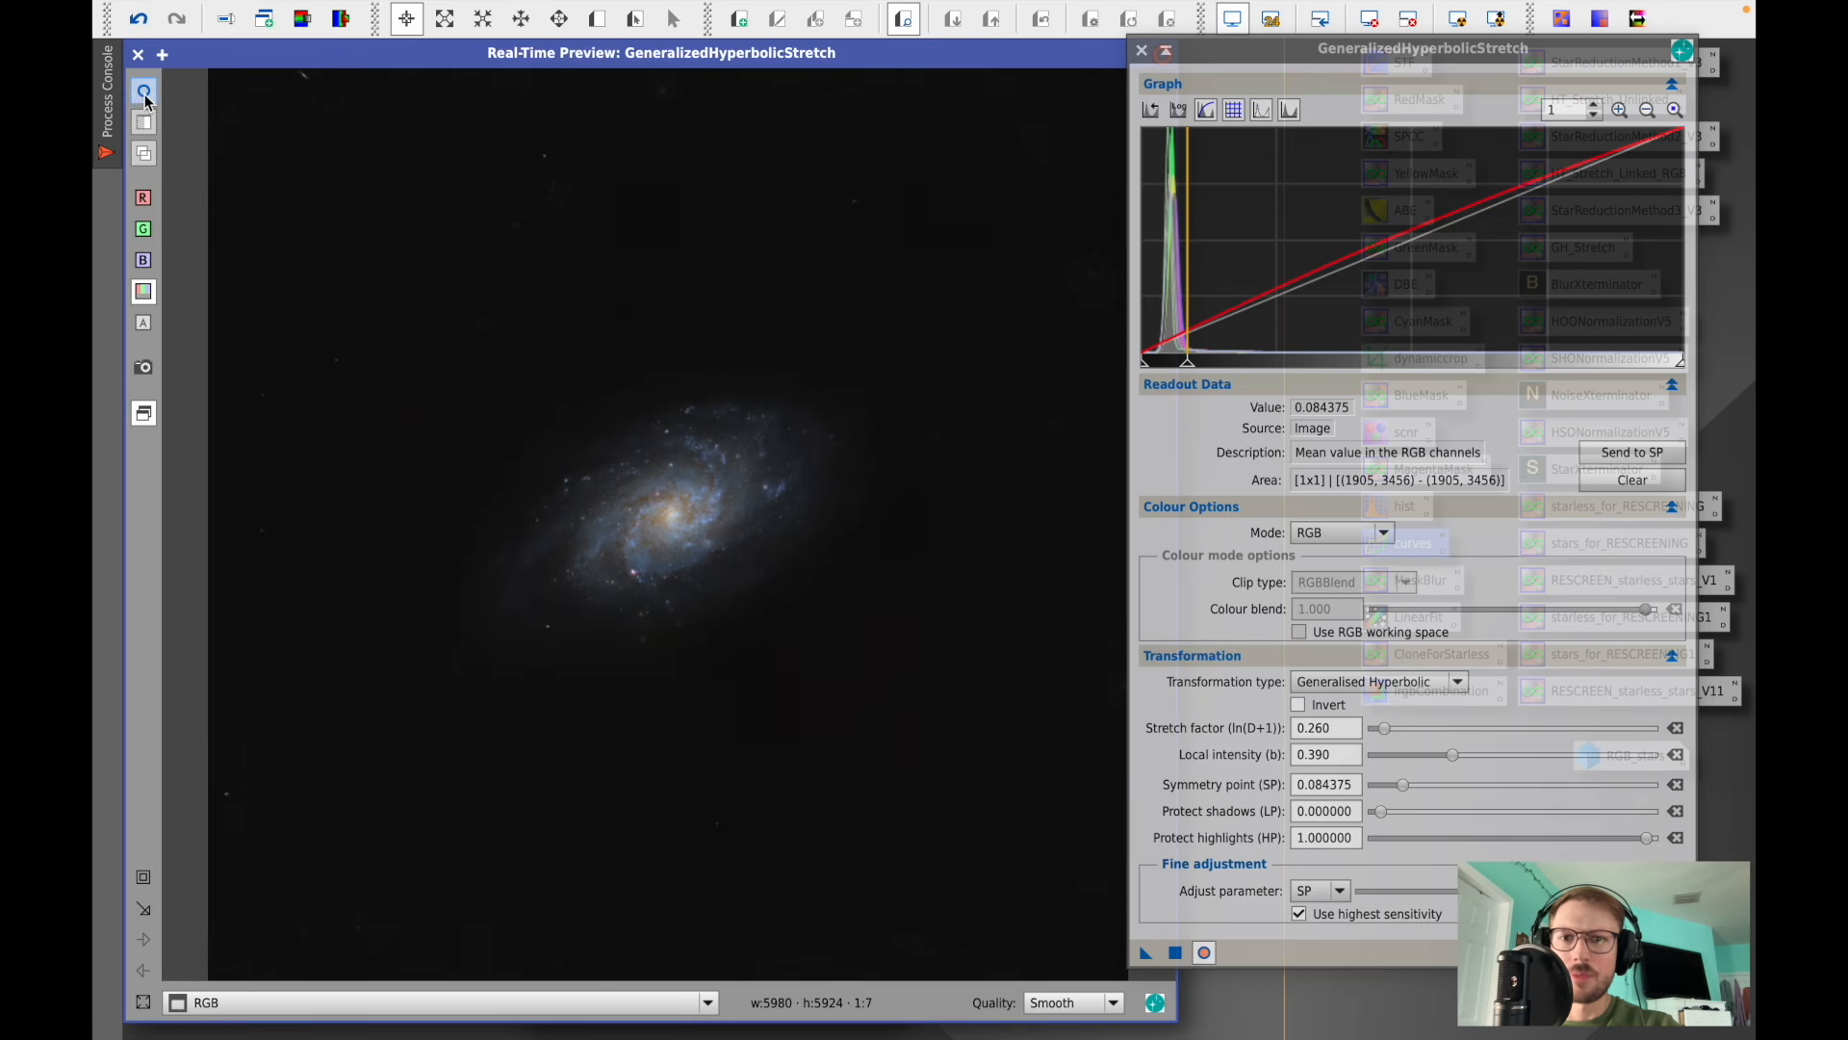
left_click(1175, 953)
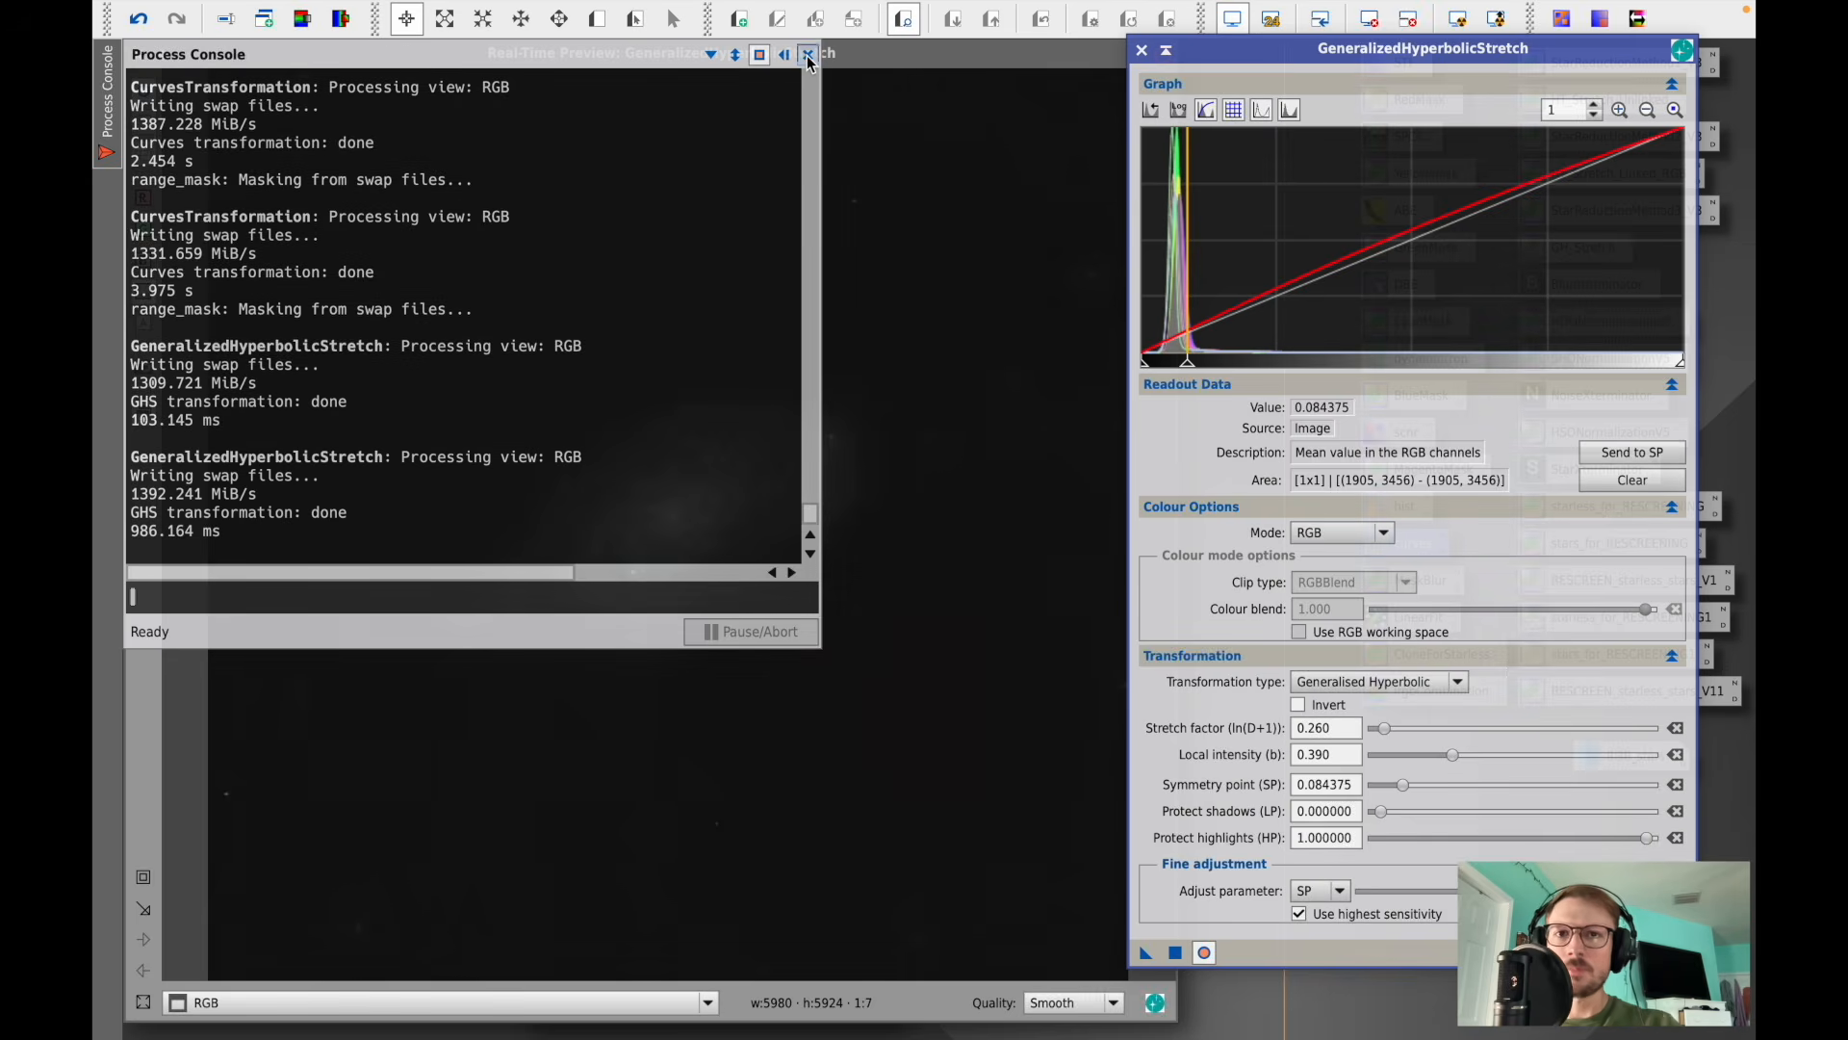
- Close the process console, then reset and close GeneralizedHyperbolicStretch together with its real-time preview
left_click(806, 53)
left_click(1677, 952)
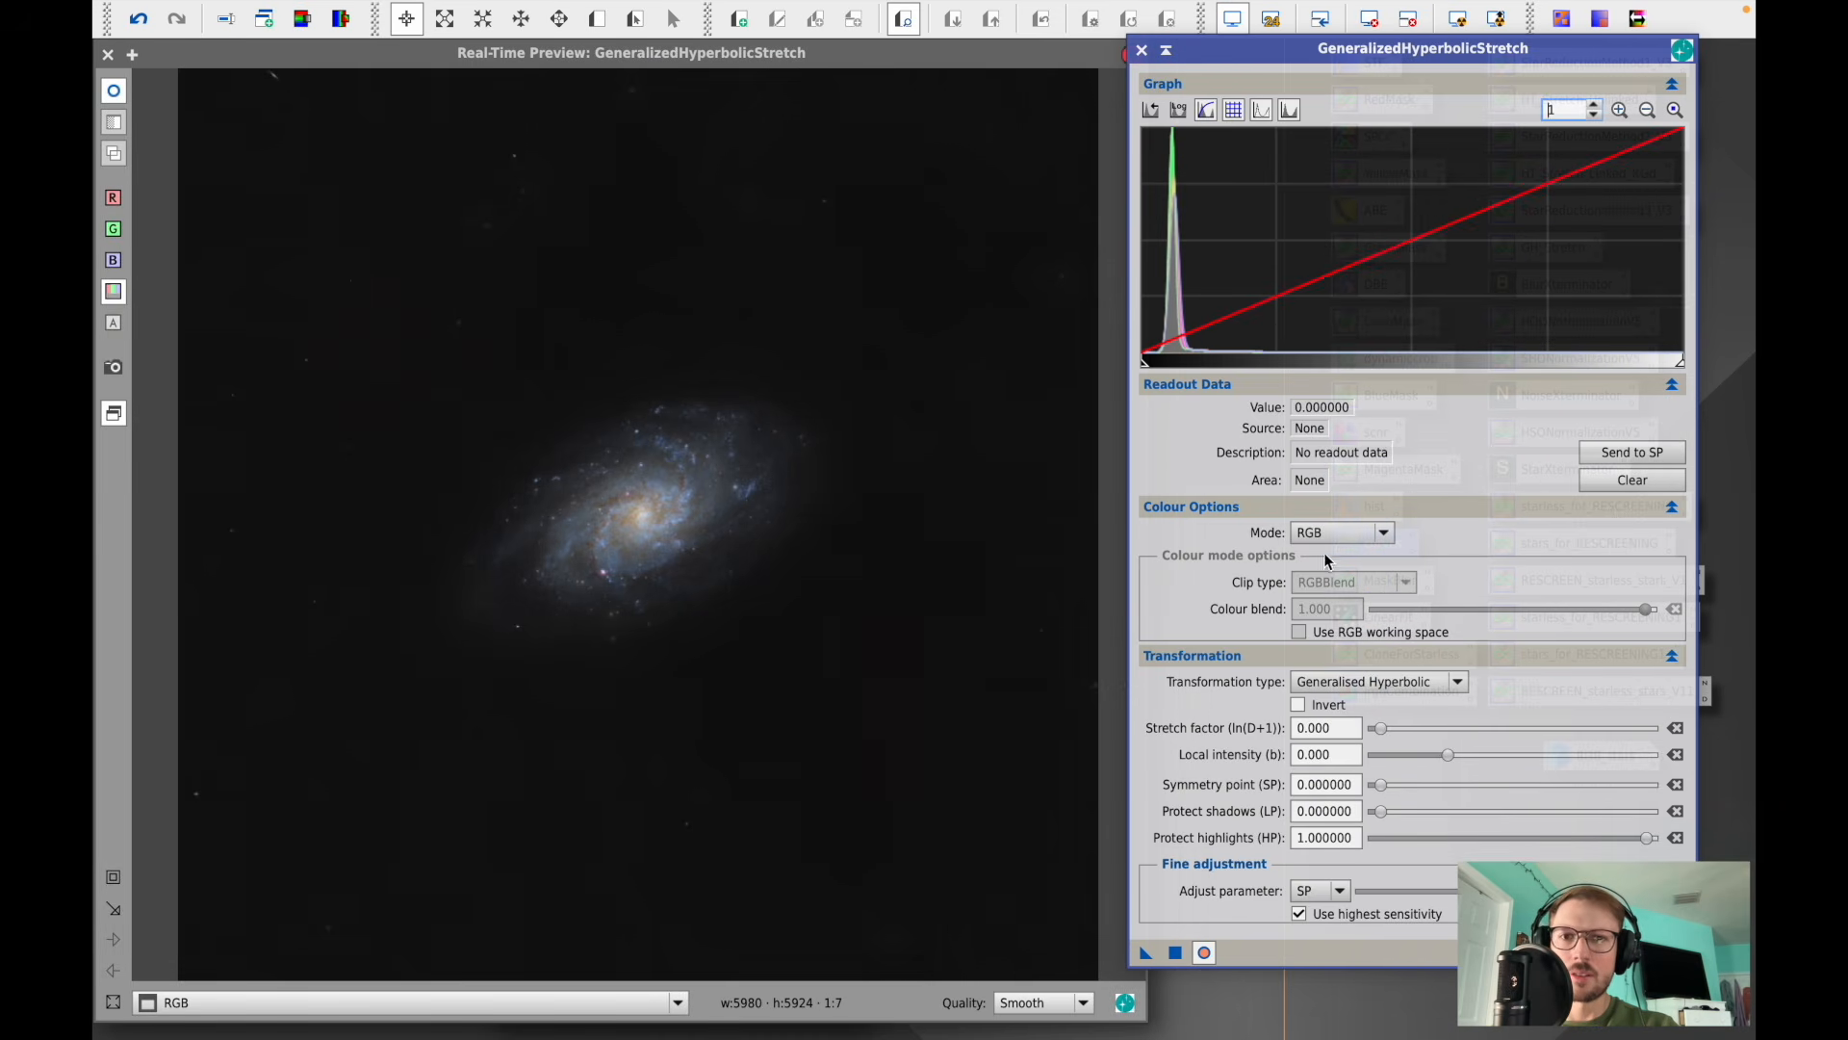
left_click(1138, 47)
left_click(107, 54)
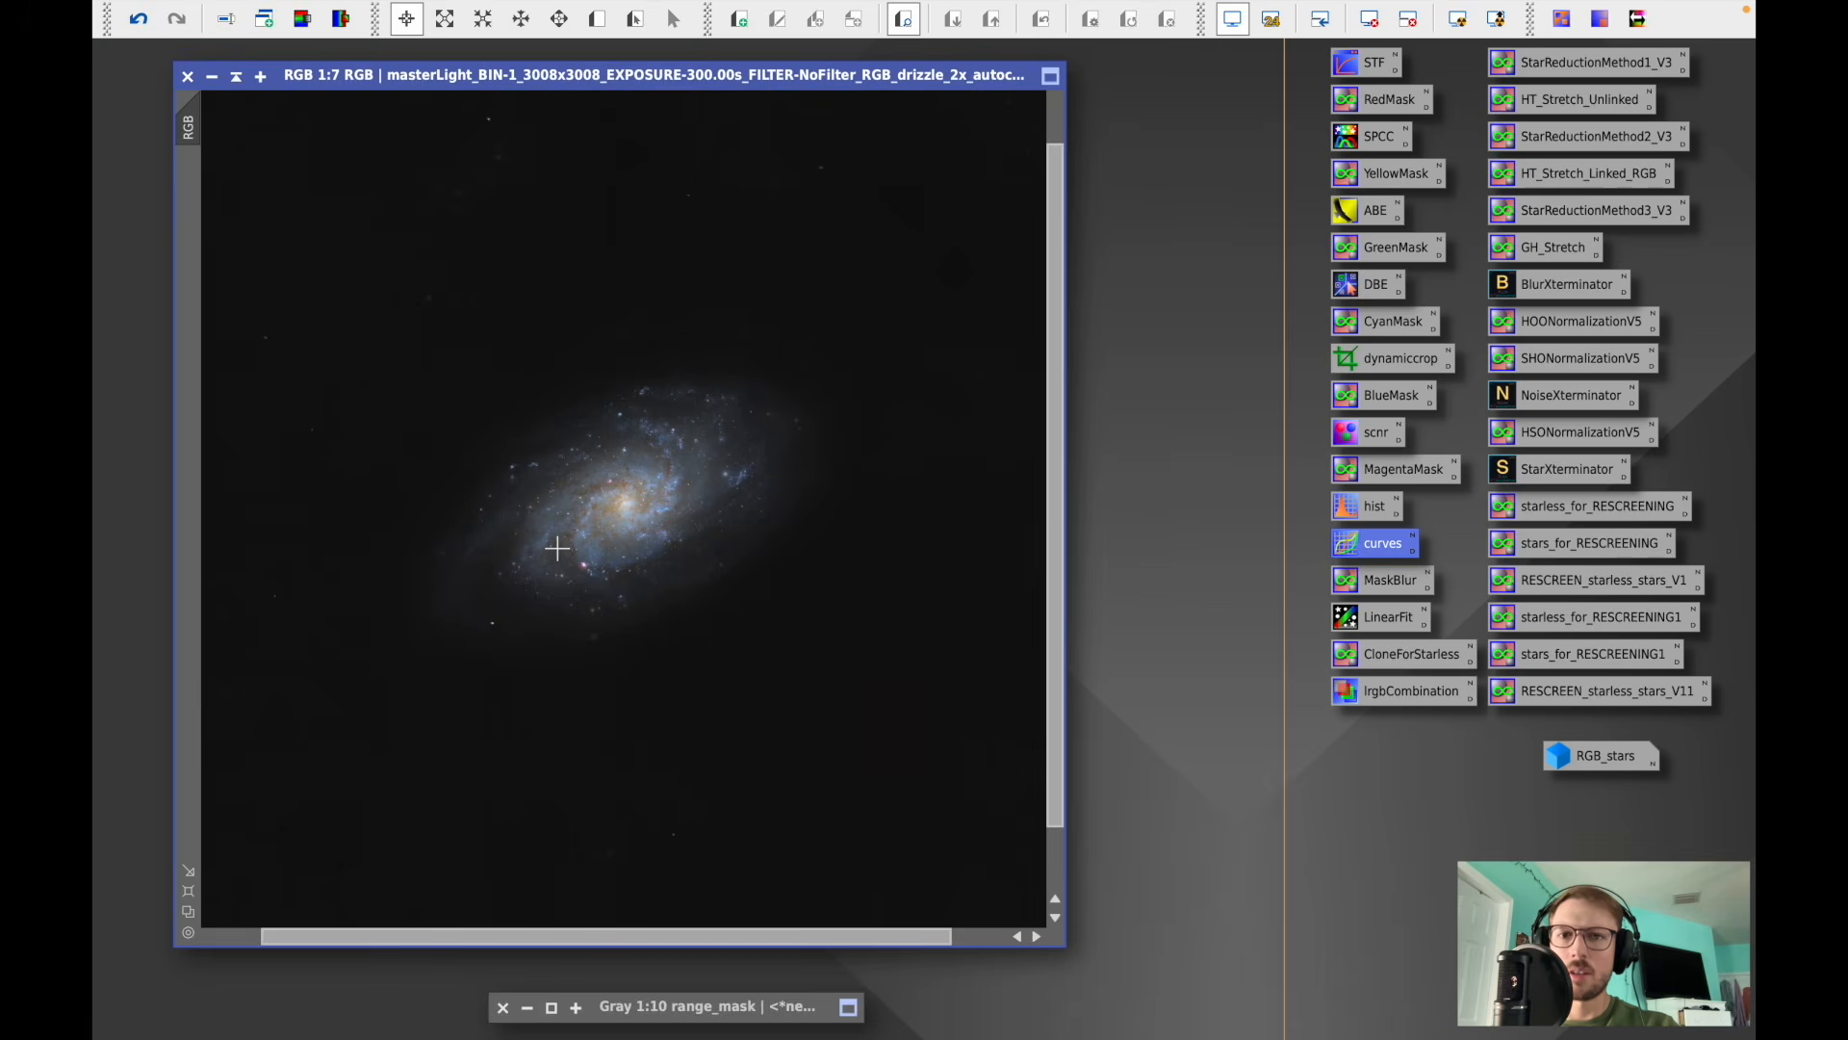
- Open RangeSelection with real-time preview, reset it, enable Screening, and set lower limit 0.08, fuzziness 0.32, smoothness 16.5
scroll(558, 549, "up", 1)
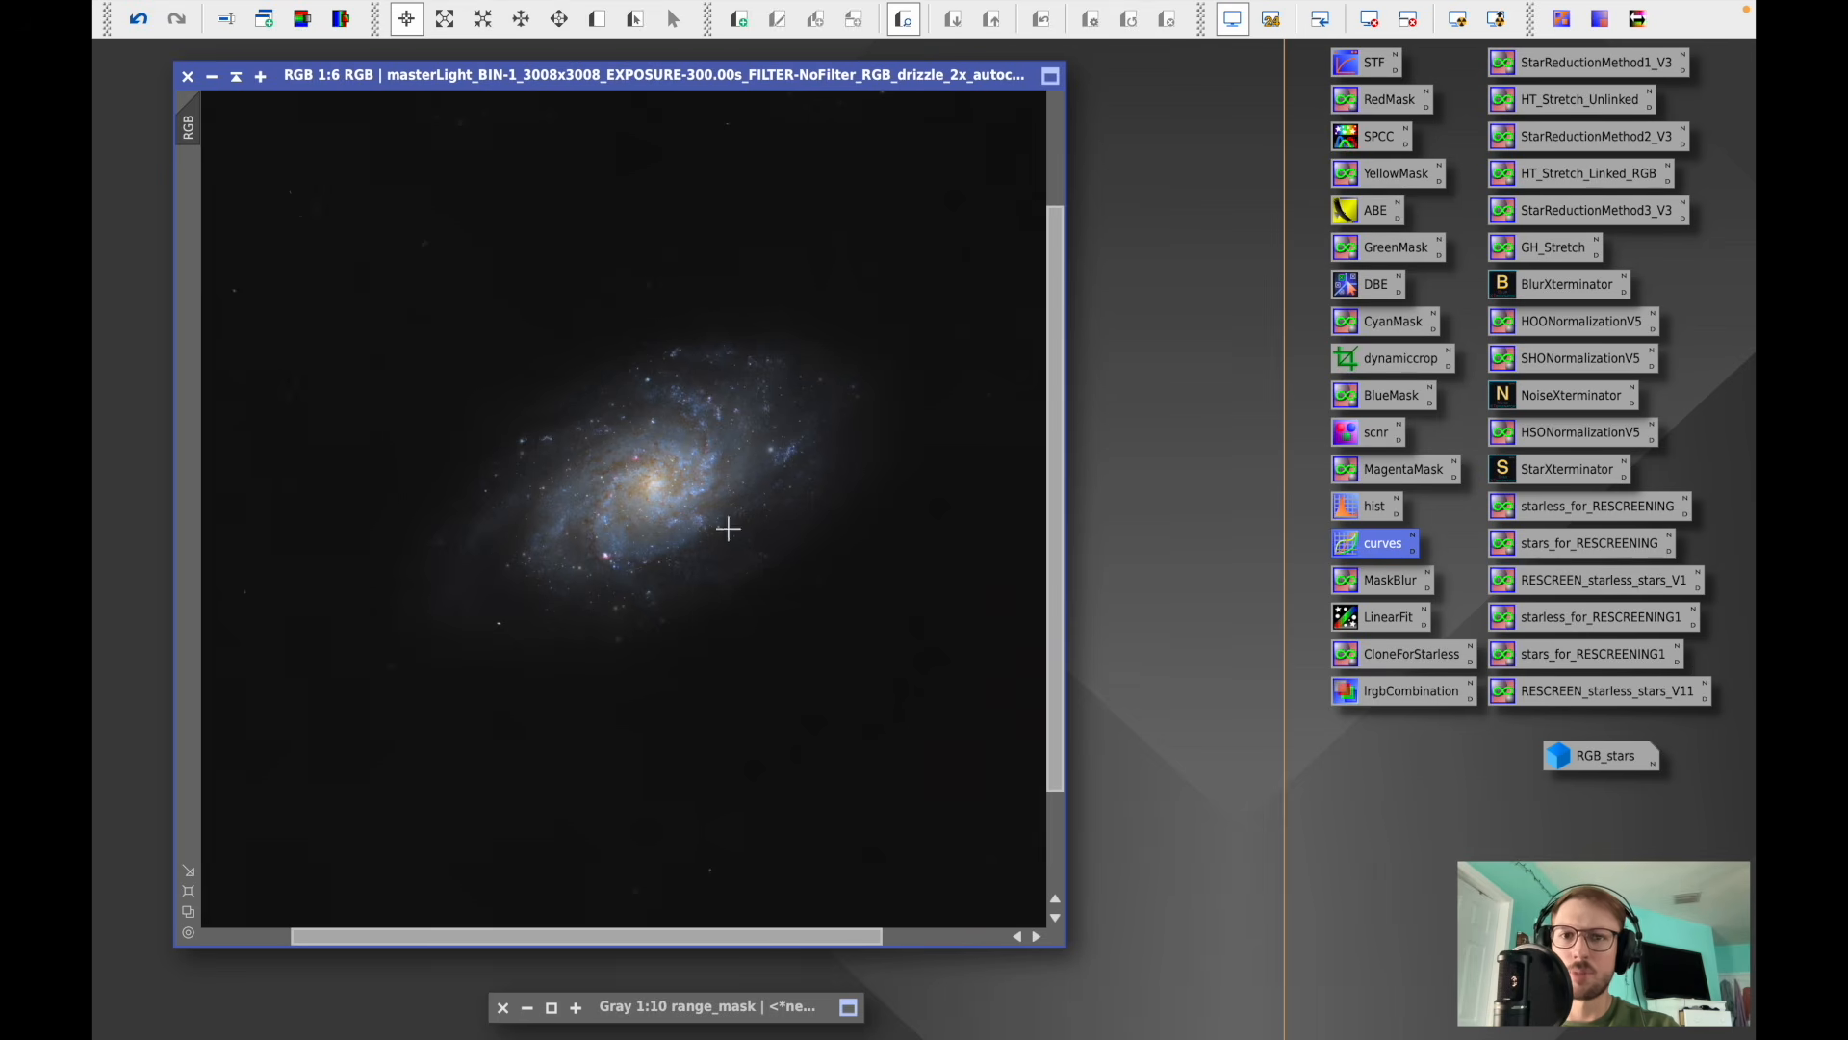
left_click(655, 14)
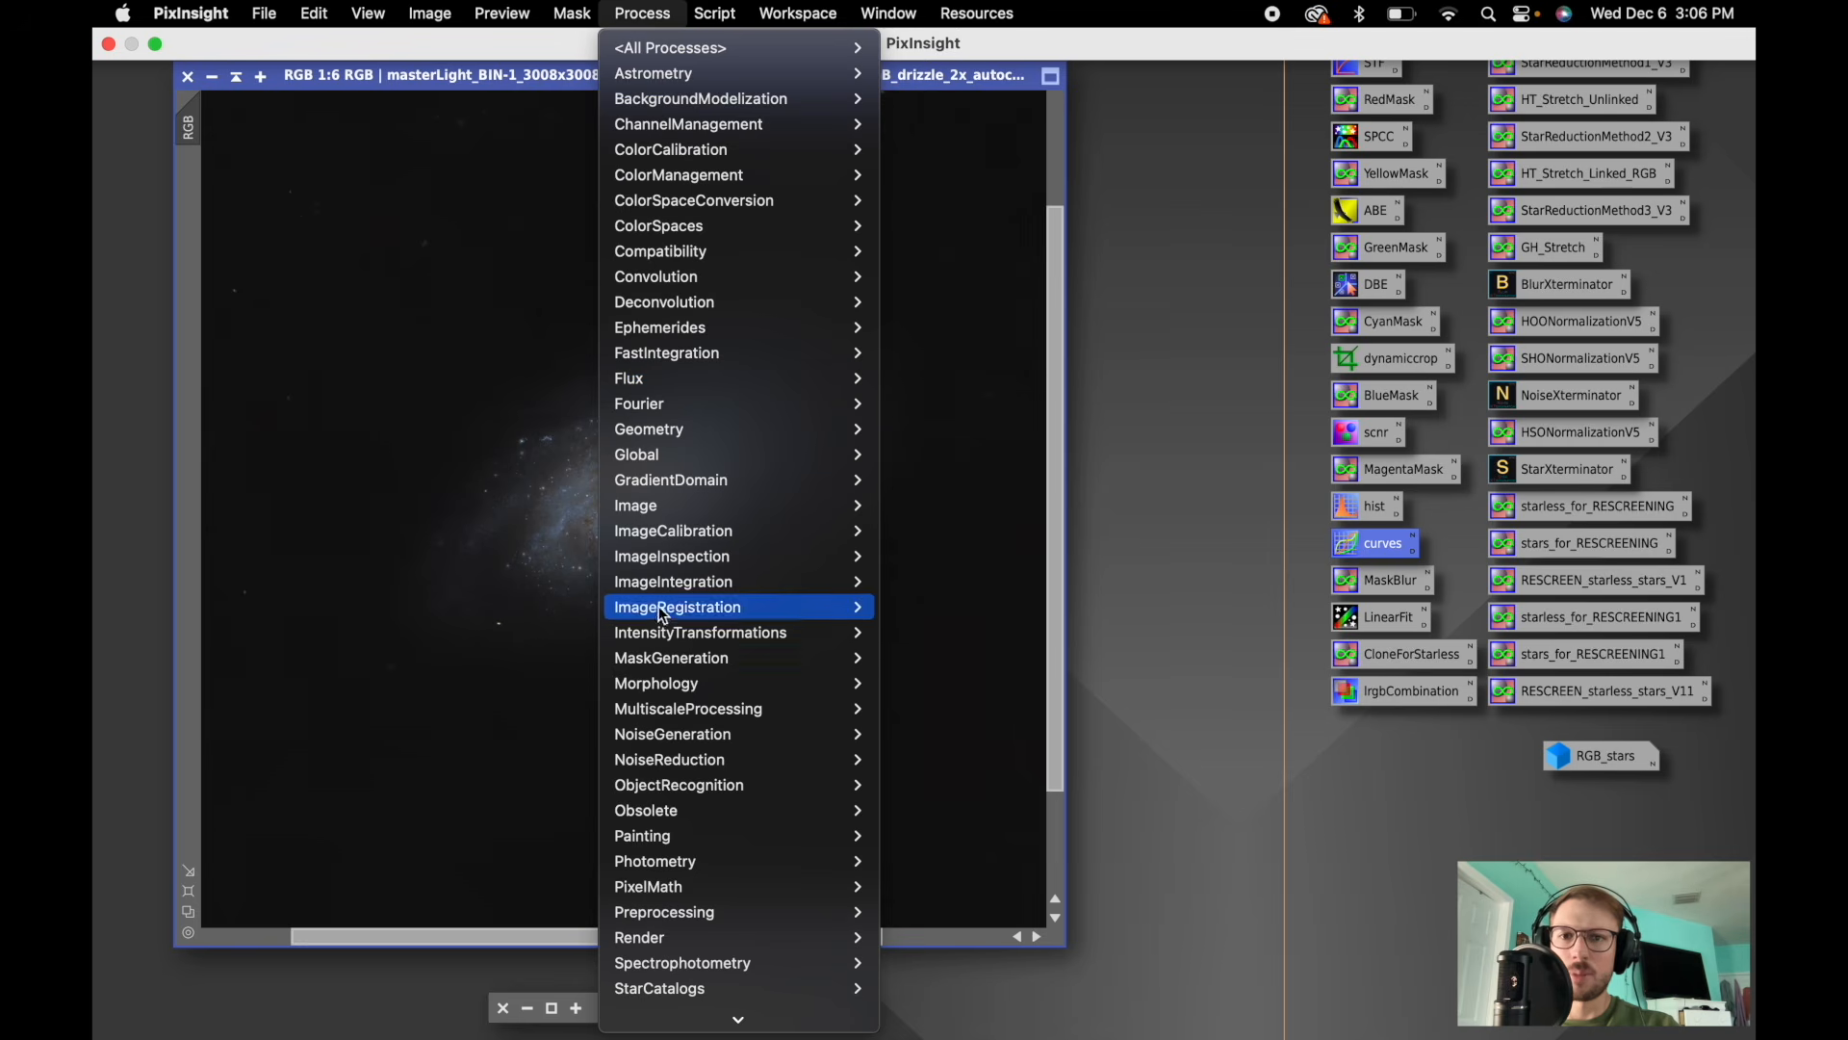
mouse_move(655, 664)
left_click(929, 657)
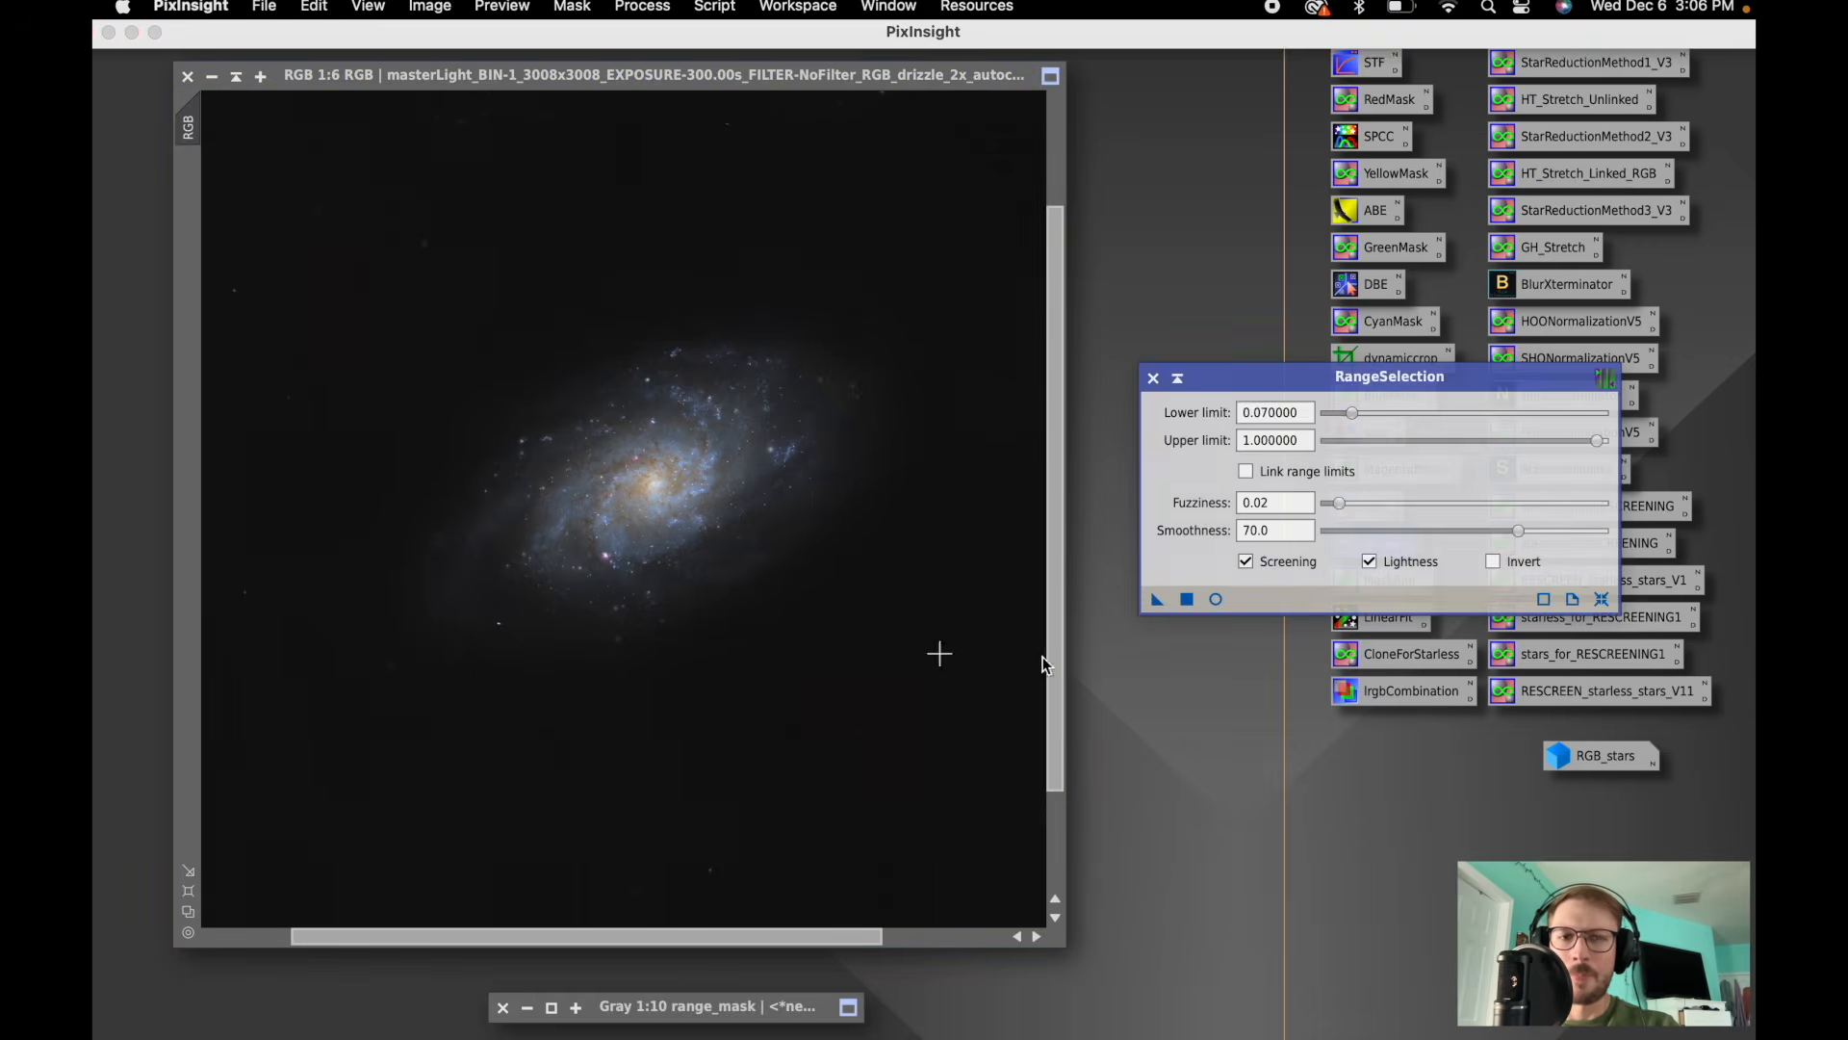
left_click(1213, 599)
left_click(1602, 598)
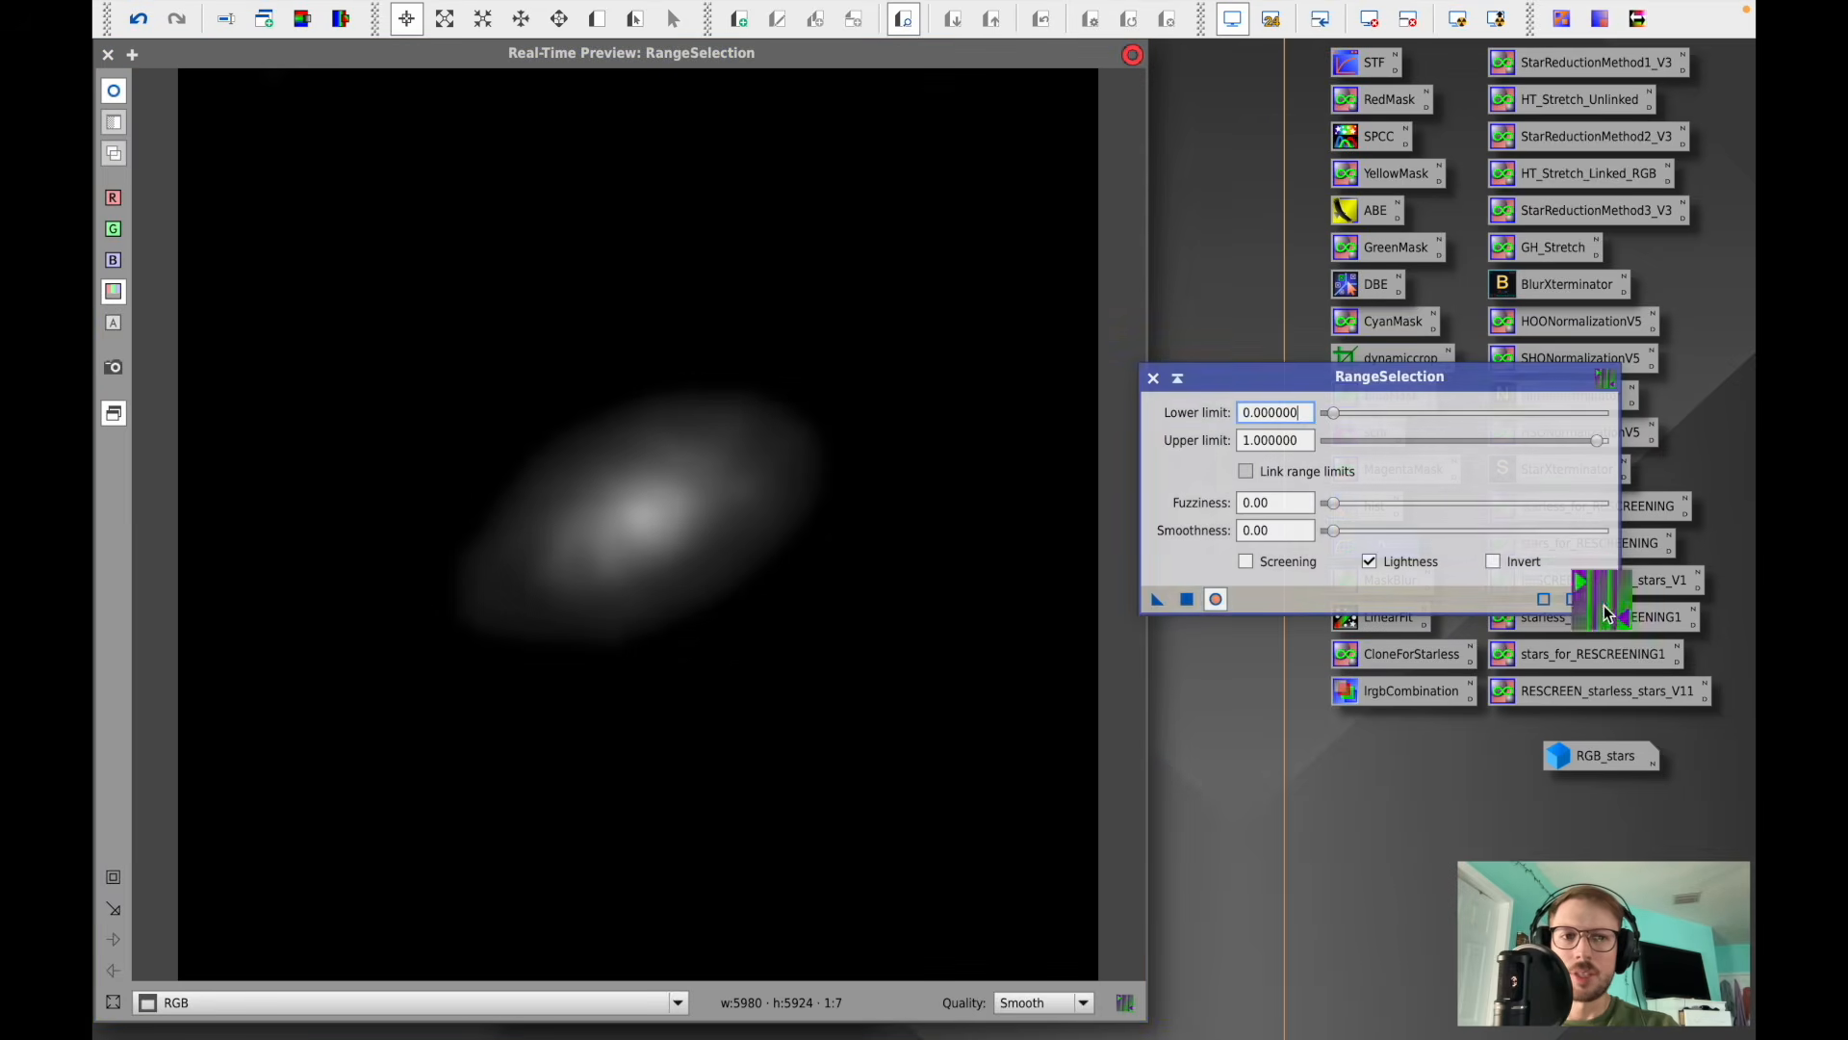
left_click(1246, 561)
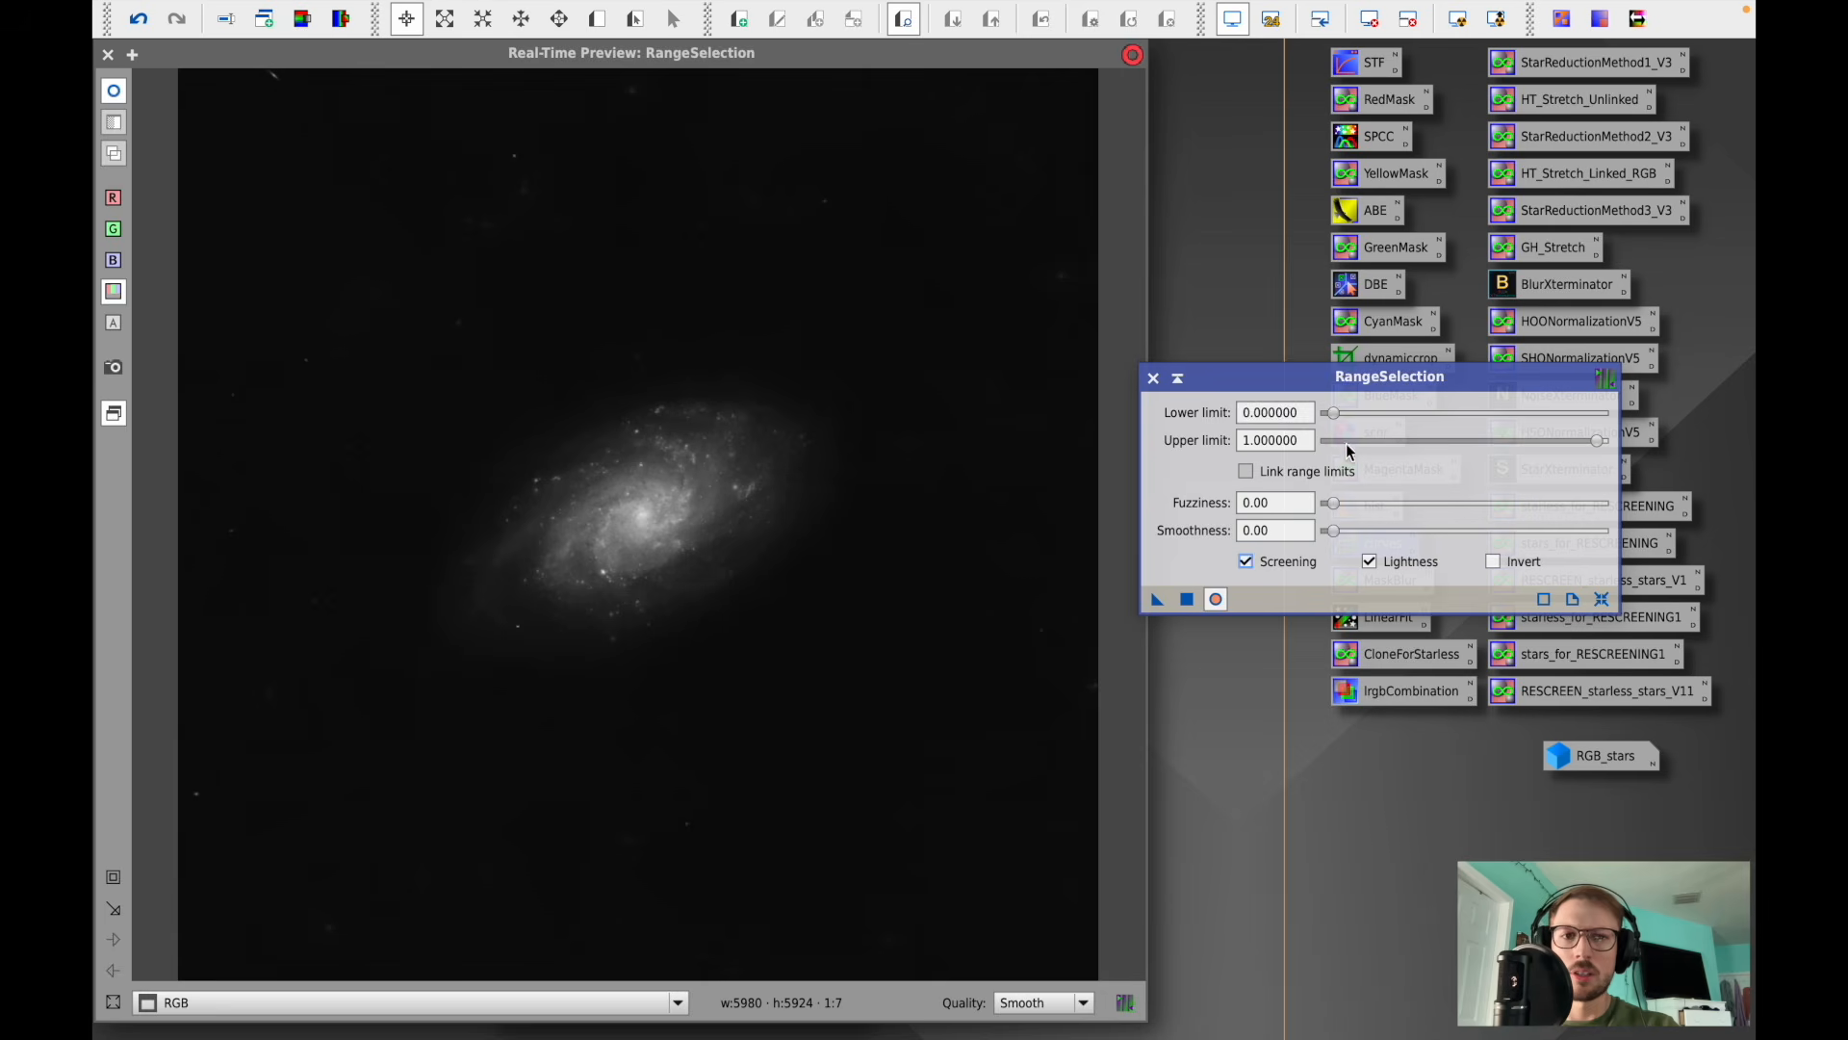
left_click_drag(1336, 424, 1356, 425)
left_click_drag(1333, 504, 1379, 542)
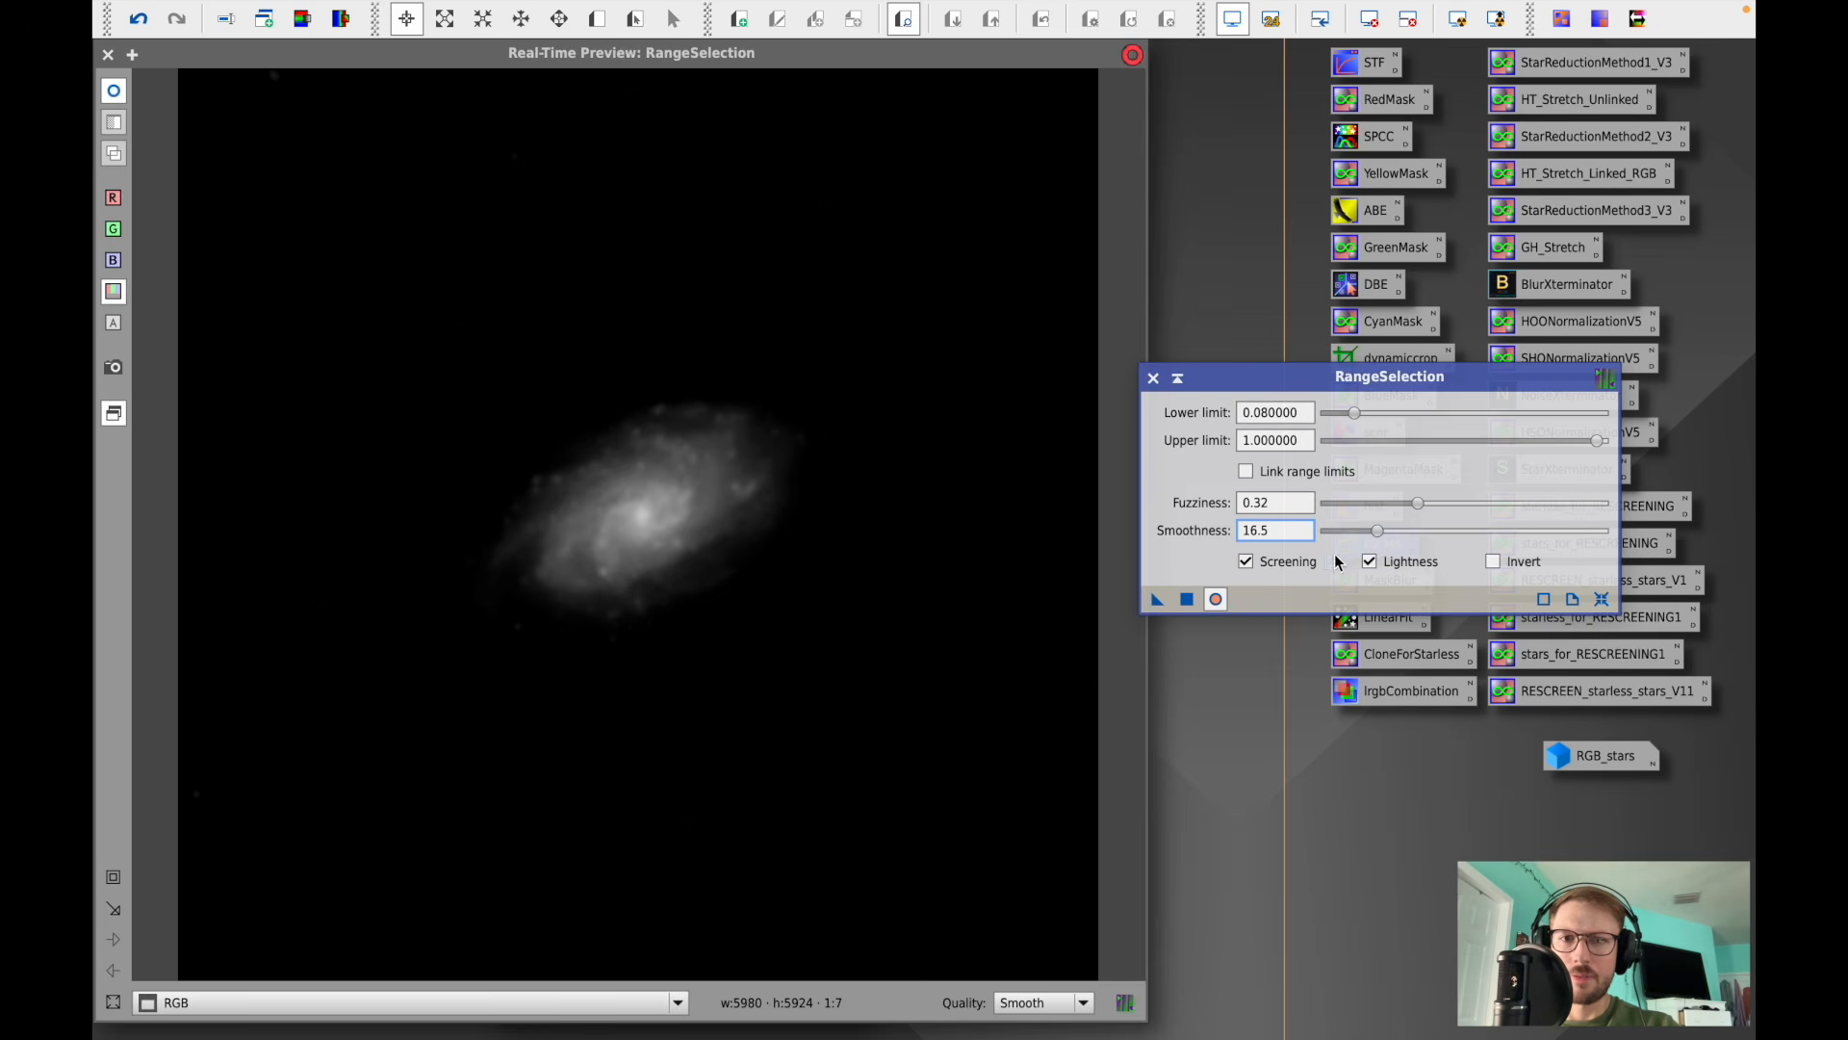
- Generate the range mask from the RGB image, then close RangeSelection and its real-time preview
left_click(1188, 600)
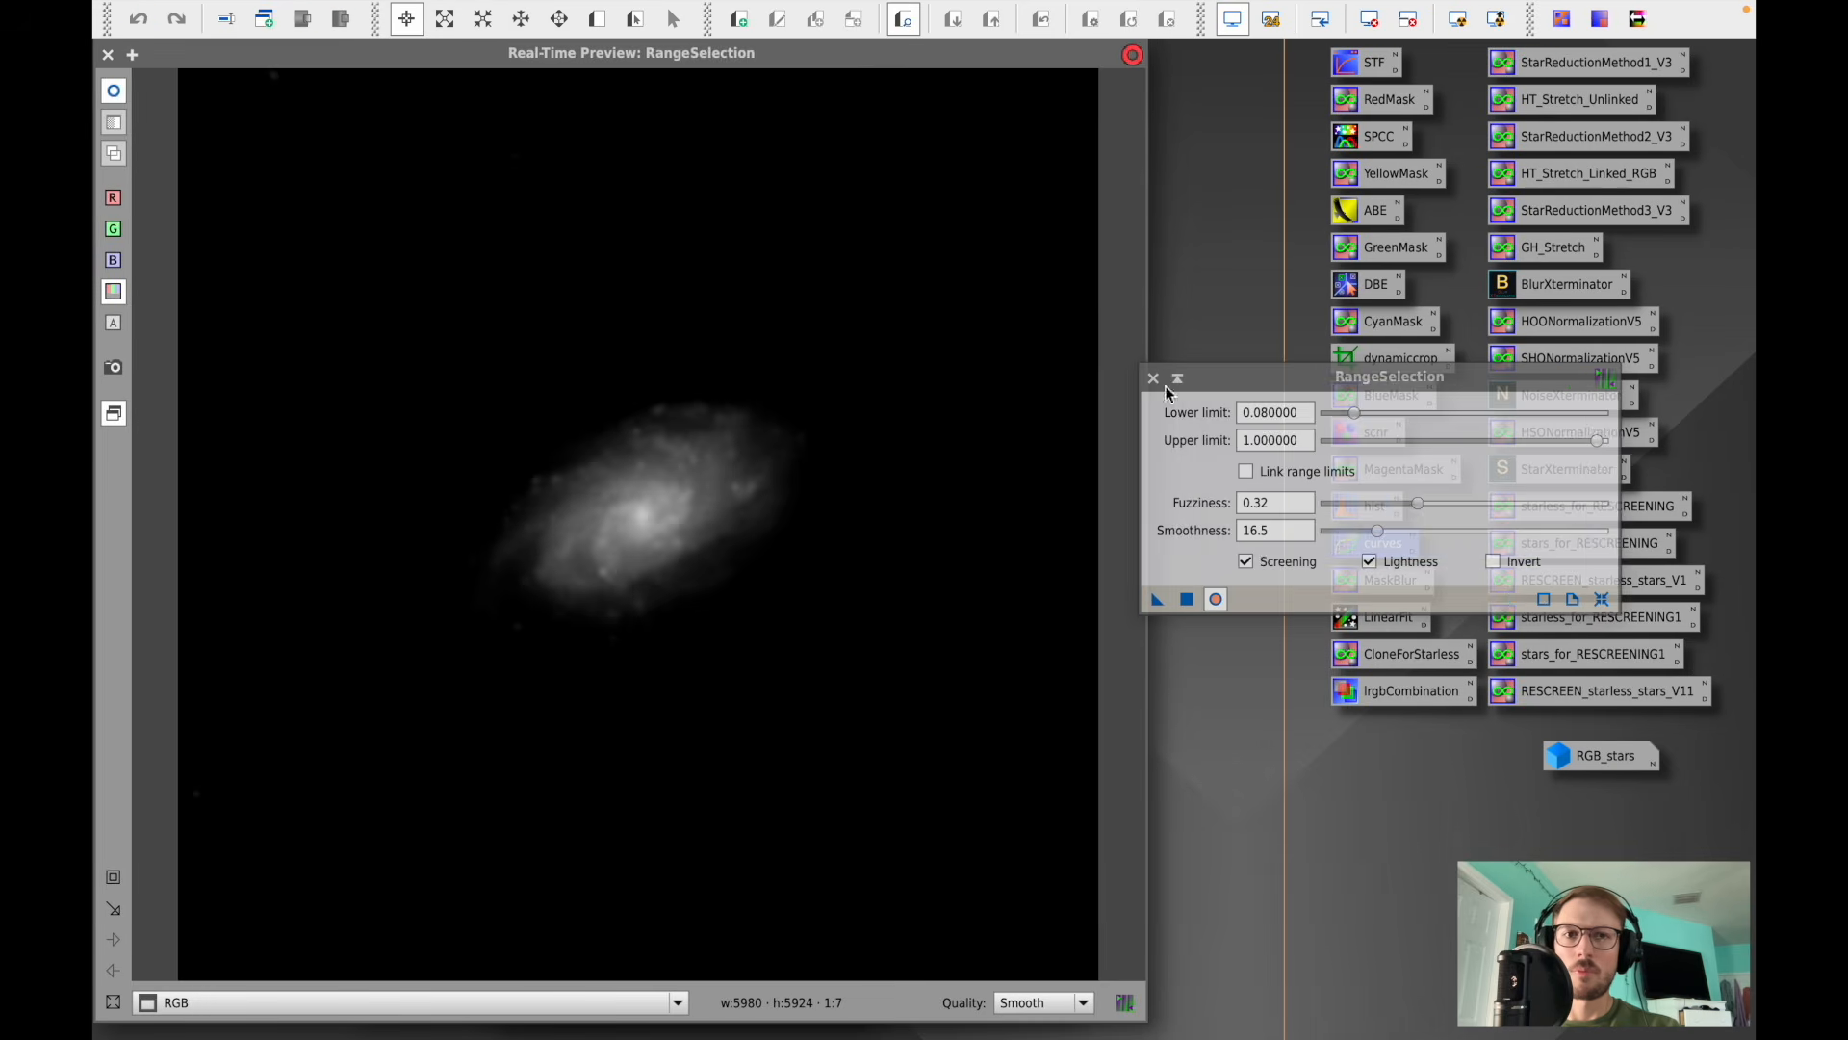
left_click(1153, 377)
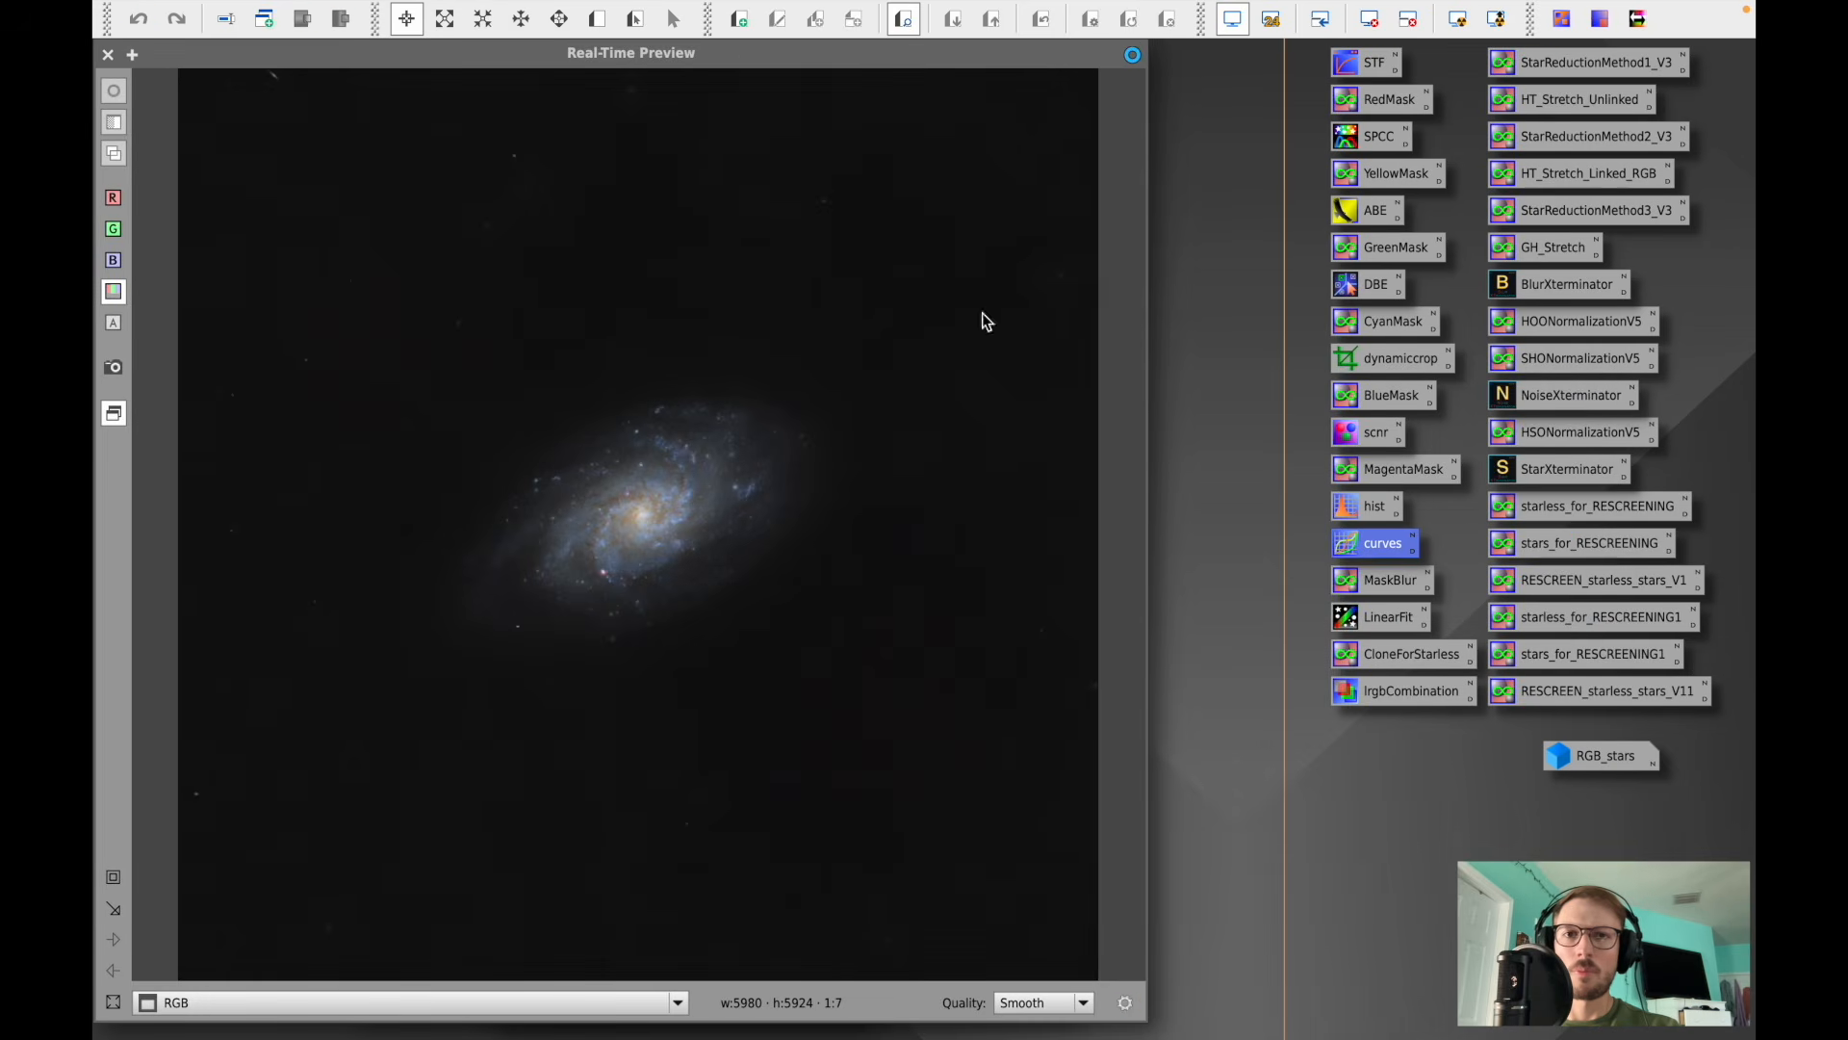
left_click(109, 58)
- Apply the new range_mask1 as a mask on the RGB image and move the mask window aside
left_click_drag(378, 381, 192, 220)
left_click(414, 313)
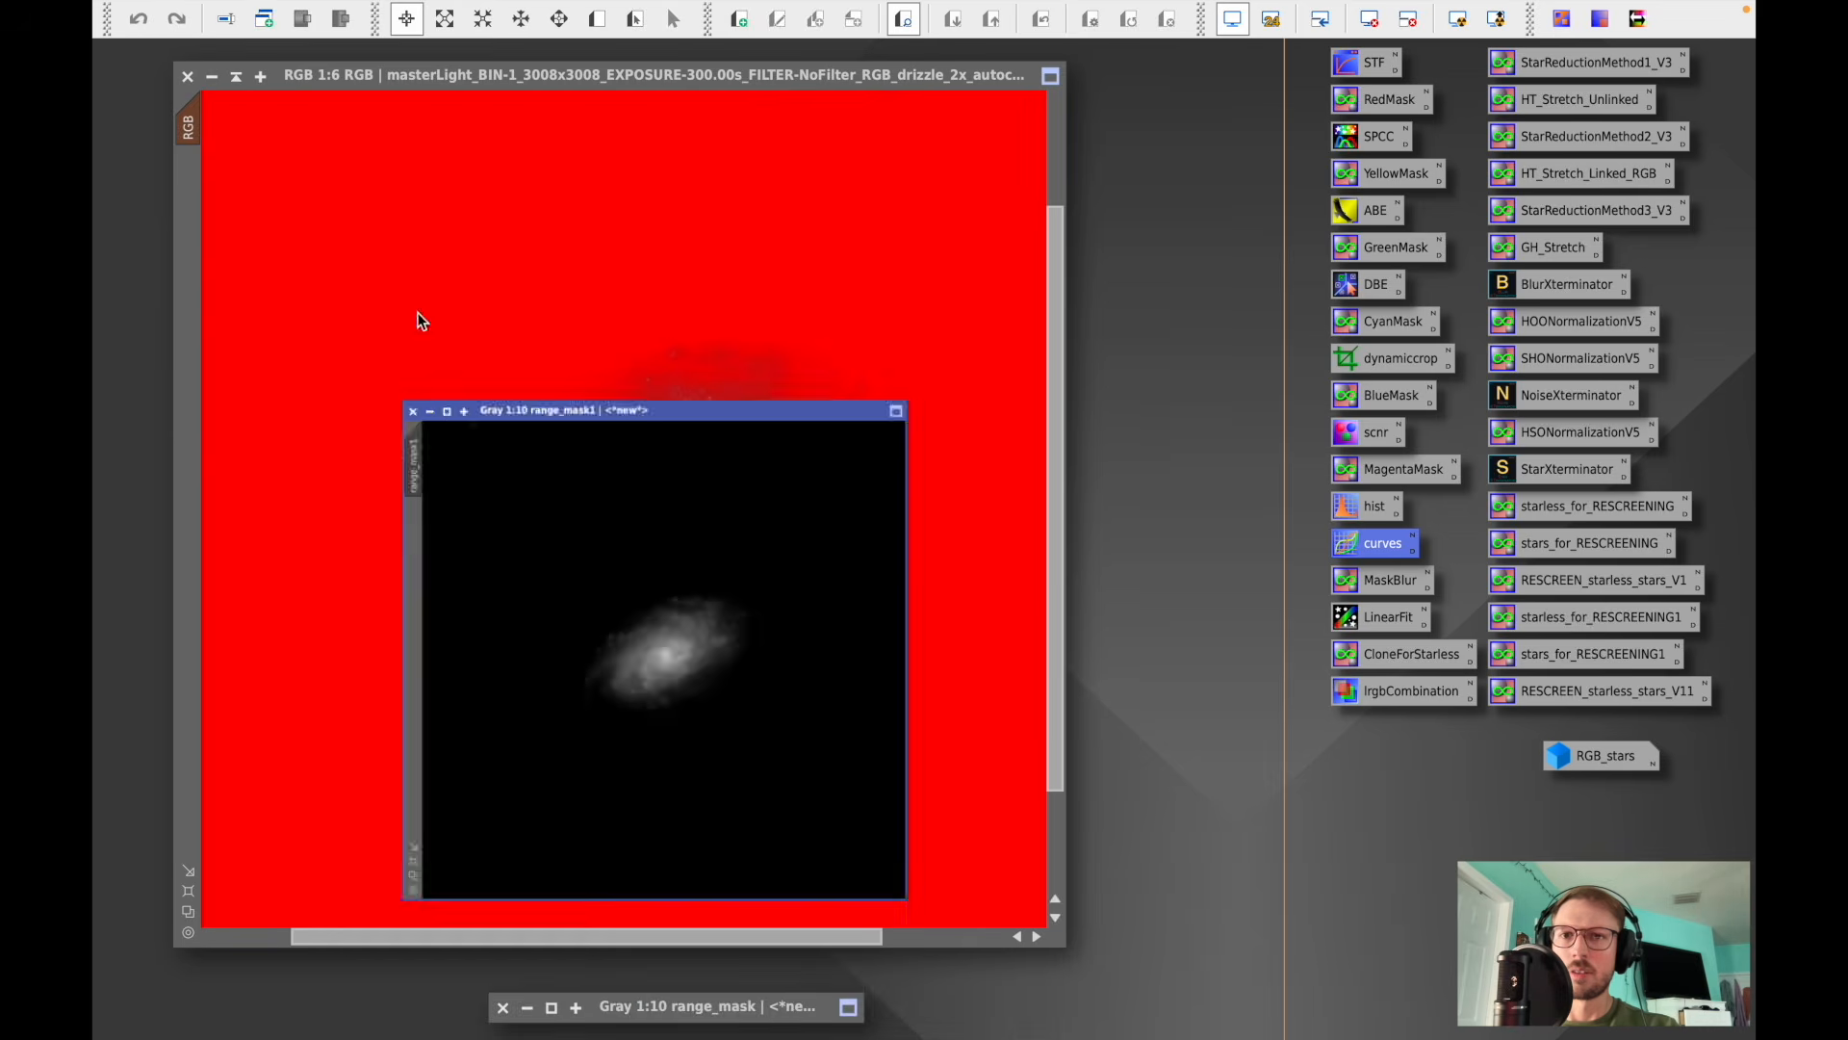
mouse_move(690, 654)
left_mouse_down()
mouse_move(690, 941)
mouse_move(662, 973)
left_mouse_up()
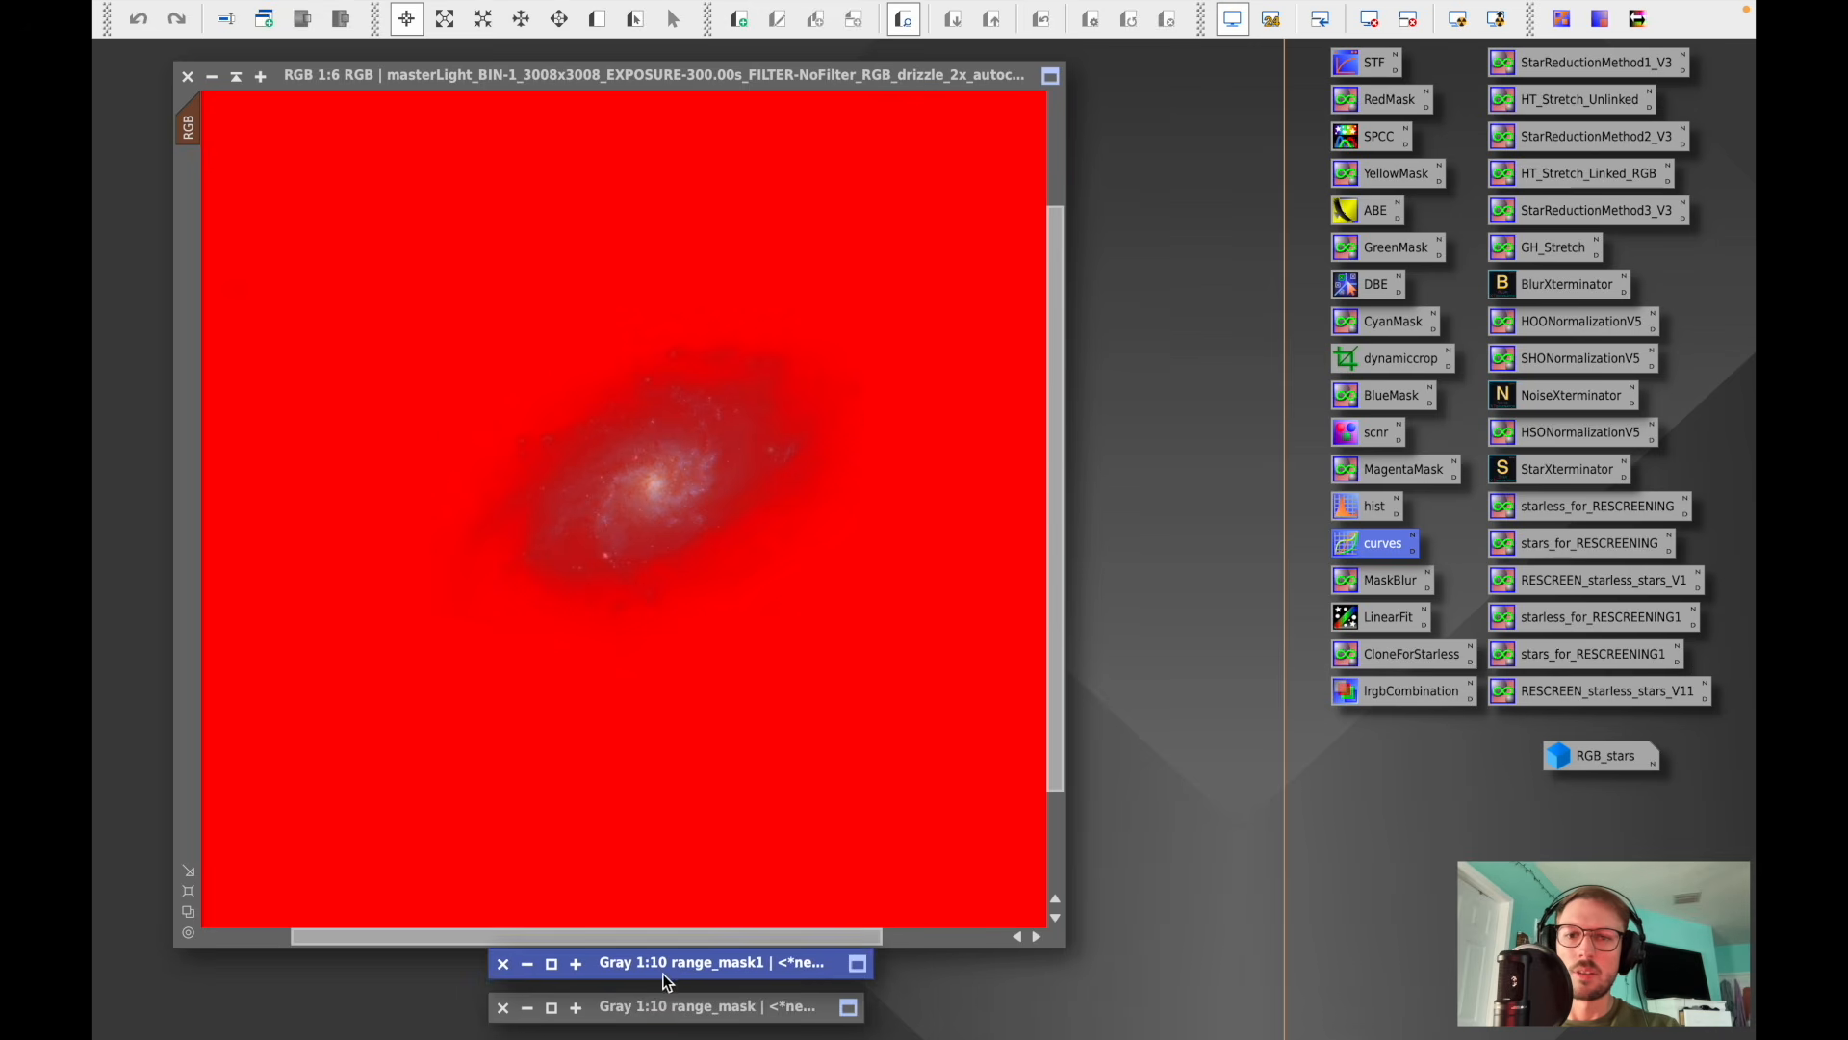
- Open LocalHistogramEqualization and preview its effect on a zoomed-in region around the galaxy
mouse_move(744, 5)
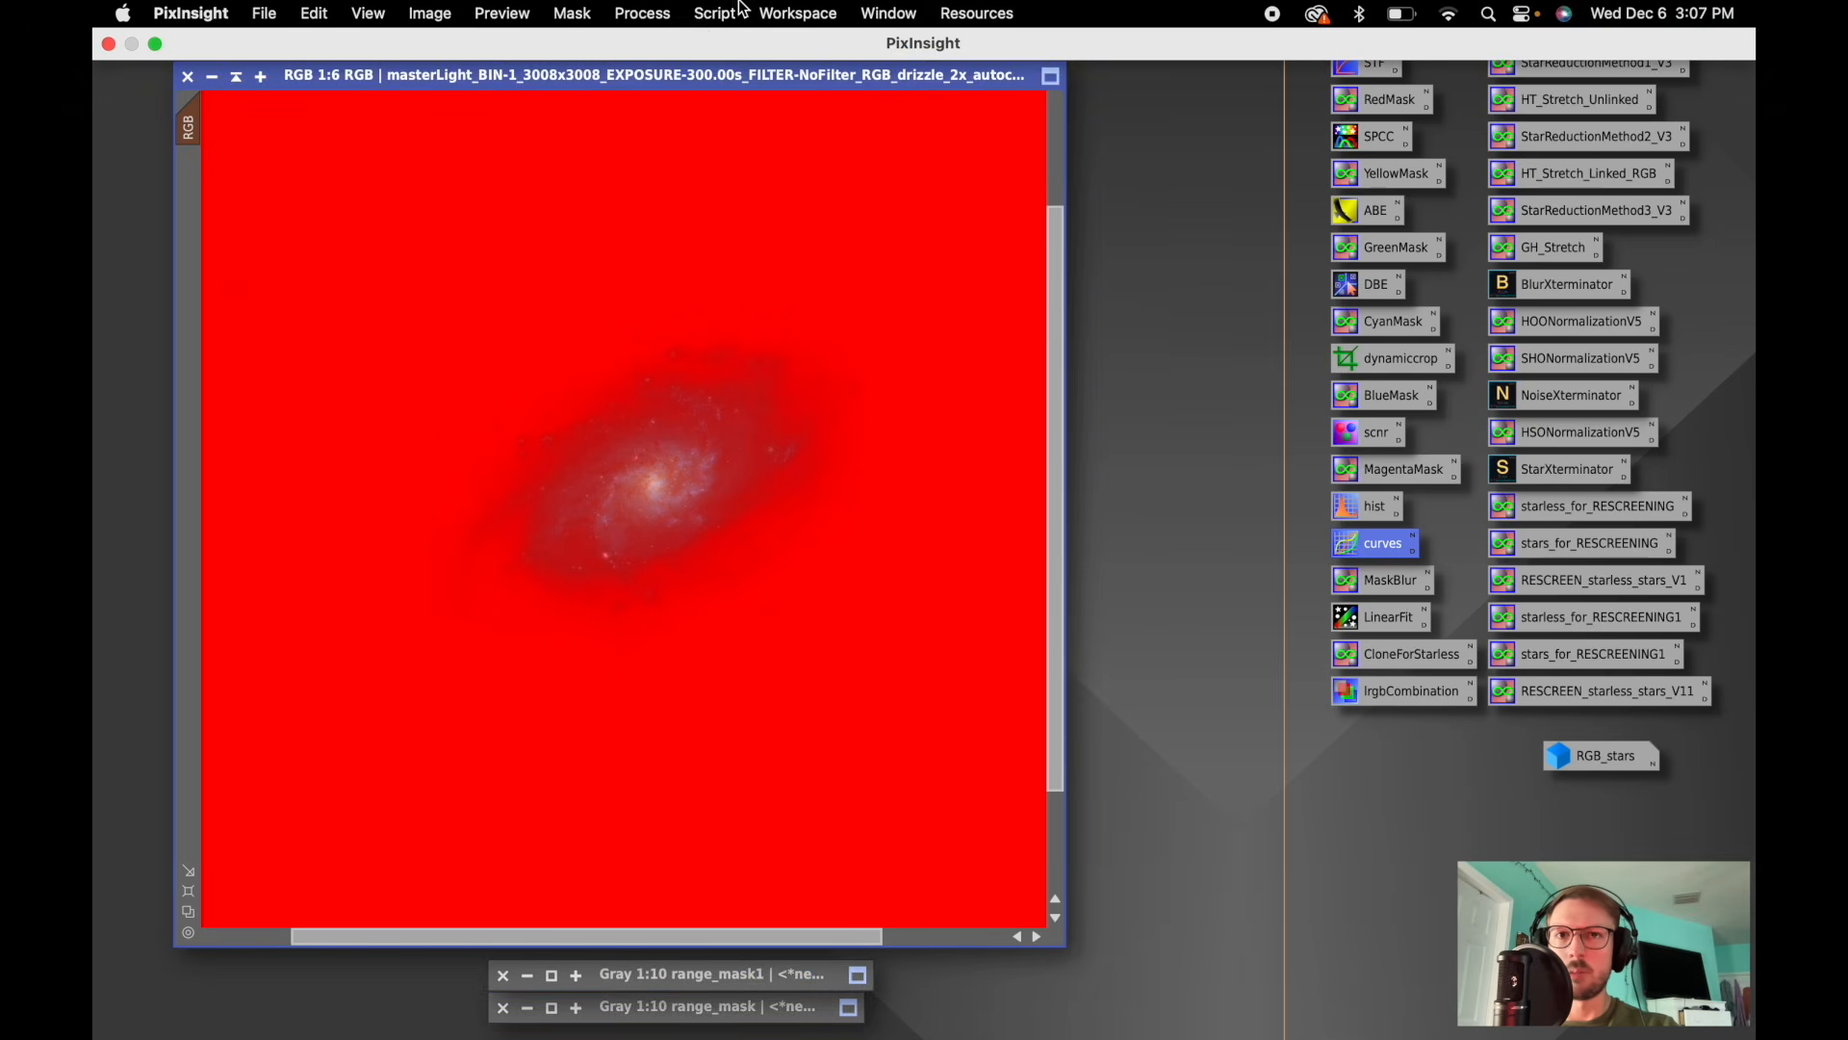
left_click(660, 15)
mouse_move(709, 633)
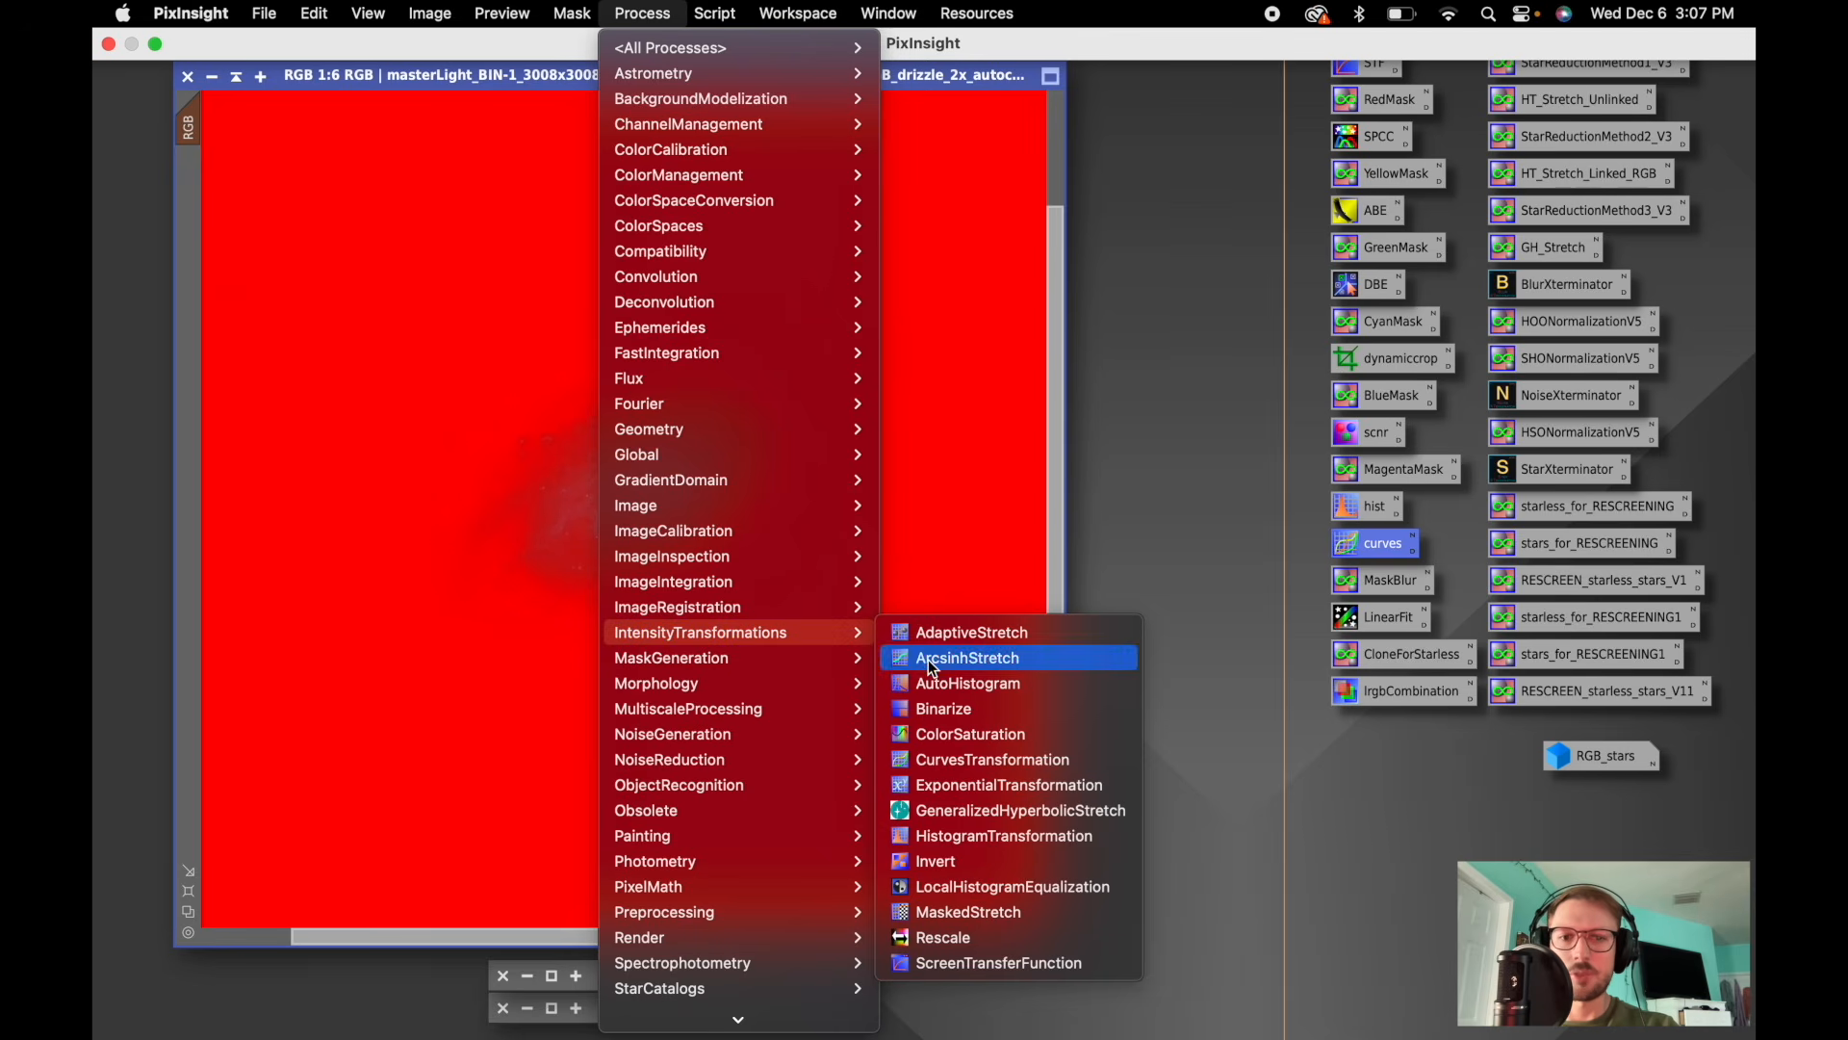
left_click(961, 886)
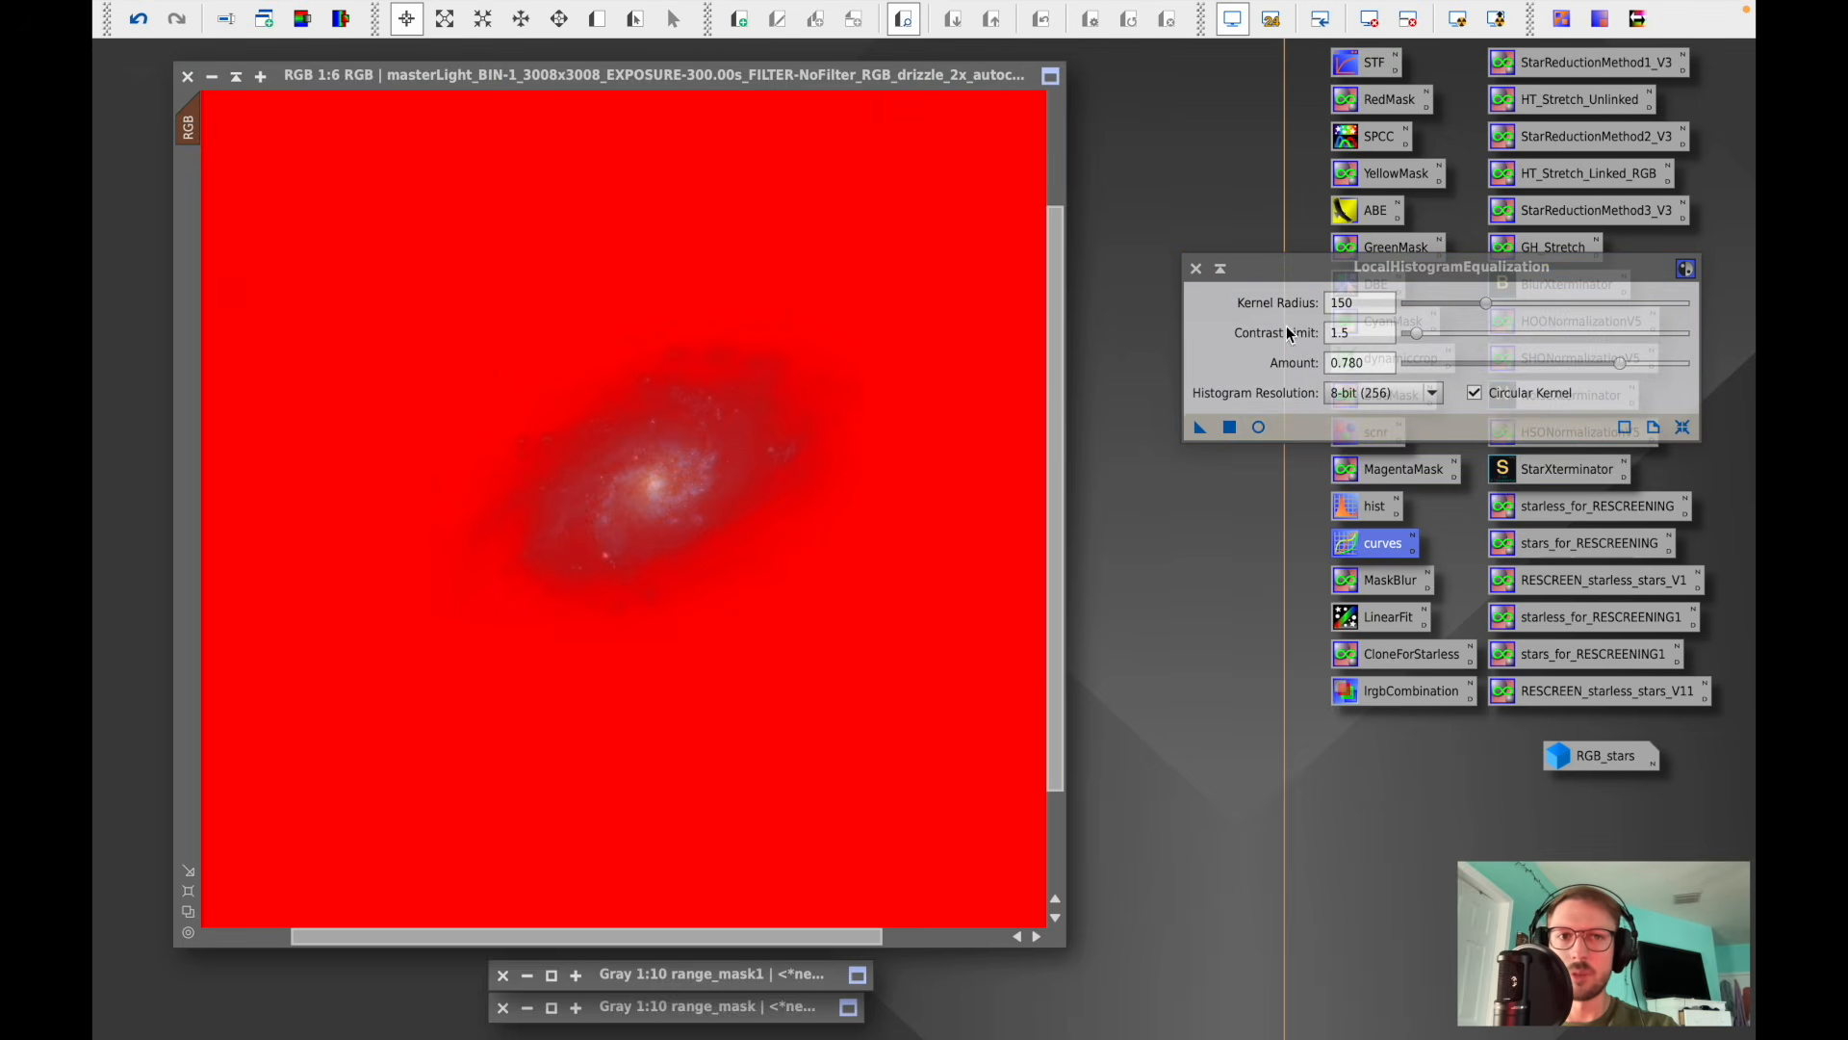
left_click(1258, 426)
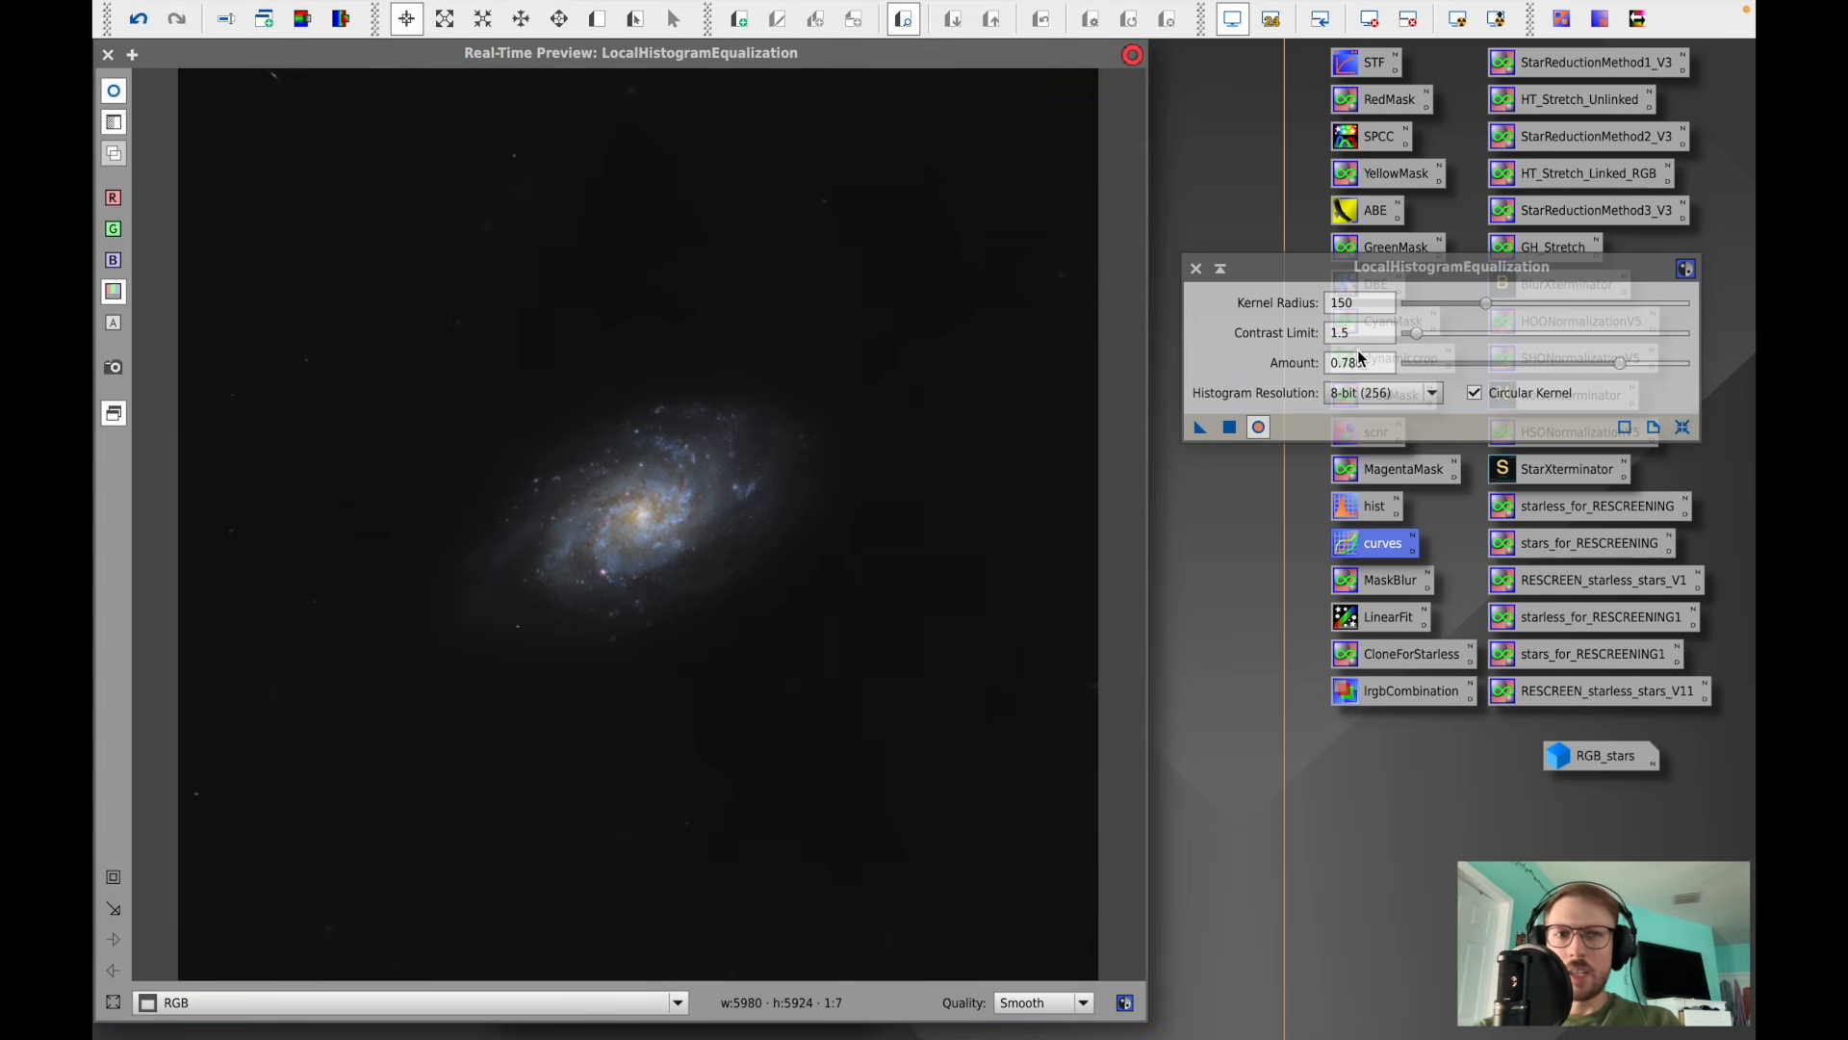
left_click(114, 878)
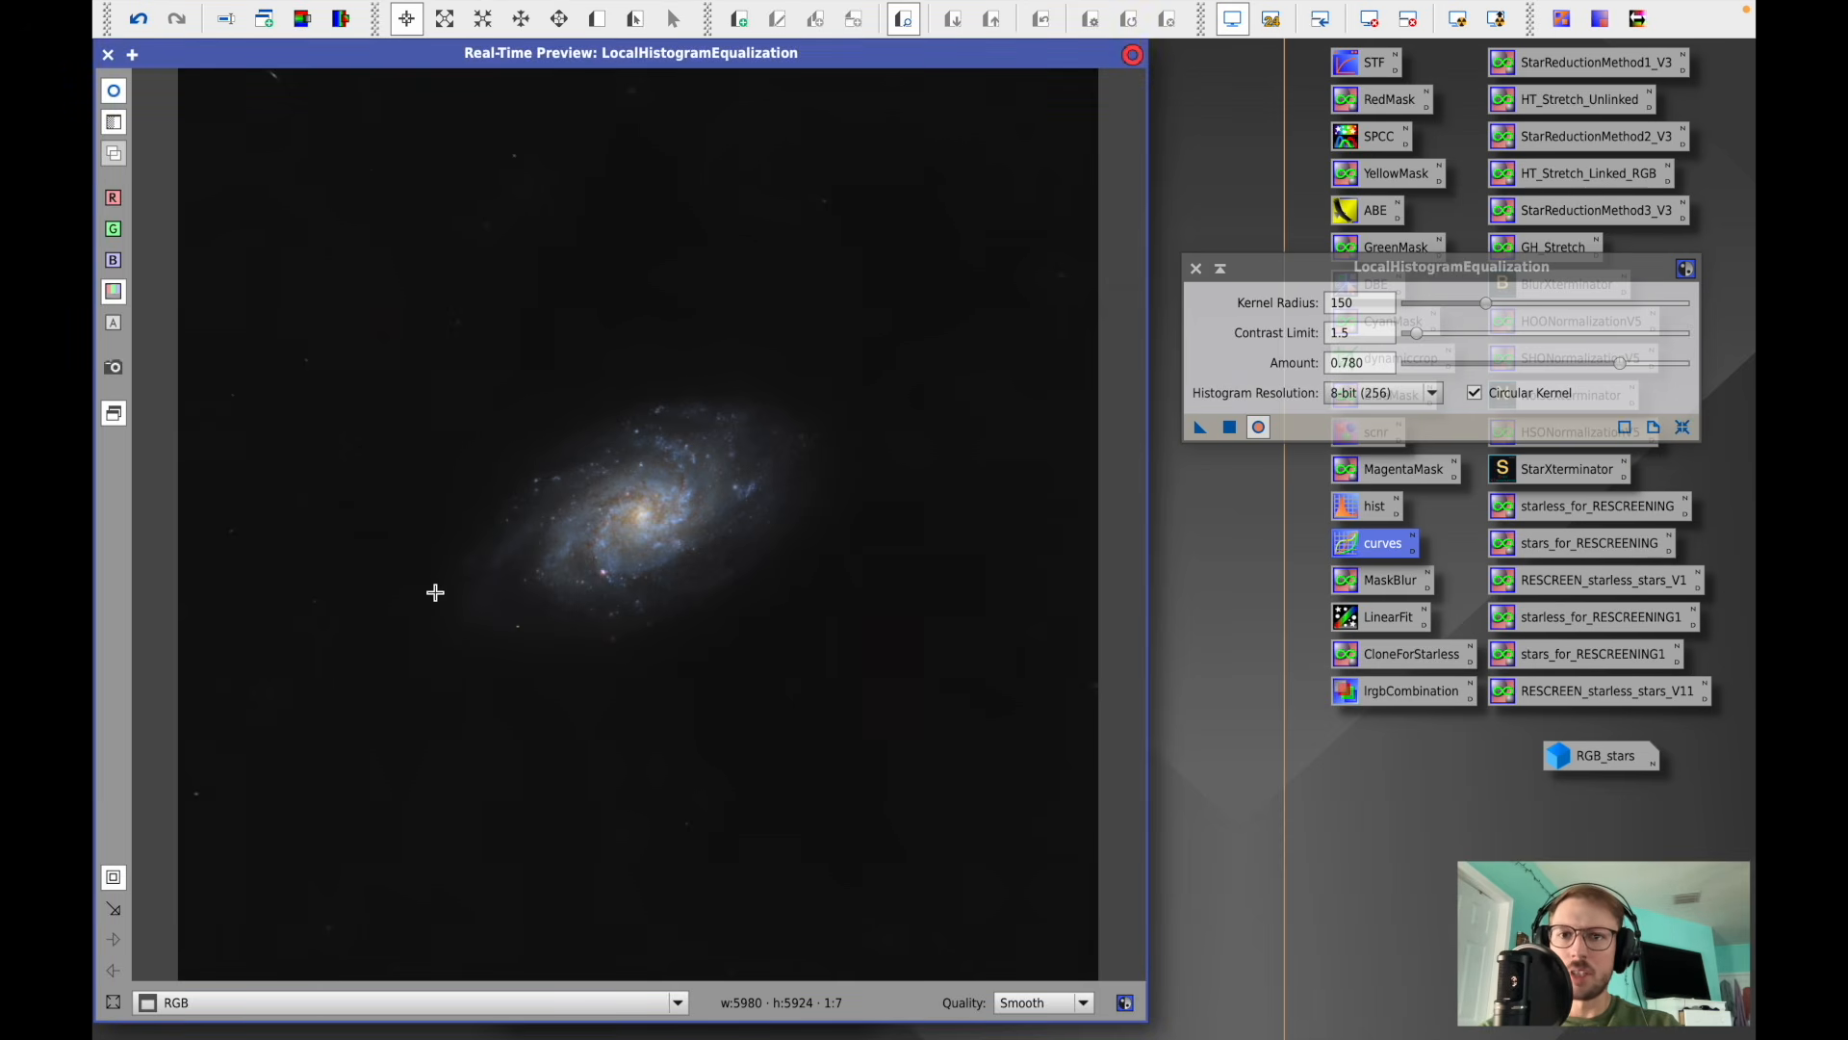
left_click_drag(409, 680, 854, 353)
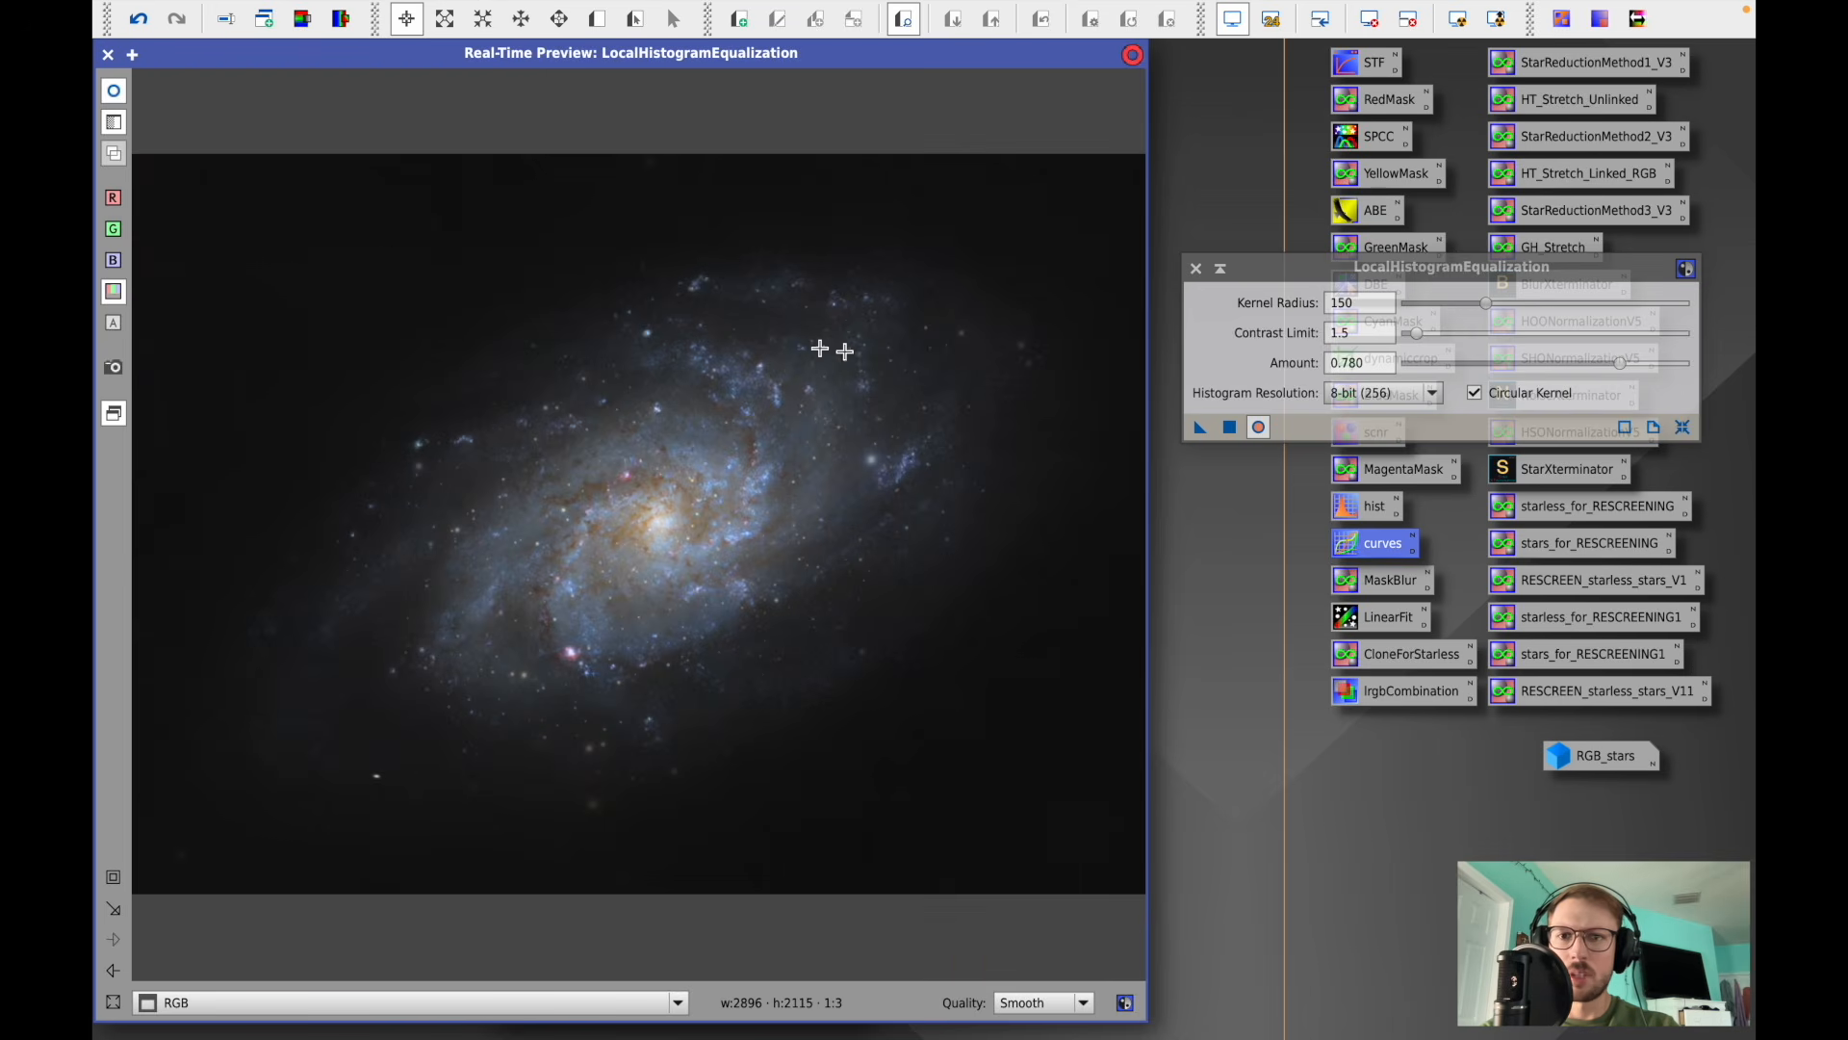
- Compare the preview with and without the effect, then apply LocalHistogramEqualization (radius 150, contrast limit 1.5, amount 0.780) to the RGB image
left_click(113, 92)
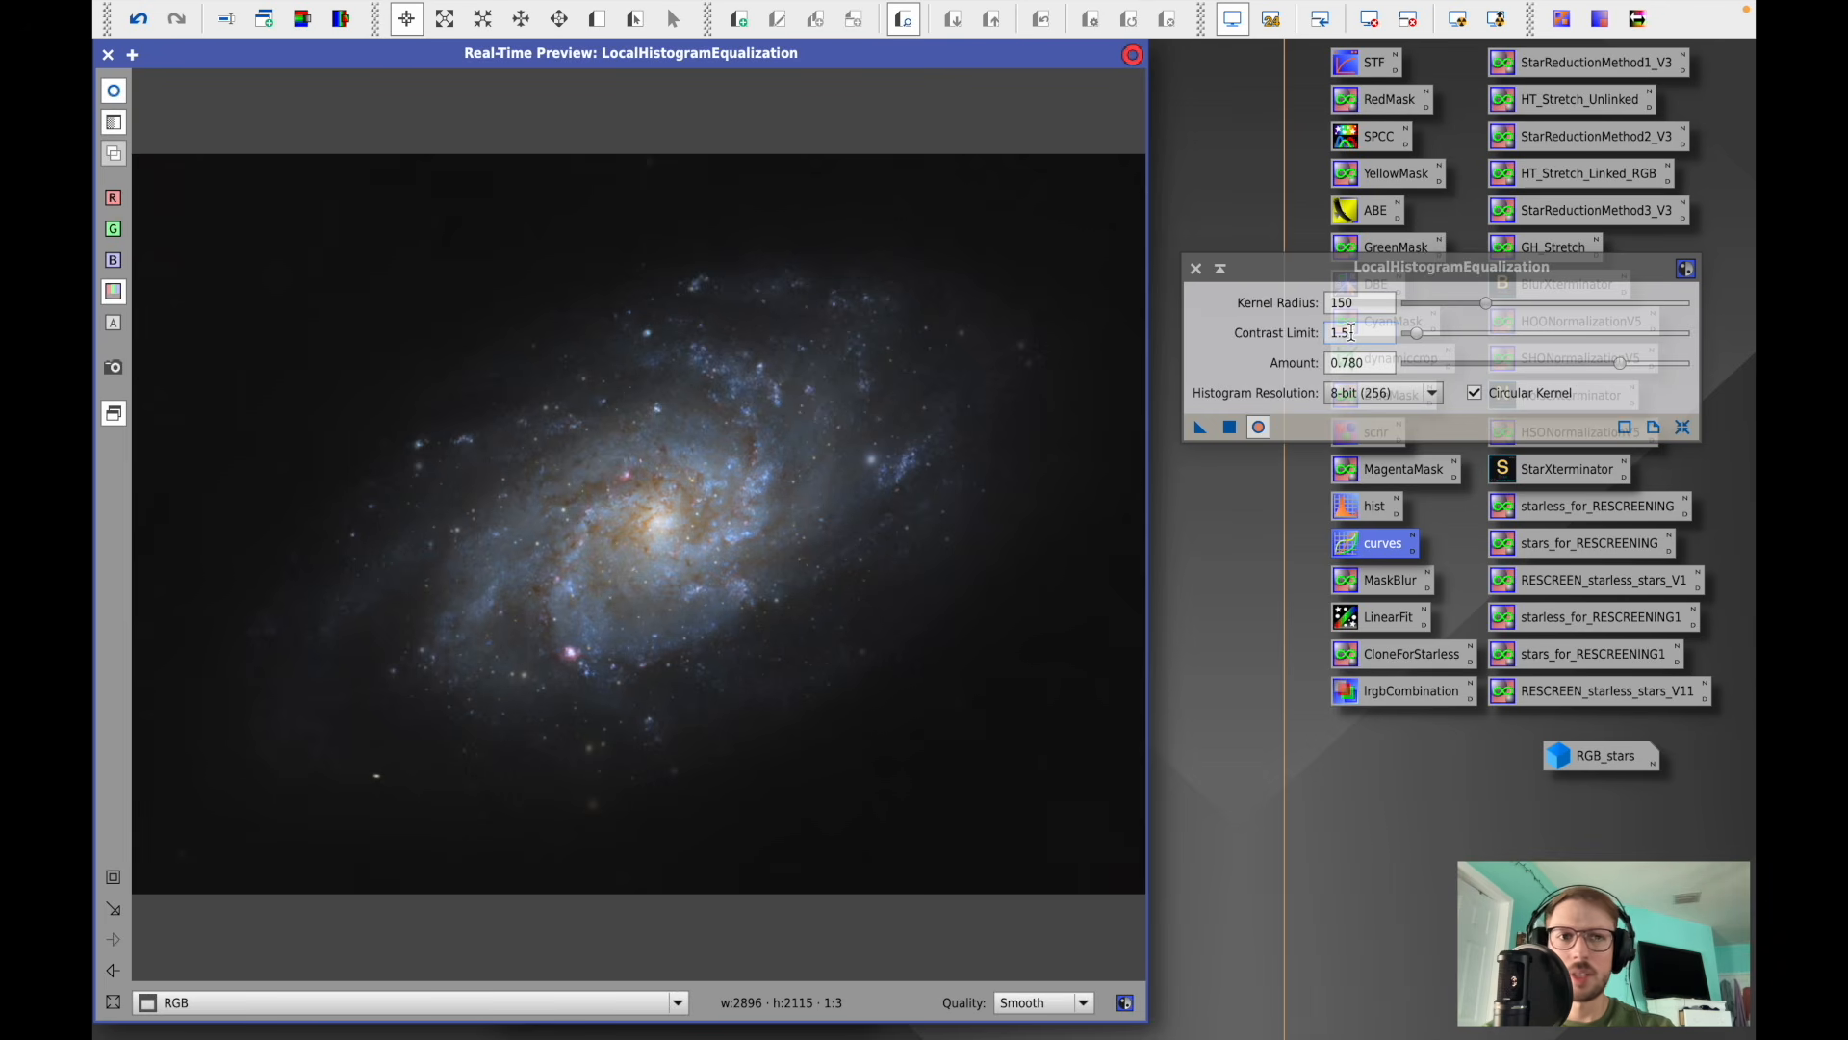
left_click(116, 92)
left_click(116, 93)
left_click(115, 92)
left_click(116, 92)
left_click(115, 92)
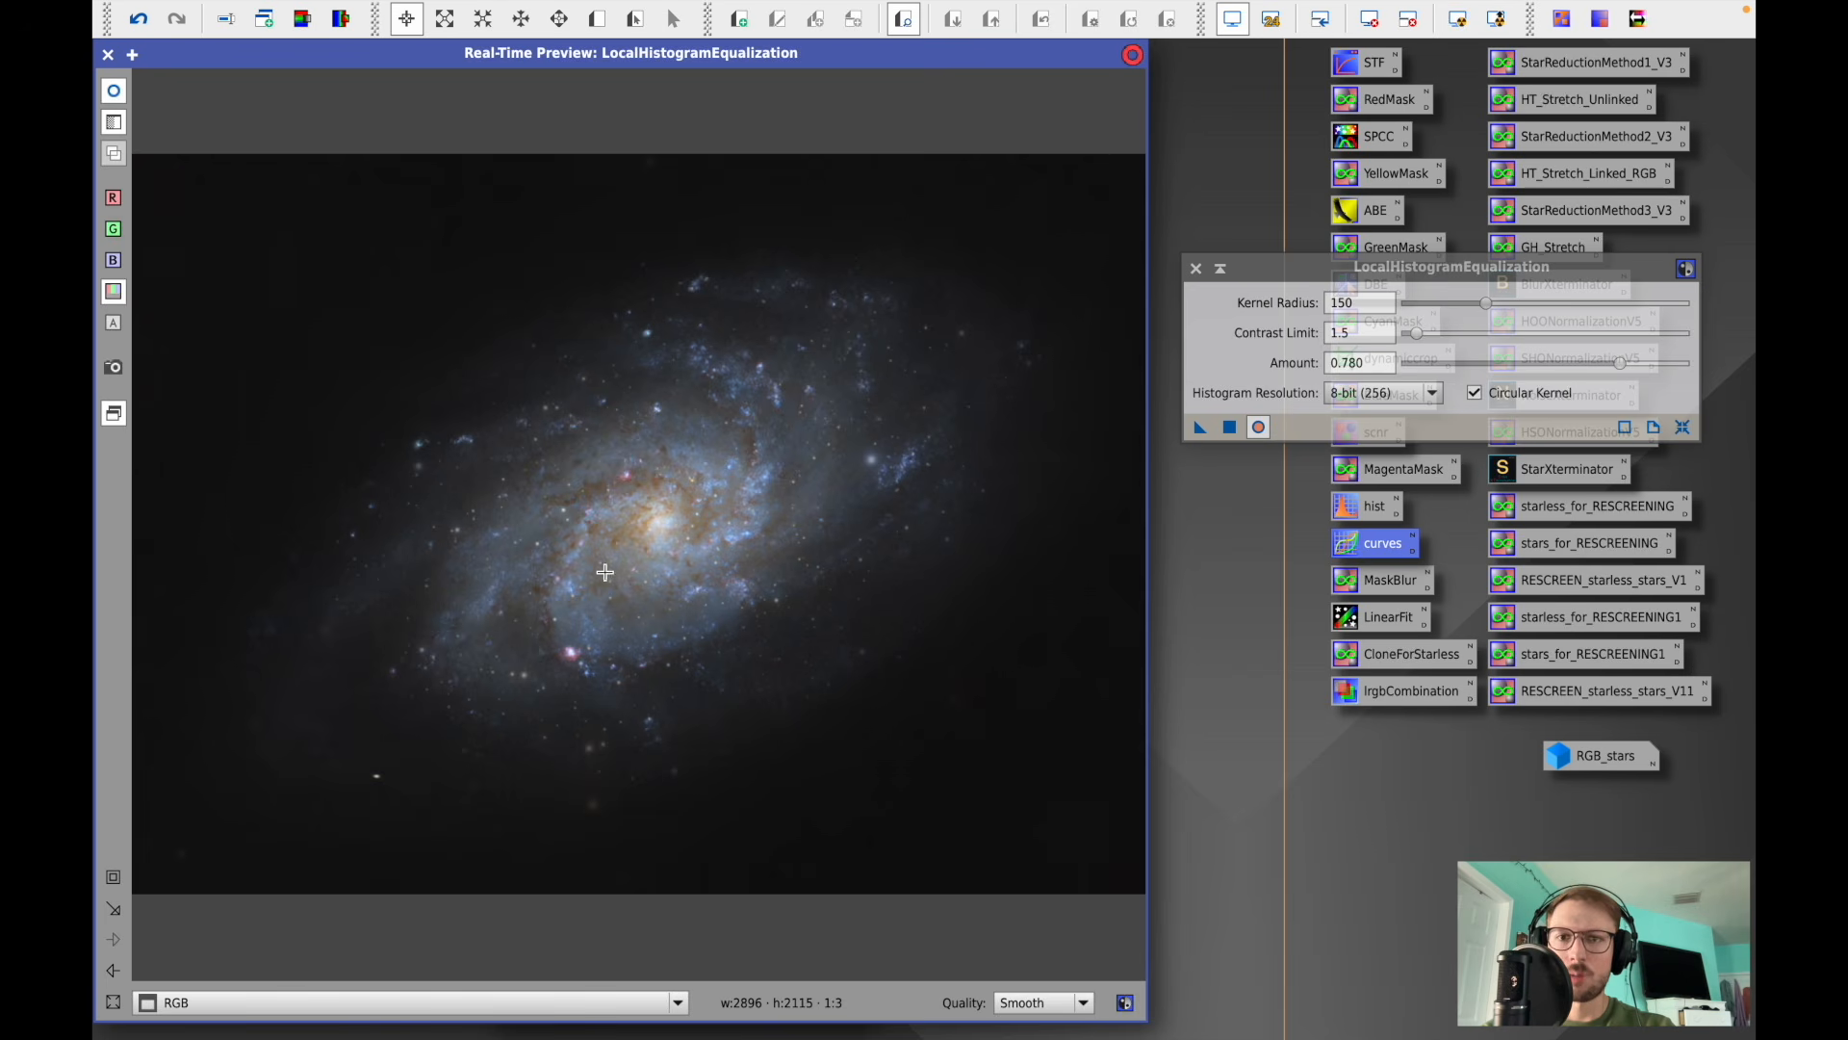
left_click(1230, 427)
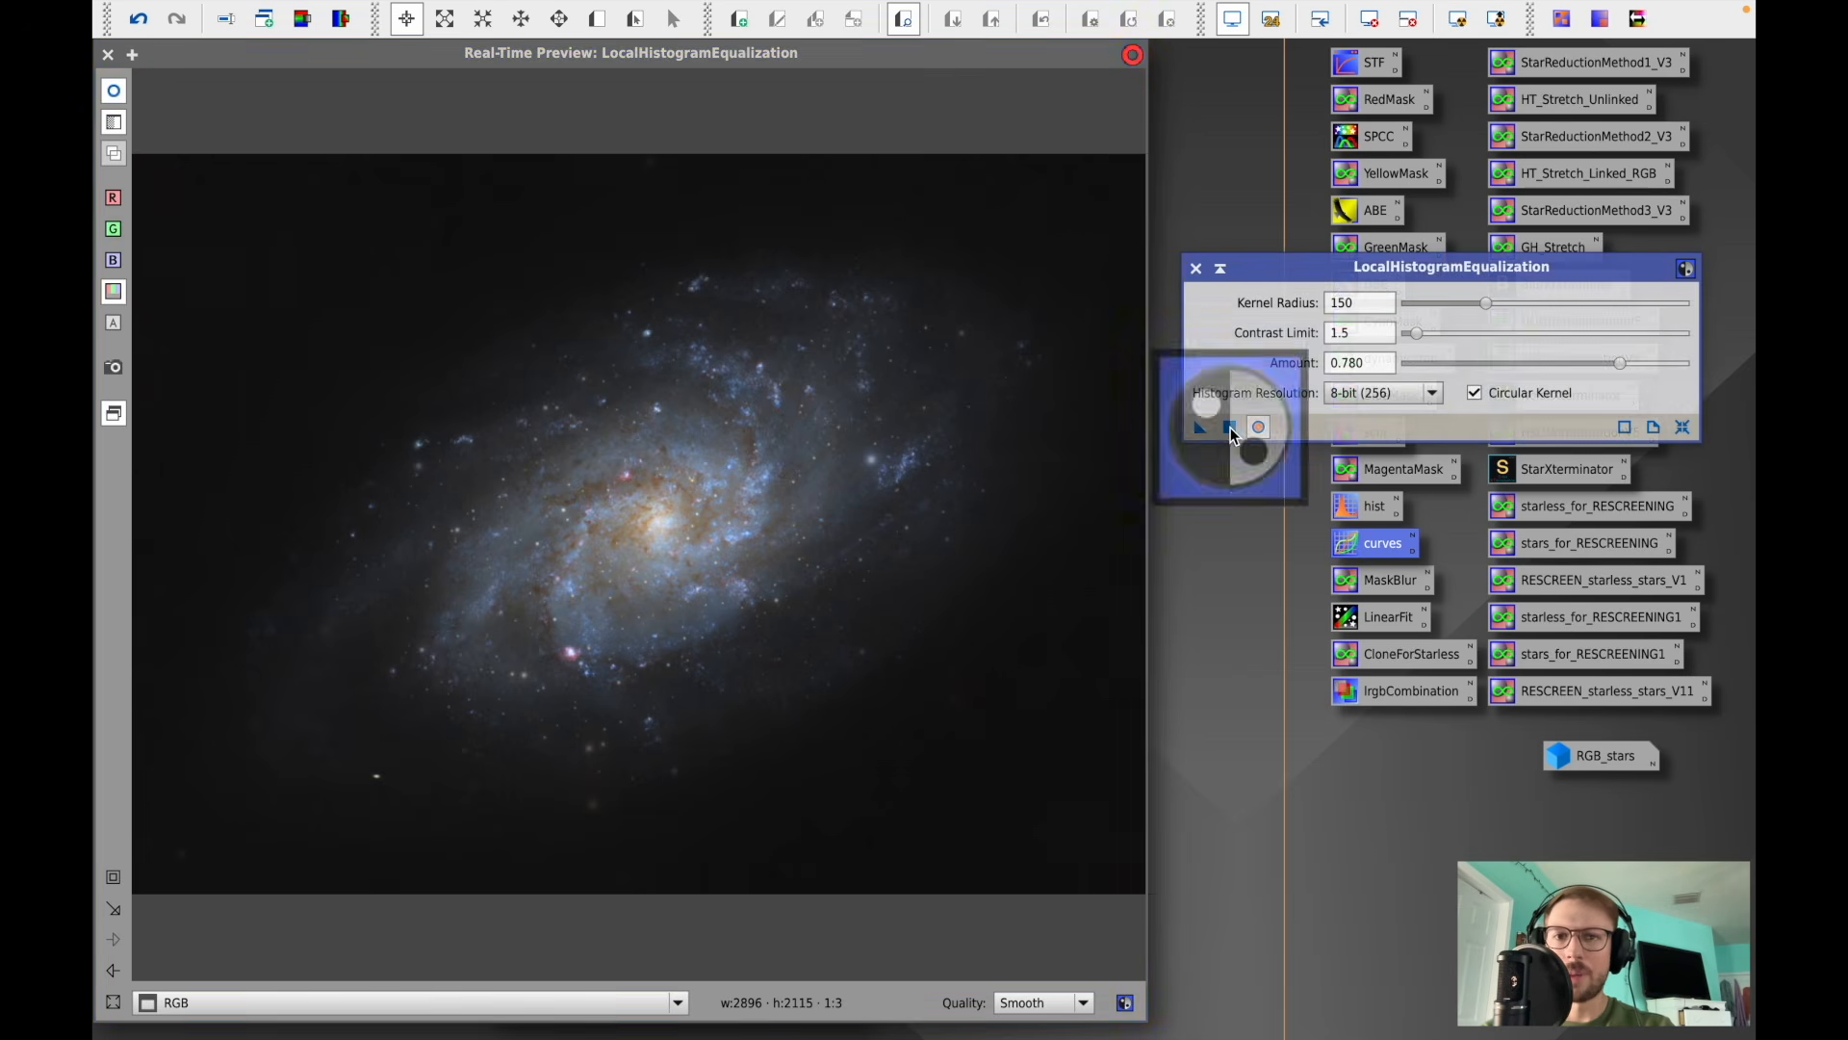
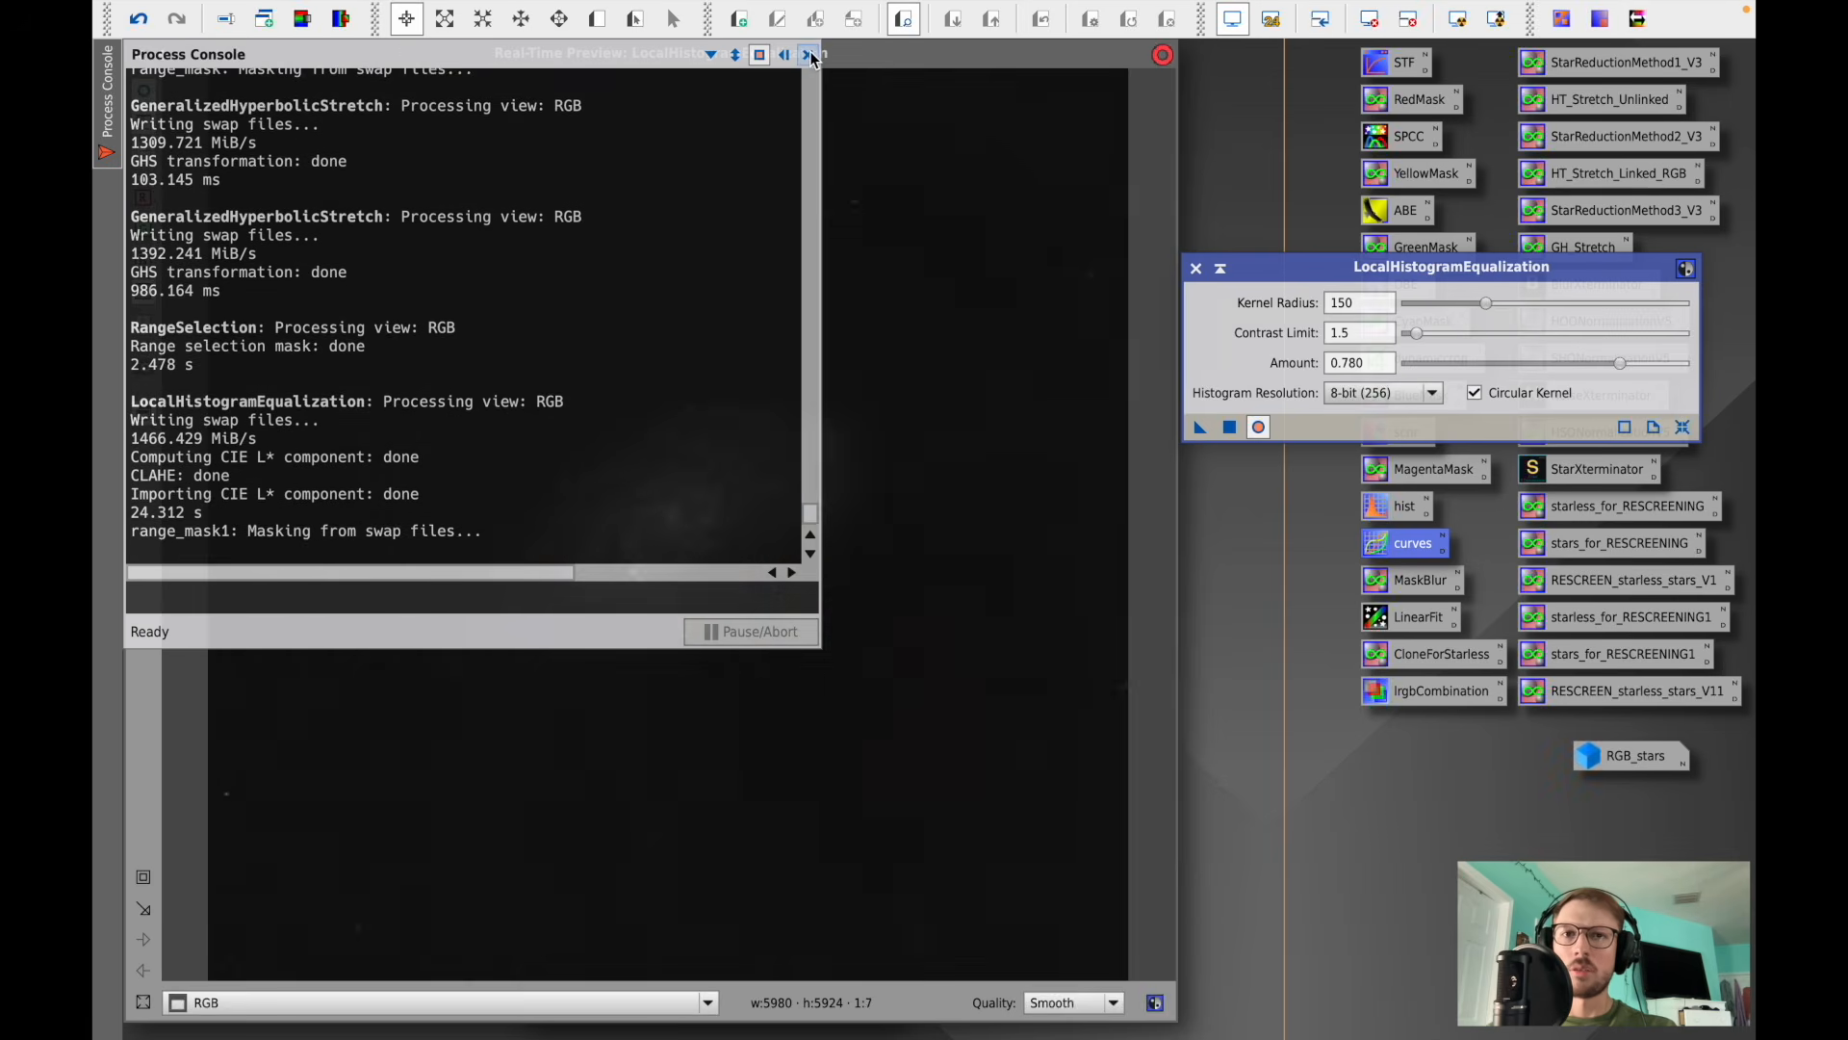
- Close LocalHistogramEqualization and its real-time preview, and open MultiscaleLinearTransform
left_click(1194, 272)
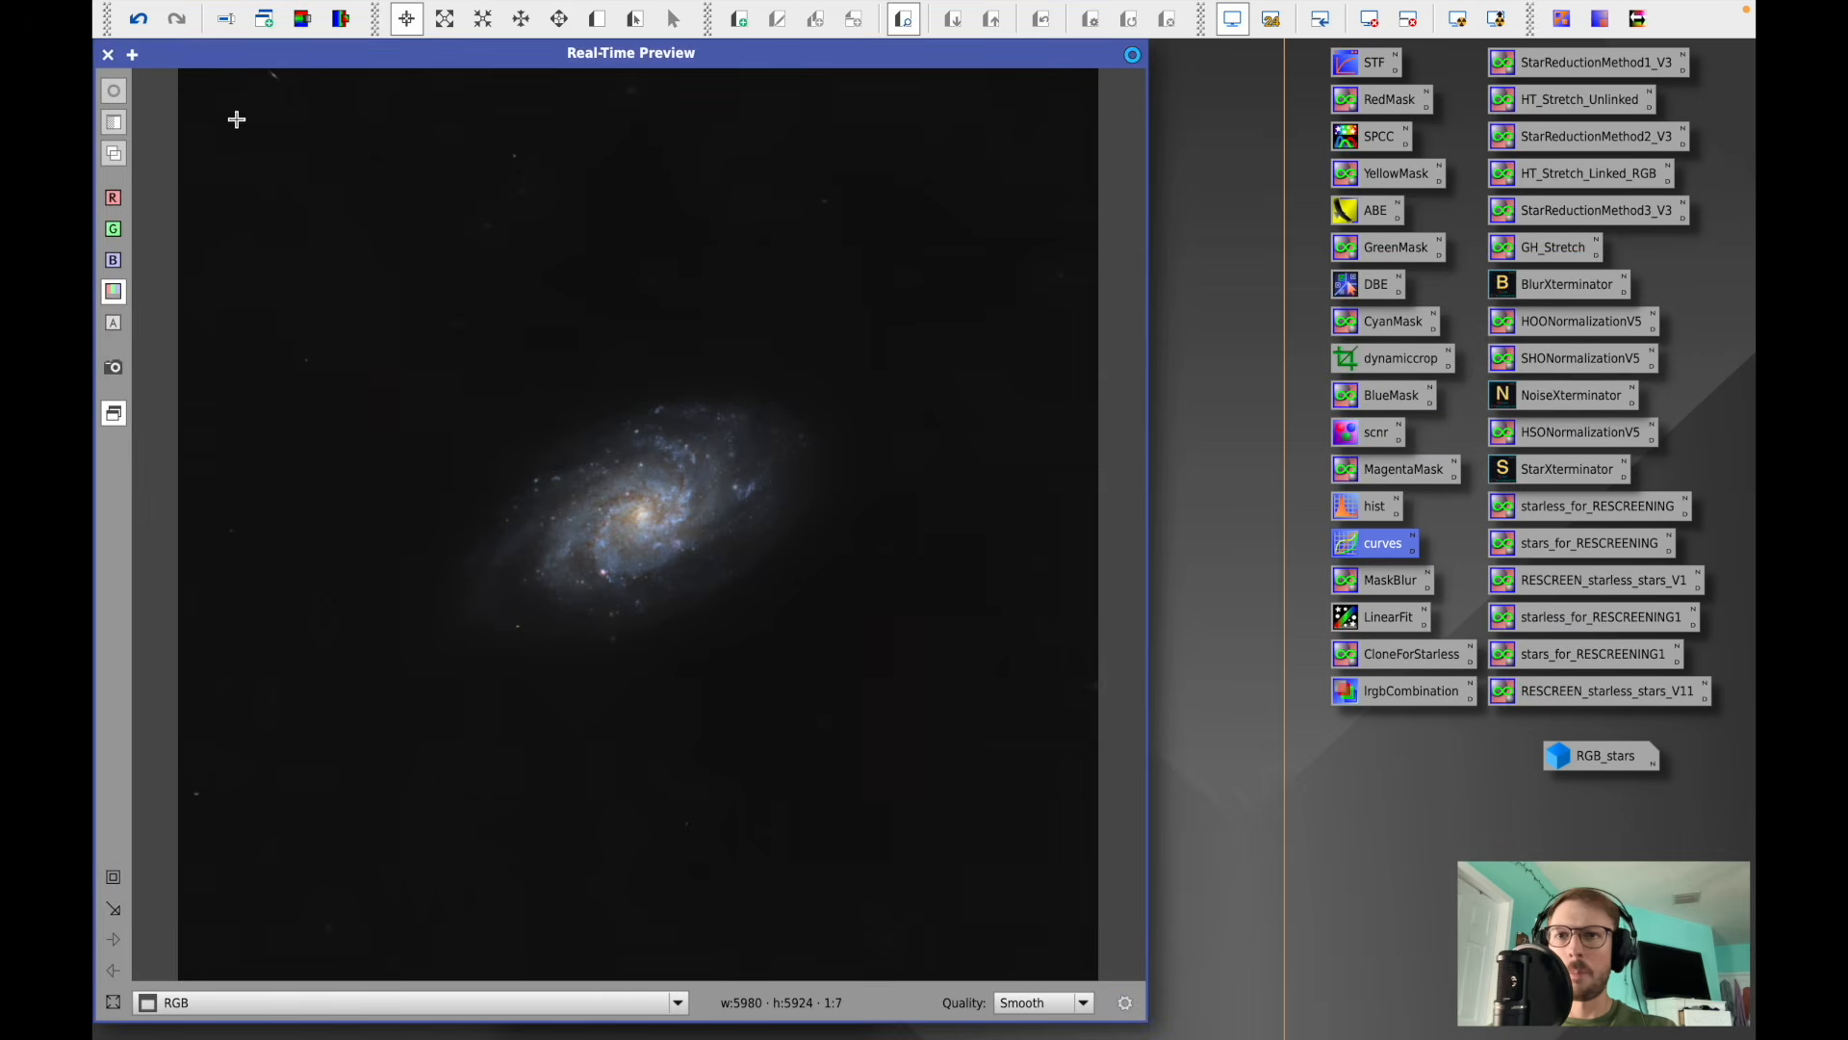
left_click(109, 56)
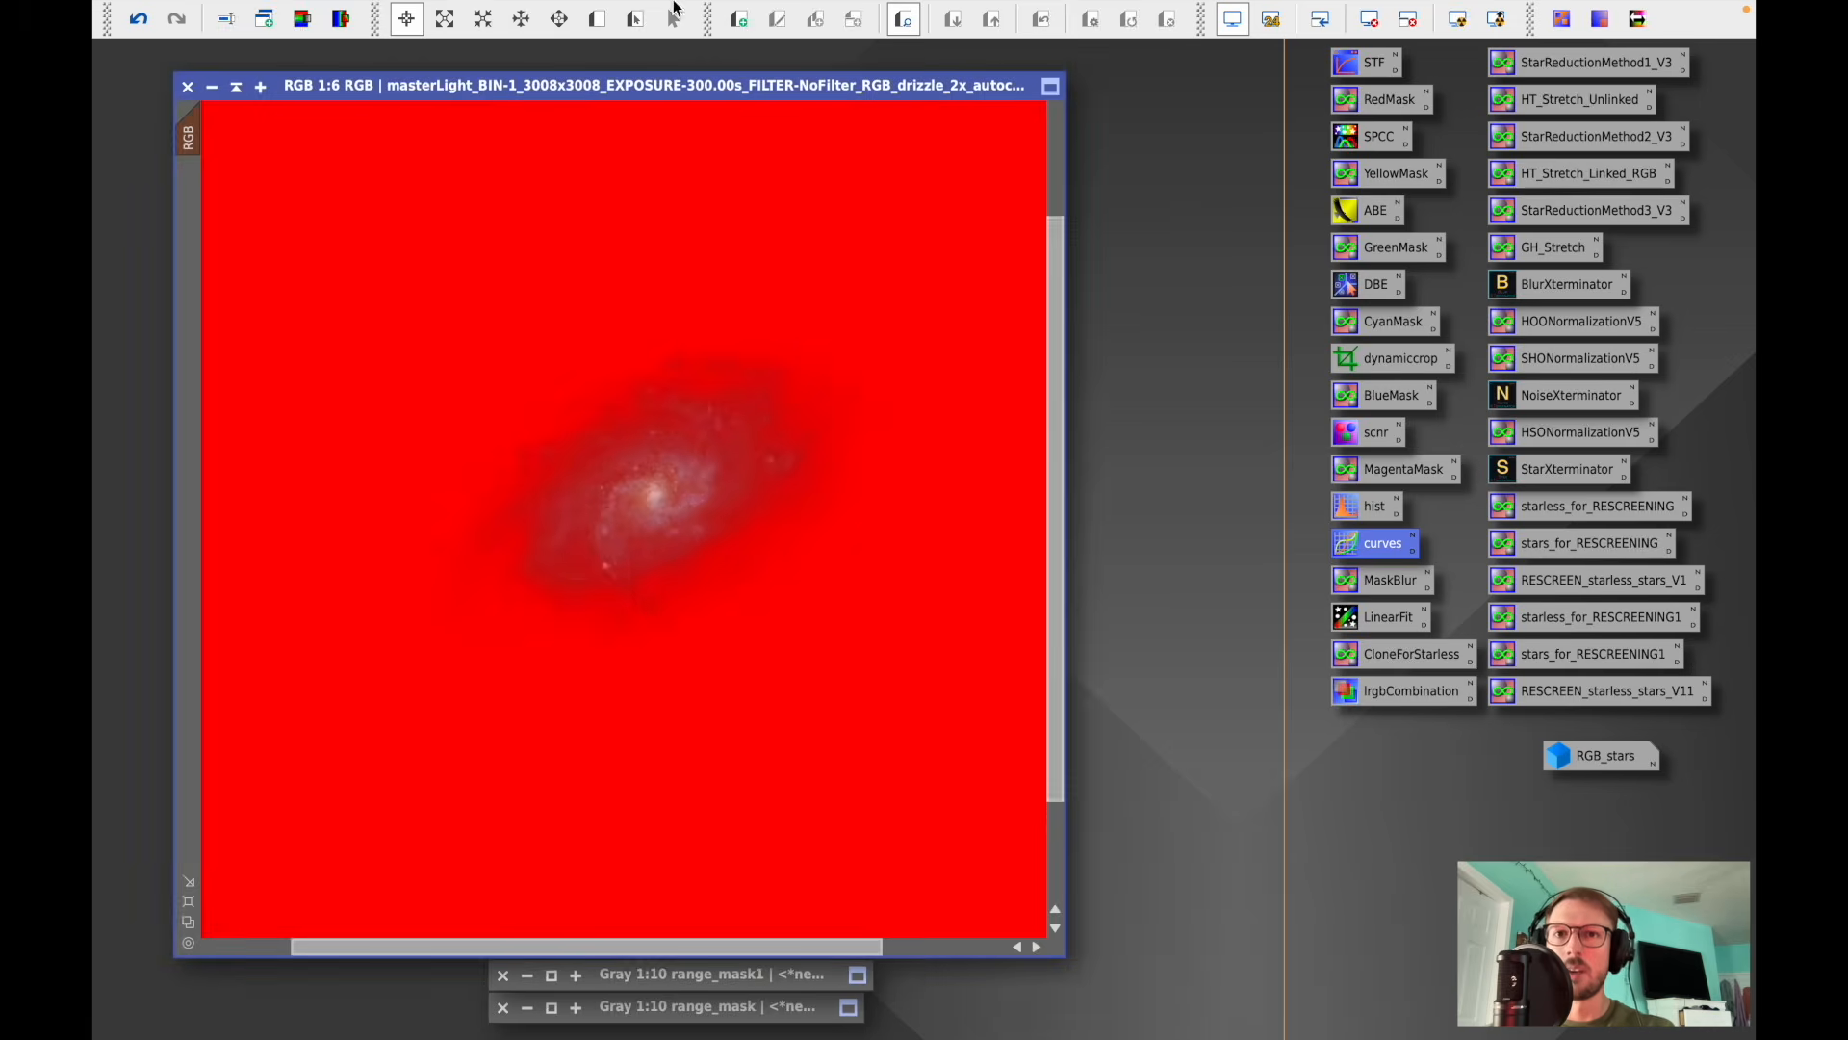
left_click(669, 13)
mouse_move(679, 57)
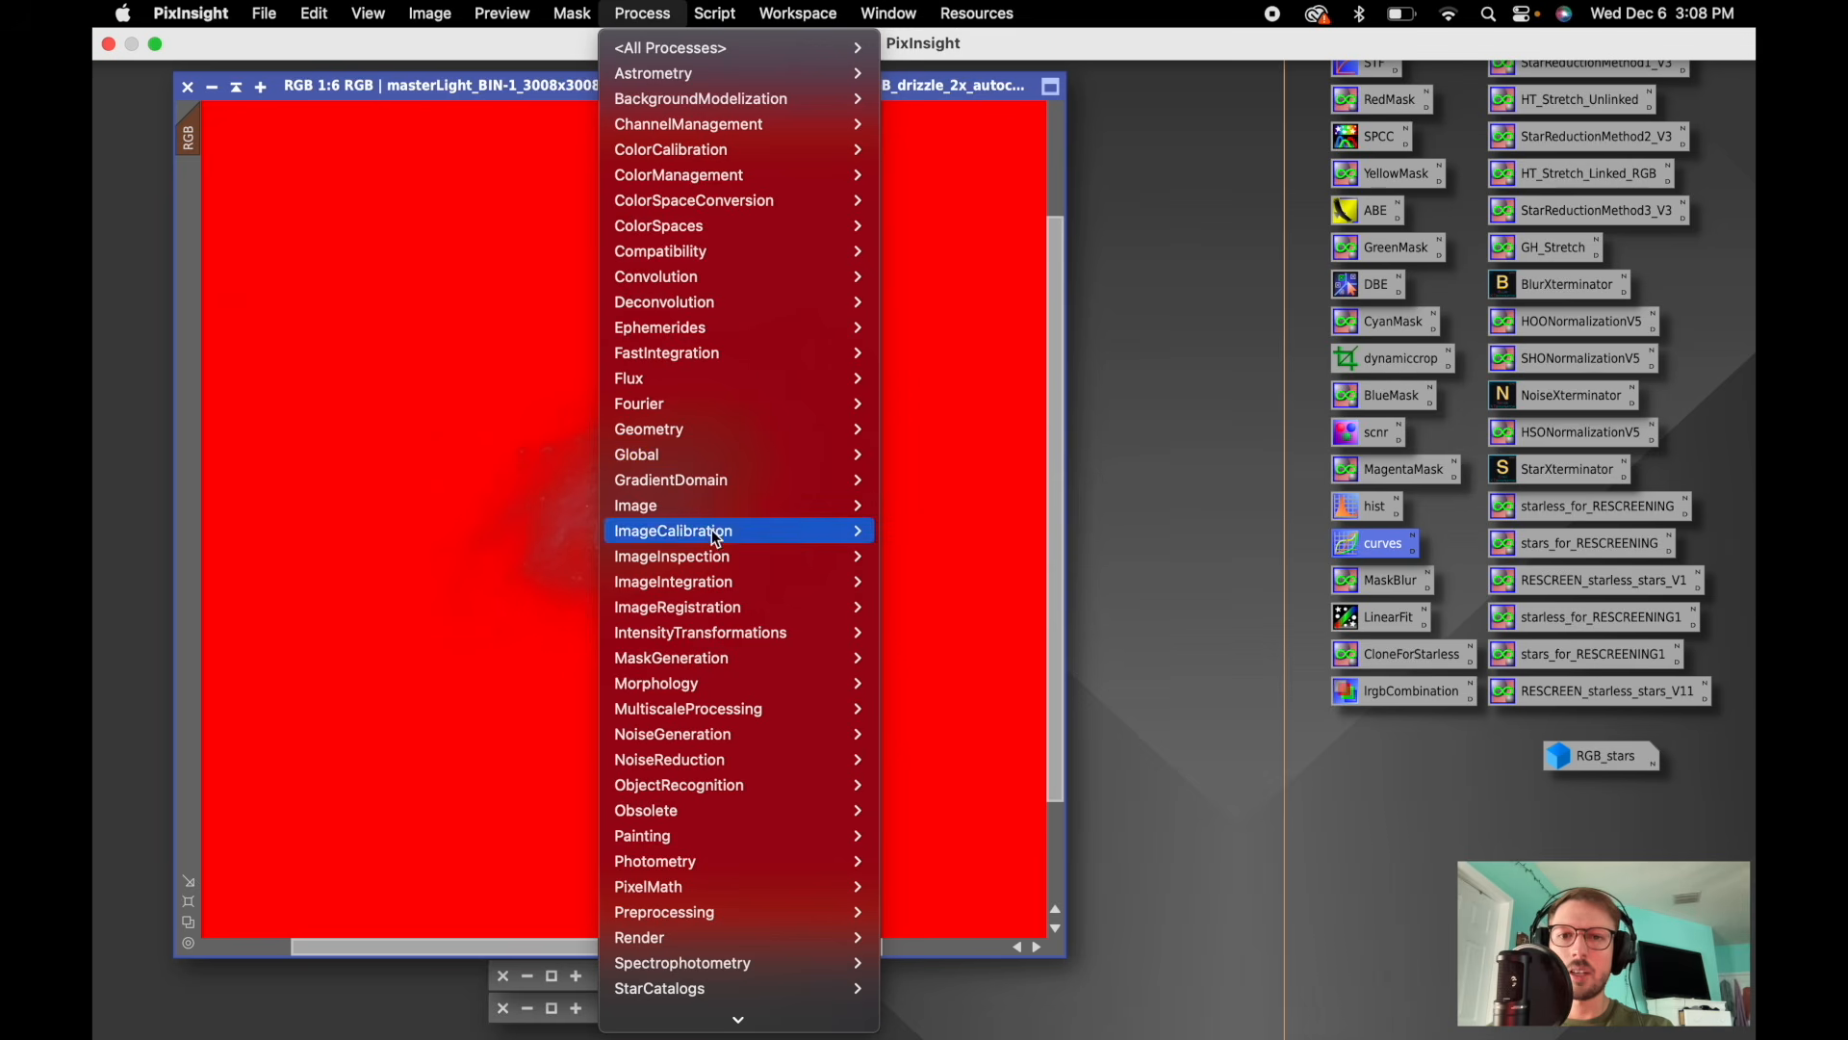
mouse_move(701, 655)
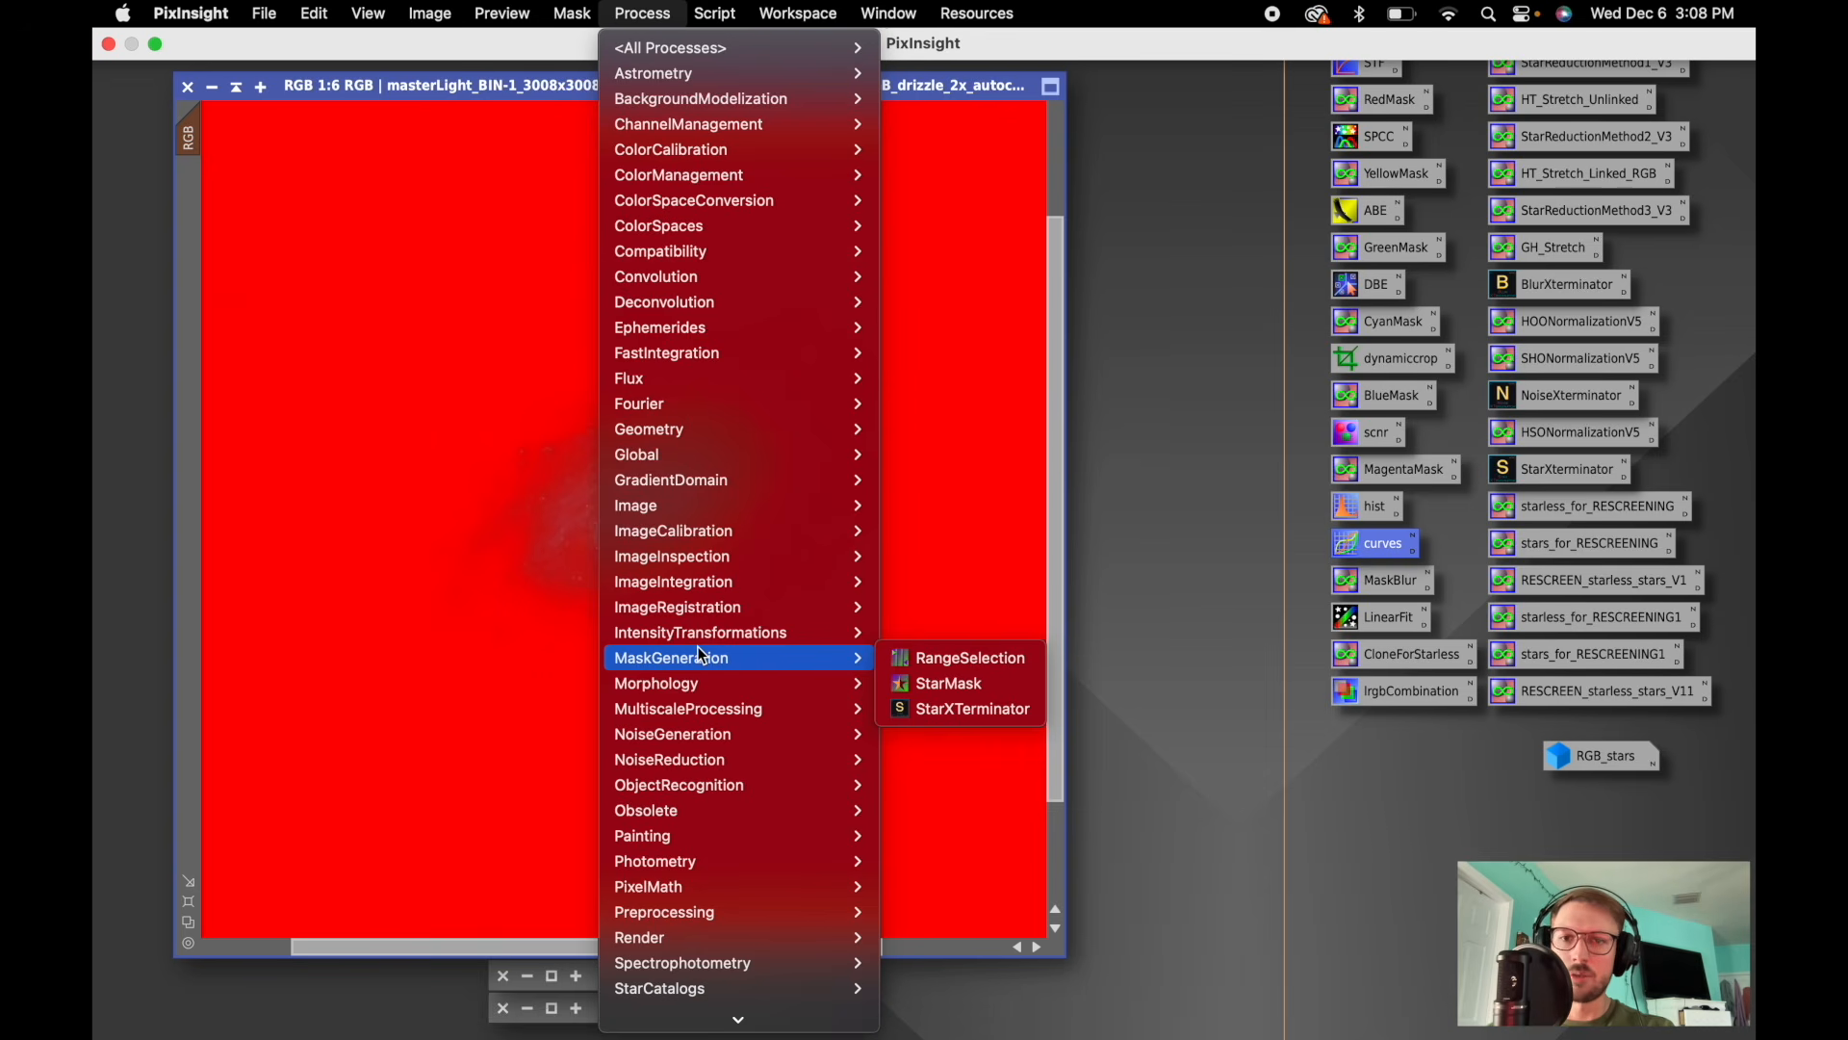
mouse_move(695, 683)
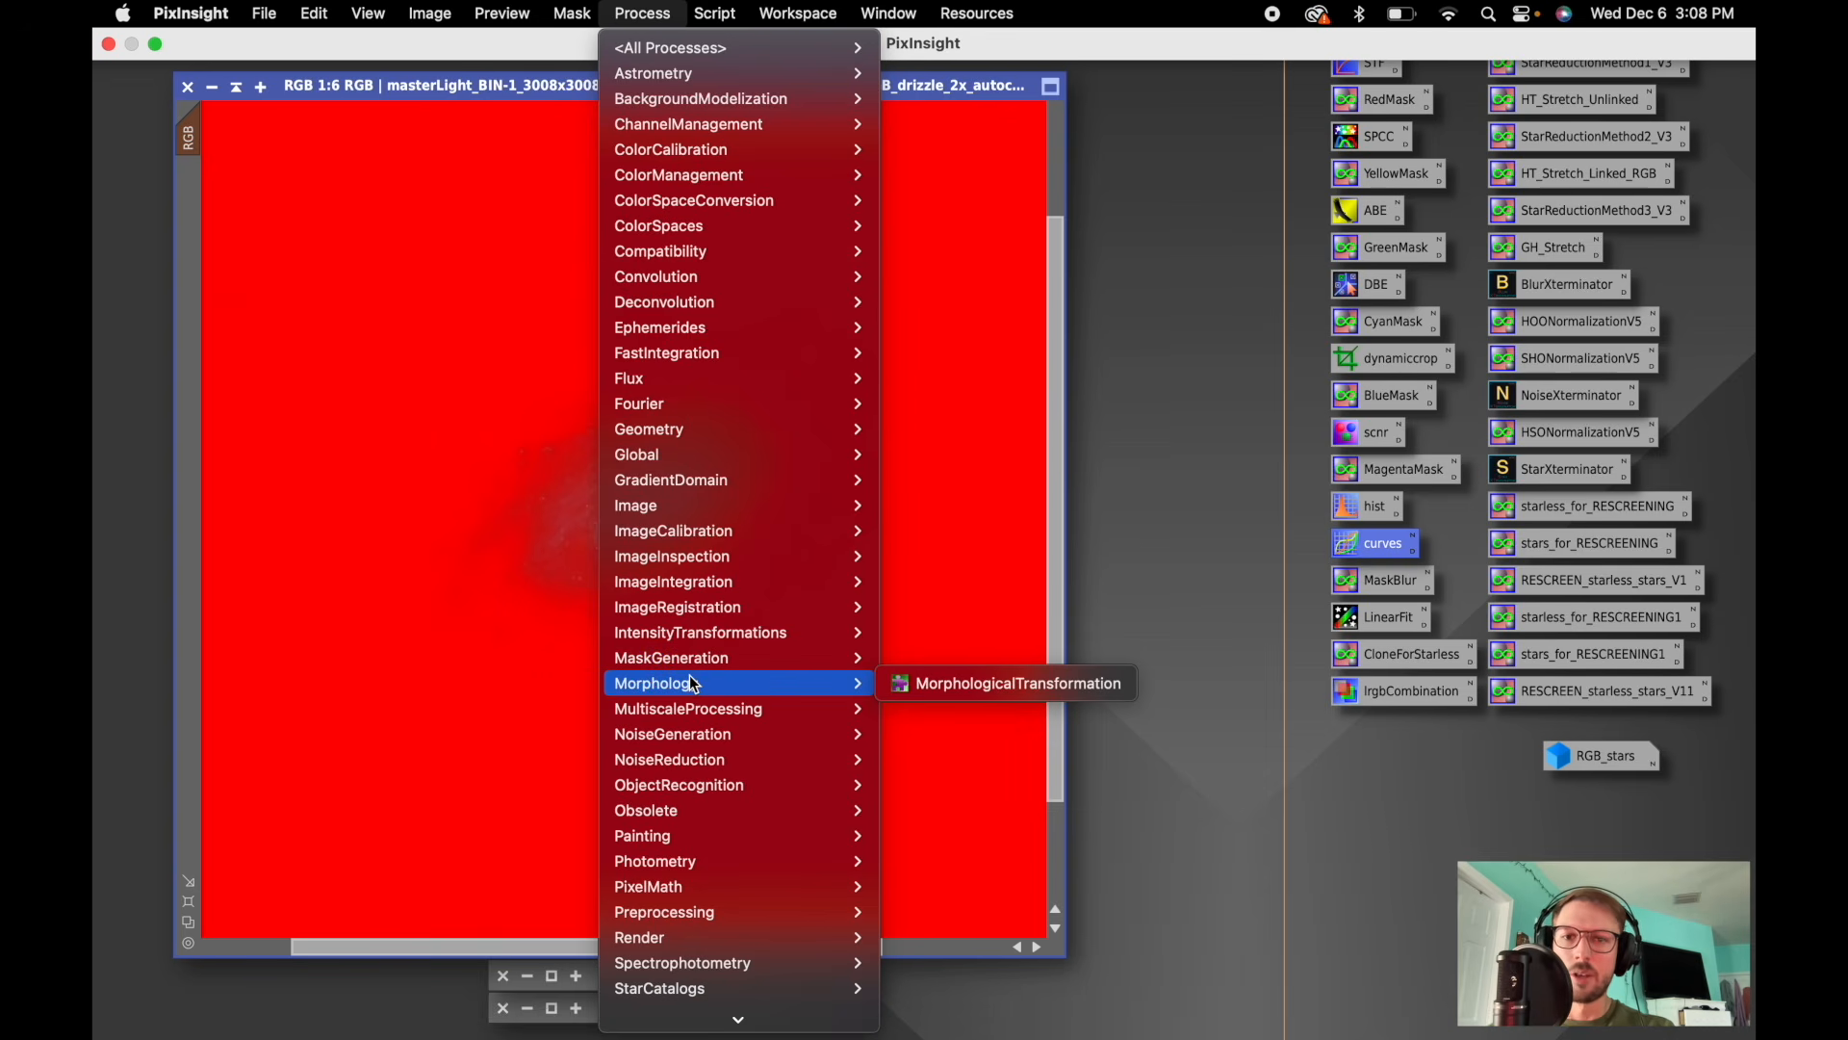
mouse_move(697, 717)
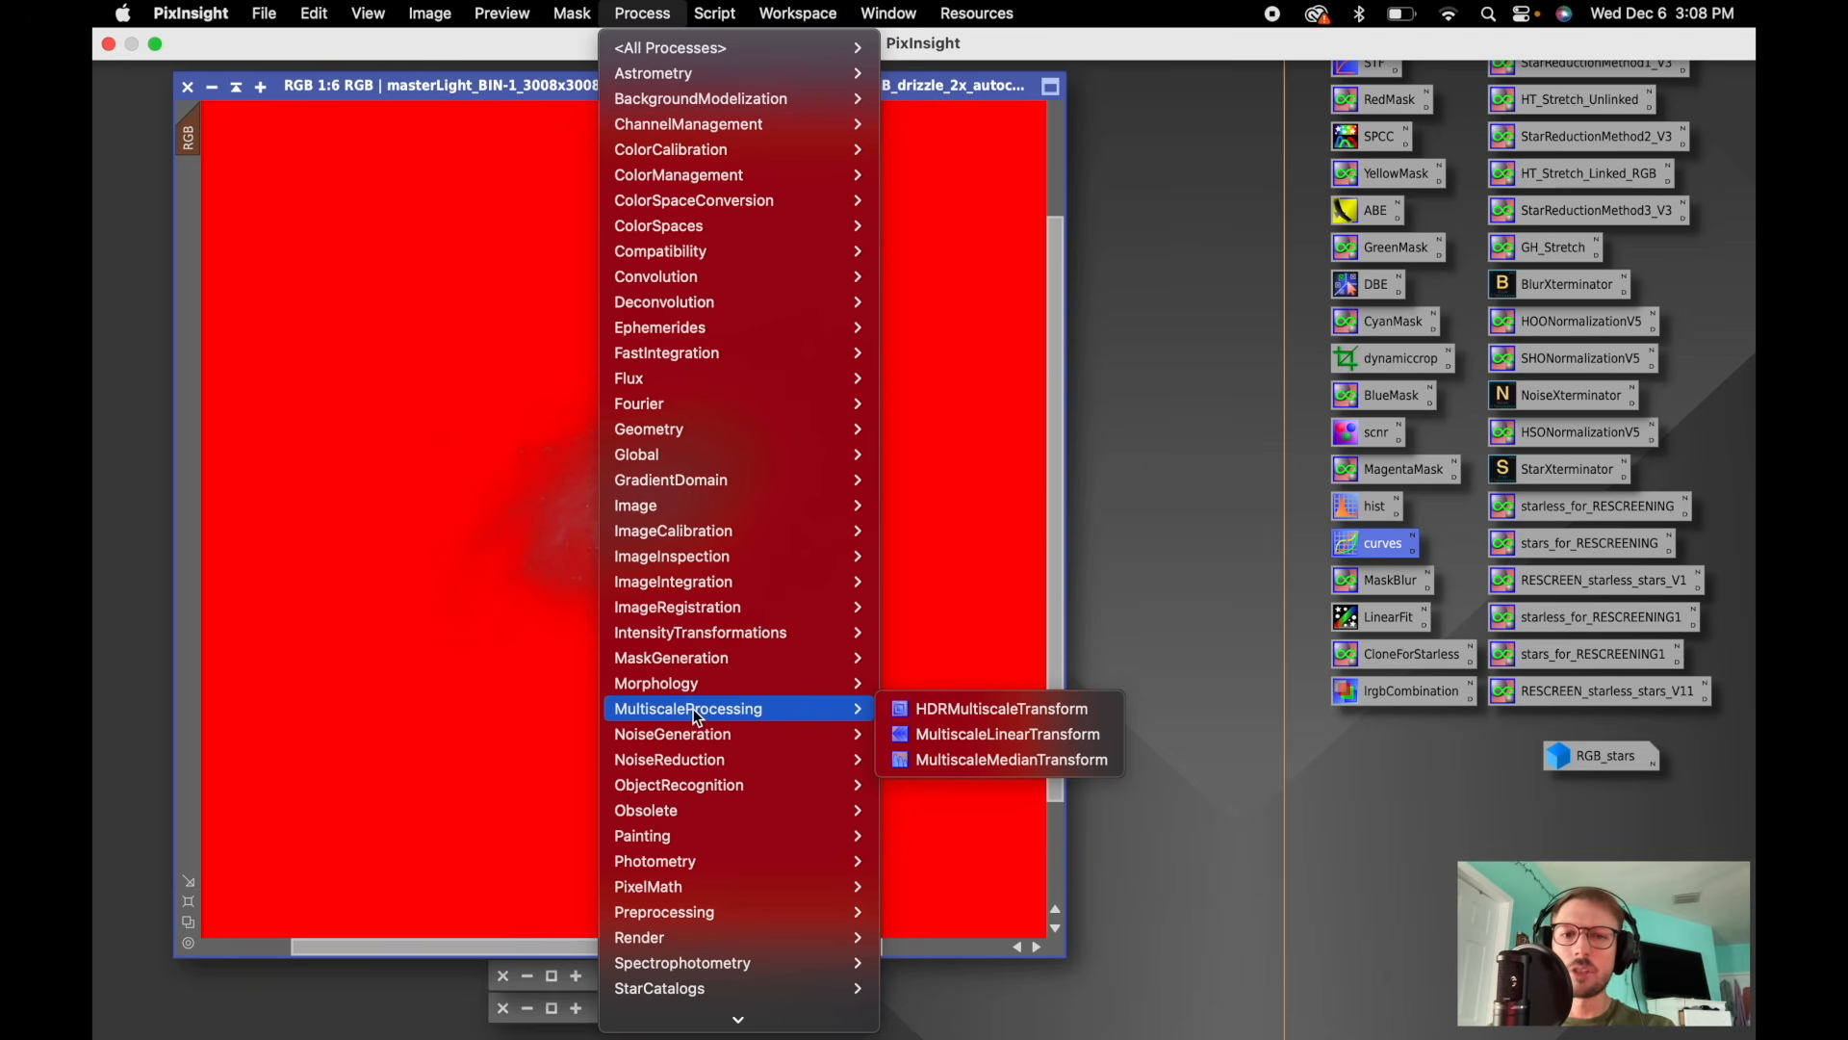
left_click(950, 736)
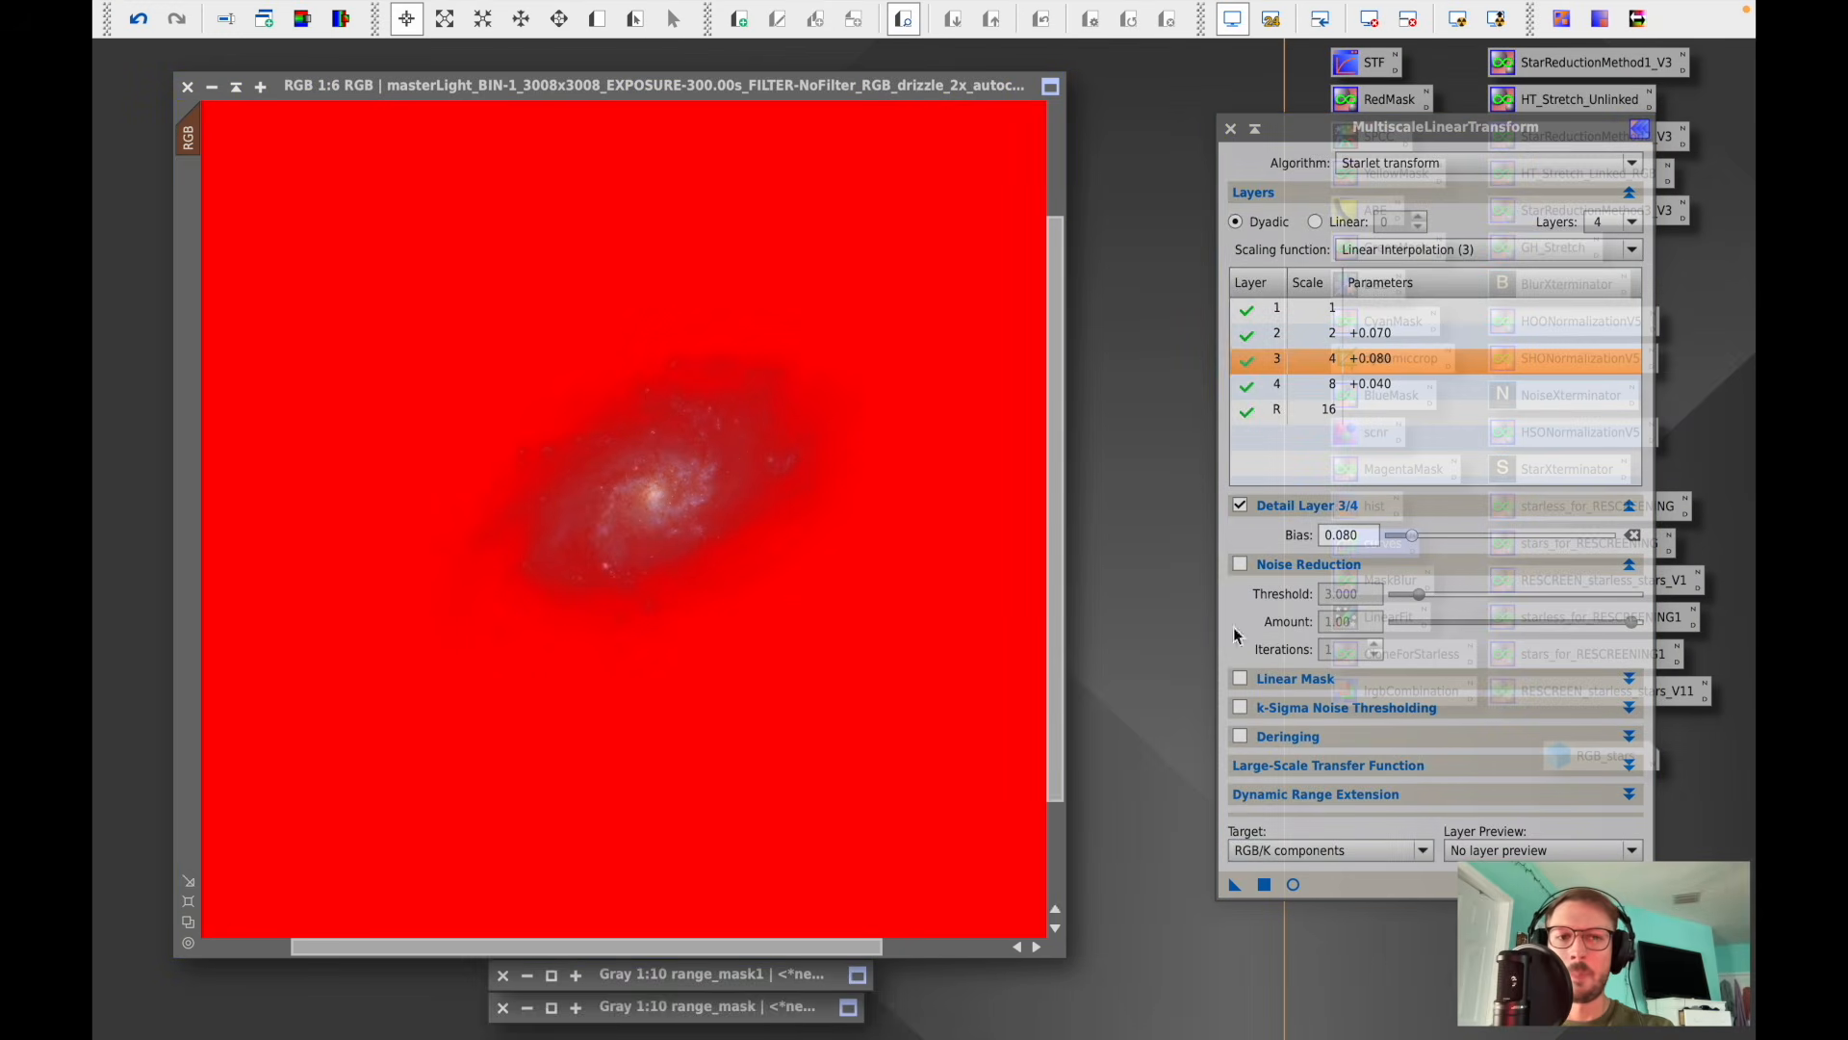
- Preview MultiscaleLinearTransform on a zoomed-in galaxy region, compare it, and apply it (layer biases +0.070, +0.080, +0.040) to the RGB image
left_click(1292, 884)
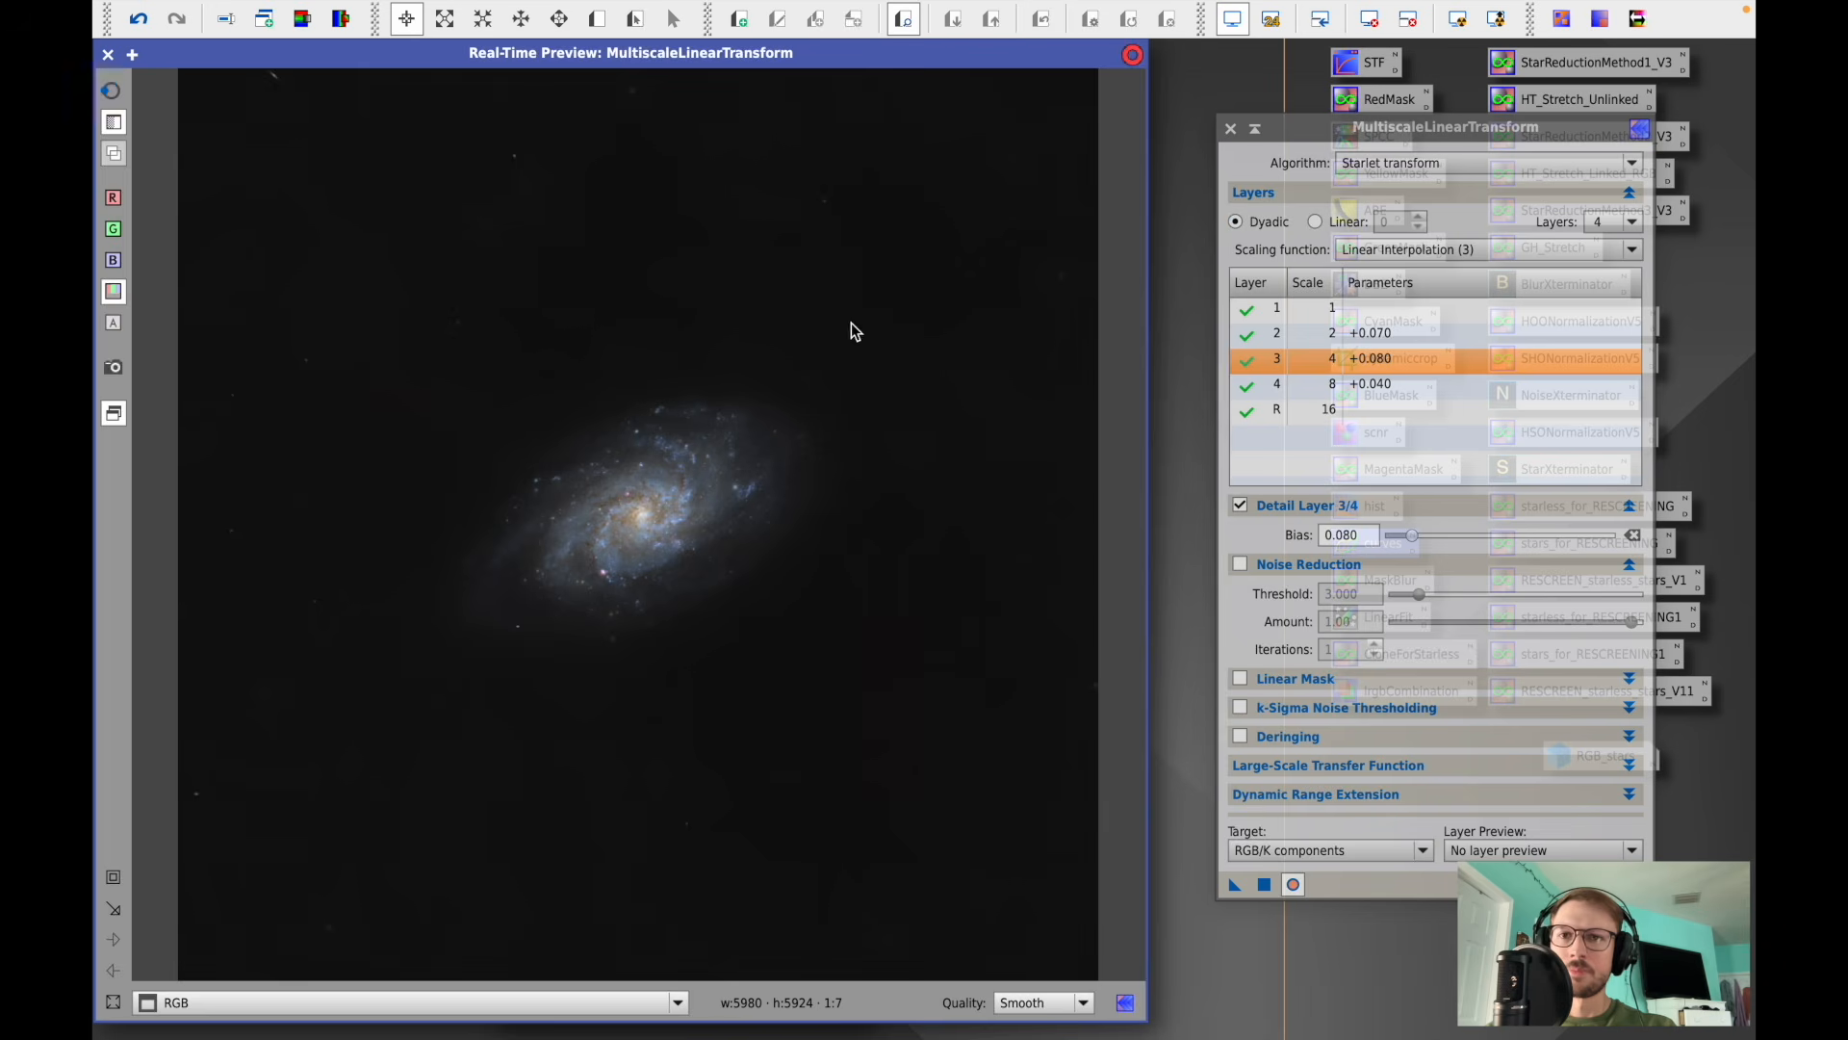
left_click(113, 884)
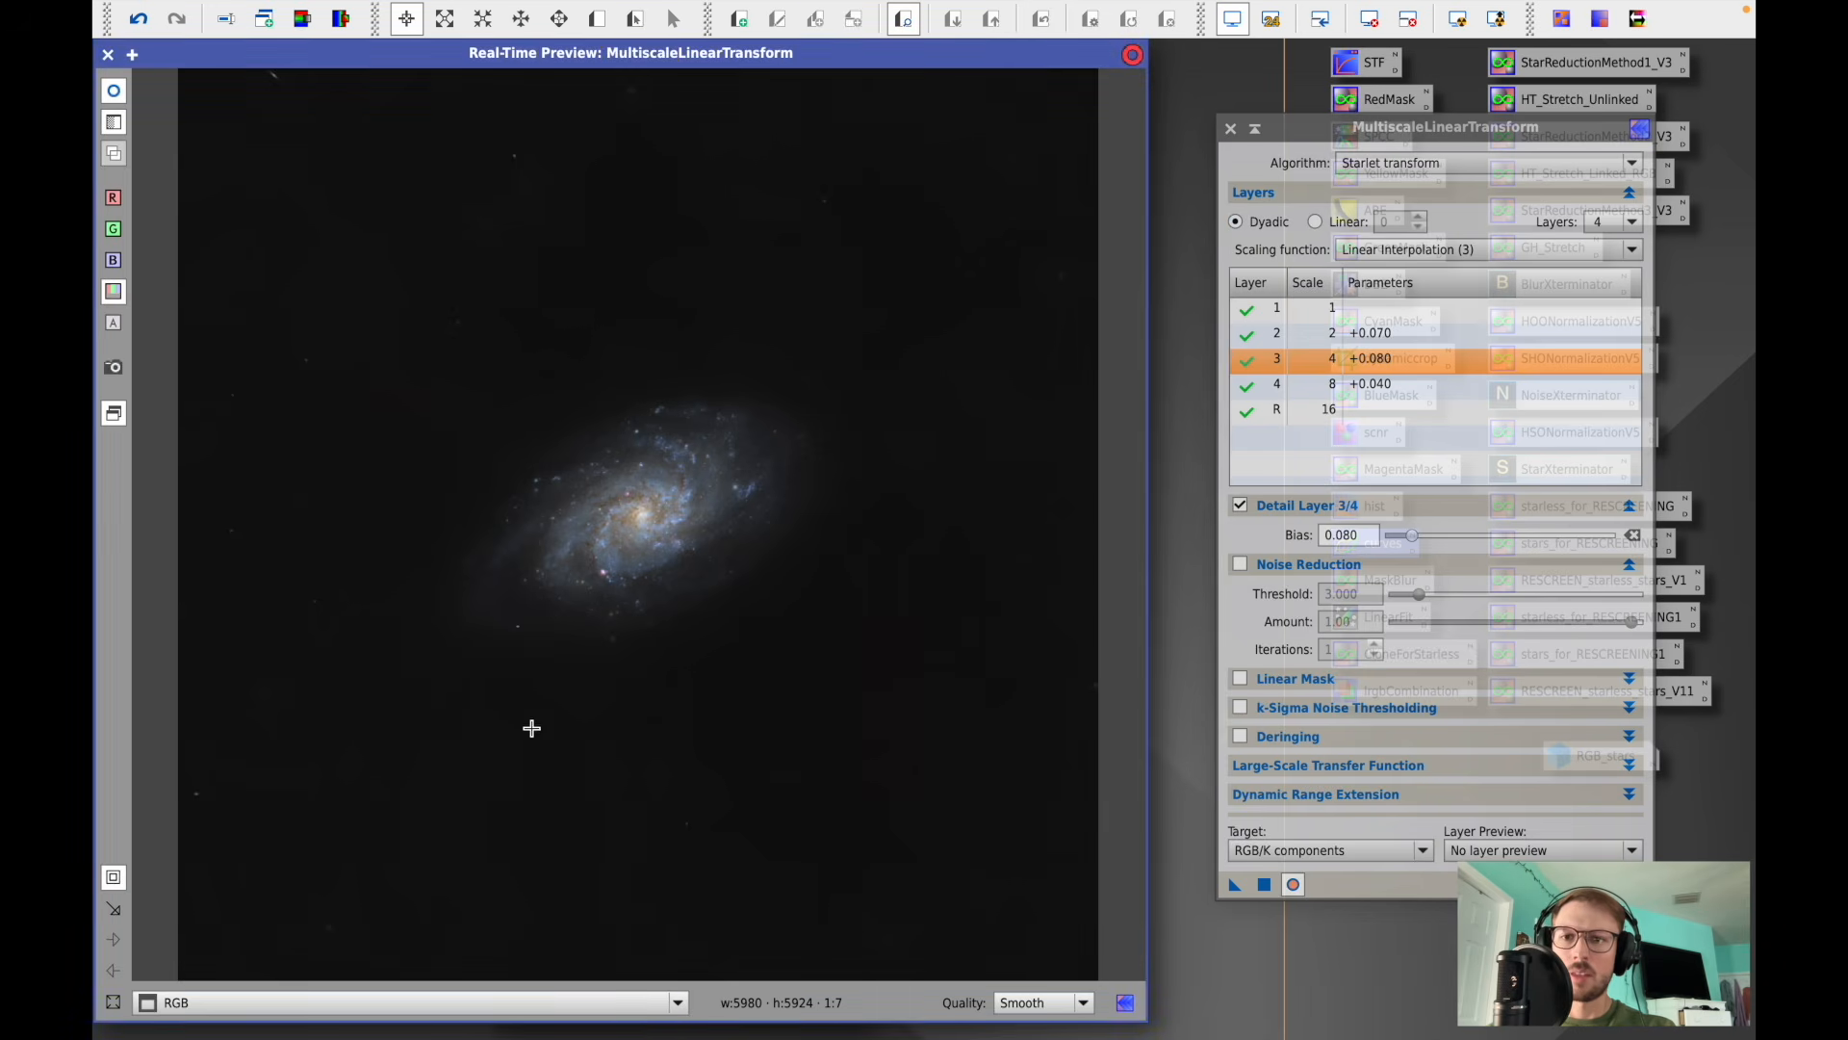
left_click_drag(403, 704, 884, 358)
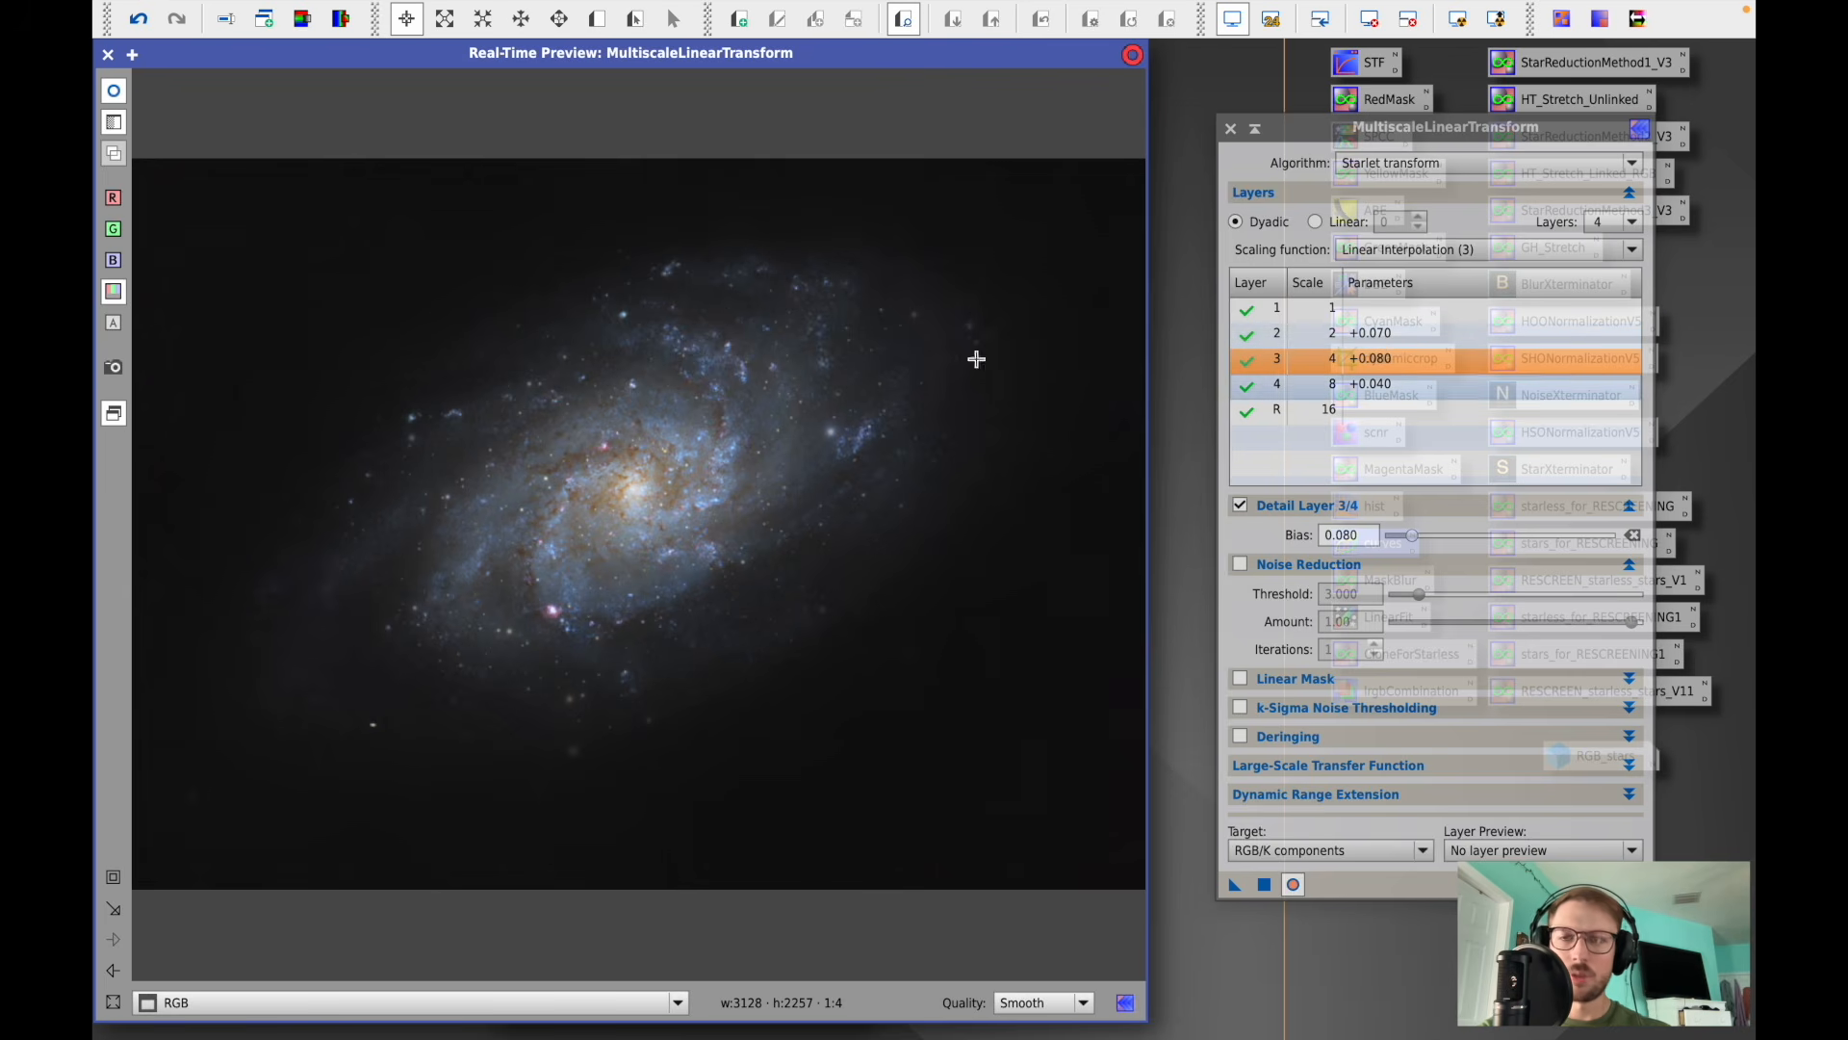
left_click(115, 91)
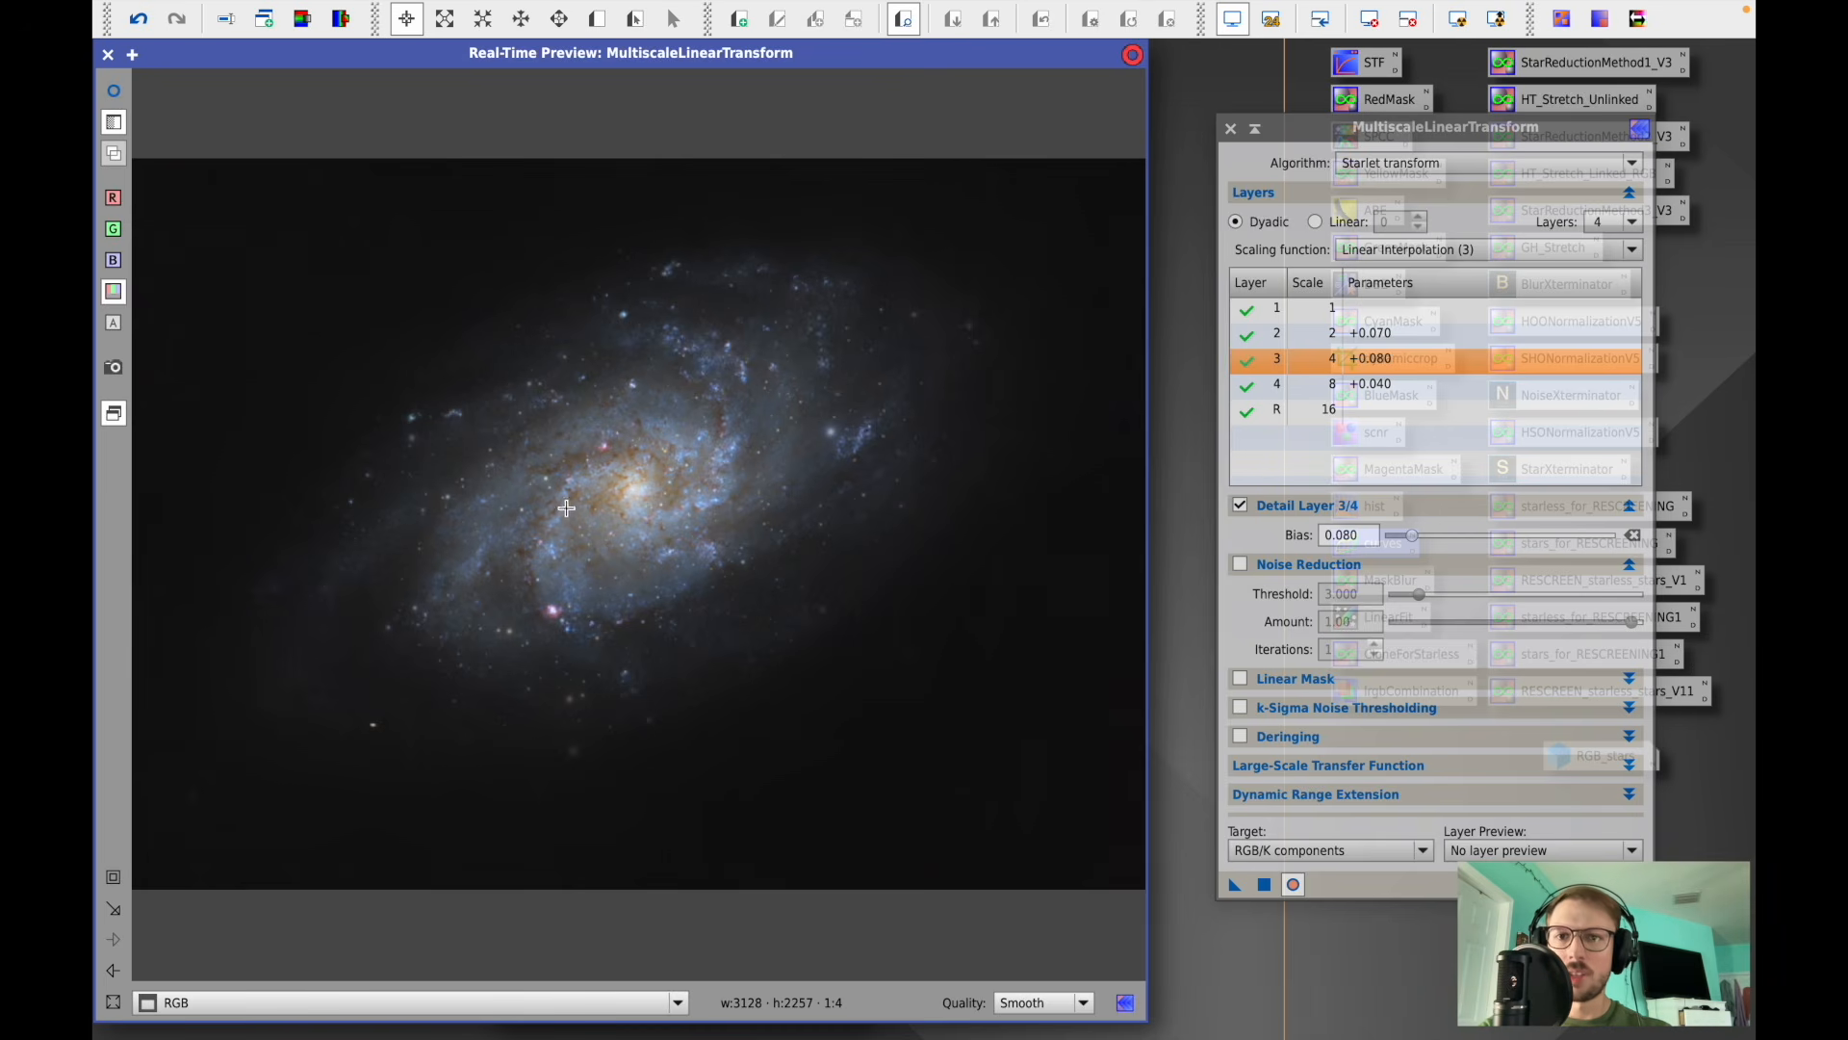
left_click(114, 91)
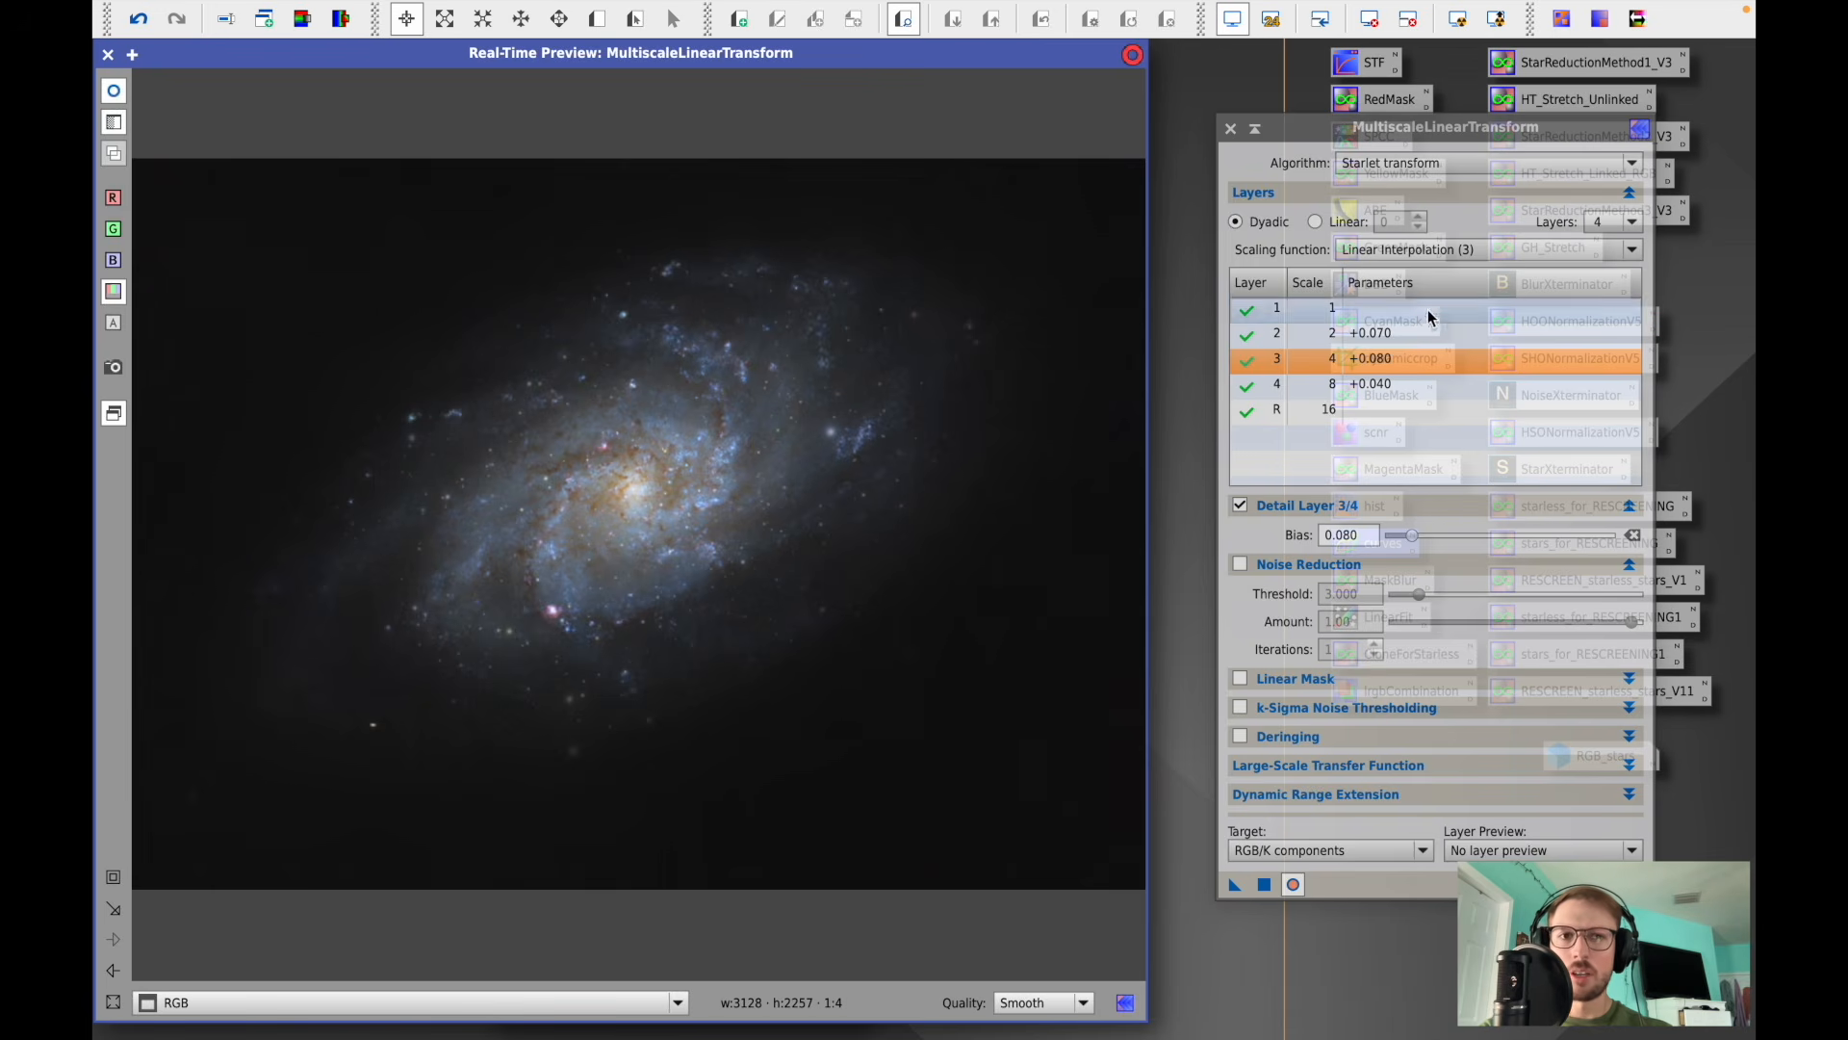
left_click(1261, 883)
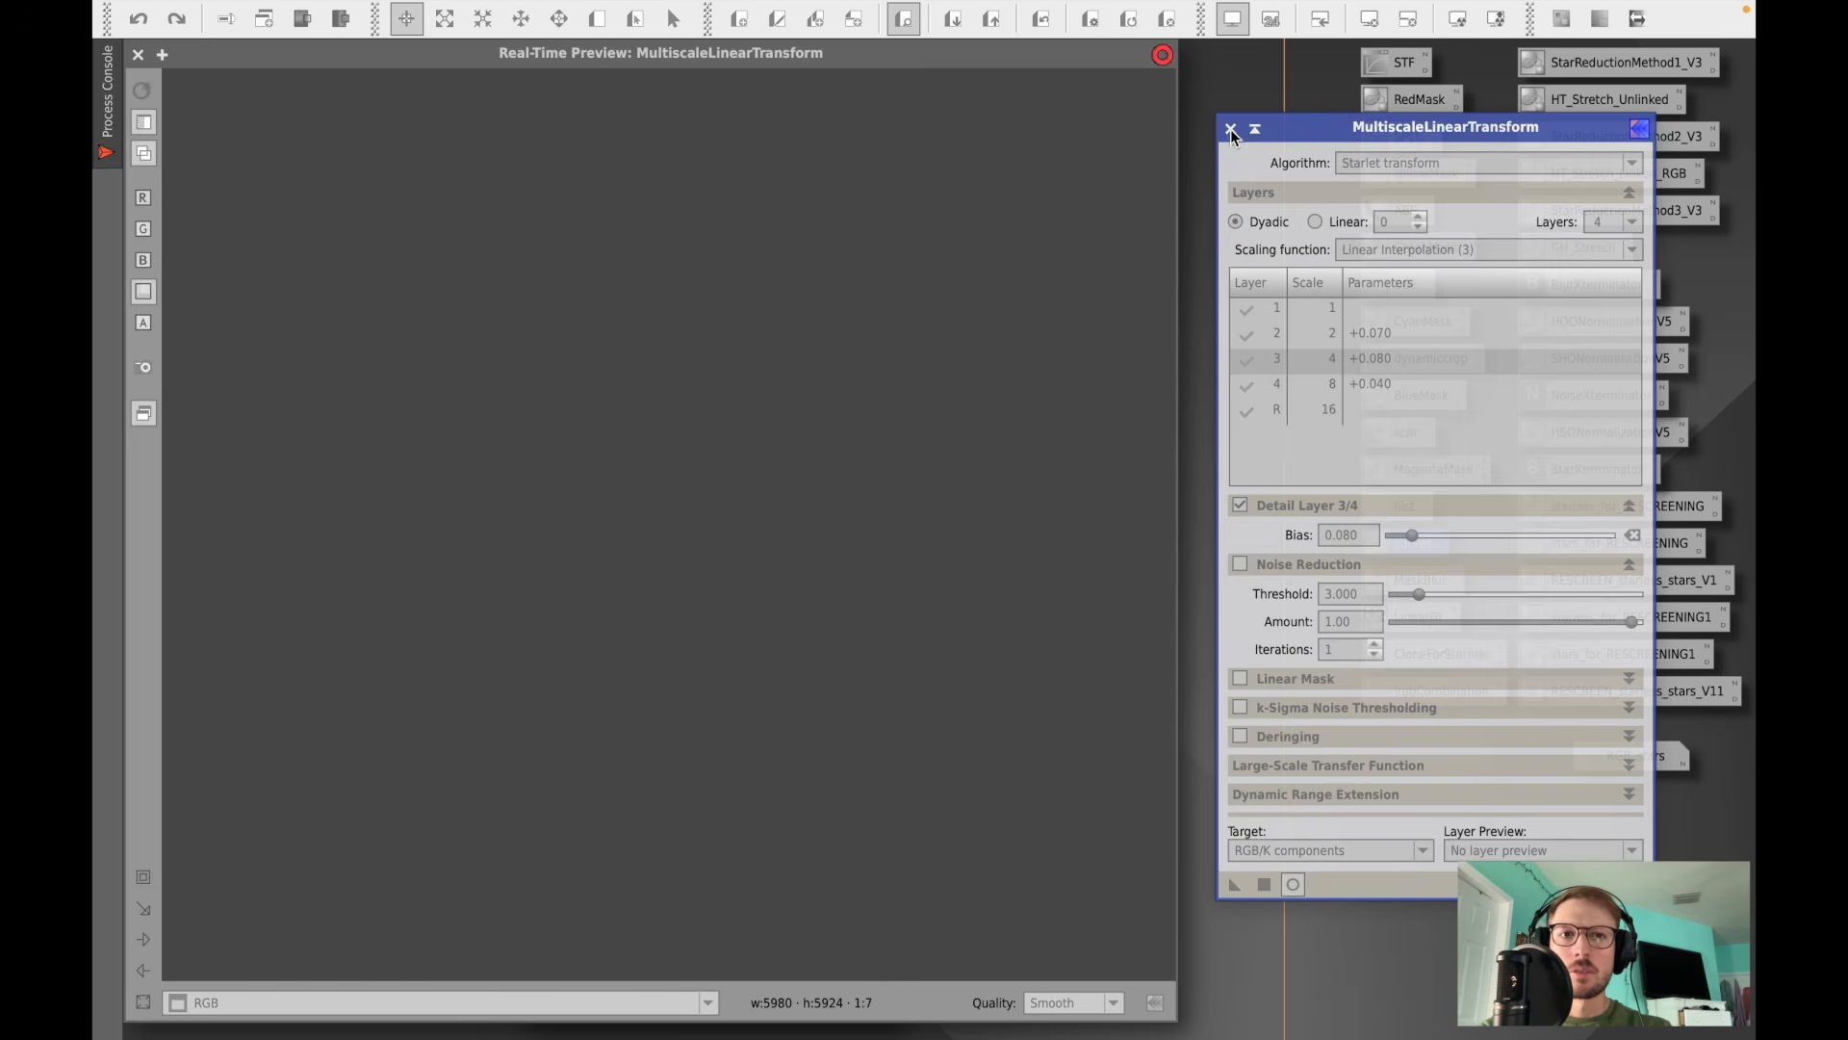
- Close MultiscaleLinearTransform and its real-time preview, and remove the mask from the RGB image
left_click(1230, 129)
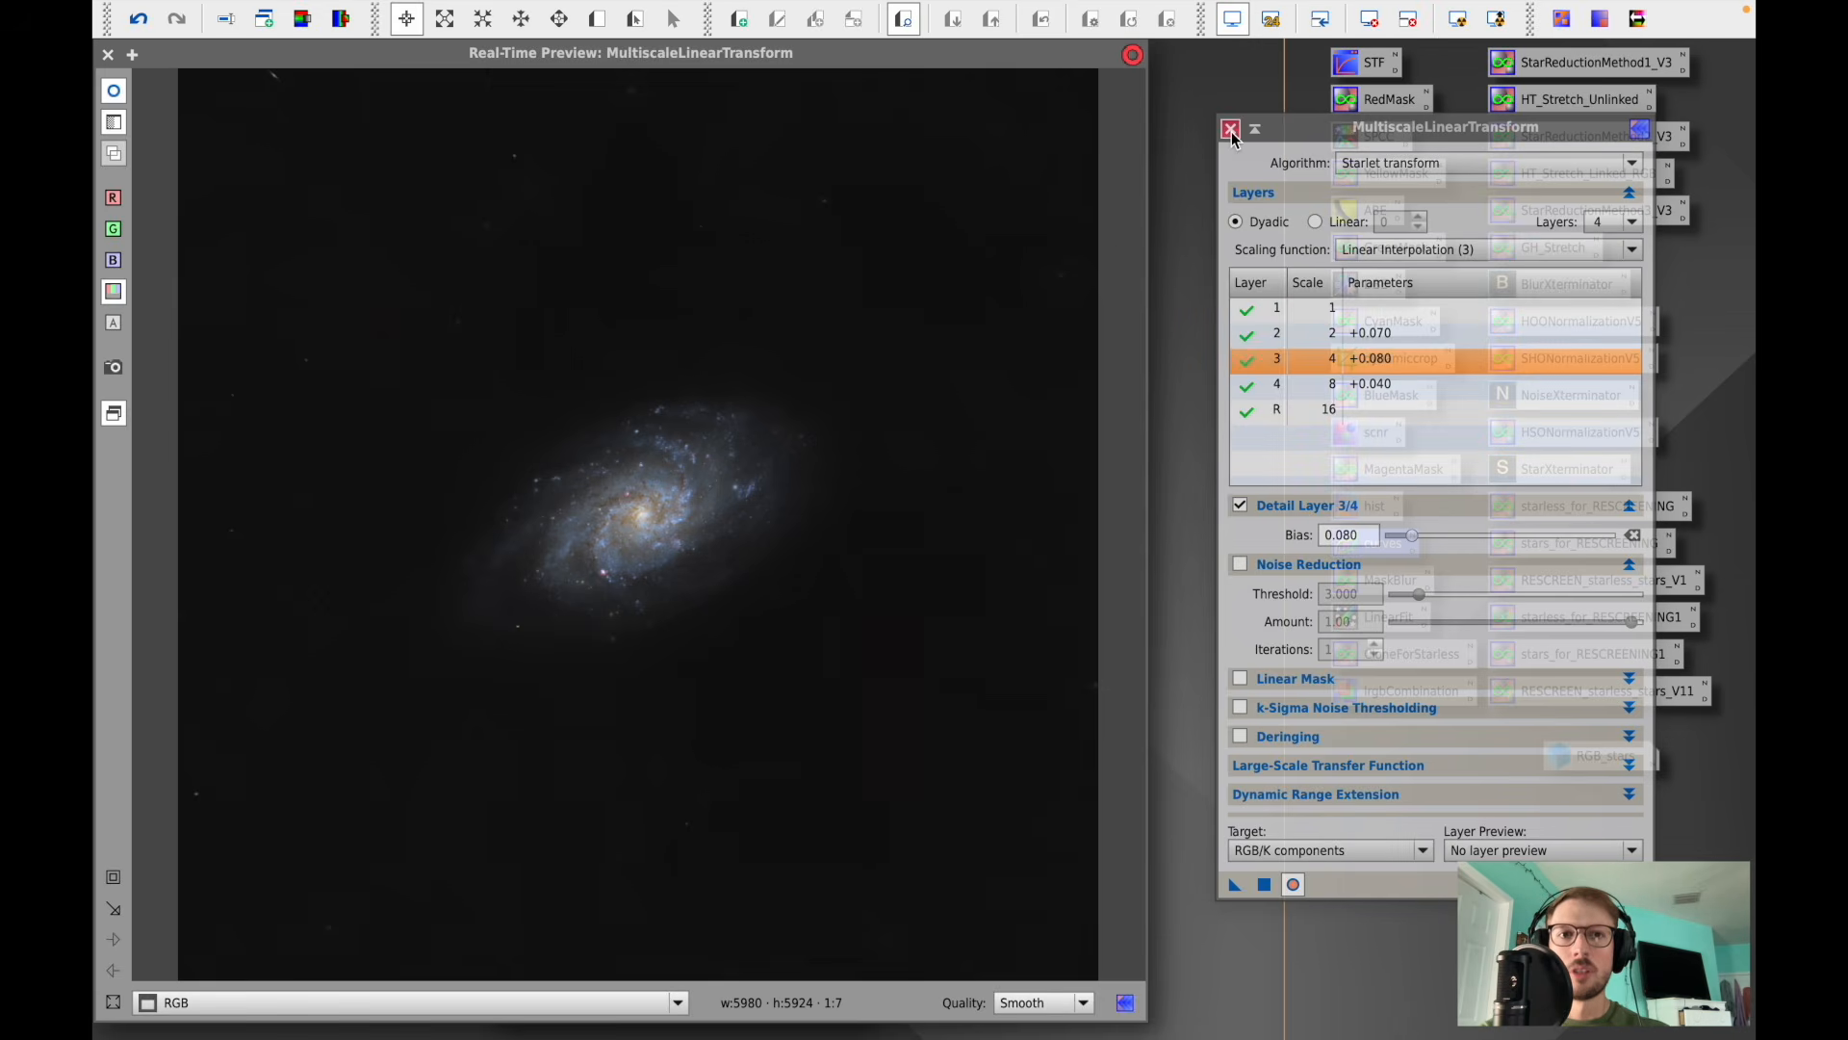
left_click(1230, 129)
left_click(107, 55)
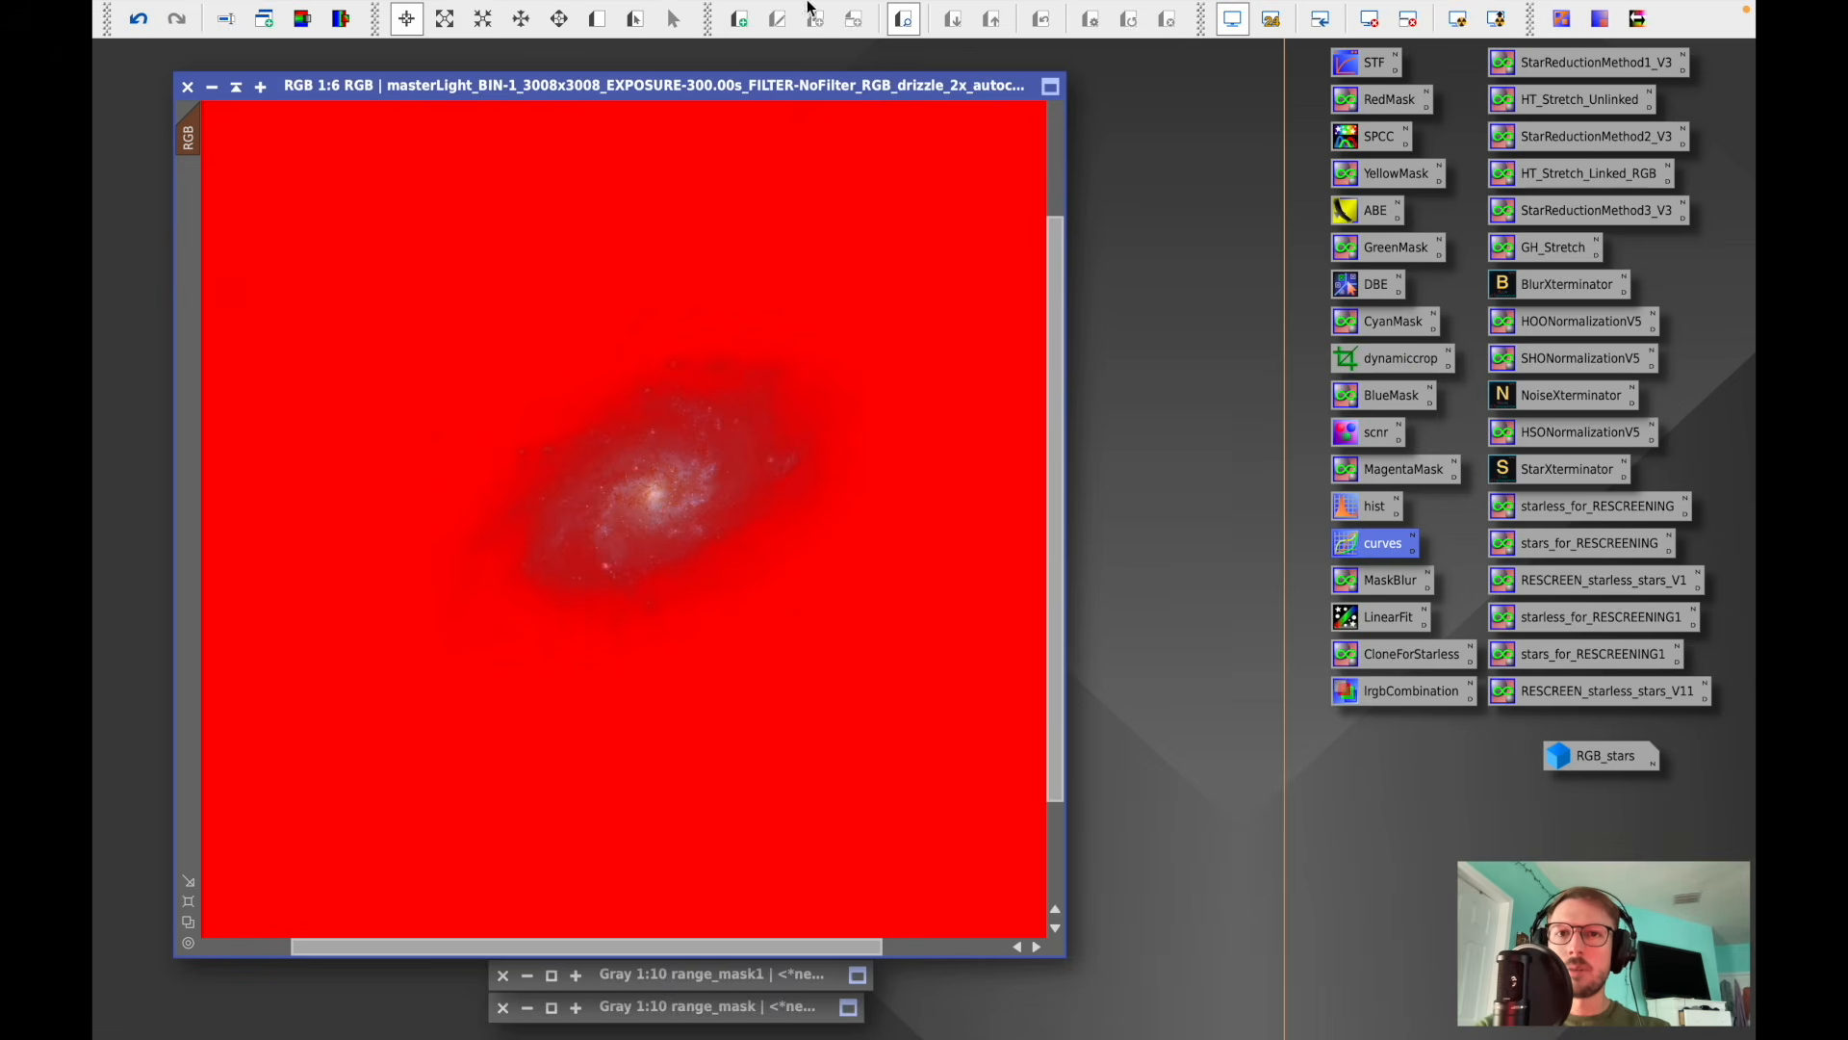
left_click(637, 13)
mouse_move(572, 13)
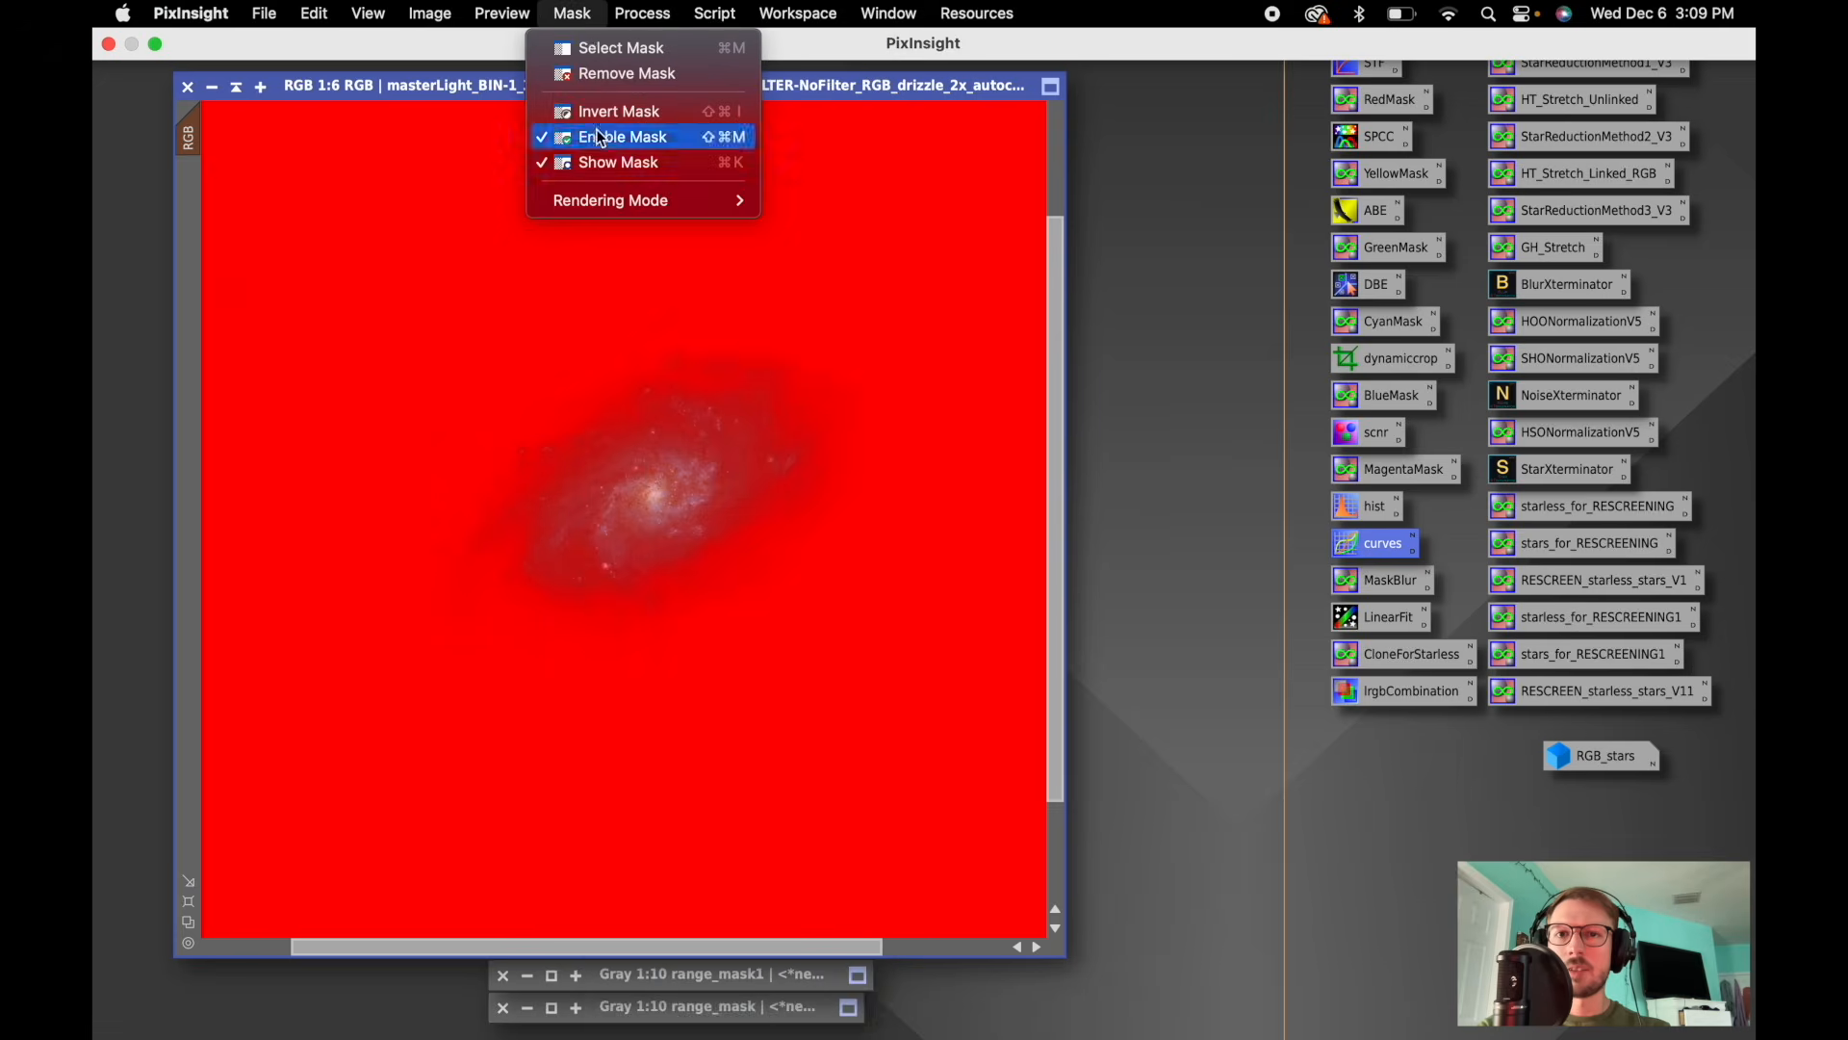
left_click(598, 79)
left_click_drag(589, 85, 595, 56)
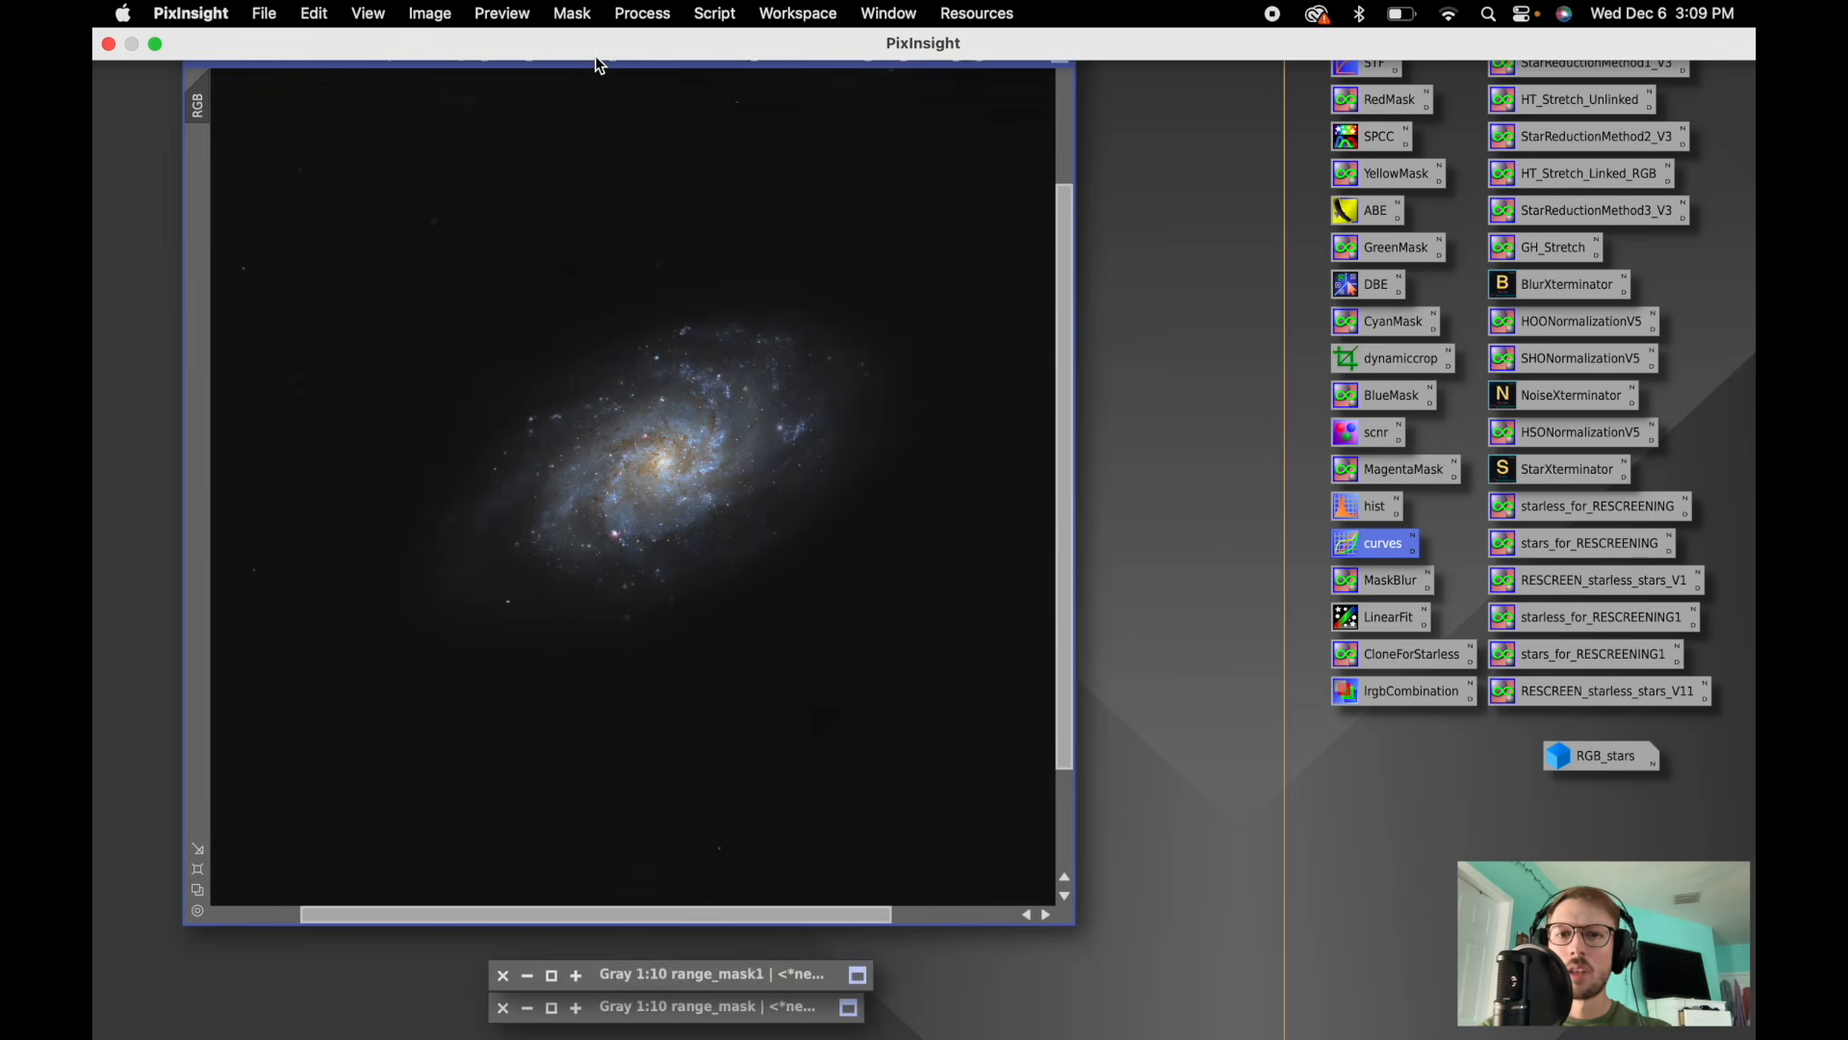
- Apply range_mask as the mask on the RGB image and minimize the mask window
scroll(742, 523, "up", 3)
scroll(742, 522, "up", 1)
scroll(742, 523, "down", 1)
scroll(742, 523, "down", 4)
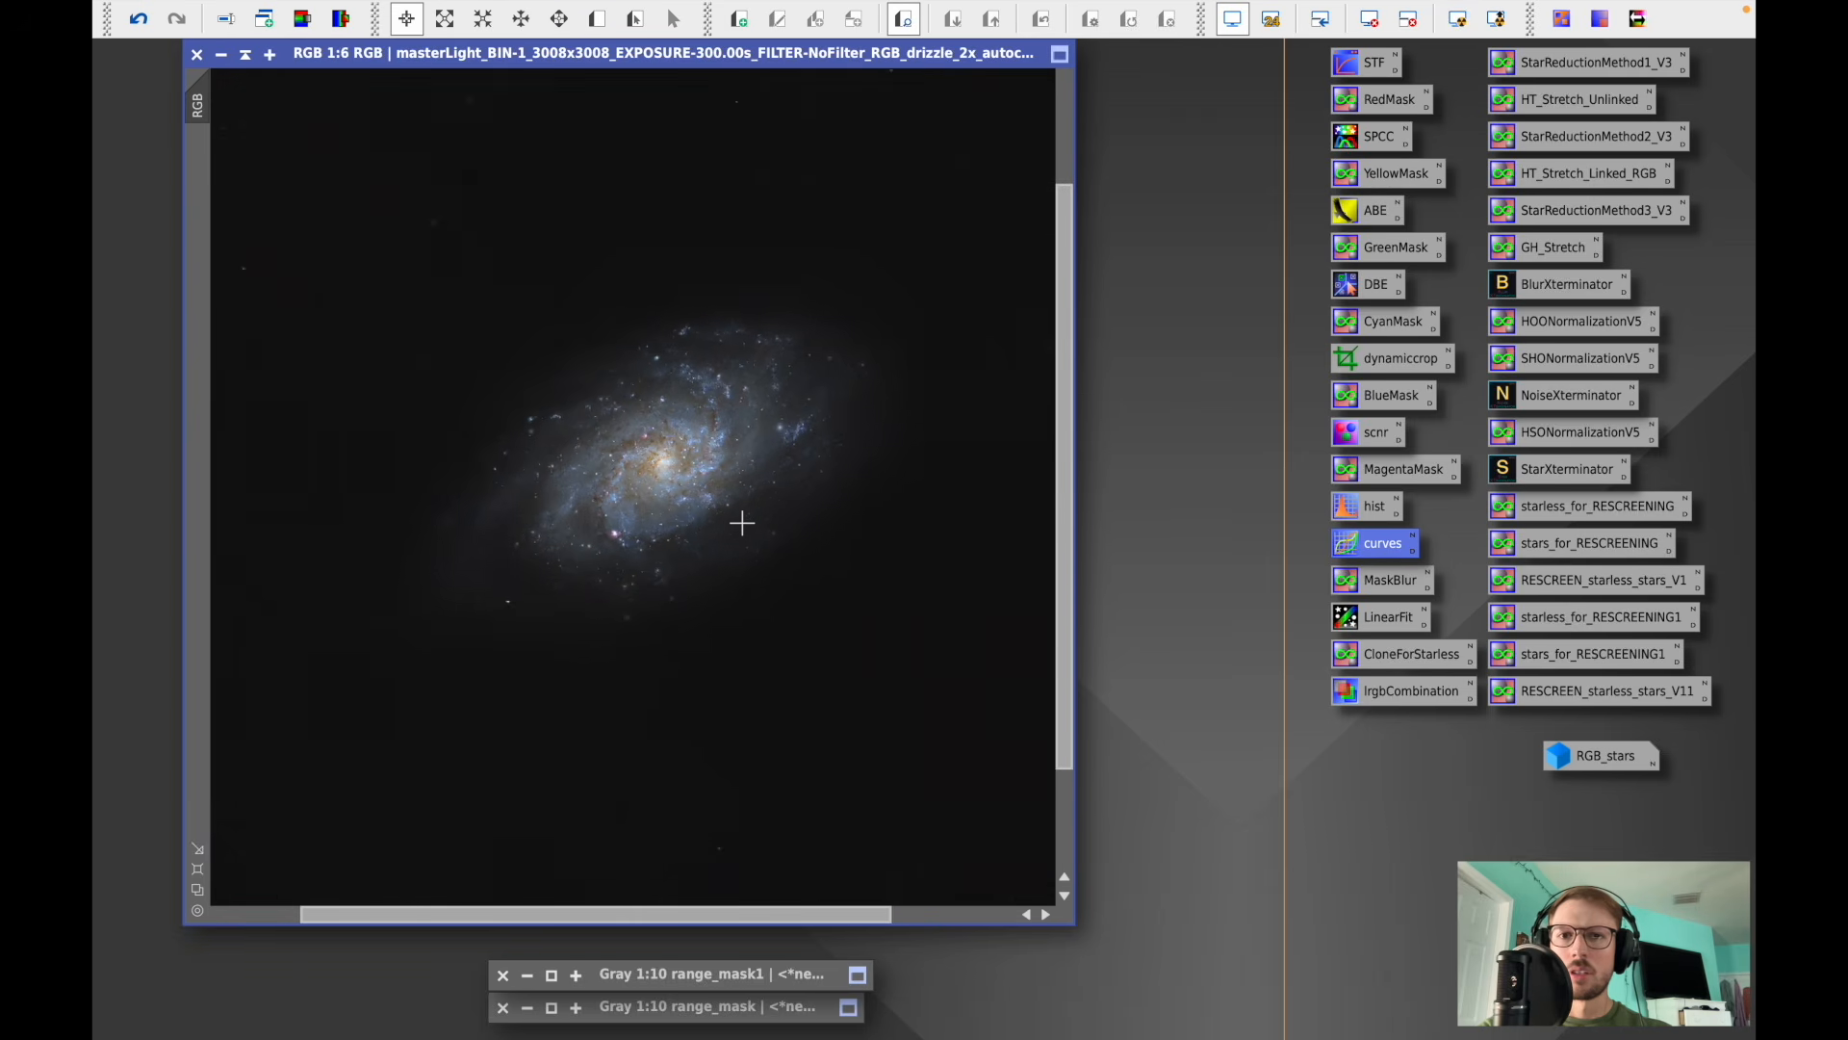
scroll(742, 523, "down", 1)
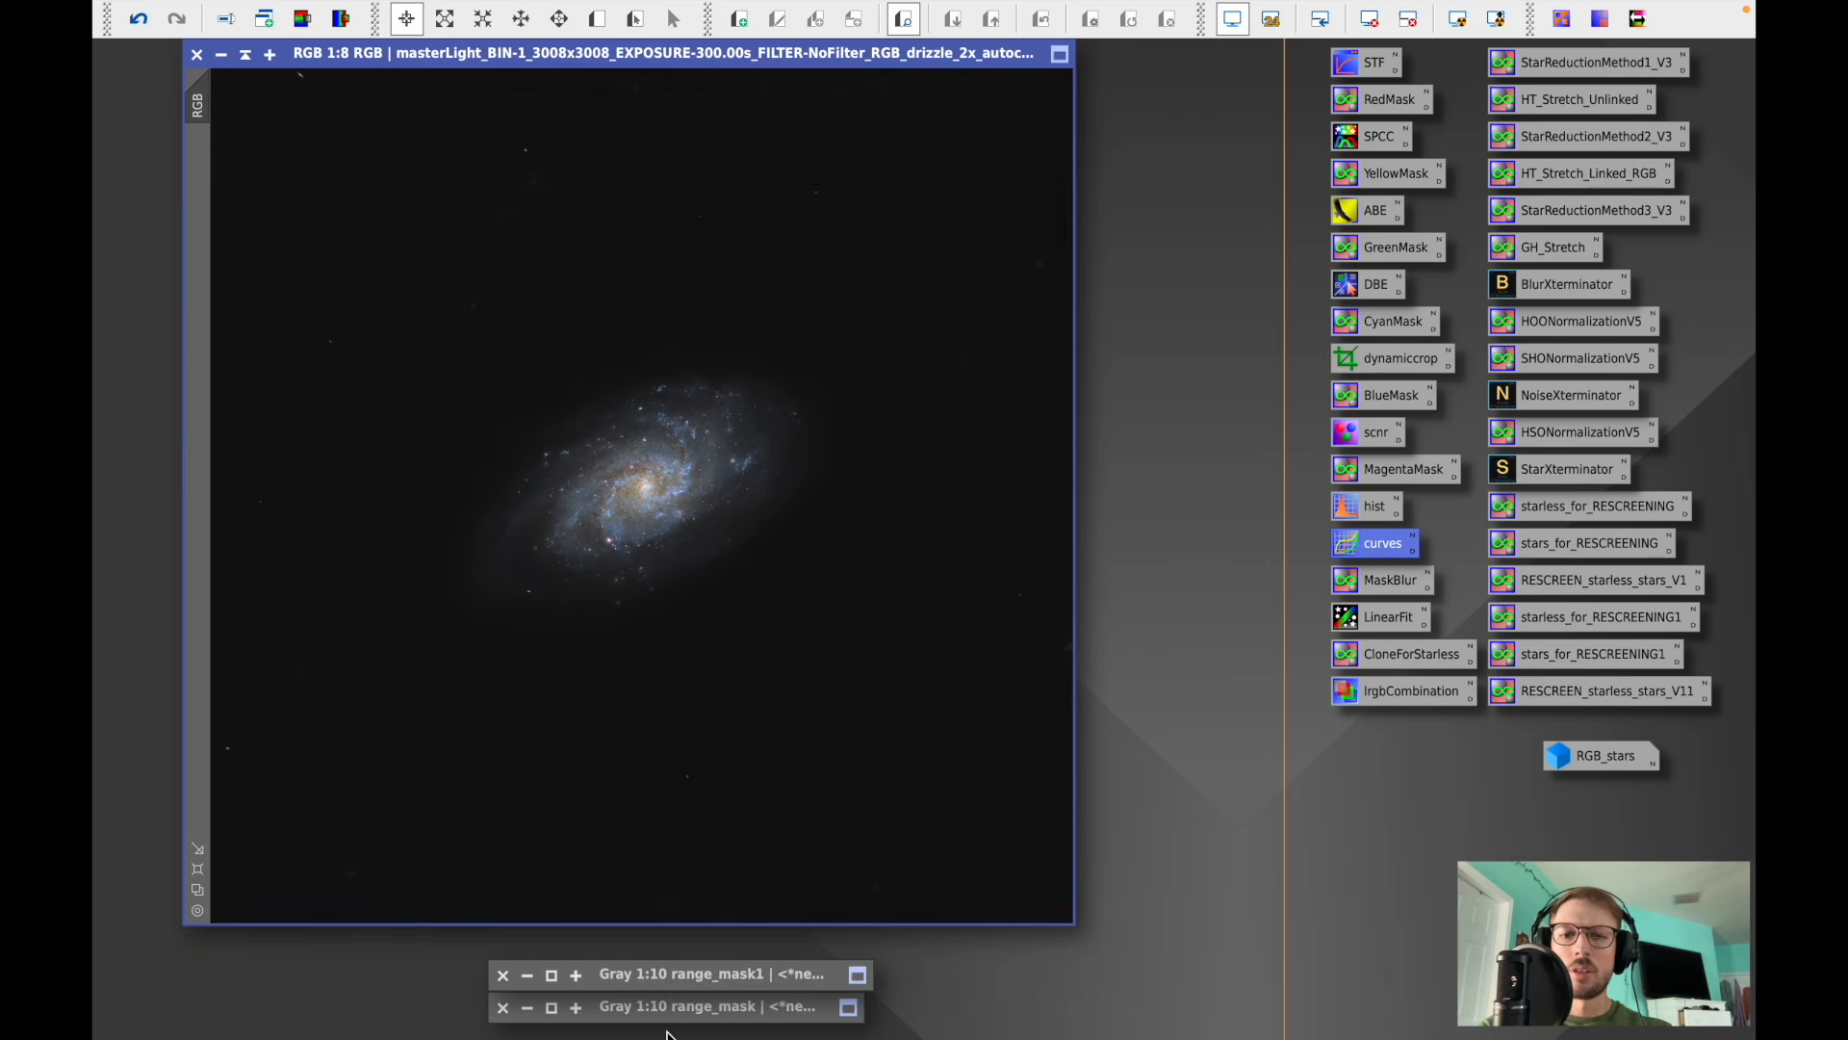
double_click(674, 1008)
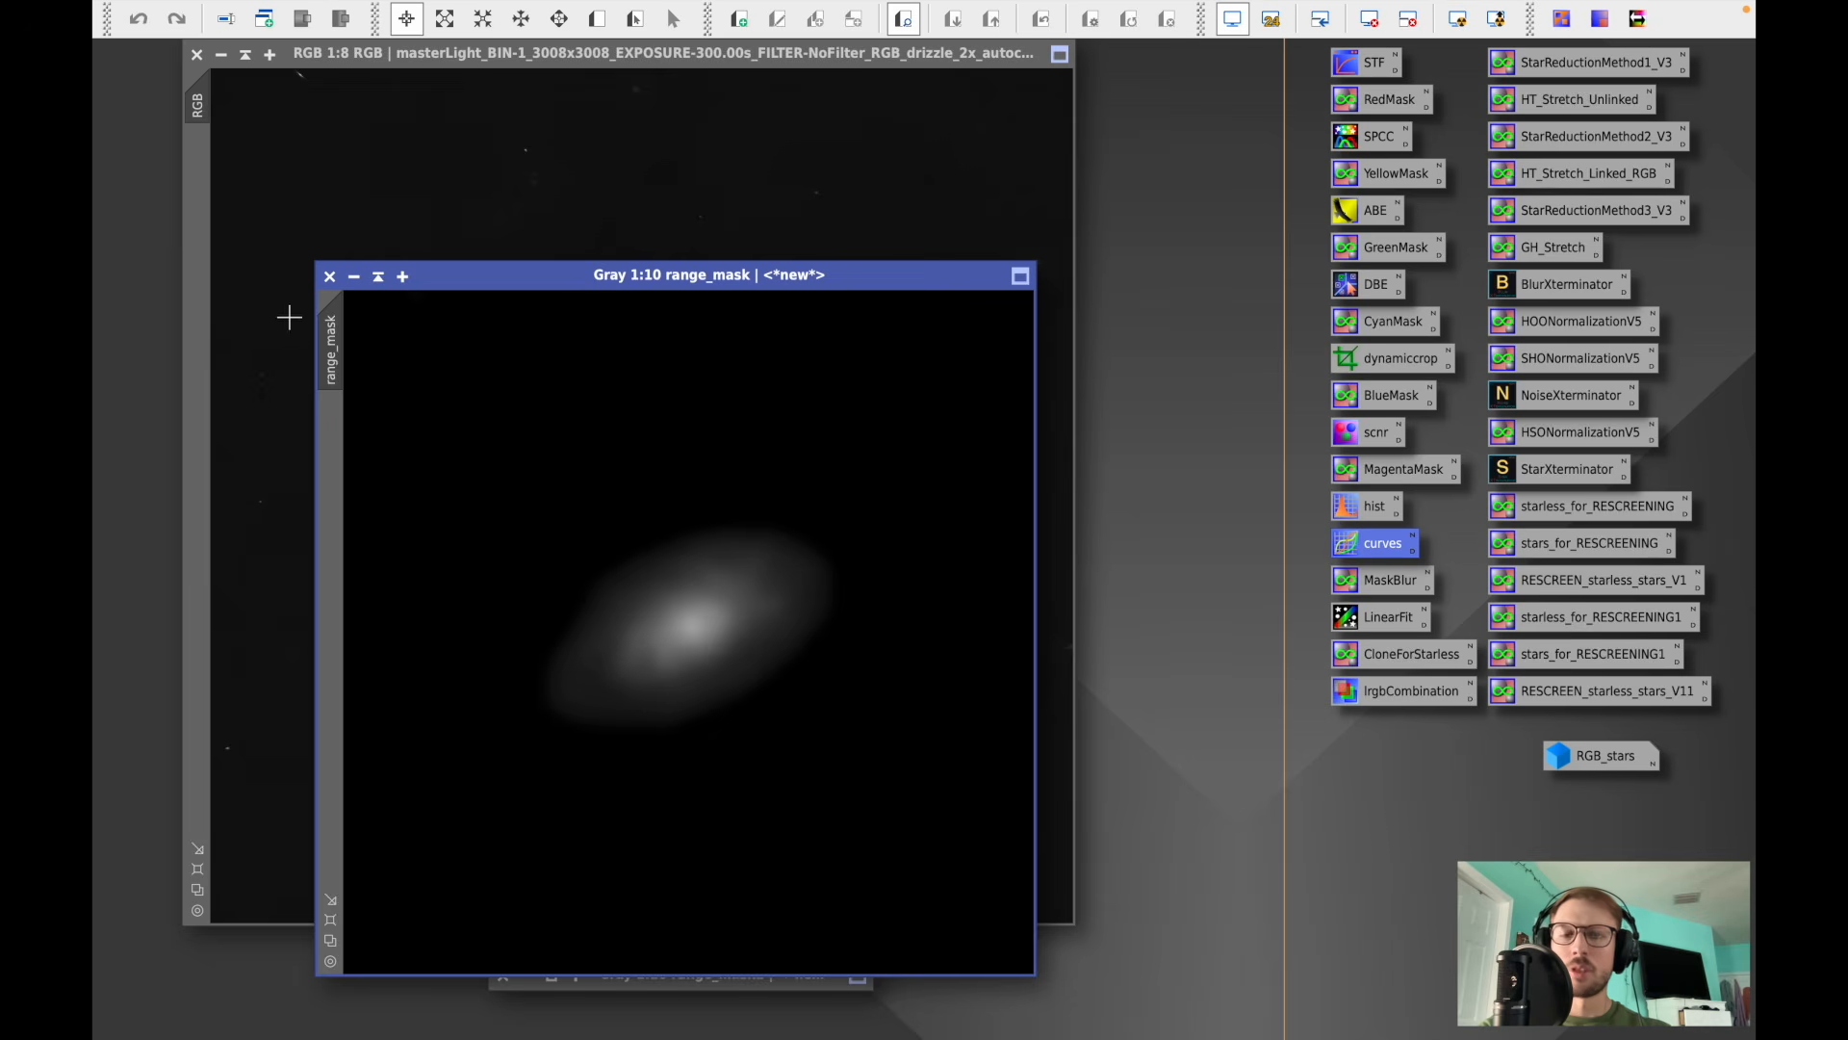
left_click_drag(317, 322, 194, 183)
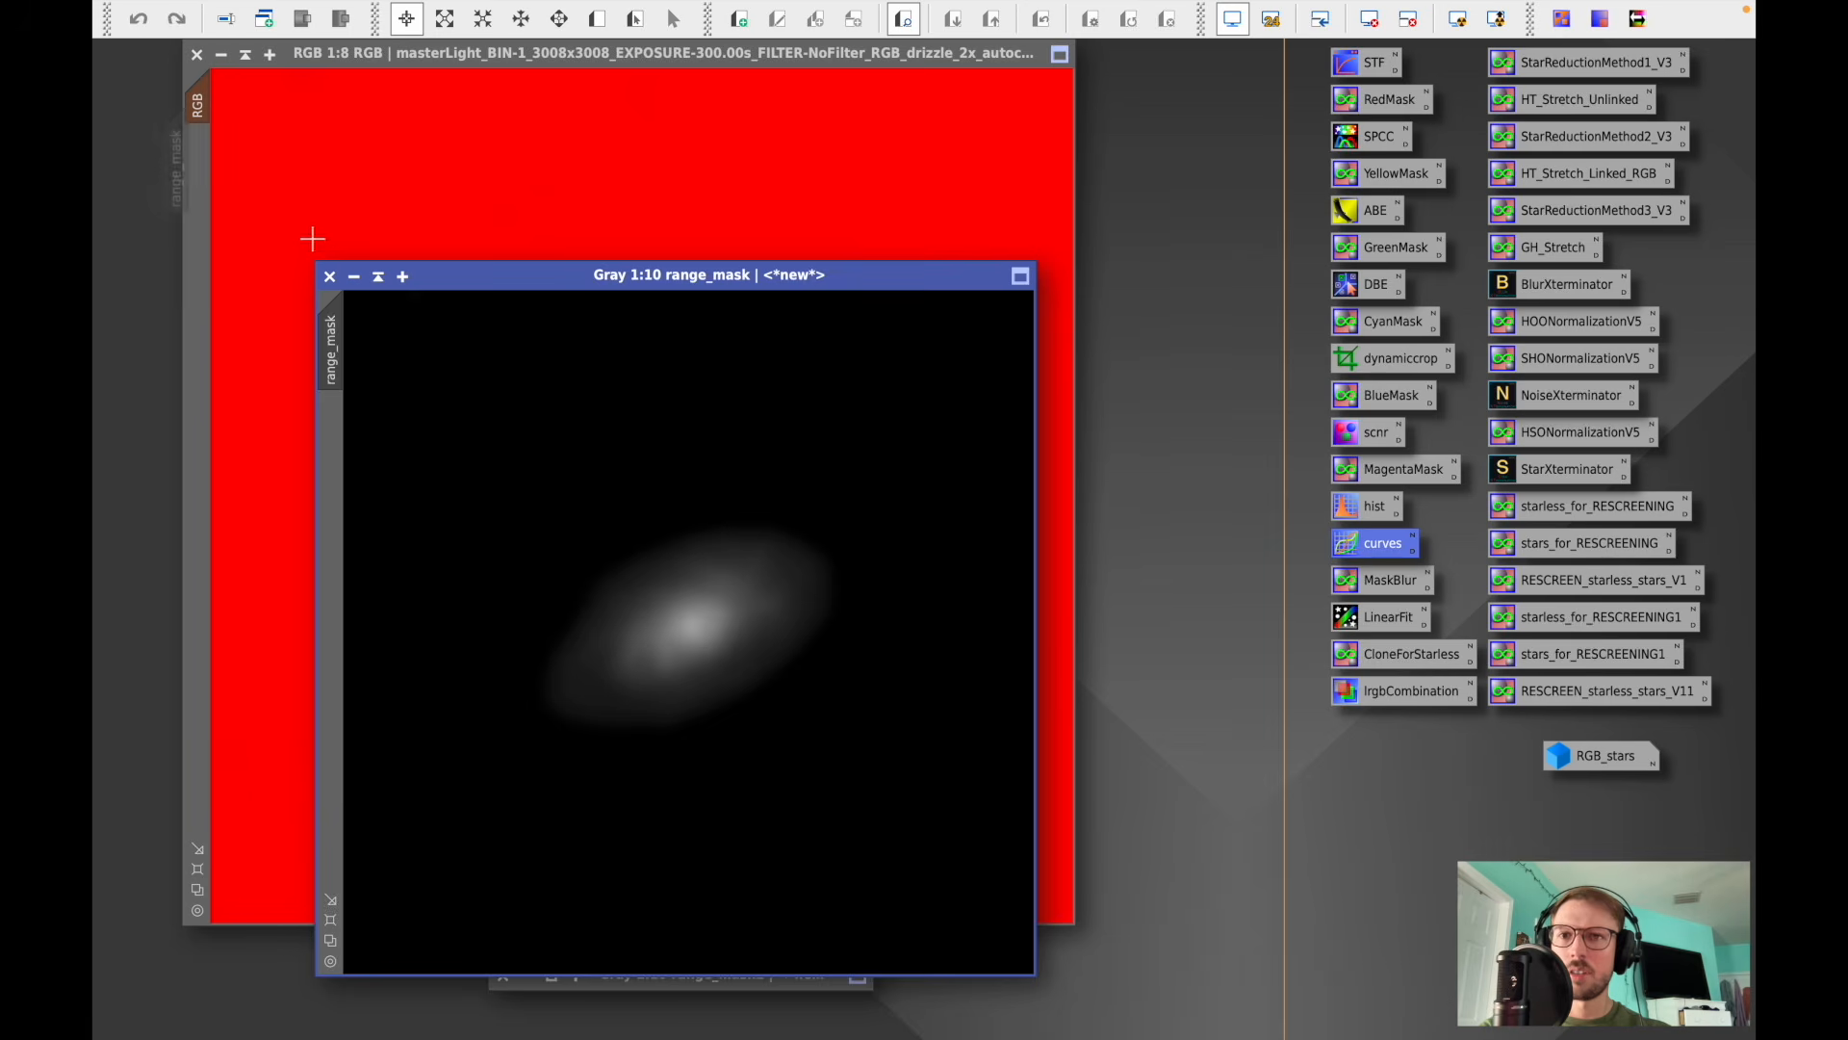
left_click(378, 277)
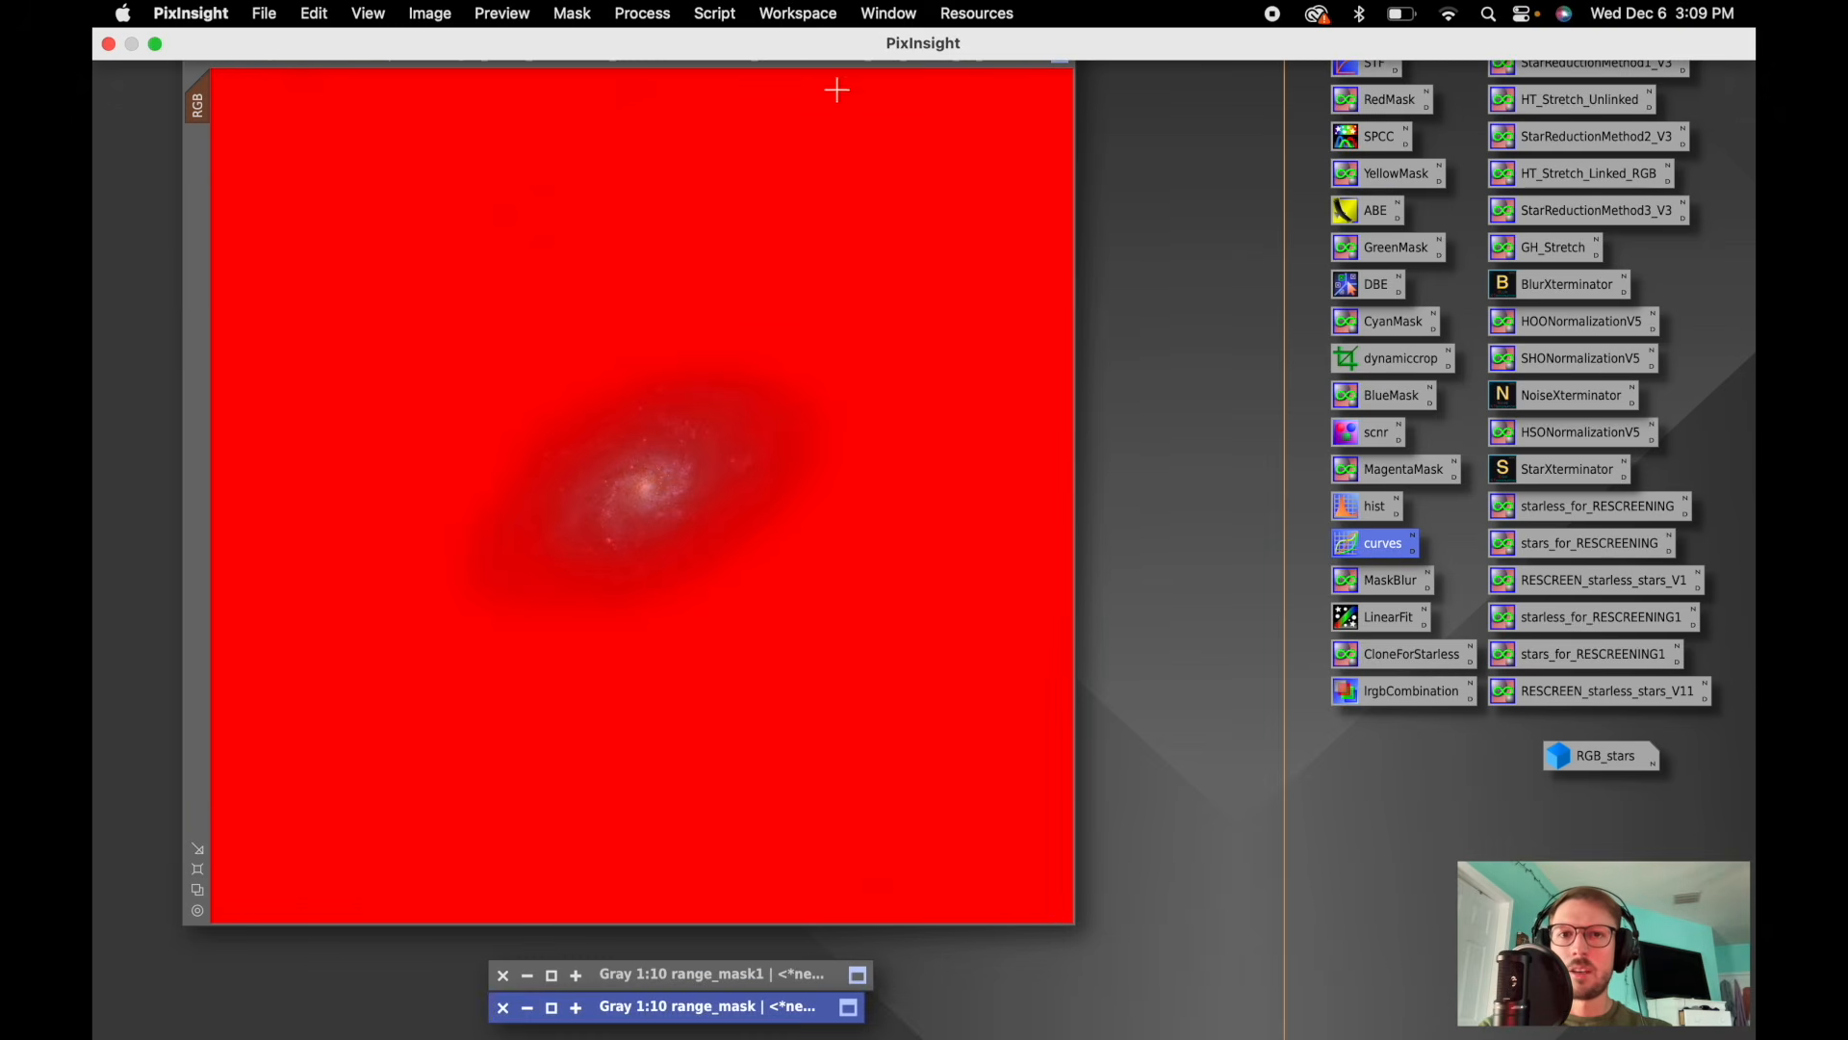
left_click(757, 55)
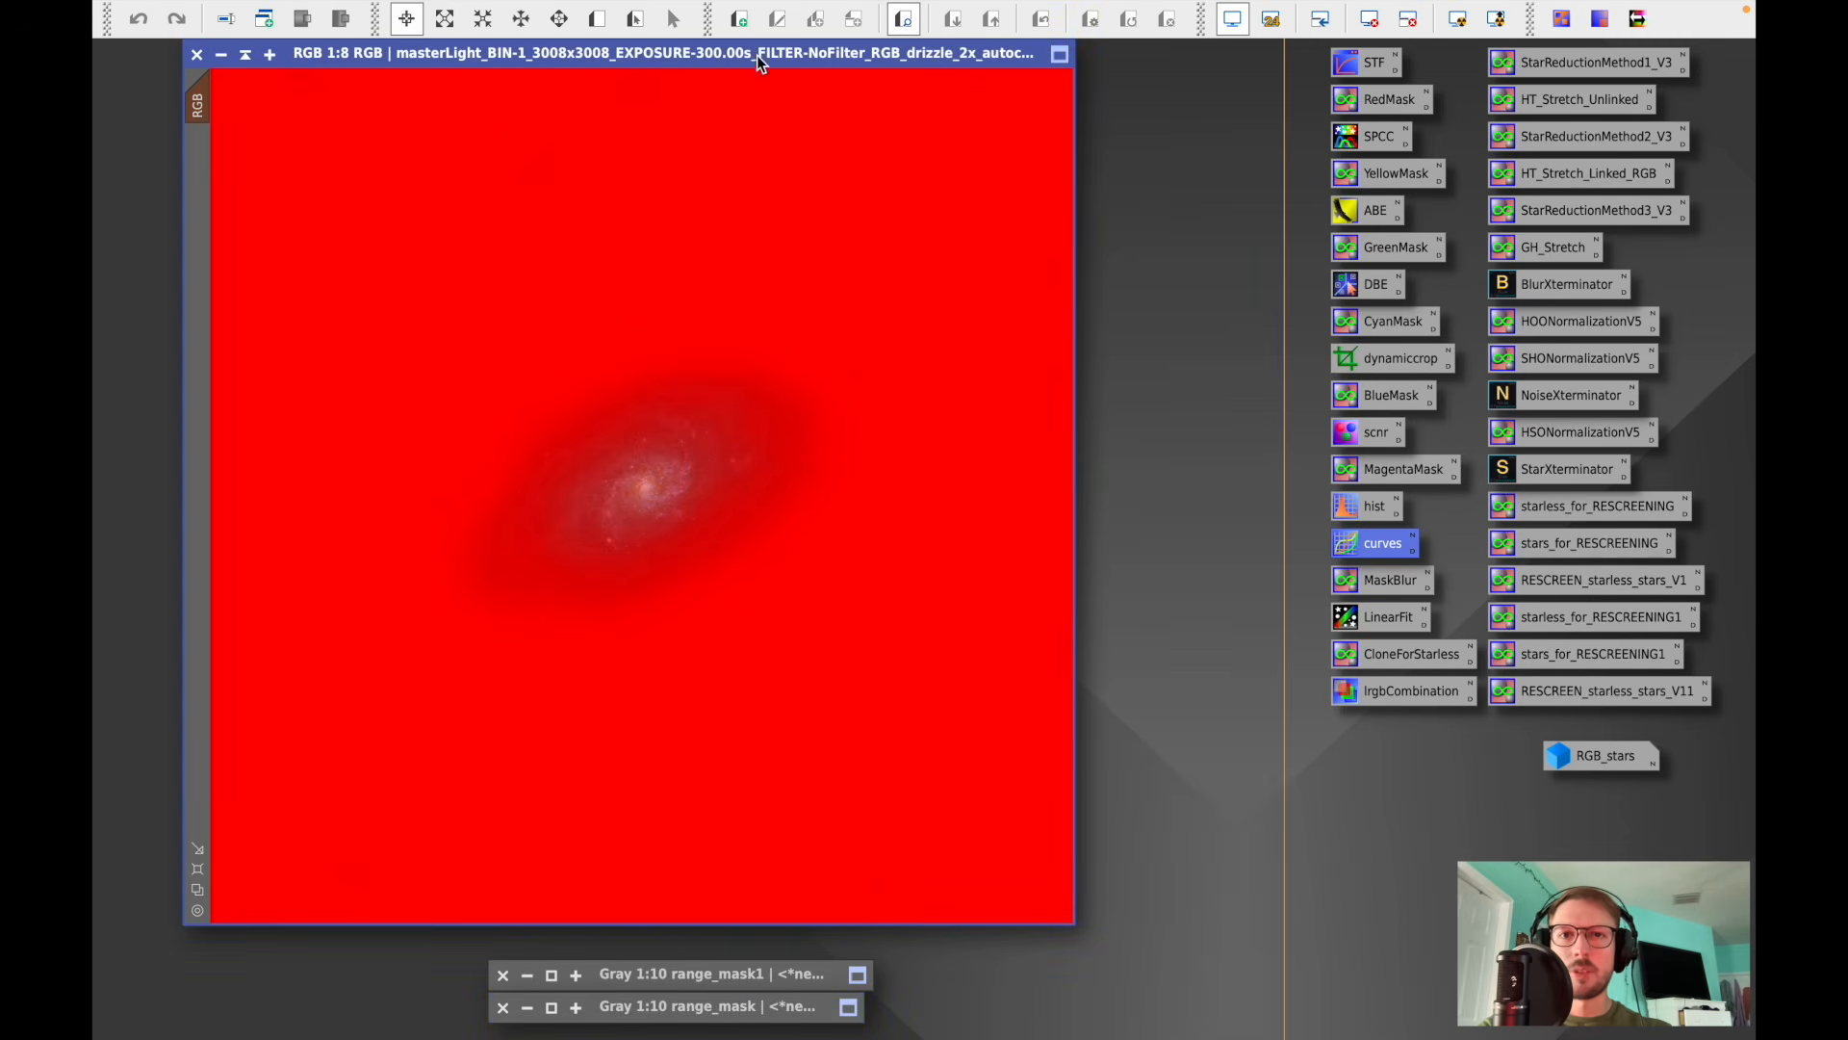
- Raise the saturation curve (input 0.45263, output 0.71053) in CurvesTransformation, preview it zoomed in, apply it to the RGB image, and reset the curves
double_click(1372, 545)
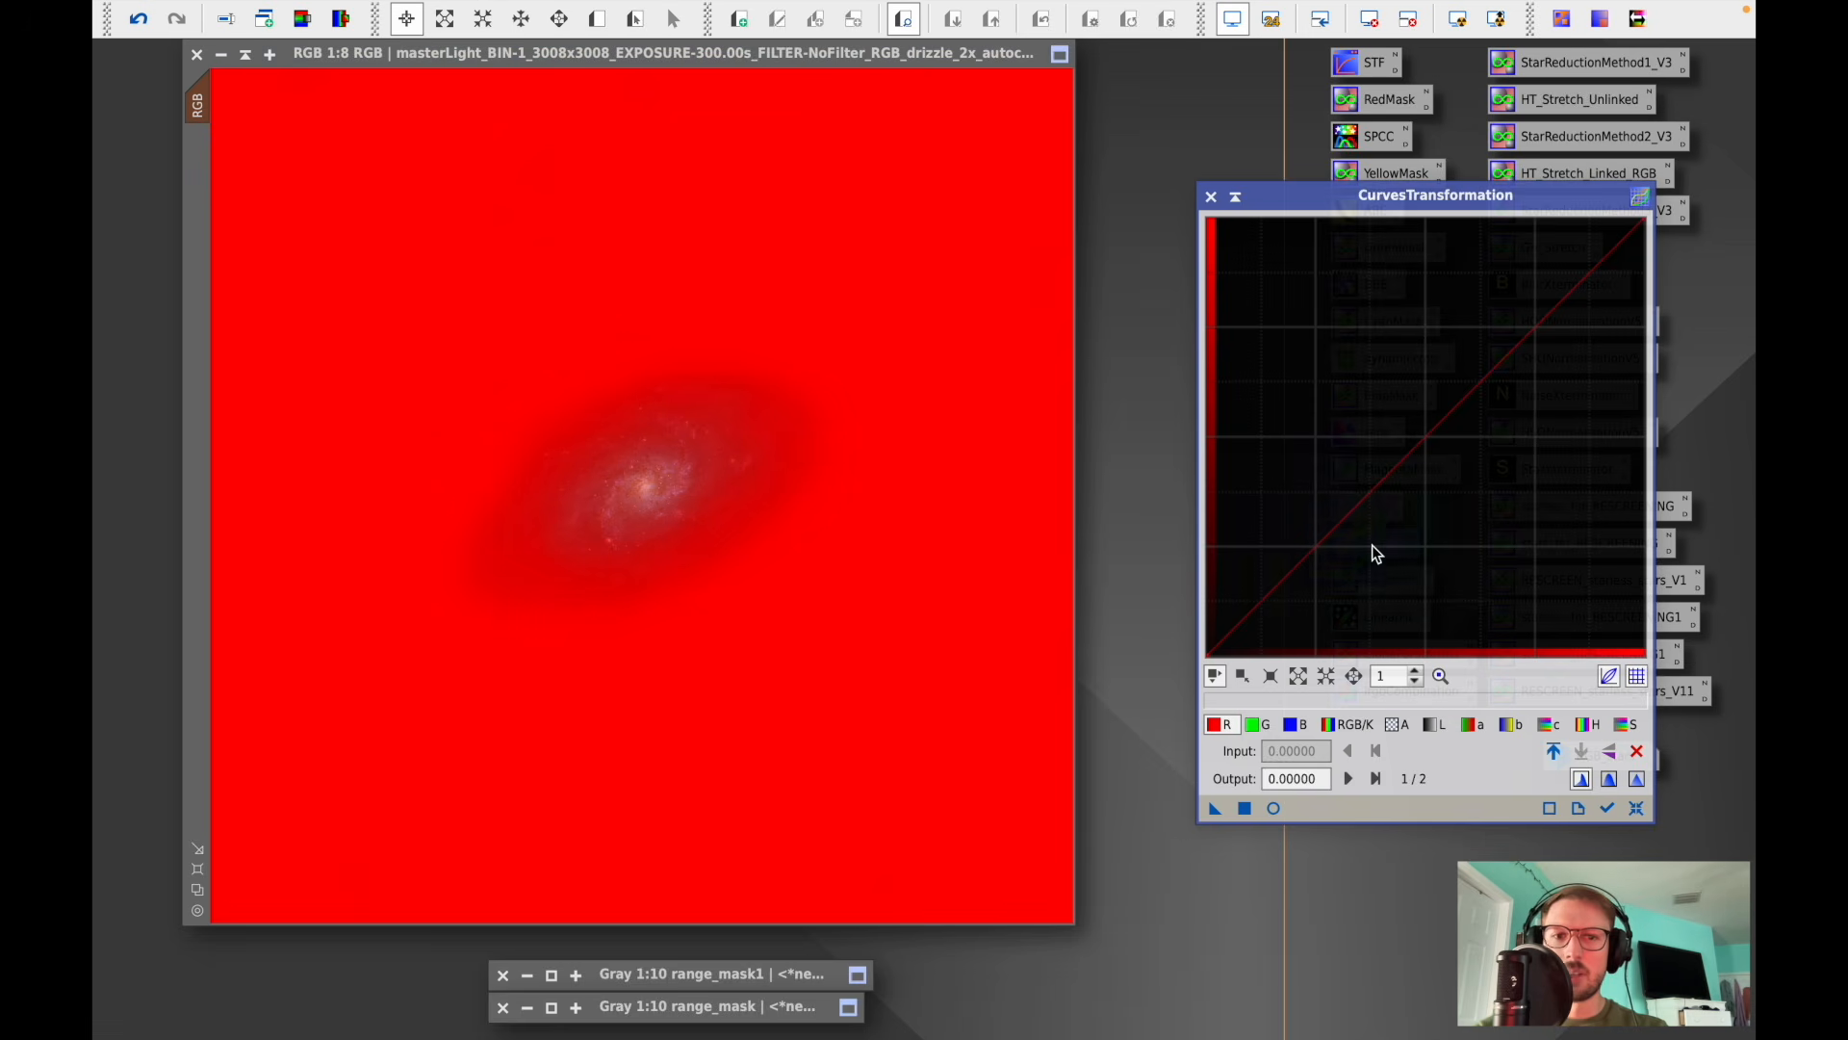
left_click(1271, 810)
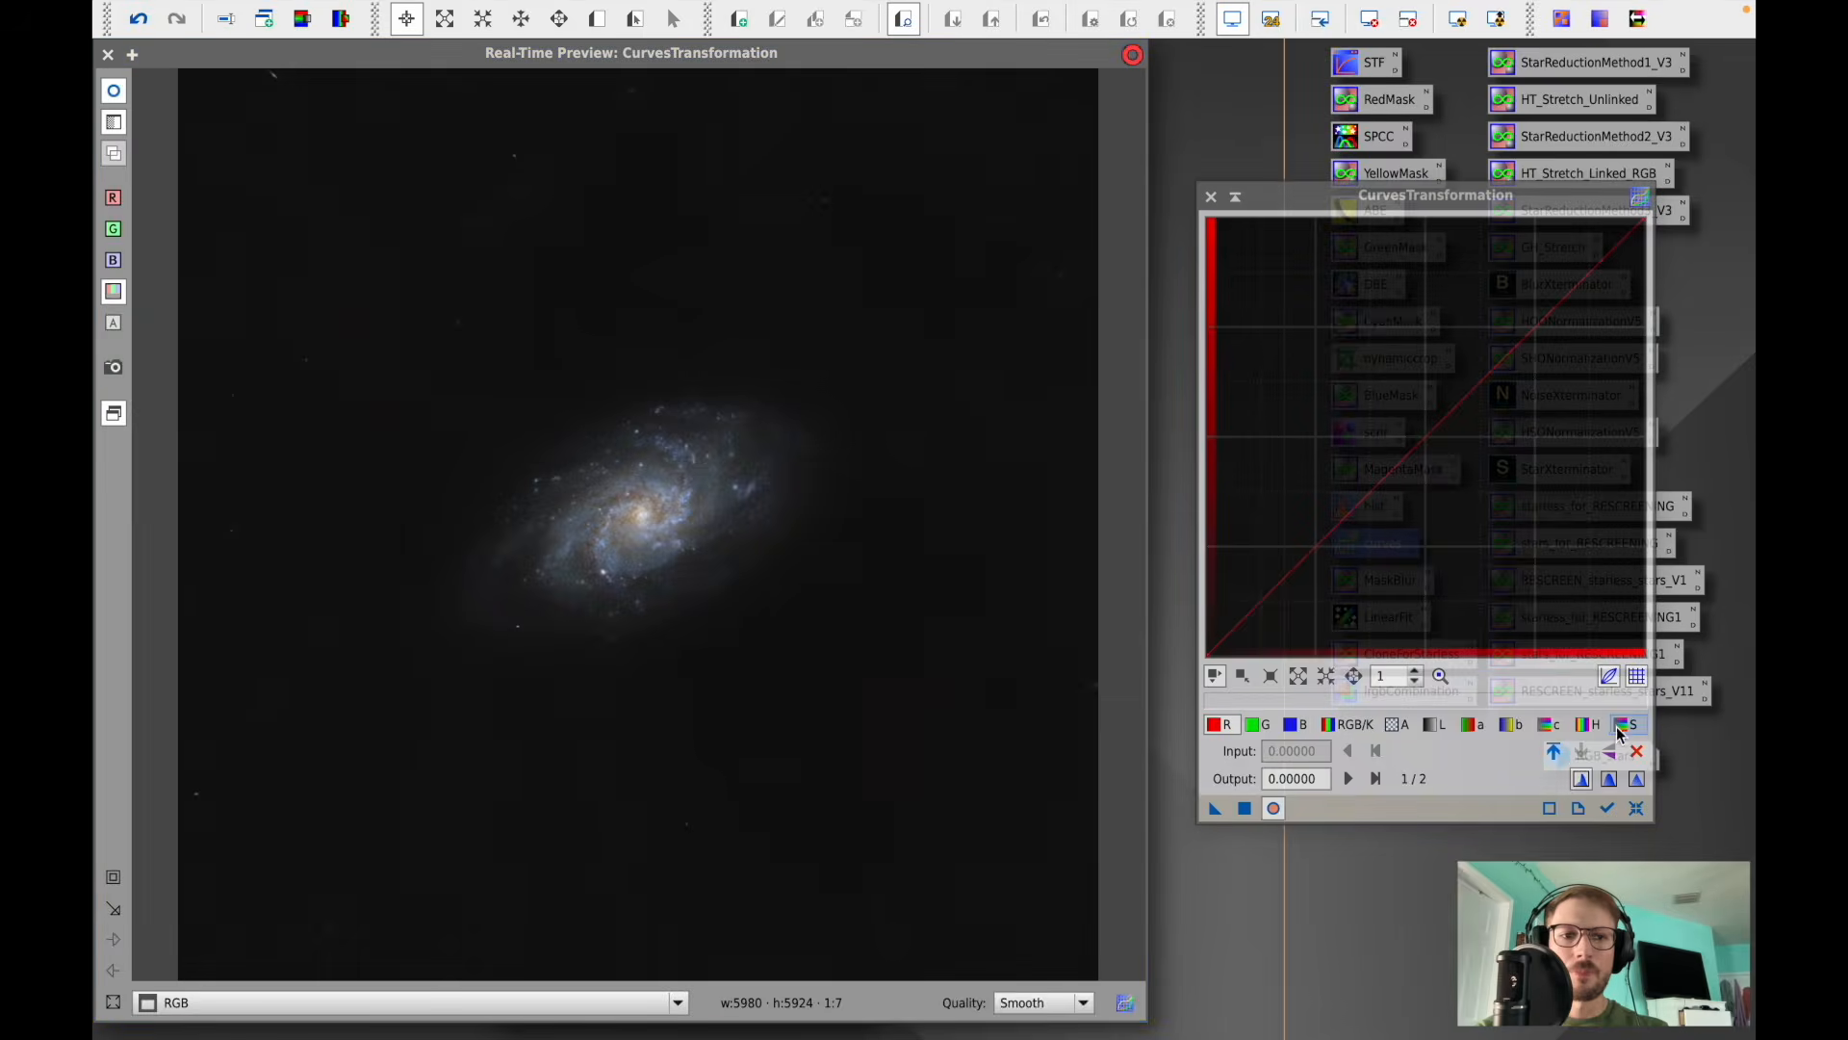
left_click(1625, 724)
left_click_drag(1427, 438, 1405, 343)
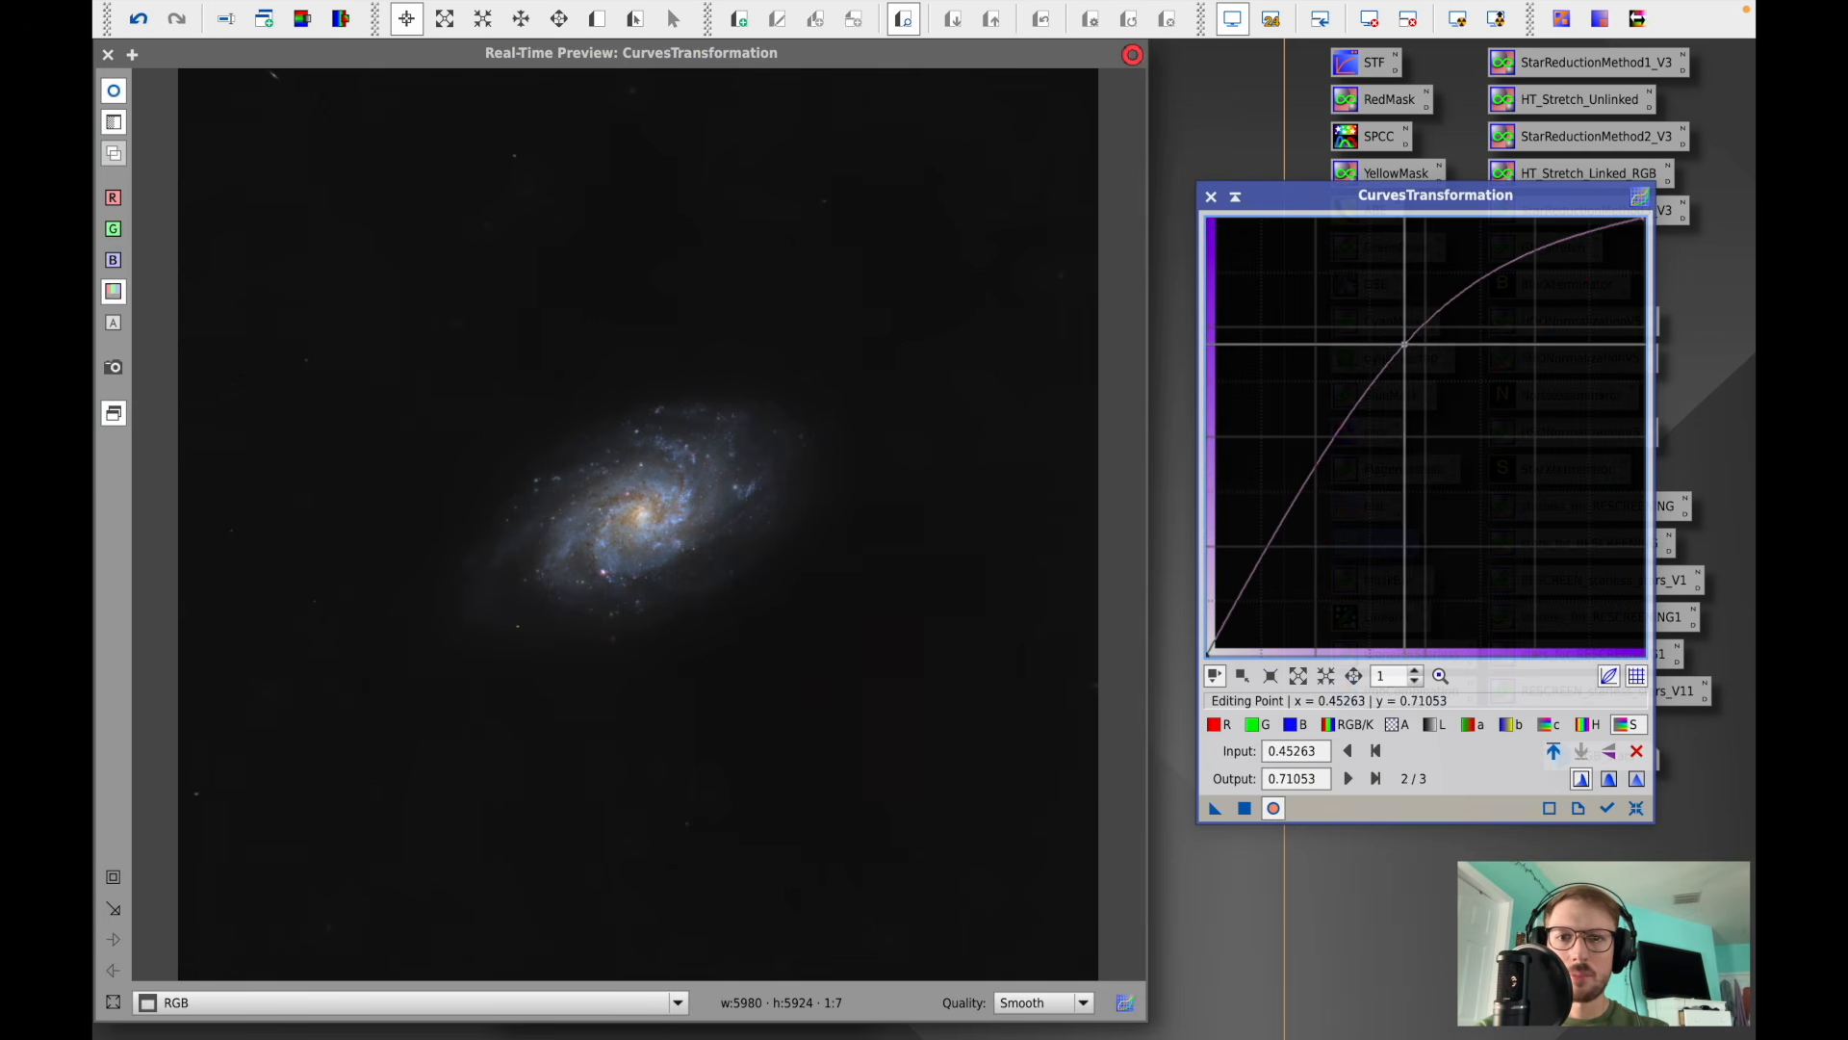
left_click(109, 878)
left_click_drag(425, 711, 882, 328)
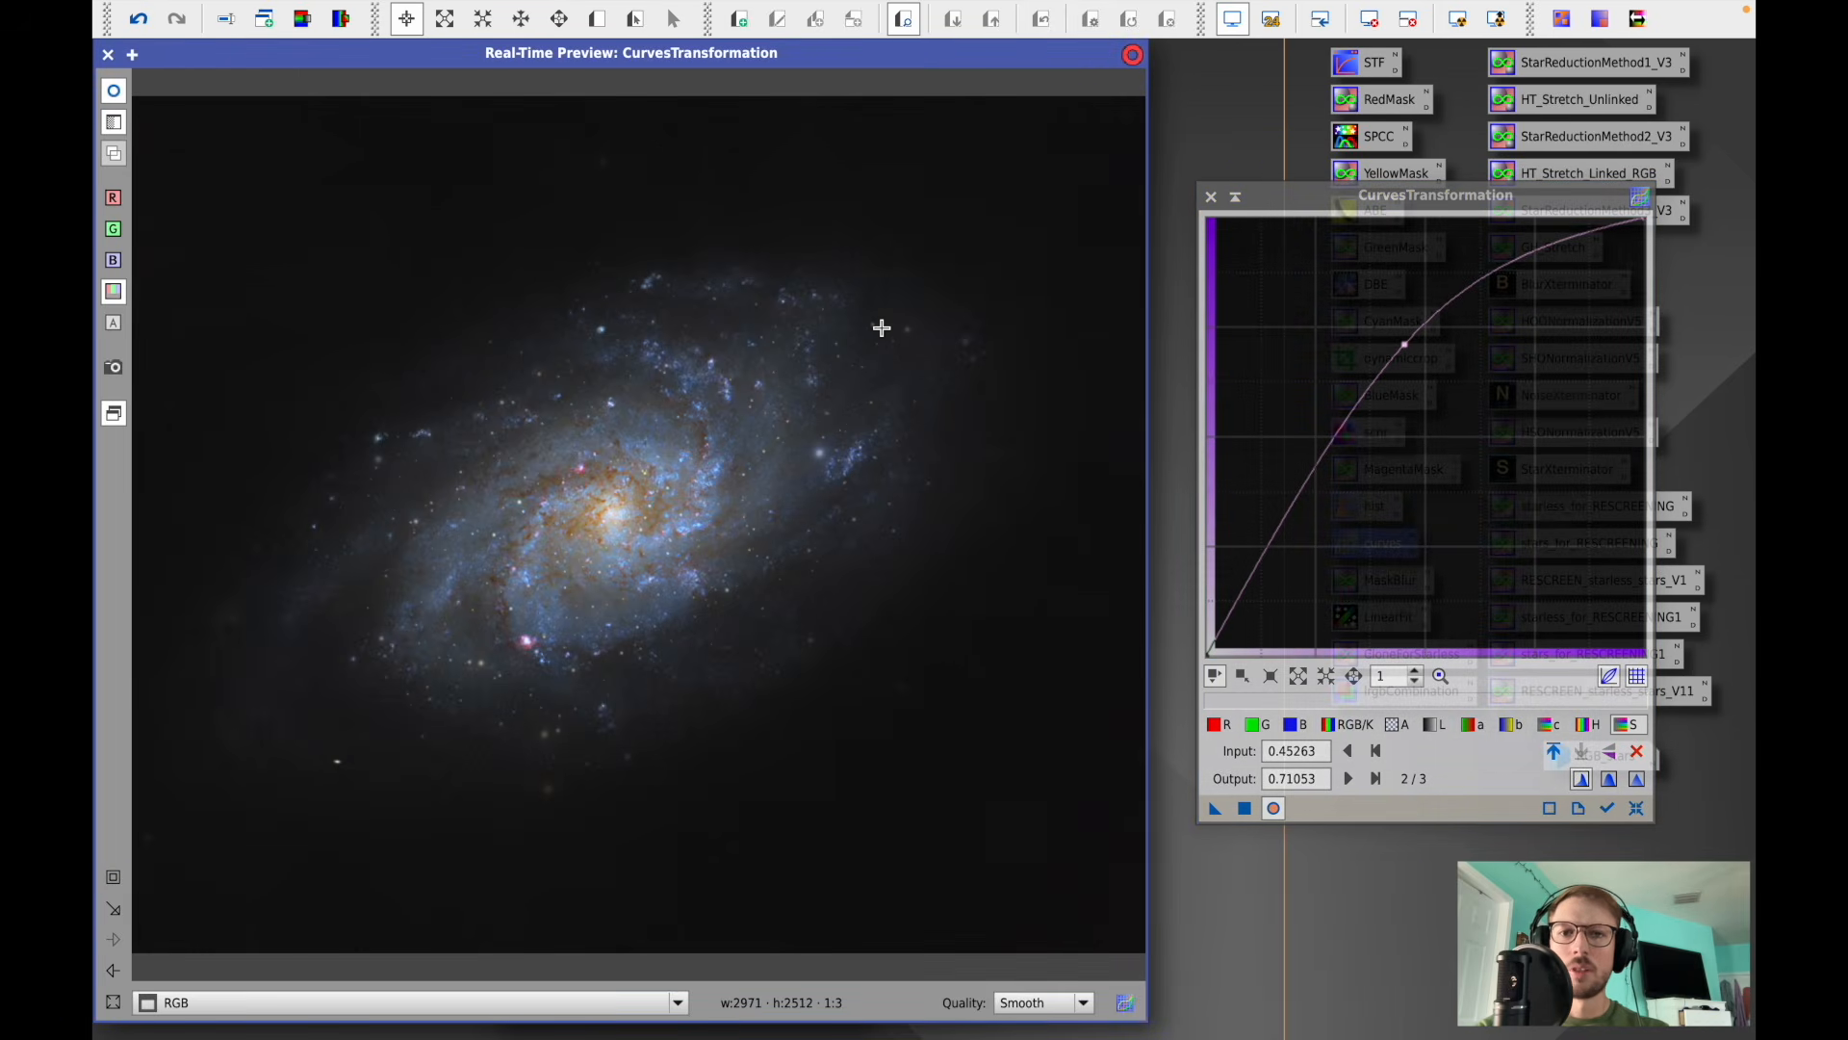
left_click(113, 92)
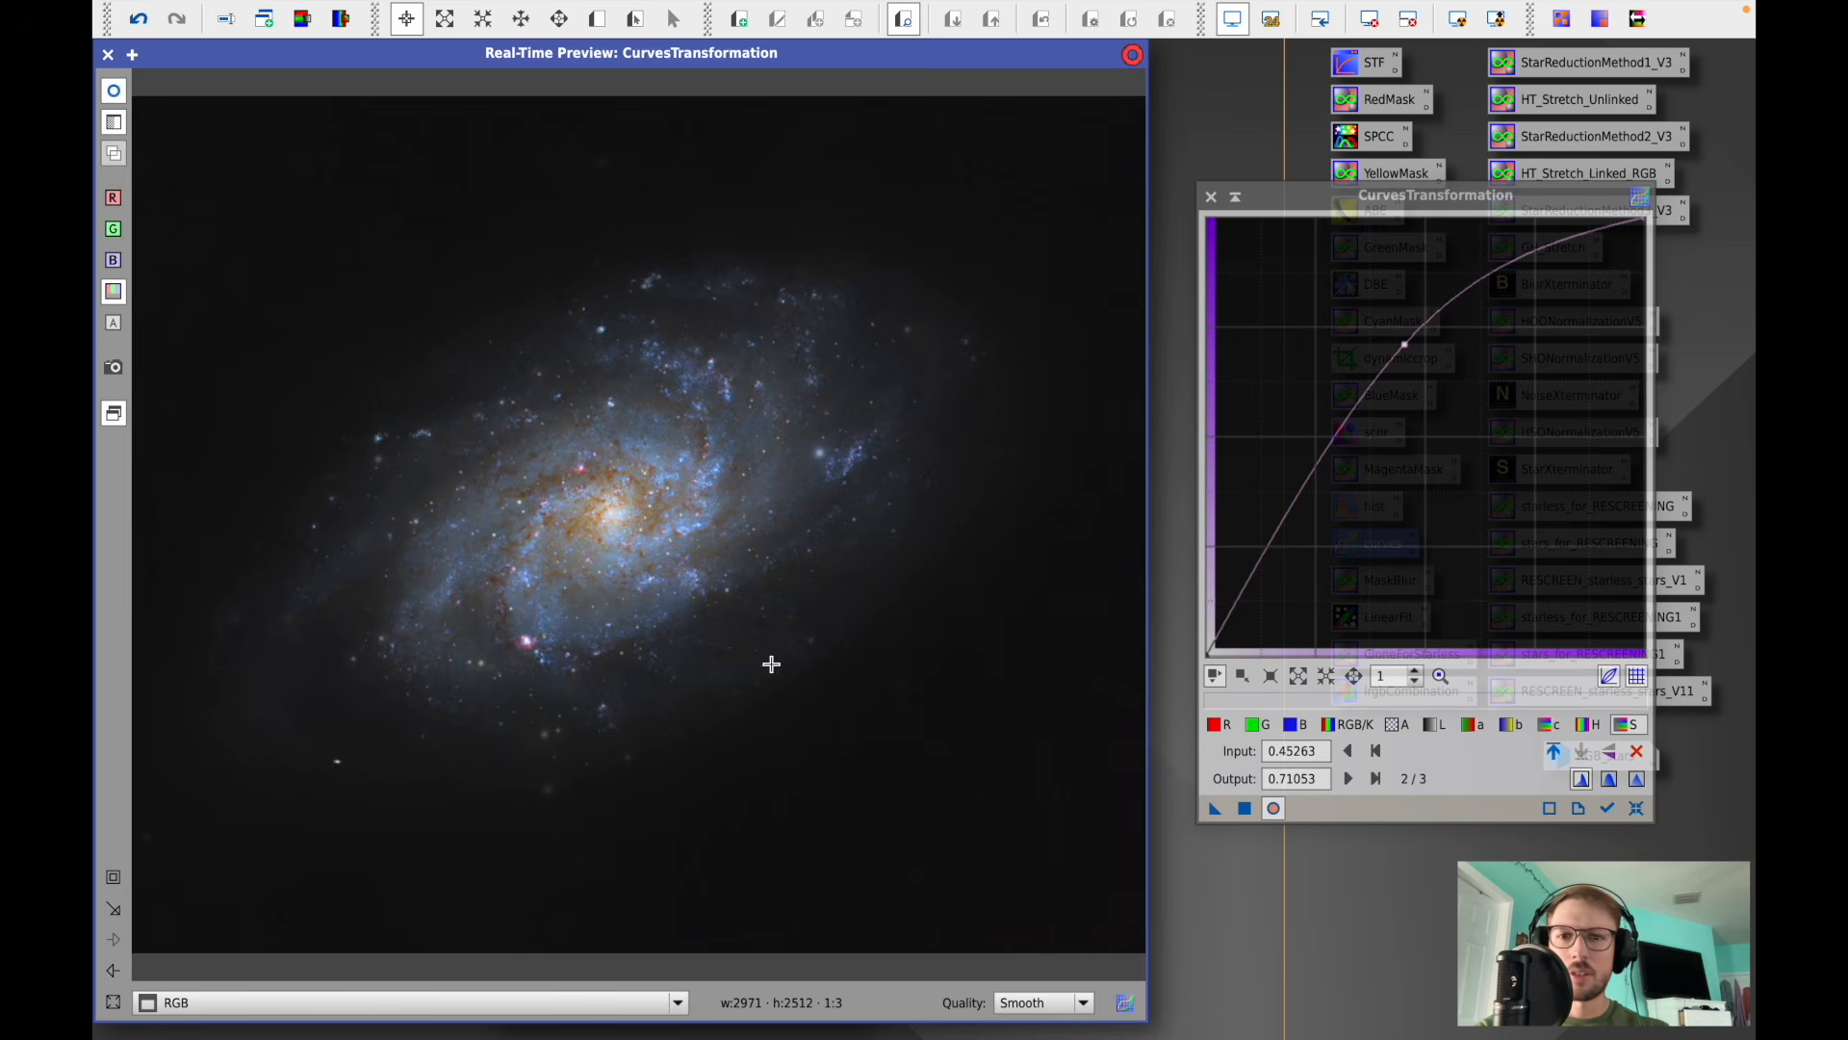
left_click(1243, 810)
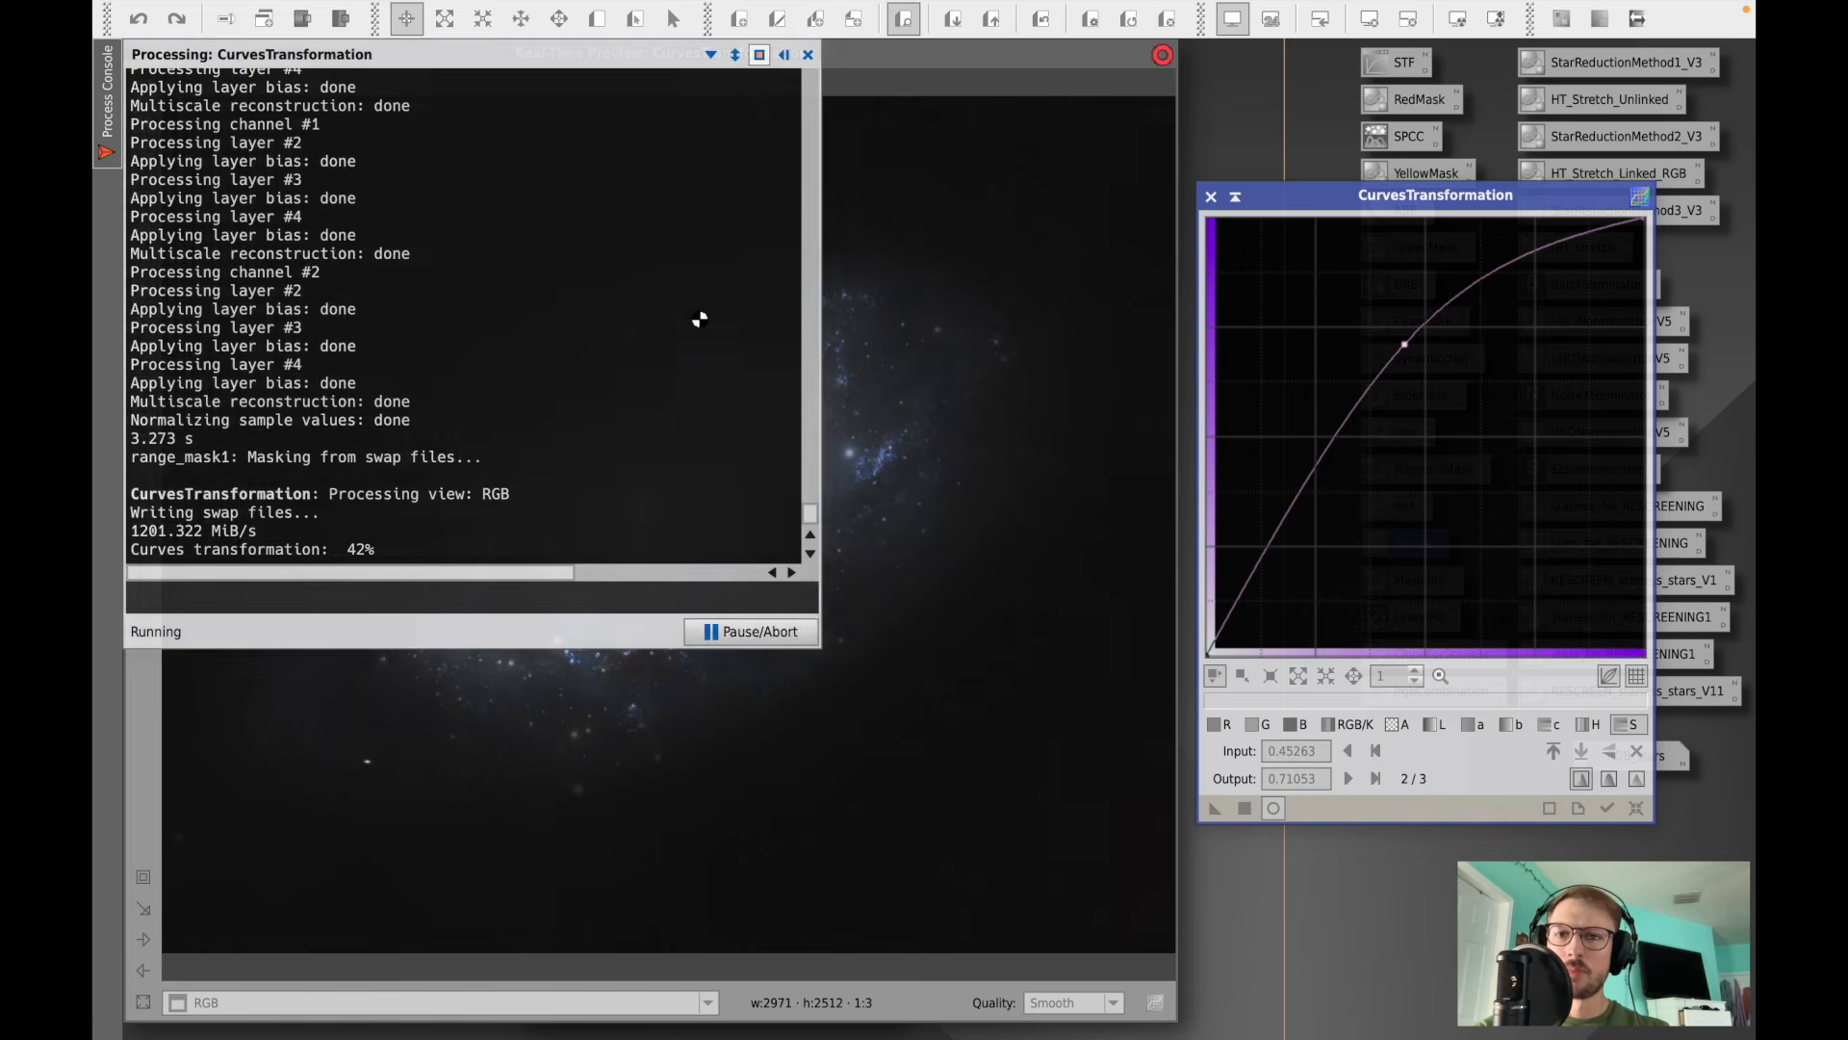
left_click(807, 55)
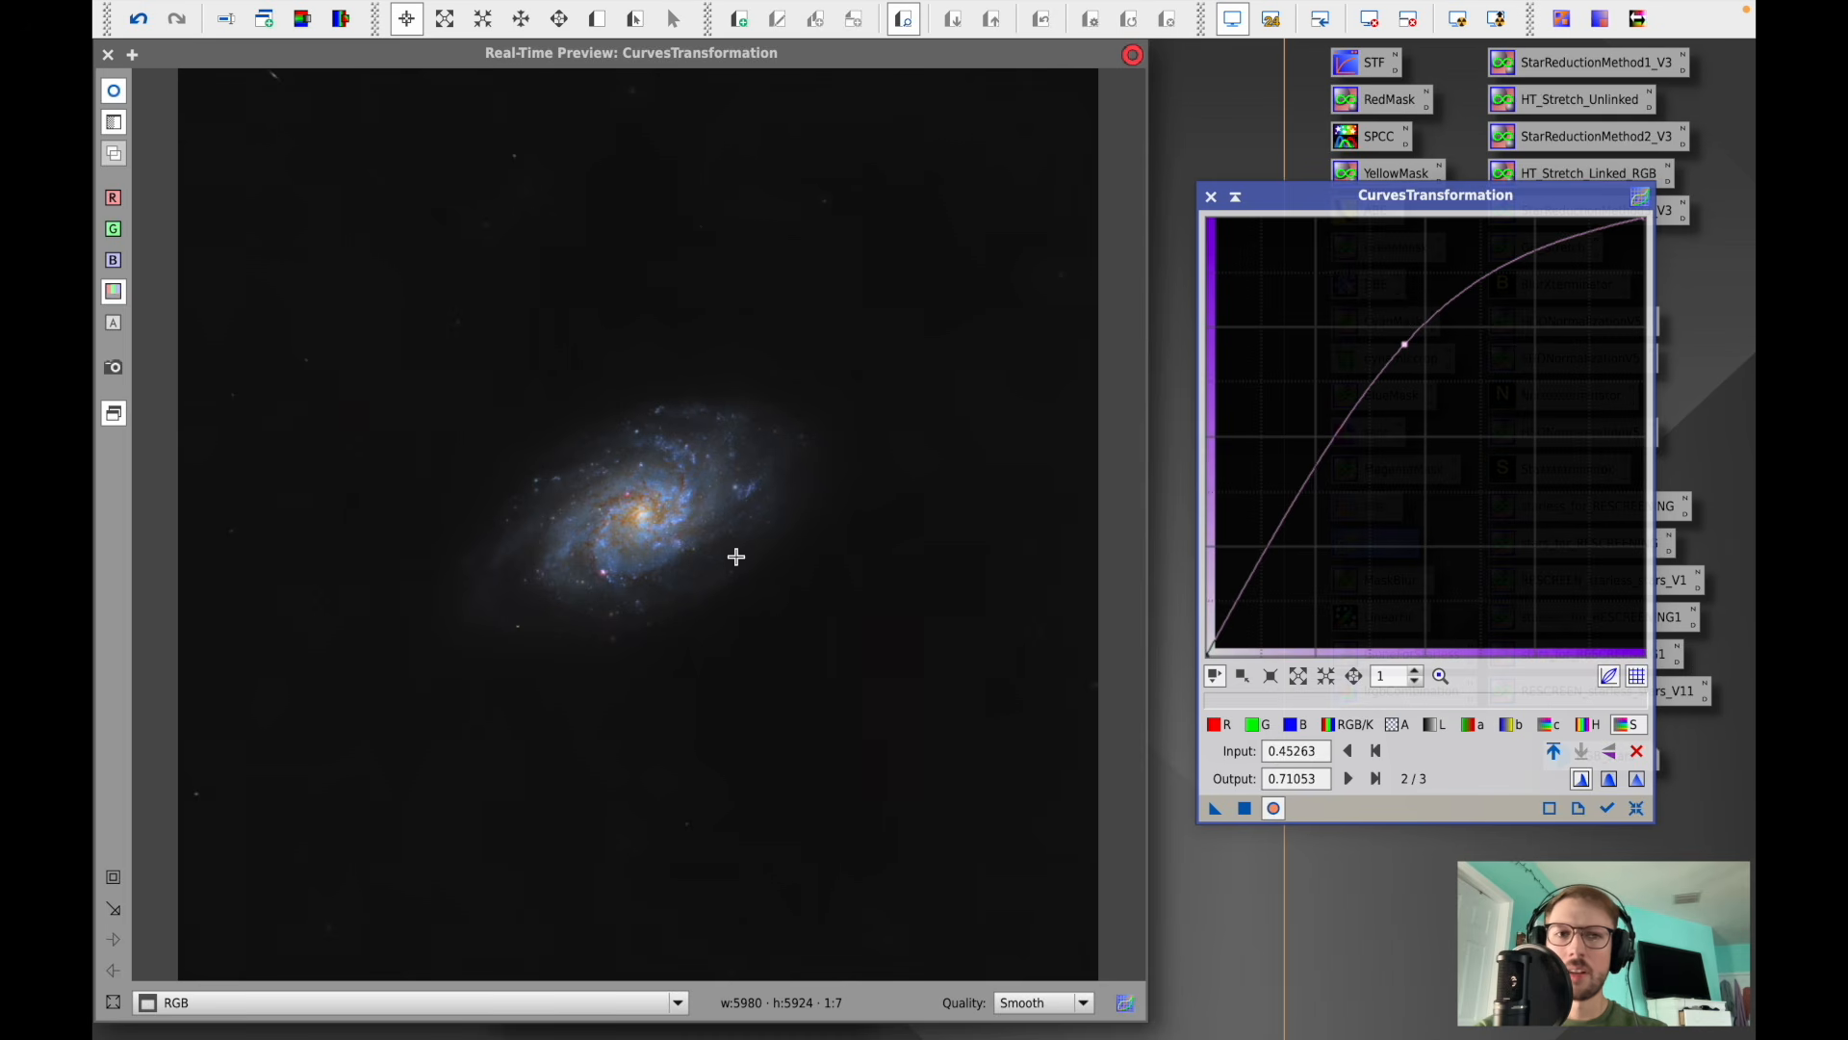
left_click(1637, 808)
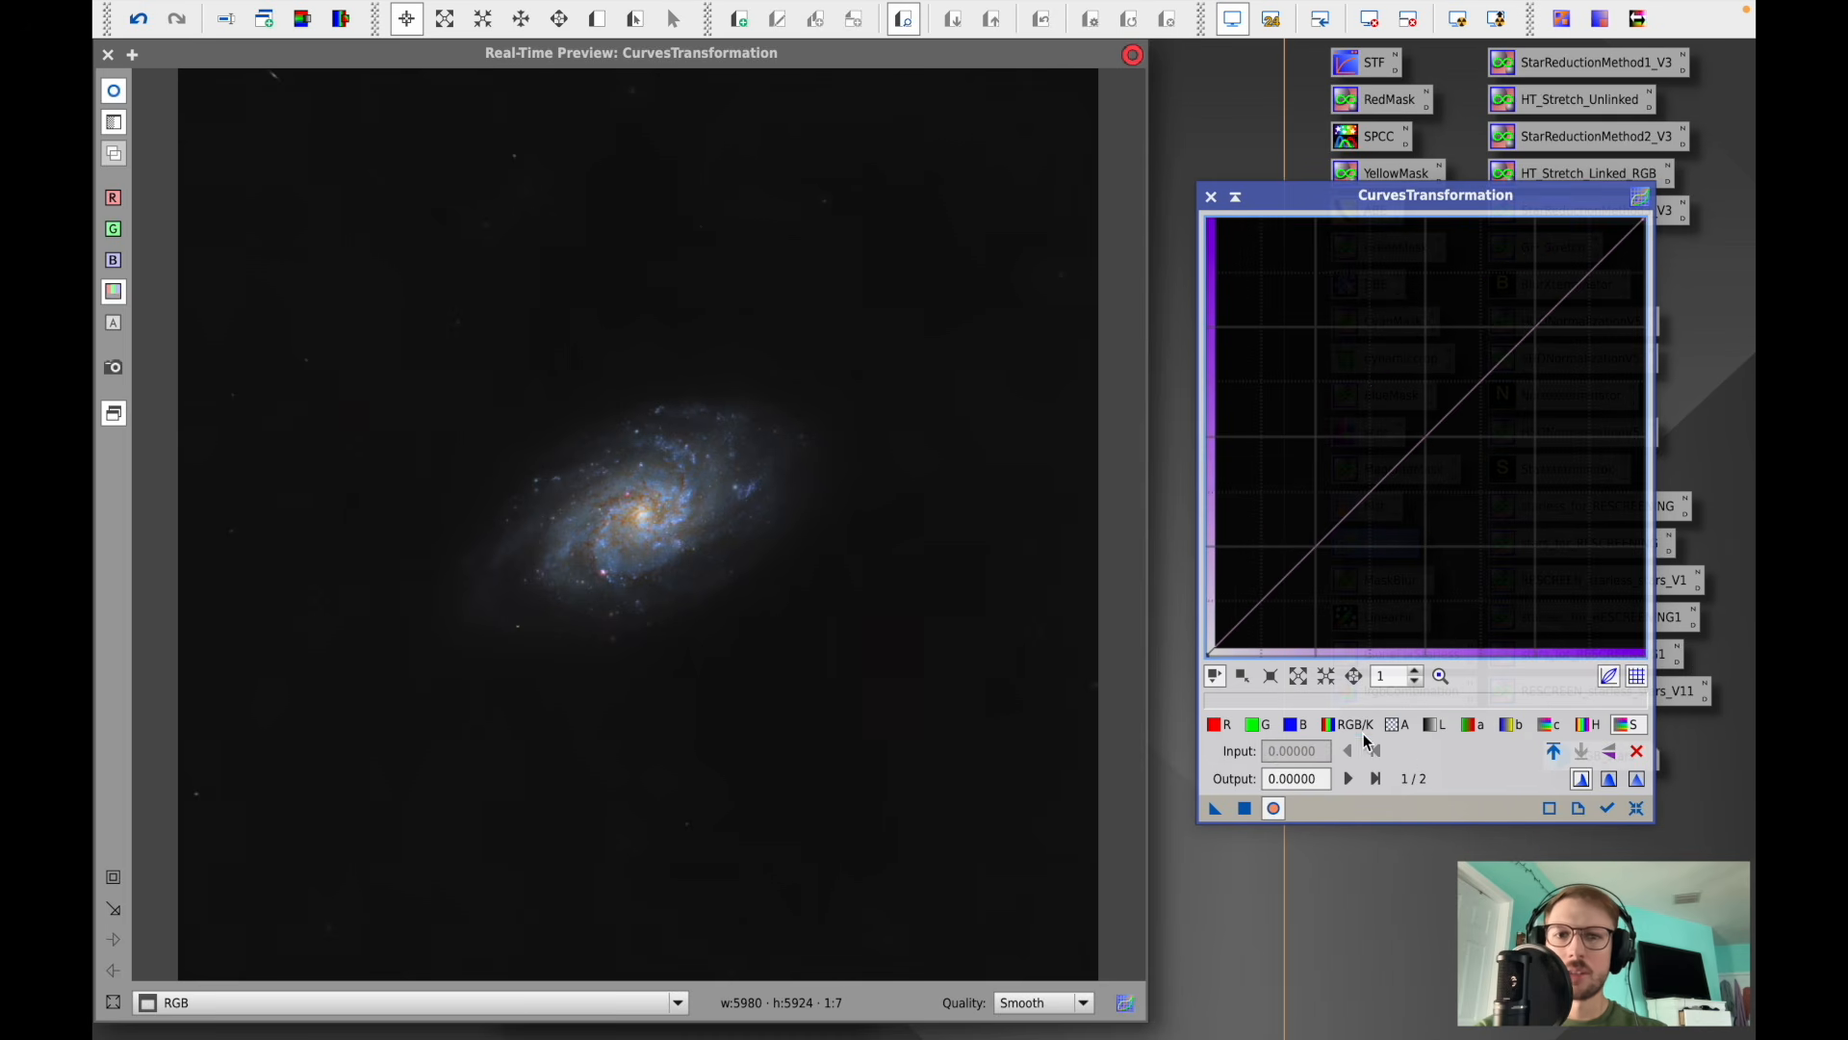
left_click(1216, 724)
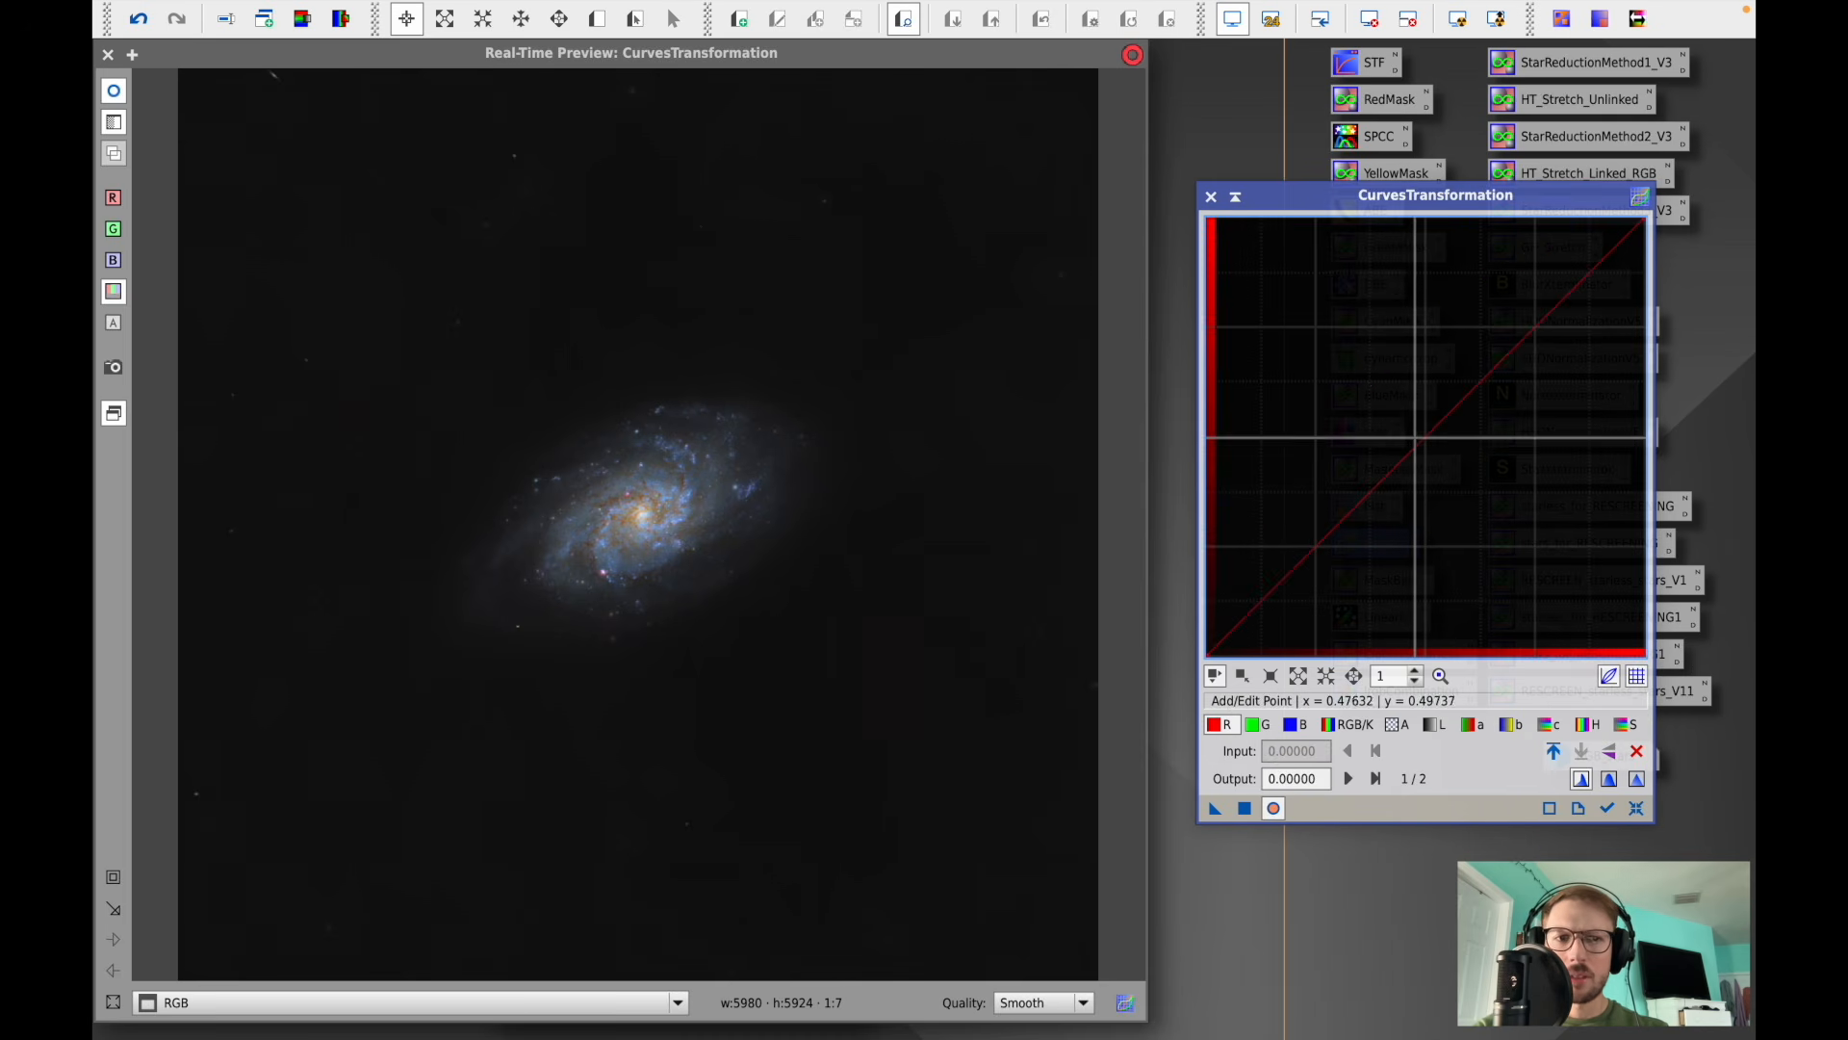
mouse_move(1417, 442)
left_mouse_down()
mouse_move(1409, 395)
mouse_move(1413, 412)
left_mouse_up()
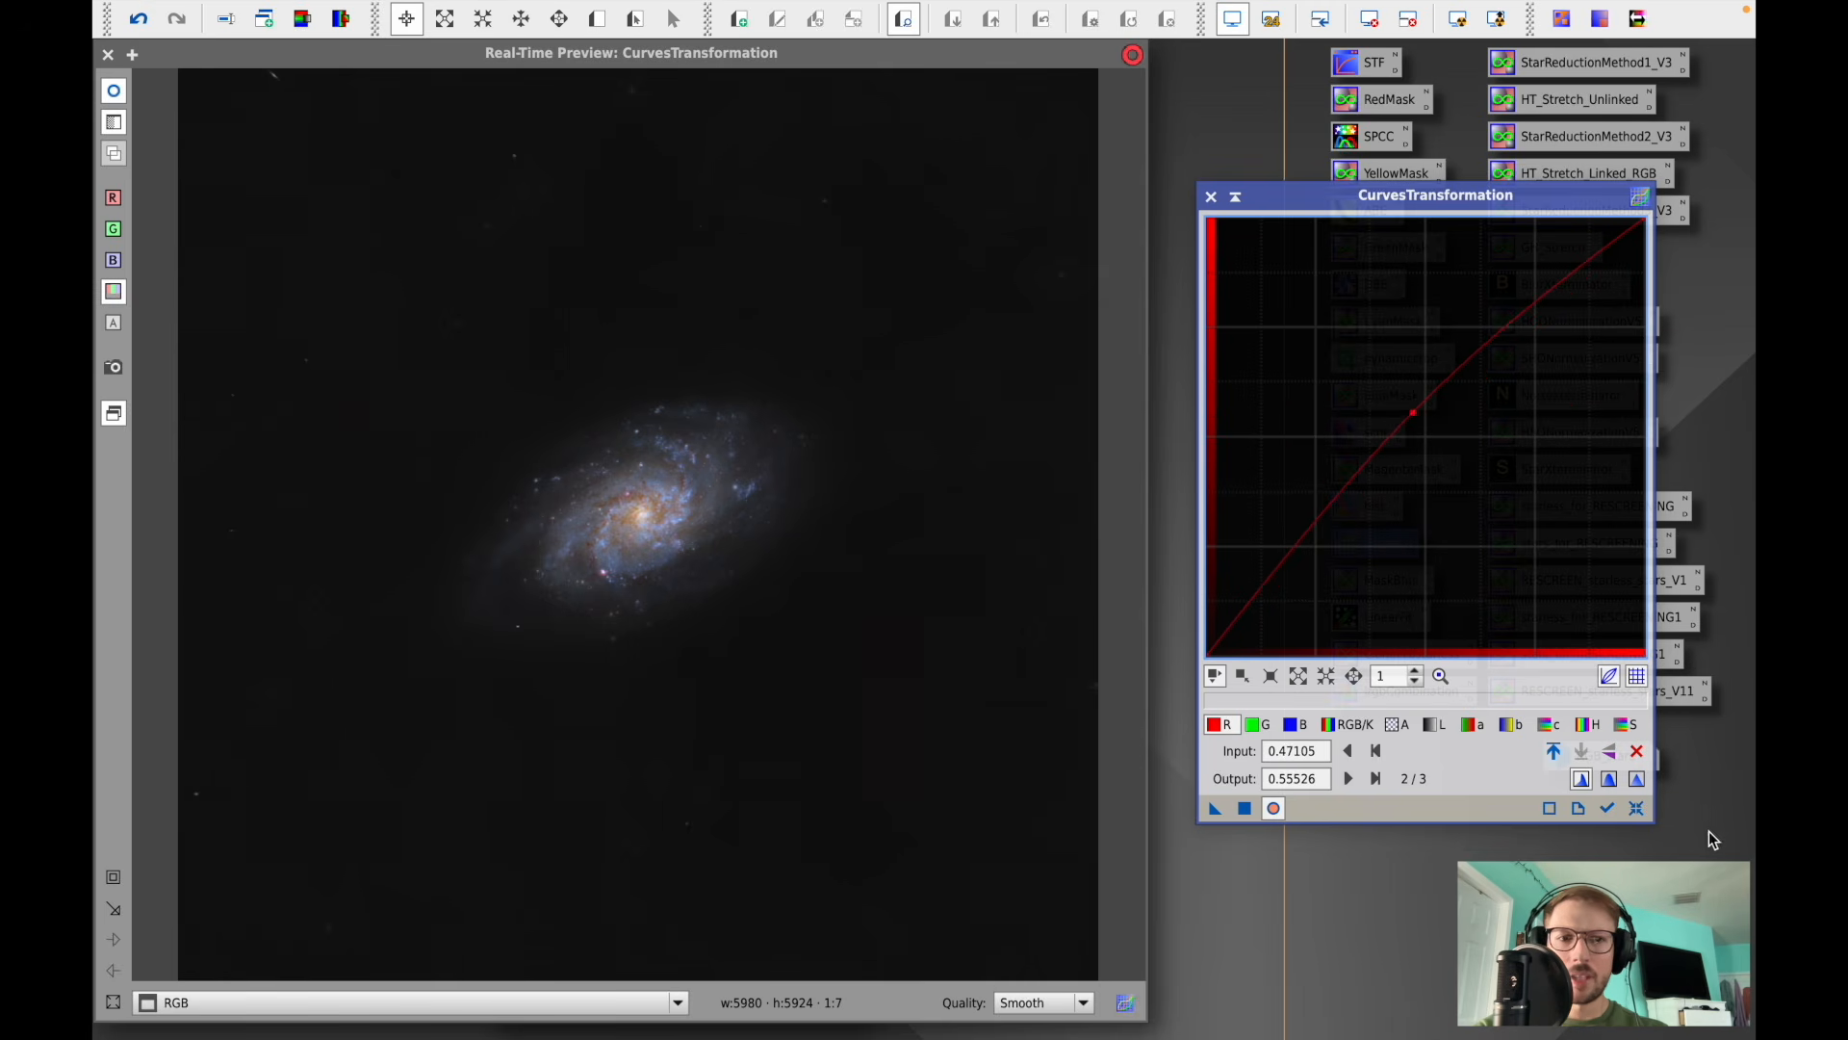
left_click(1639, 754)
- Raise the chrominance curve (input 0.49737, output 0.61579) and apply CurvesTransformation to the RGB image
left_click(1548, 724)
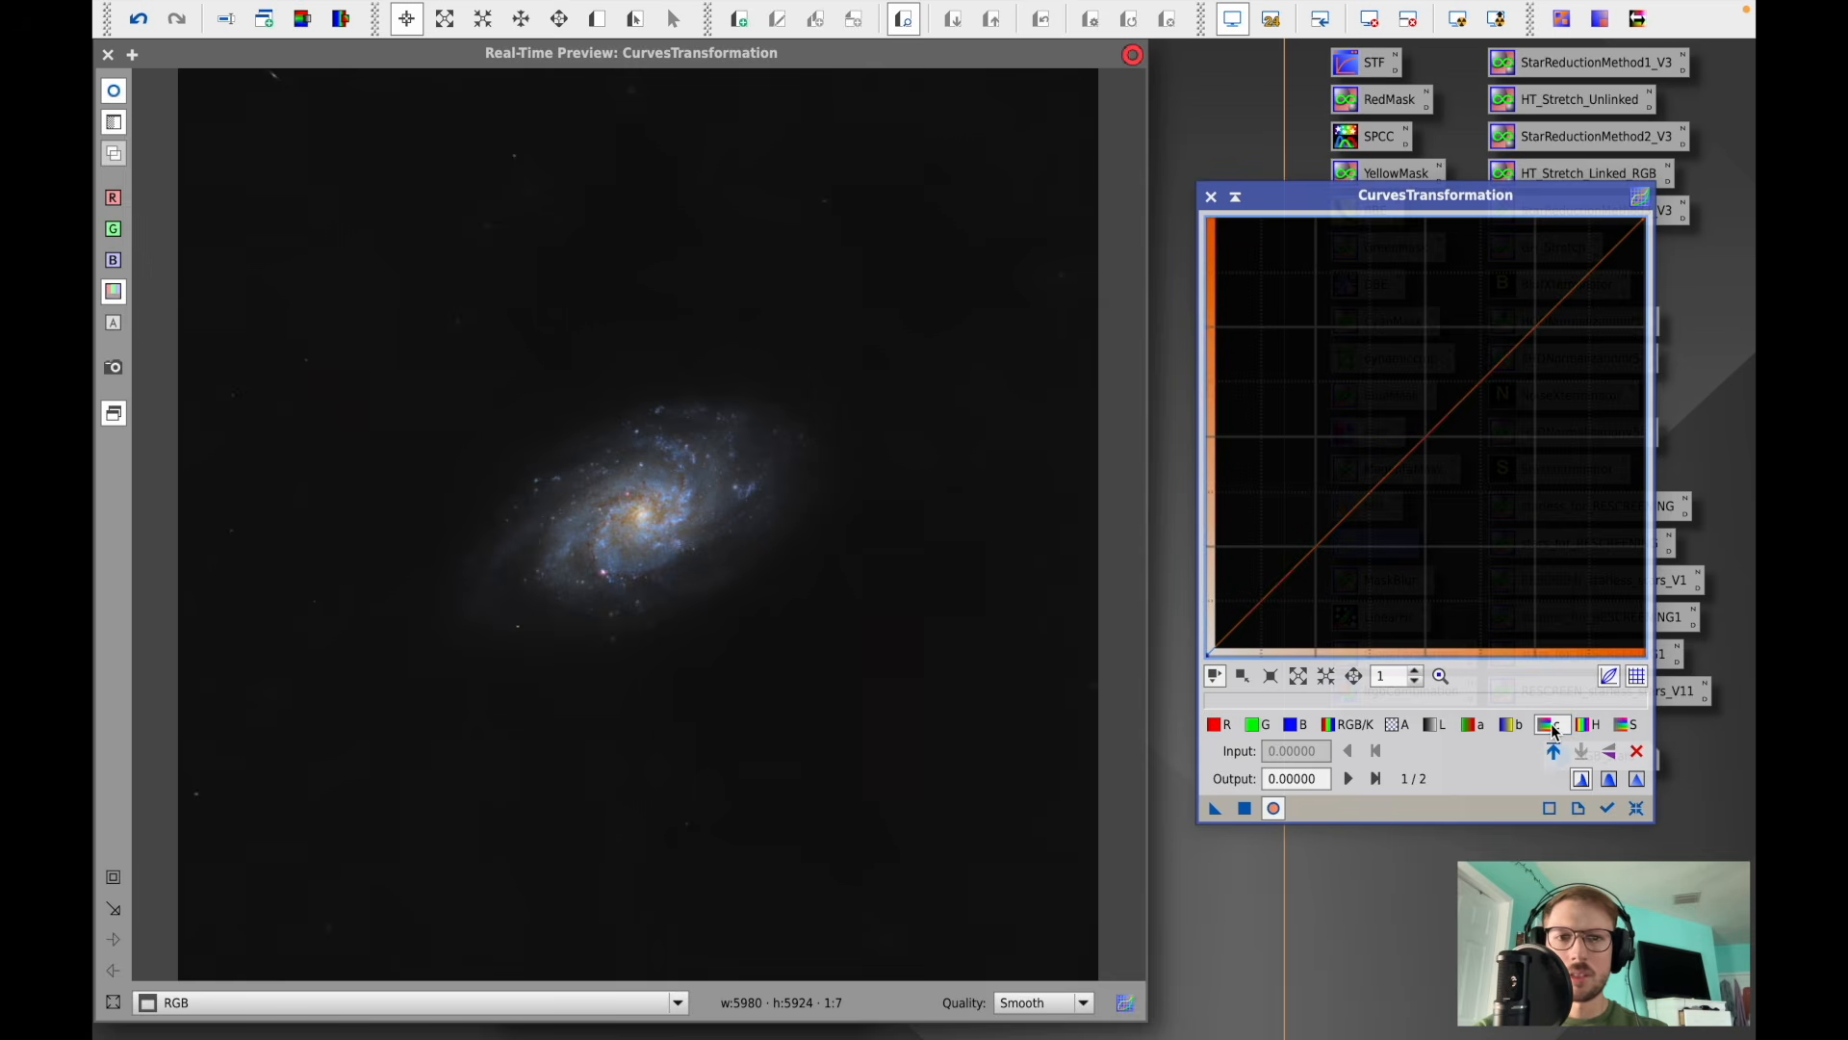
left_click_drag(1427, 438, 1425, 385)
left_click(1244, 808)
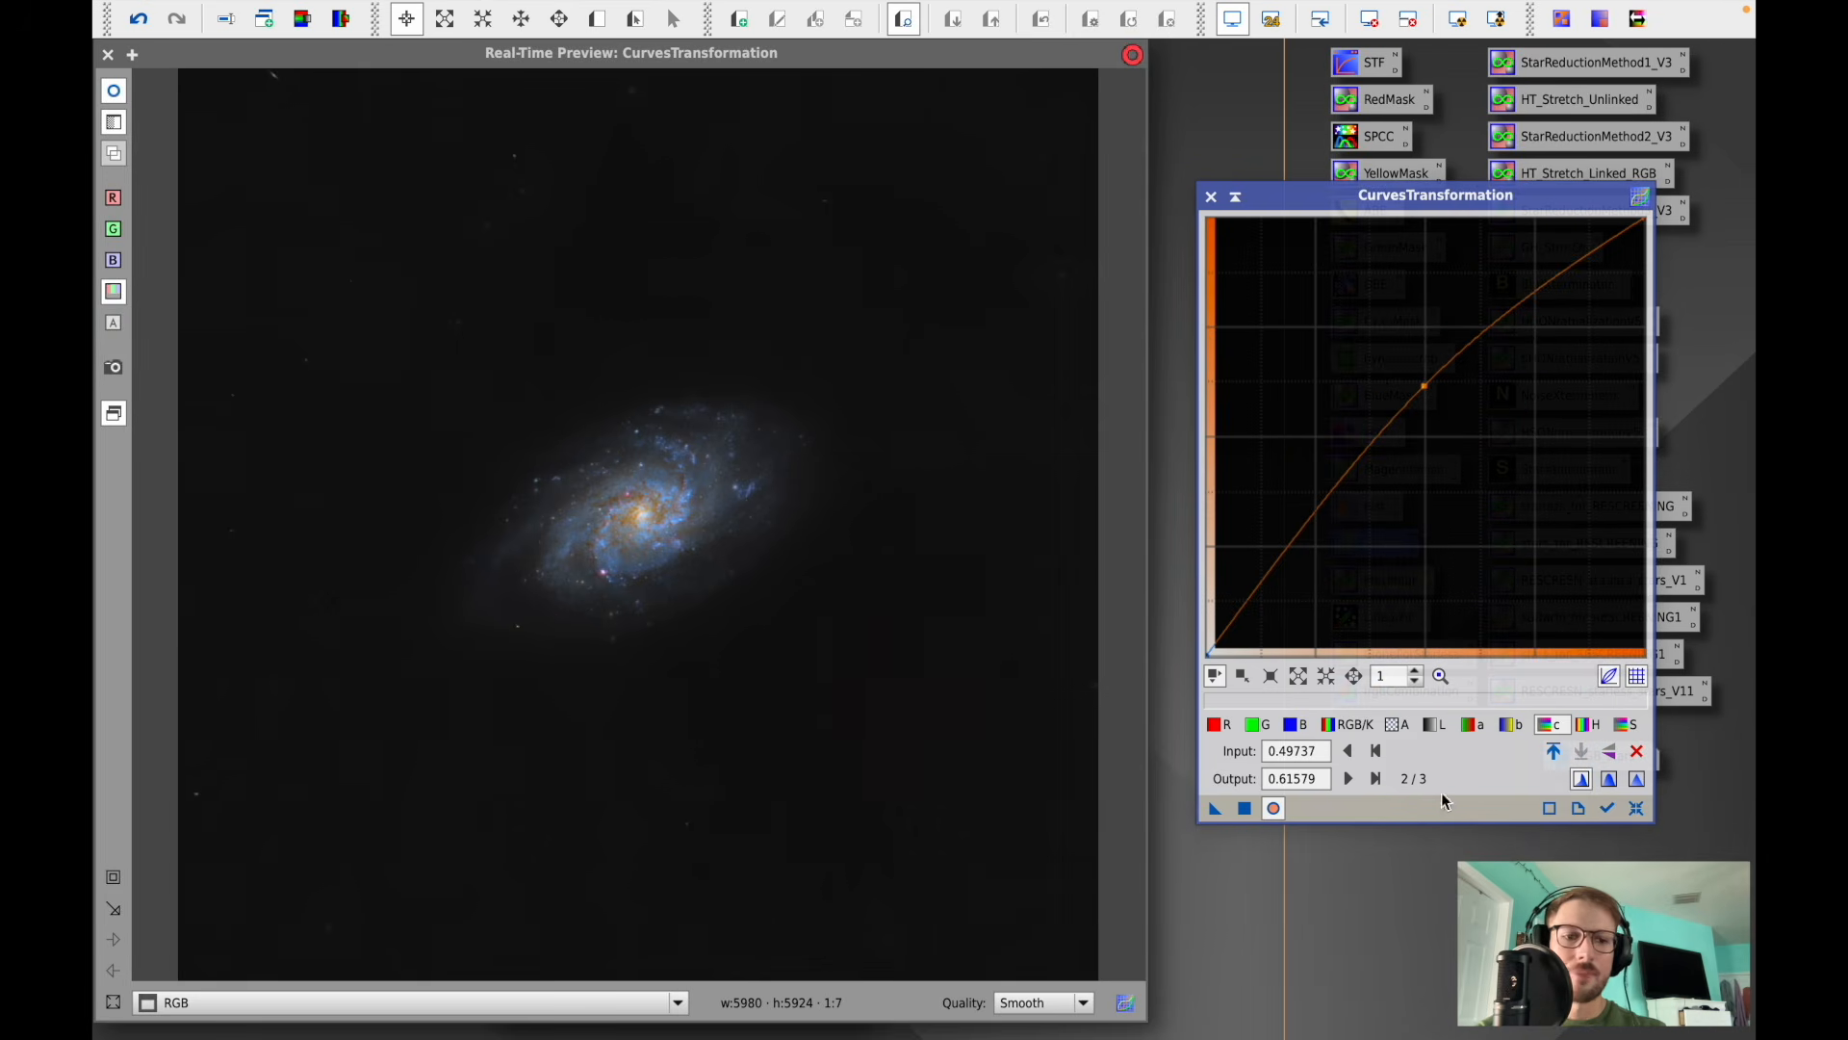
- Reset the curves and close CurvesTransformation together with its real-time preview
left_click(1635, 808)
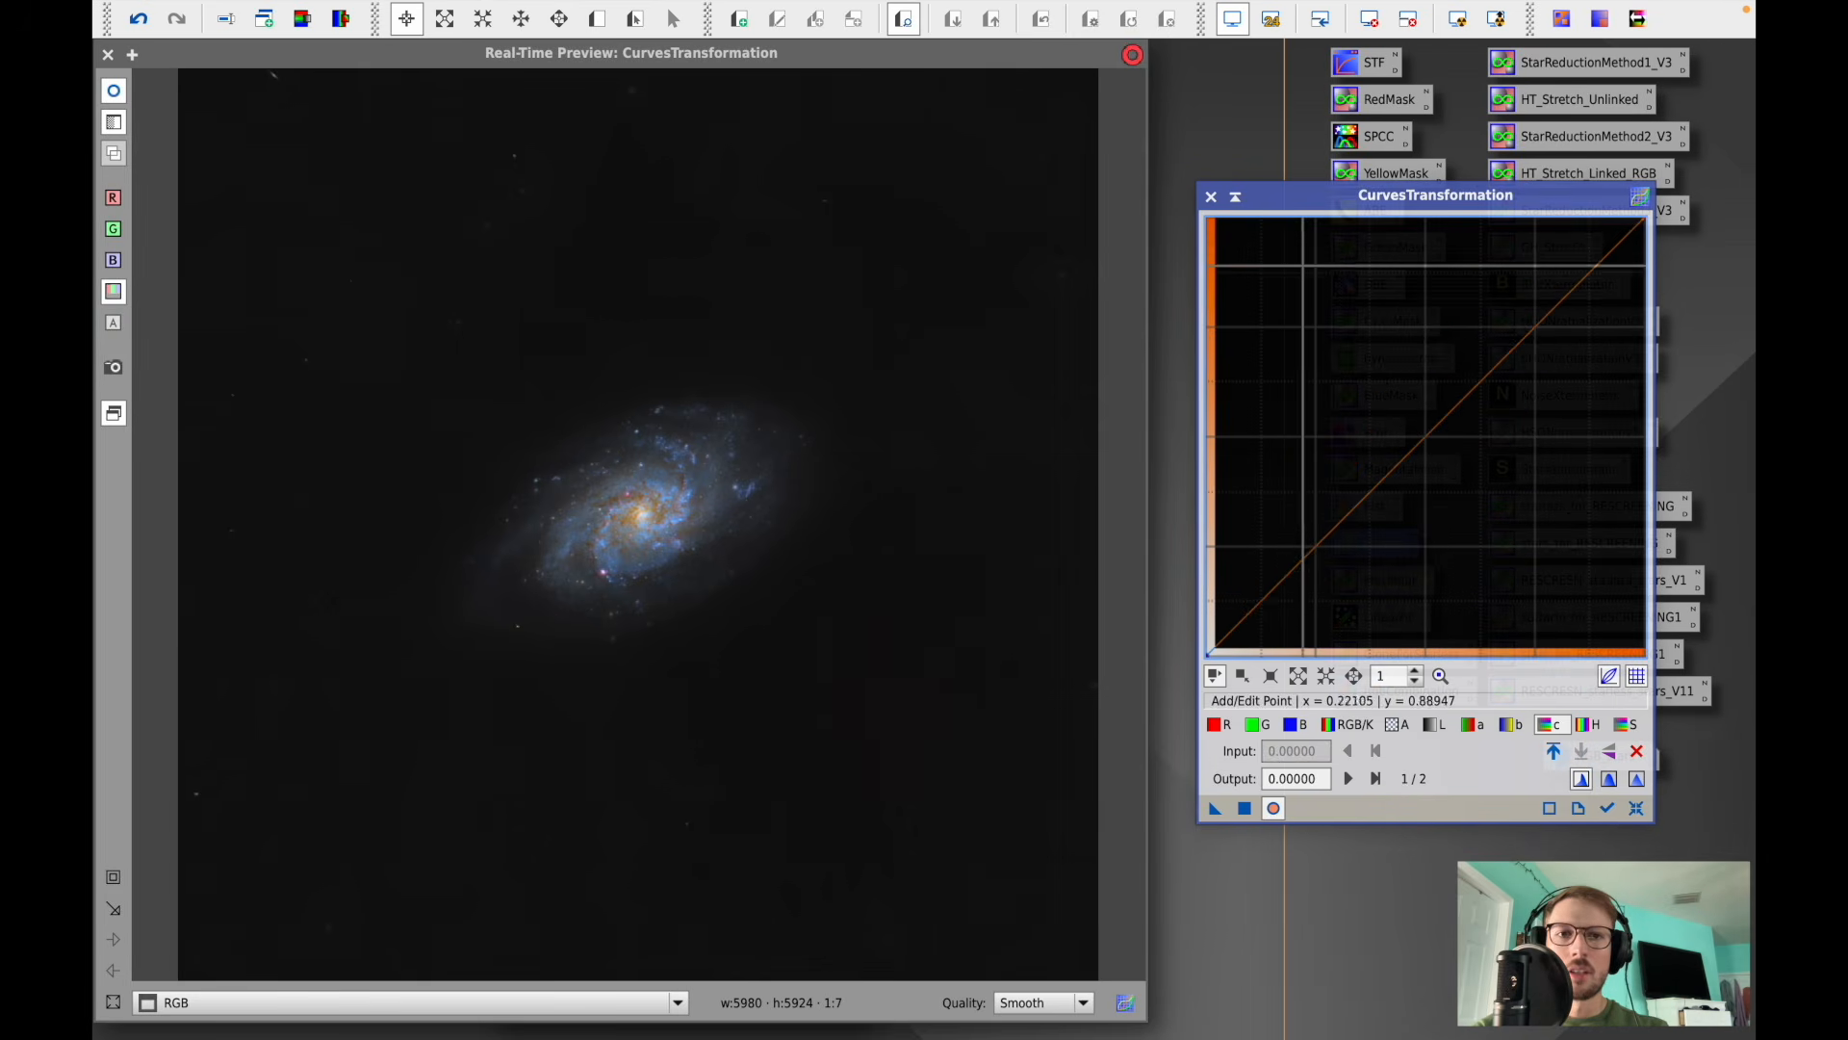
left_click(1211, 197)
left_click(108, 53)
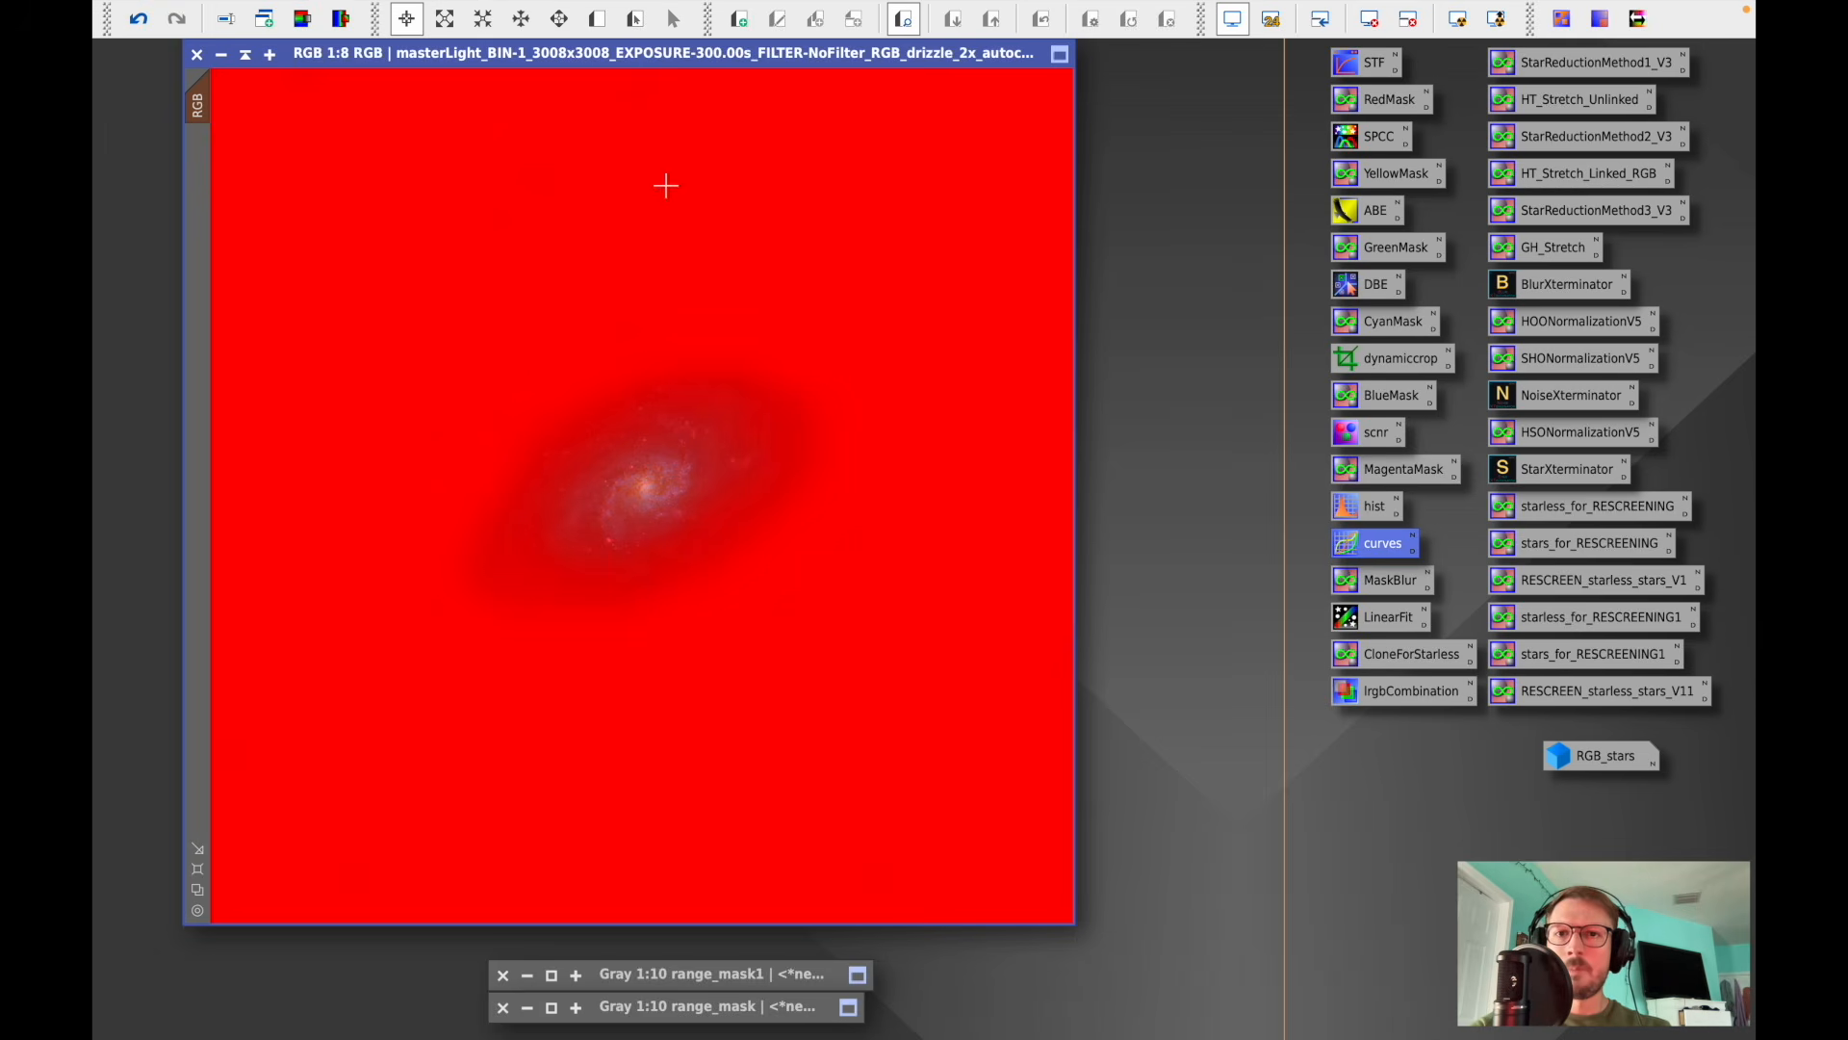
- Remove the mask from the RGB image and collapse its window out of the way at the top
left_click(577, 15)
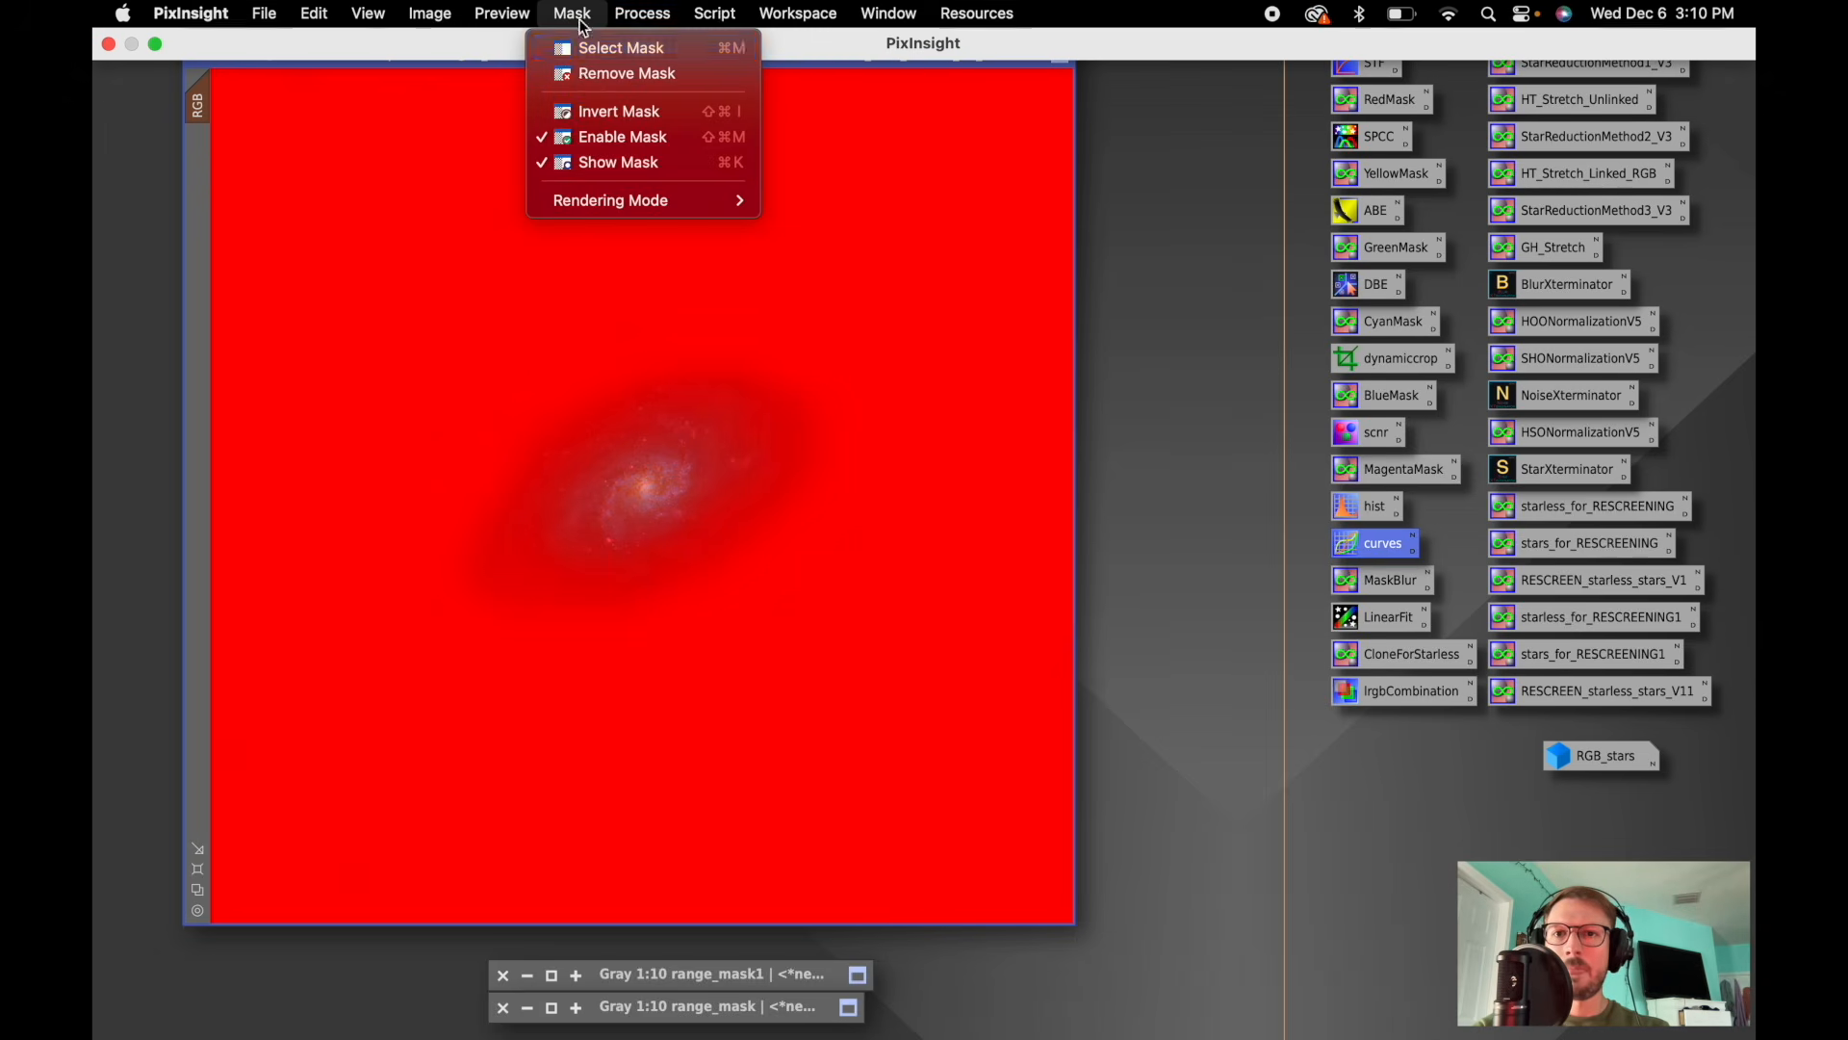
left_click(599, 75)
scroll(706, 430, "up", 4)
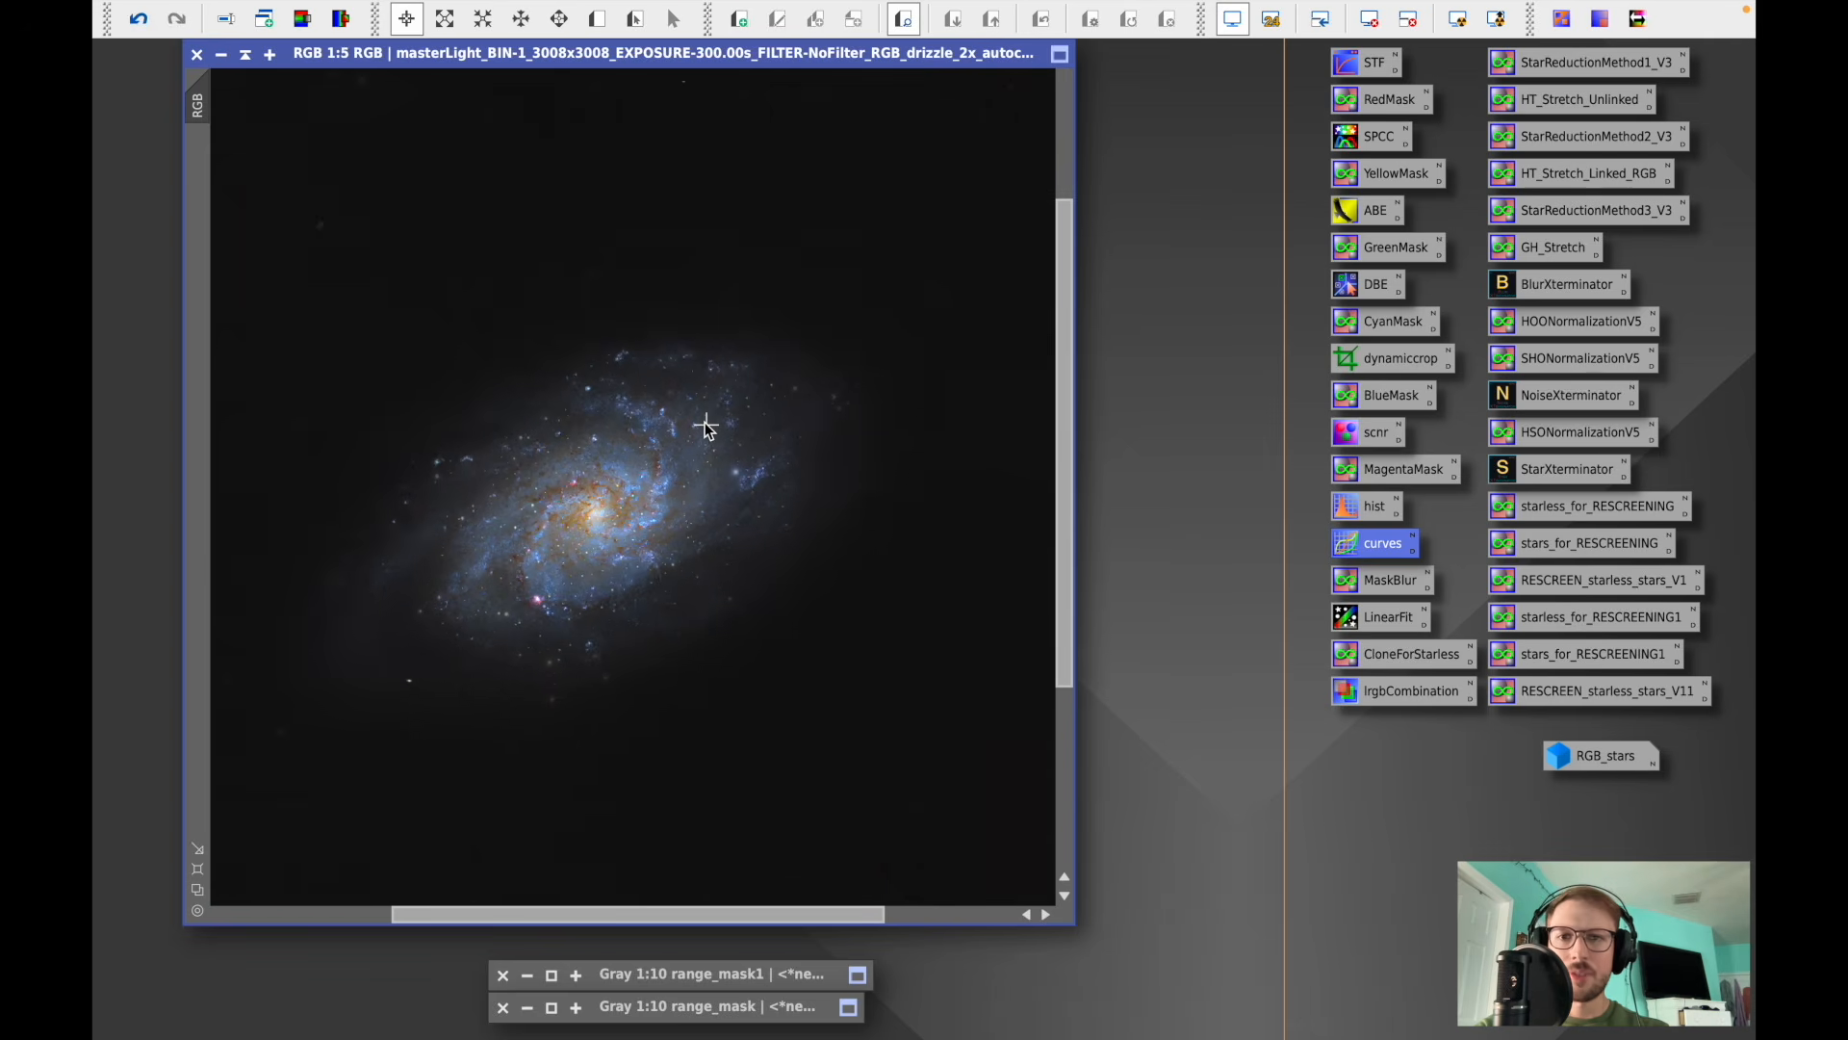
scroll(705, 426, "down", 4)
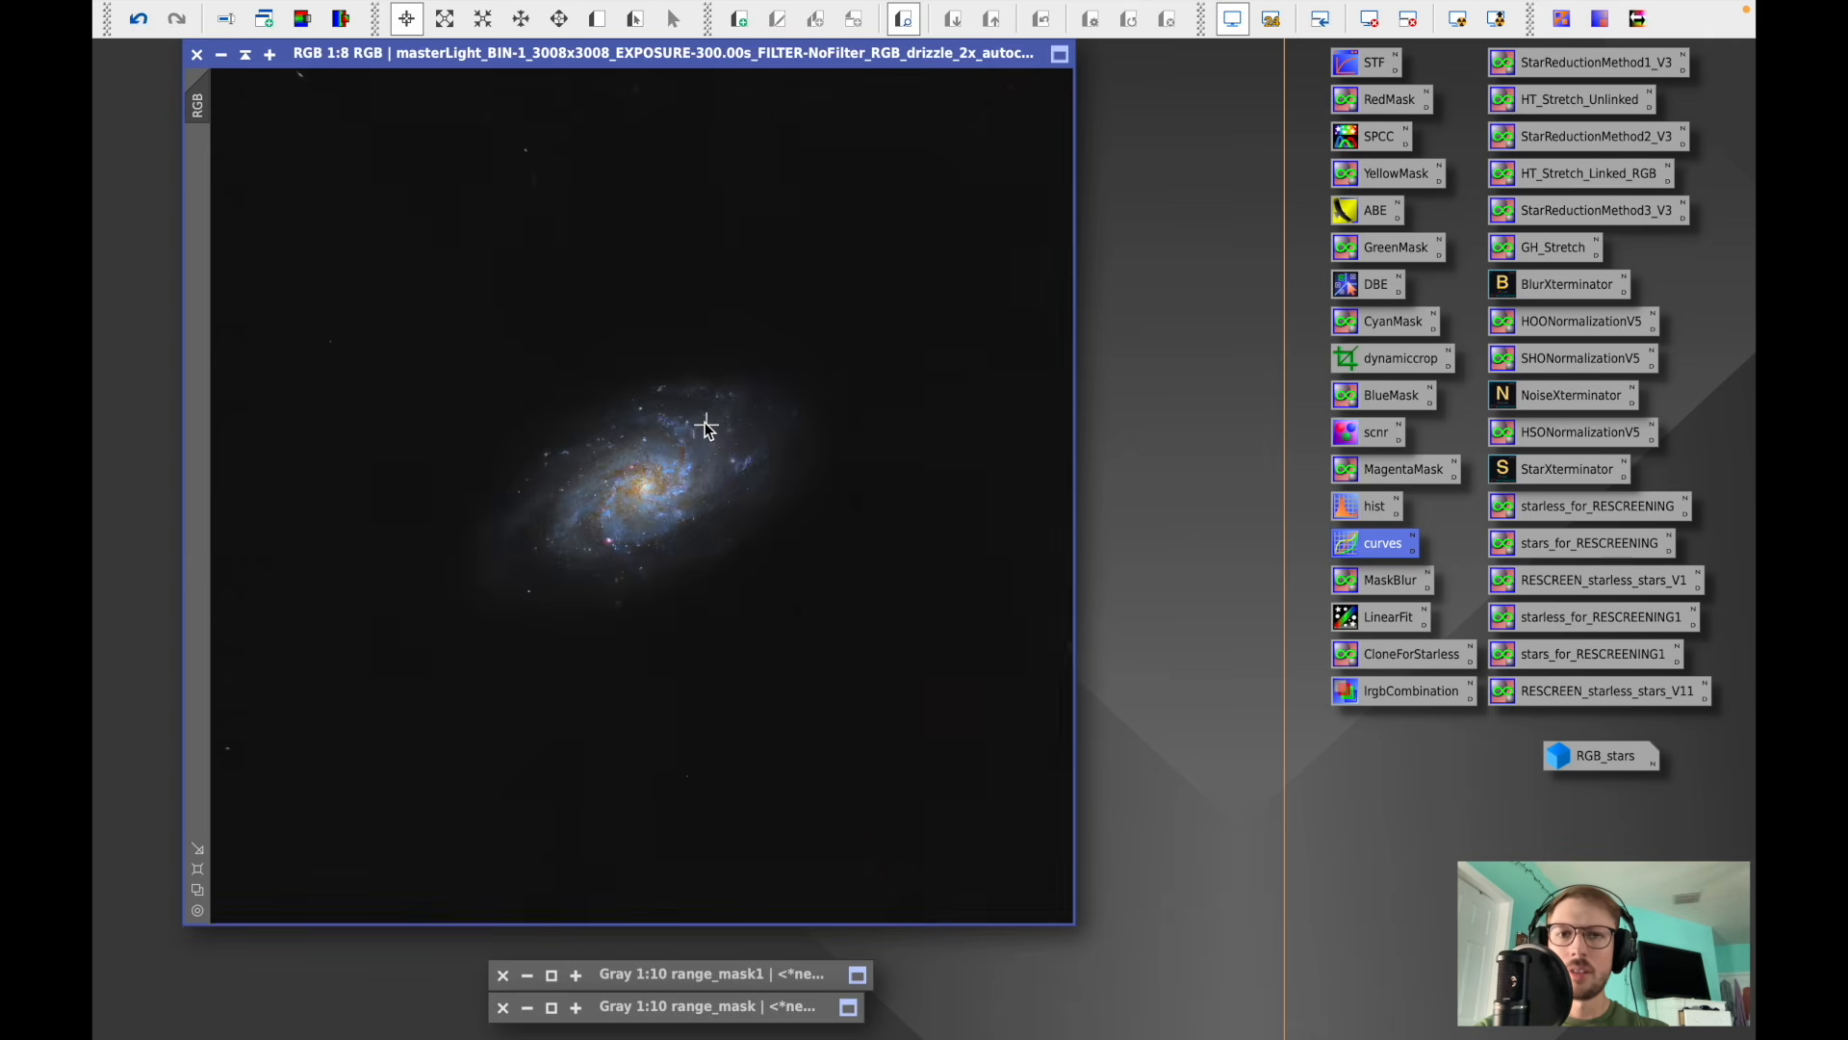
left_click(246, 58)
mouse_move(618, 481)
left_mouse_down()
mouse_move(1136, 29)
mouse_move(1036, 61)
left_mouse_up()
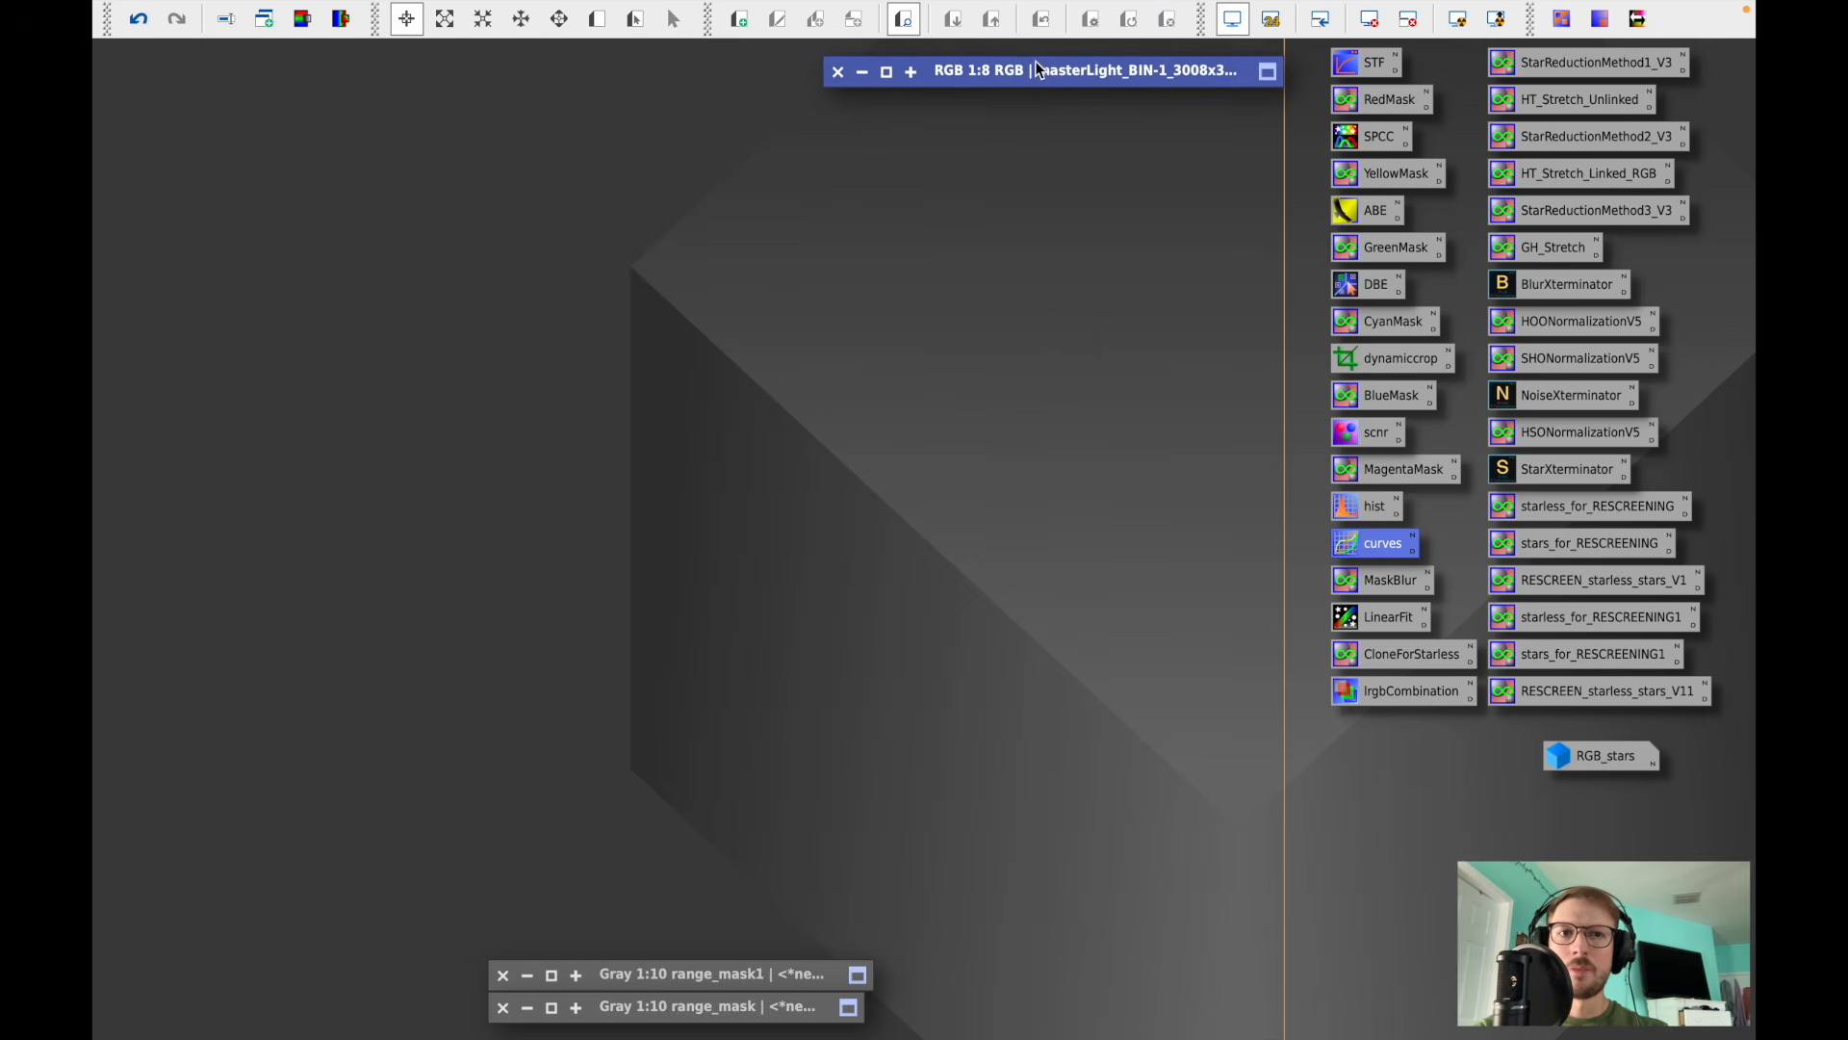
- Open the RGB_stars image and position its window in the workspace
double_click(1592, 759)
left_click_drag(695, 241, 620, 153)
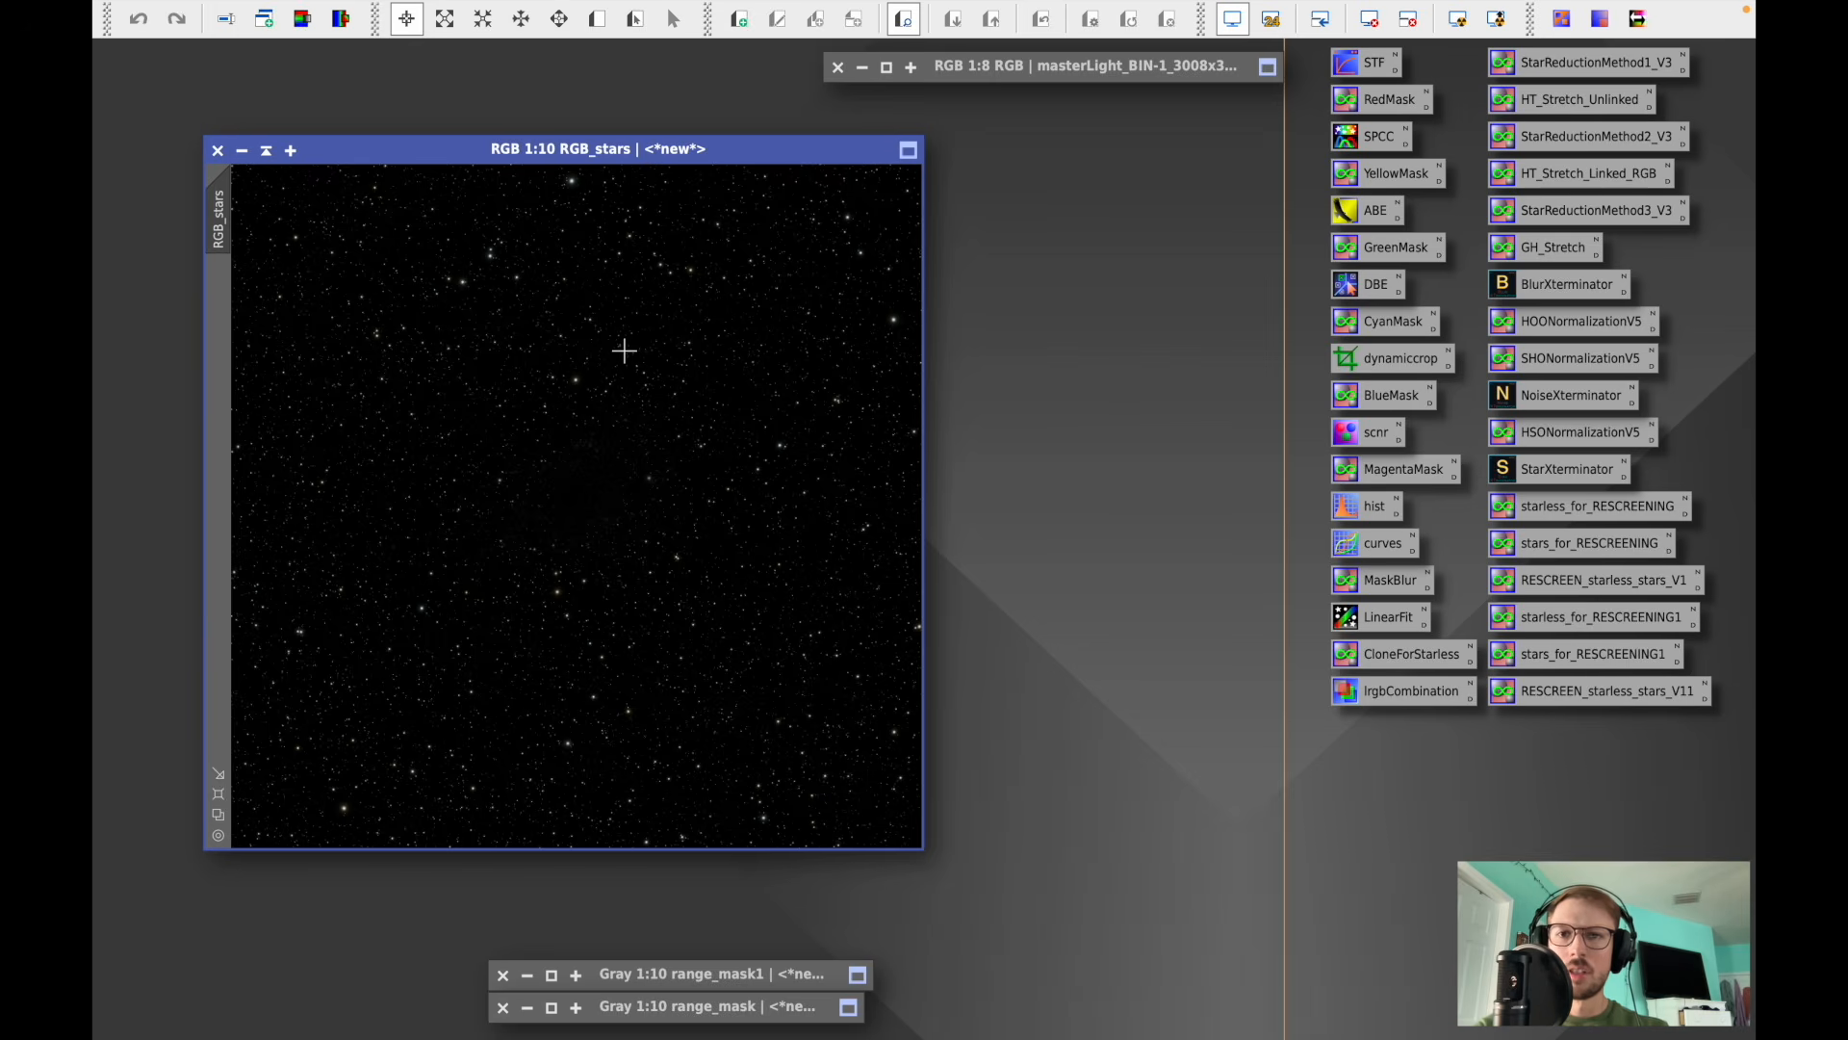
scroll(624, 350, "up", 1)
scroll(624, 350, "down", 3)
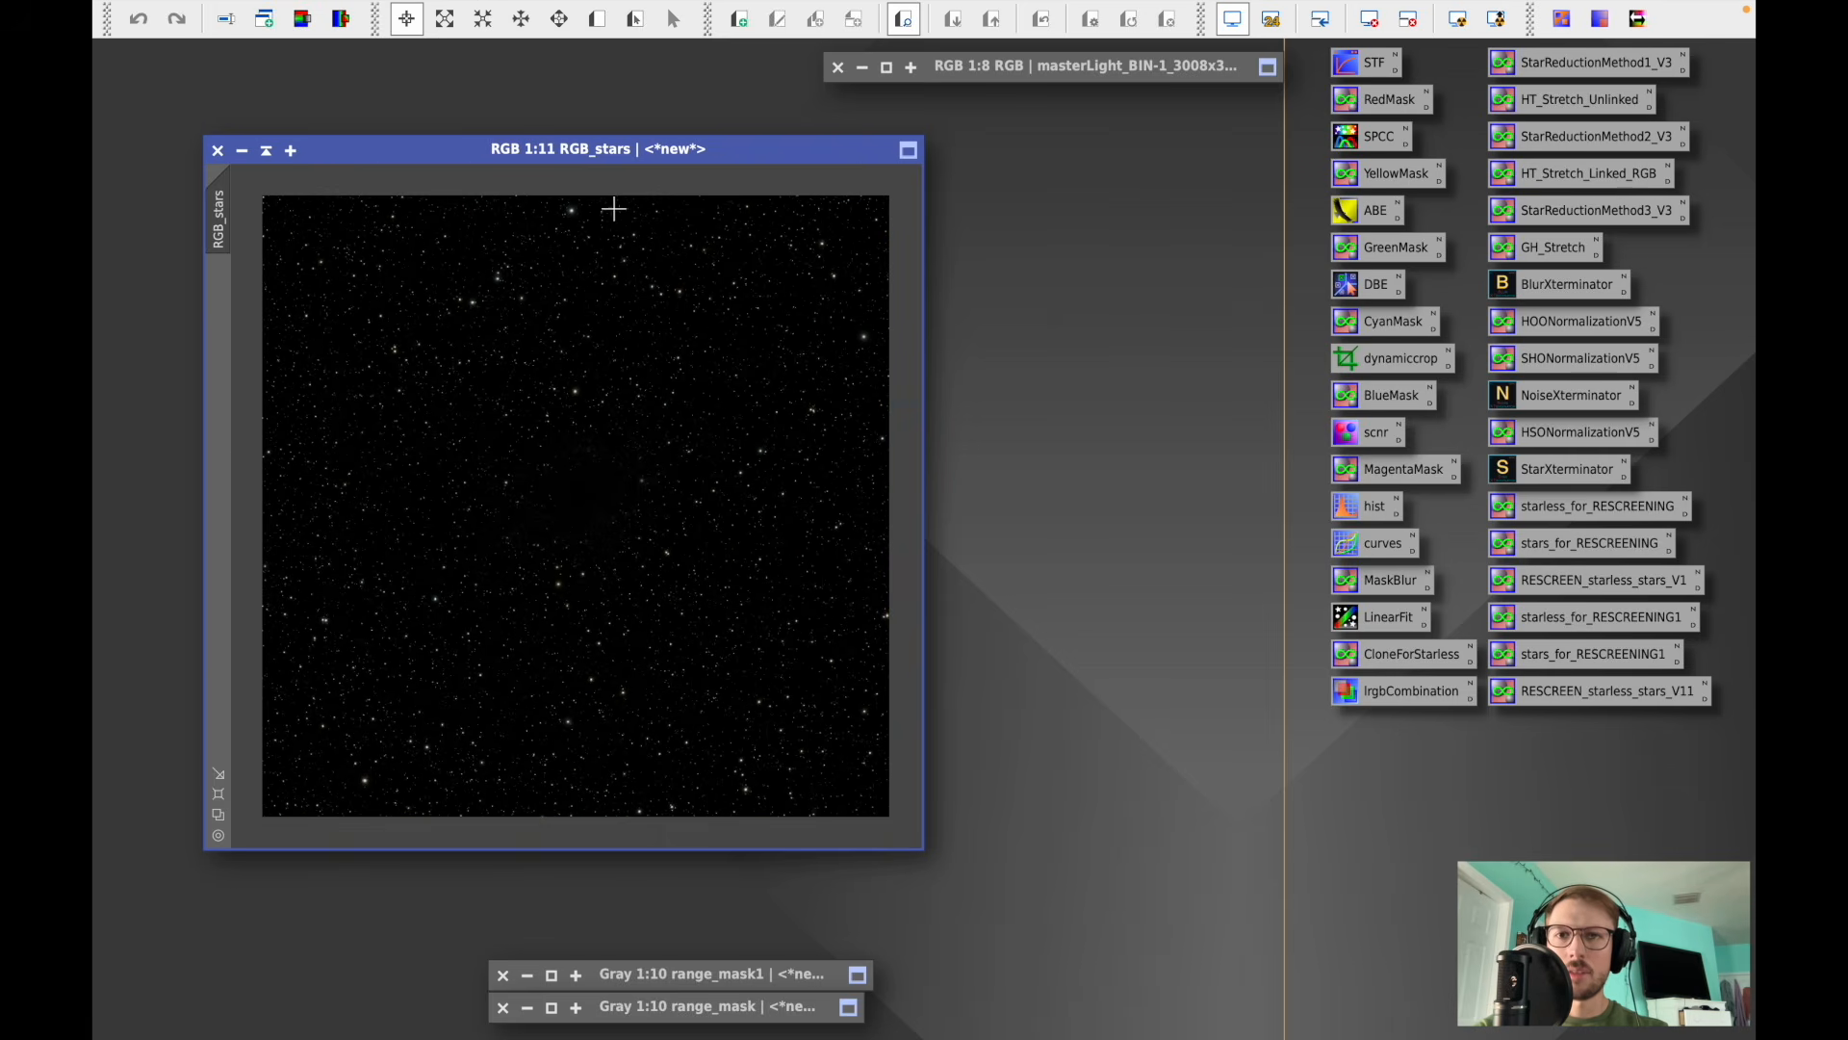
scroll(600, 332, "up", 1)
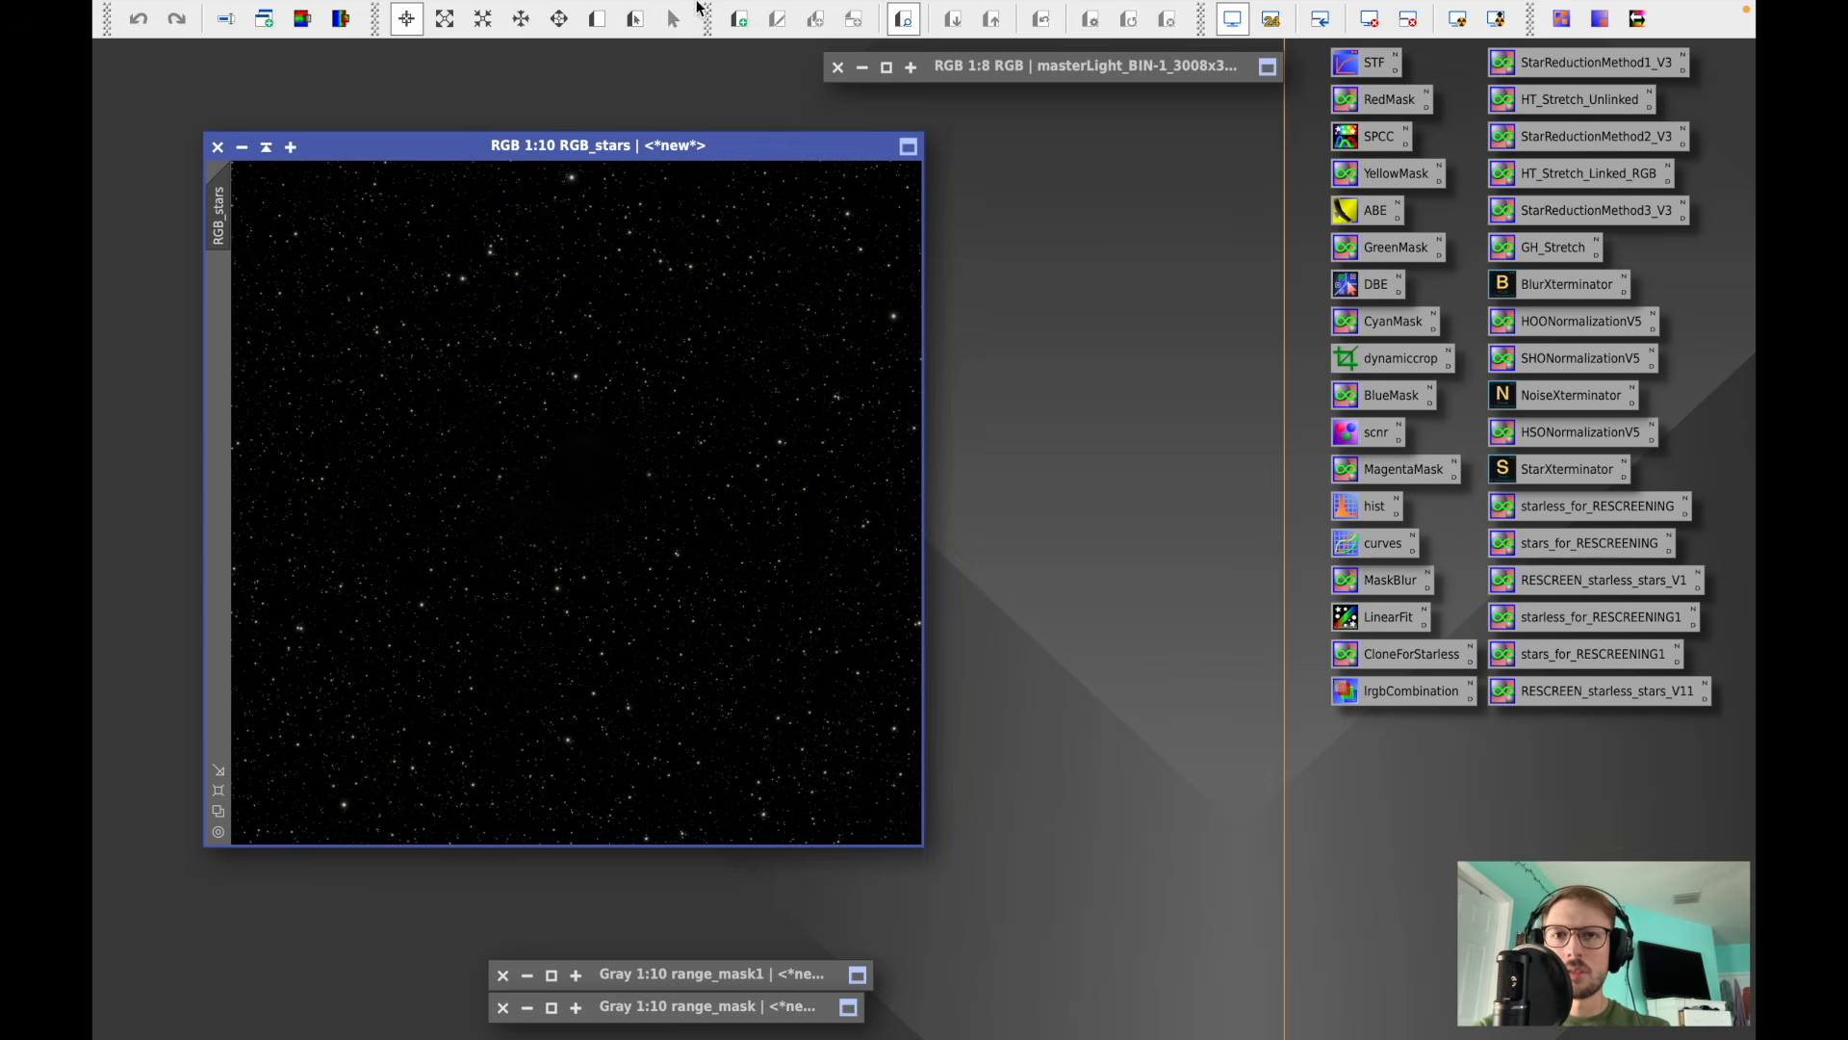
- Shrink the stars in RGB_stars with MorphologicalTransformation erosion at amount 0.40, then close the tool
left_click(647, 14)
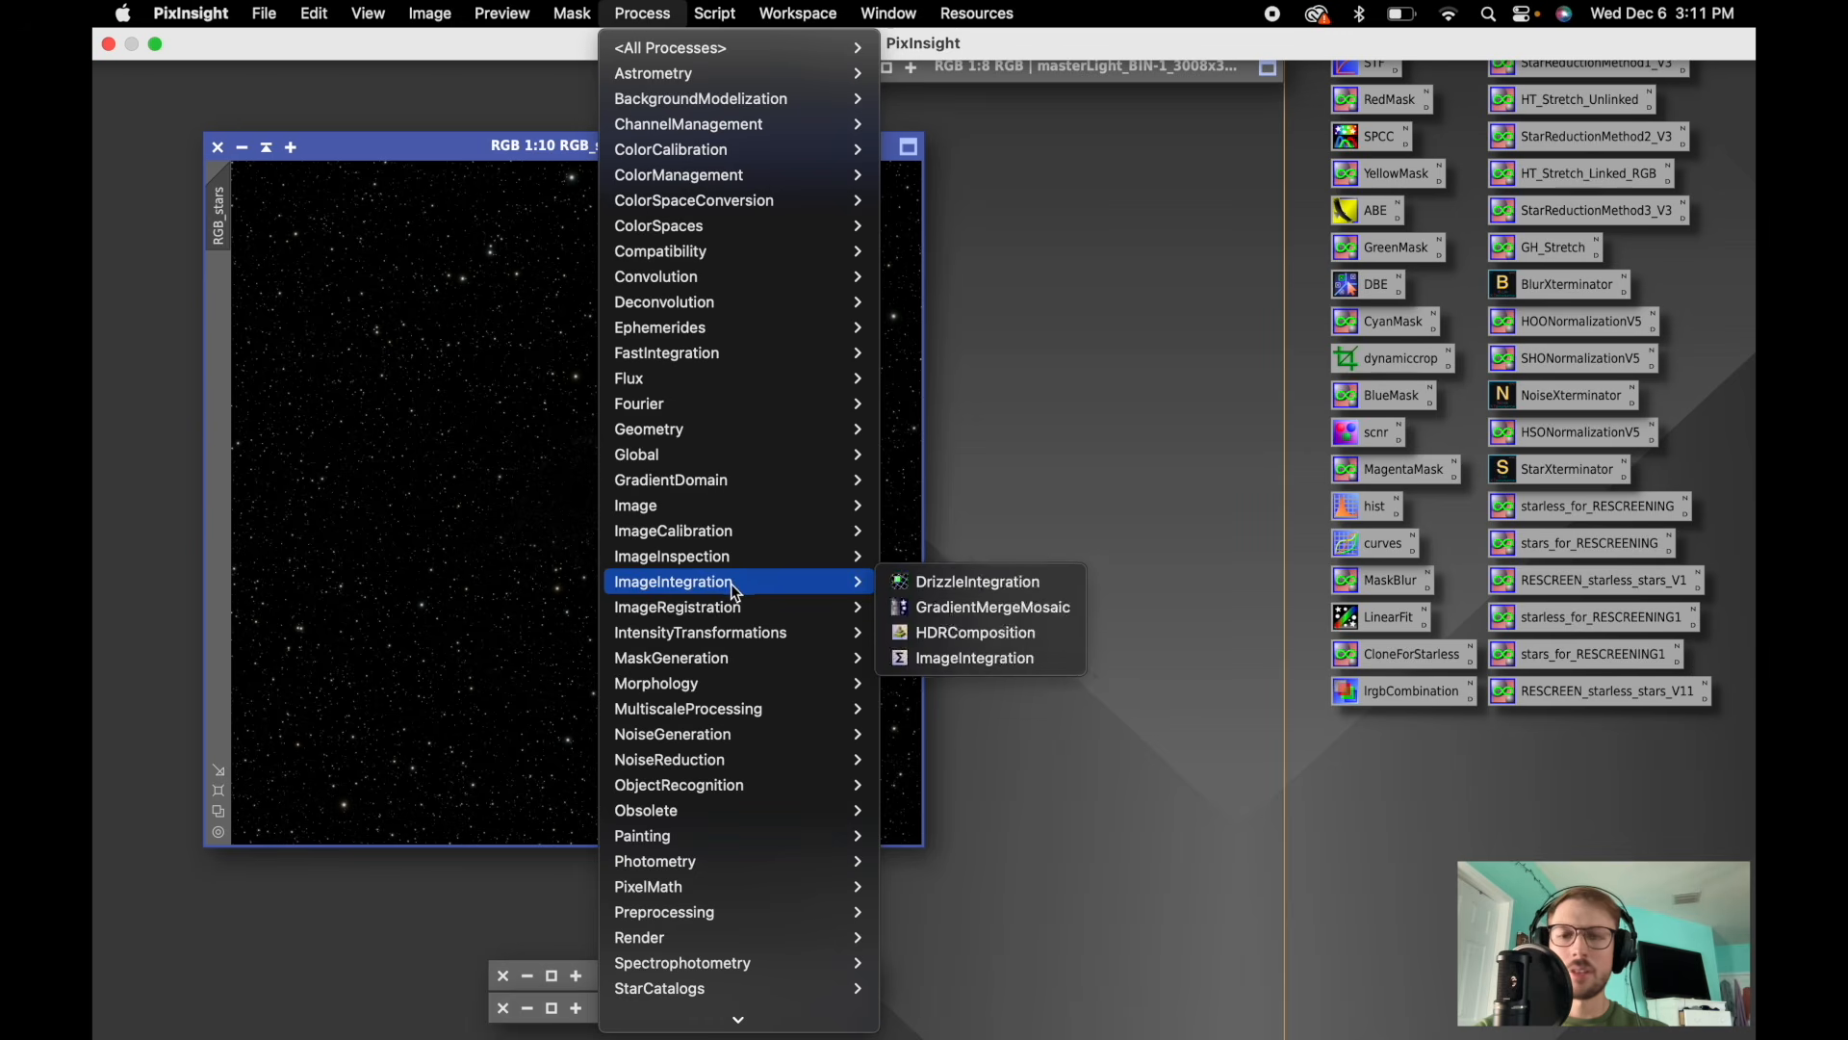
mouse_move(732, 608)
mouse_move(672, 682)
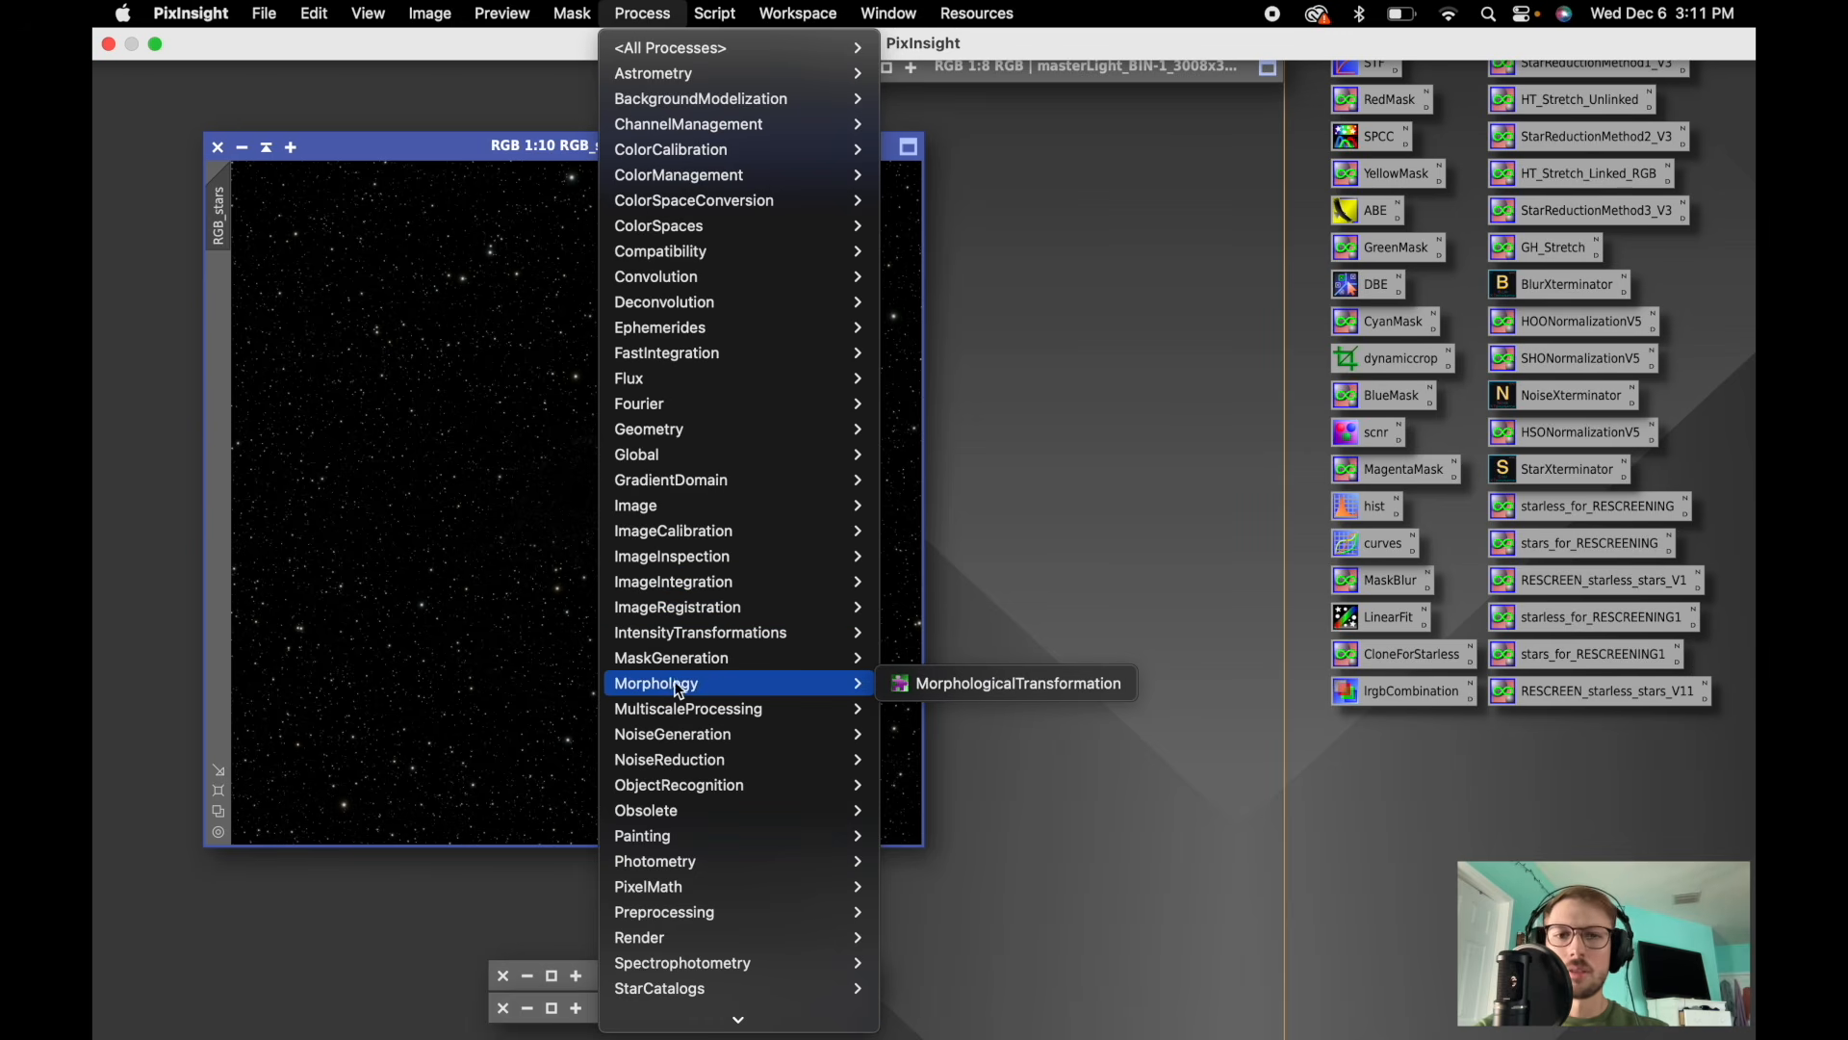
left_click(957, 685)
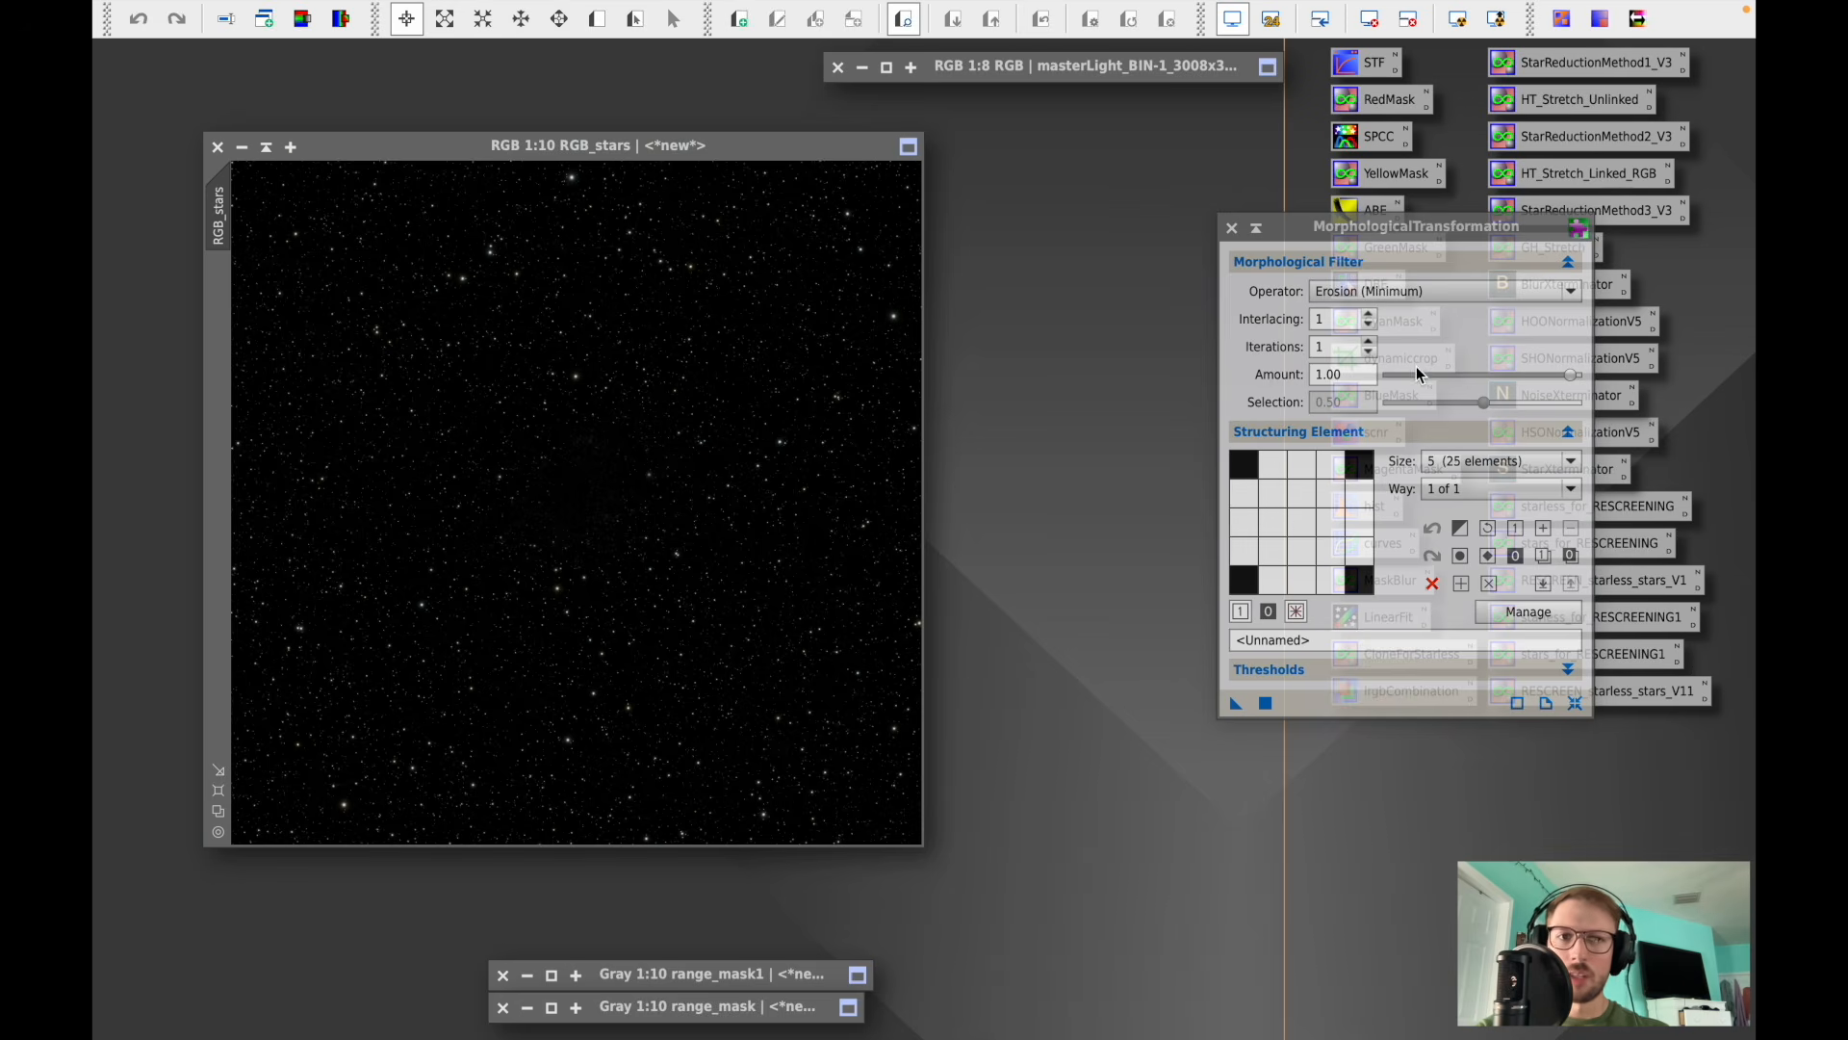
left_click_drag(1573, 375, 1470, 381)
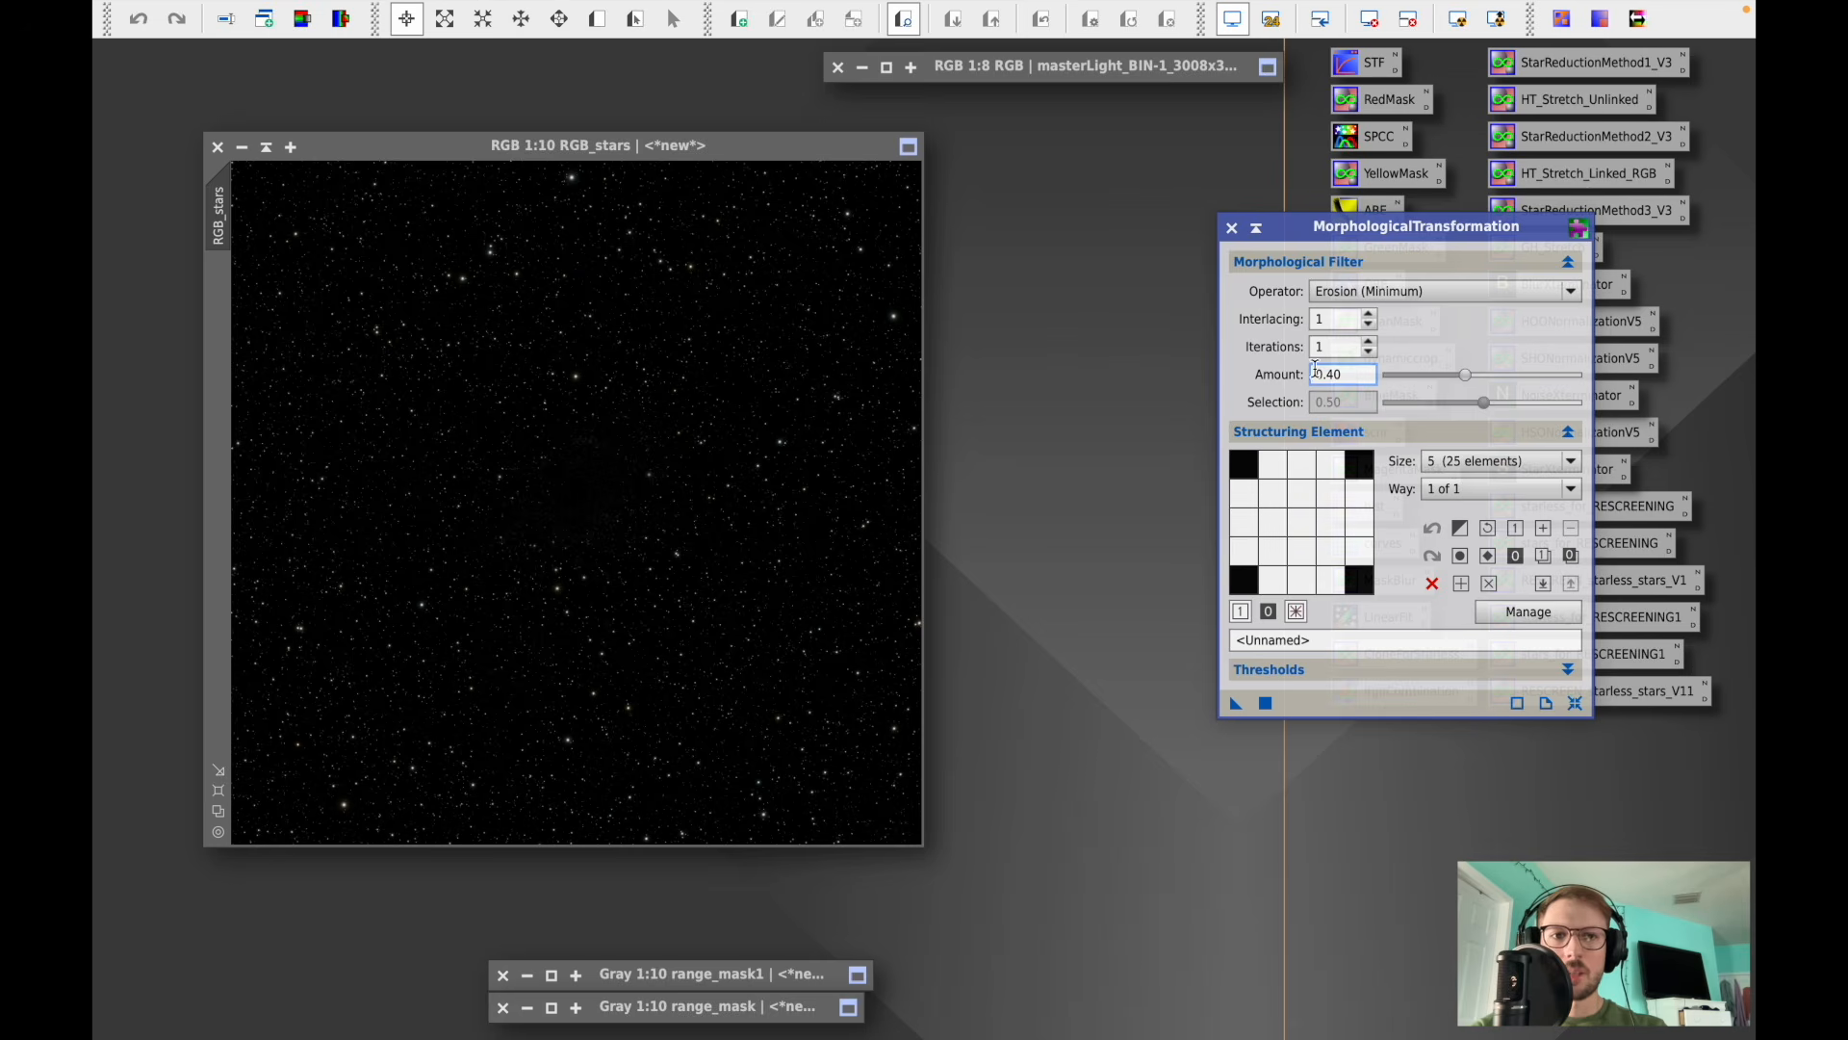
left_click(1266, 703)
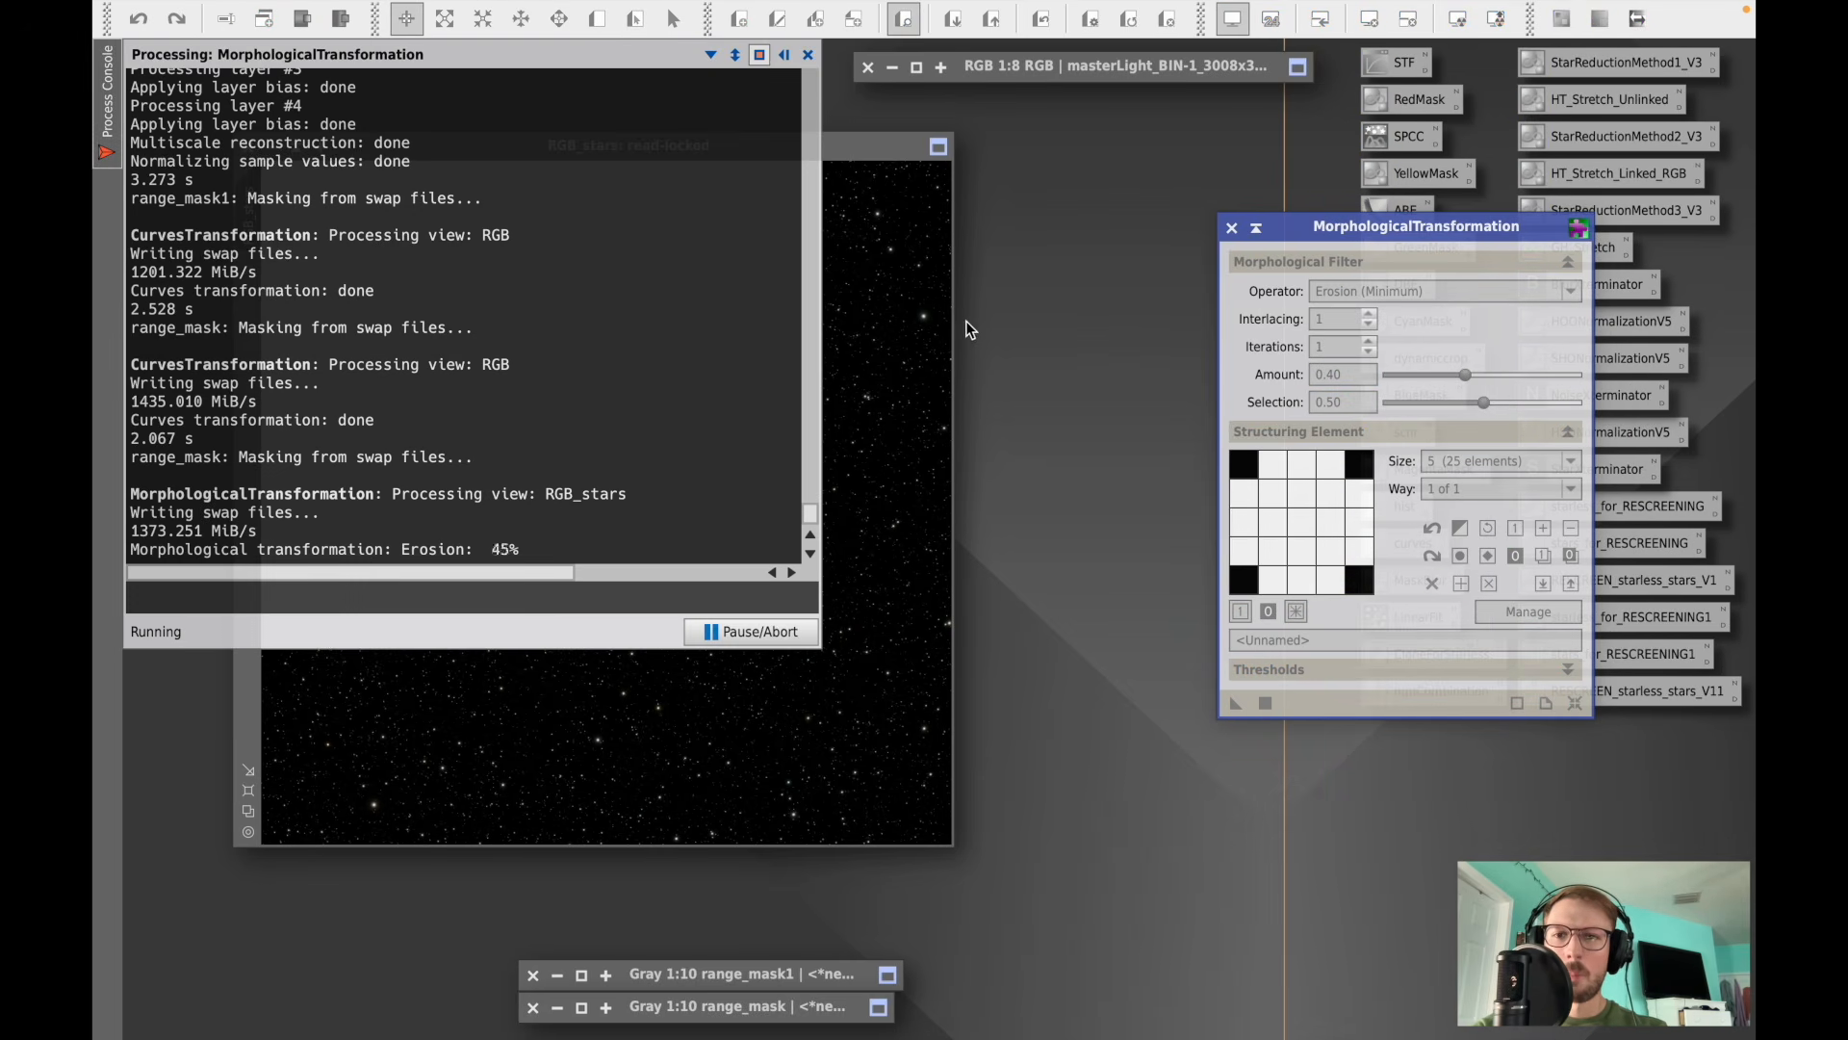
left_click(807, 56)
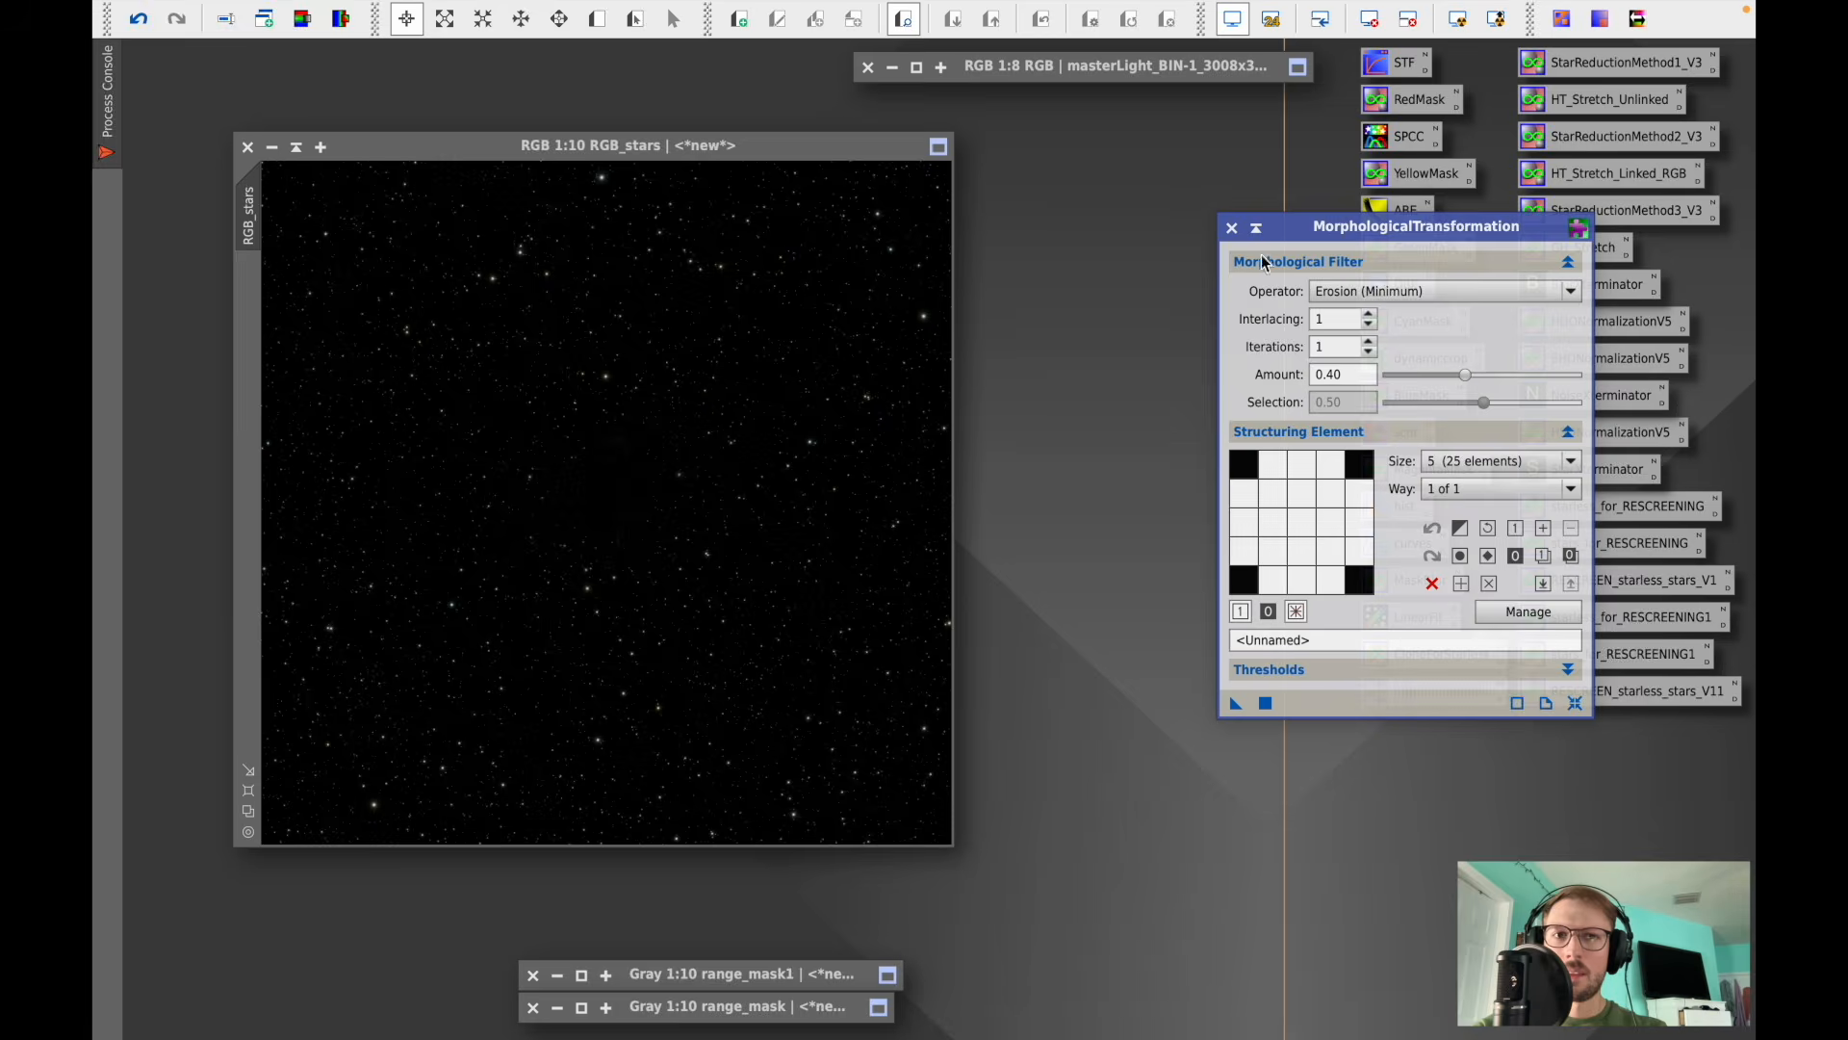
left_click(1231, 227)
- Compare RGB_stars before and after the erosion by undoing and redoing it
scroll(449, 358, "up", 1)
scroll(448, 358, "up", 1)
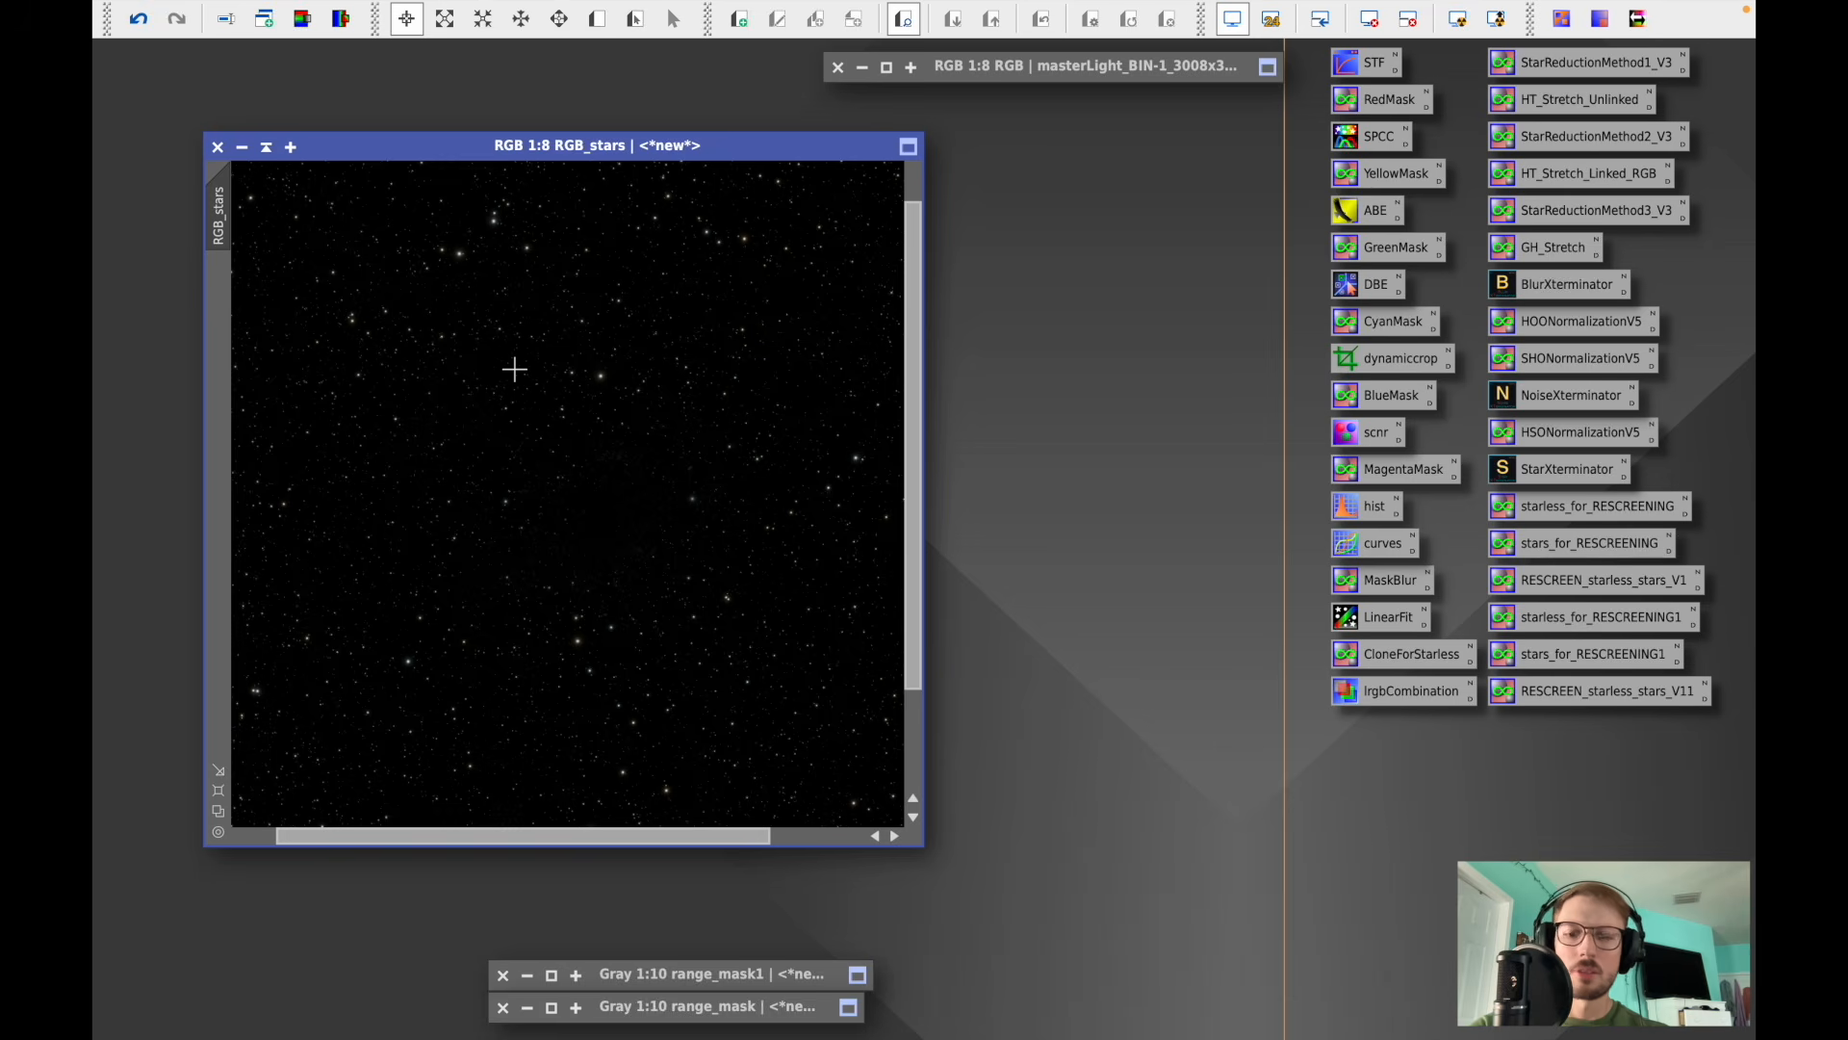
key("ctrl+f")
left_click_drag(522, 146, 493, 99)
left_click(139, 20)
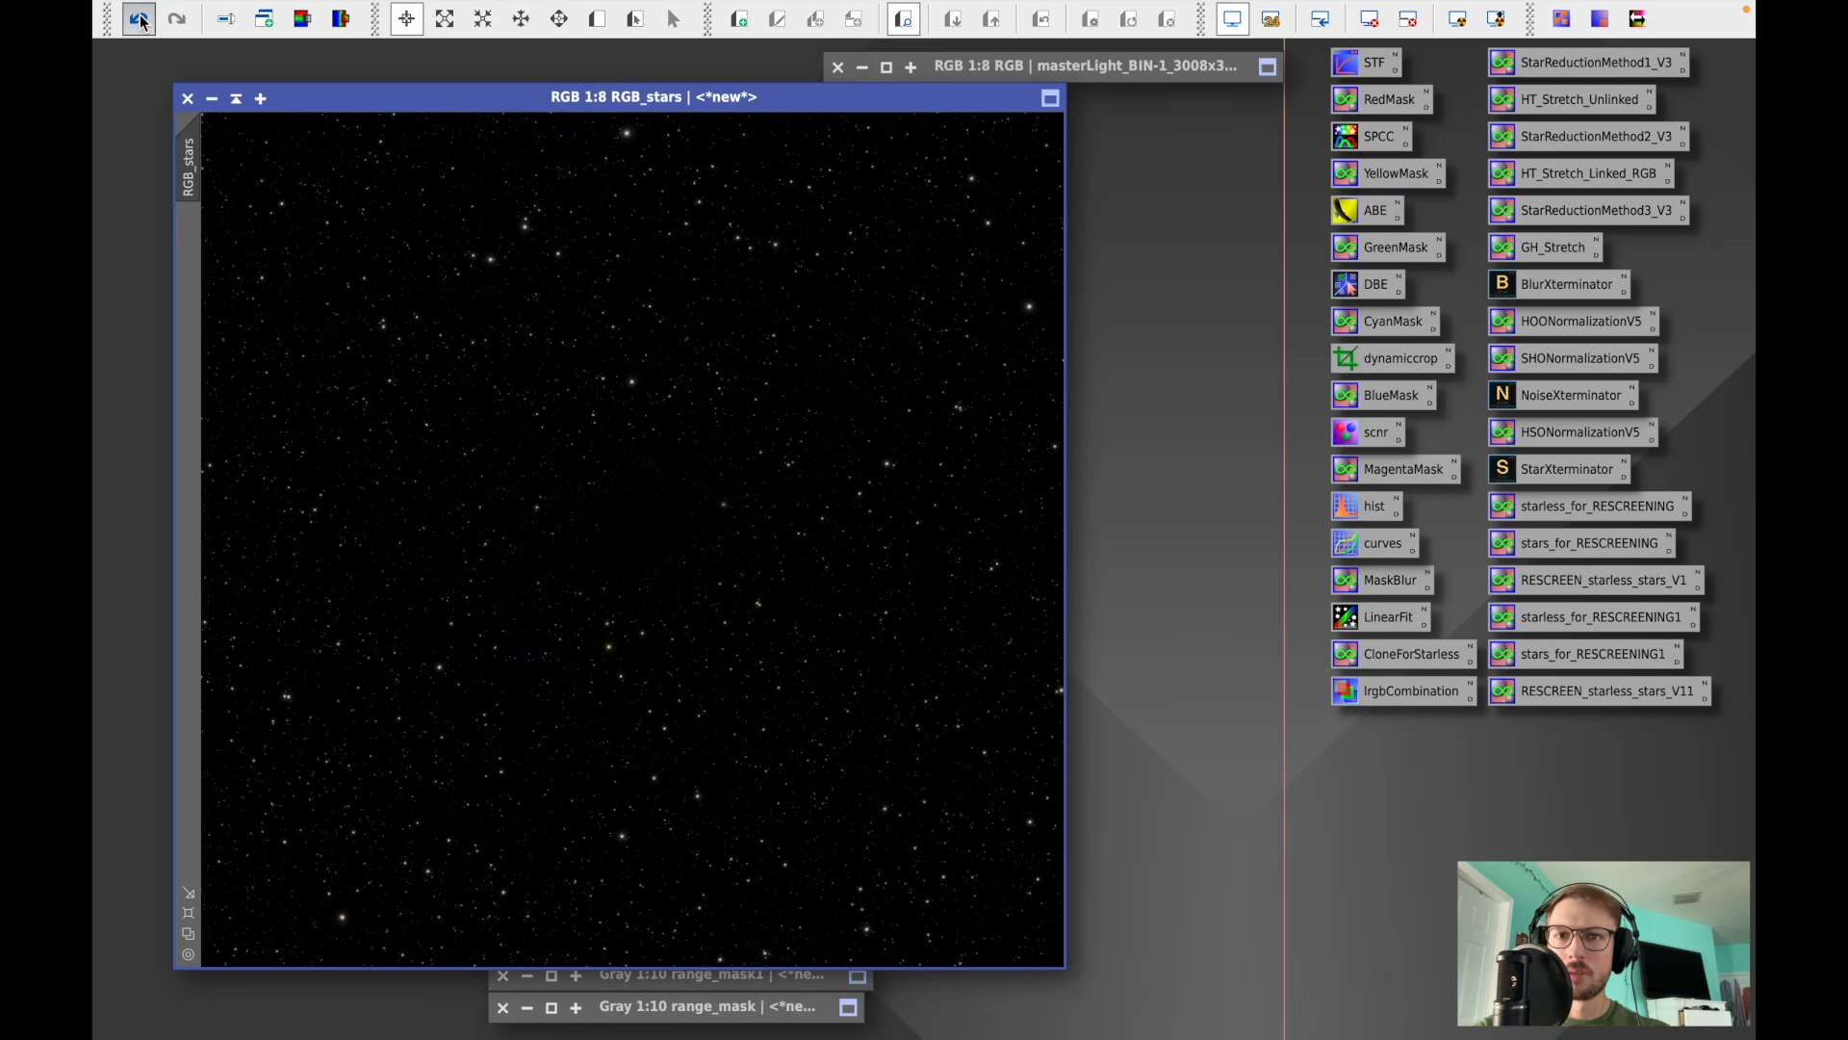
left_click(176, 22)
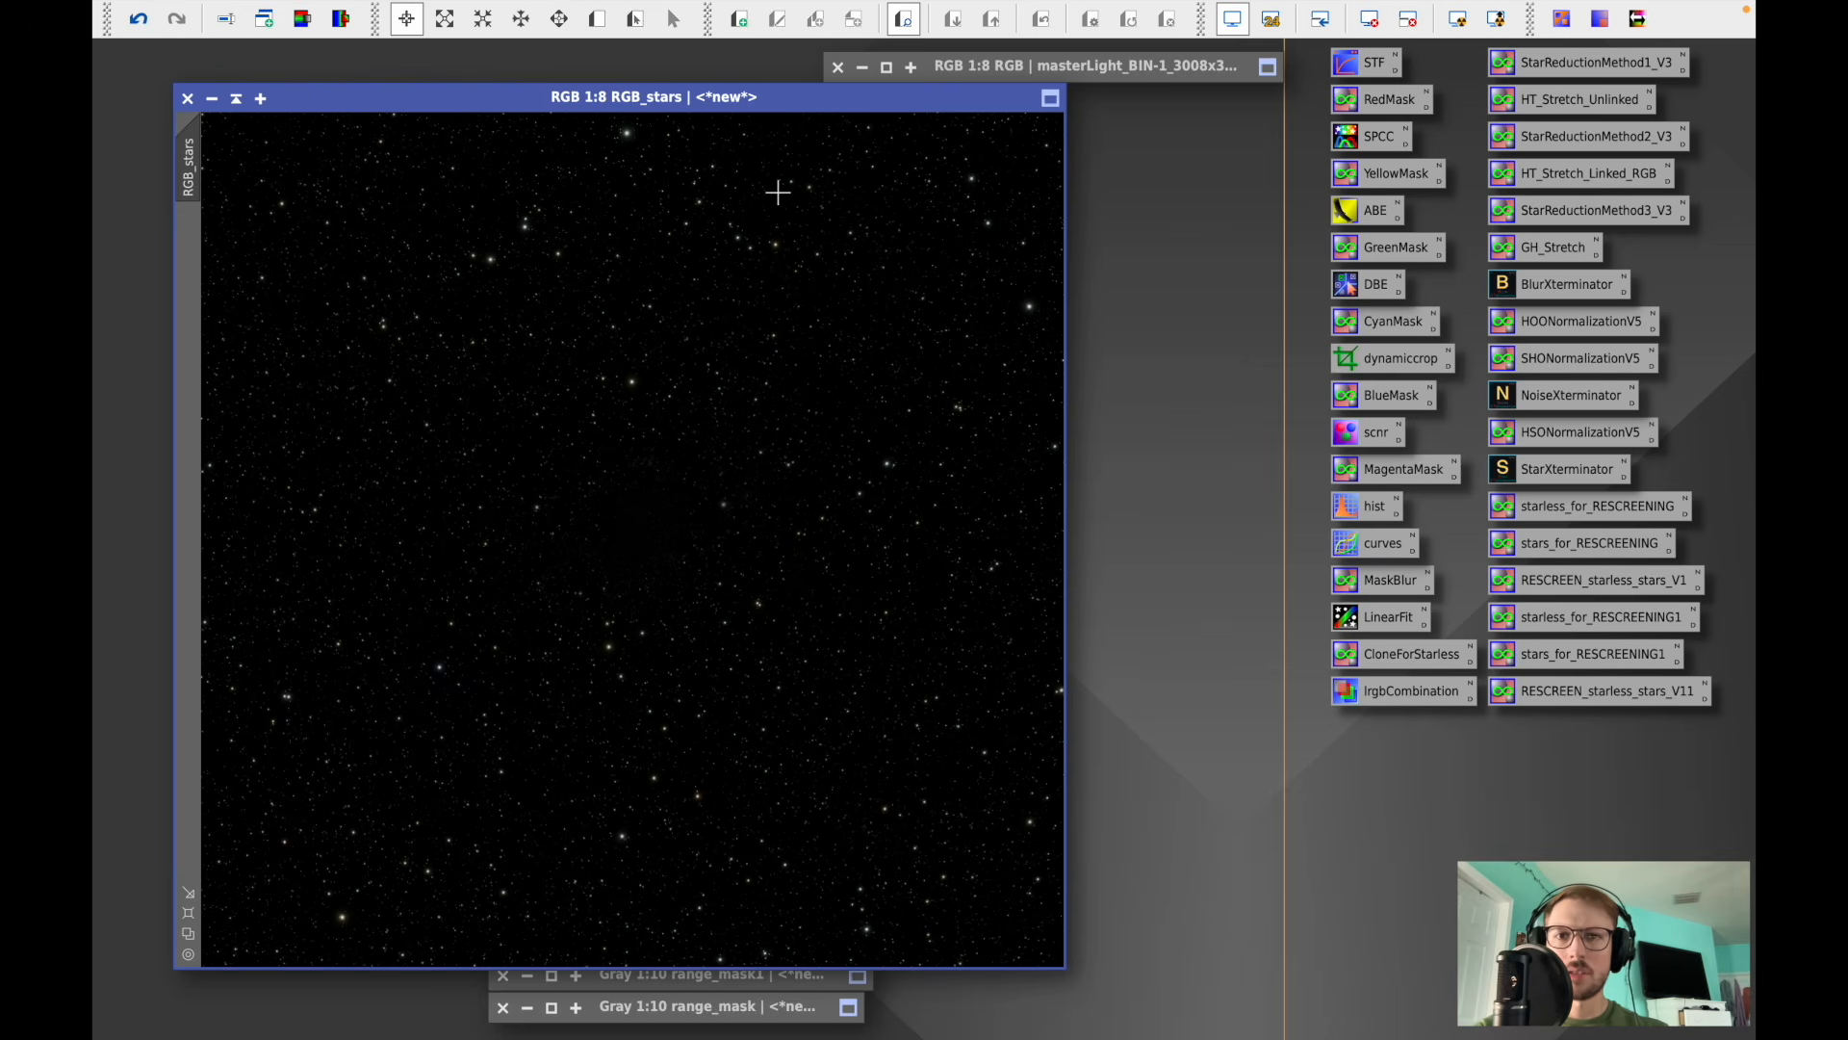
scroll(778, 192, "up", 6)
scroll(778, 192, "down", 8)
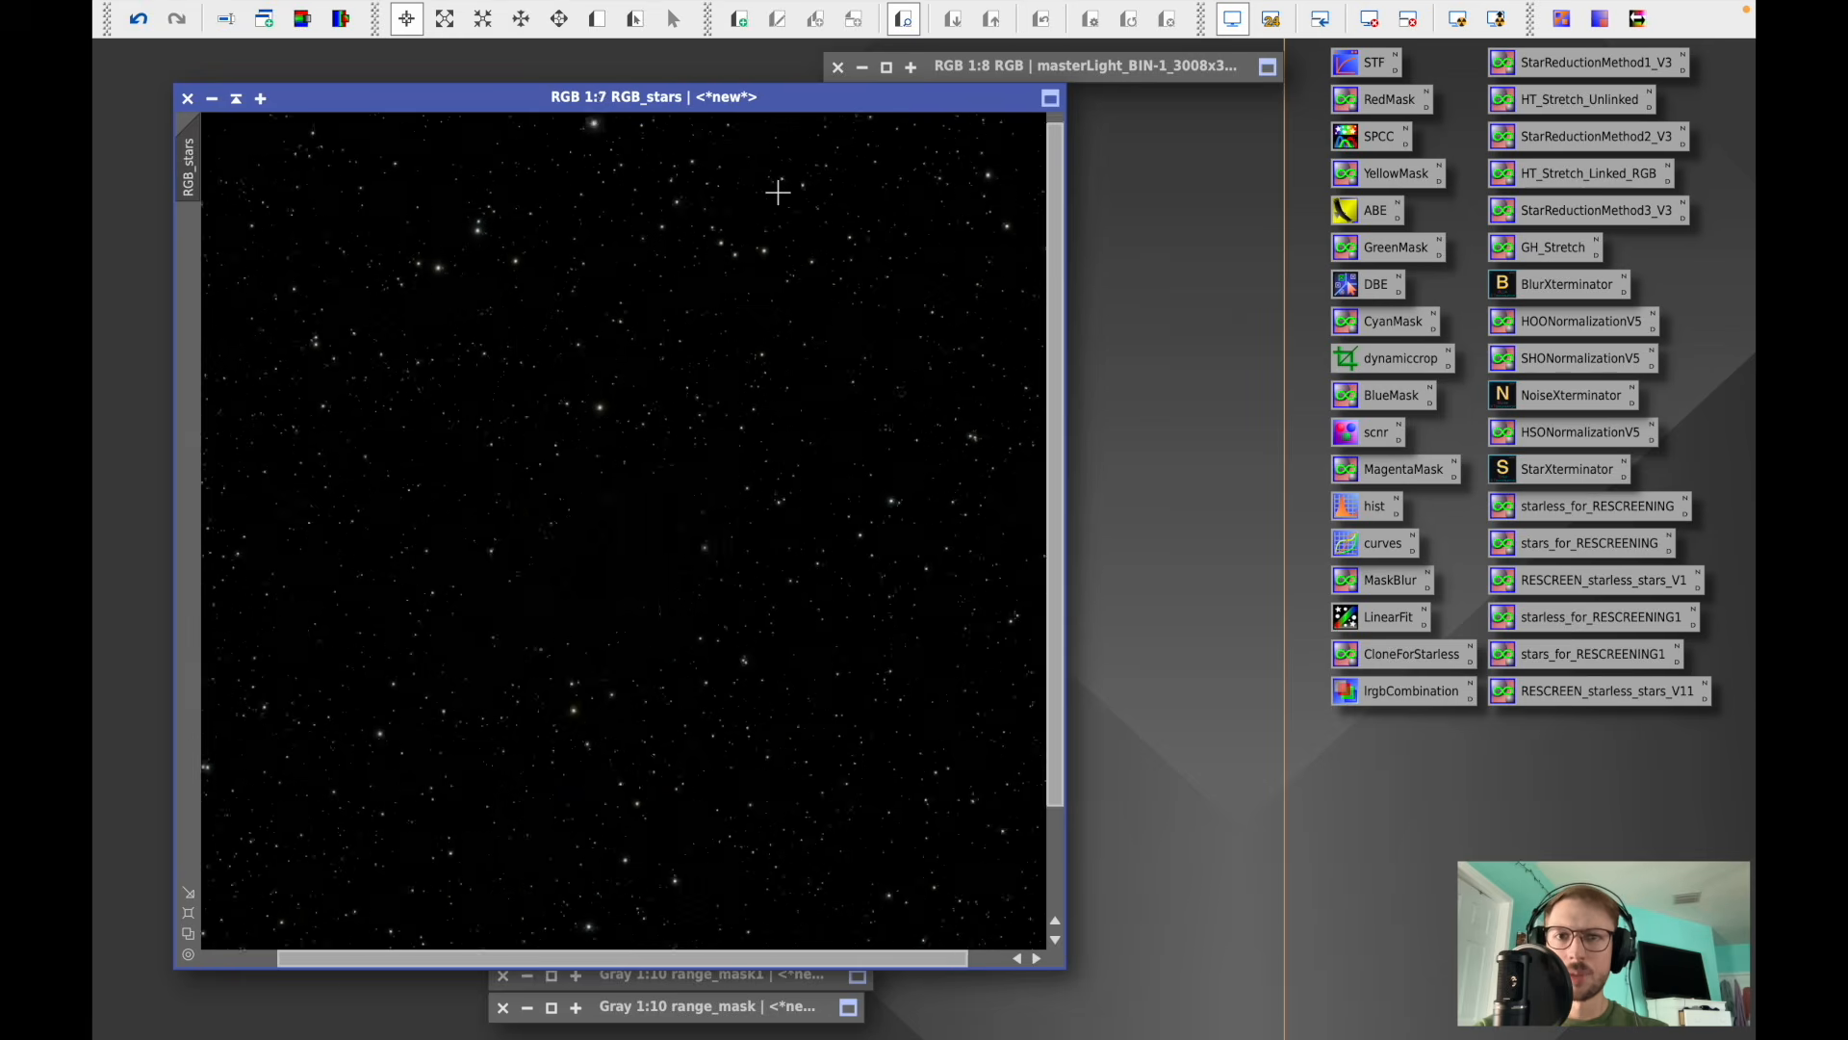
scroll(778, 193, "up", 1)
scroll(778, 192, "up", 1)
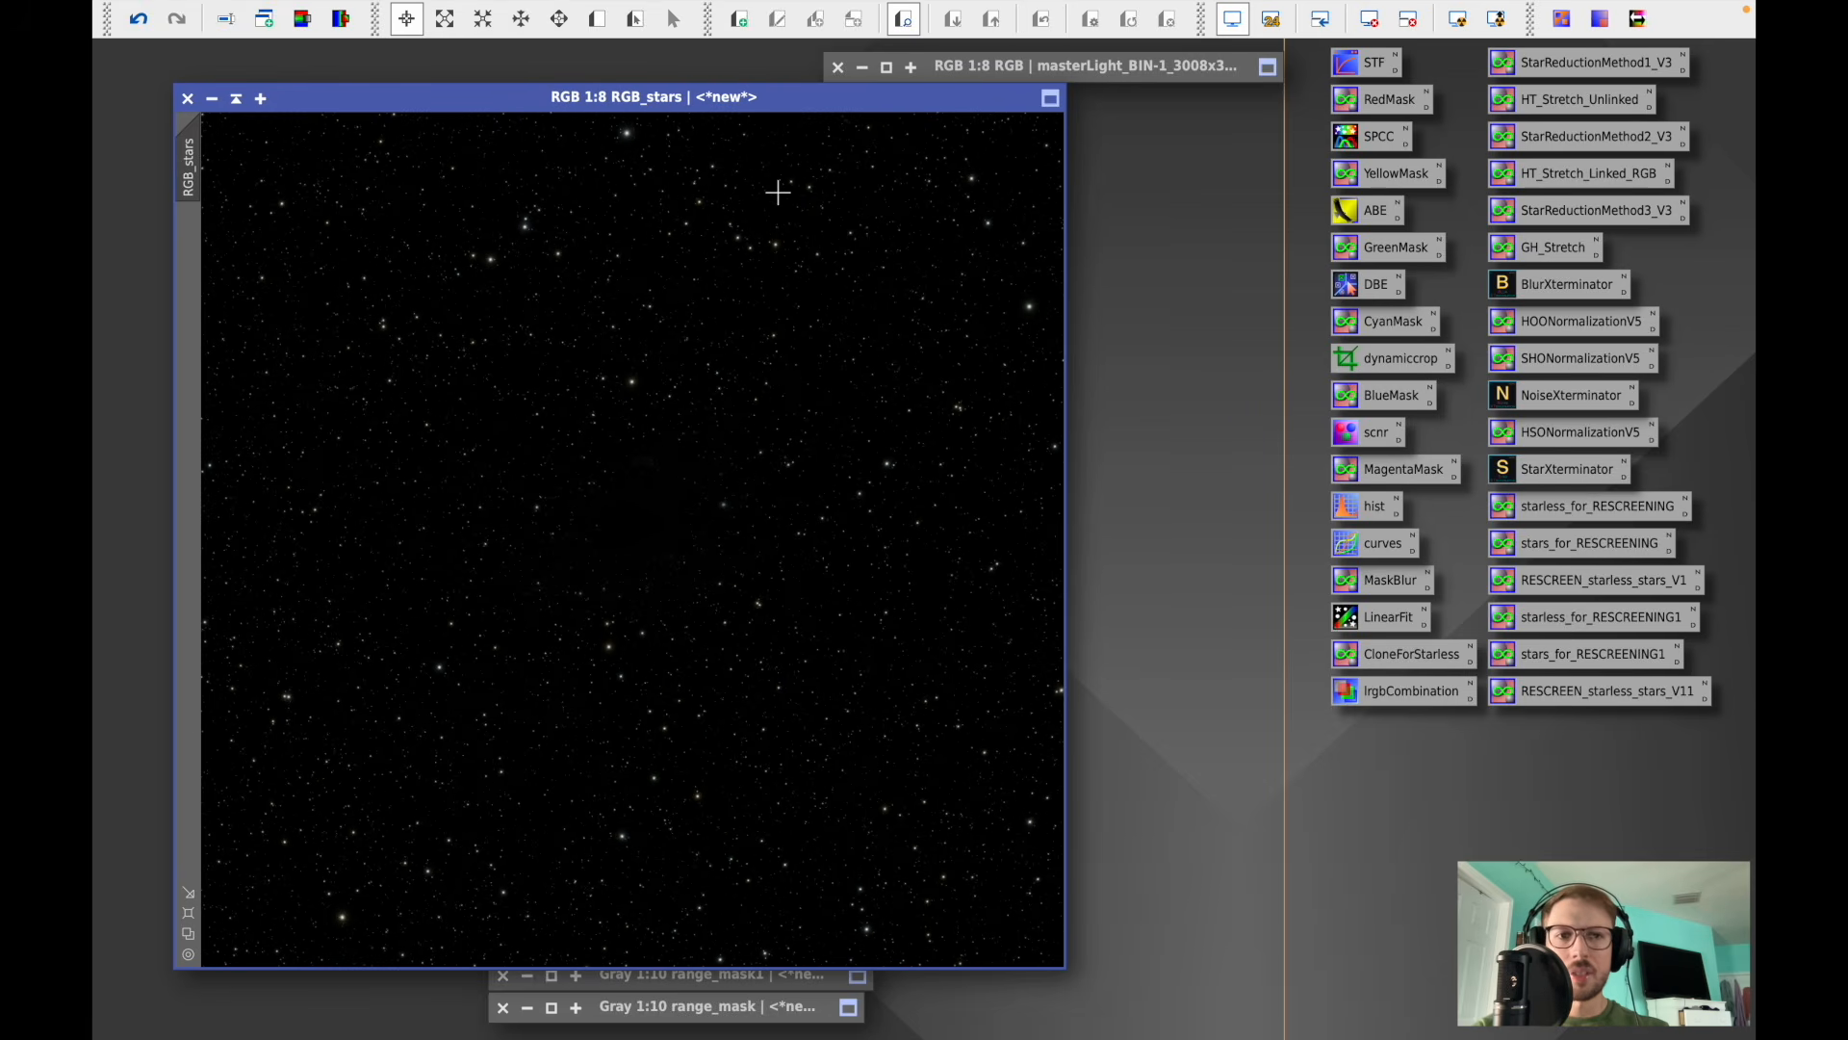
- Raise the saturation curve (input 0.43684, output 0.80789) with a zoomed real-time preview, apply it to RGB_stars, reset and close
double_click(1369, 547)
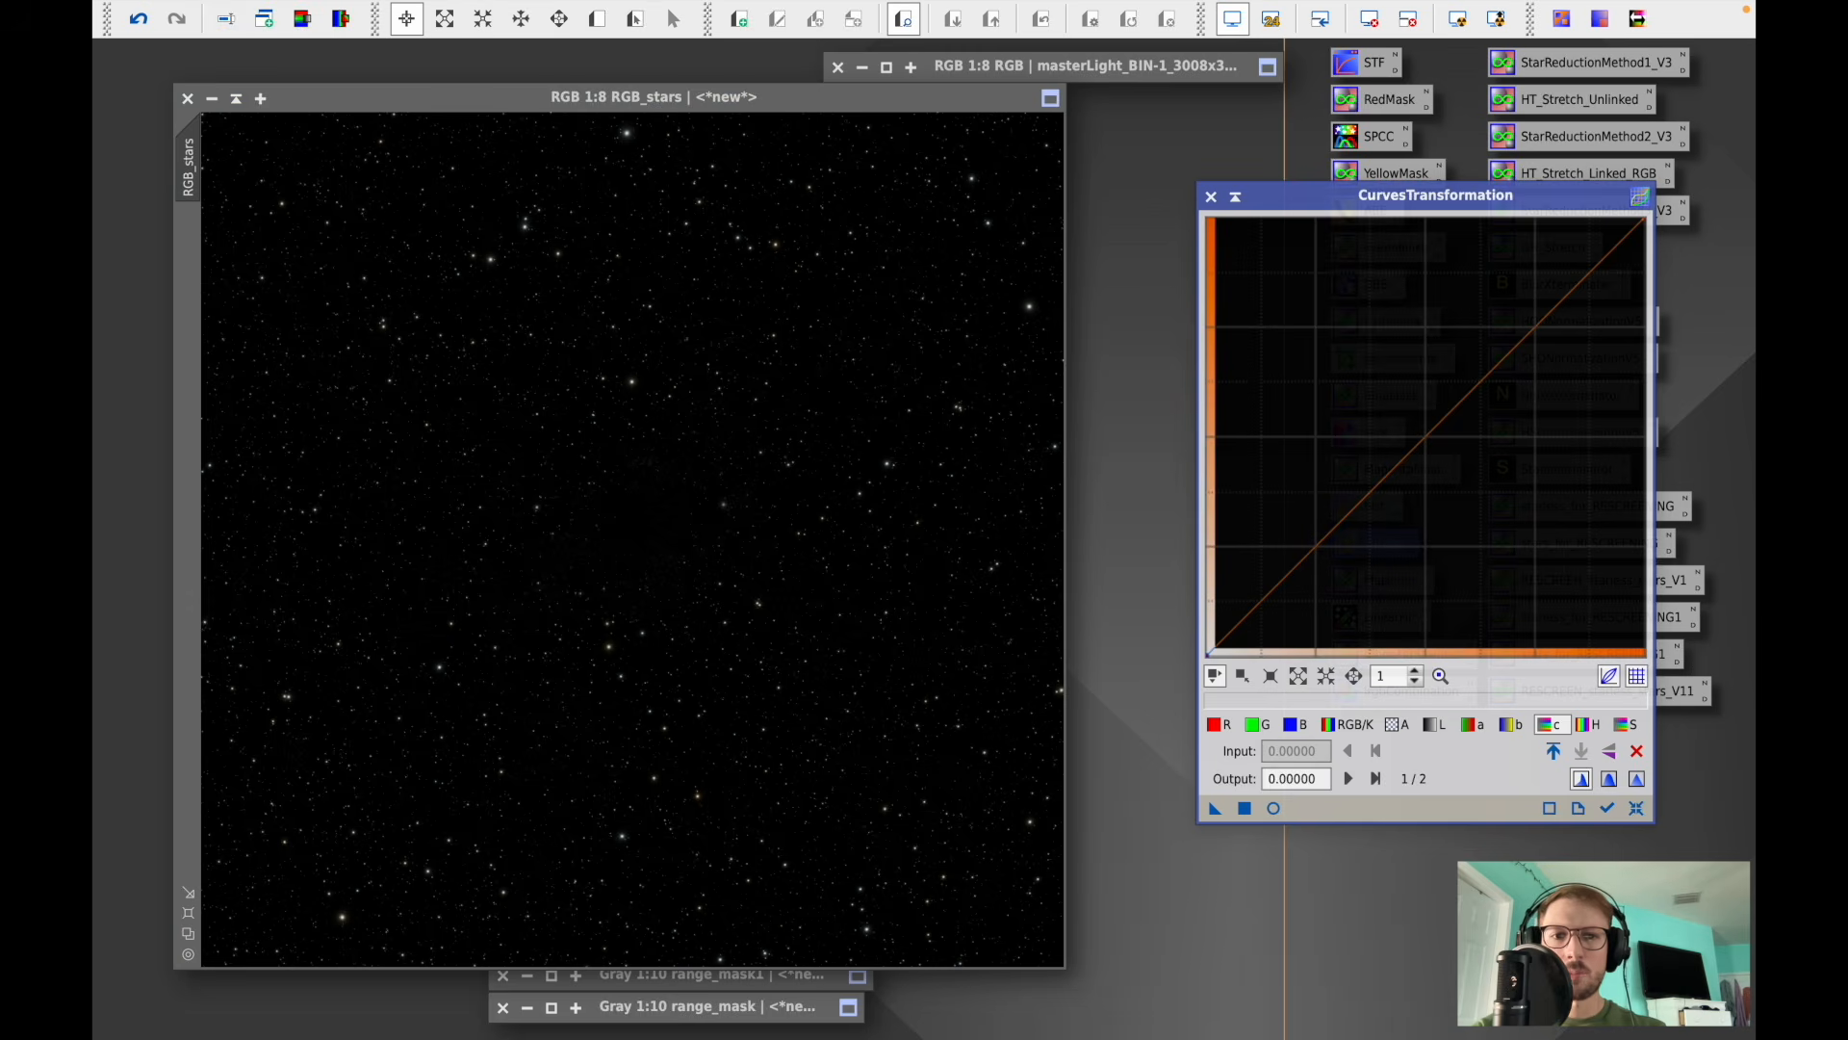
left_click(1274, 807)
left_click(1623, 725)
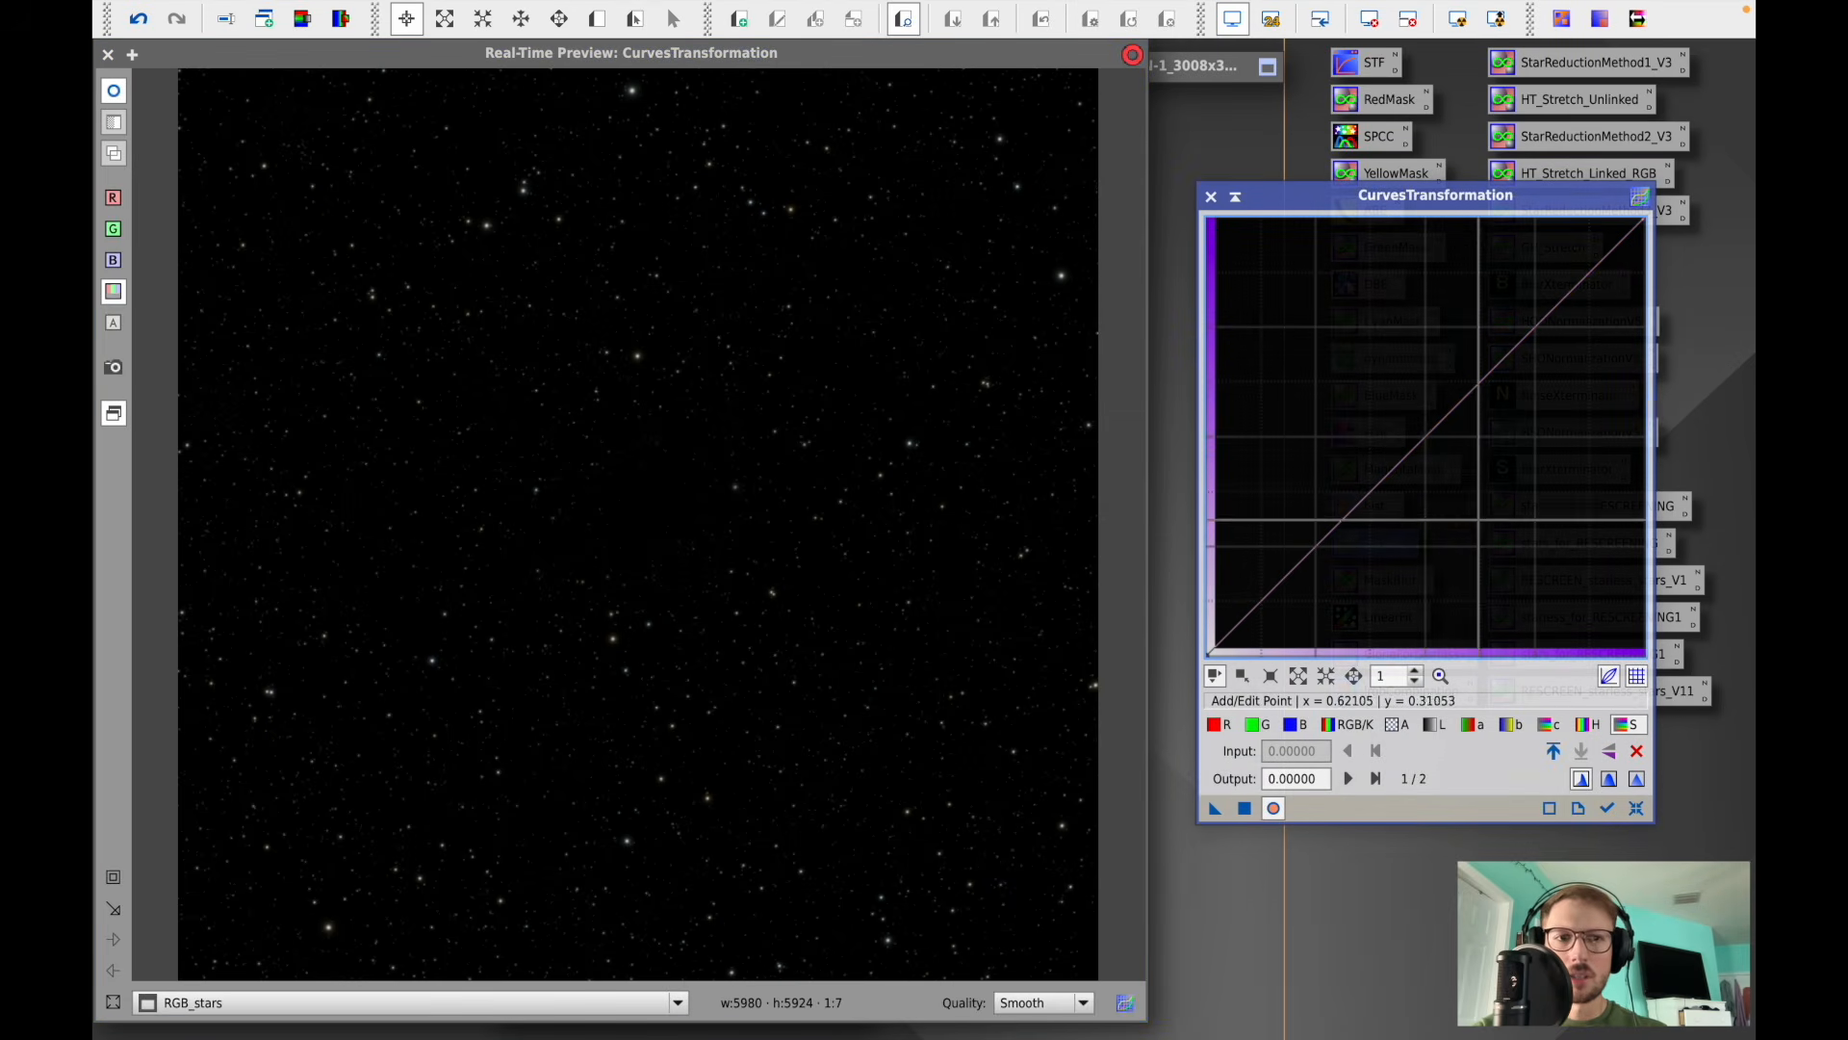
left_click(113, 877)
left_click_drag(260, 523, 675, 147)
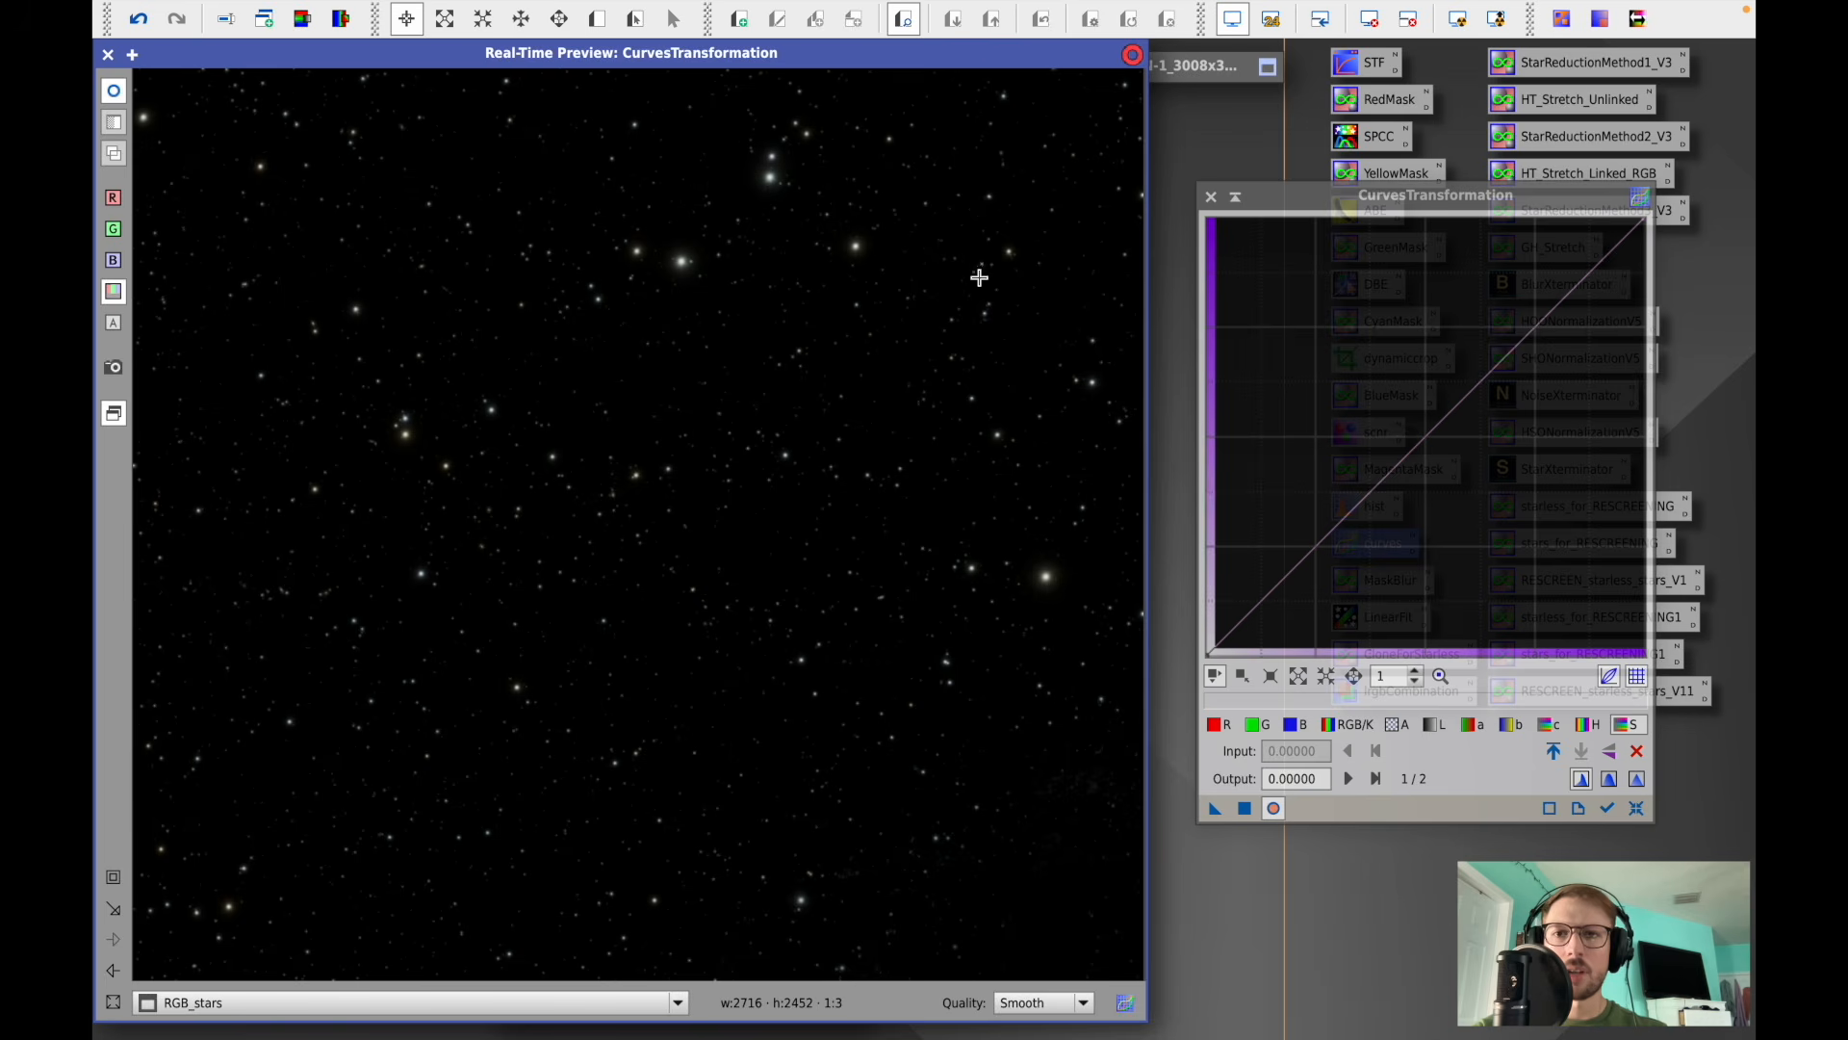
left_click(1417, 389)
left_click_drag(1415, 390, 1398, 303)
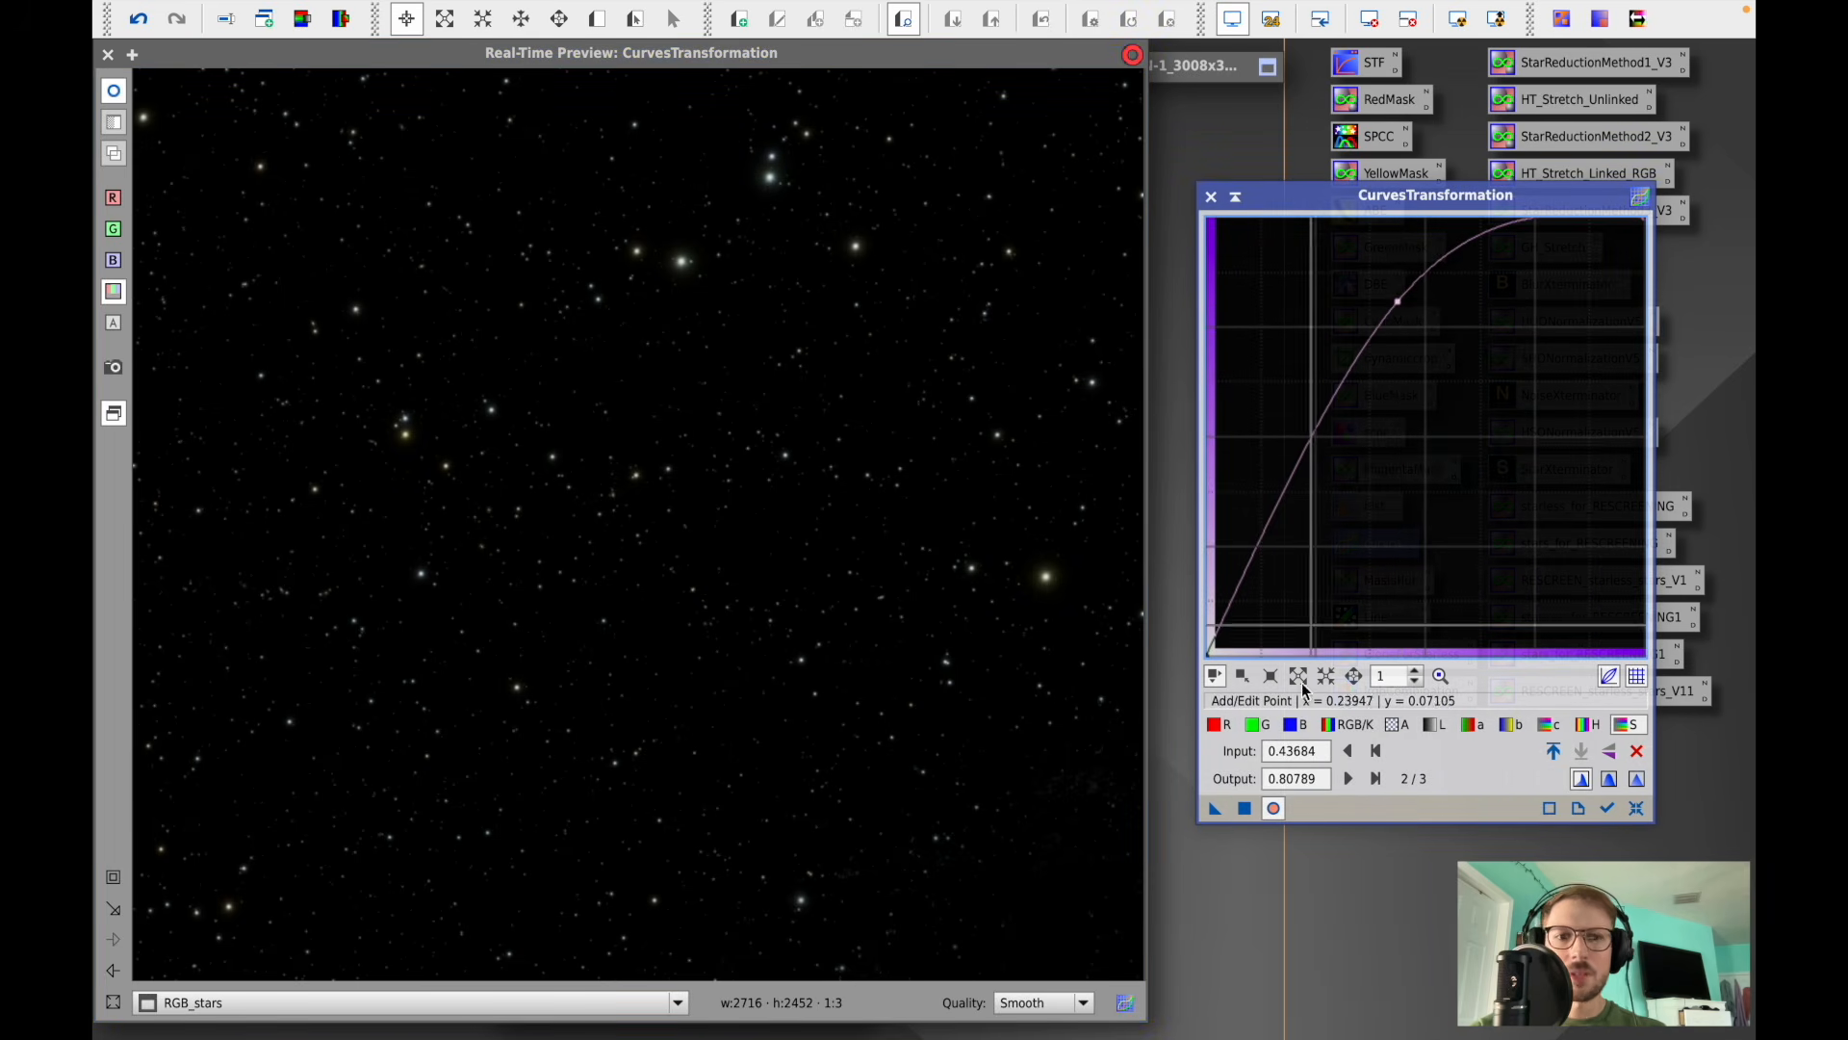
left_click(1243, 808)
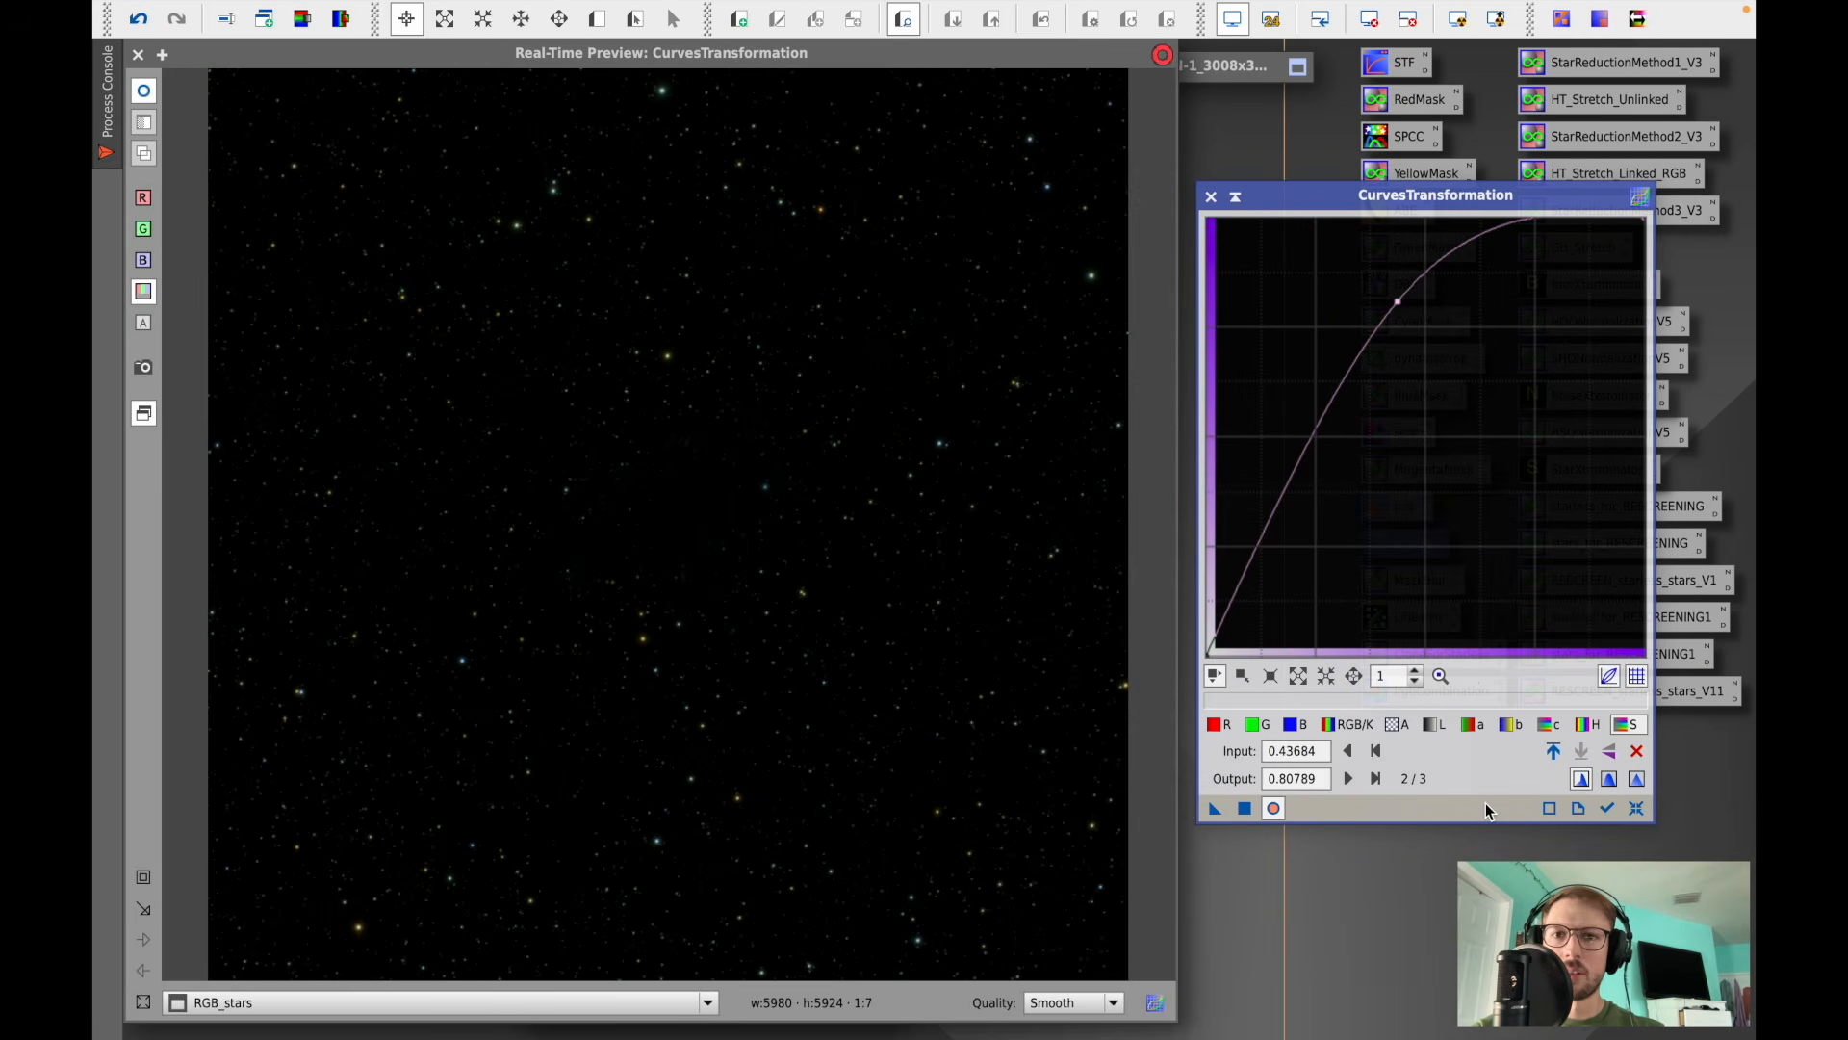
left_click(1637, 807)
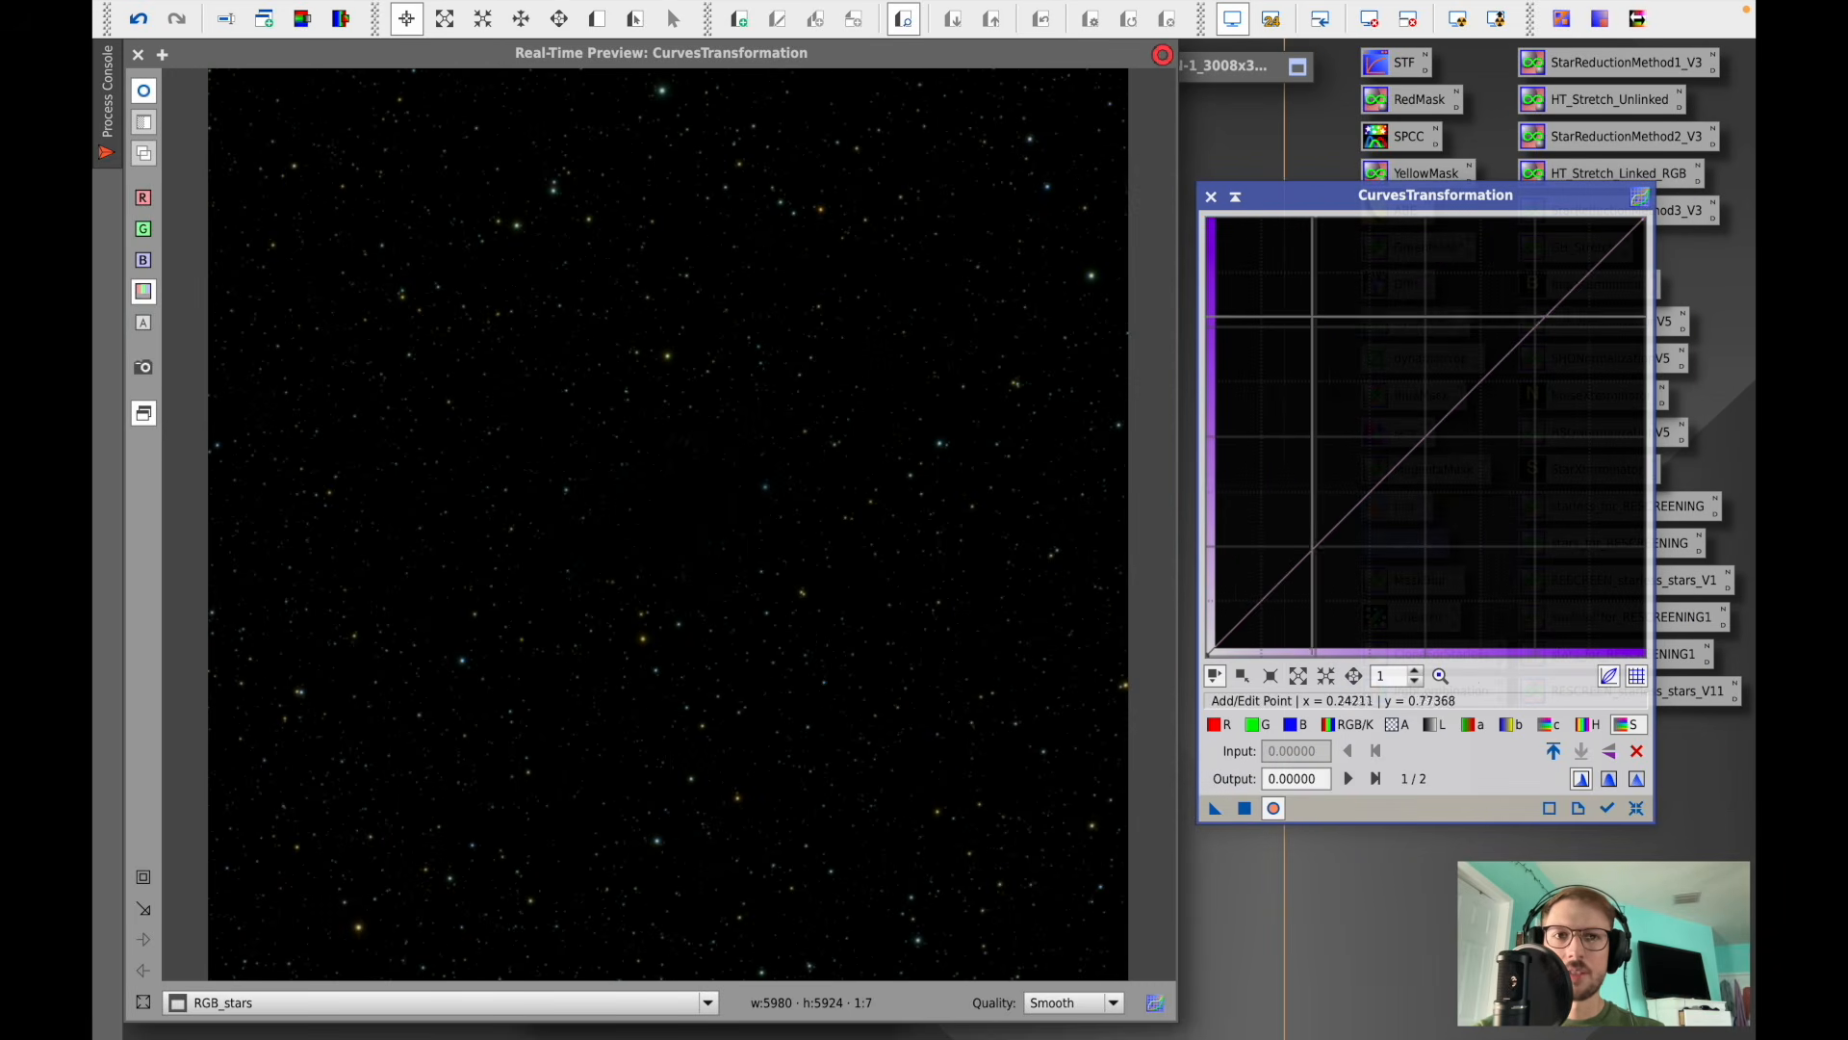
left_click(1211, 196)
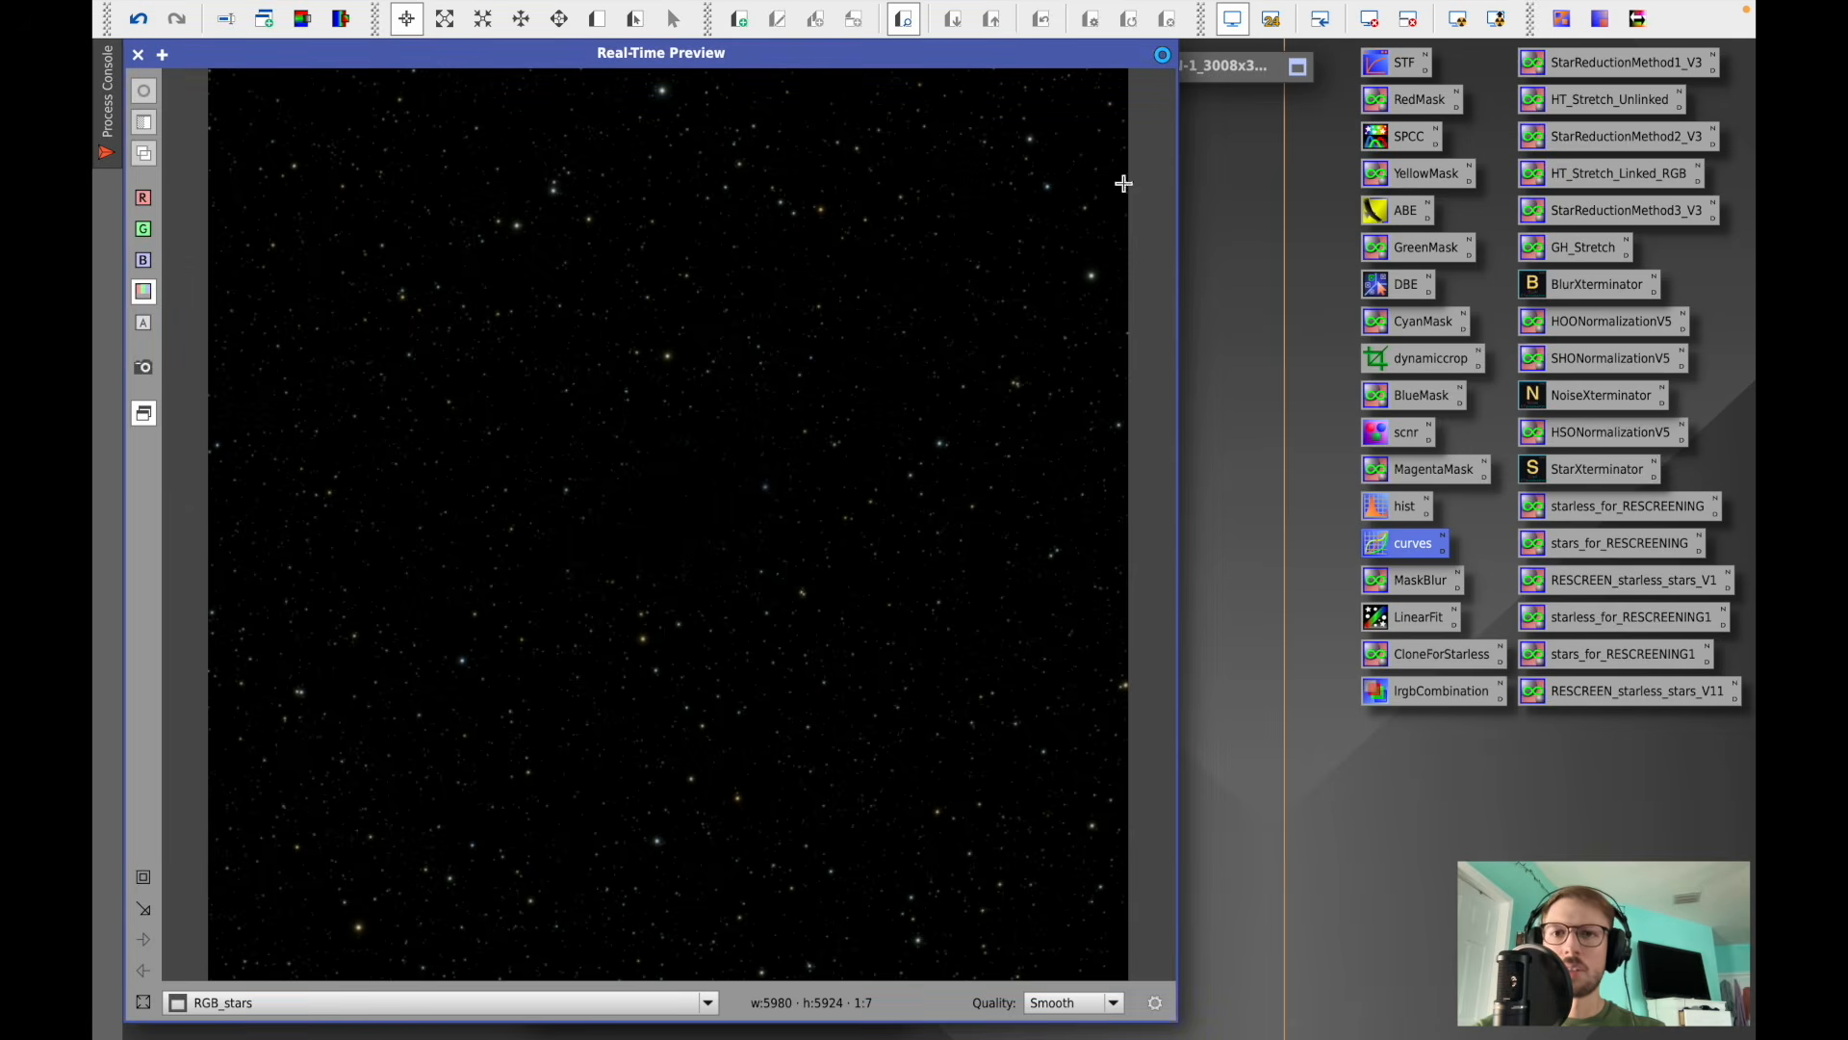
left_click(138, 55)
- Apply SCNR to RGB_stars removing Green with Average Neutral protection at amount 0.90
double_click(1404, 432)
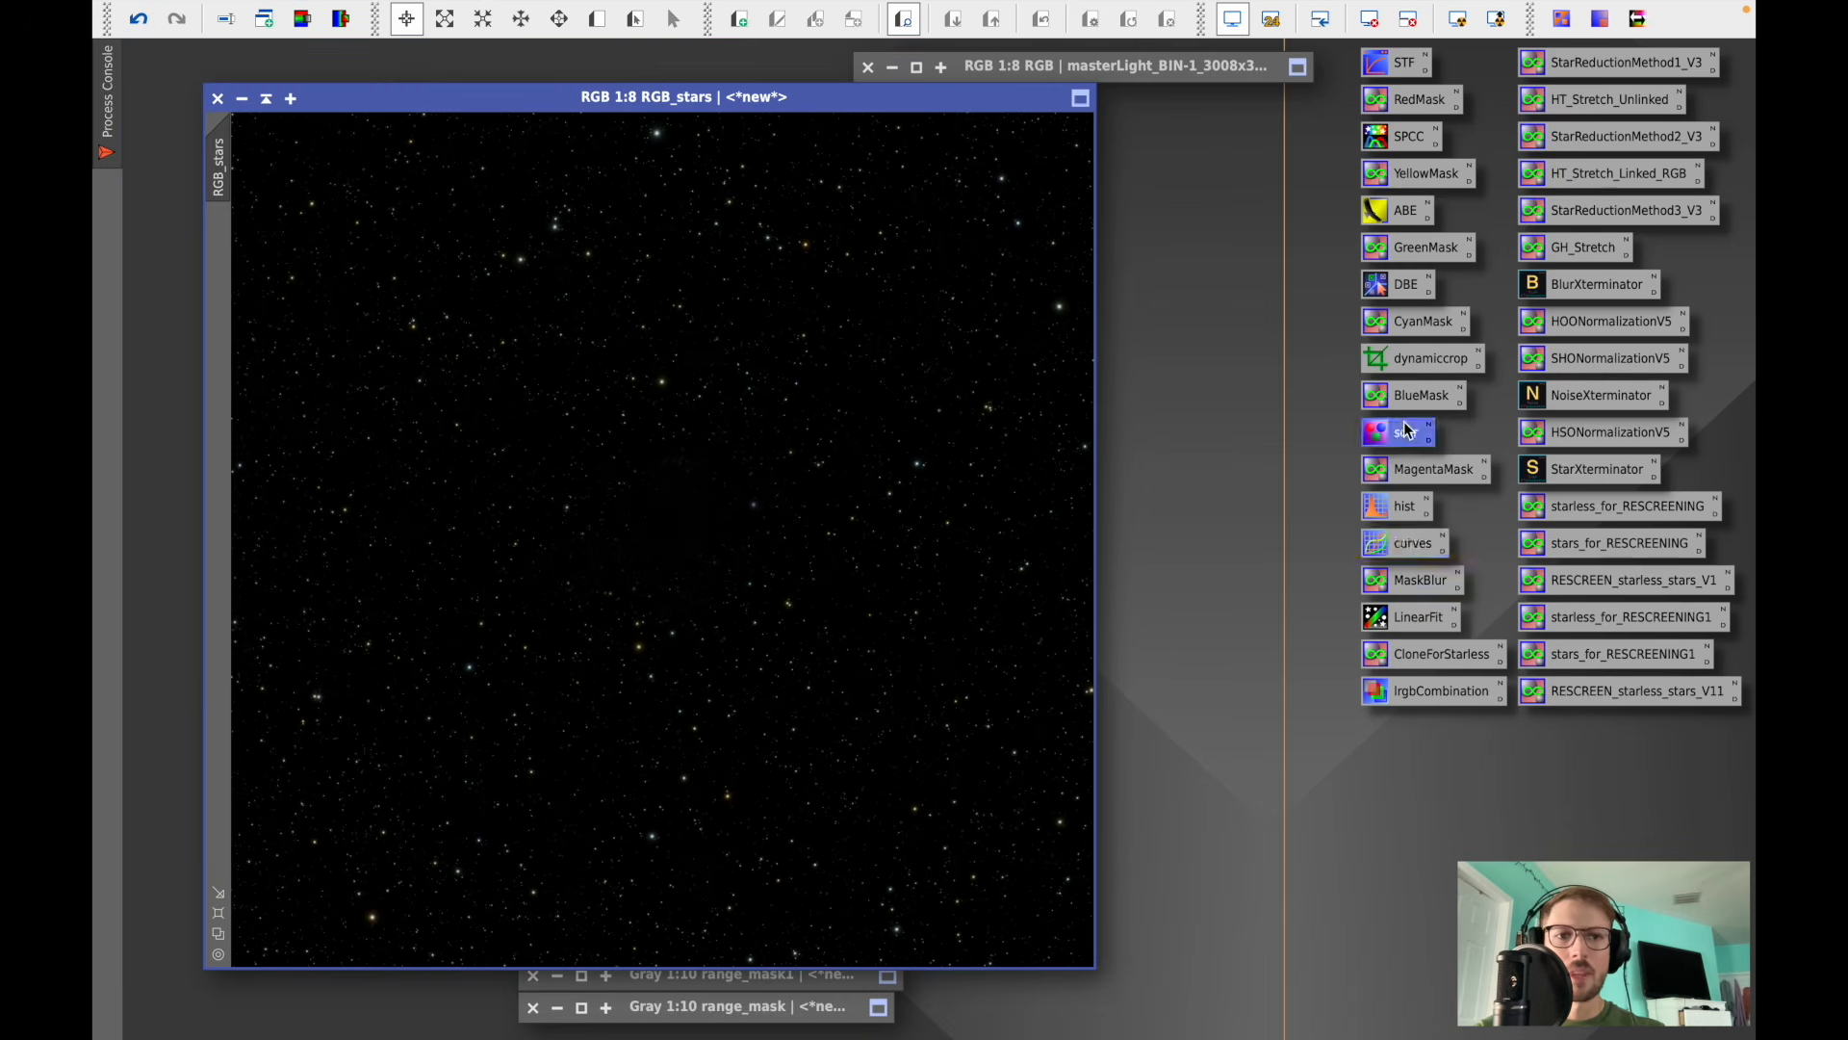
left_click_drag(1542, 388, 1527, 386)
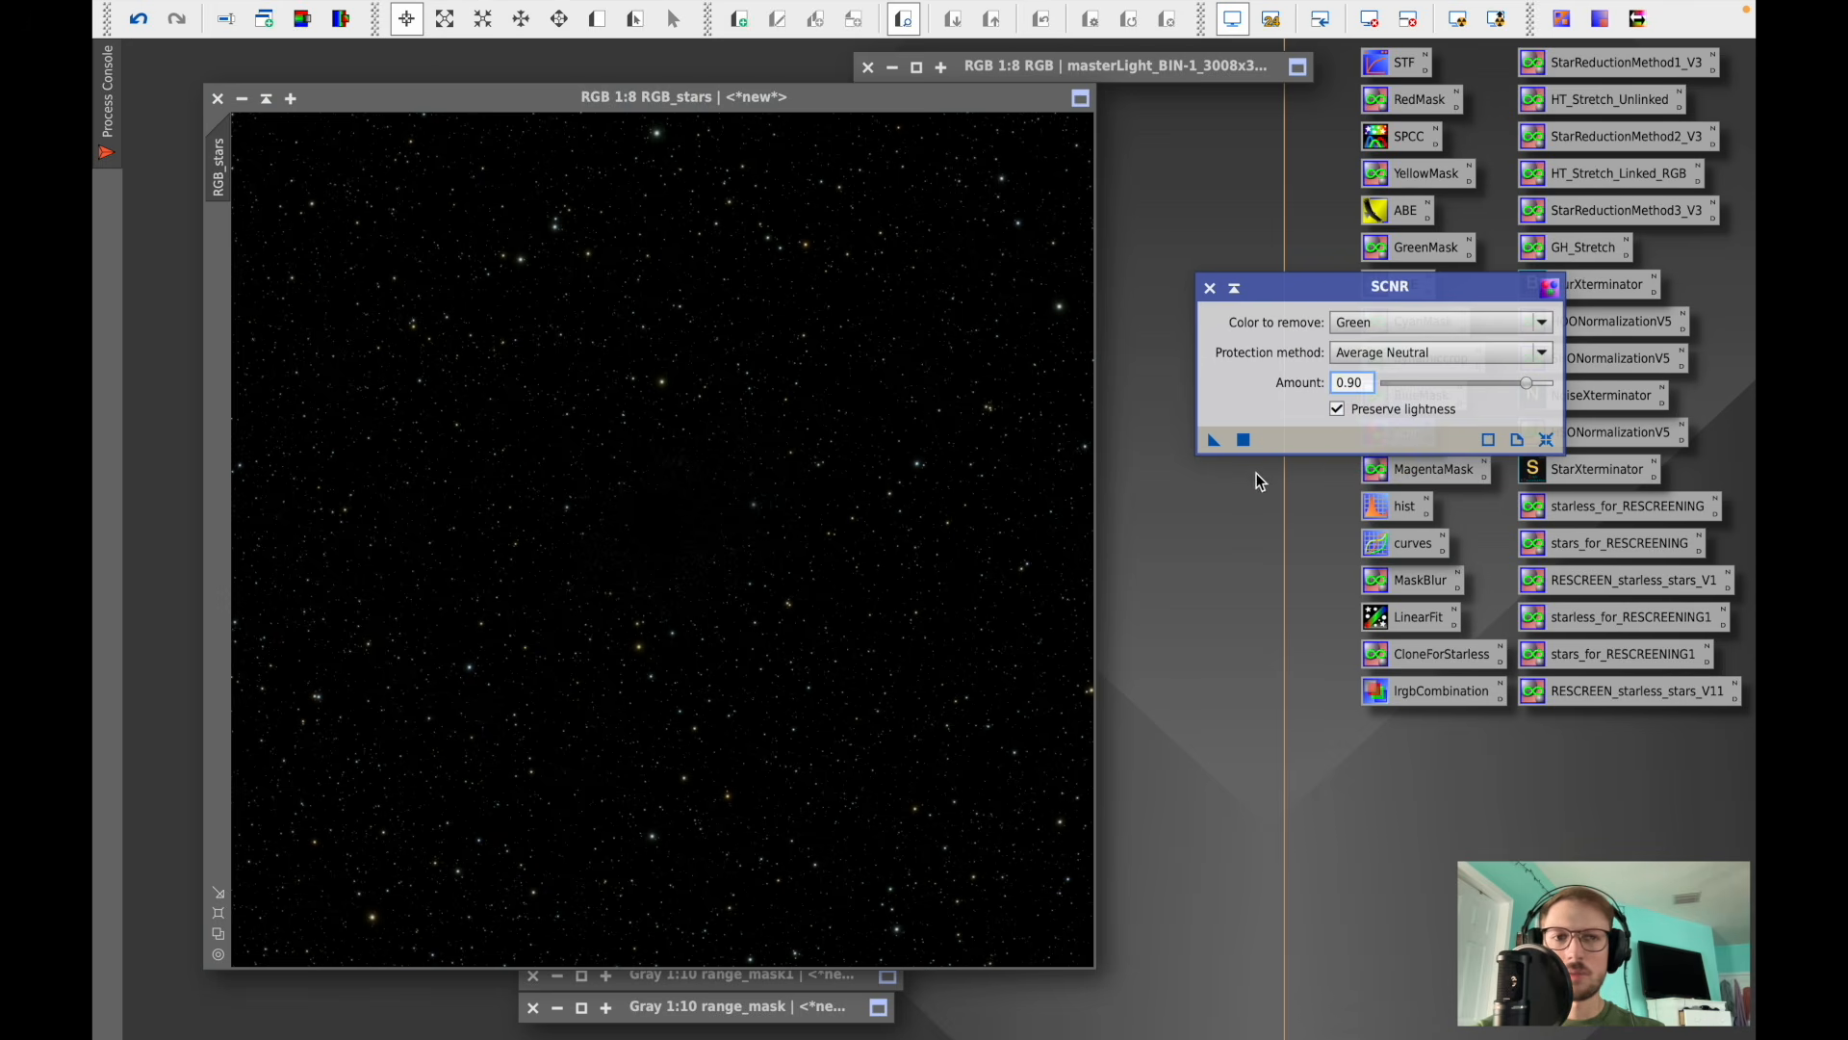
left_click(1242, 439)
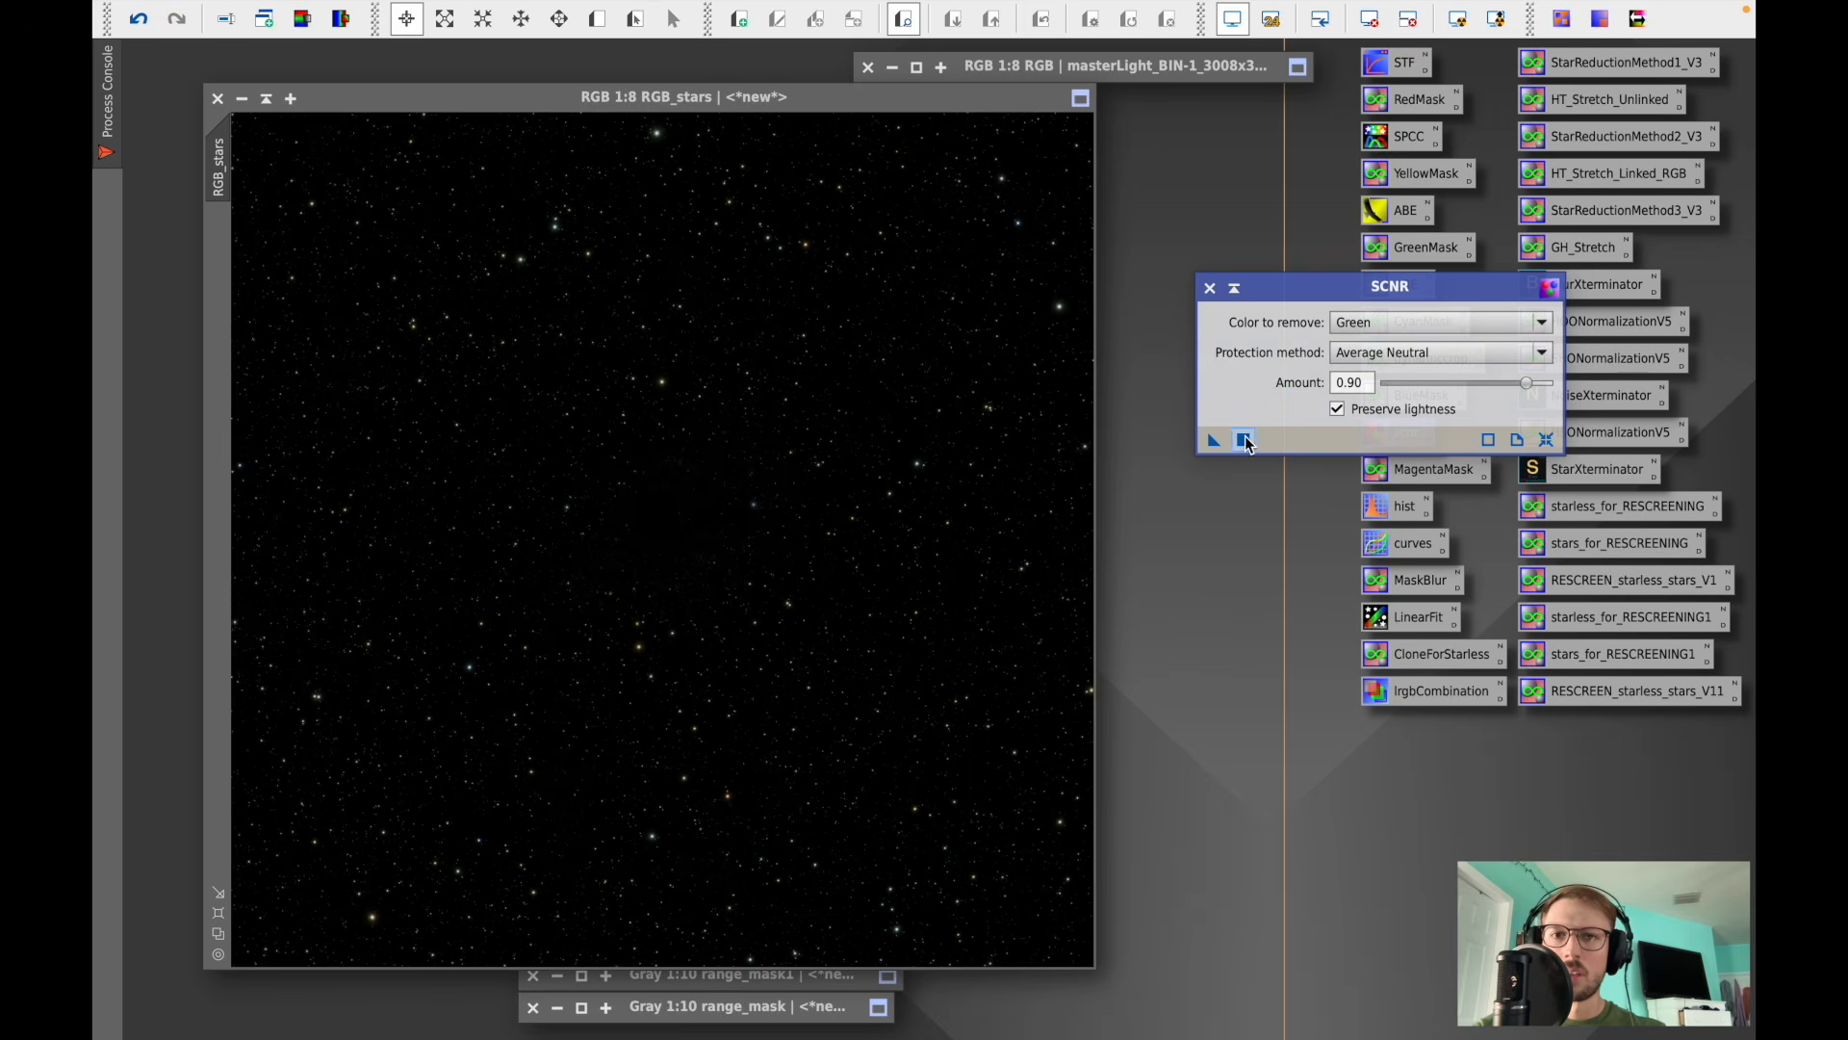
left_click(1210, 289)
scroll(920, 400, "up", 6)
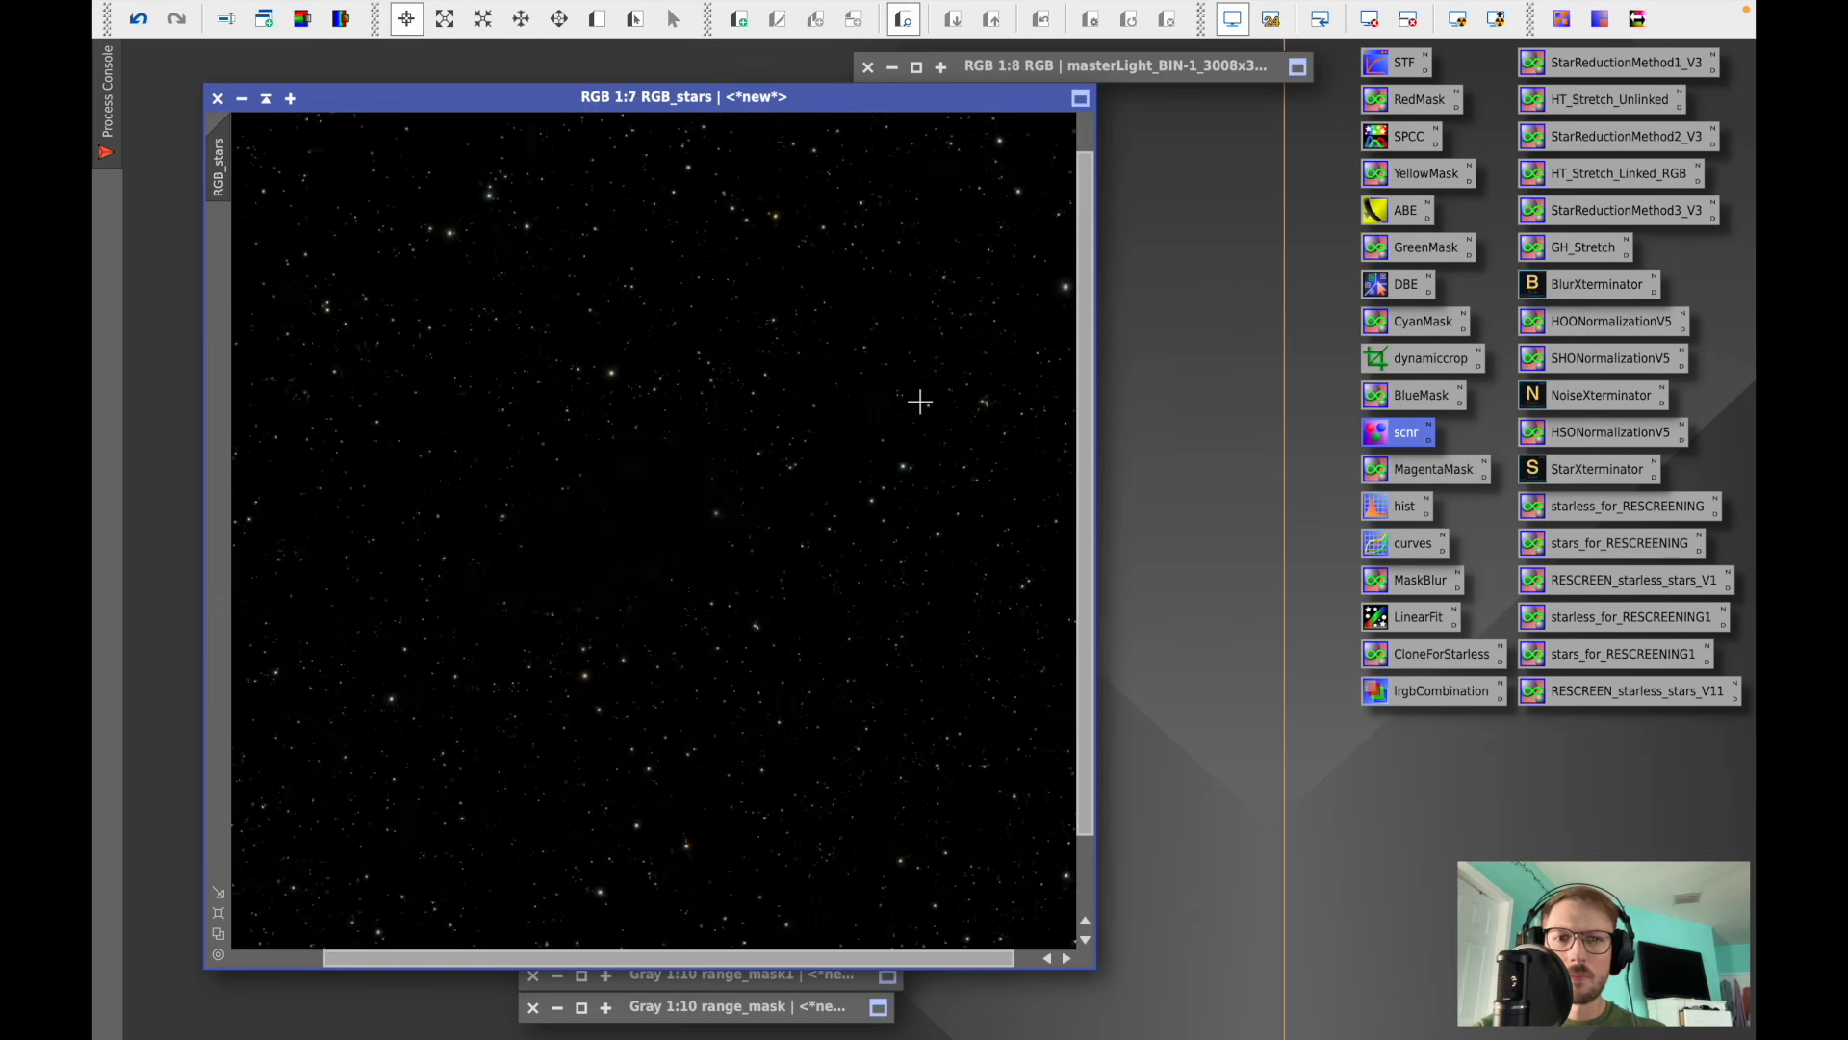
scroll(921, 400, "down", 6)
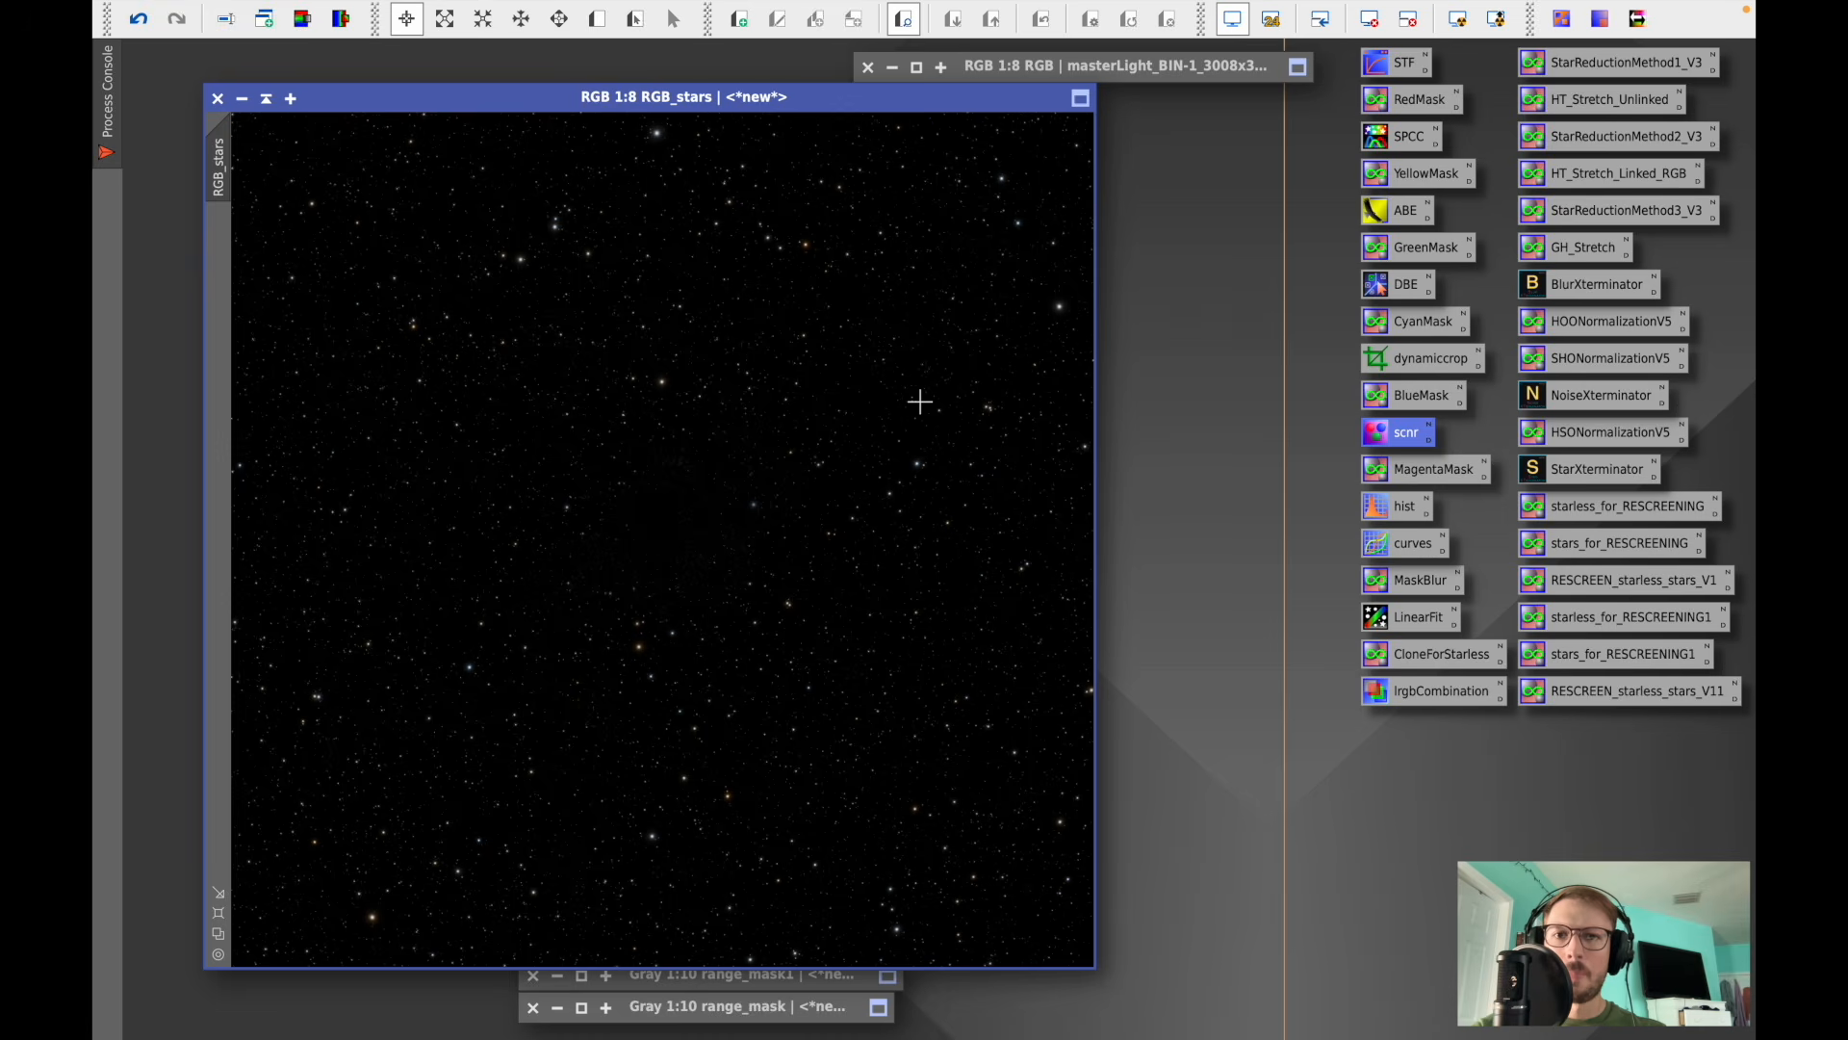
- Raise the saturation curve (input 0.44474, output 0.66316) with a zoomed real-time preview and apply it to RGB_stars
double_click(1406, 552)
left_click(1274, 807)
left_click(144, 876)
left_click_drag(328, 427, 713, 111)
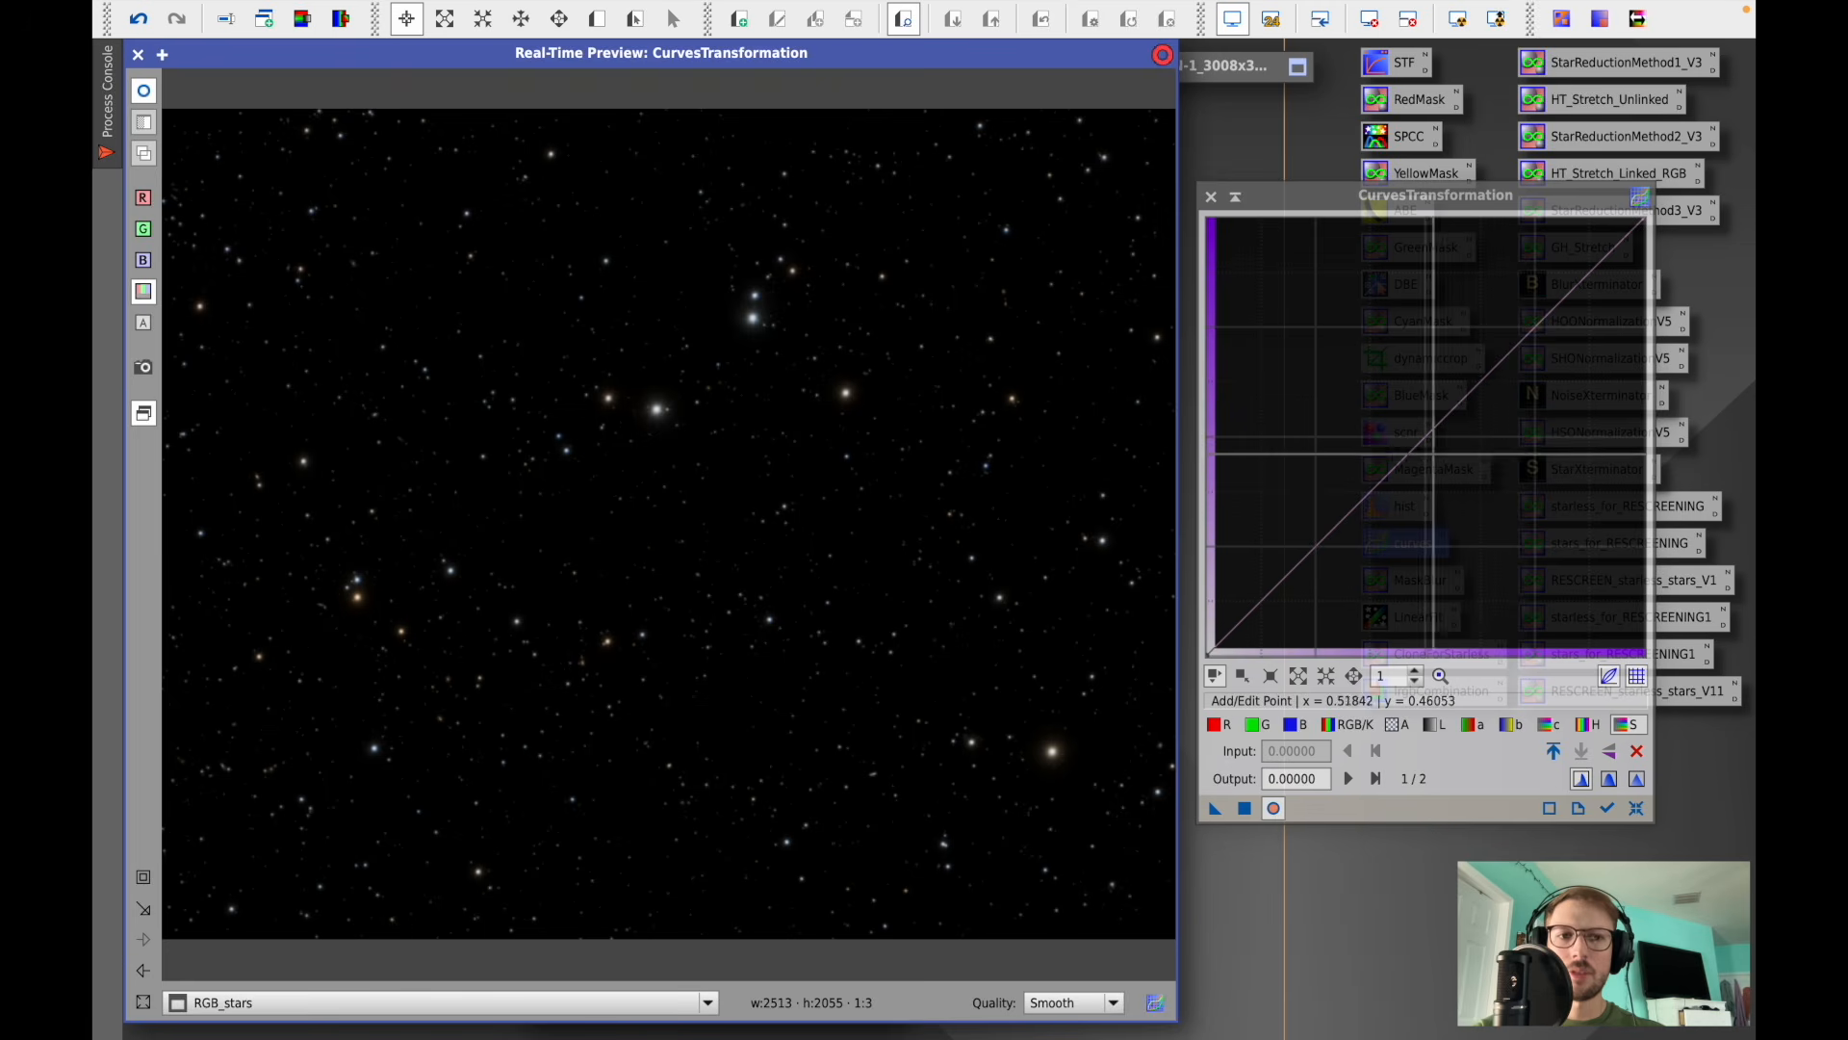
left_click_drag(1403, 458, 1401, 365)
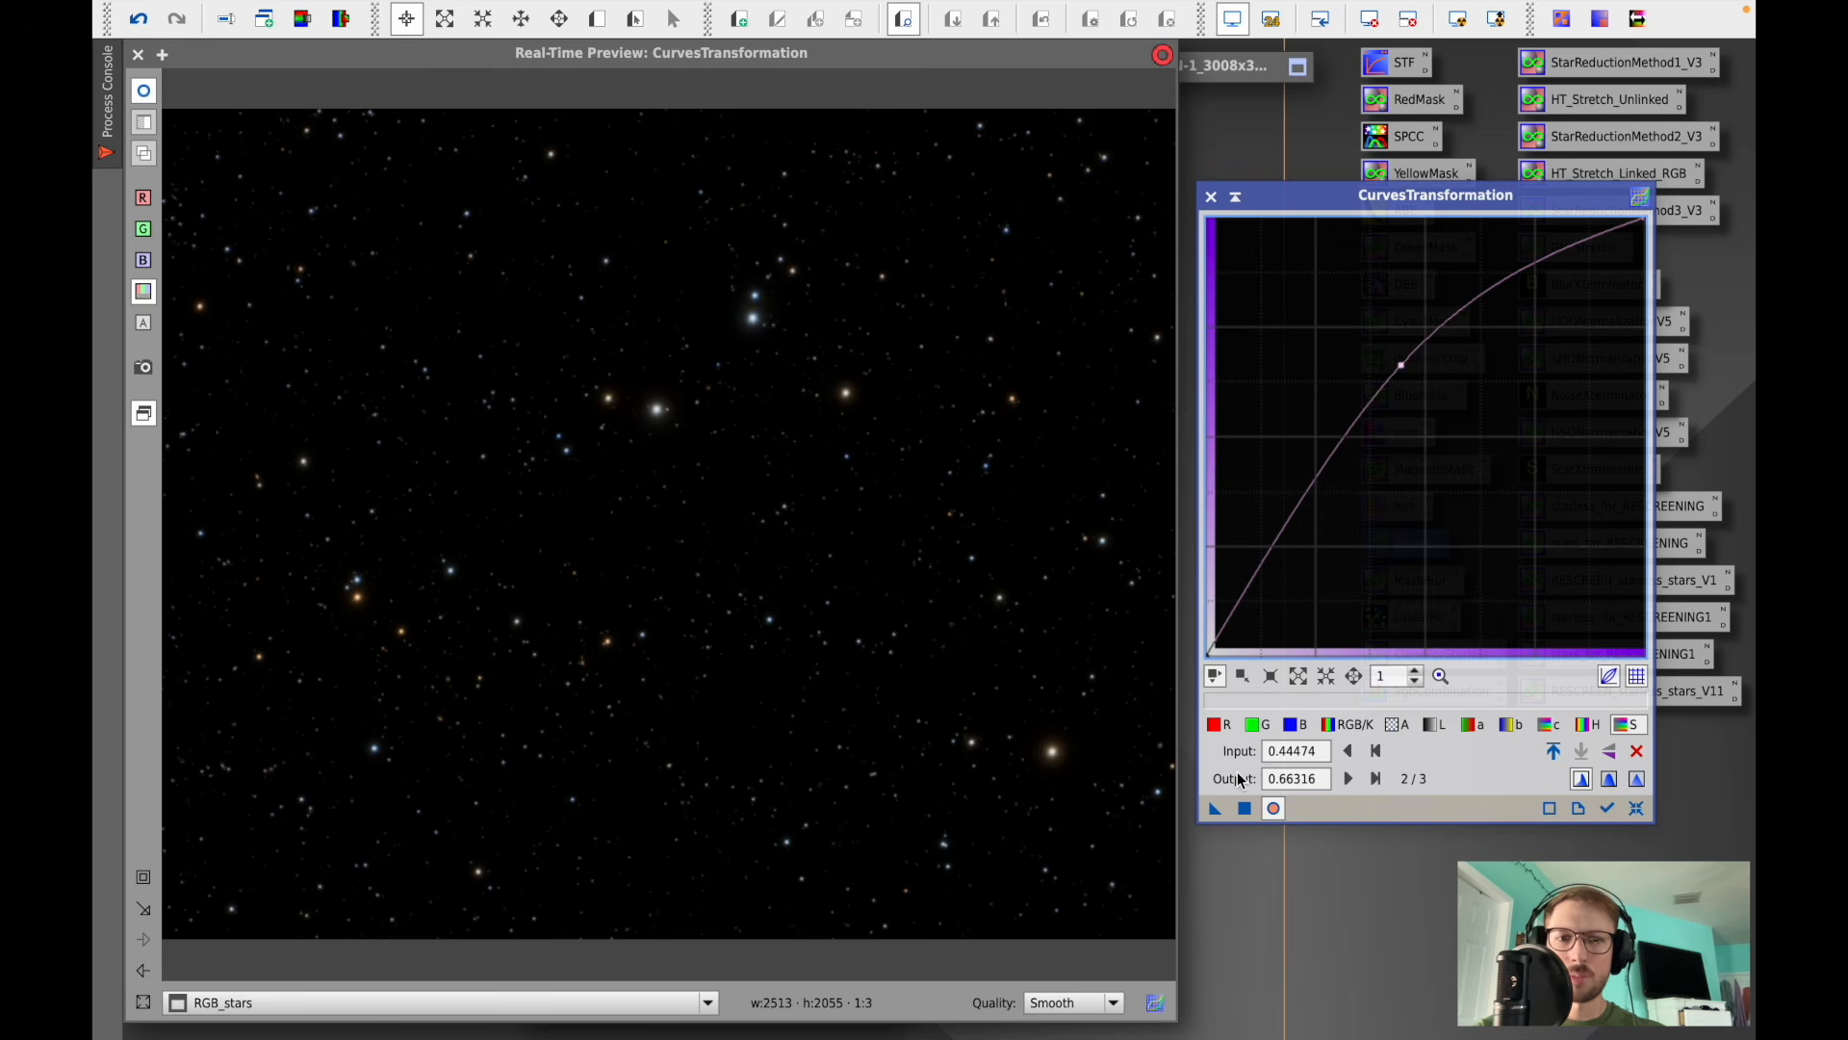
left_click(1246, 811)
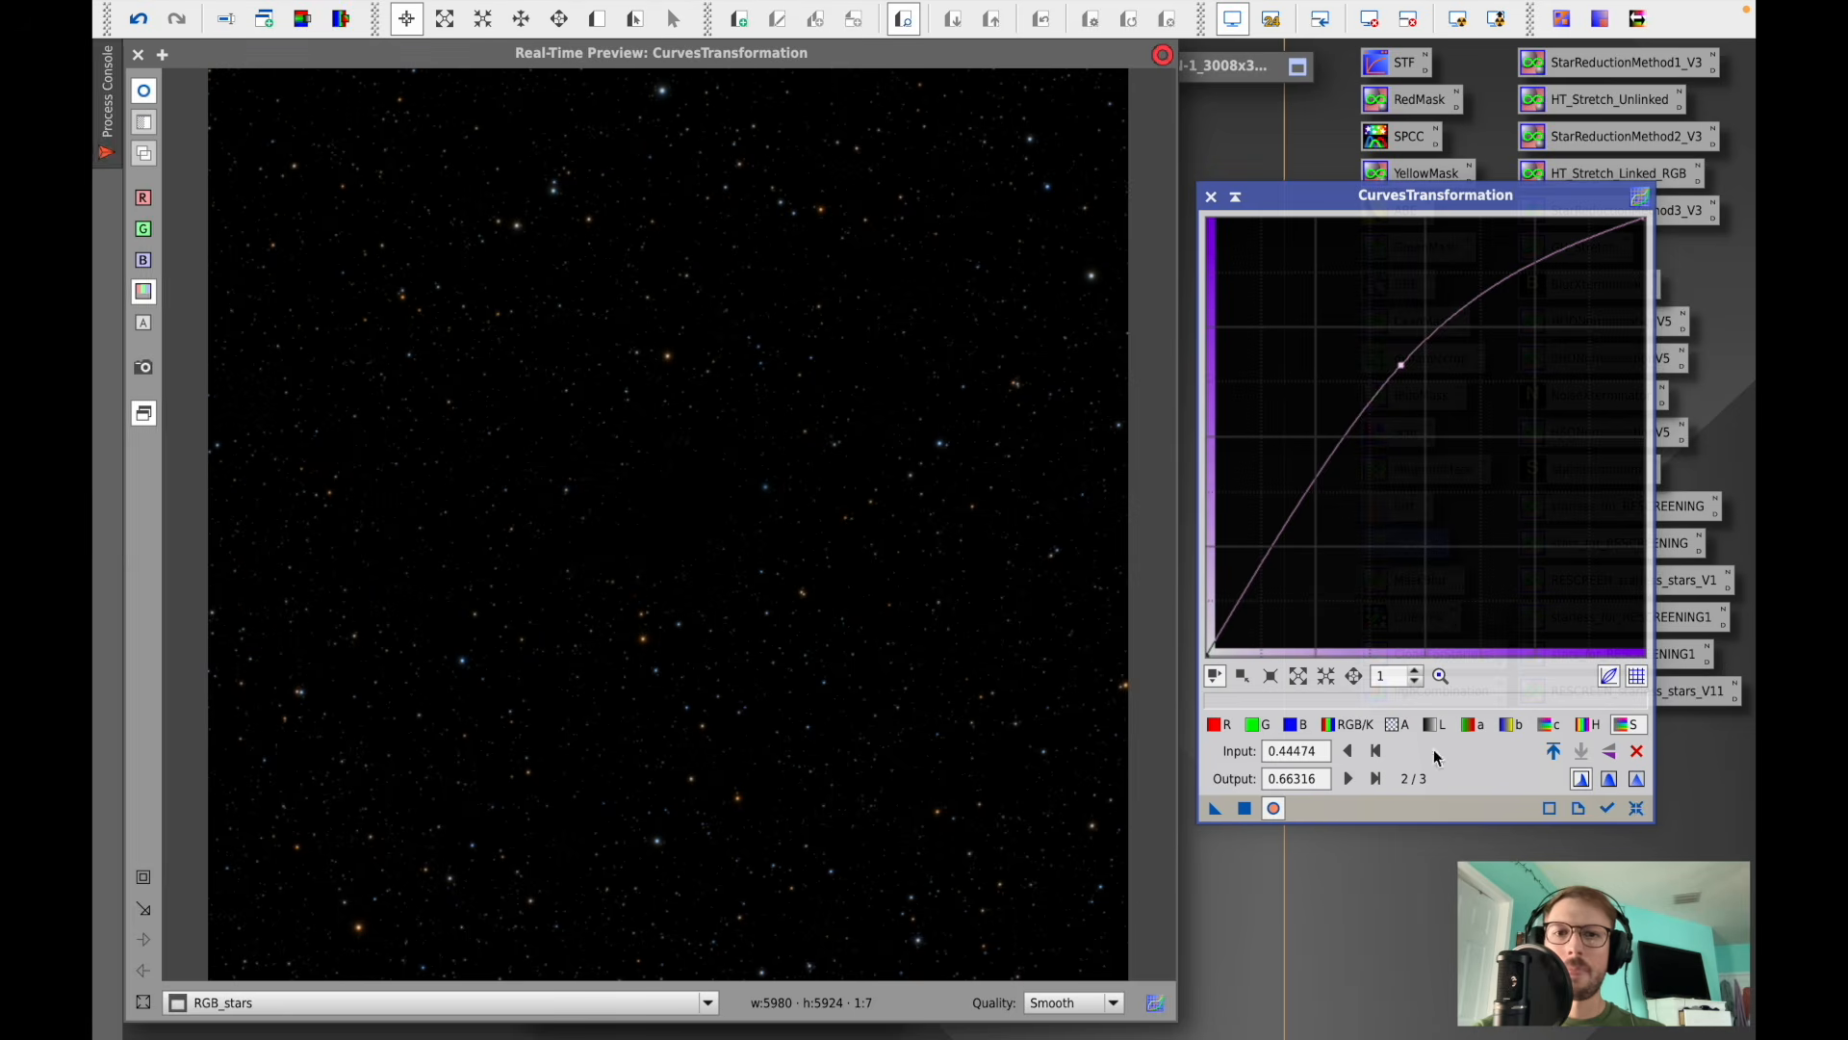
- Reset the saturation curve and close the CurvesTransformation tool and its real-time preview
left_click(1637, 808)
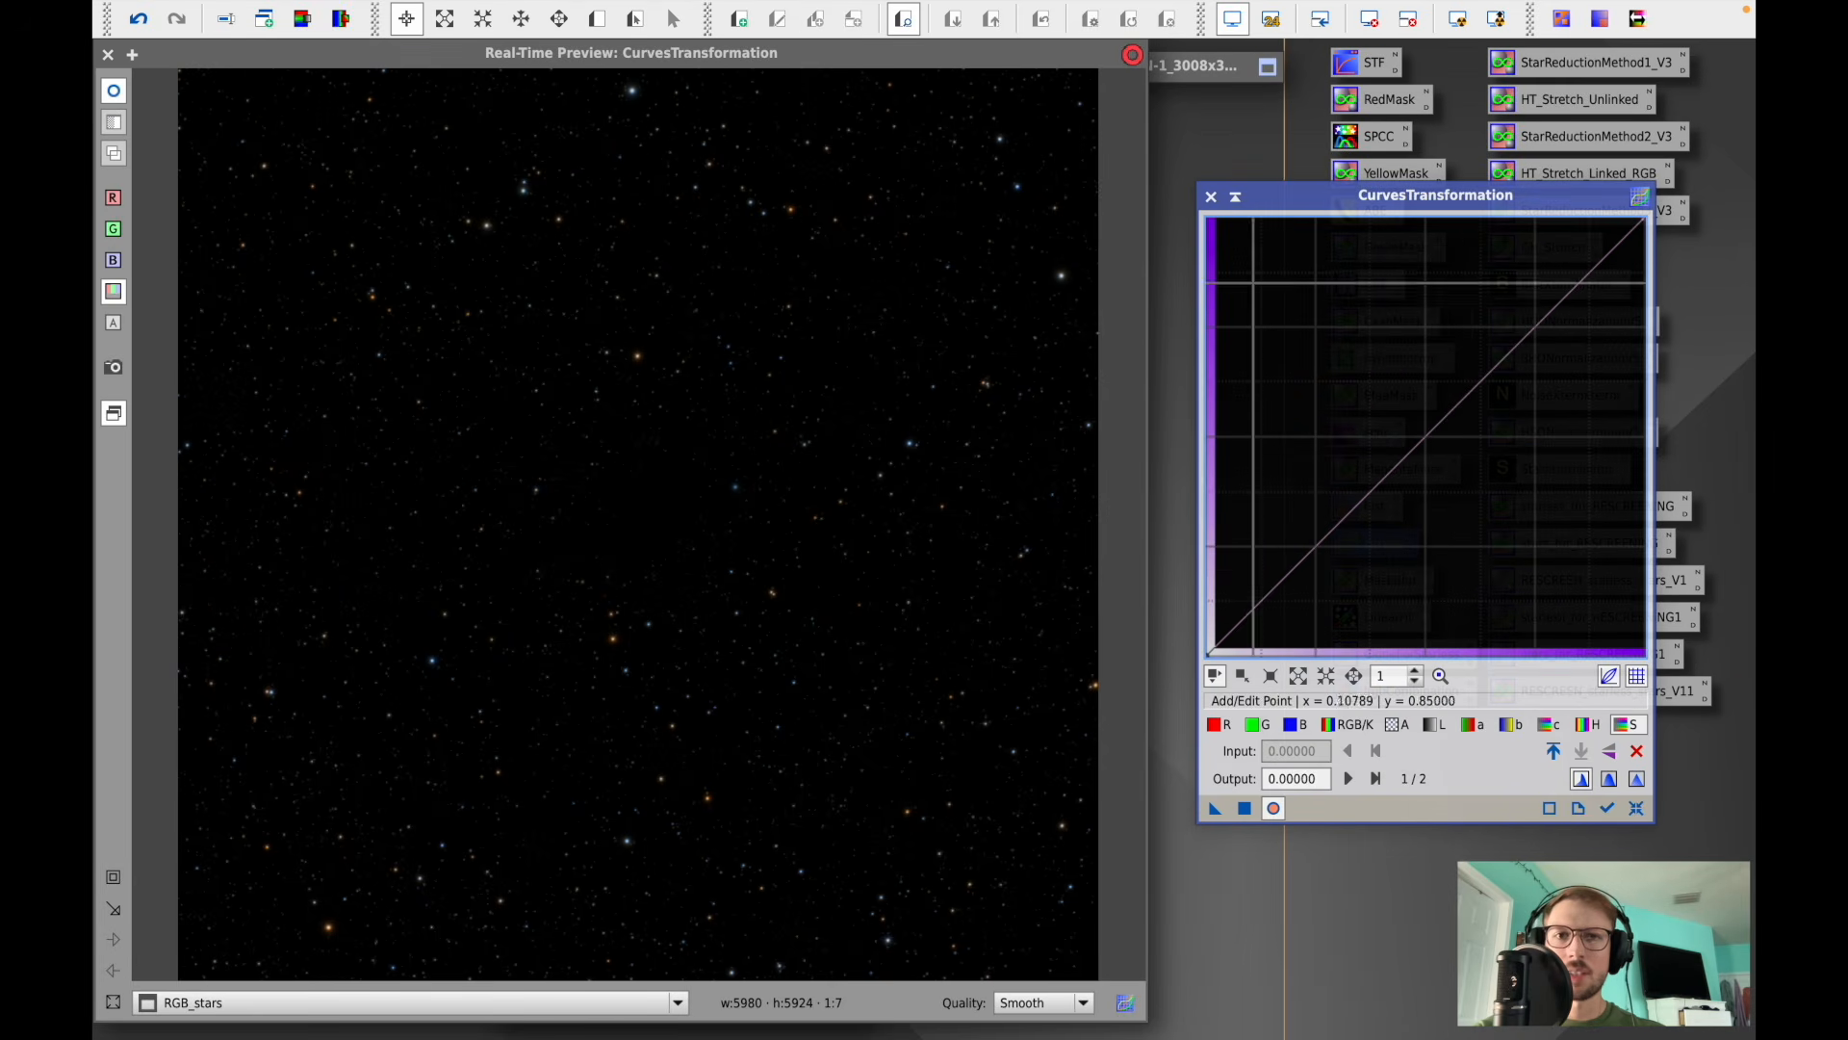
left_click(1211, 196)
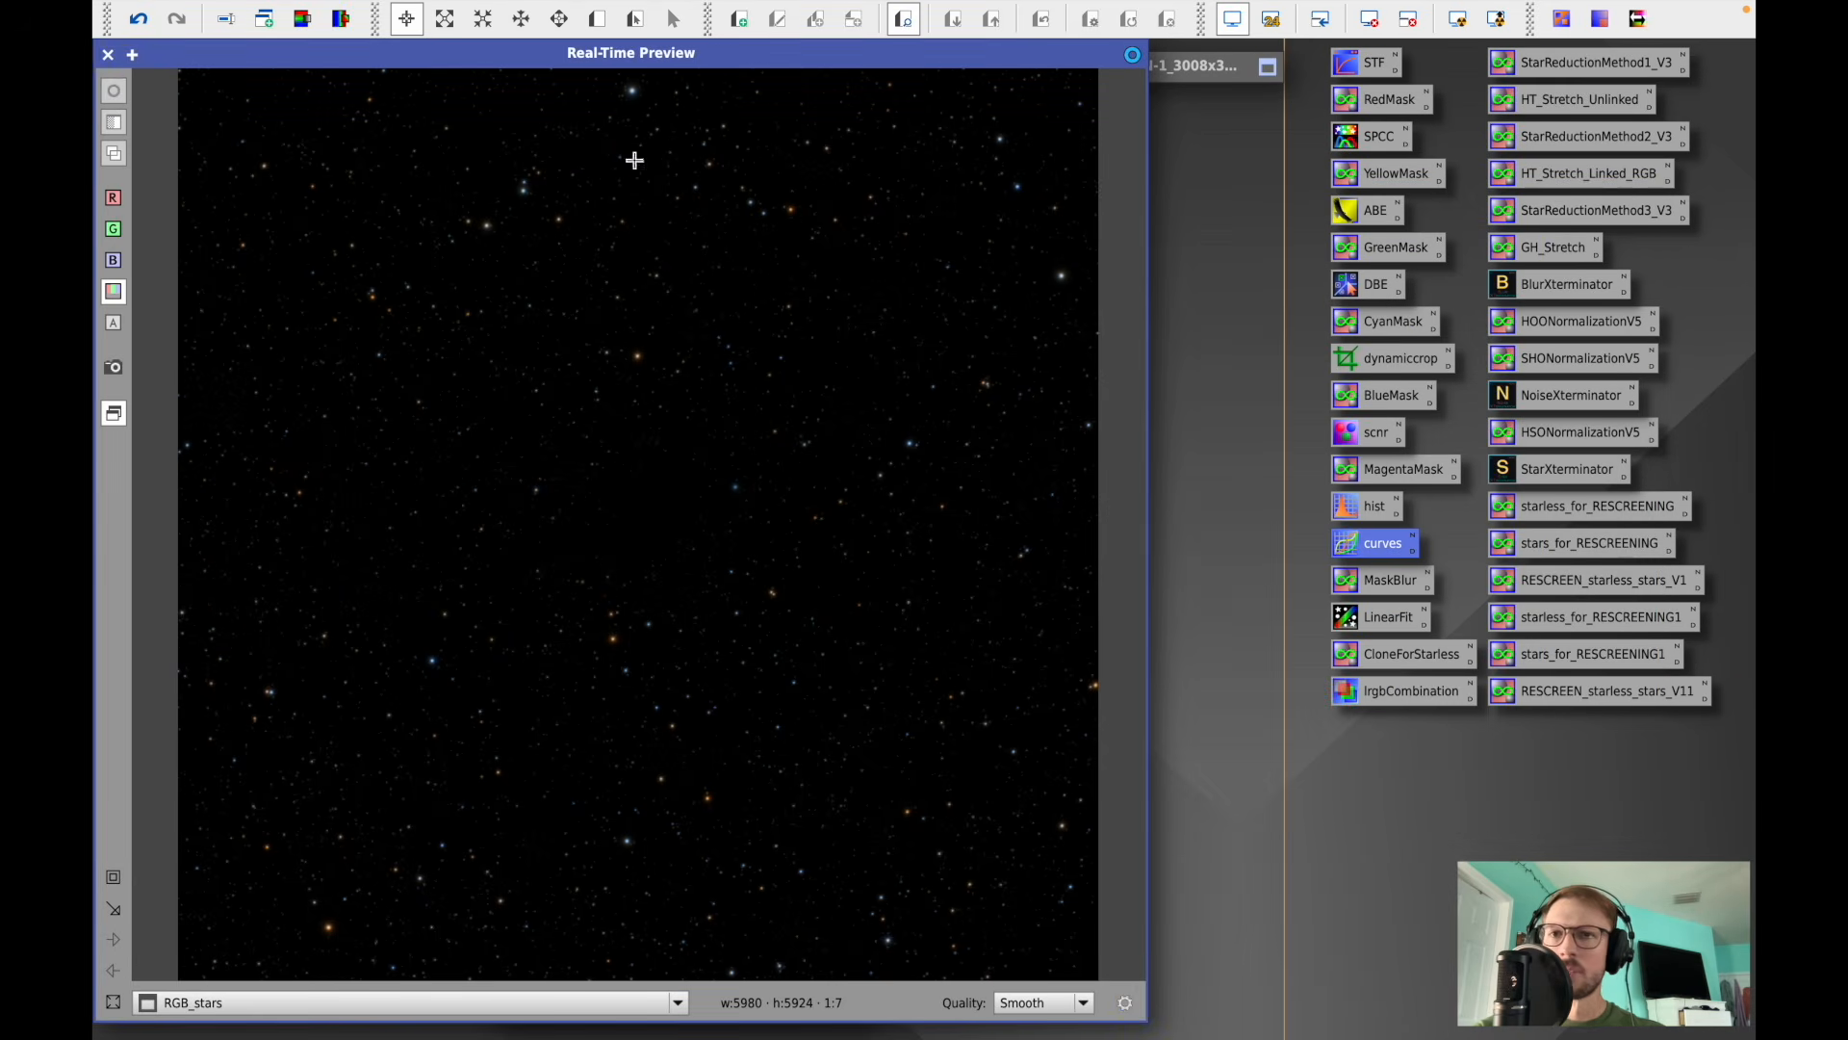
left_click(108, 53)
- Apply an RGB/K curve to the RGB galaxy image with a point at input 0.10789, output 0.09211, then reset and close the tool
left_click_drag(967, 96, 872, 63)
double_click(1100, 71)
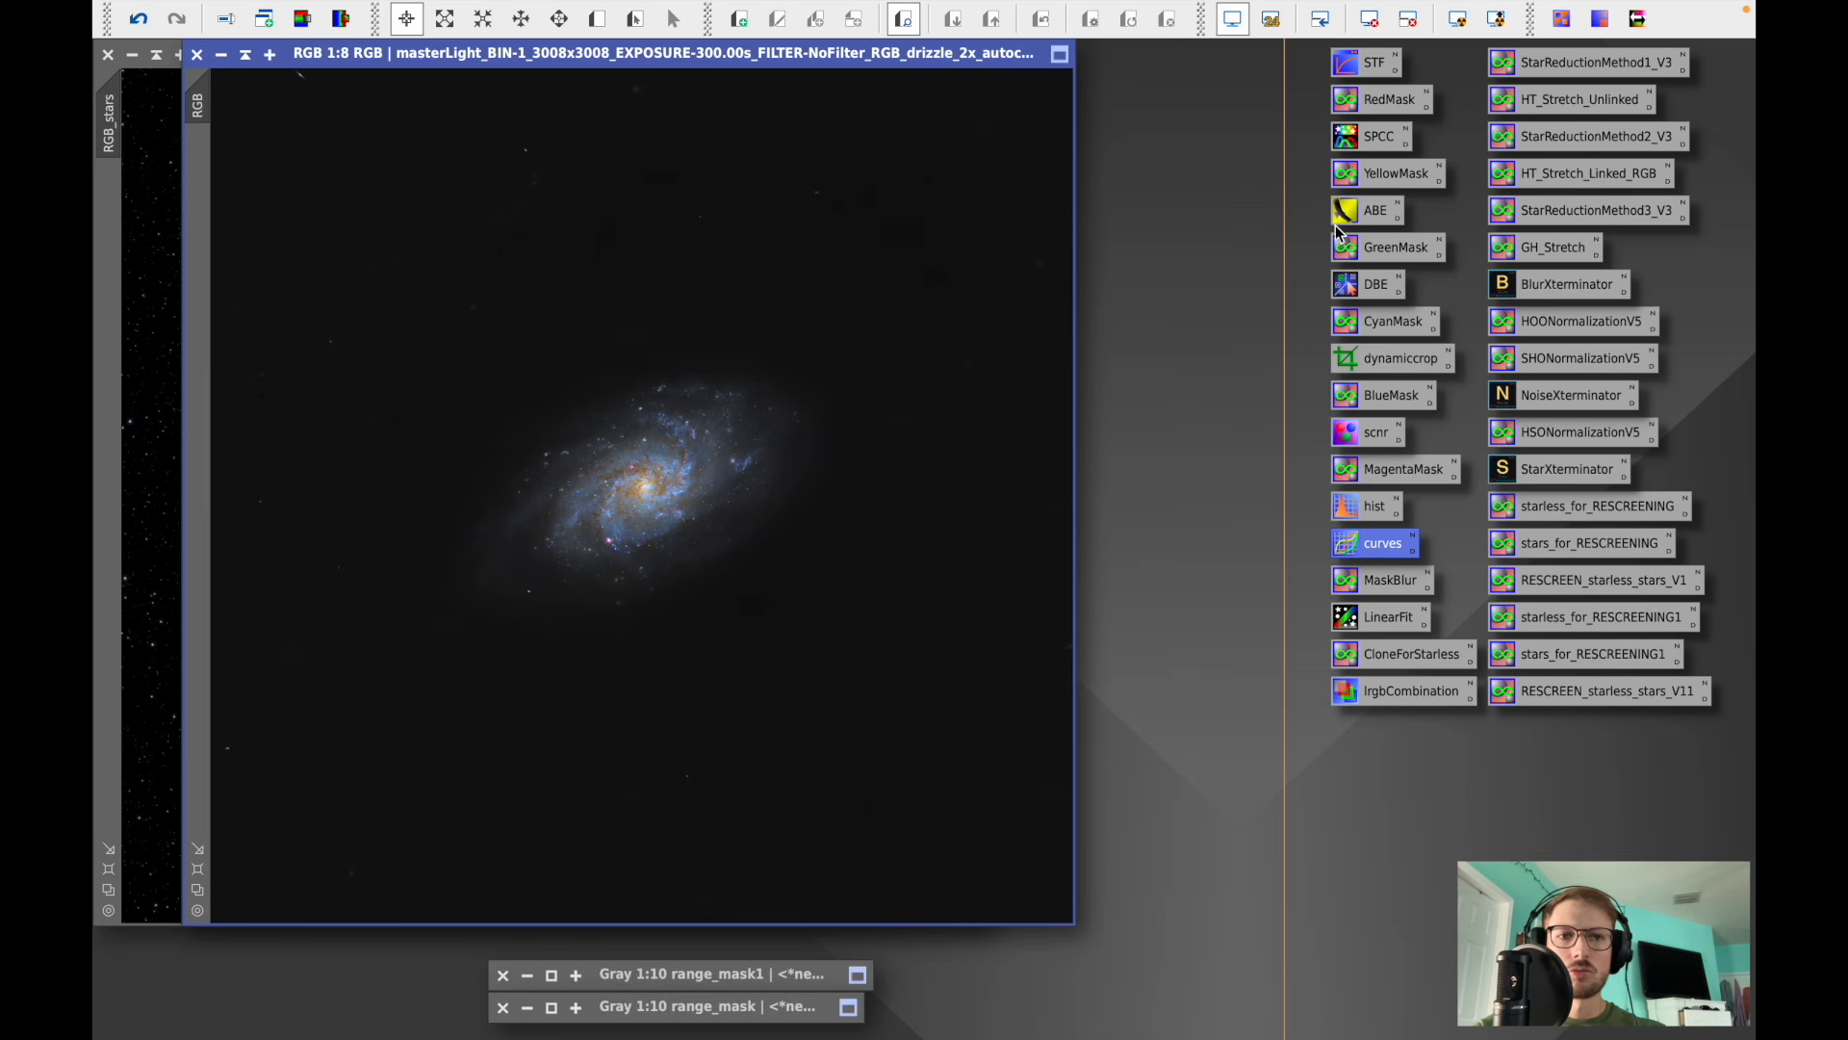
double_click(1376, 547)
left_click(1273, 807)
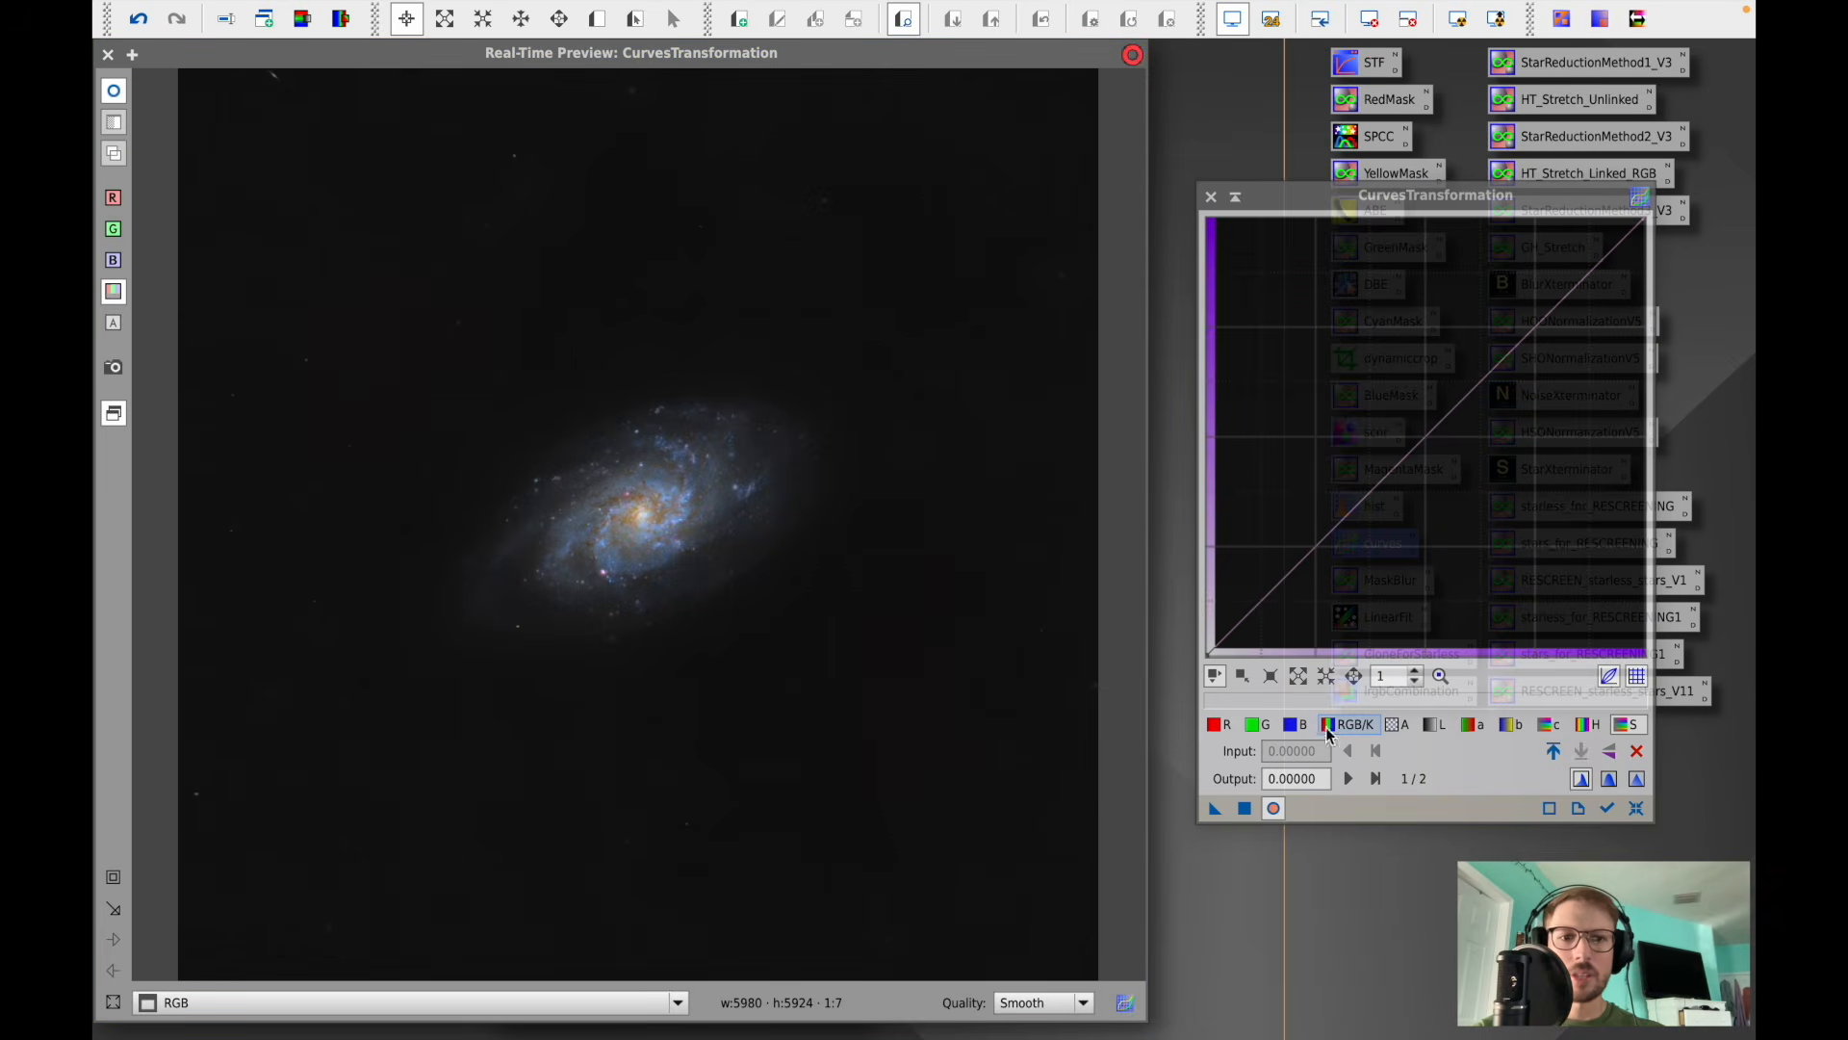
left_click(1329, 727)
left_click(292, 857)
left_click(292, 857)
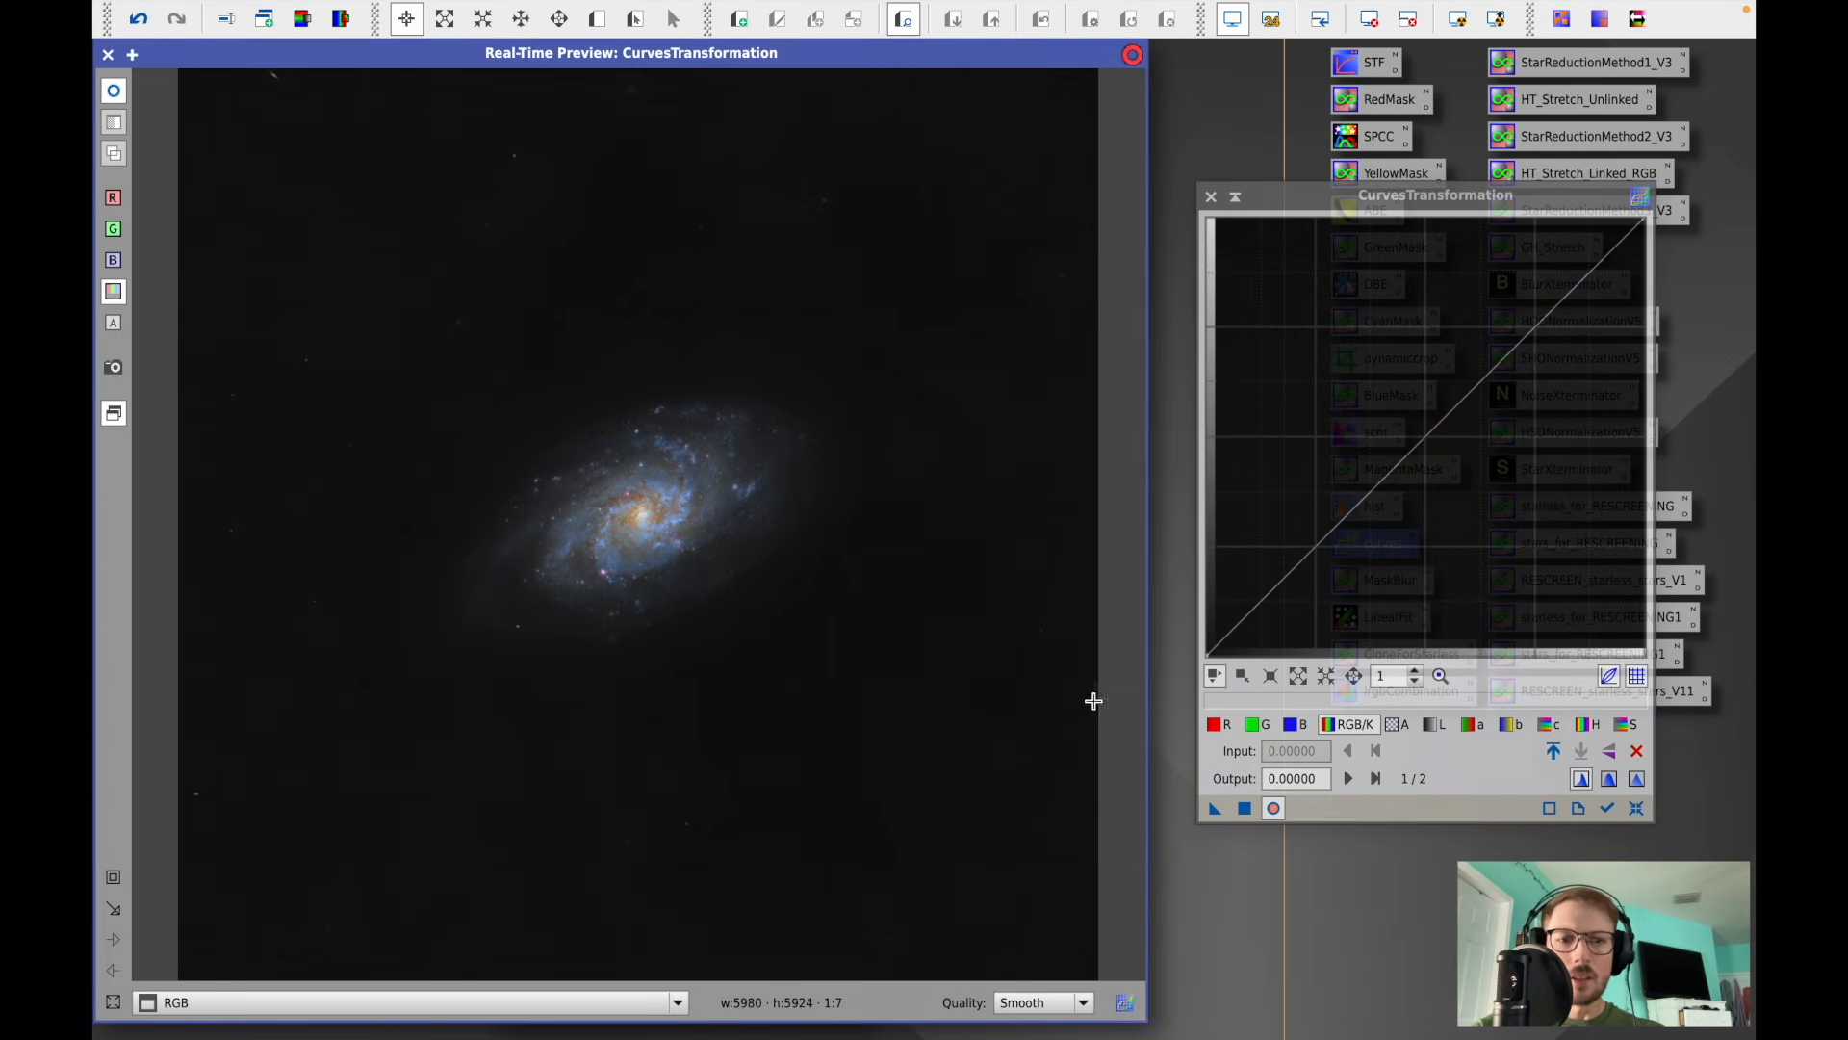
left_click_drag(1229, 634, 1254, 615)
left_click(1253, 619)
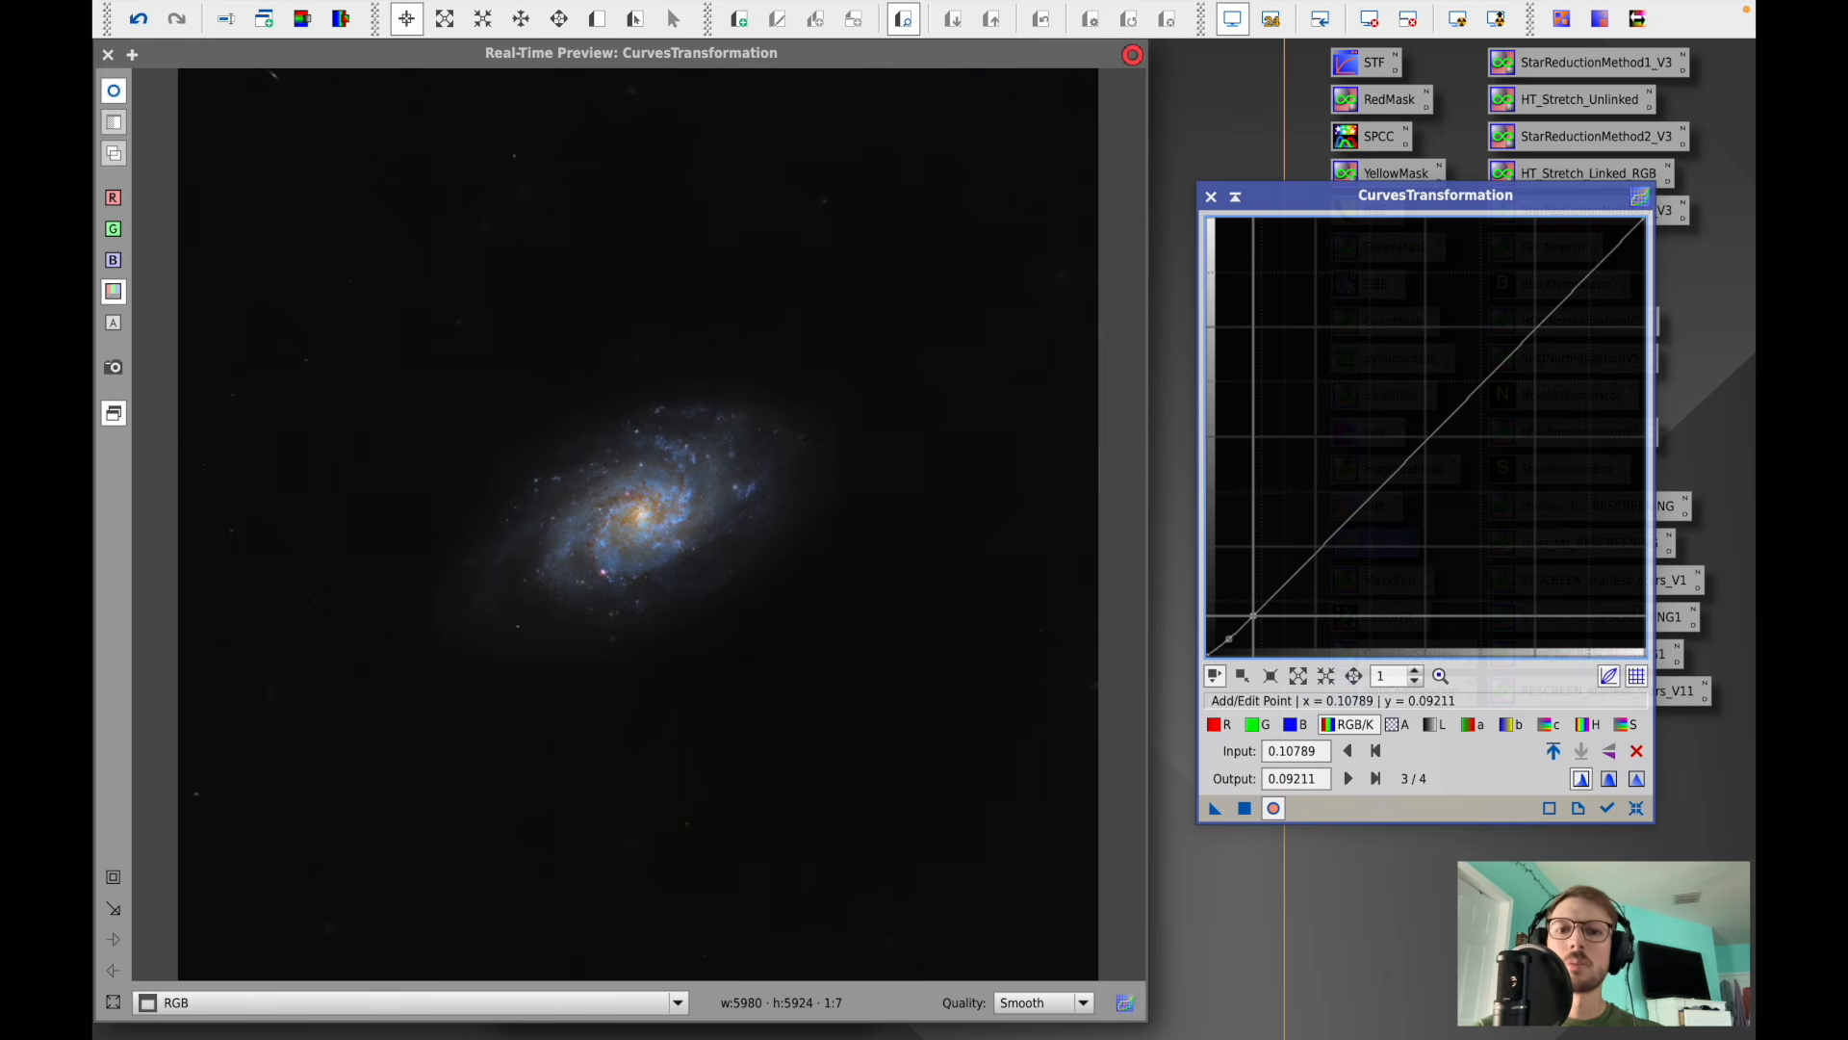
left_click(1246, 808)
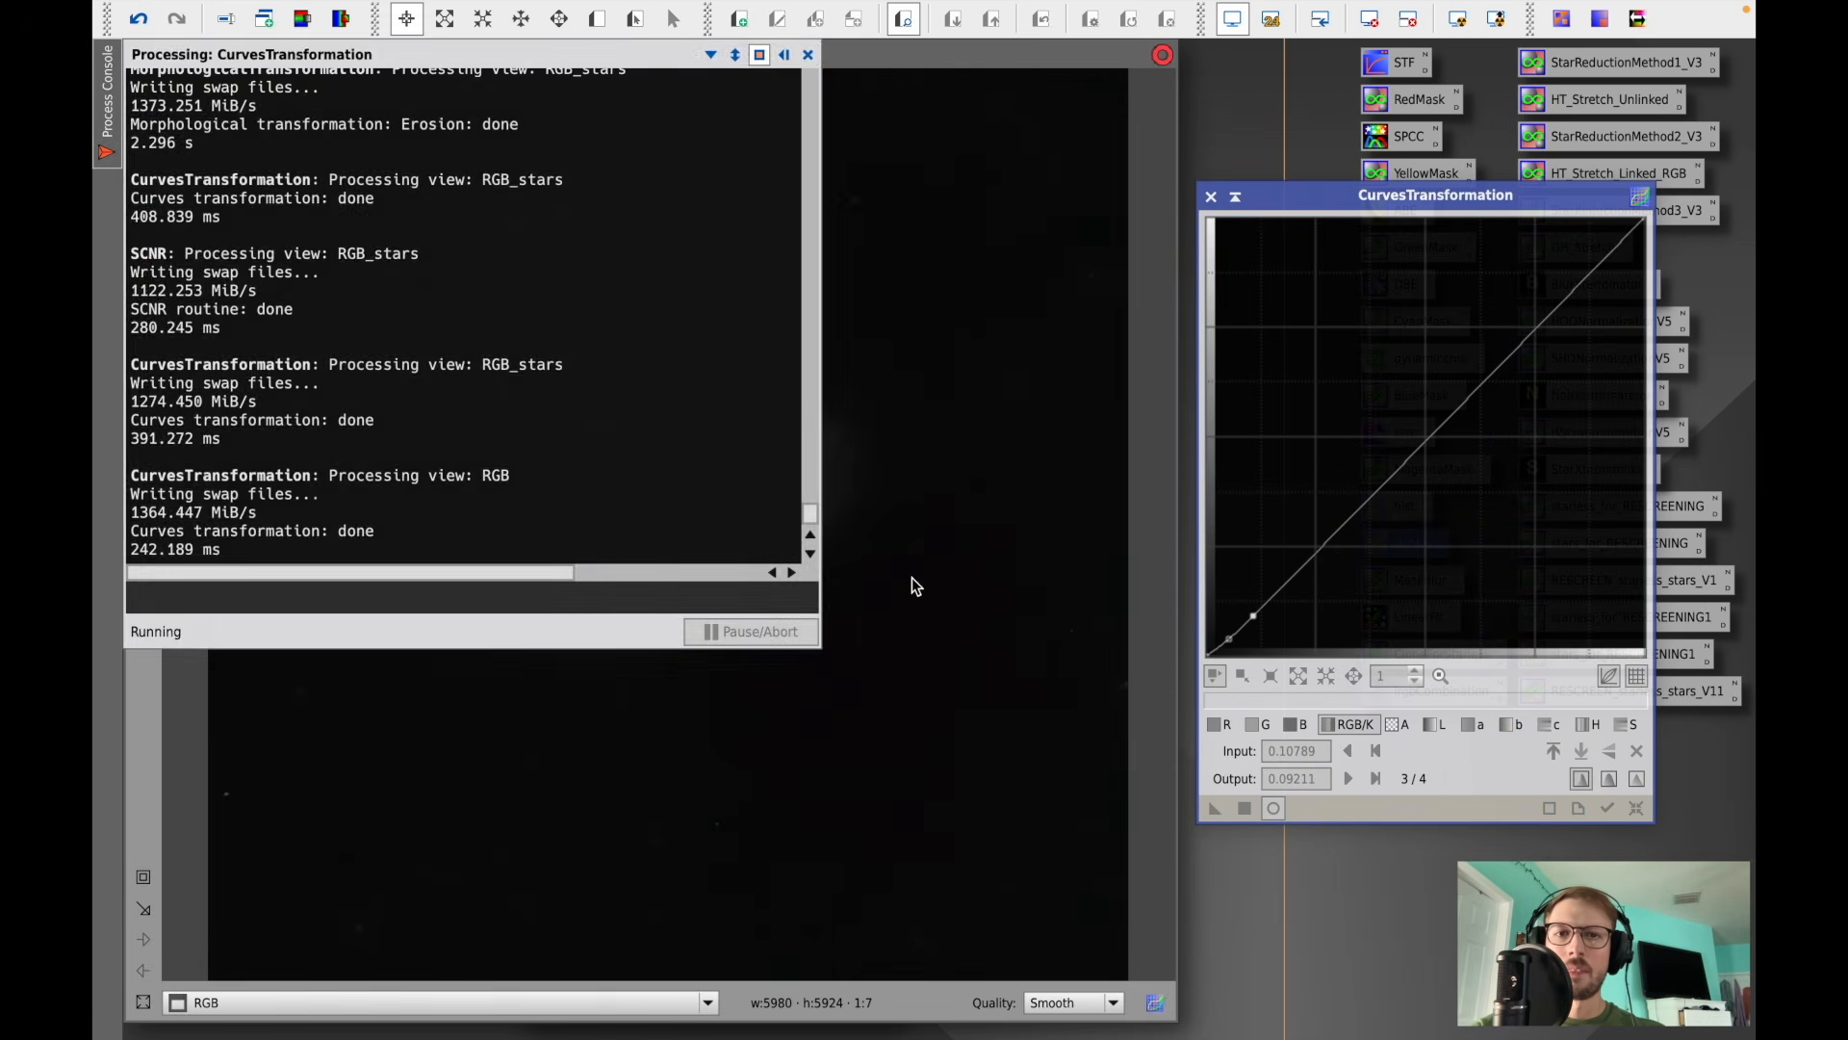
left_click(1636, 803)
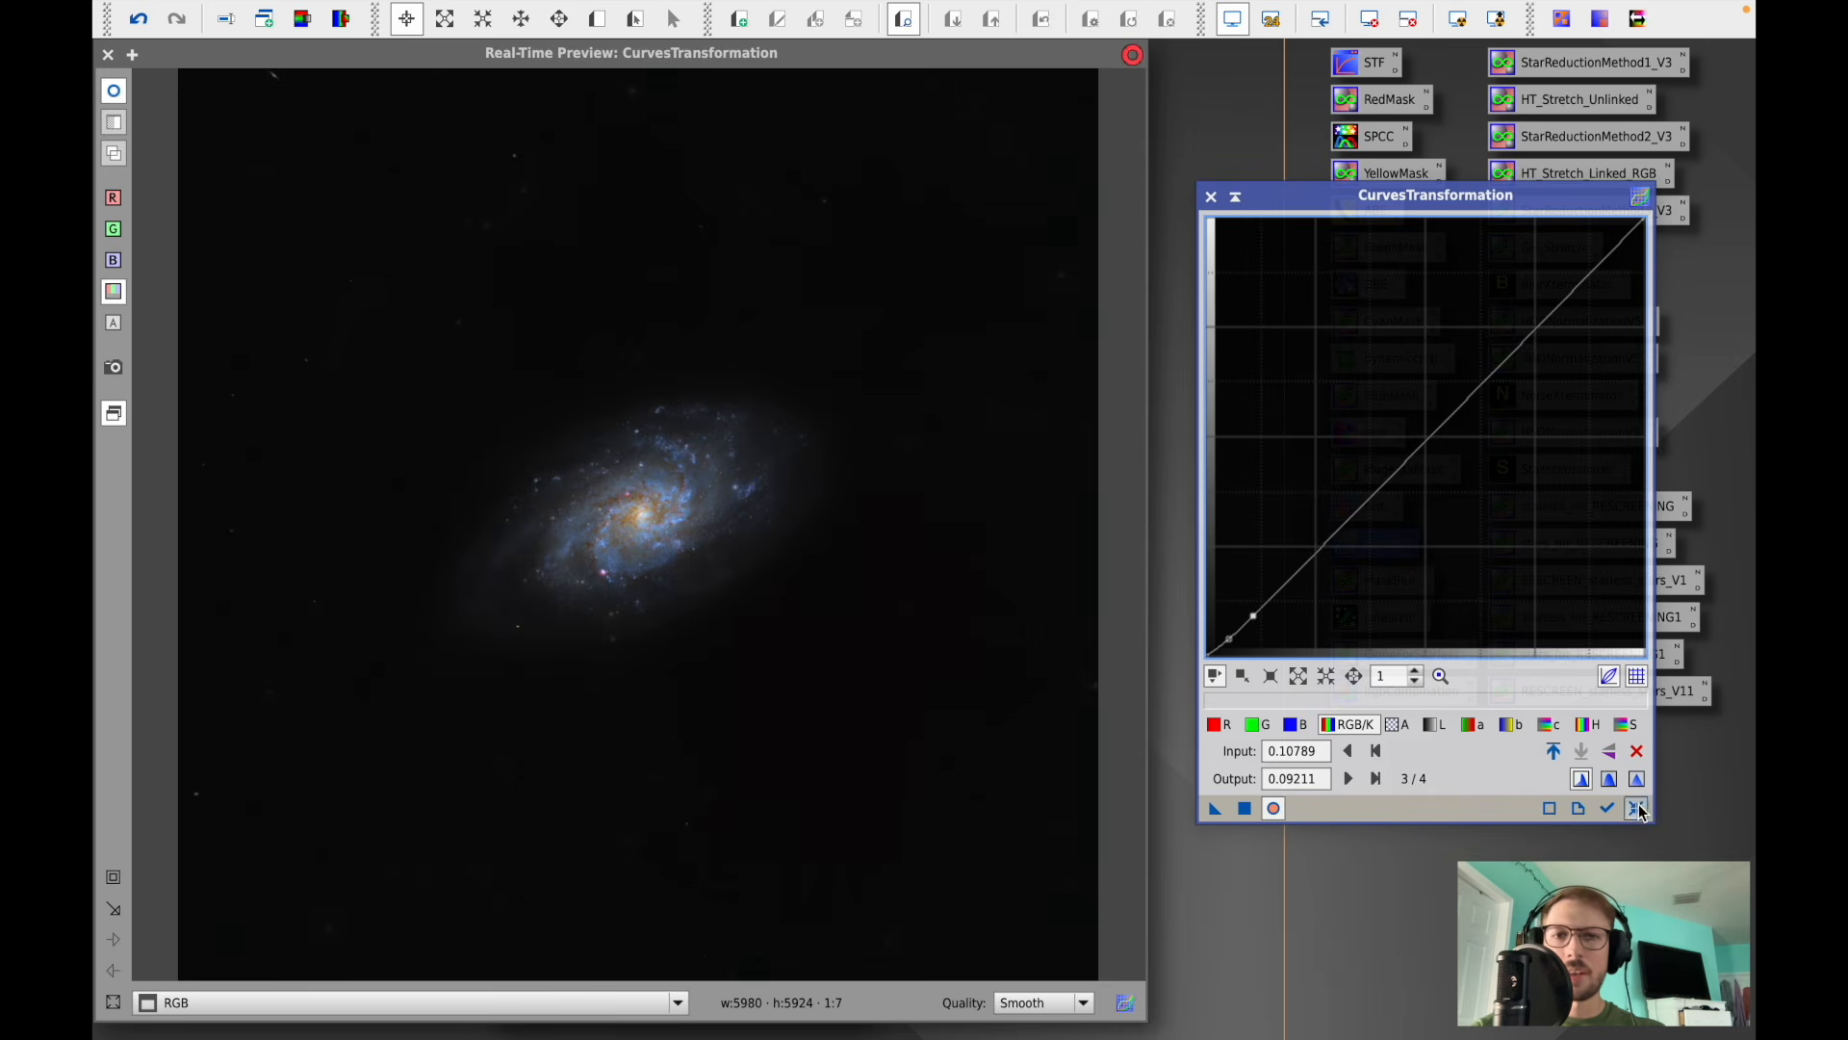
left_click(115, 92)
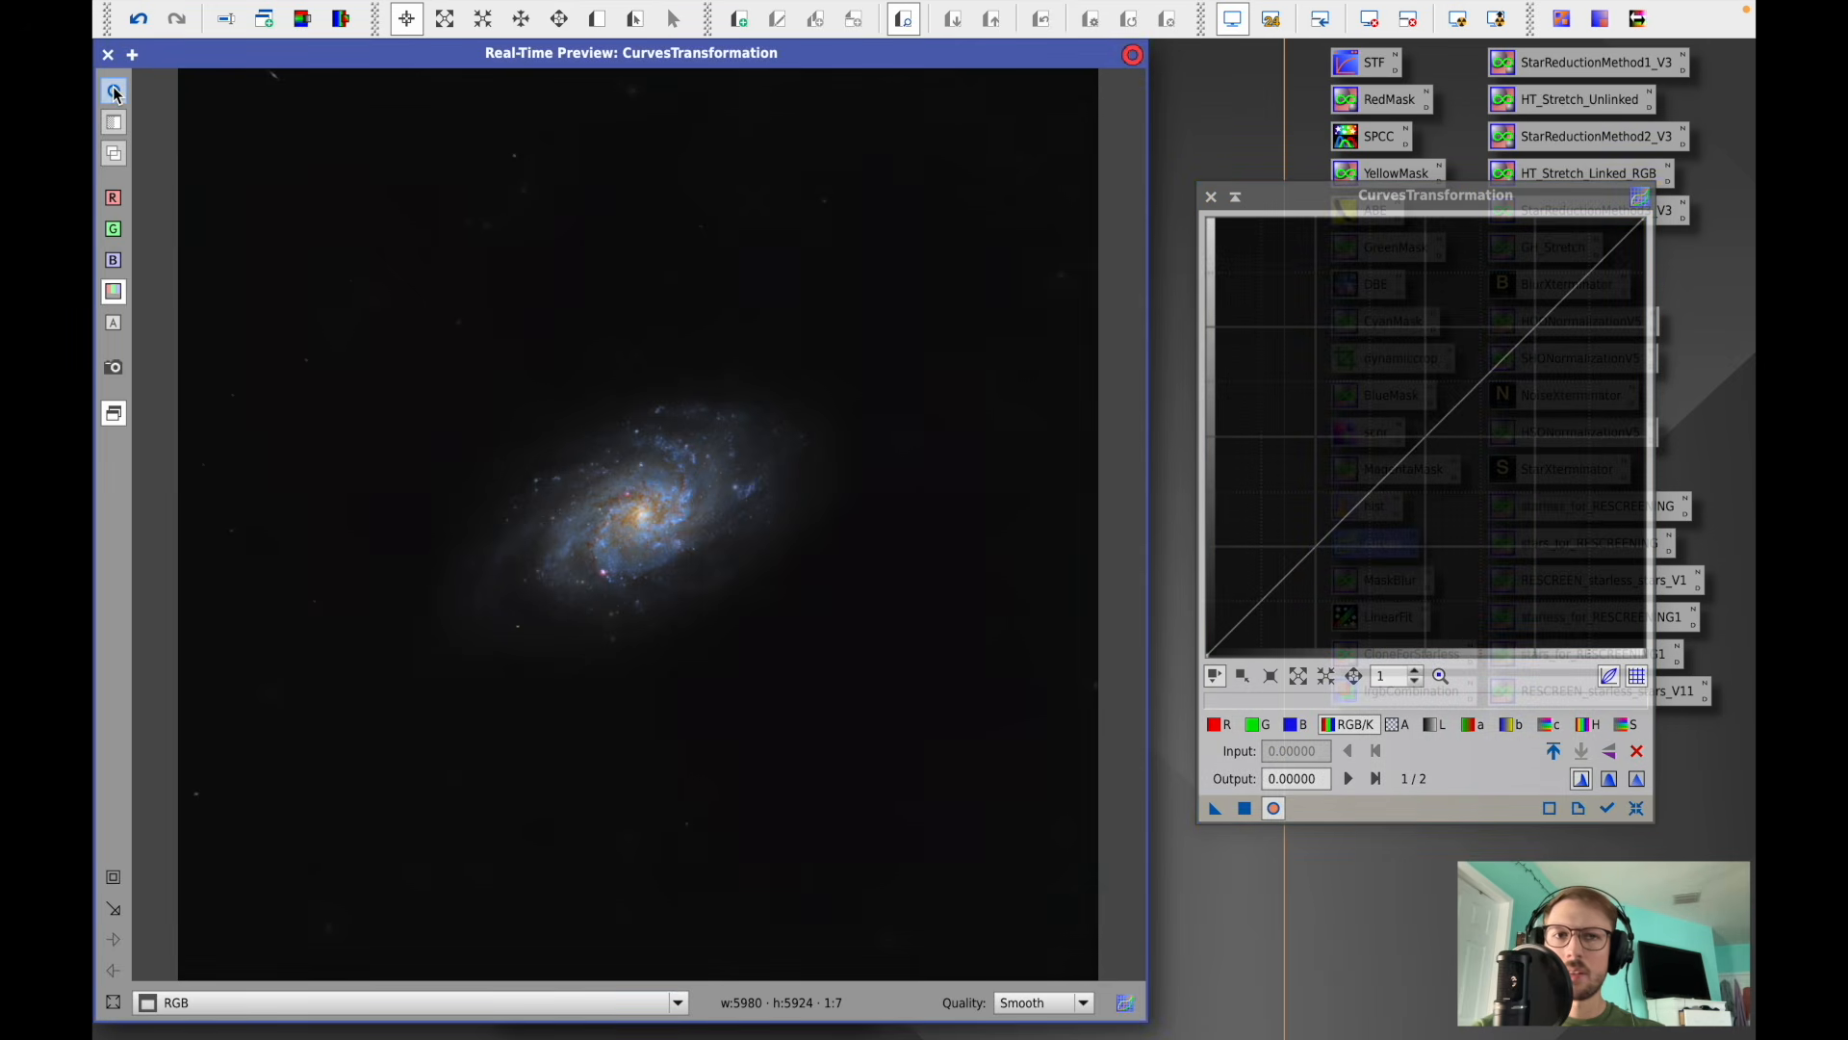
left_click(1210, 197)
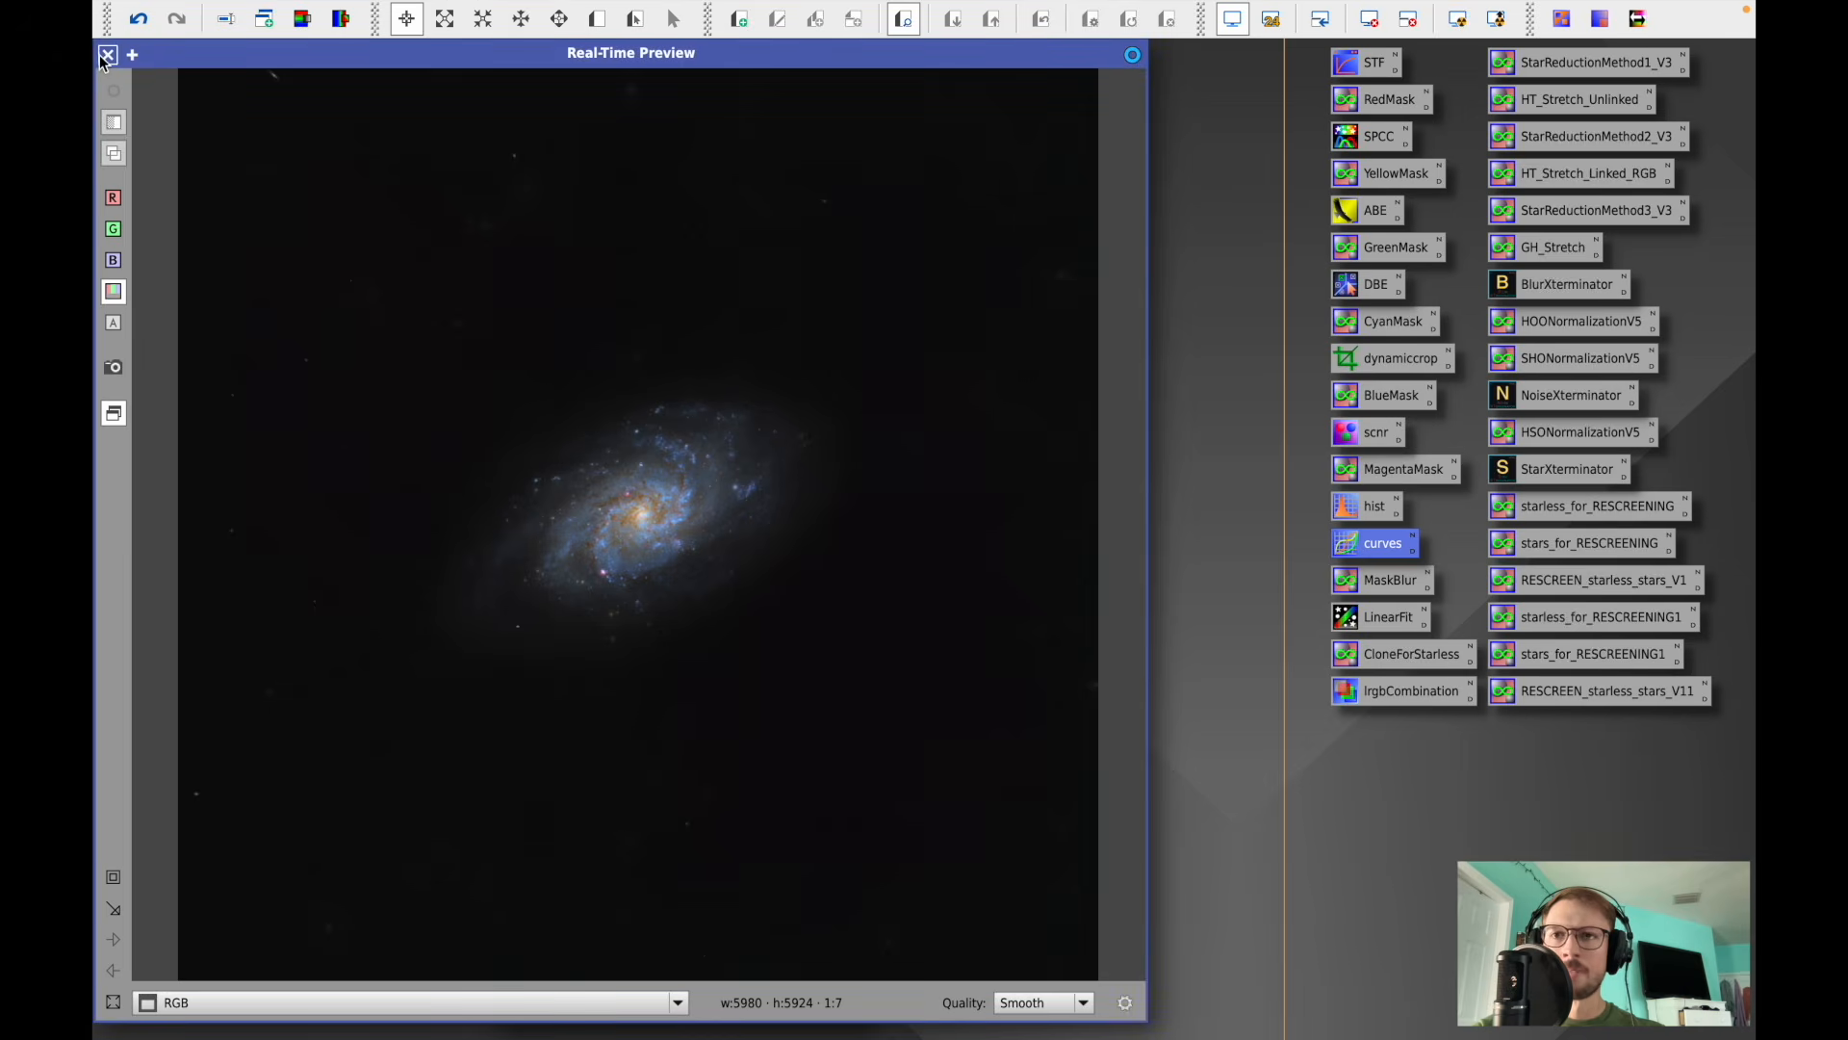
left_click(106, 56)
- Apply starless_for_RESCREENING to the RGB image and stars_for_RESCREENING to RGB_stars to create copies for recombination
left_click_drag(678, 61, 830, 62)
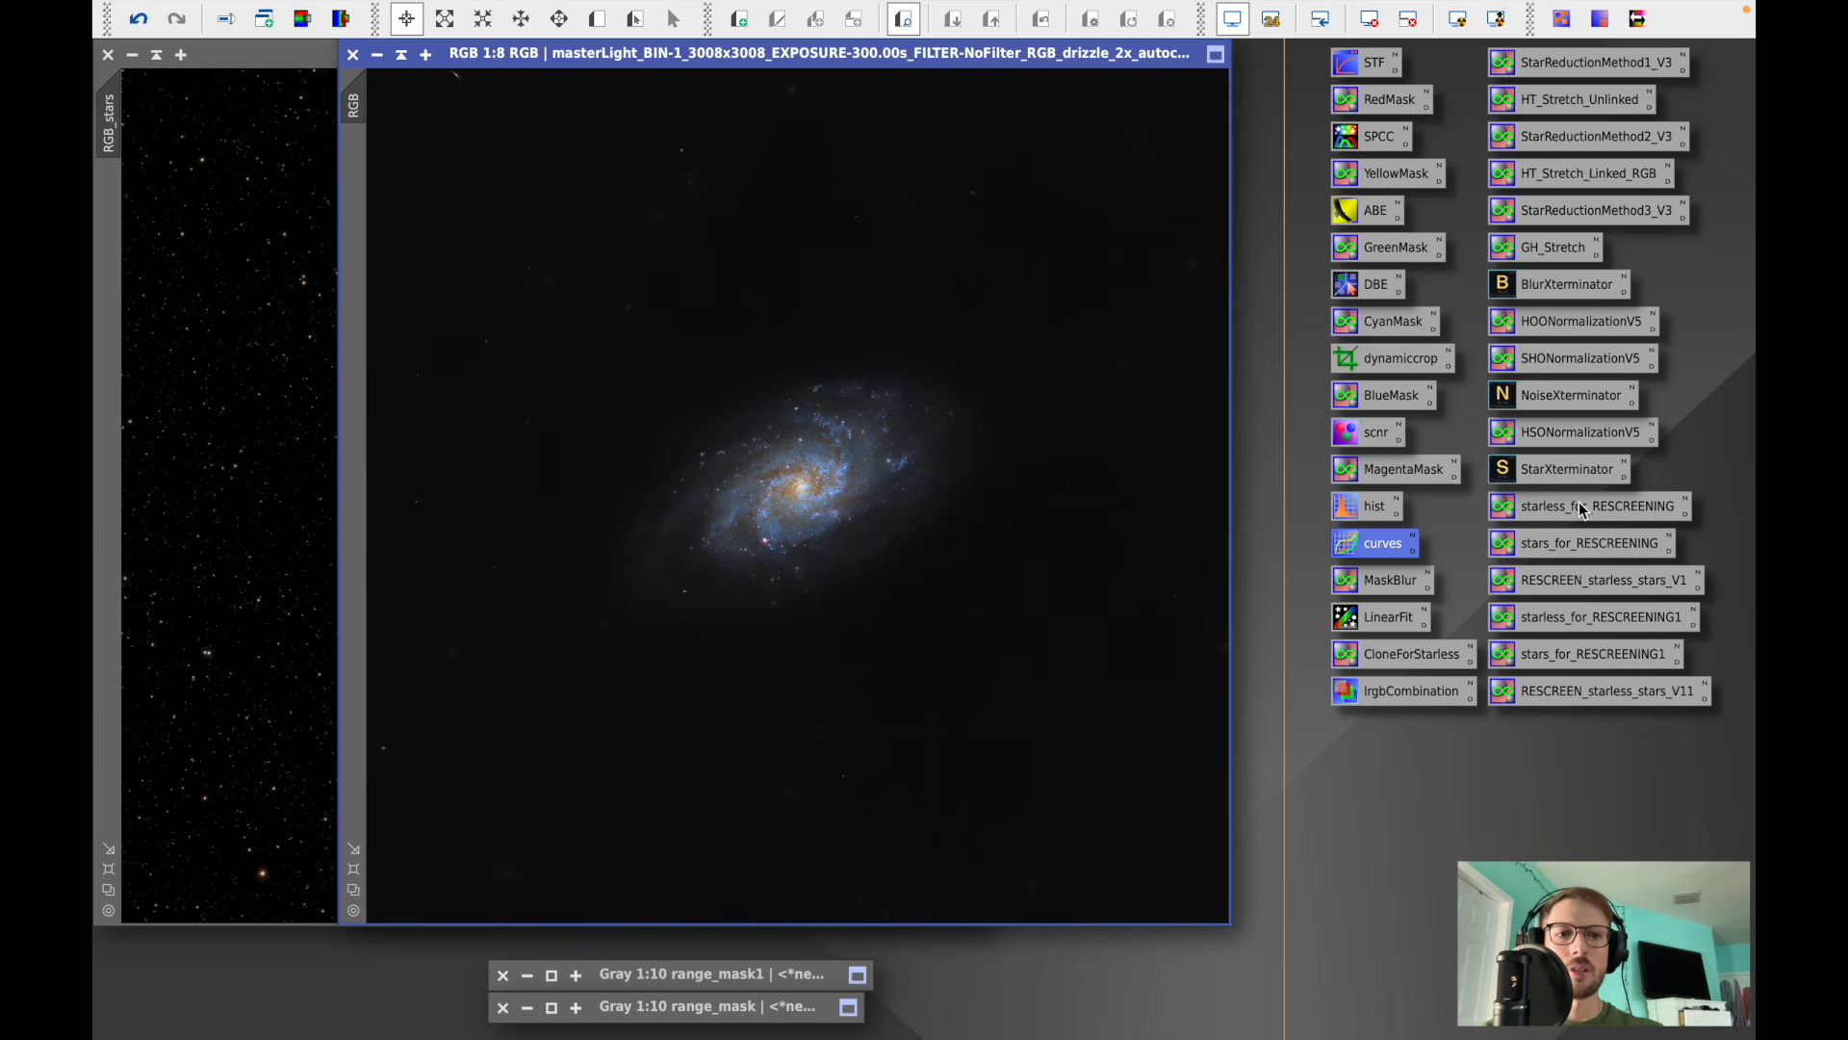
left_click_drag(1582, 510, 921, 447)
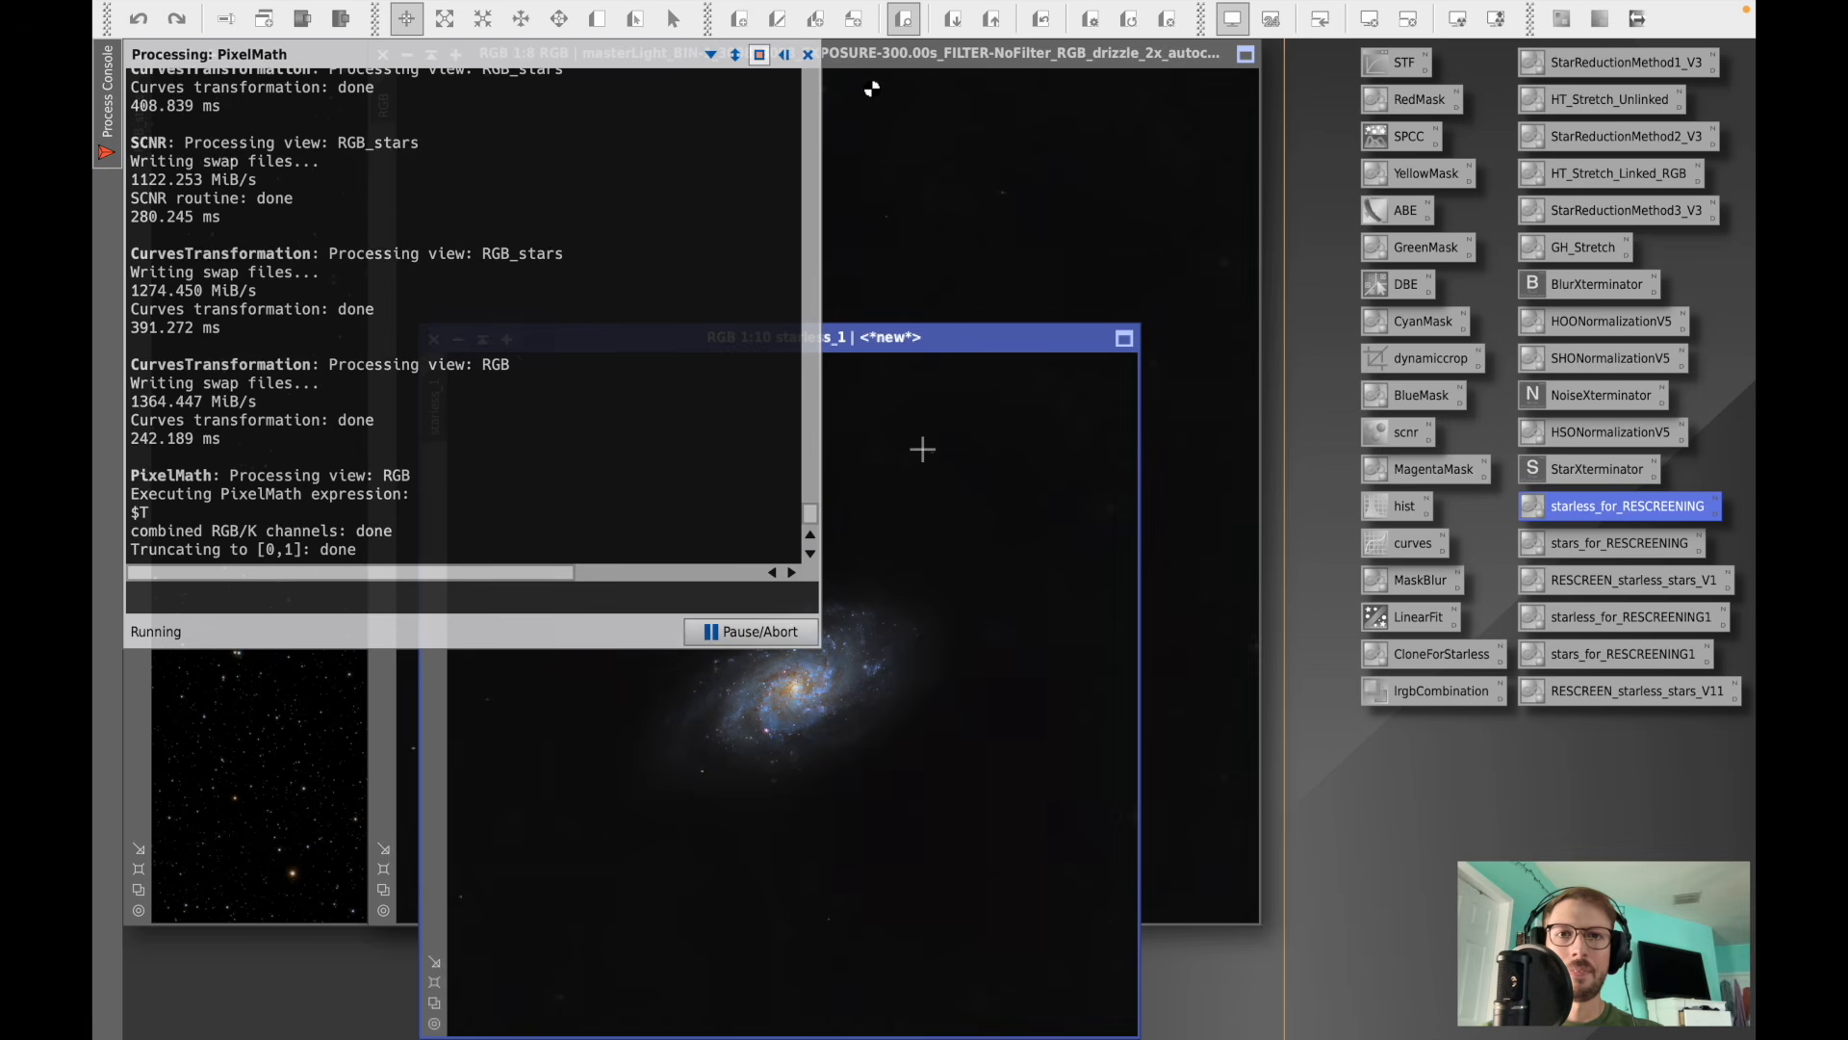
left_click(808, 54)
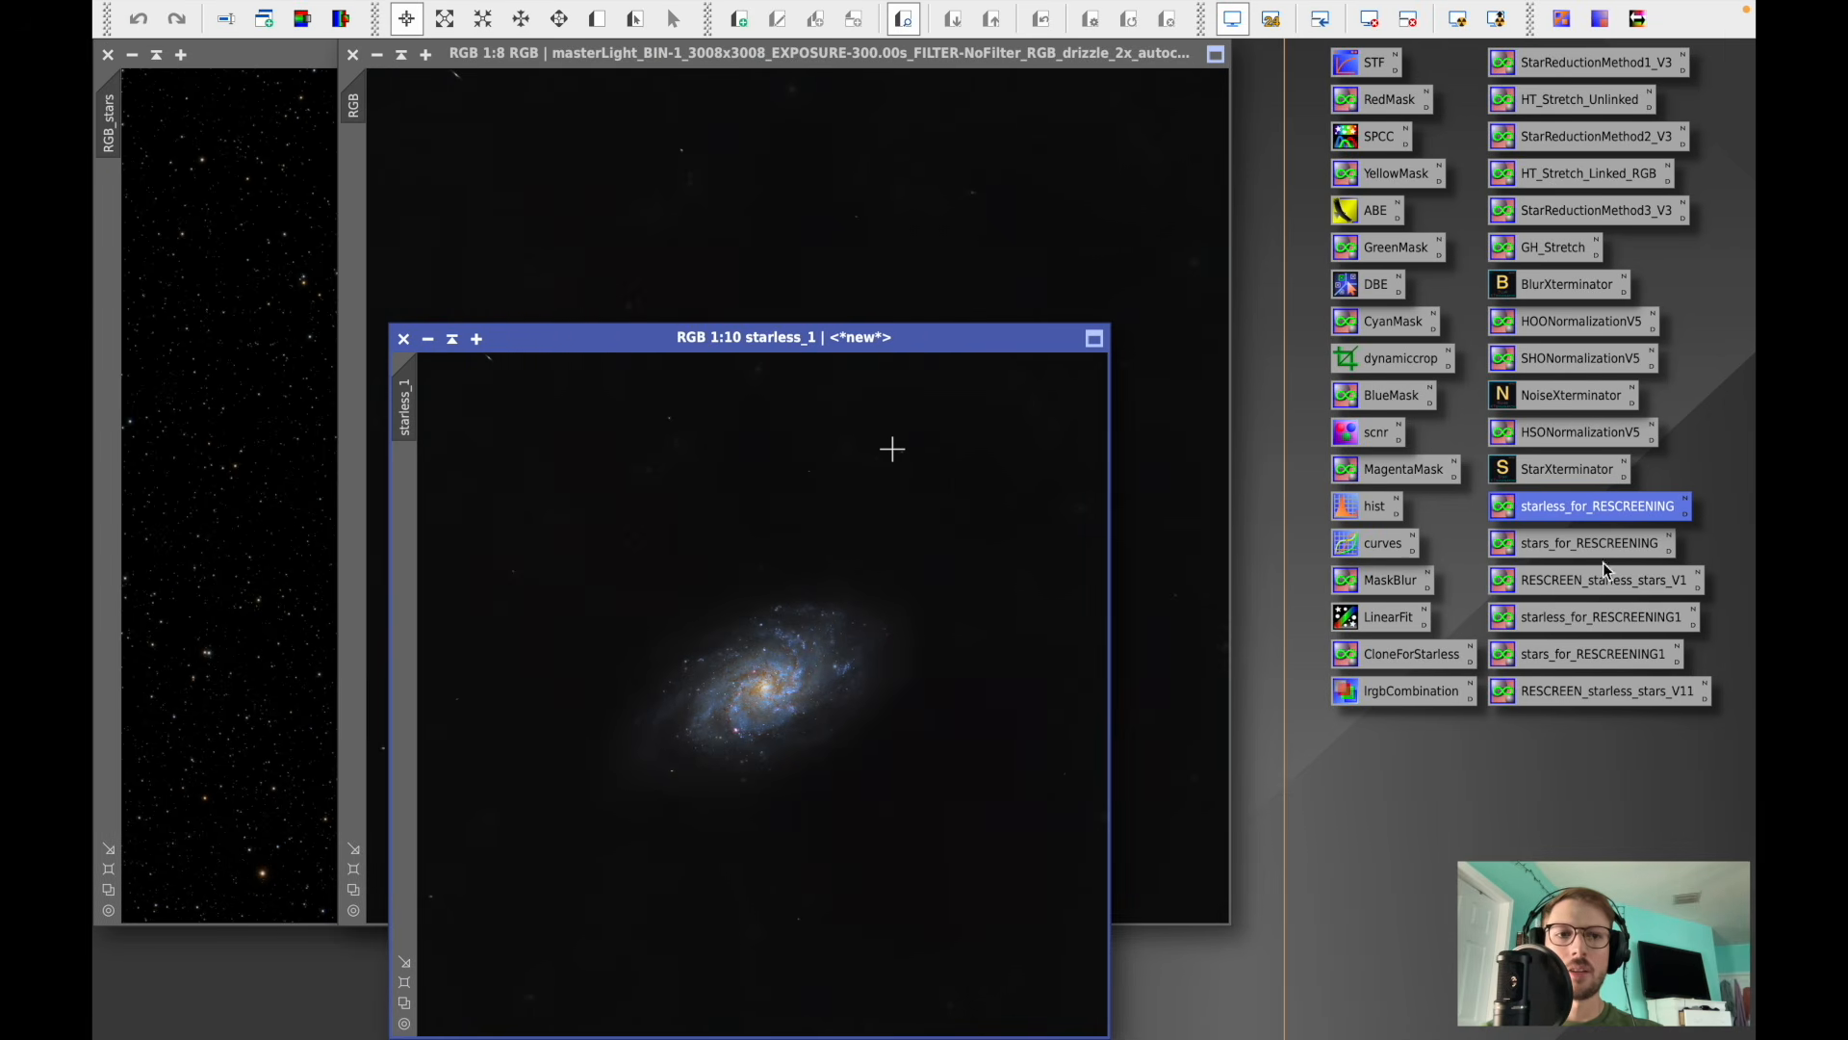
left_click_drag(1582, 548, 234, 528)
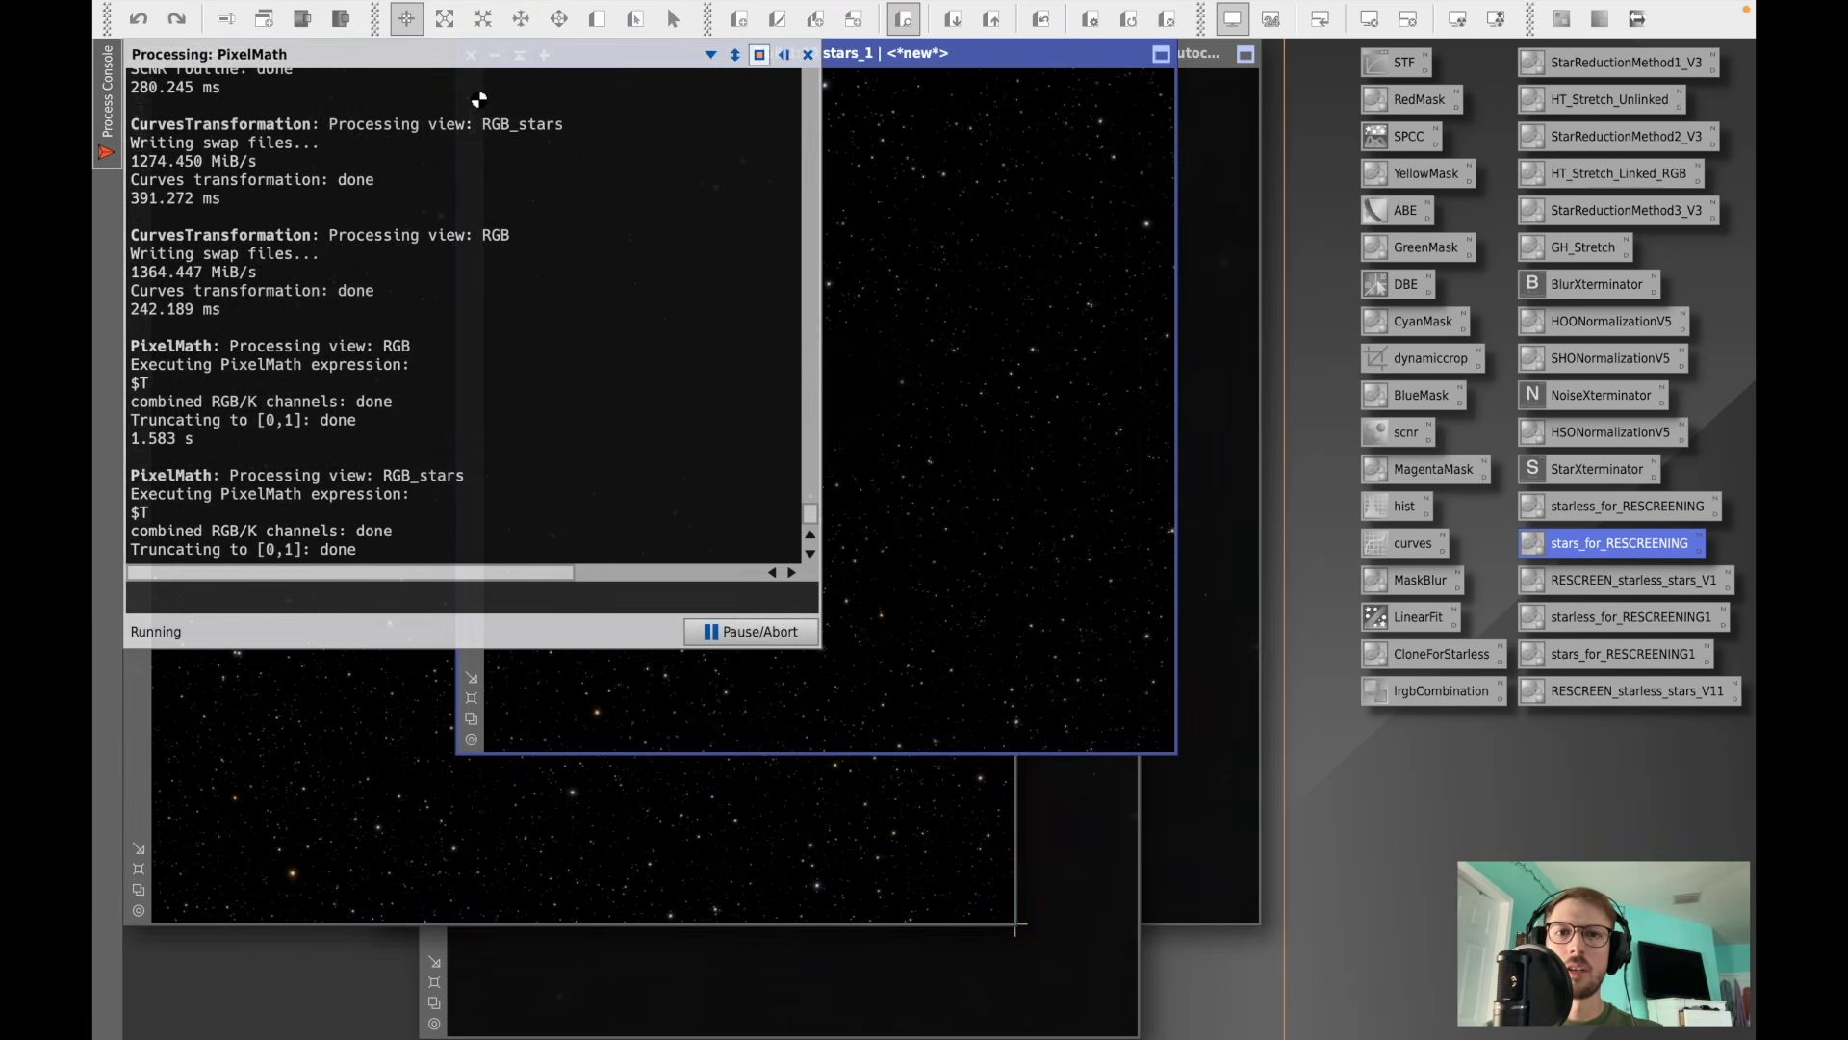
left_click(808, 54)
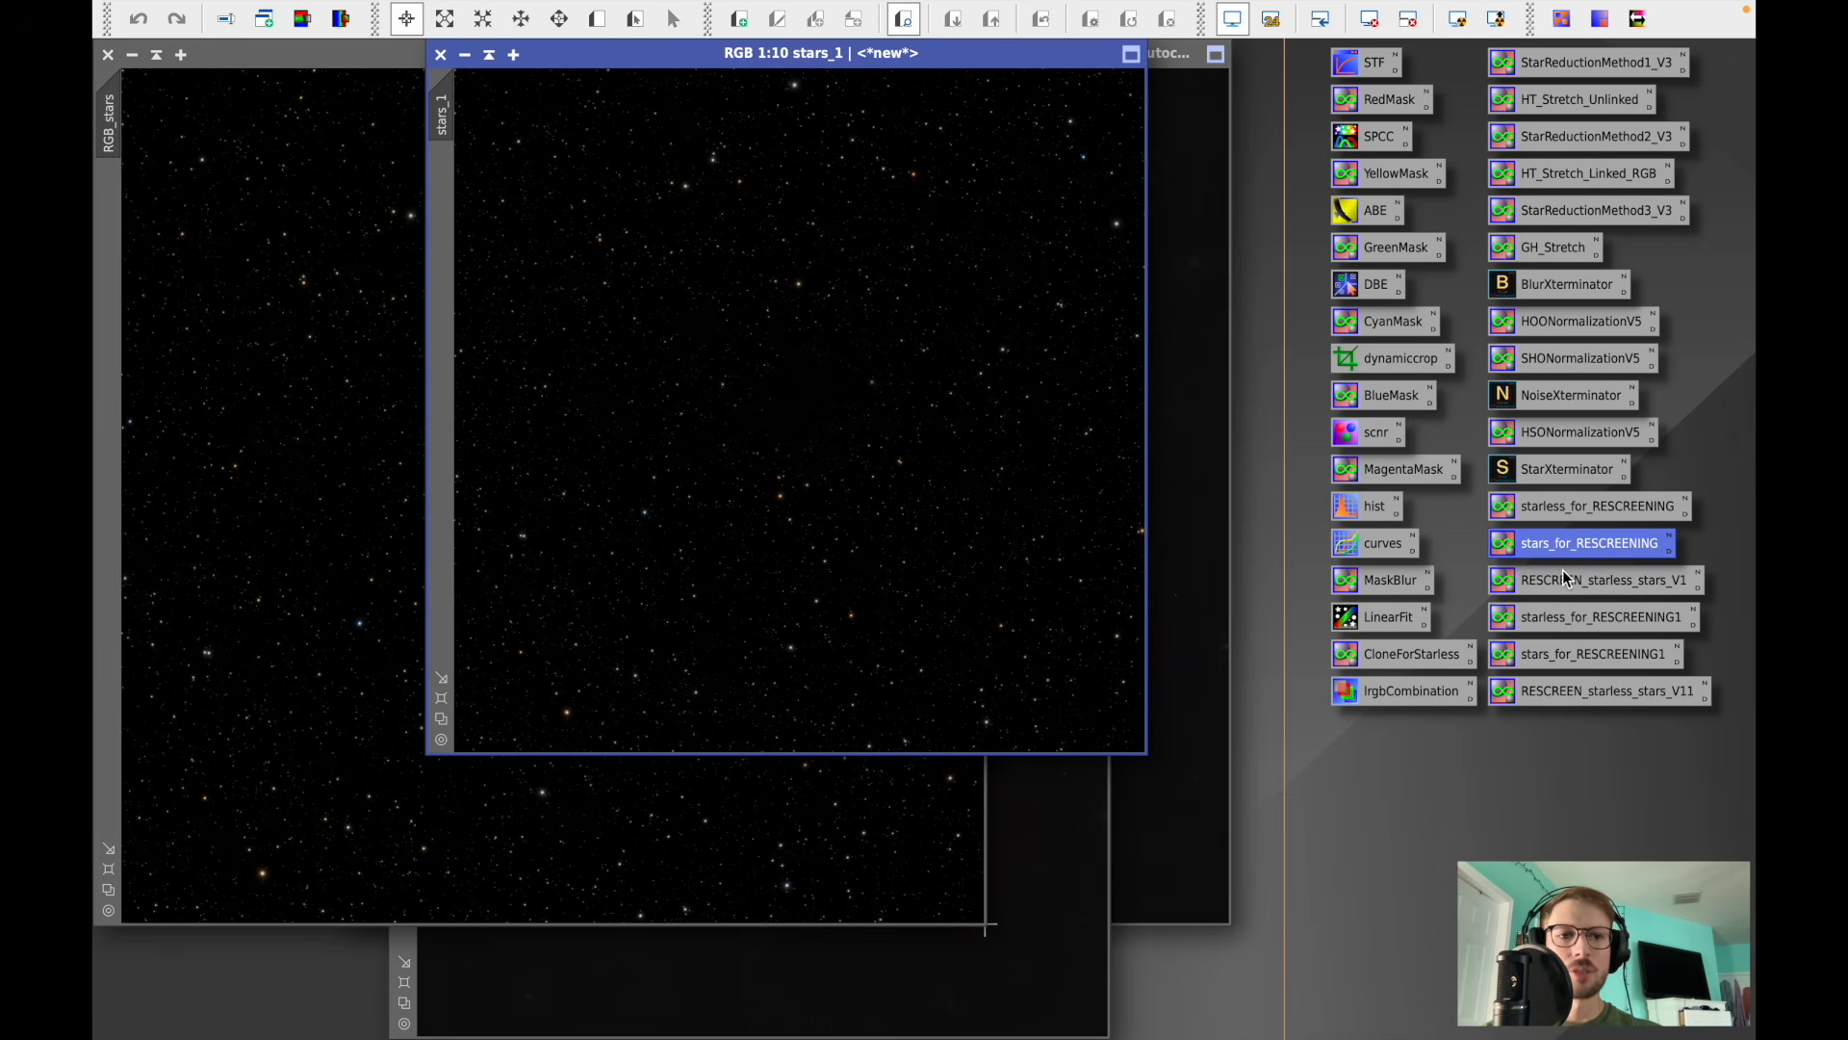
- Recombine the starless and stars copies with RESCREEN_starless_stars_V1 and zoom around the rescreened result to inspect it
left_click_drag(1566, 581, 757, 411)
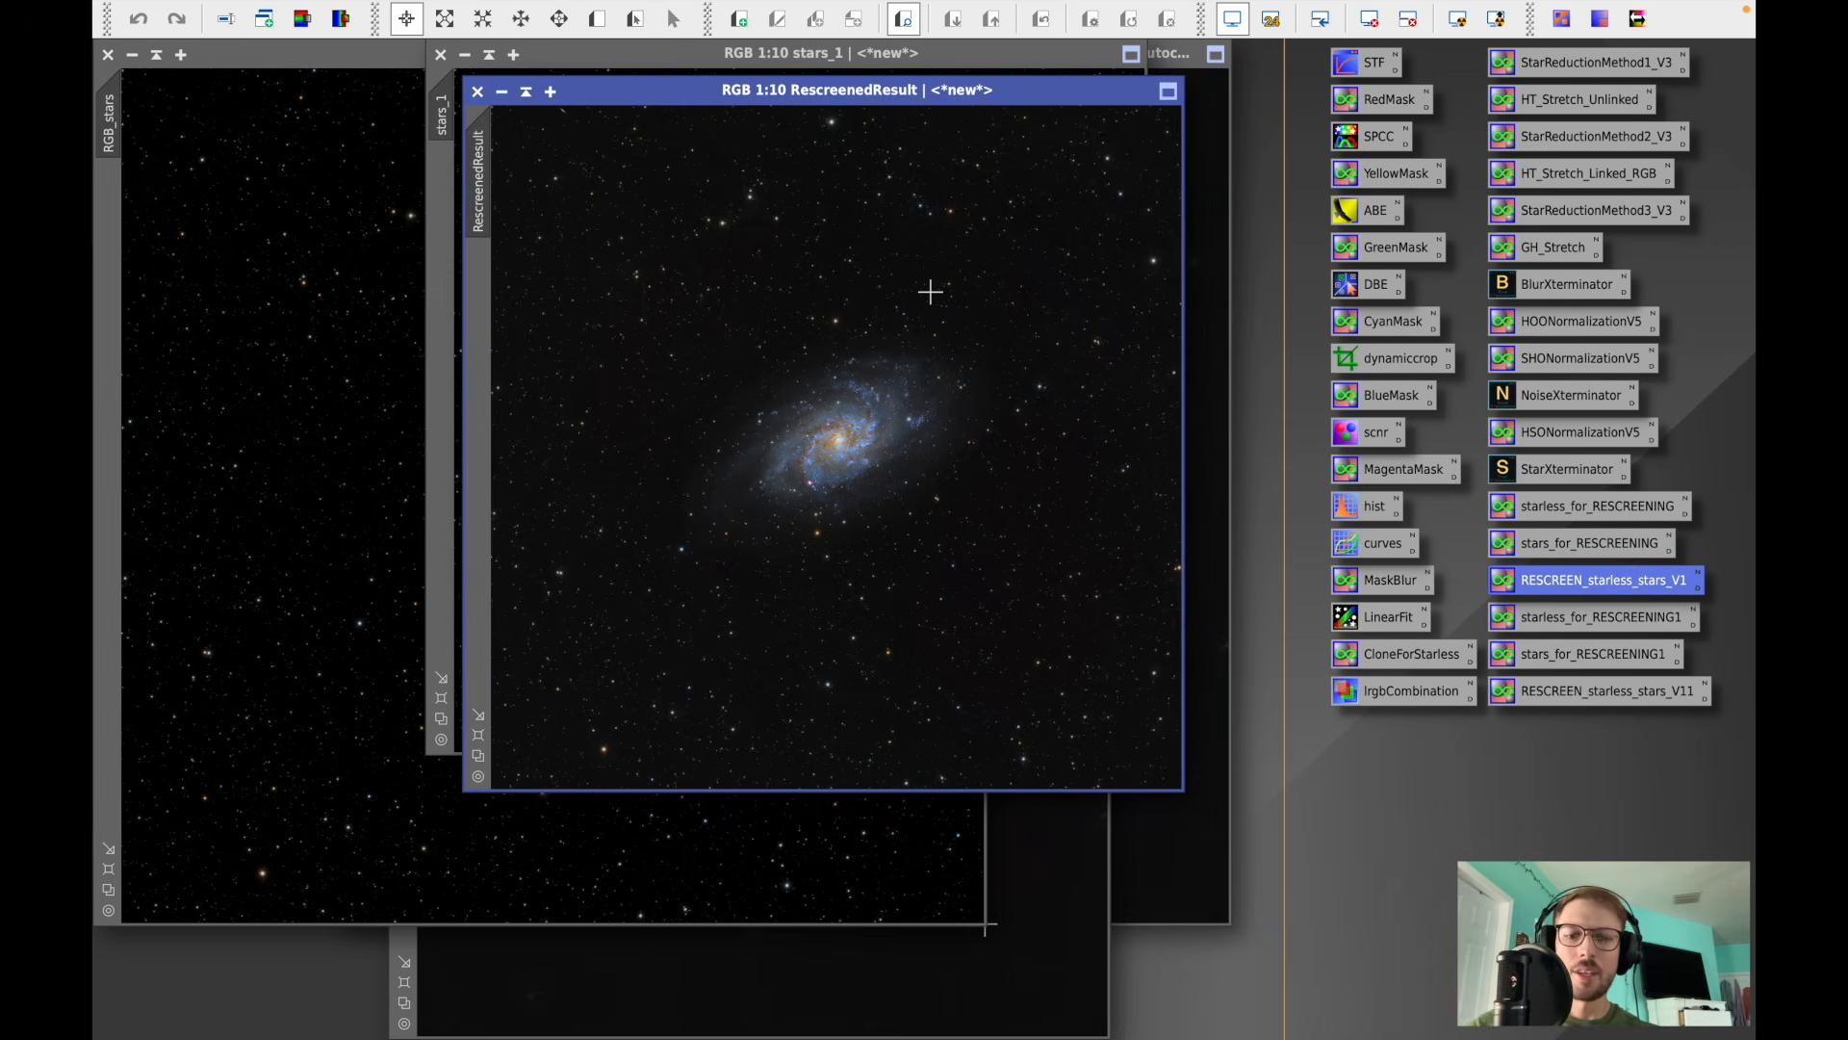
scroll(930, 292, "up", 1)
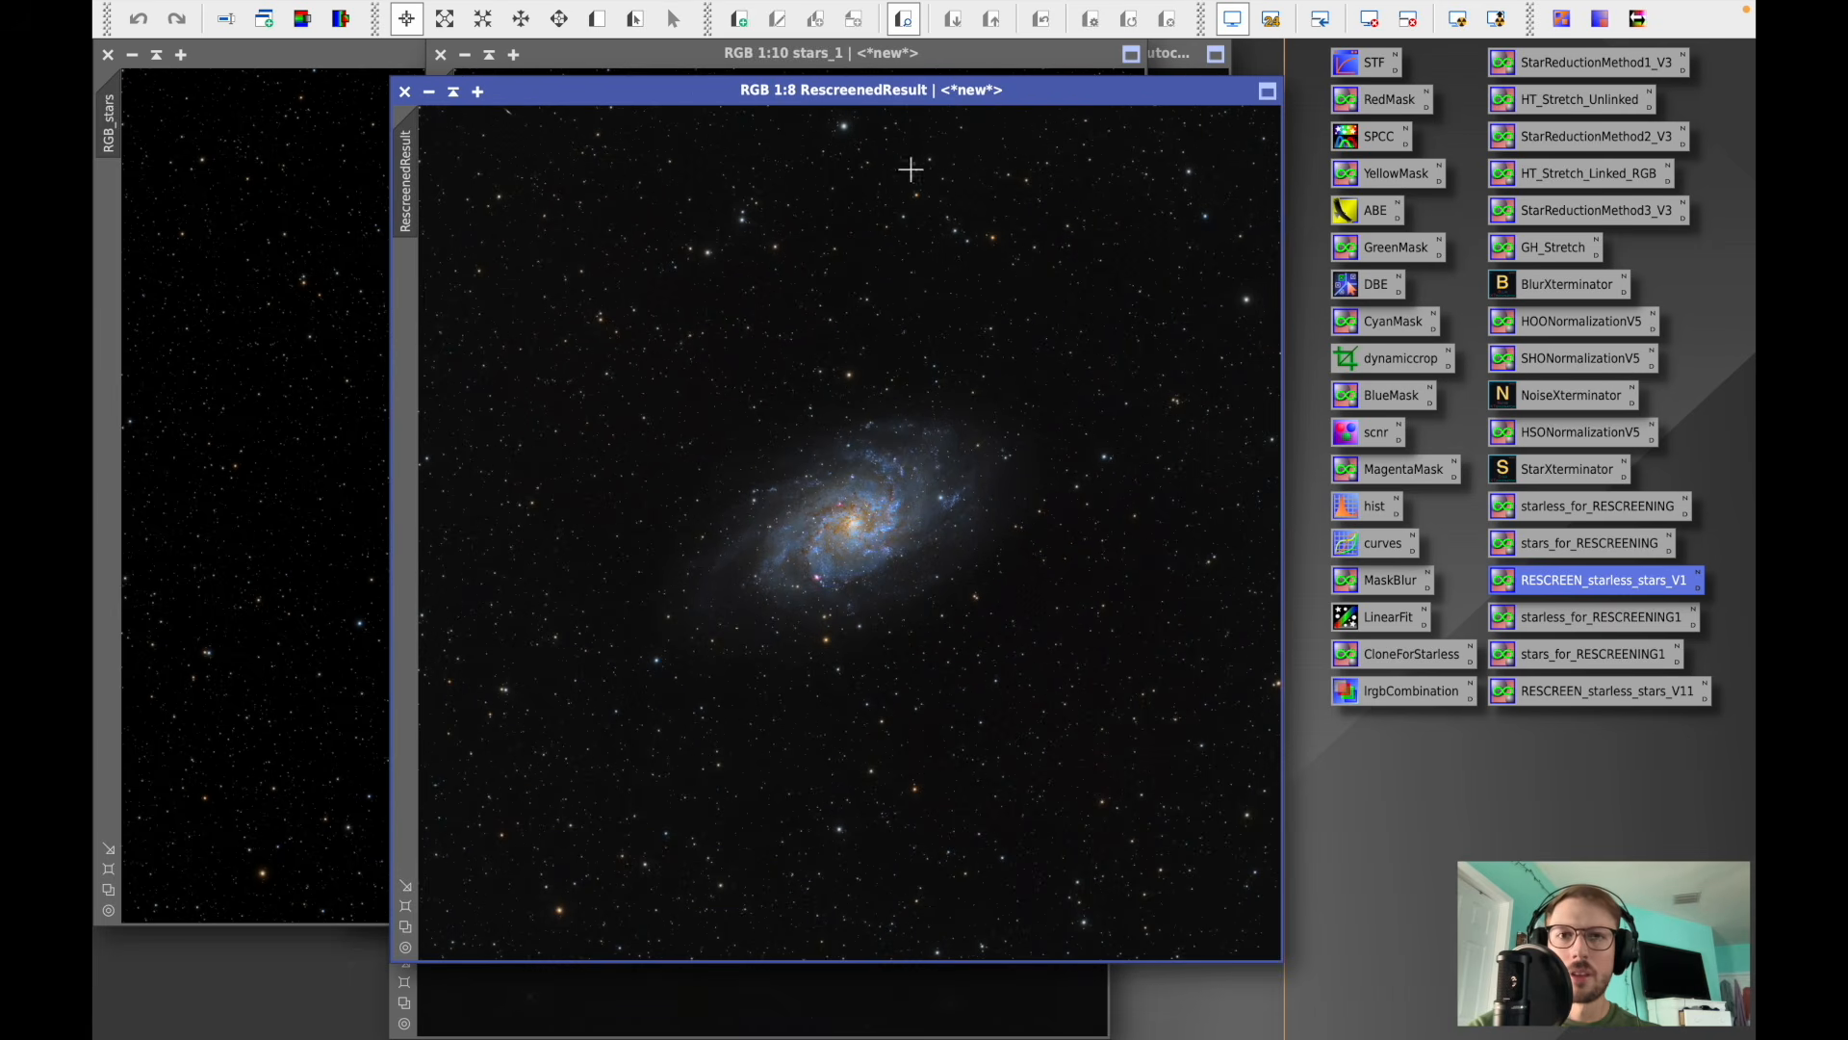
left_click_drag(914, 91, 774, 55)
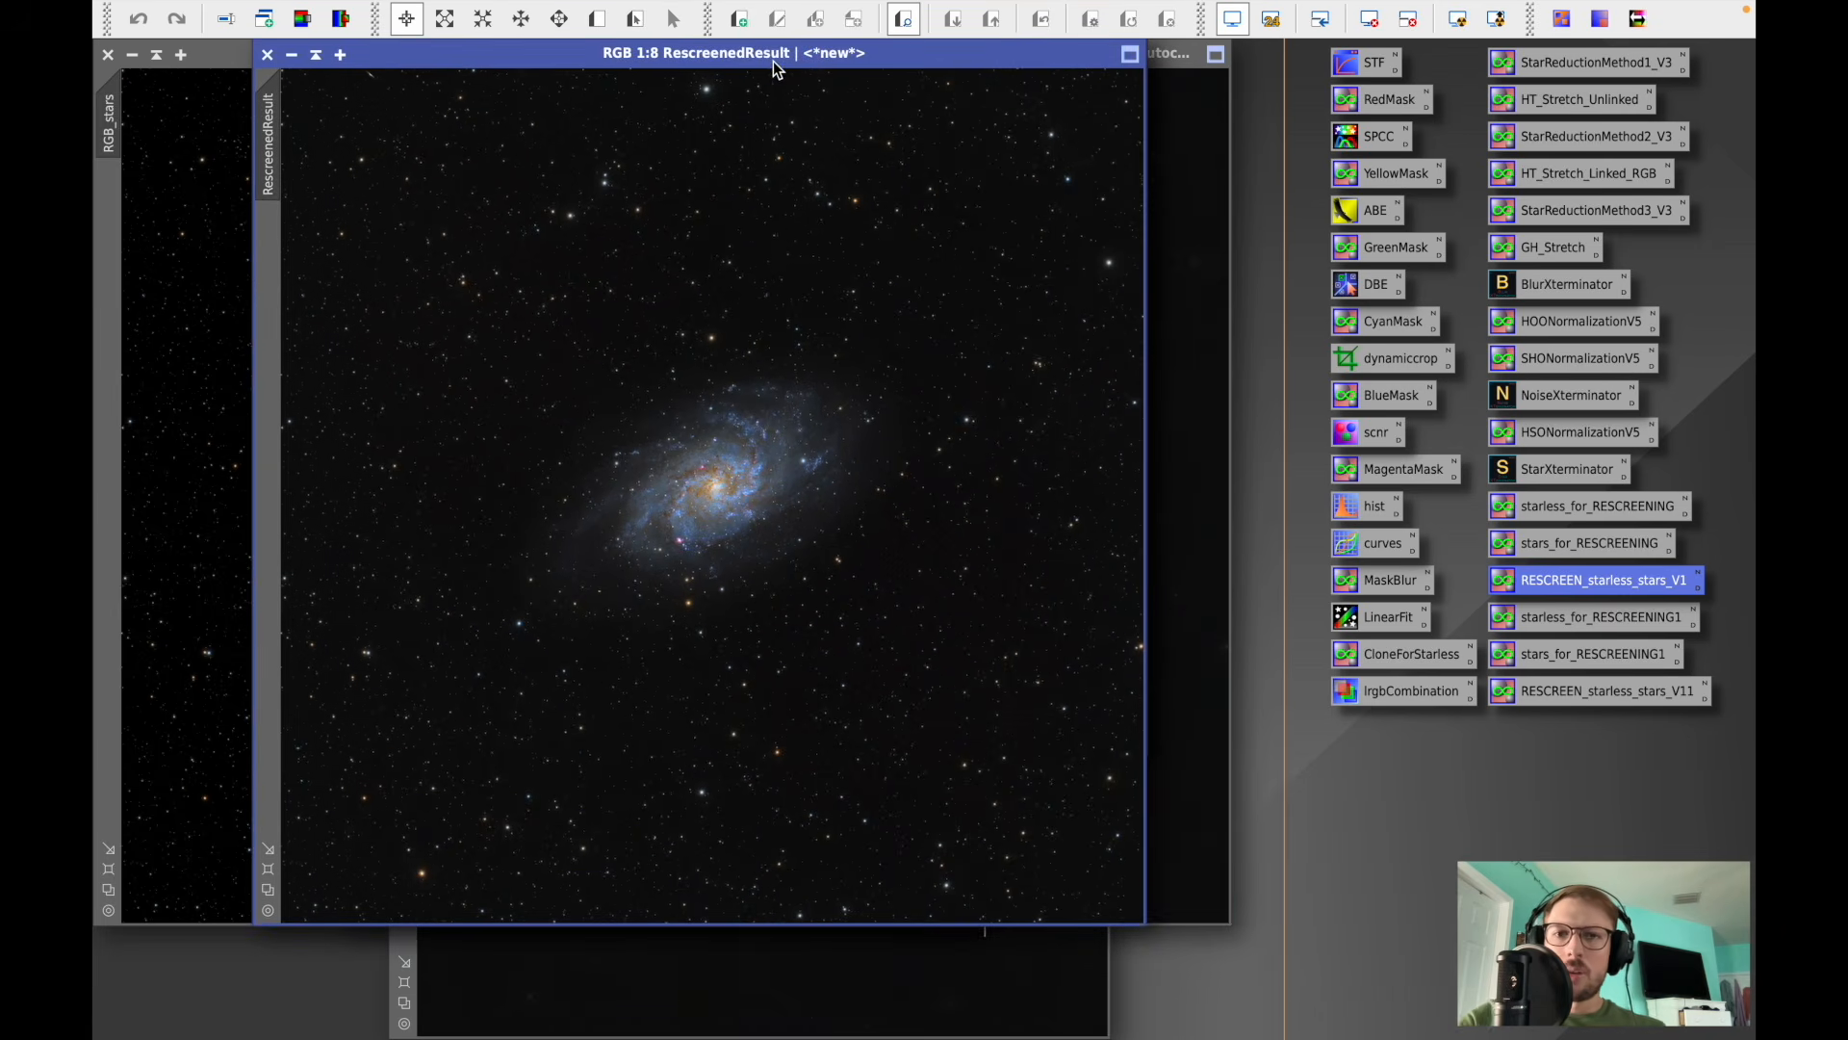
scroll(724, 481, "up", 3)
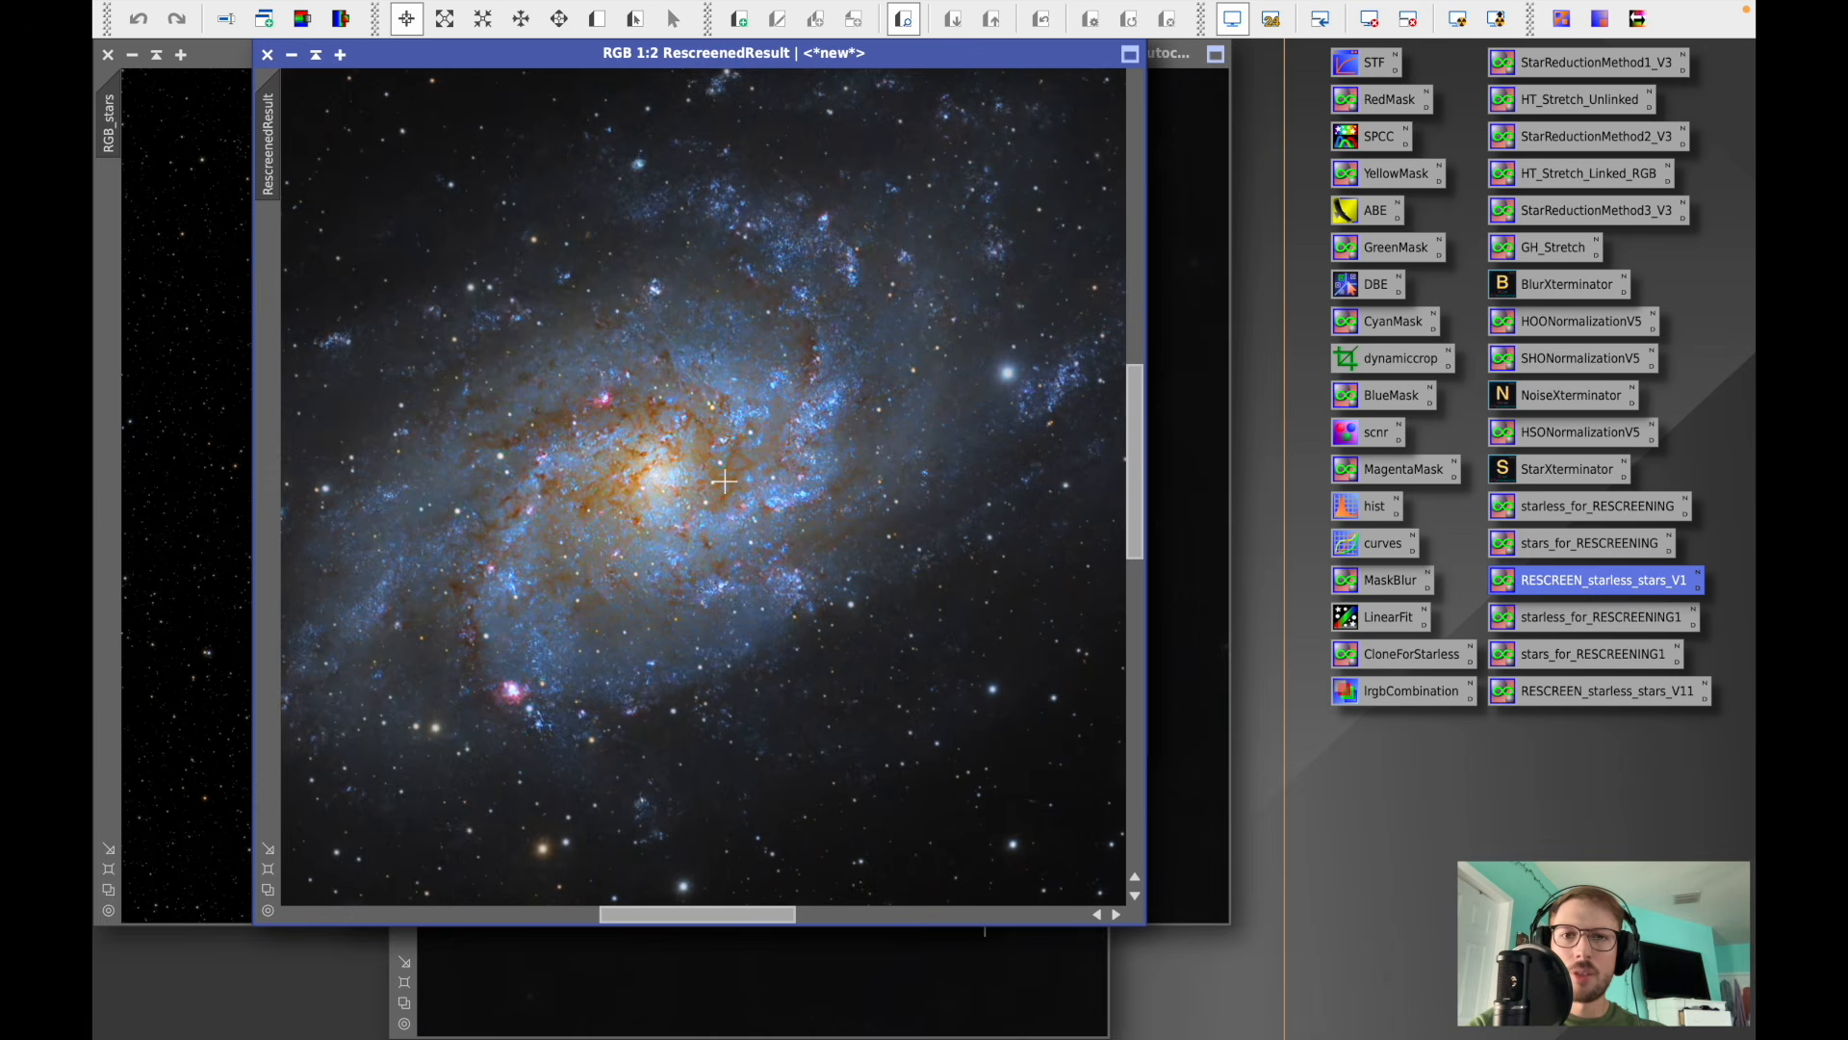
scroll(723, 481, "down", 2)
scroll(724, 482, "down", 3)
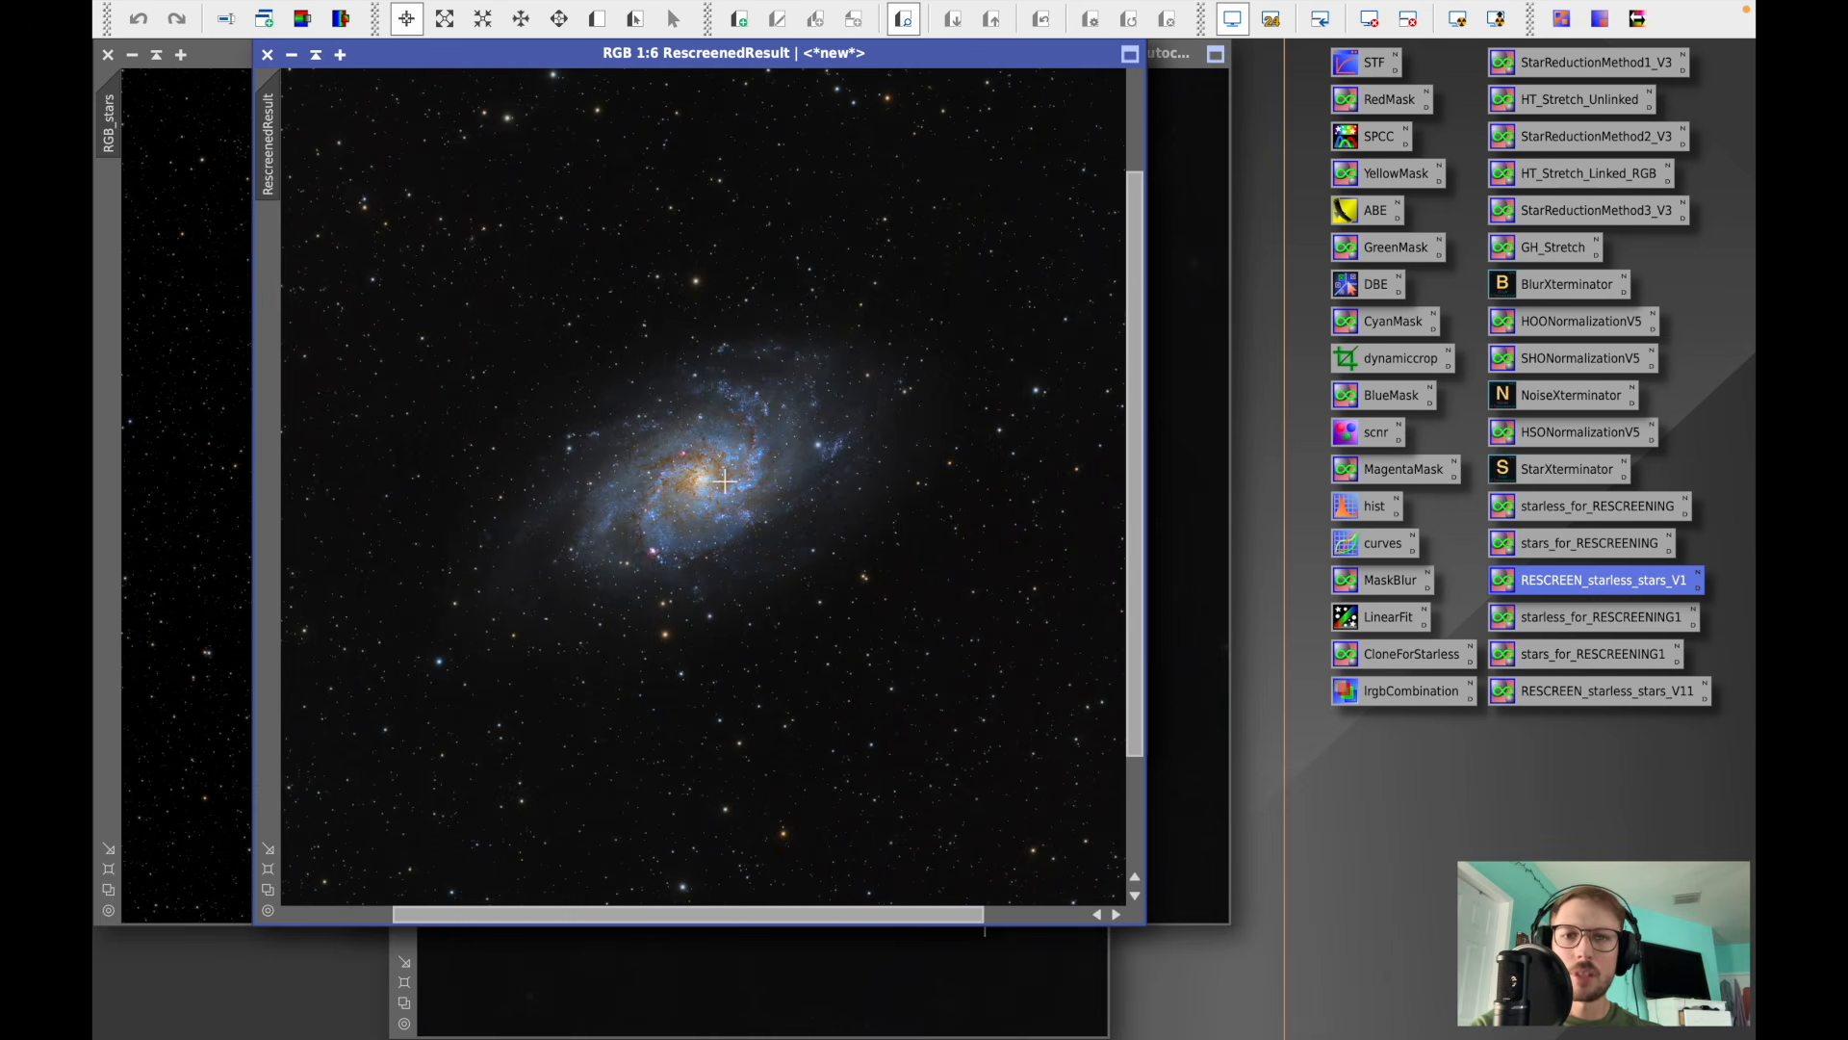
scroll(724, 482, "down", 1)
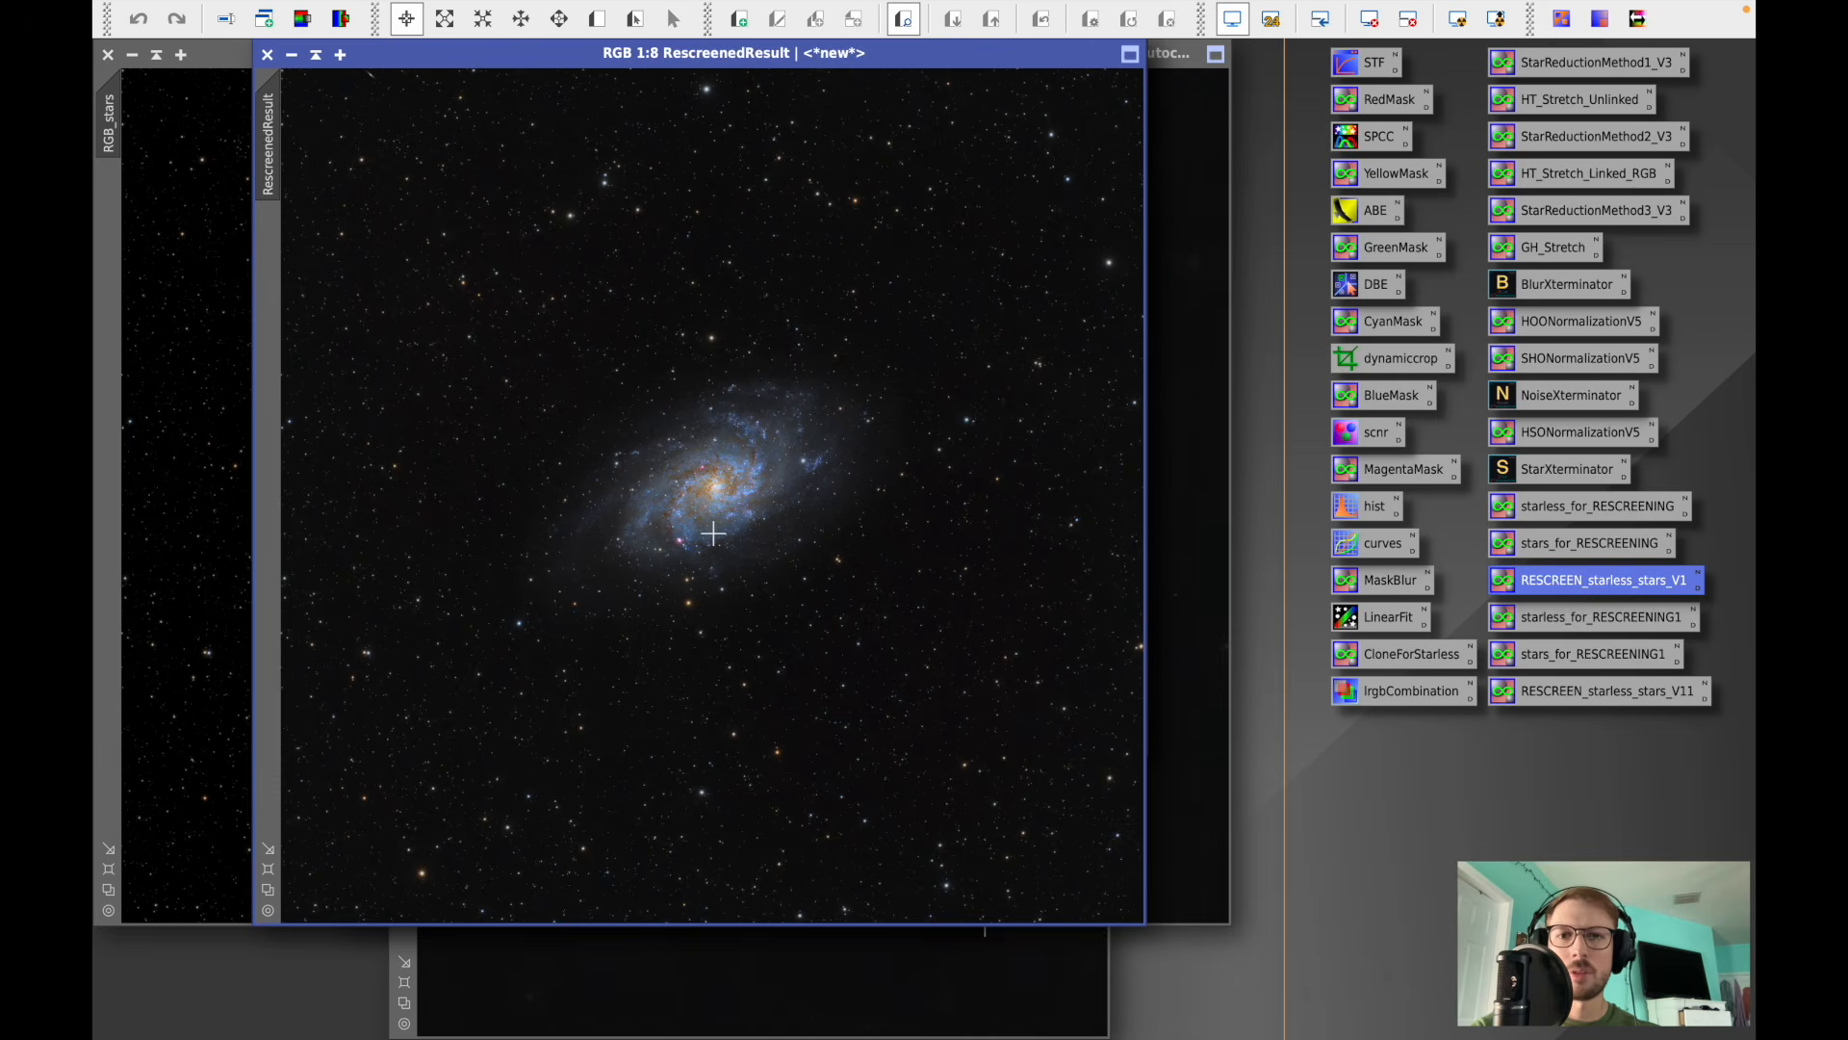
scroll(713, 532, "up", 2)
scroll(713, 532, "up", 1)
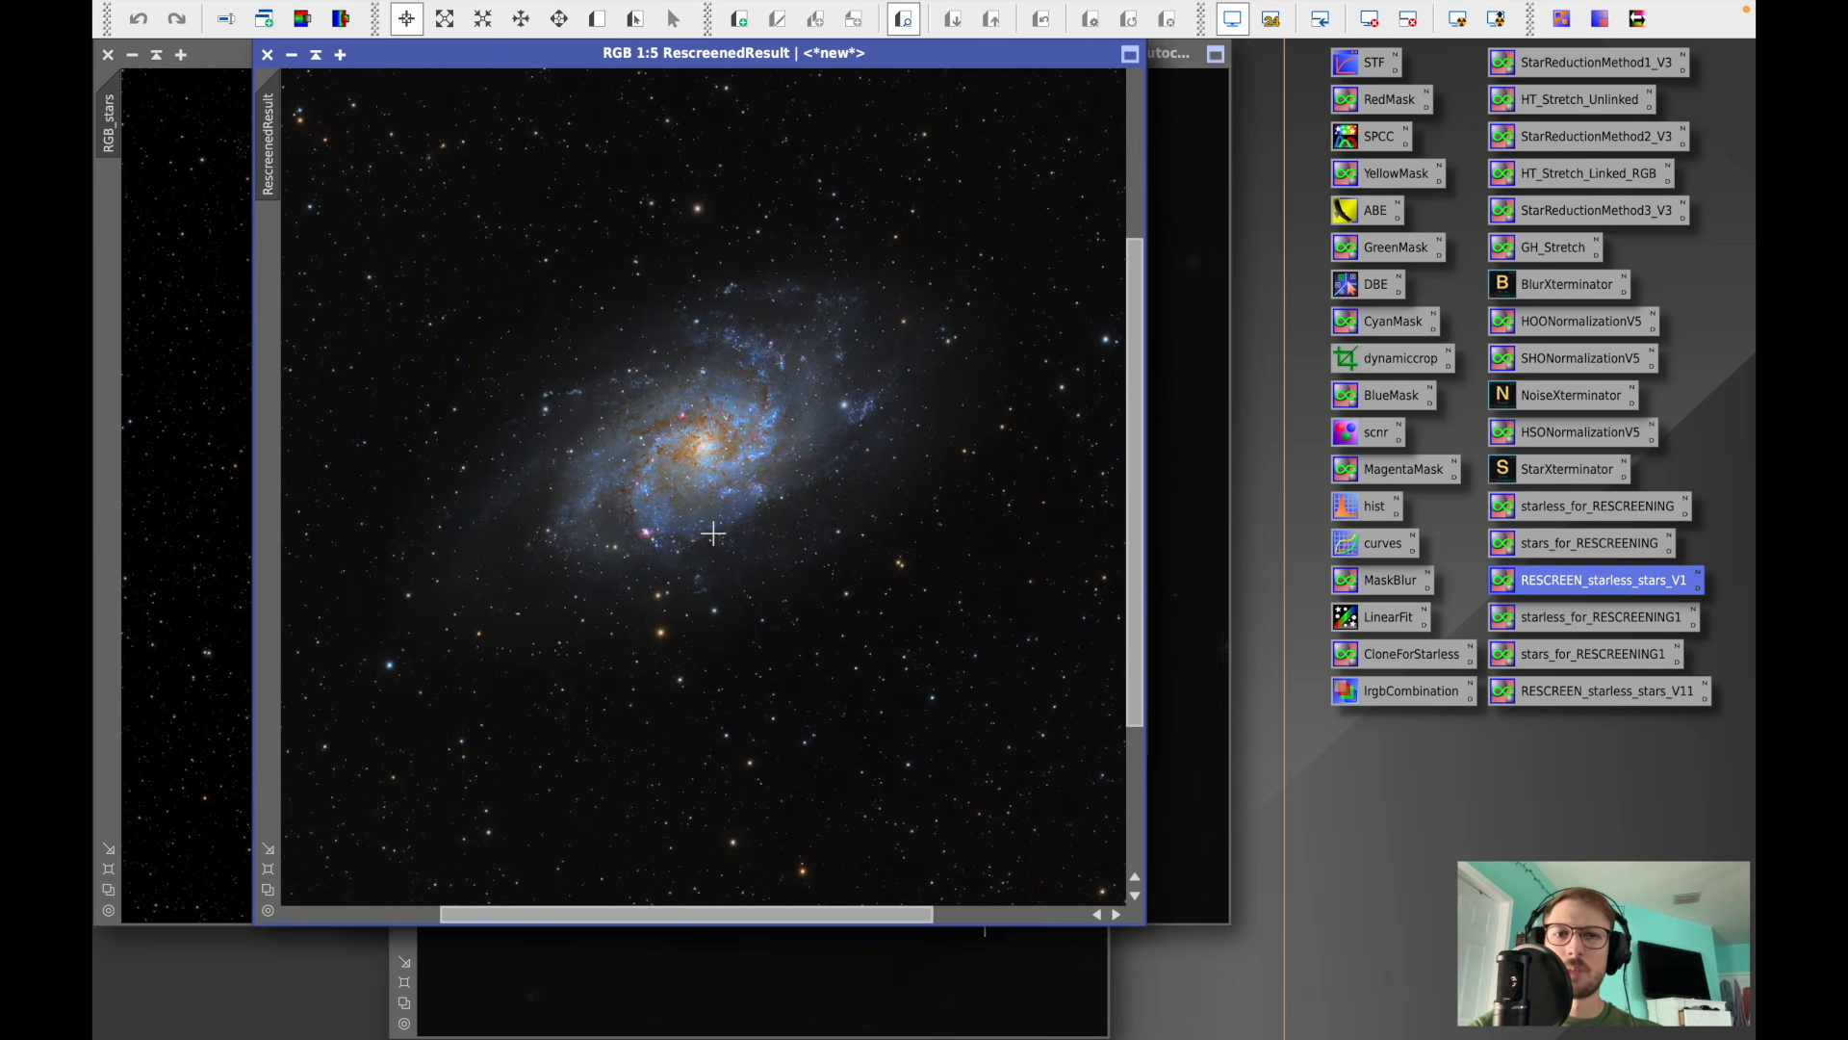
scroll(714, 533, "down", 2)
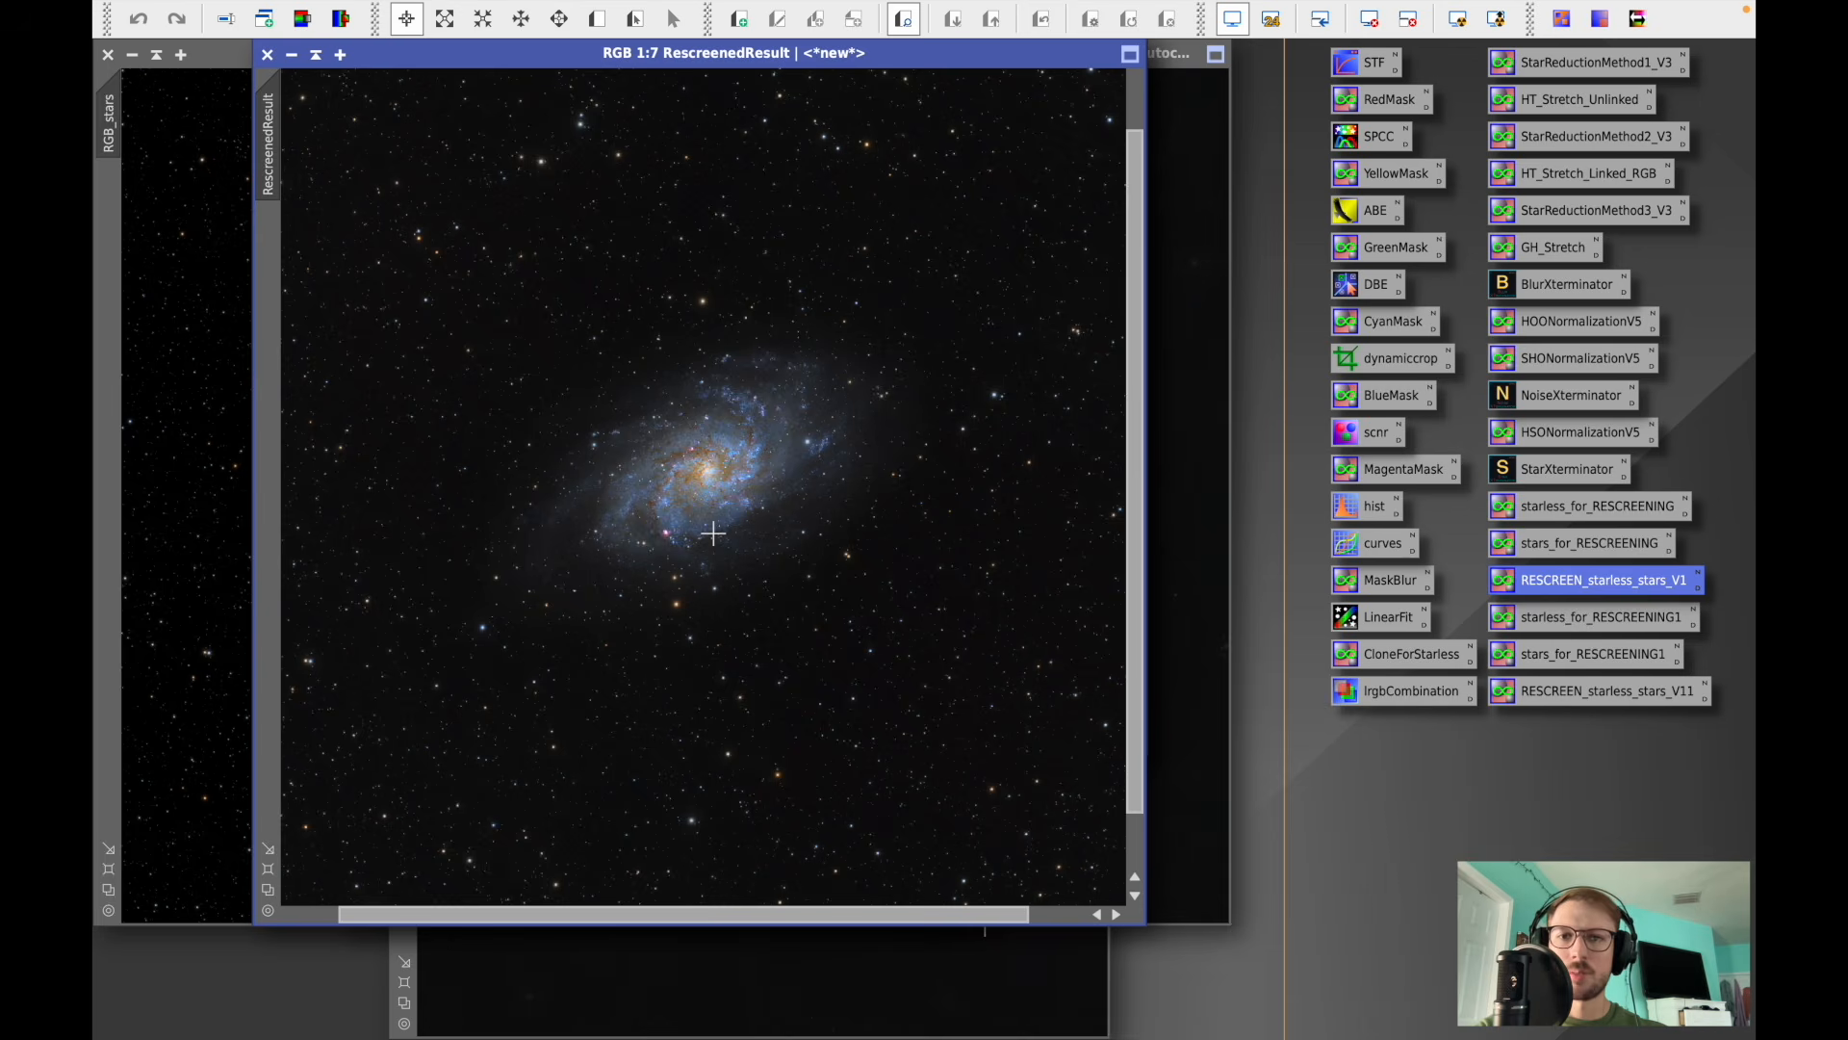
scroll(713, 533, "down", 1)
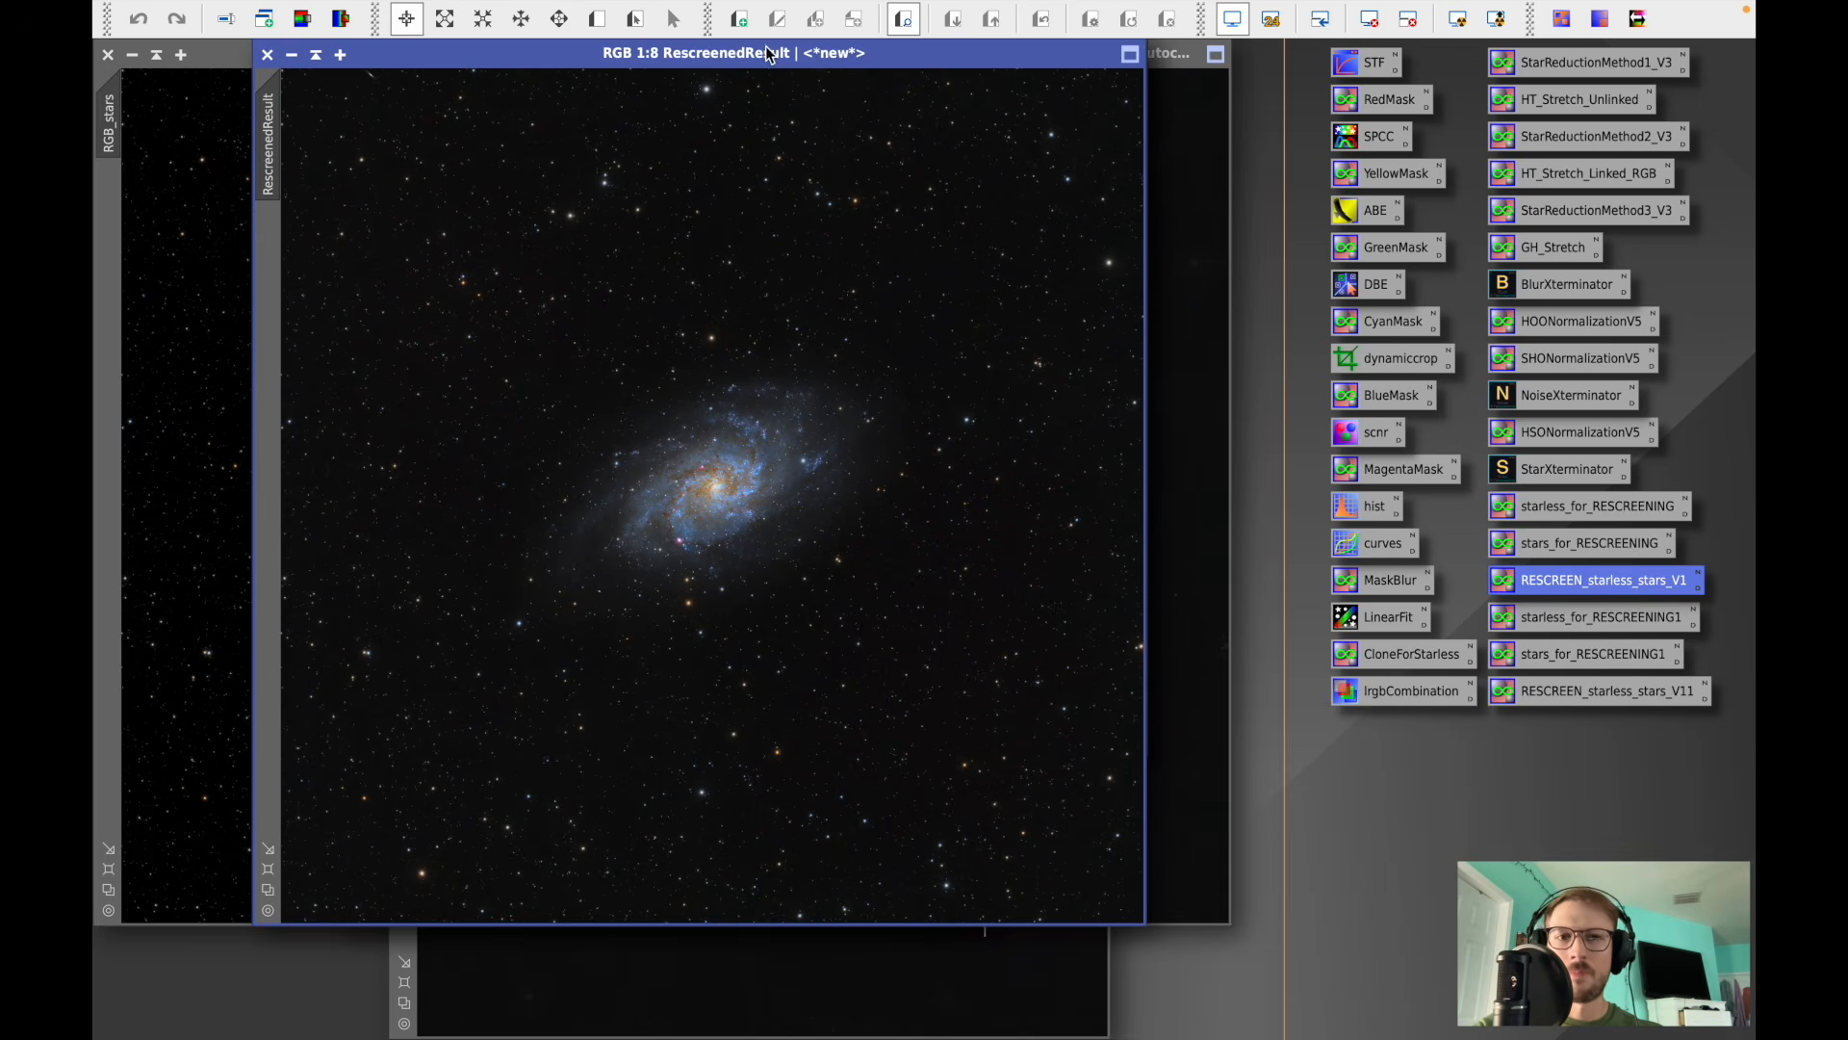
- Apply an RGB/K curve to RescreenedResult with a point at input 0.08684, output 0.09474, then reset and close the tool
double_click(1380, 545)
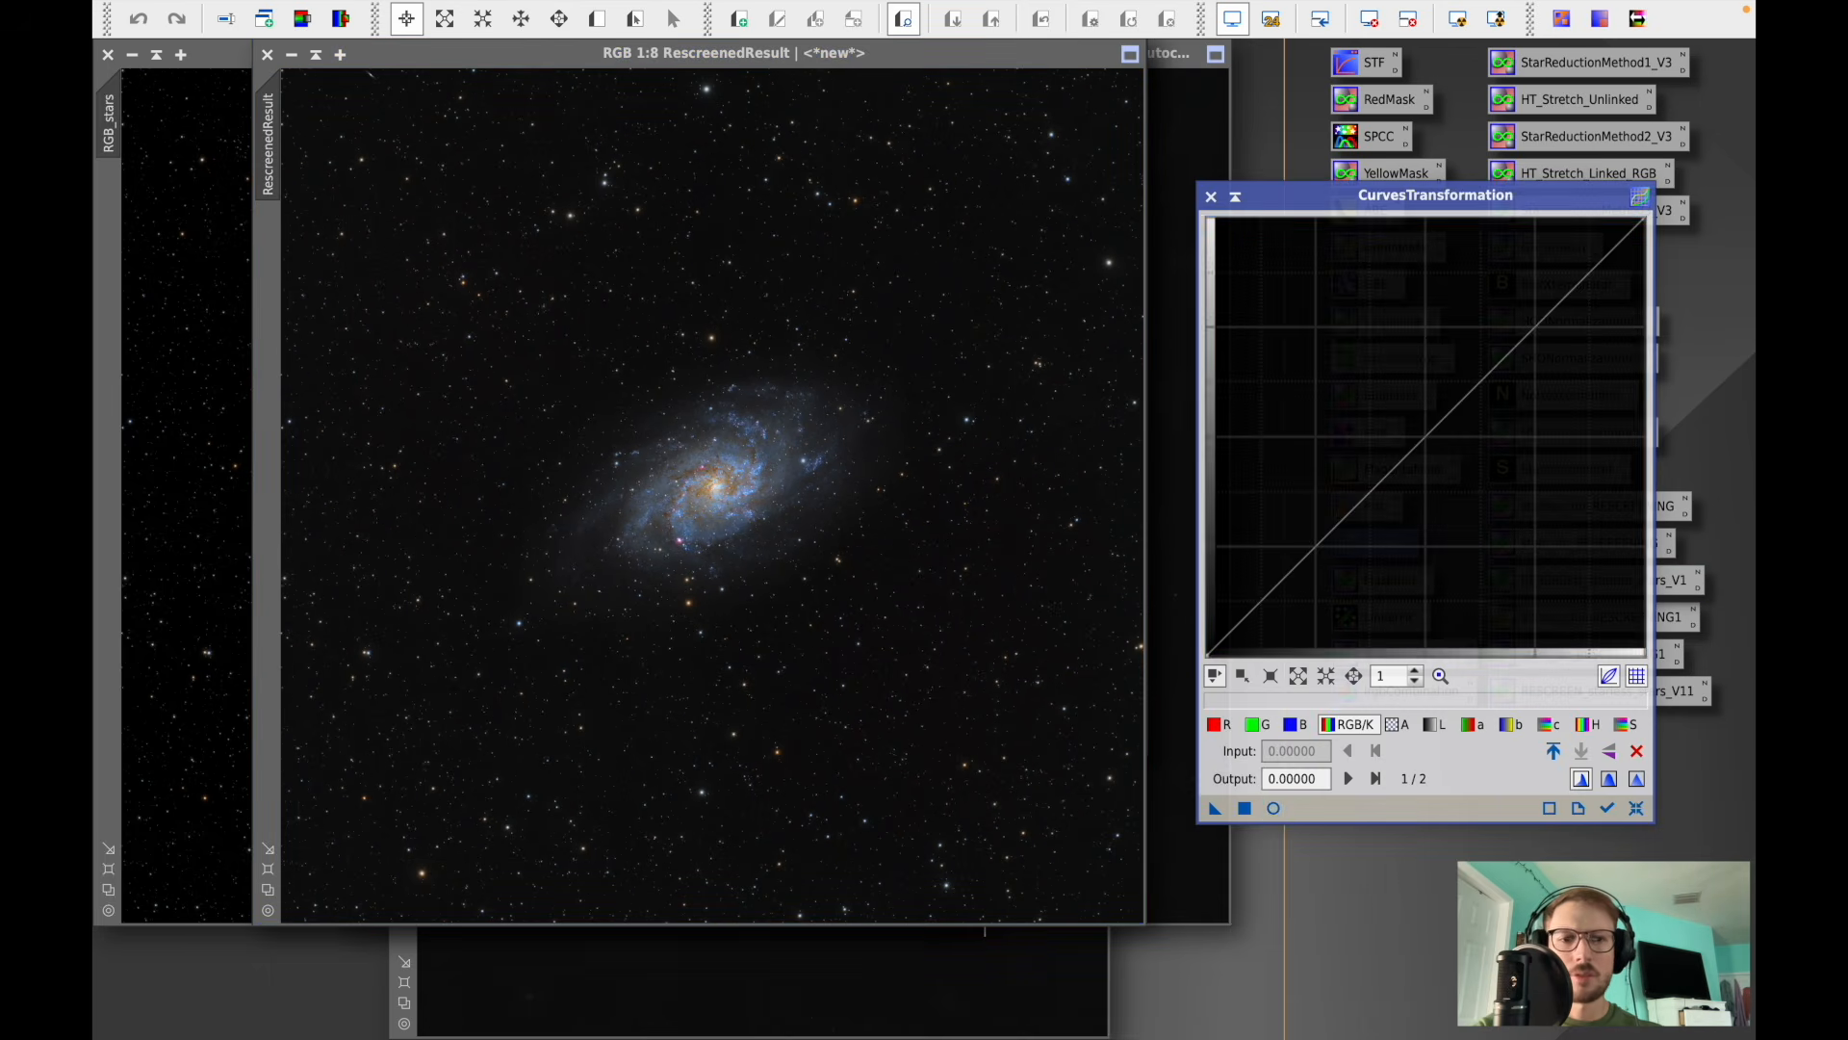
left_click(1272, 808)
left_click(369, 816)
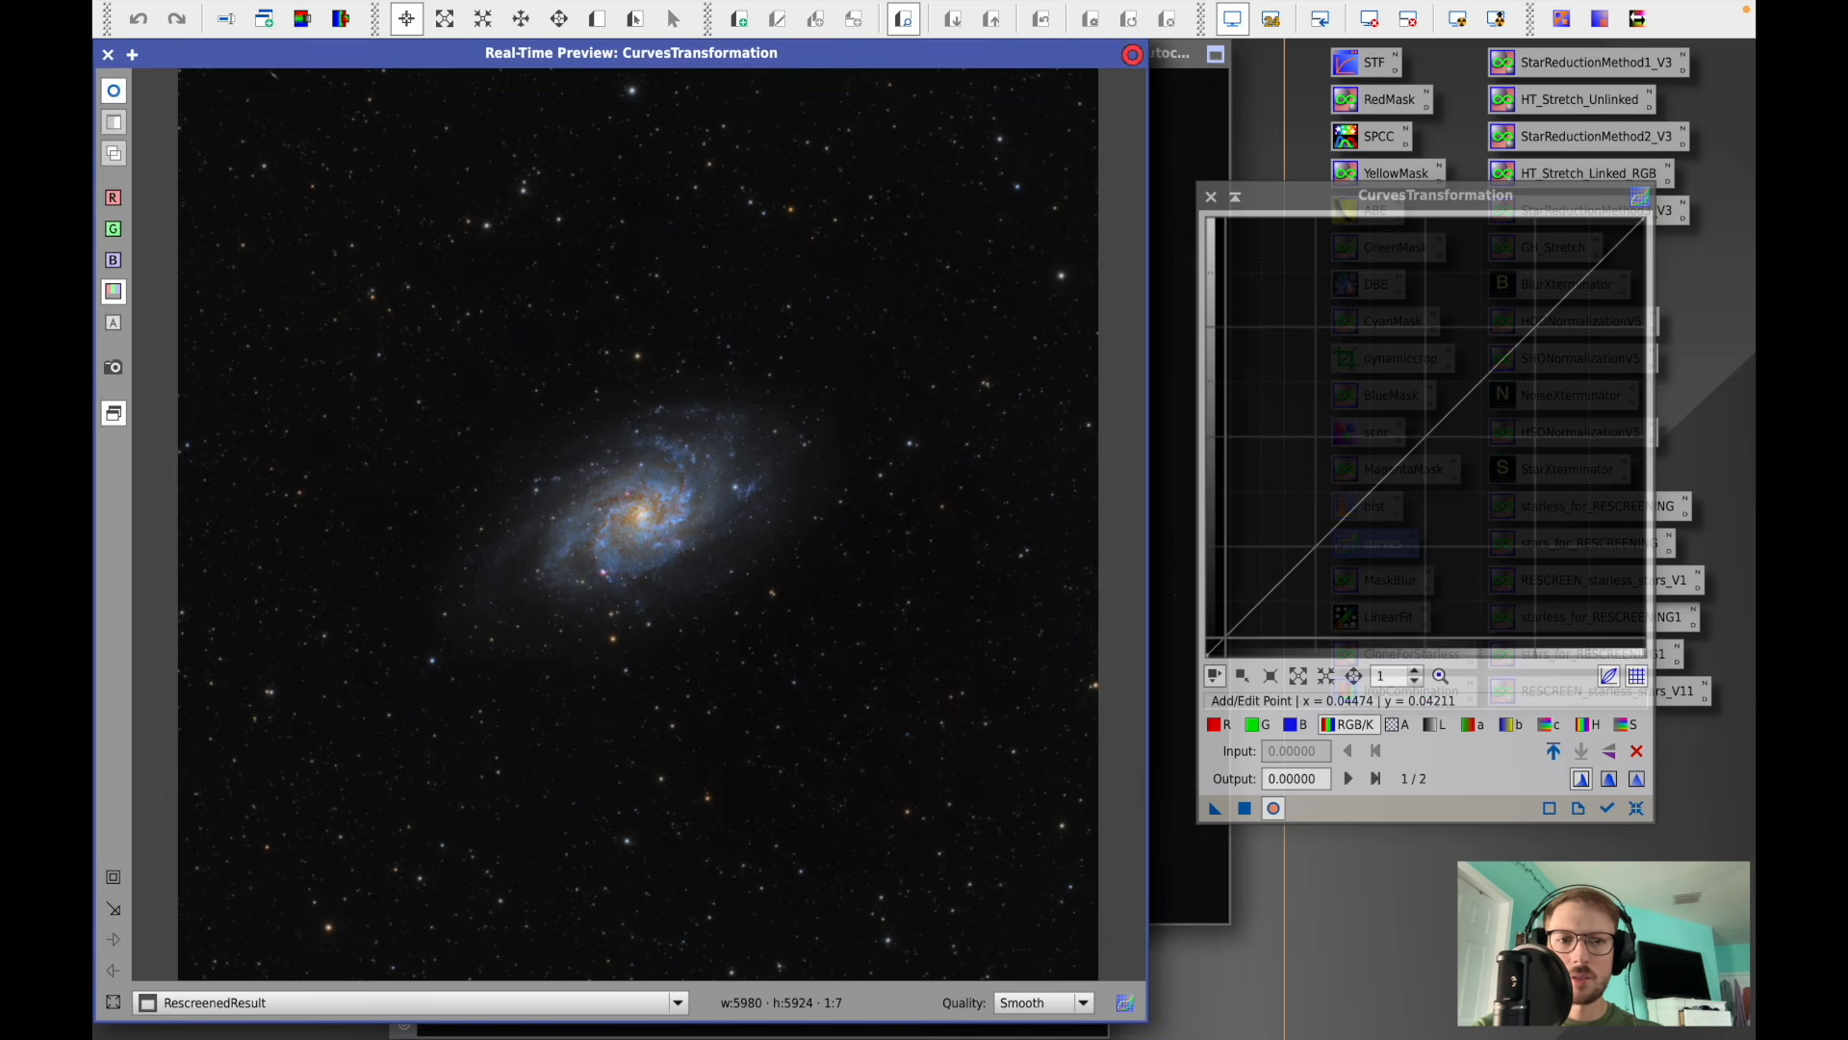
left_click(1226, 638)
left_click_drag(1244, 618, 1244, 614)
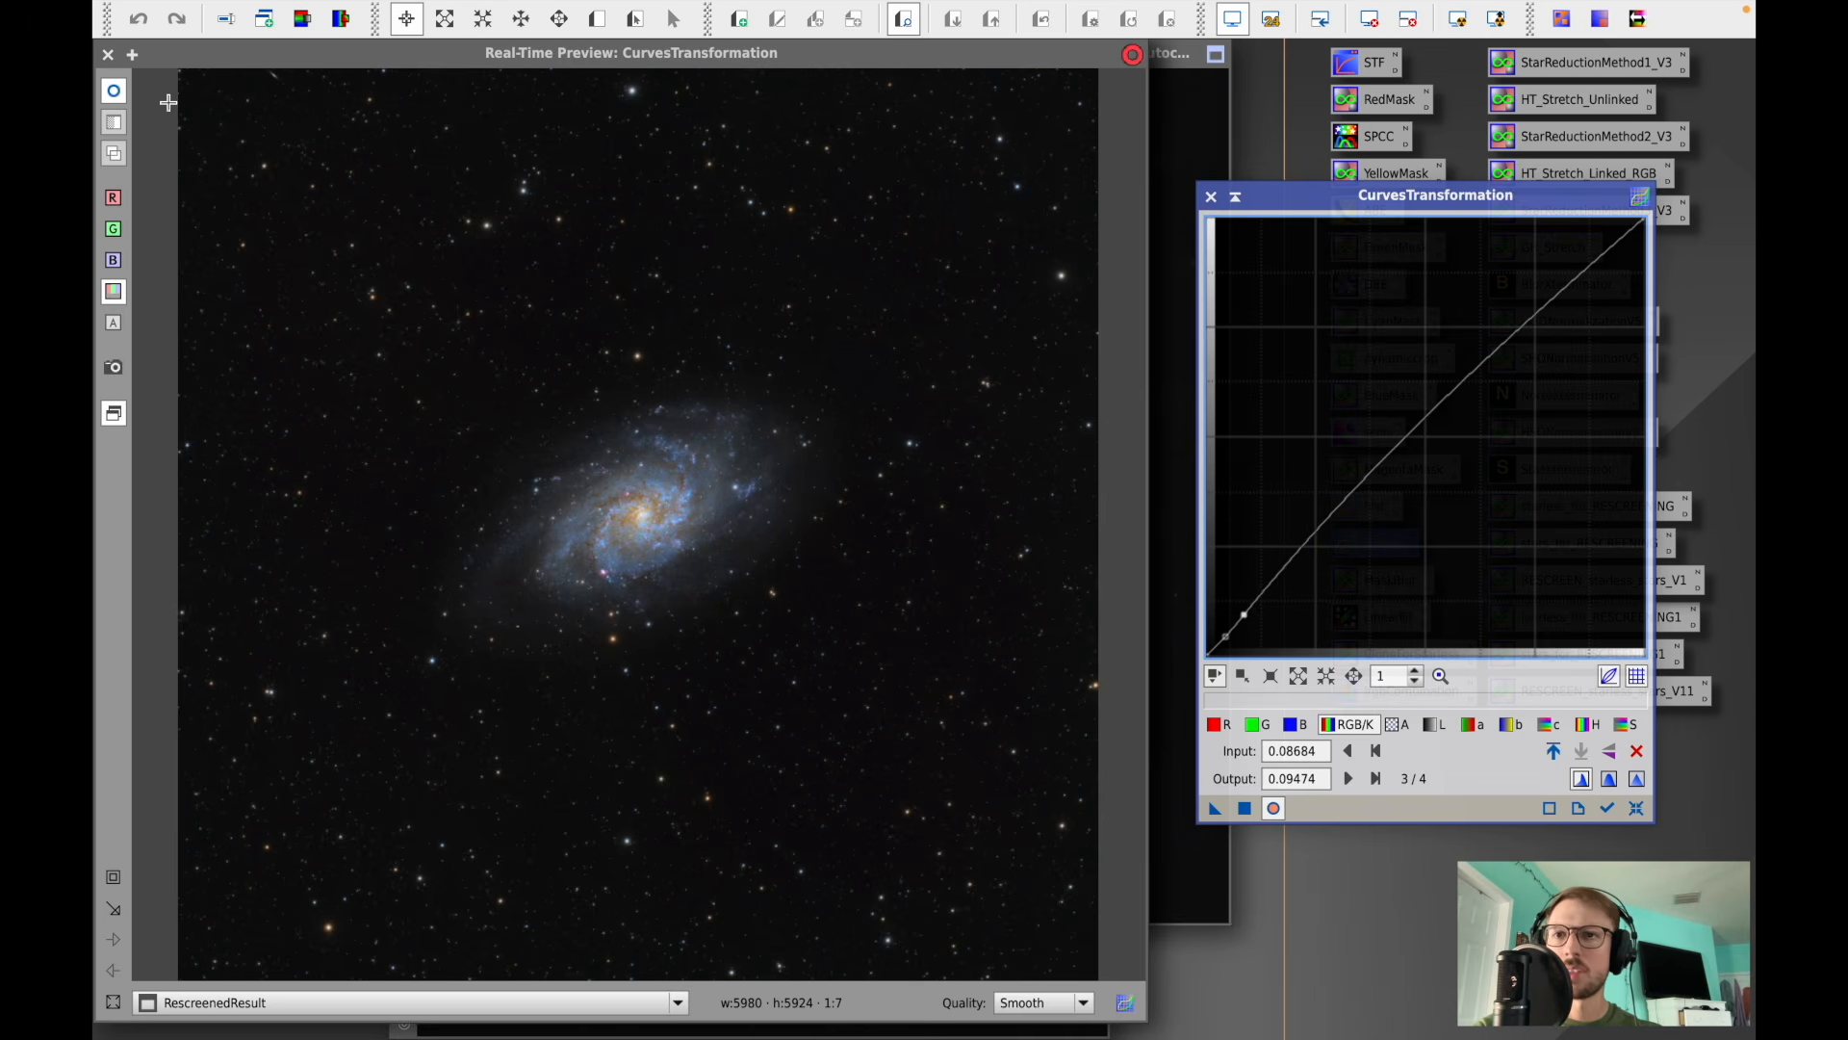
left_click(113, 92)
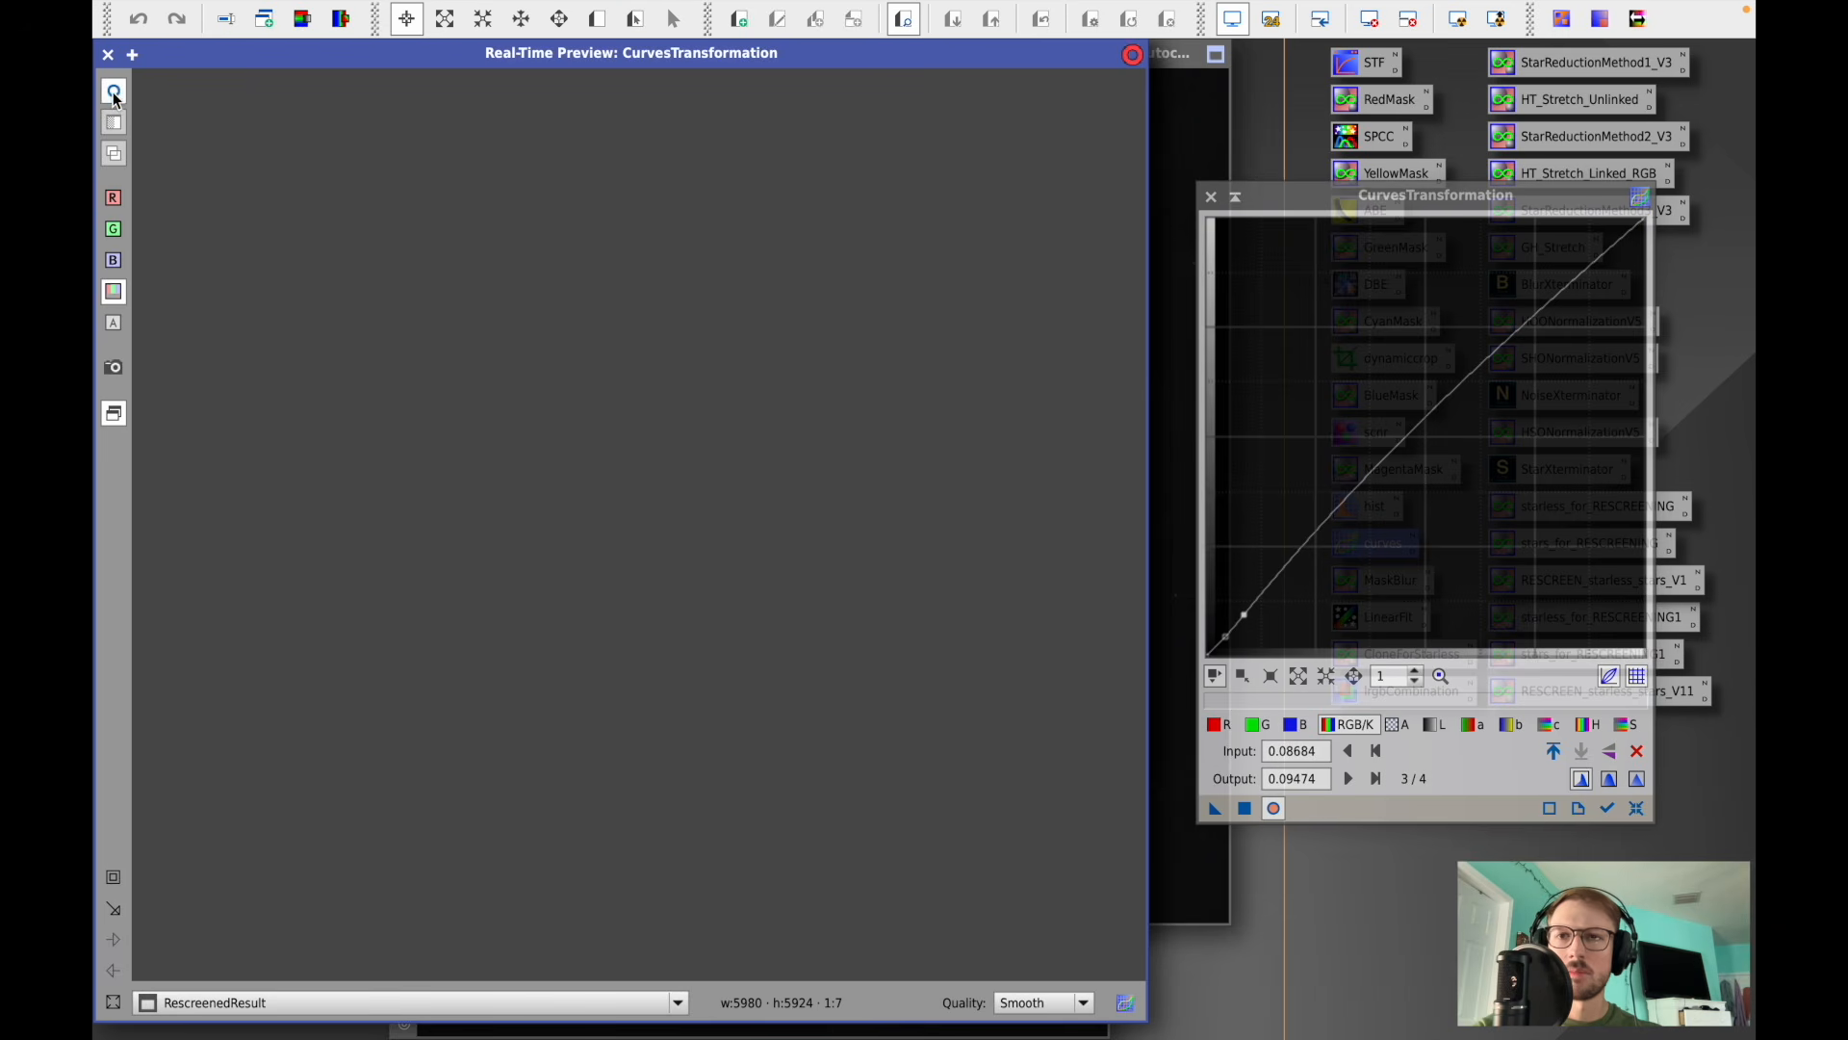
left_click(1244, 809)
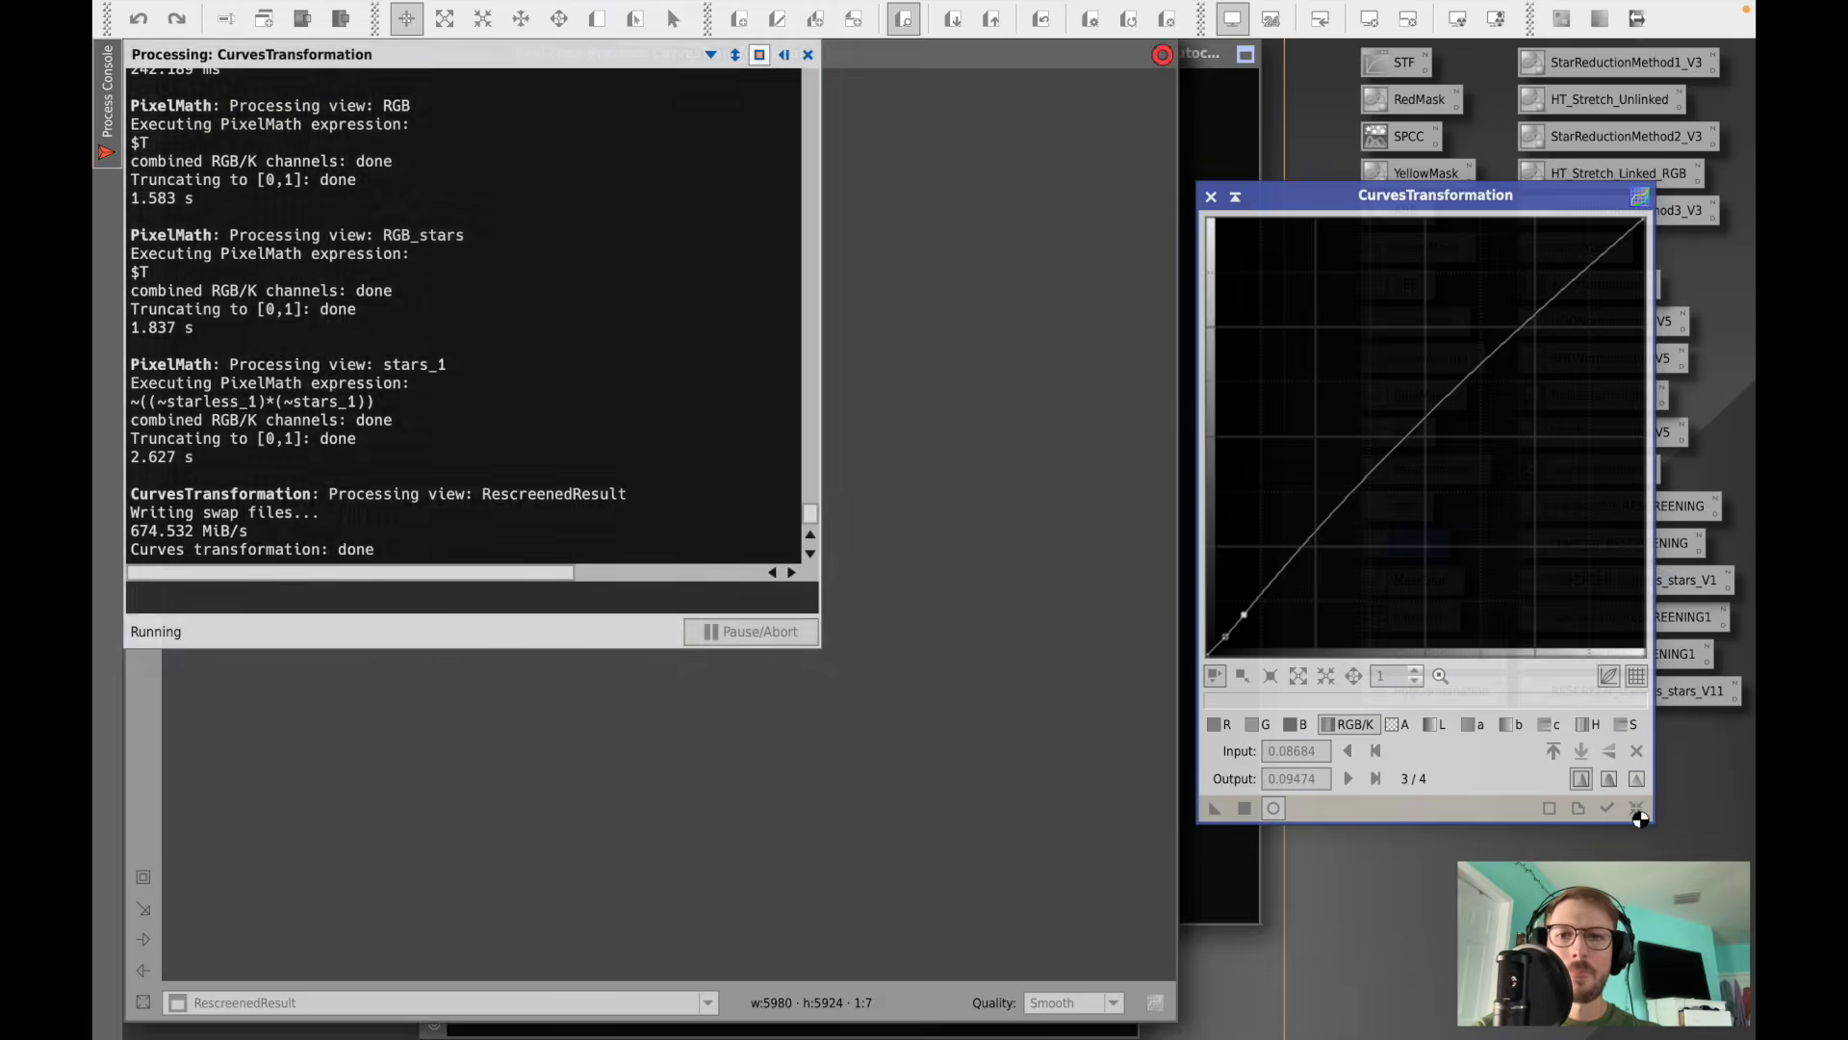
left_click(808, 55)
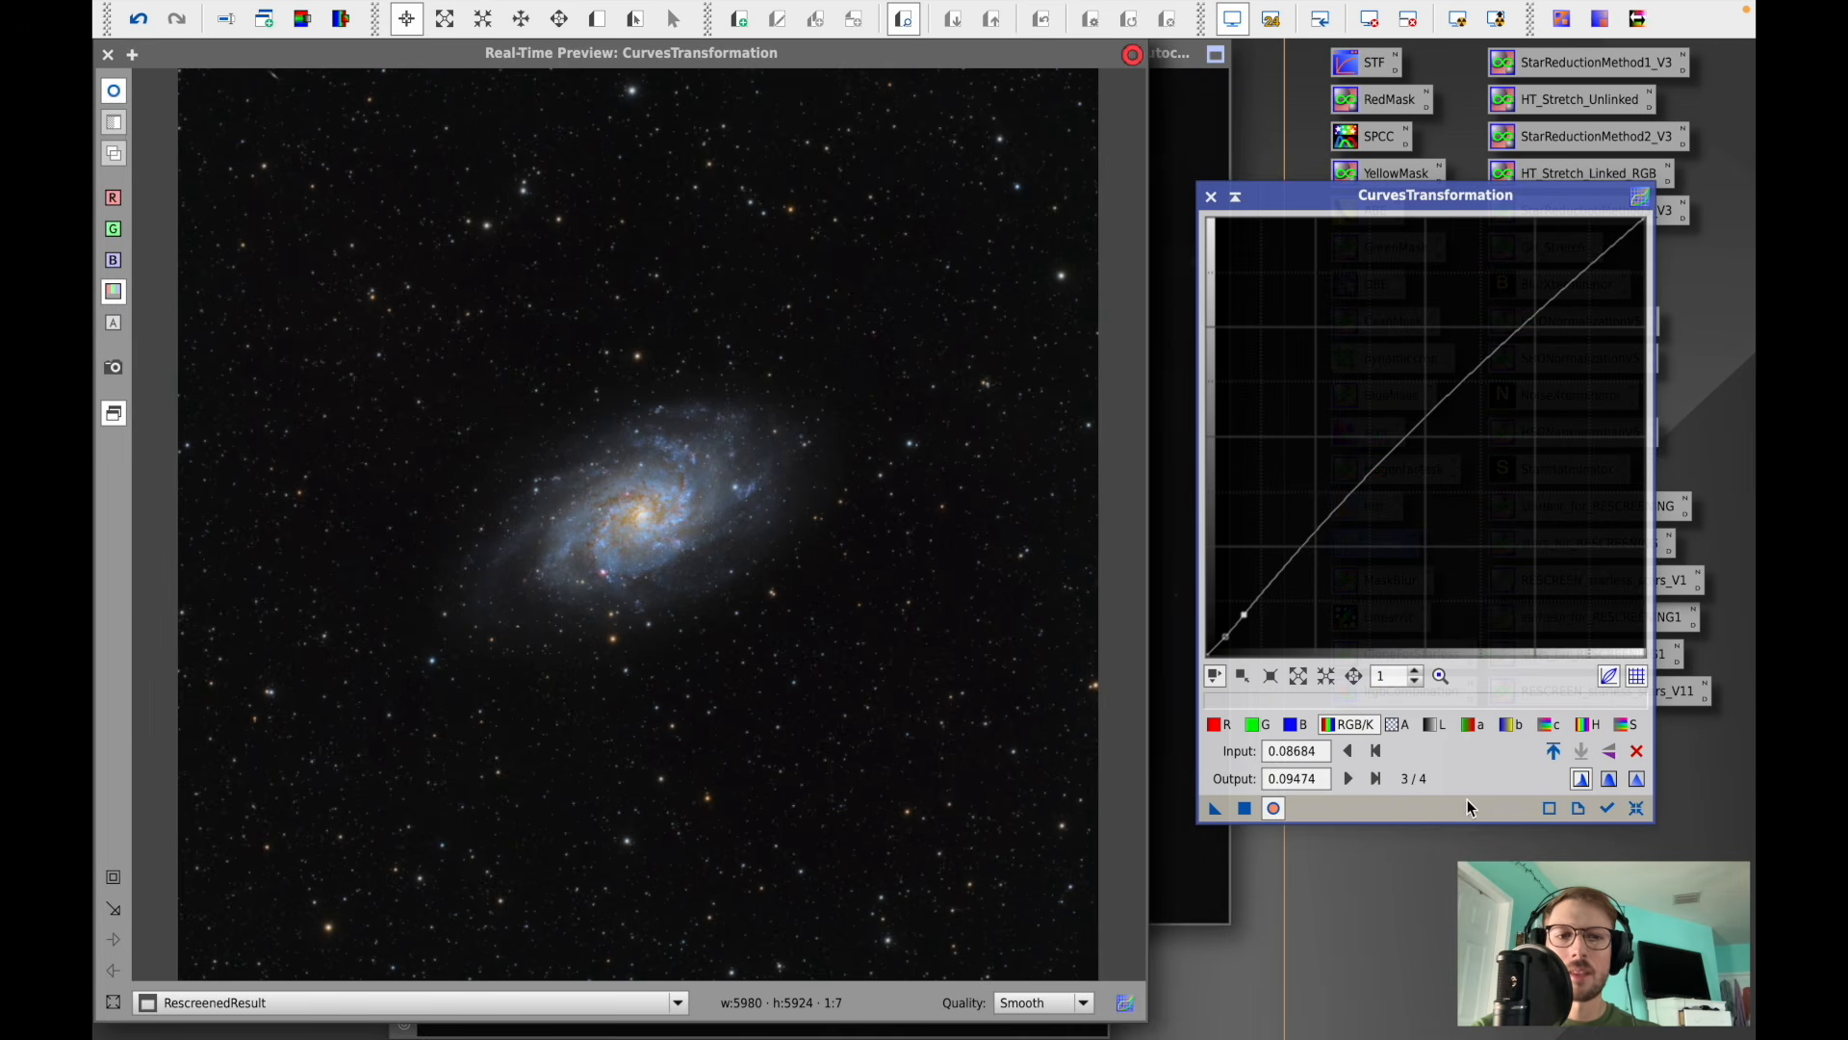
left_click(1636, 808)
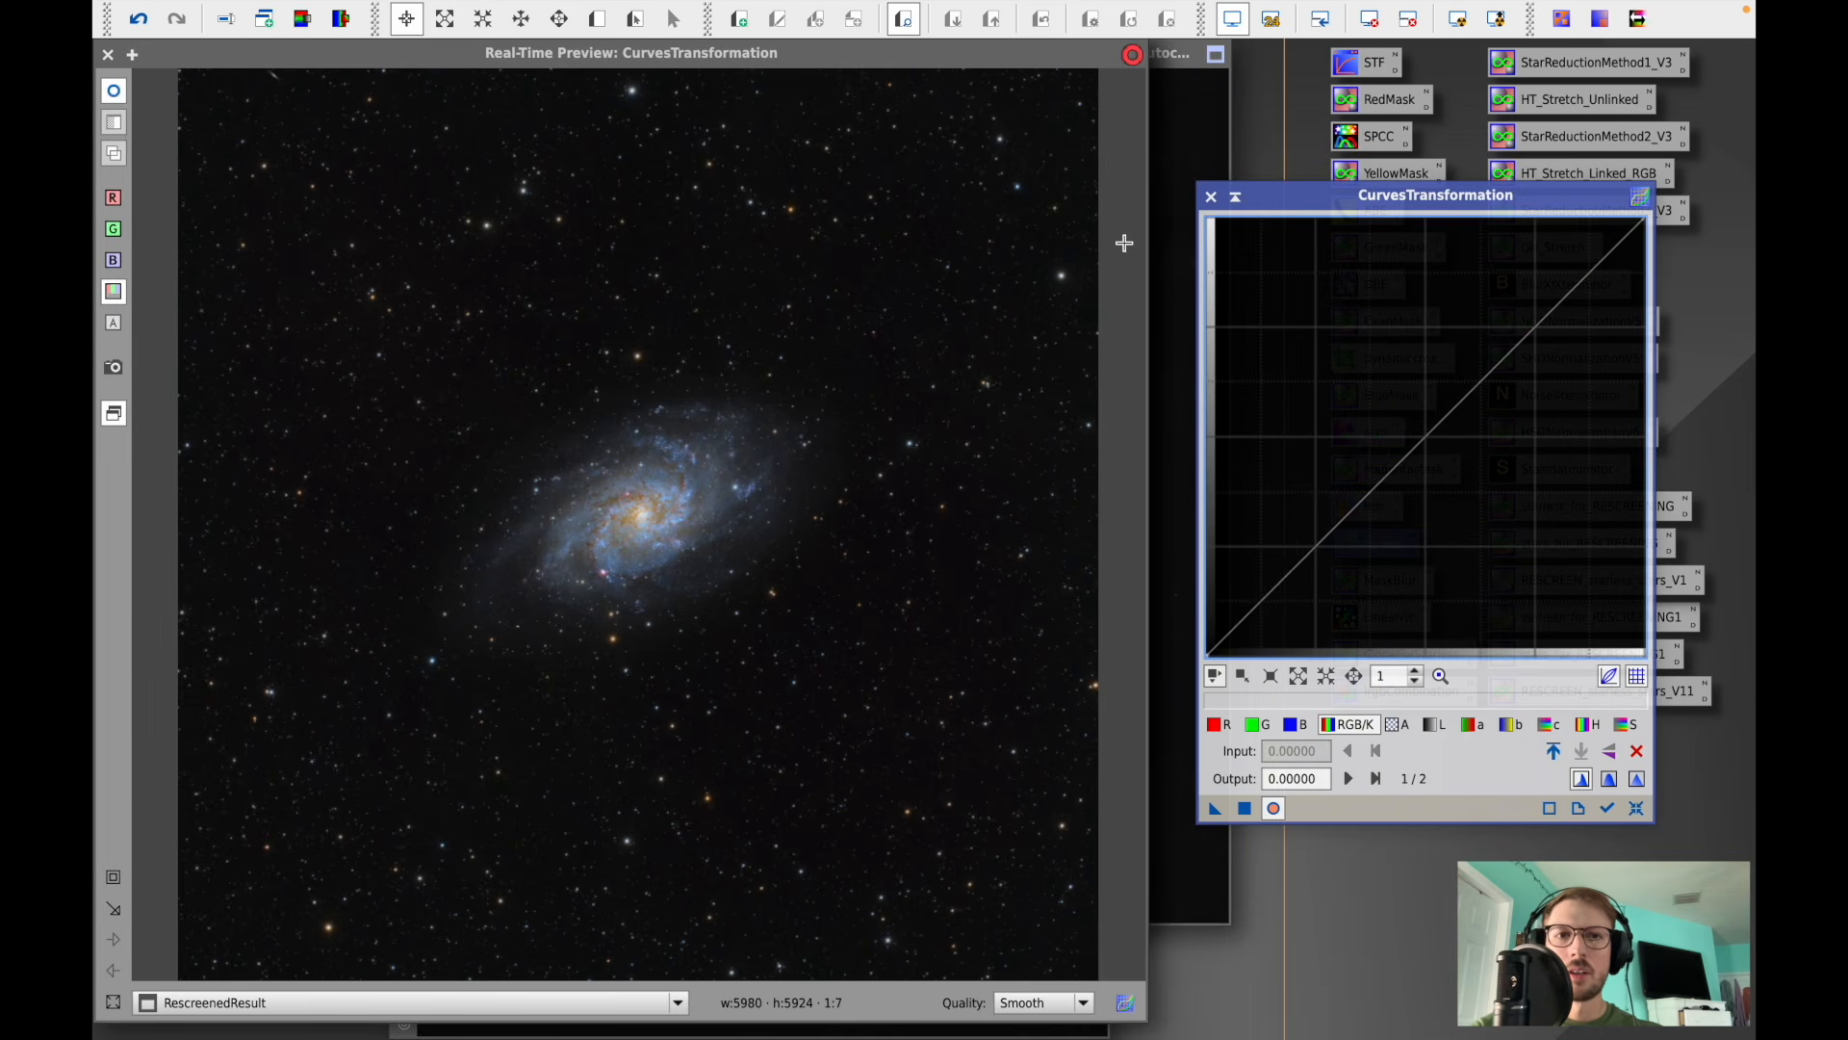
left_click(1211, 197)
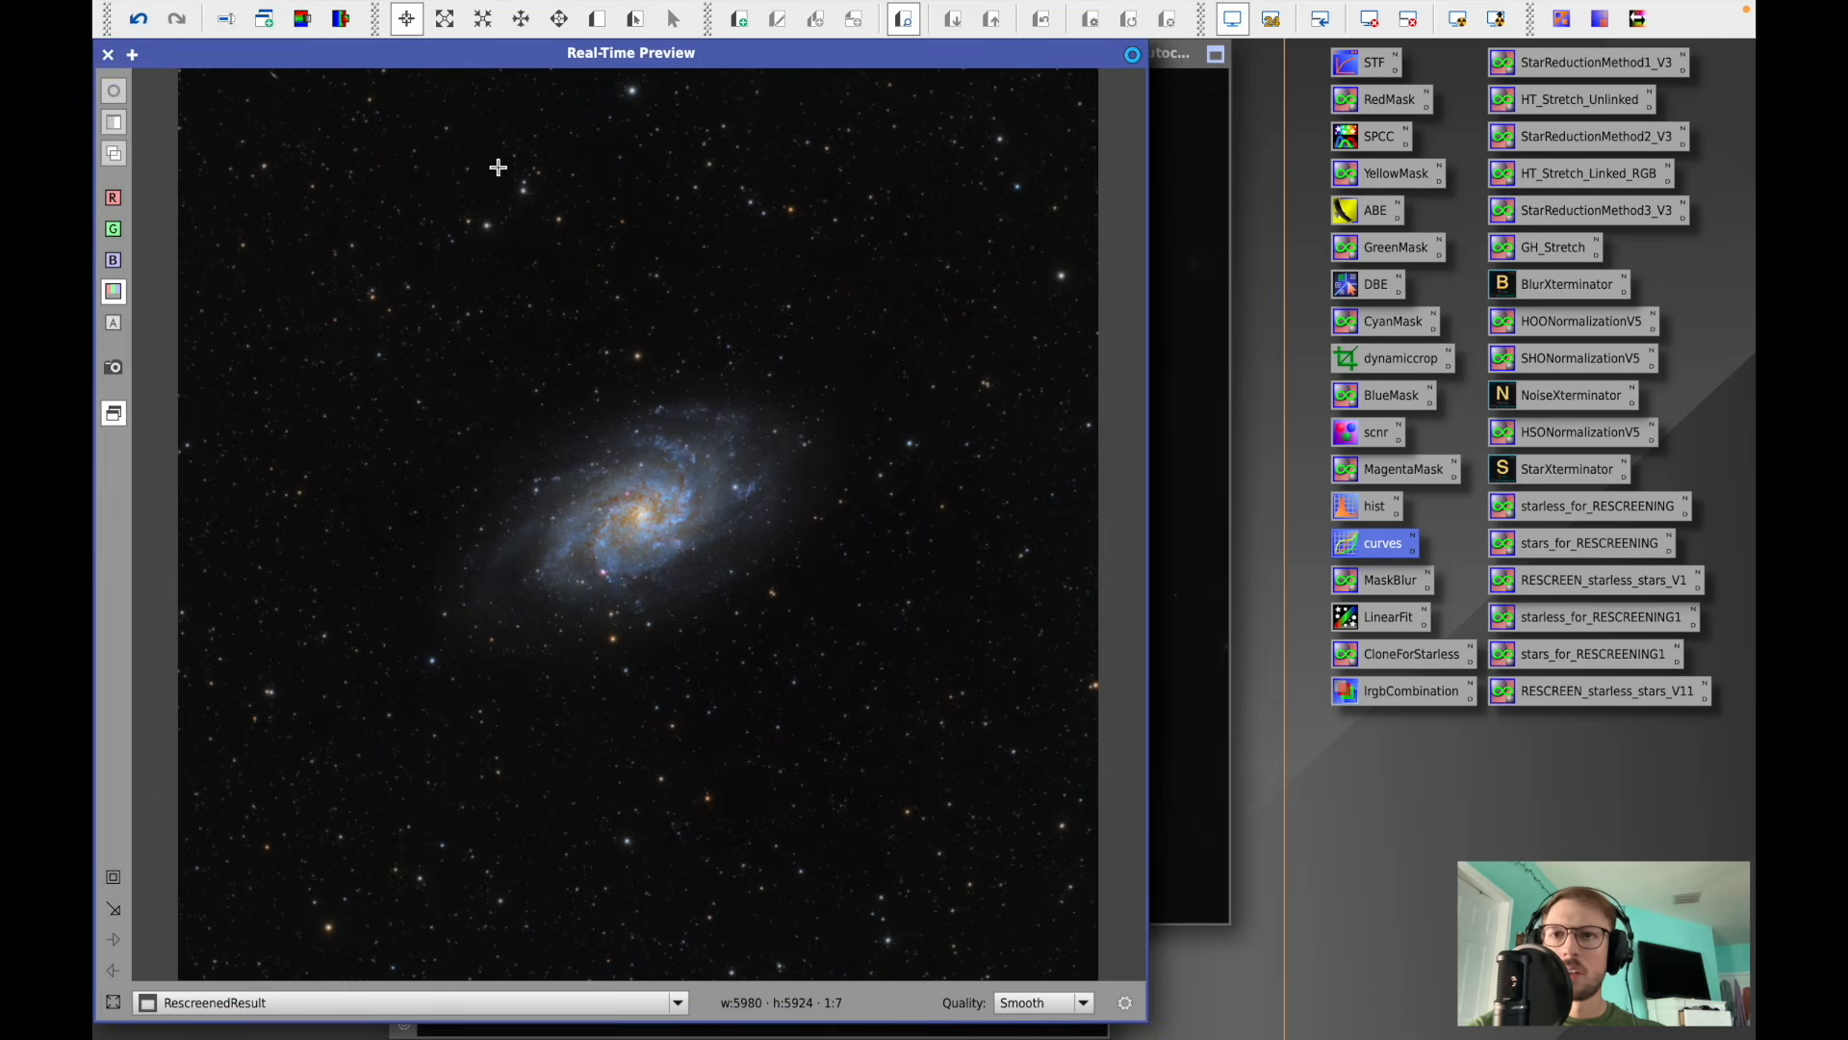
left_click(108, 54)
- Zoom into the galaxy core of RescreenedResult to inspect the final detail
scroll(730, 310, "up", 2)
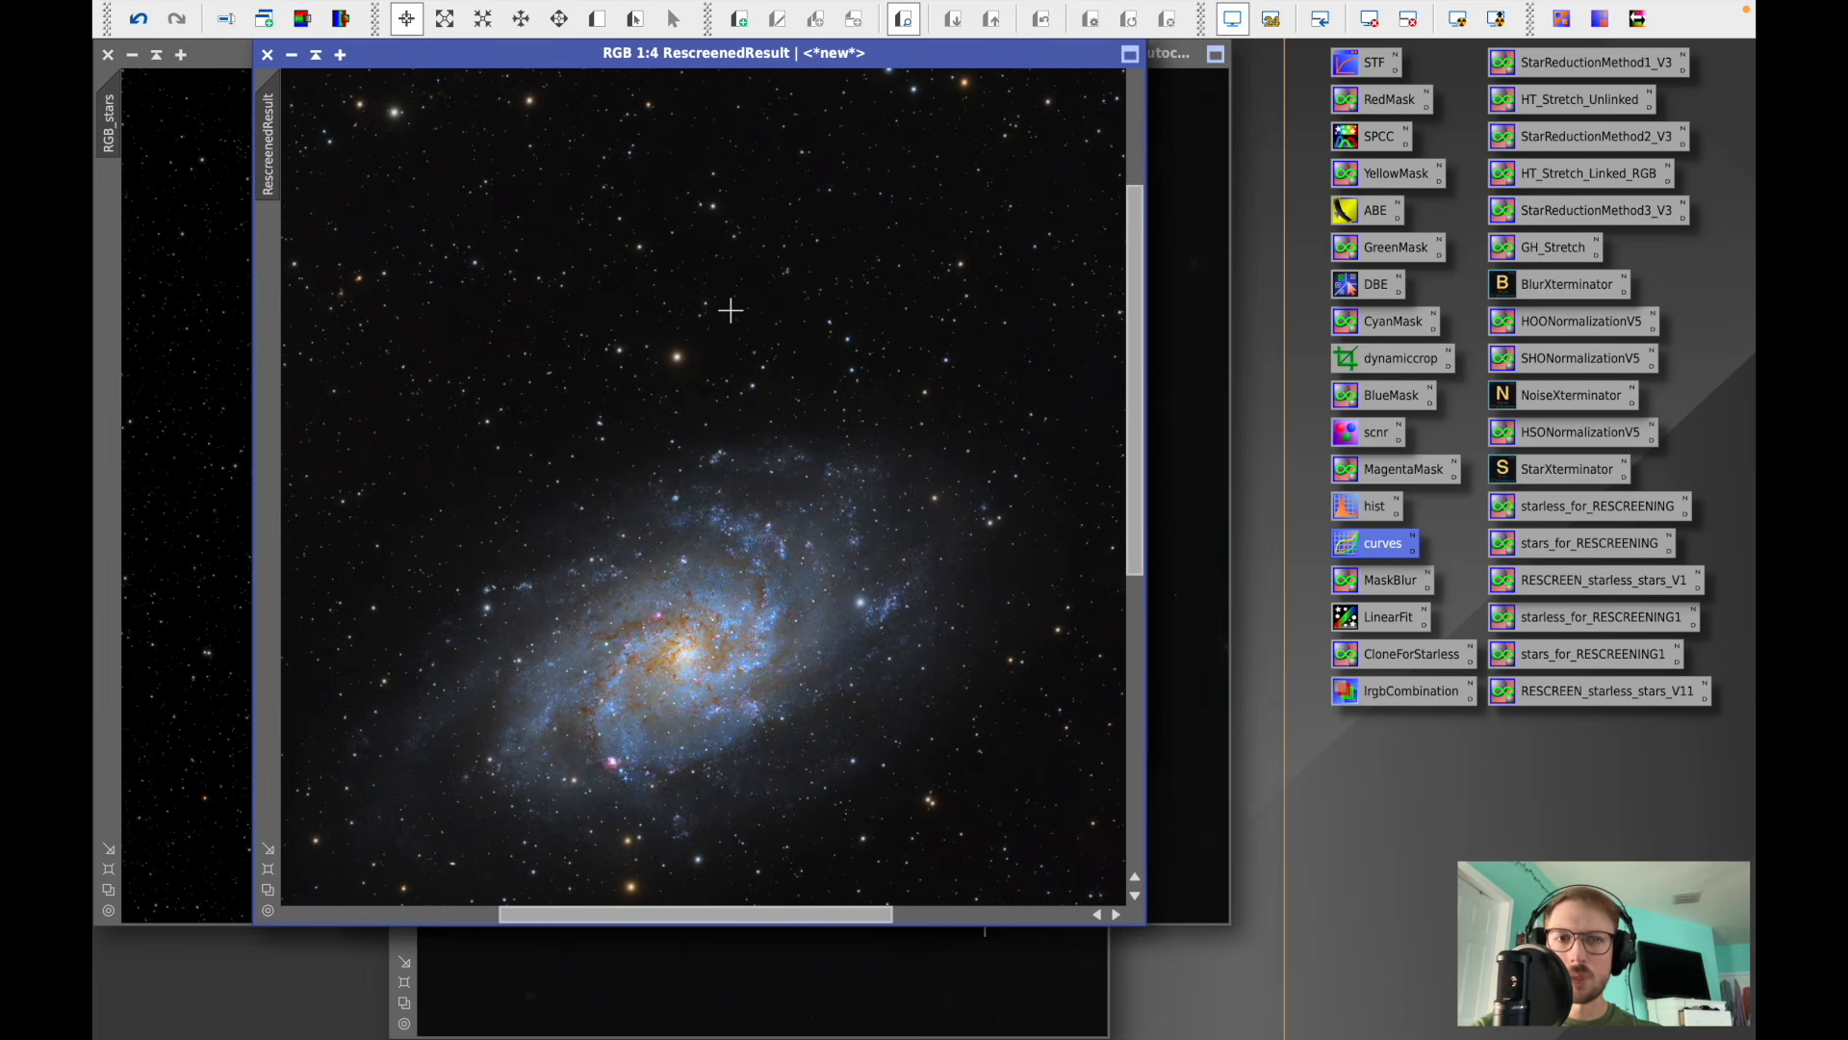
left_click_drag(1129, 377, 1129, 464)
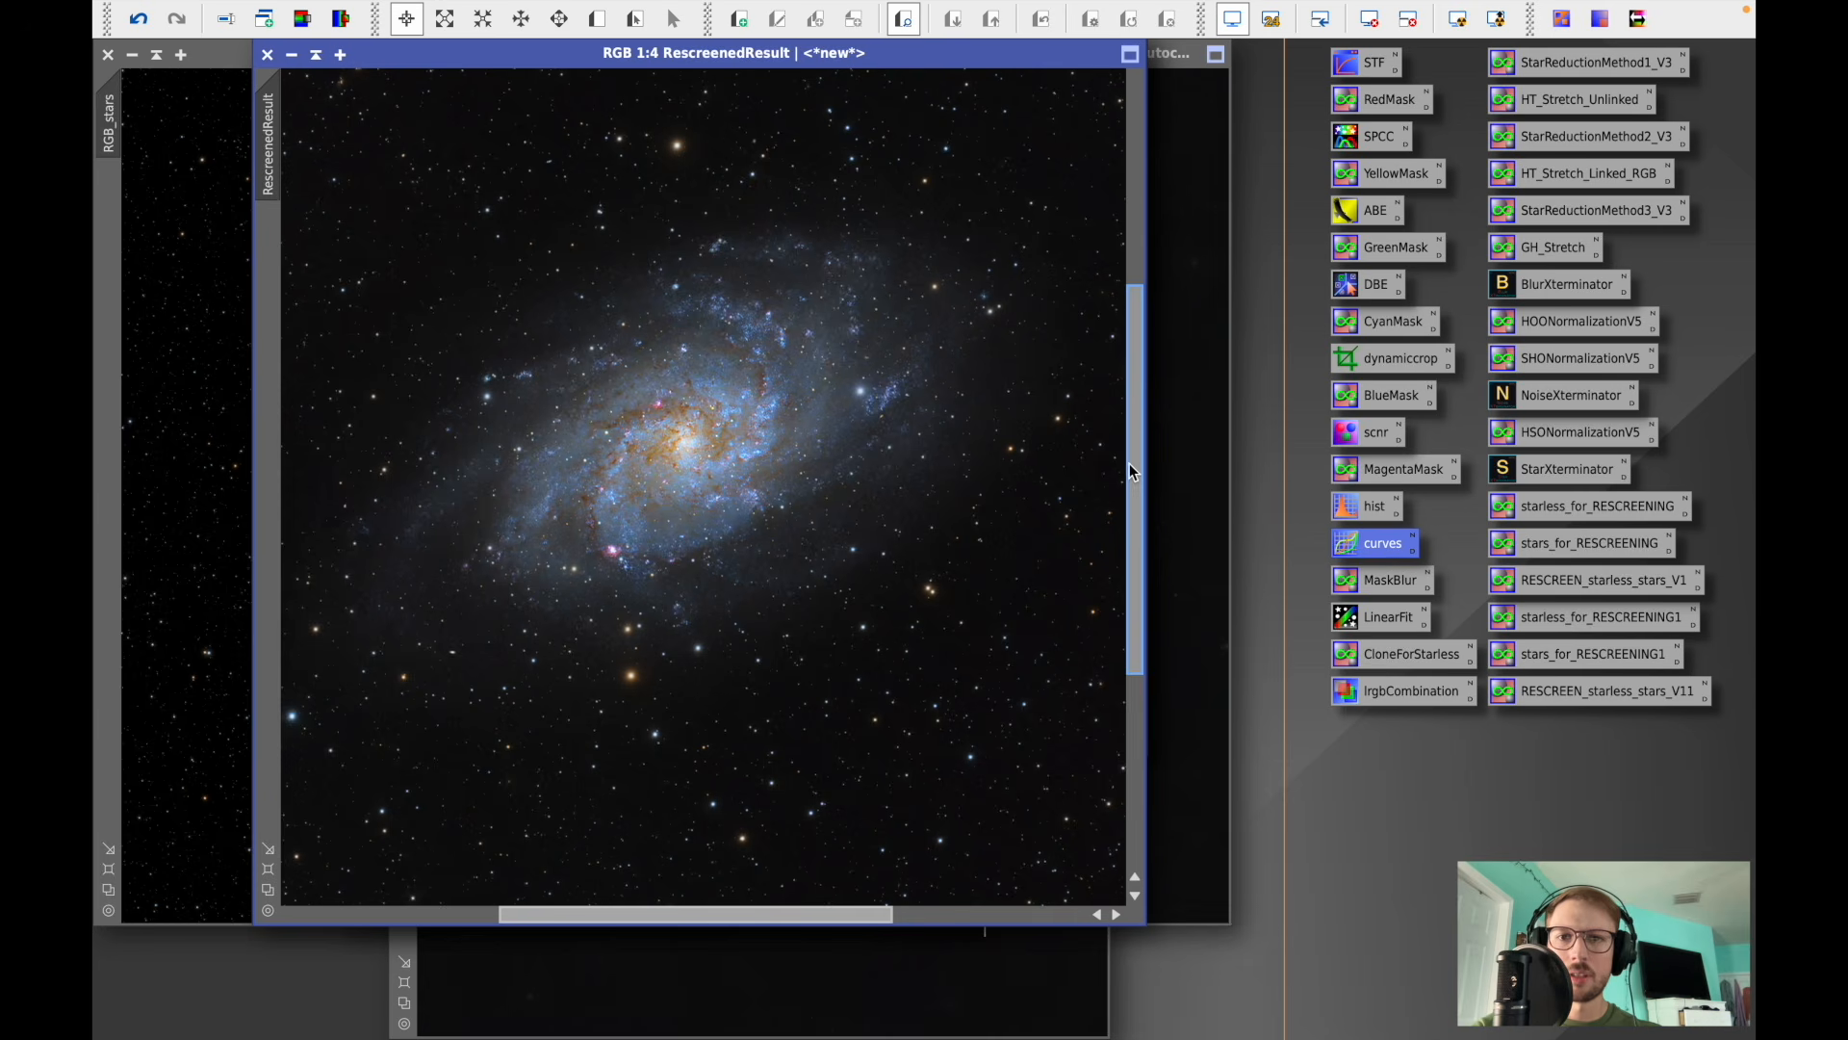
mouse_move(722, 921)
left_mouse_down()
mouse_move(966, 886)
mouse_move(506, 901)
mouse_move(723, 915)
left_mouse_up()
scroll(719, 634, "up", 2)
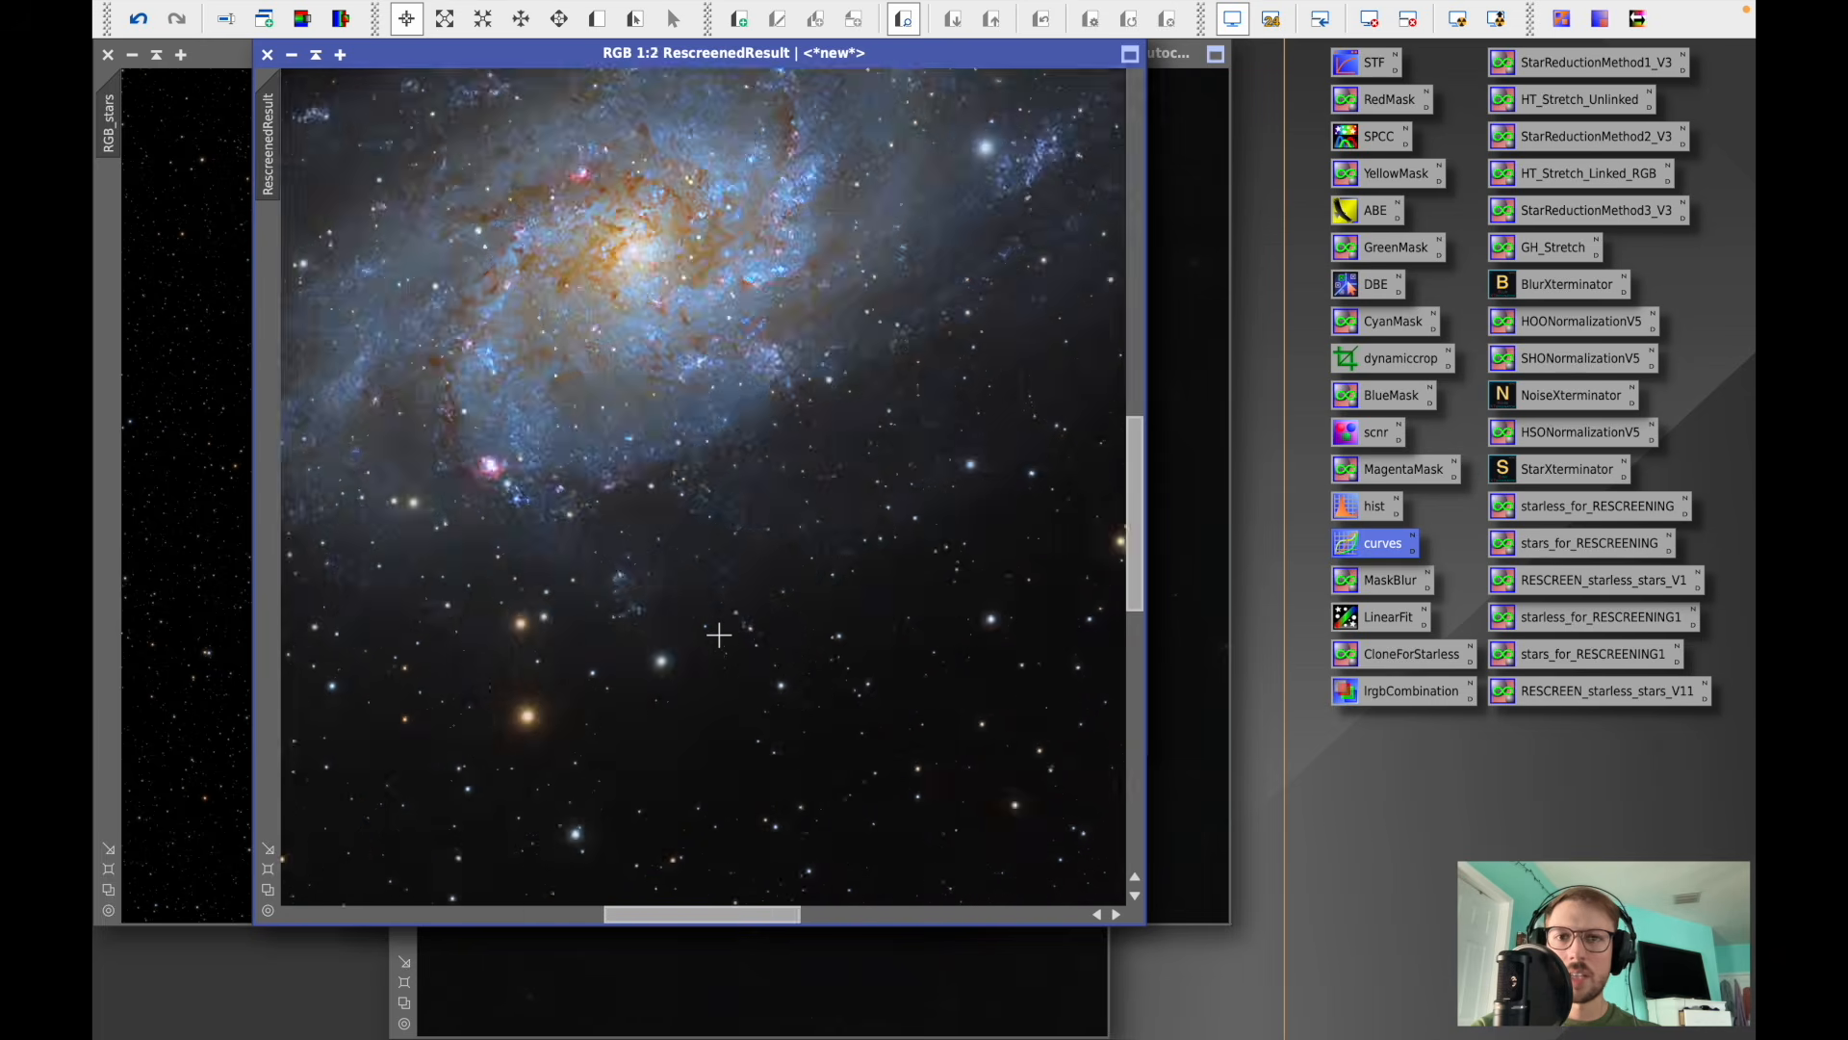
- Zoom in and out across RescreenedResult to inspect the stars and background sky
scroll(719, 634, "down", 6)
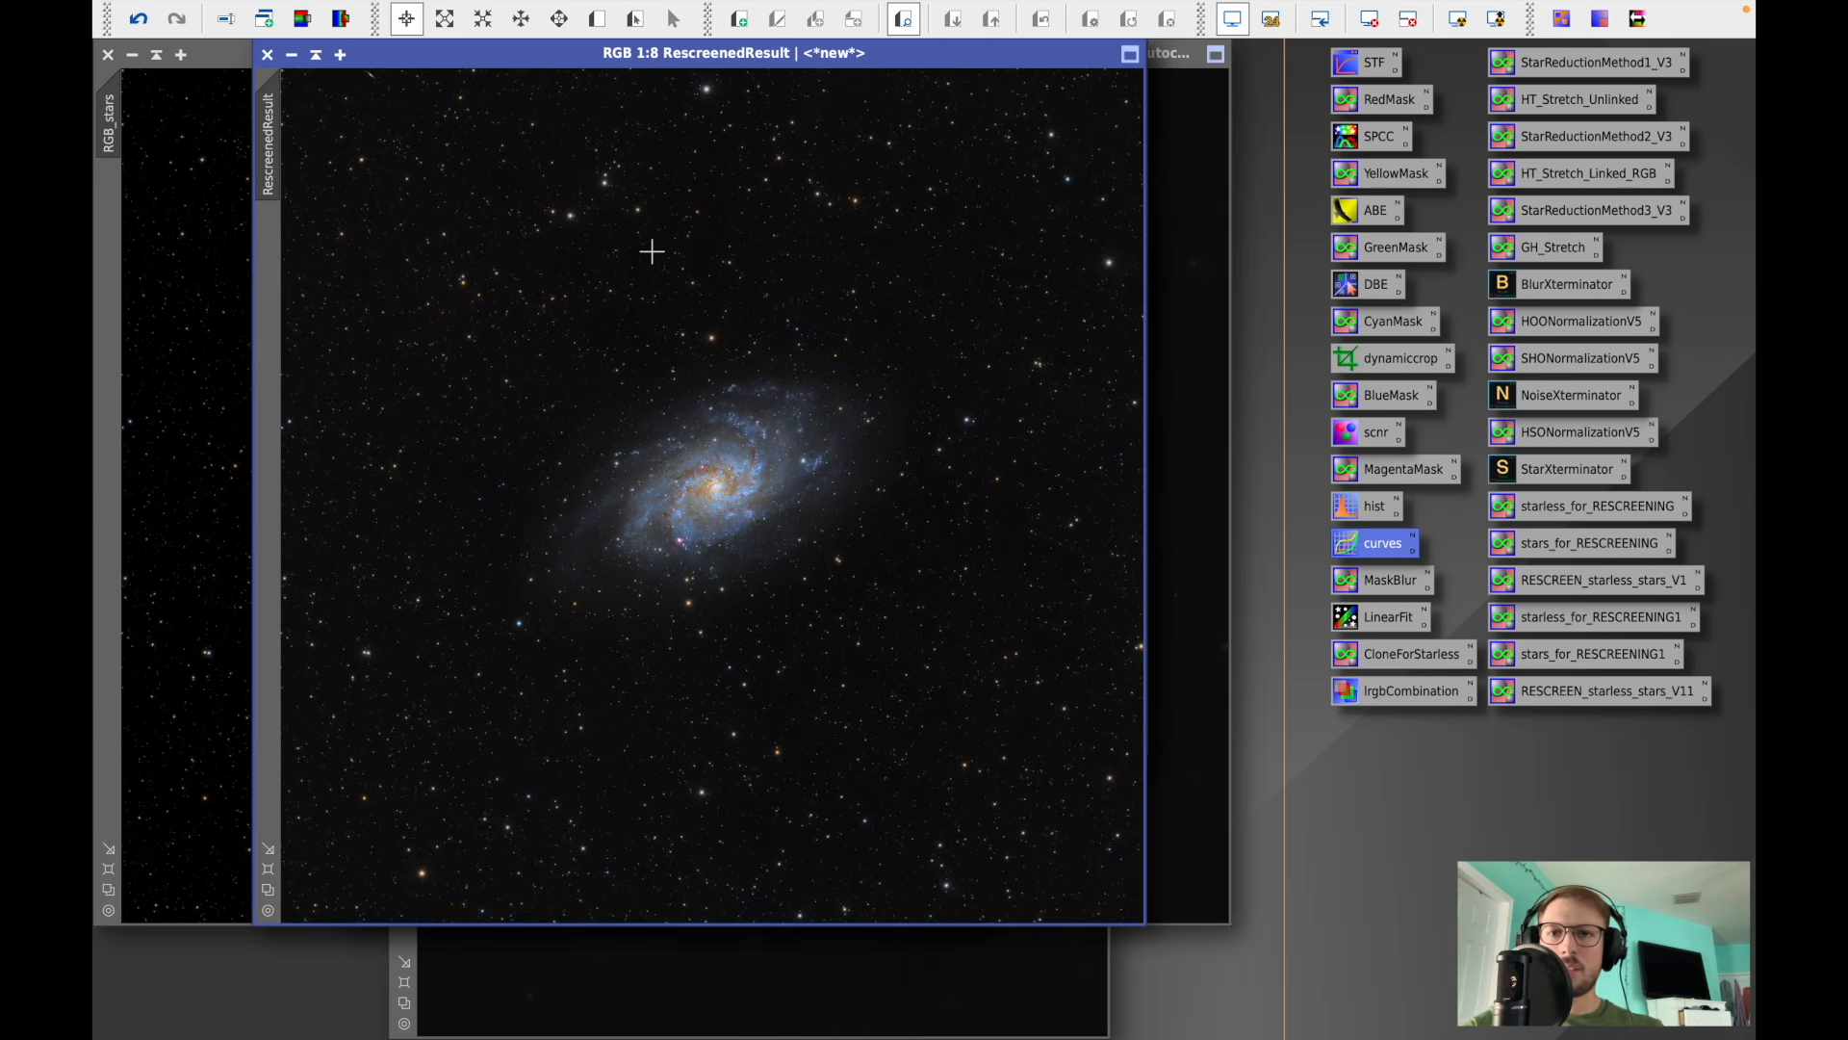
scroll(473, 288, "up", 4)
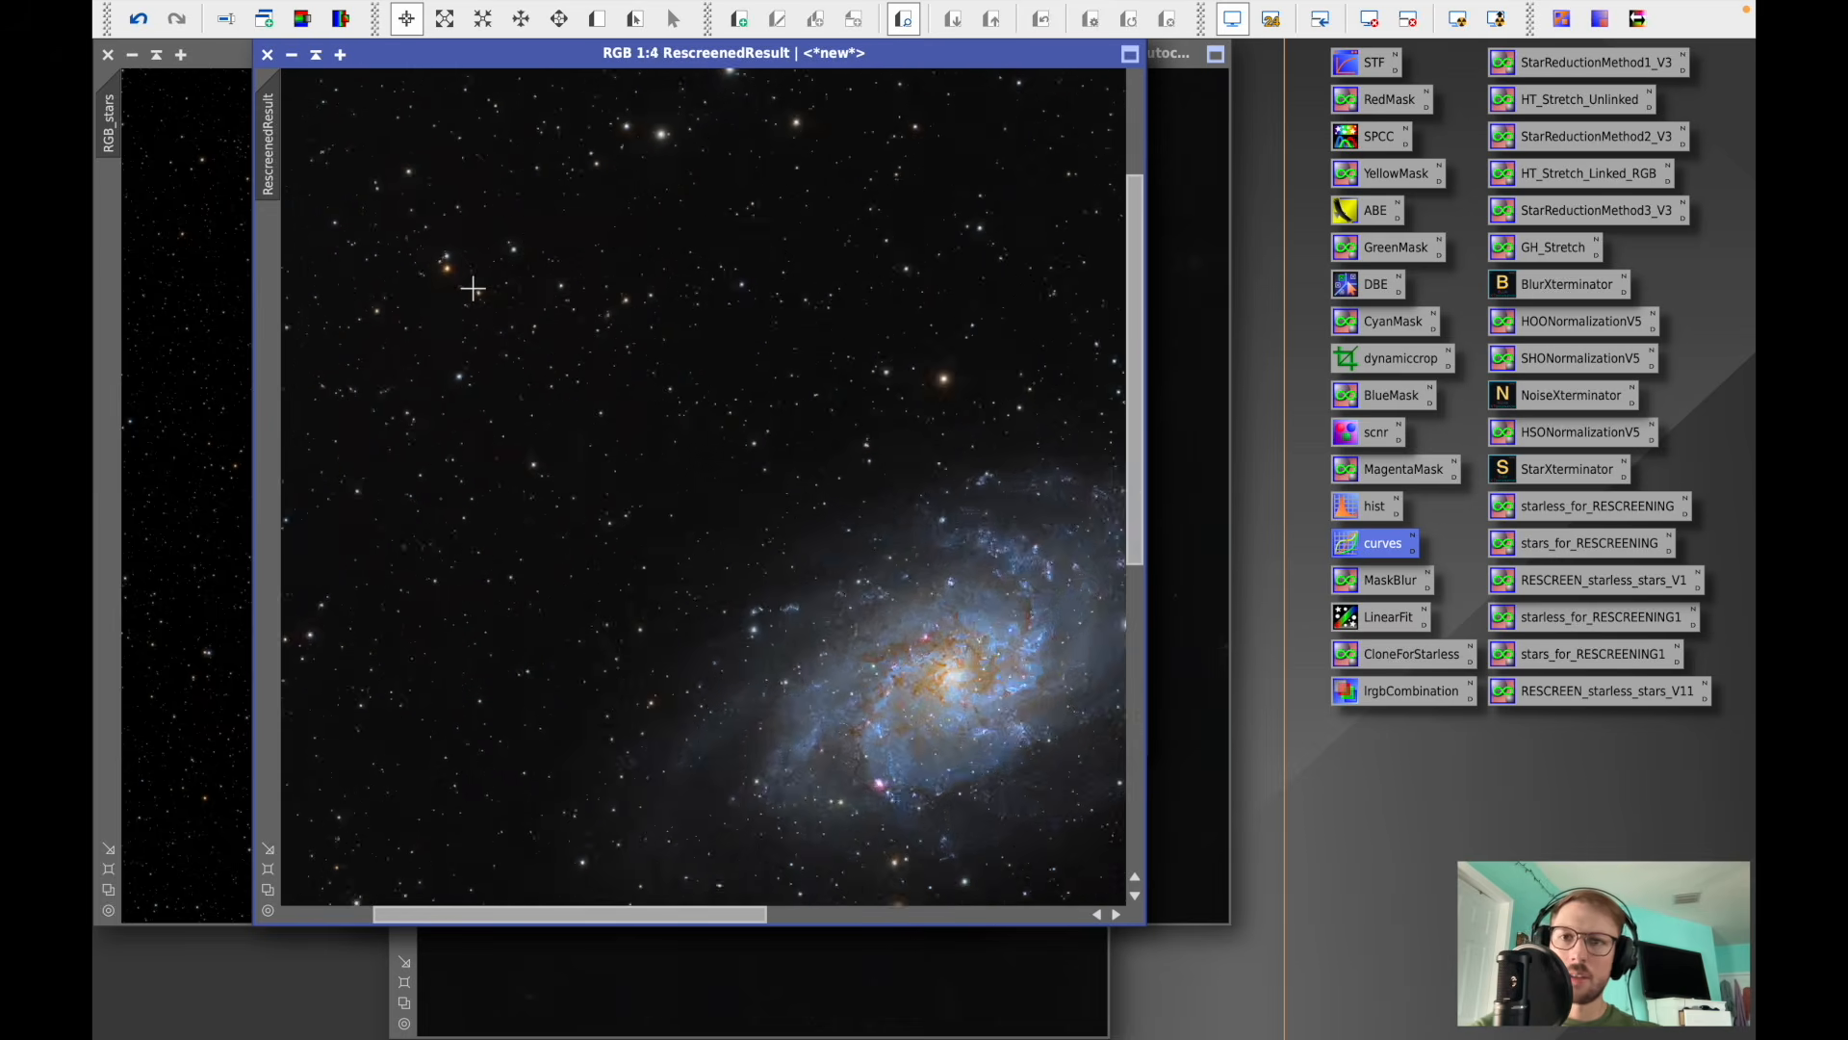
scroll(473, 288, "up", 3)
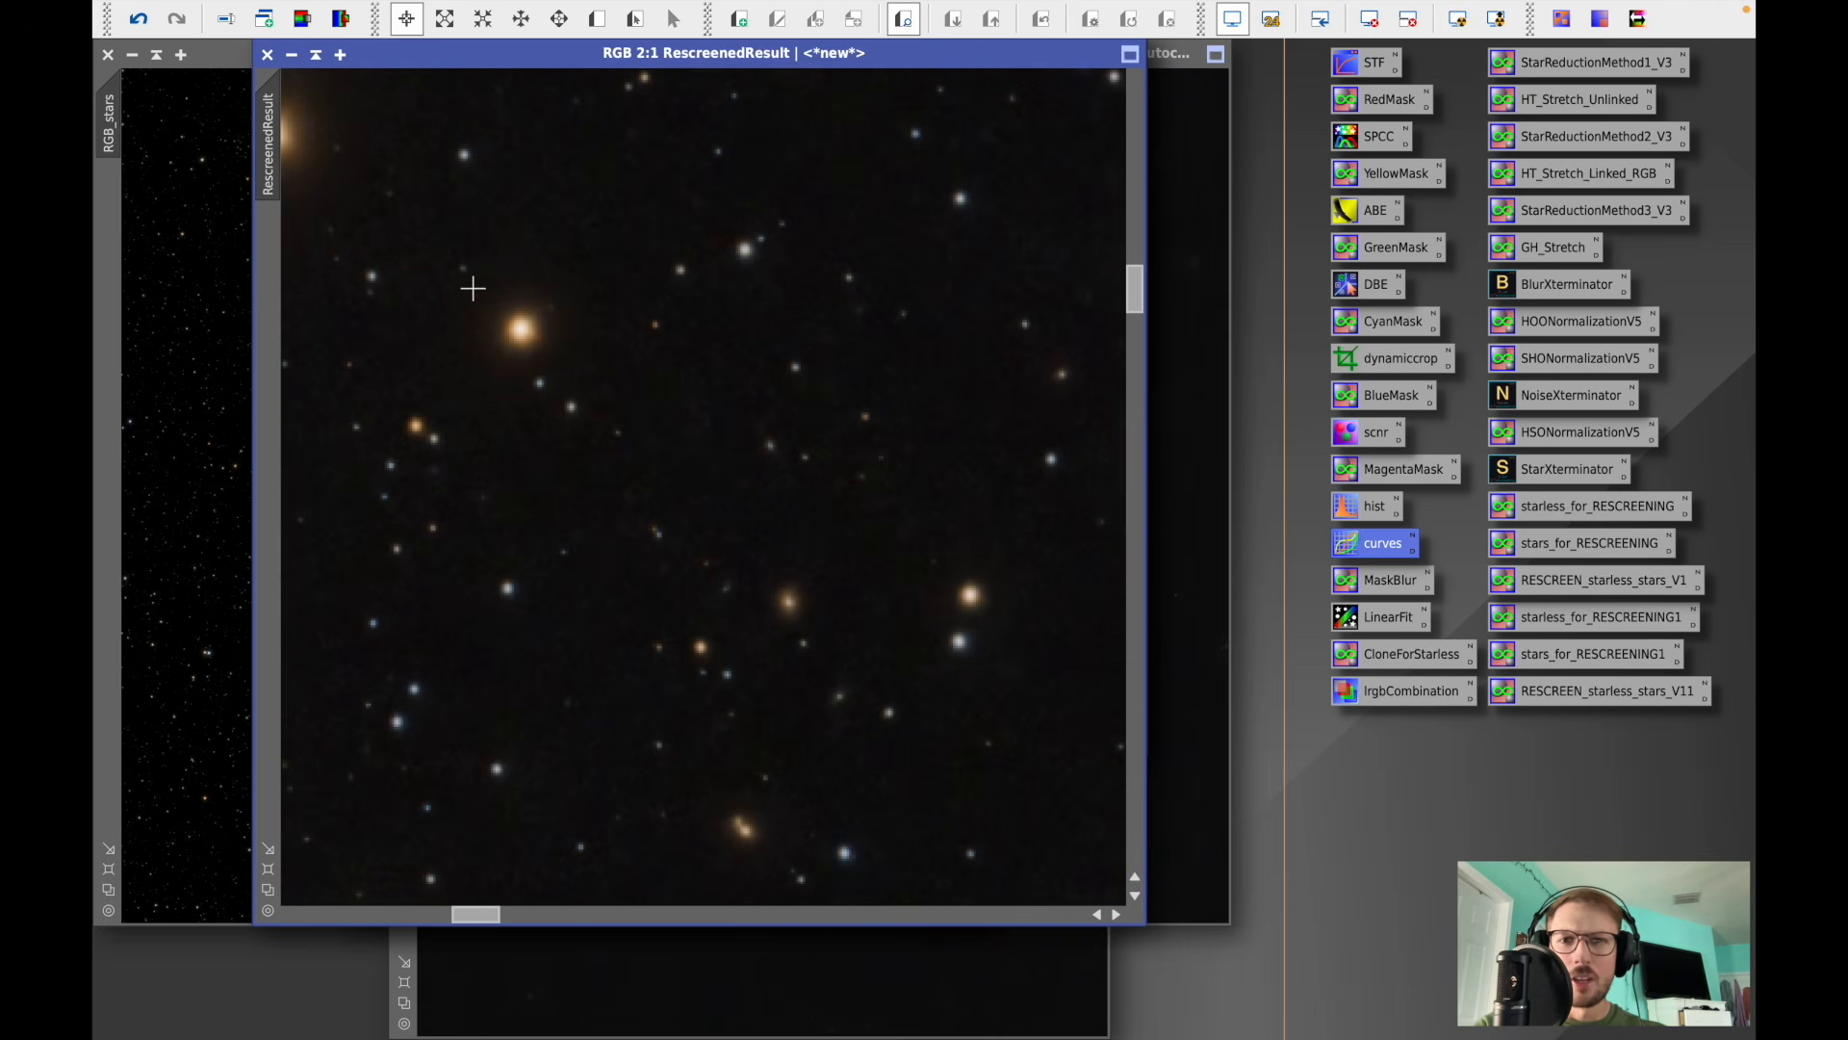
scroll(814, 351, "down", 2)
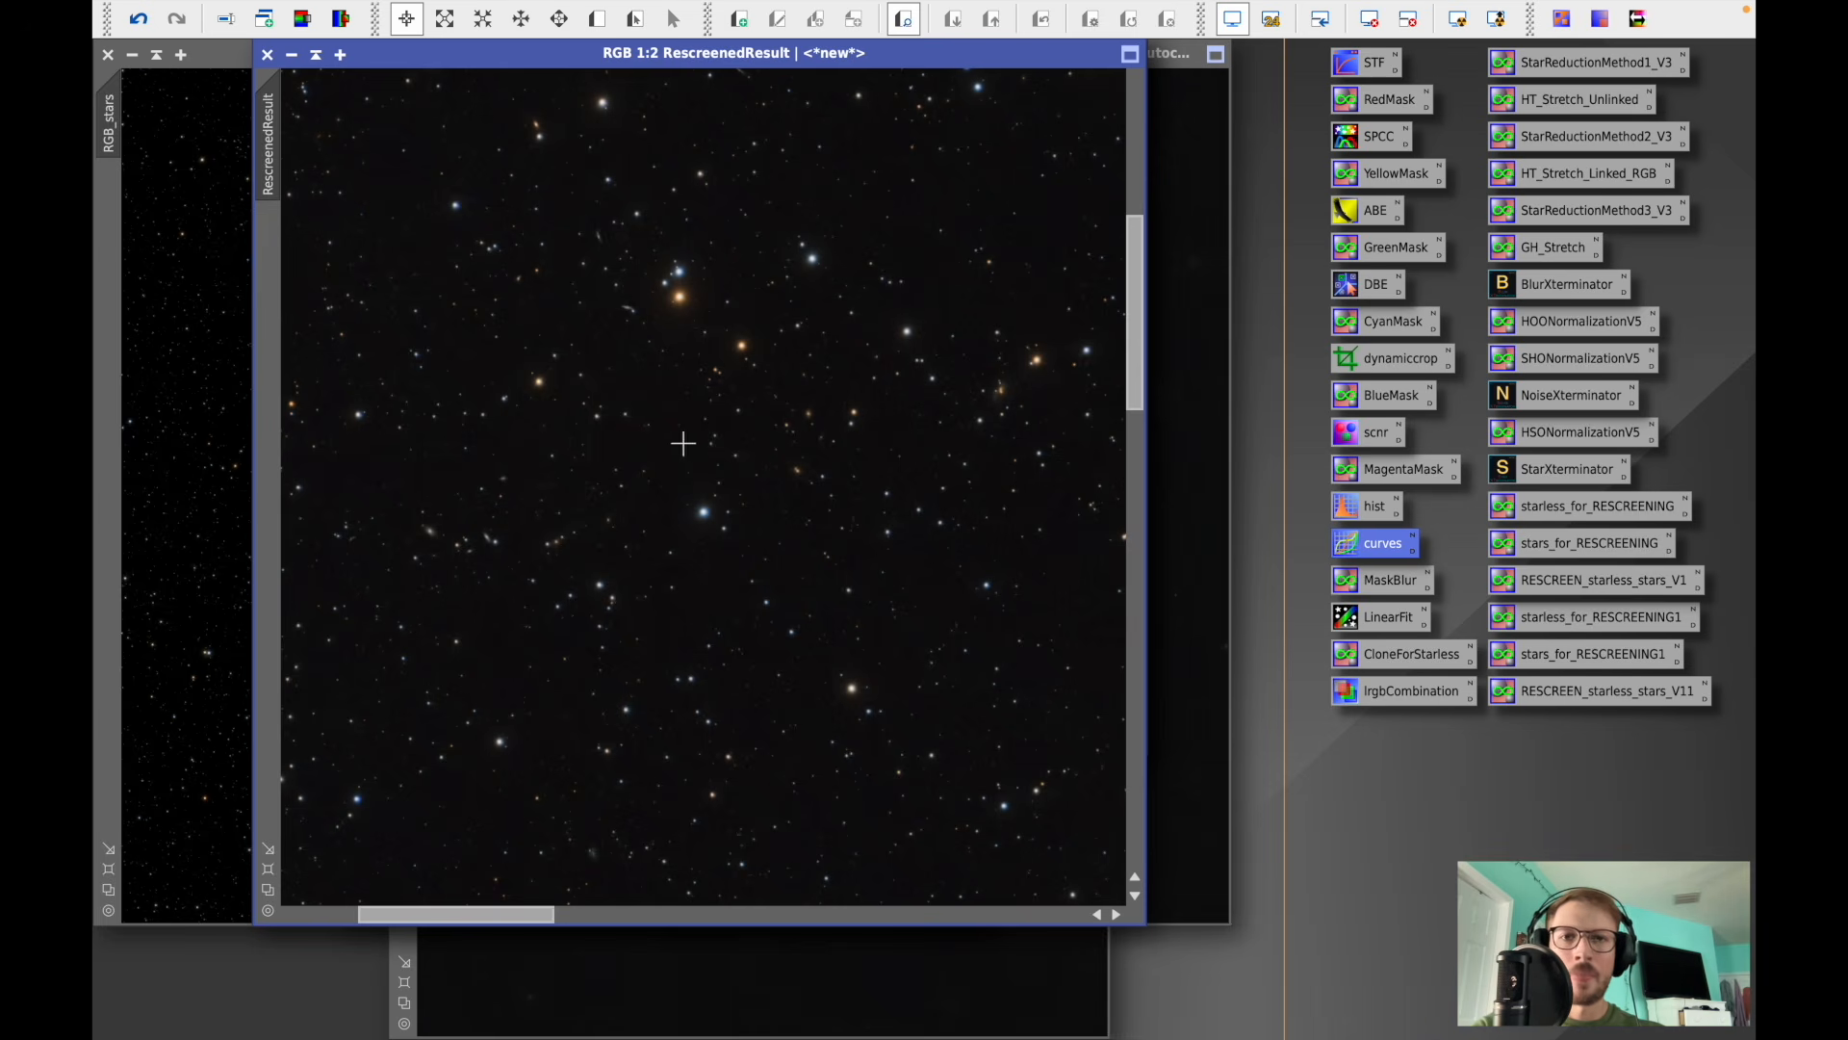
scroll(896, 352, "down", 5)
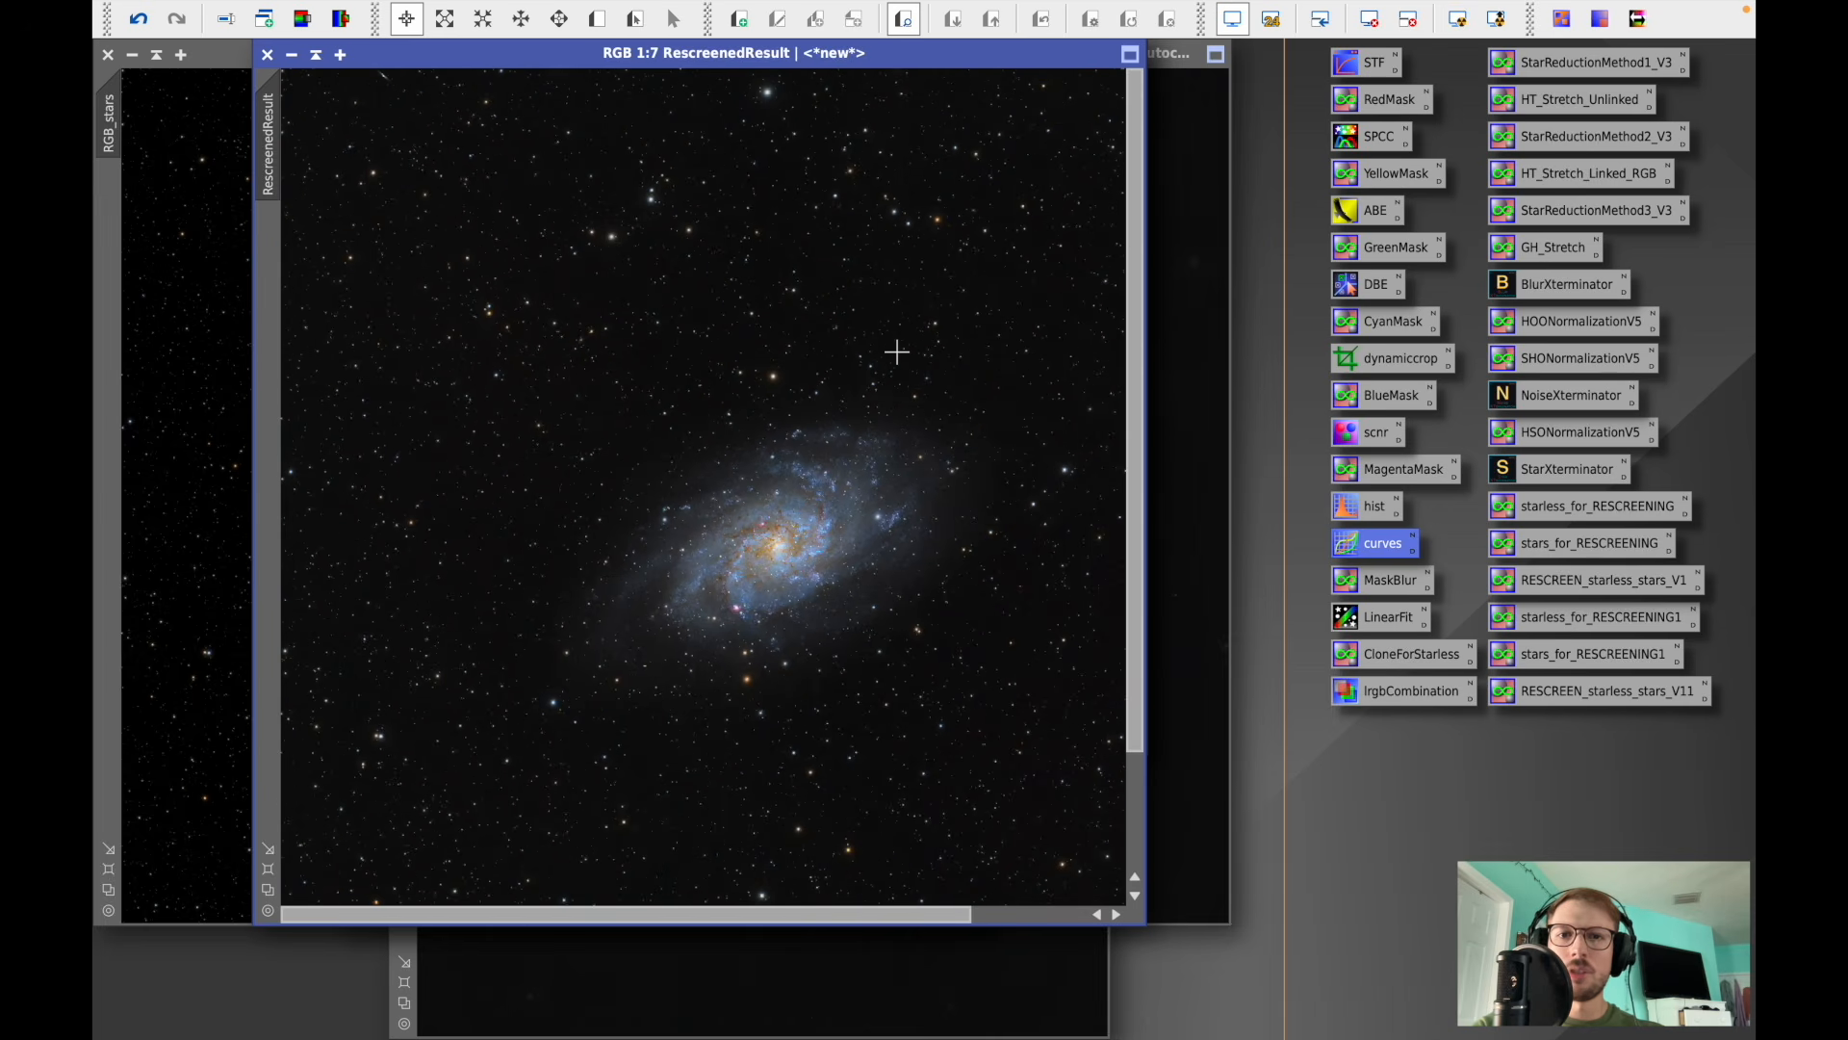
scroll(897, 353, "down", 1)
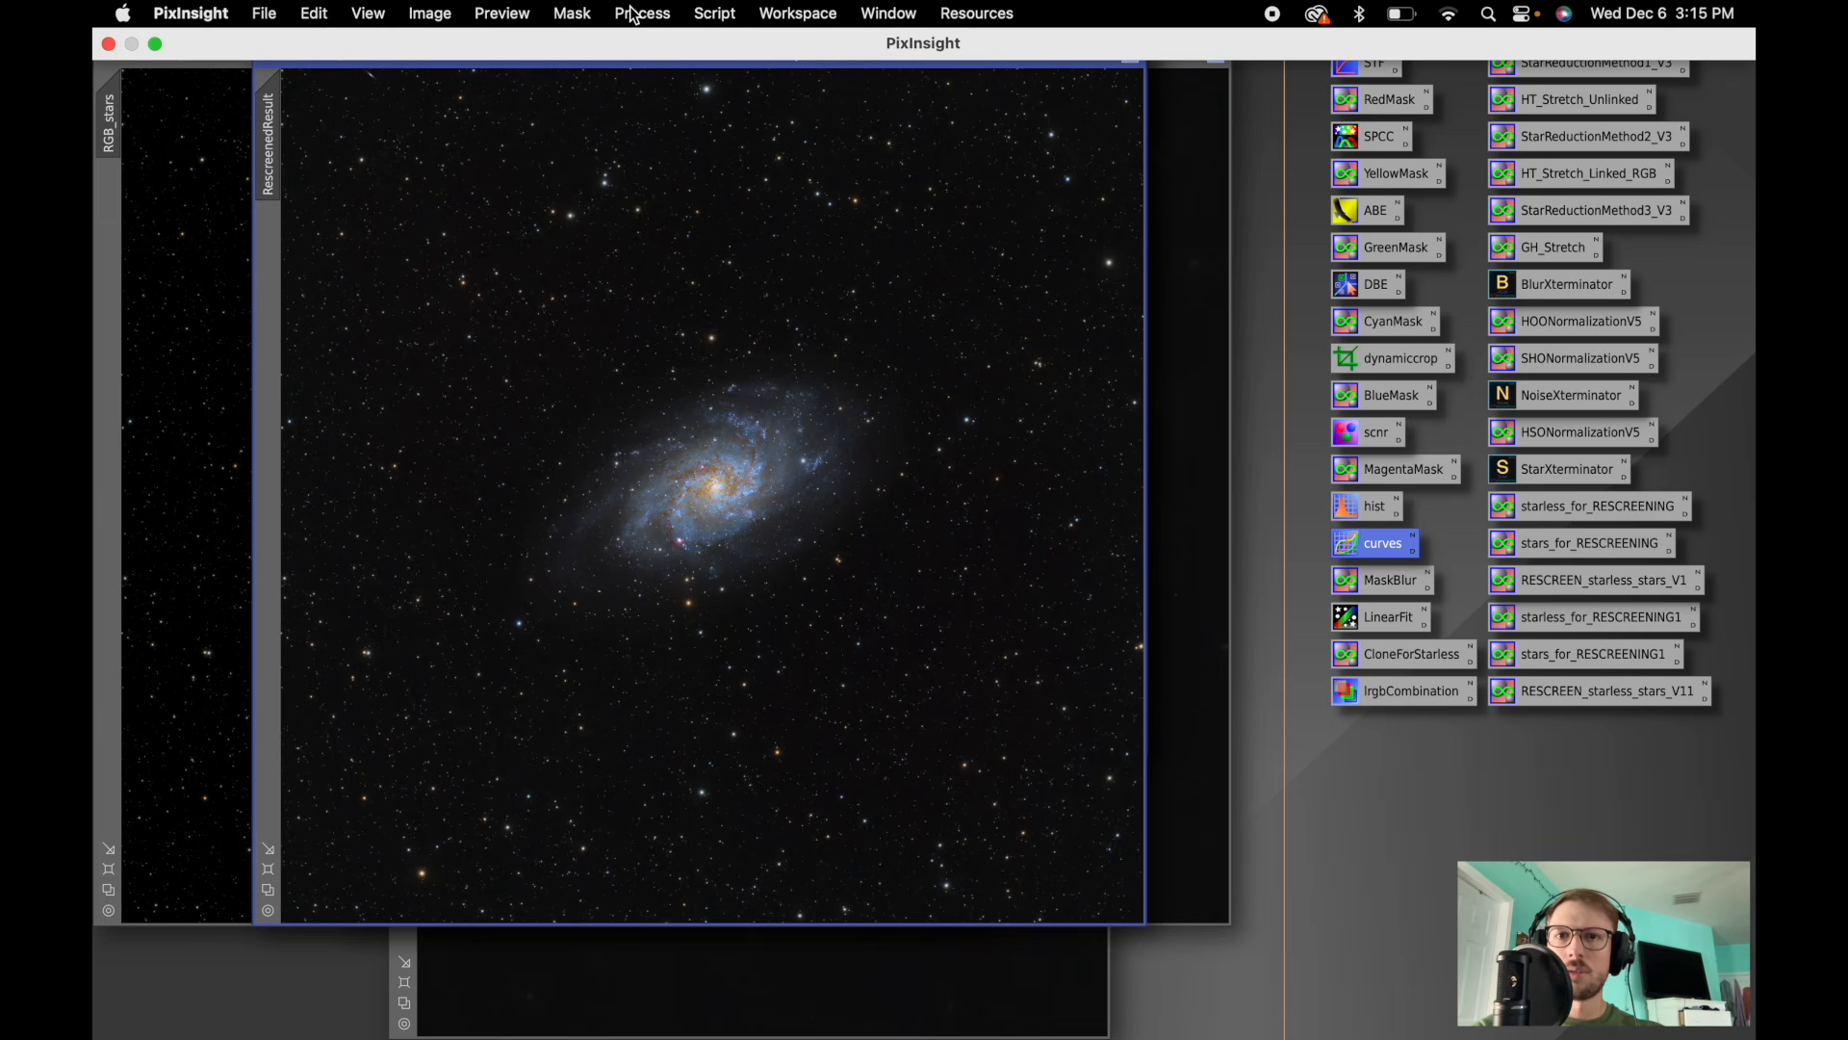
- Open RangeSelection with a real-time preview of RescreenedResult and reset its parameters
left_click(633, 14)
mouse_move(661, 660)
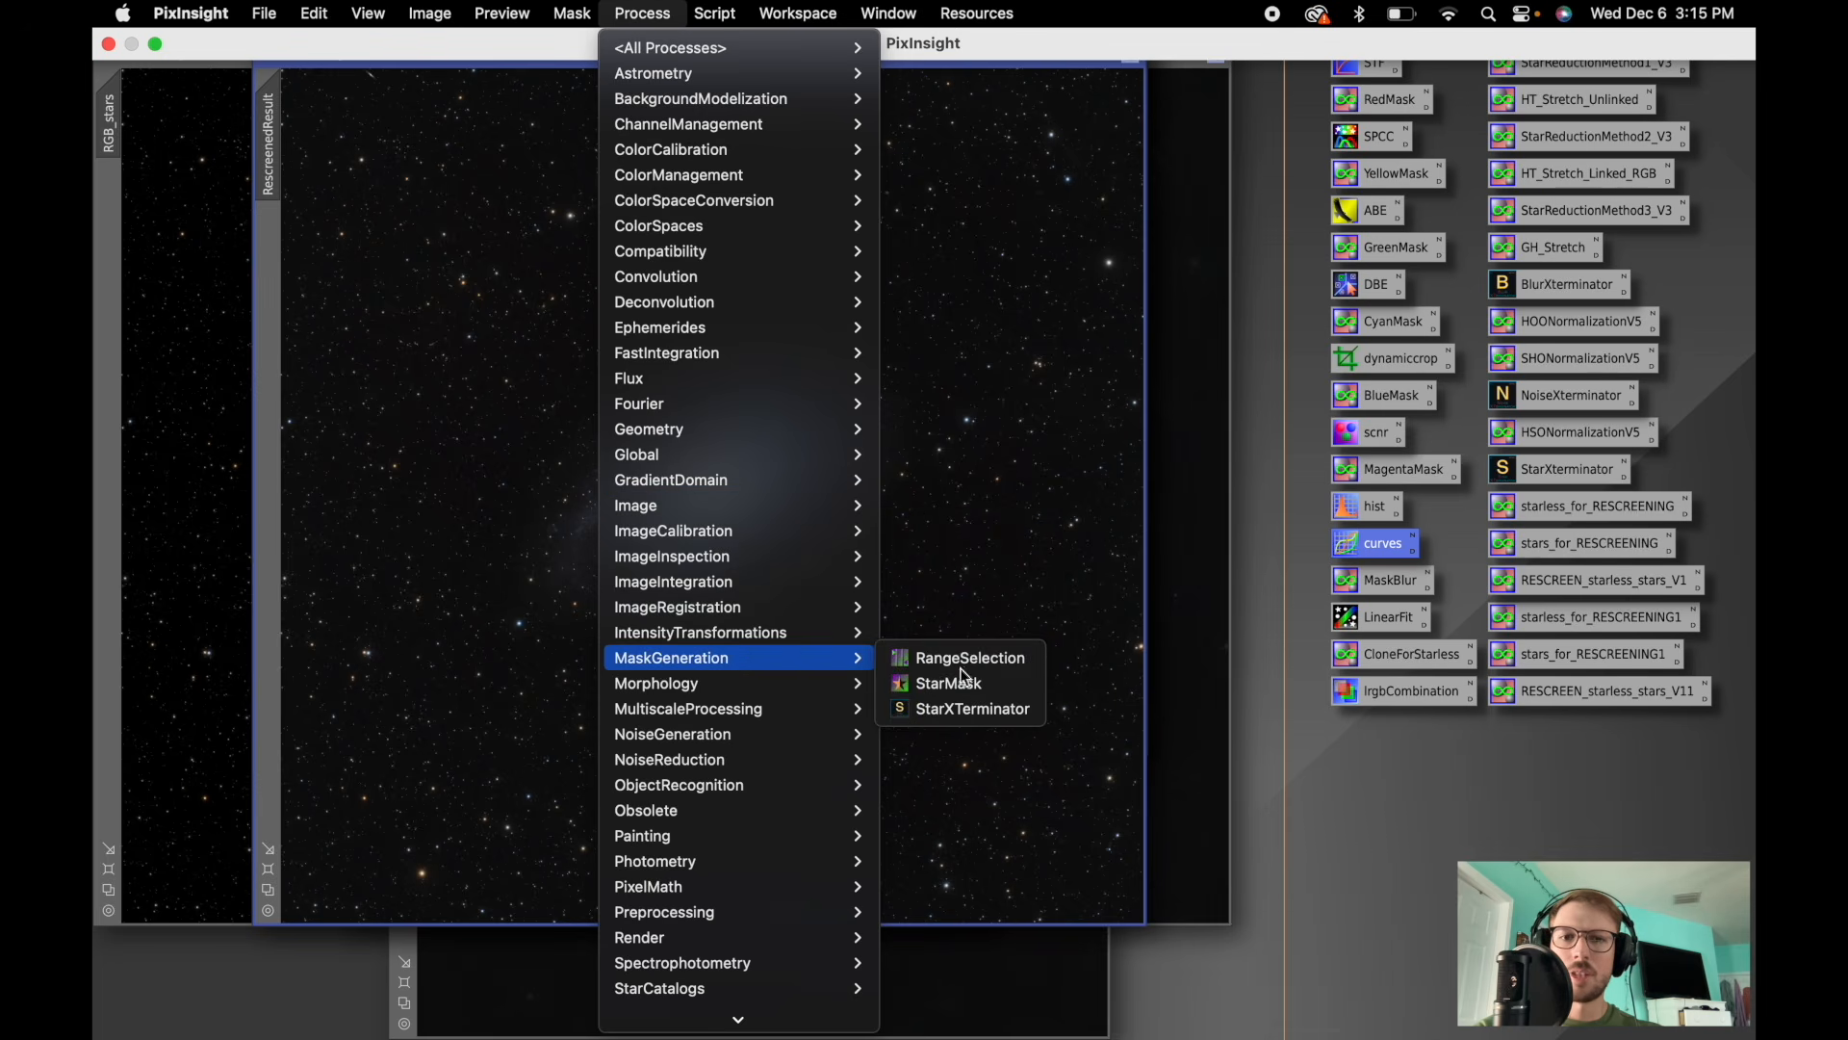
left_click(1001, 657)
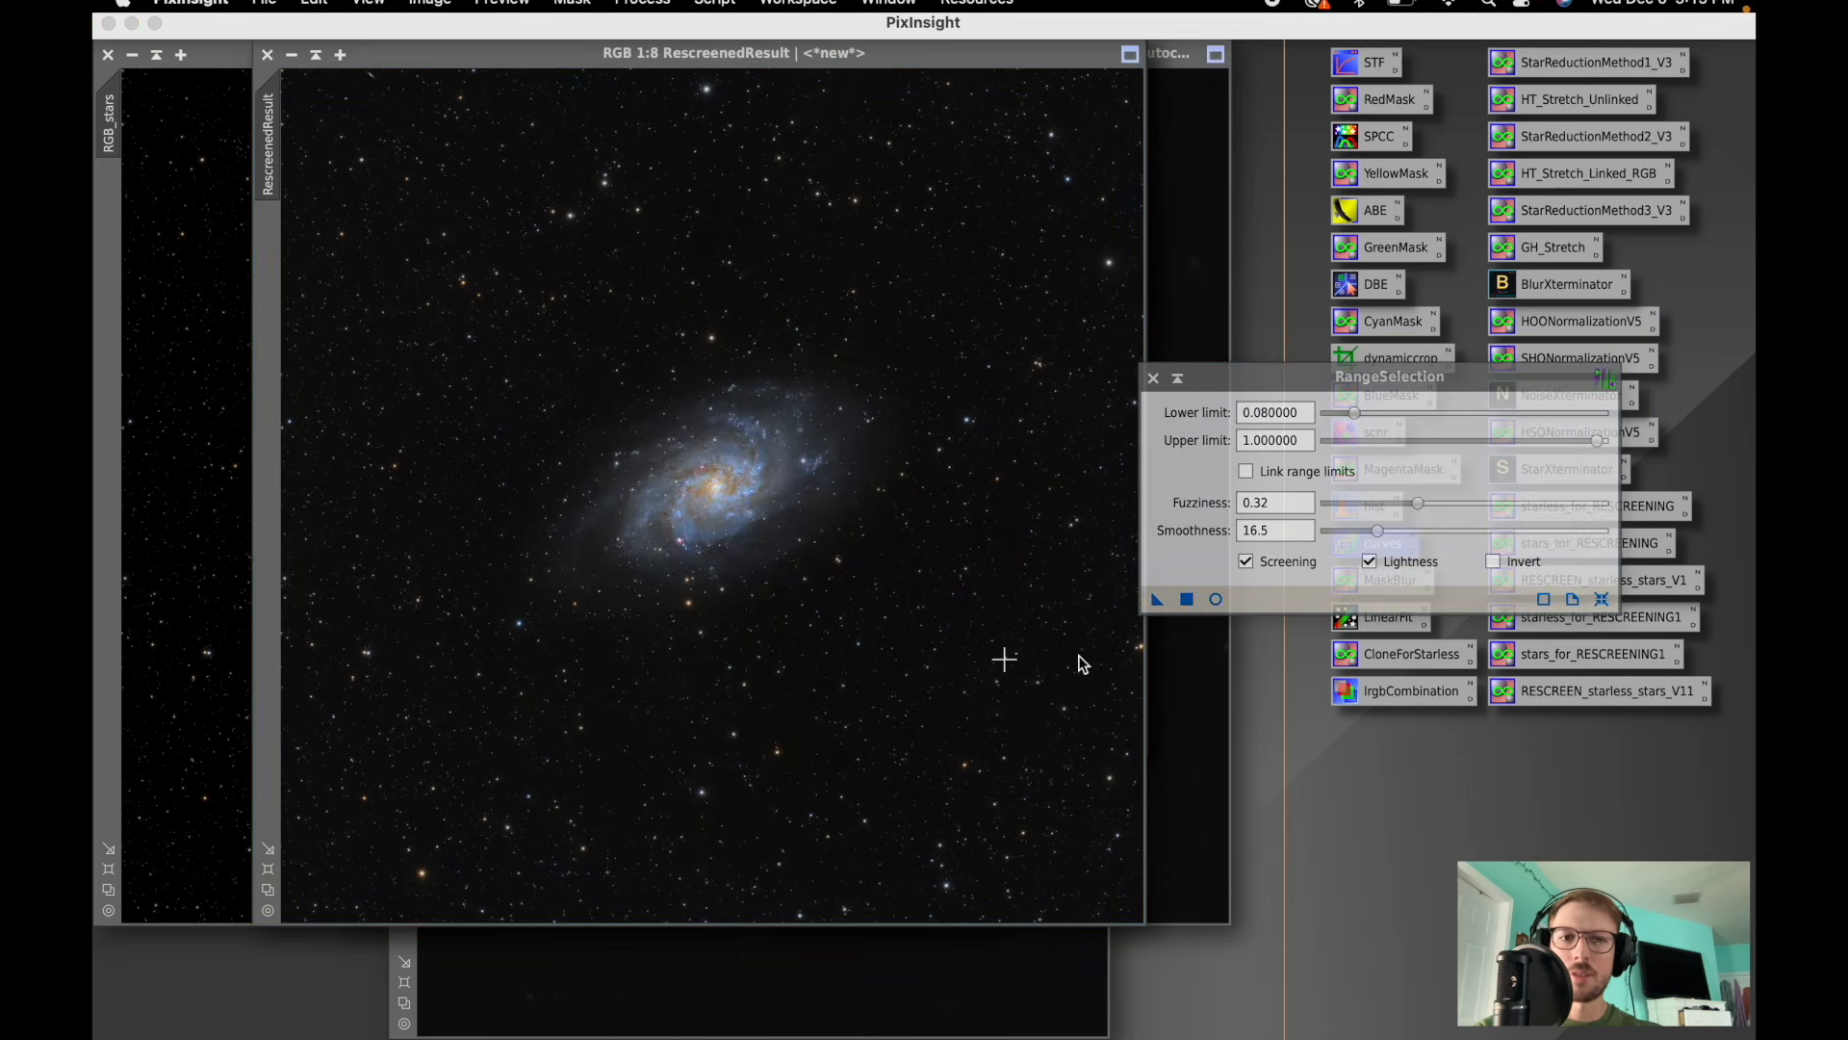
left_click(1215, 598)
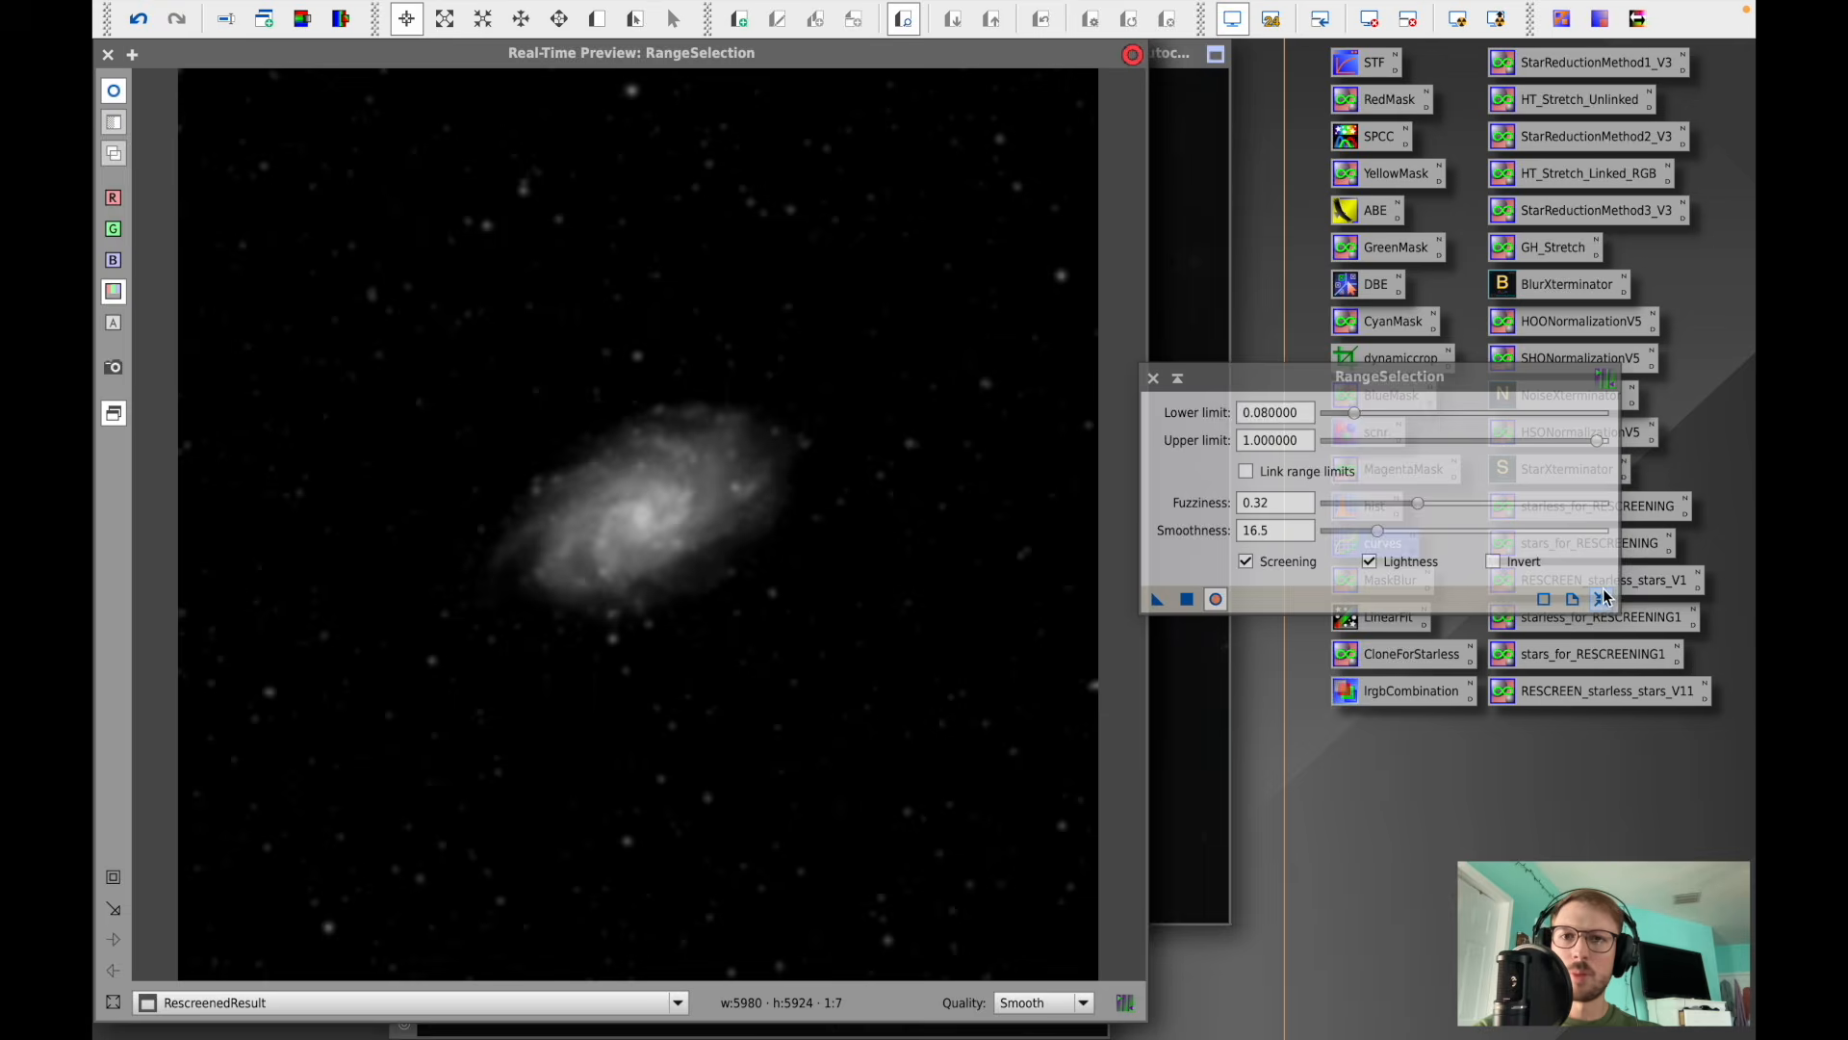
left_click(1603, 597)
- Create a range mask from RescreenedResult with lower limit 0.04, upper limit 1.0, fuzziness 0, smoothness 37, screening off
left_click_drag(1335, 416, 1350, 419)
left_click_drag(1337, 508, 1321, 543)
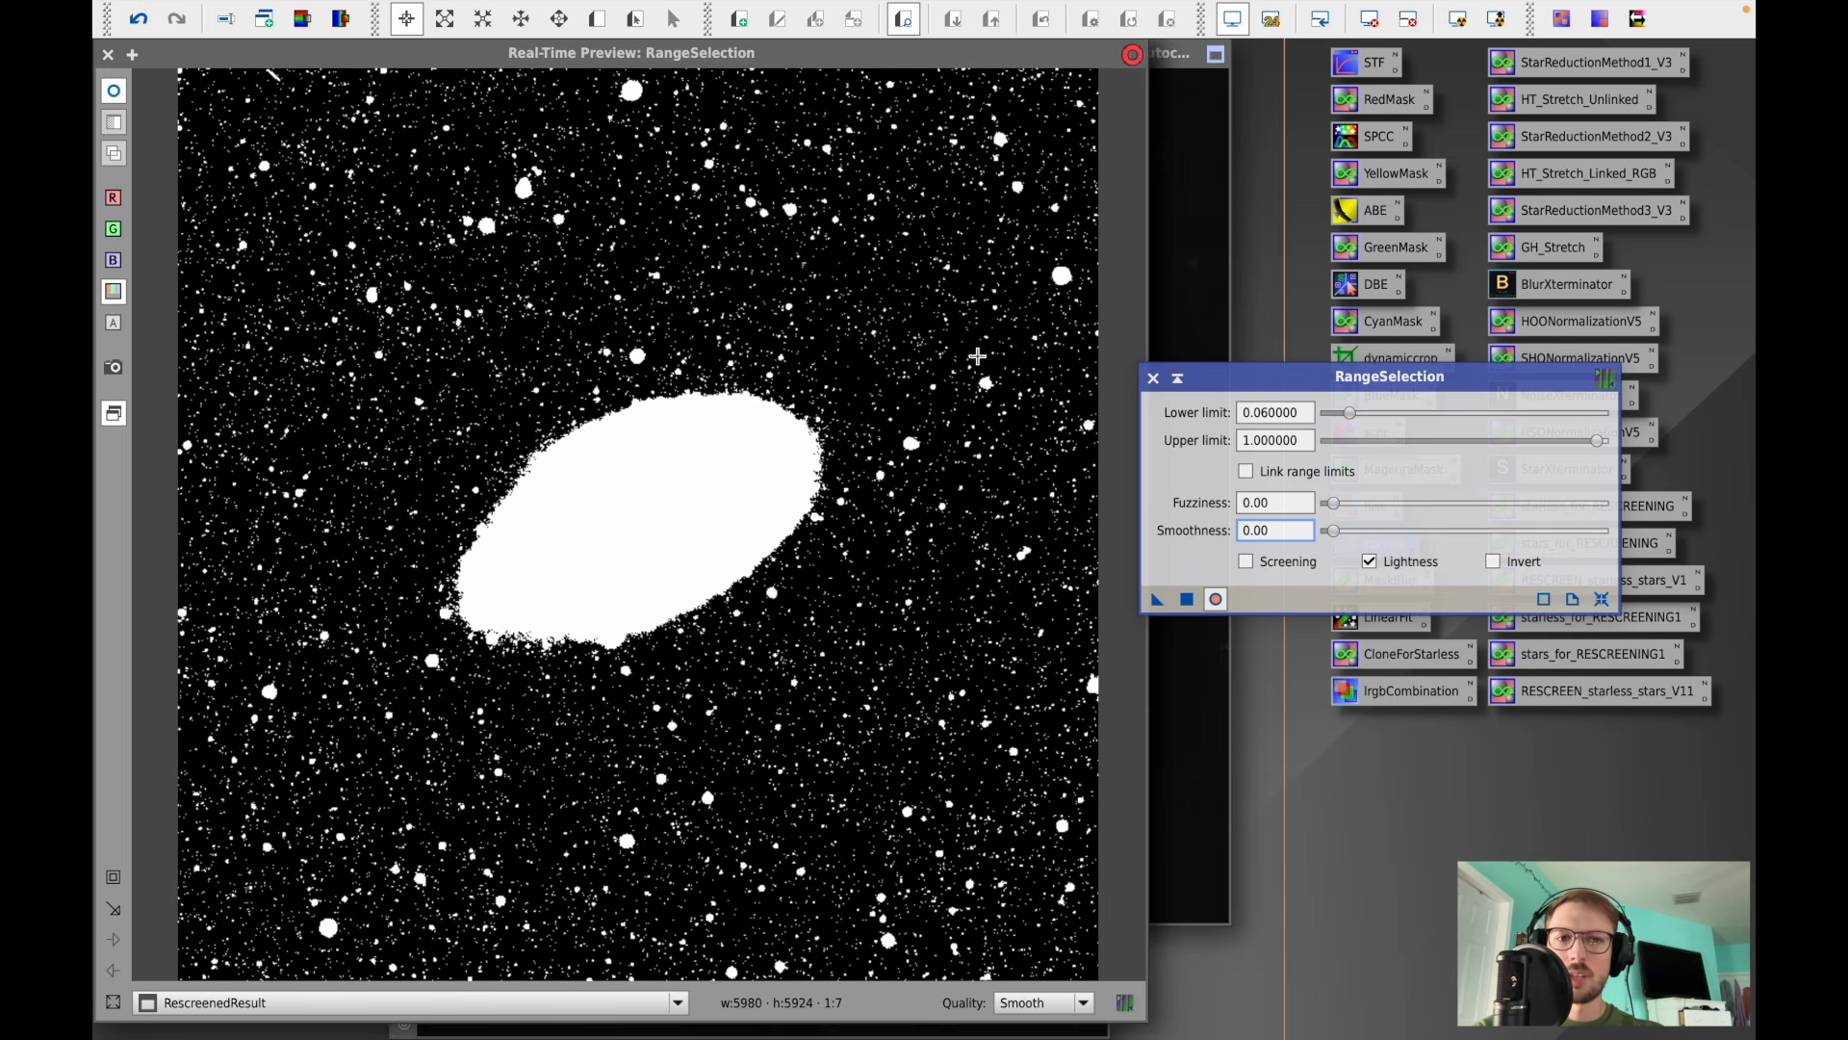
left_click_drag(1335, 536, 1369, 521)
left_click_drag(1348, 420, 1351, 419)
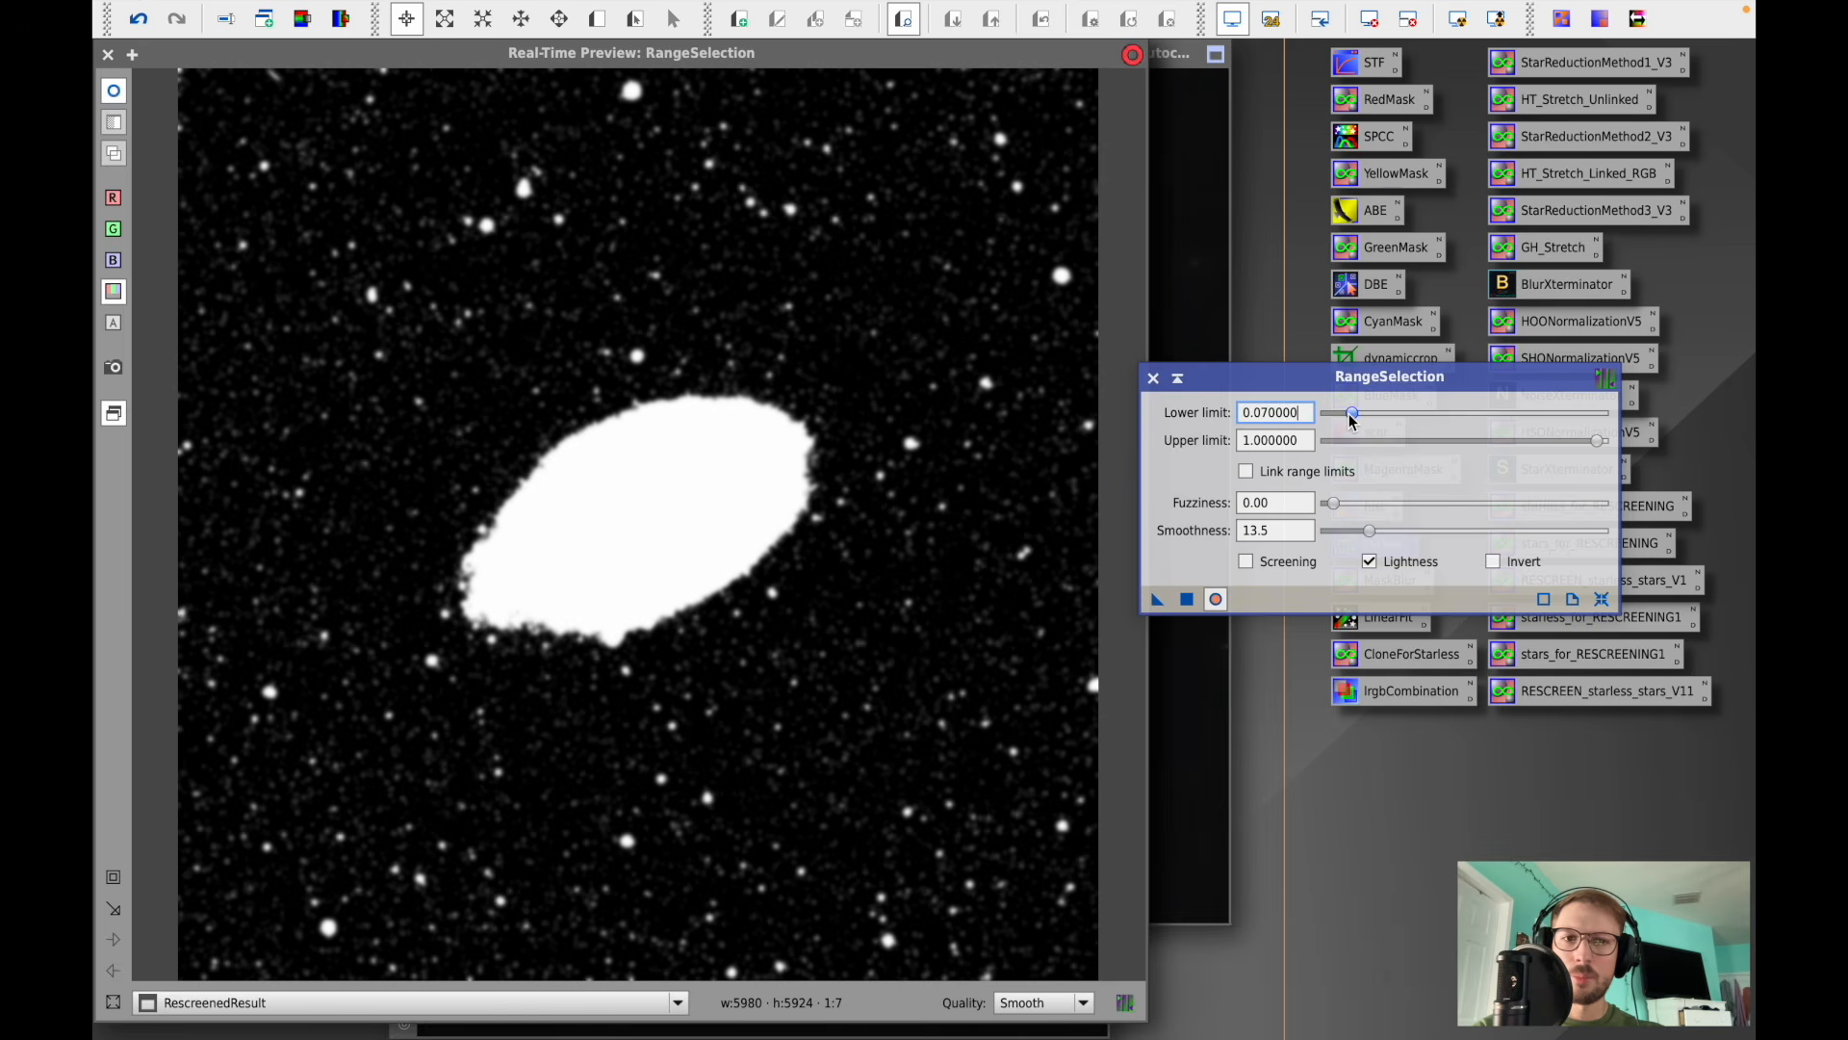
mouse_move(1333, 502)
left_mouse_down()
mouse_move(1362, 520)
mouse_move(1326, 515)
left_mouse_up()
left_click_drag(1351, 412, 1350, 412)
left_click(1247, 563)
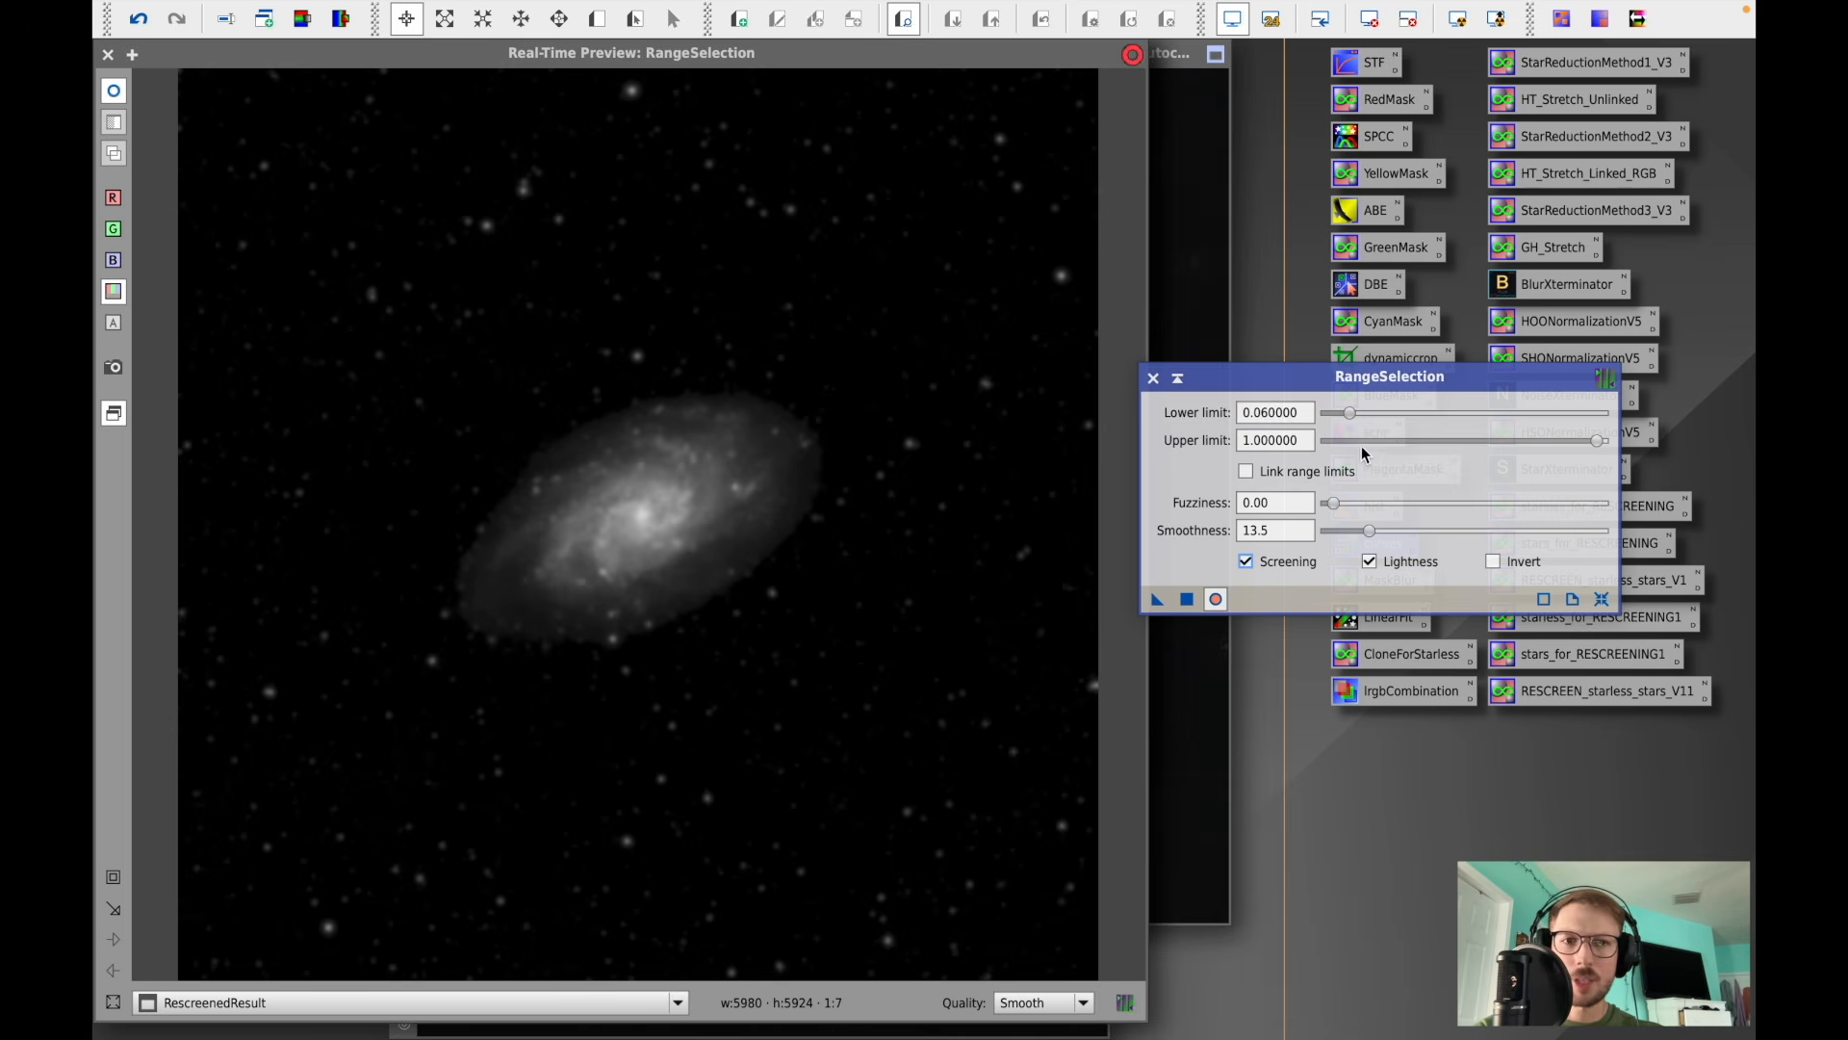
left_click(1351, 416)
left_click_drag(1350, 421, 1345, 424)
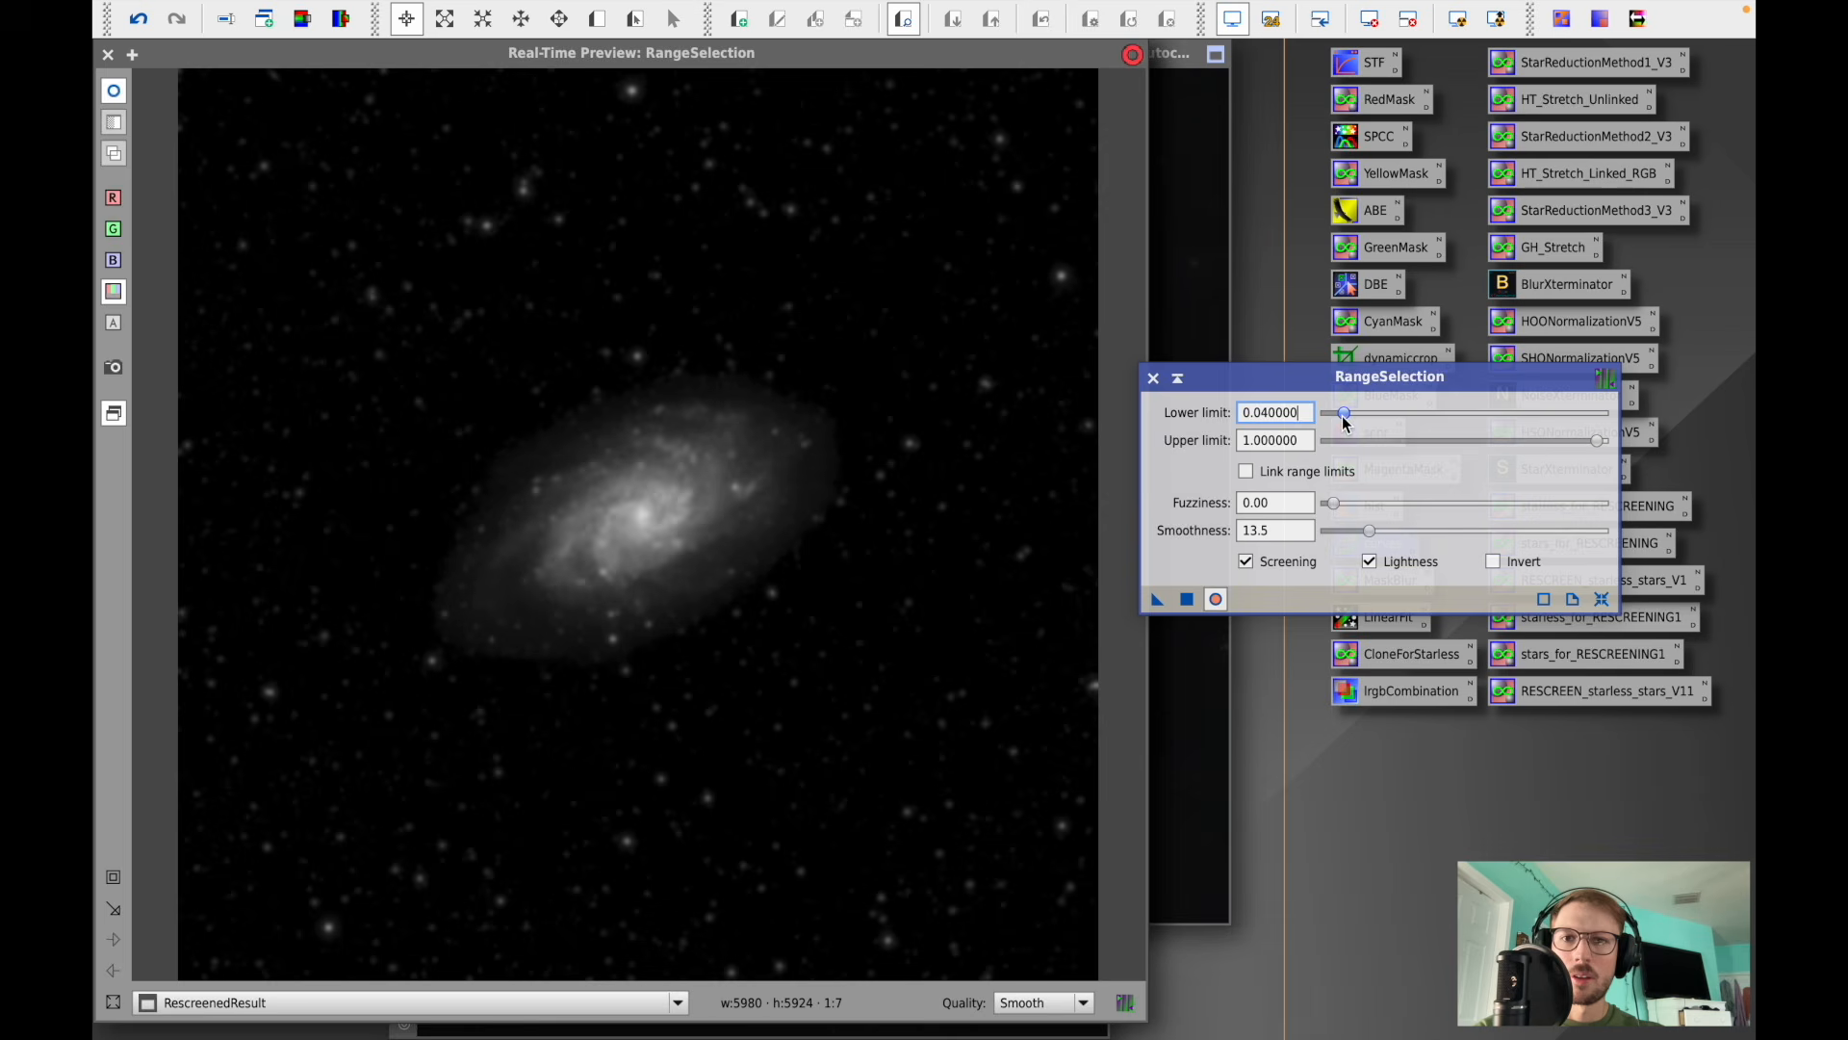
mouse_move(1370, 539)
left_mouse_down()
mouse_move(1394, 540)
mouse_move(1376, 539)
left_mouse_up()
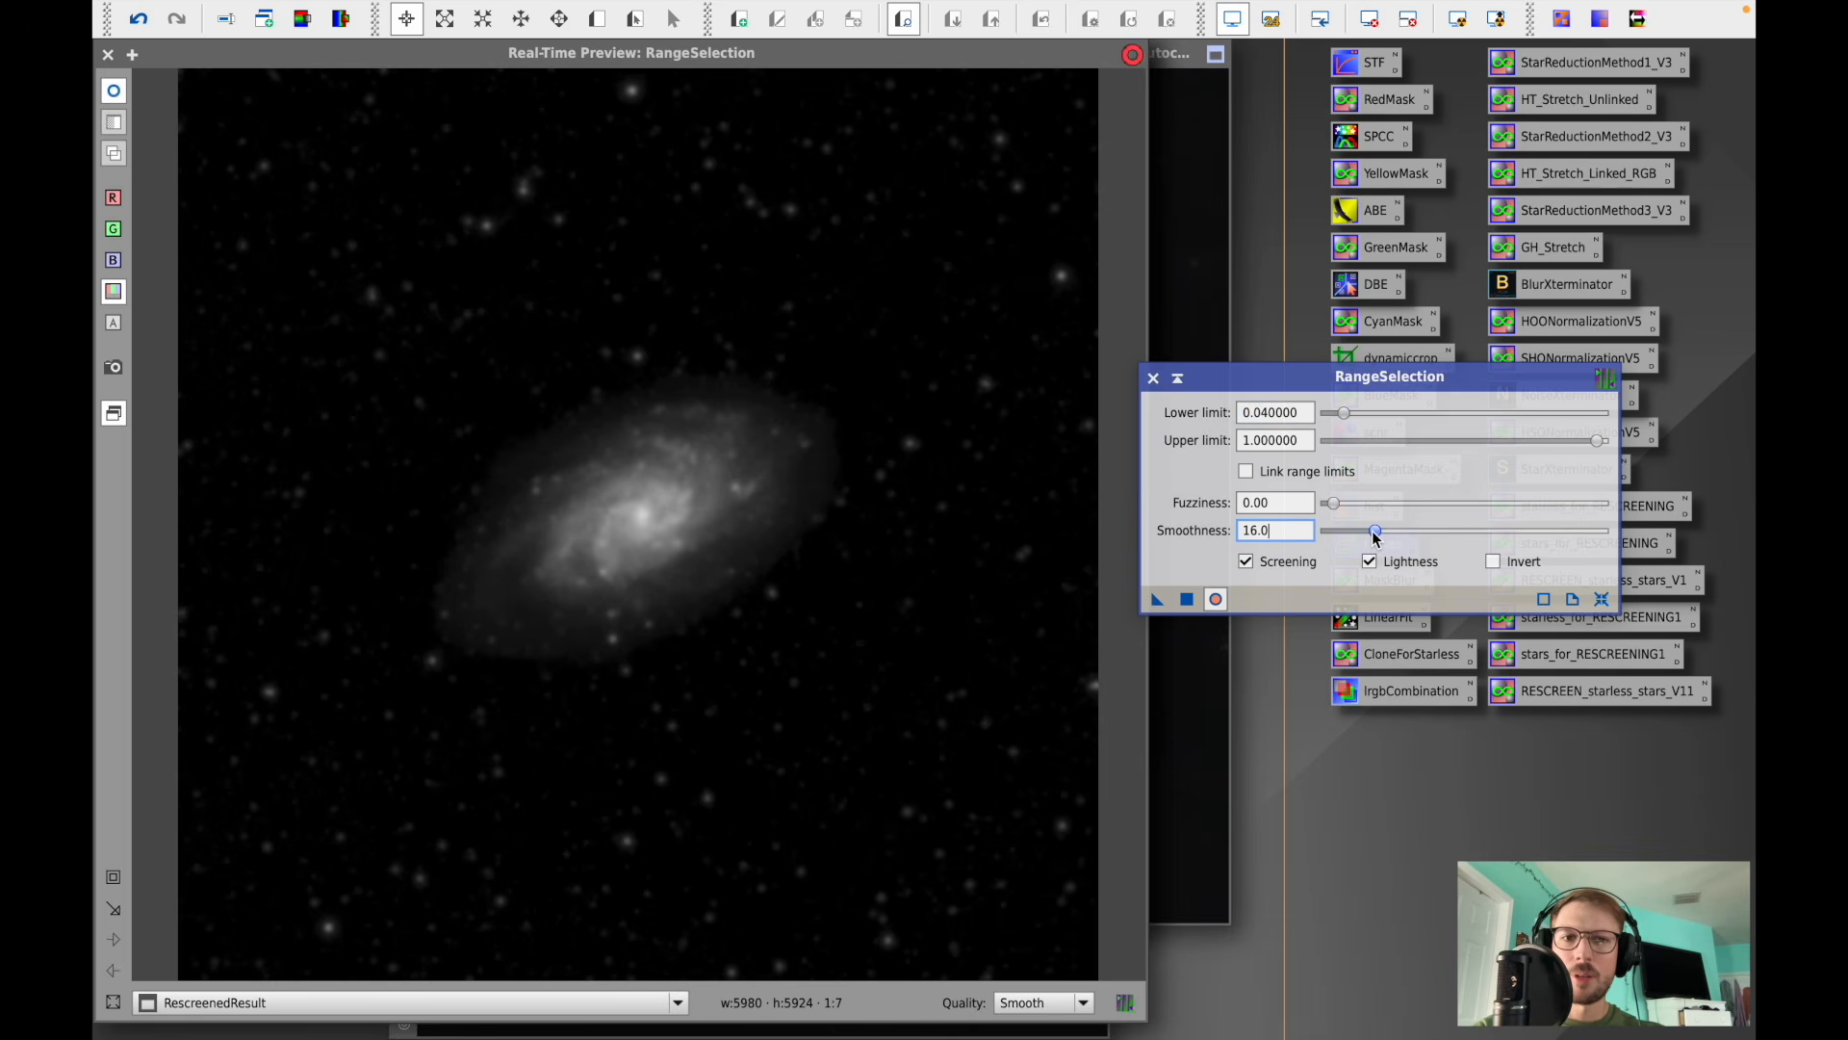
left_click(1247, 561)
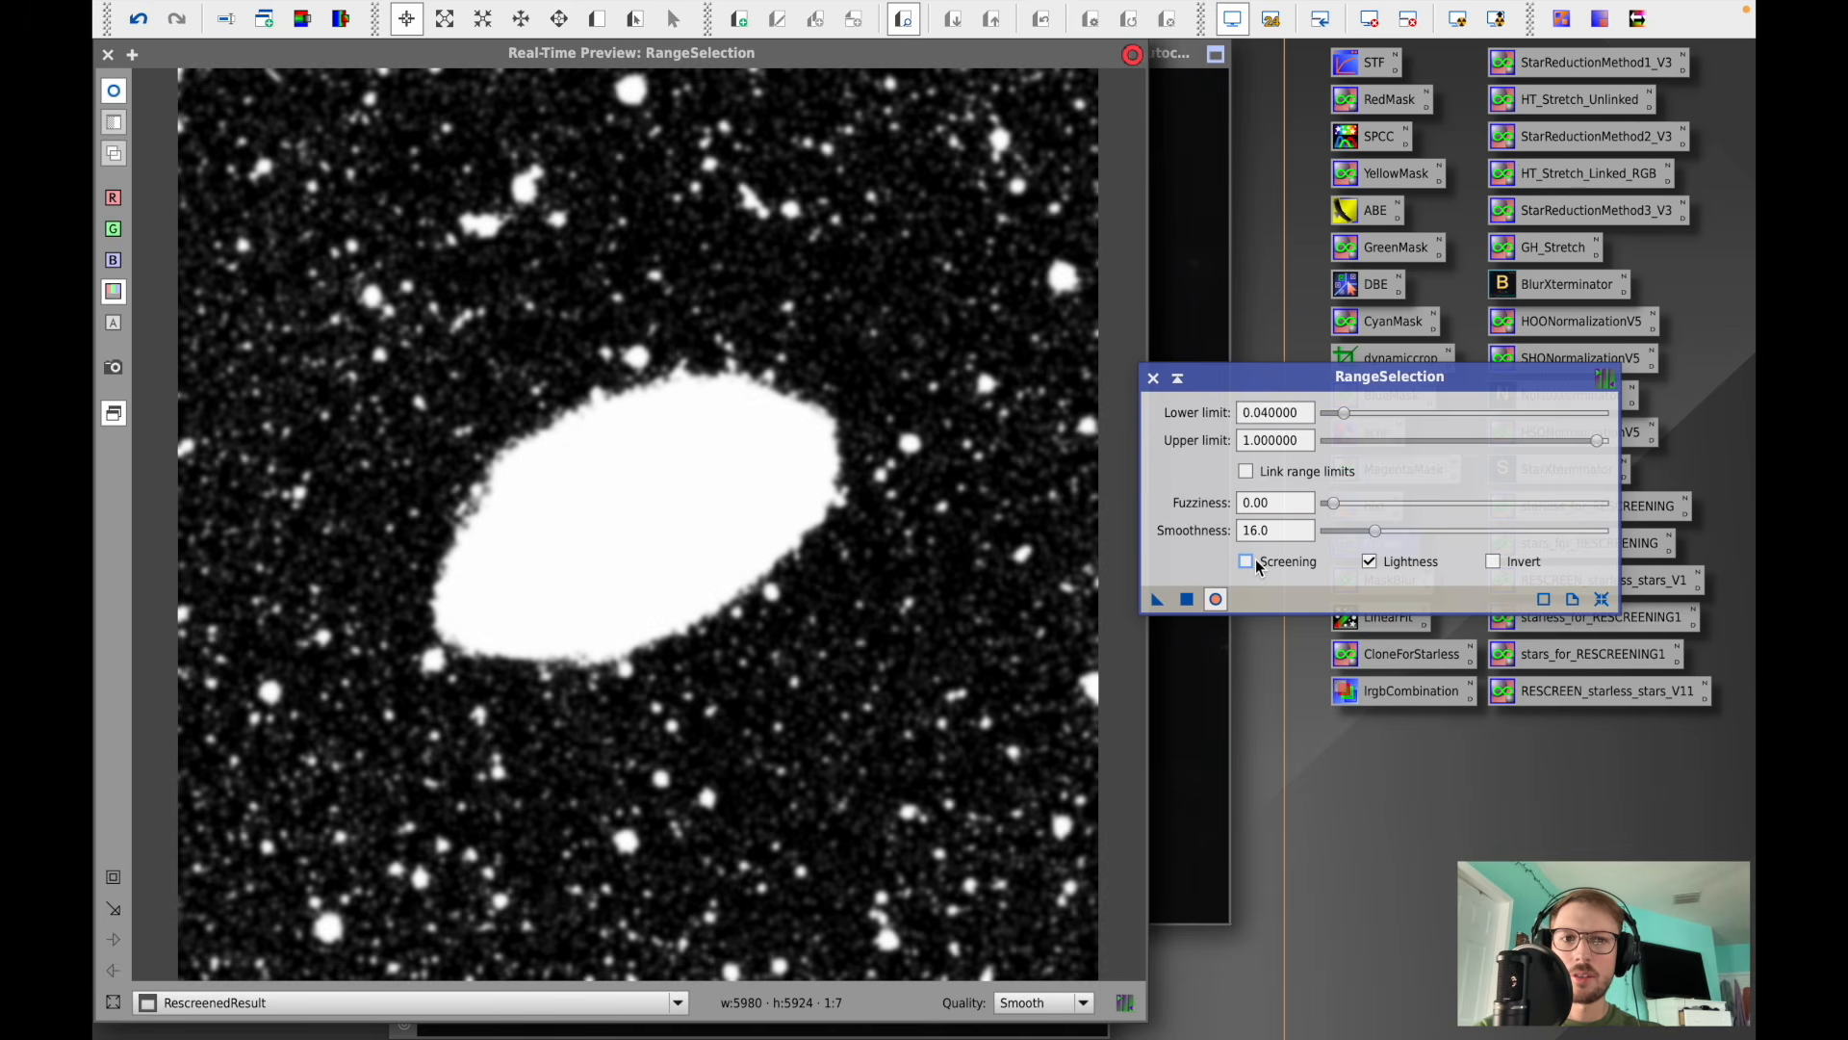
mouse_move(1373, 535)
left_mouse_down()
mouse_move(1434, 538)
mouse_move(1365, 536)
mouse_move(1396, 532)
left_mouse_up()
left_click_drag(1349, 419, 1350, 420)
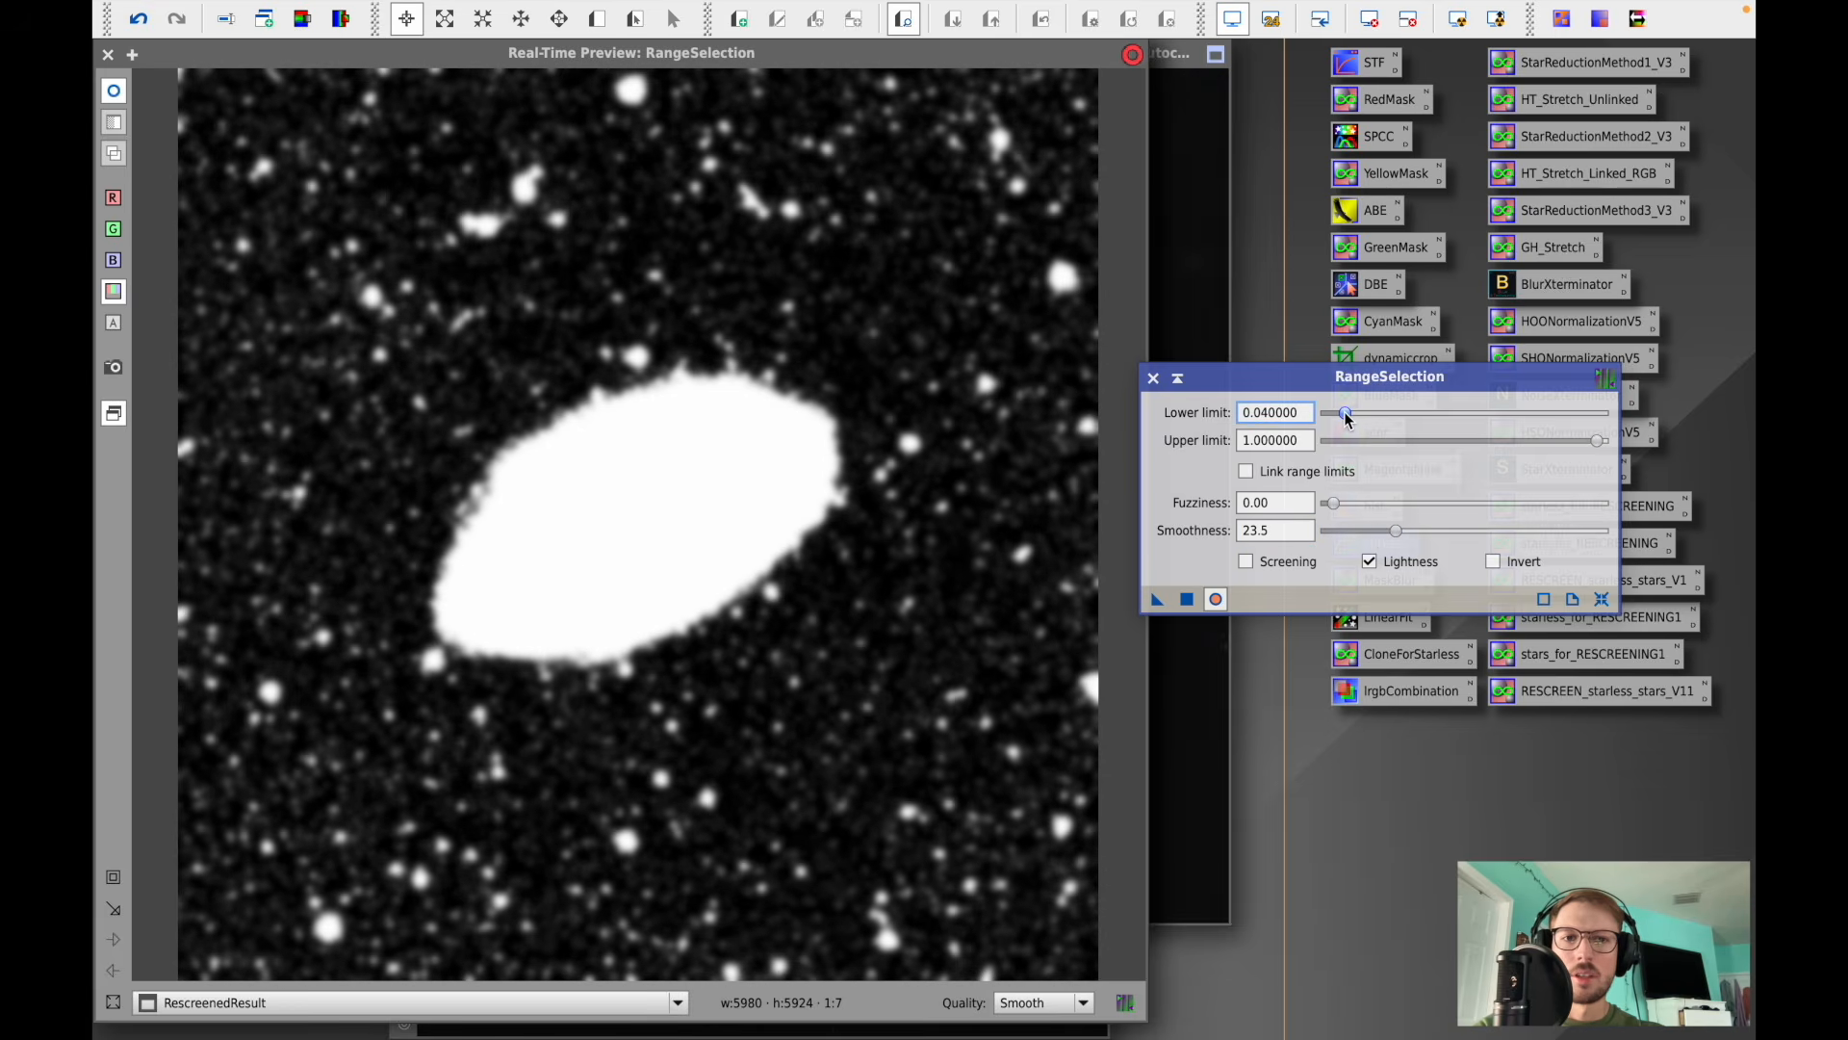
mouse_move(1407, 530)
left_mouse_down()
mouse_move(1490, 536)
mouse_move(1430, 522)
left_mouse_up()
left_click(1187, 600)
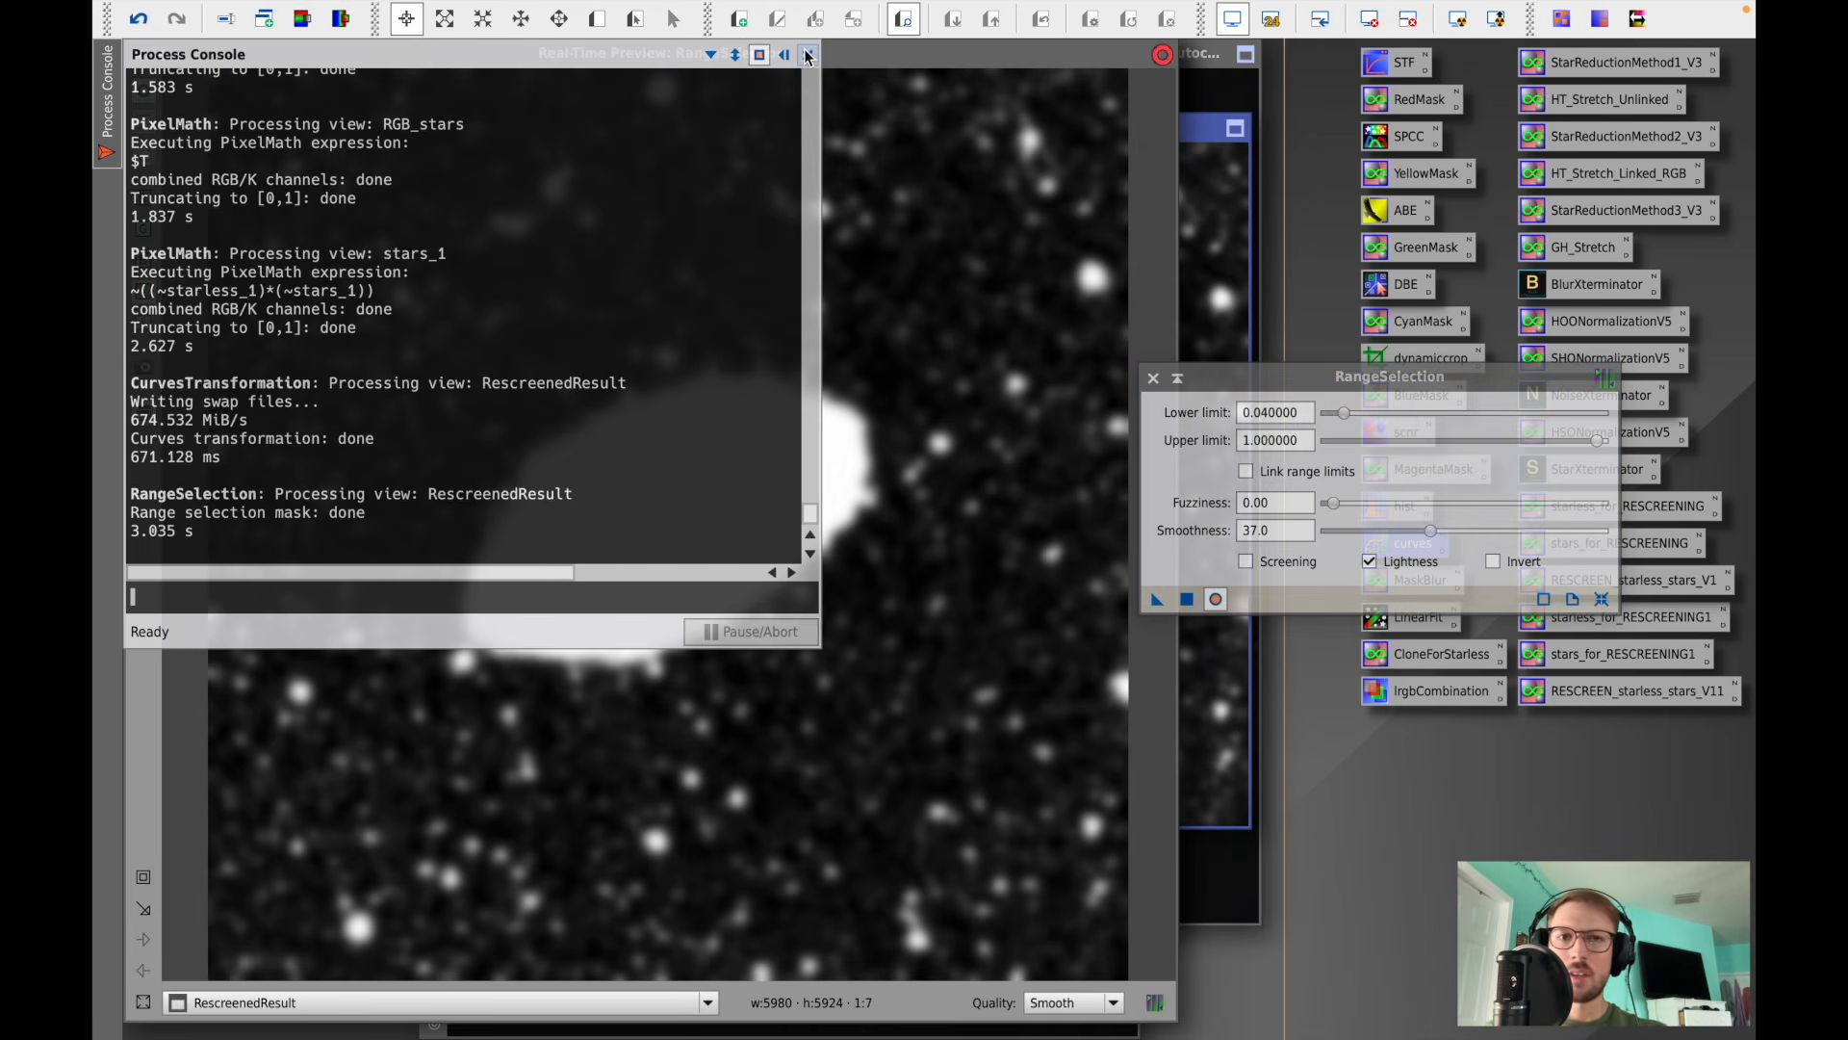
left_click(807, 56)
left_click(1151, 377)
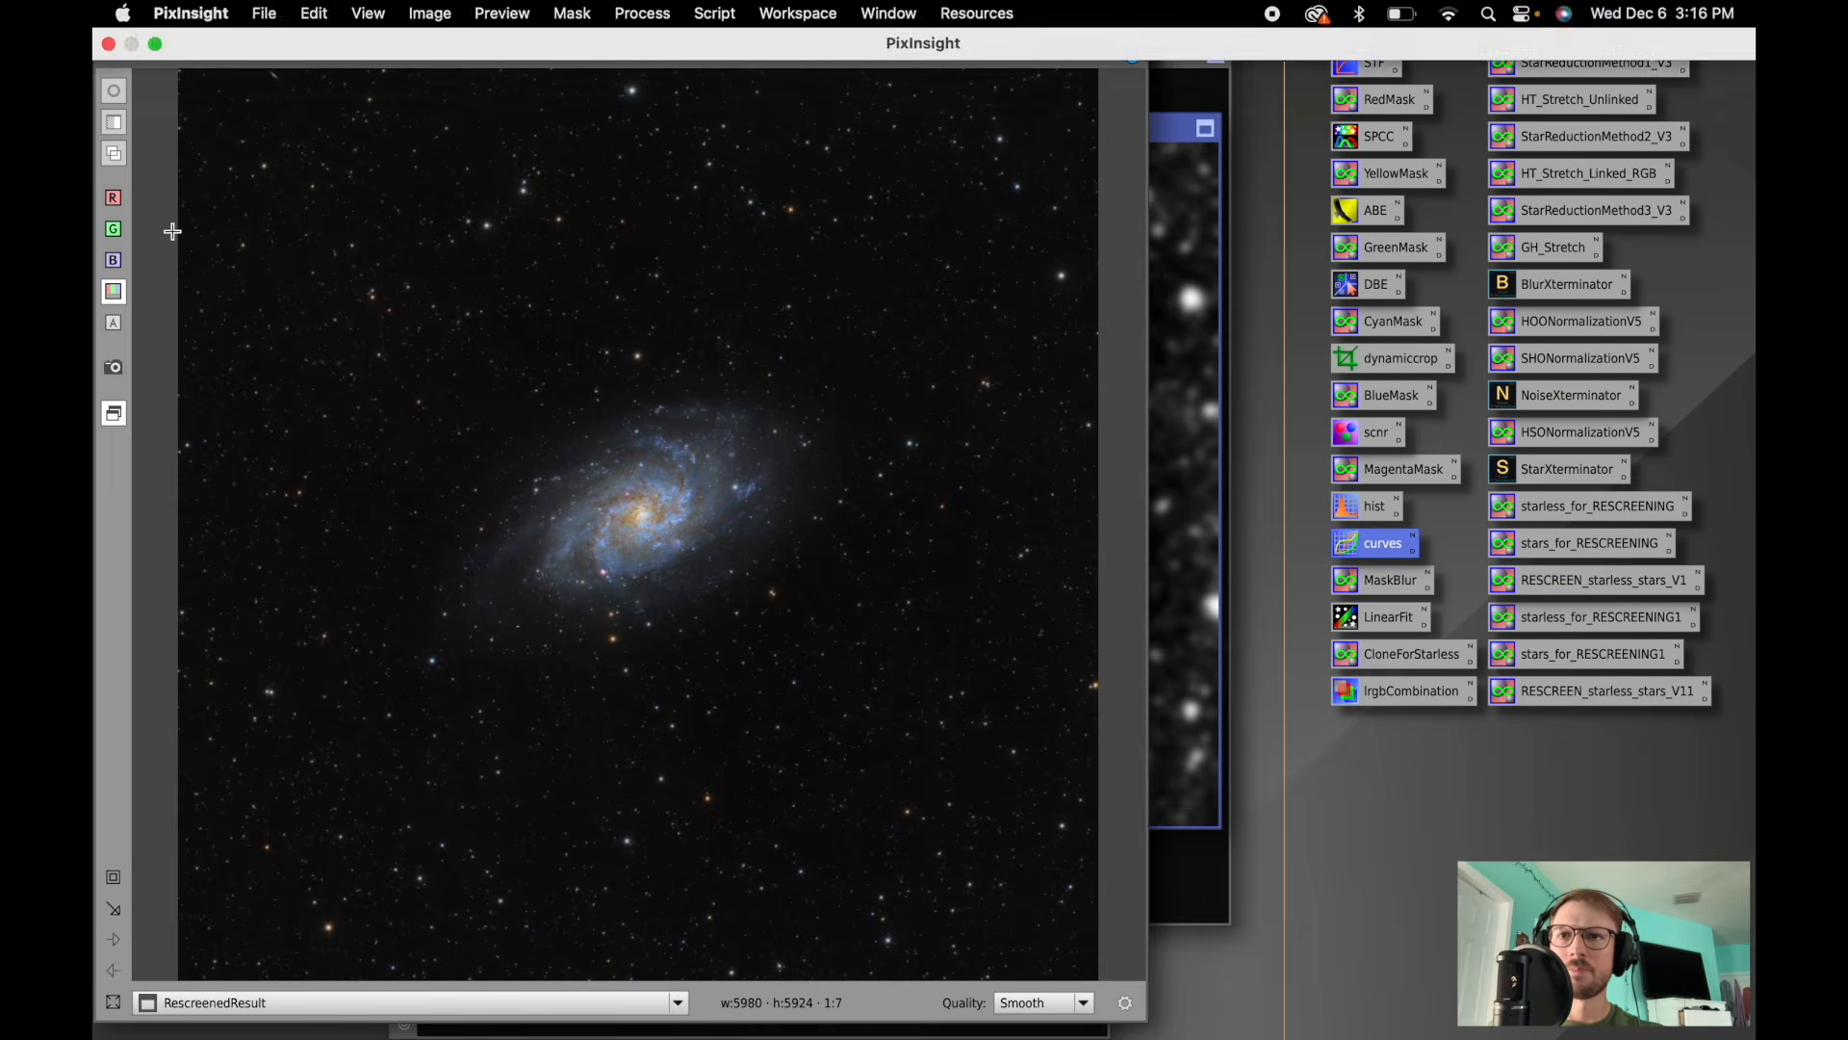
left_click(107, 55)
- Apply HistogramTransformation to range_mask2 with shadows clipped to 0.09367089
left_click_drag(813, 126, 759, 125)
double_click(1375, 509)
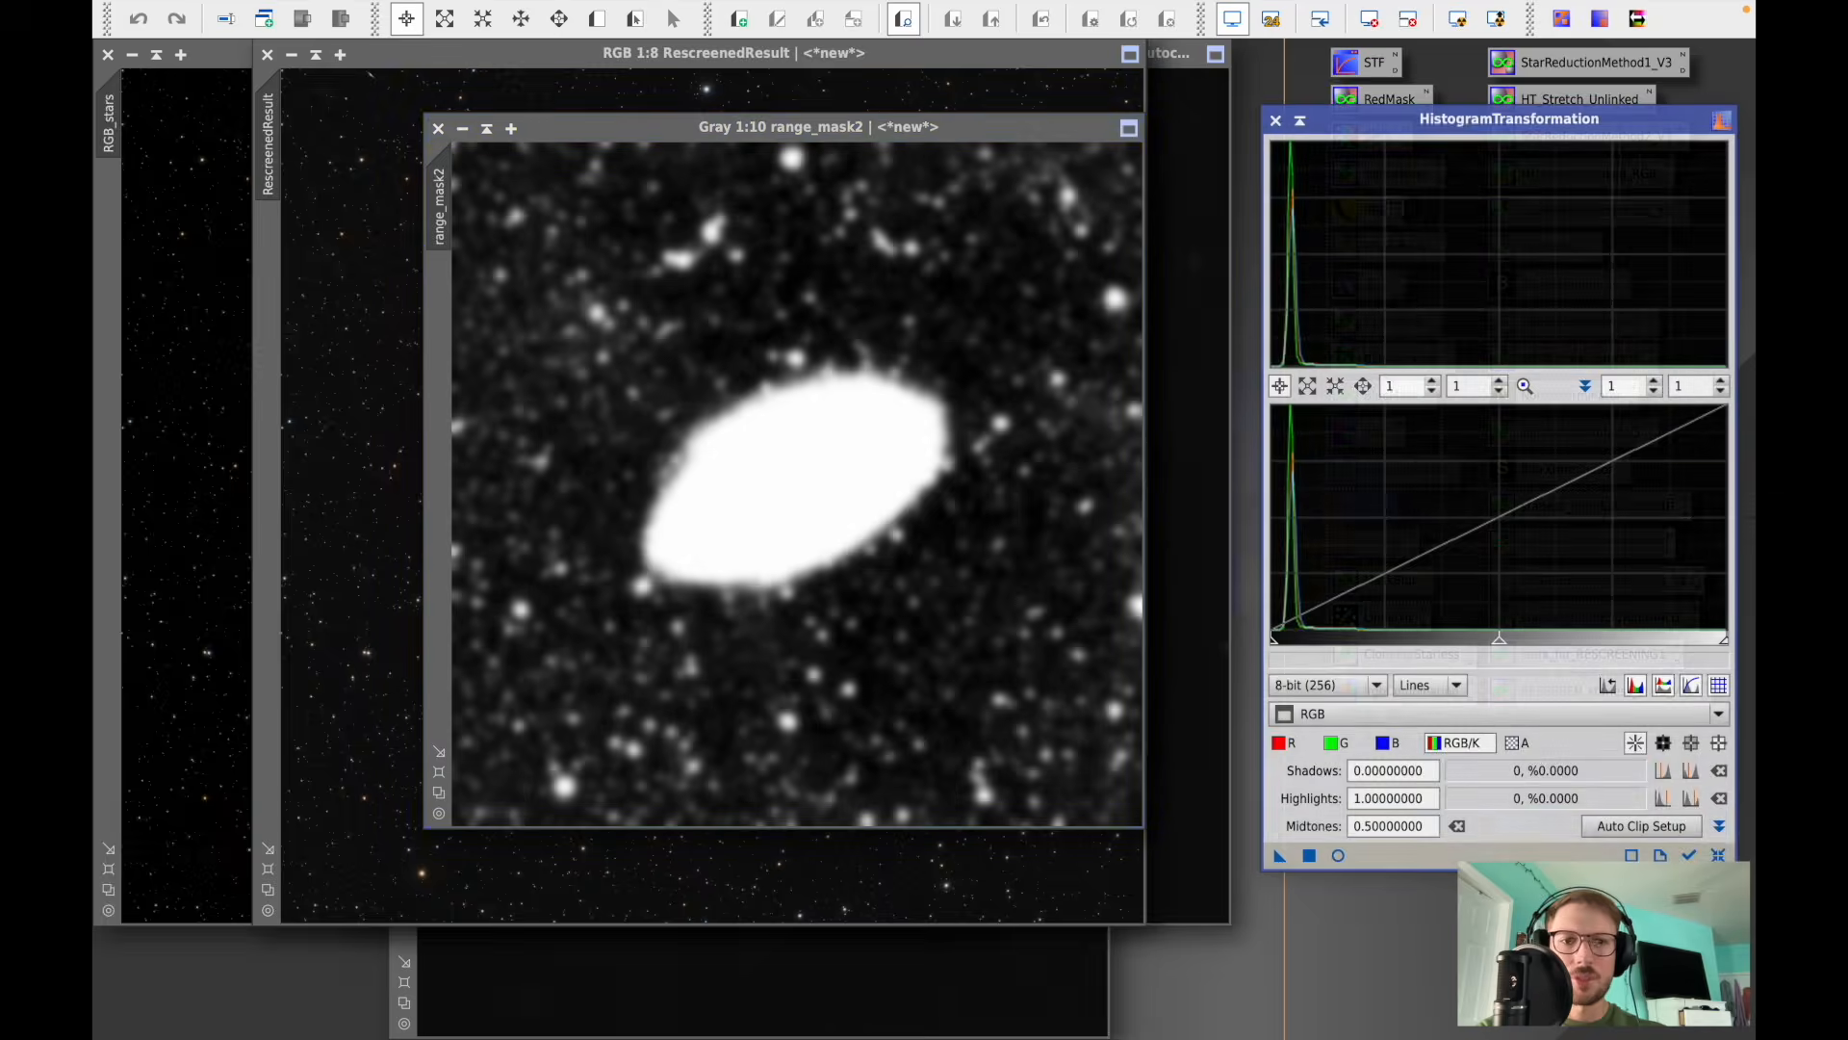
left_click(1339, 856)
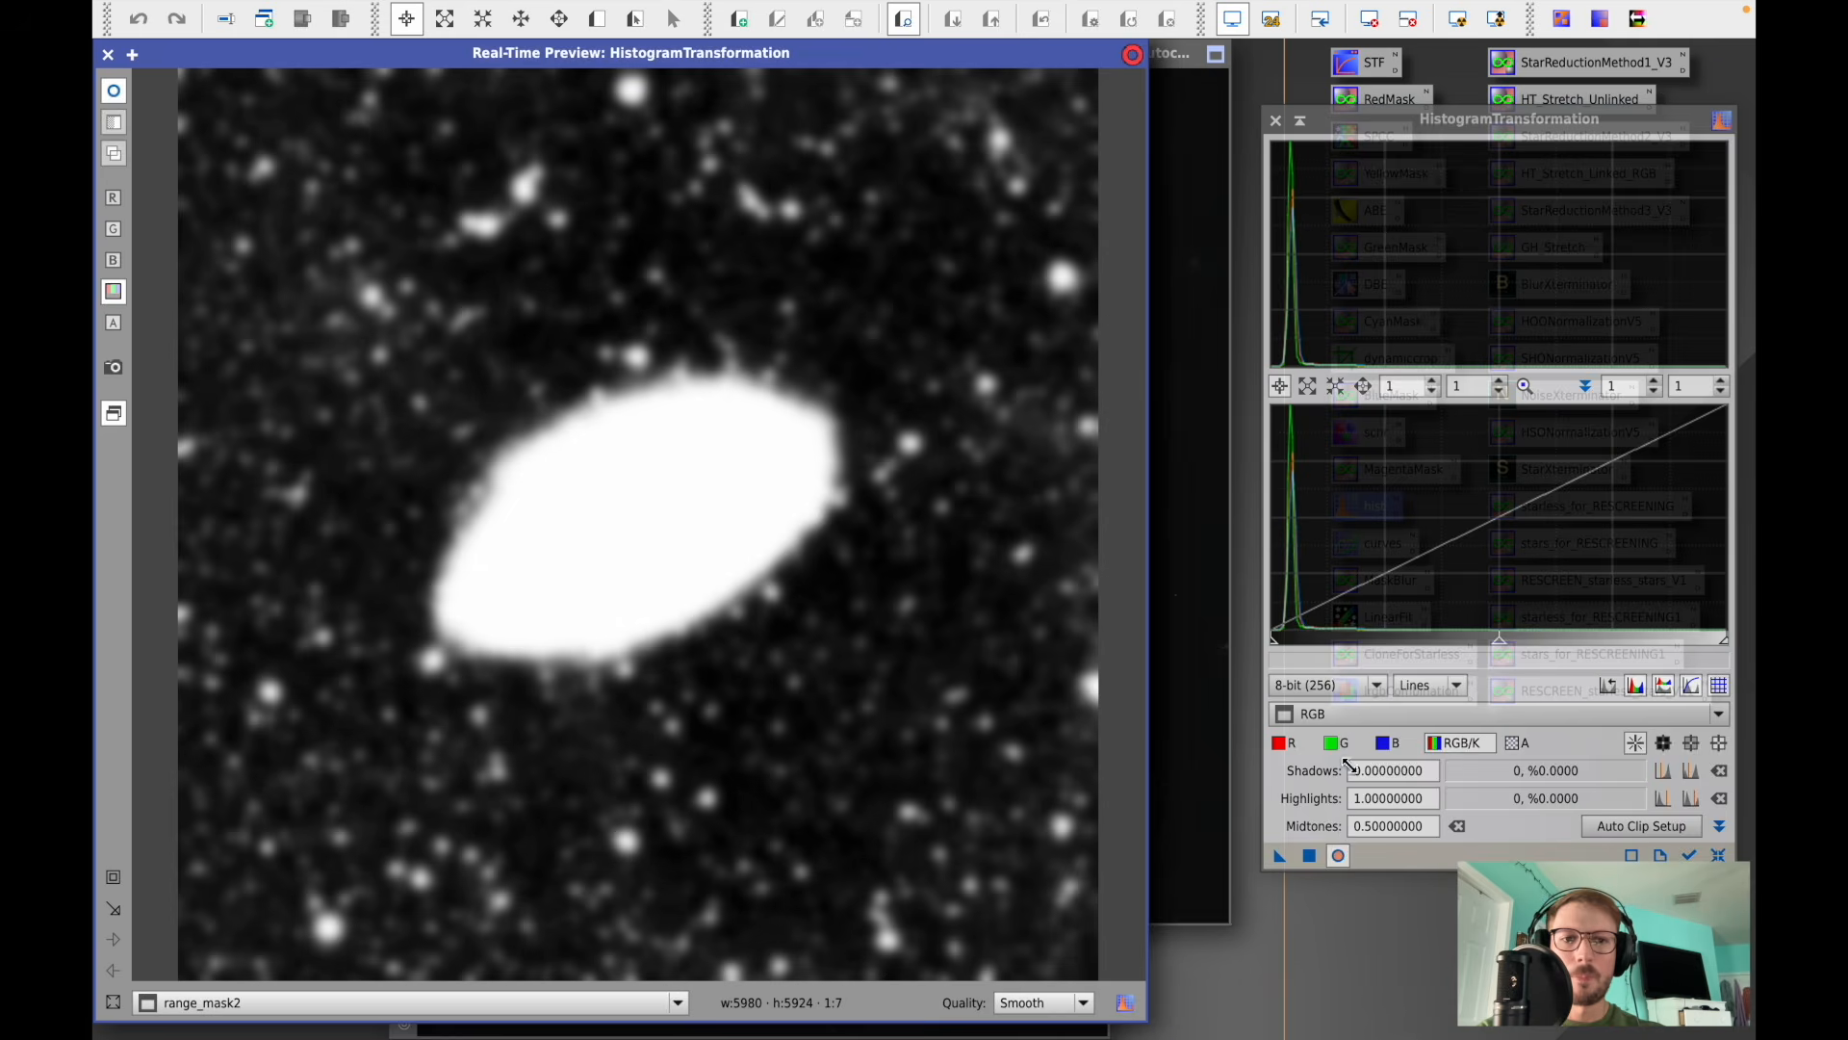
left_click(1357, 714)
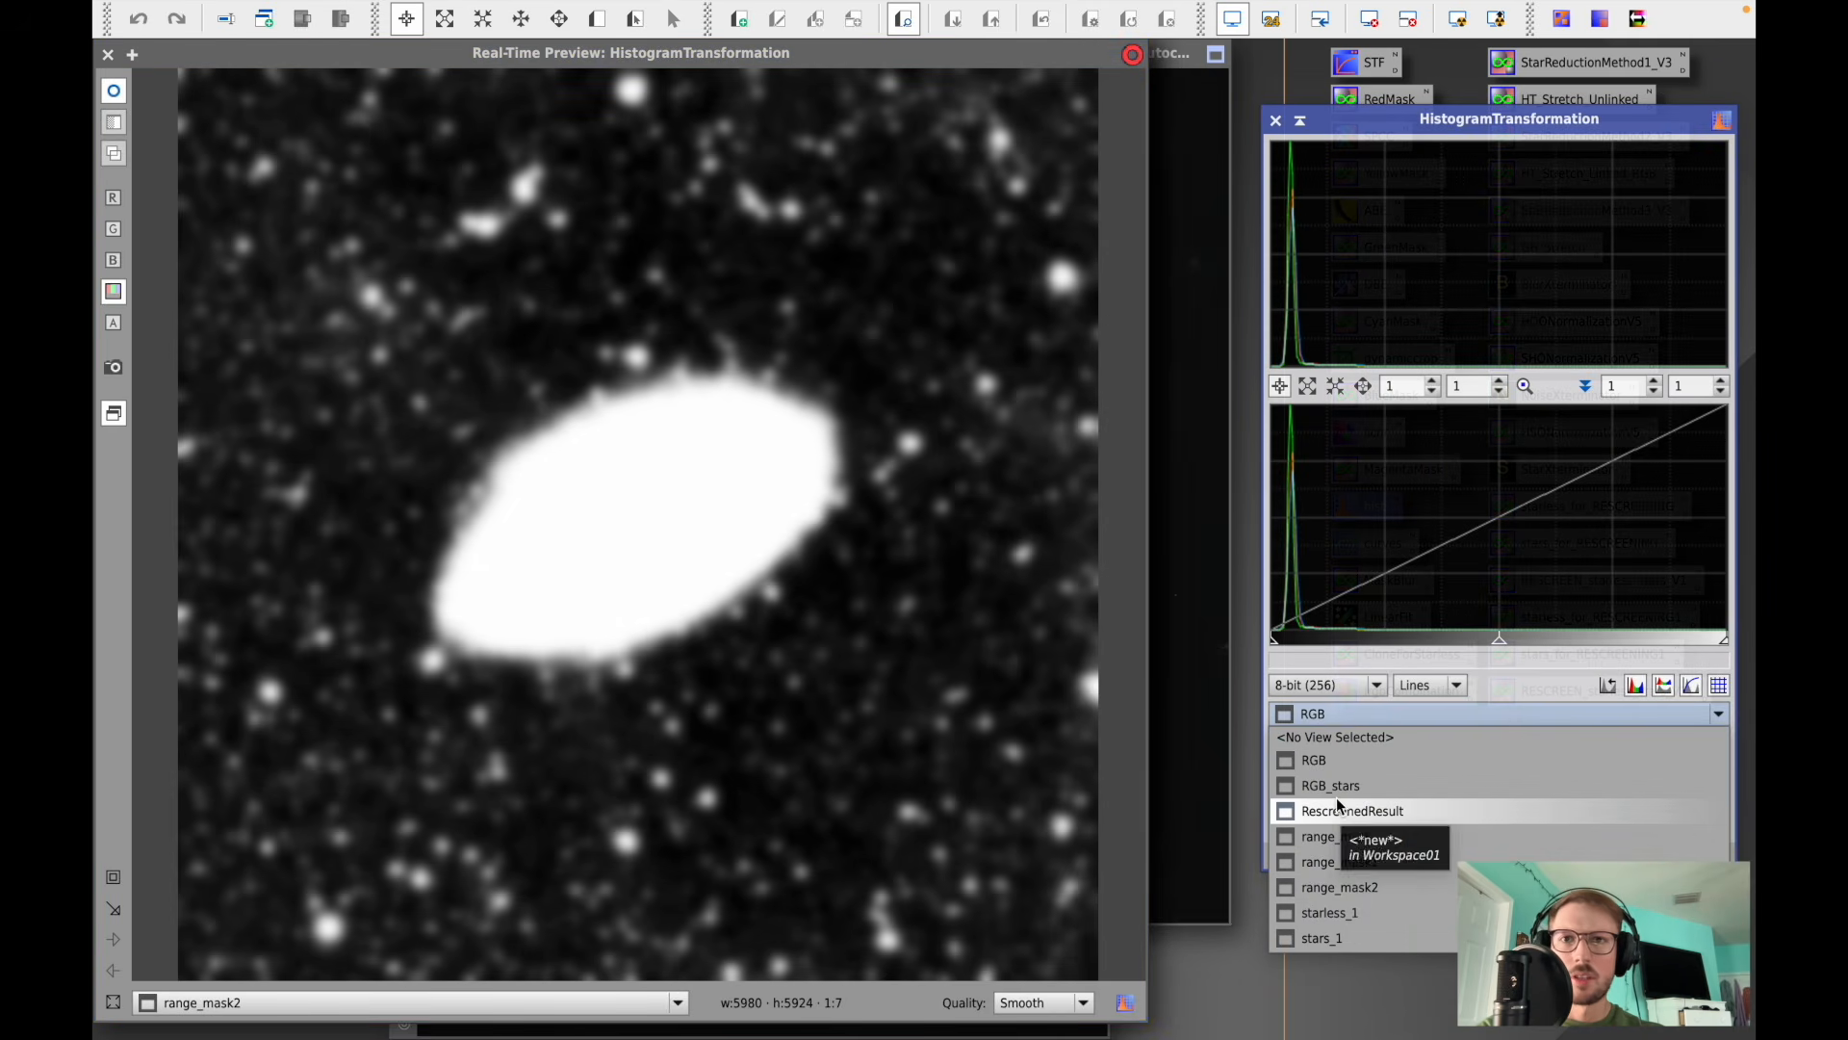
left_click(1359, 887)
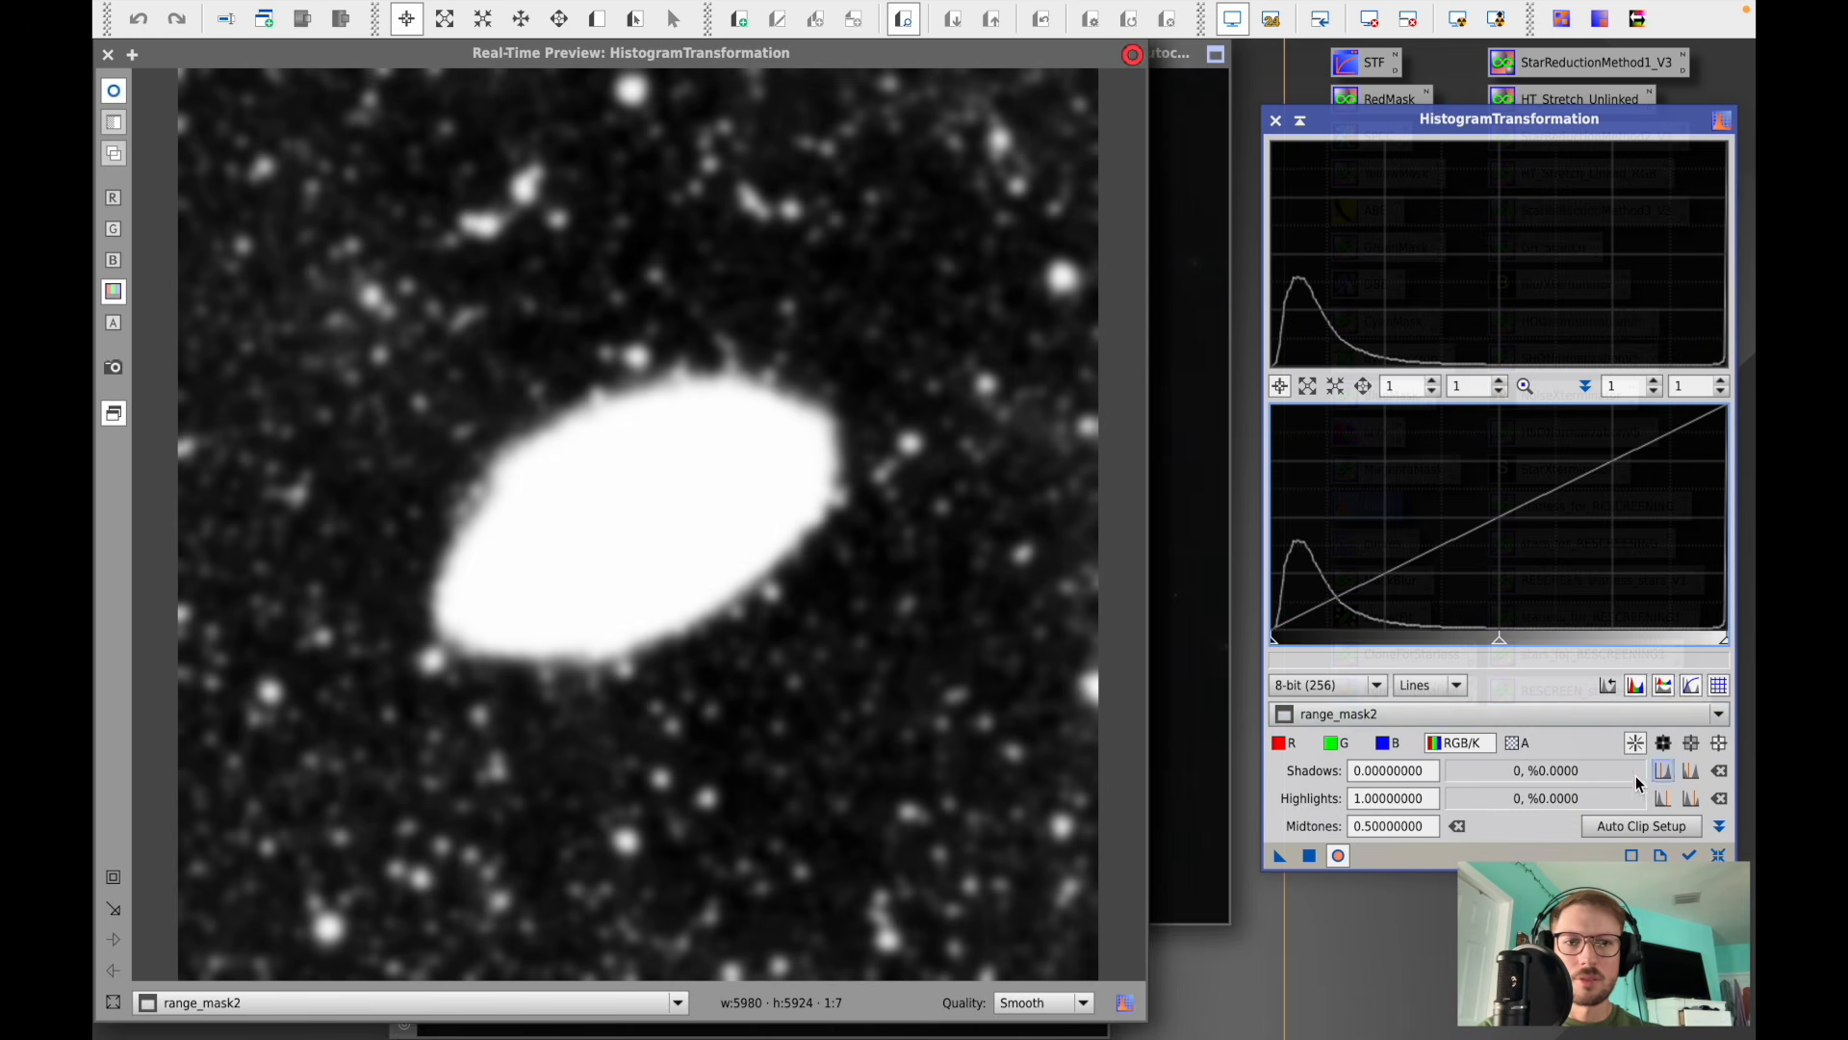
left_click_drag(1276, 642, 1313, 658)
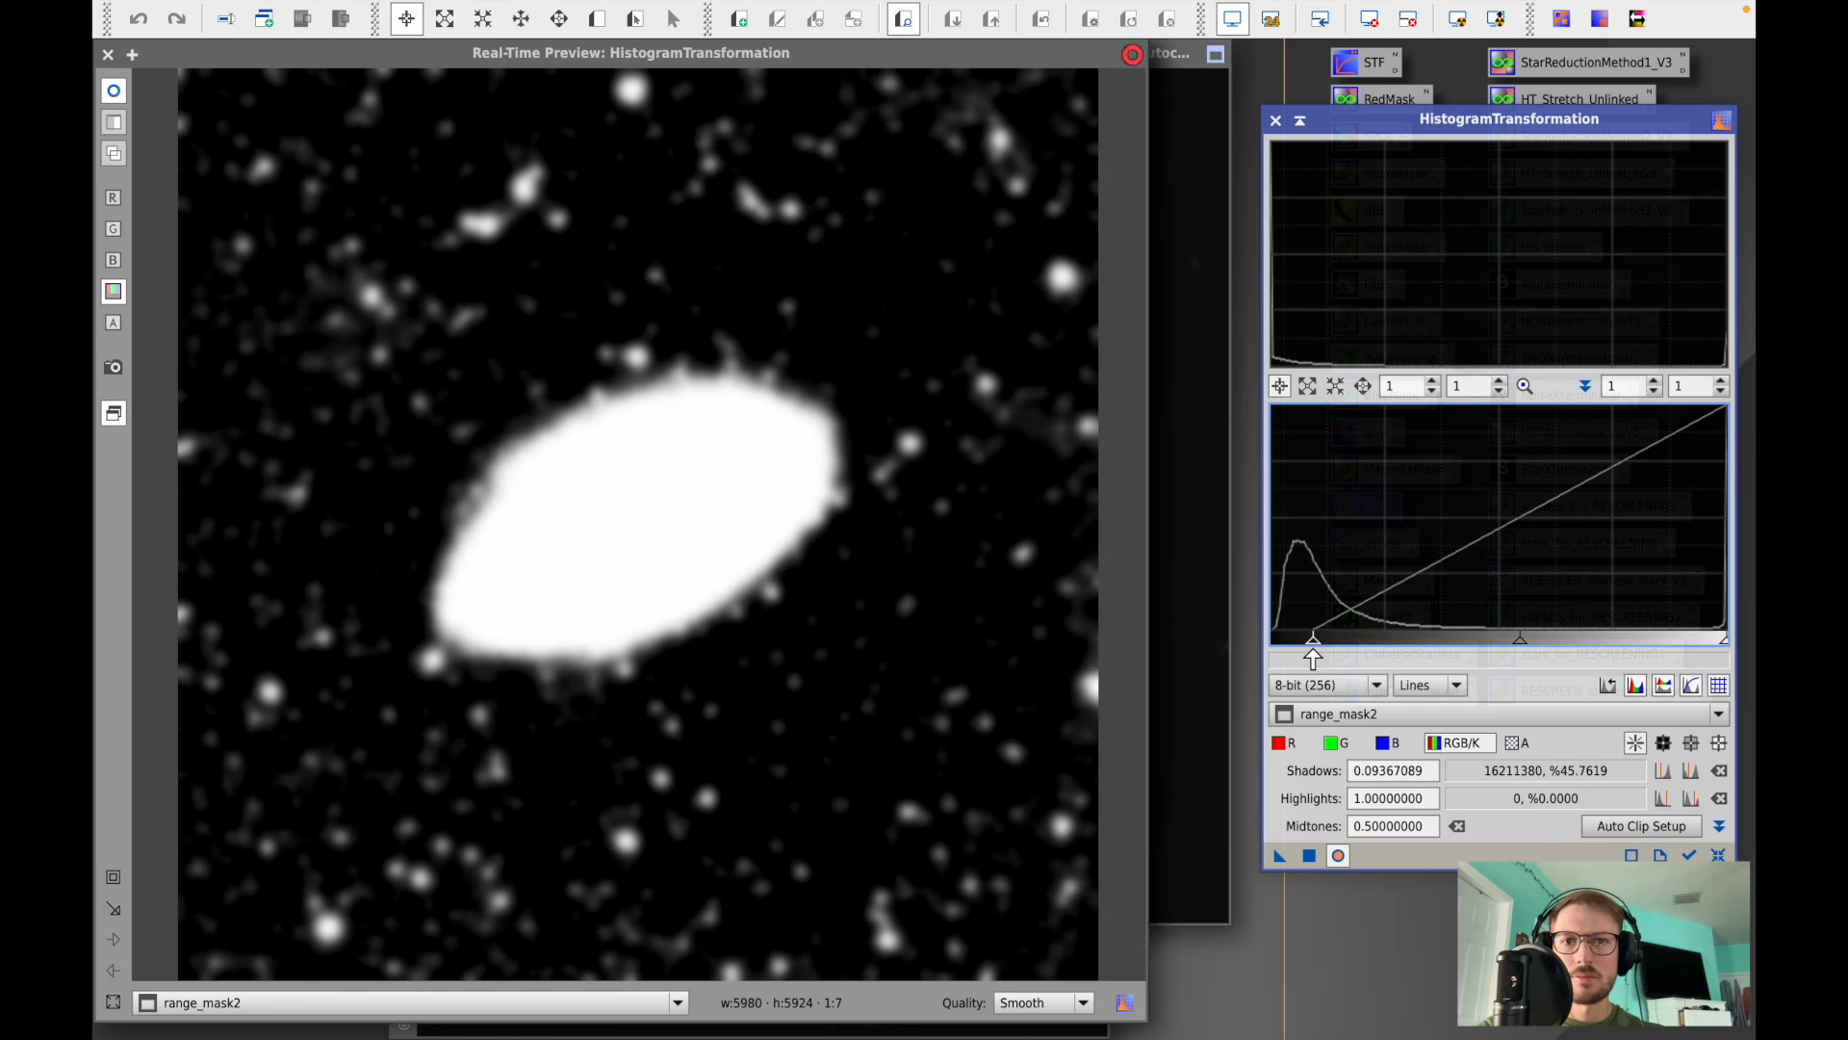
left_click(1310, 856)
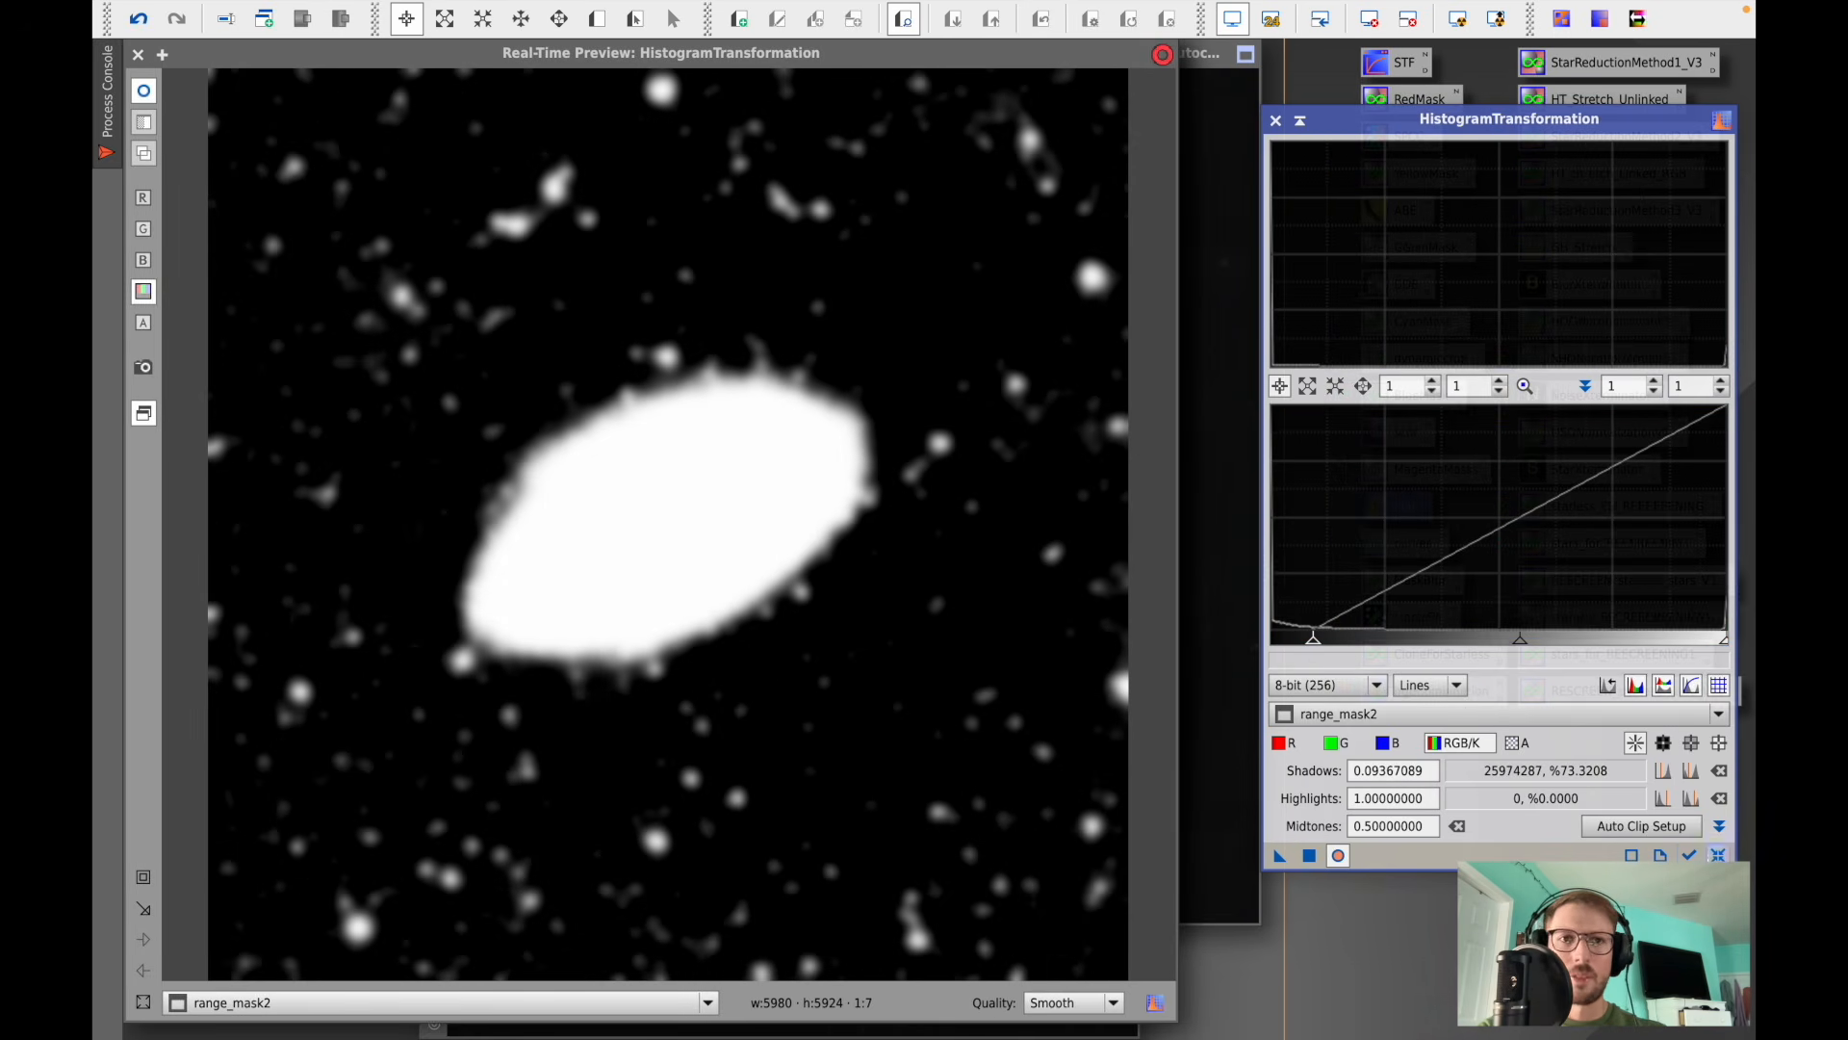
left_click(1718, 855)
left_click(1276, 120)
left_click(107, 97)
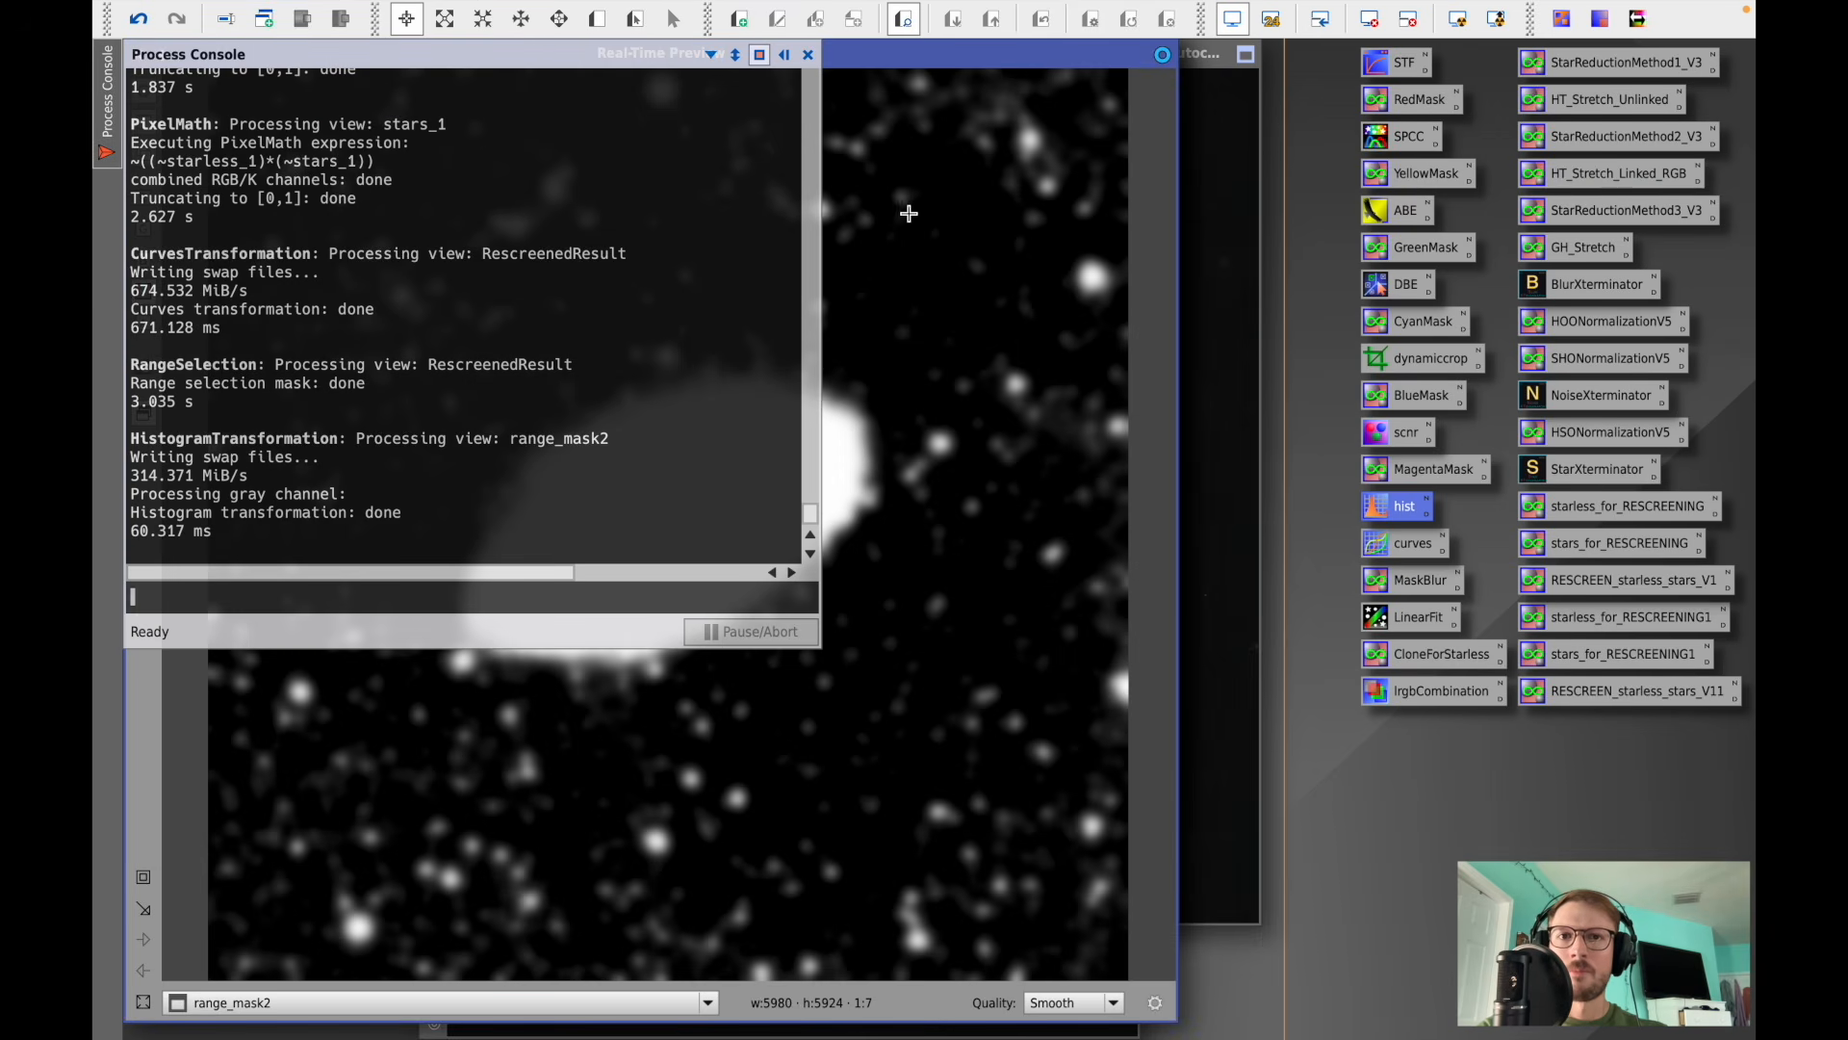
left_click(809, 55)
- Apply range_mask2 as a mask to RescreenedResult and iconize the mask window
left_click_drag(378, 64, 585, 65)
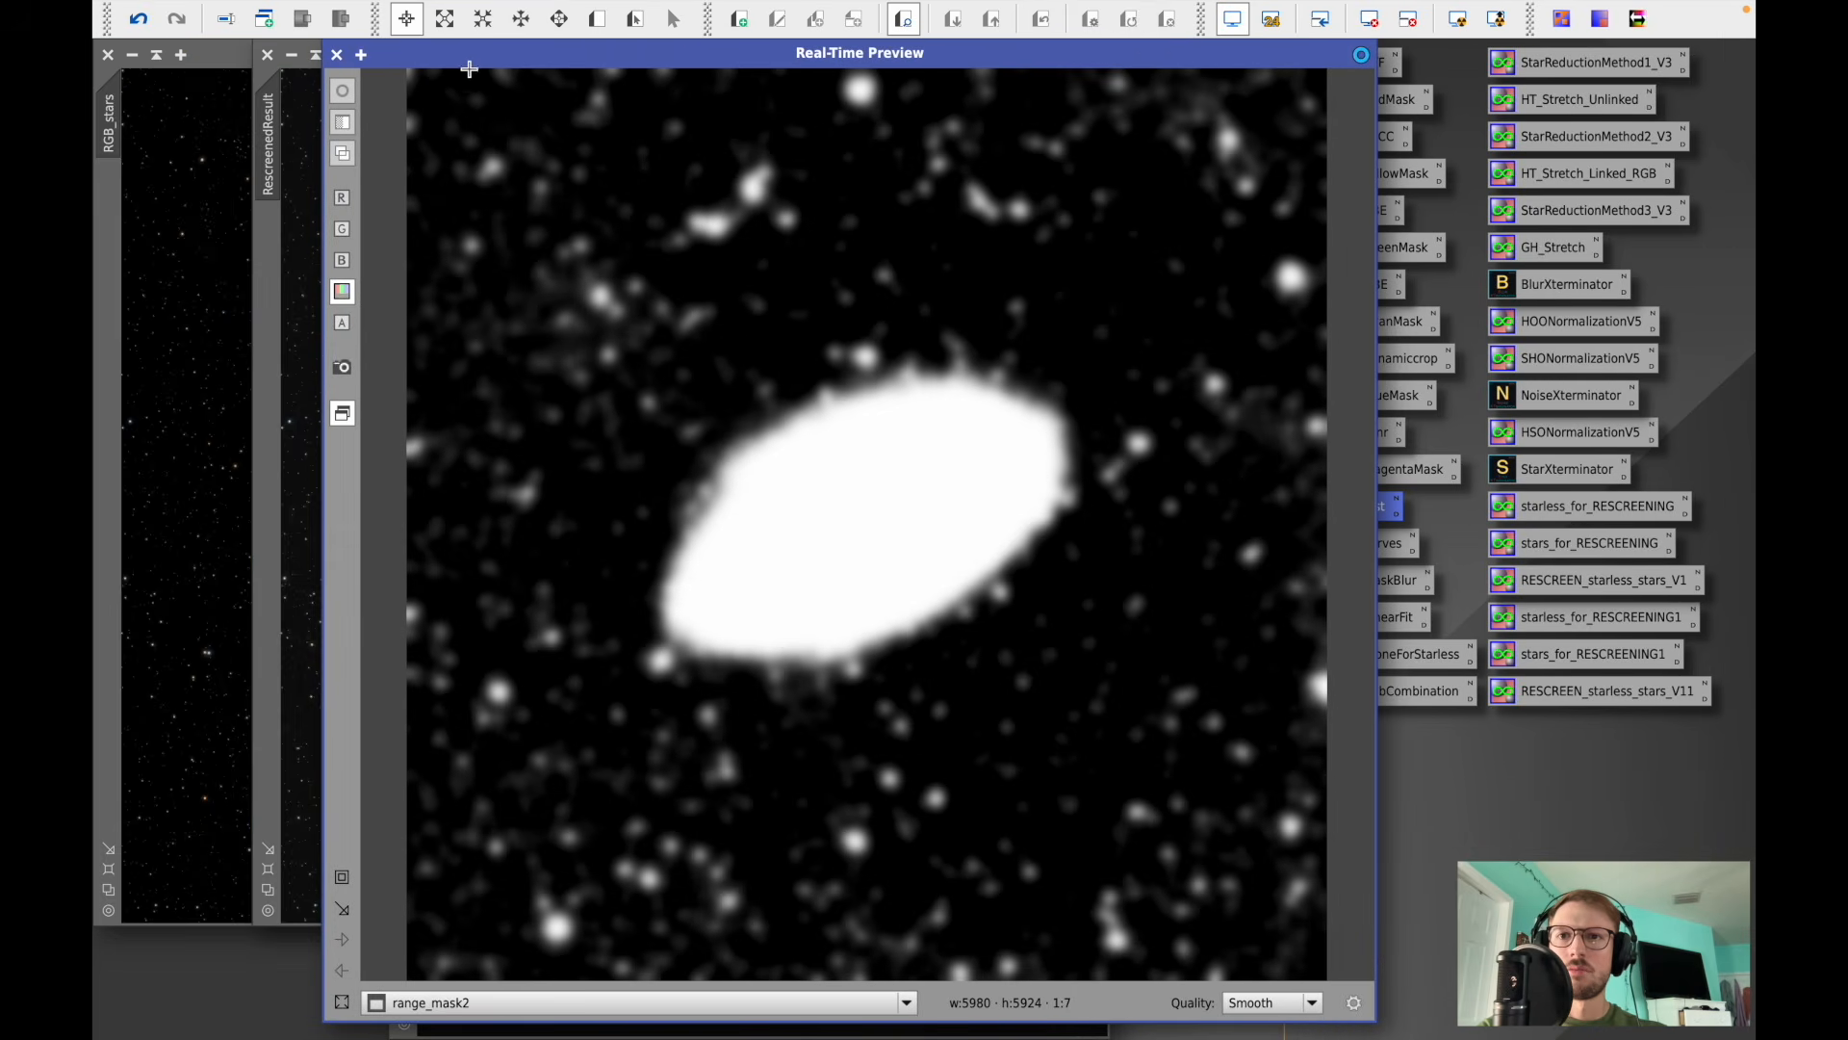
left_click(337, 55)
left_click_drag(439, 207, 268, 279)
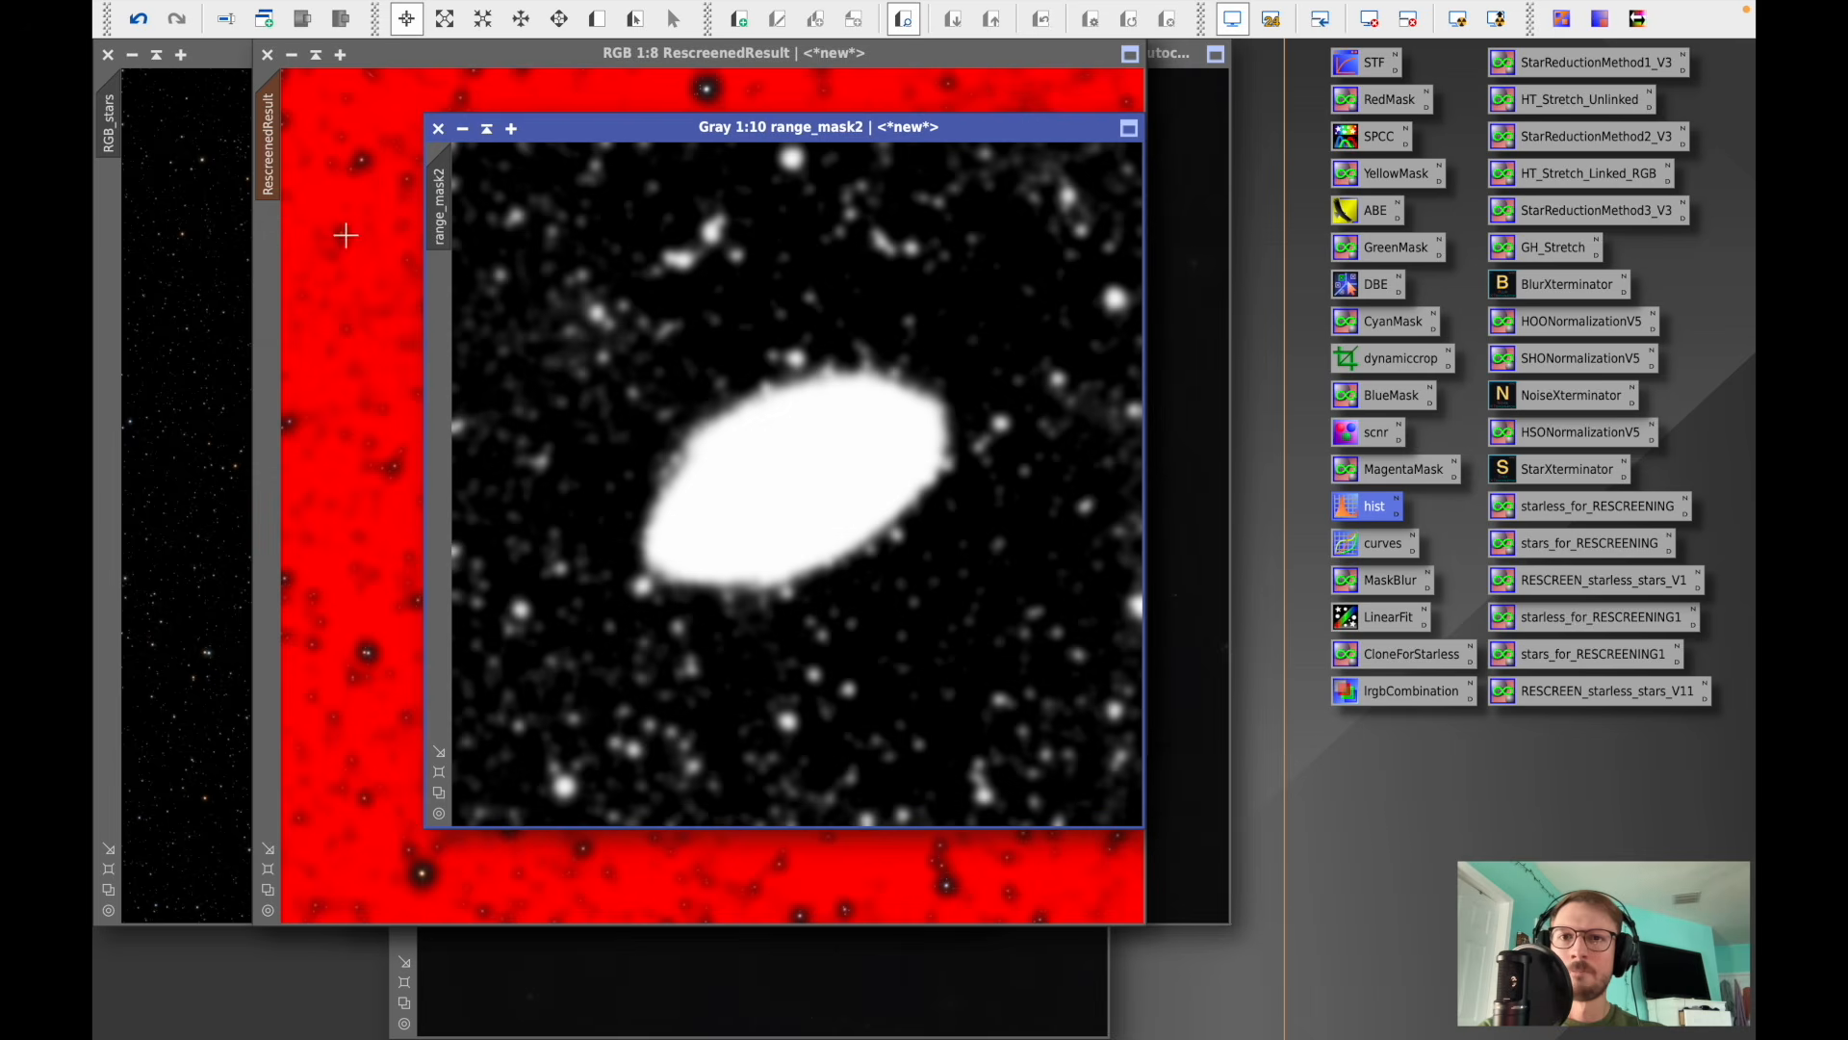
left_click(486, 128)
mouse_move(736, 476)
left_mouse_down()
mouse_move(1000, 599)
mouse_move(1427, 910)
left_mouse_up()
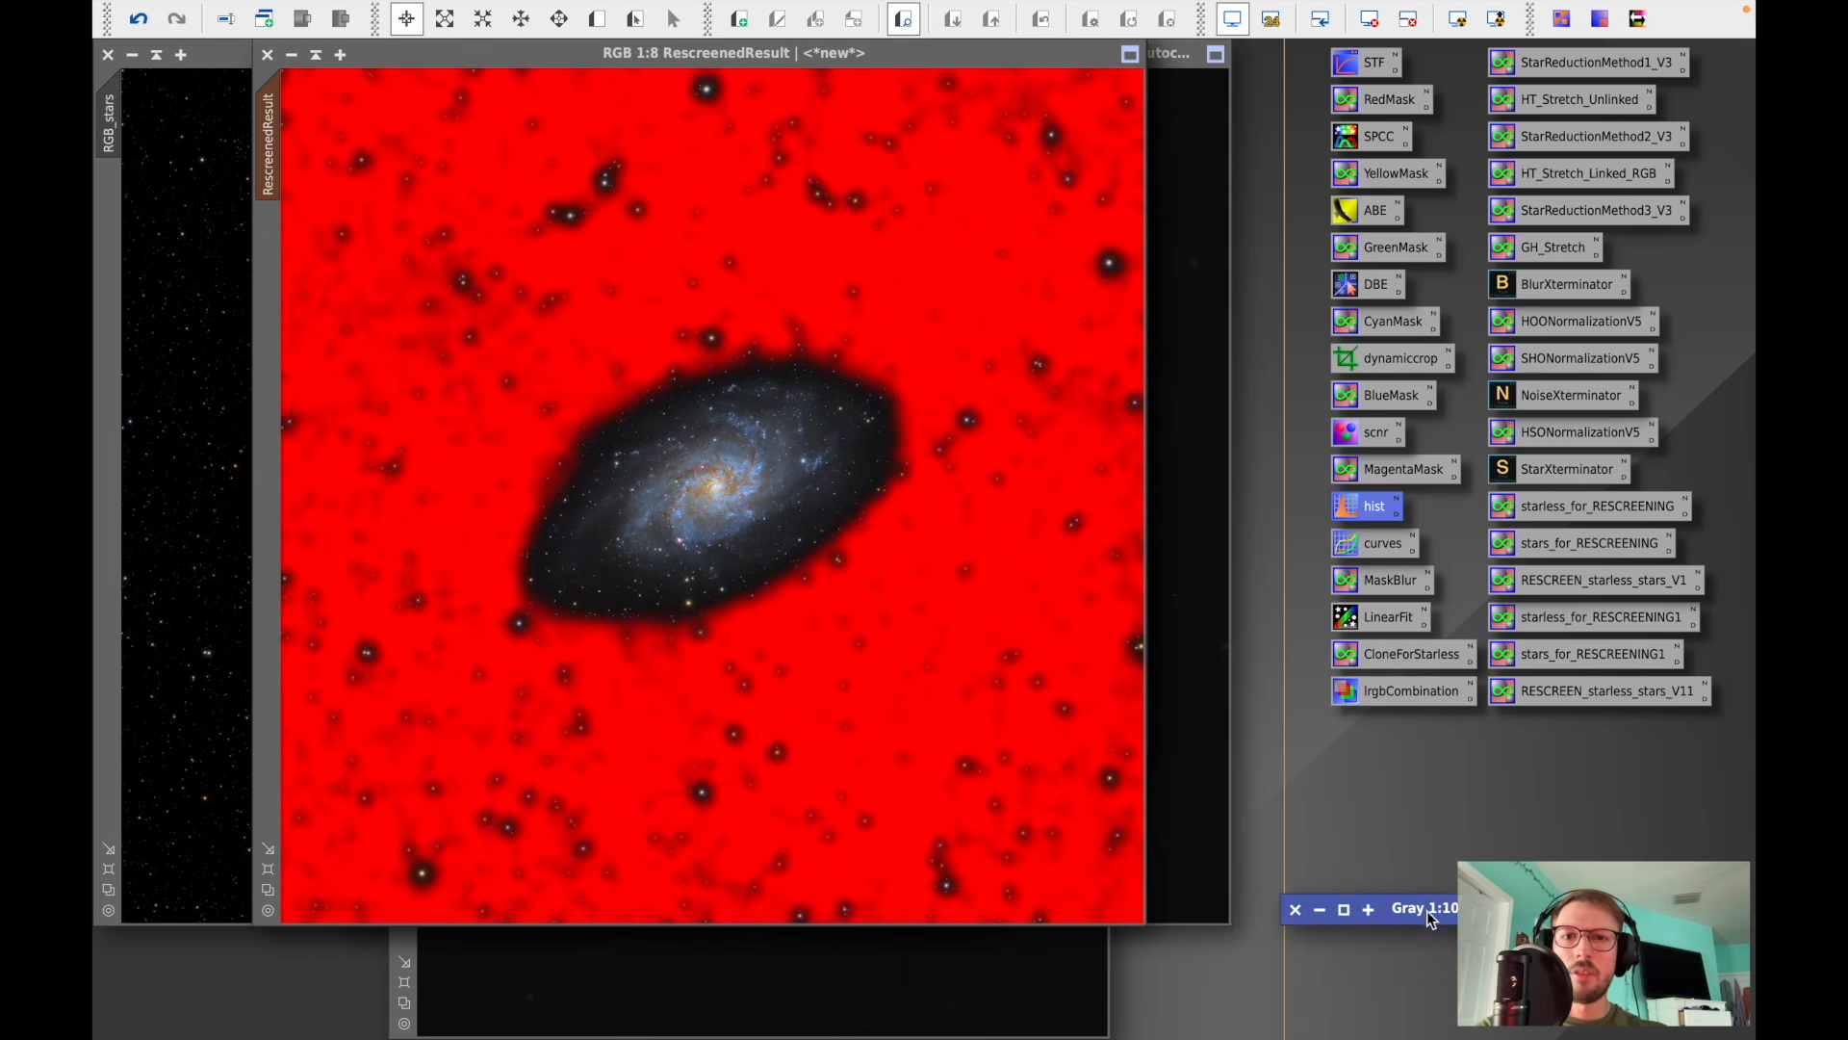
- Invert the mask on RescreenedResult and zoom around to check which areas it protects
right_click(907, 528)
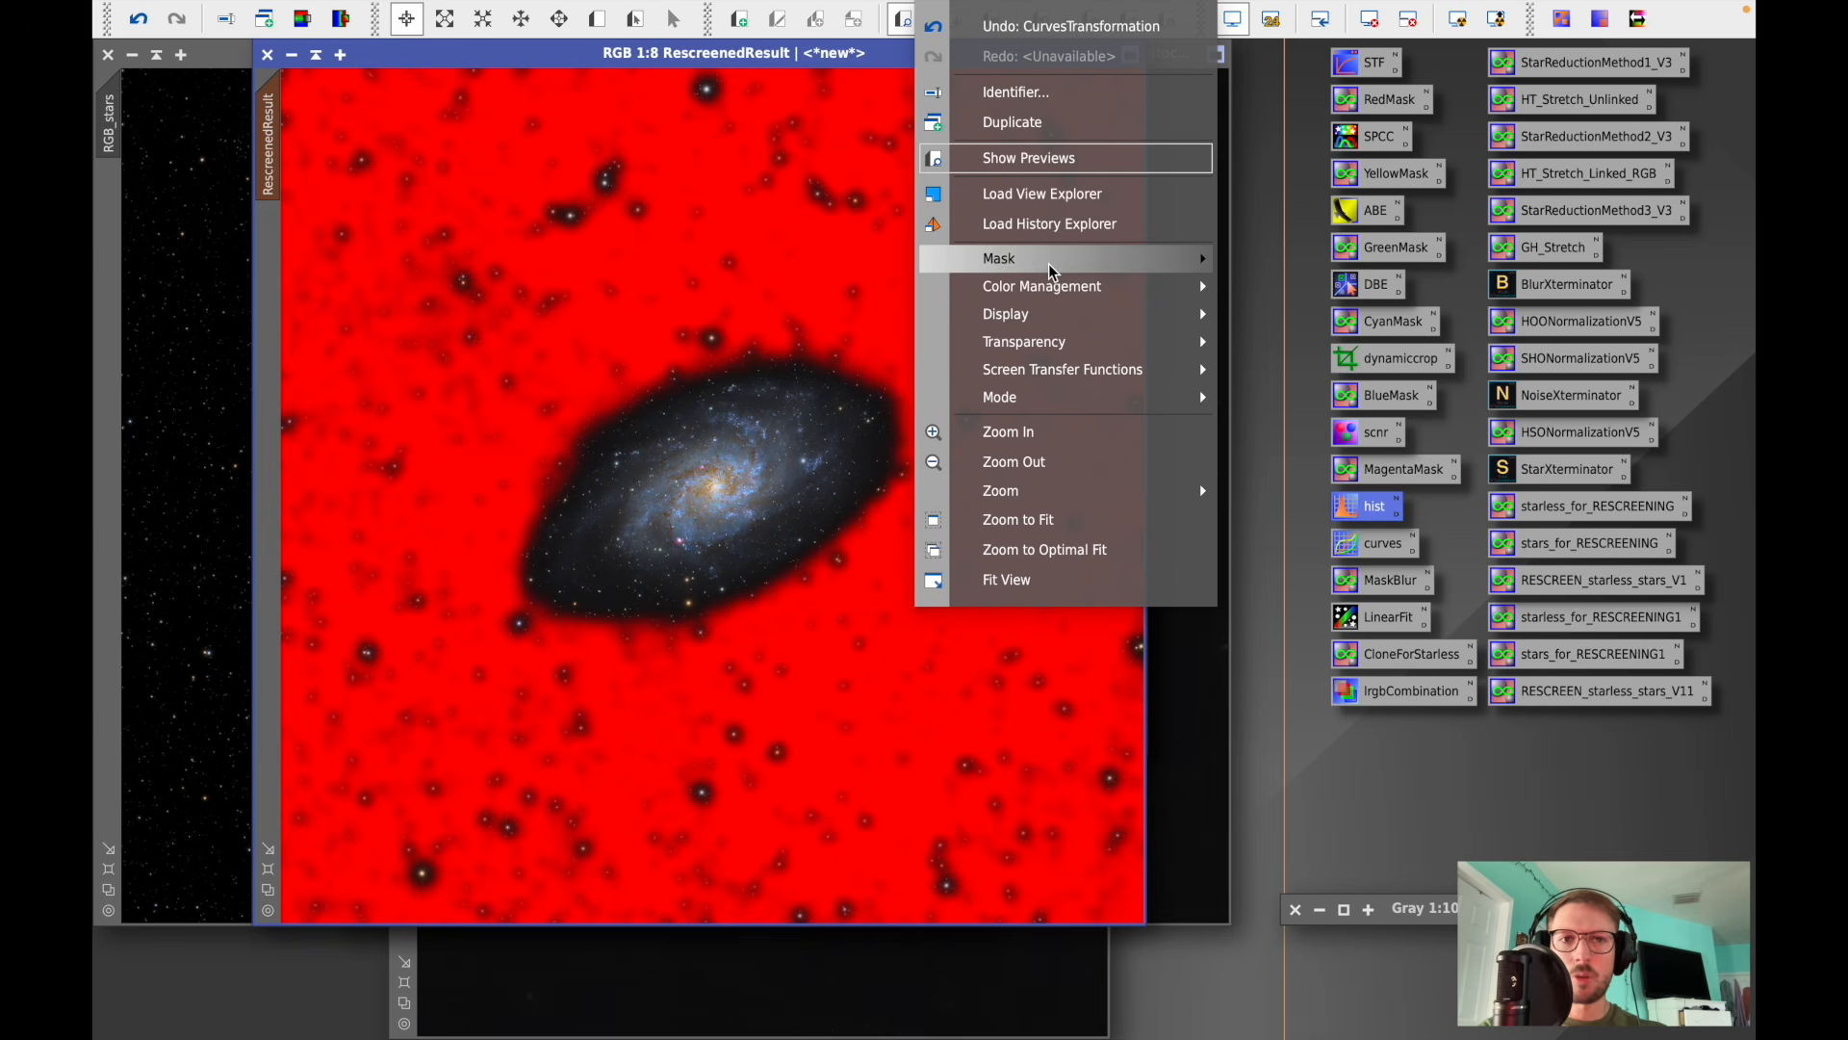
mouse_move(1048, 263)
left_click(1286, 328)
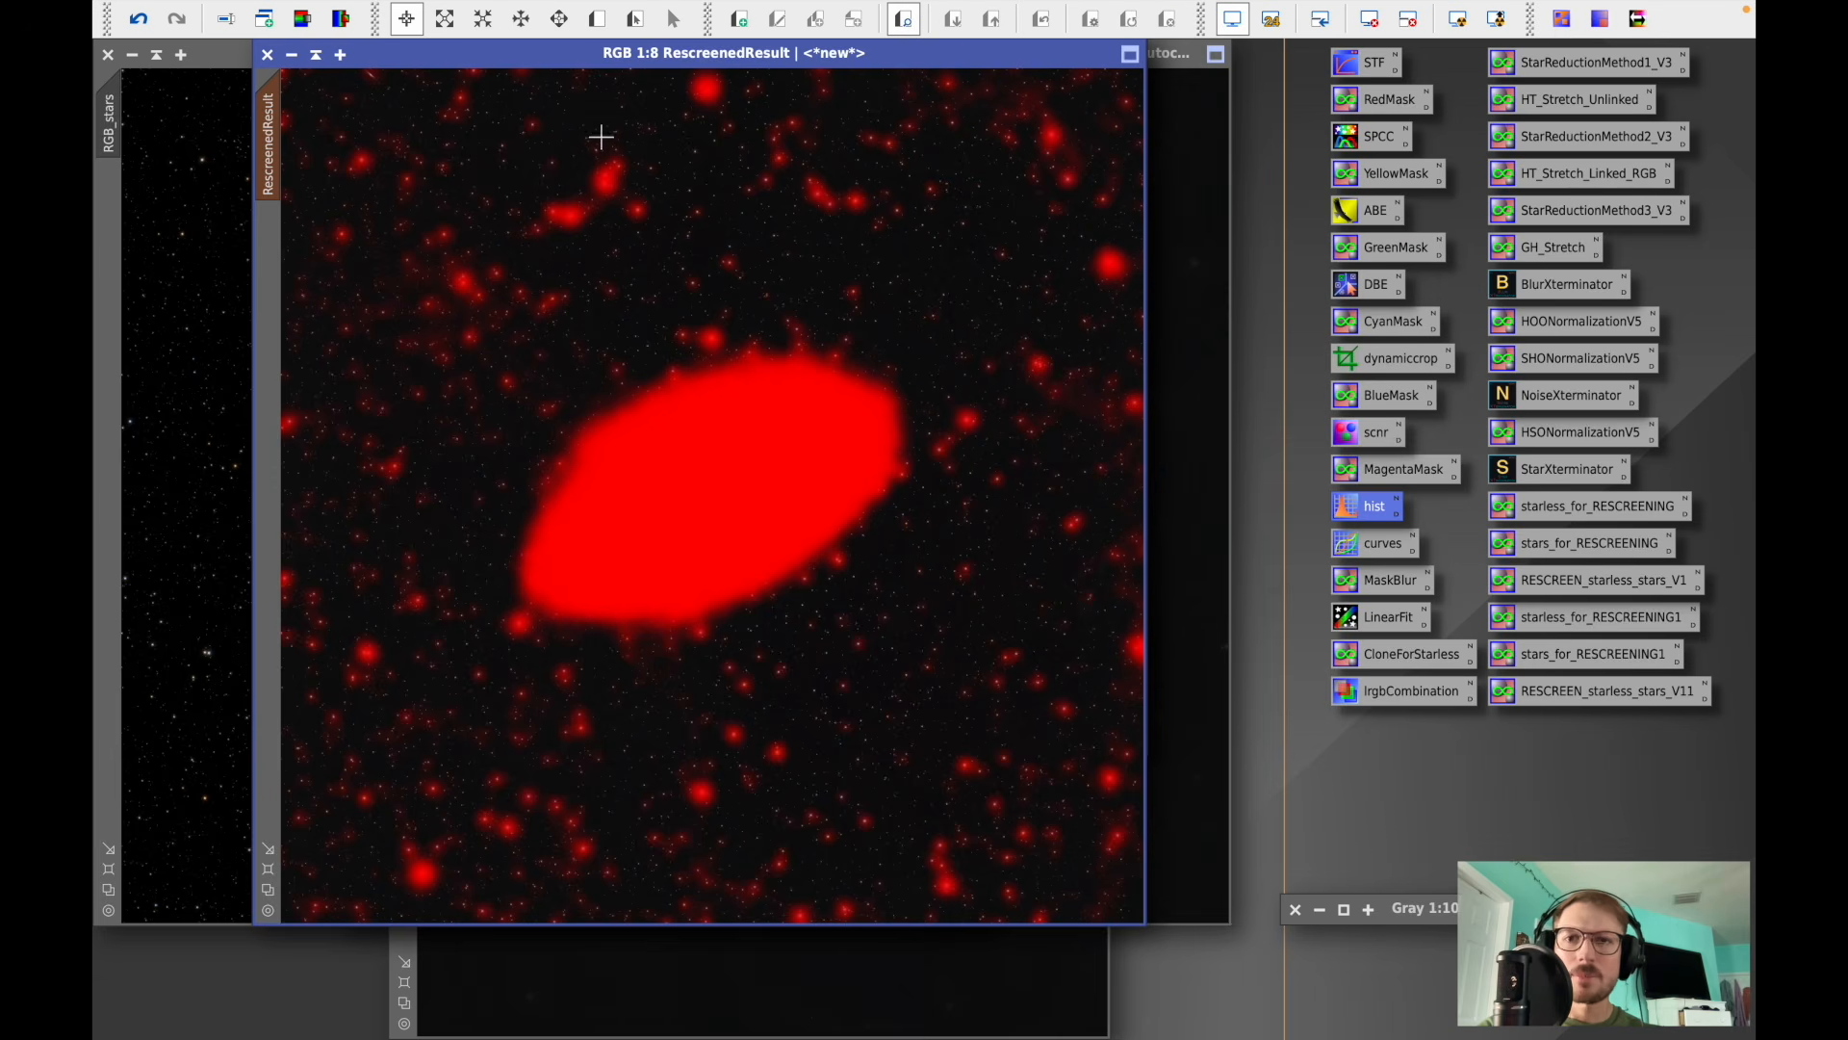
scroll(881, 257, "up", 8)
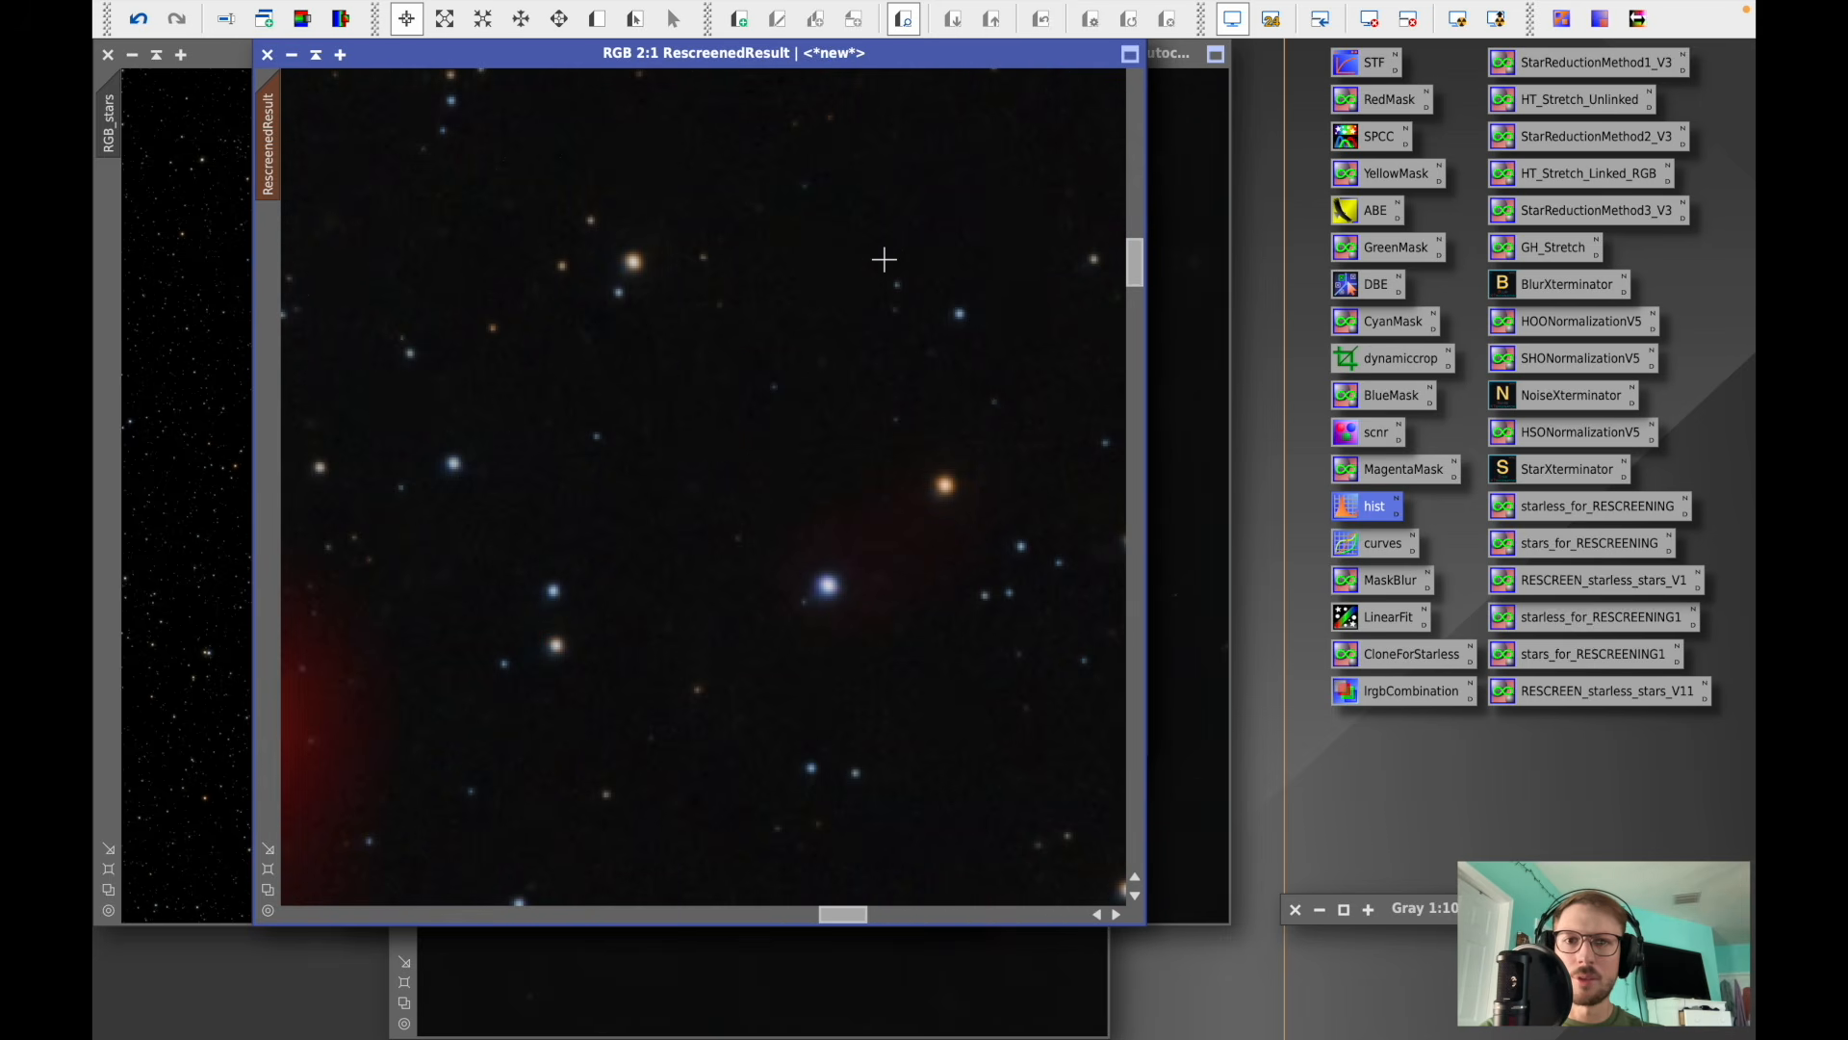
scroll(731, 266, "down", 8)
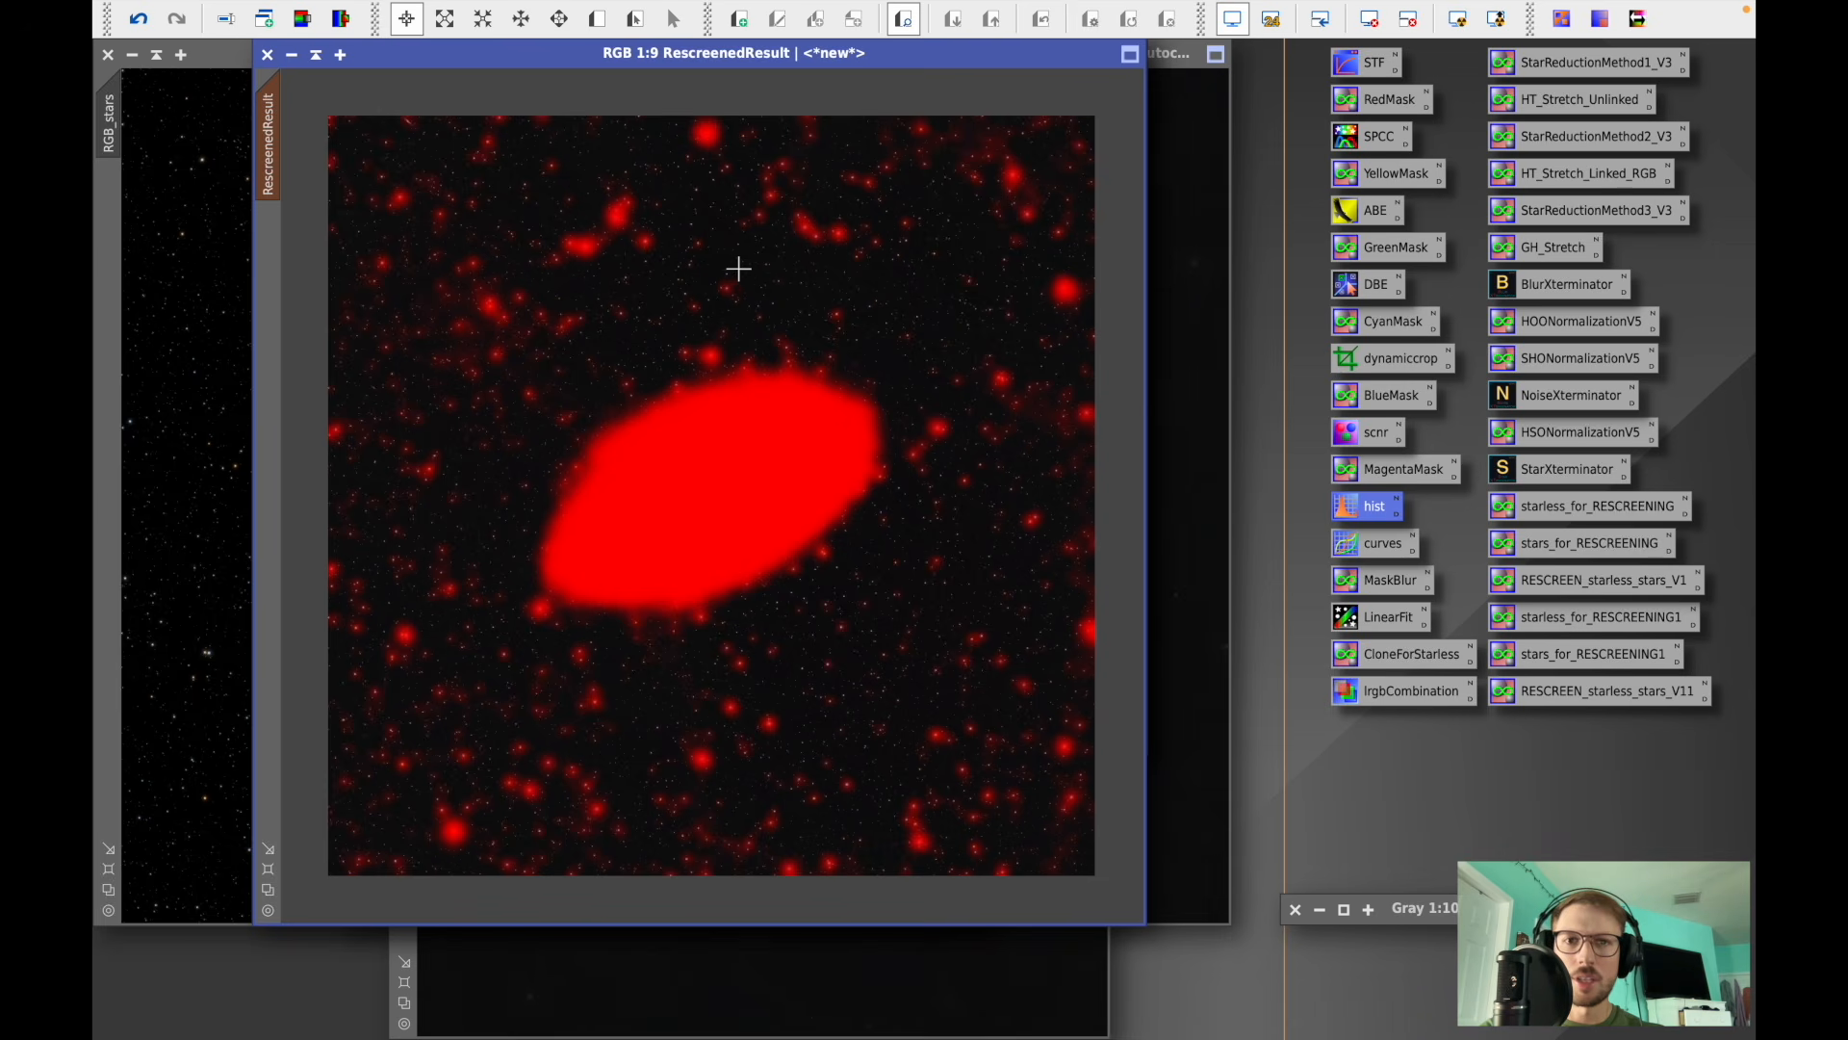
scroll(923, 295, "up", 7)
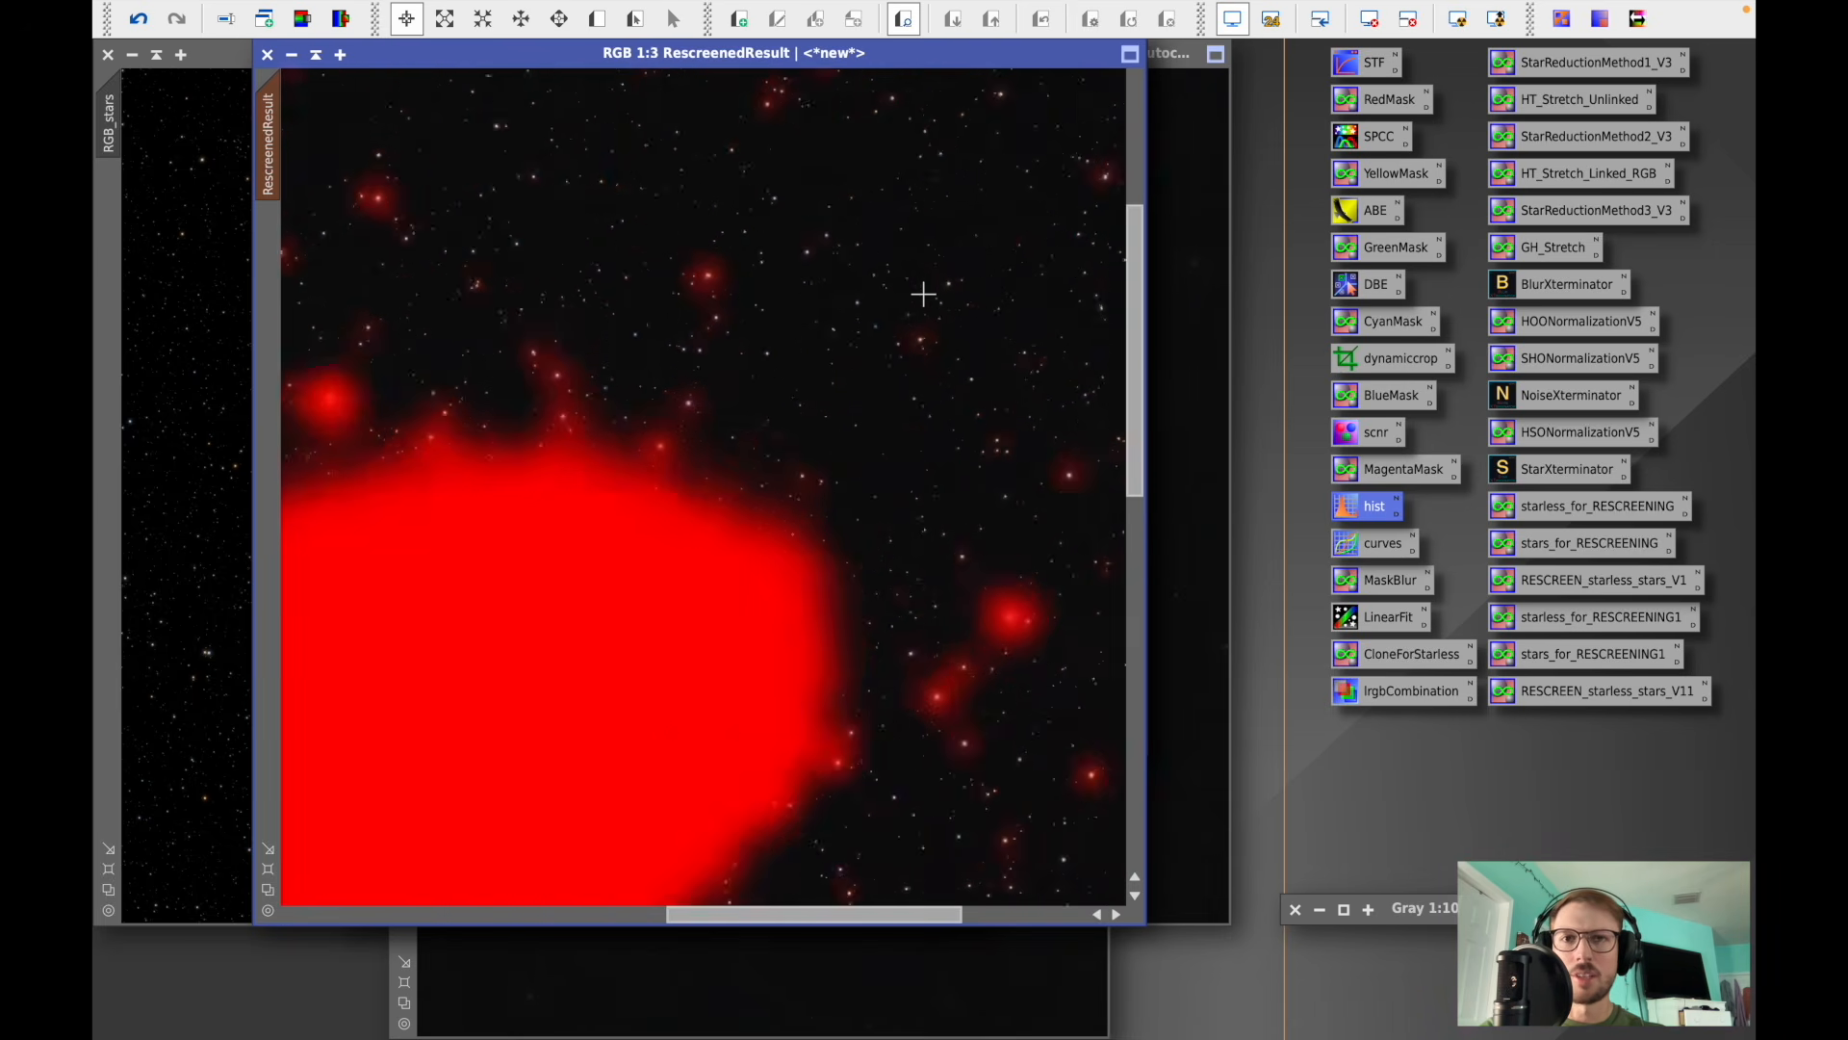
scroll(620, 500, "down", 7)
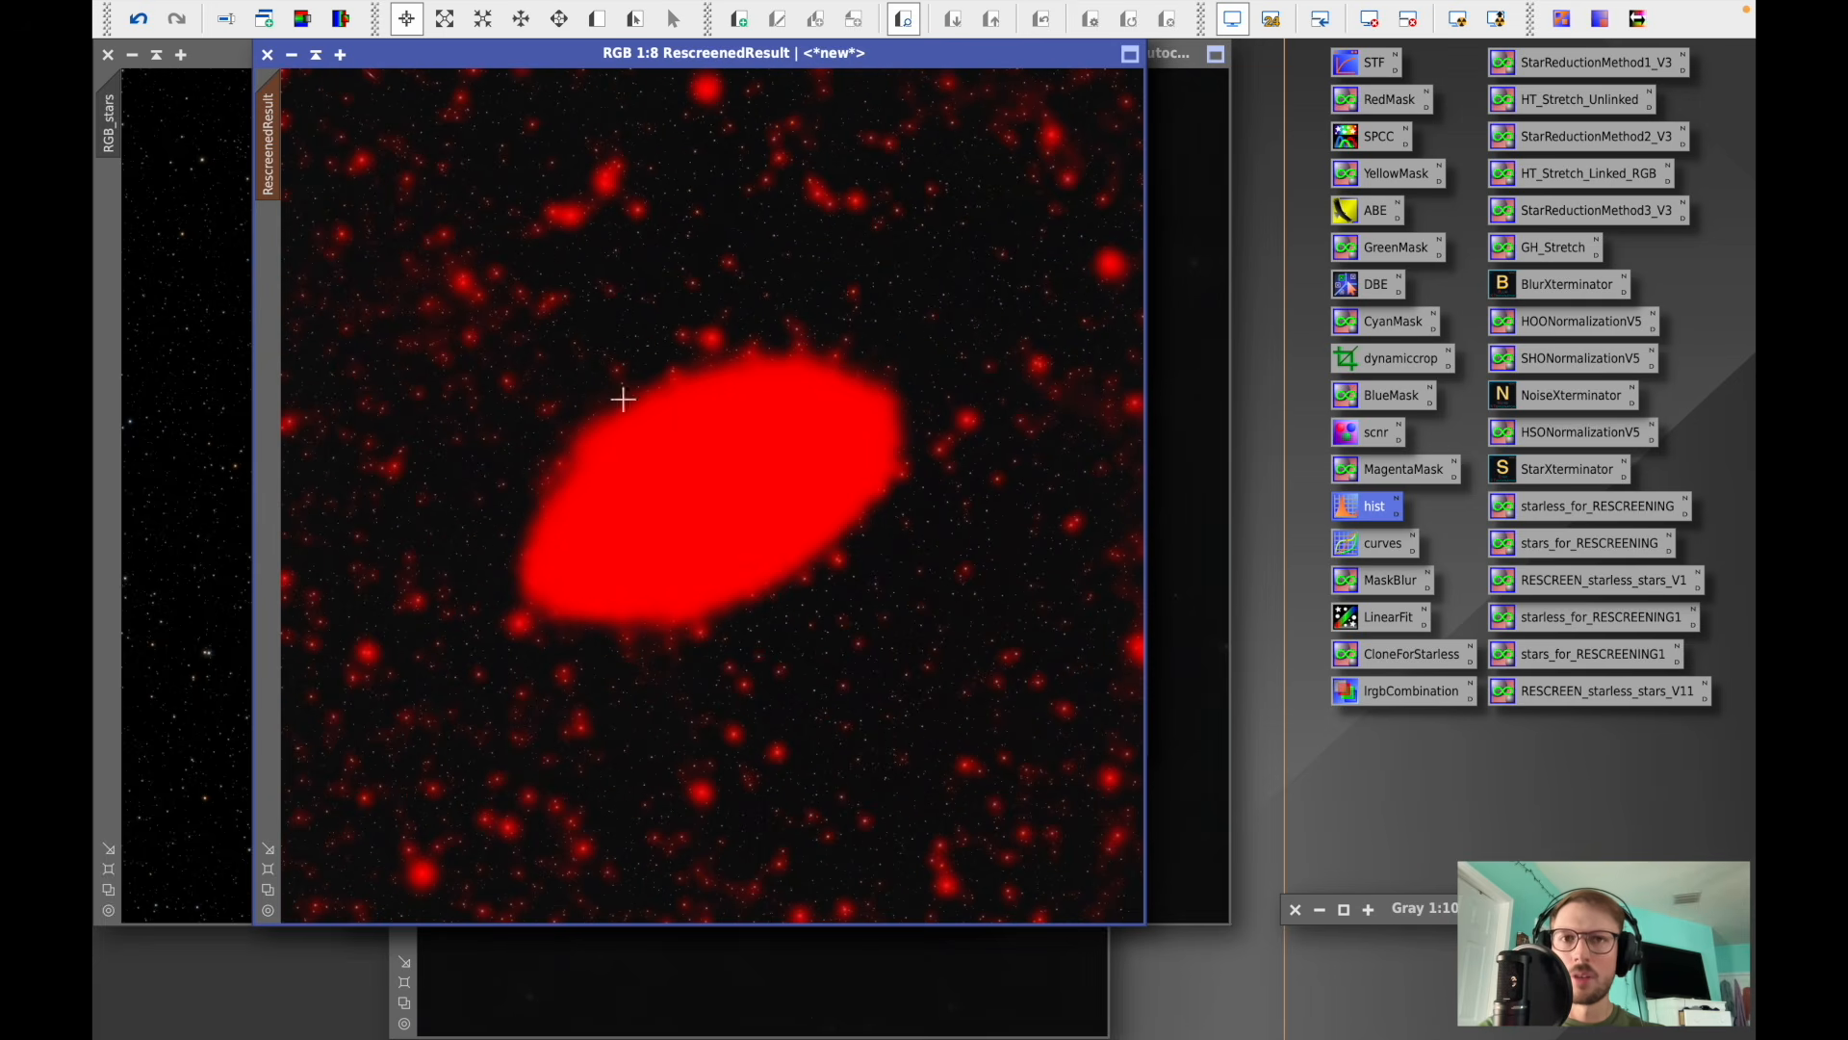
- Open Convolution with a real-time preview of RescreenedResult and set StdDev to 1.80, shape 2.00, aspect ratio 1.00
mouse_move(727, 3)
left_click(652, 12)
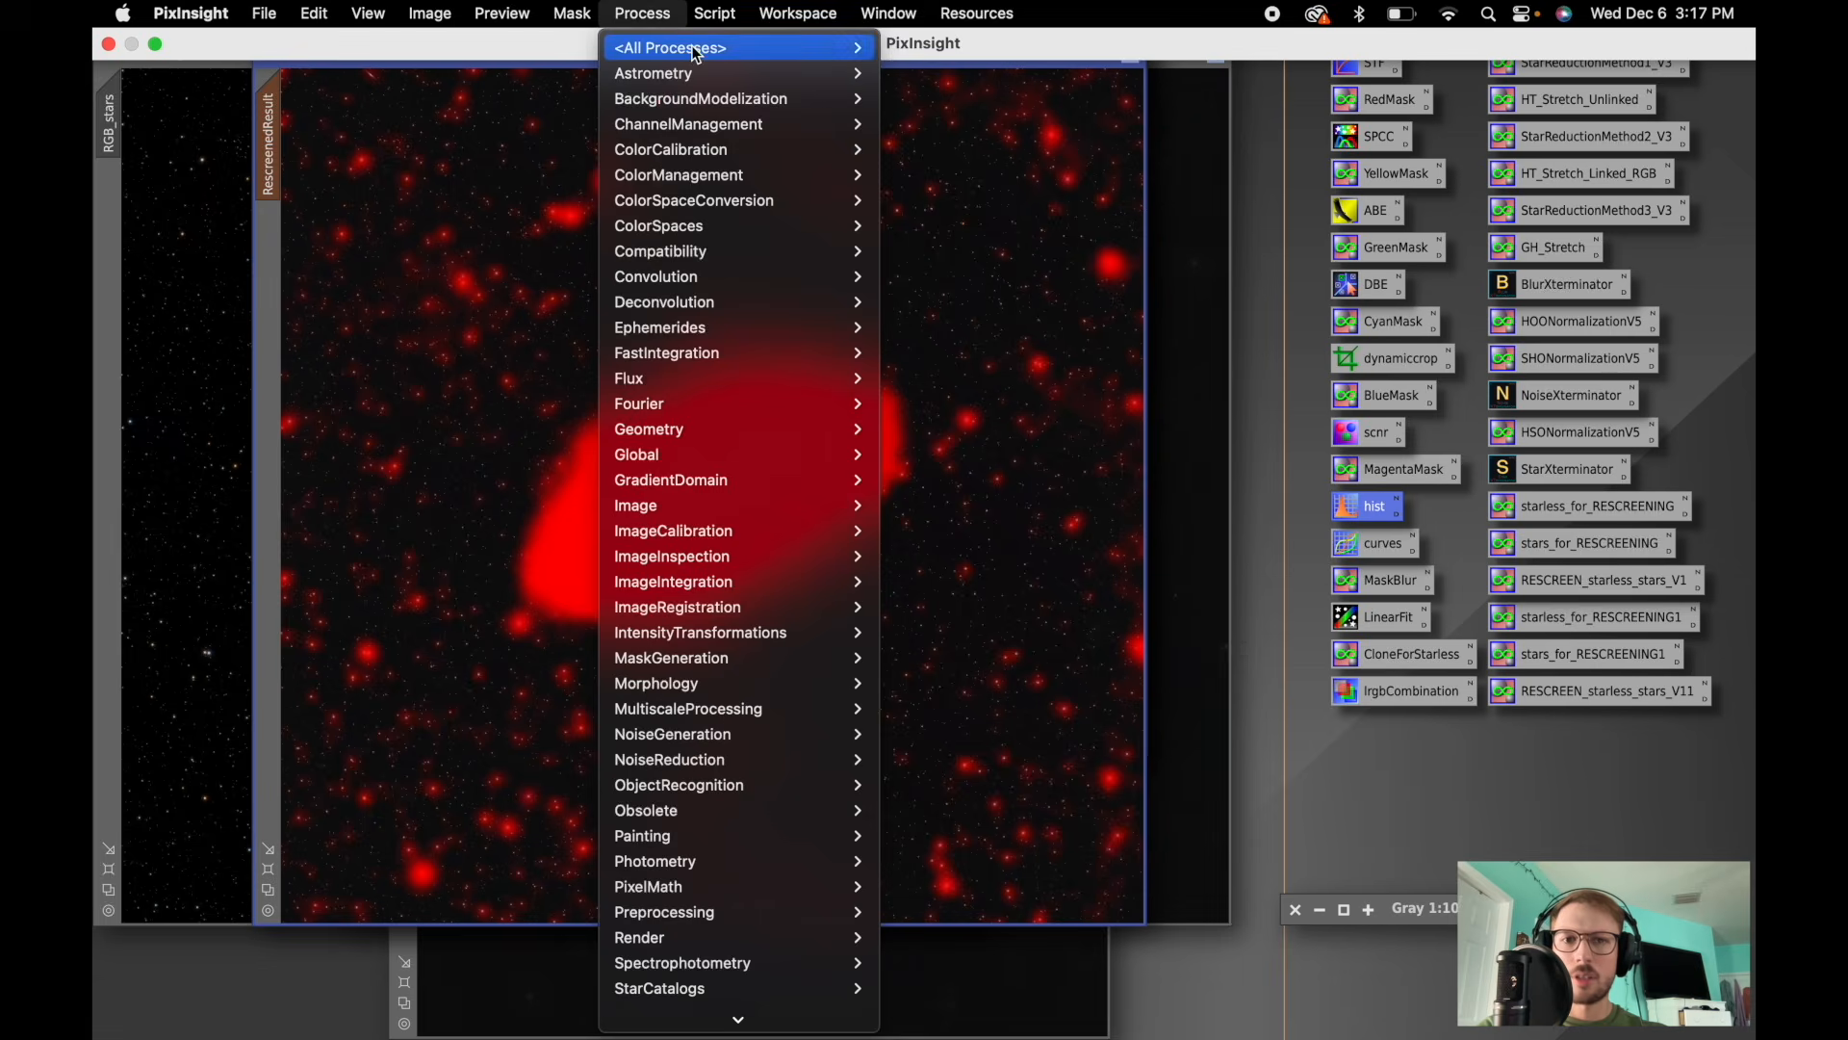
mouse_move(689, 47)
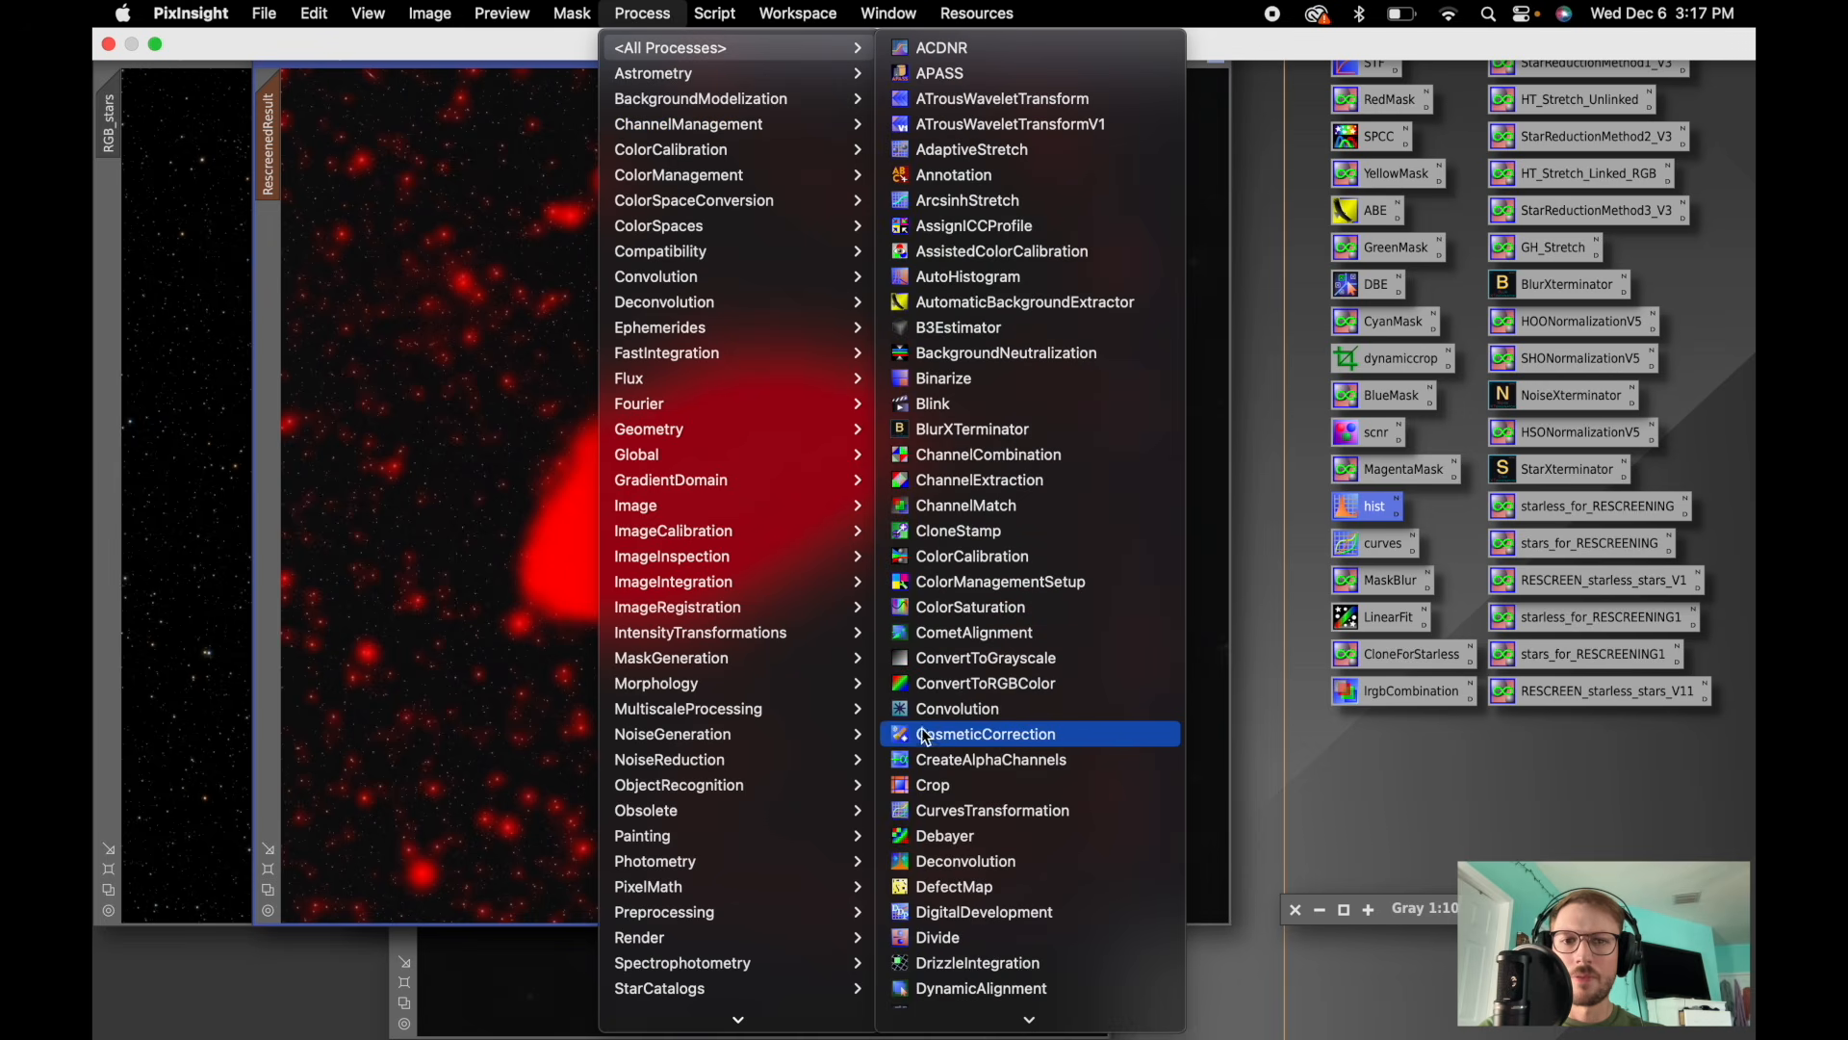
left_click(951, 710)
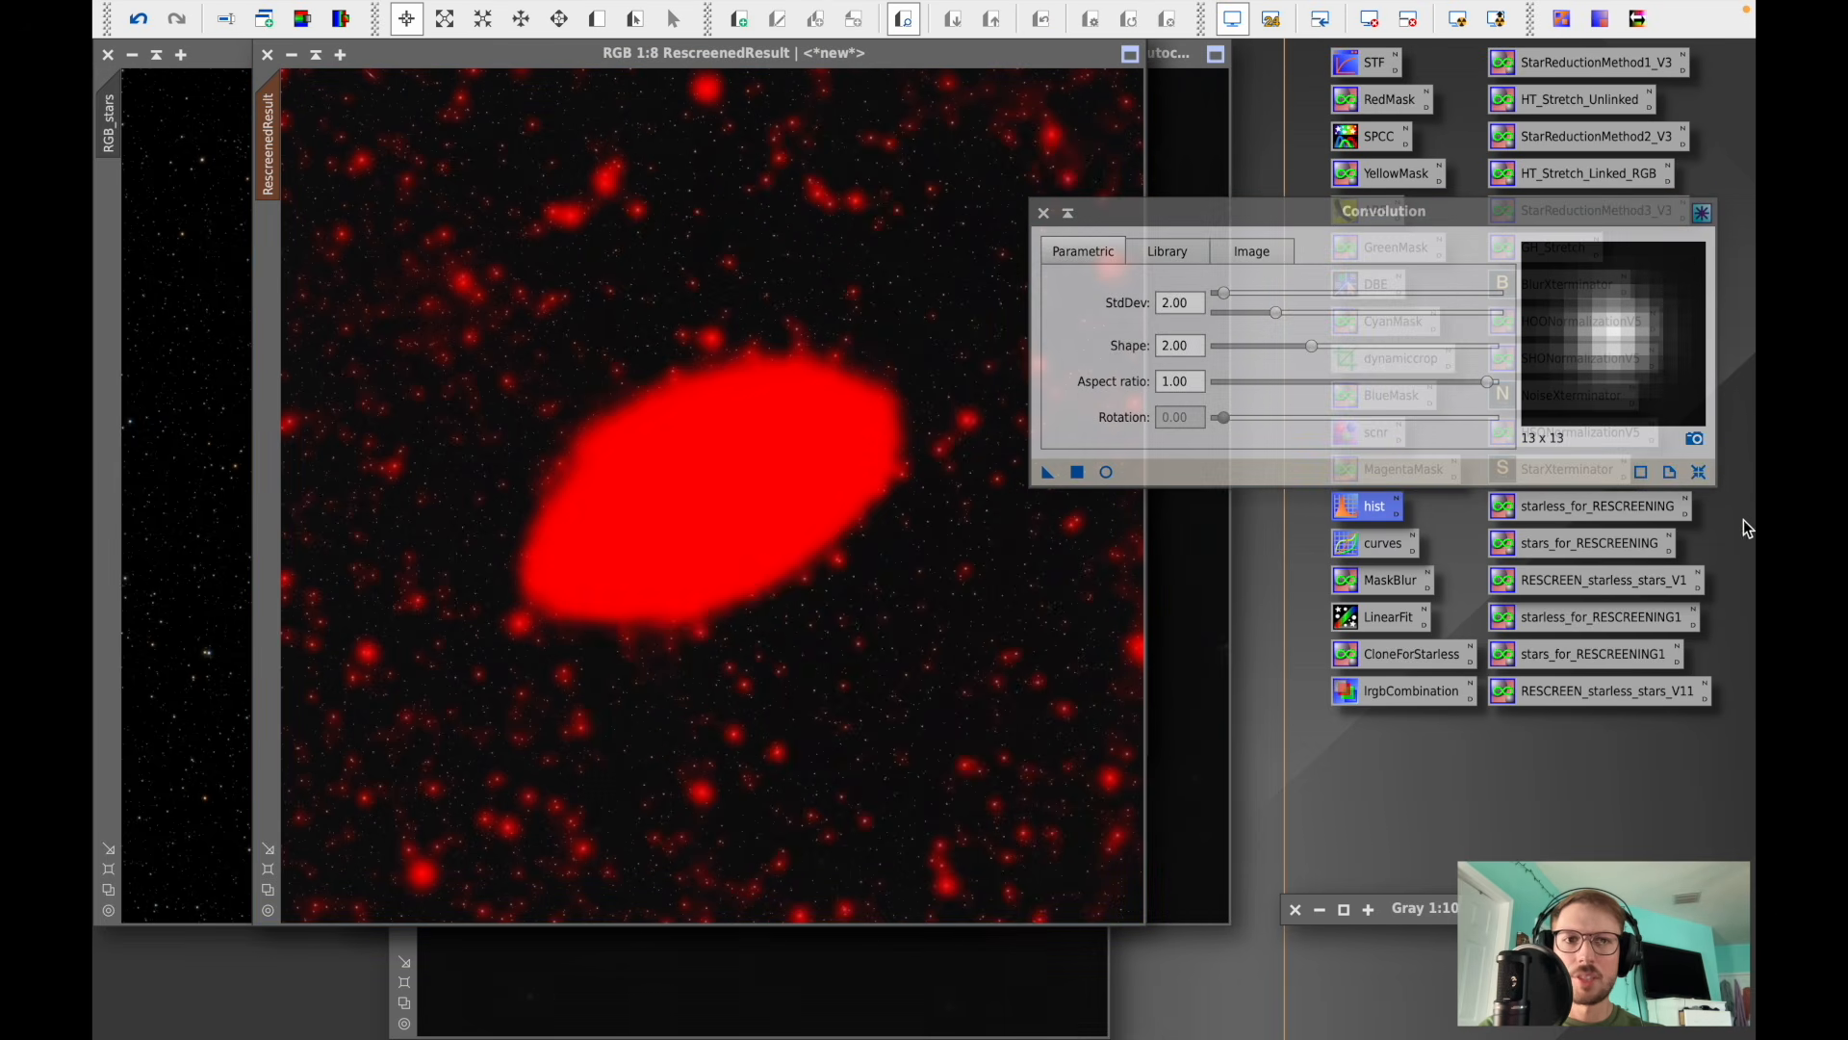
left_click(1106, 471)
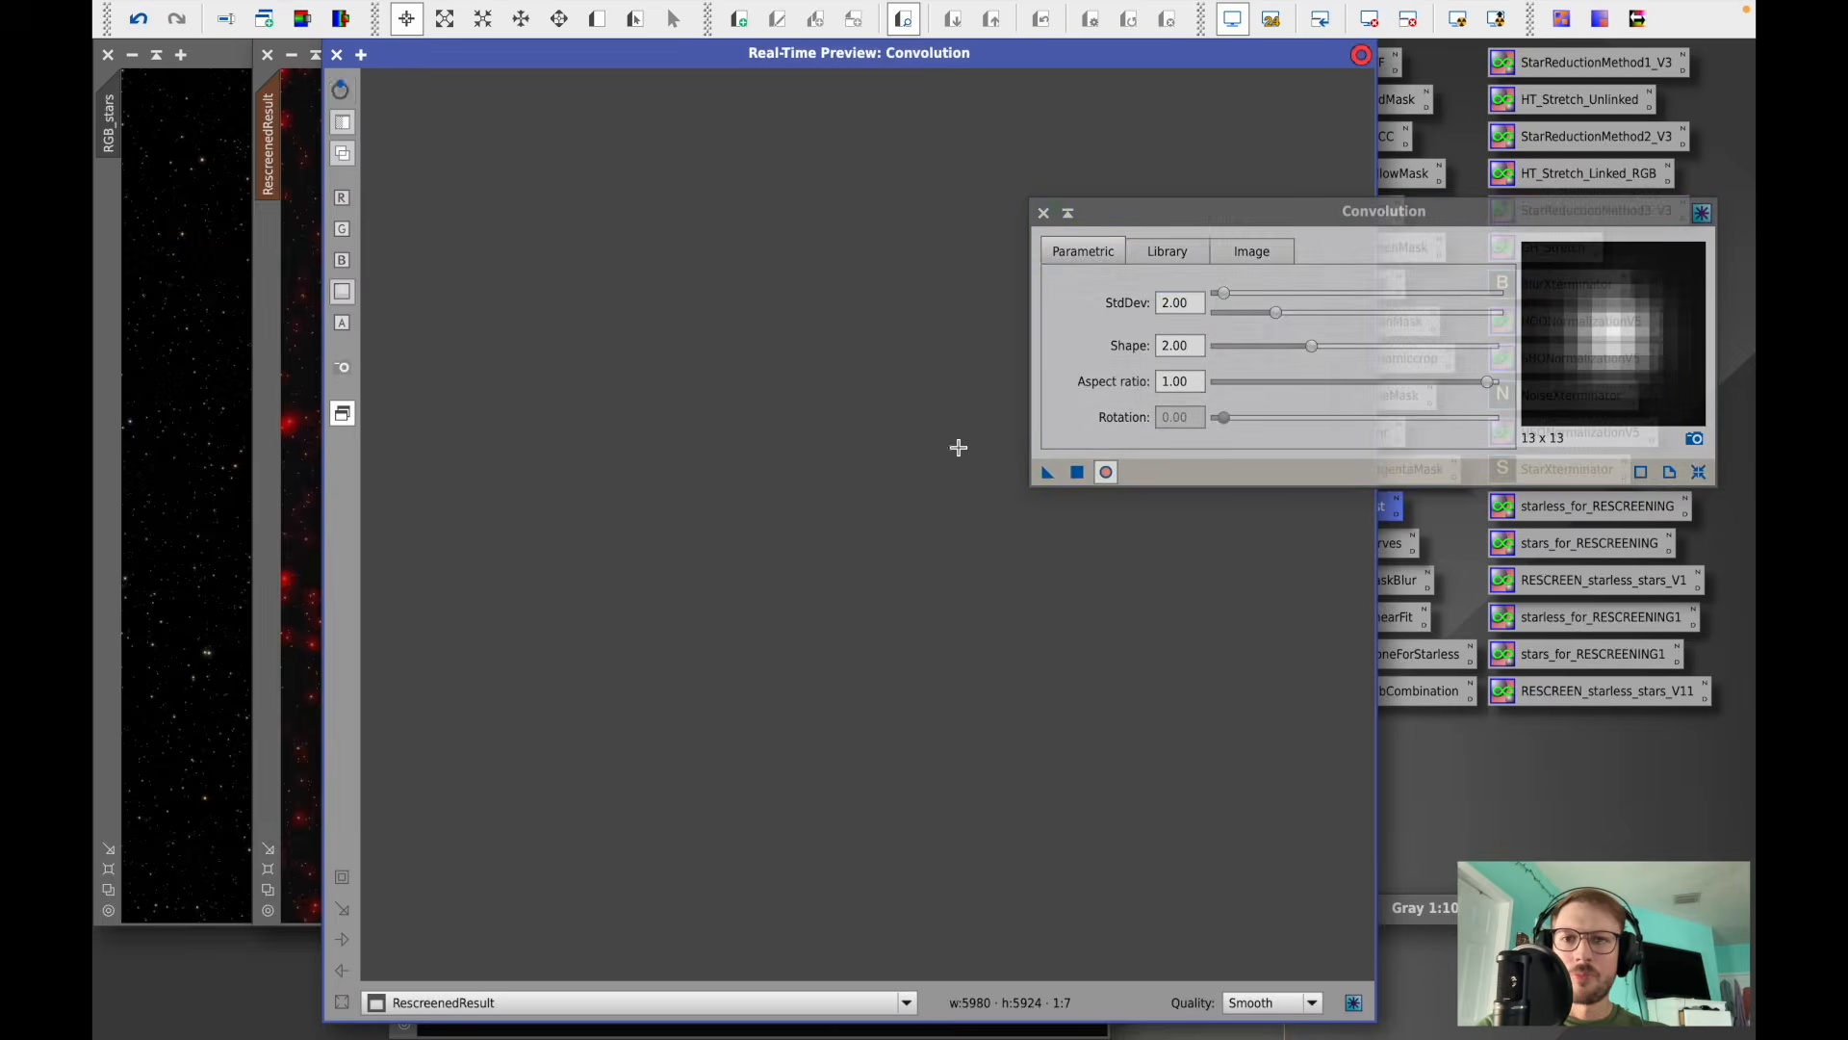
left_click_drag(596, 592, 991, 244)
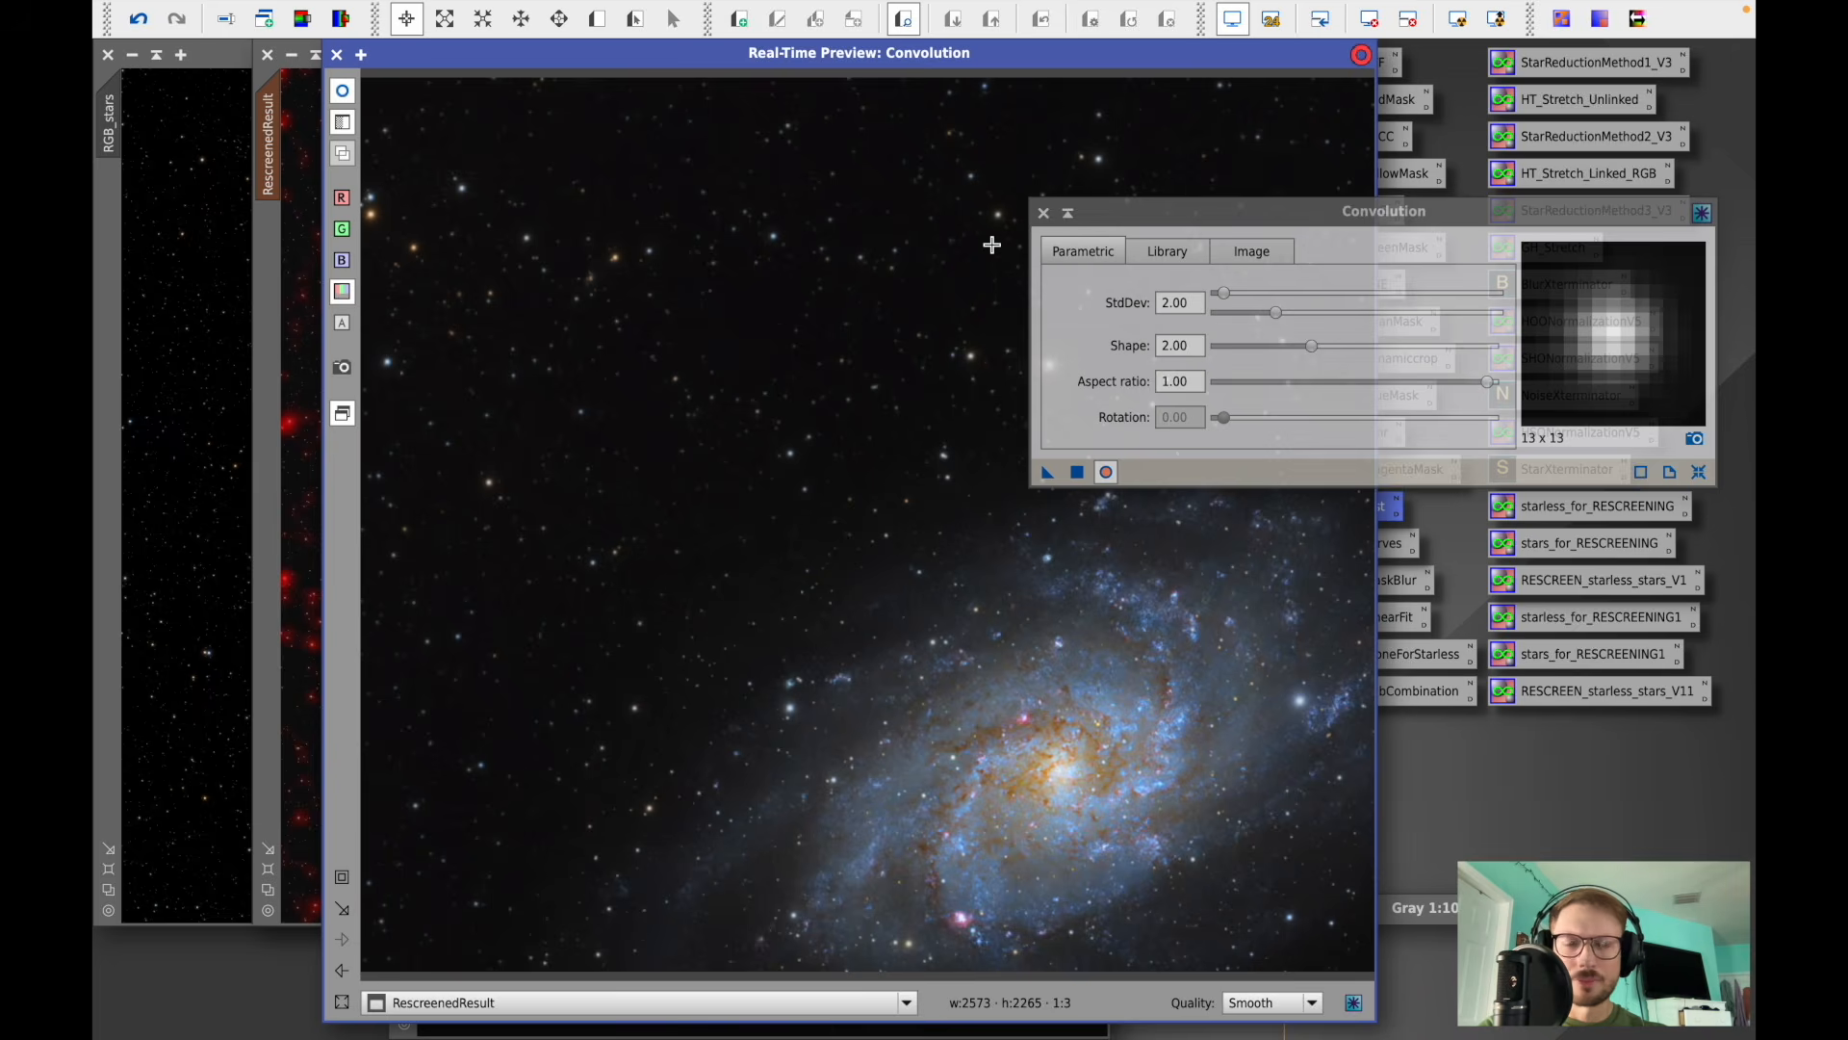
mouse_move(1280, 321)
left_mouse_down()
mouse_move(1524, 320)
mouse_move(1215, 314)
mouse_move(1295, 322)
left_mouse_up()
left_click(1699, 472)
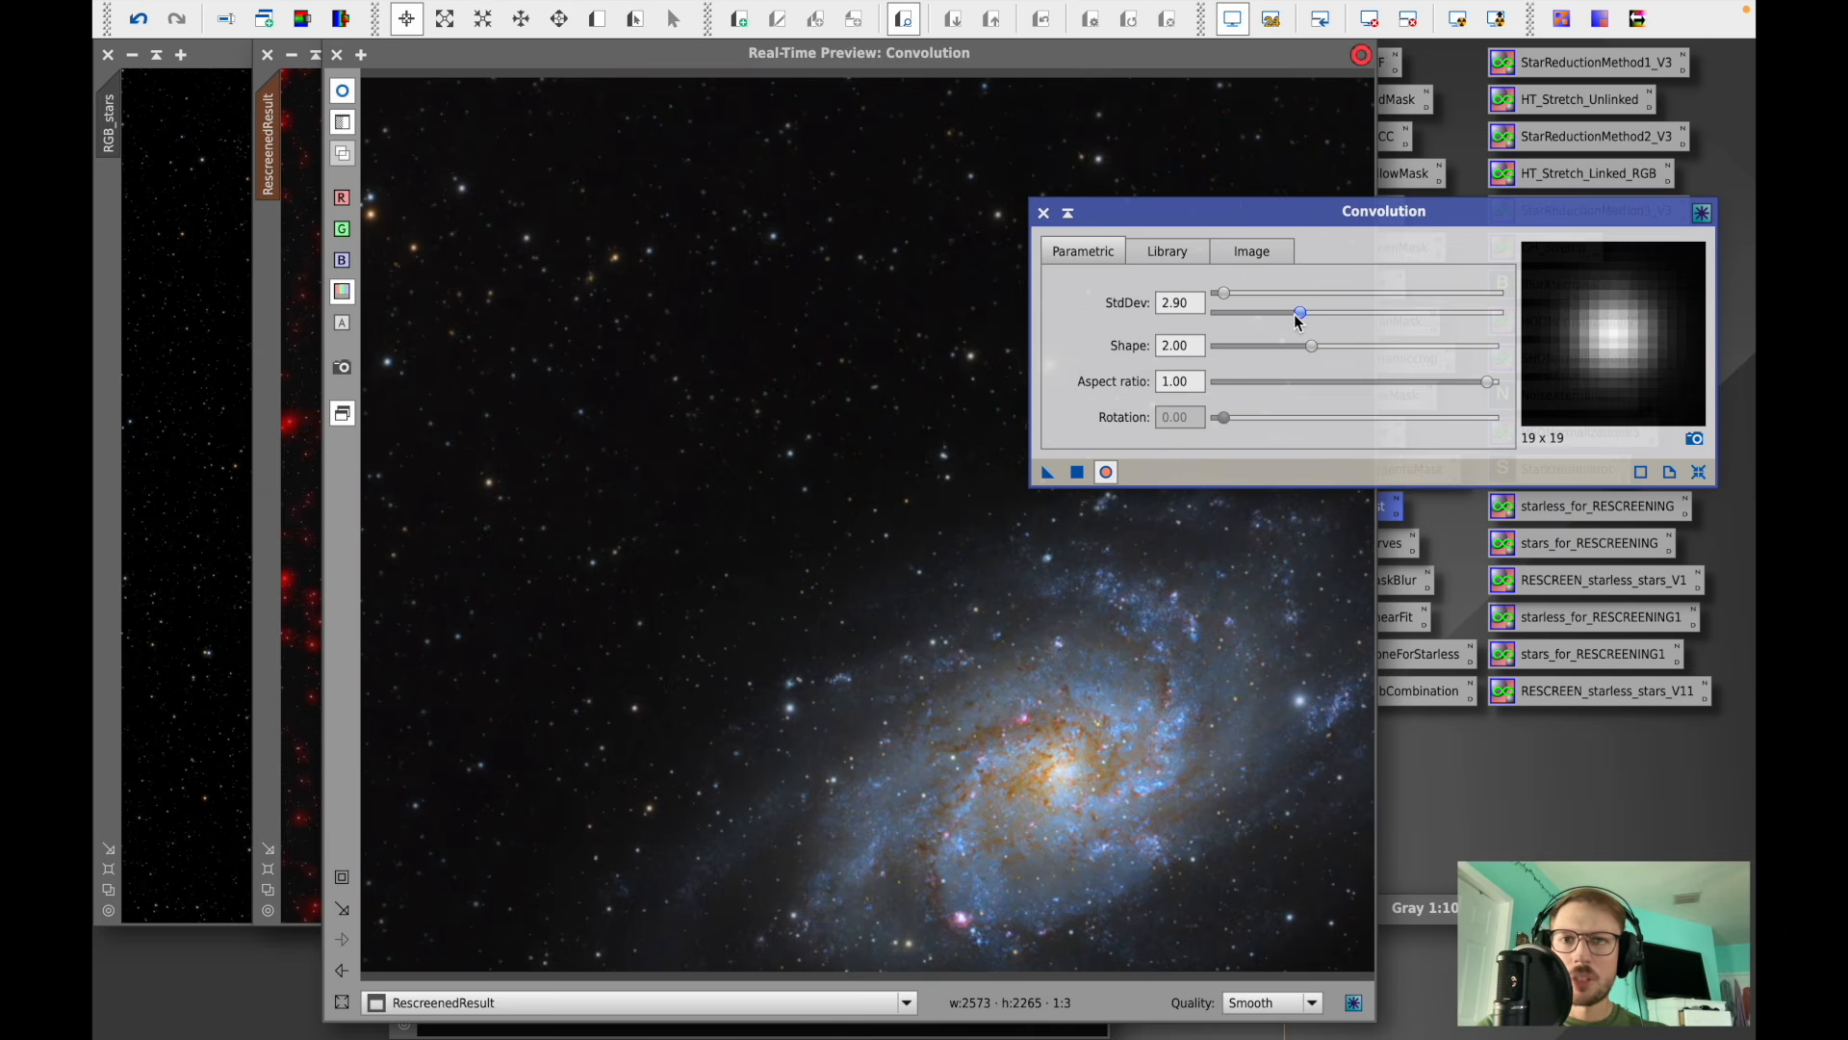
left_click(344, 92)
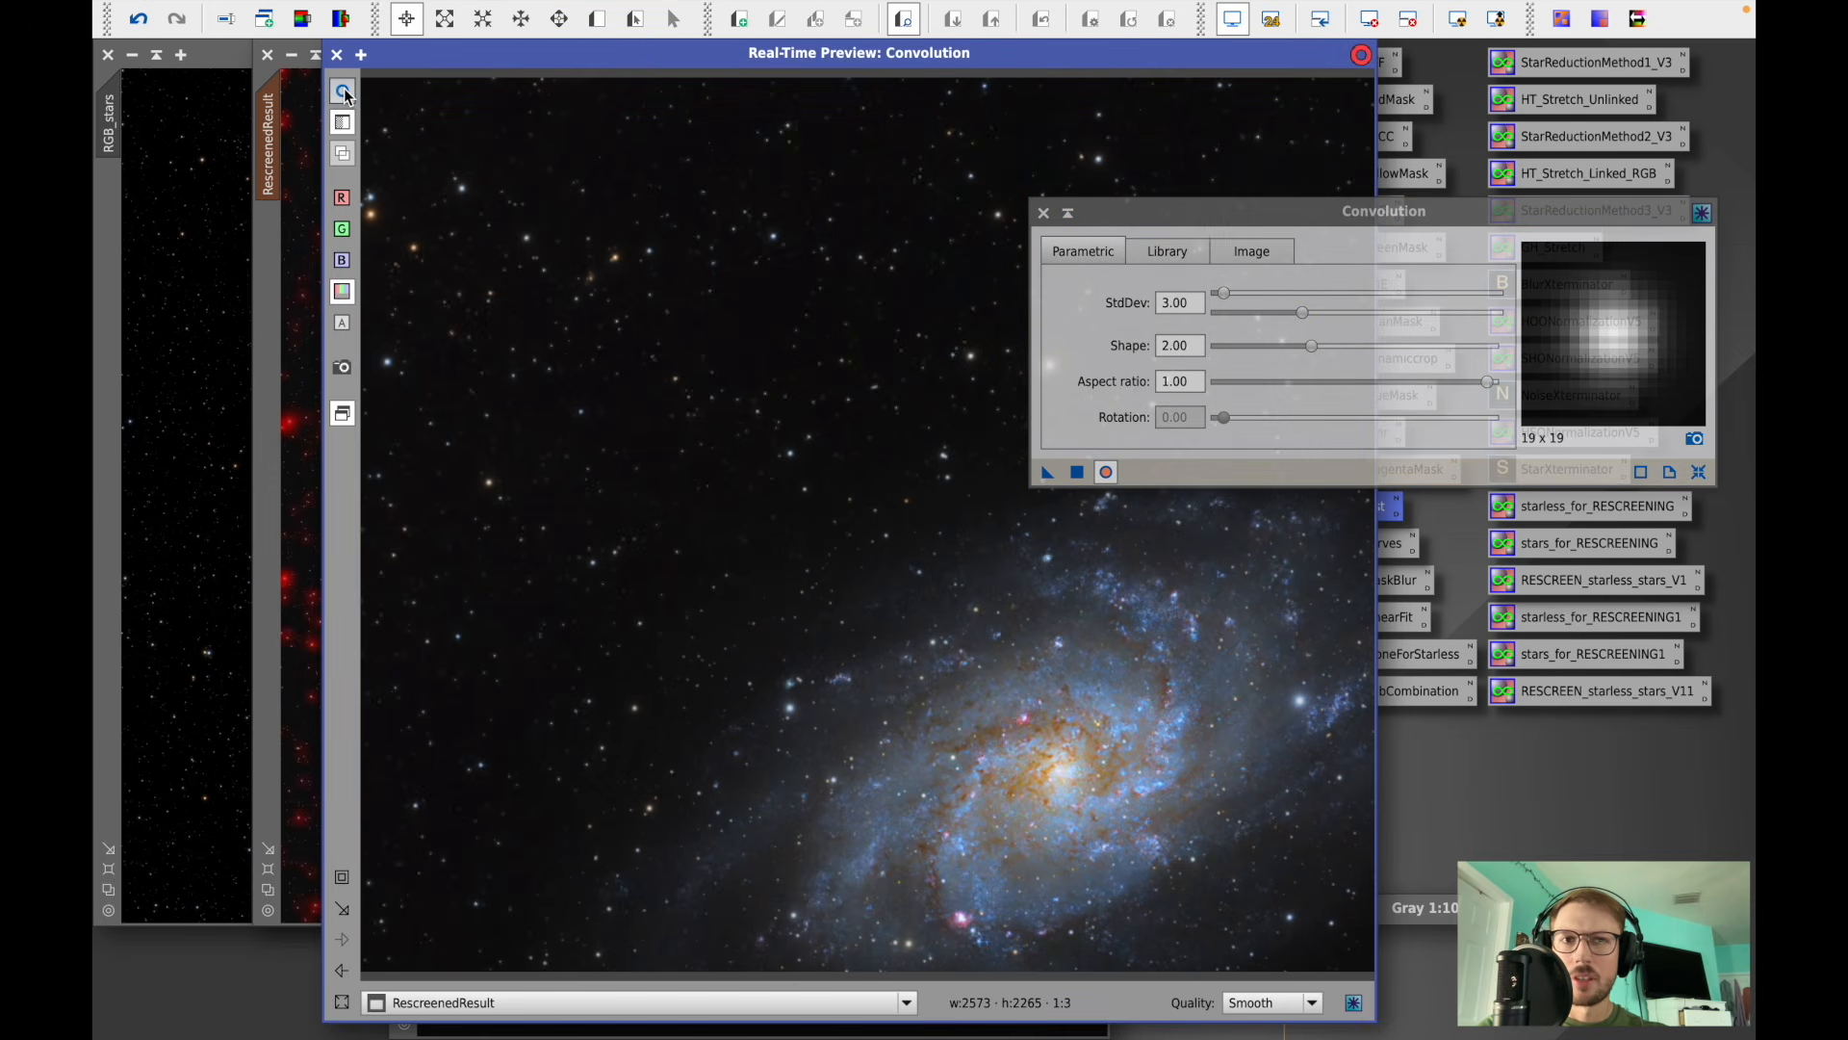
left_click_drag(1305, 317, 1273, 322)
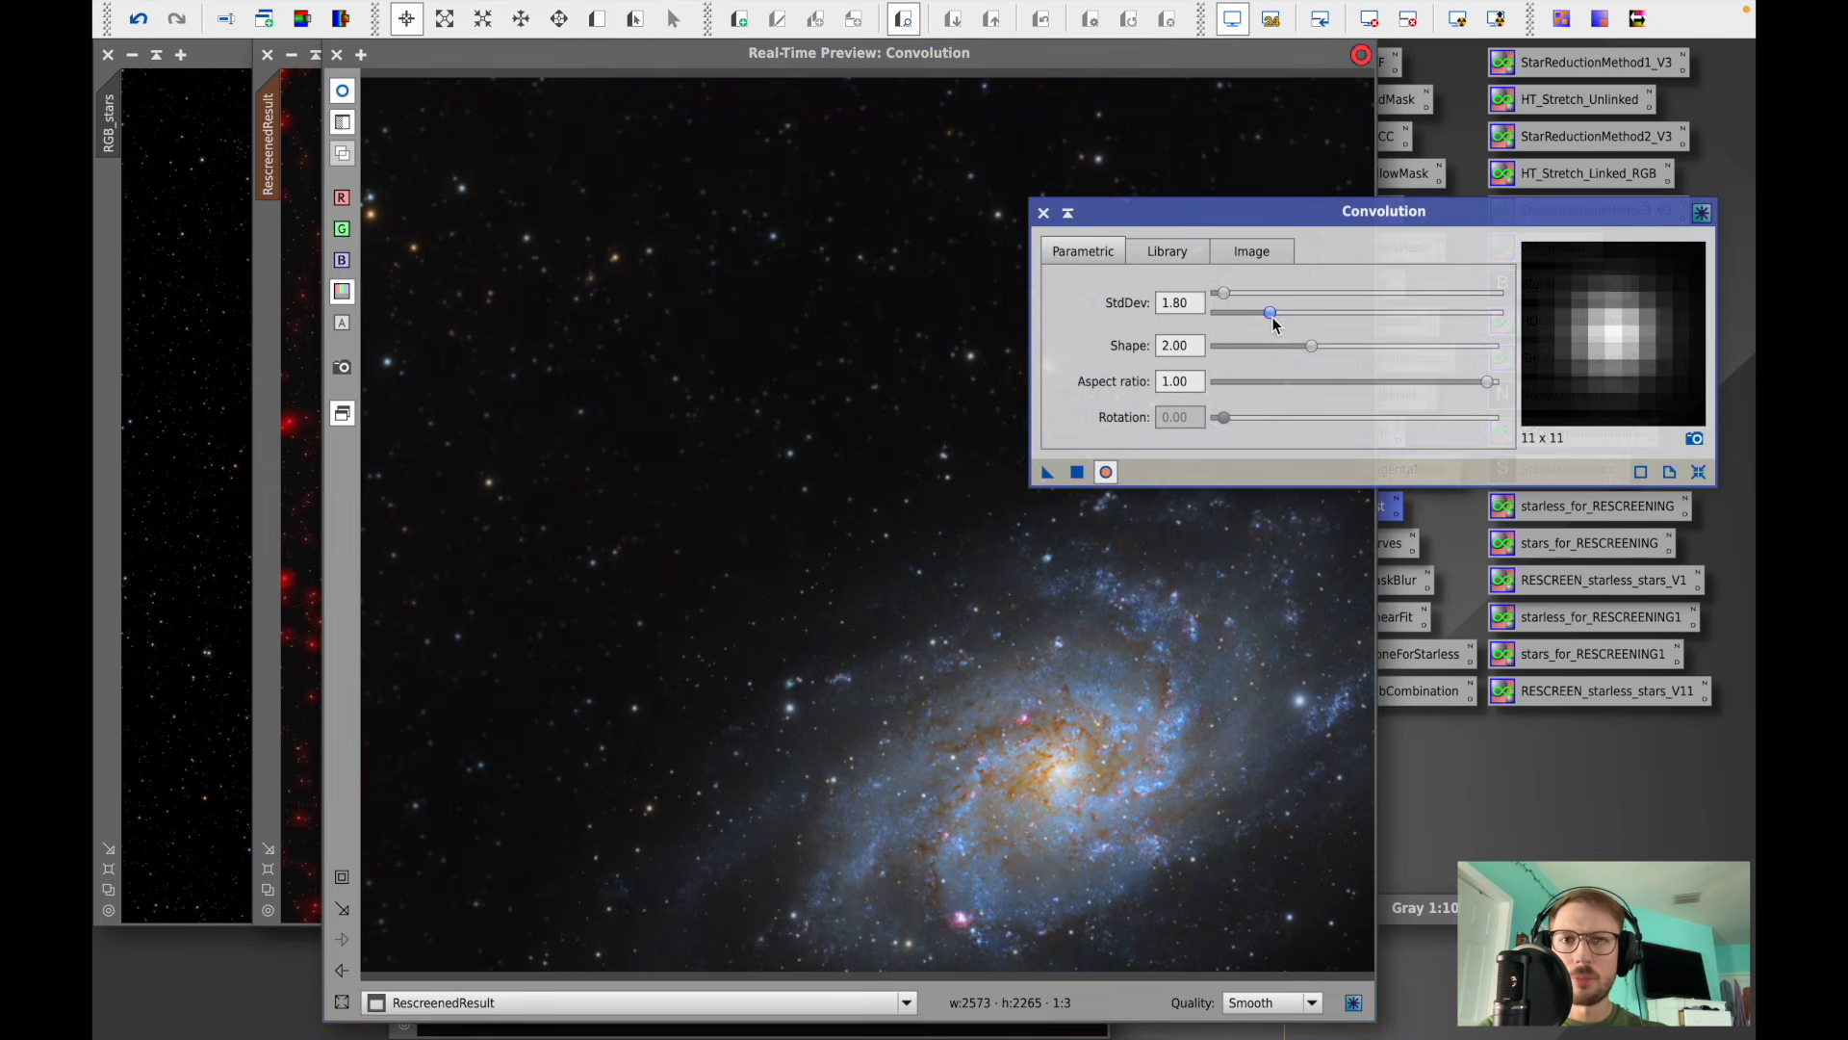
left_click(345, 90)
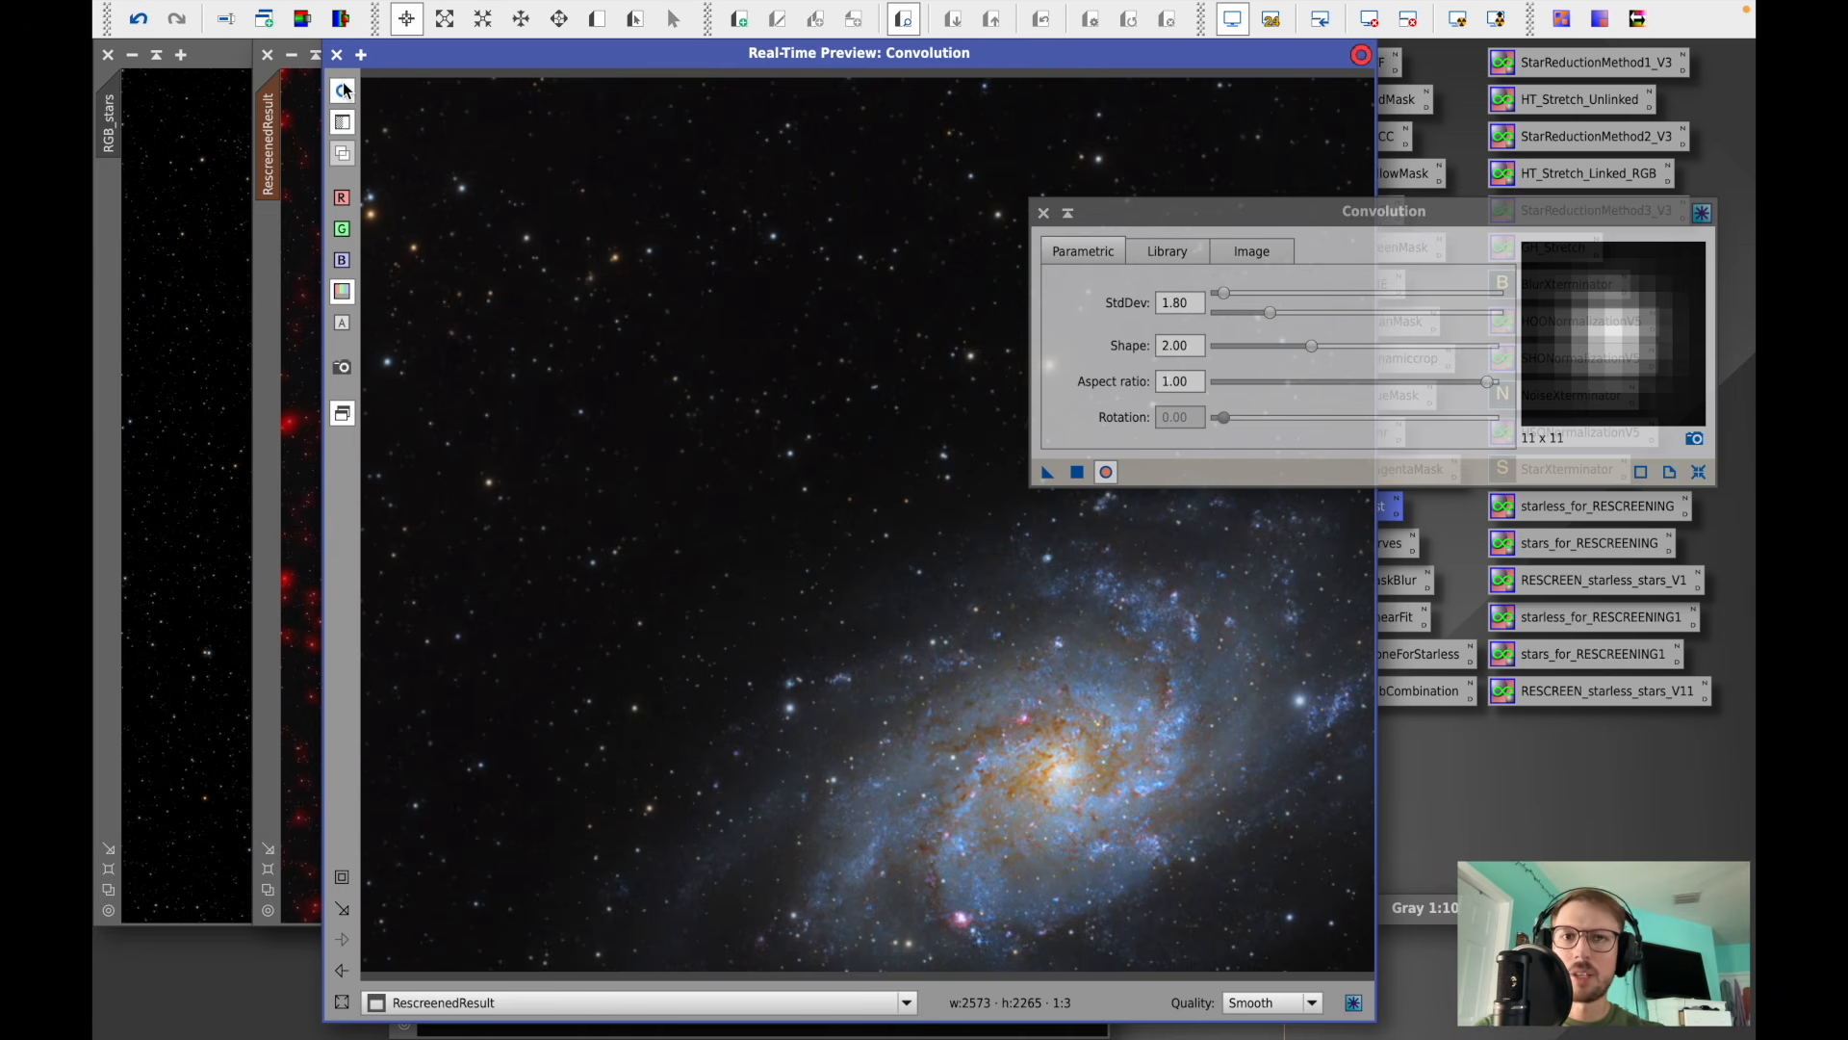
- Apply the Convolution to the masked RescreenedResult, then close the Convolution dialog and the real-time preview
left_click(1078, 472)
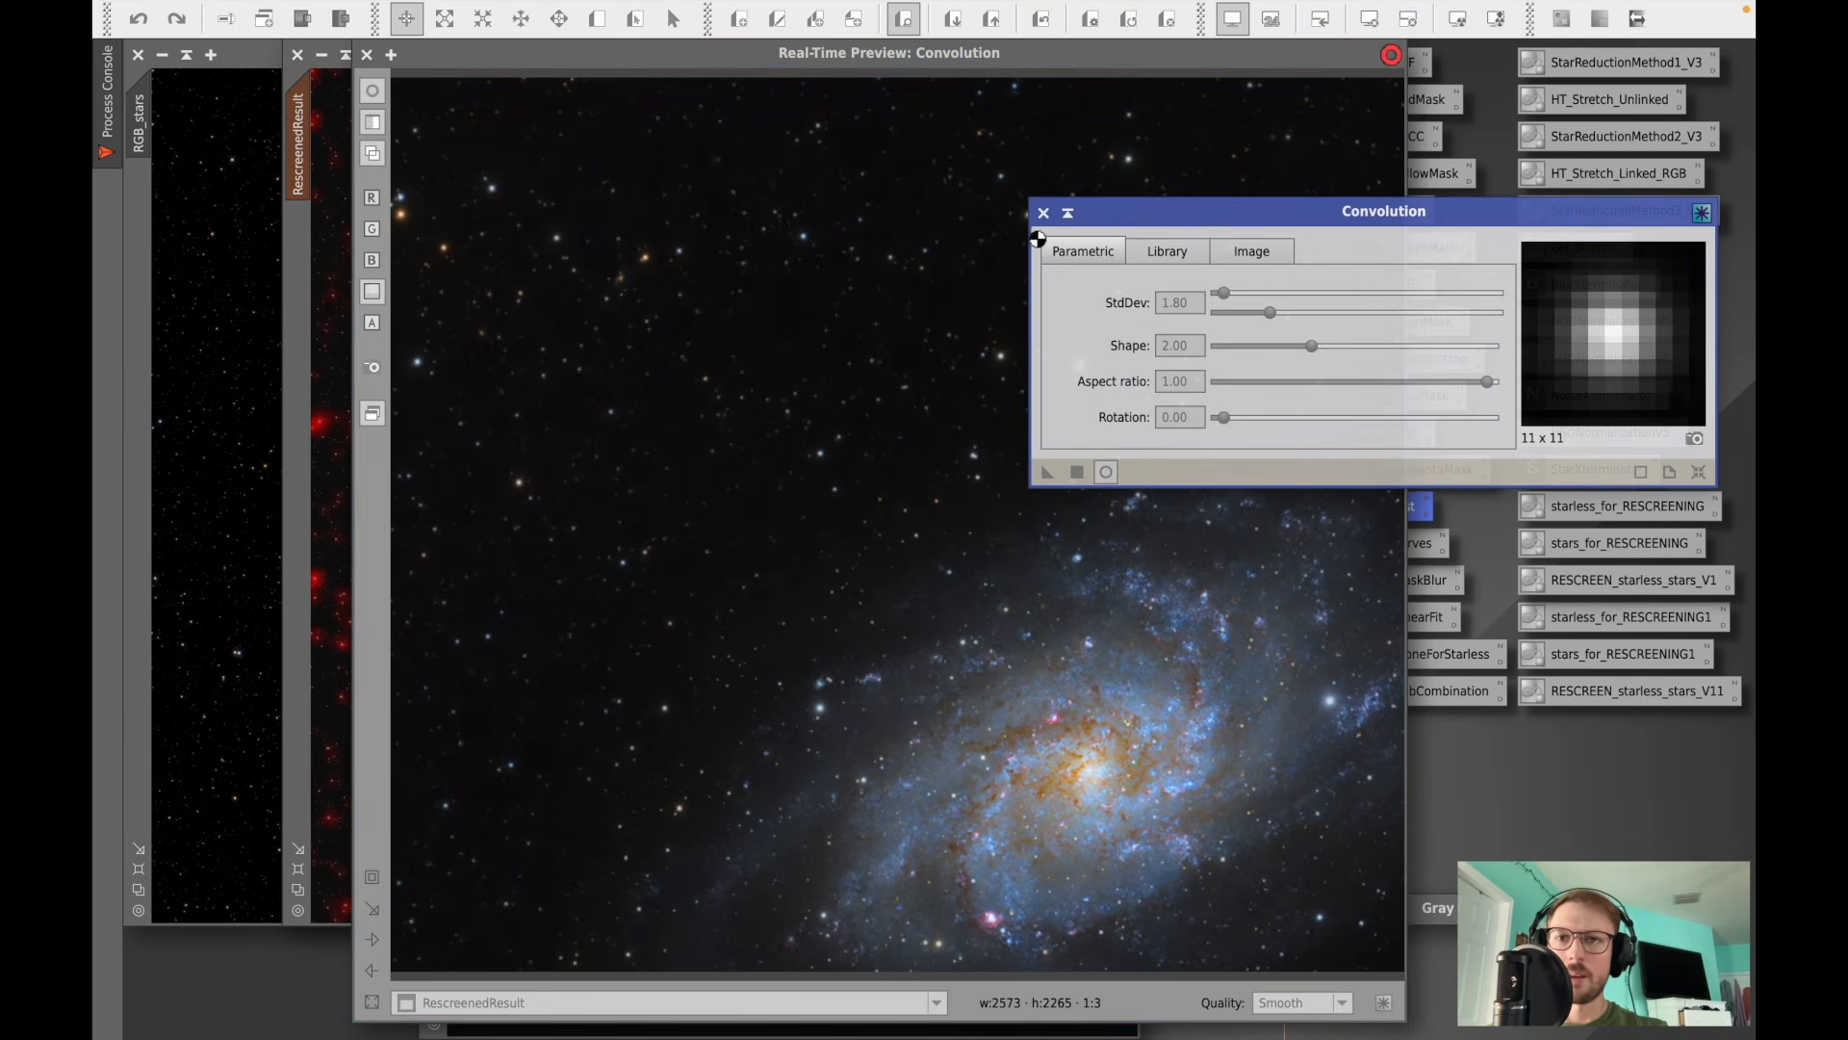
left_click(808, 56)
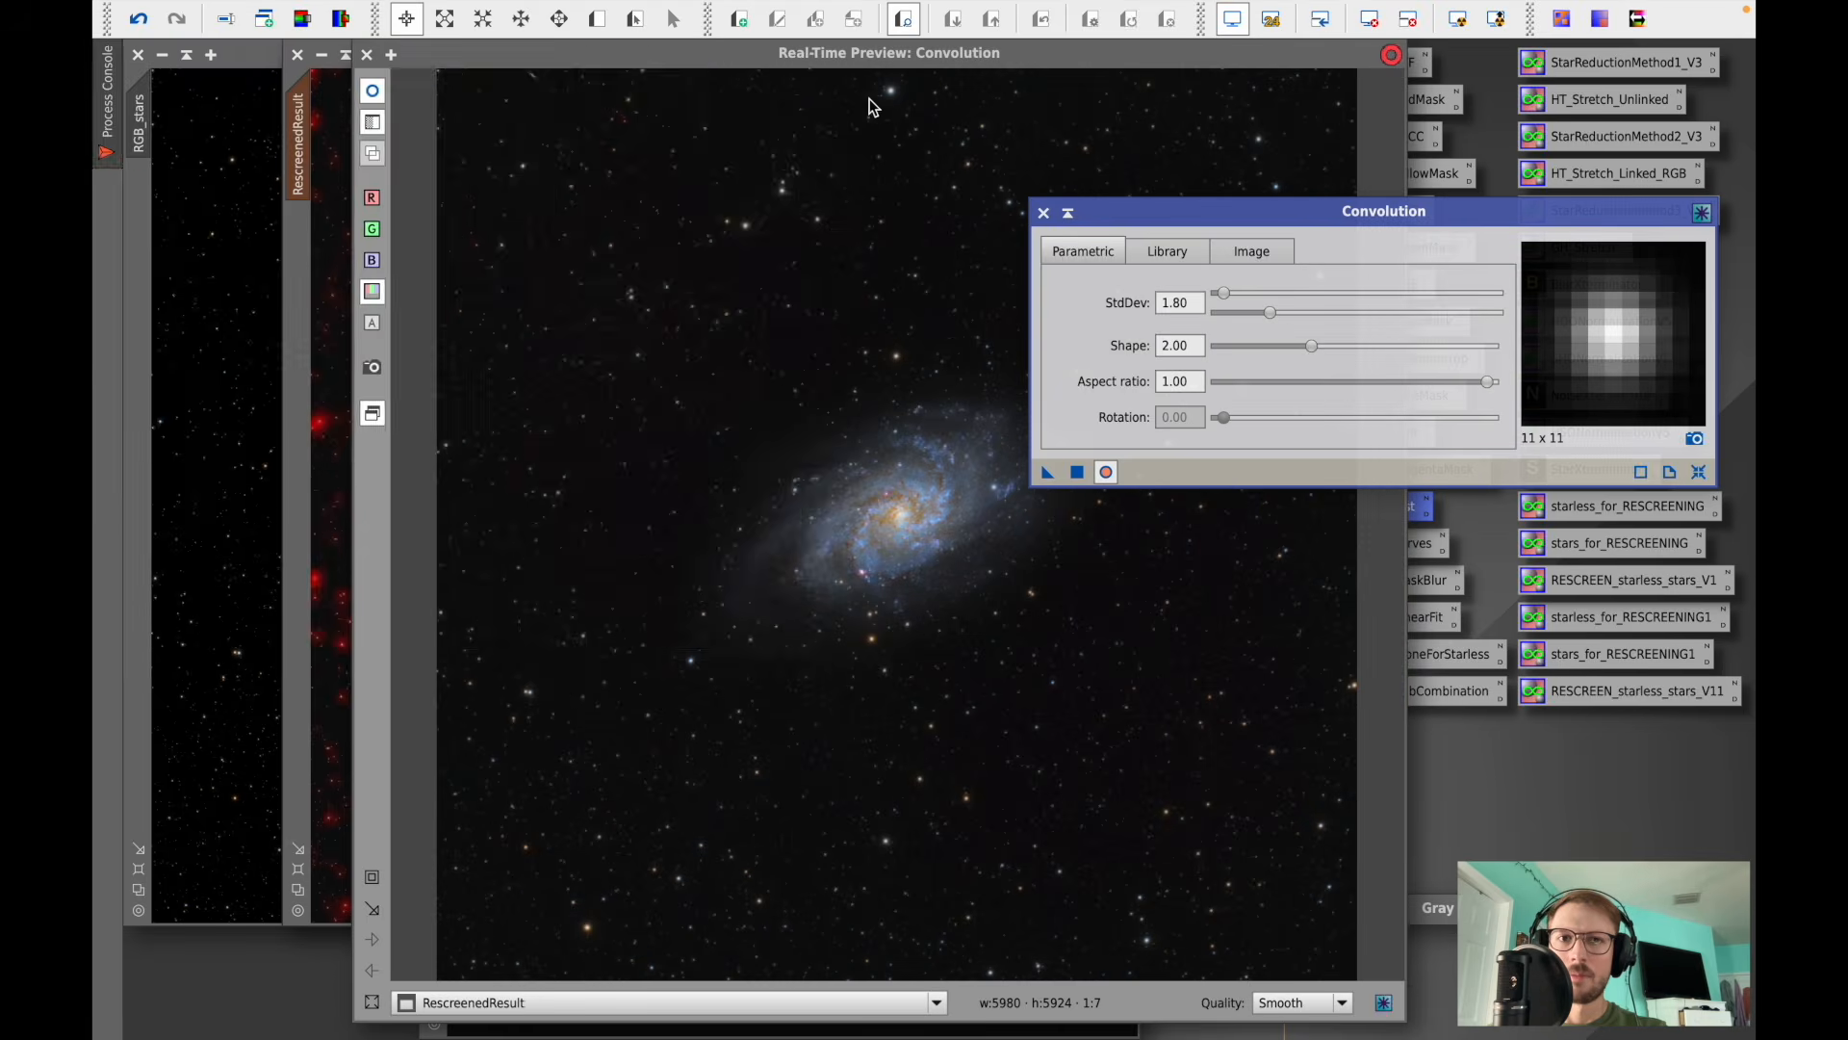
left_click(1043, 213)
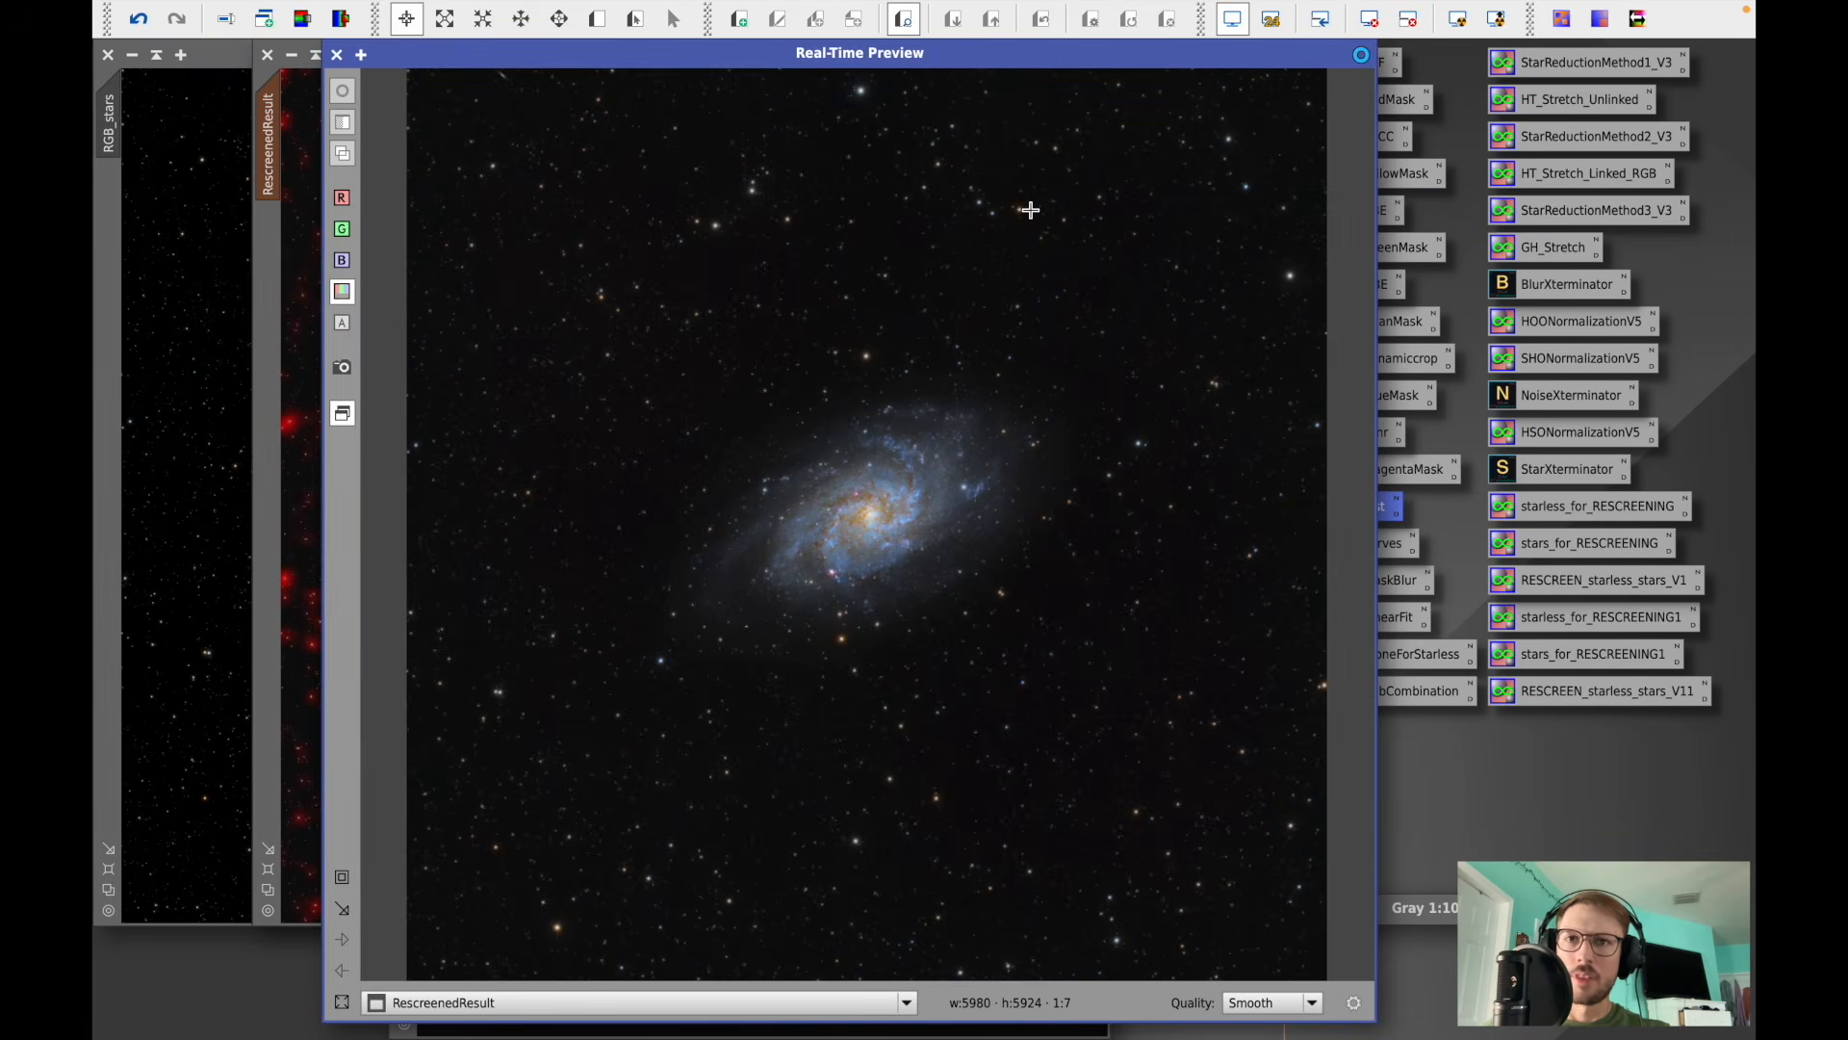
left_click(337, 56)
- Remove the mask from RescreenedResult
mouse_move(665, 5)
left_click(572, 13)
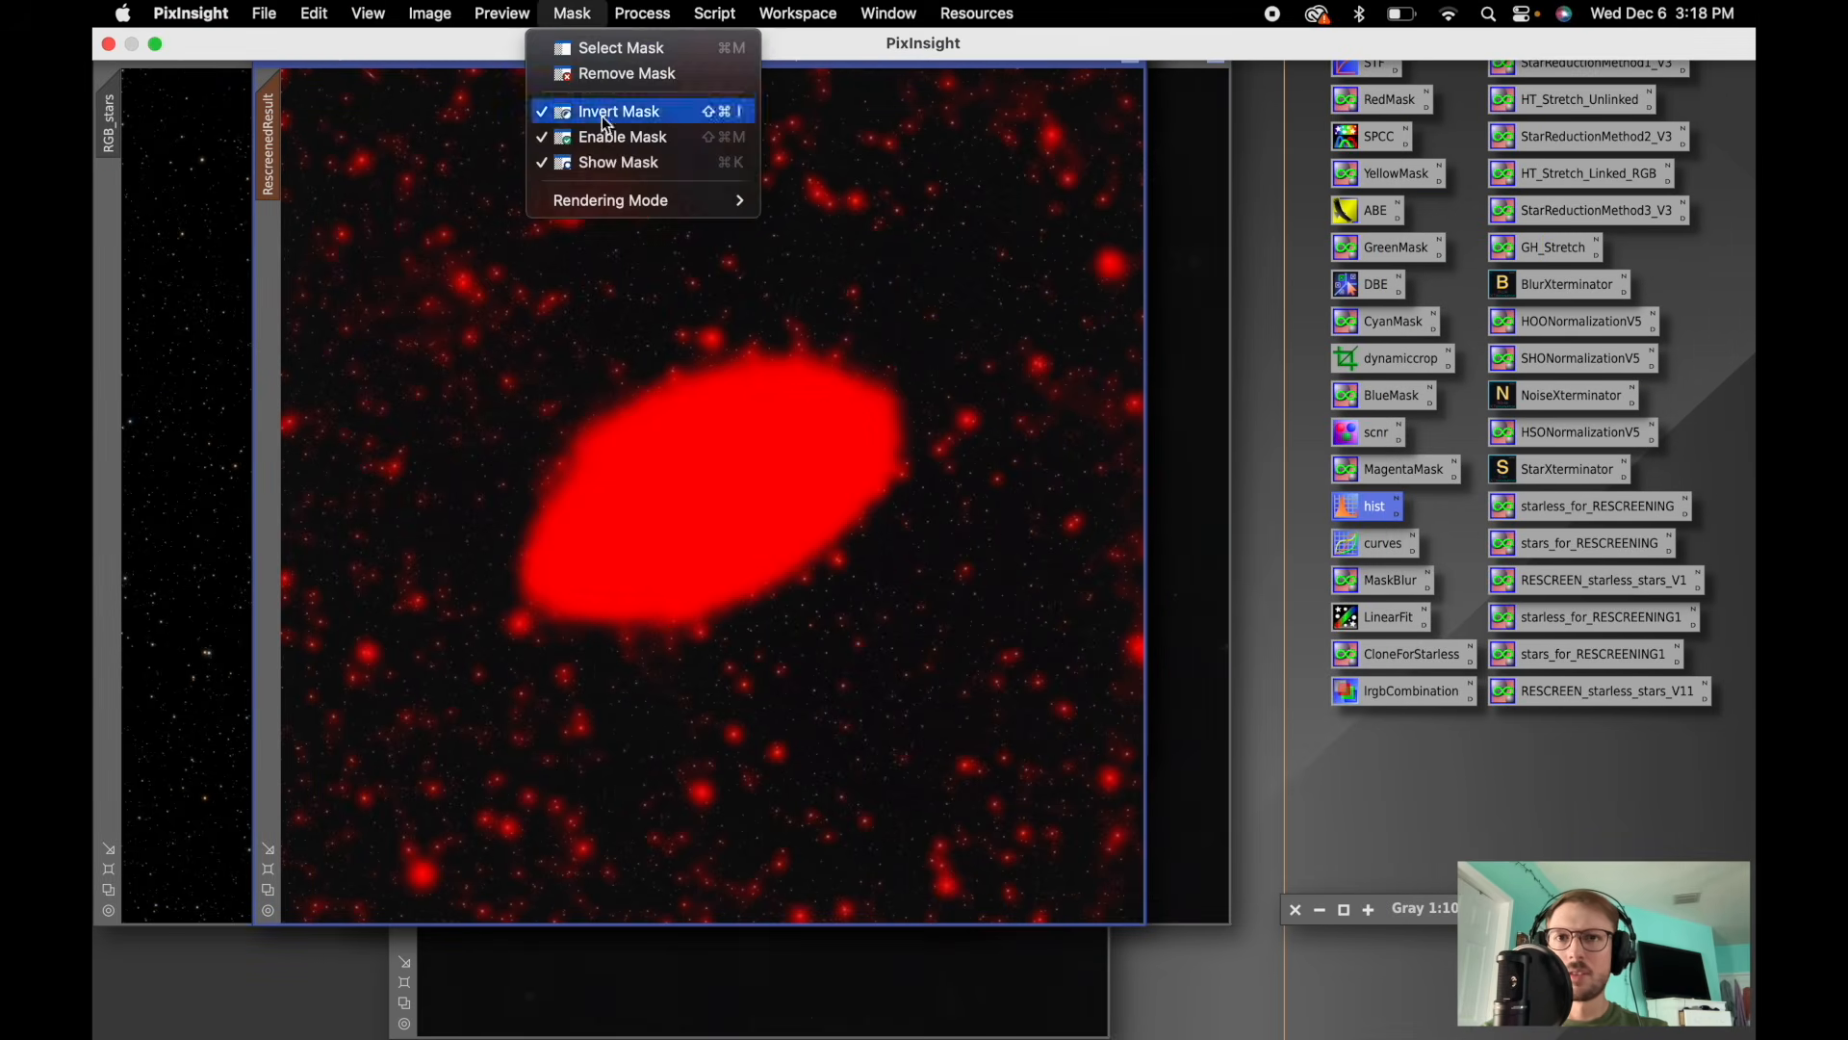
left_click(595, 75)
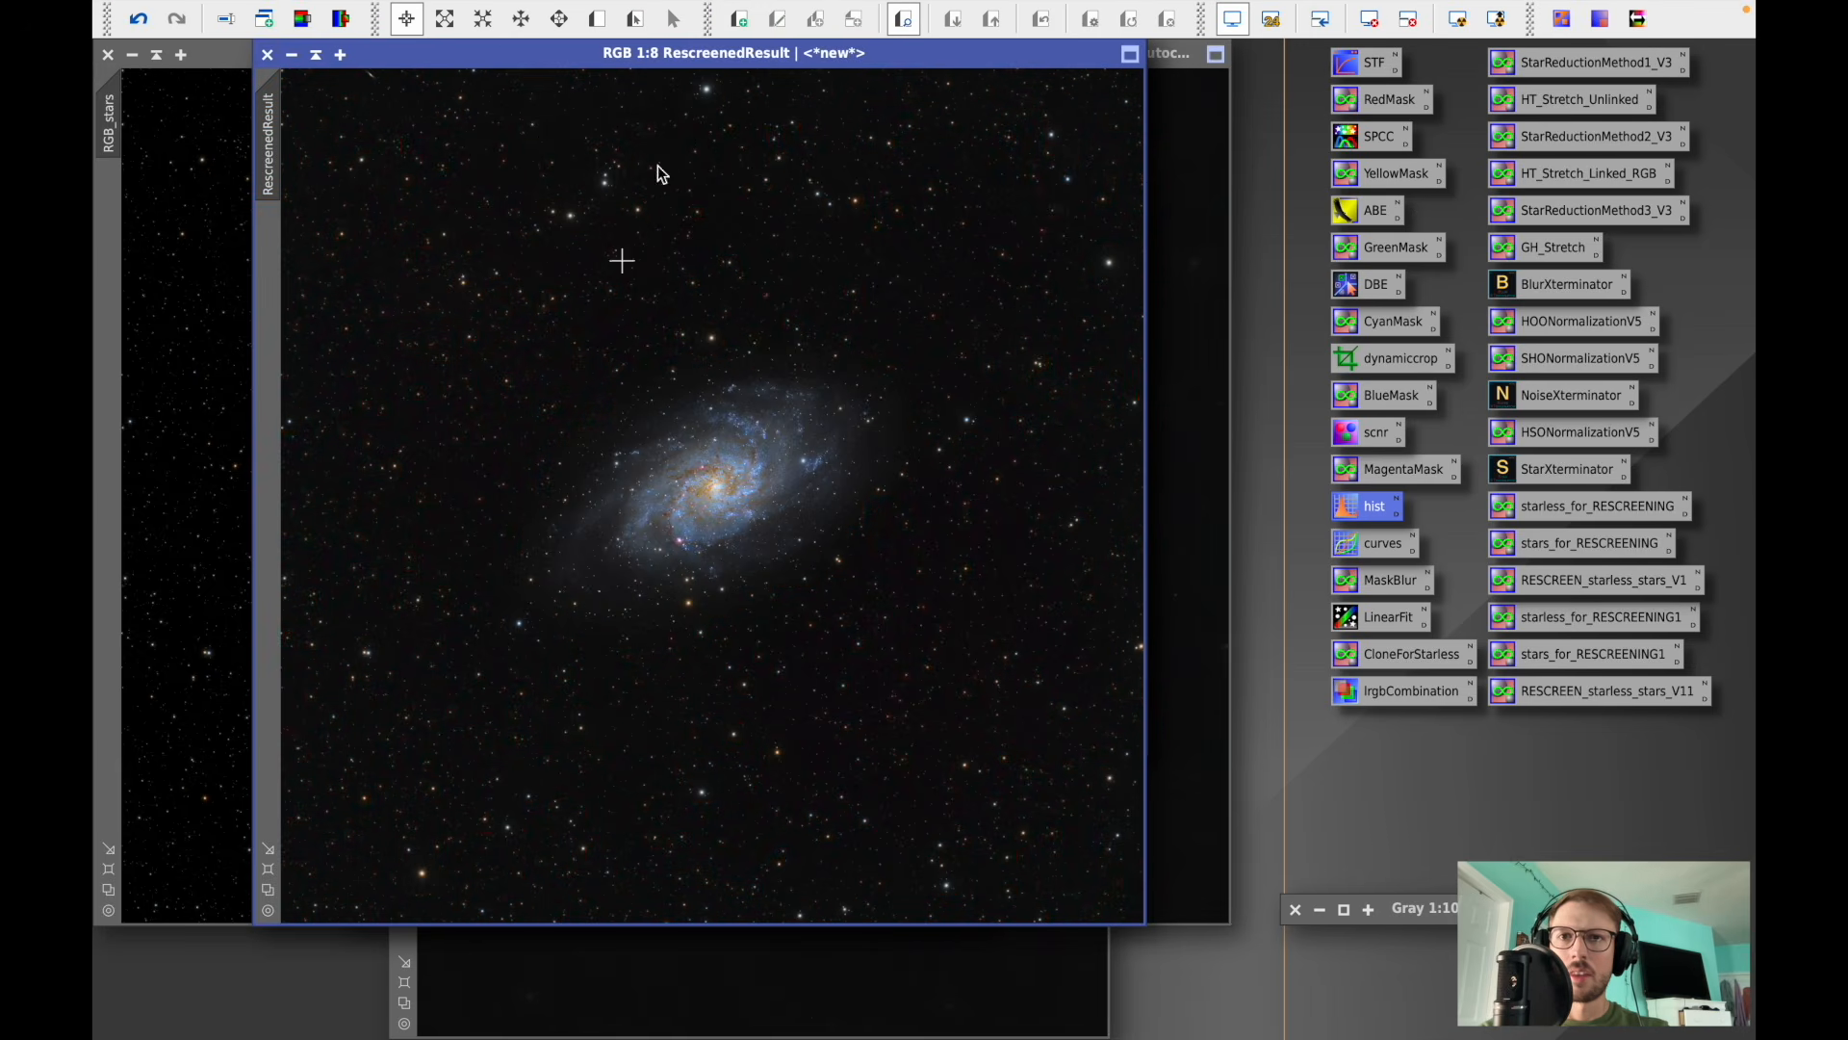
left_click_drag(679, 56, 645, 88)
scroll(608, 456, "up", 2)
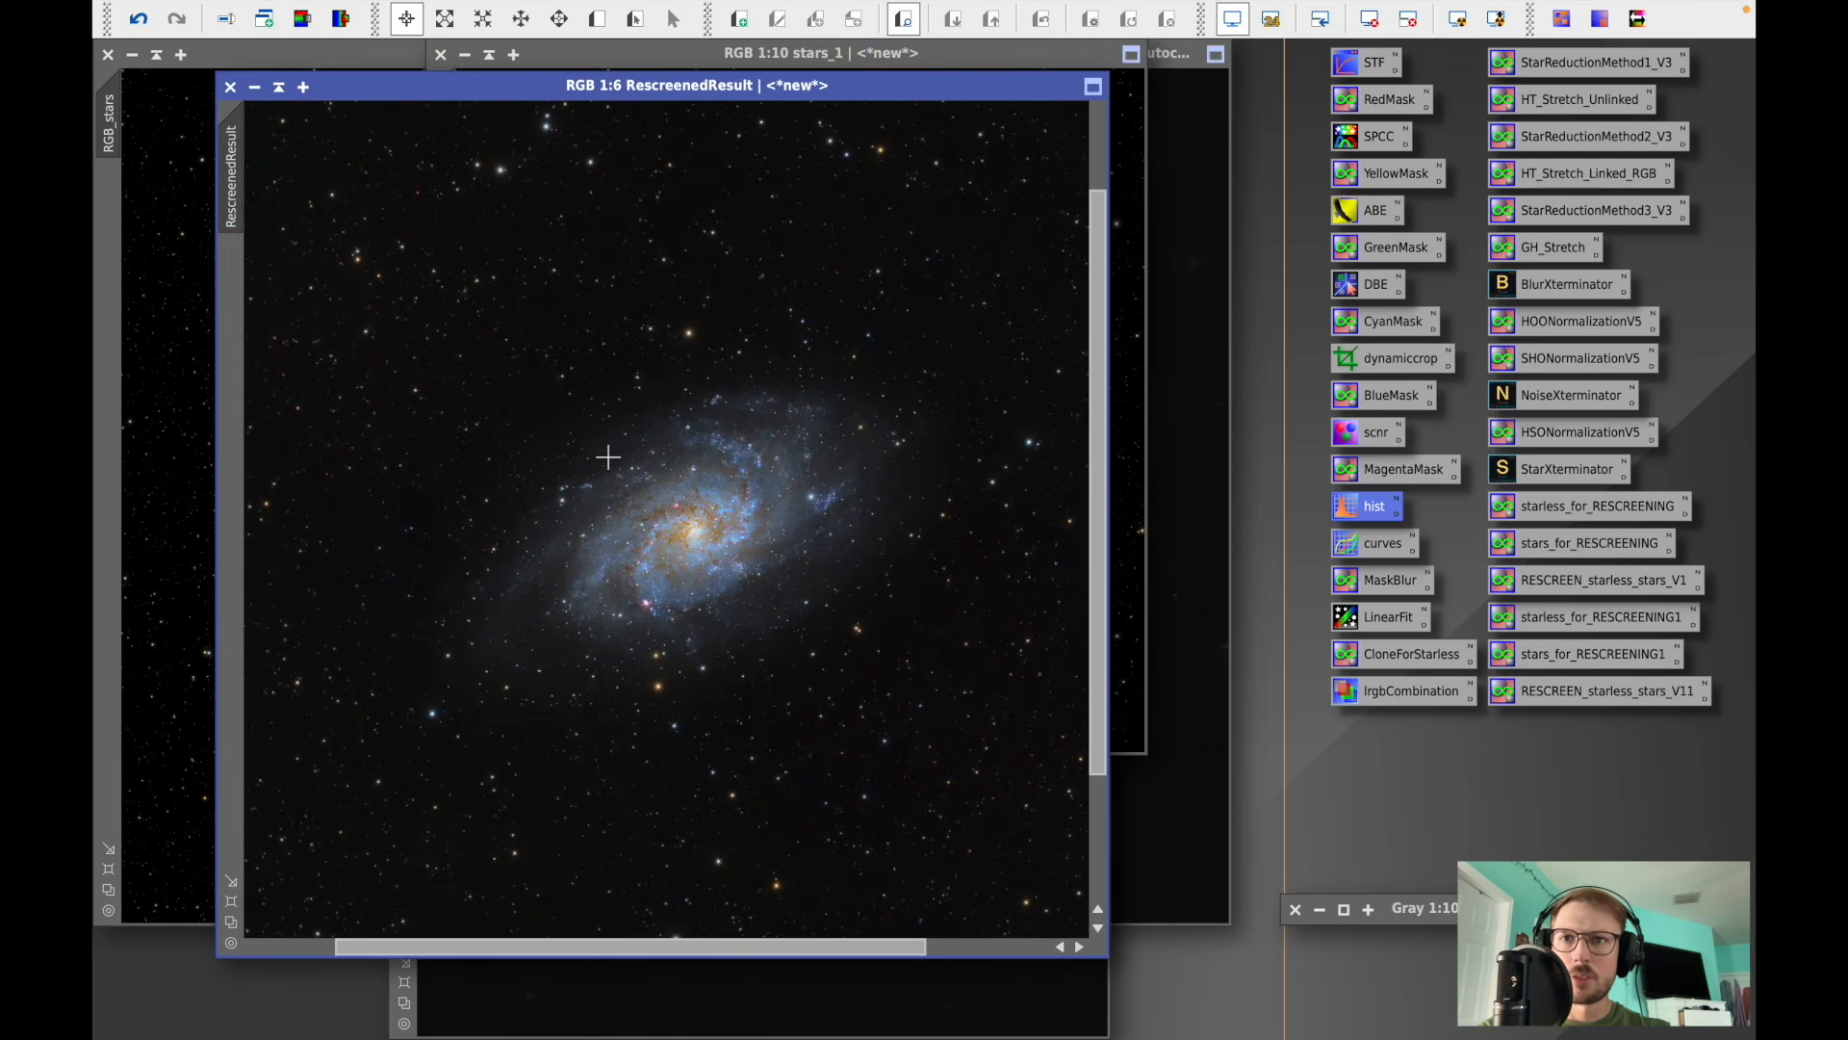
- Step back and forth through RescreenedResult's history with the mask overlay hidden to compare before and after the convolution
left_click(137, 18)
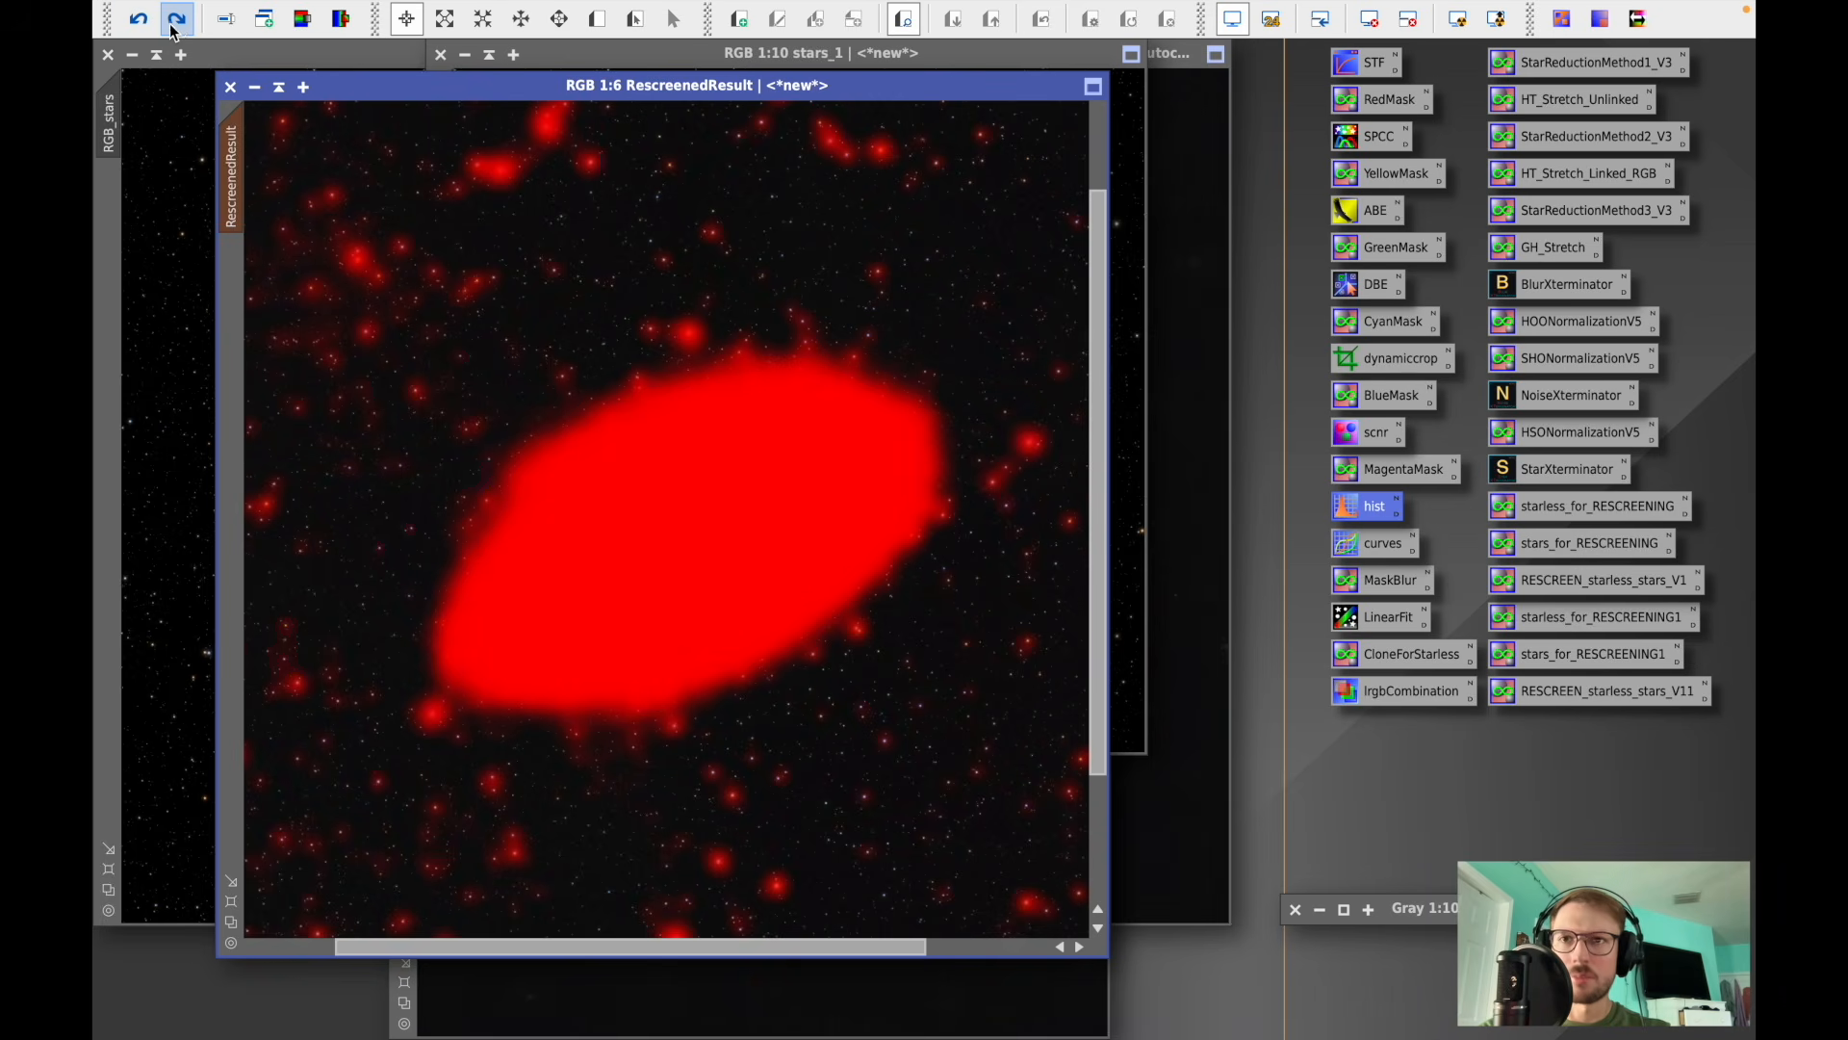
left_click(570, 13)
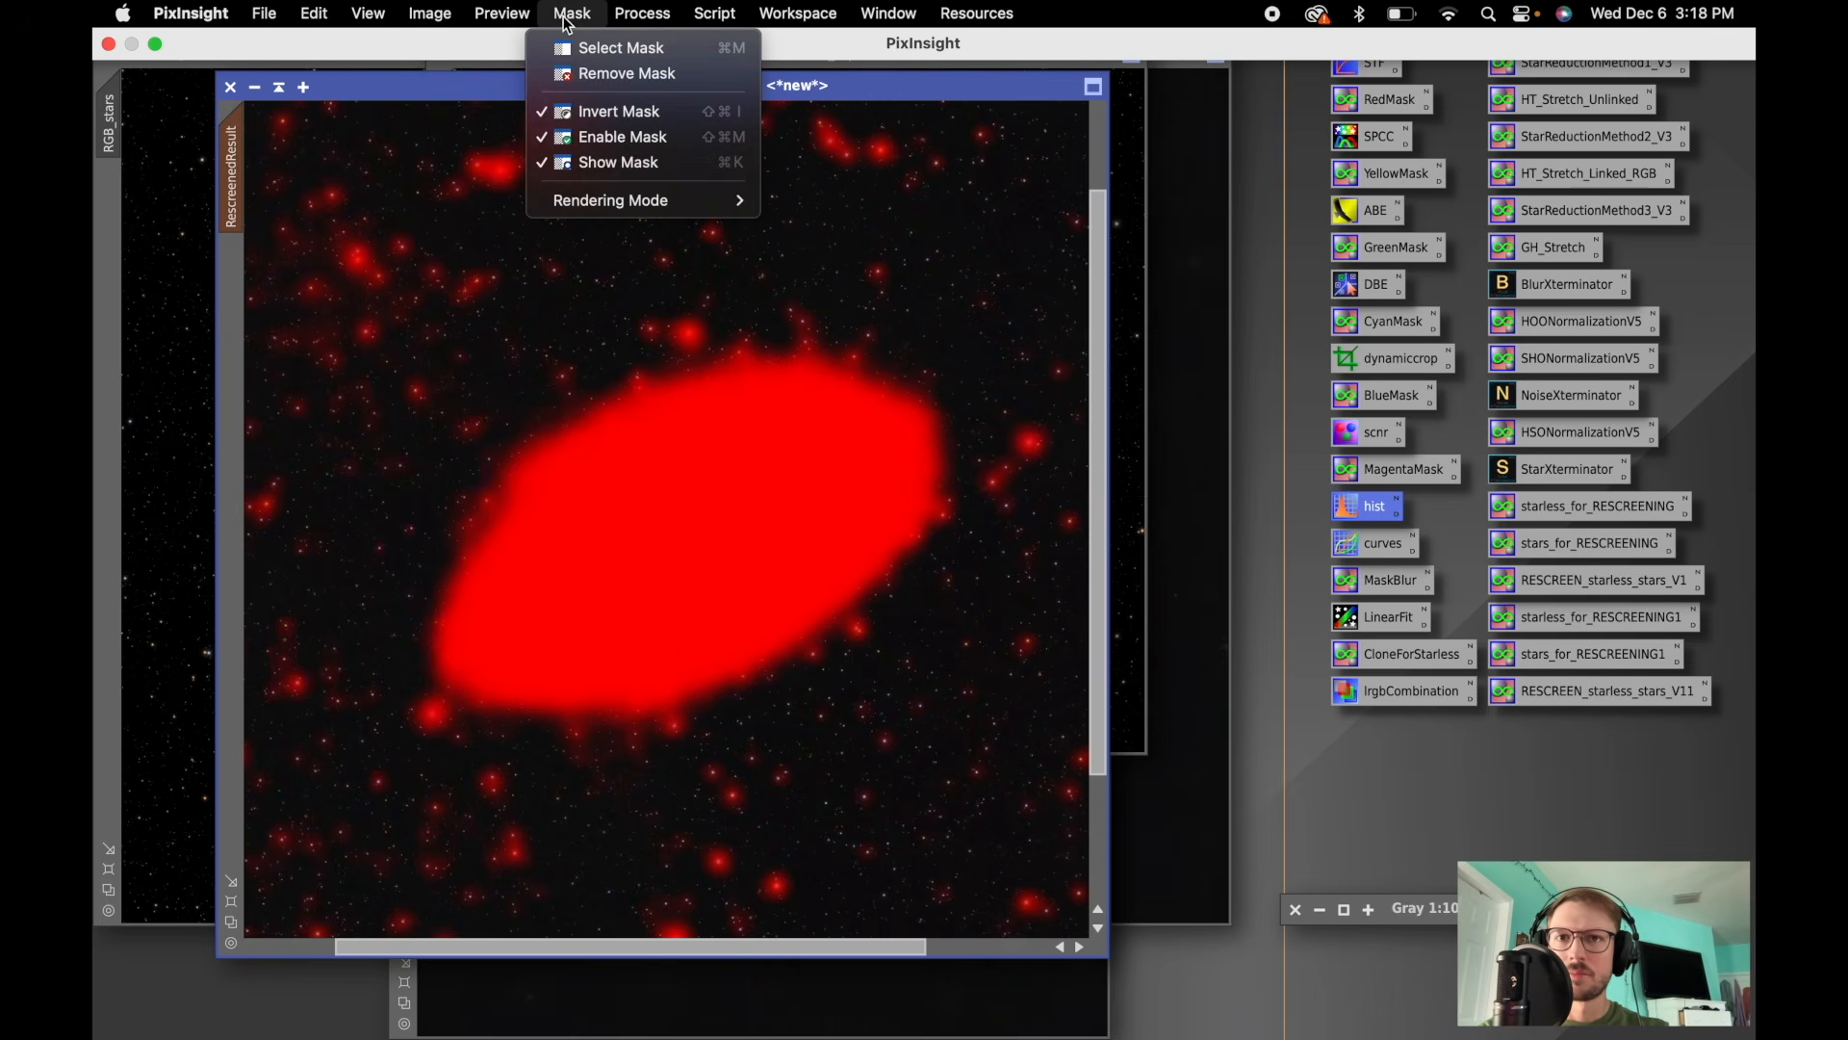
left_click(612, 163)
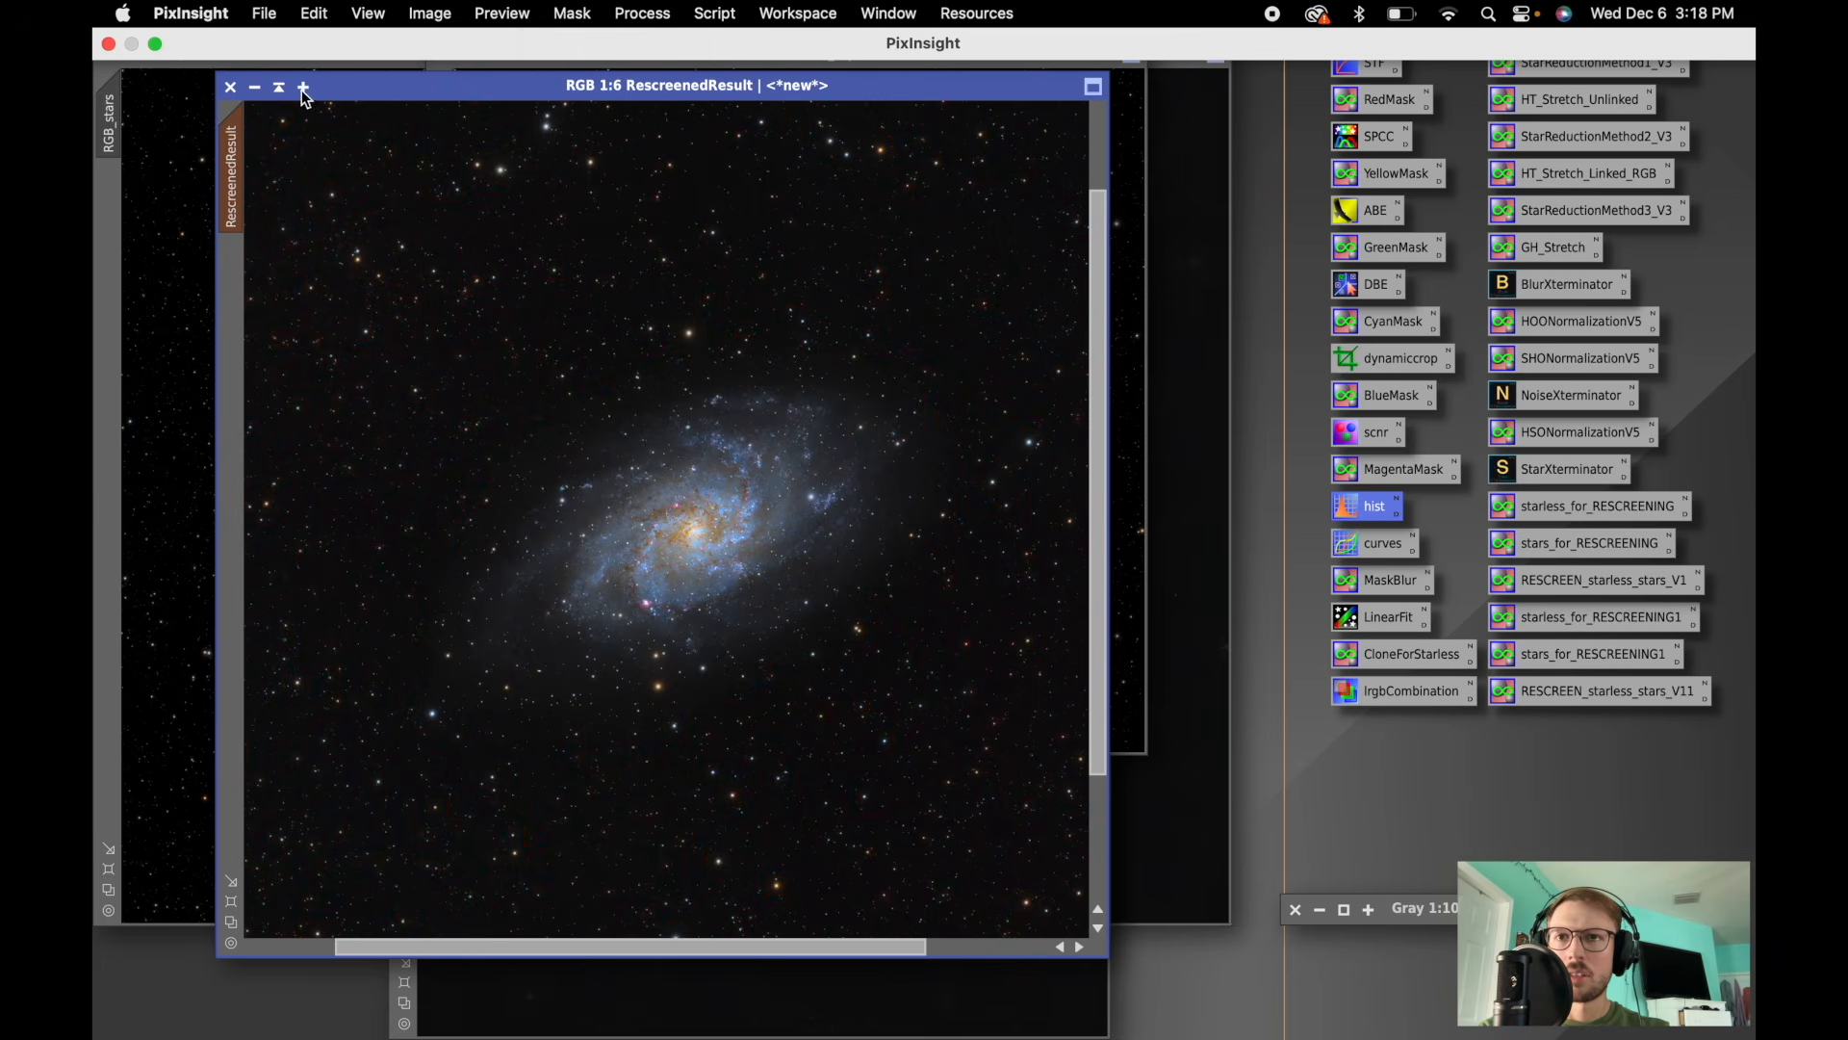
left_click(176, 21)
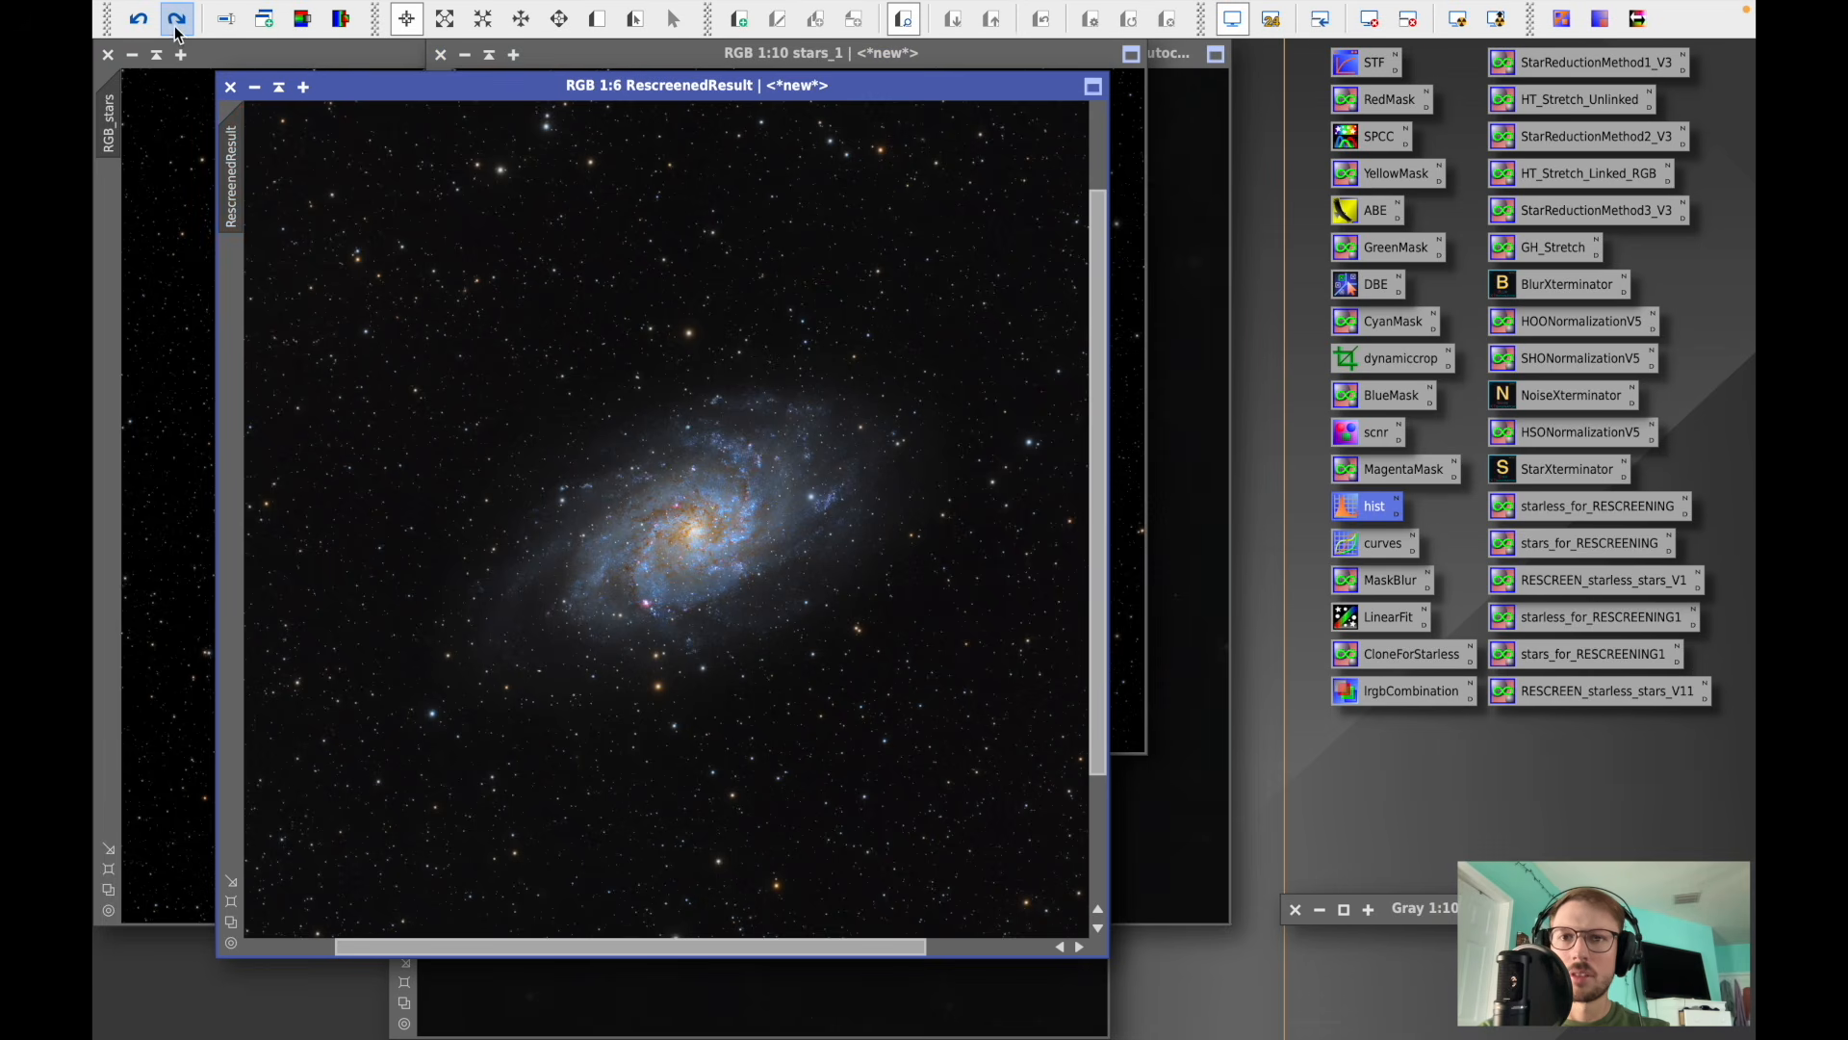
left_click(143, 26)
left_click(177, 21)
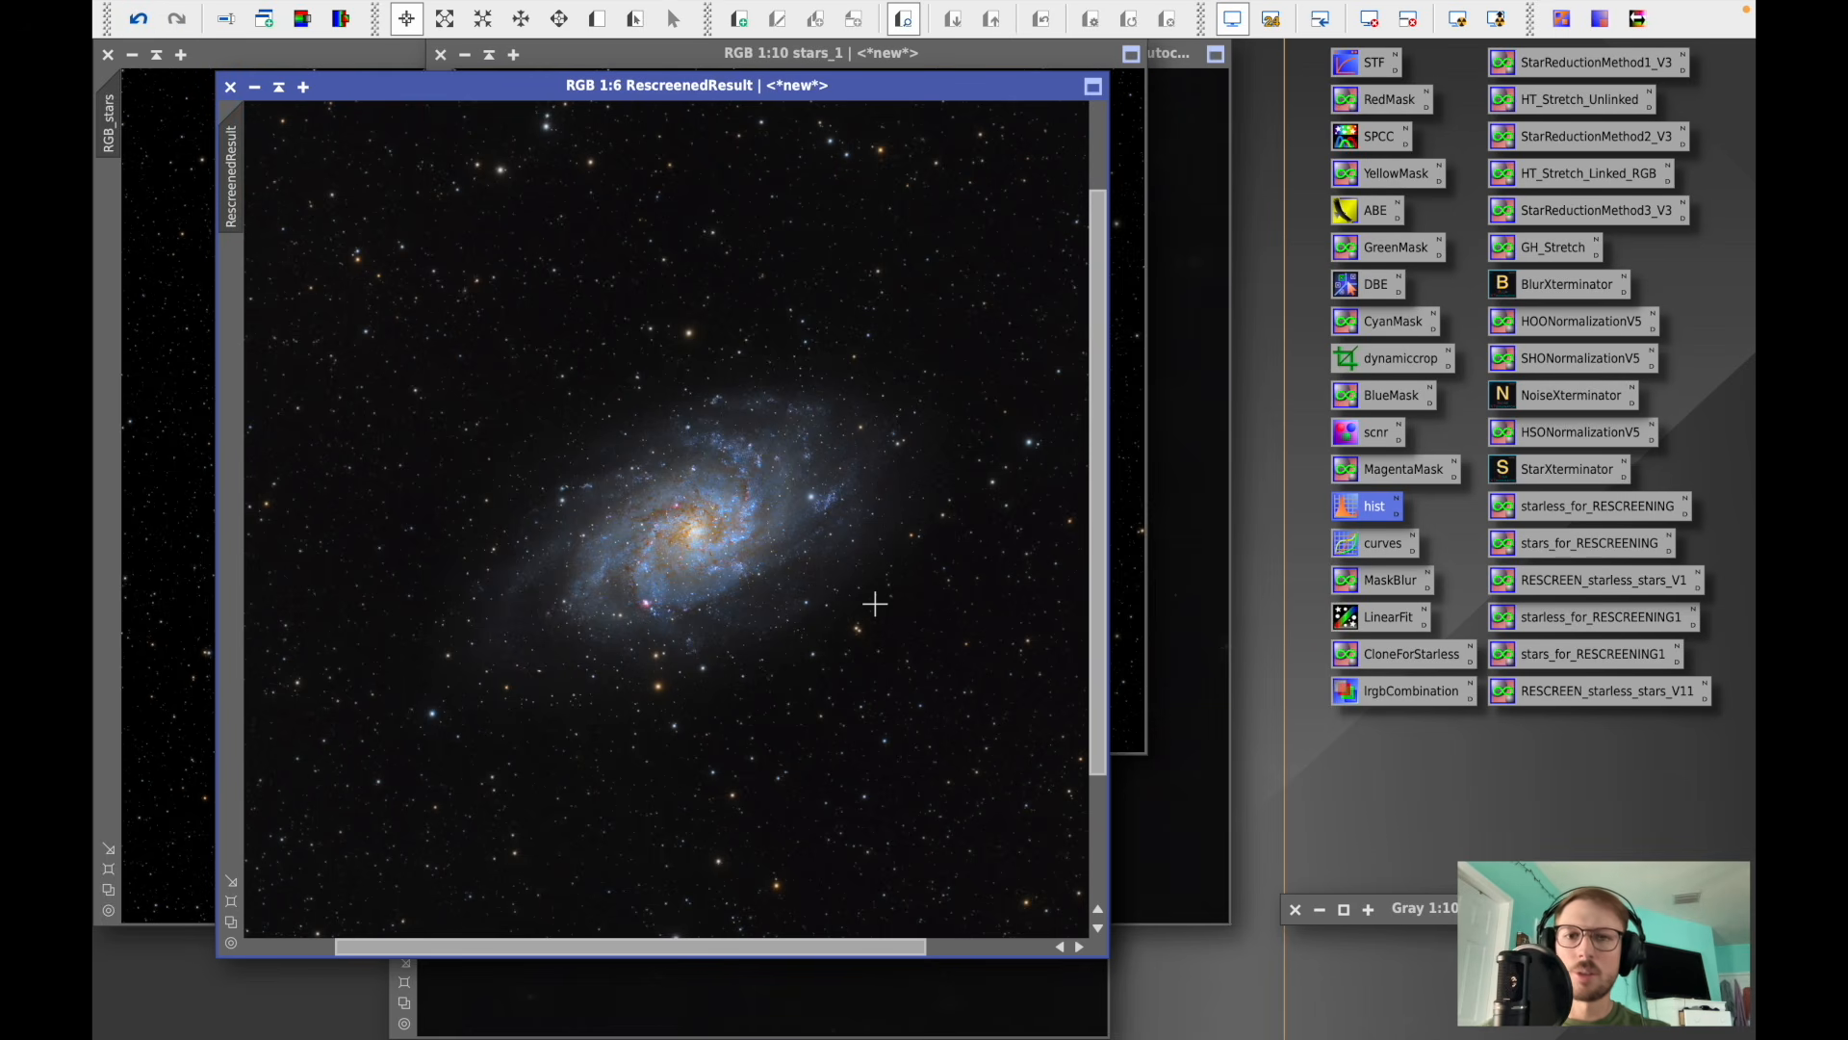
- Zoom and pan around RescreenedResult to inspect the galaxy and the background
scroll(765, 510, "up", 3)
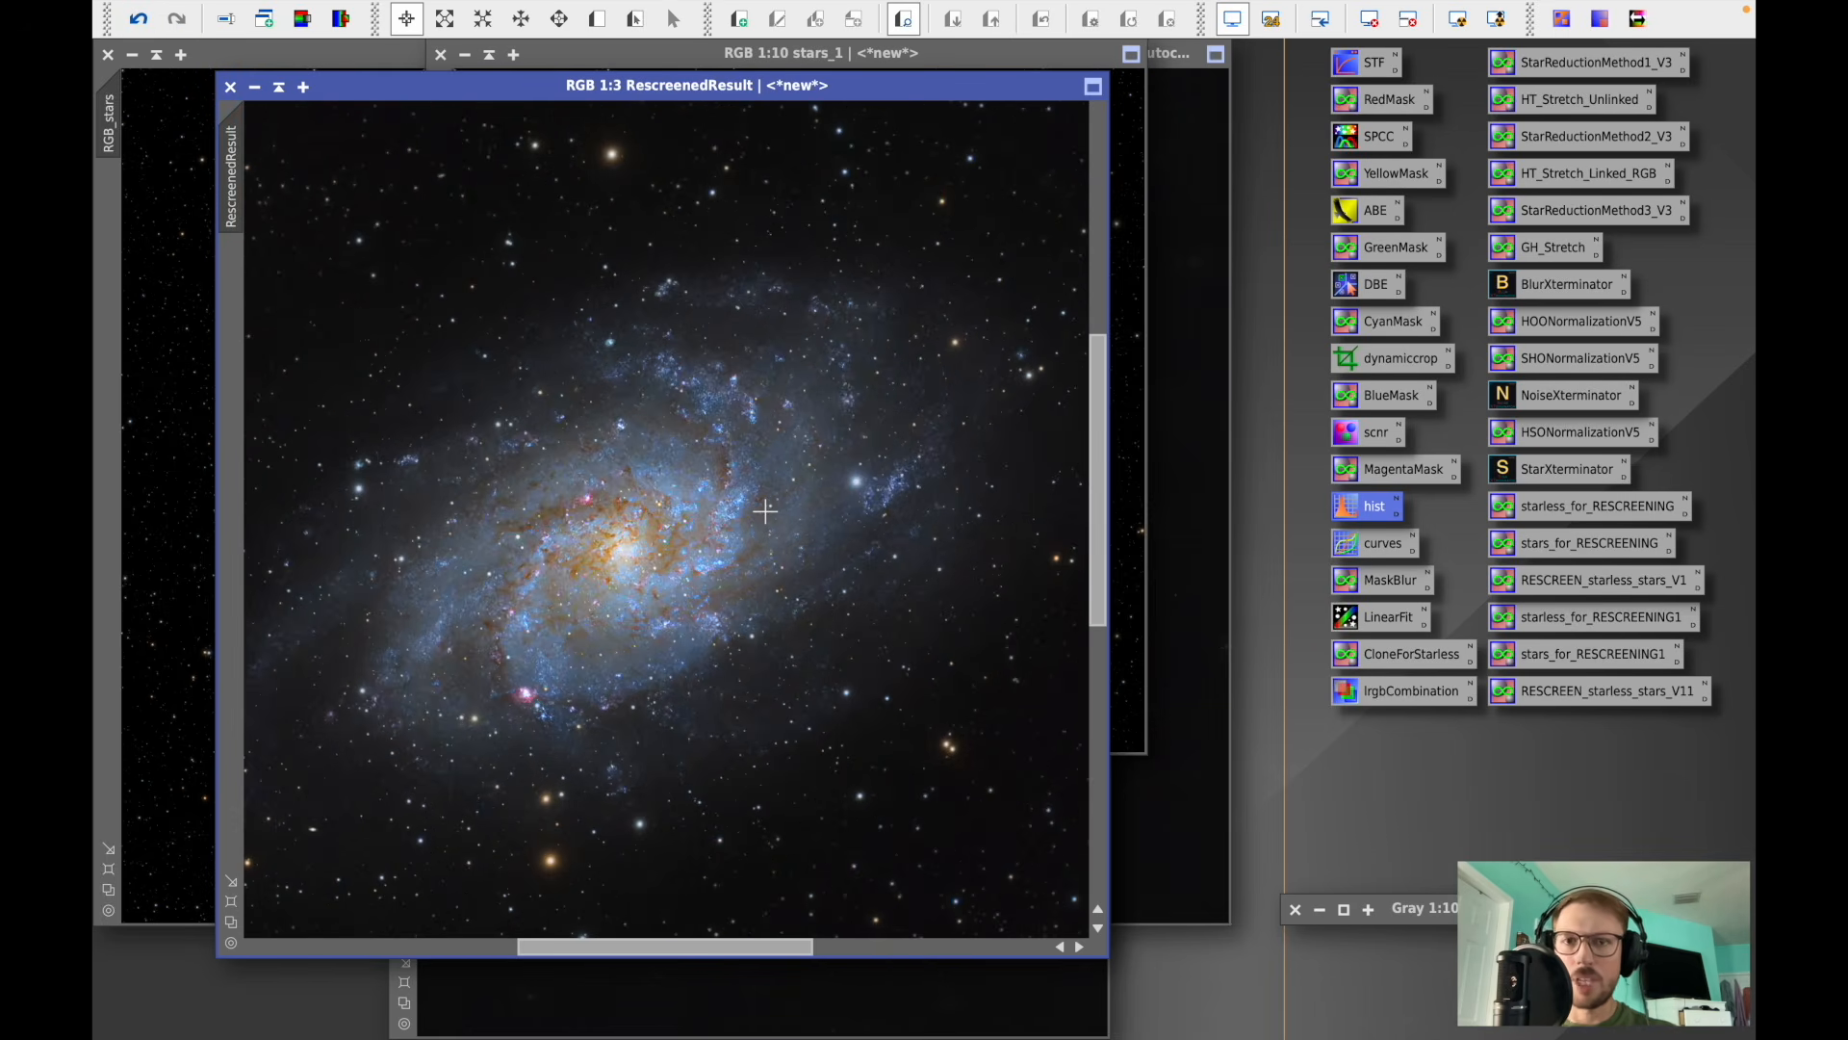
mouse_move(703, 953)
left_mouse_down()
mouse_move(652, 951)
mouse_move(728, 948)
left_mouse_up()
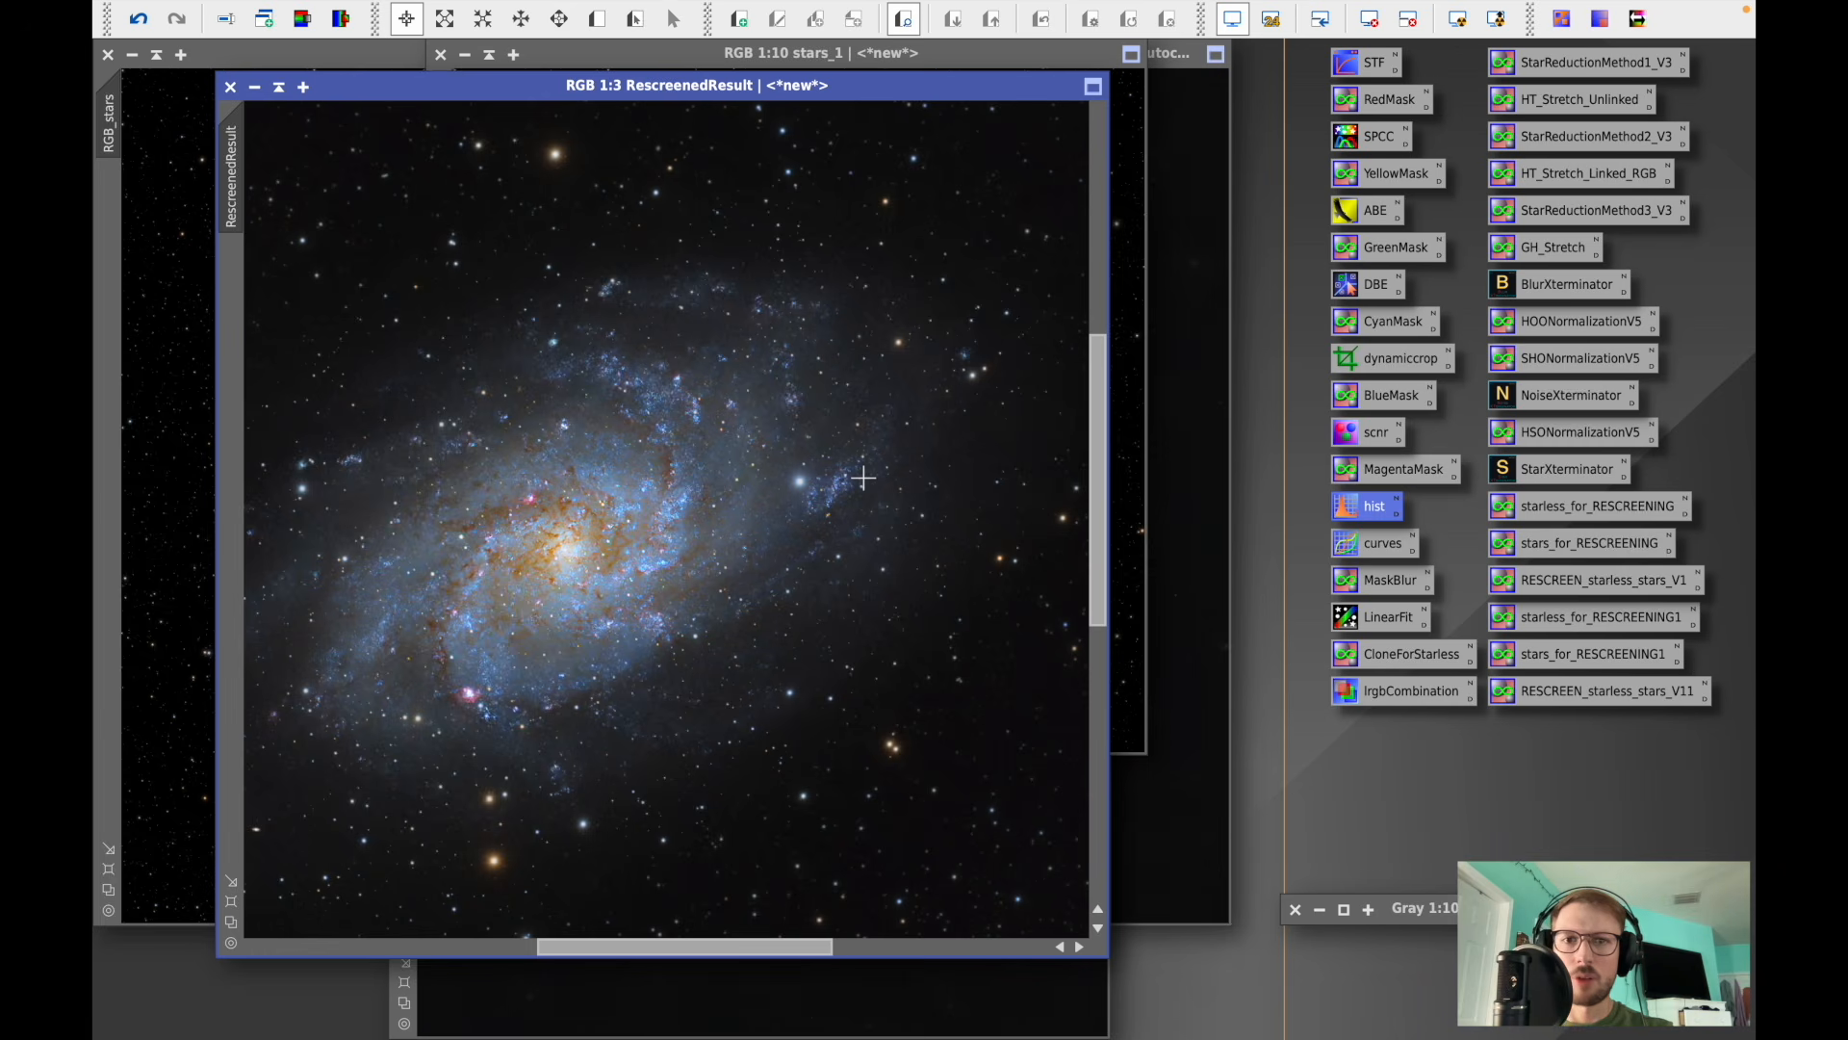
scroll(863, 478, "up", 1)
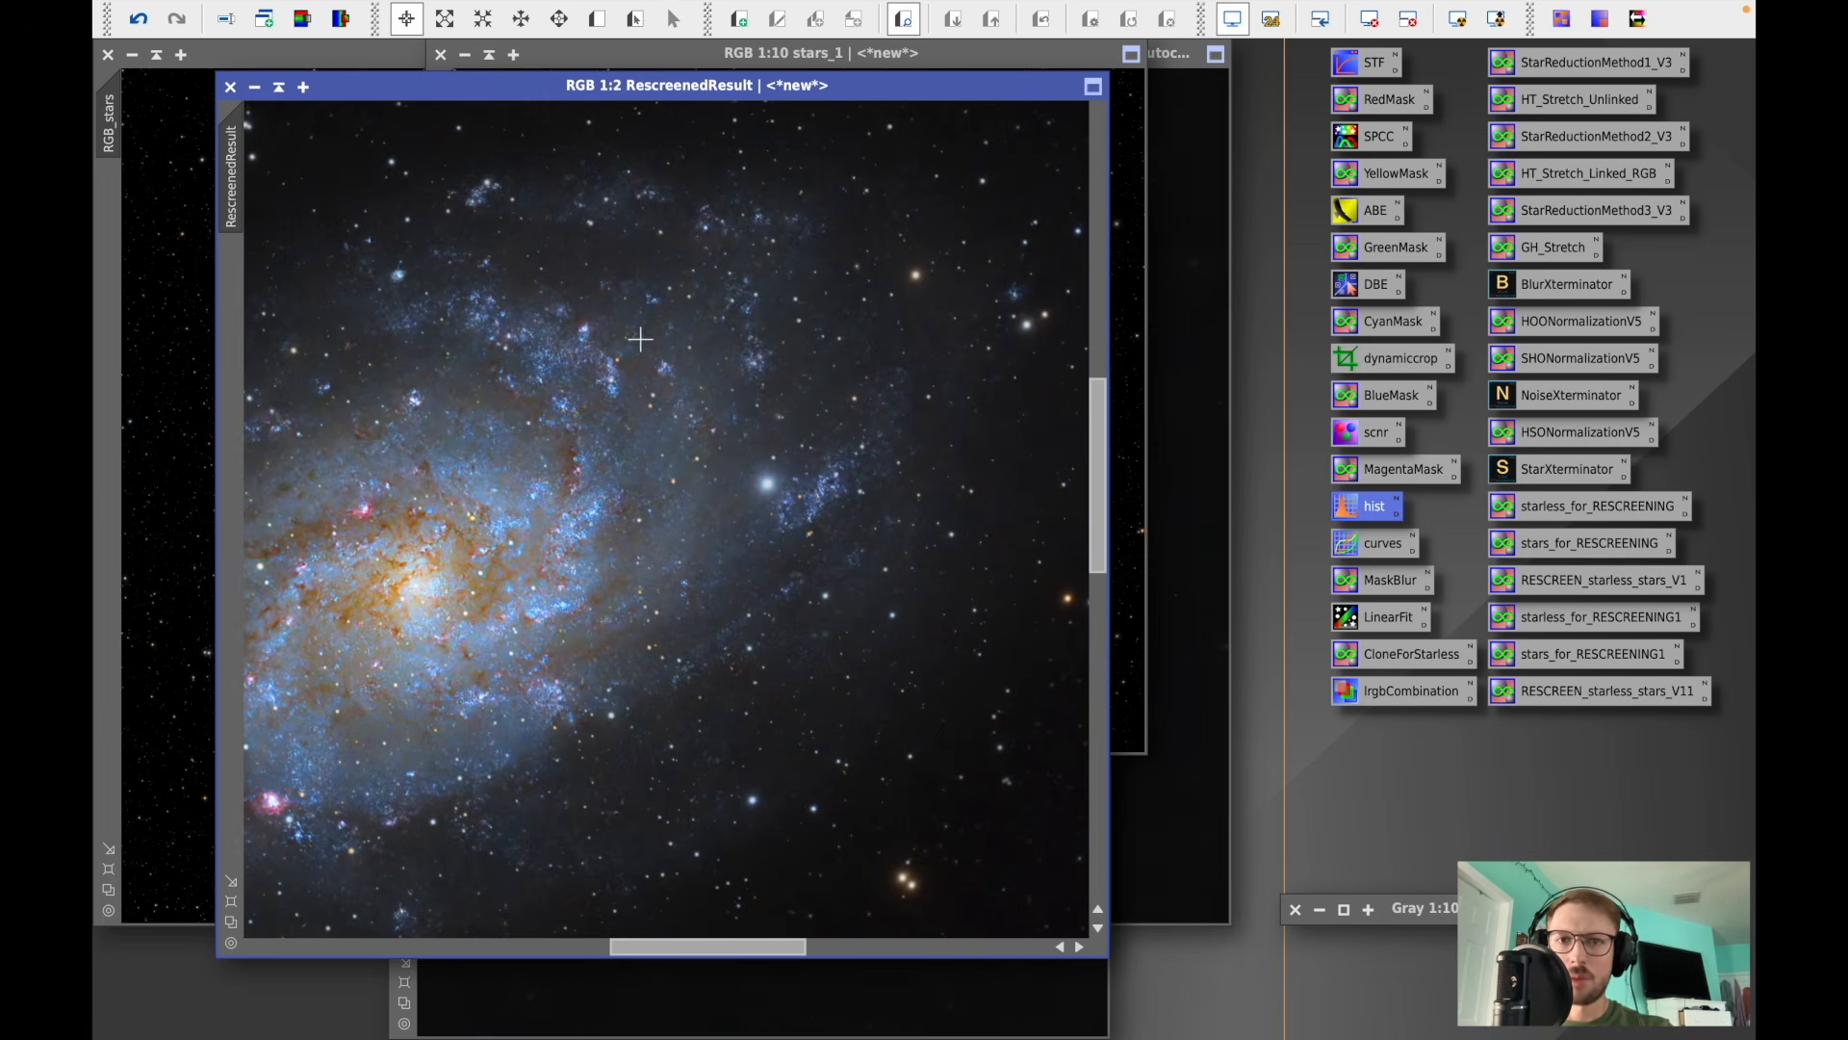
scroll(773, 485, "down", 4)
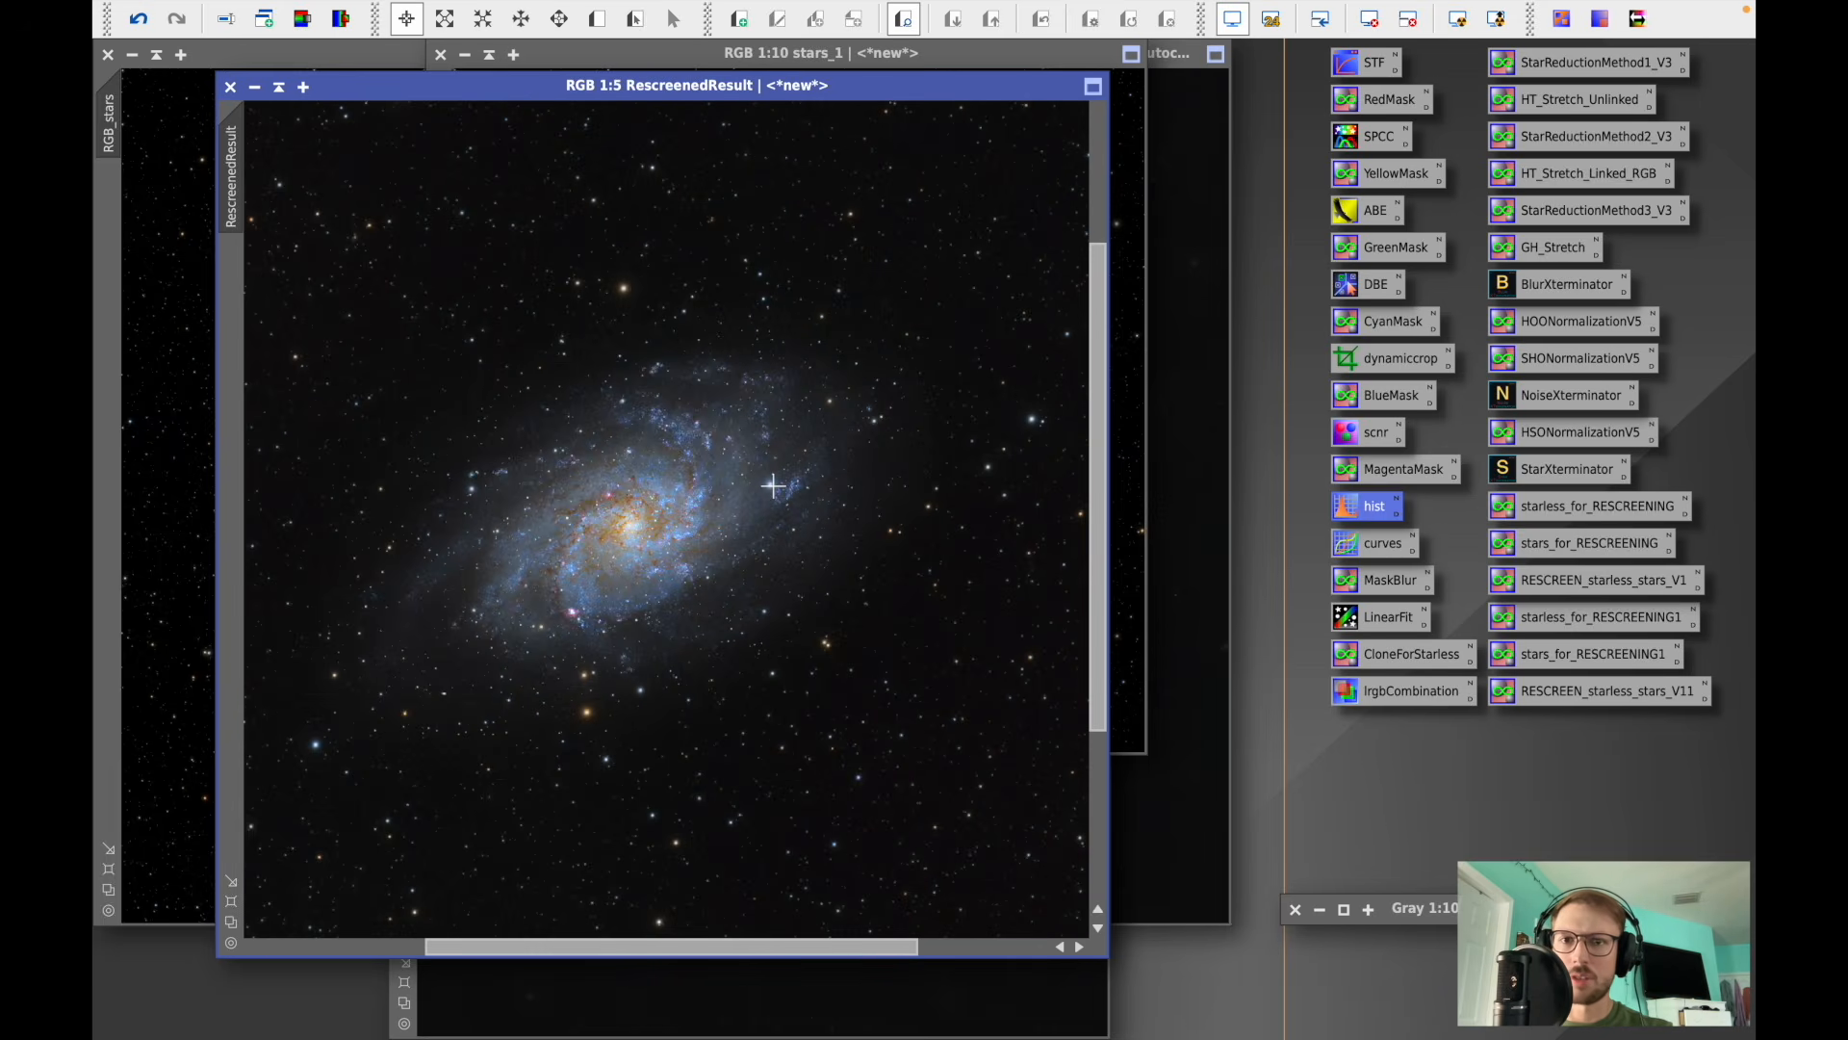
scroll(773, 485, "down", 1)
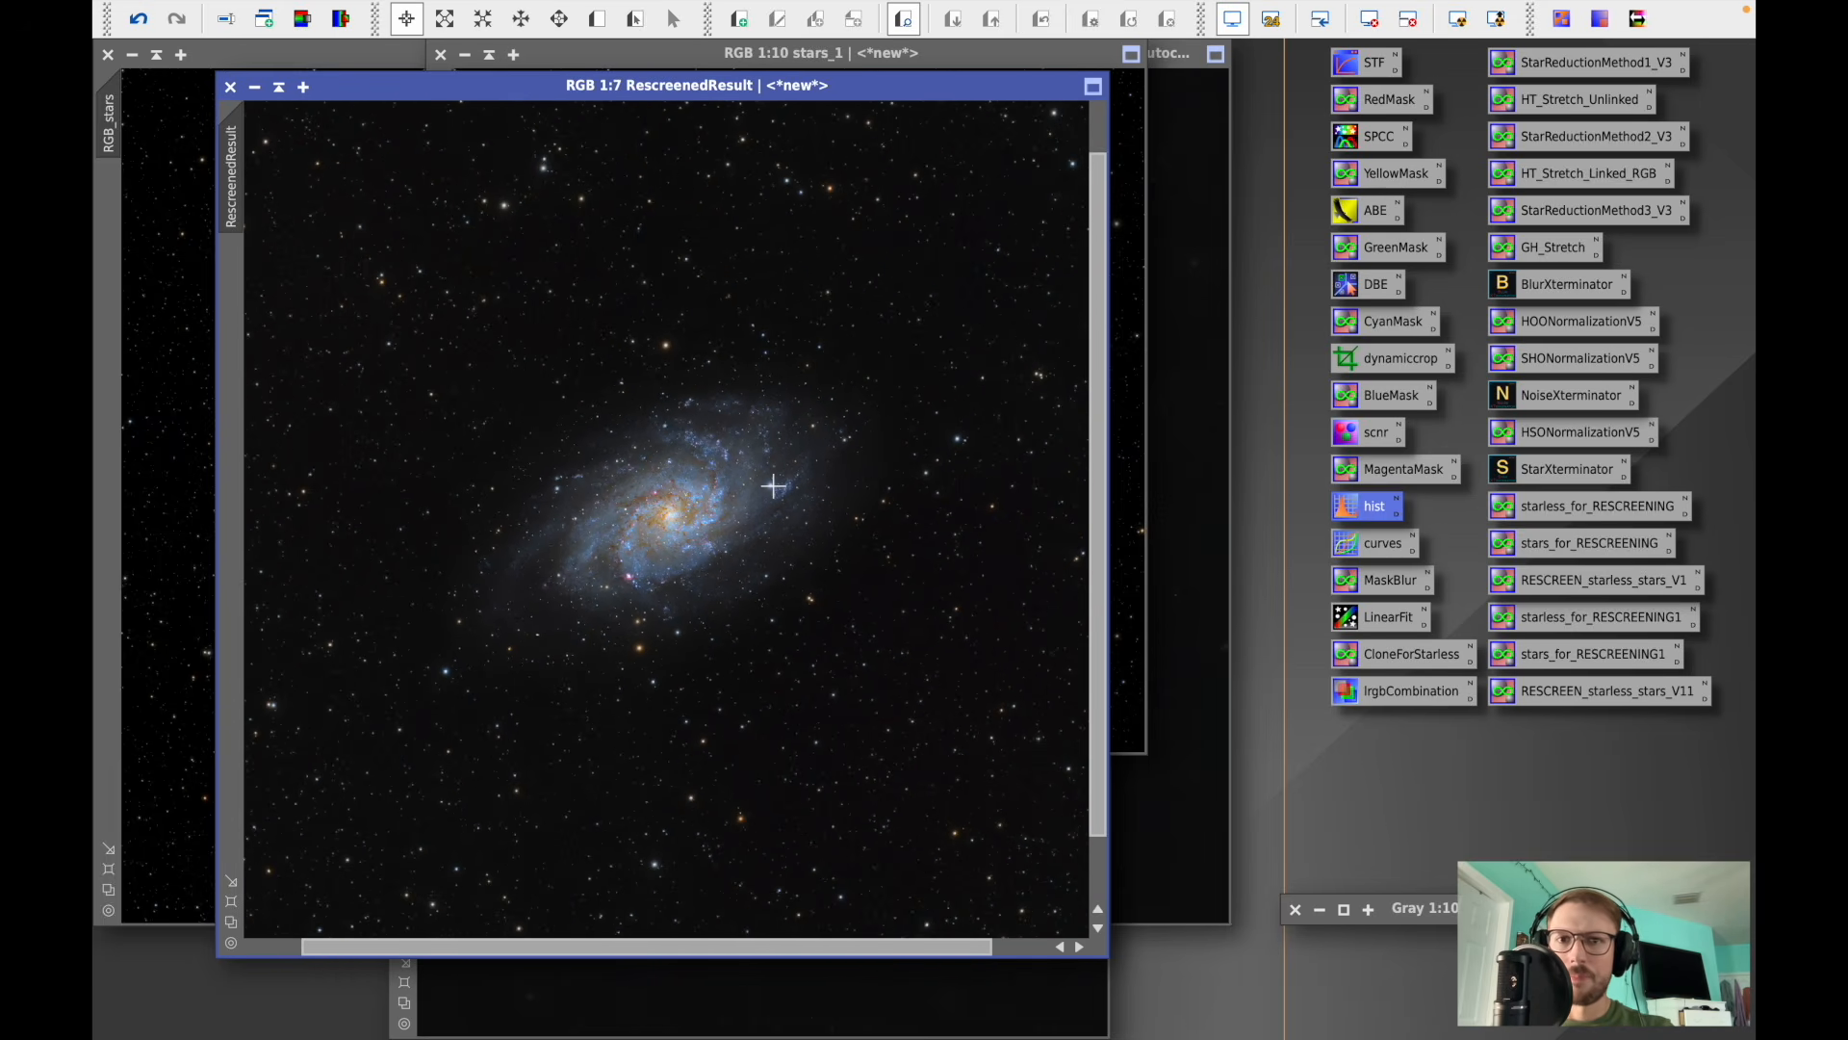
scroll(773, 485, "down", 1)
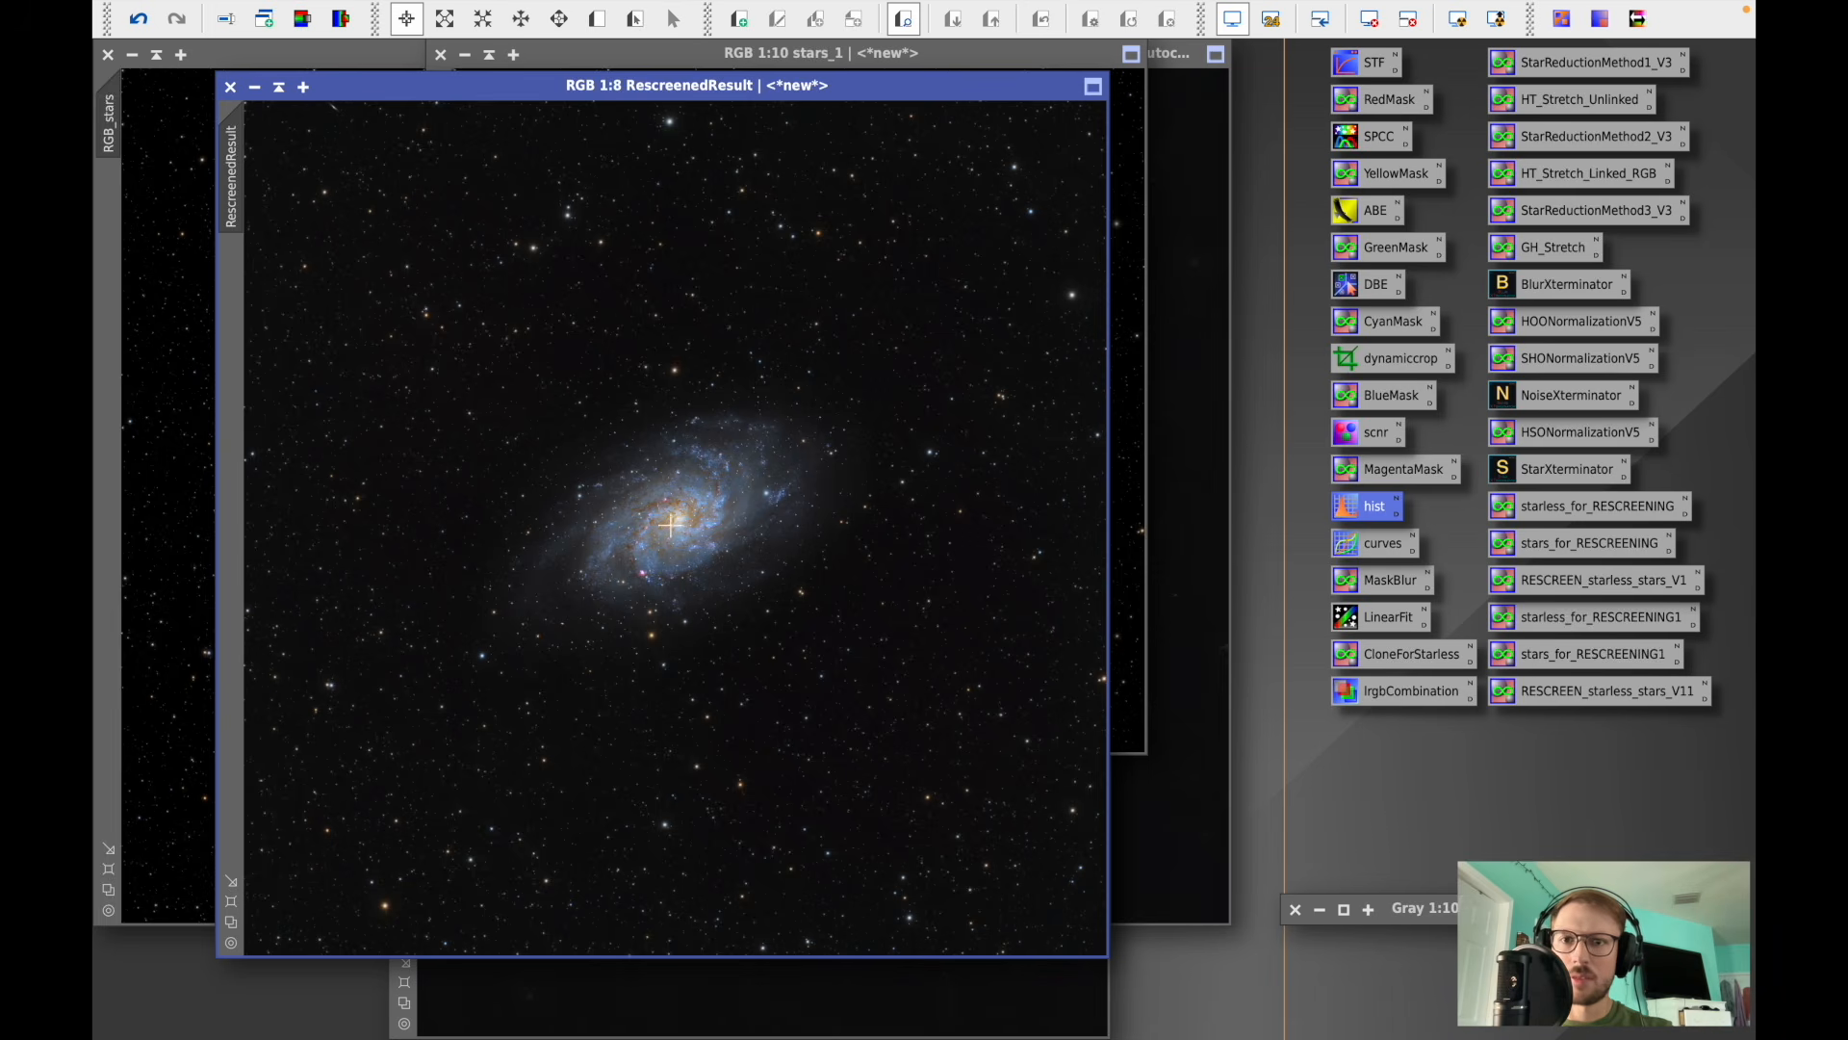
scroll(735, 493, "up", 4)
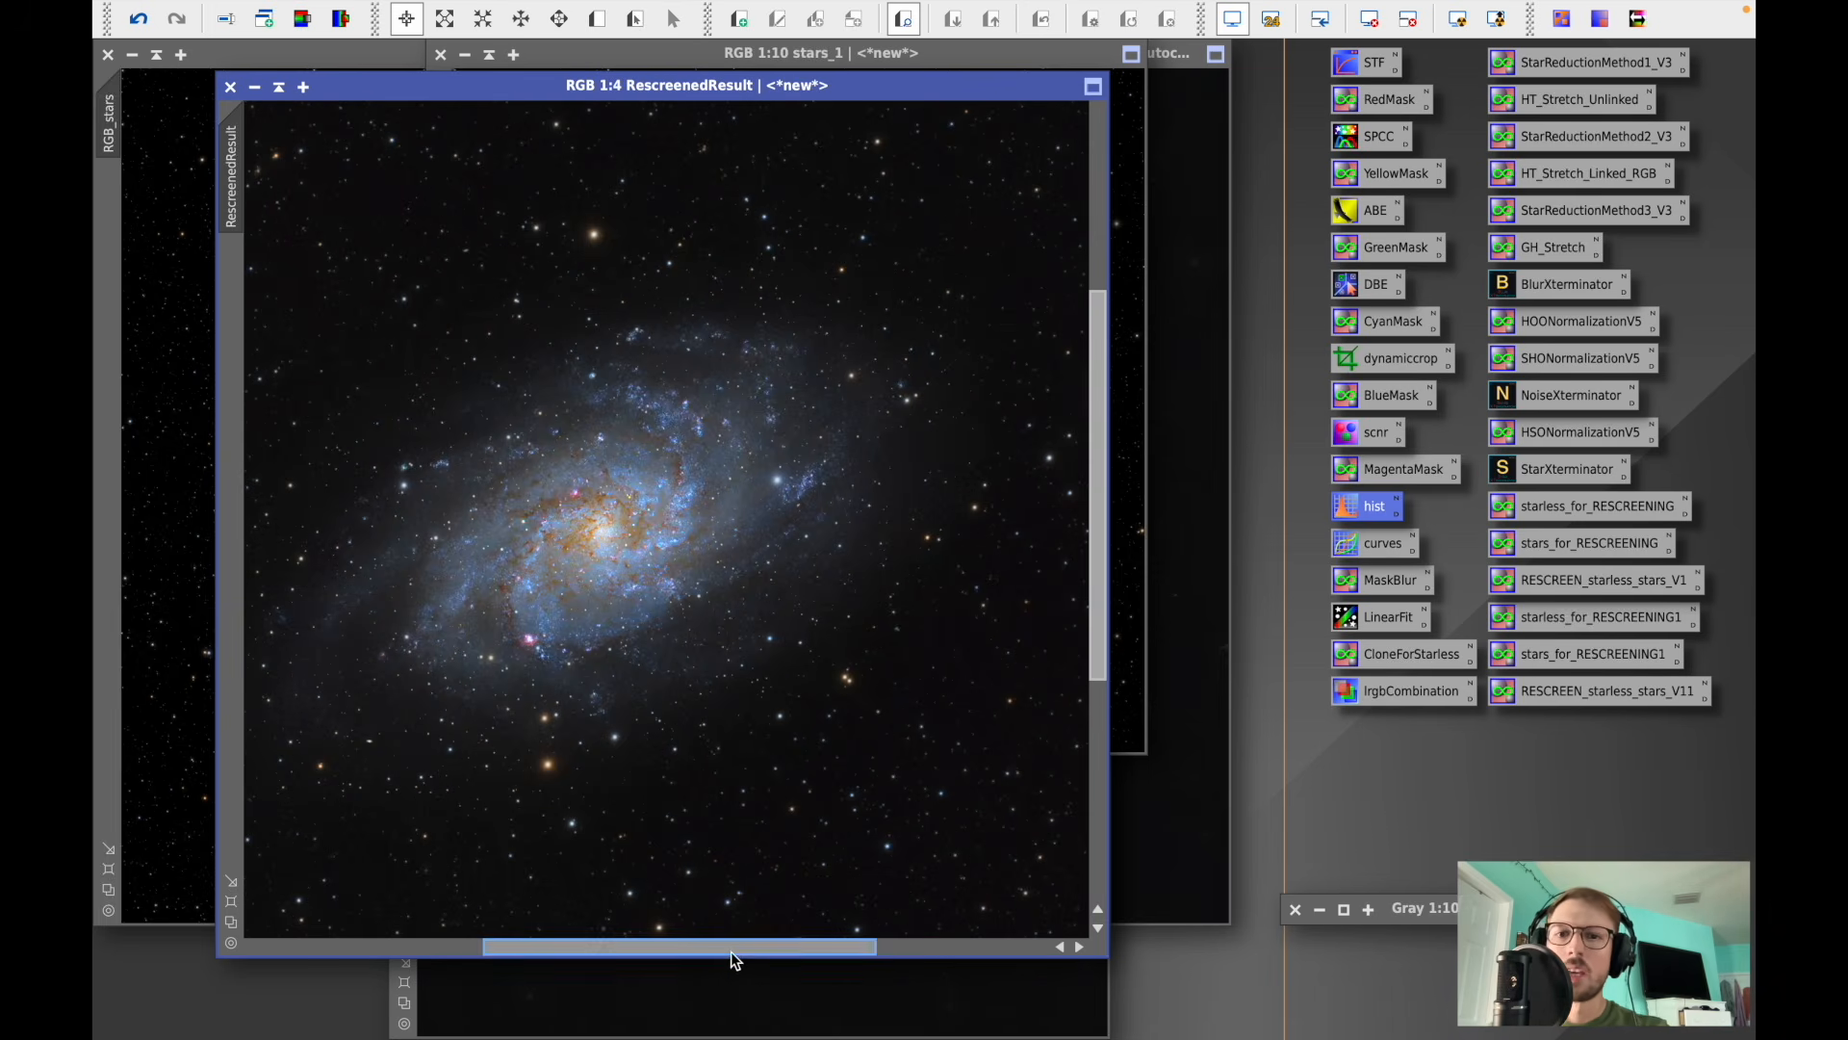
mouse_move(736, 954)
left_mouse_down()
mouse_move(690, 953)
mouse_move(709, 952)
left_mouse_up()
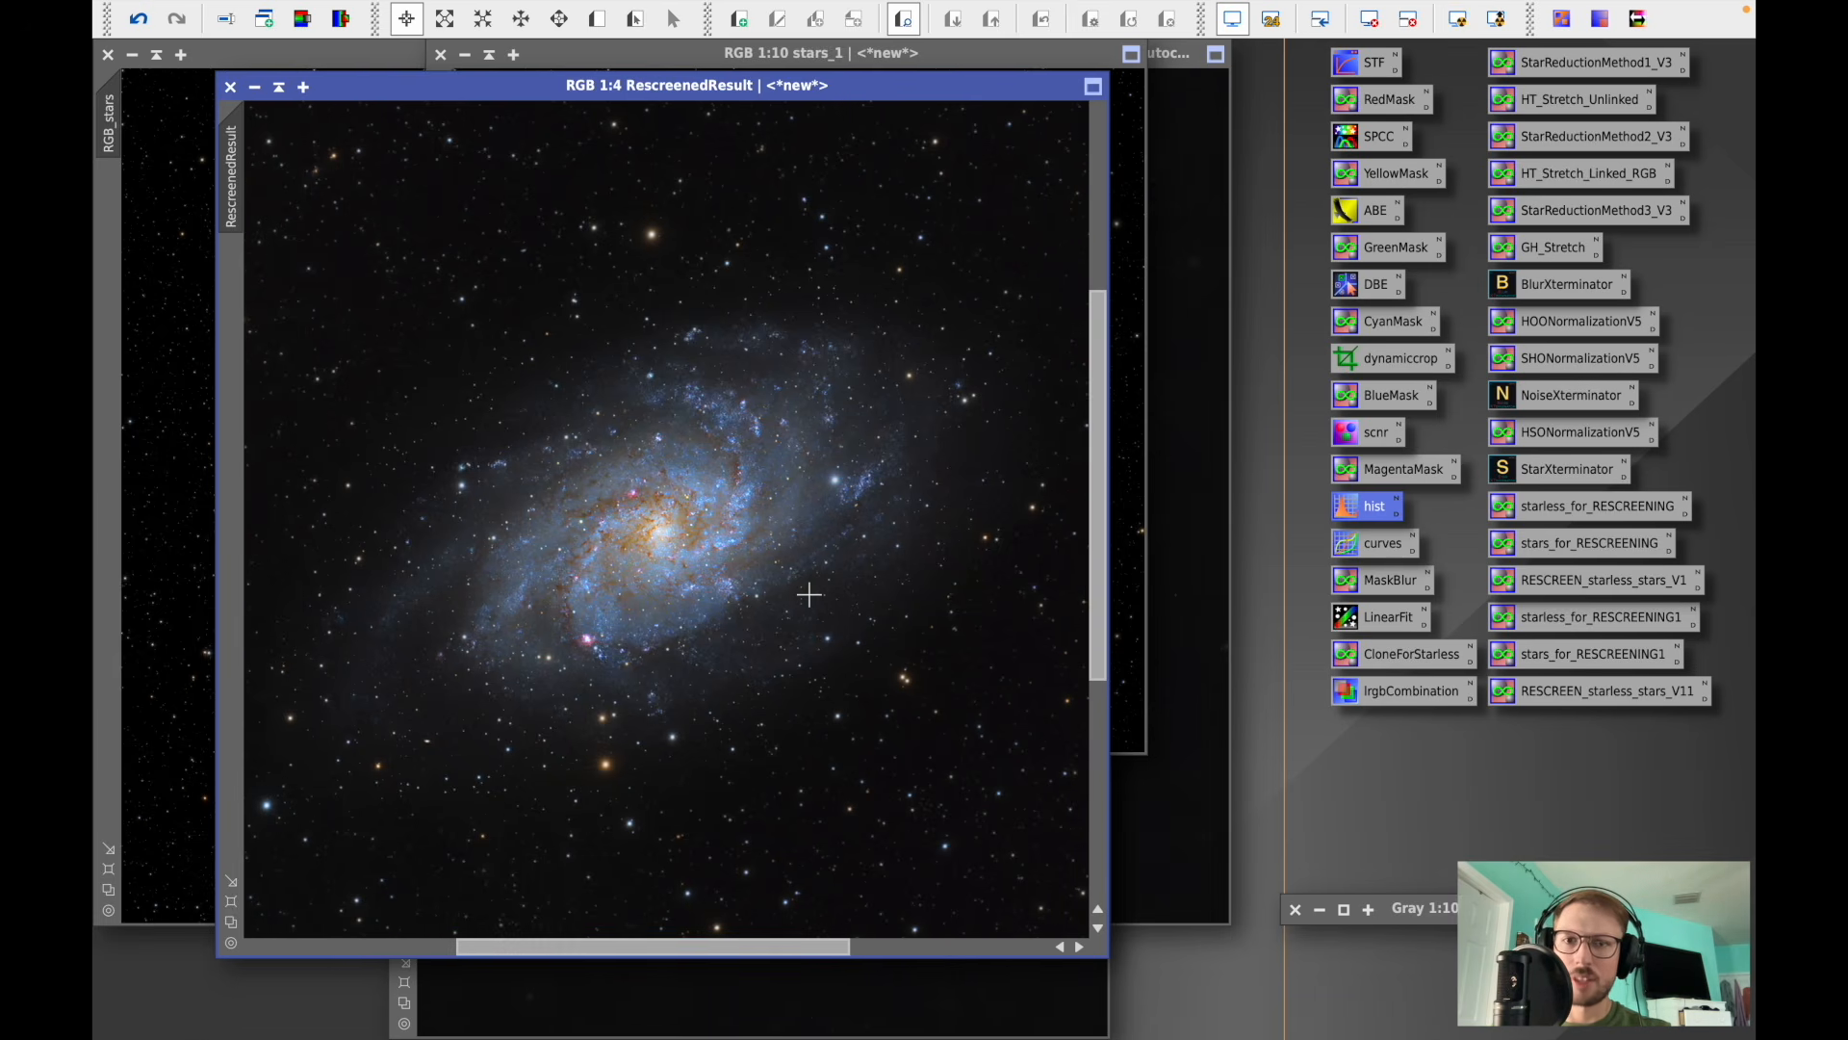
scroll(809, 595, "down", 2)
scroll(808, 595, "down", 1)
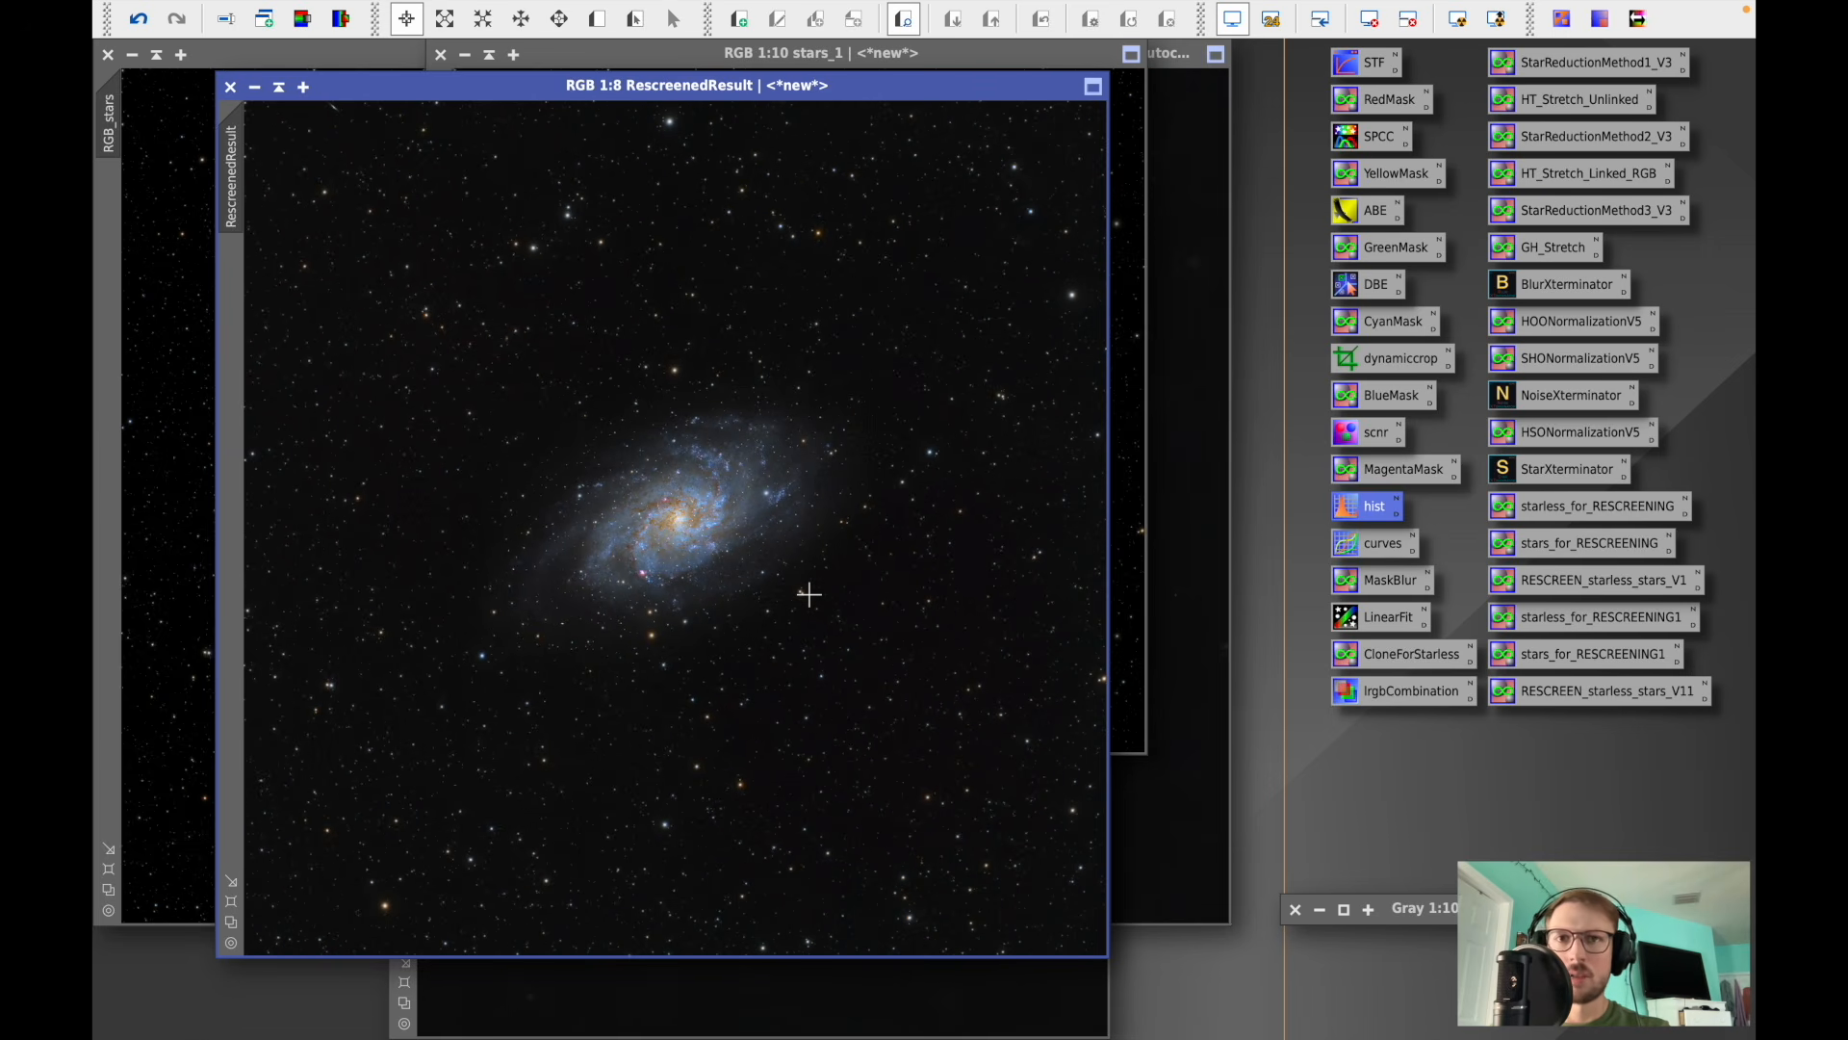
left_click_drag(758, 87, 817, 112)
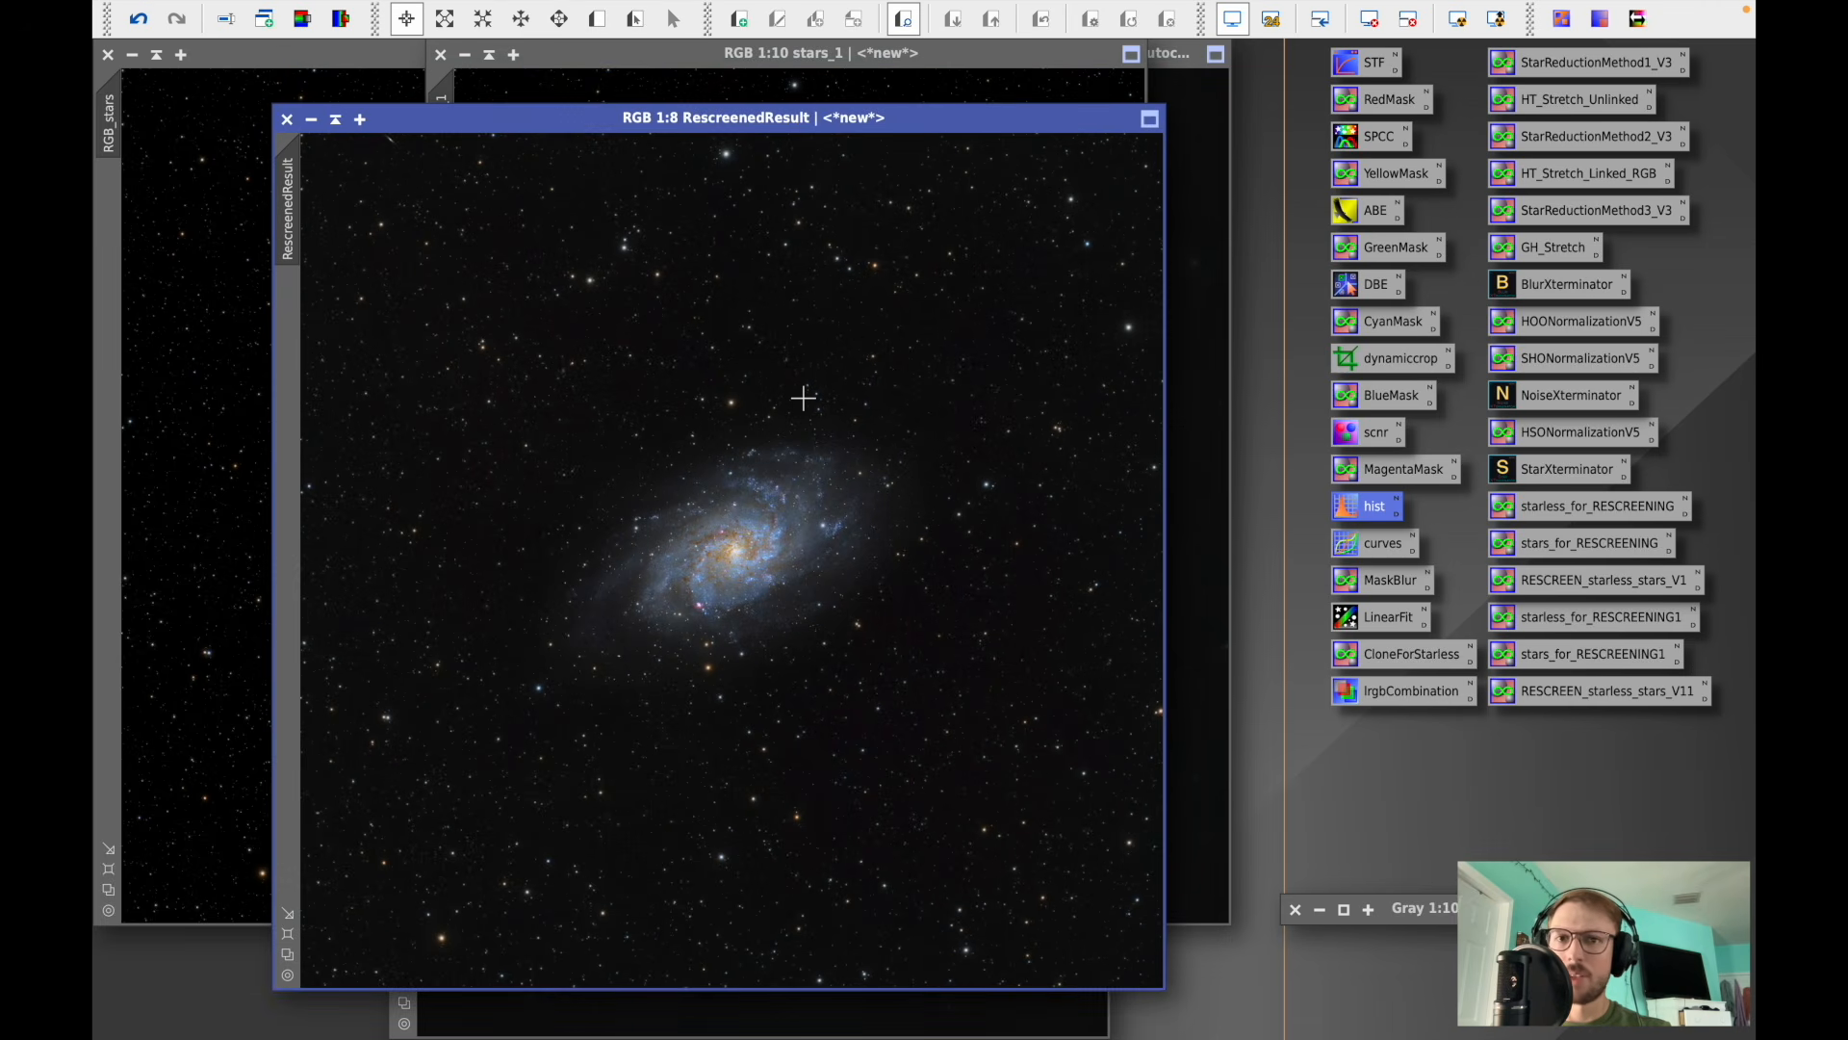